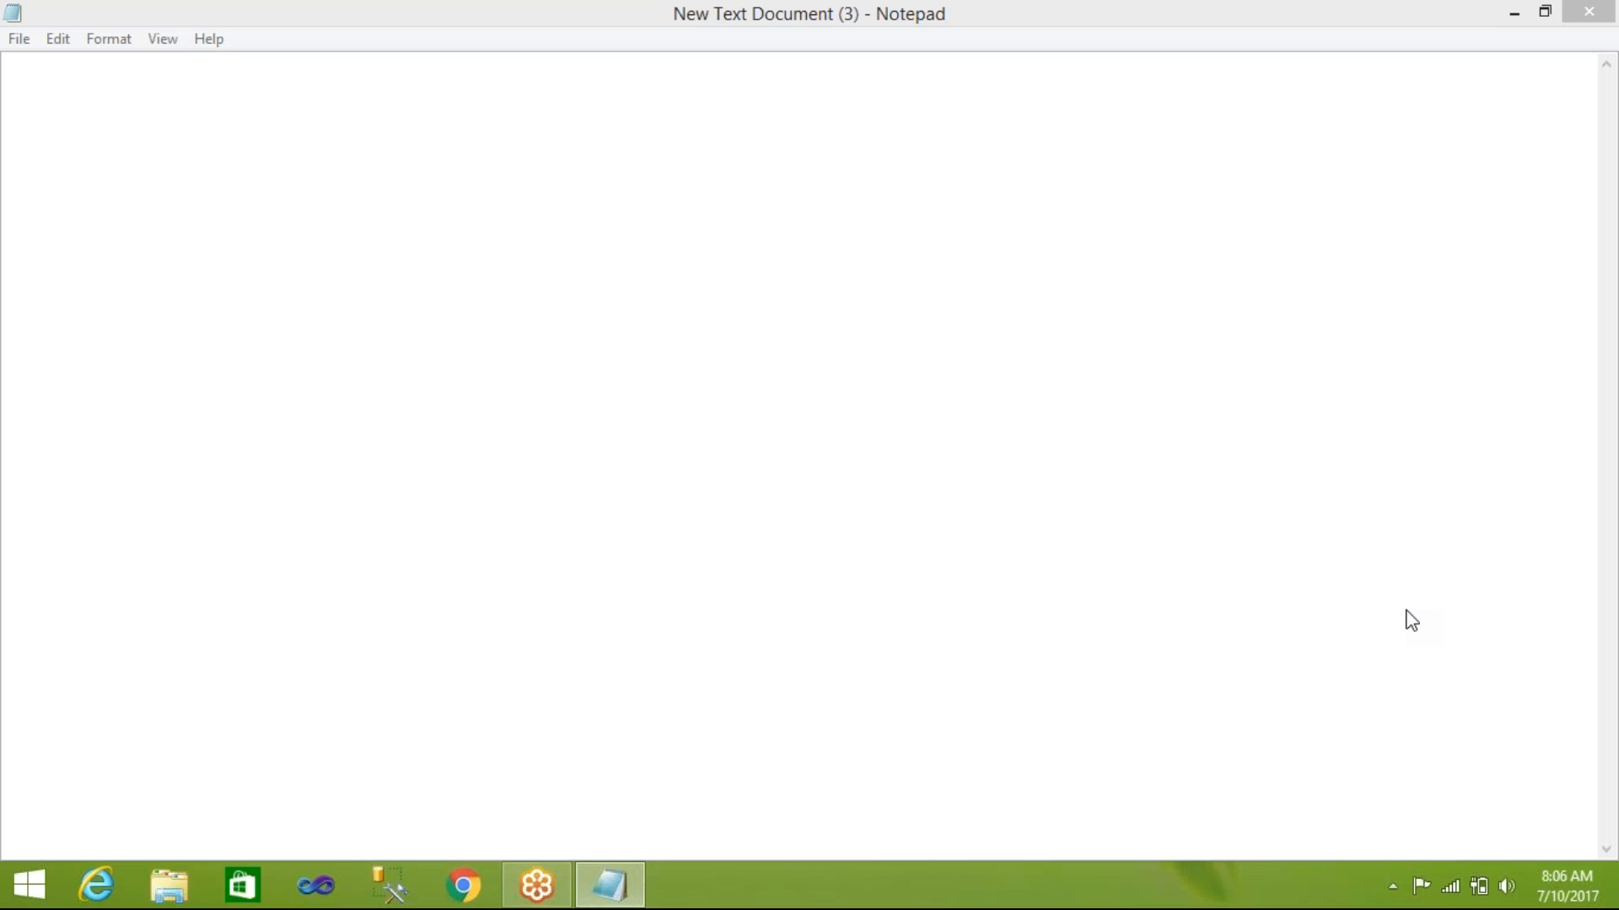
Write the heading "Auditing" with a dashed underline and the line "Audit Transformation" below it in the empty text document
left_click(428, 143)
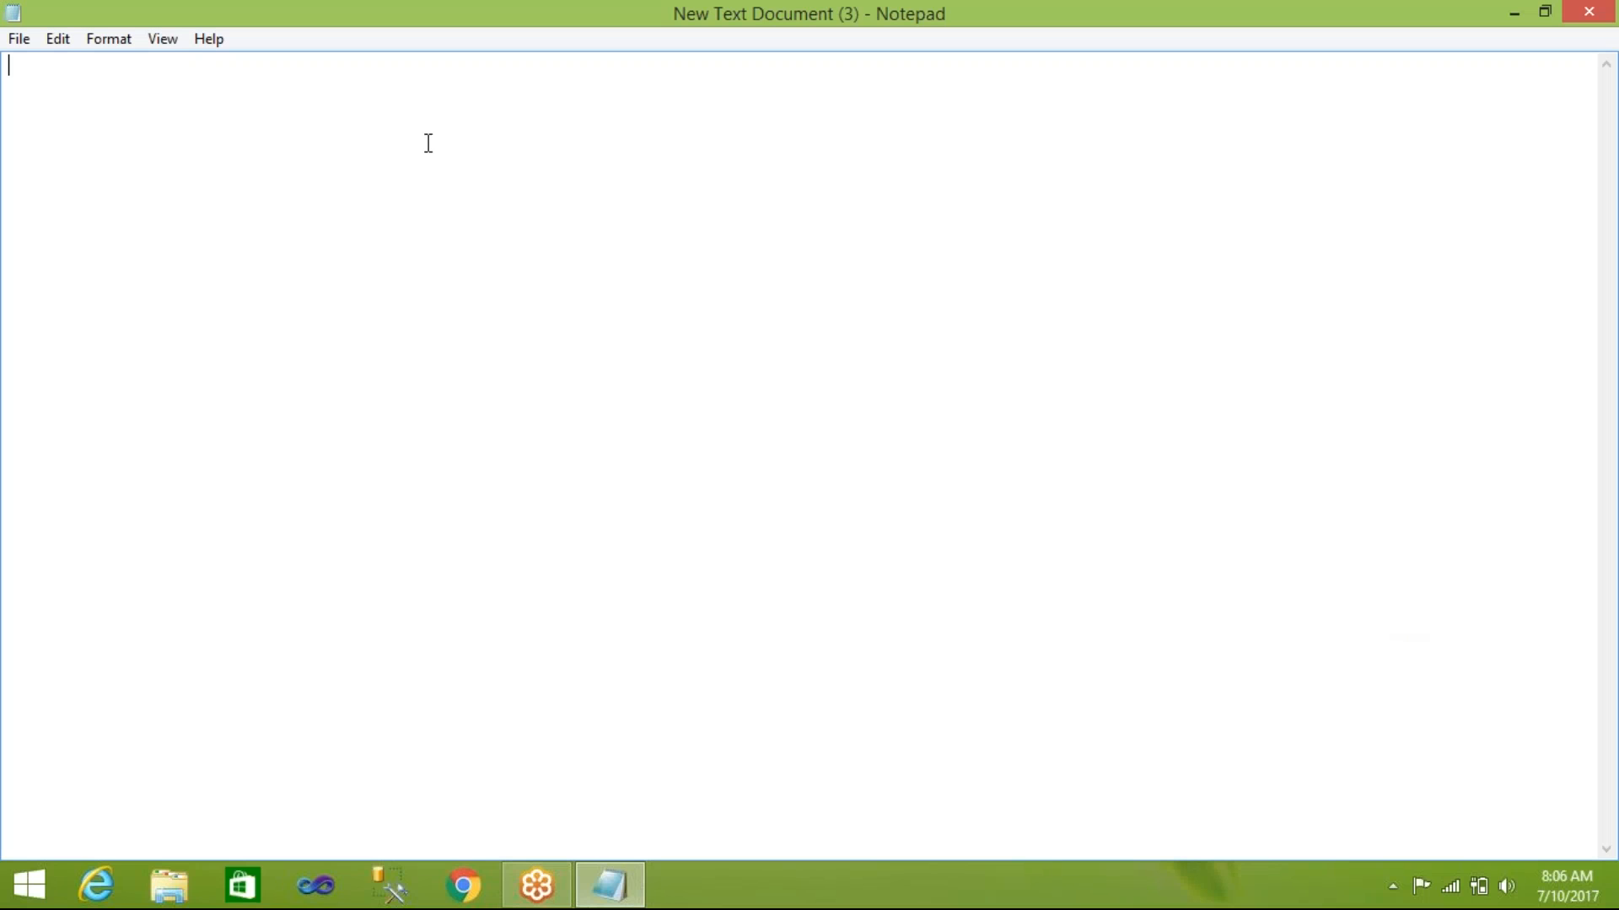
type("Auditing")
key("Return")
type("---")
type("udit Trans")
type("for")
type("mation")
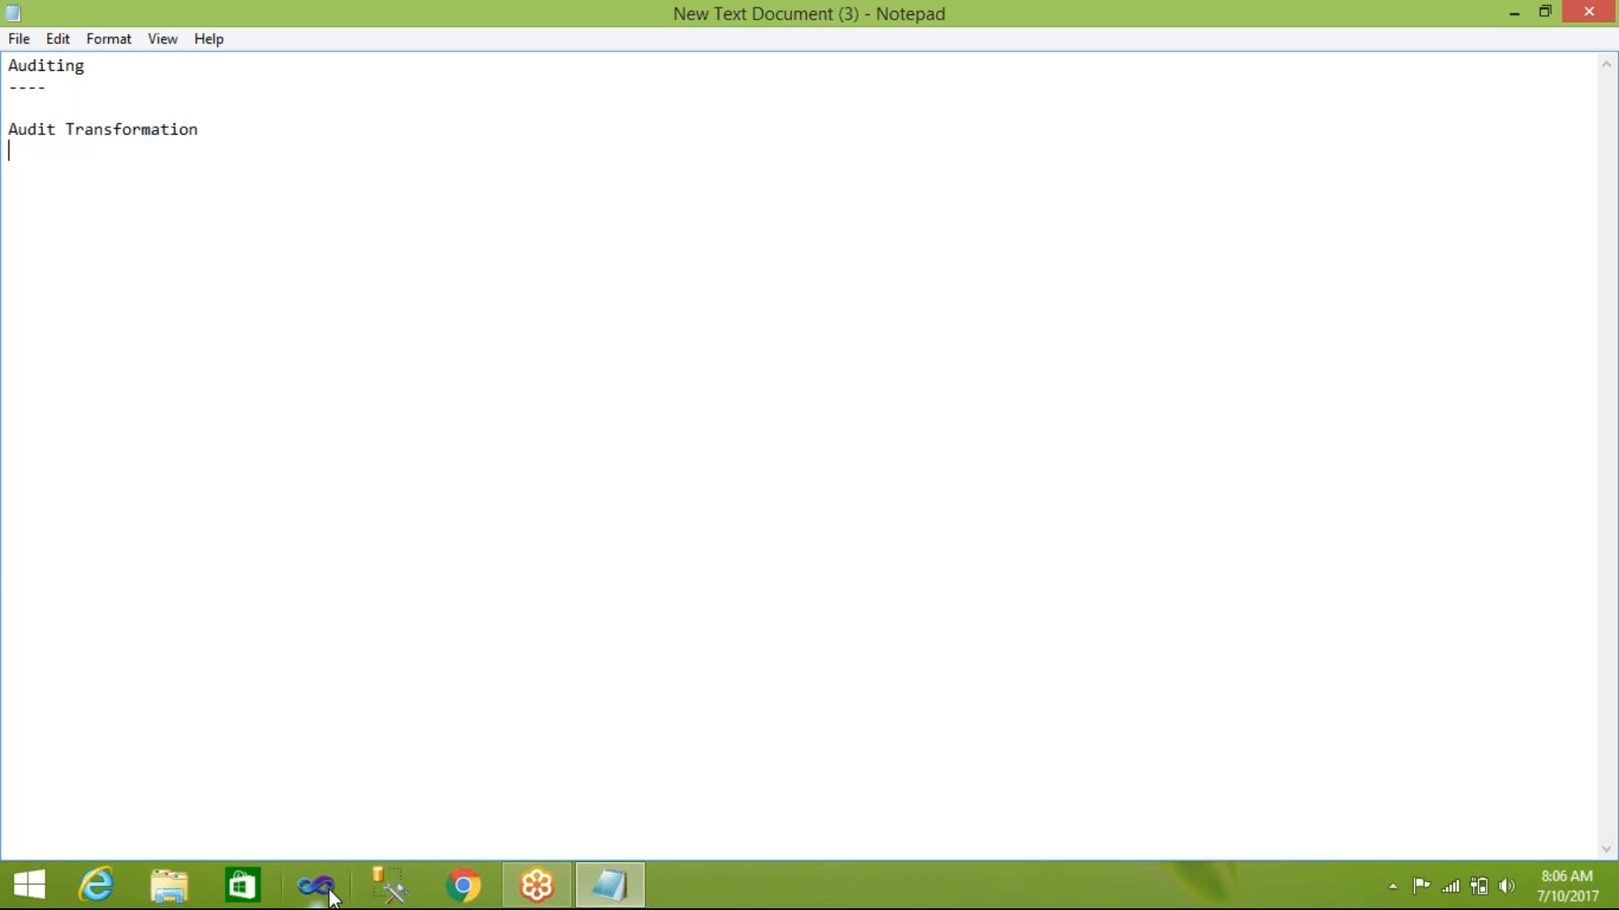
Open the Sample_Sol_29June solution from its folder on drive E: in Visual Studio and briefly view the Load_Employee_29June.dtsx package
left_click(170, 885)
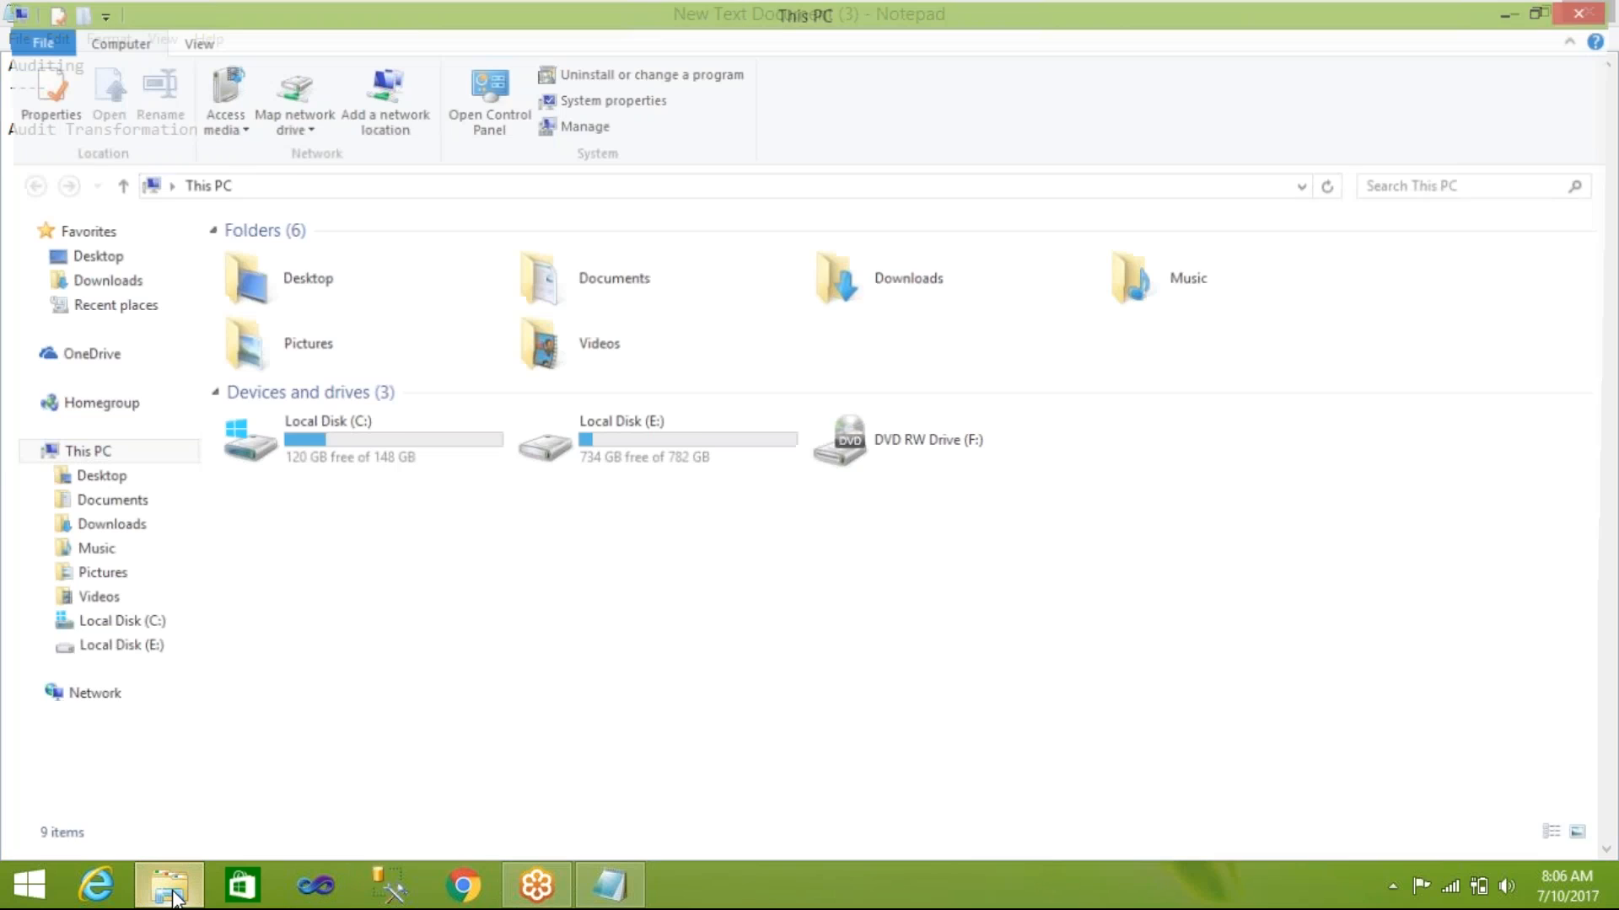
double_click(642, 443)
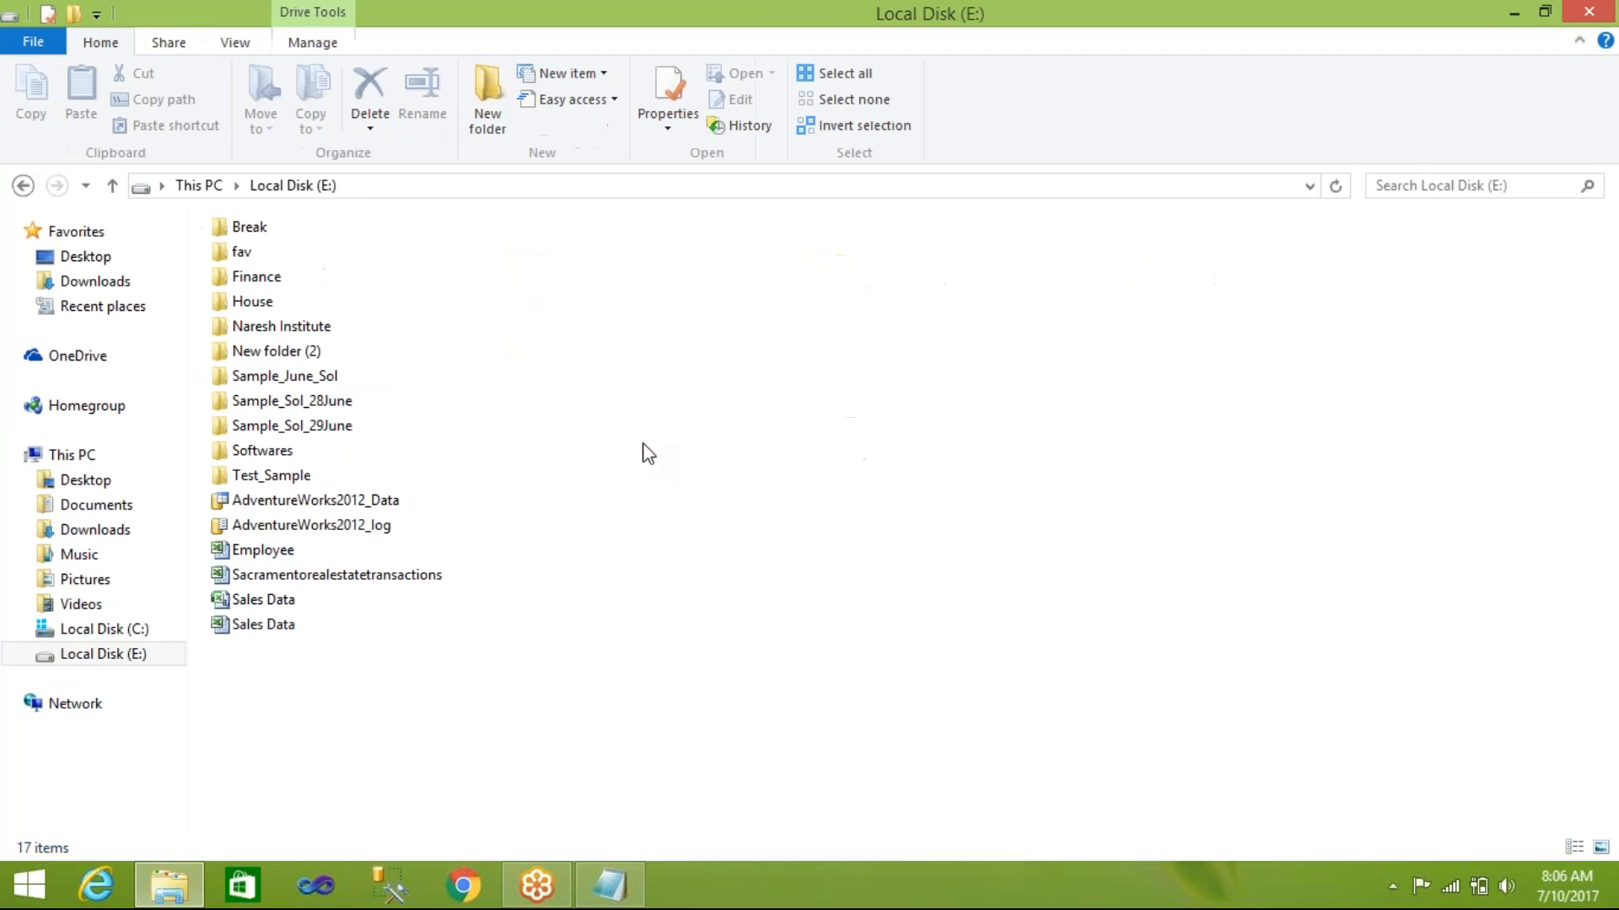
double_click(291, 427)
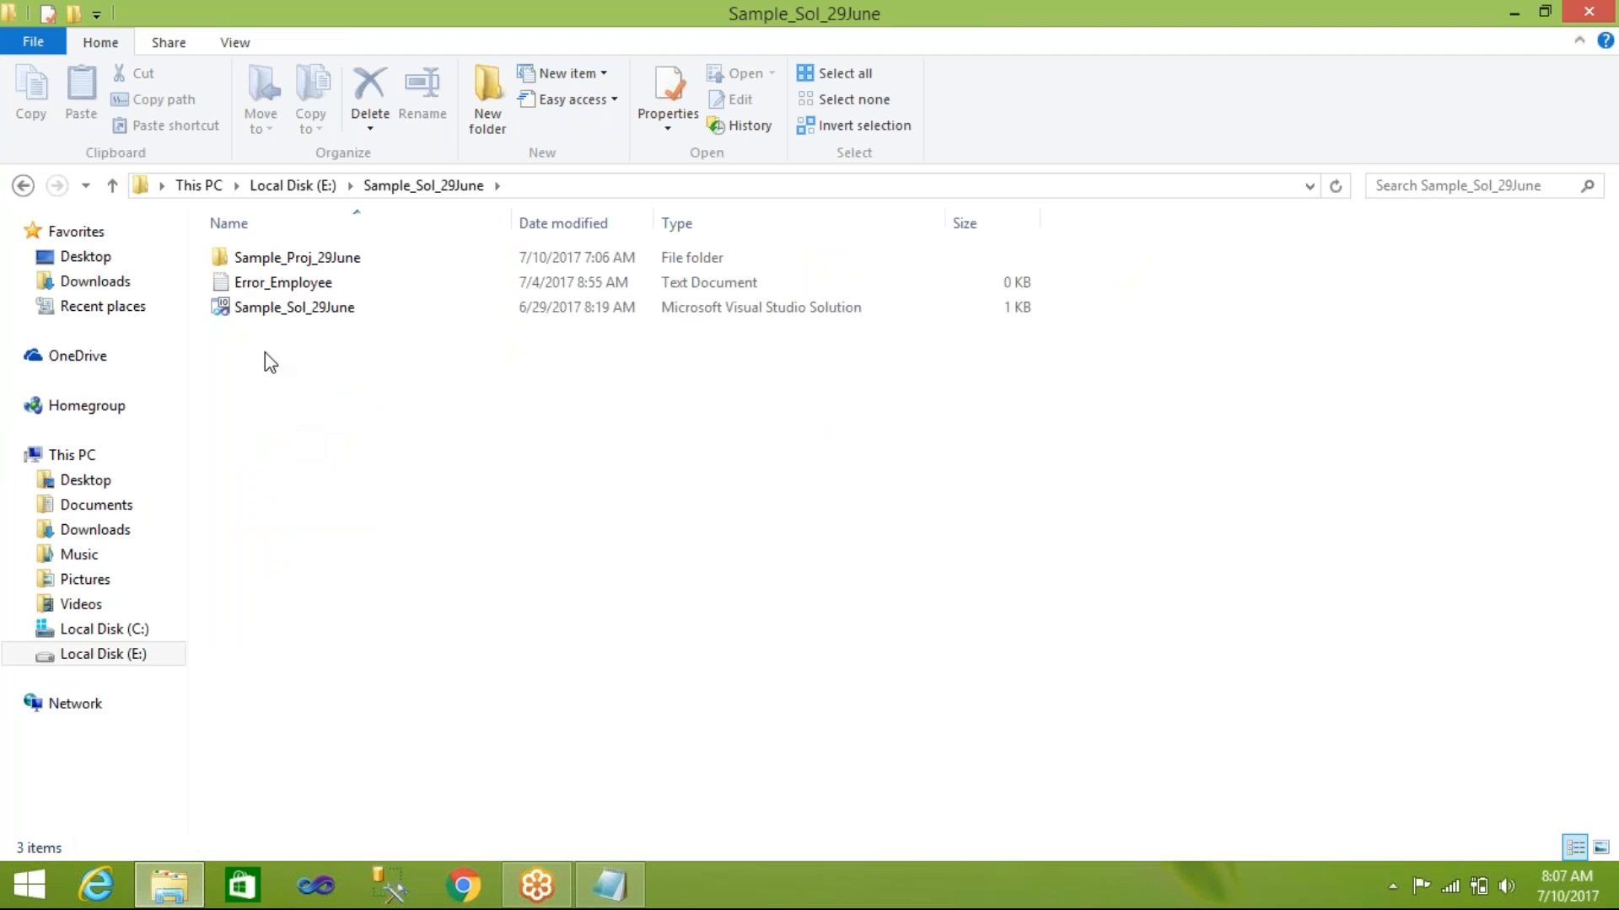
left_click(291, 312)
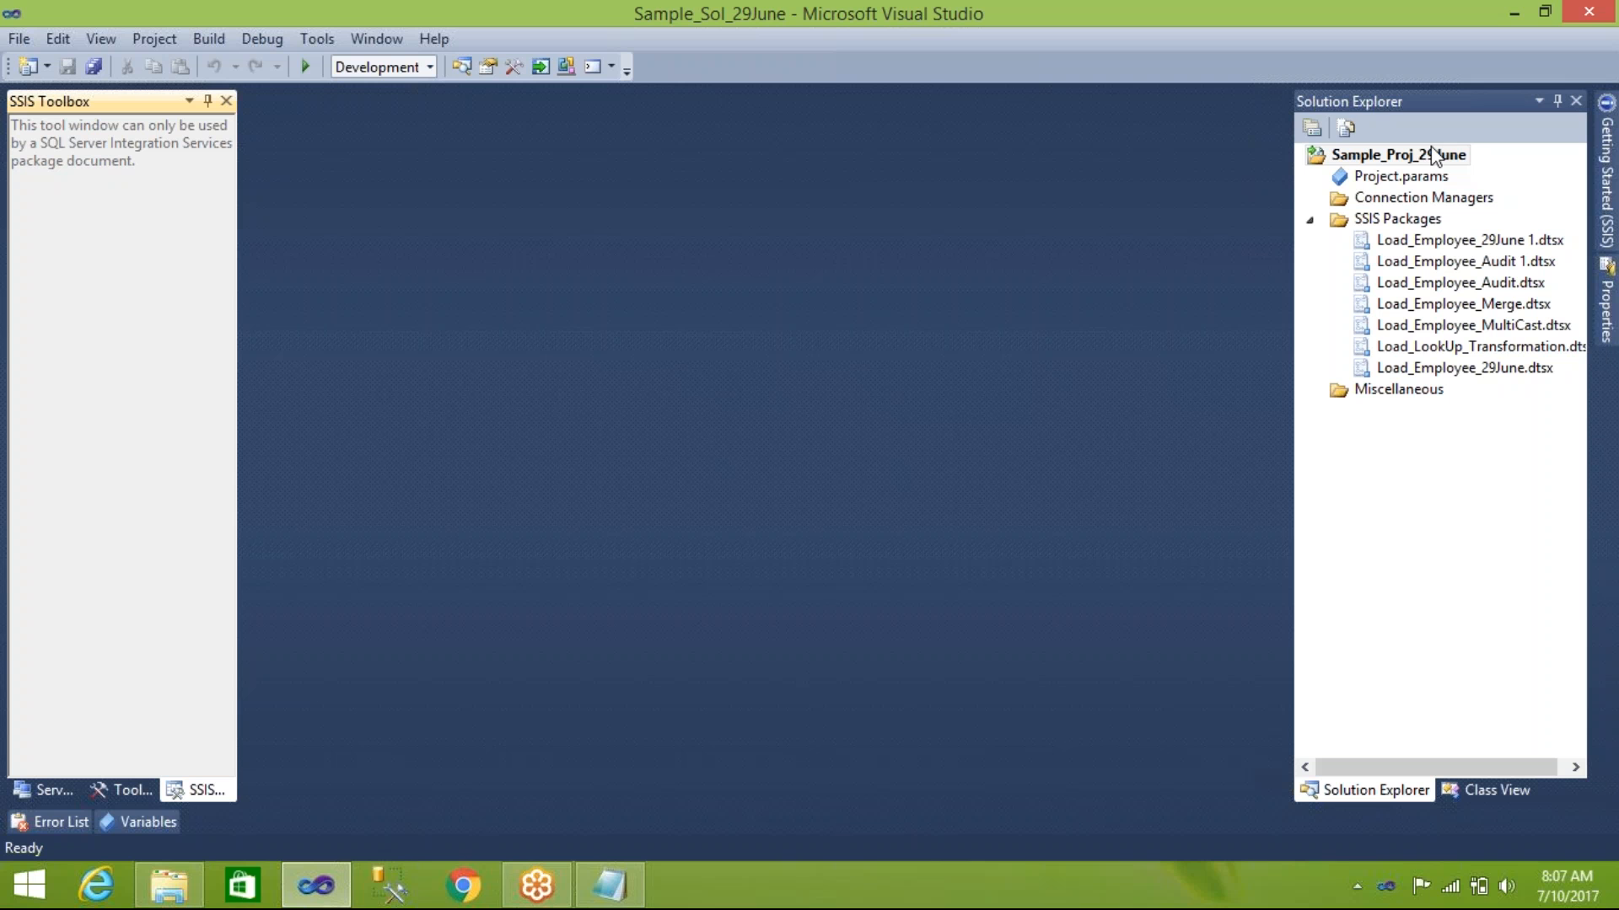
left_click(1433, 368)
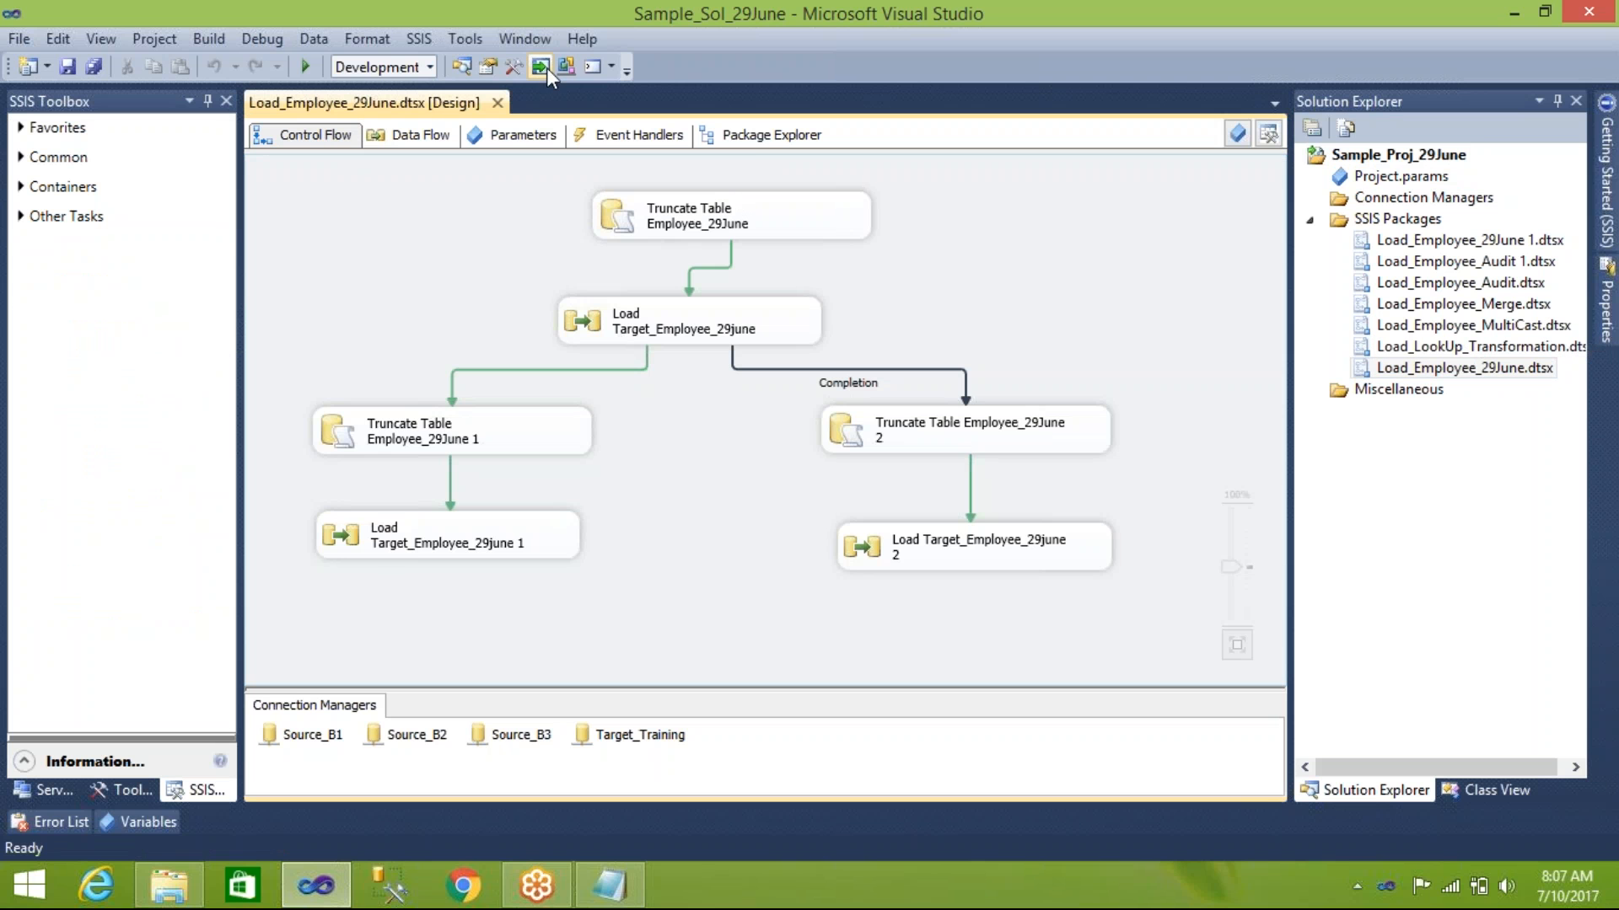
left_click(498, 103)
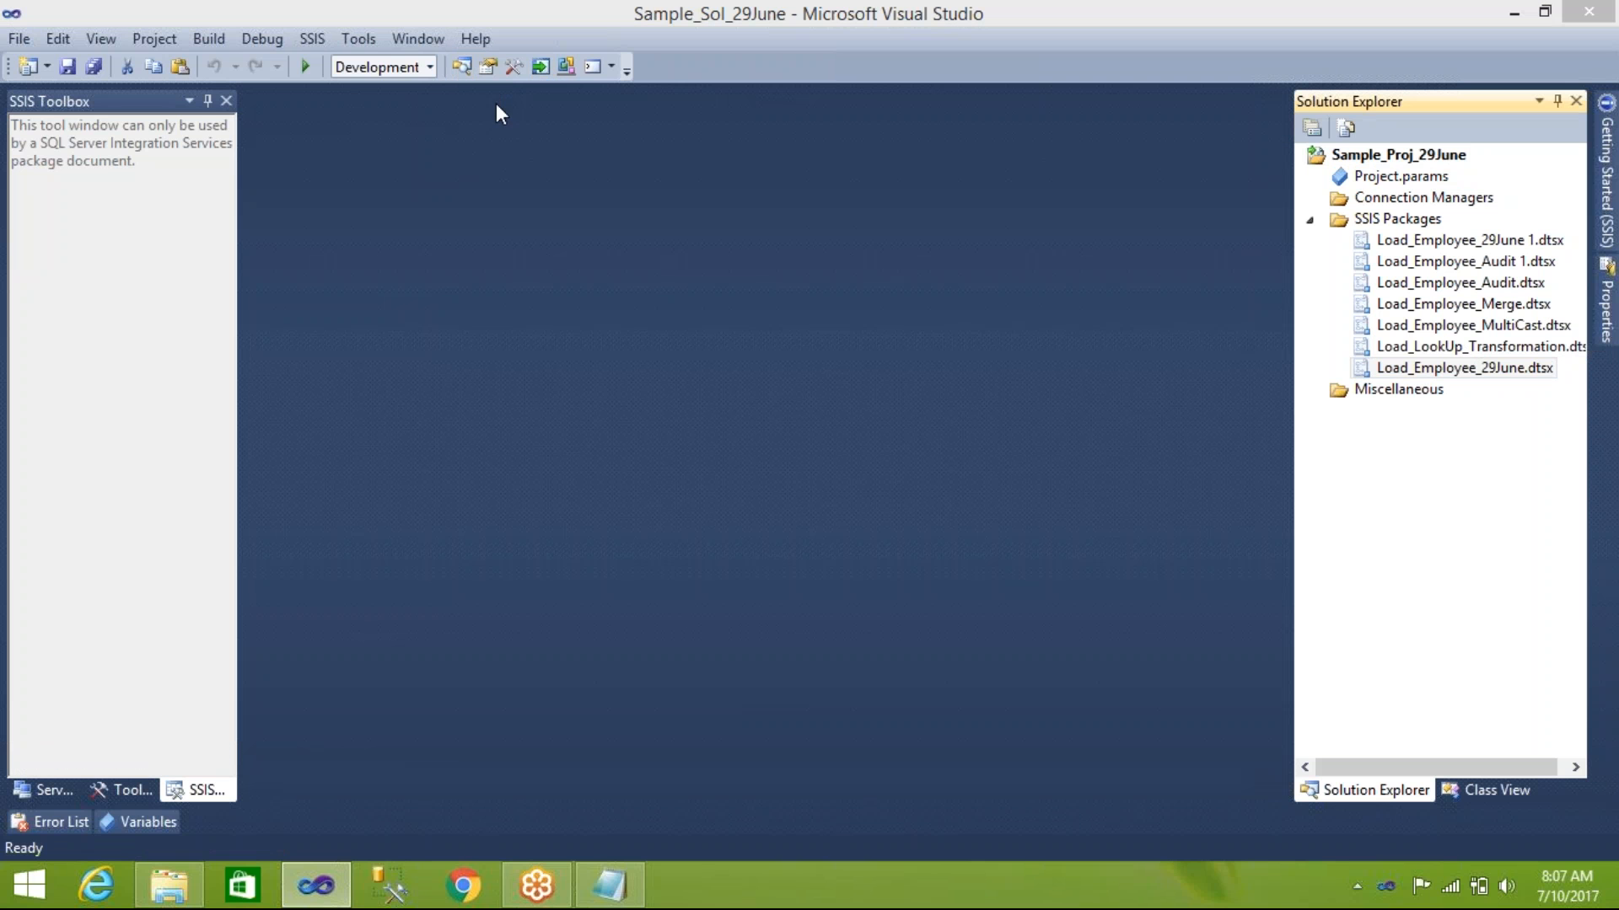
Duplicate the Load_Employee_29June.dtsx package and rename the copy as Load_Employee_Audit_Transformation.dtsx
left_click(1371, 371)
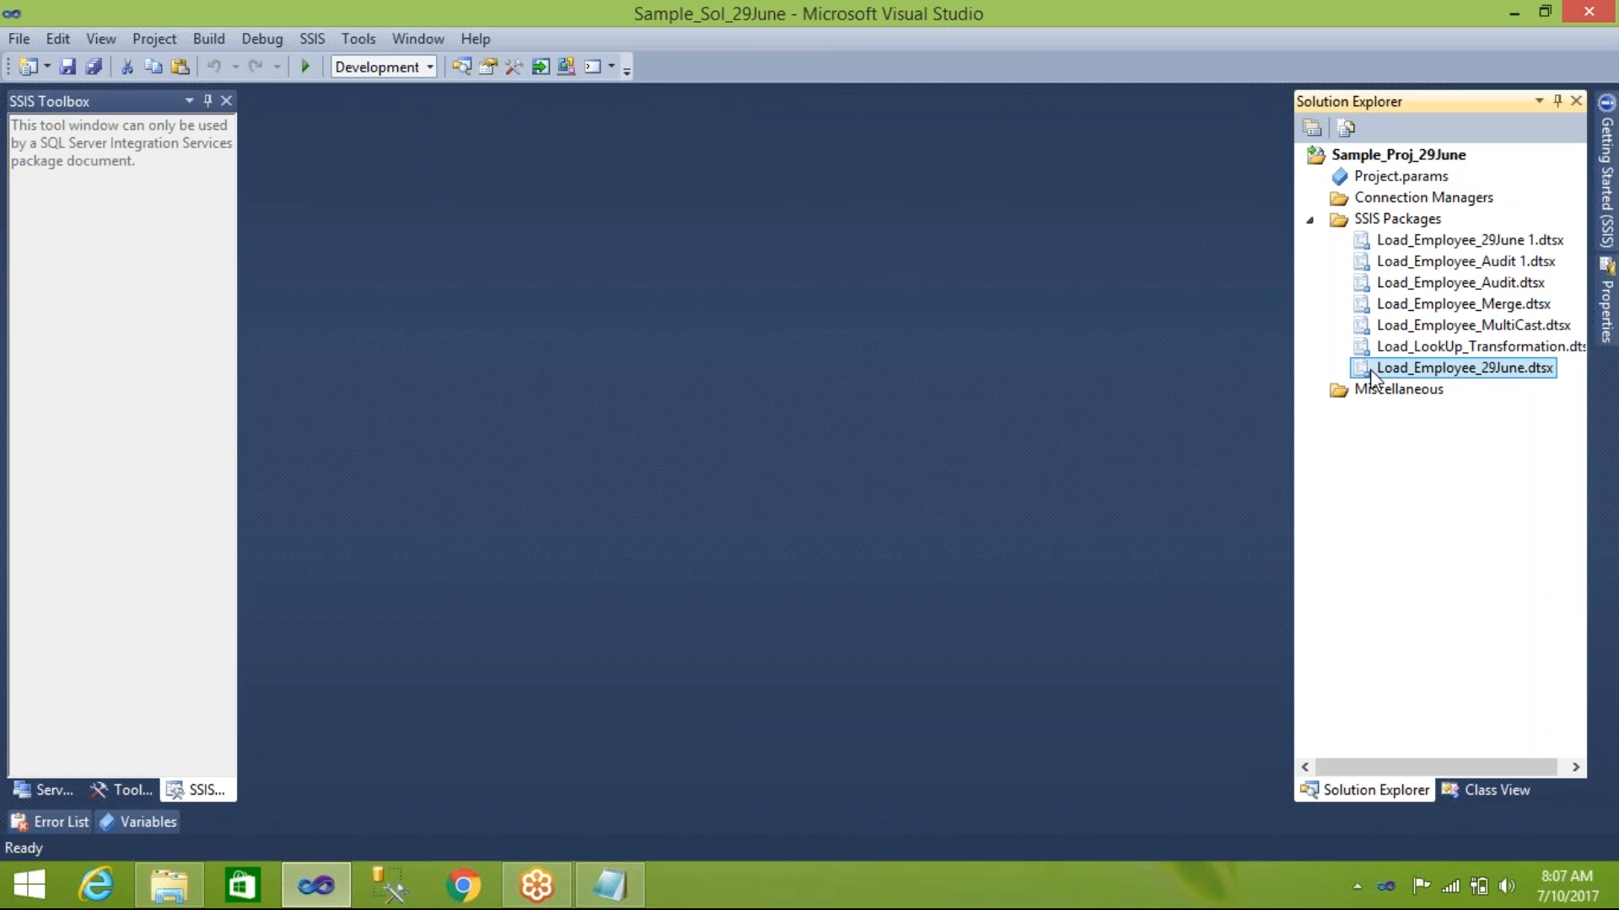
key("ctrl+v")
left_click(1462, 395)
left_click_drag(1471, 393, 1530, 389)
type("Audit_")
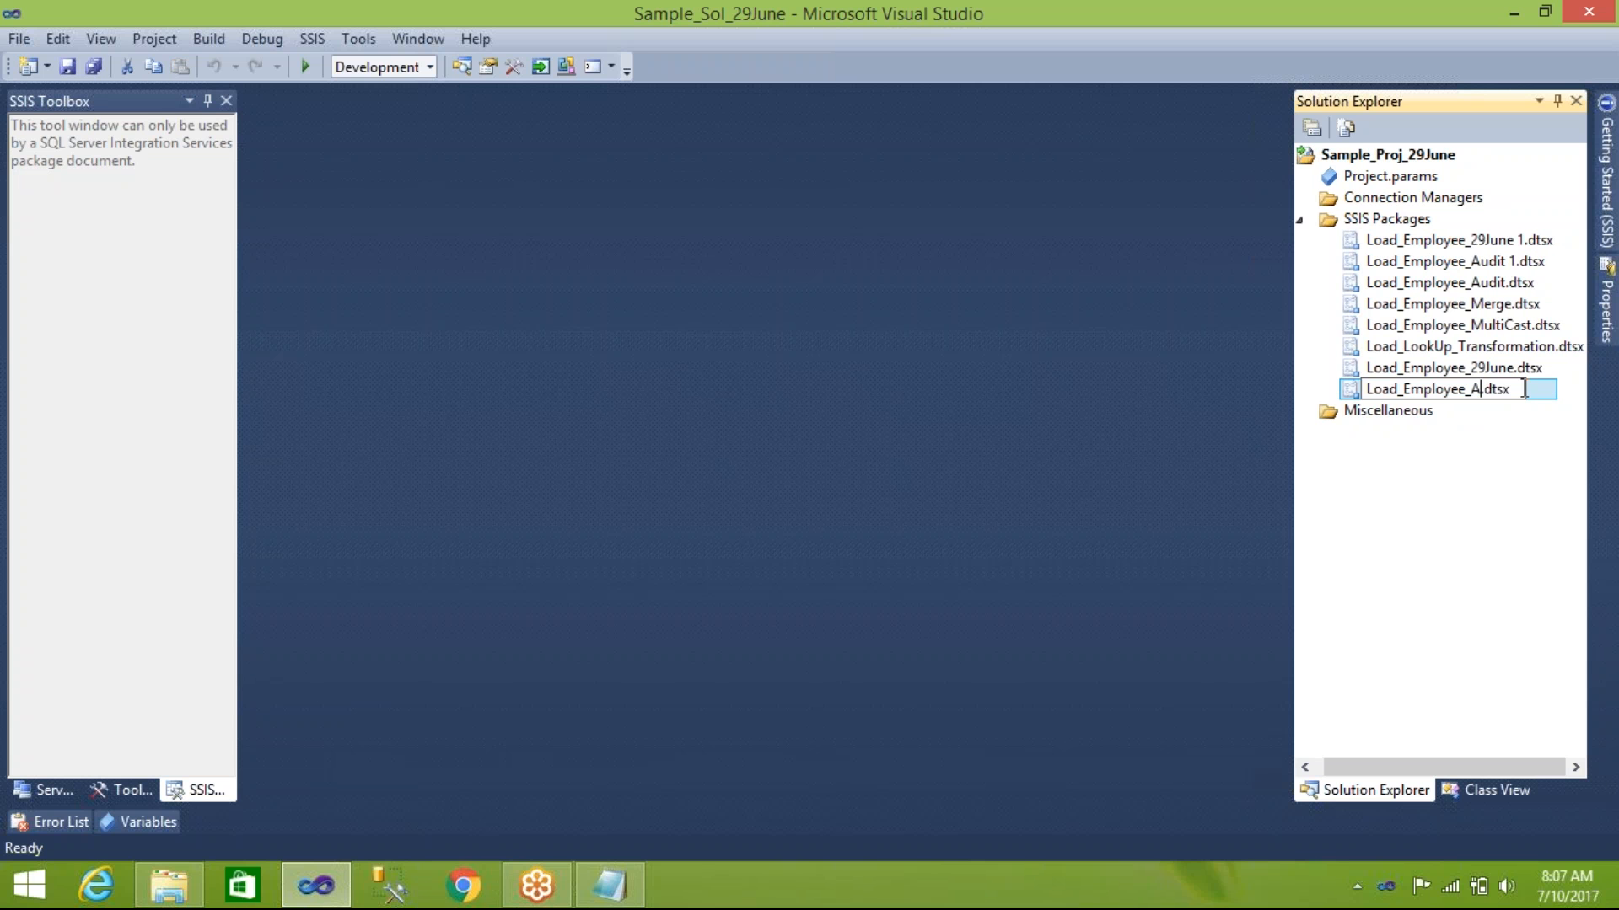
type("Transformat")
type("ion")
key("Return")
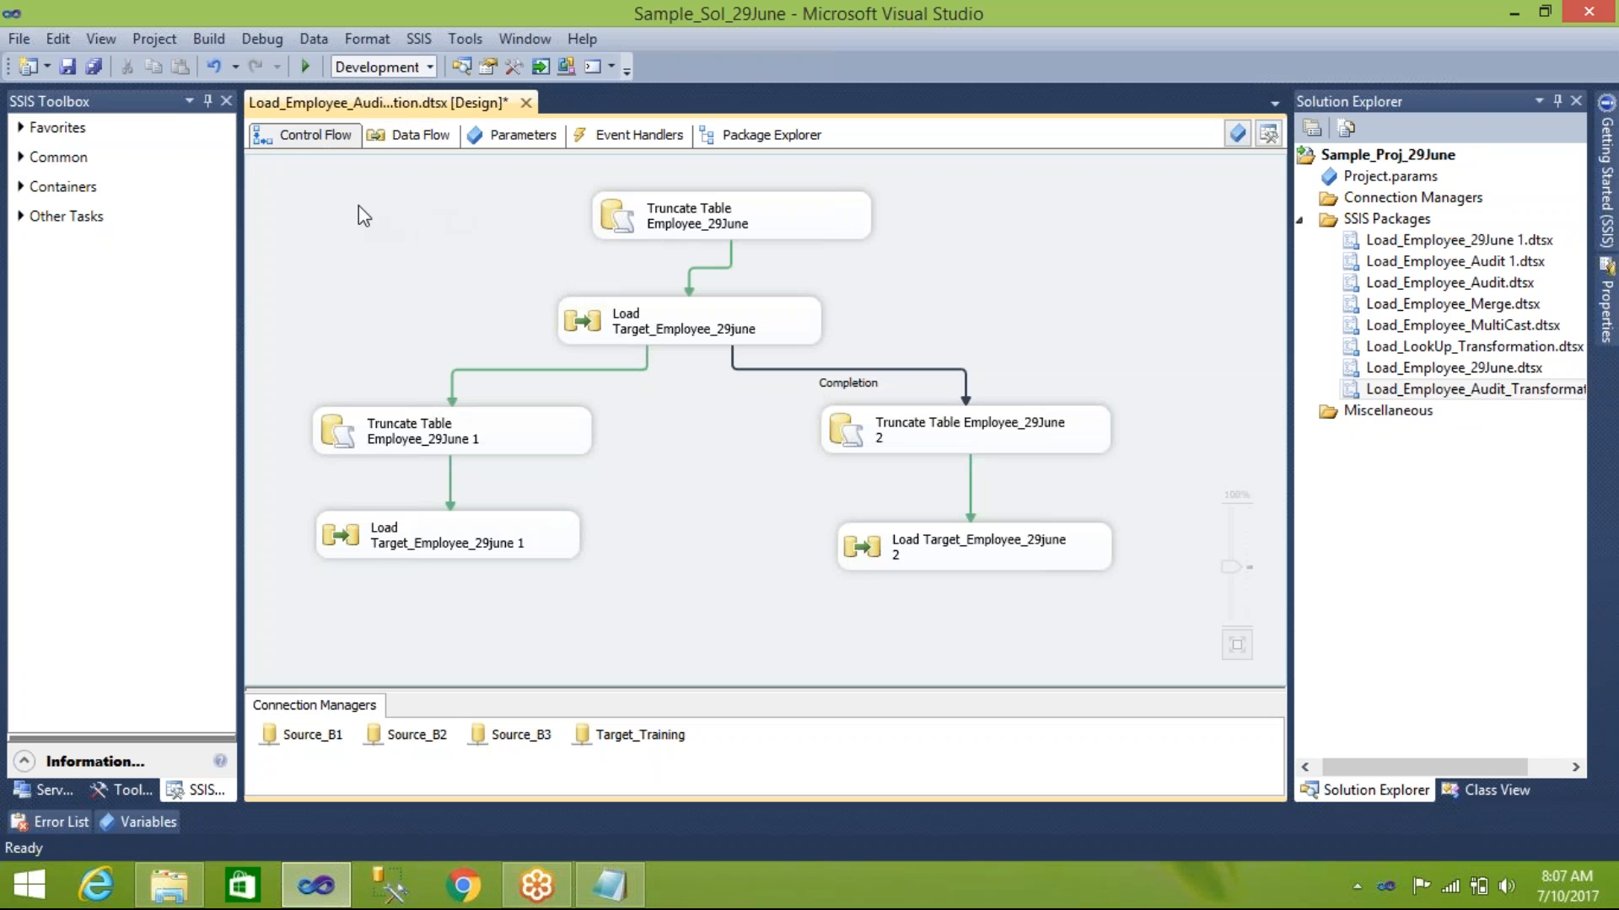
Delete all existing tasks from the control flow of the Load_Employee_Audit_Transformation package
left_click_drag(366, 206, 1067, 581)
key("Delete")
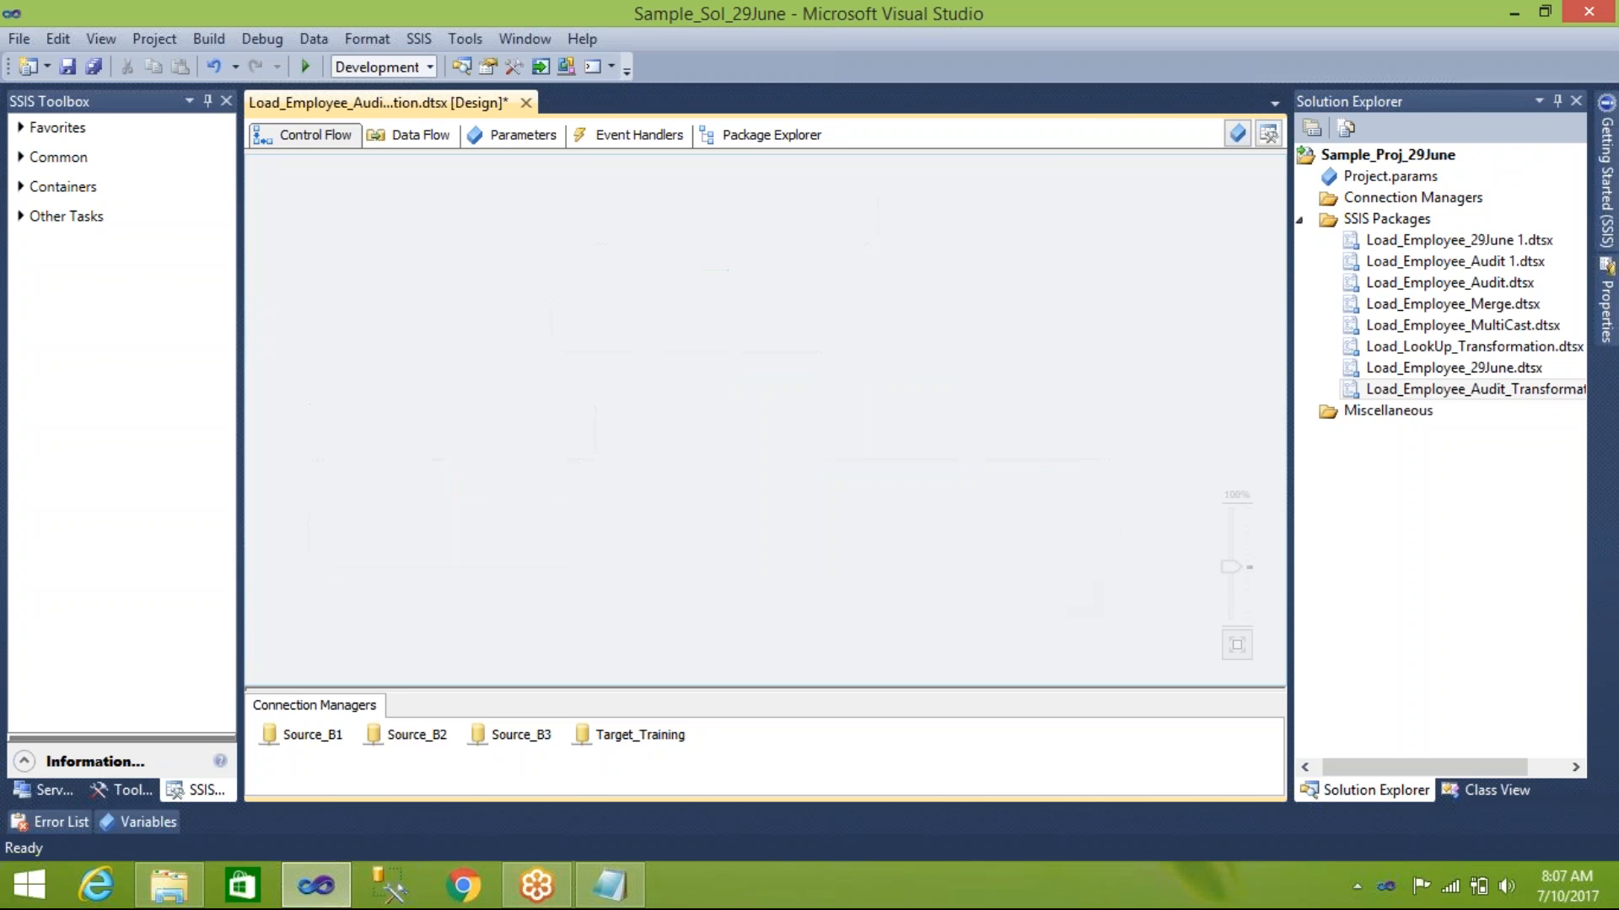
left_click(413, 135)
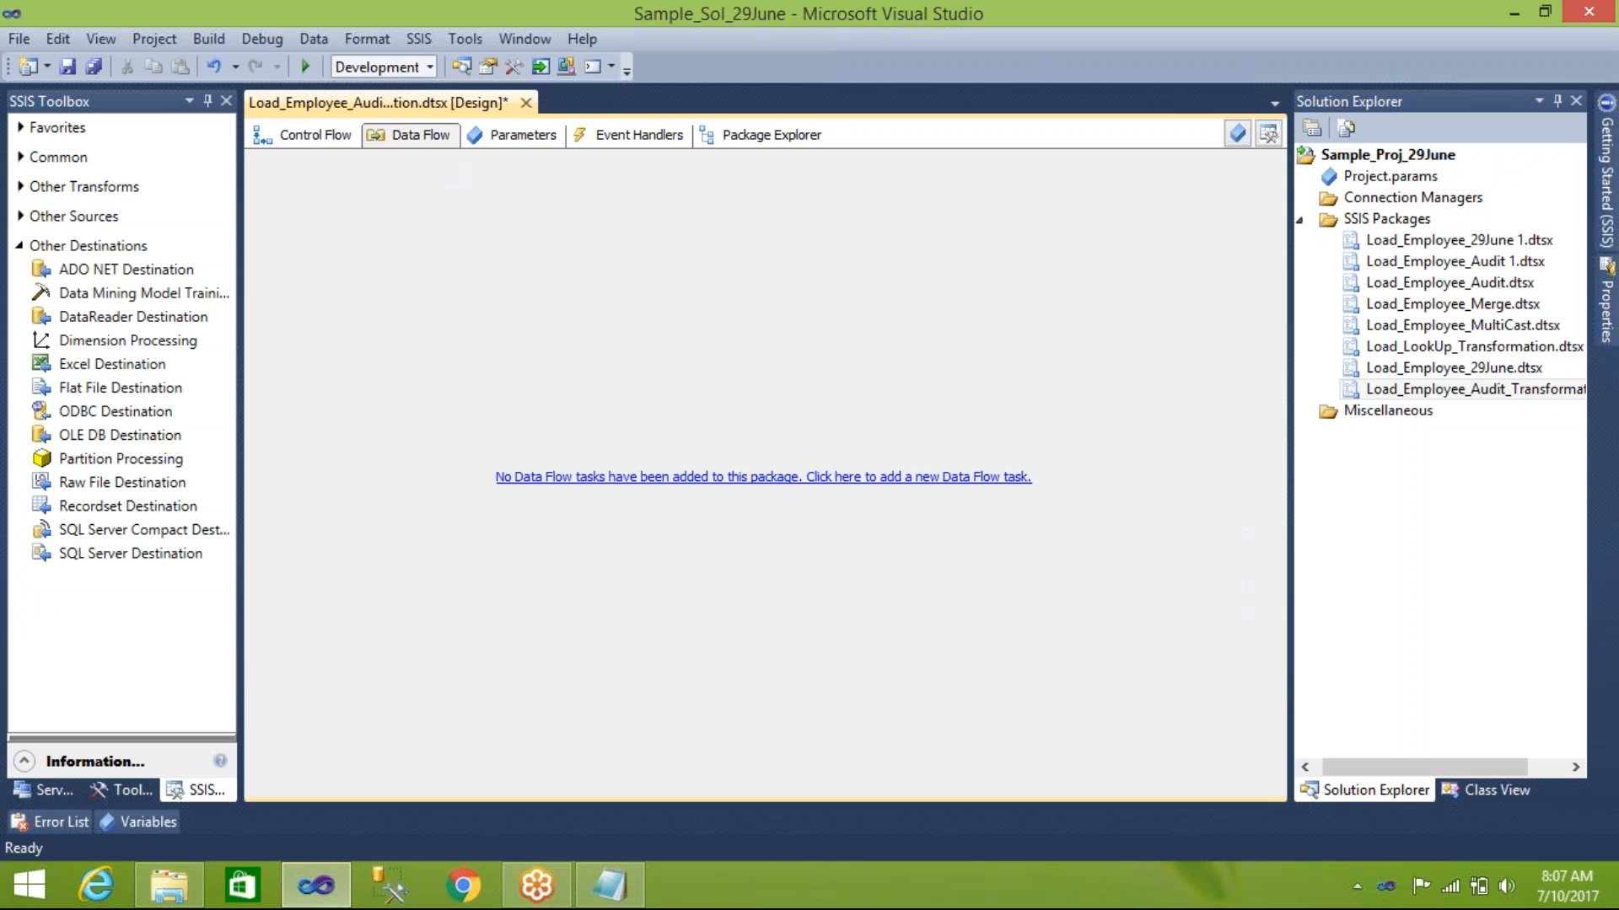
left_click(312, 135)
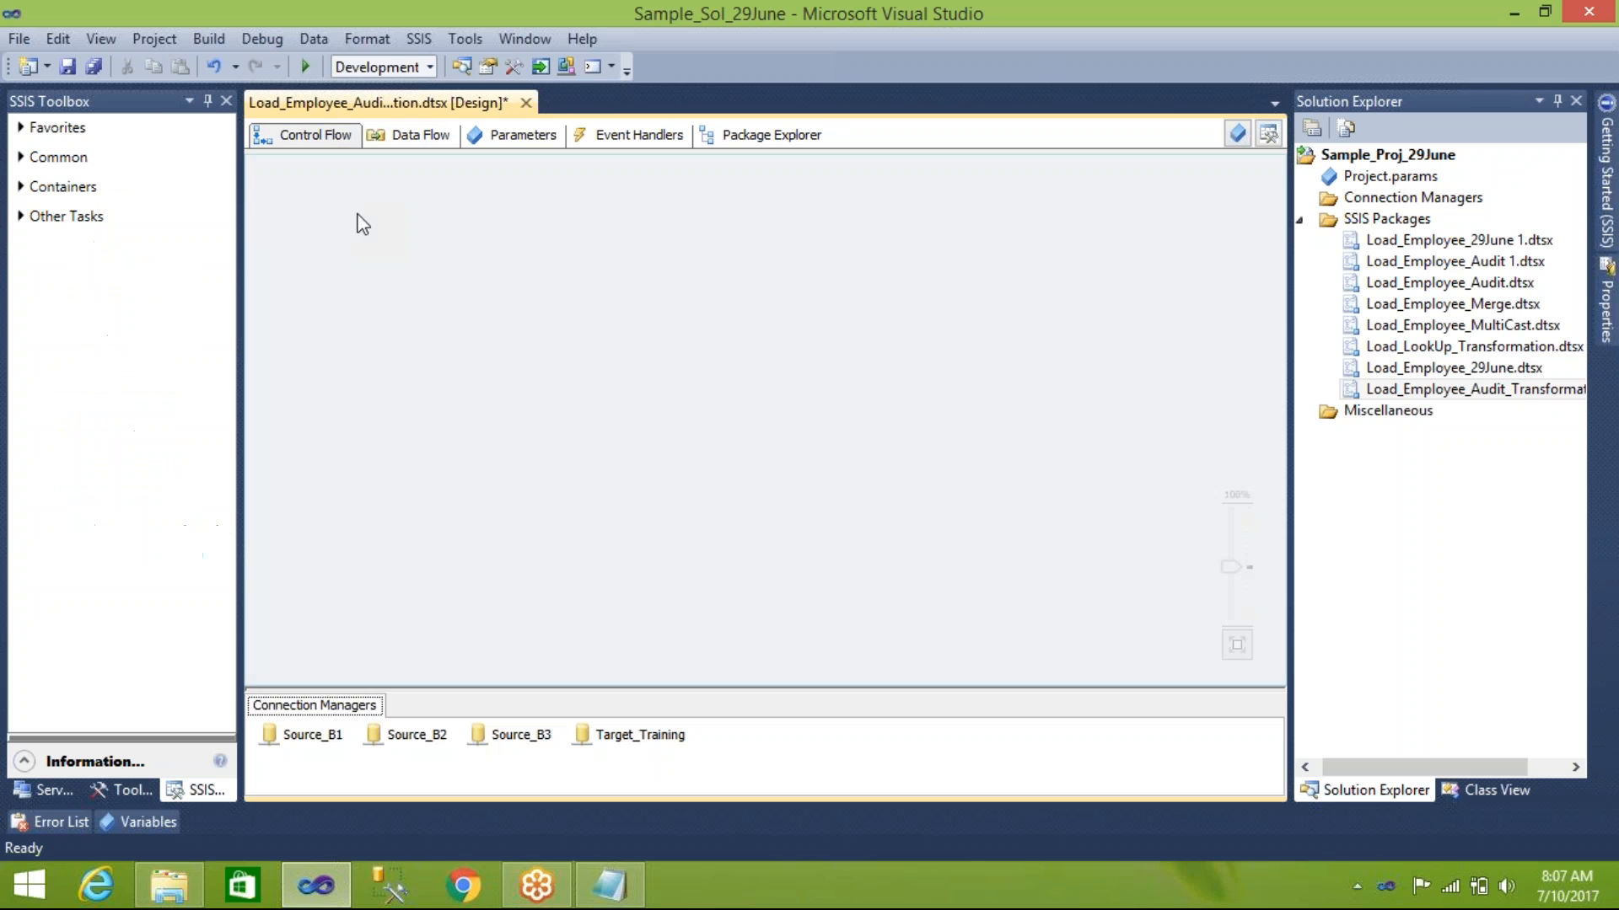
Add a Data Flow Task to the empty control flow and name it "Load Sampe Data for Audting"
left_click(20, 127)
left_click(87, 154)
left_click_drag(87, 154, 561, 398)
left_click(643, 408)
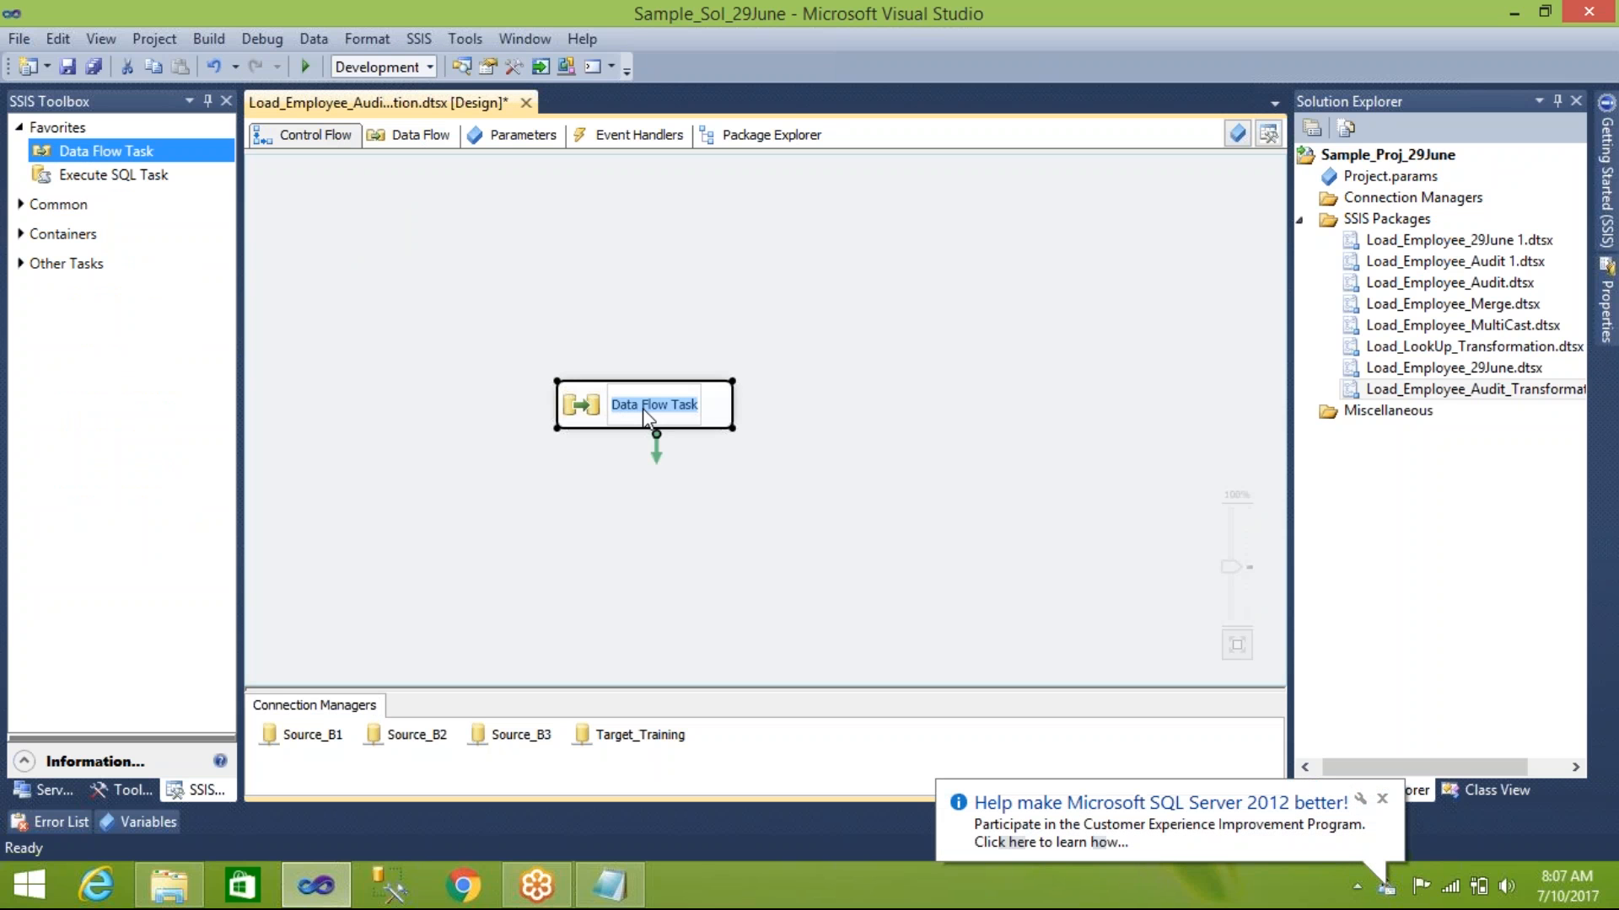
type("Load")
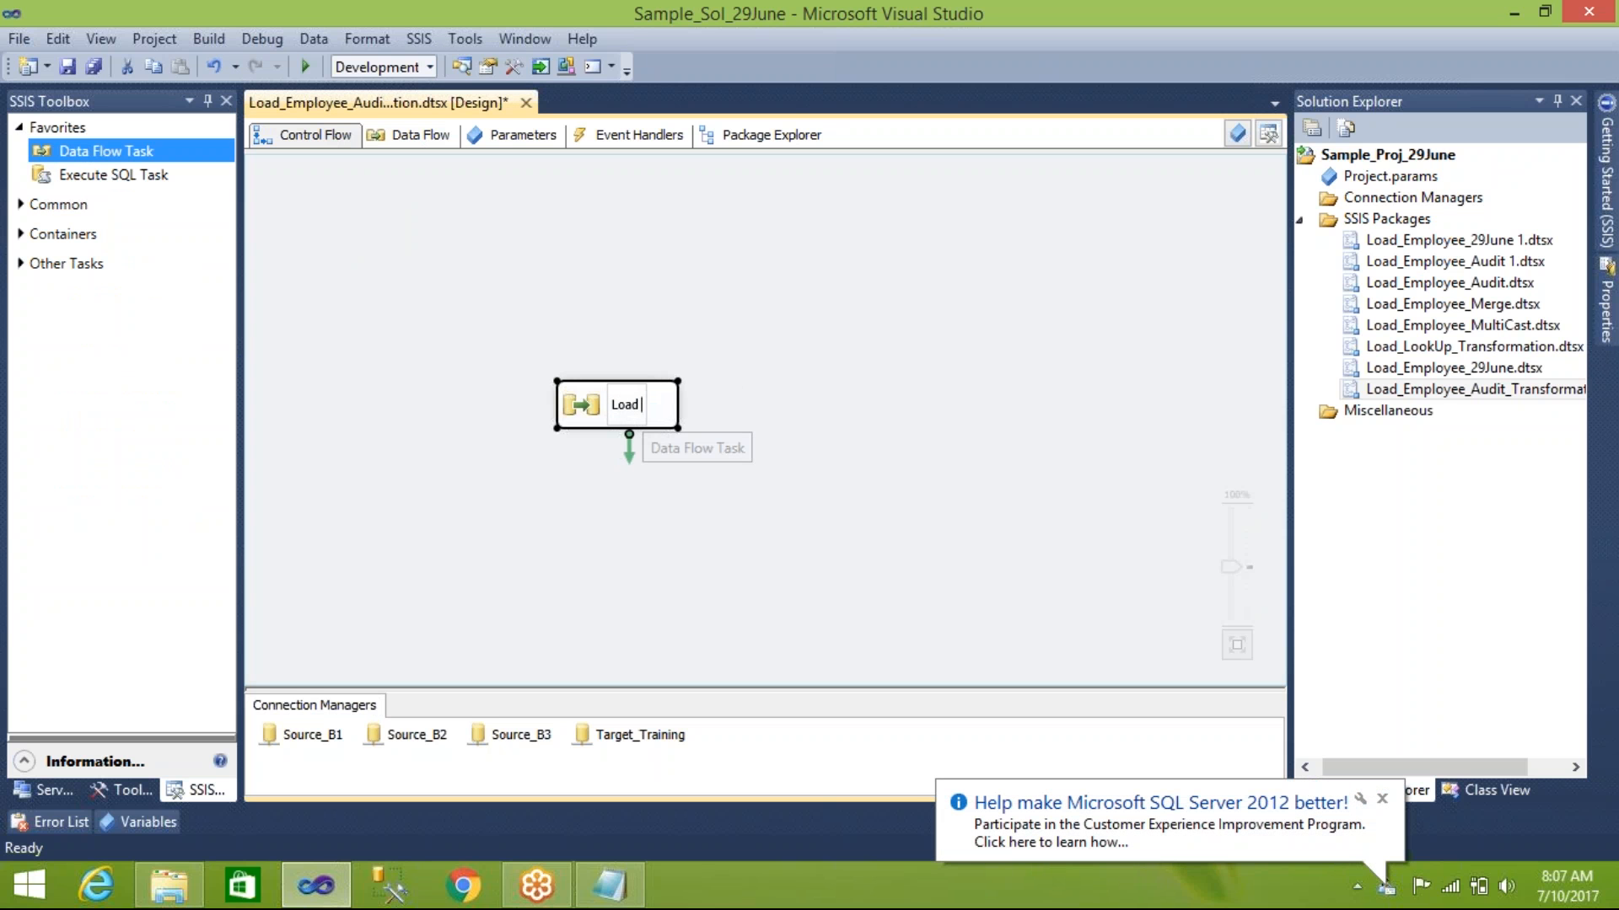
type(" Samp")
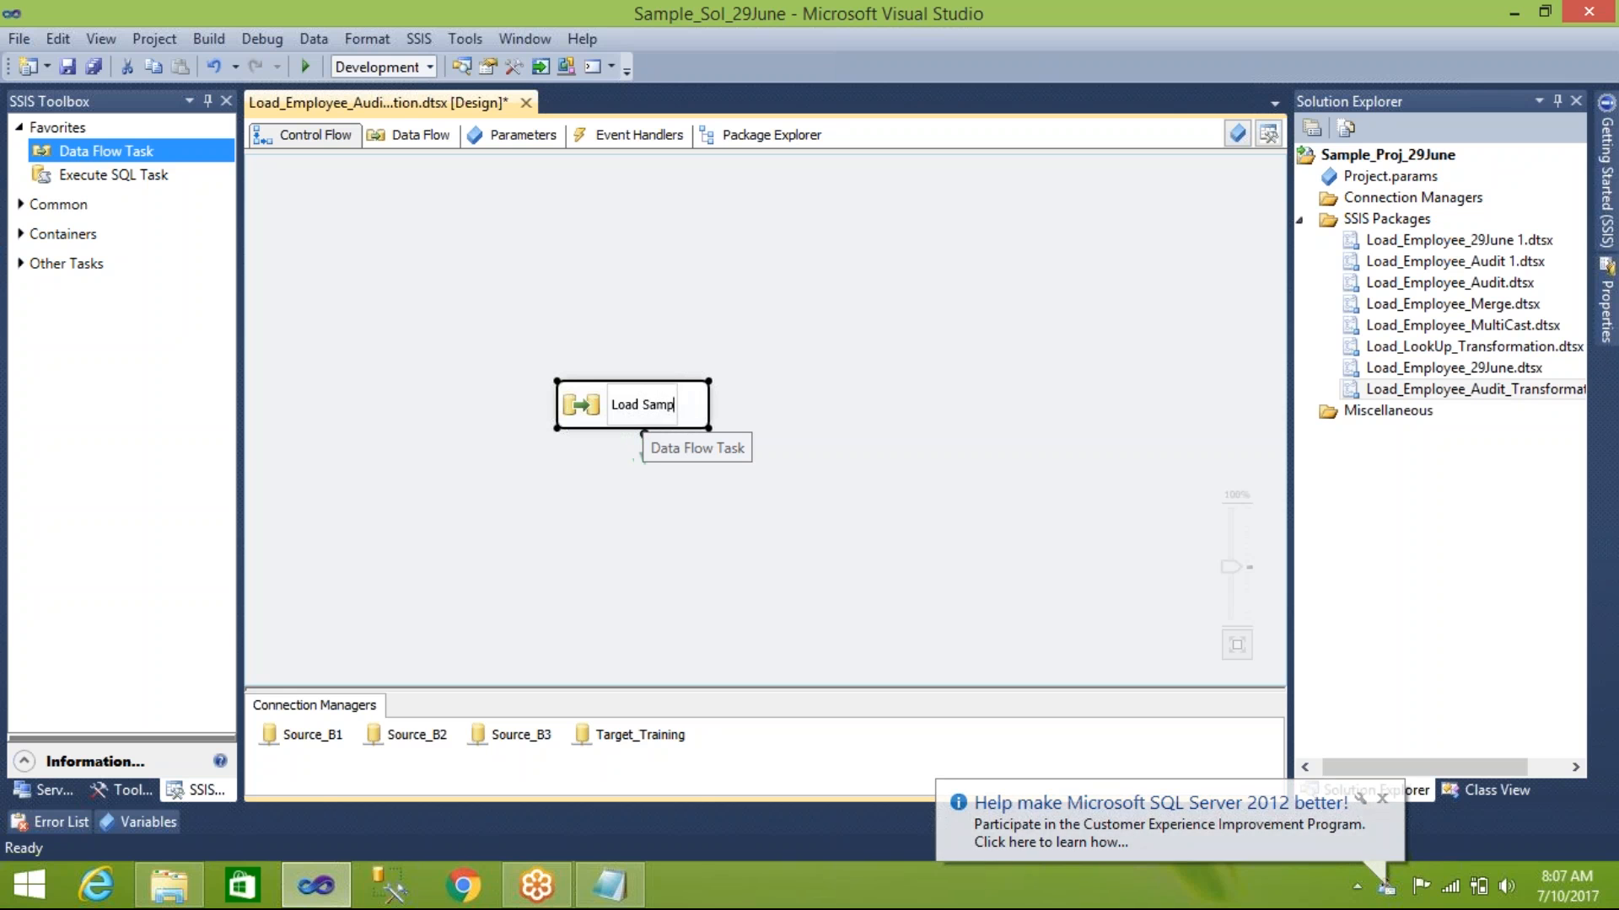
type("e Data ")
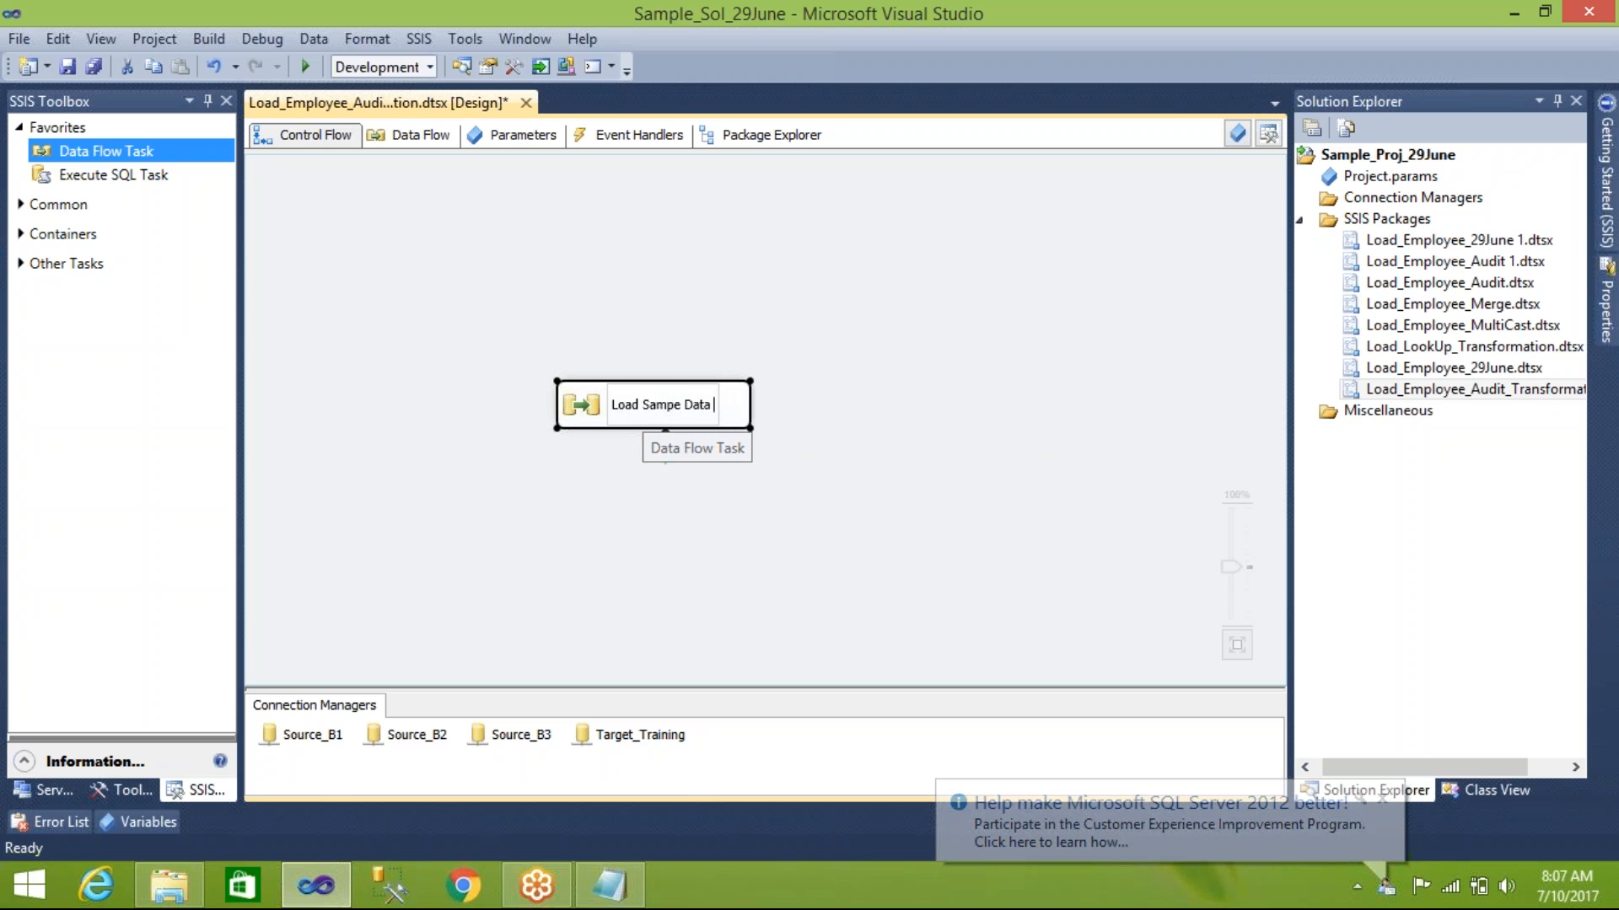
type("for Audting")
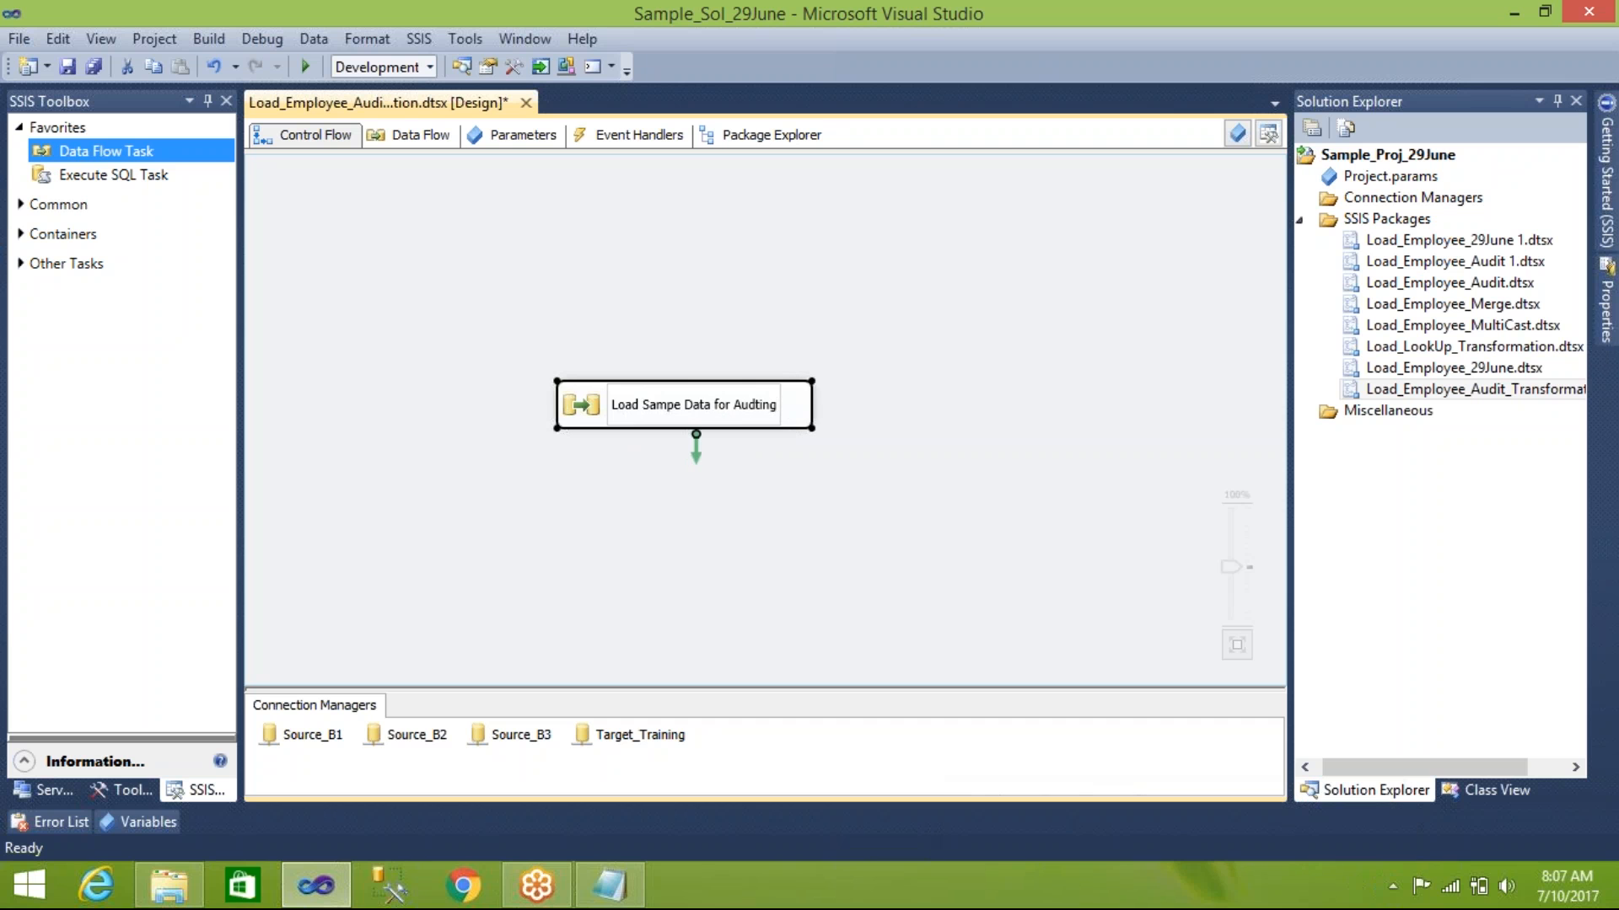
left_click(634, 472)
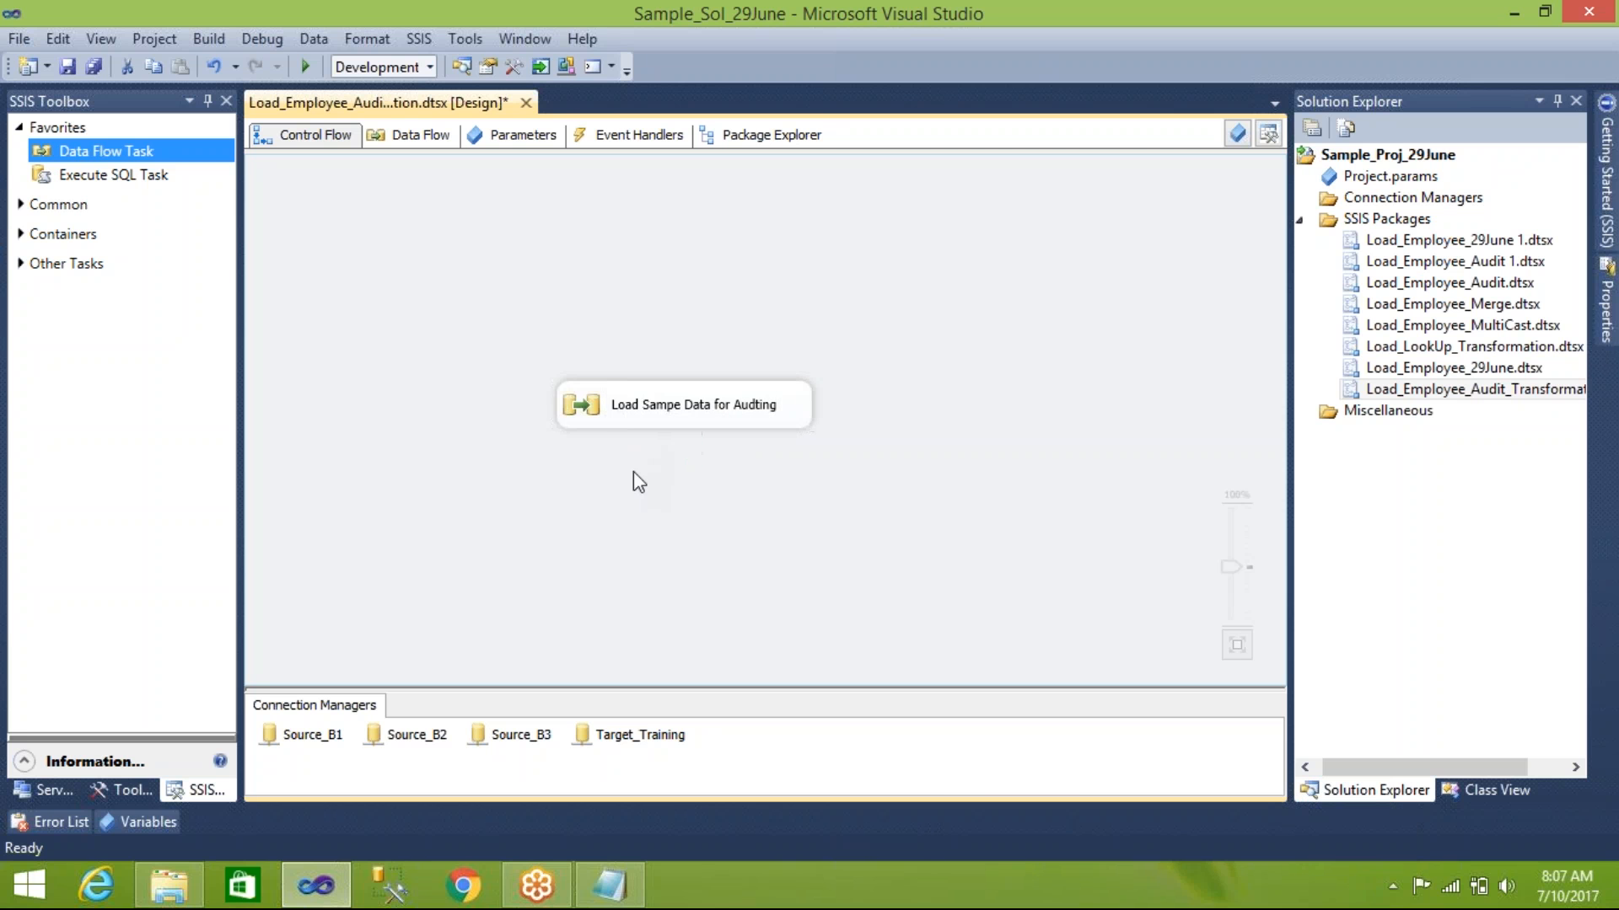
Try to open the data flow of the "Load Sampe Data for Audting" task and cancel the stalled operation
double_click(600, 421)
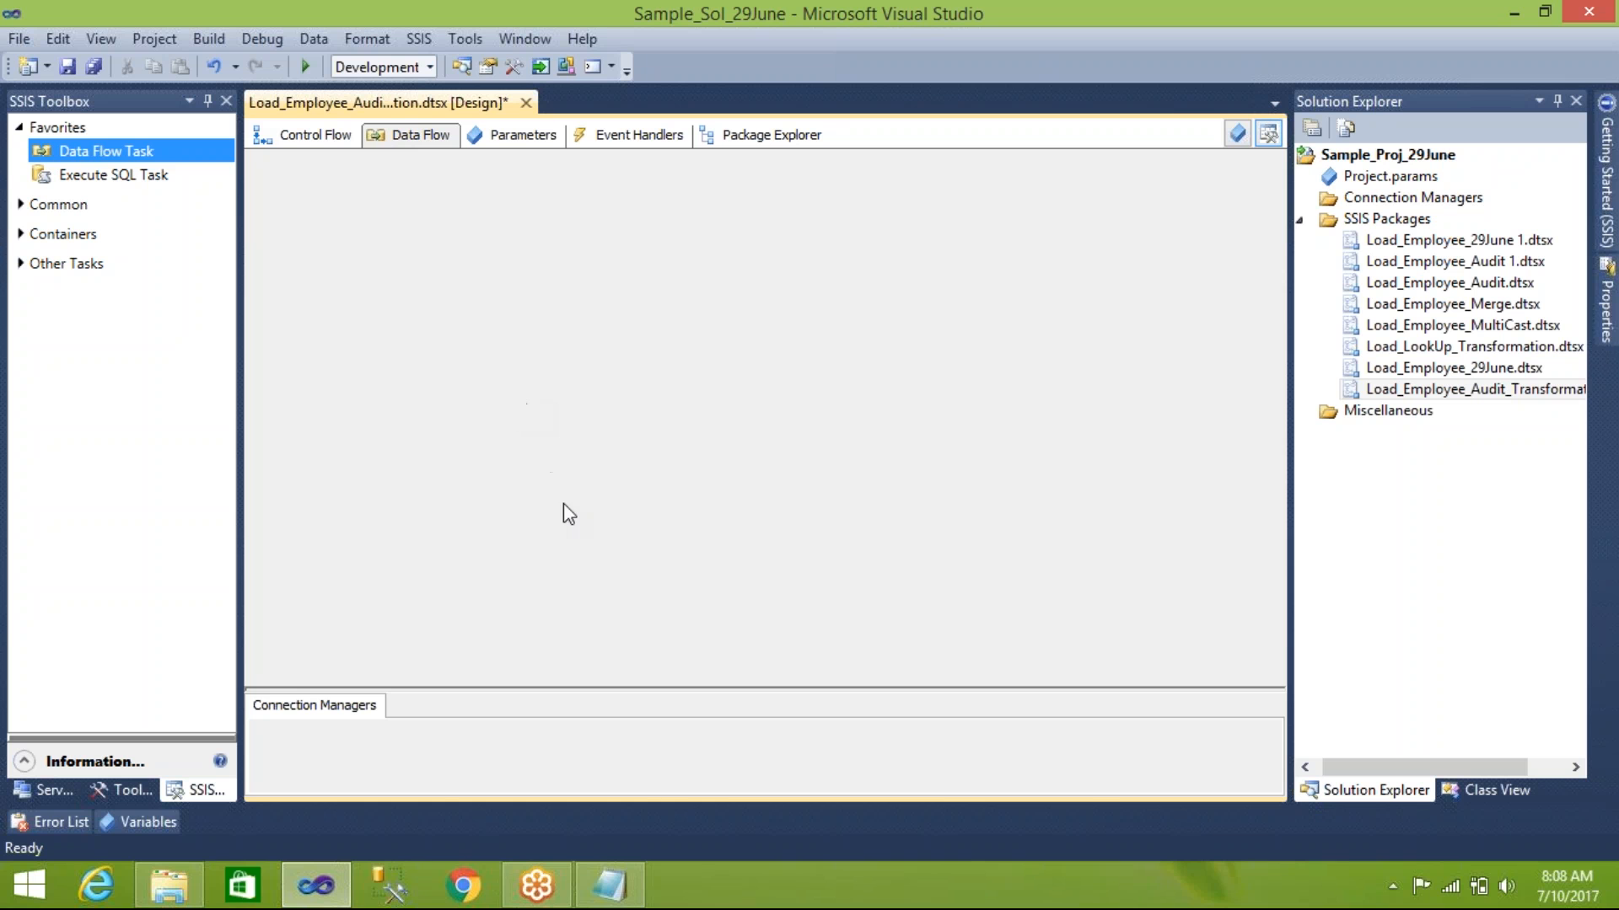
left_click(606, 892)
left_click(610, 895)
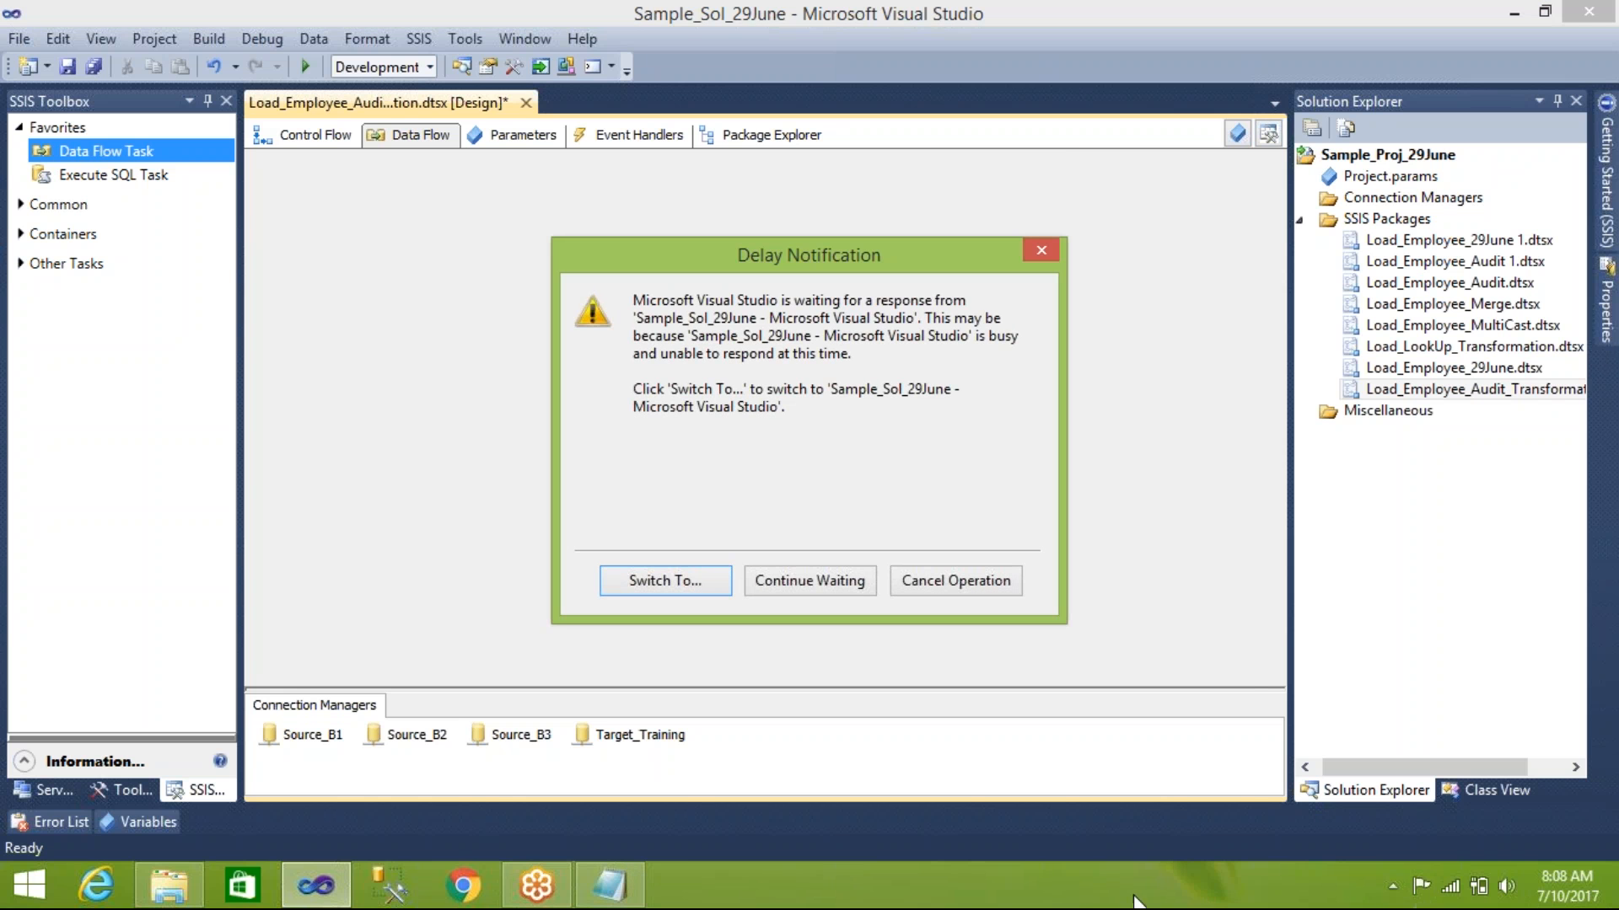
left_click(1015, 580)
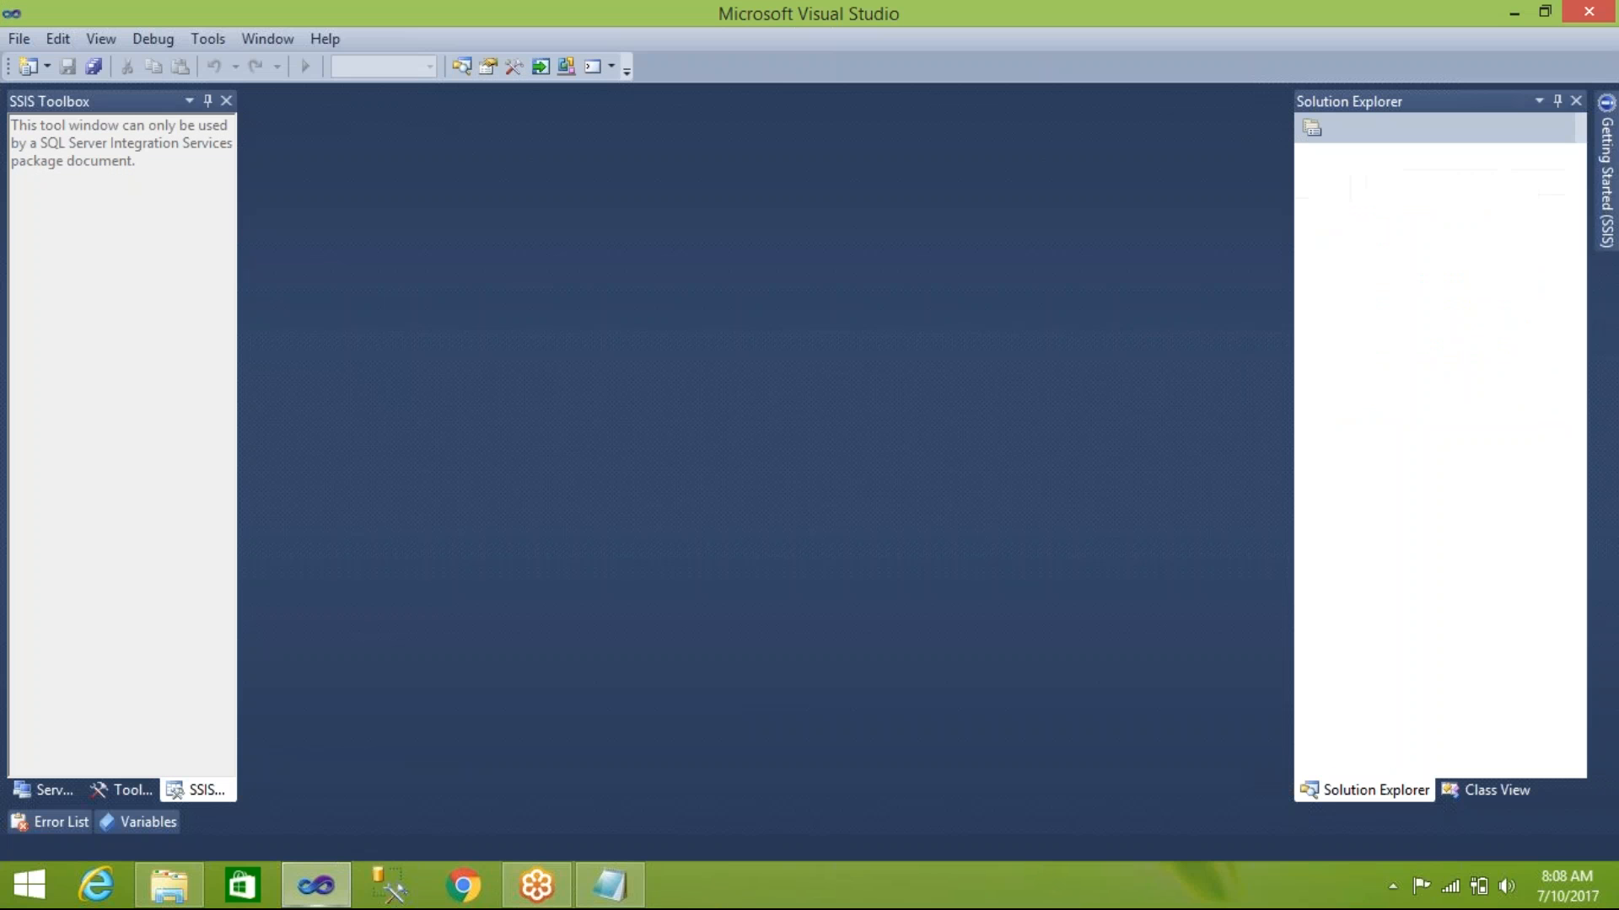
Close Visual Studio and reopen the Sample_Sol_29June solution from its folder
left_click(1590, 14)
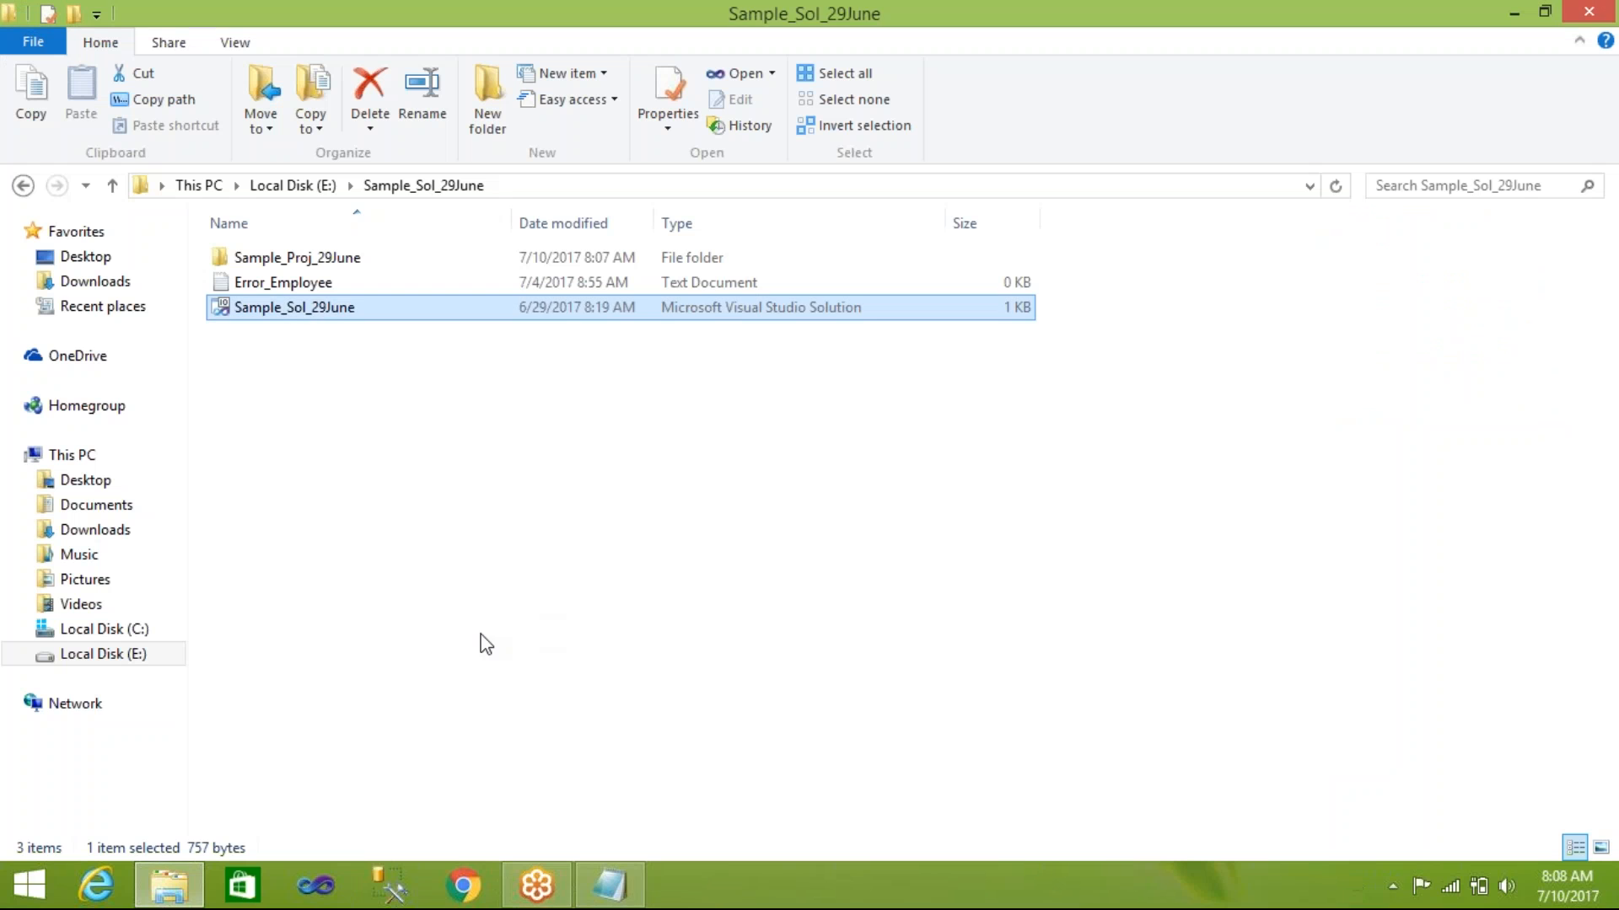
left_click(287, 305)
double_click(286, 306)
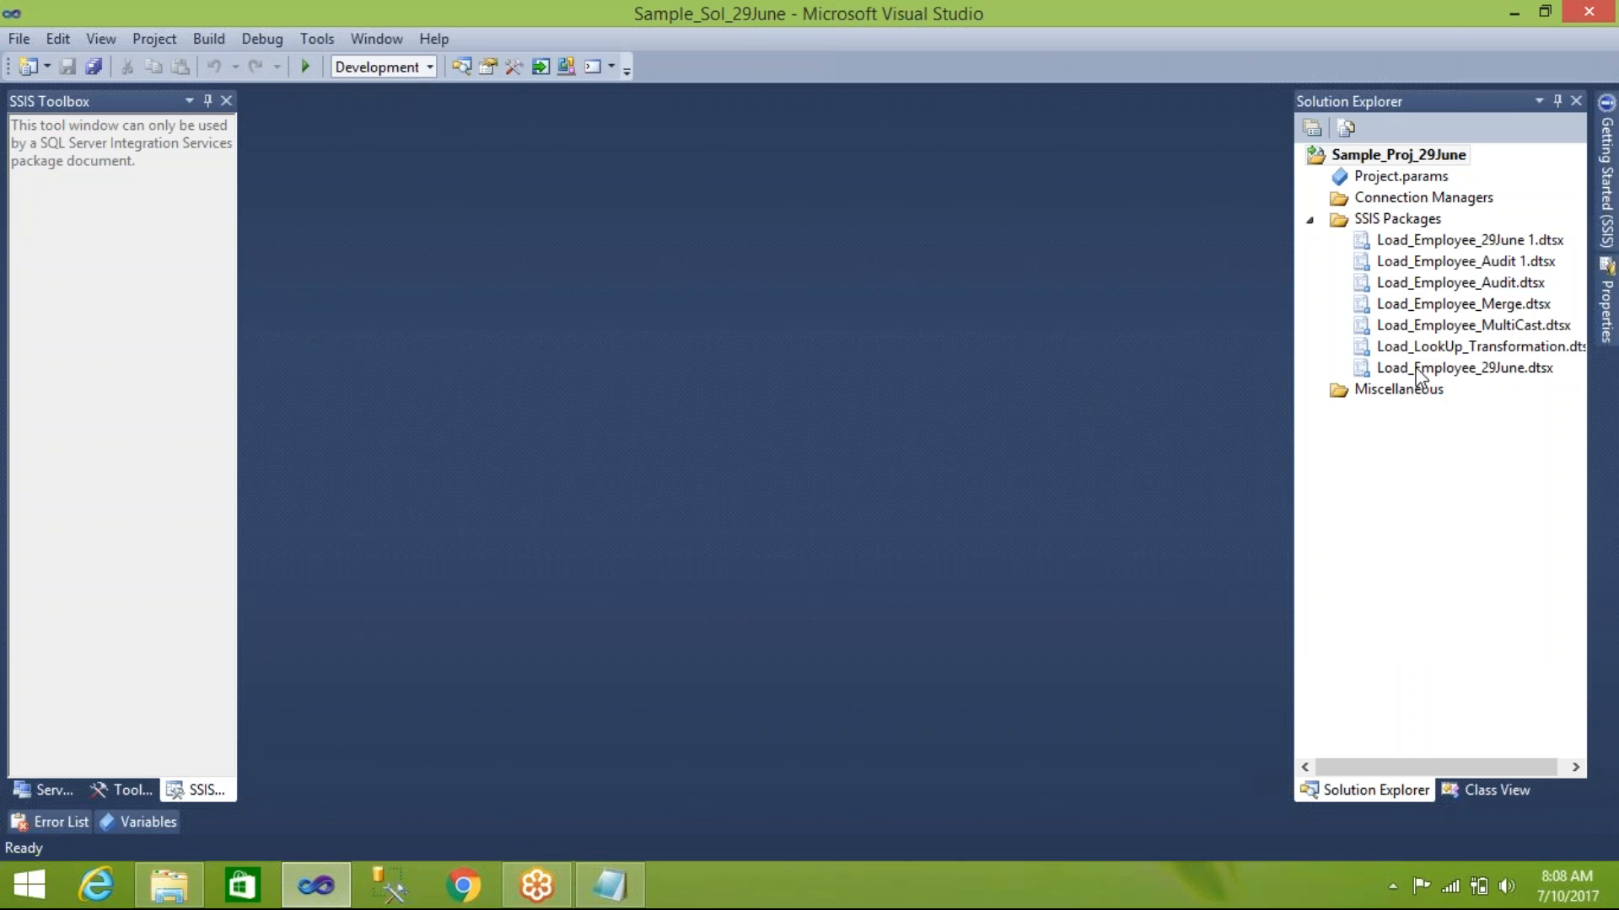
Duplicate the Load_Employee_29June.dtsx package again and rename the copy as Load_Employee_Audit_Transformation.dtsx, overwriting the existing file
left_click(1420, 371)
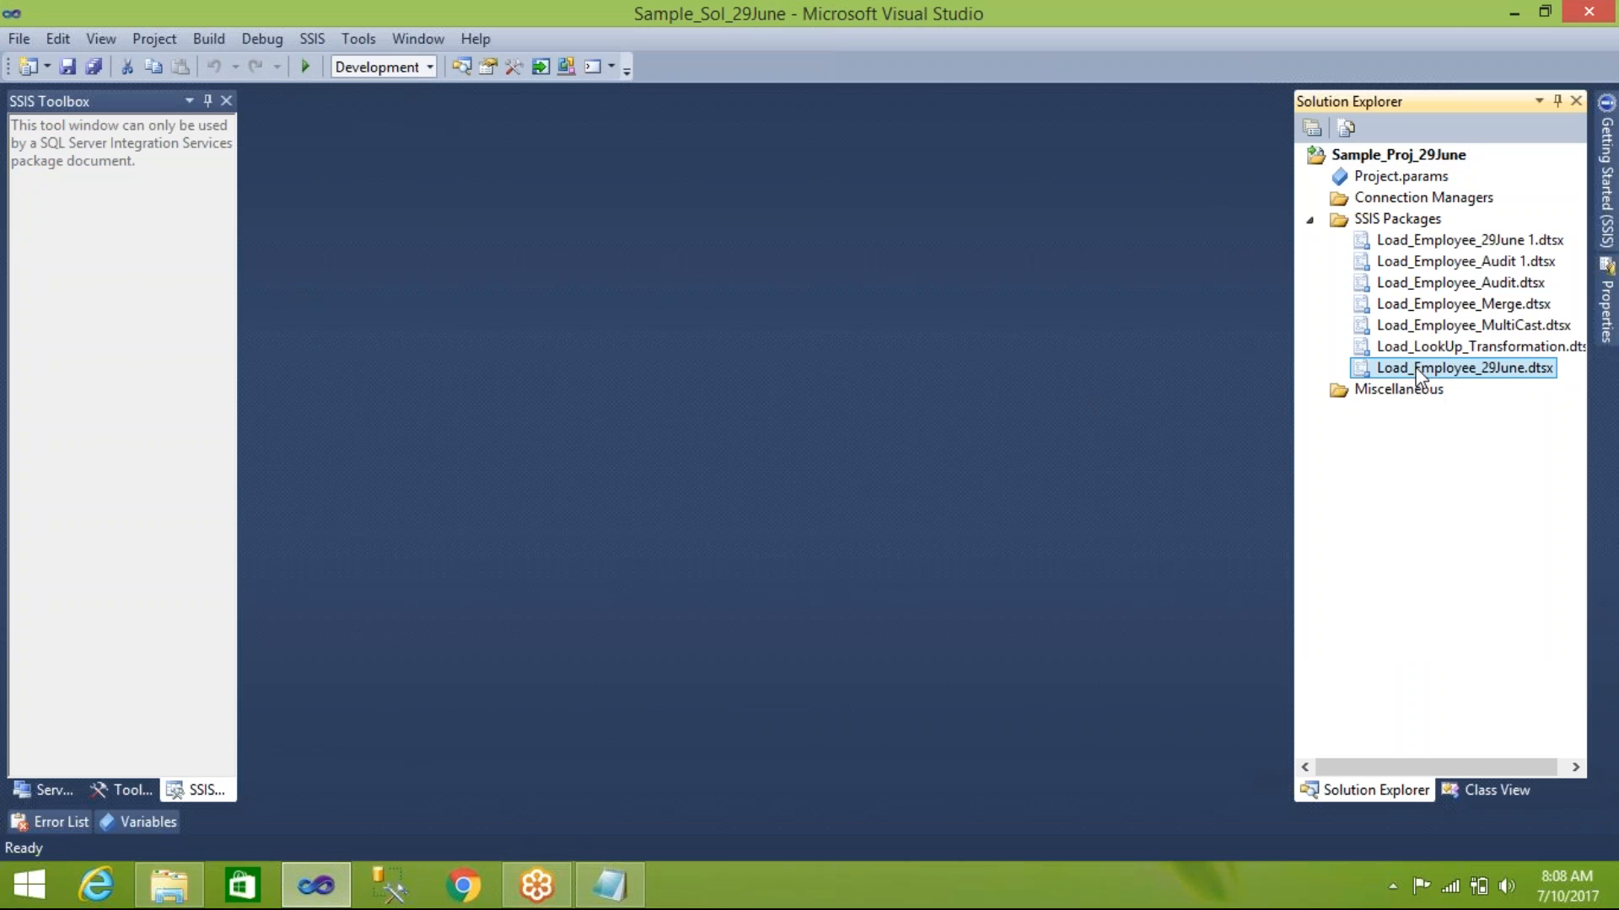
key("ctrl+v")
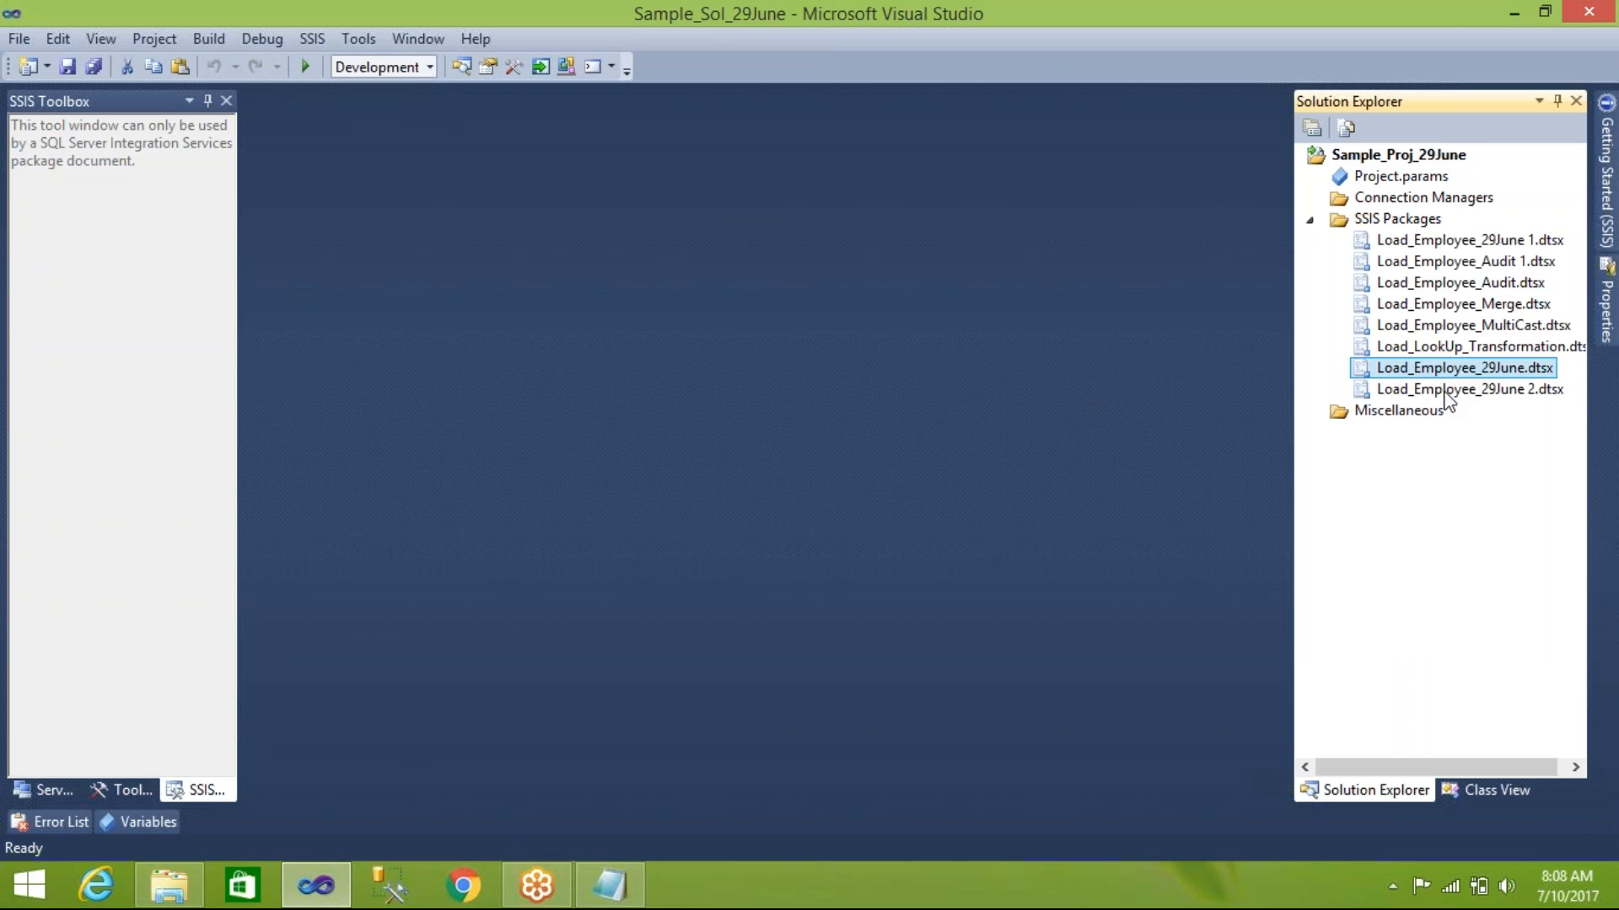
left_click(1449, 390)
left_click(1489, 394)
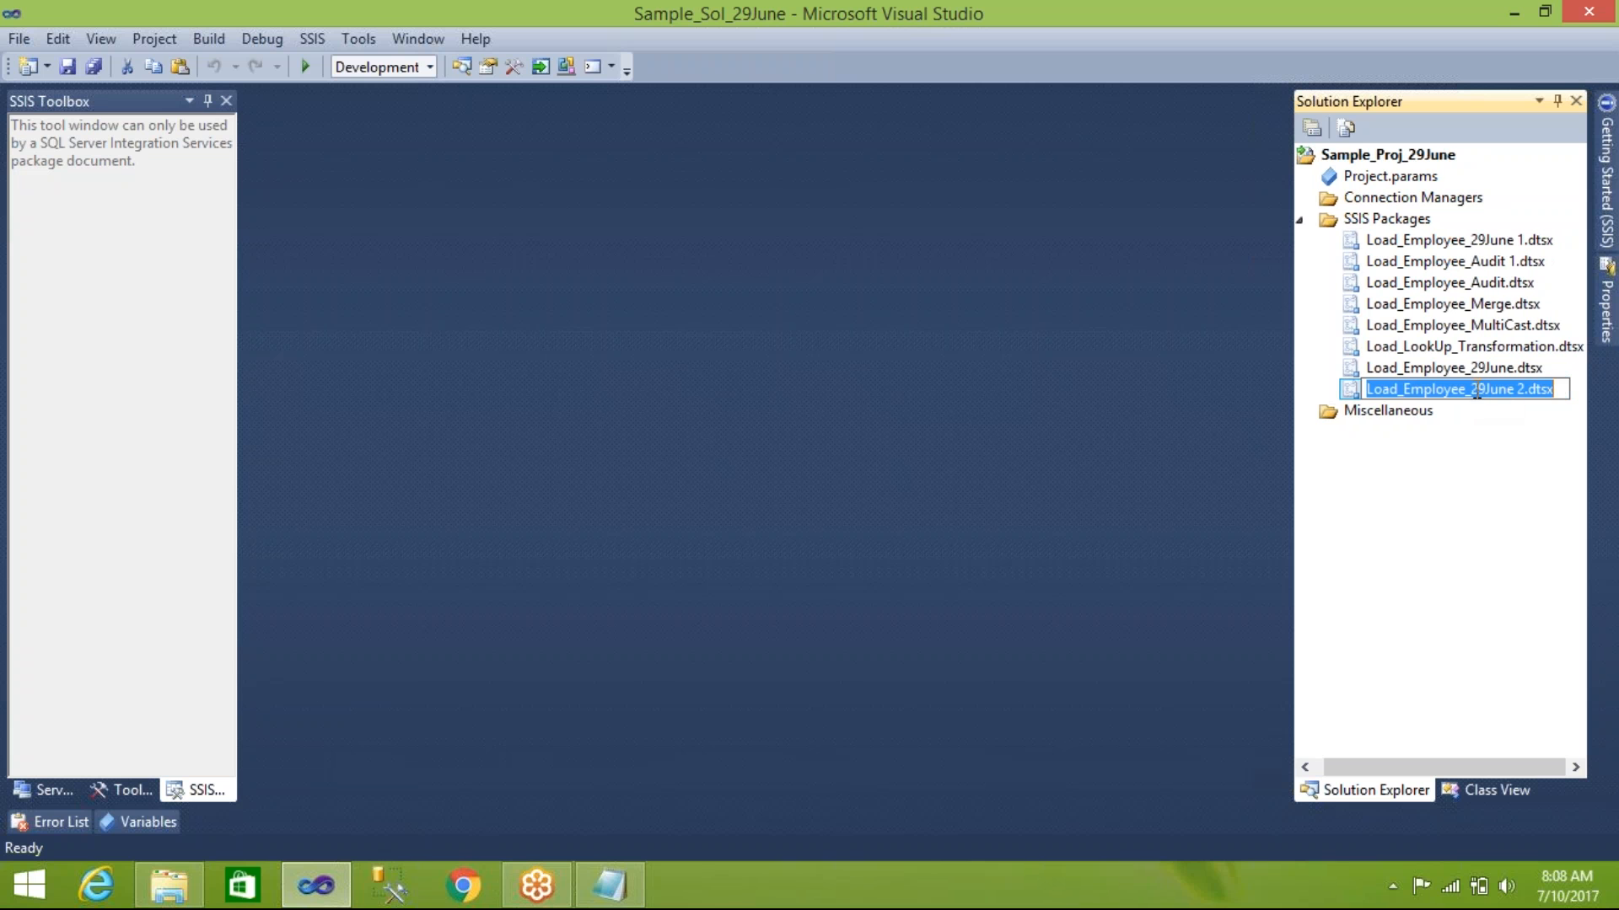
left_click_drag(1471, 389, 1530, 383)
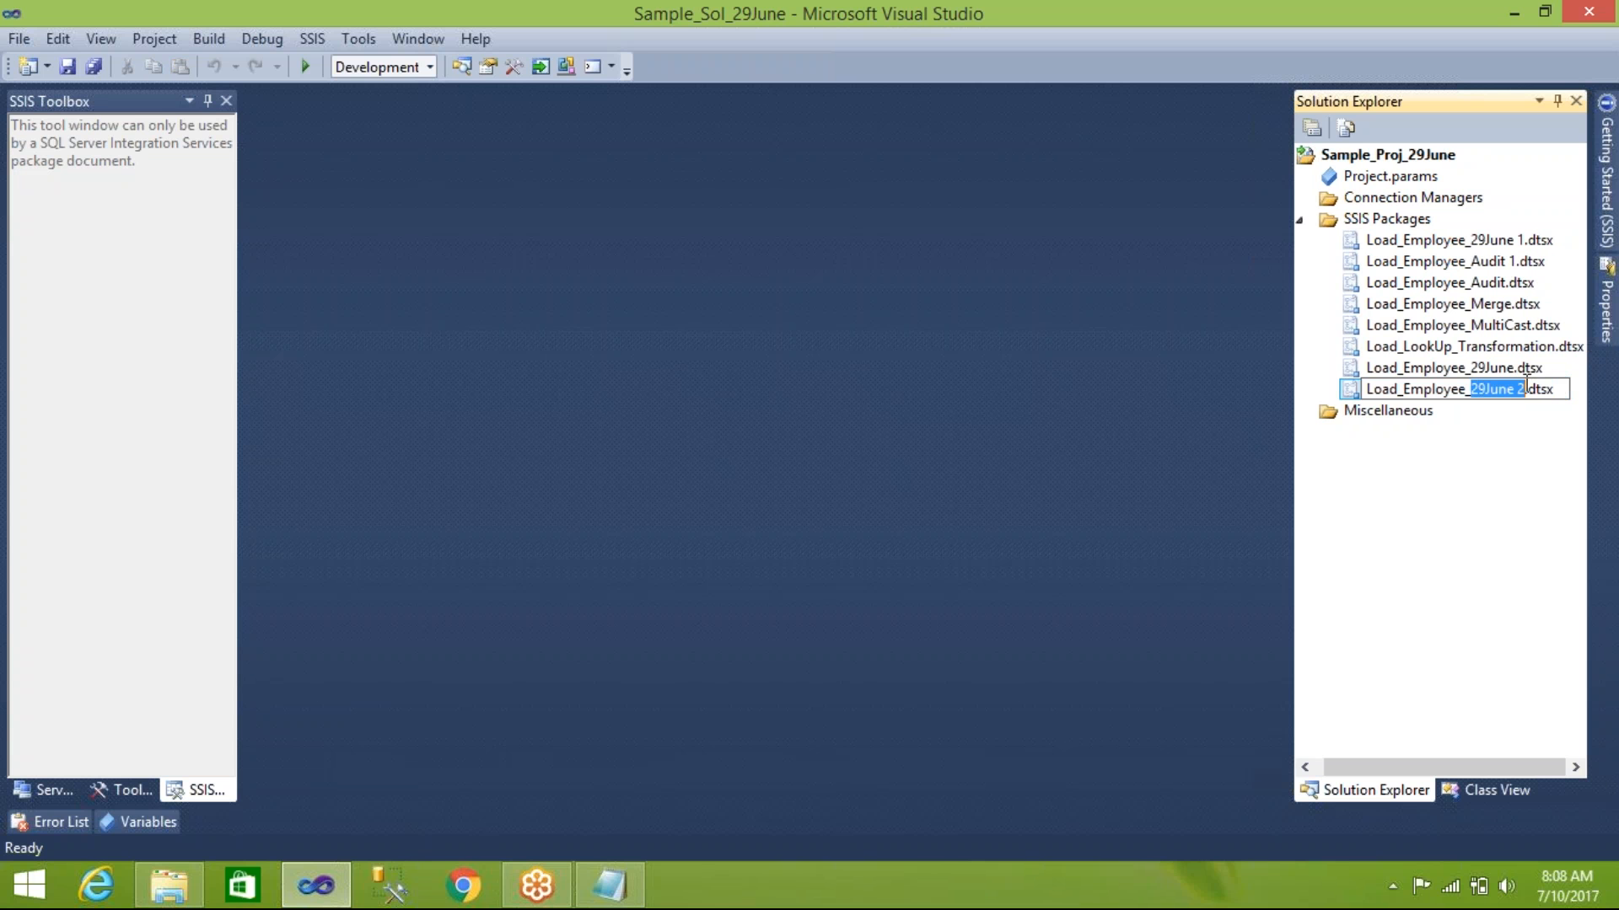
type("Audit")
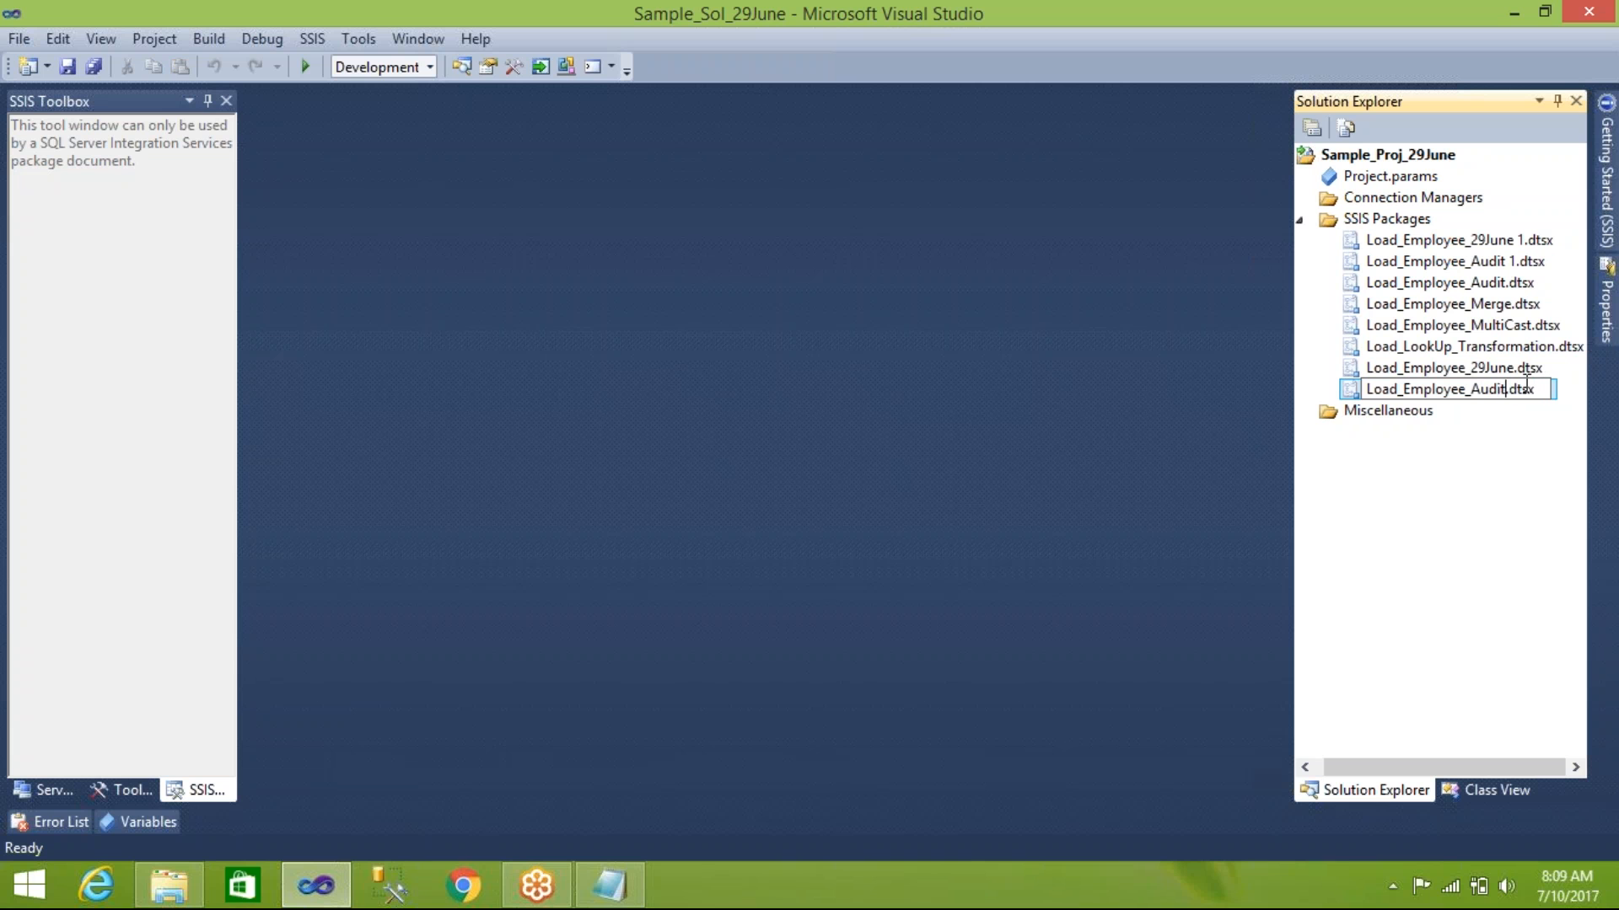
type("_Transfo")
type("rmation")
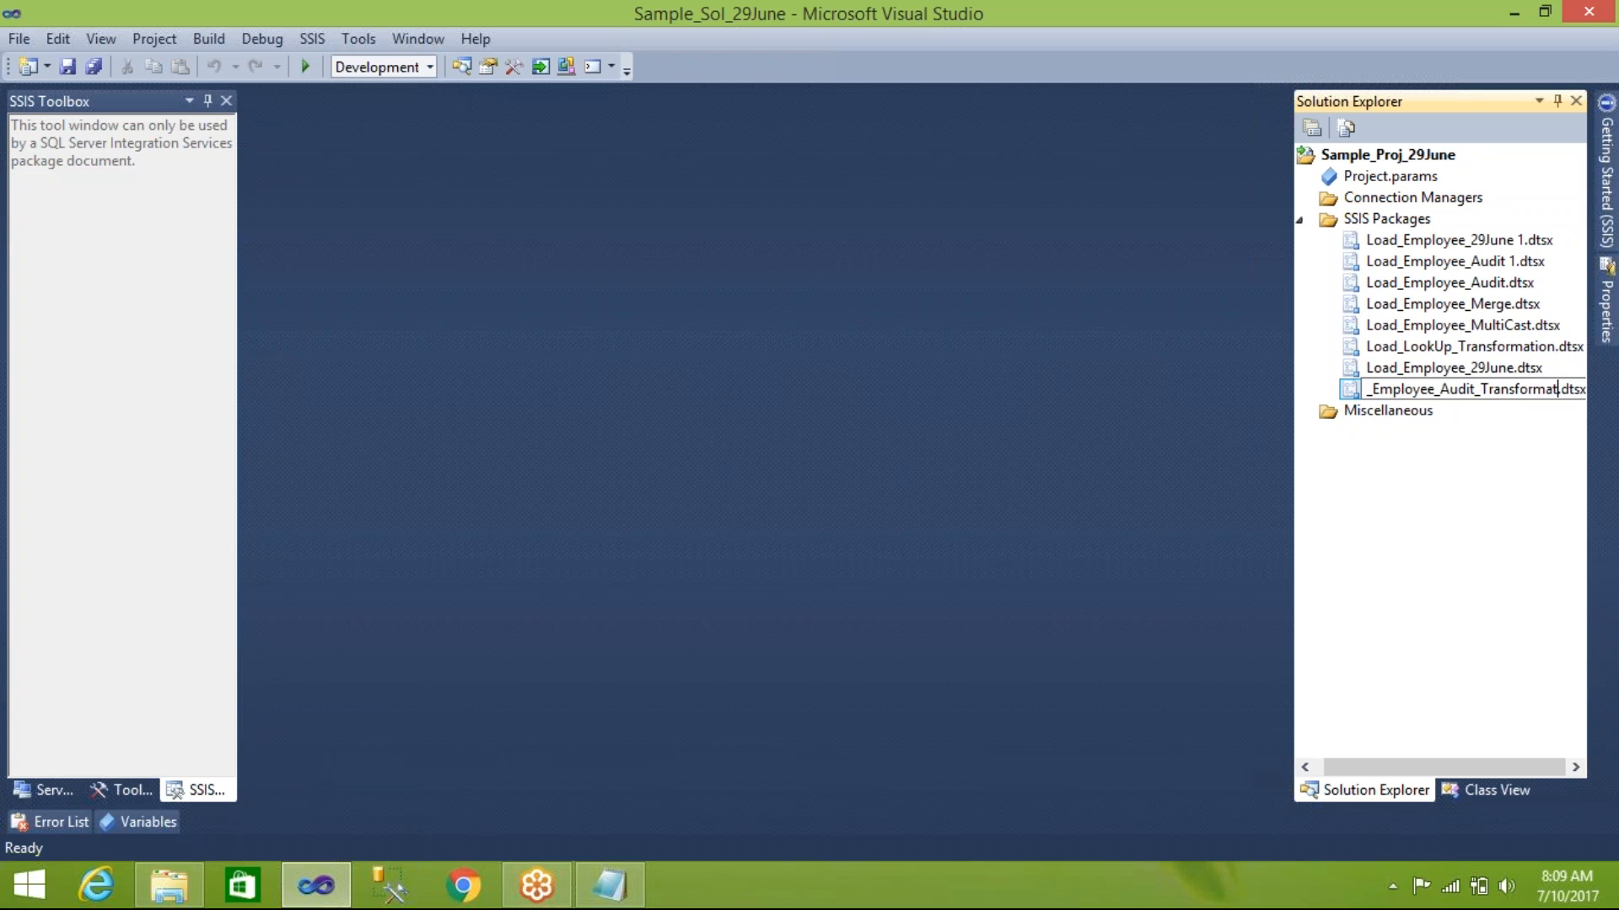
key("Return")
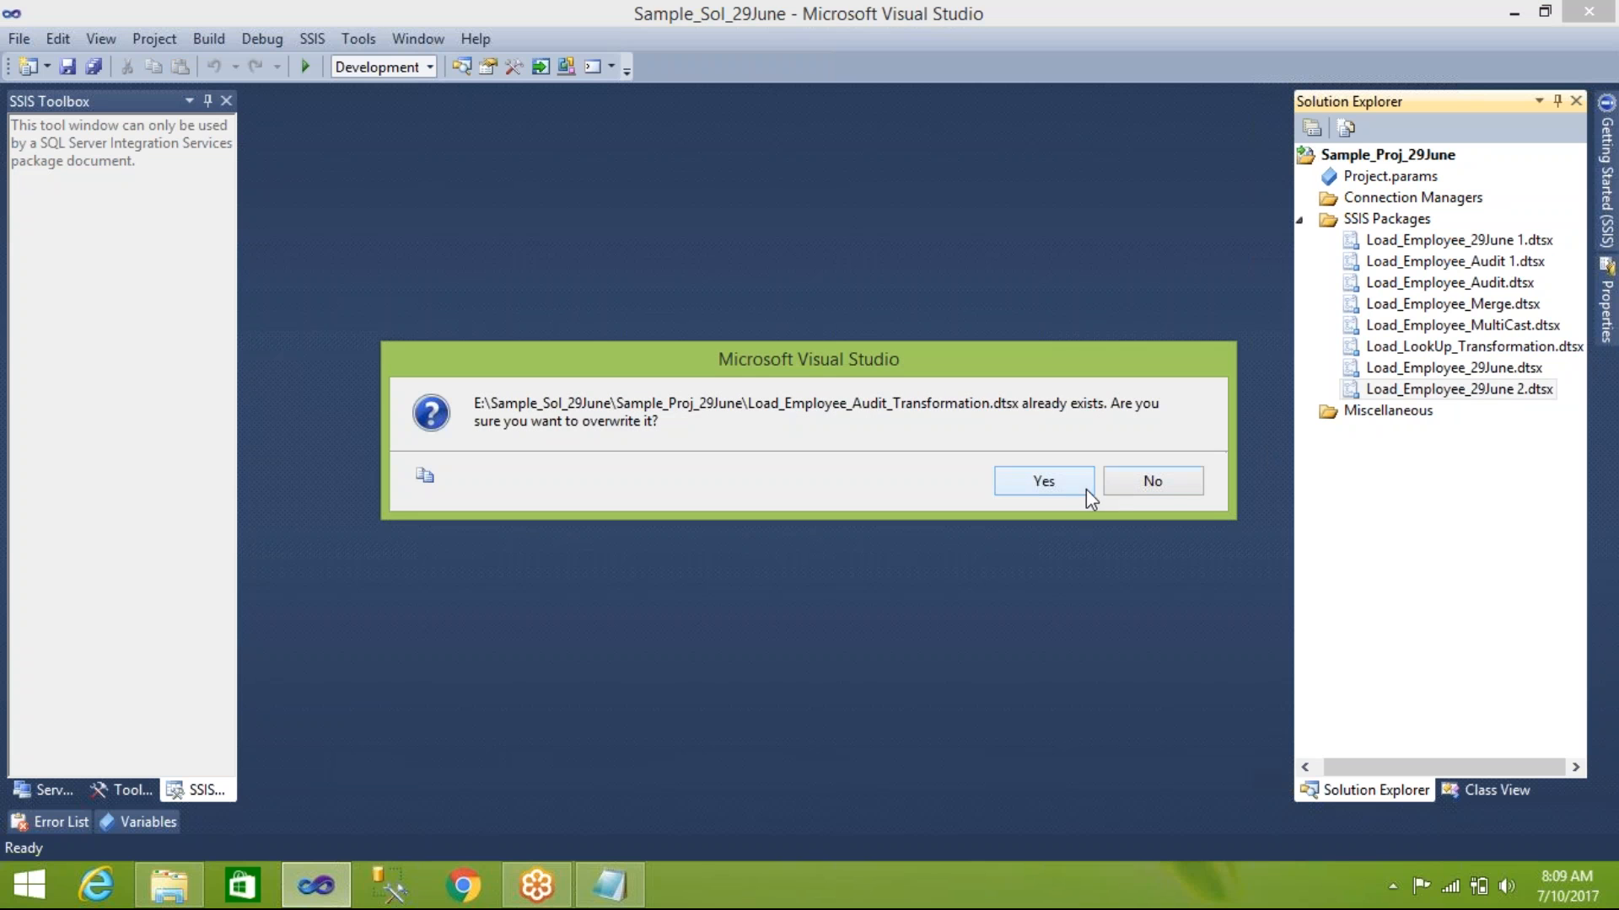
left_click(1058, 487)
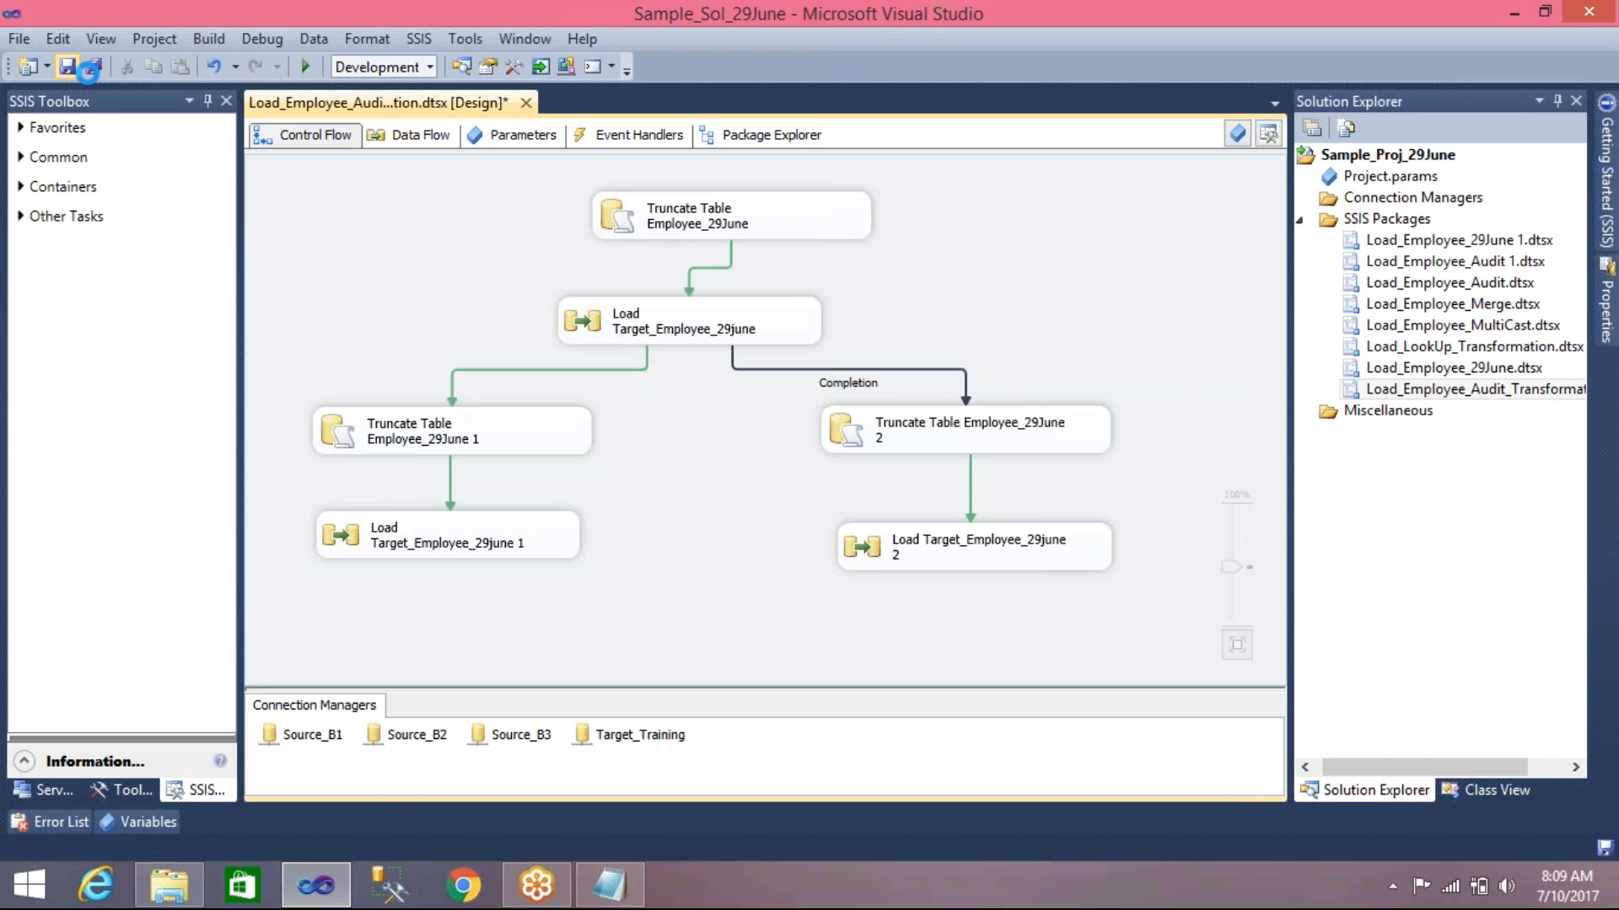
Save the solution and delete all inherited tasks from the new package's control flow
left_click(90, 67)
left_click_drag(354, 191, 1113, 573)
key("Delete")
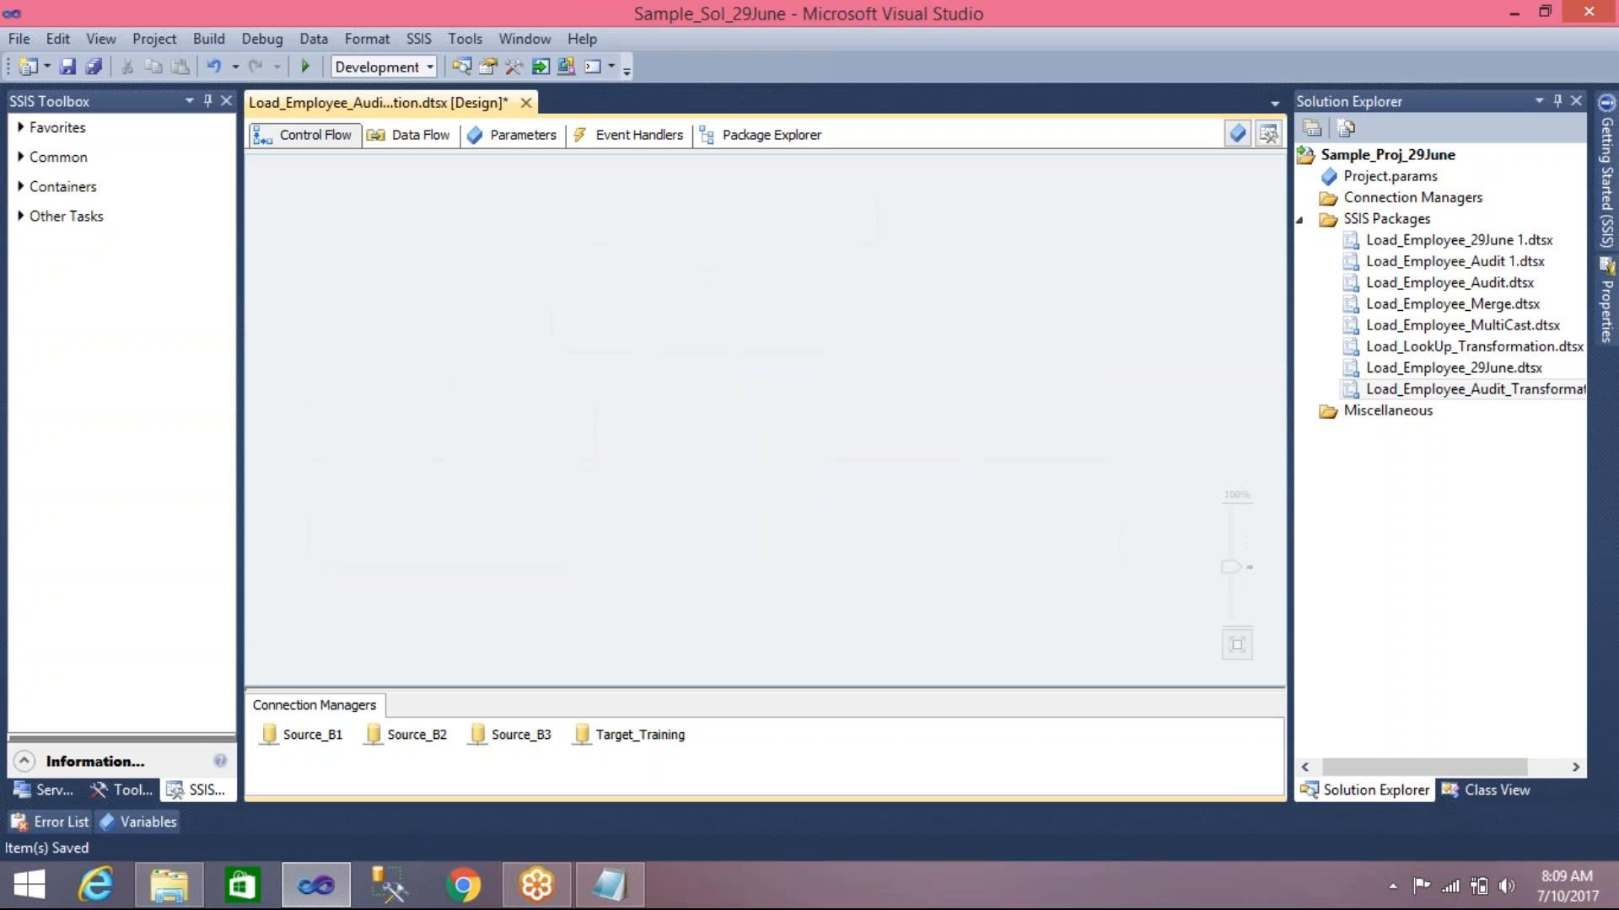
Add a Data Flow Task to the empty control flow and name it Load Audit Info
left_click(20, 128)
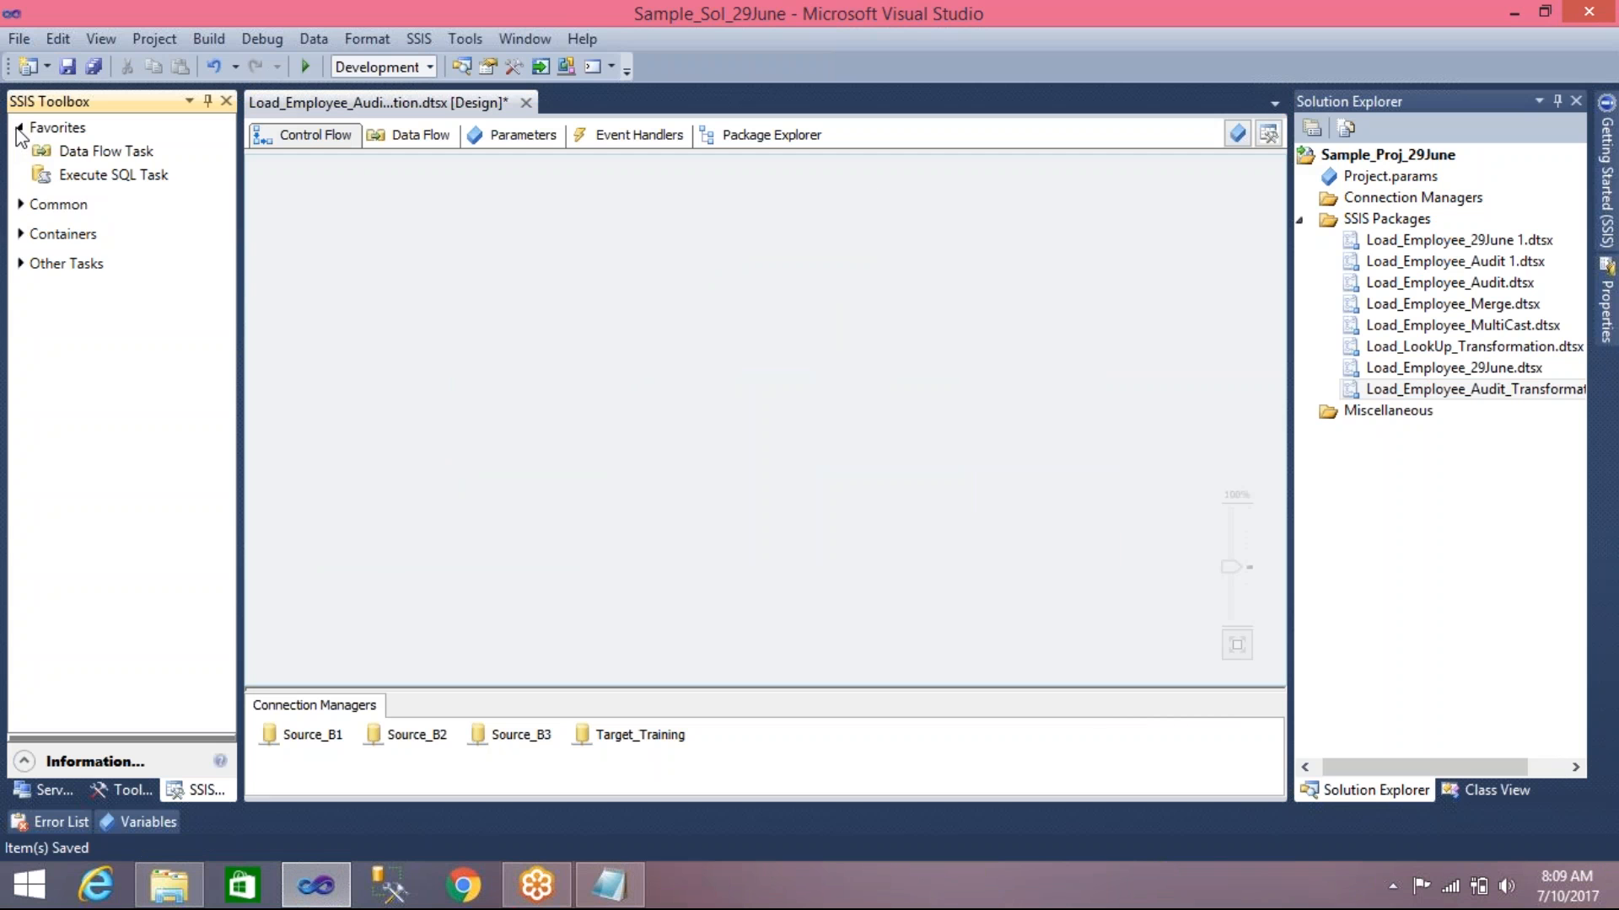
left_click_drag(94, 150, 573, 389)
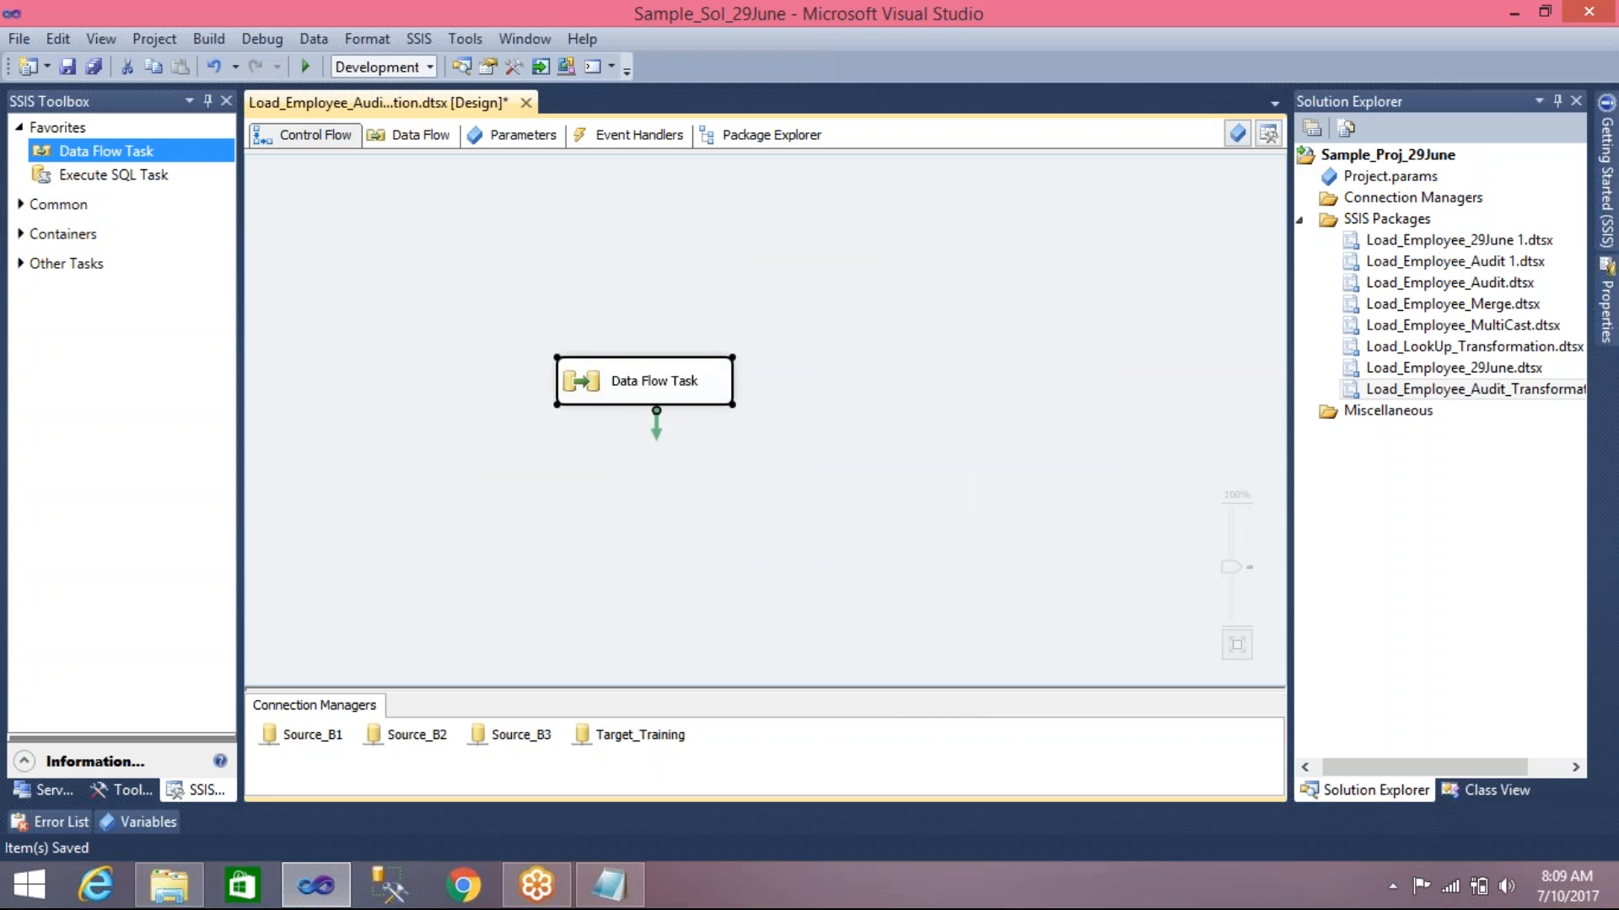
left_click(656, 383)
type("Lo")
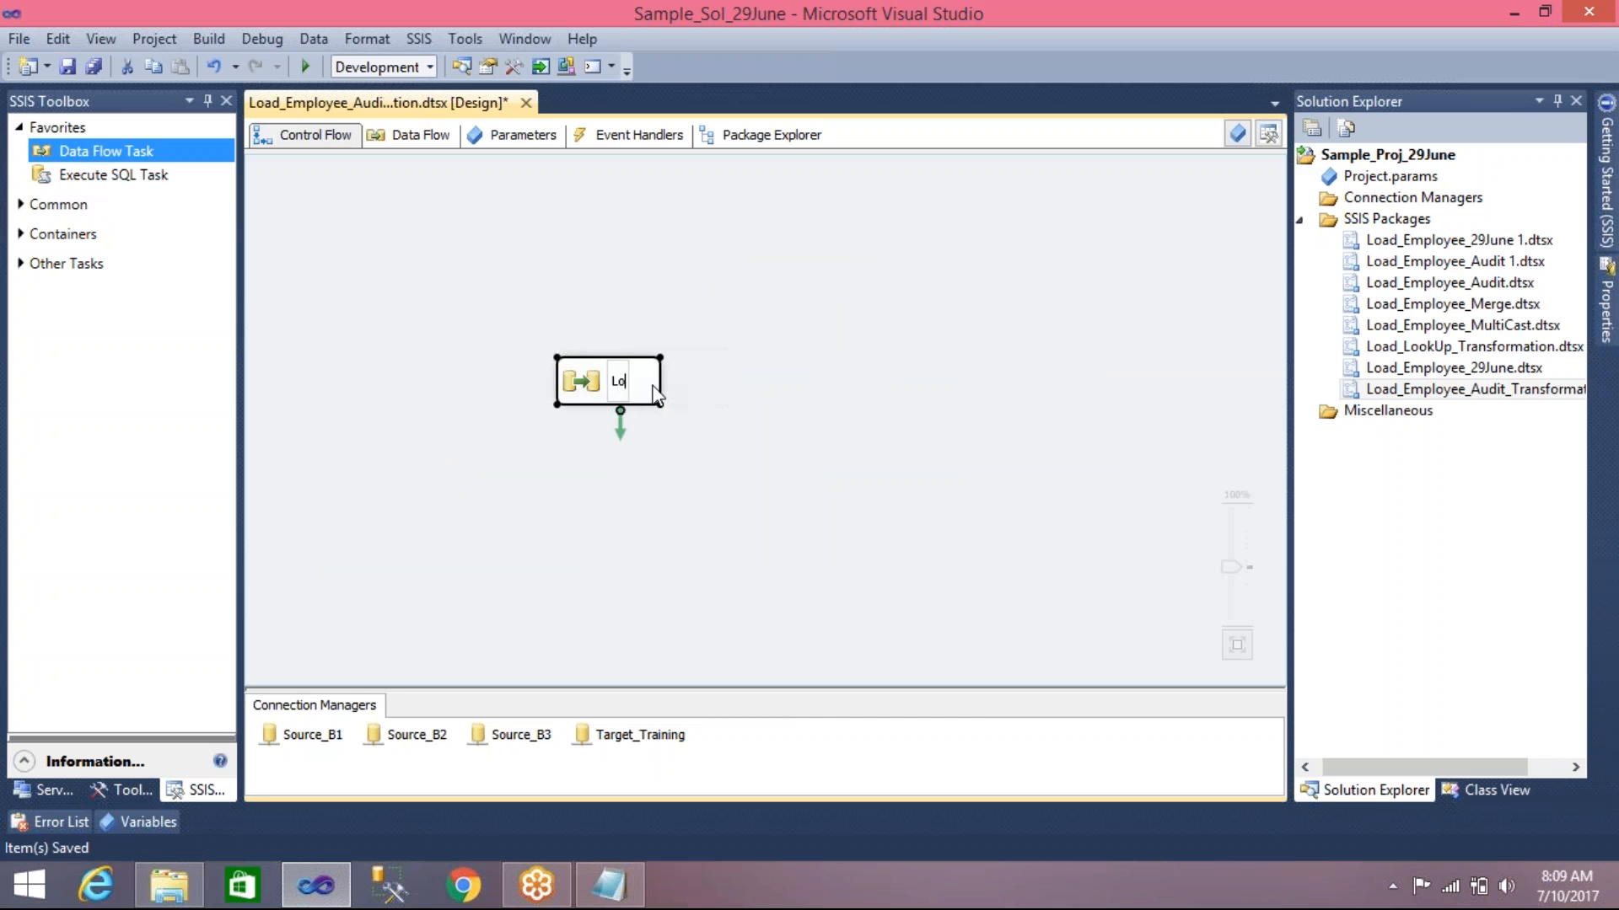
type("ad Audit")
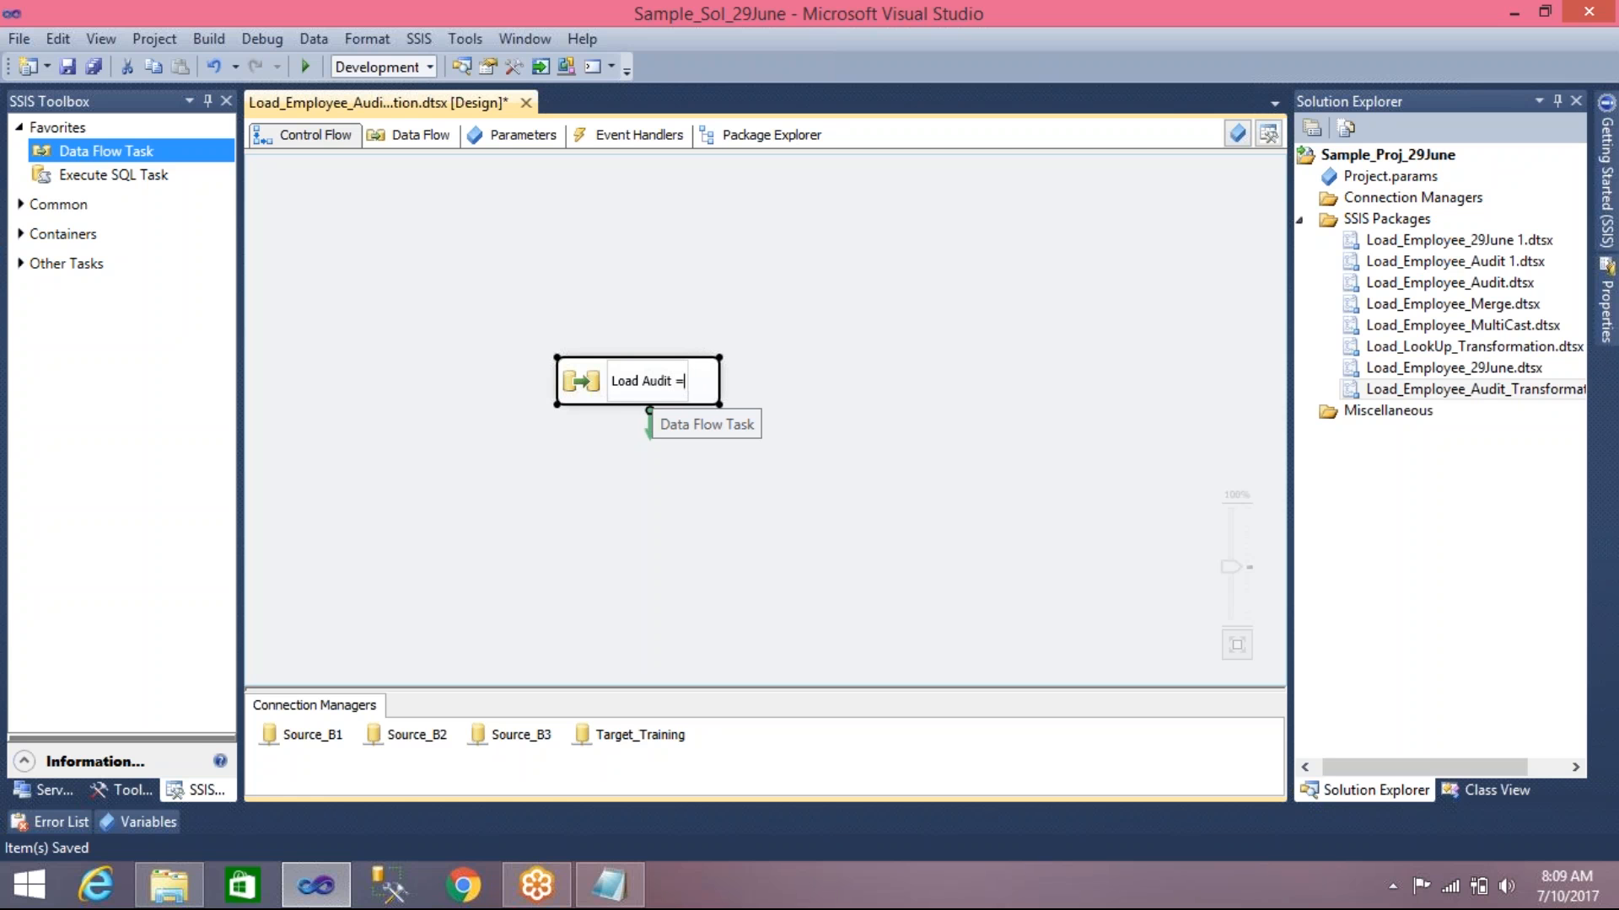
type(" Info")
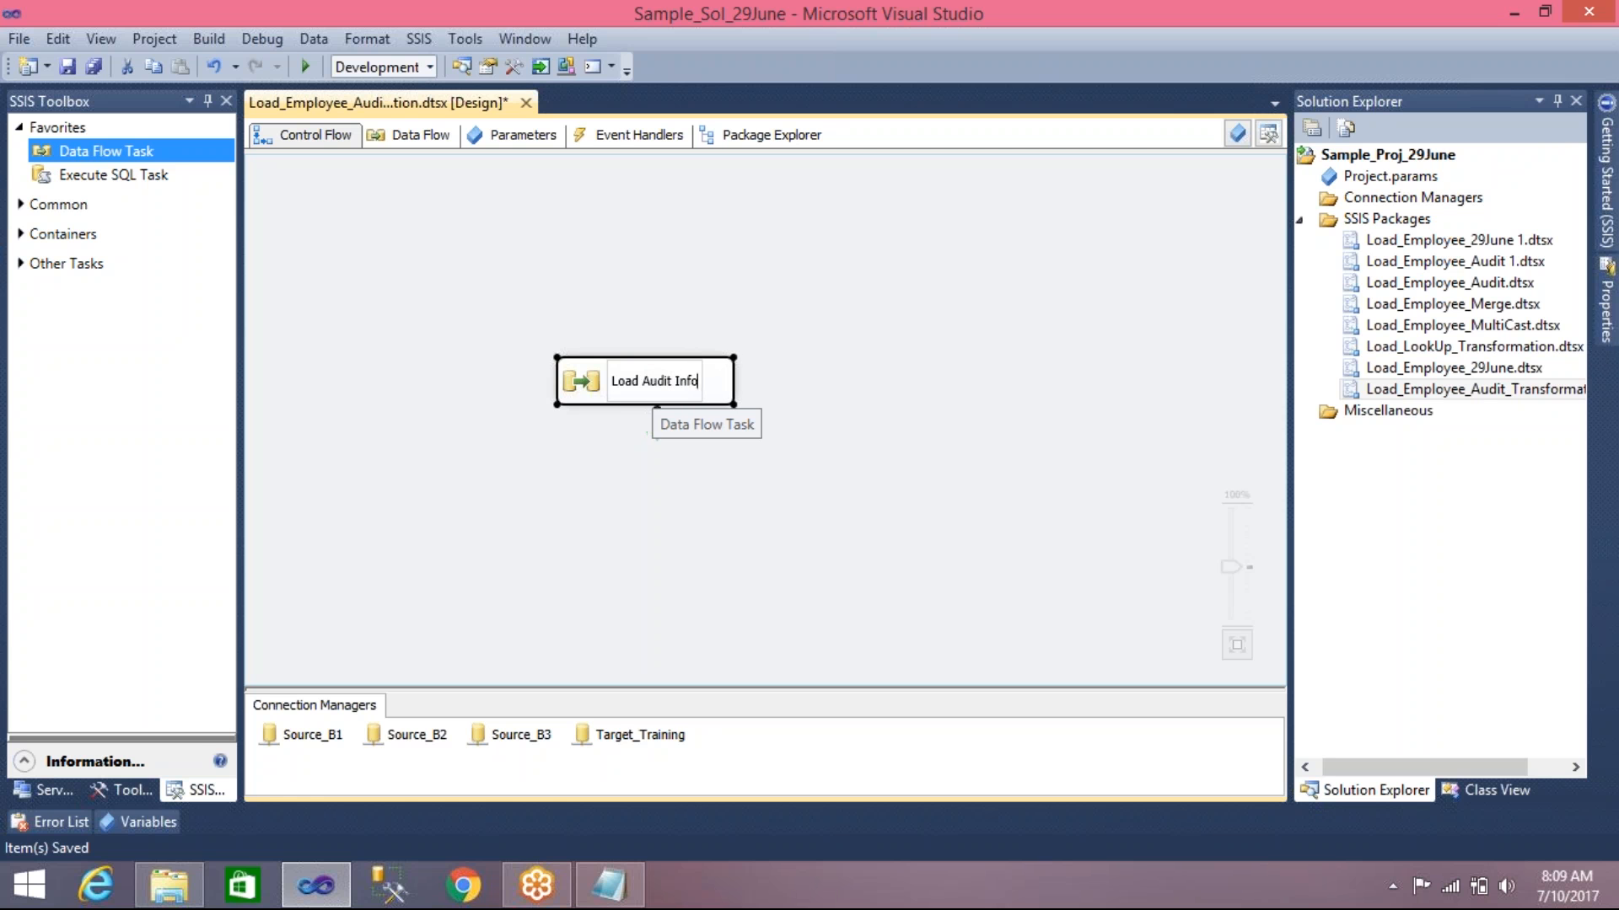
left_click(553, 460)
Open the Load Audit Info data flow and add an OLE DB Source to it
double_click(599, 390)
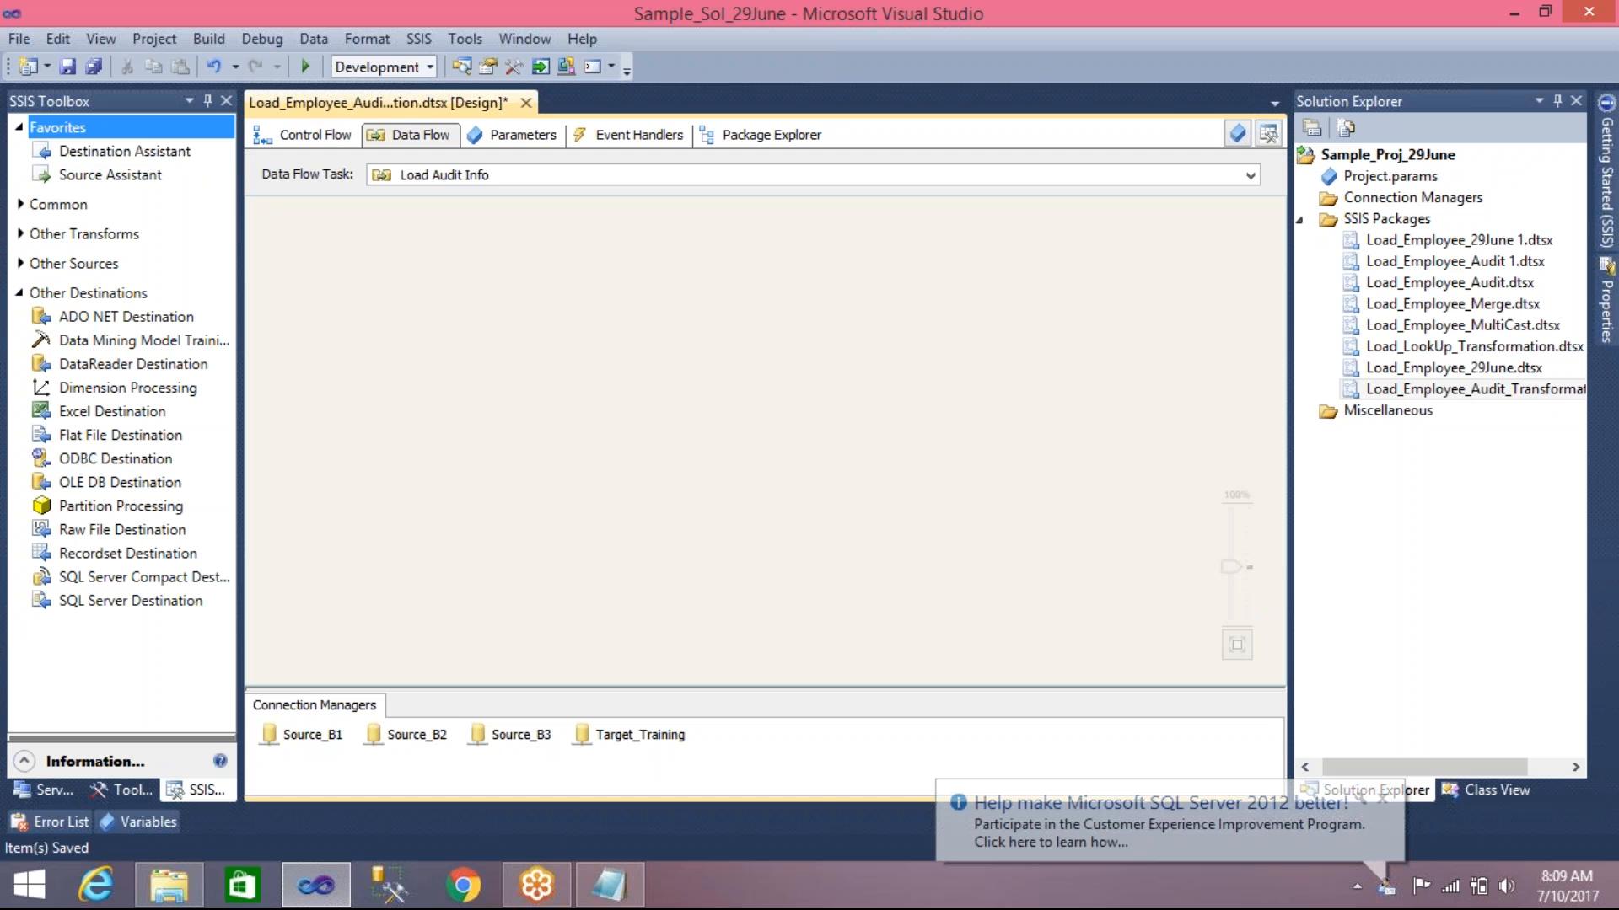
left_click(20, 264)
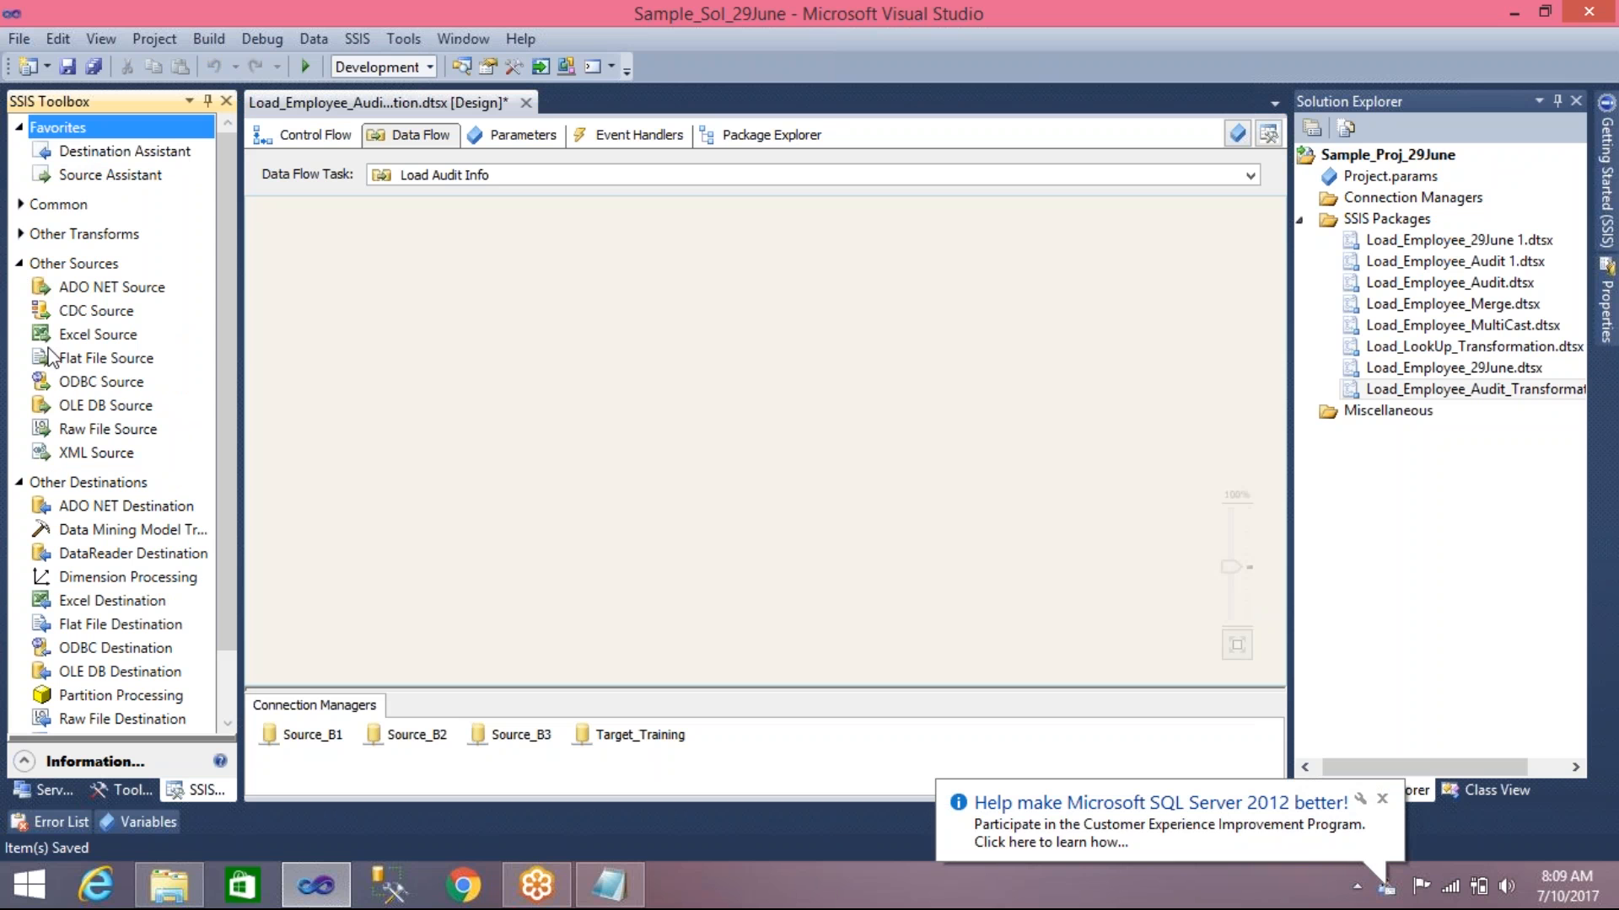
left_click(78, 404)
left_click_drag(78, 404, 590, 278)
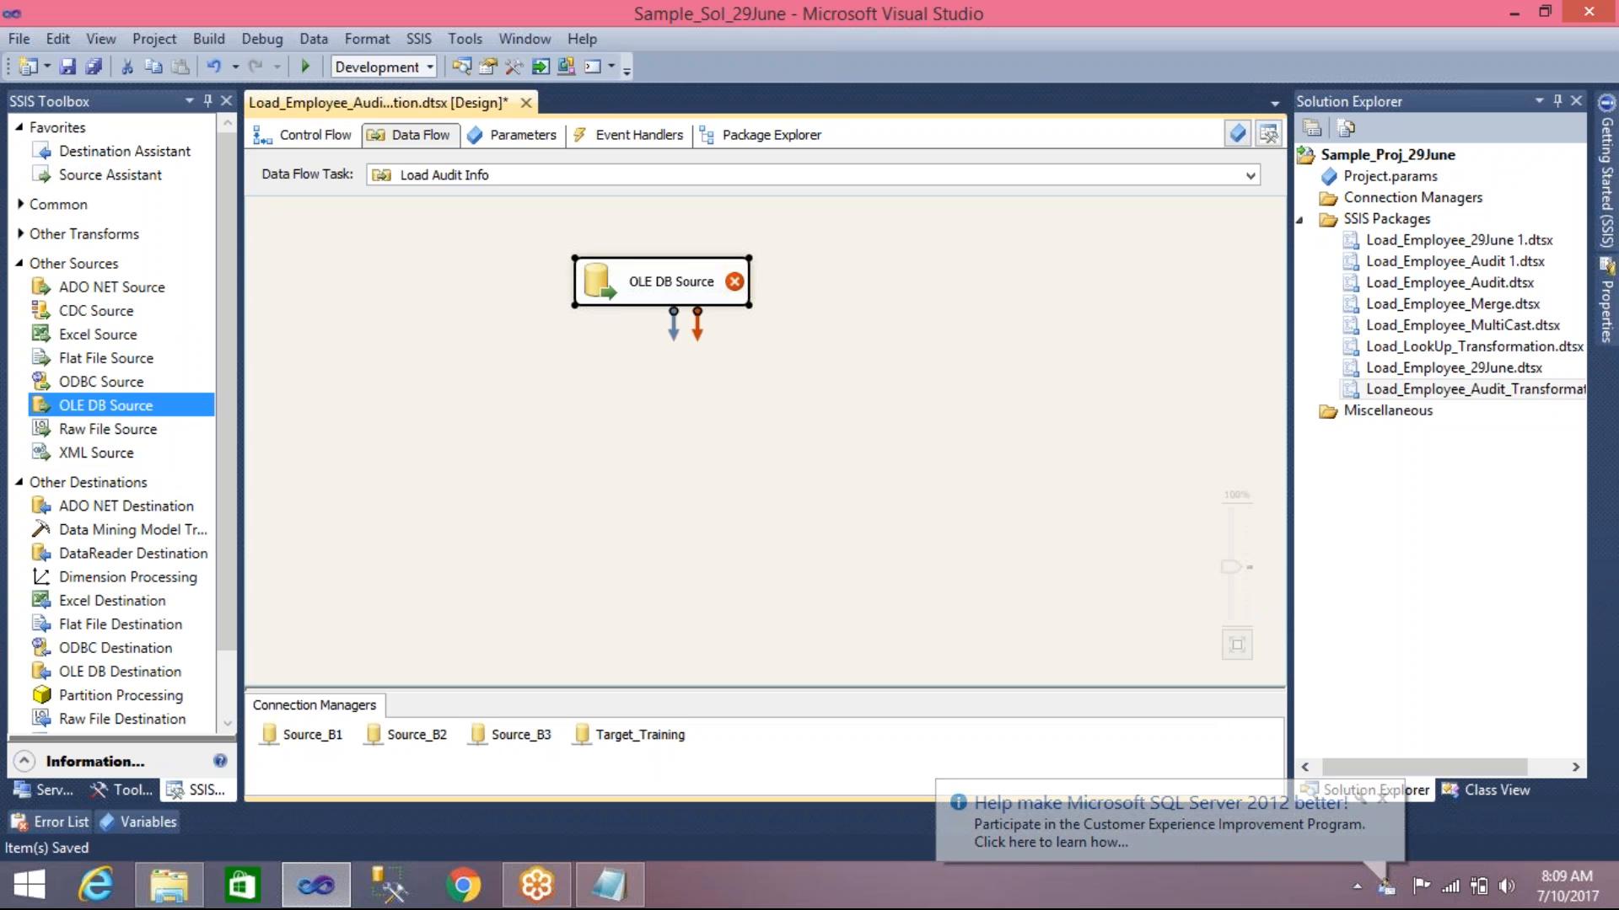
left_click(395, 271)
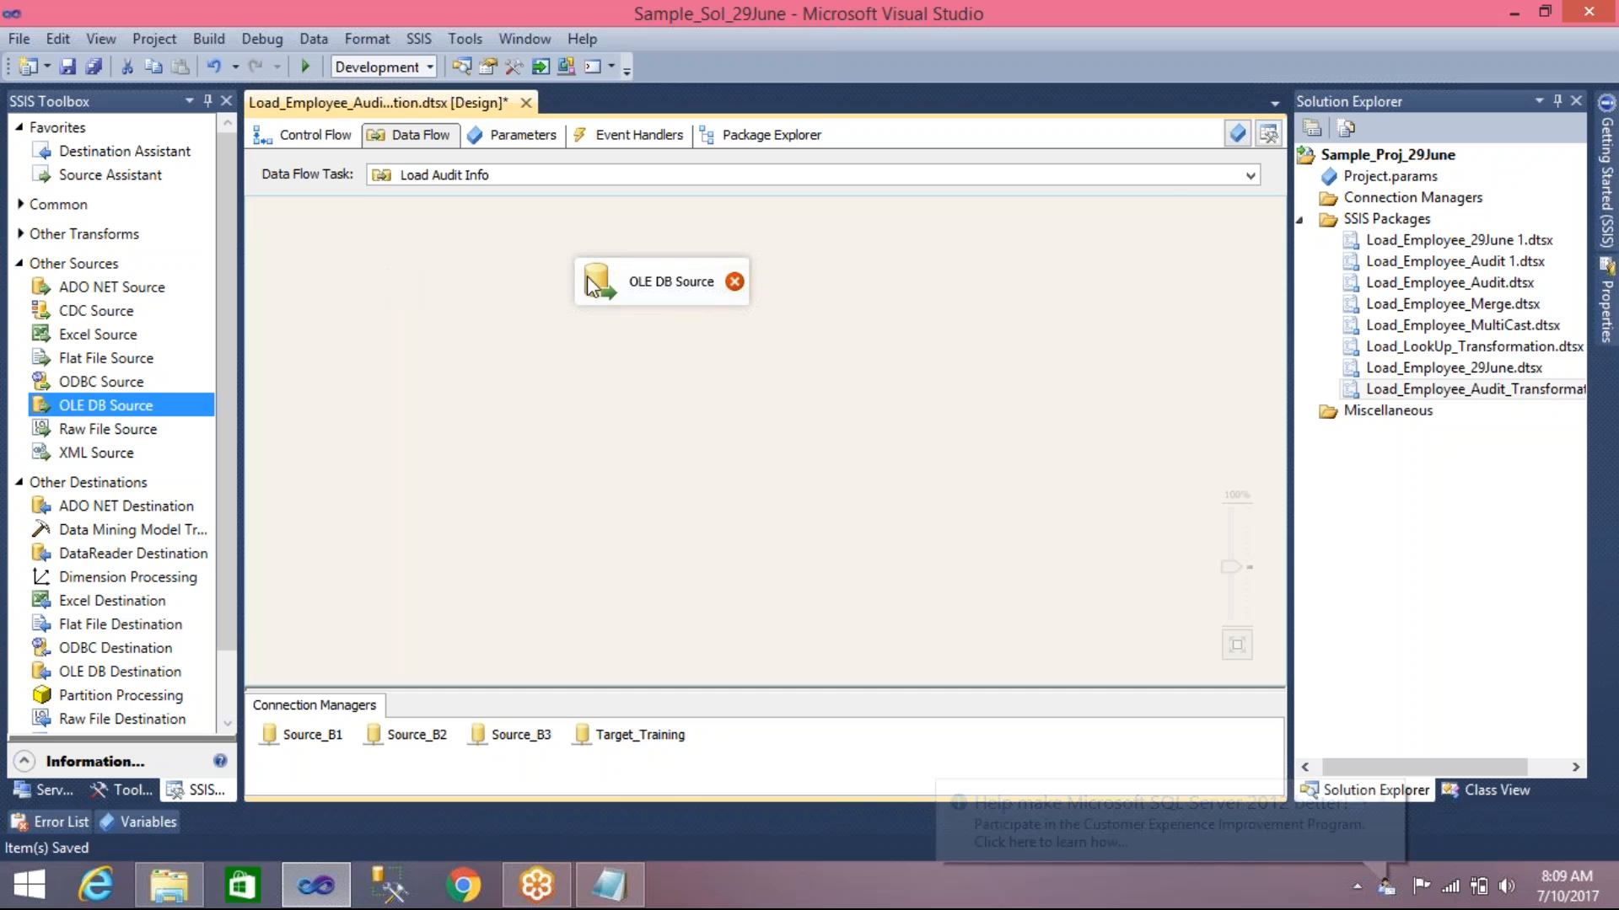
Configure the OLE DB Source to read the [HumanResources].[Employee] table and review its column list
double_click(616, 283)
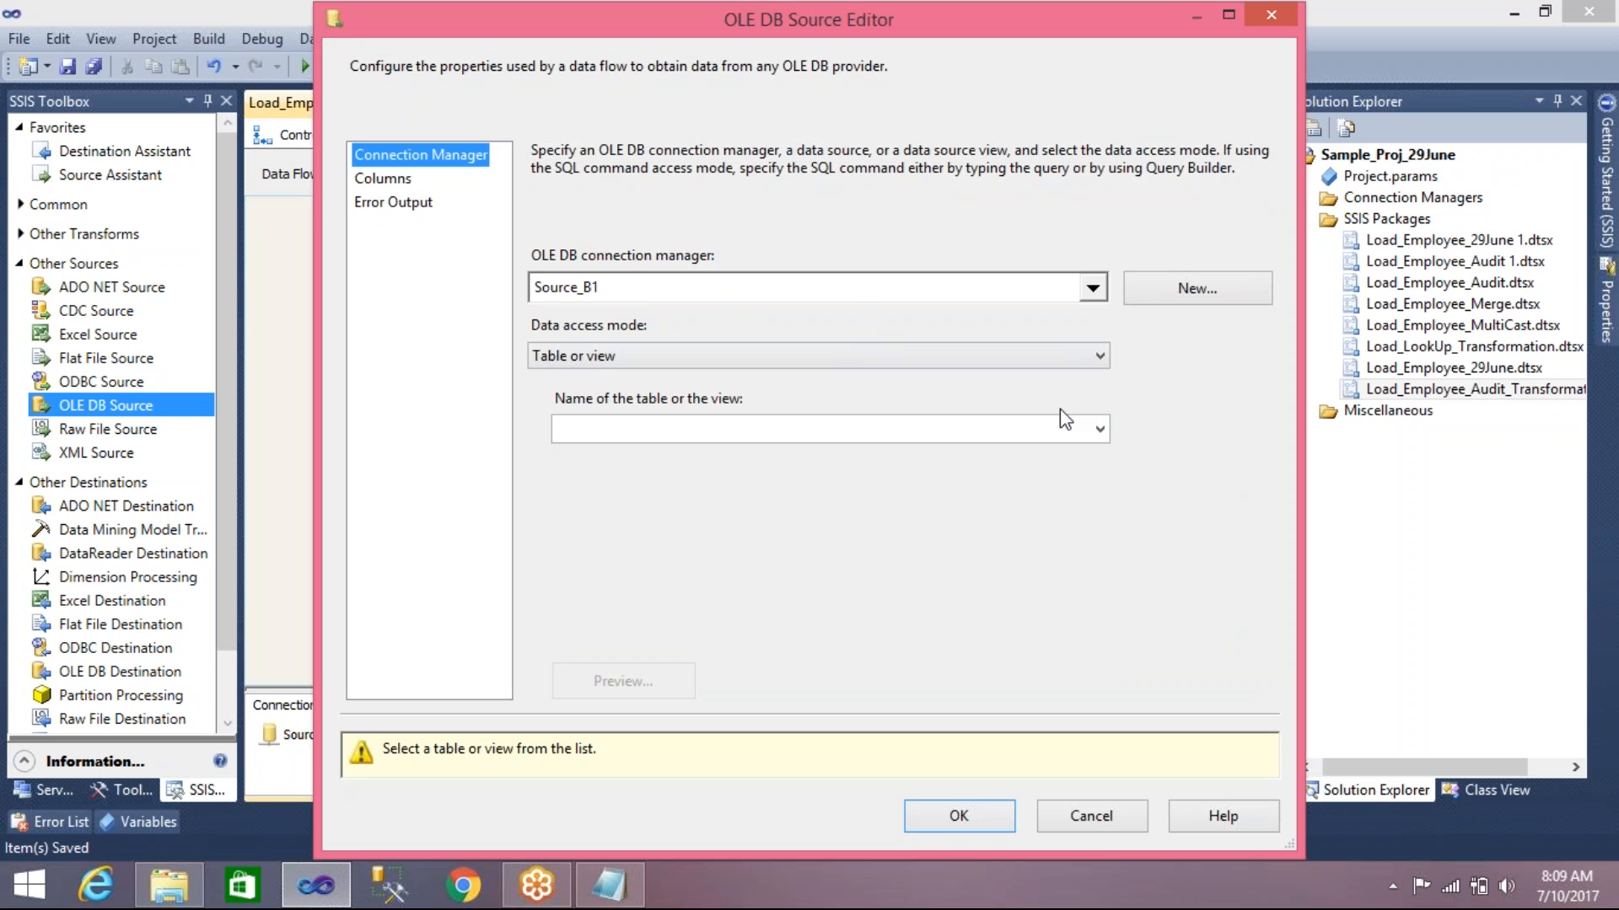
left_click(1099, 429)
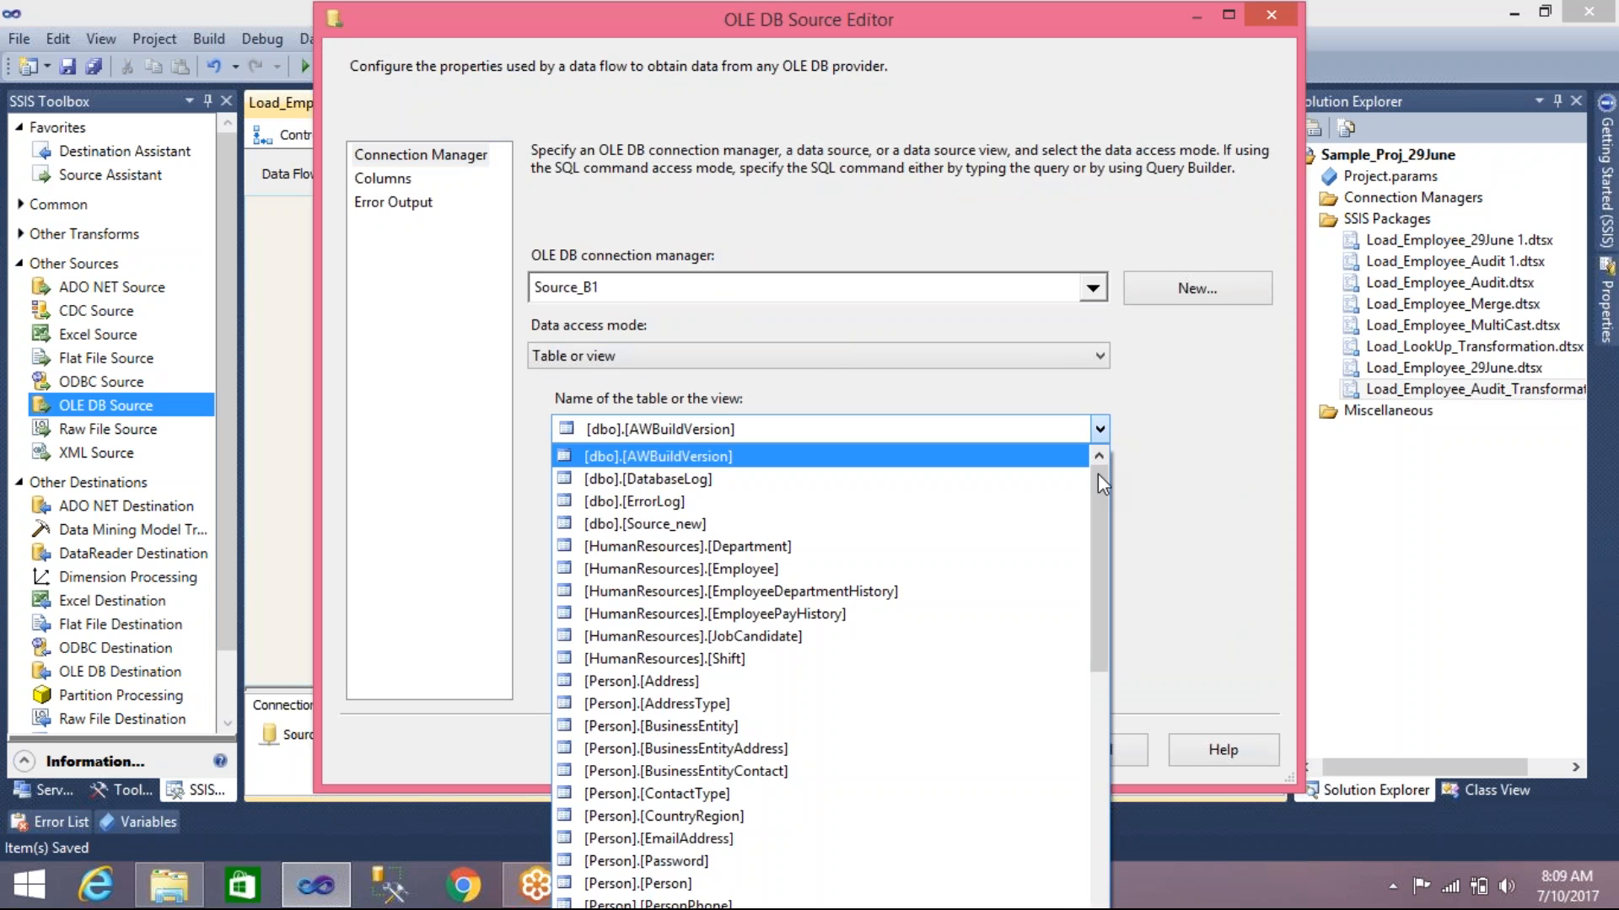
left_click_drag(1098, 485, 1097, 515)
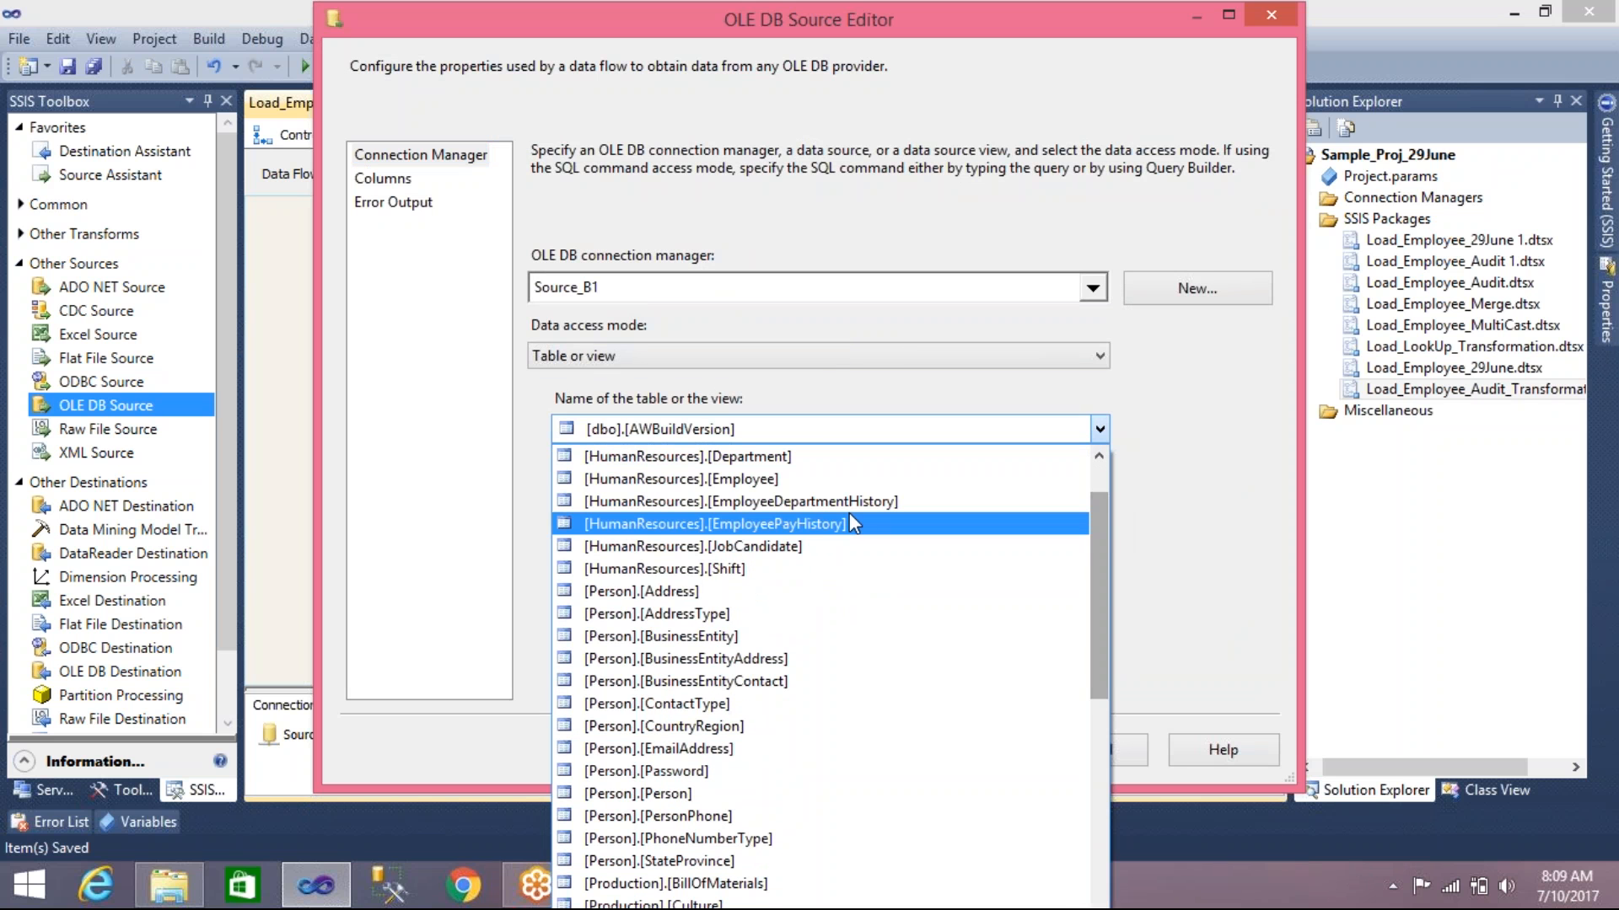
left_click(746, 479)
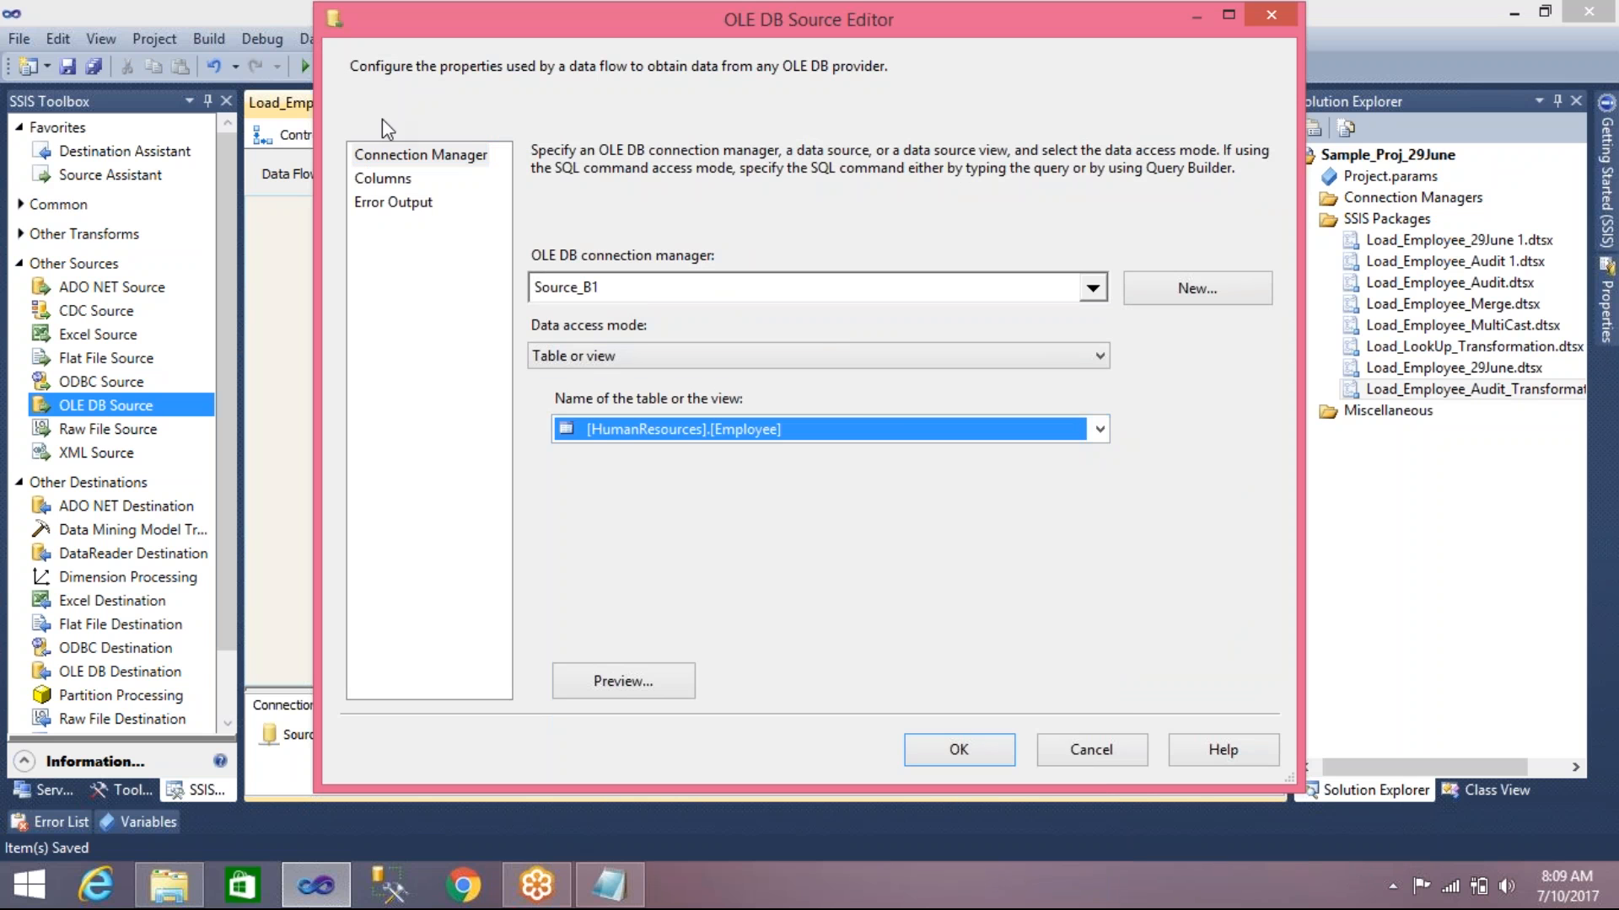
left_click(435, 341)
left_click(393, 179)
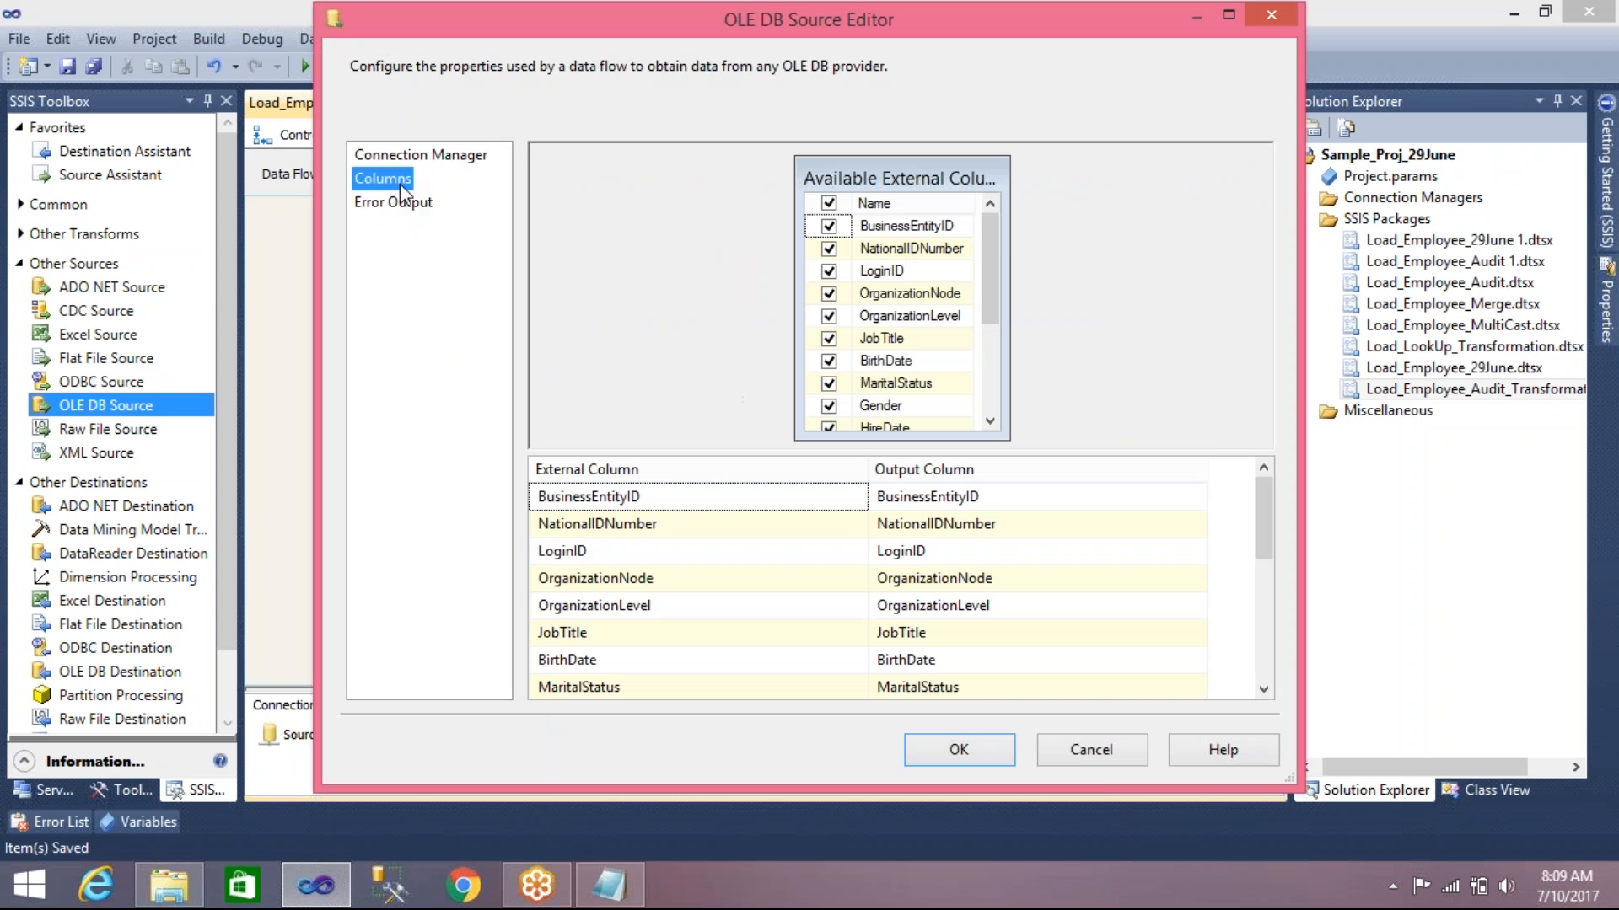
left_click_drag(1261, 516, 1262, 641)
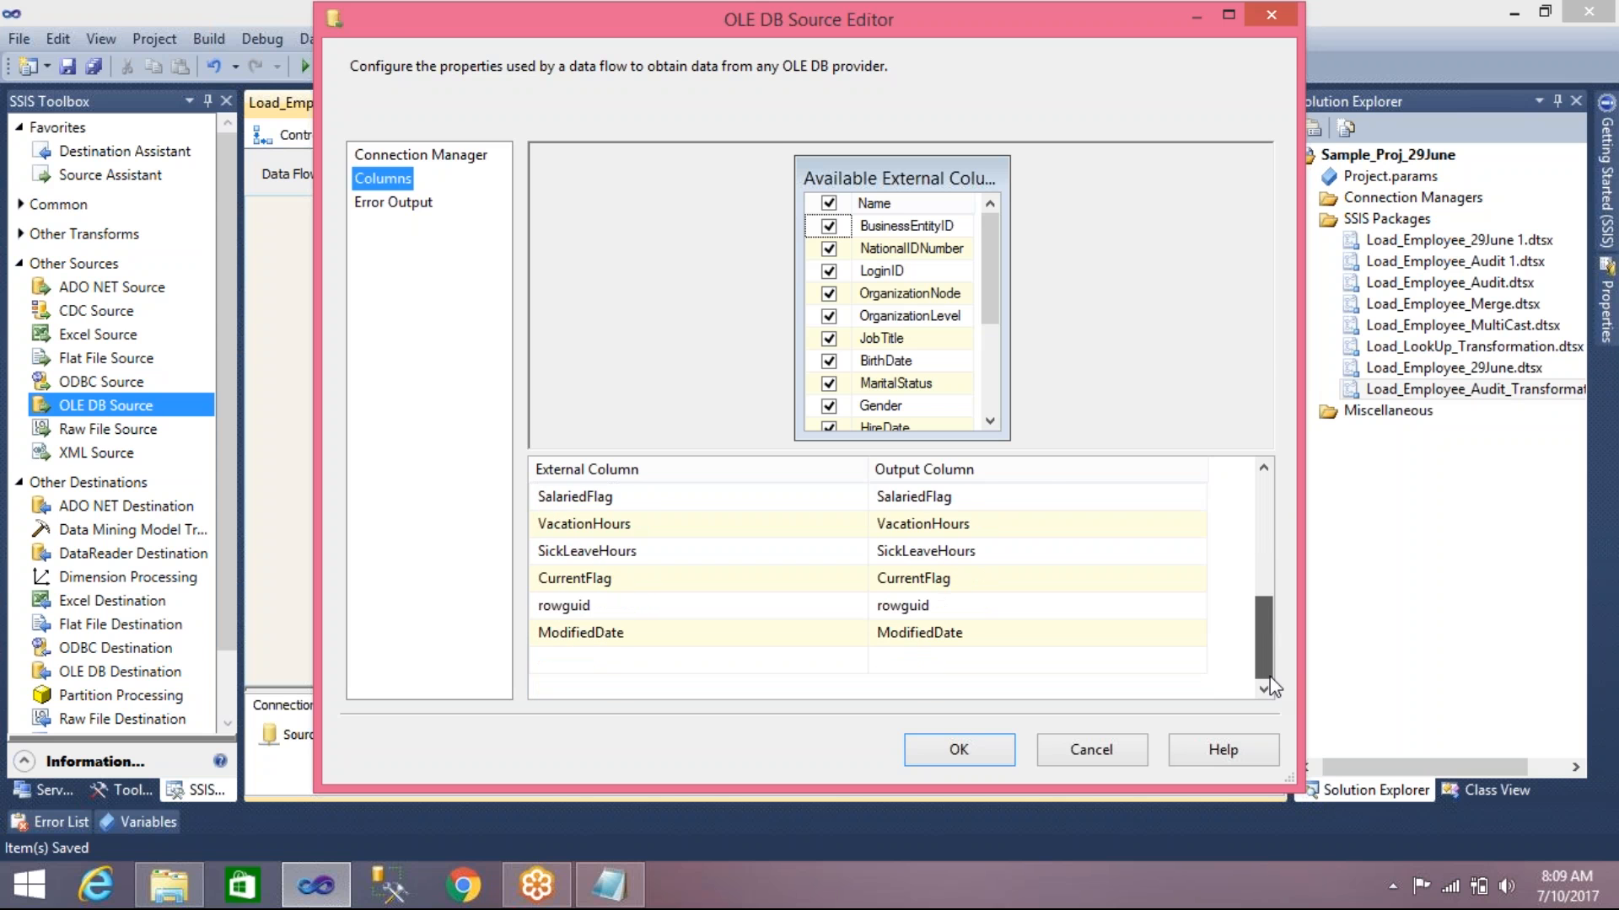
left_click(961, 750)
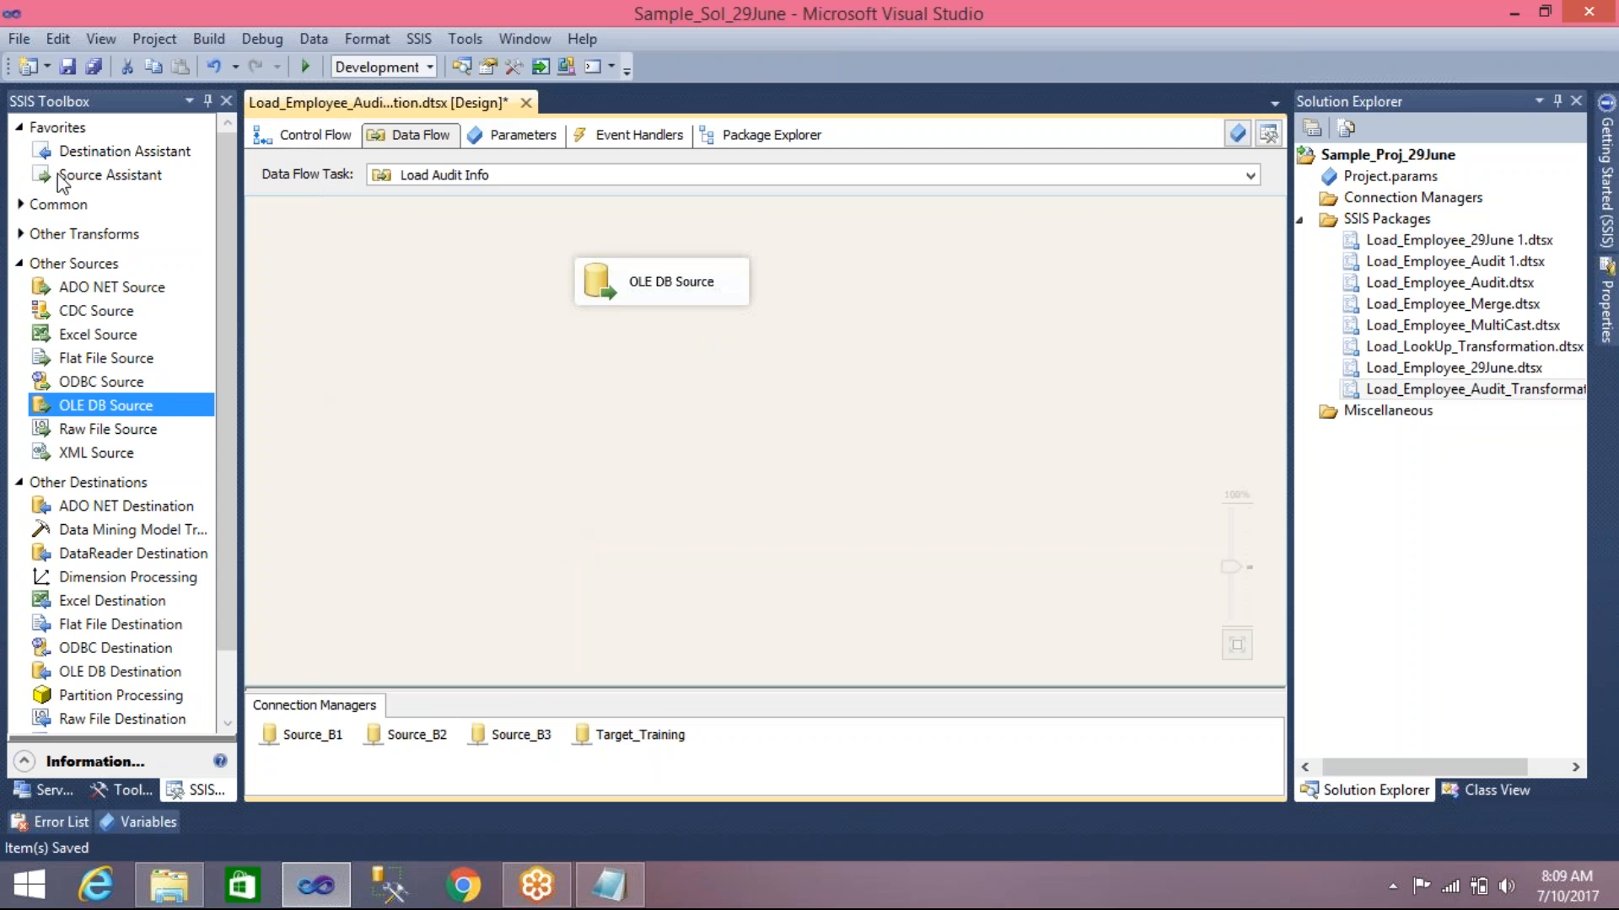
Add an Audit transformation below the OLE DB Source and connect the source's output to it
left_click(21, 264)
left_click(21, 293)
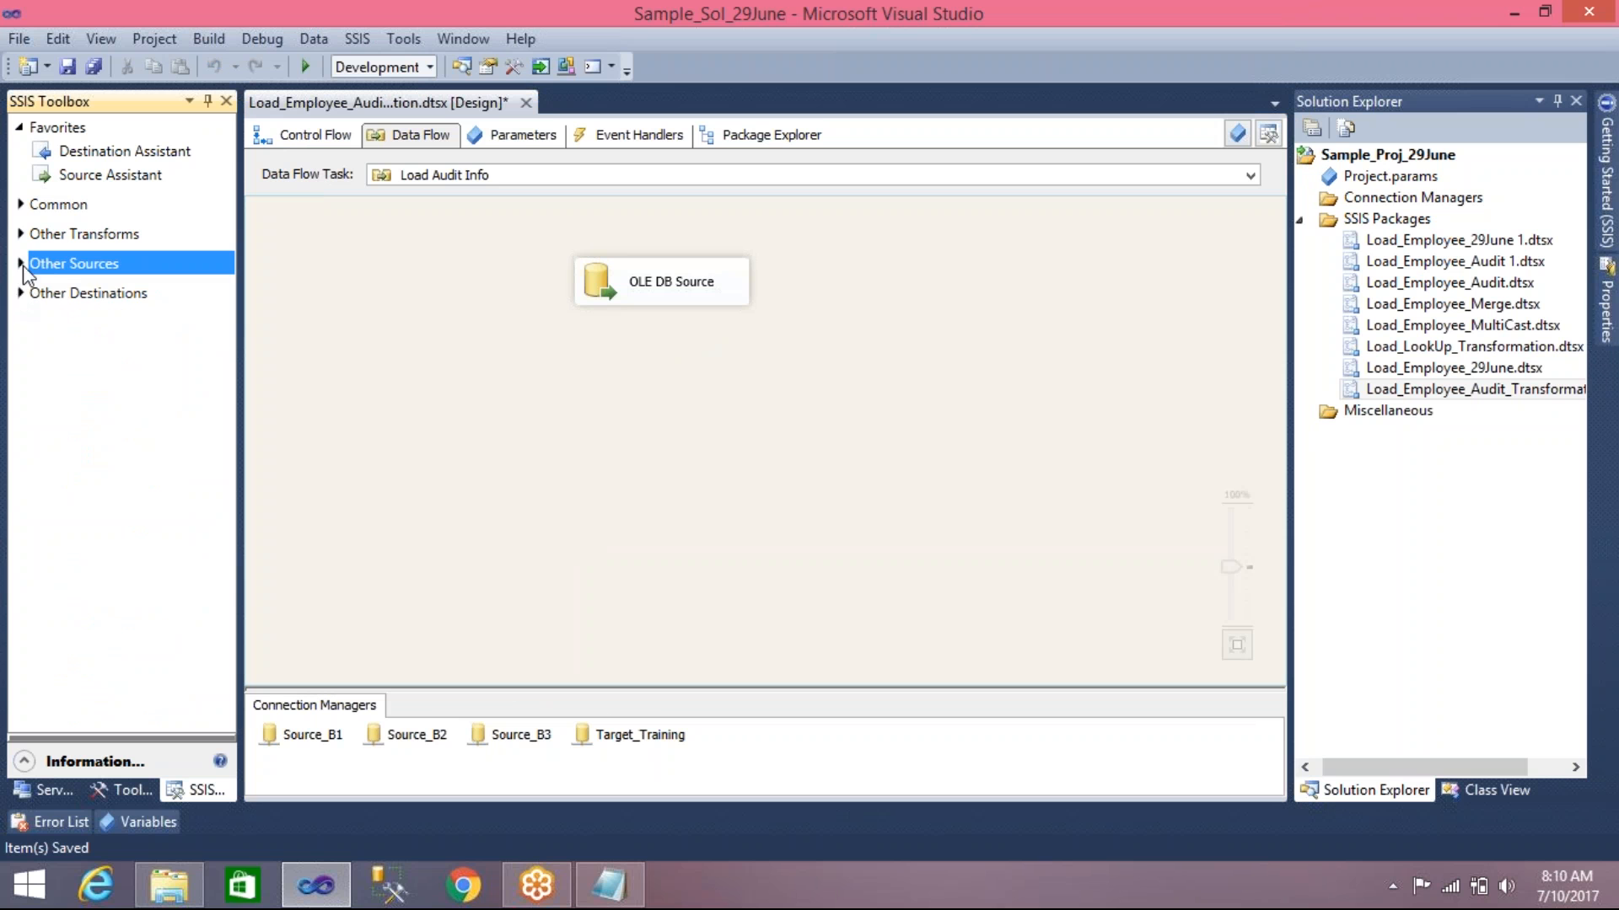
left_click(21, 236)
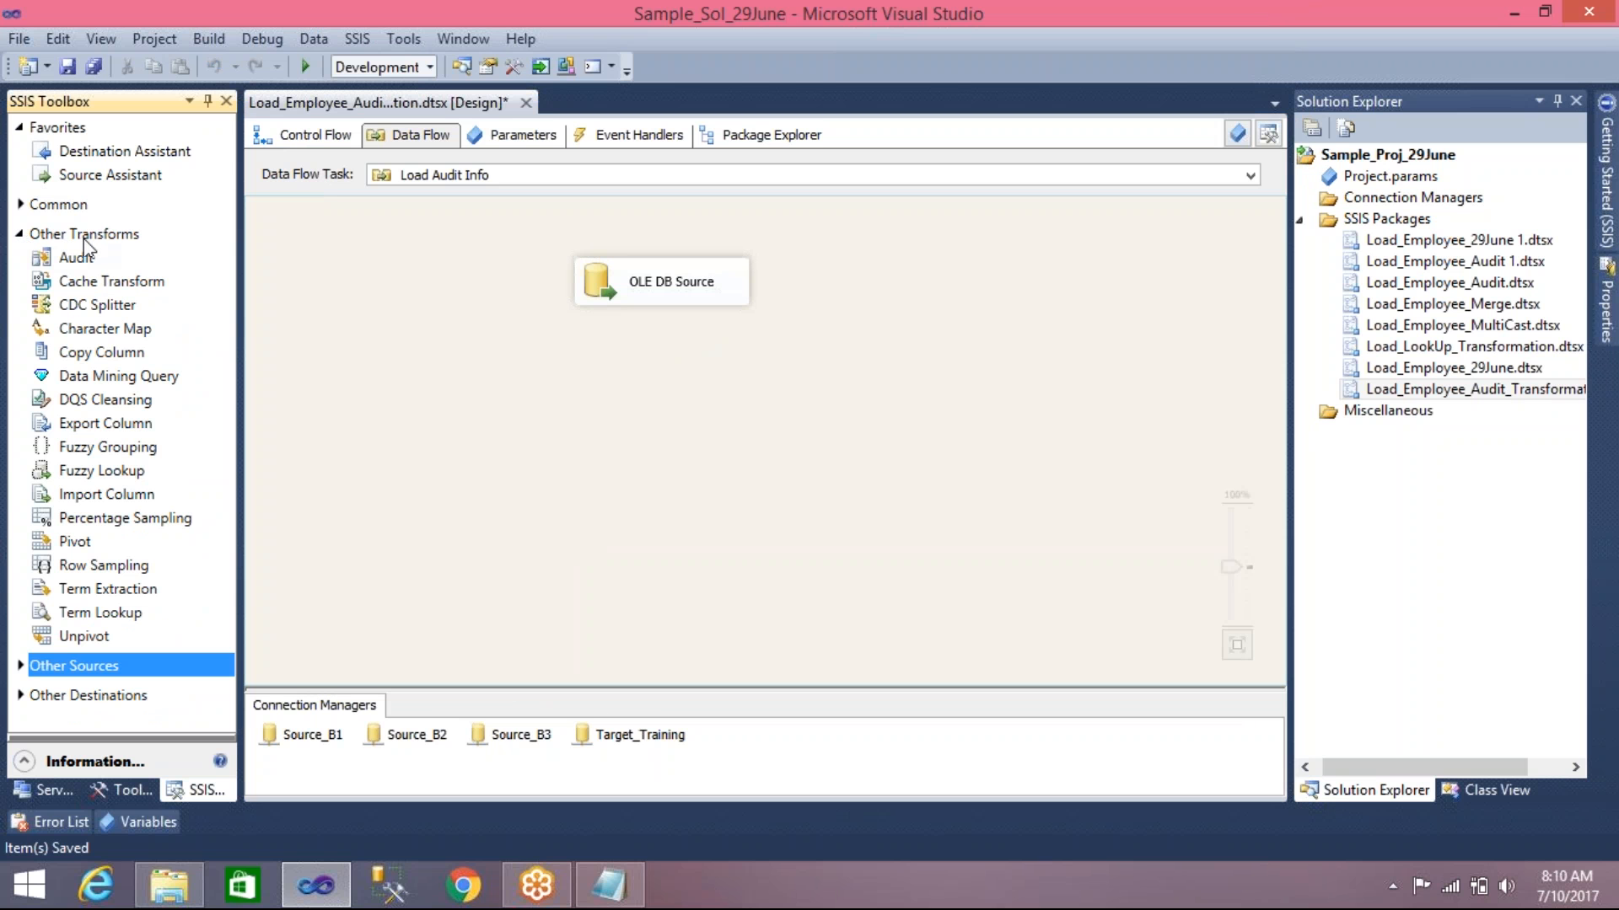
left_click(67, 266)
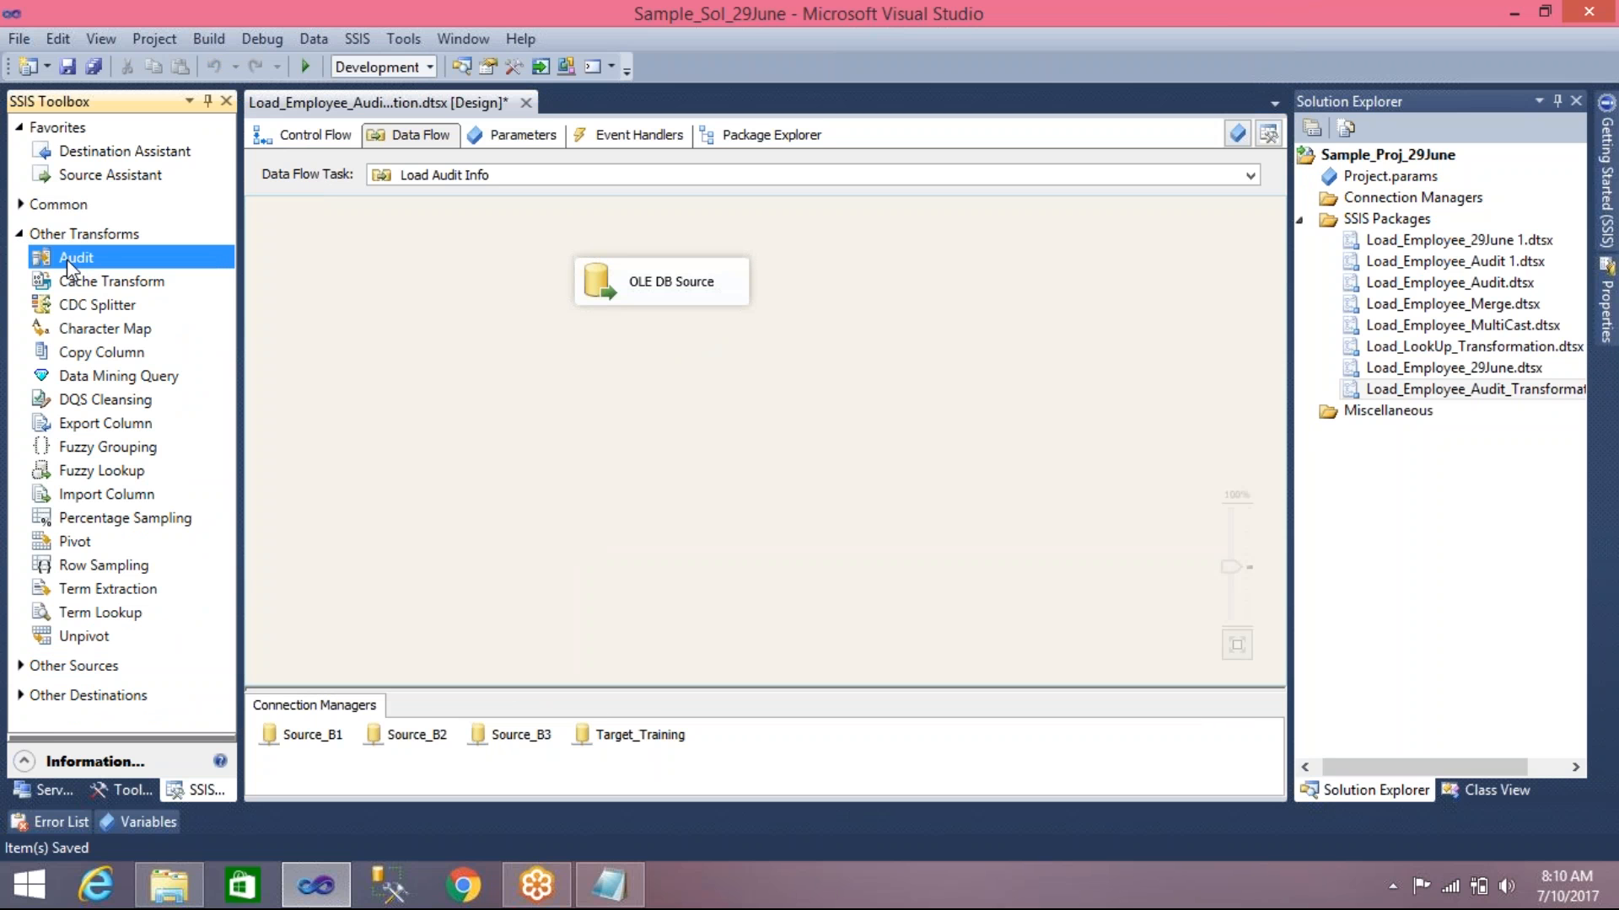
left_click_drag(280, 320, 672, 382)
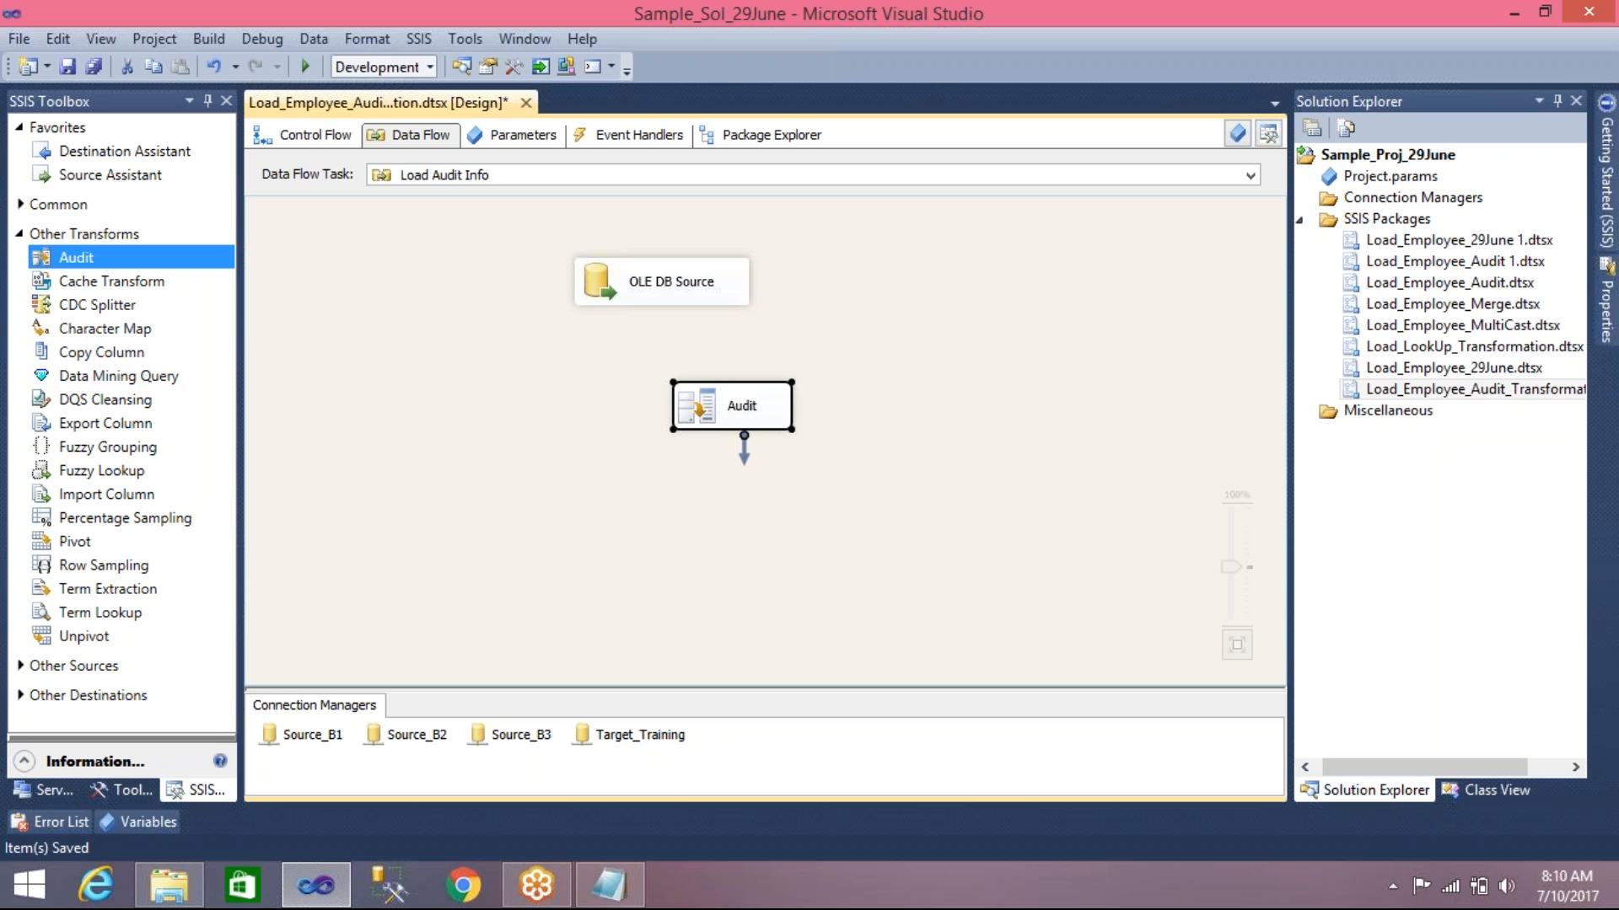
left_click(681, 287)
left_click_drag(676, 313, 756, 420)
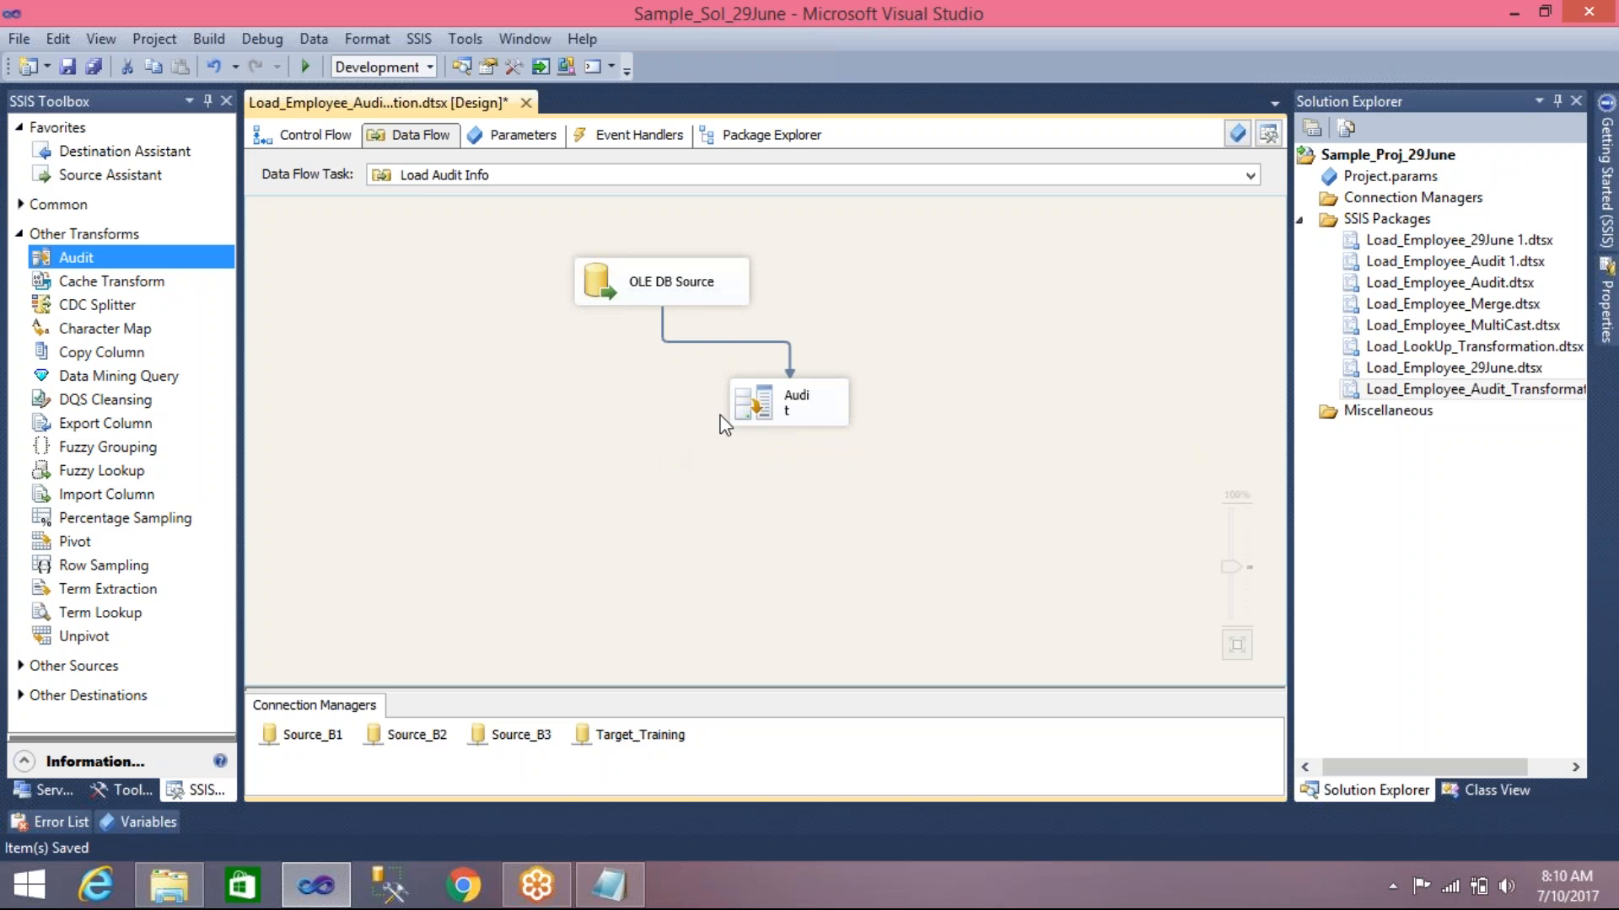
Open the Audit transformation for editing and add an audit column of type Package name
double_click(766, 411)
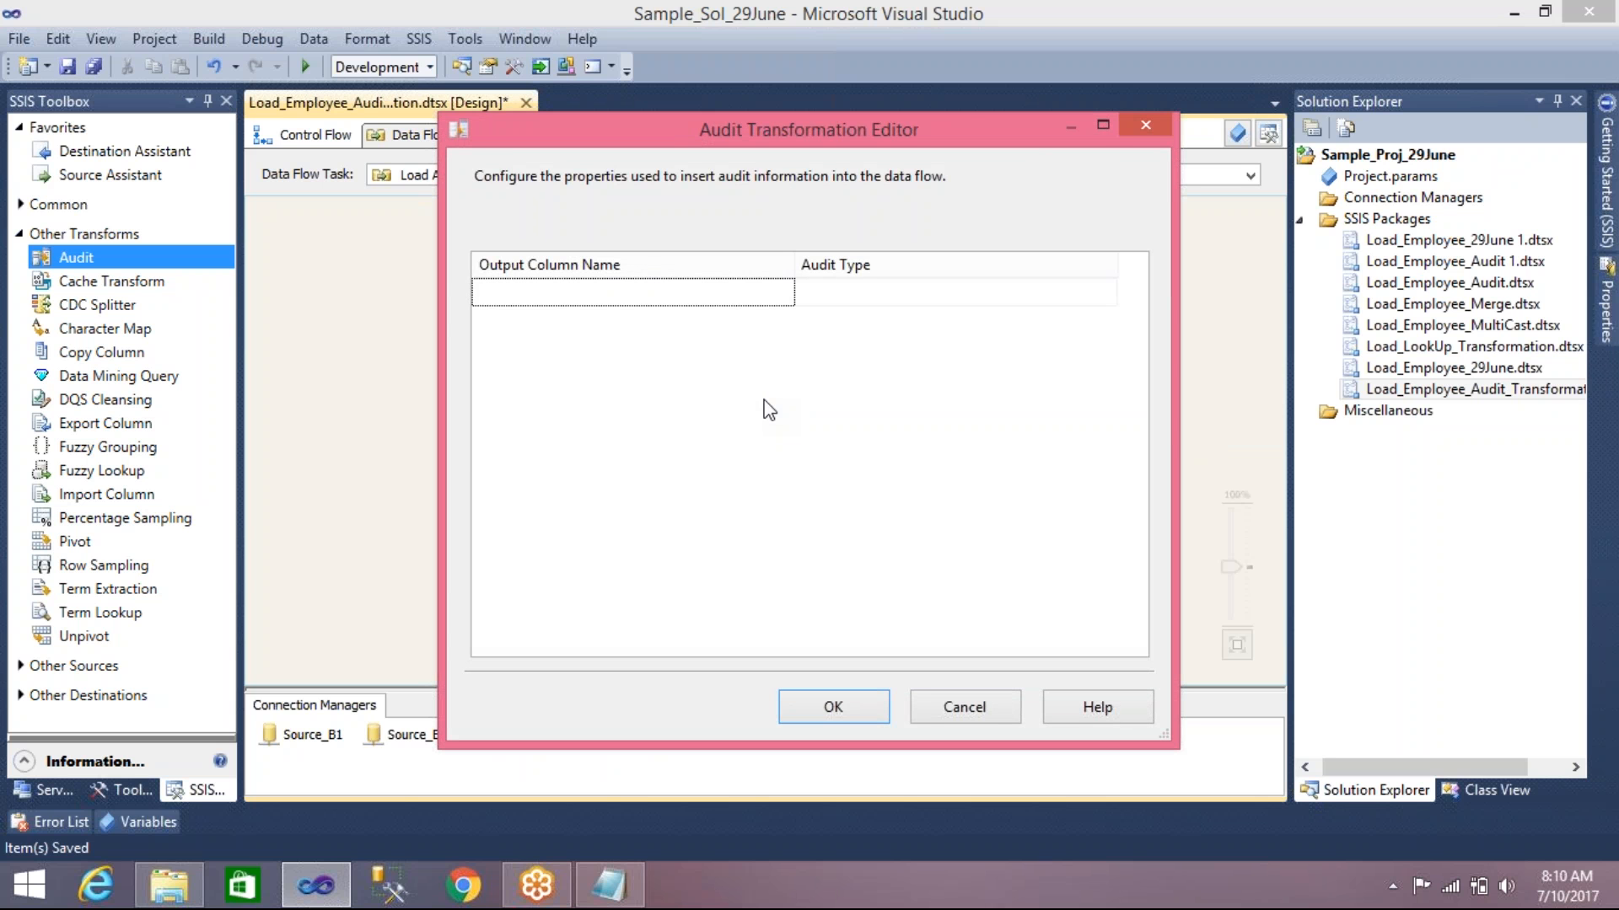
left_click(1022, 298)
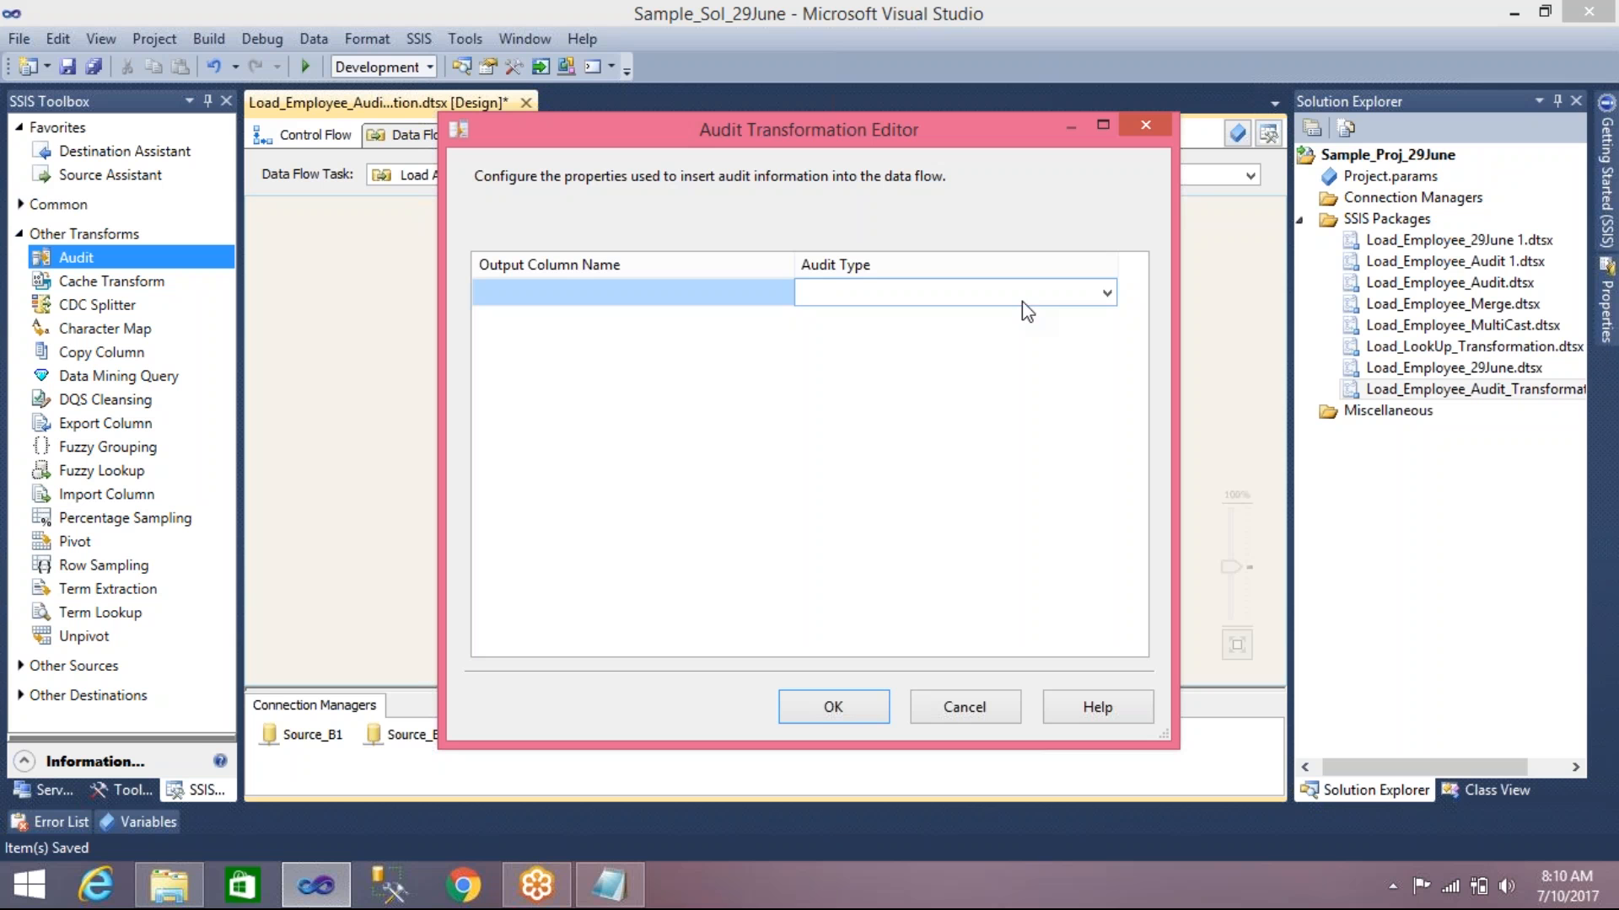
left_click(1106, 295)
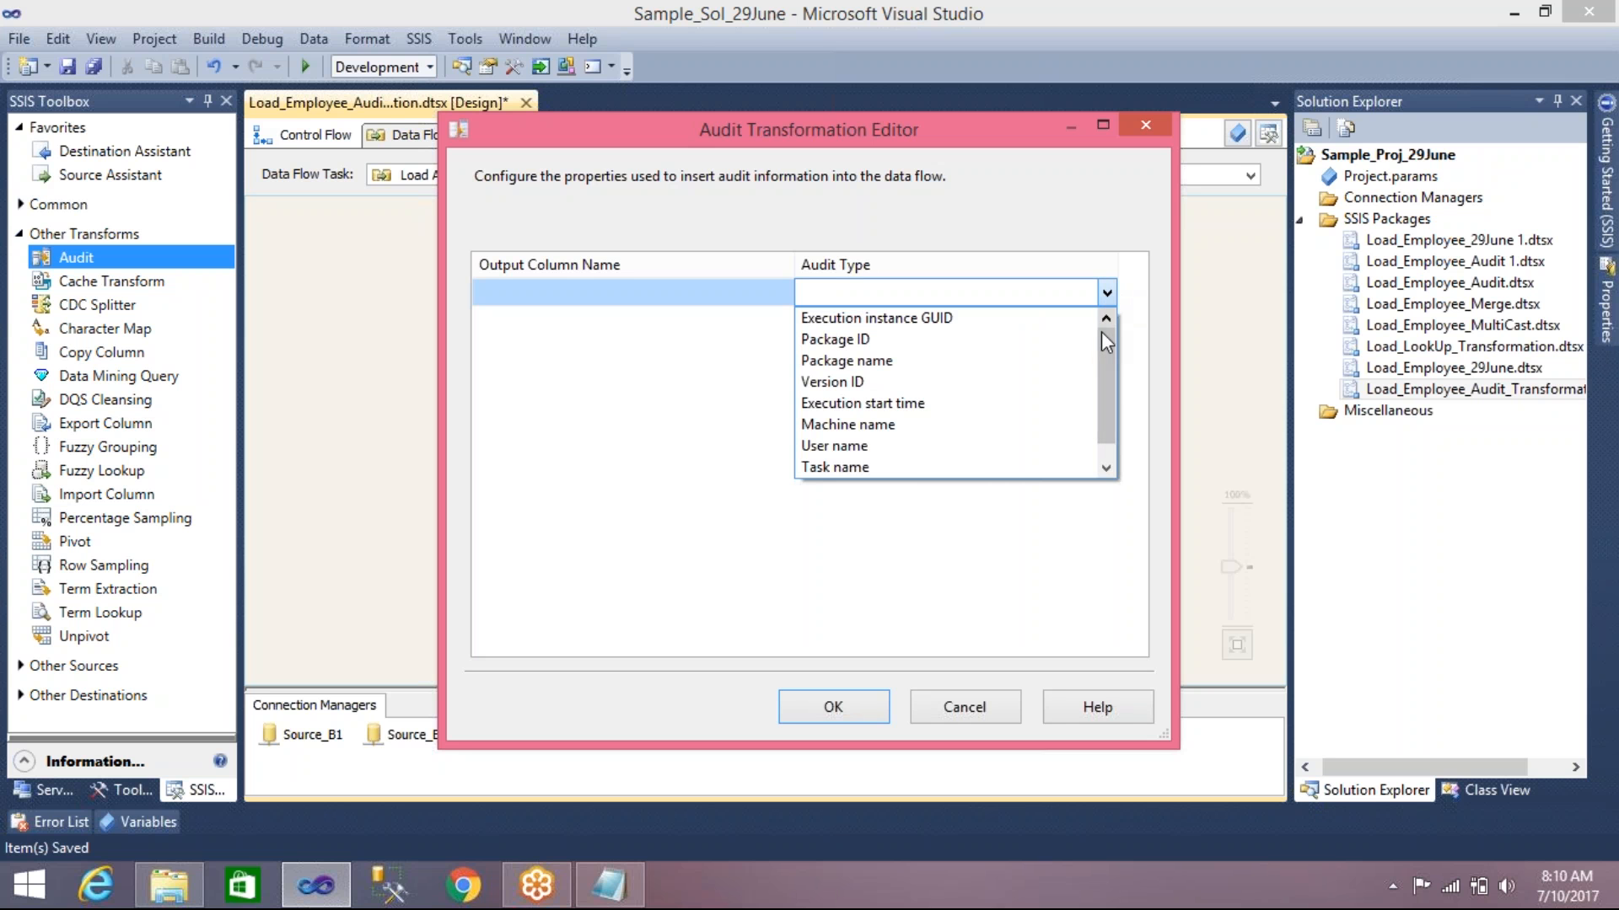
mouse_move(1101, 340)
left_mouse_down()
mouse_move(1100, 361)
mouse_move(1104, 327)
left_mouse_up()
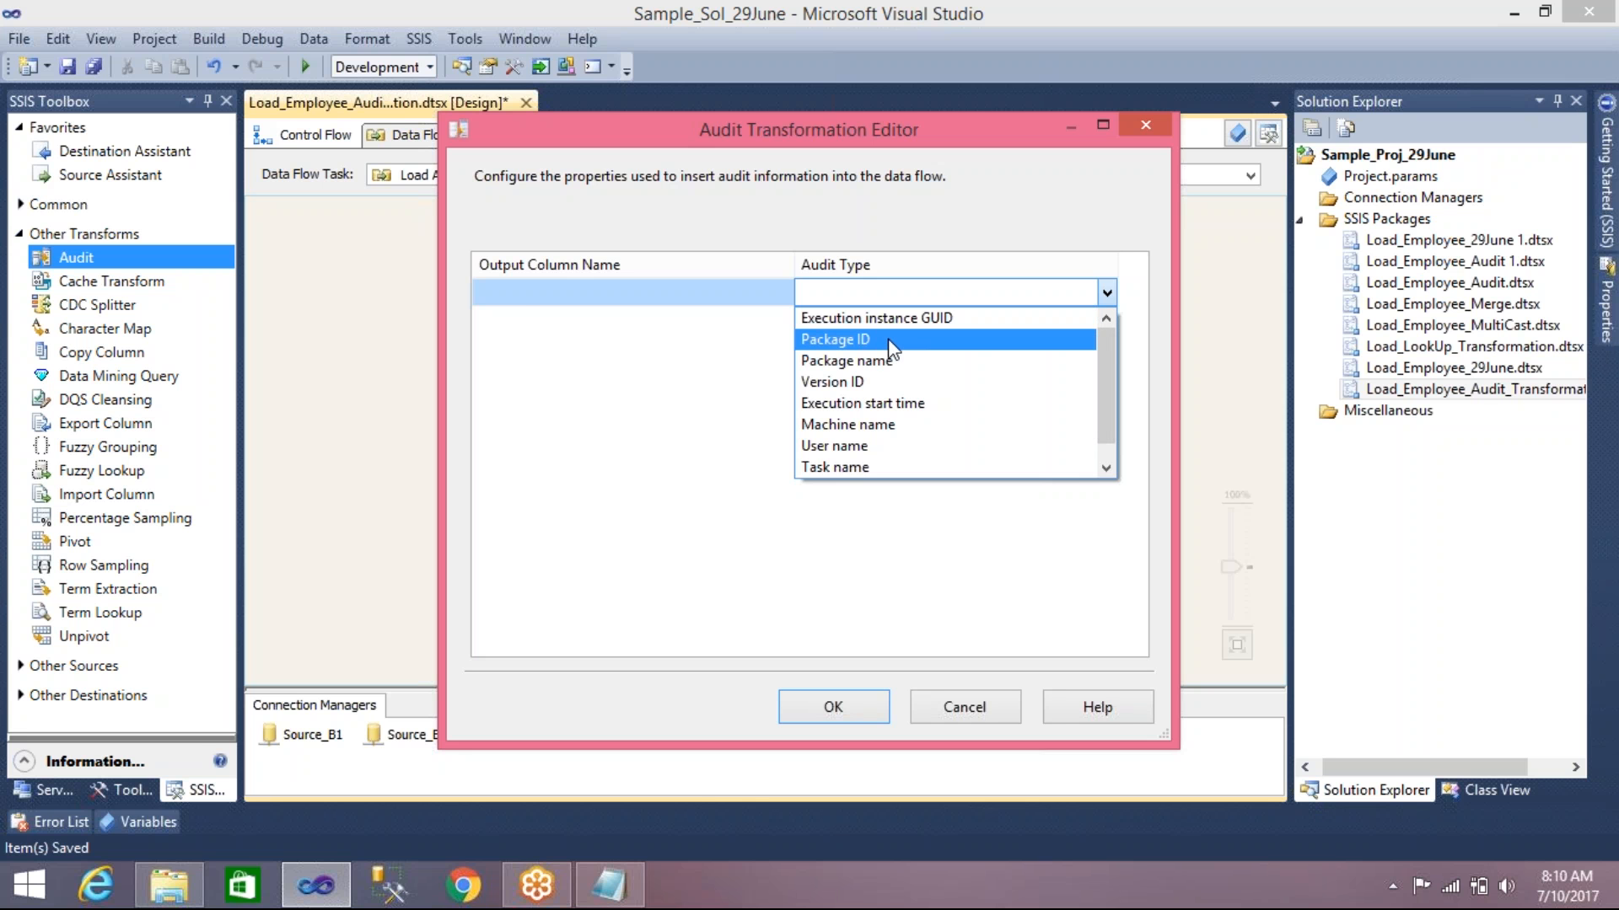
left_click(877, 363)
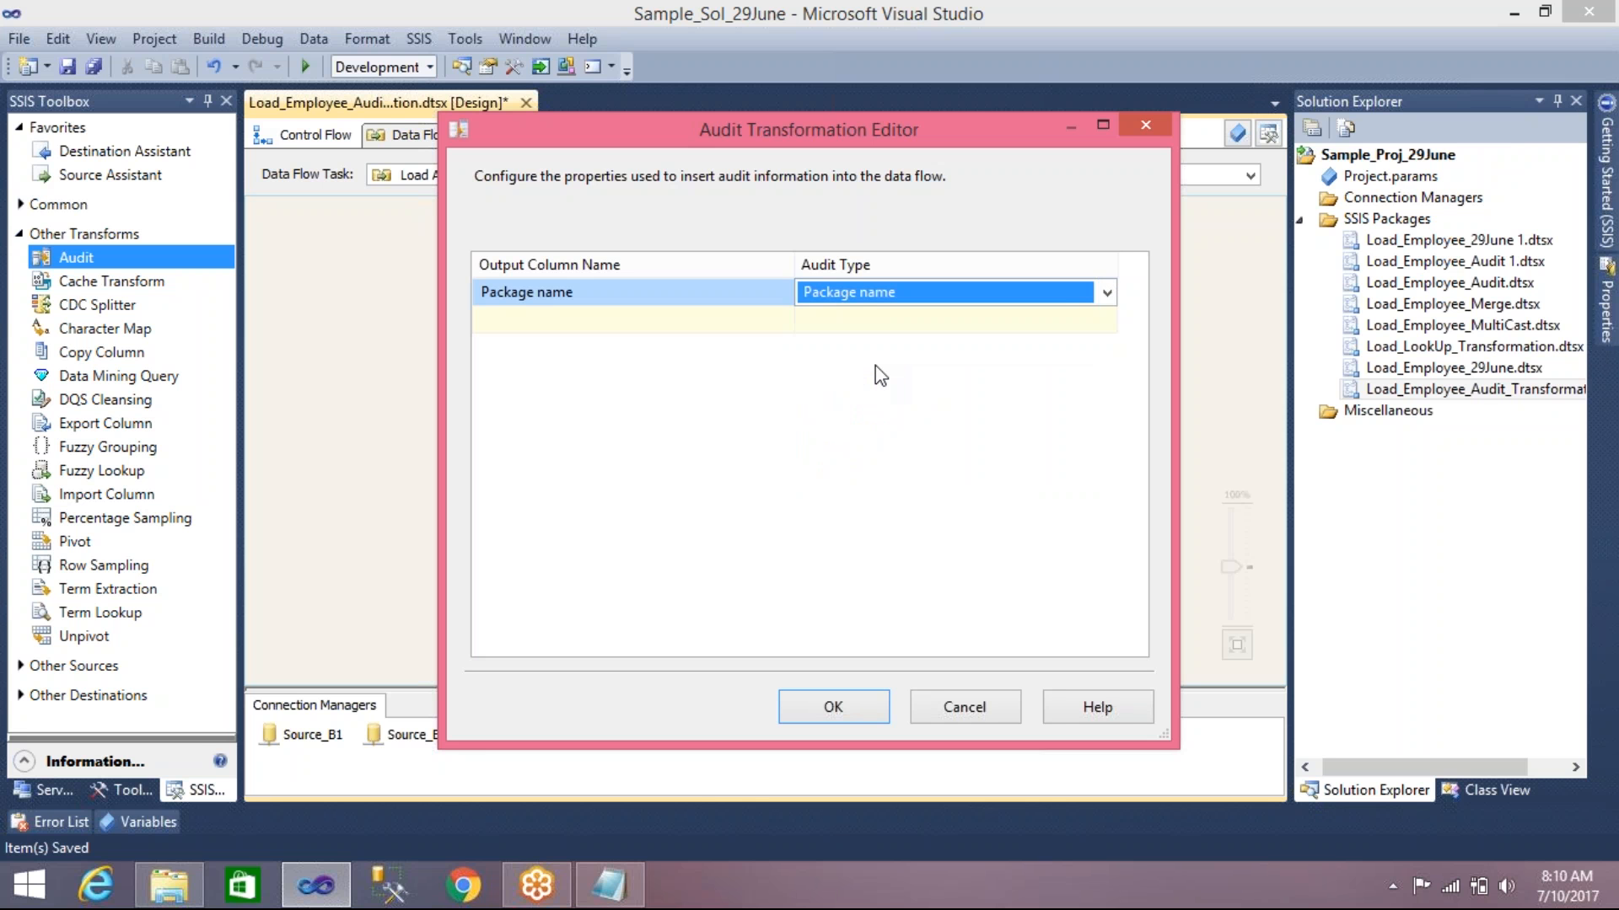
Change the first audit row's type to Execution start time and rename its output column as ExecutionStartTime
left_click(1106, 293)
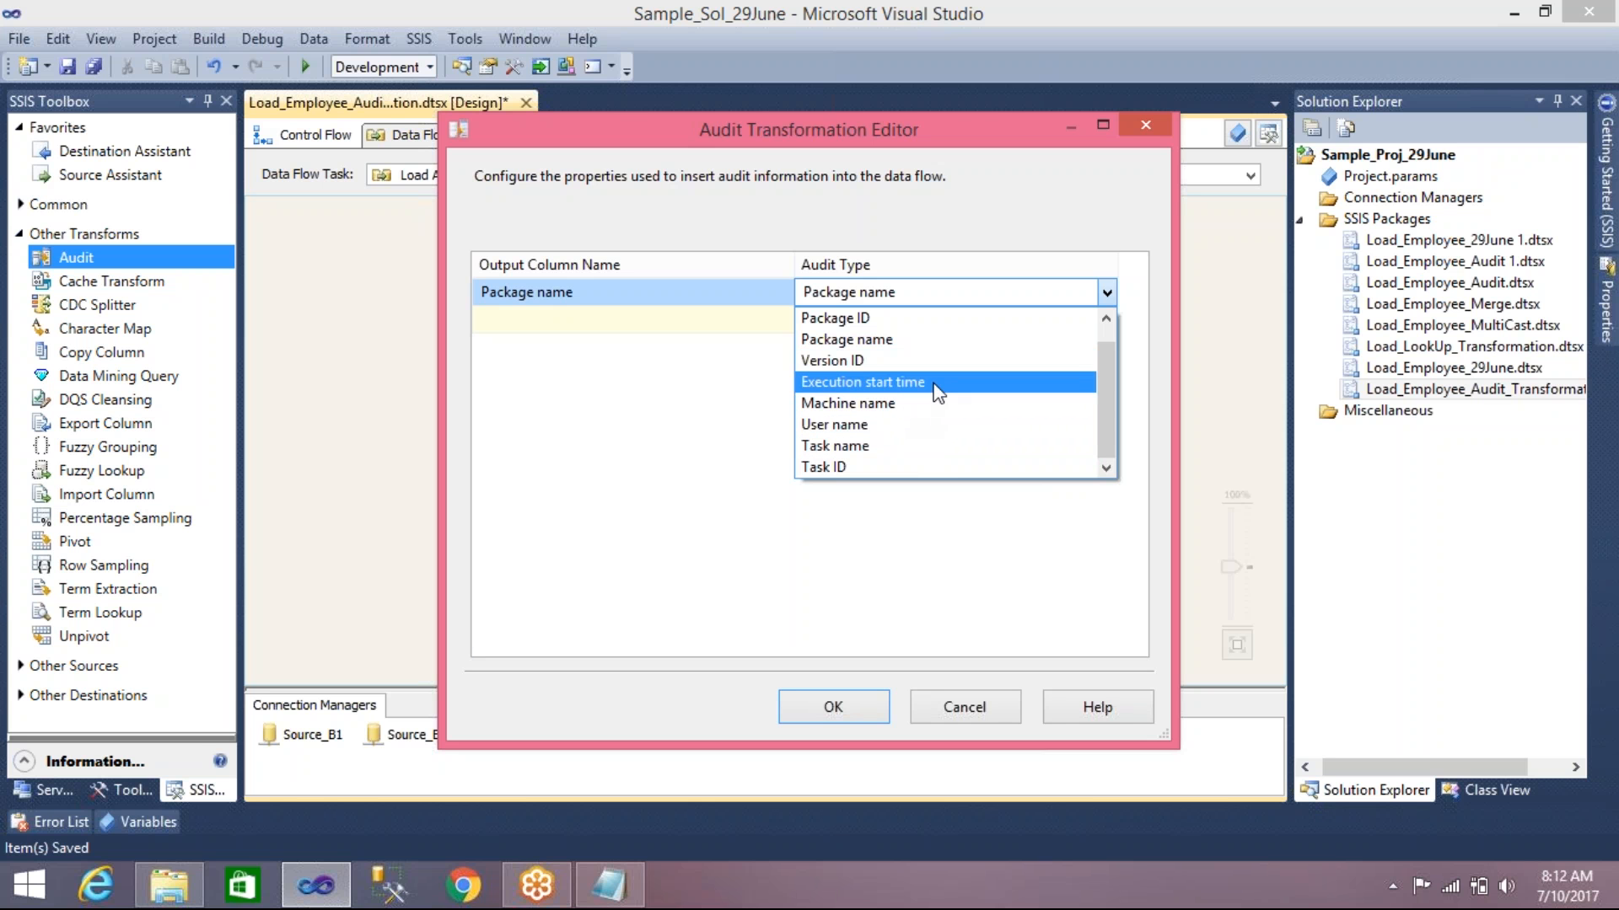
left_click(936, 388)
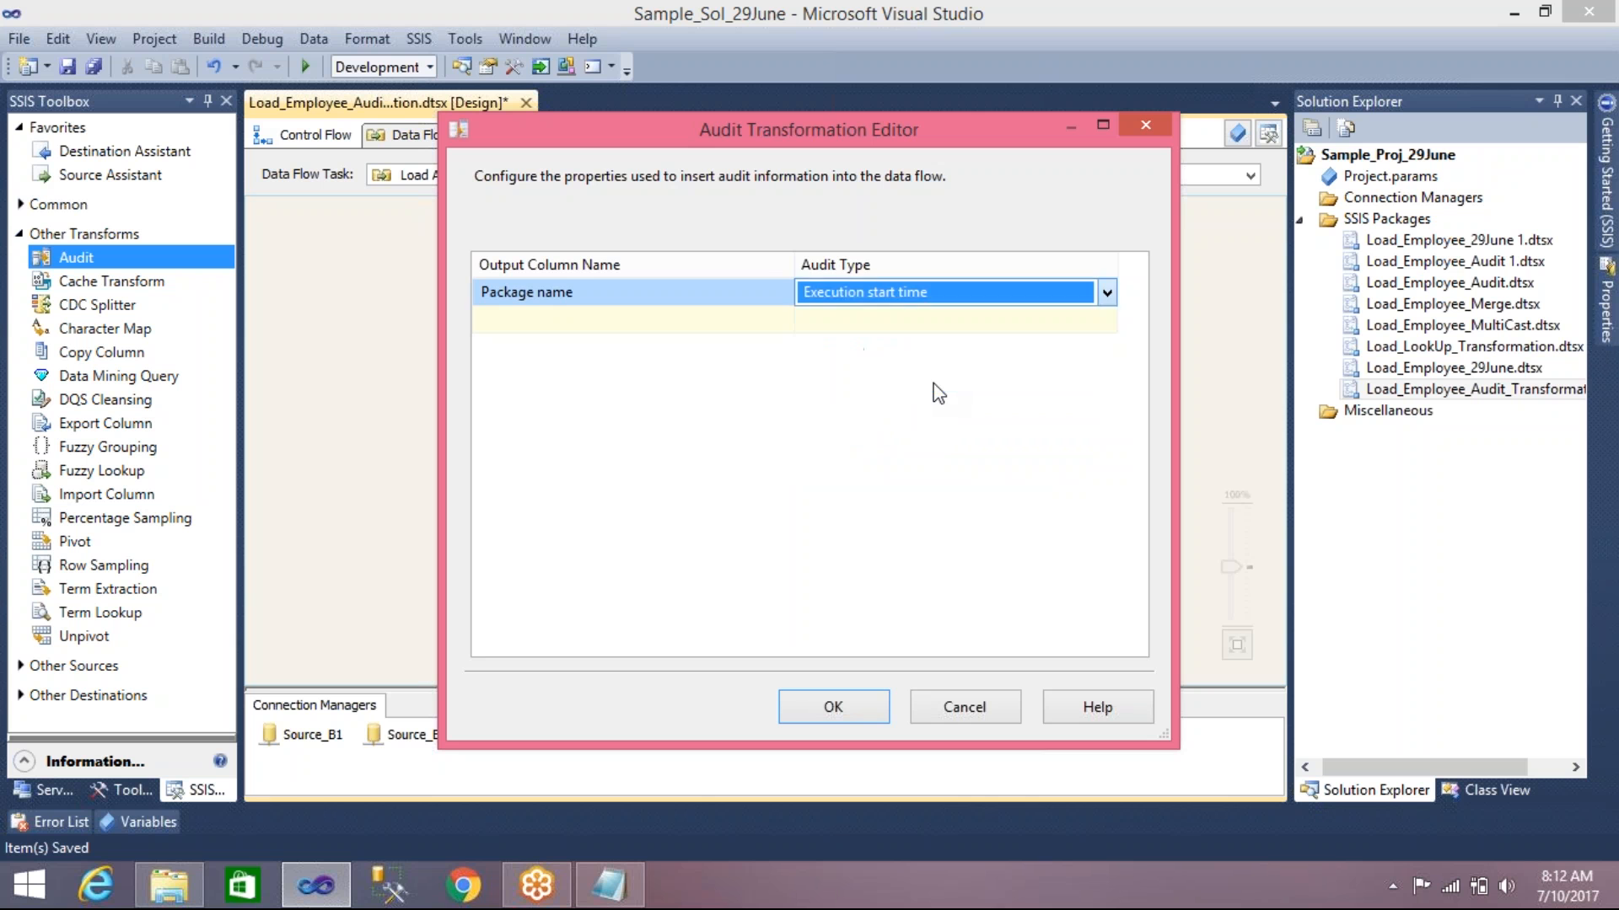
left_click(632, 300)
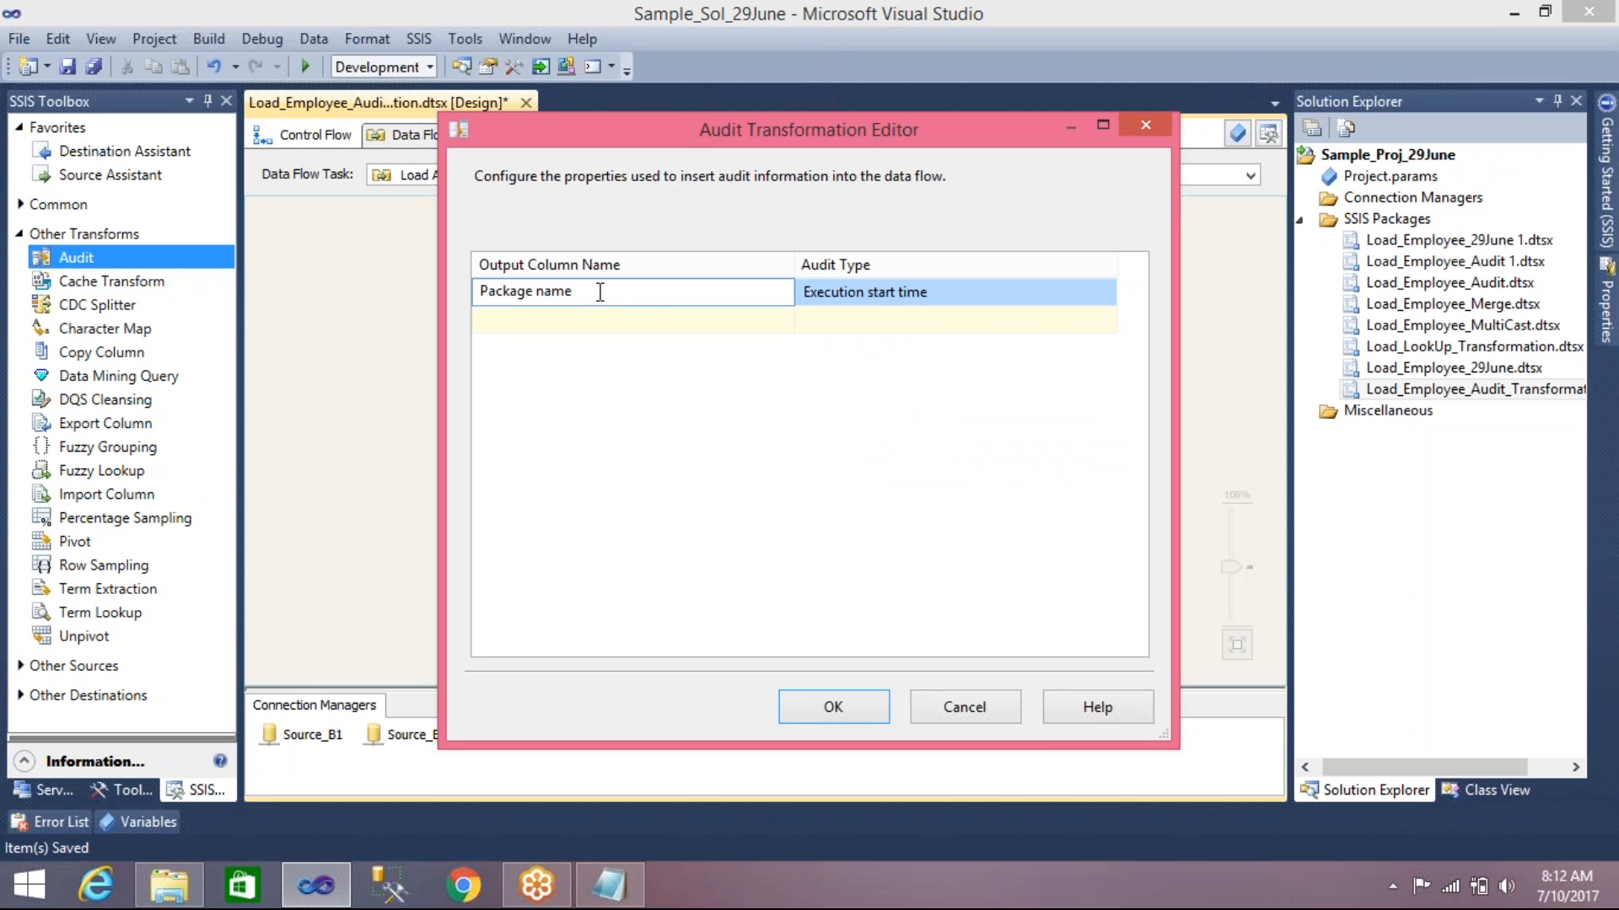
left_click_drag(575, 291, 432, 303)
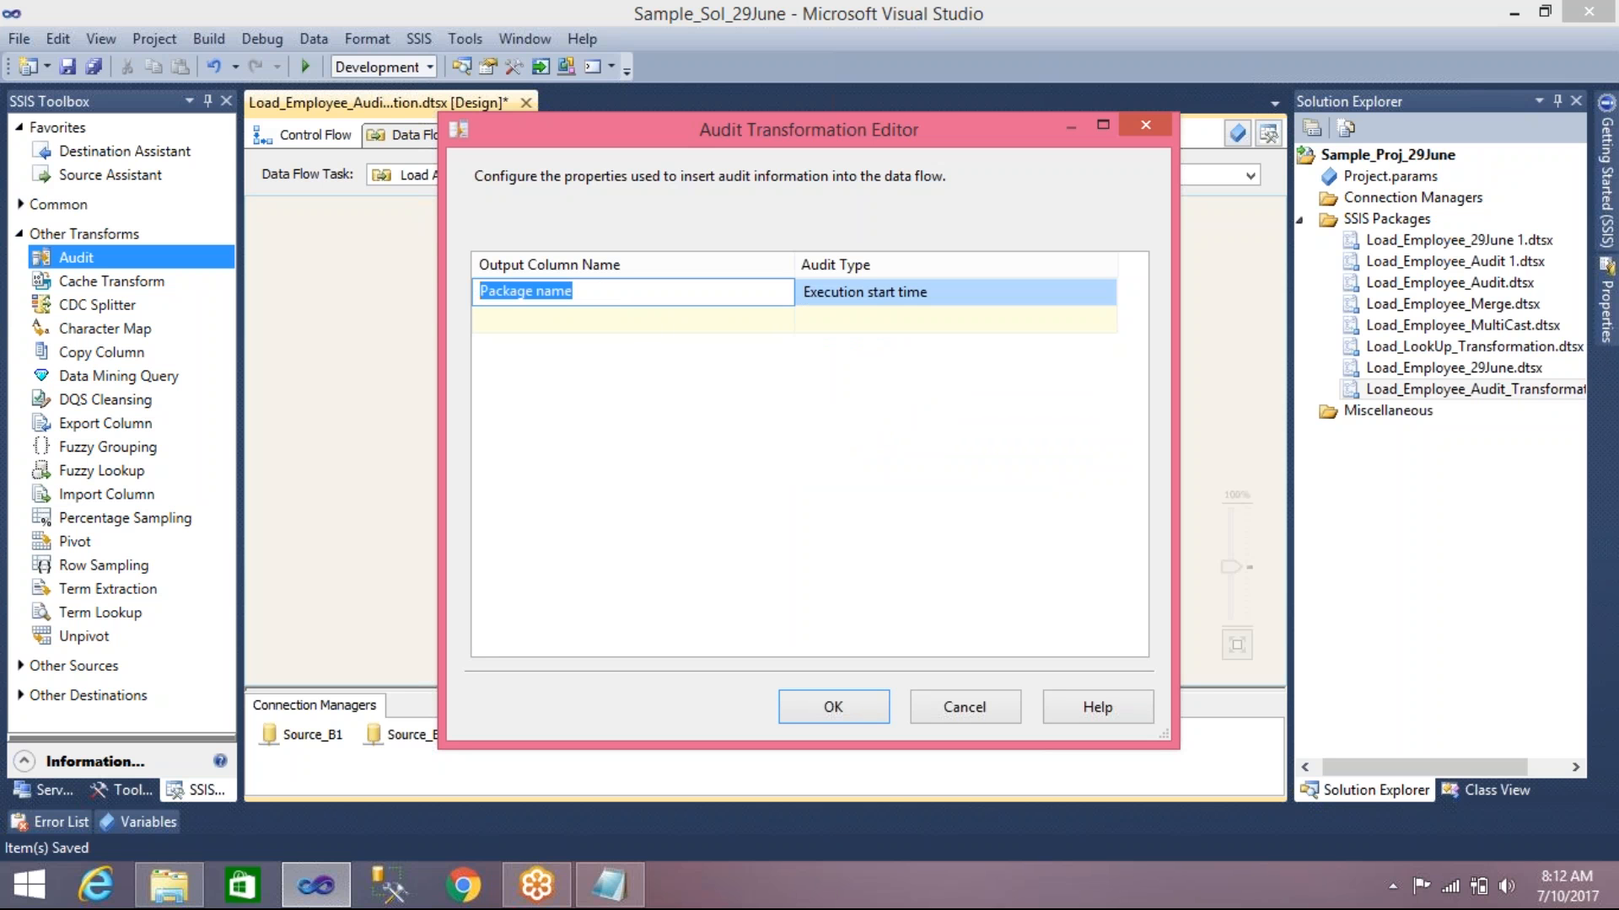
type("Stat")
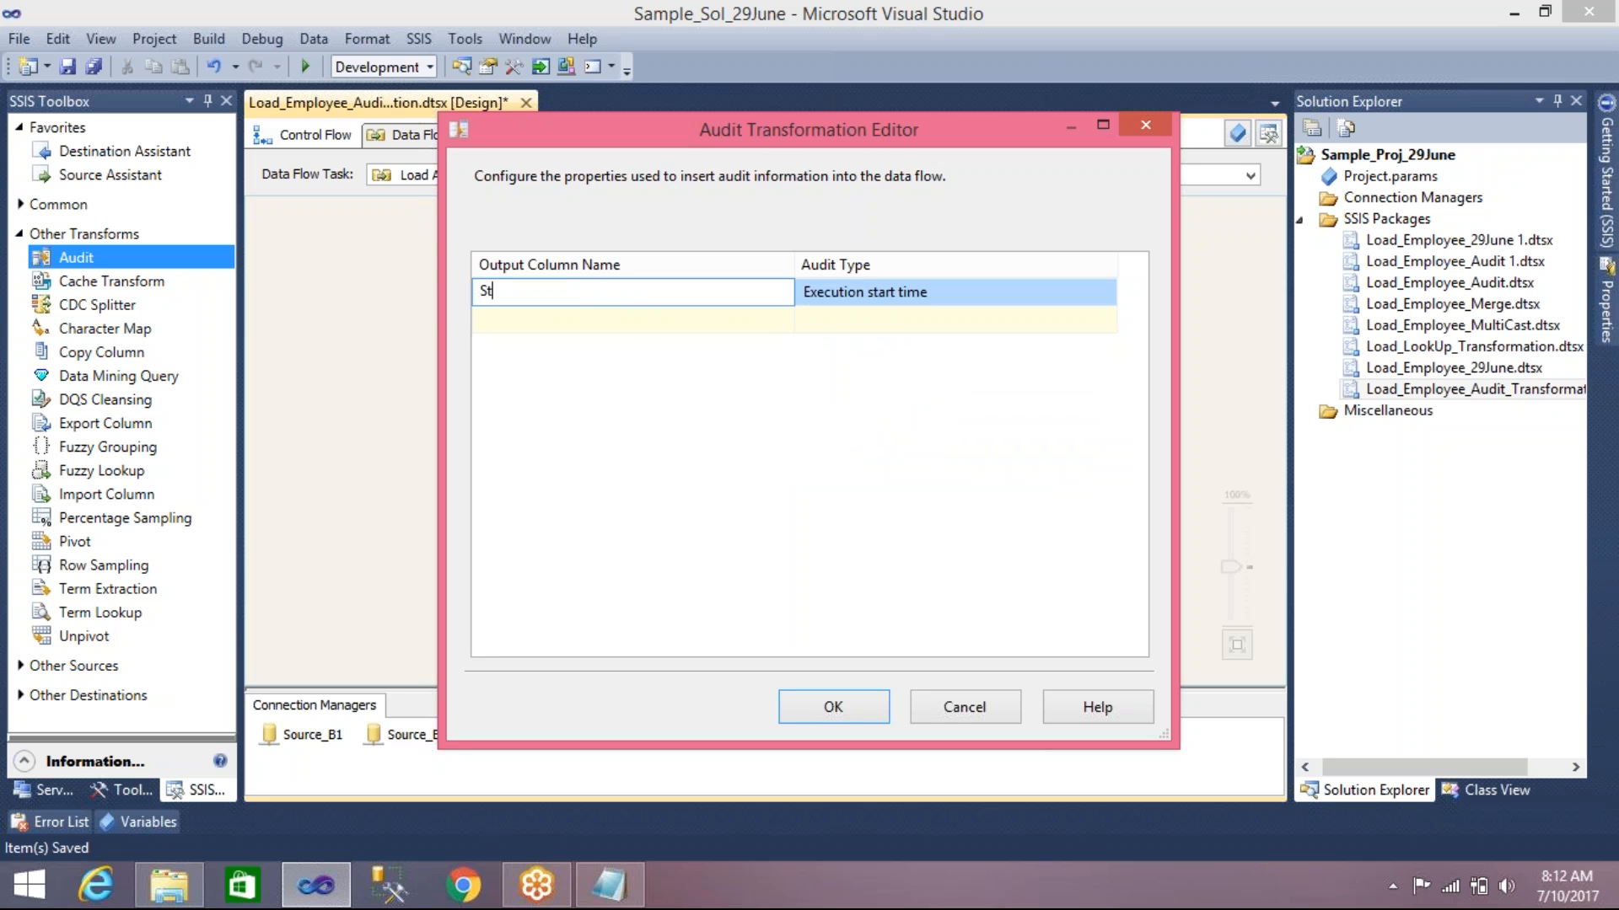
key("BackSpace")
type("a")
key("BackSpace")
type("rtTime")
key("Home")
type("Excution")
key("Left")
key("Left")
key("Left")
key("Left")
key("Left")
key("Left")
type("e")
Add a second audit column of type User name to the Audit transformation
left_click(974, 327)
left_click(1107, 322)
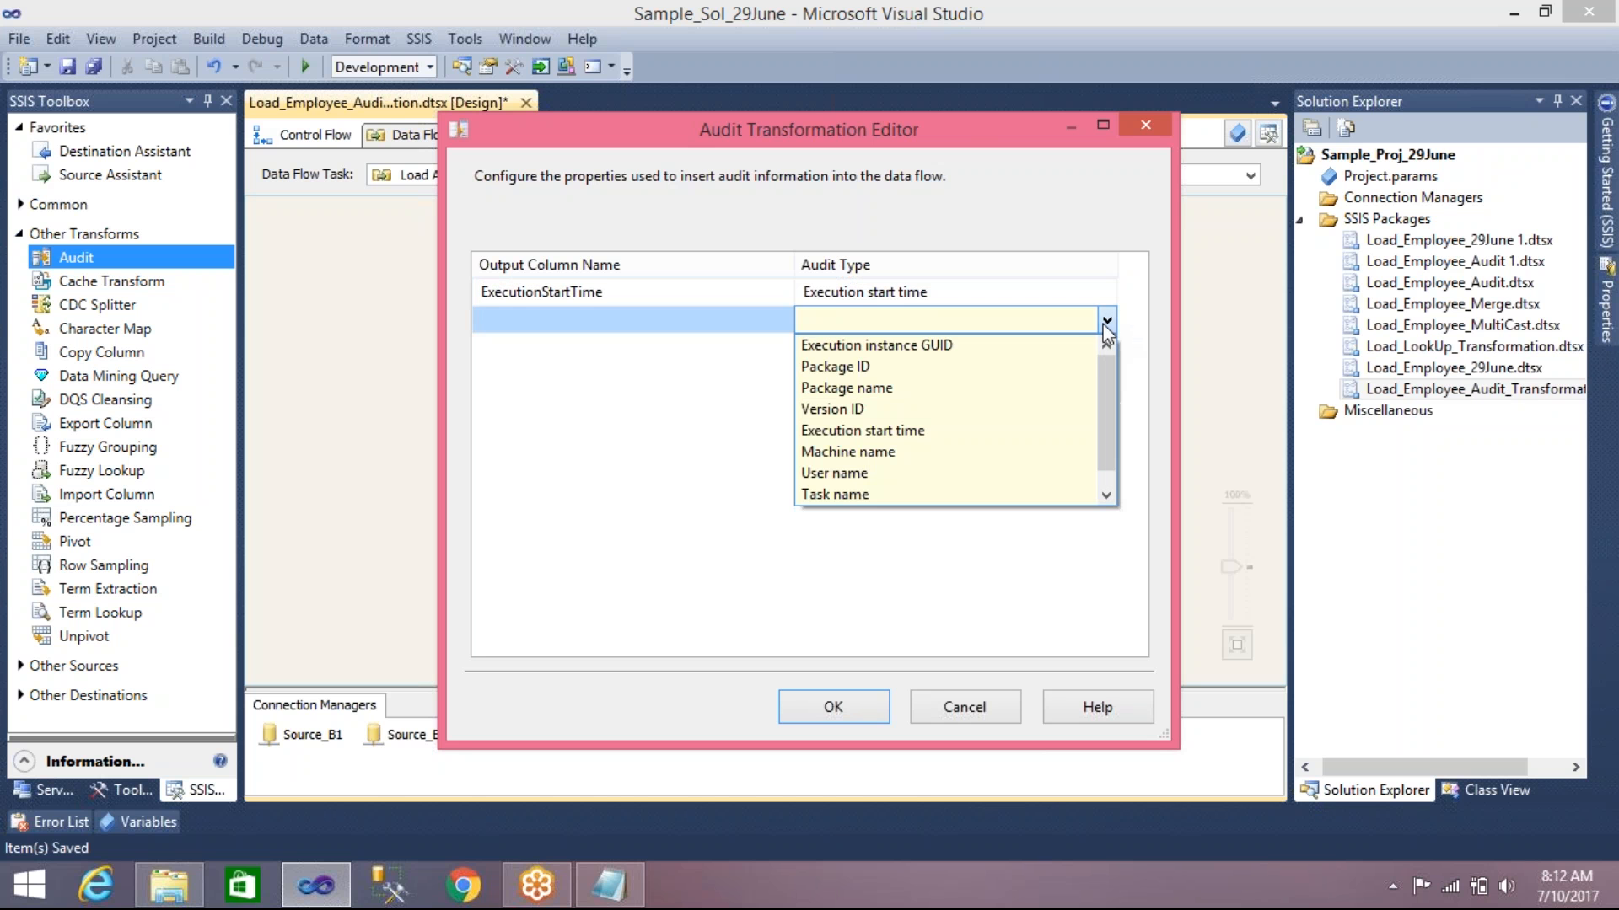
left_click(868, 473)
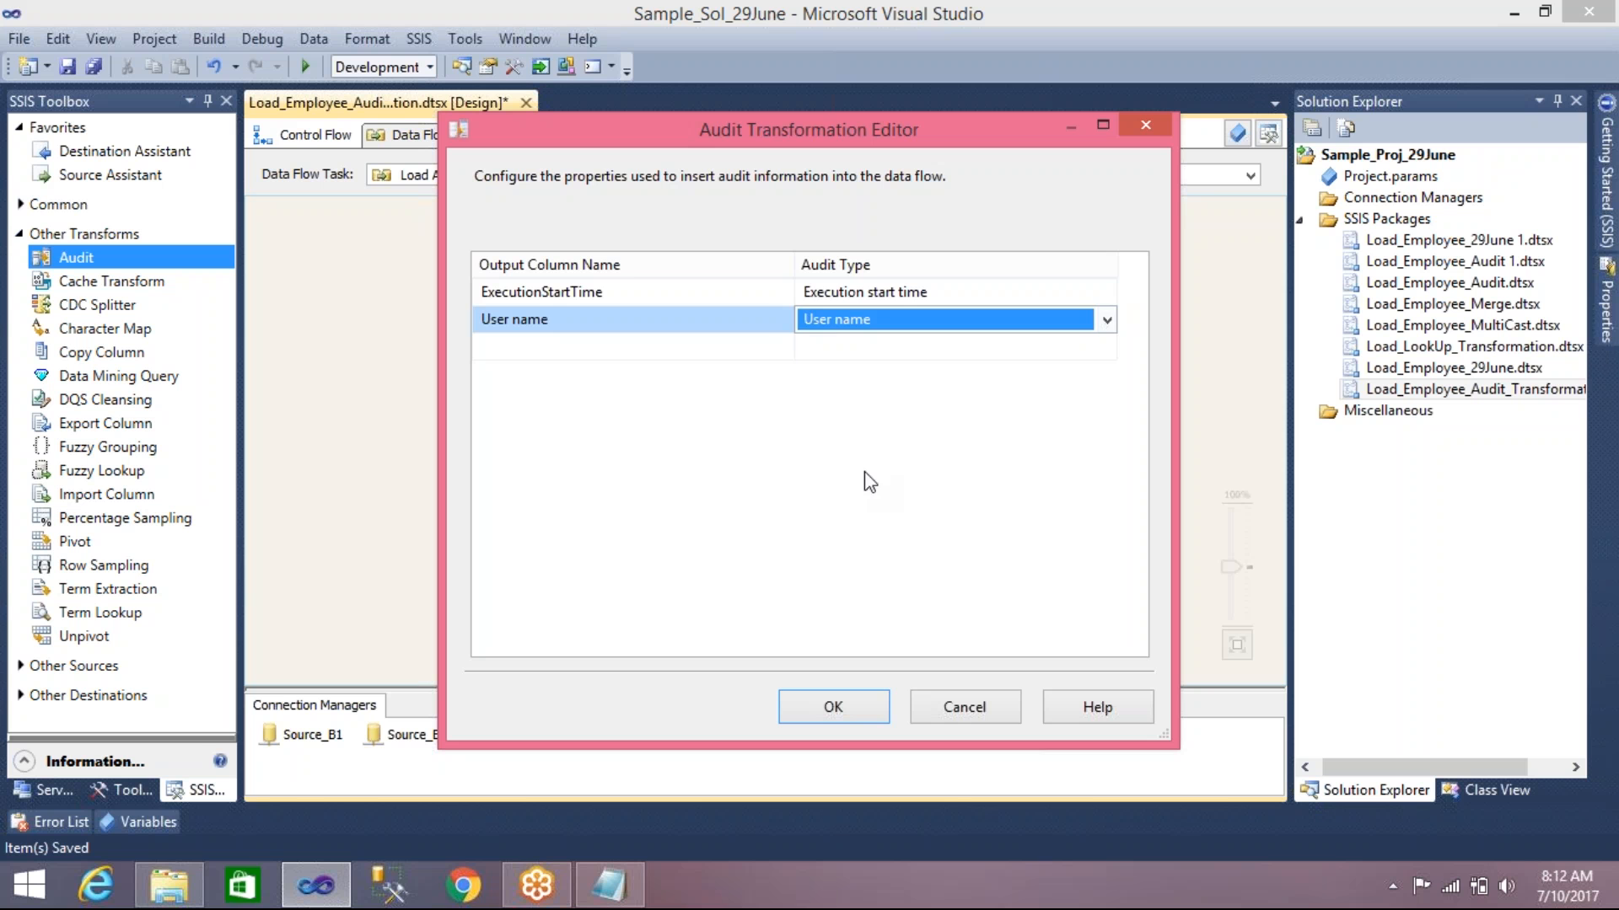
left_click(612, 324)
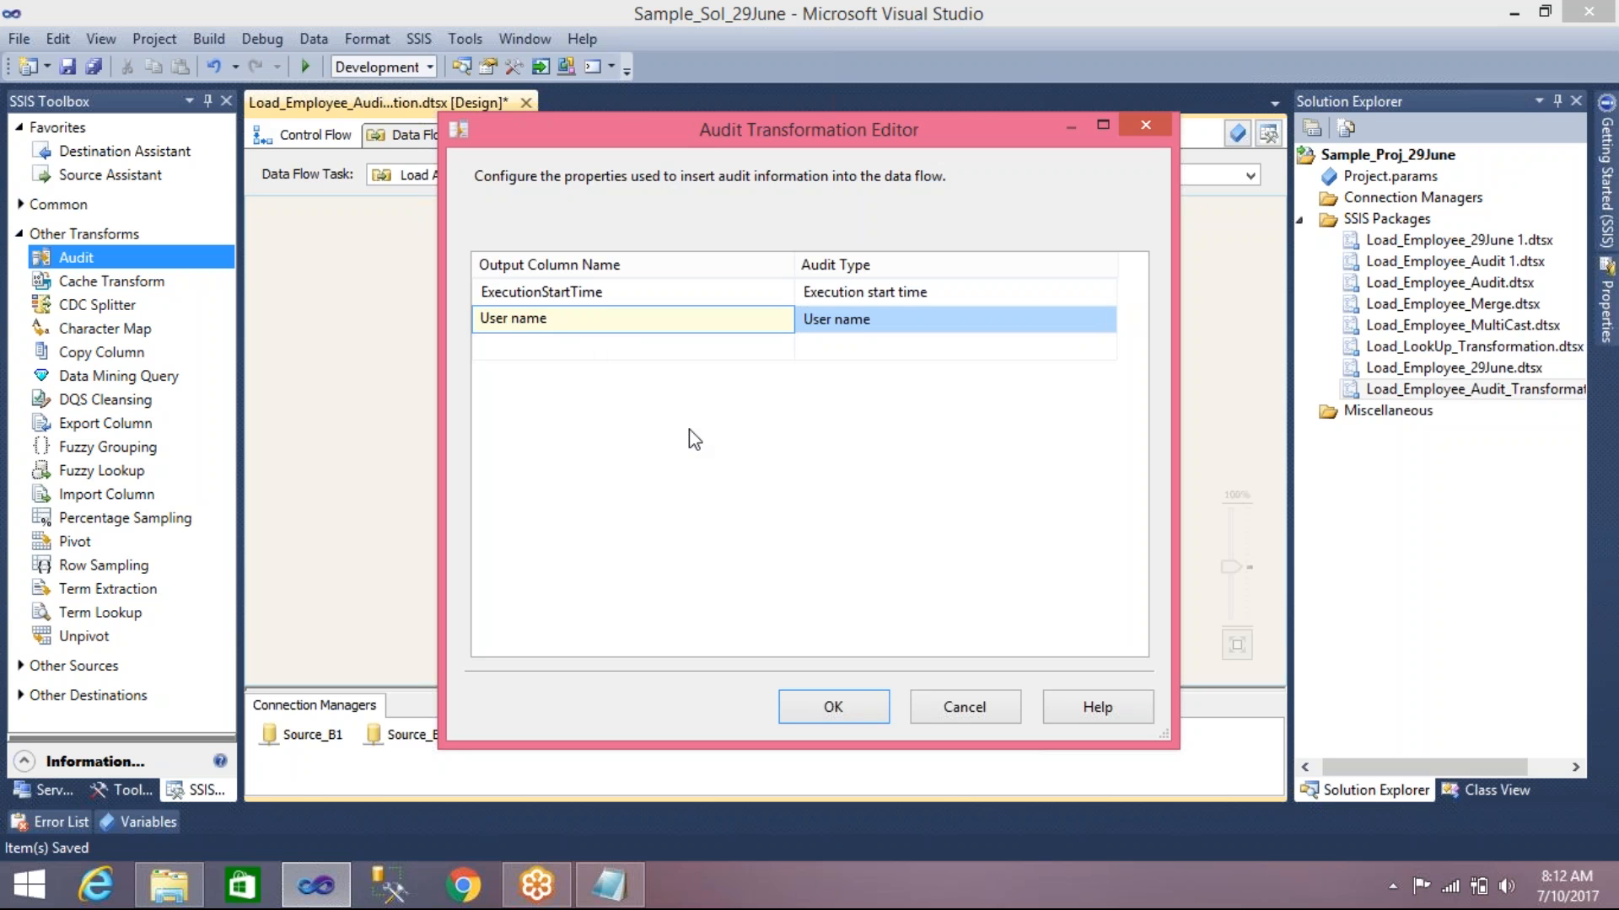
left_click(589, 433)
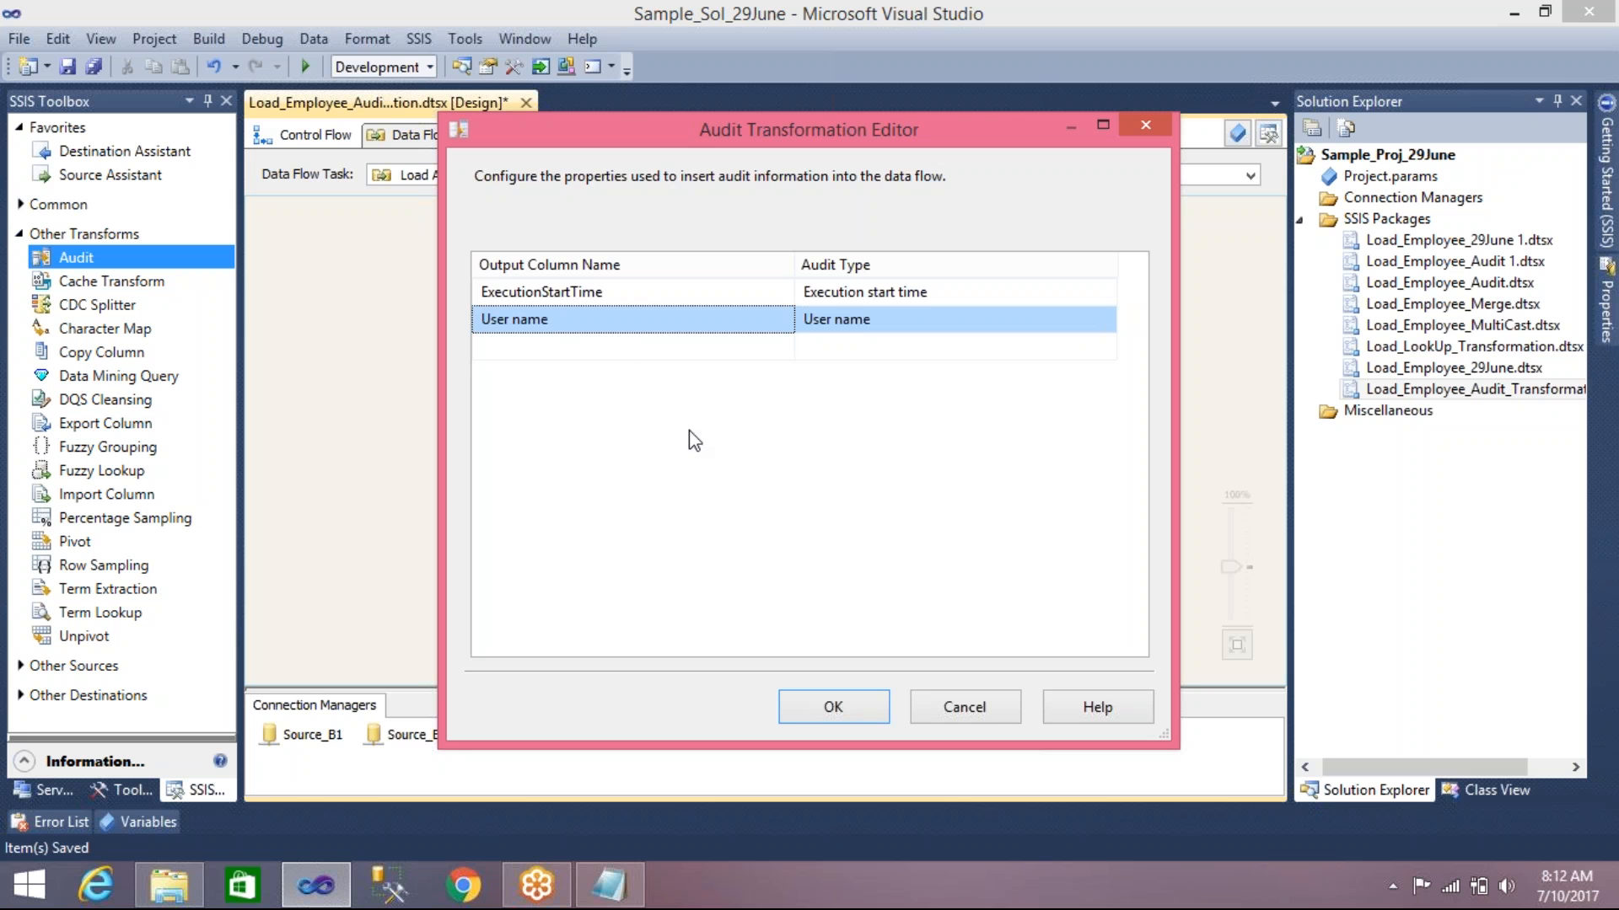
Rename the second audit output column as UserName and accept the Audit transformation settings
left_click(513, 319)
key("BackSpace")
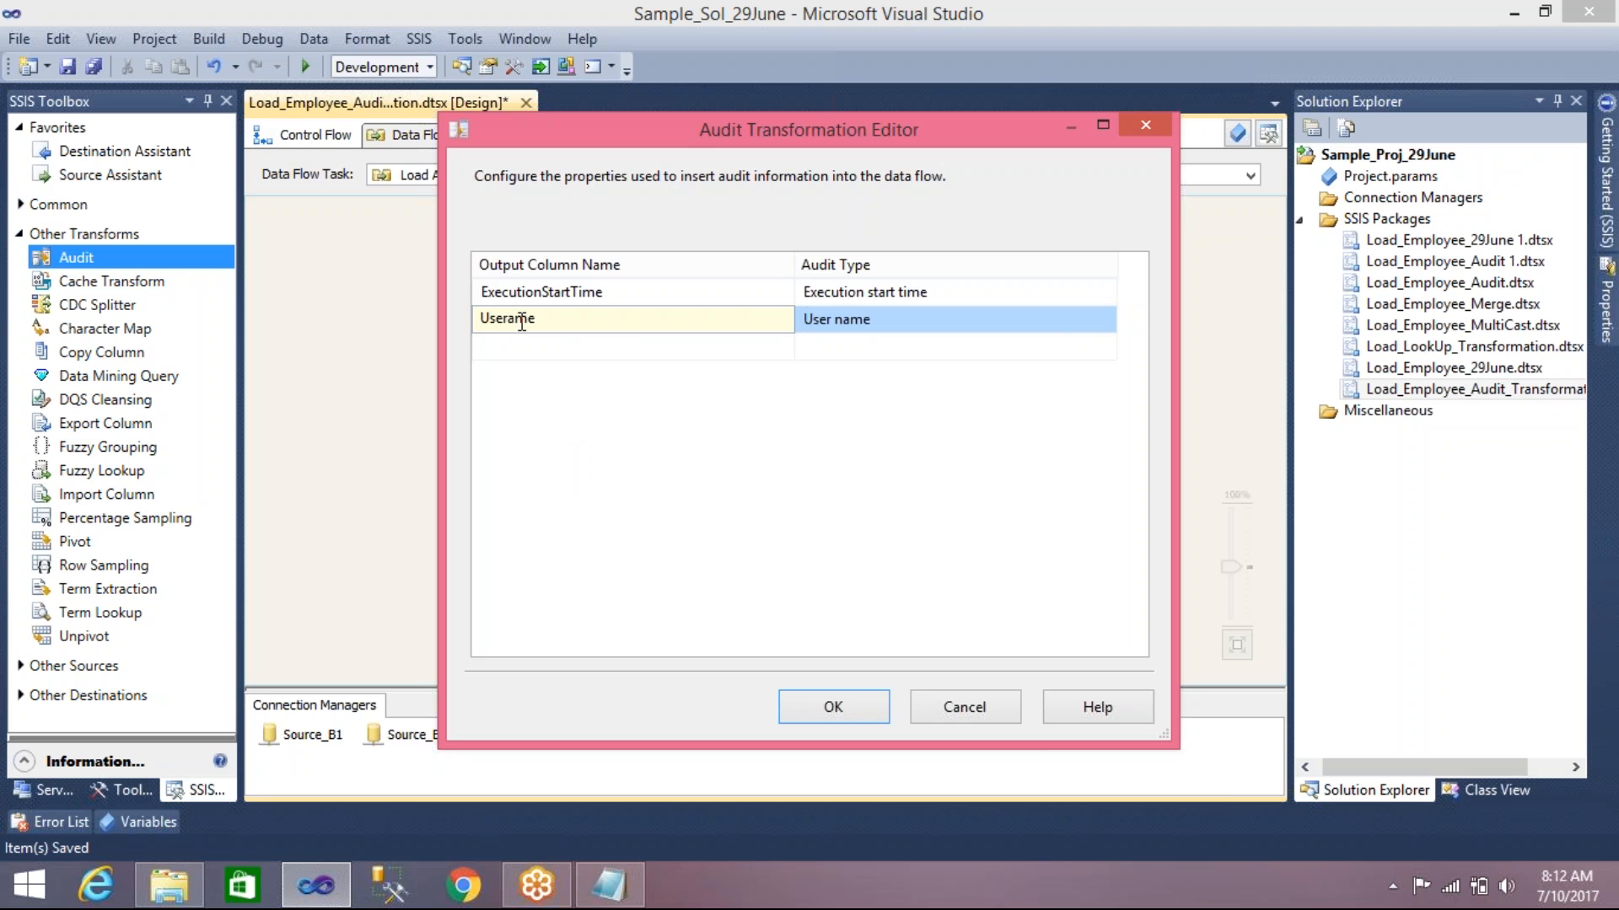
key("Delete")
type("N")
left_click(806, 708)
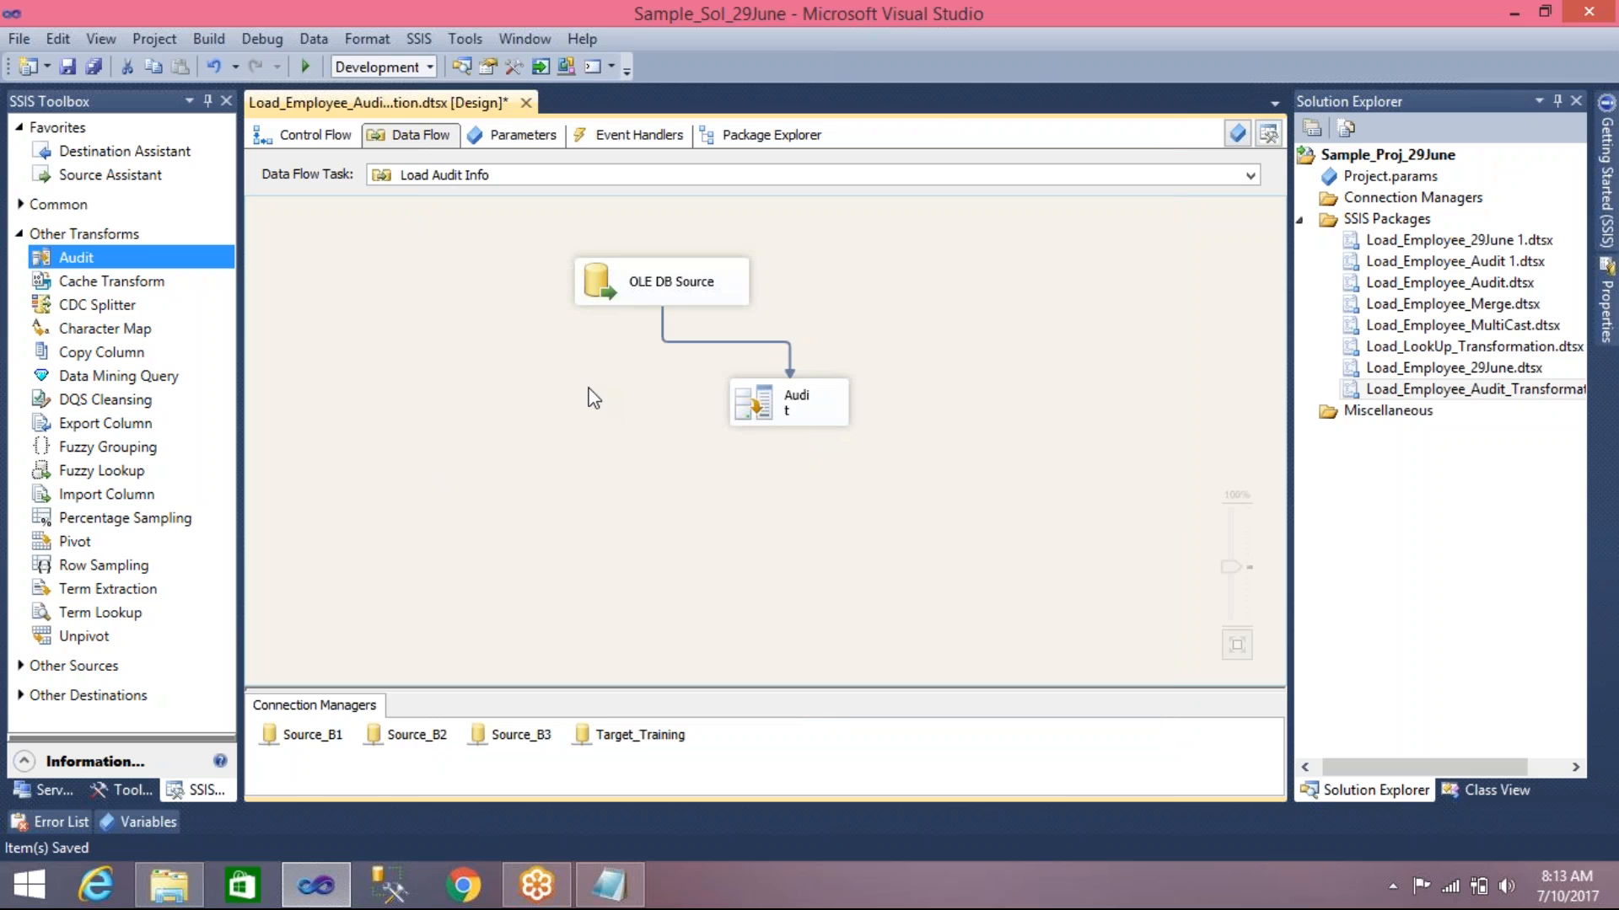
Add an OLE DB Destination below the Audit transformation and connect the Audit output to it
left_click(20, 234)
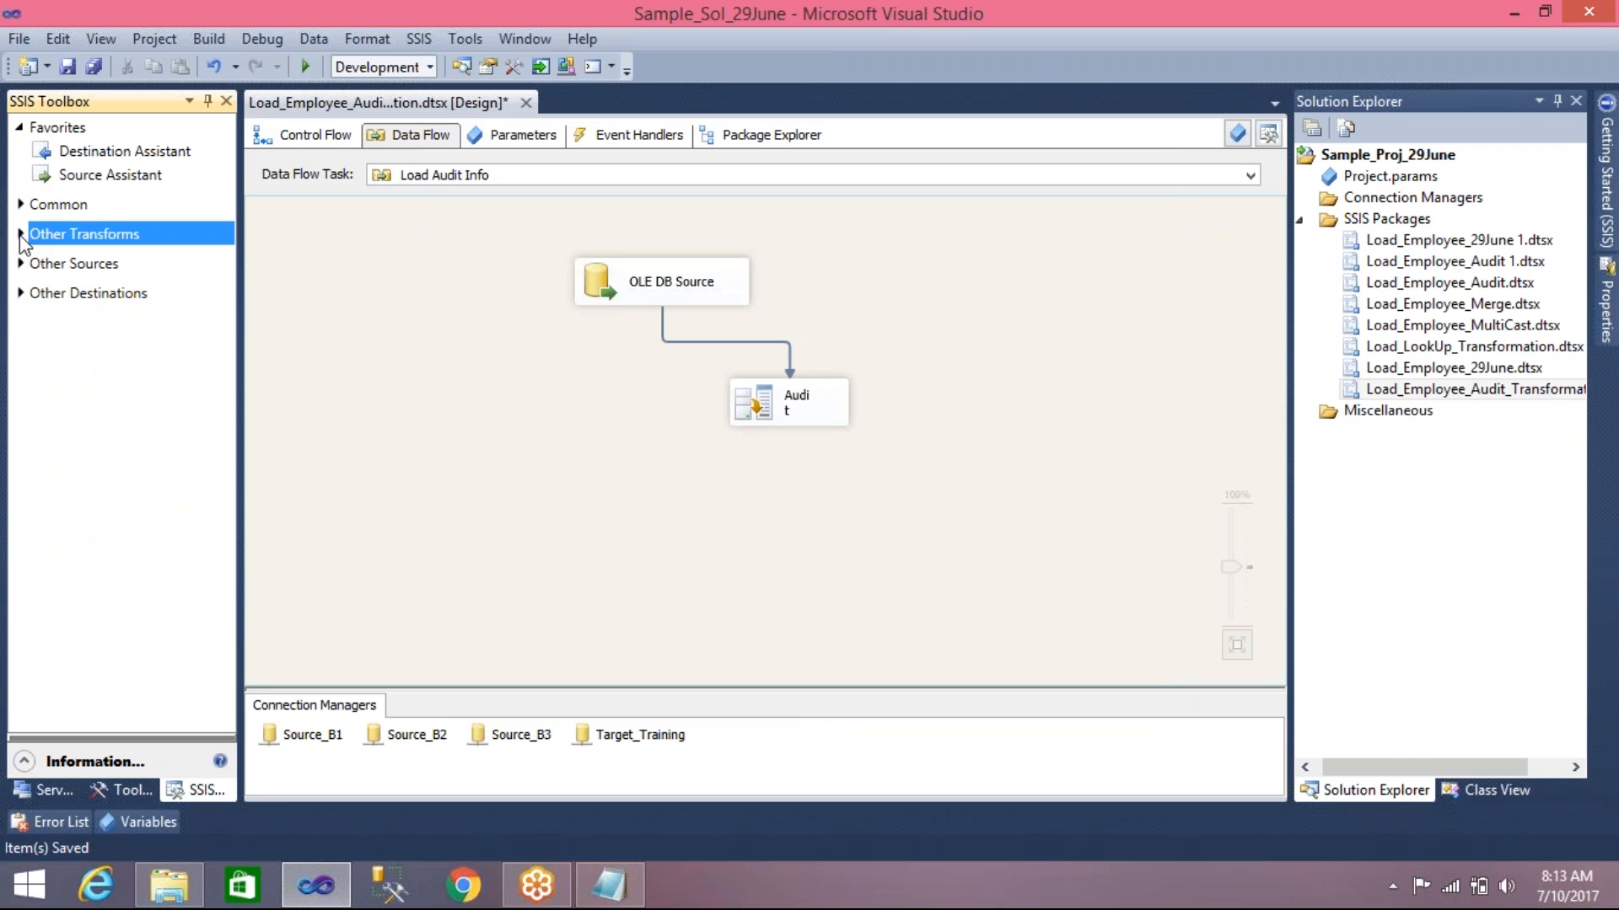
left_click(21, 293)
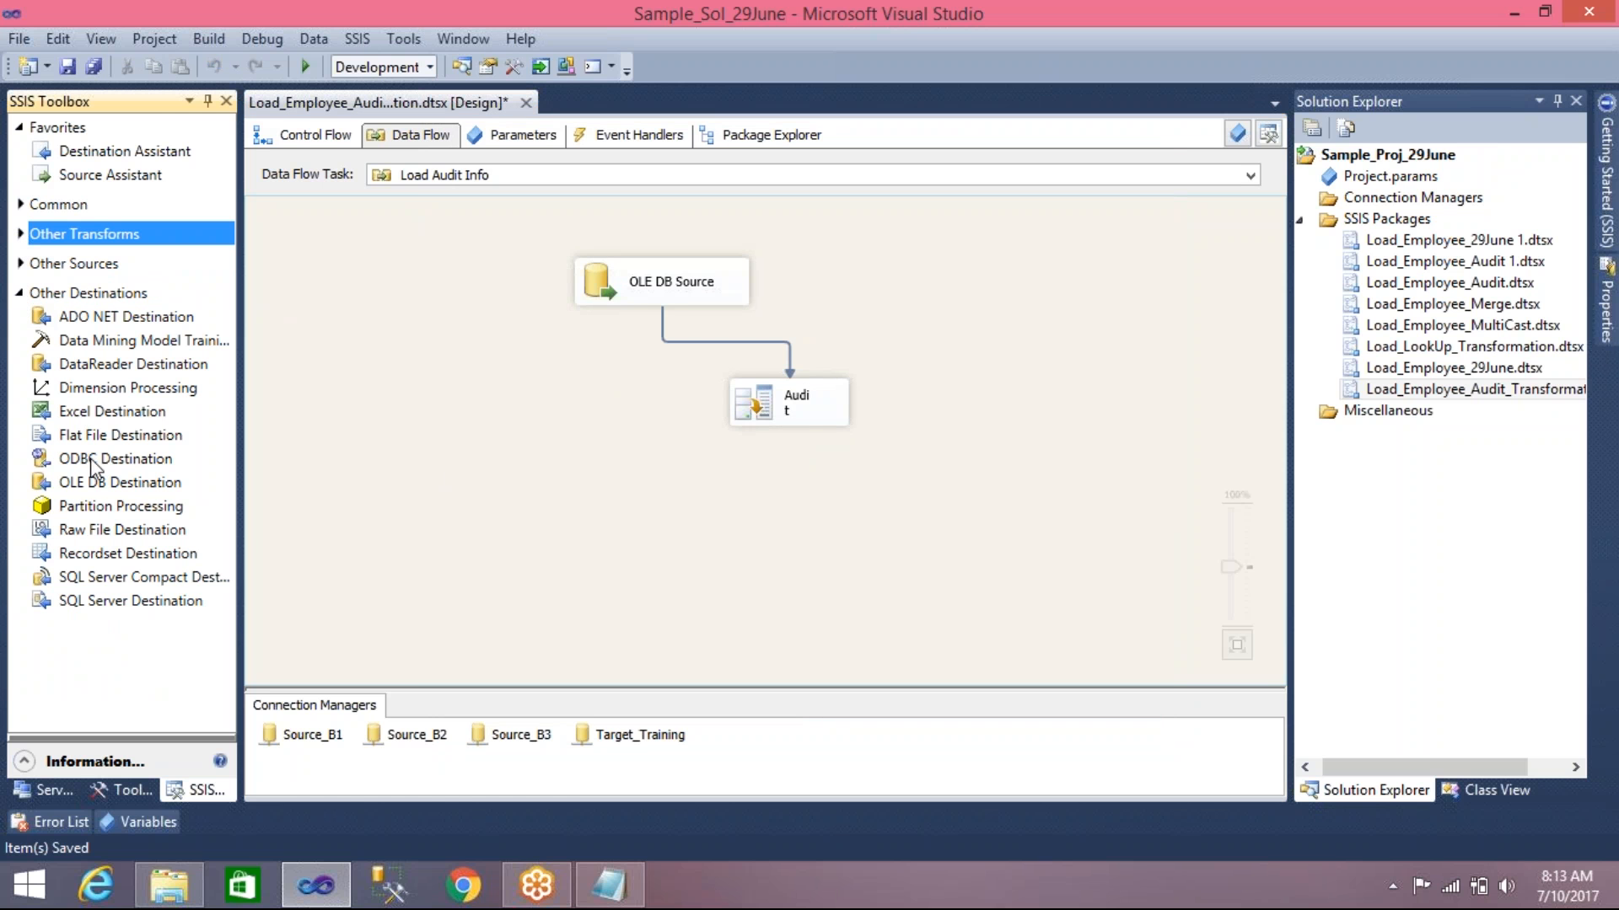
left_click_drag(118, 488, 584, 518)
left_click(785, 403)
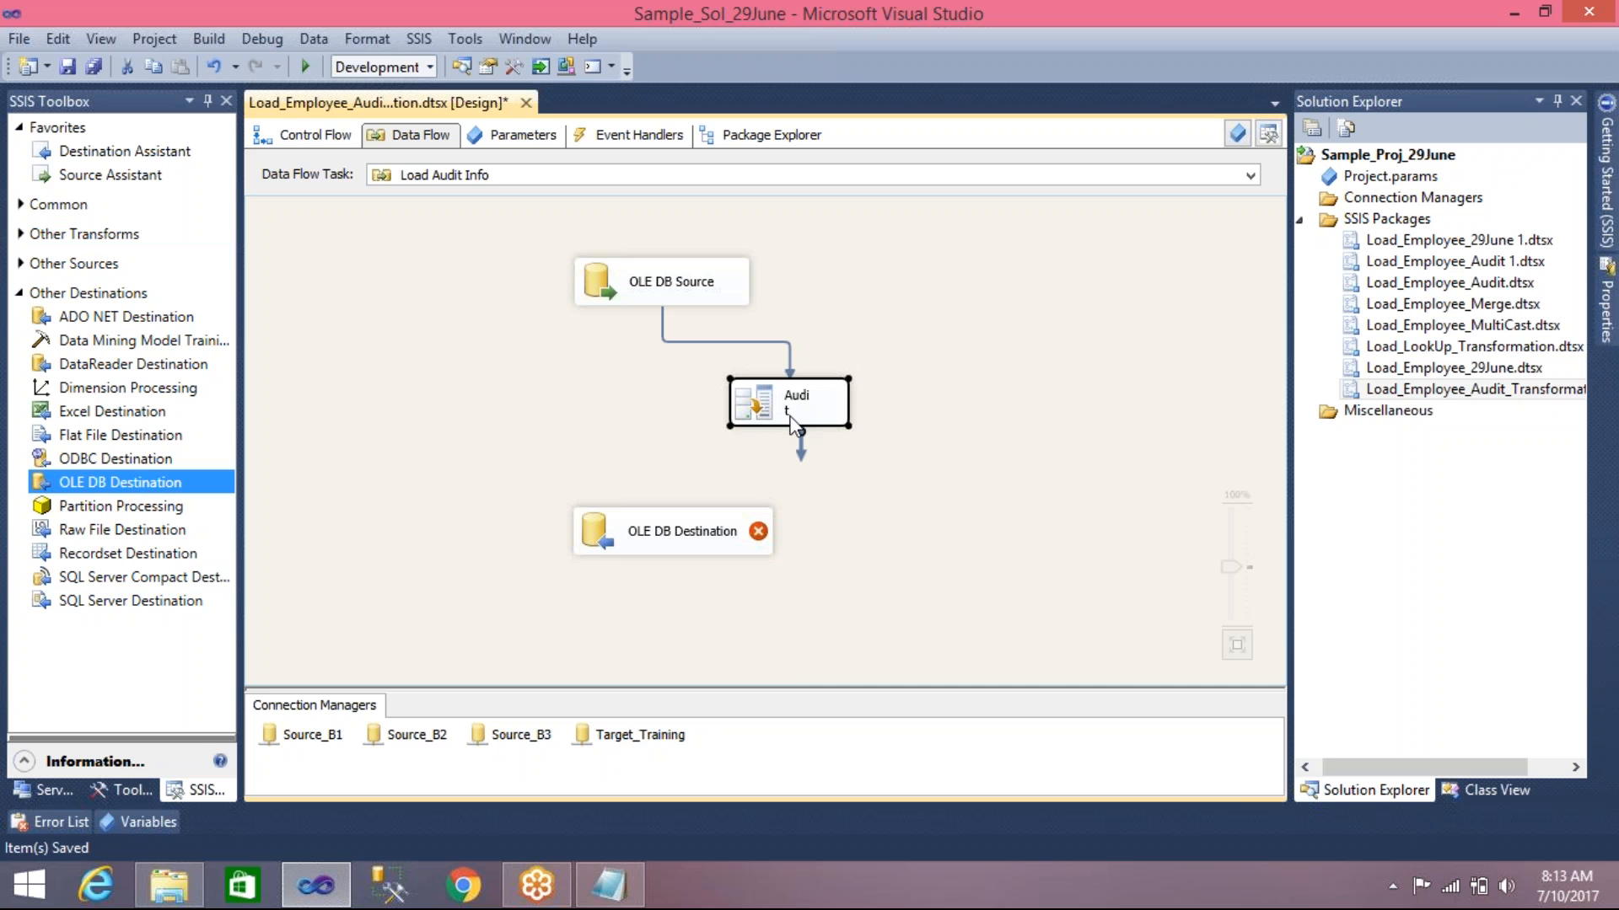
left_click_drag(797, 454, 590, 531)
Open the OLE DB Destination for editing, set its connection manager to Target_Training and turn off Table lock
double_click(589, 531)
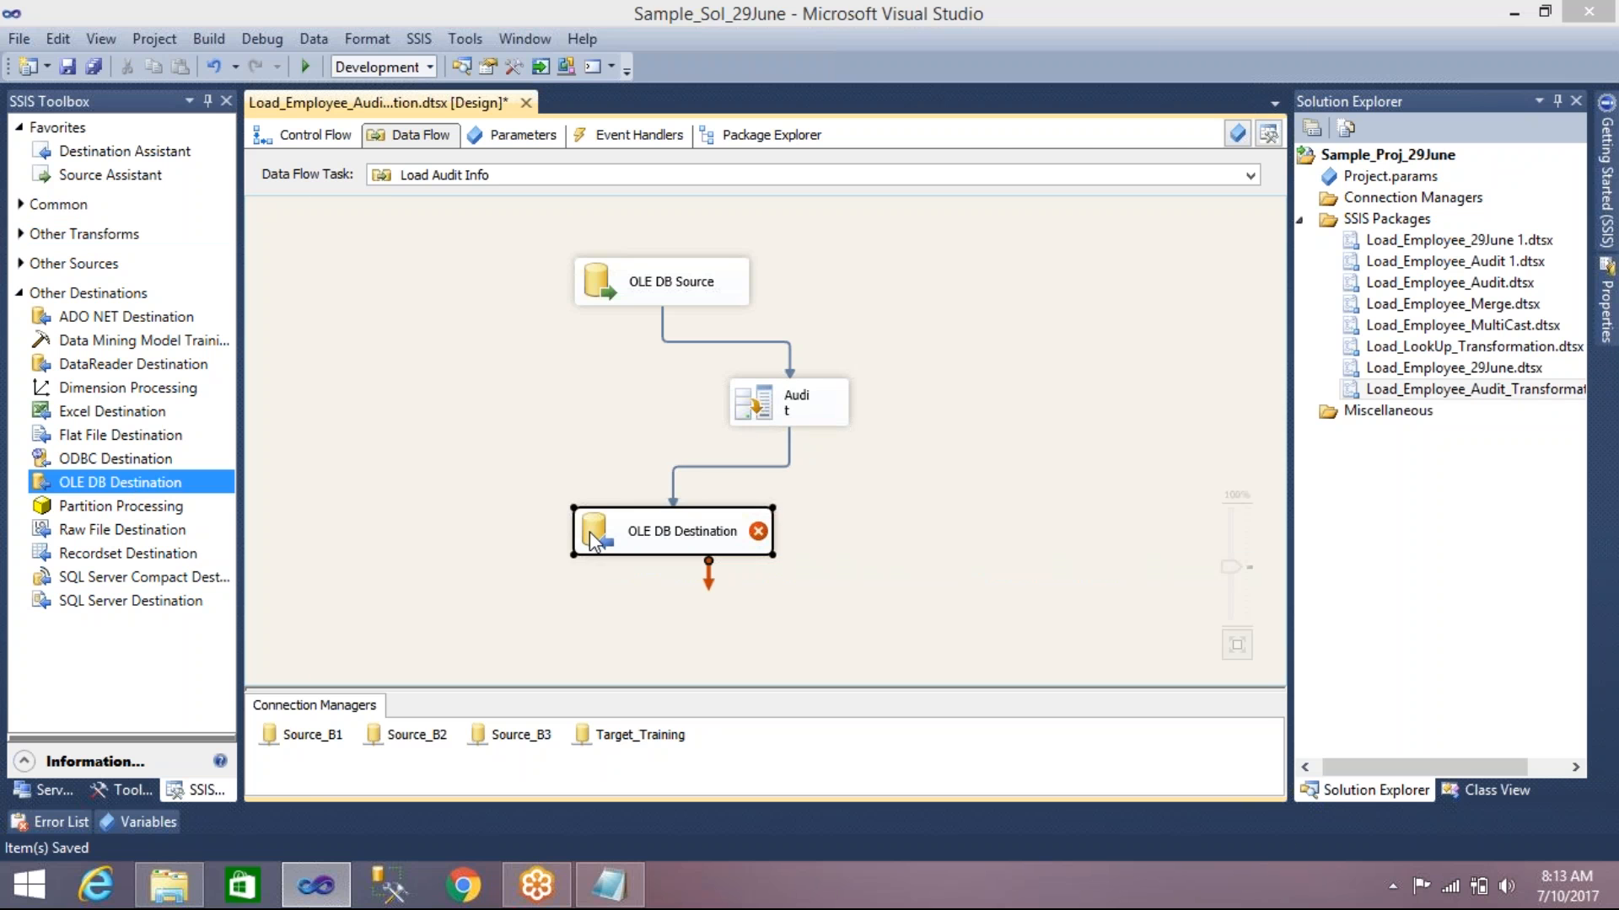
left_click(1089, 291)
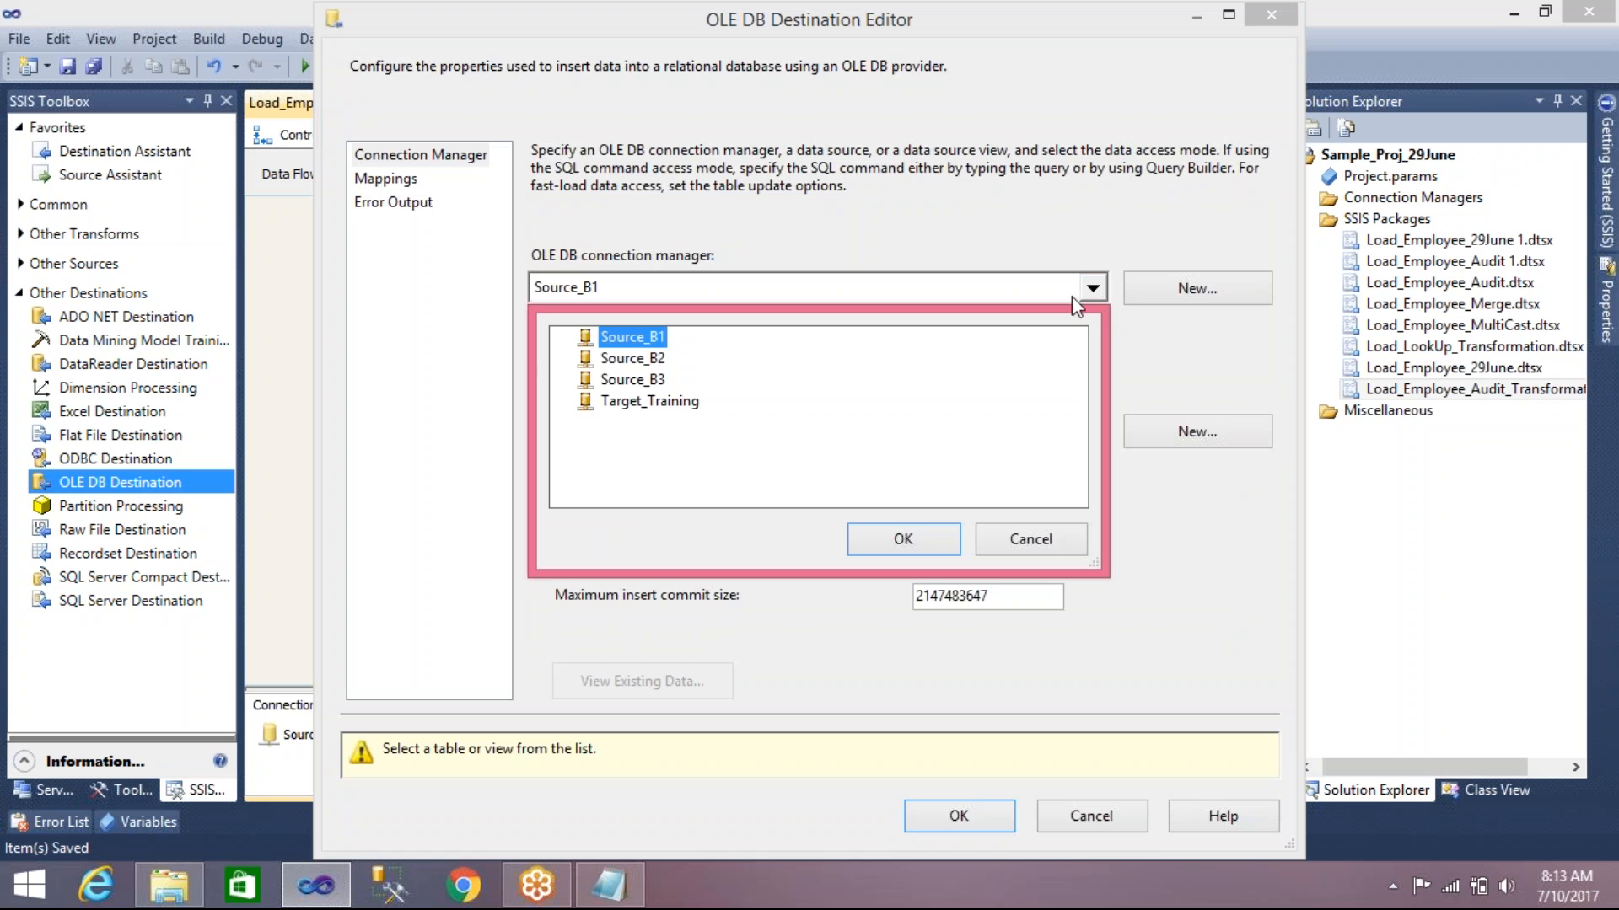
left_click(643, 403)
left_click(923, 538)
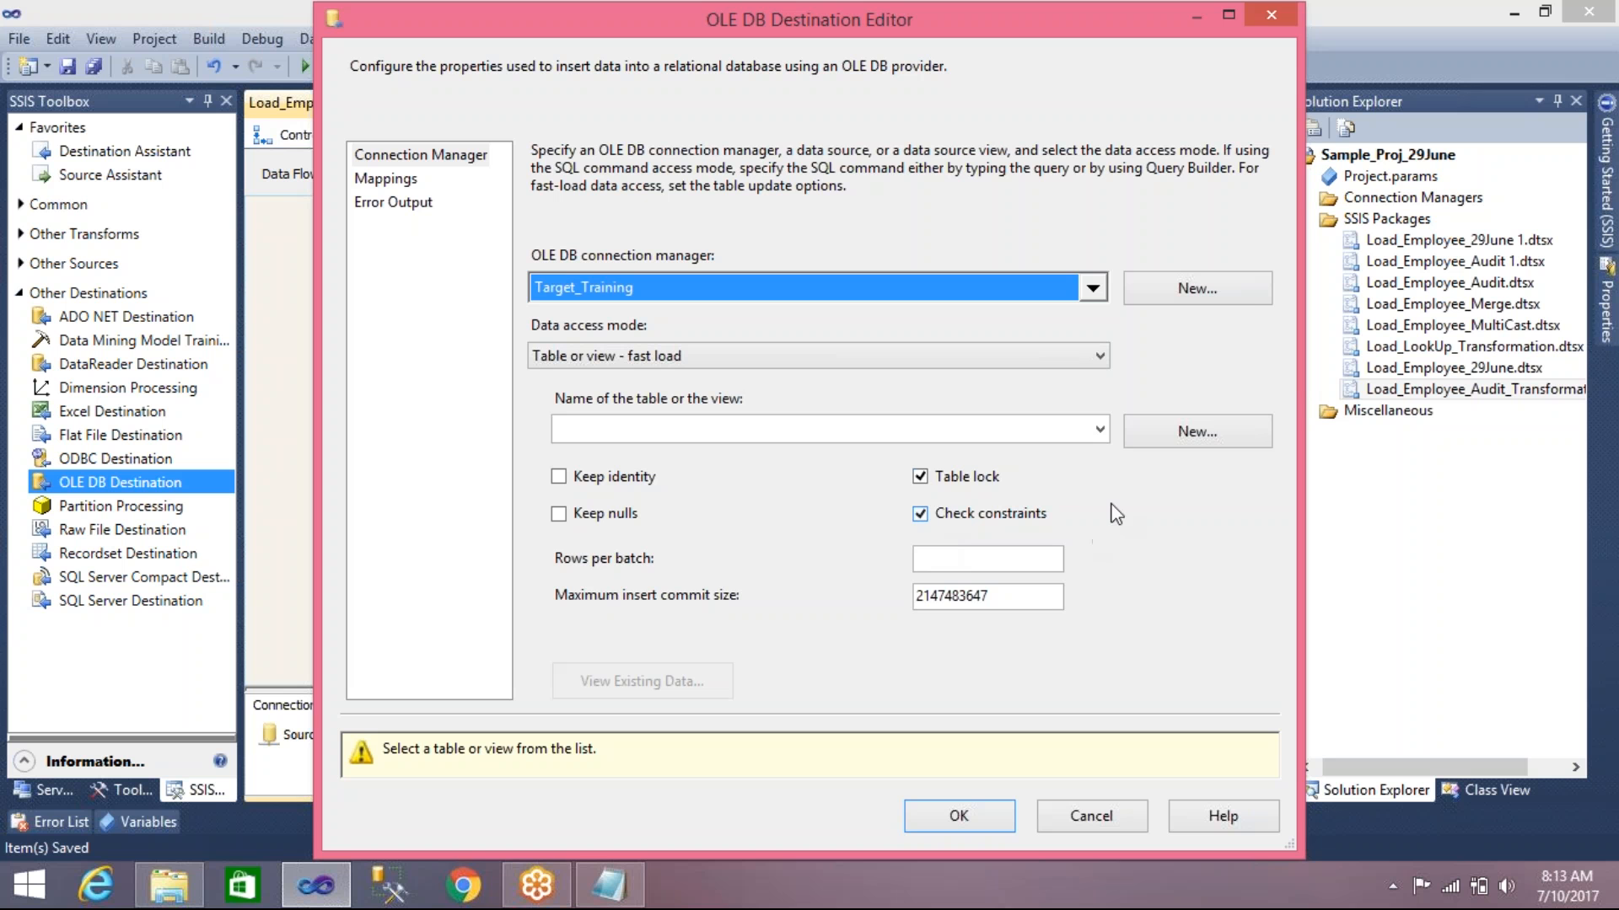
left_click(920, 477)
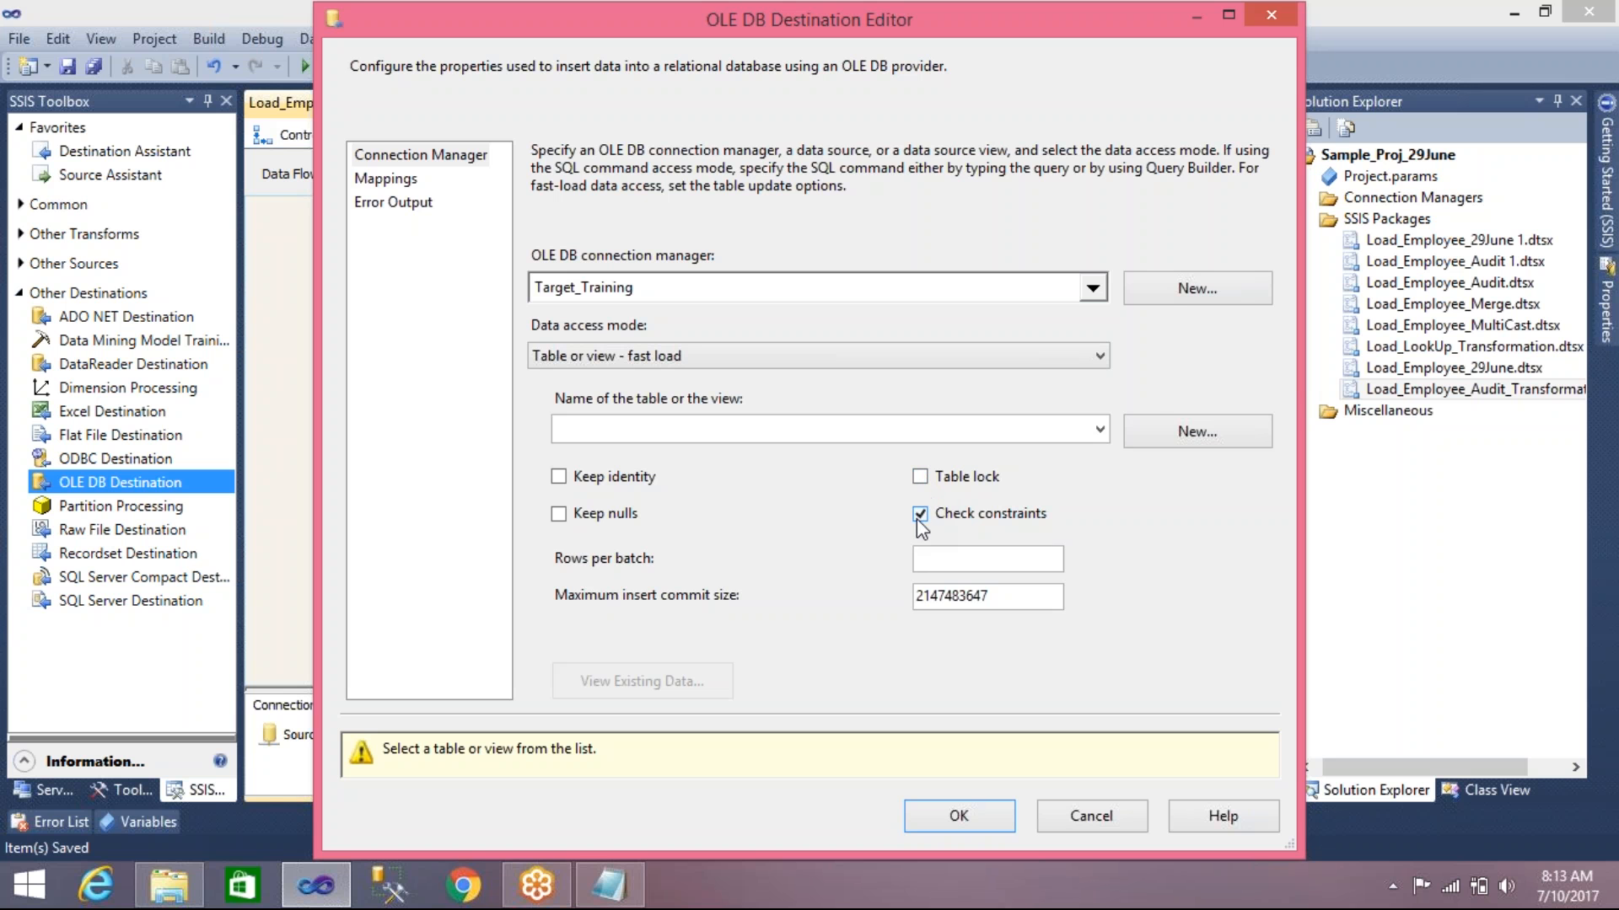
Start a new destination table and change the table name in its CREATE TABLE statement to Employee_Auditig_10july
left_click(1160, 416)
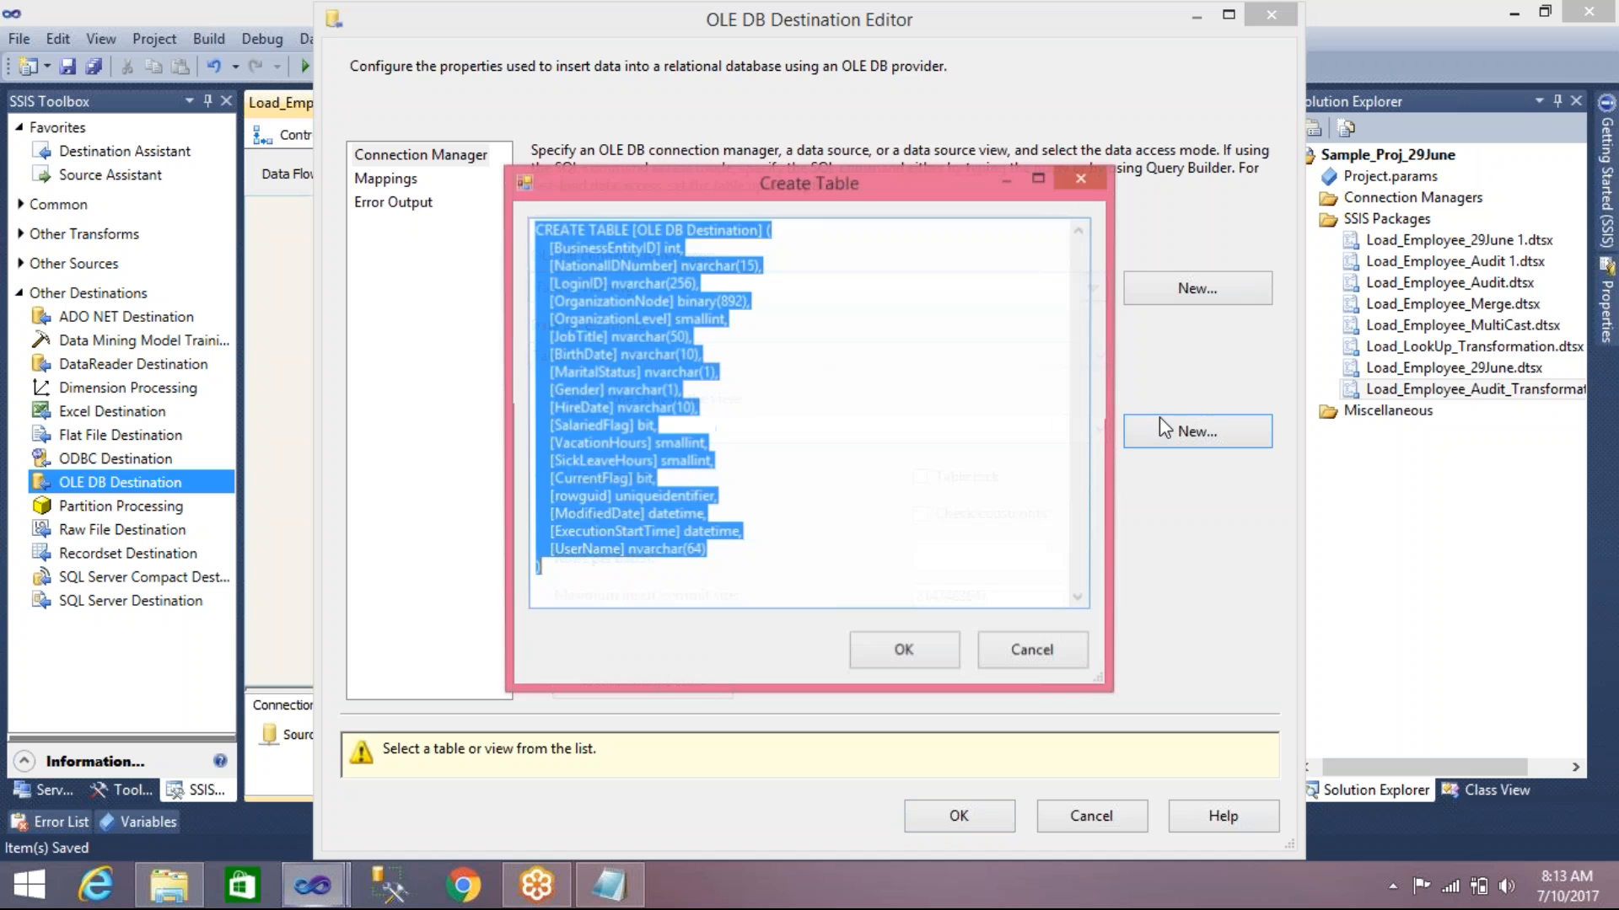
left_click(767, 236)
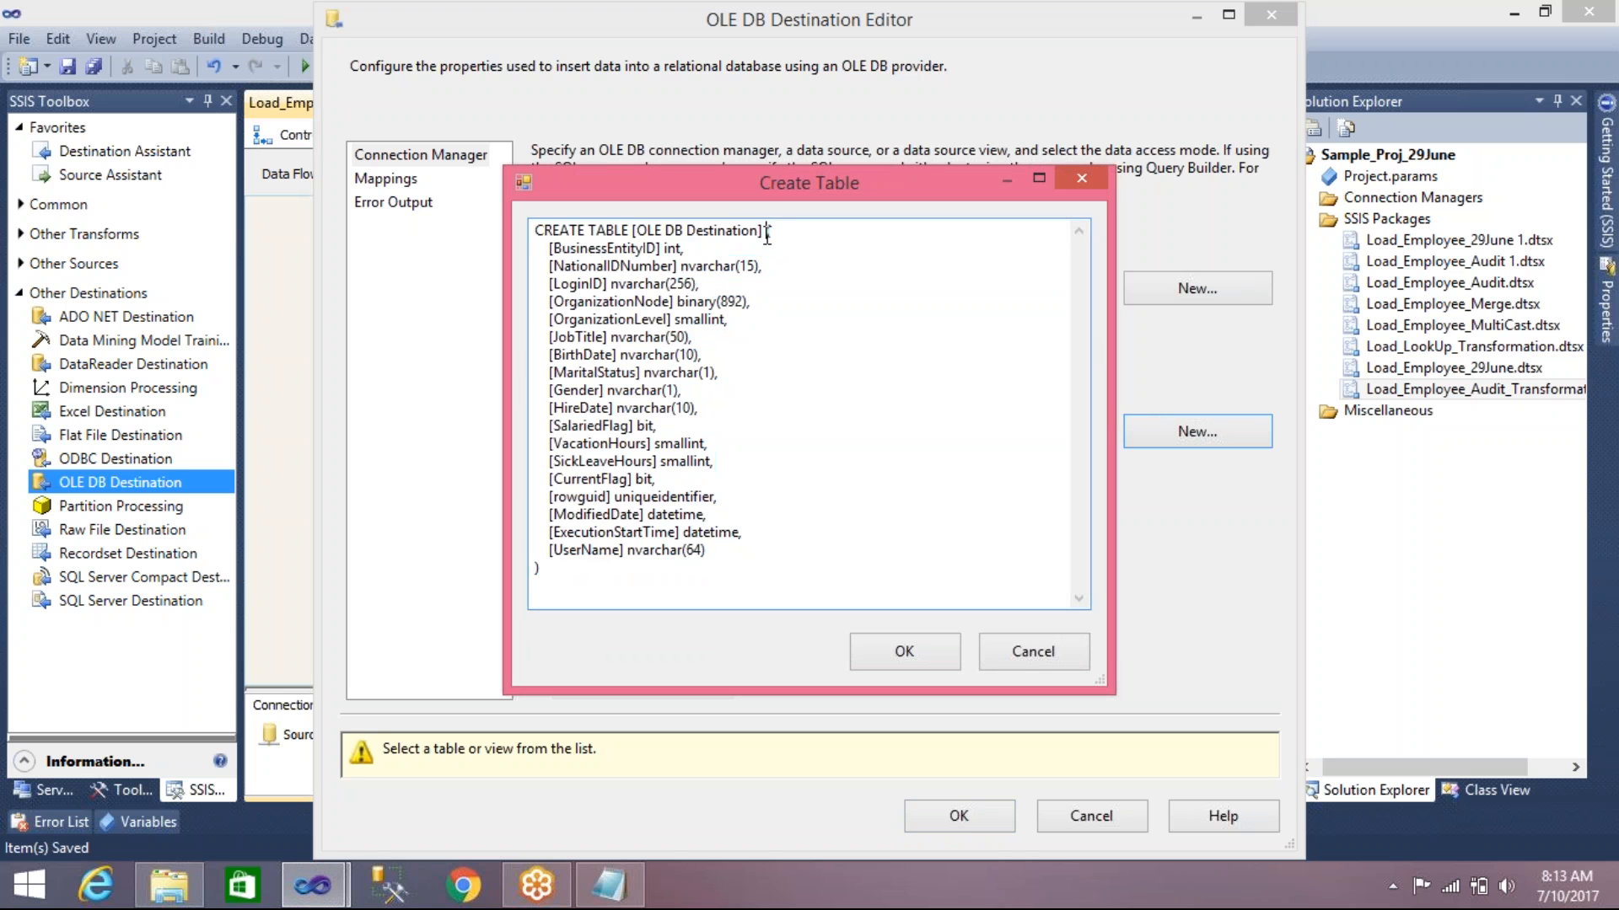
key("Return")
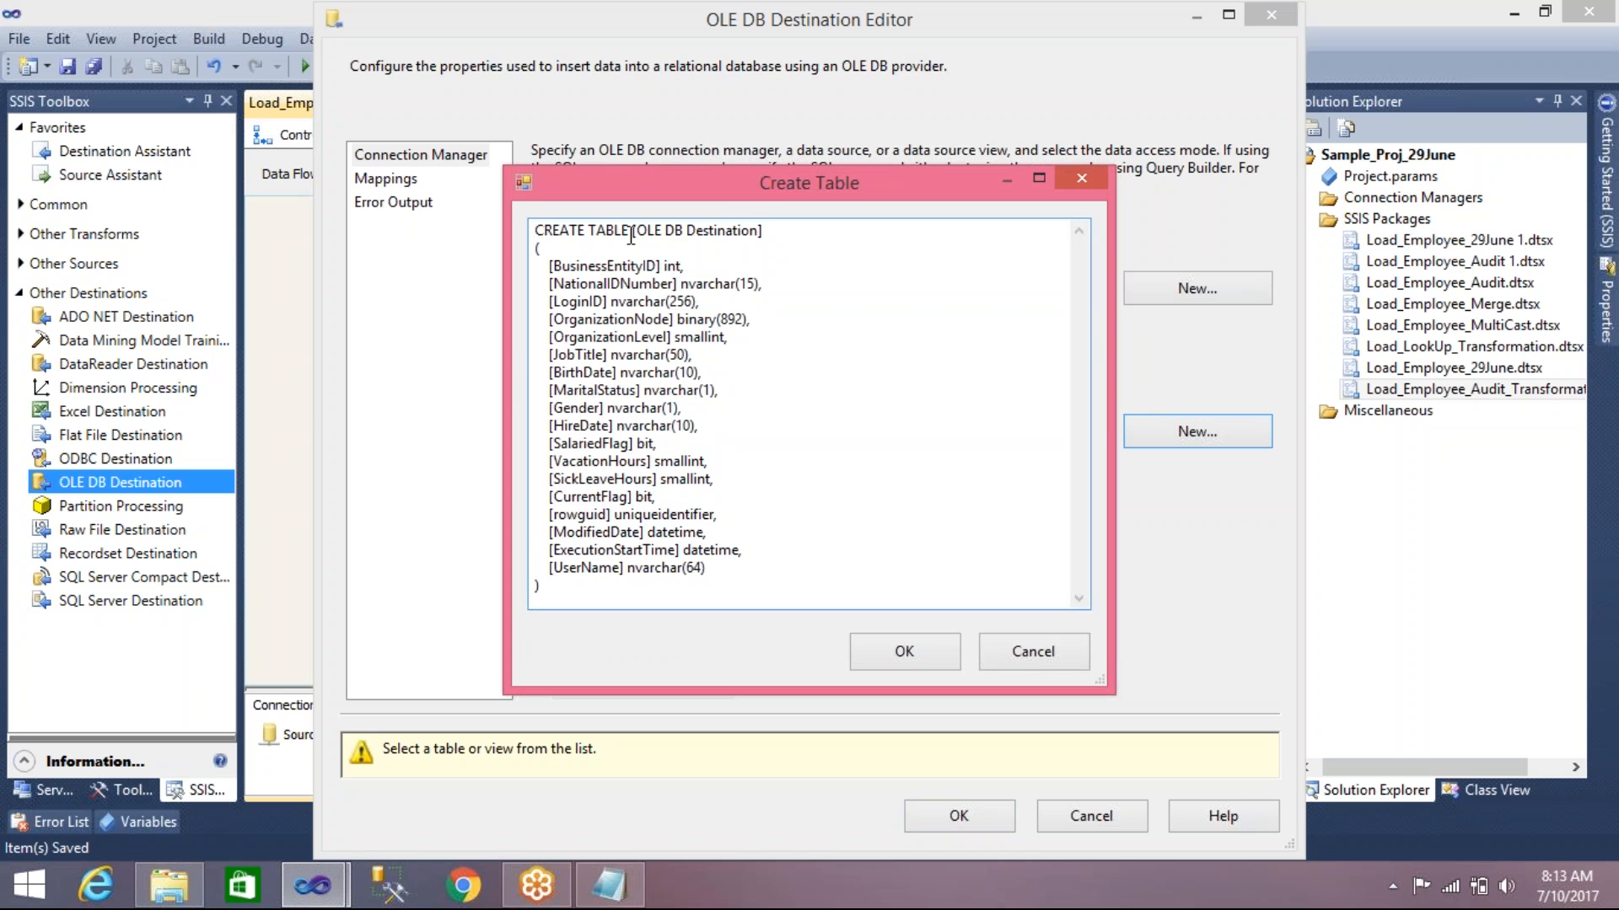
left_click_drag(636, 231, 759, 233)
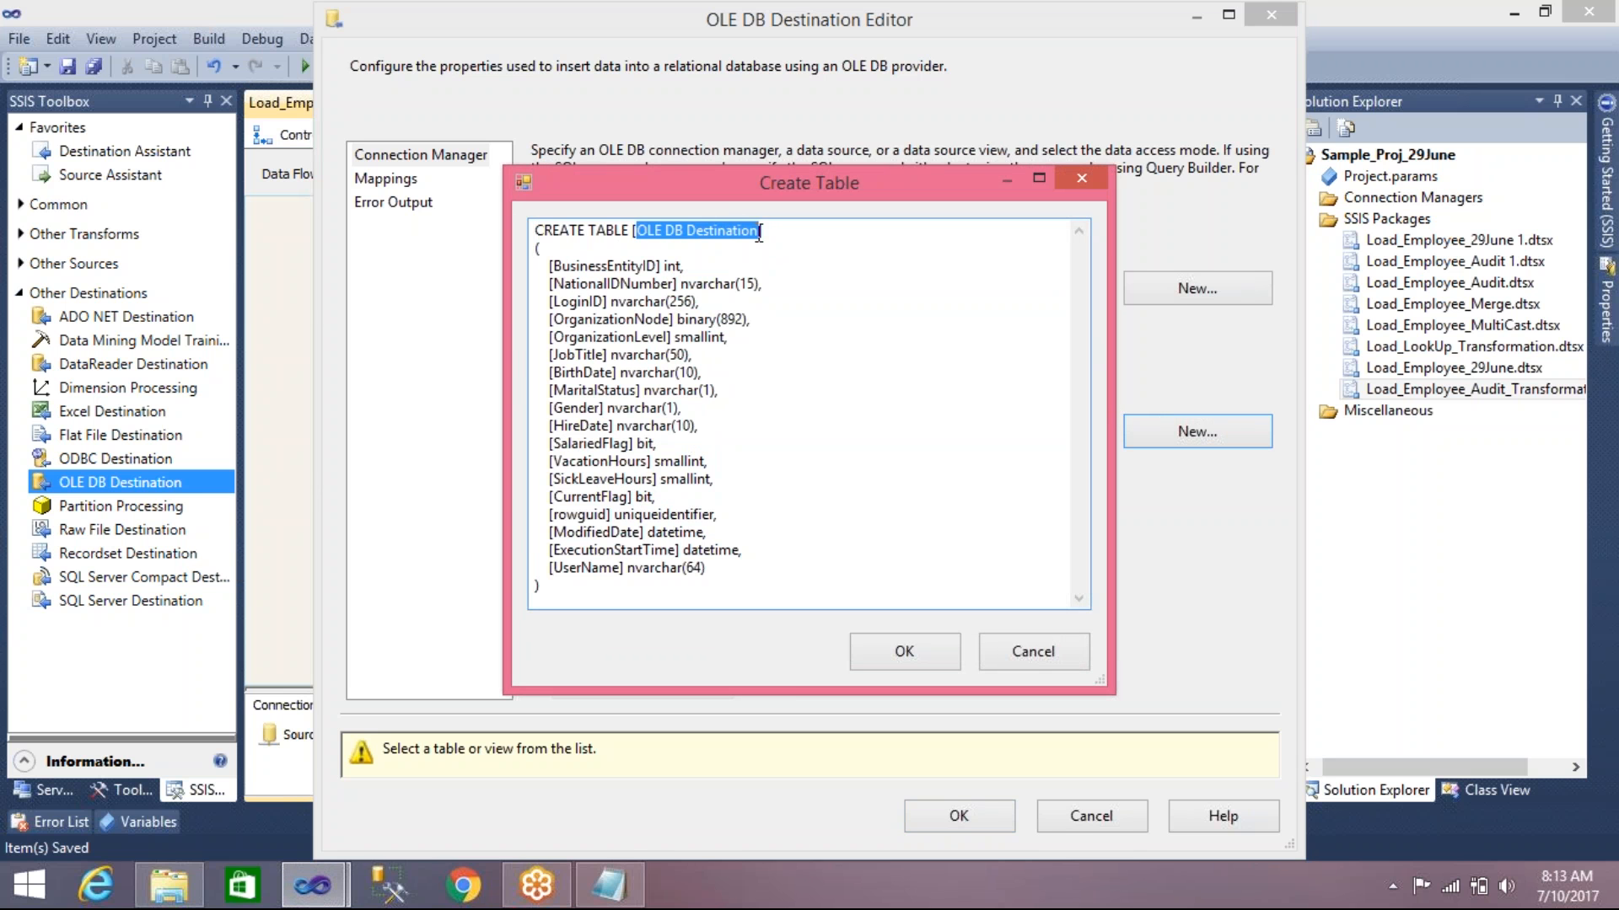
key("BackSpace")
type("Employ")
type("ee_Aud")
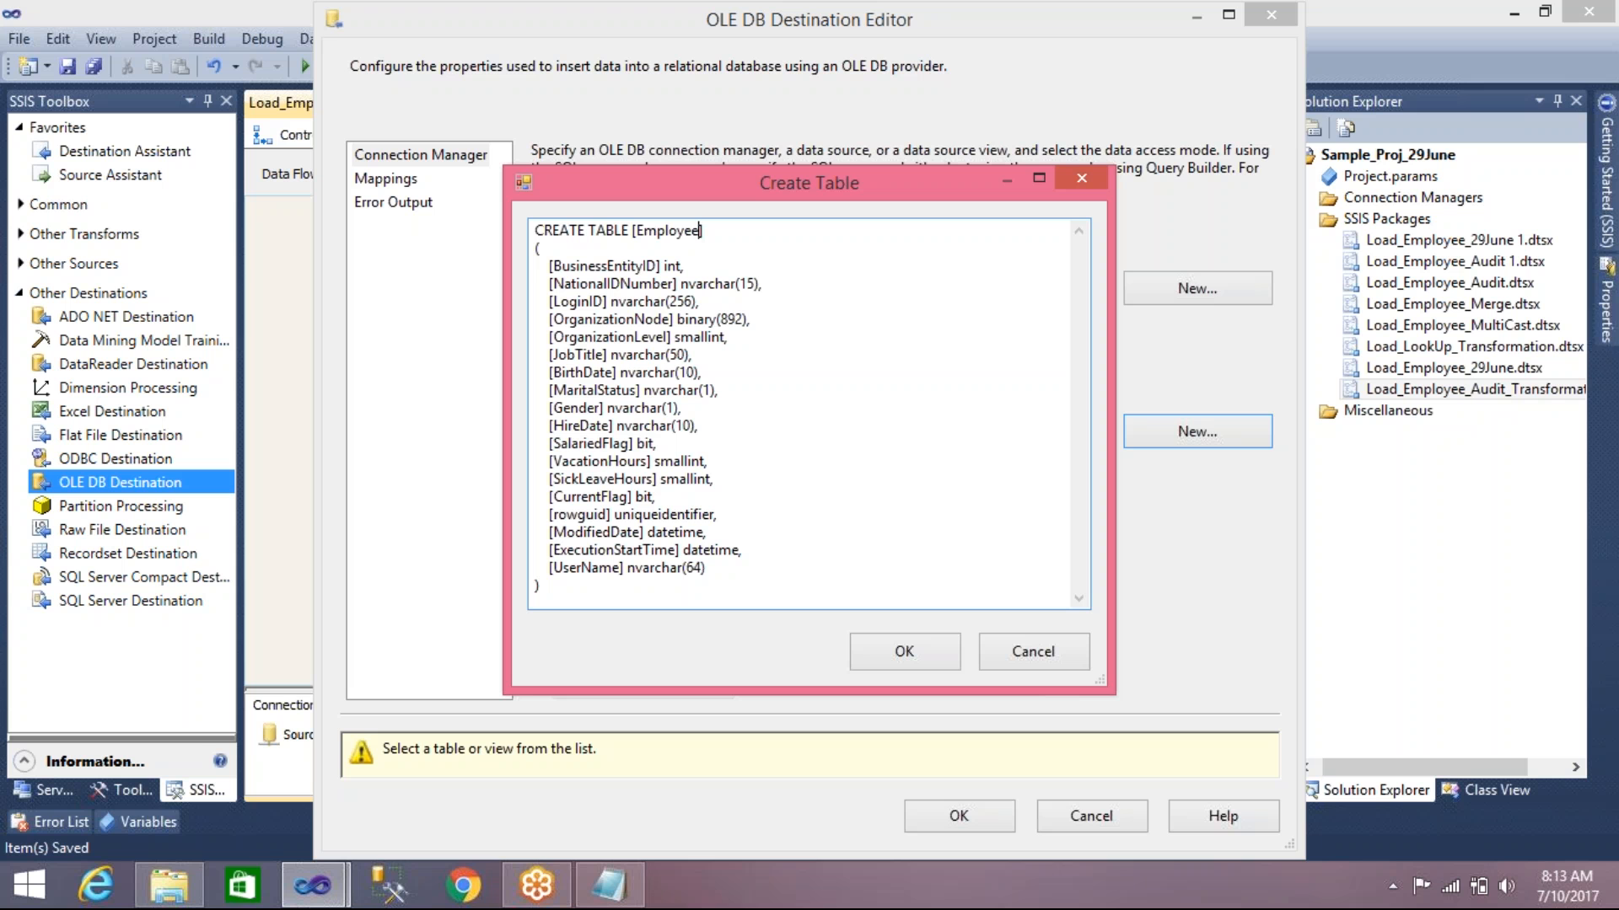
type("itig_10july")
Check the ExecutionStartTime and UserName columns in the CREATE TABLE statement and create the table
left_click_drag(716, 534, 572, 287)
left_click_drag(572, 285, 564, 283)
left_click(563, 544)
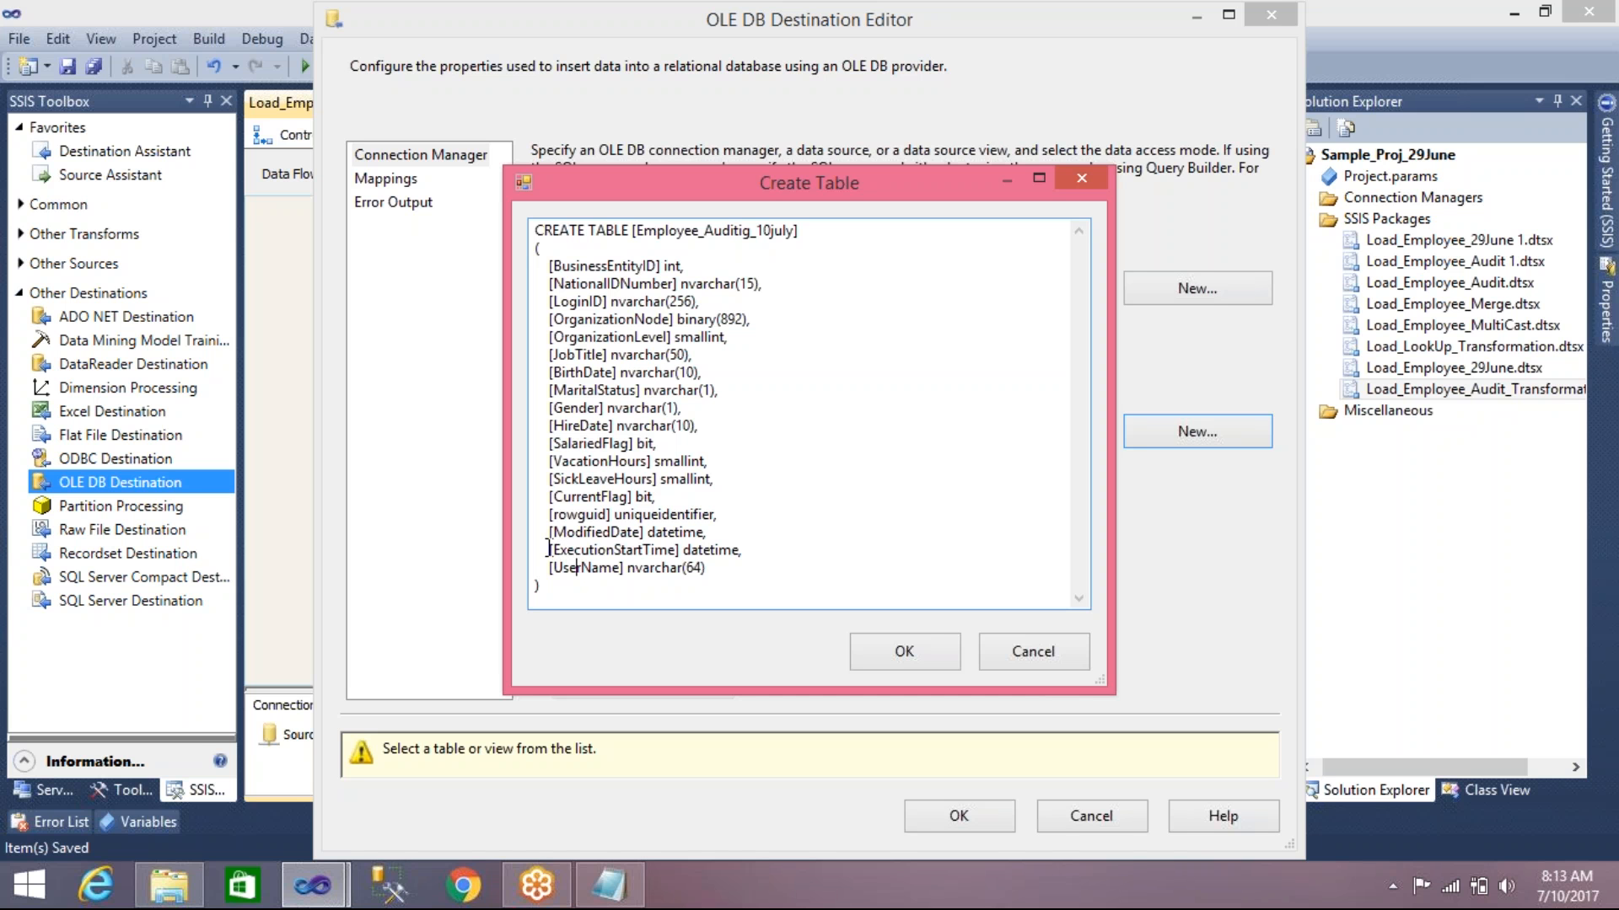
left_click_drag(548, 549, 735, 560)
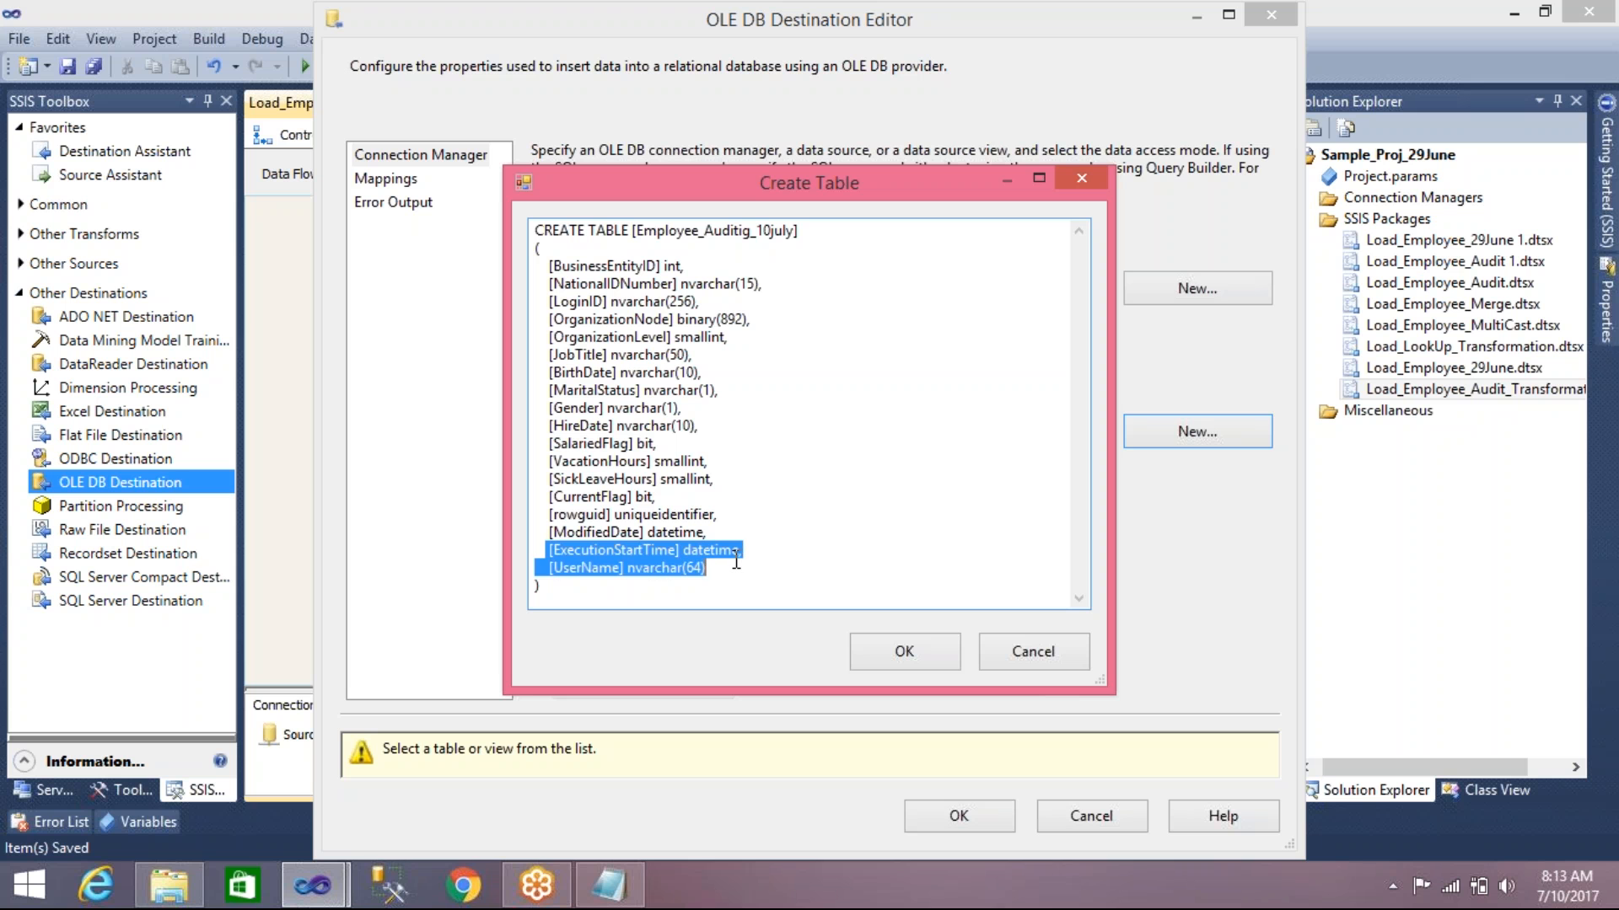
left_click(661, 551)
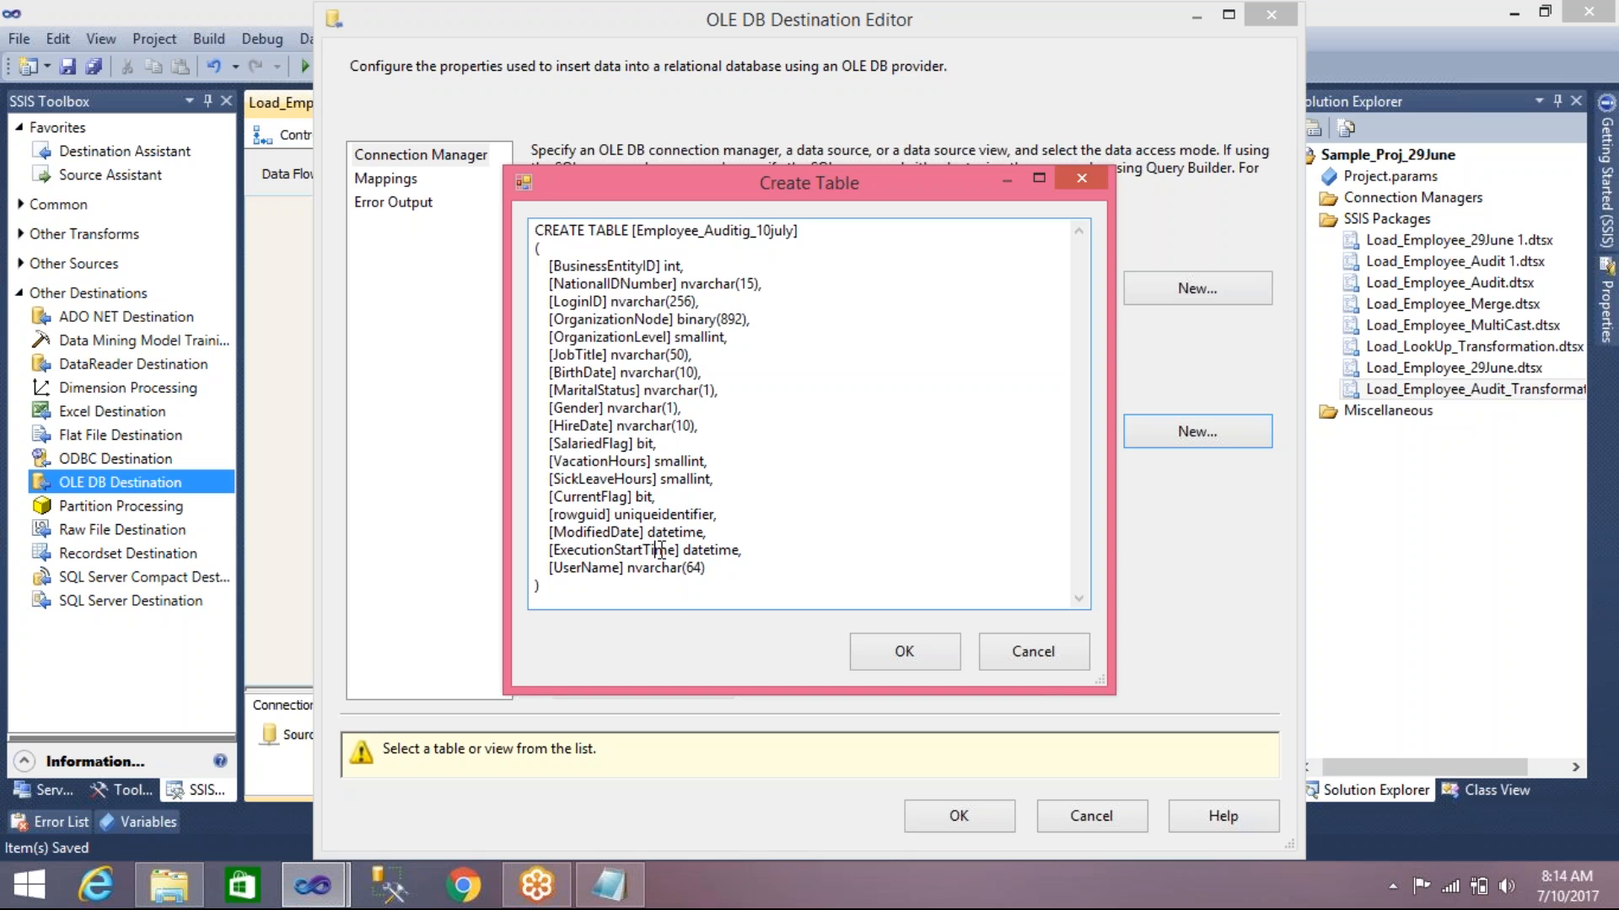
left_click(883, 642)
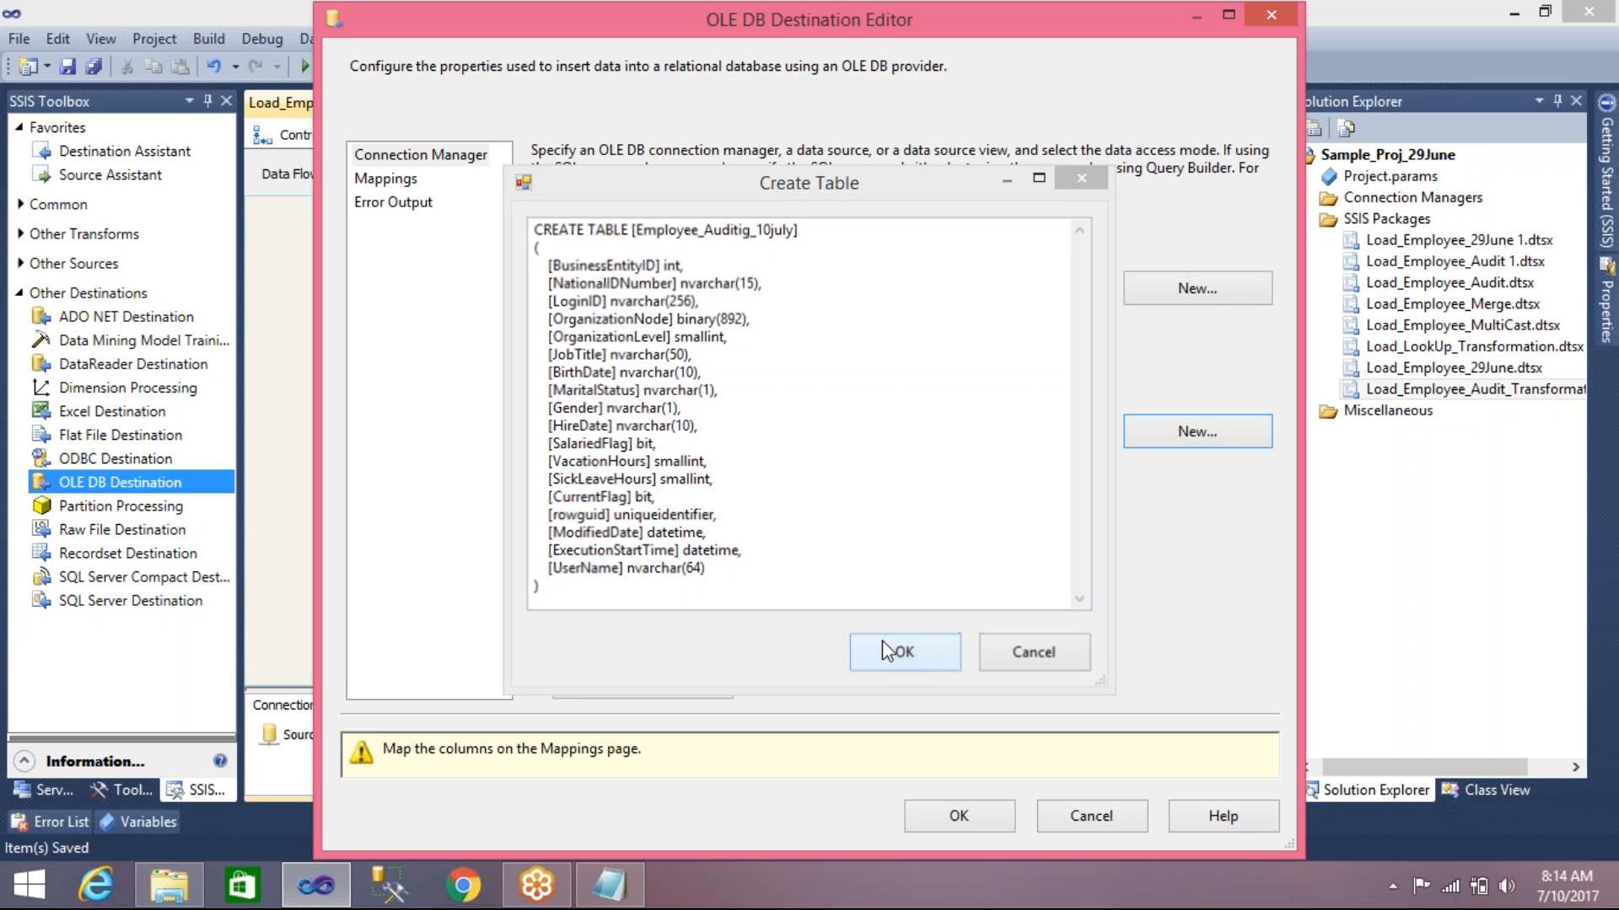
Map the input columns to the destination columns, check the mappings down to UserName, and accept the destination settings
left_click(400, 177)
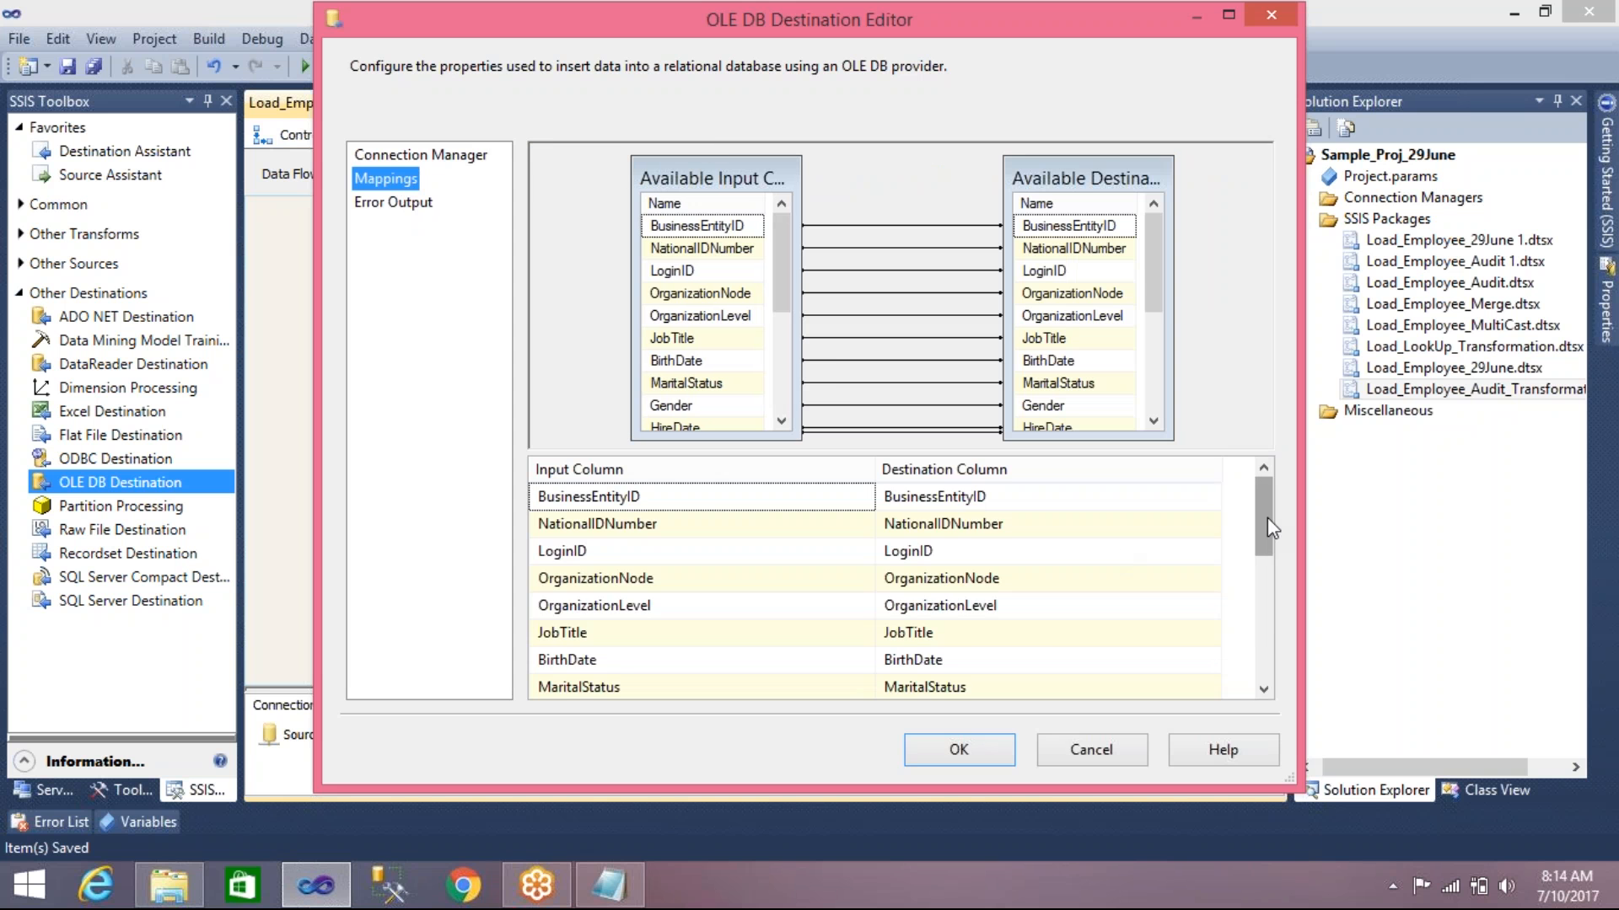
left_click_drag(1261, 531, 1258, 708)
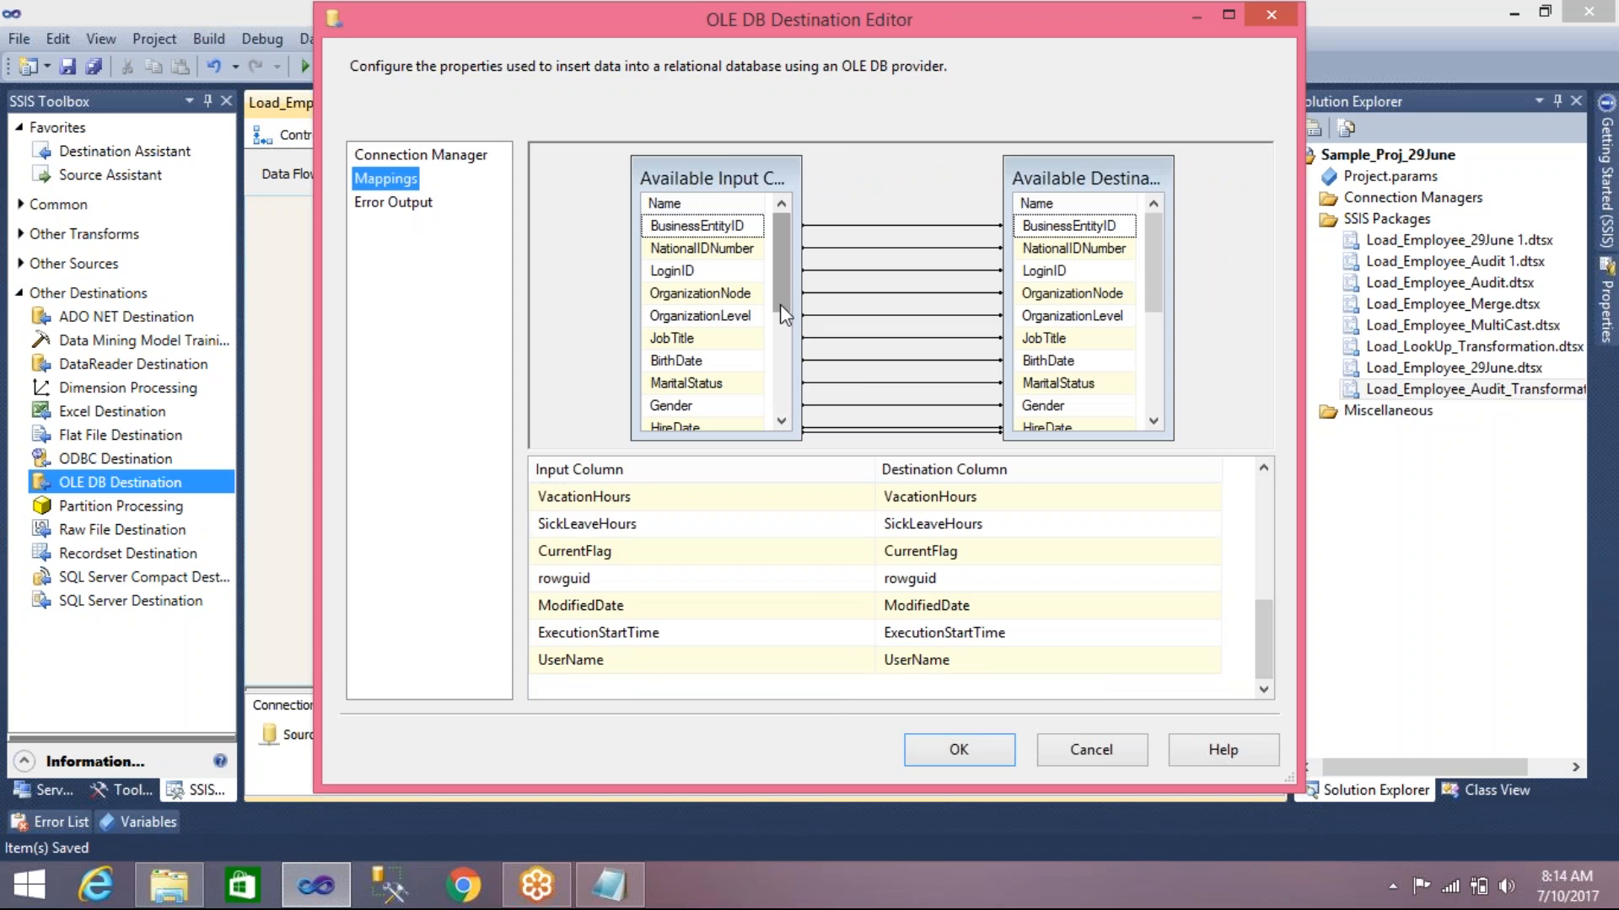
left_click_drag(781, 302, 784, 386)
left_click(783, 387)
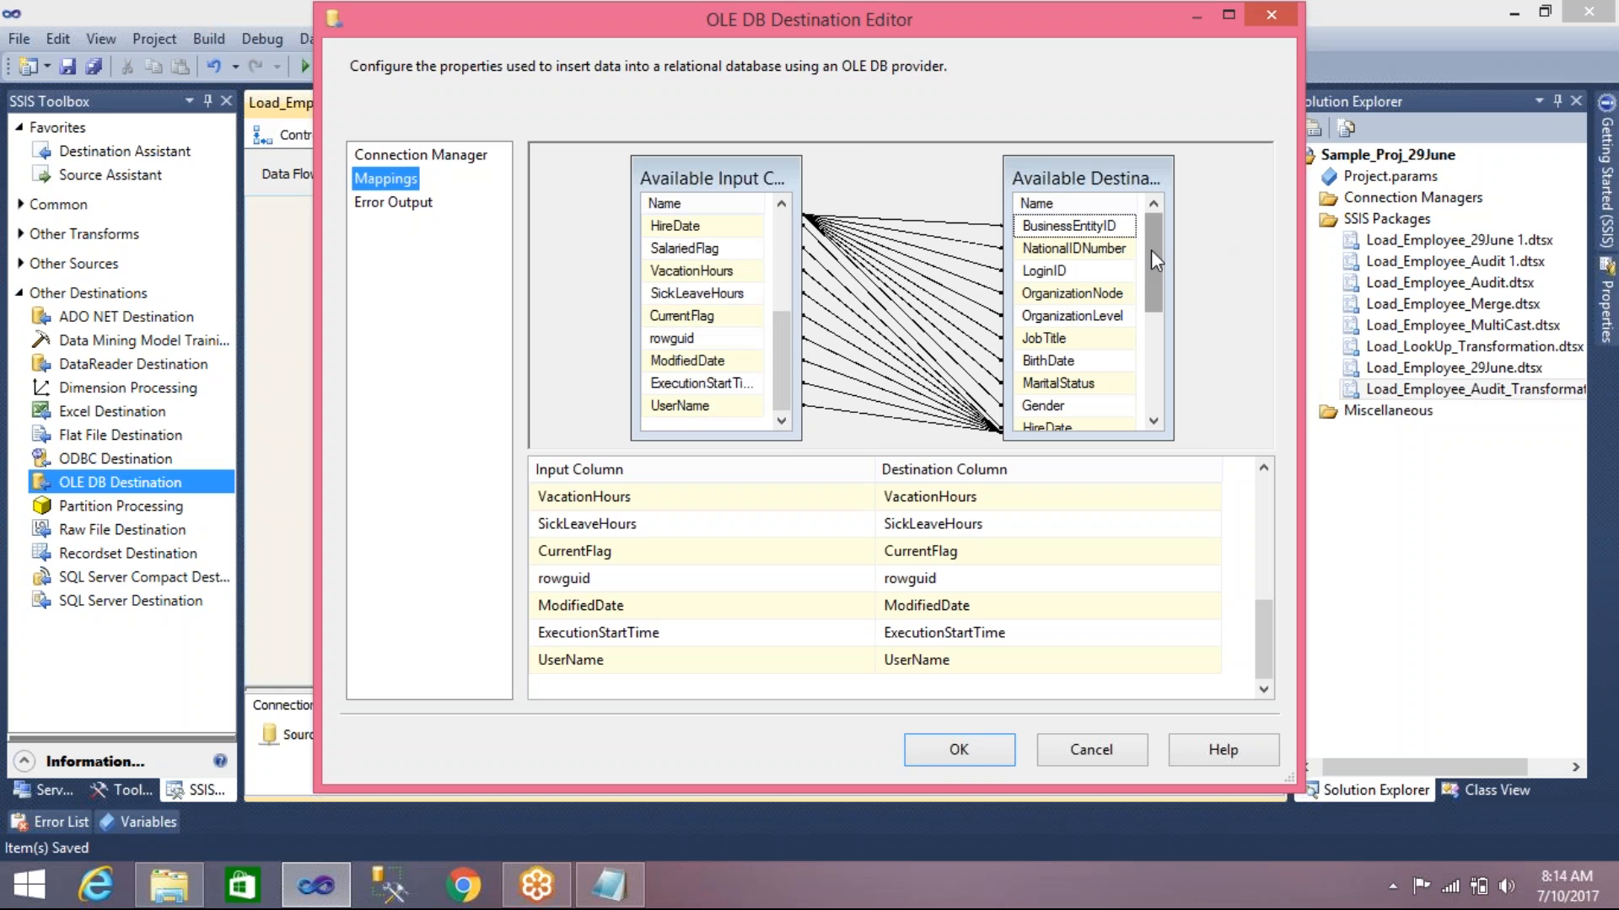
left_click_drag(1151, 266, 1149, 382)
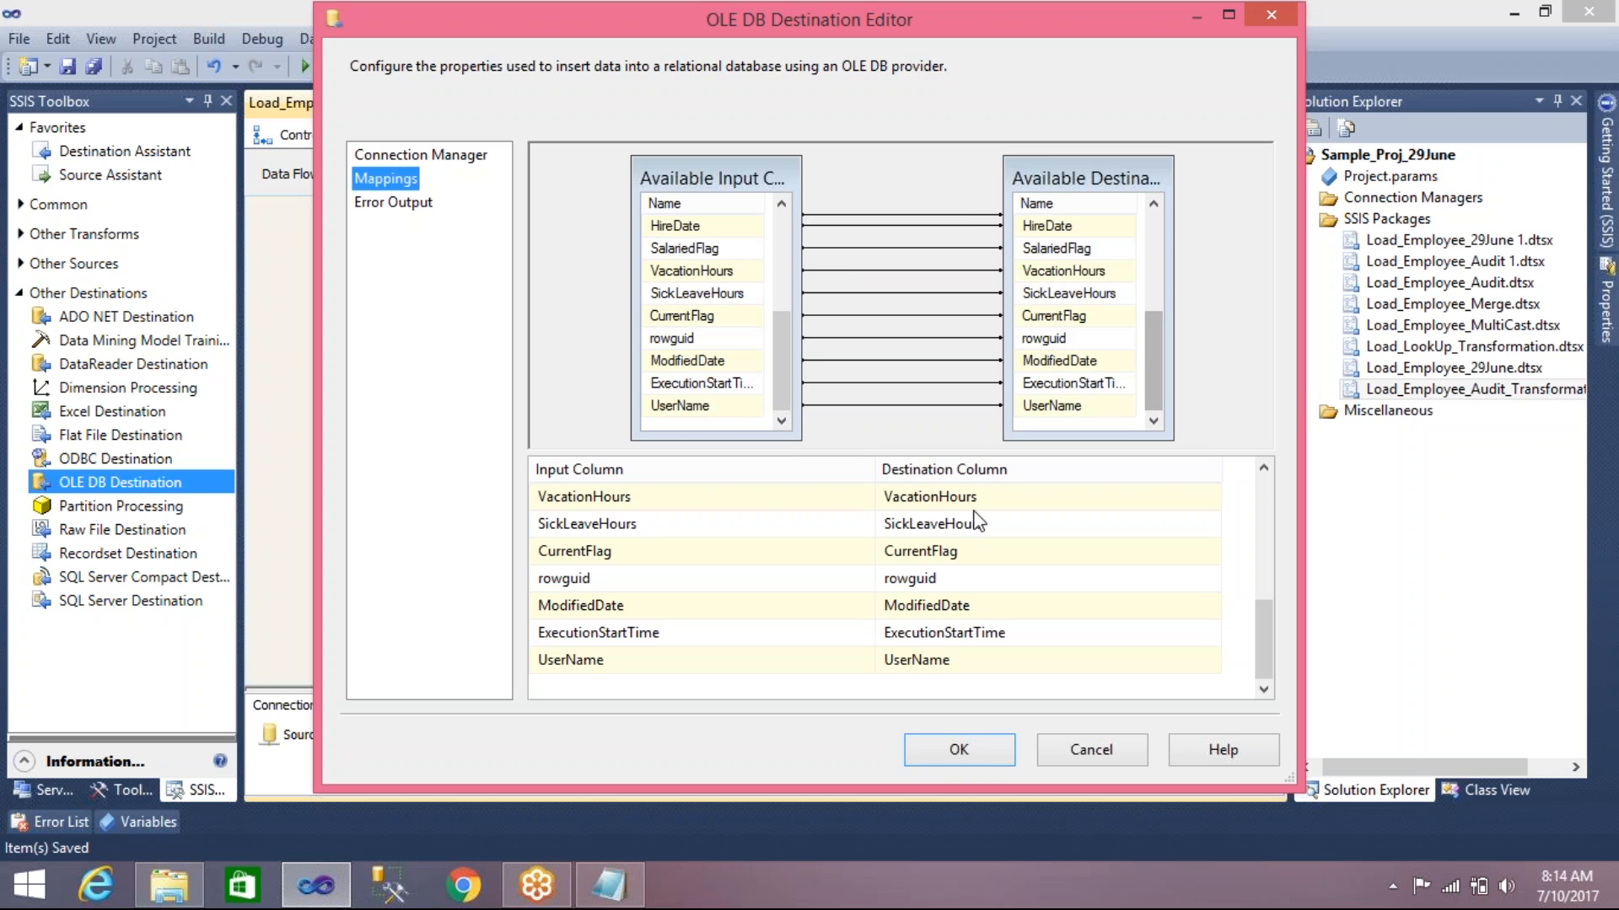
left_click(975, 743)
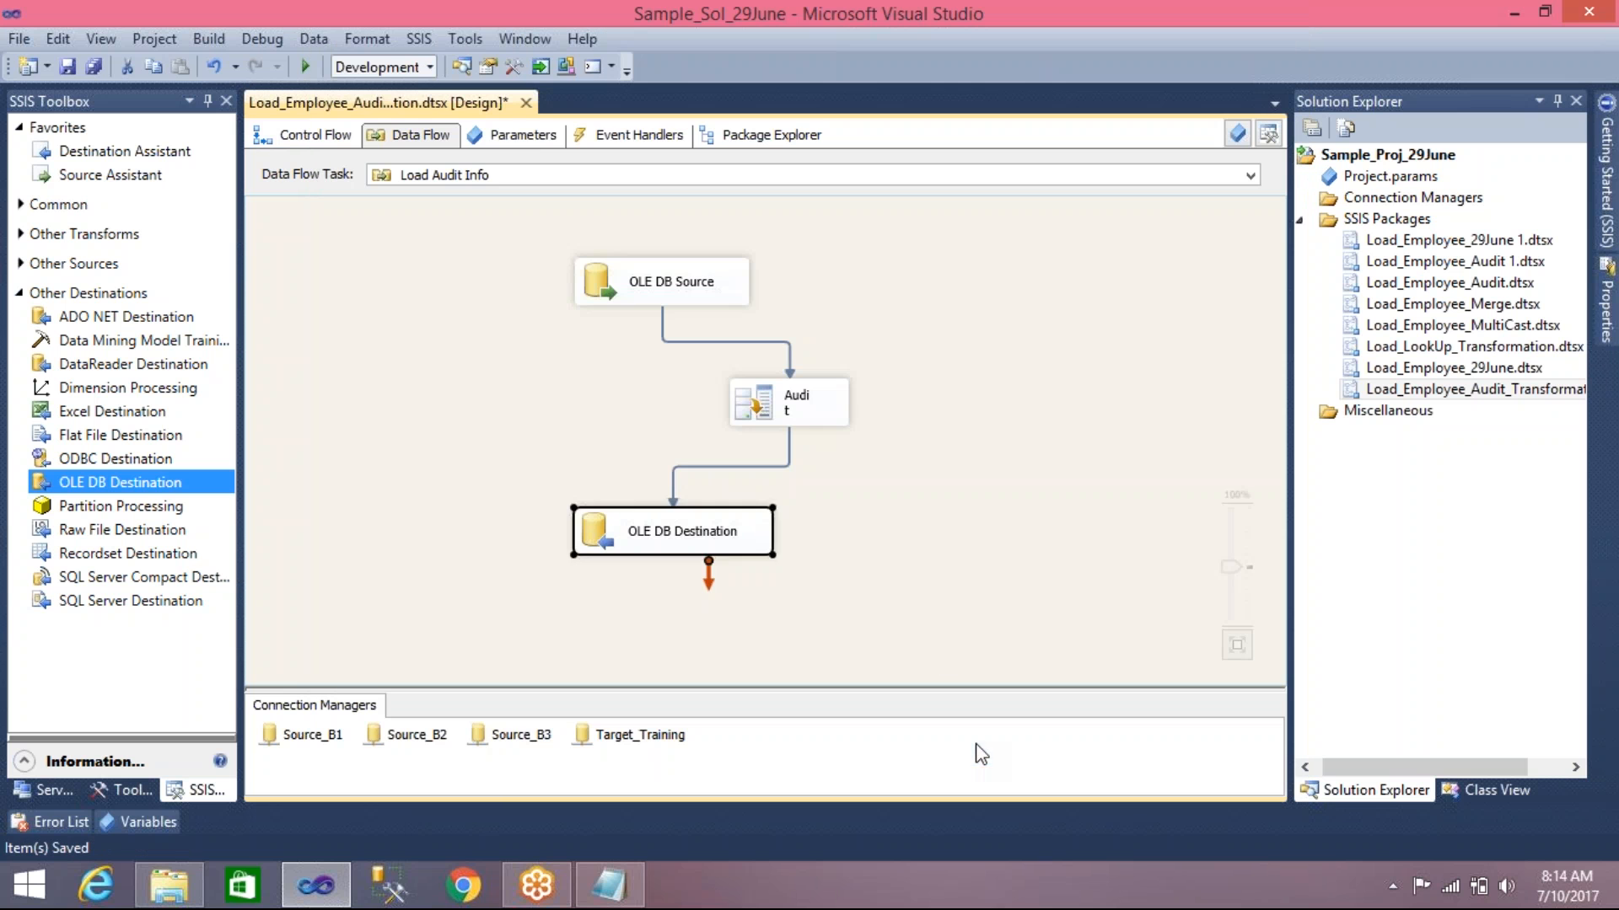
Save the package, run it, and stop debugging once the execution completes
left_click(951, 634)
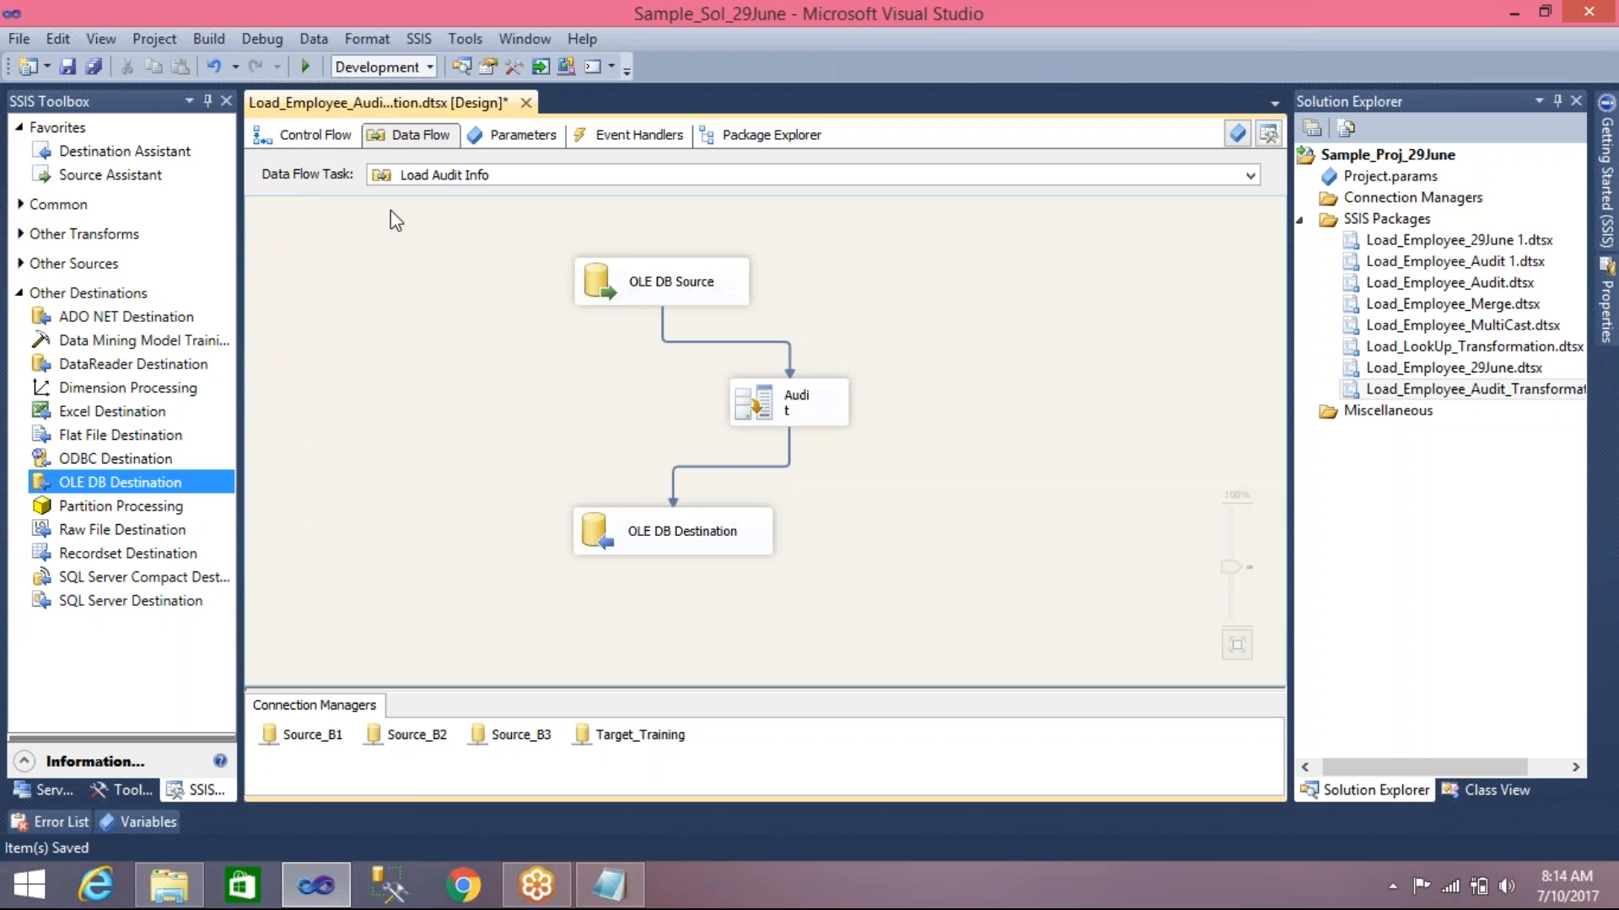
left_click(76, 63)
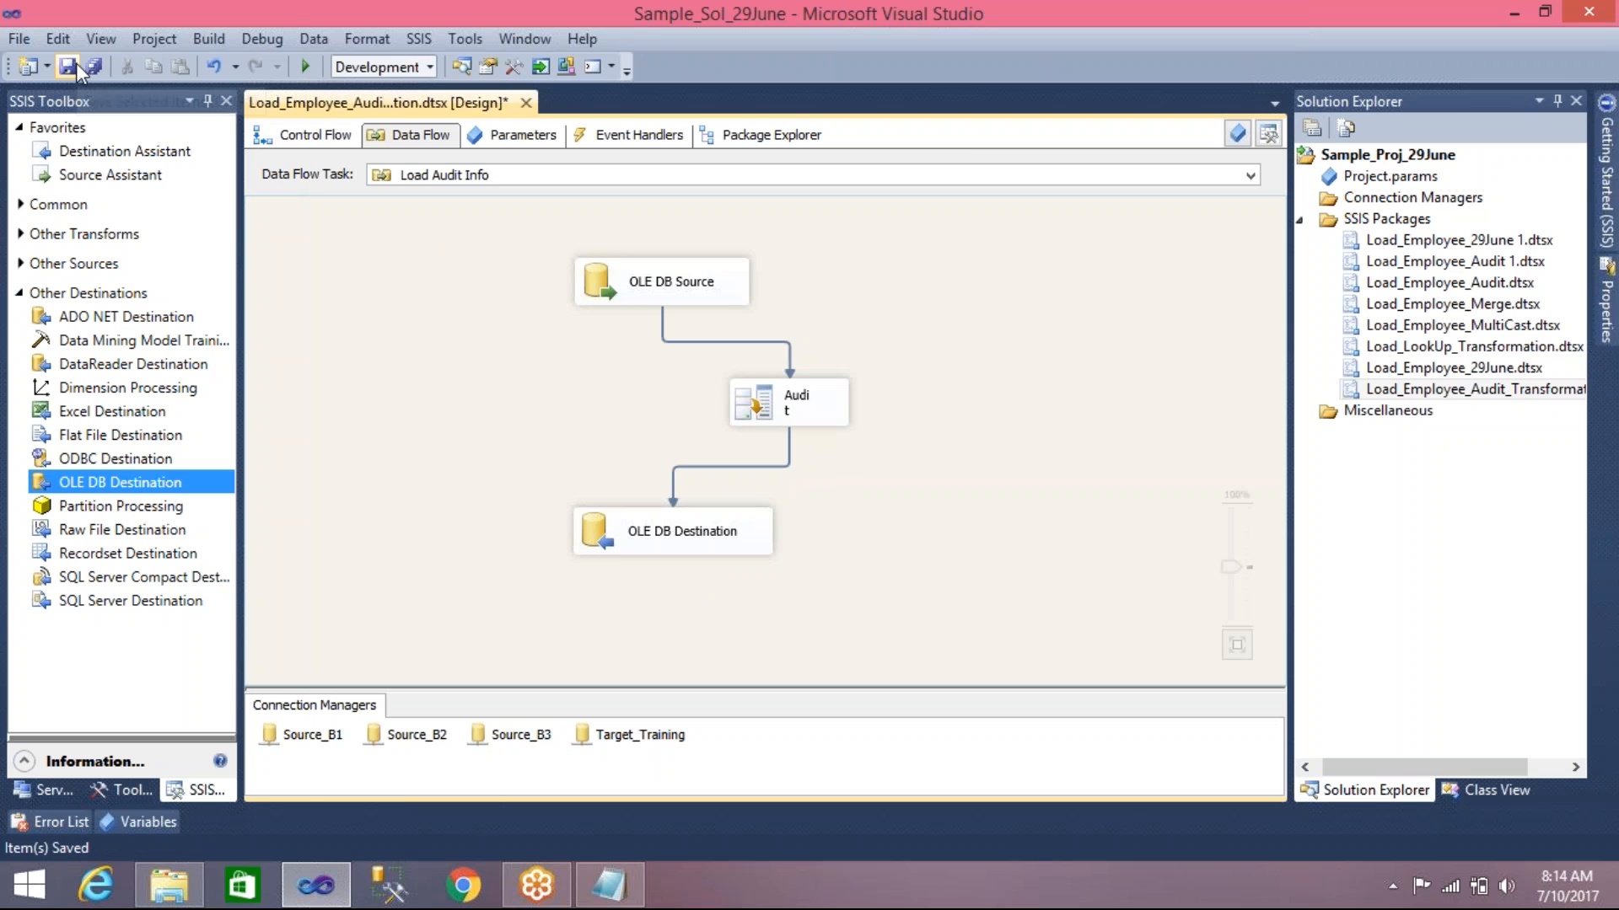
left_click(308, 64)
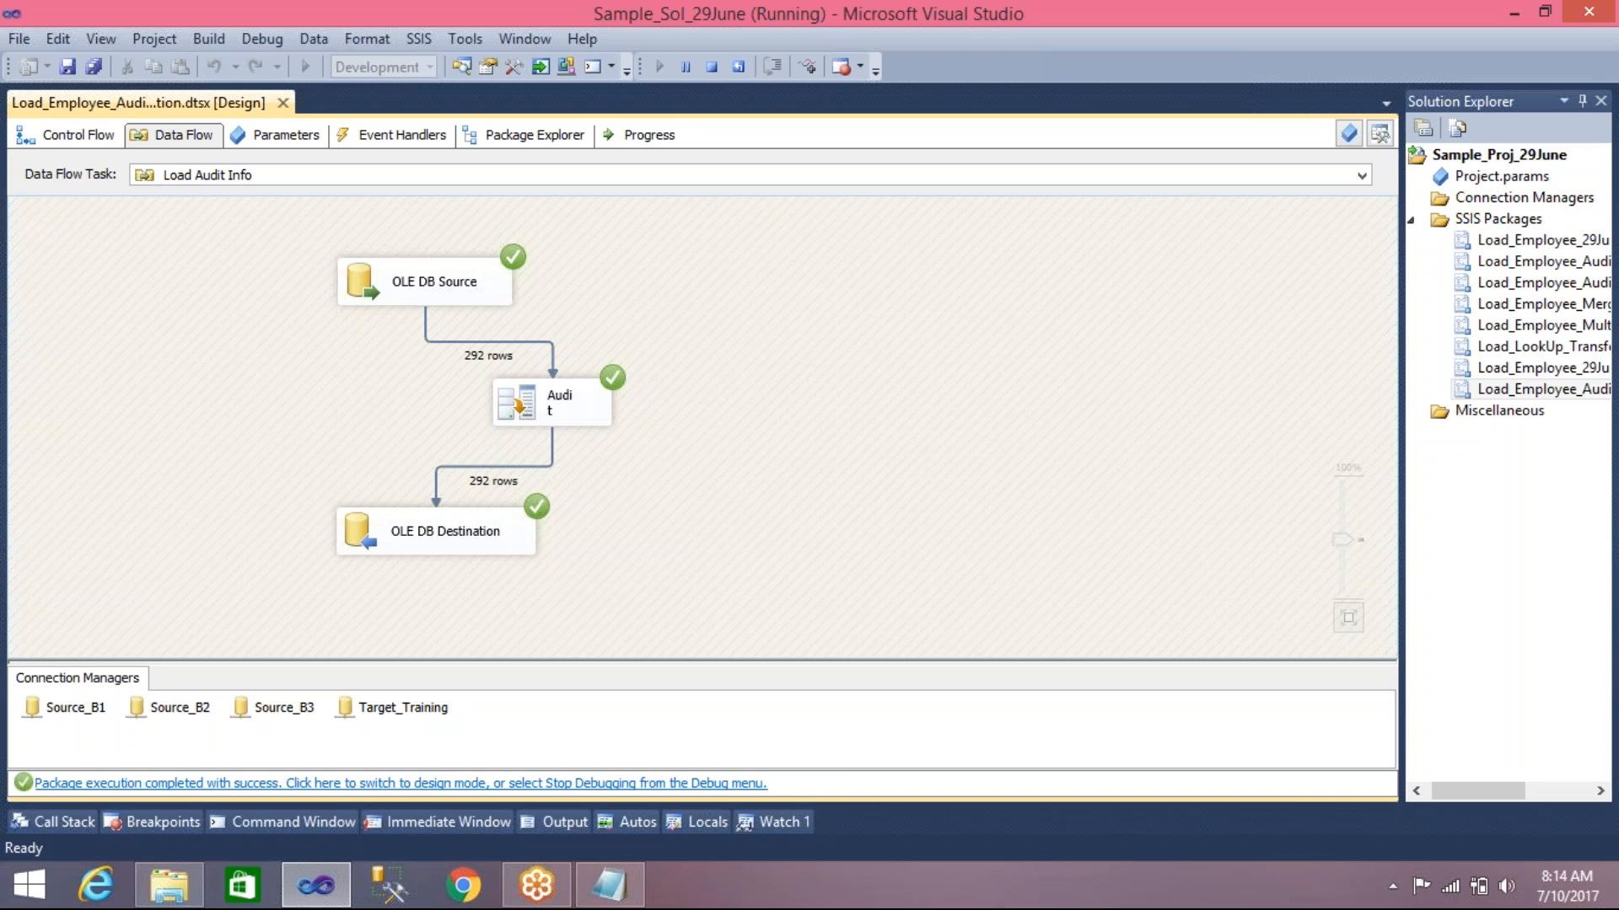
left_click(711, 67)
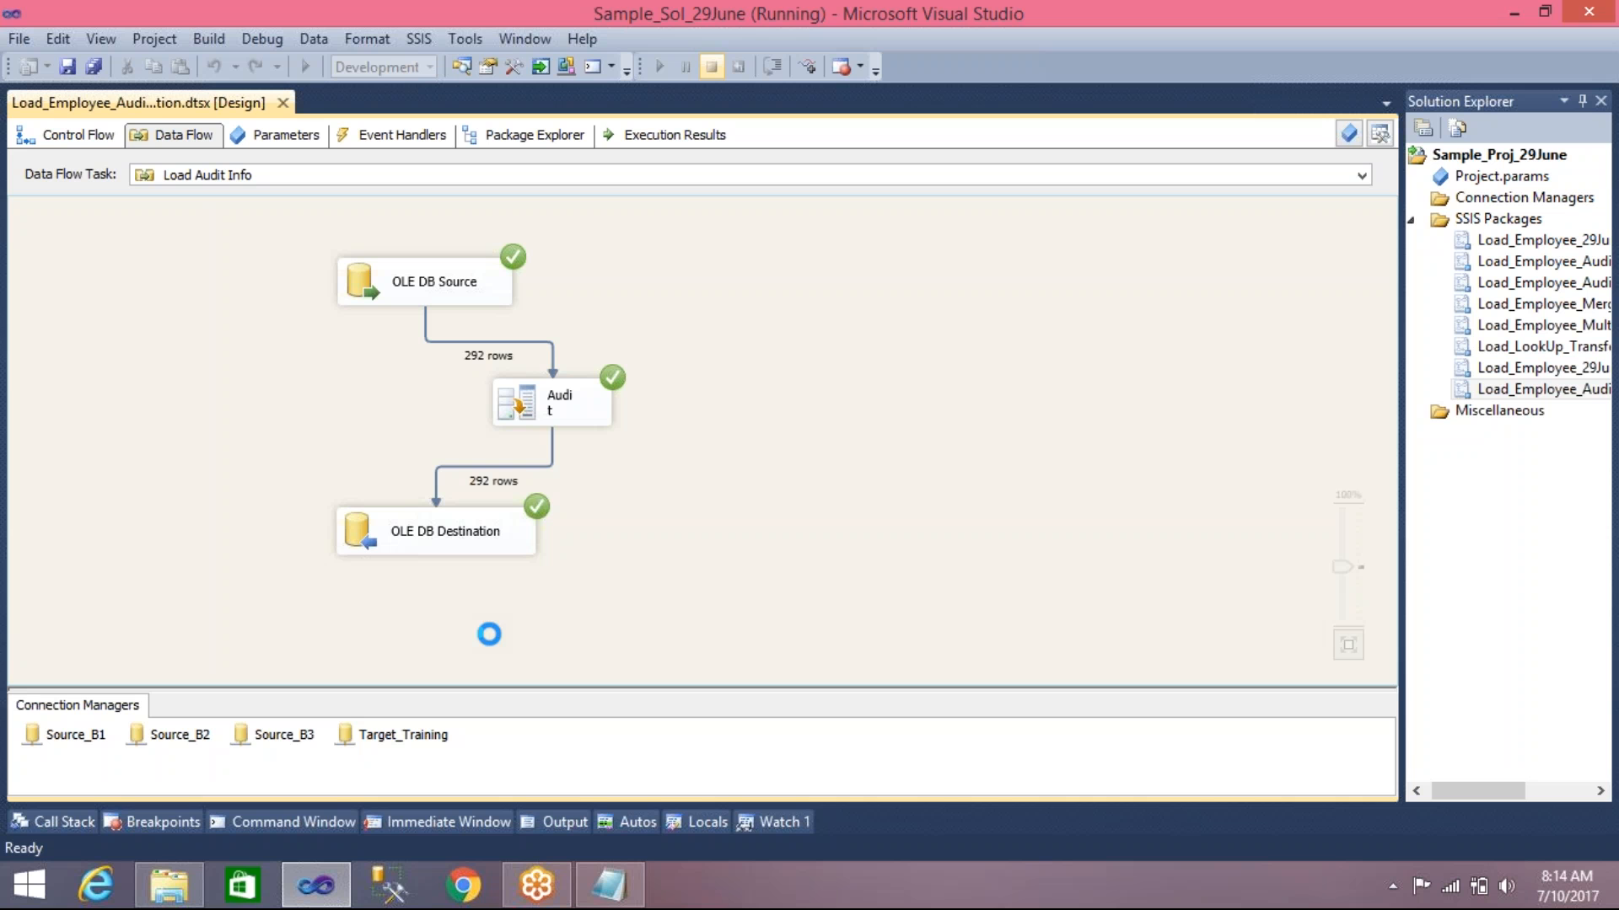
Switch to SQL Server Management Studio, connect to LENOVO\TRAININGINSTANCE with Windows Authentication and select the Training database
left_click(400, 893)
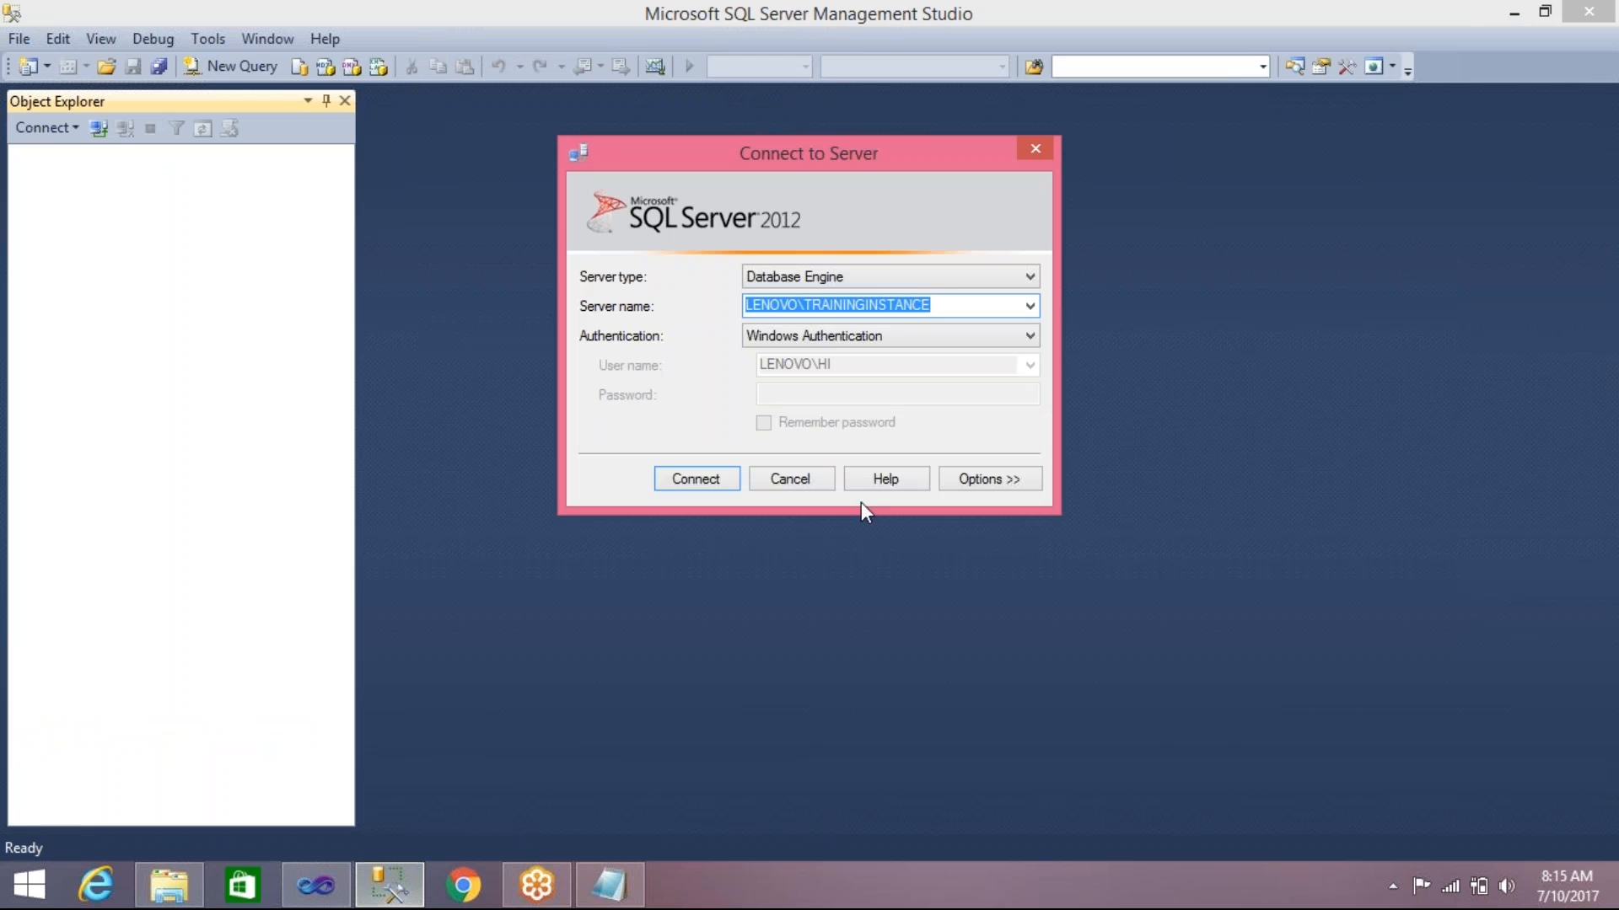
left_click(696, 479)
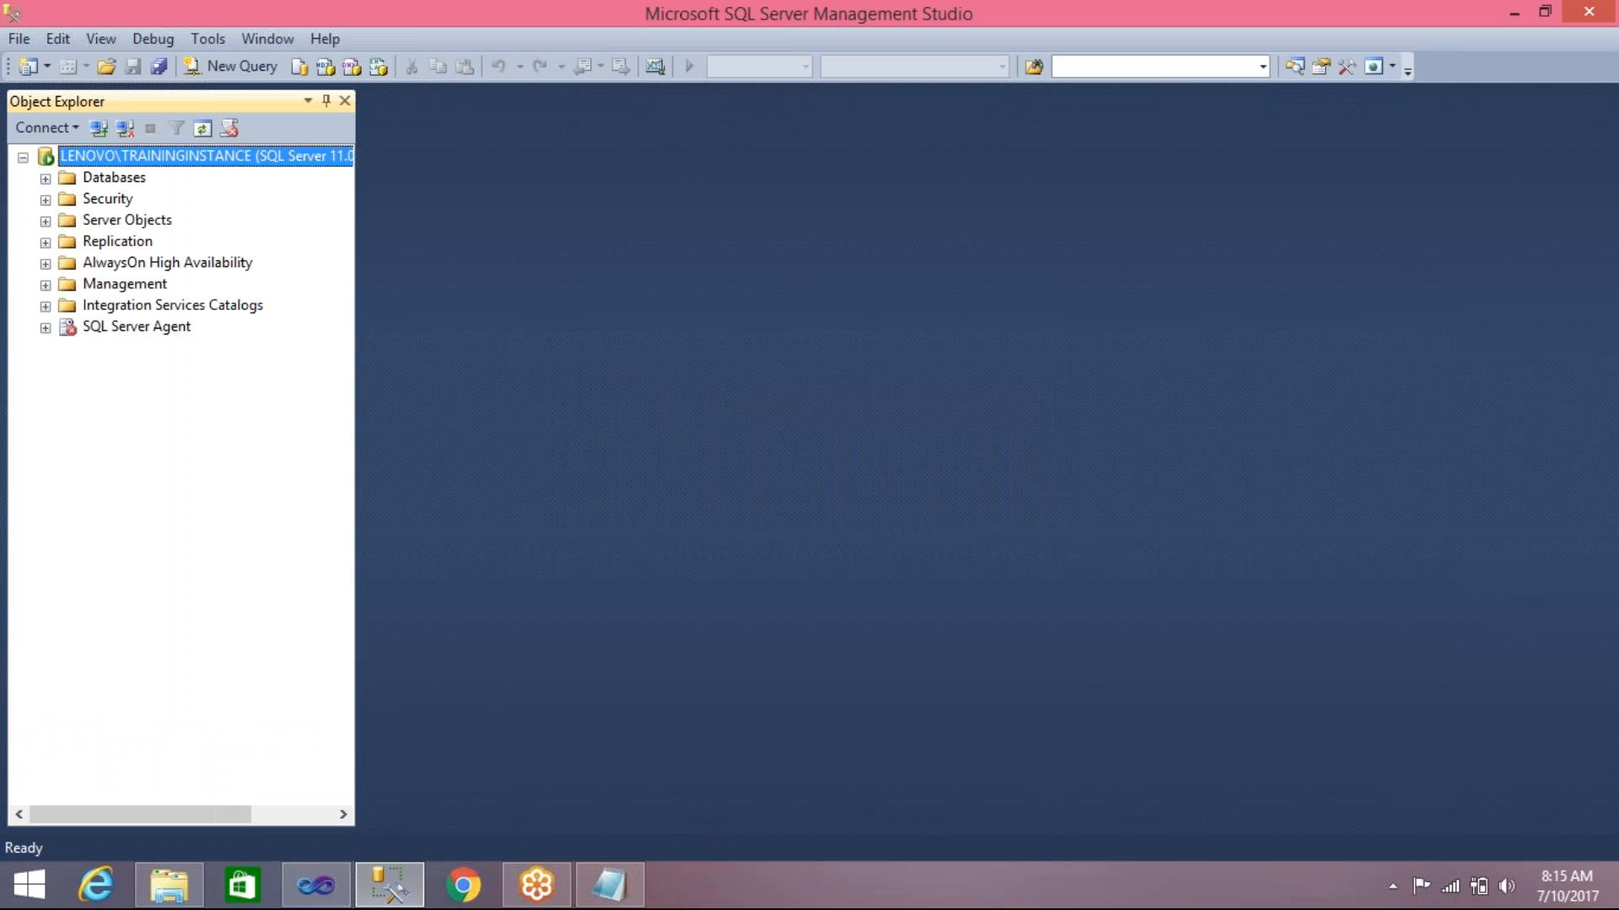
left_click(46, 178)
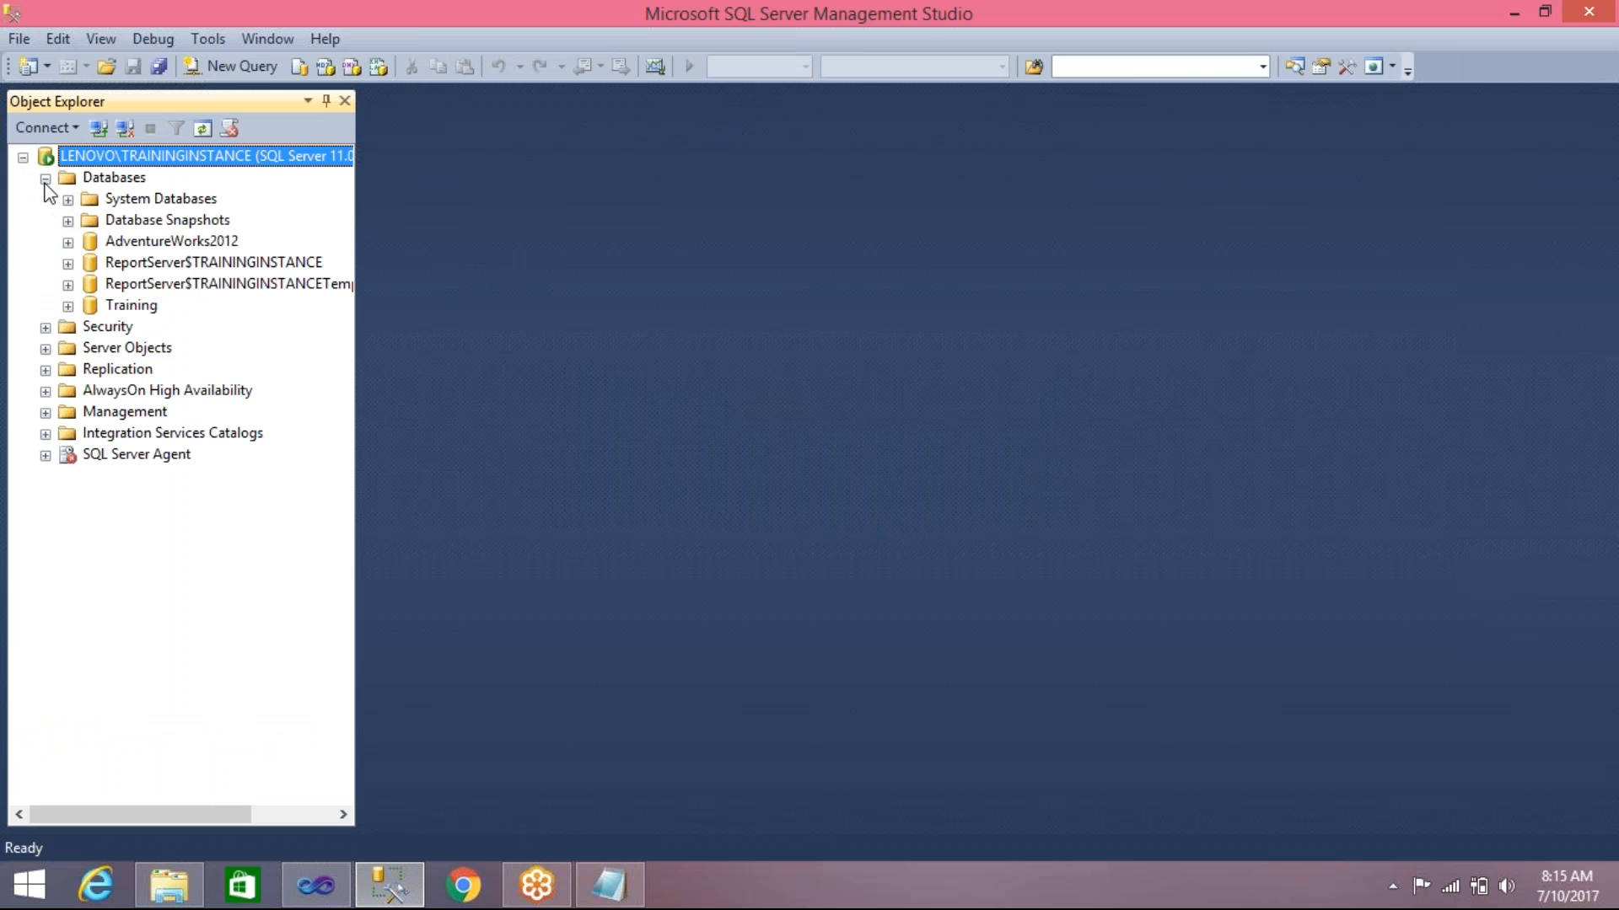
left_click(126, 309)
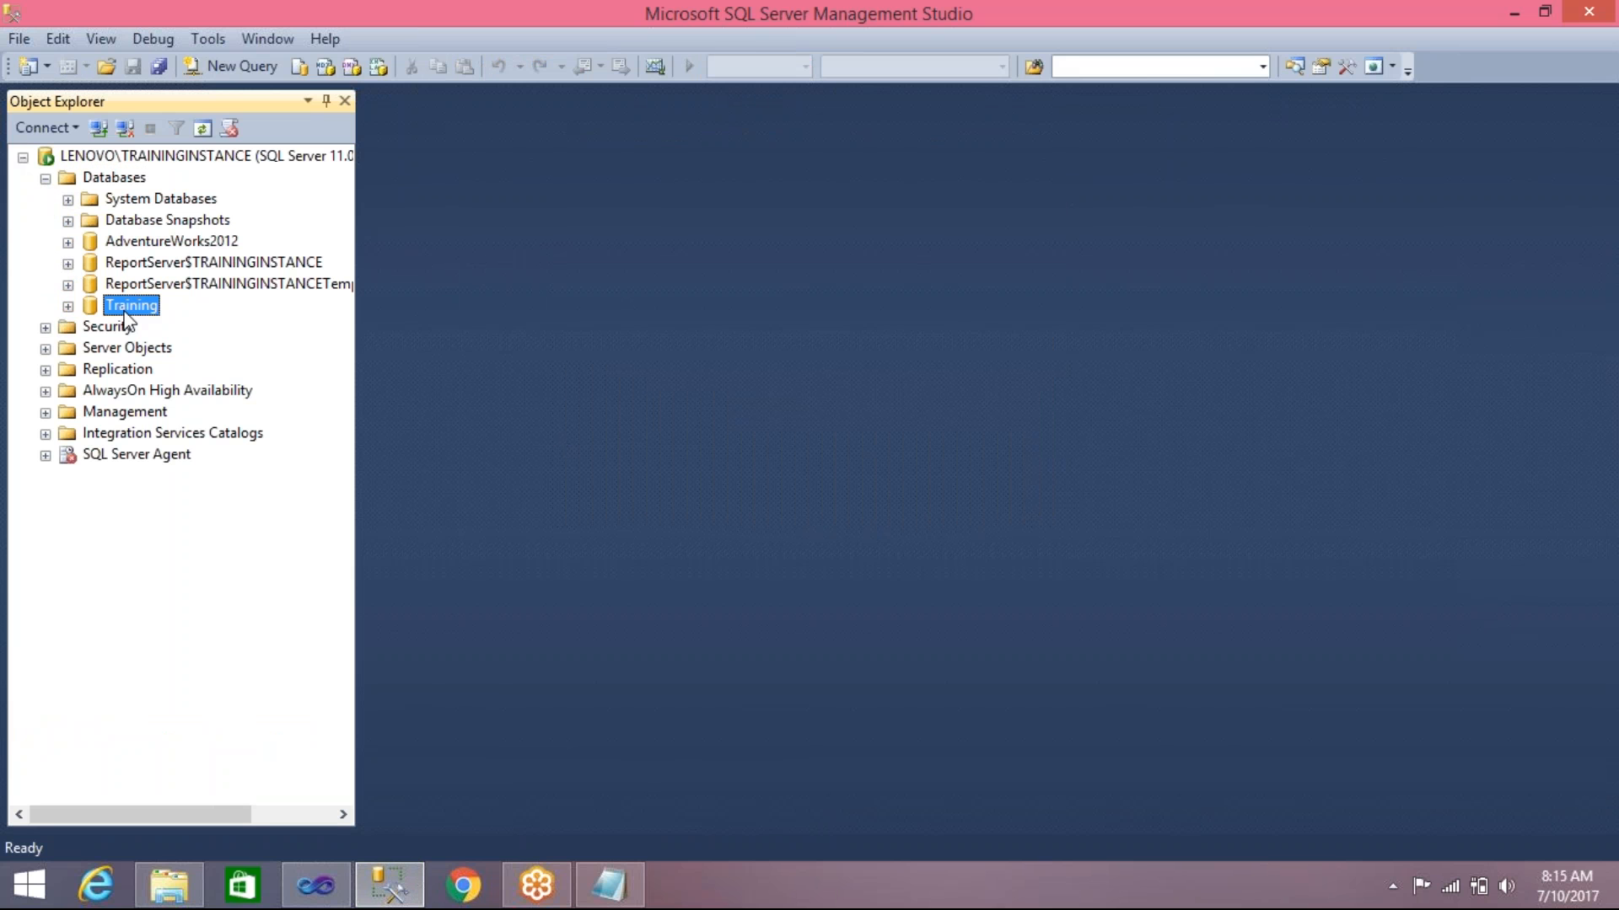
Query all columns of the Employee_Auditig_10july table in the Training database and execute the query
left_click(233, 64)
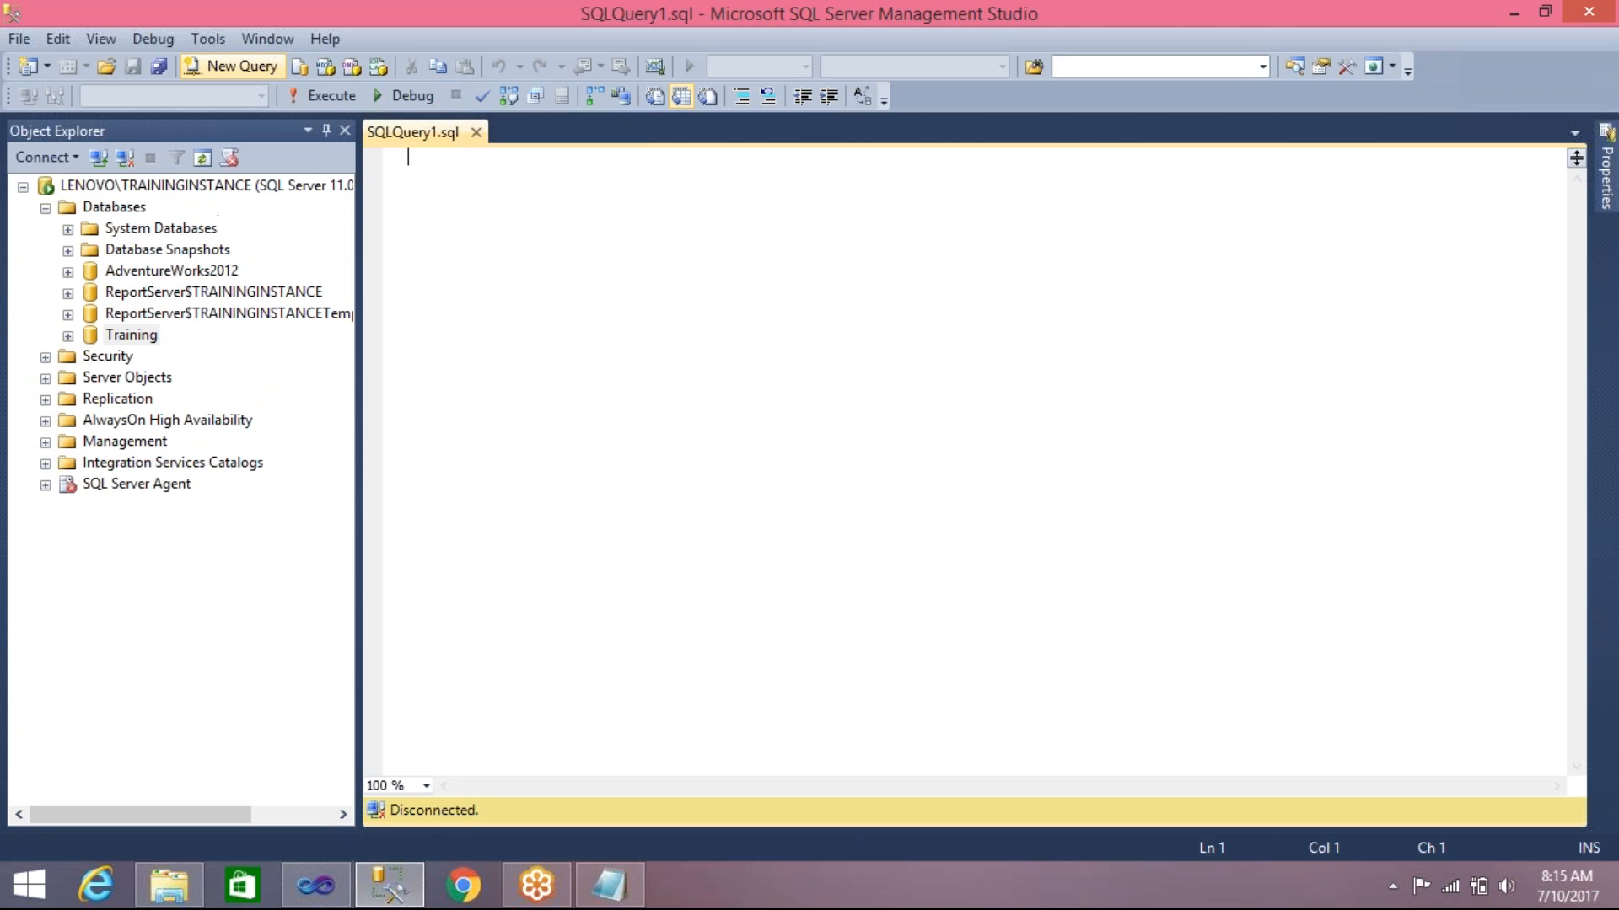
type("se")
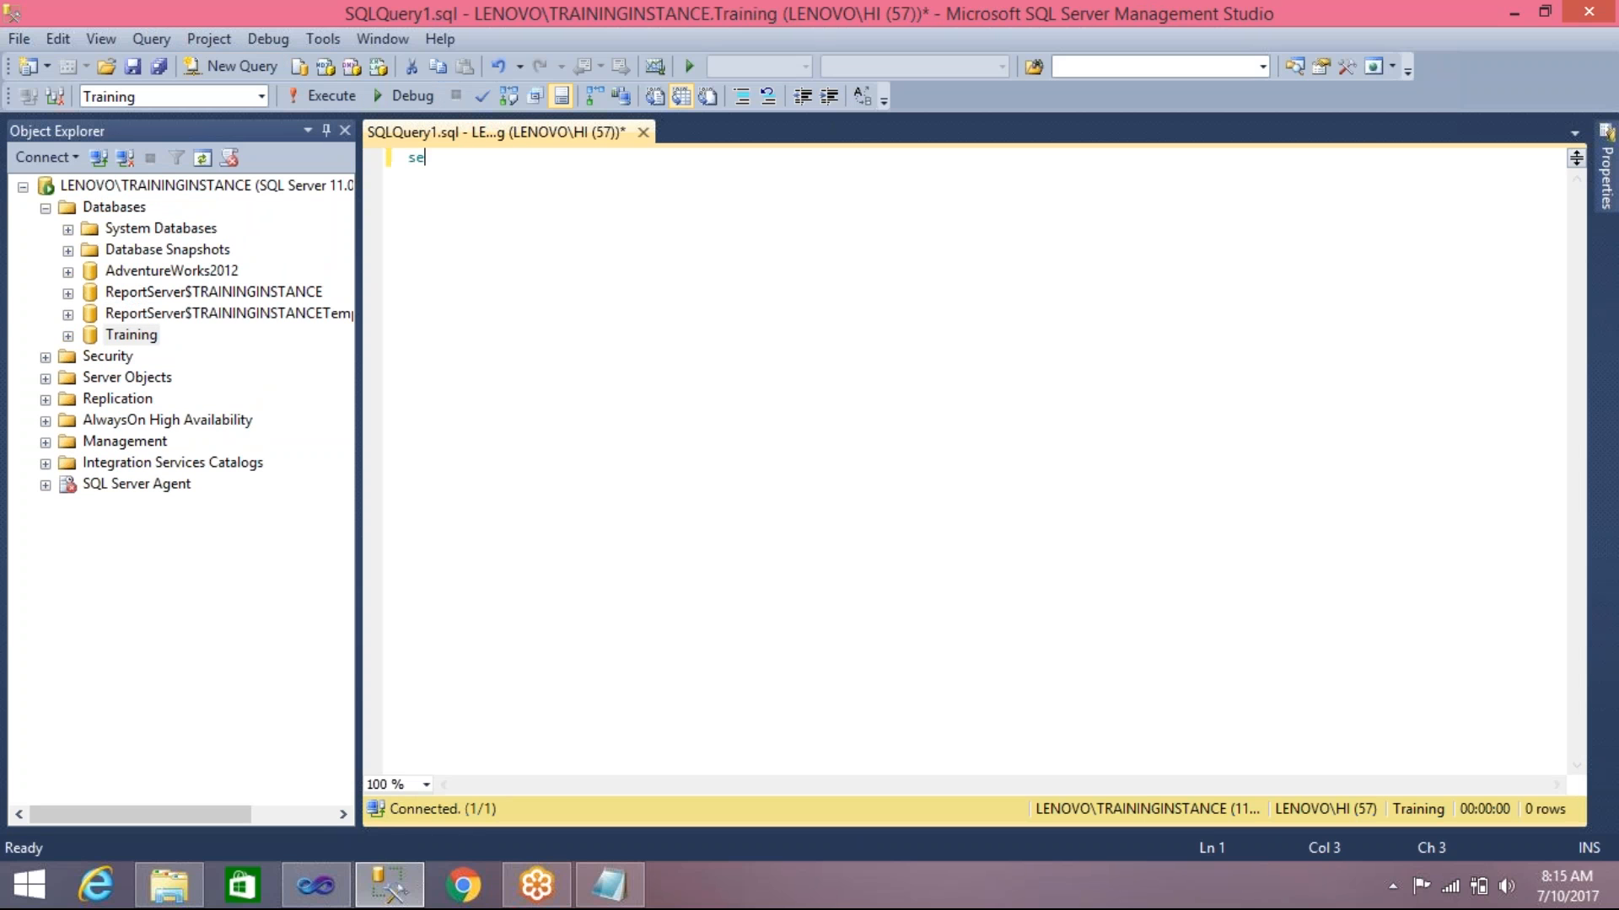
type("lect from employee")
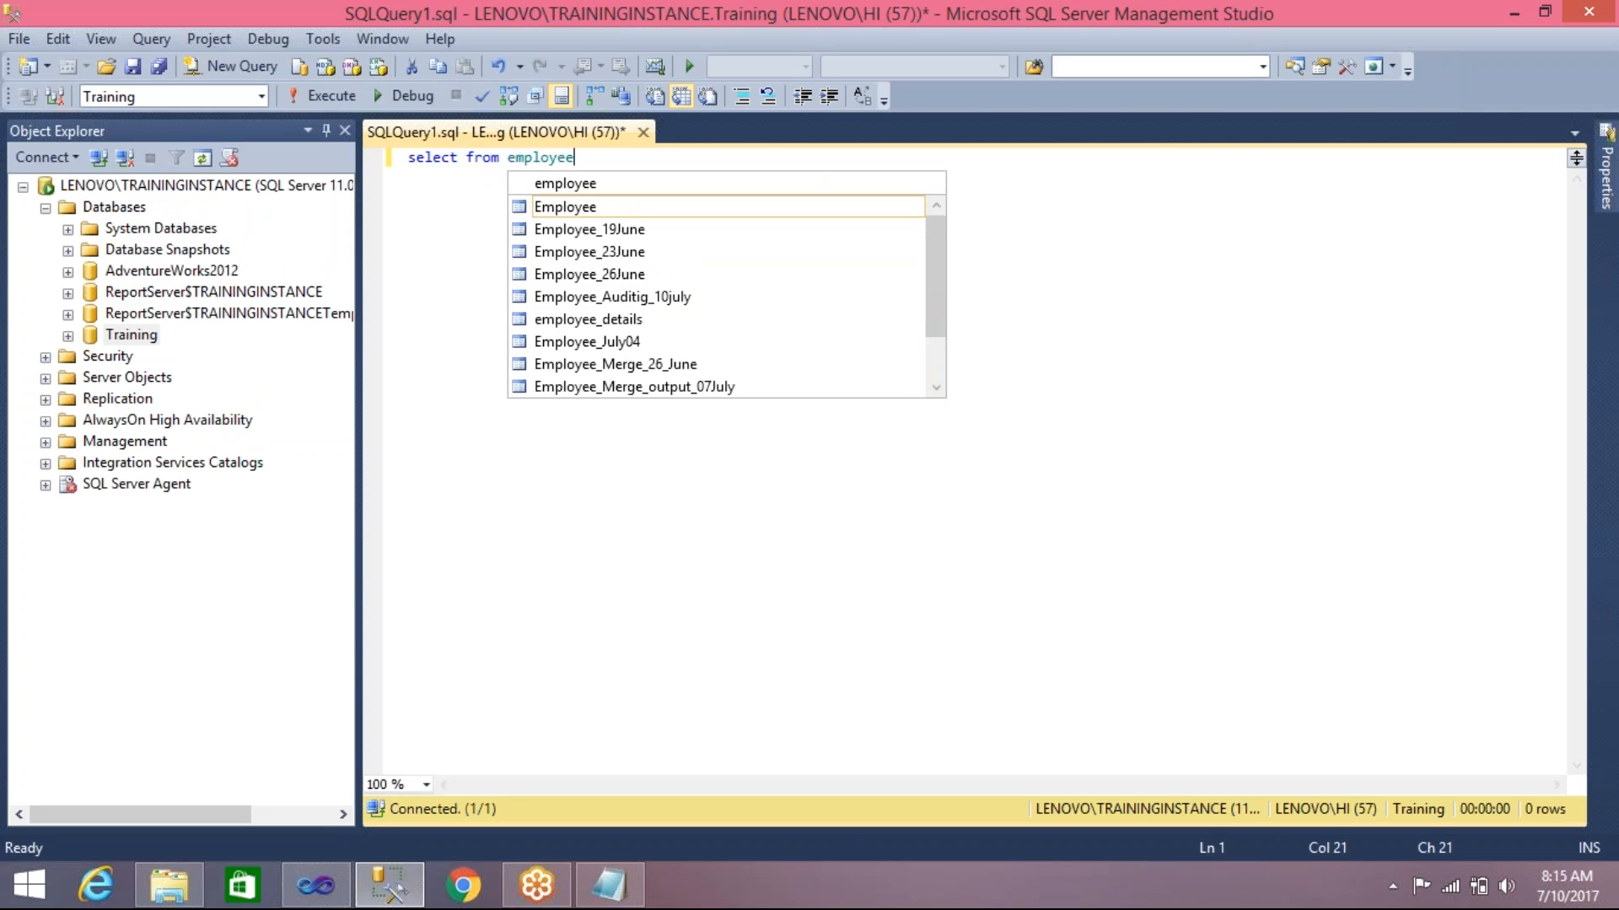
key("Down")
key("Down")
key("Down")
key("Down")
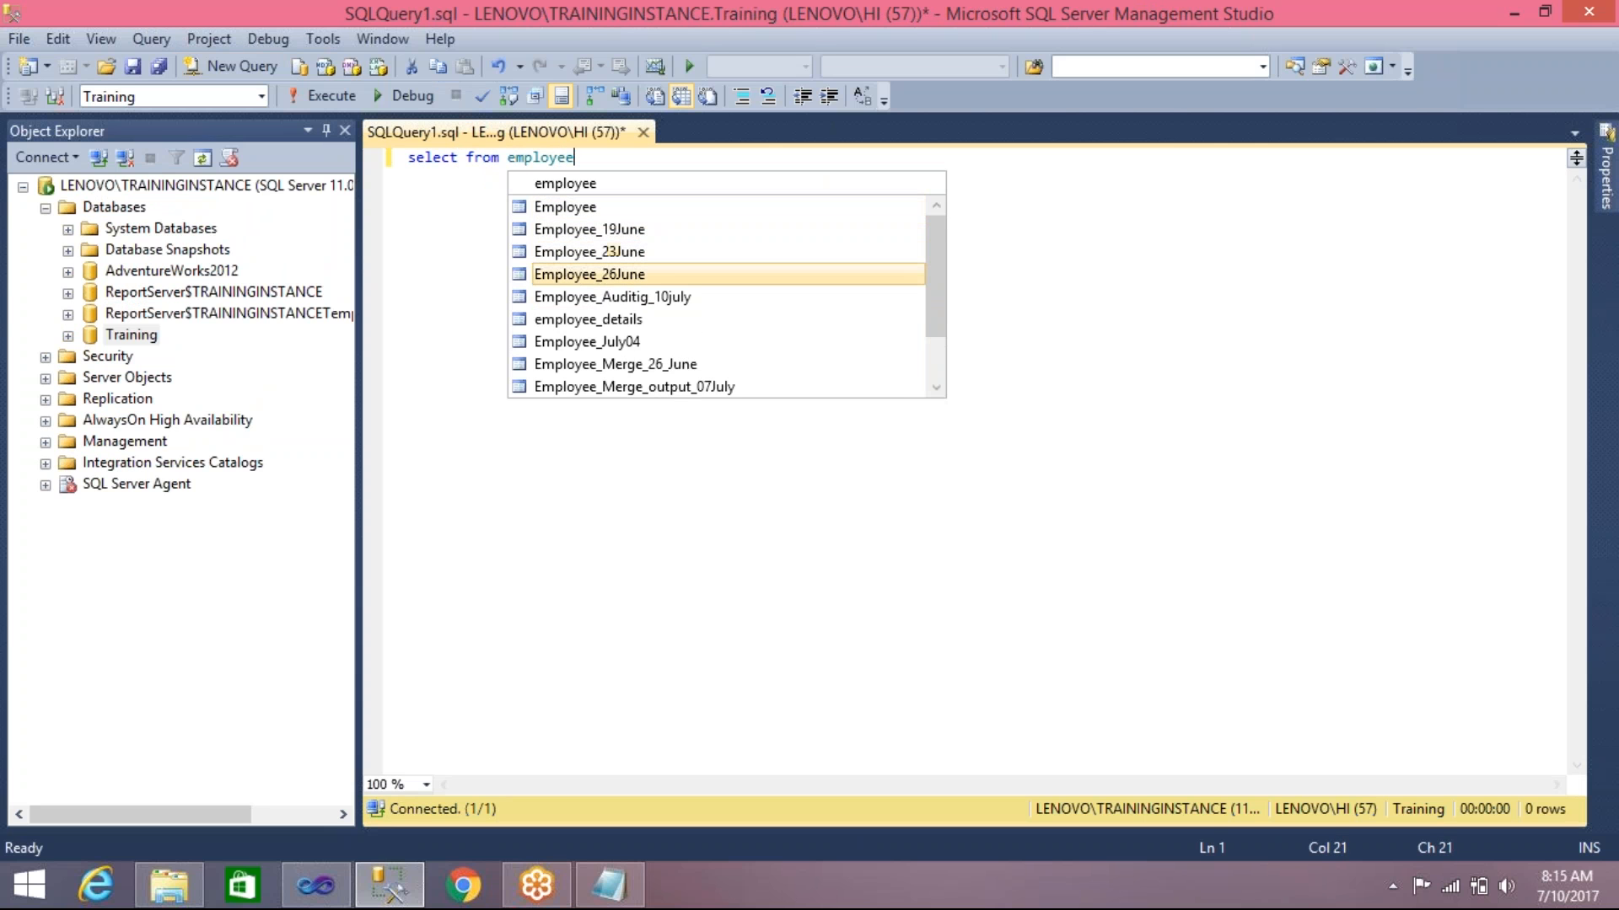
key("Tab")
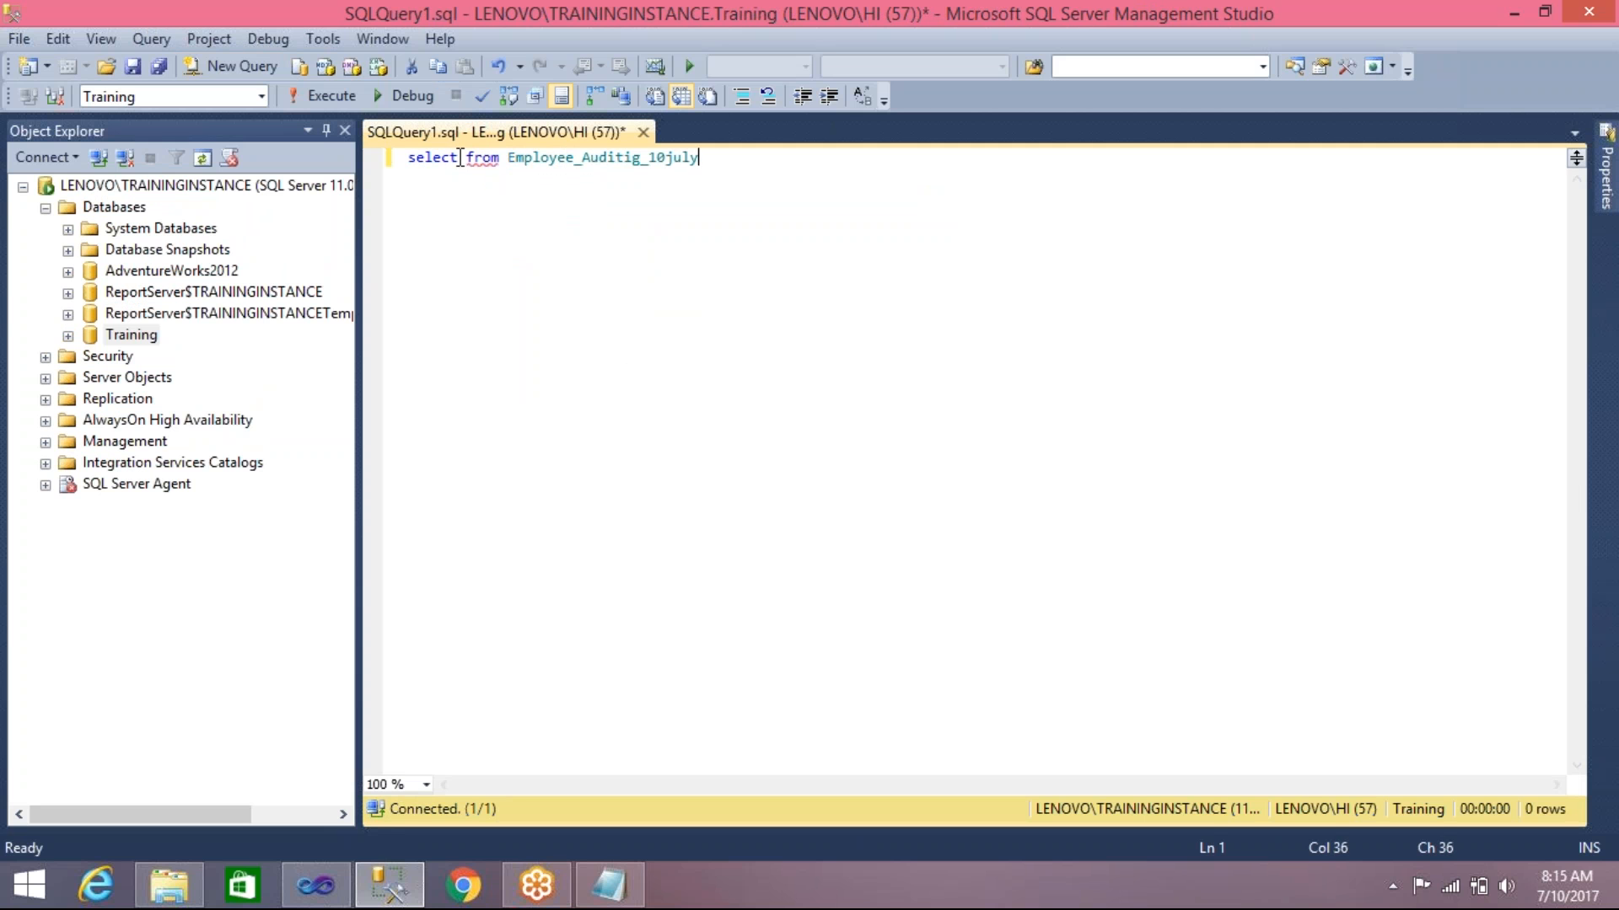
left_click(461, 157)
type("*")
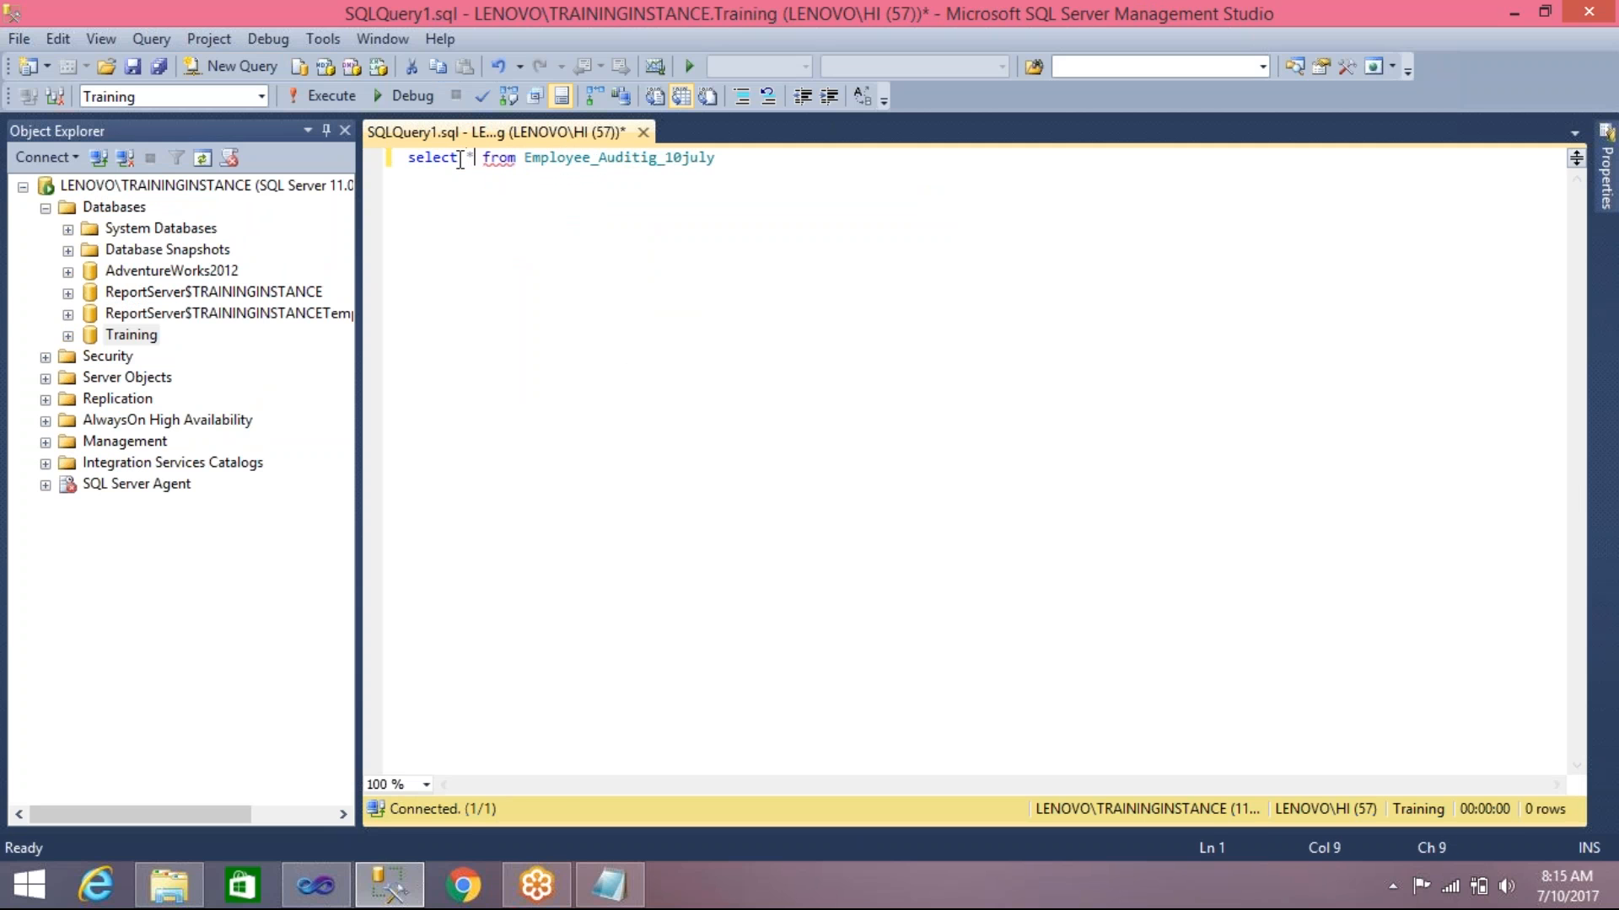
key("F5")
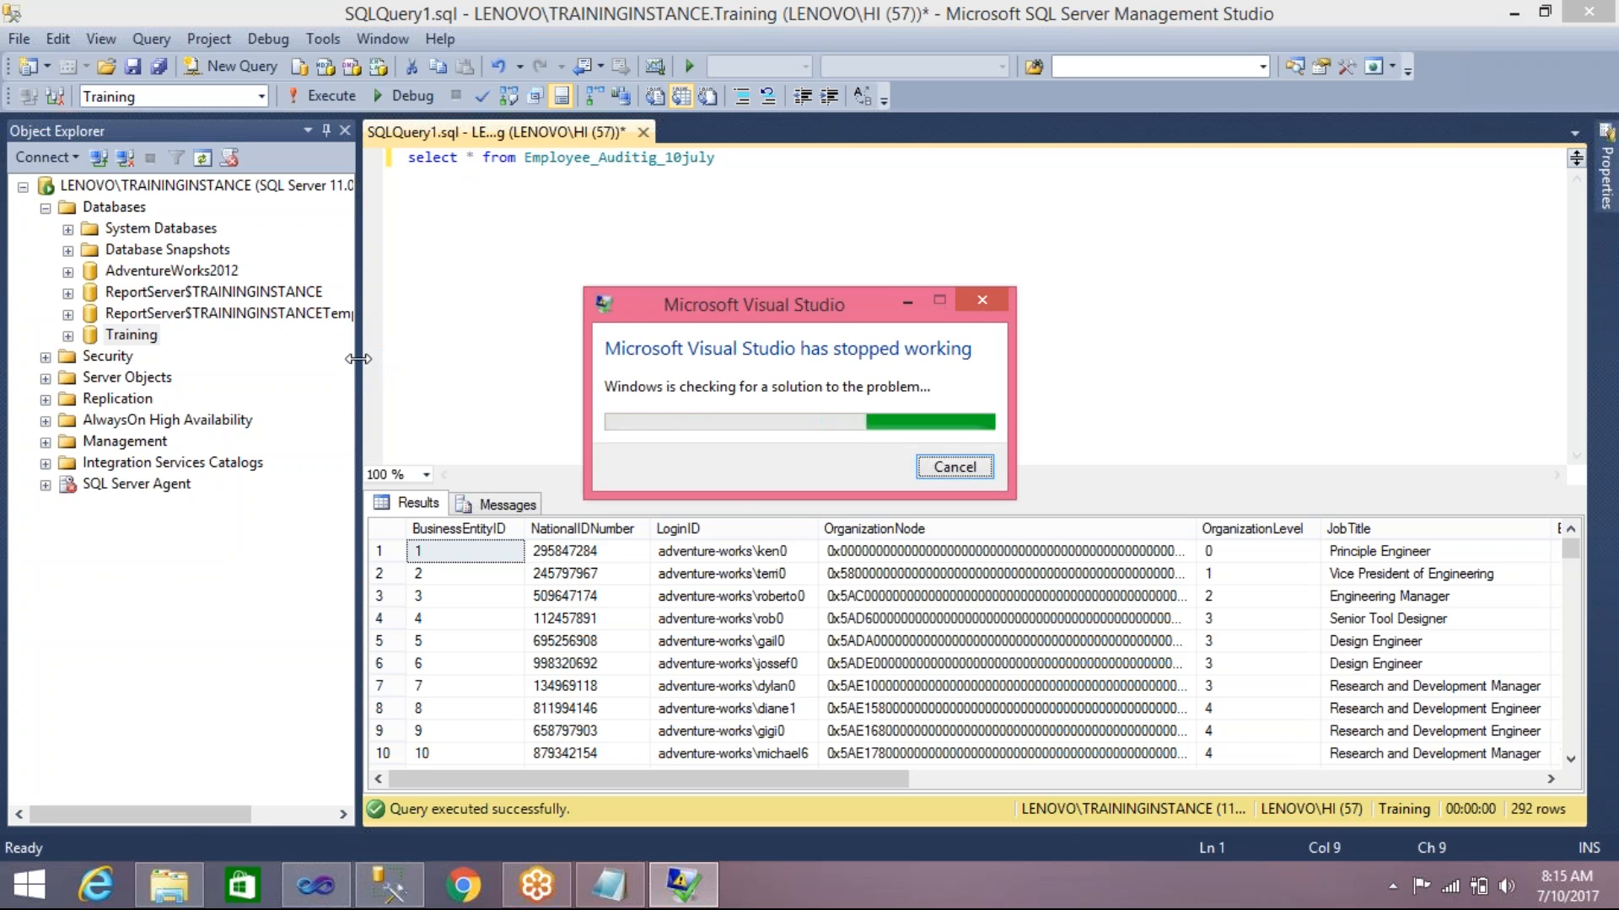
Enlarge the query results area and check the ExecutionStartTime values in the last columns of the grid
left_click_drag(359, 359, 132, 359)
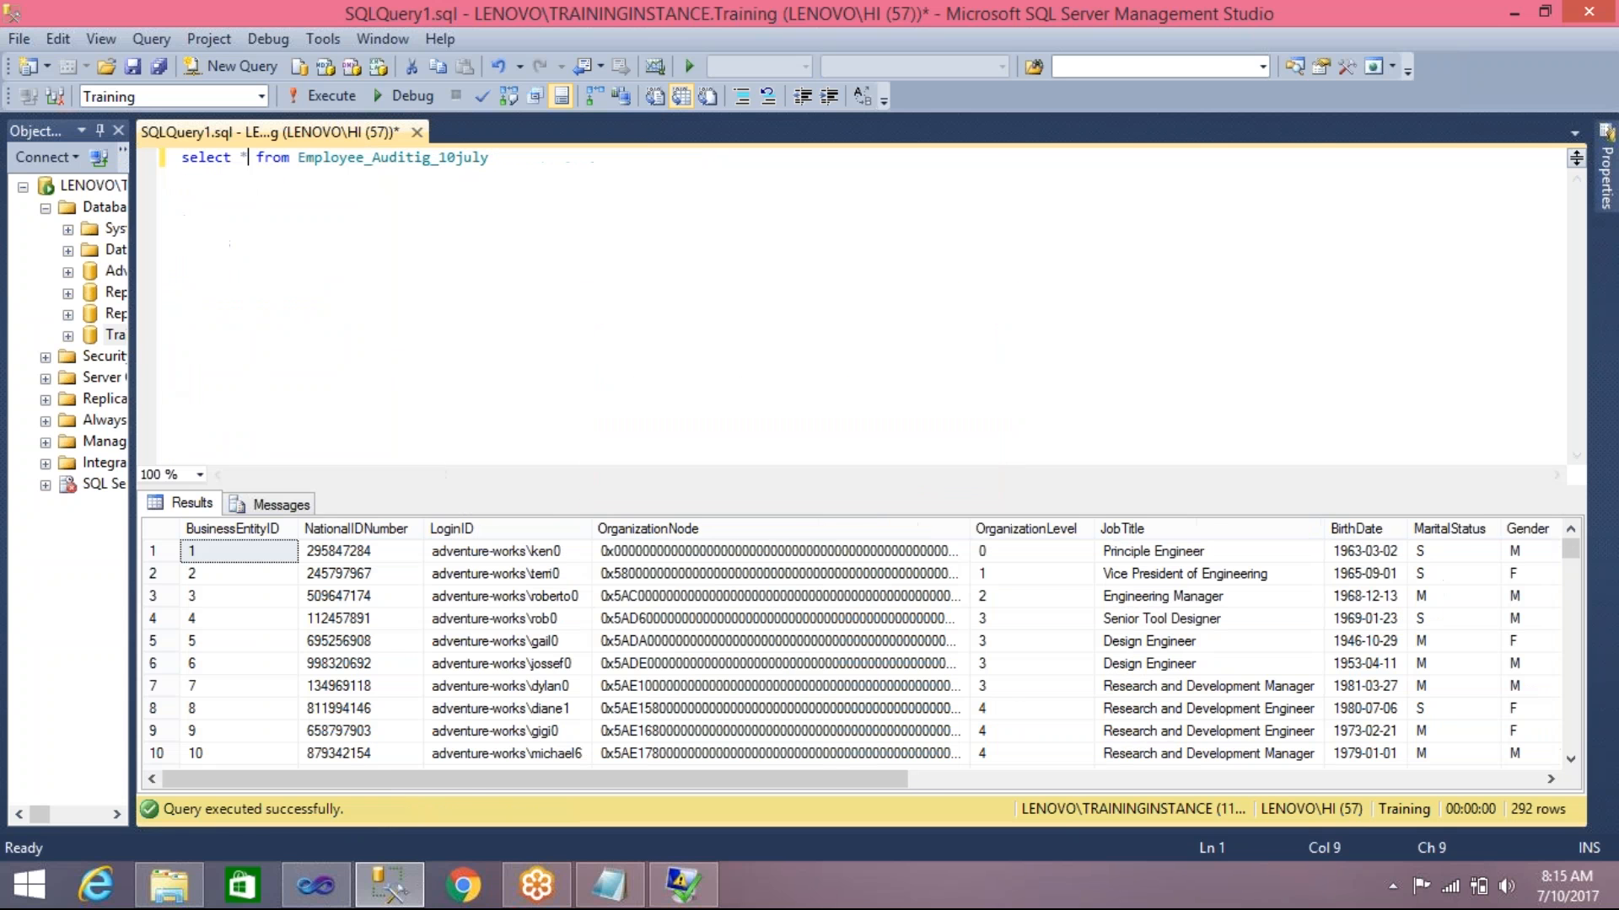
left_click_drag(496, 787, 1239, 727)
mouse_move(1445, 488)
left_mouse_down()
mouse_move(1373, 332)
mouse_move(1282, 229)
left_mouse_up()
left_click(1411, 414)
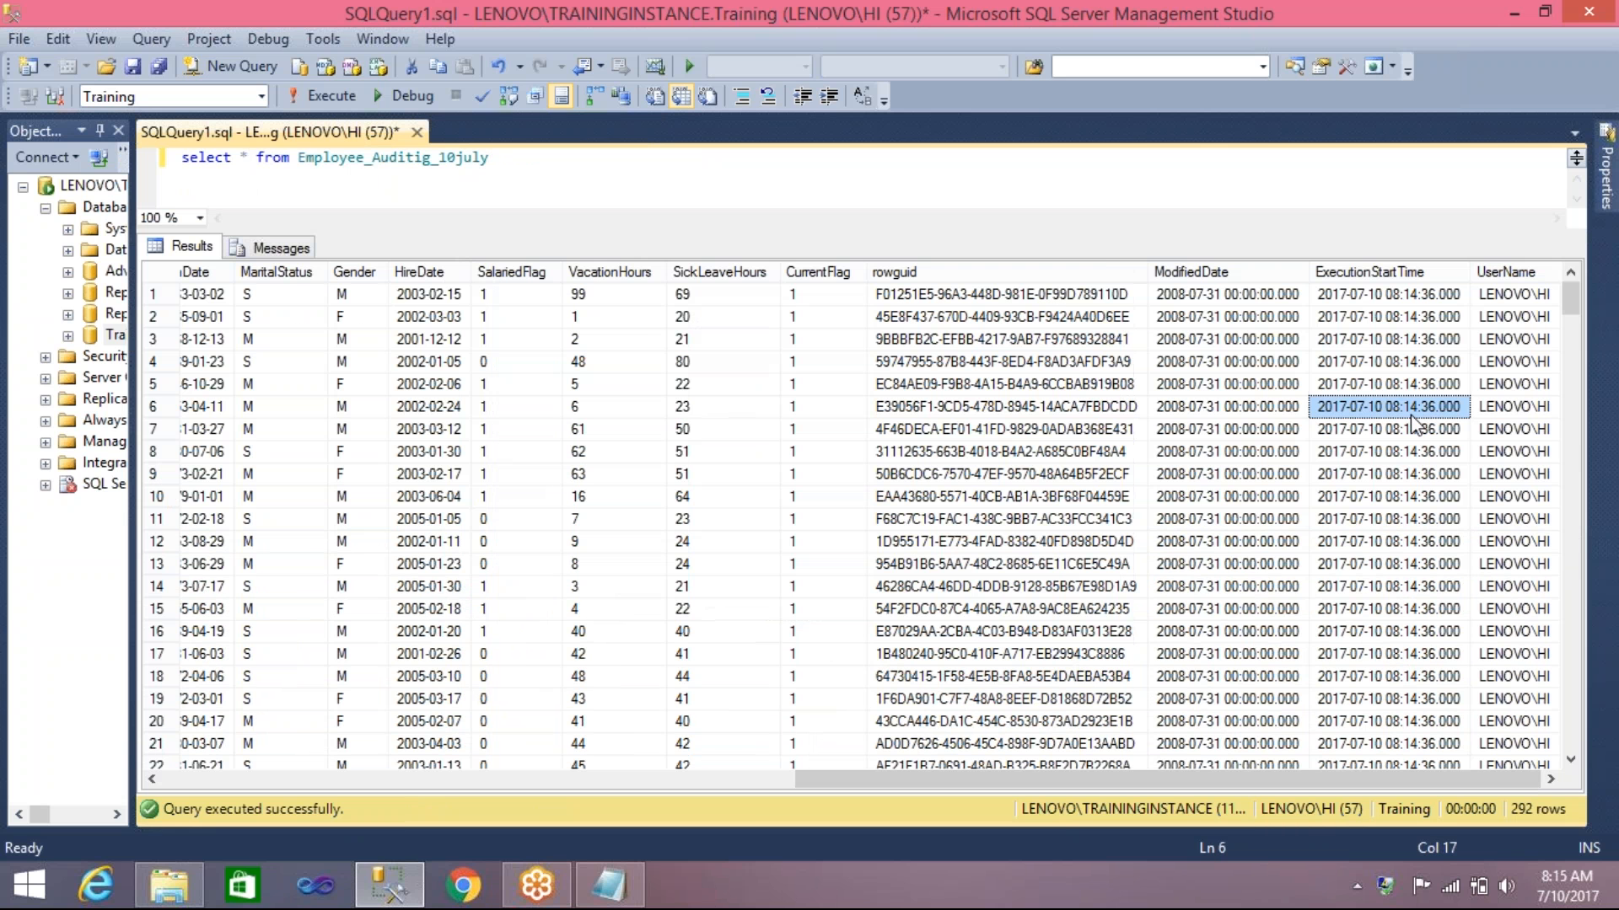
left_click(1413, 386)
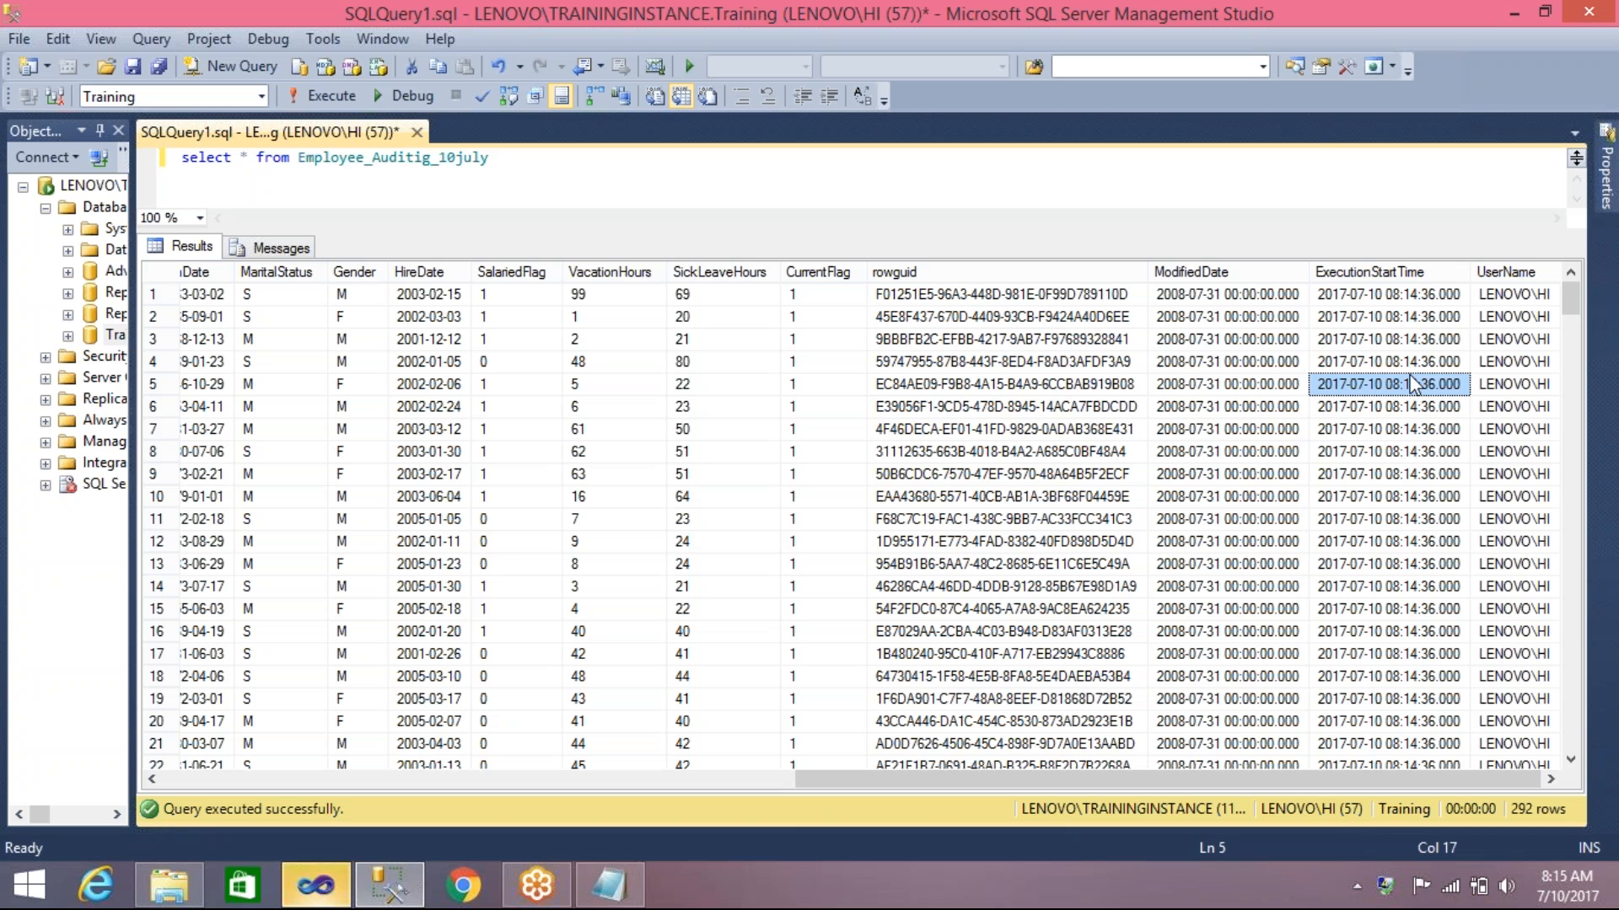
Check the UserName values further down the result rows and again near the start of the results
left_click_drag(1568, 299, 1554, 547)
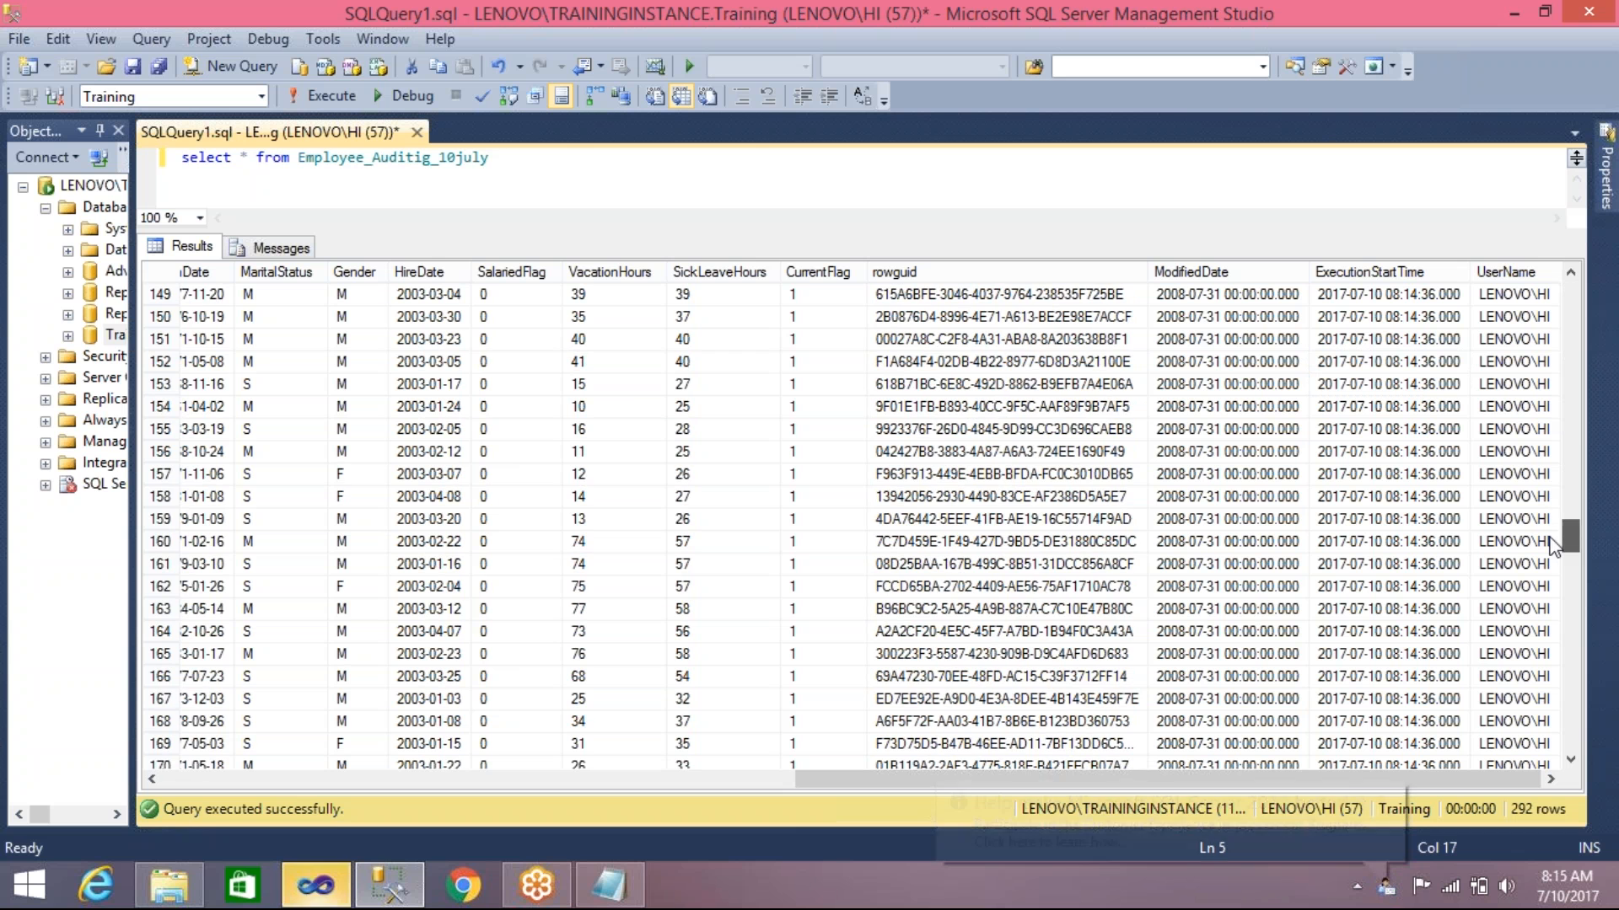
left_click(1506, 698)
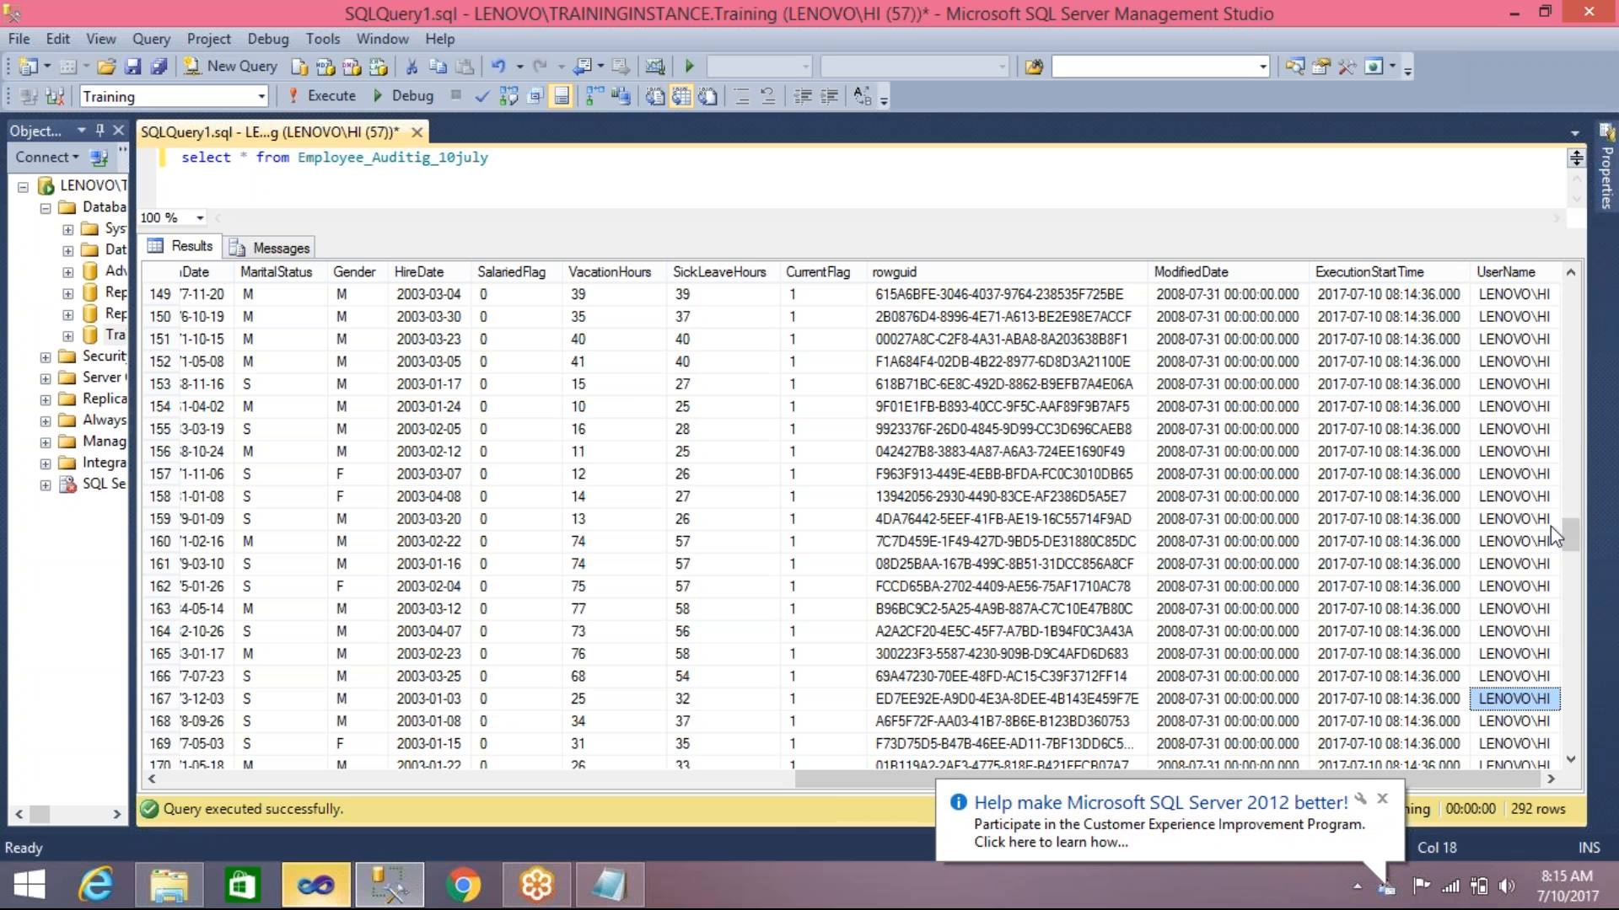
left_click_drag(1571, 542, 1569, 309)
left_click(1414, 281)
left_click(1497, 294)
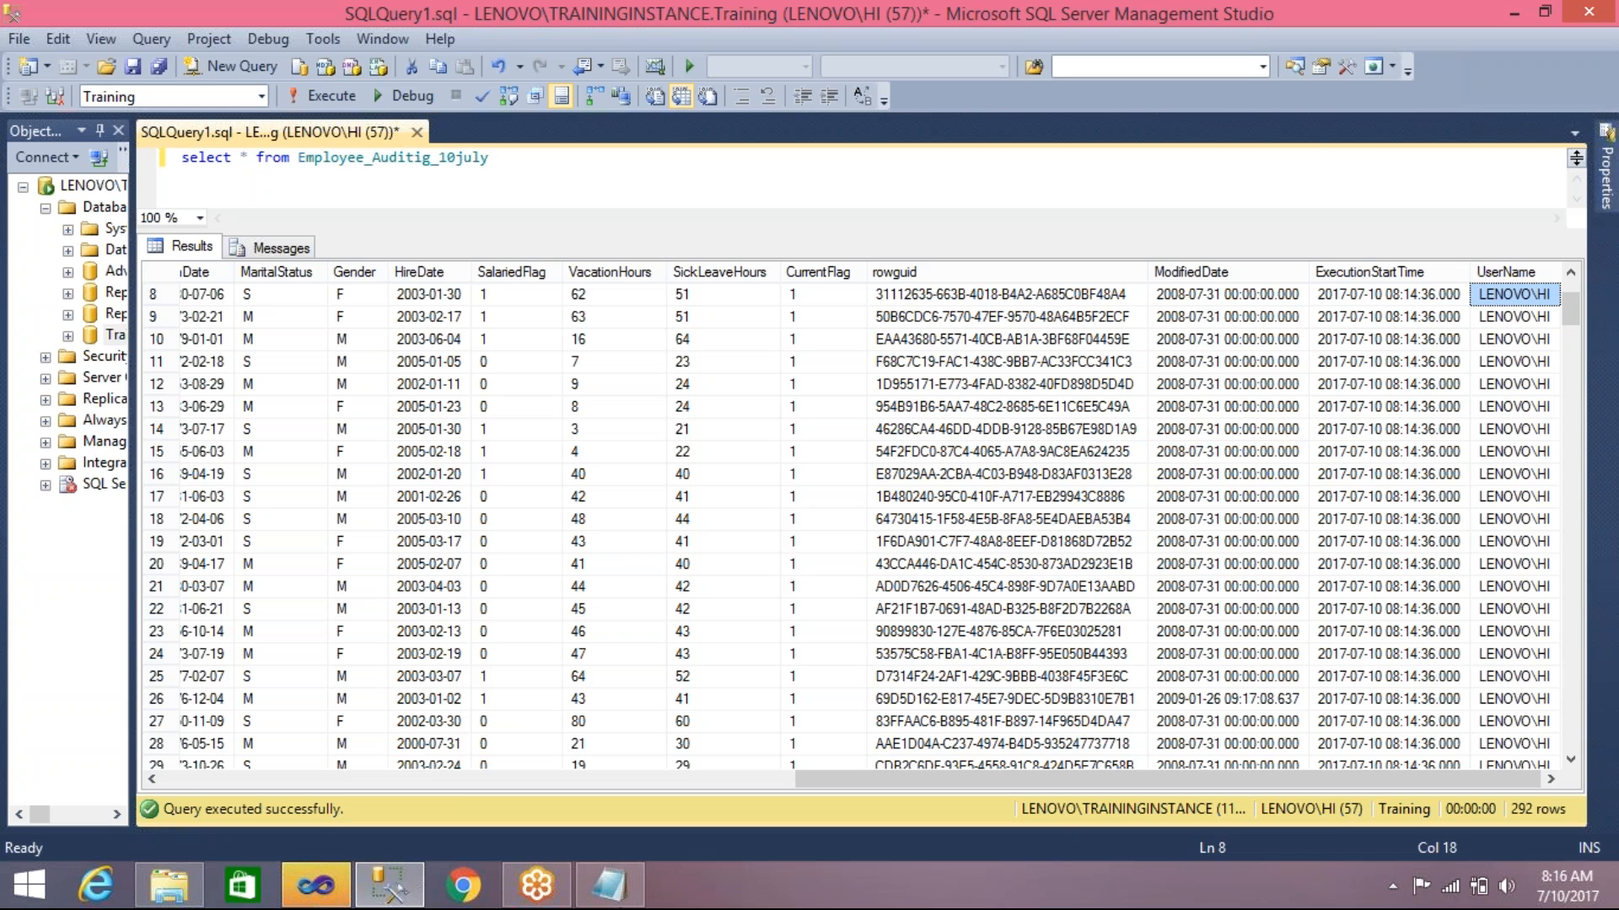
Close the empty Visual Studio window and reopen the Sample_Sol_29June solution from its folder in File Explorer
left_click(320, 885)
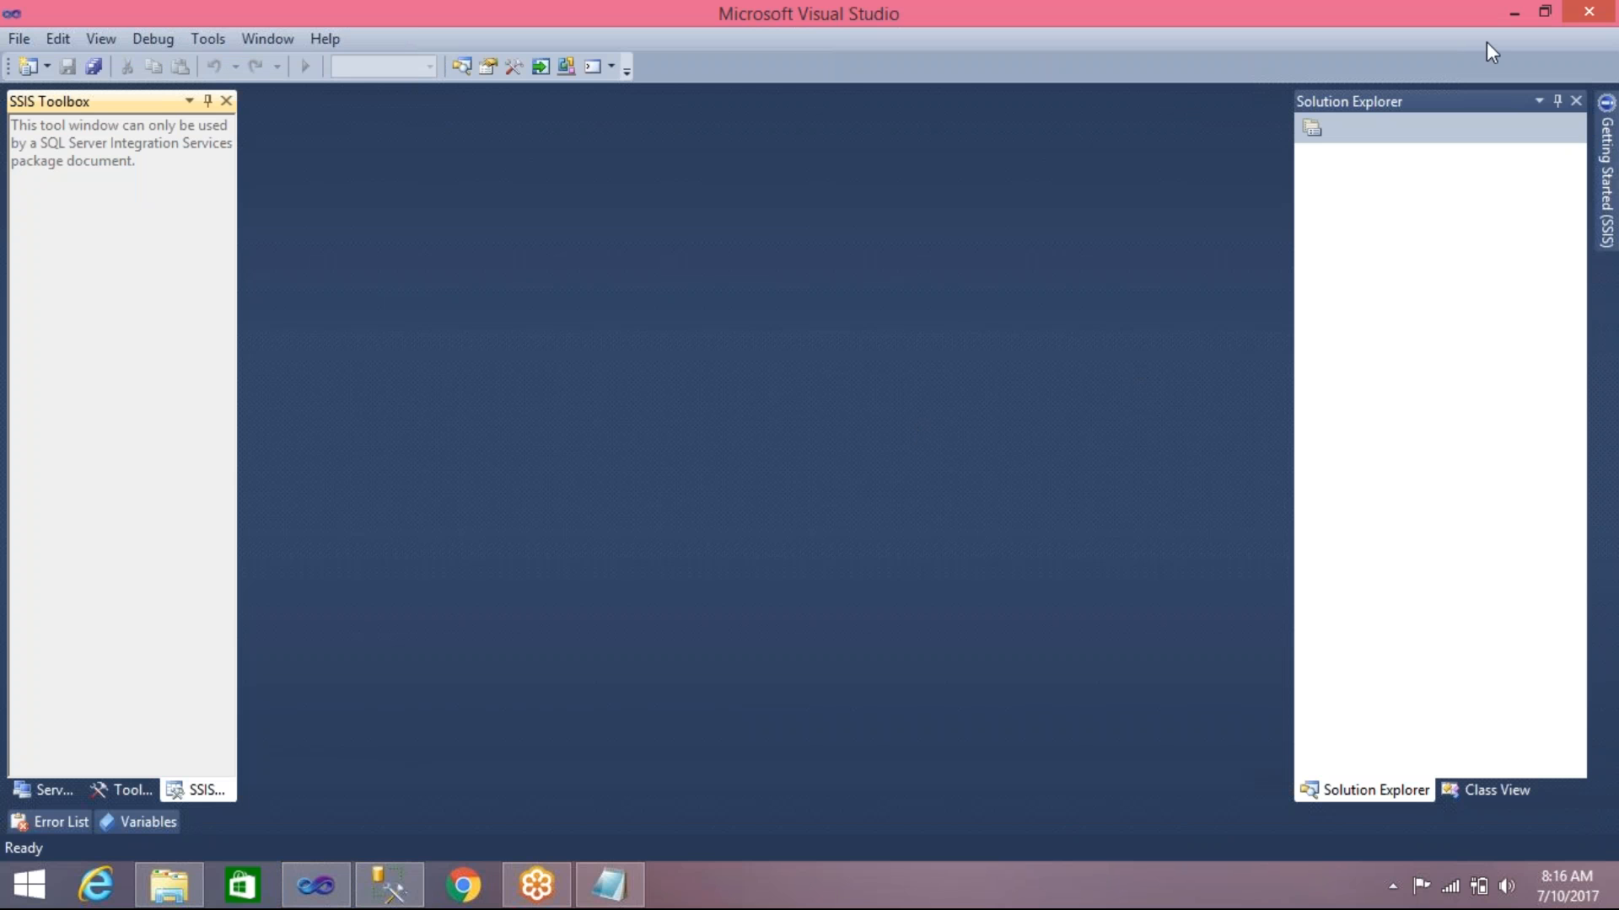
left_click(1591, 11)
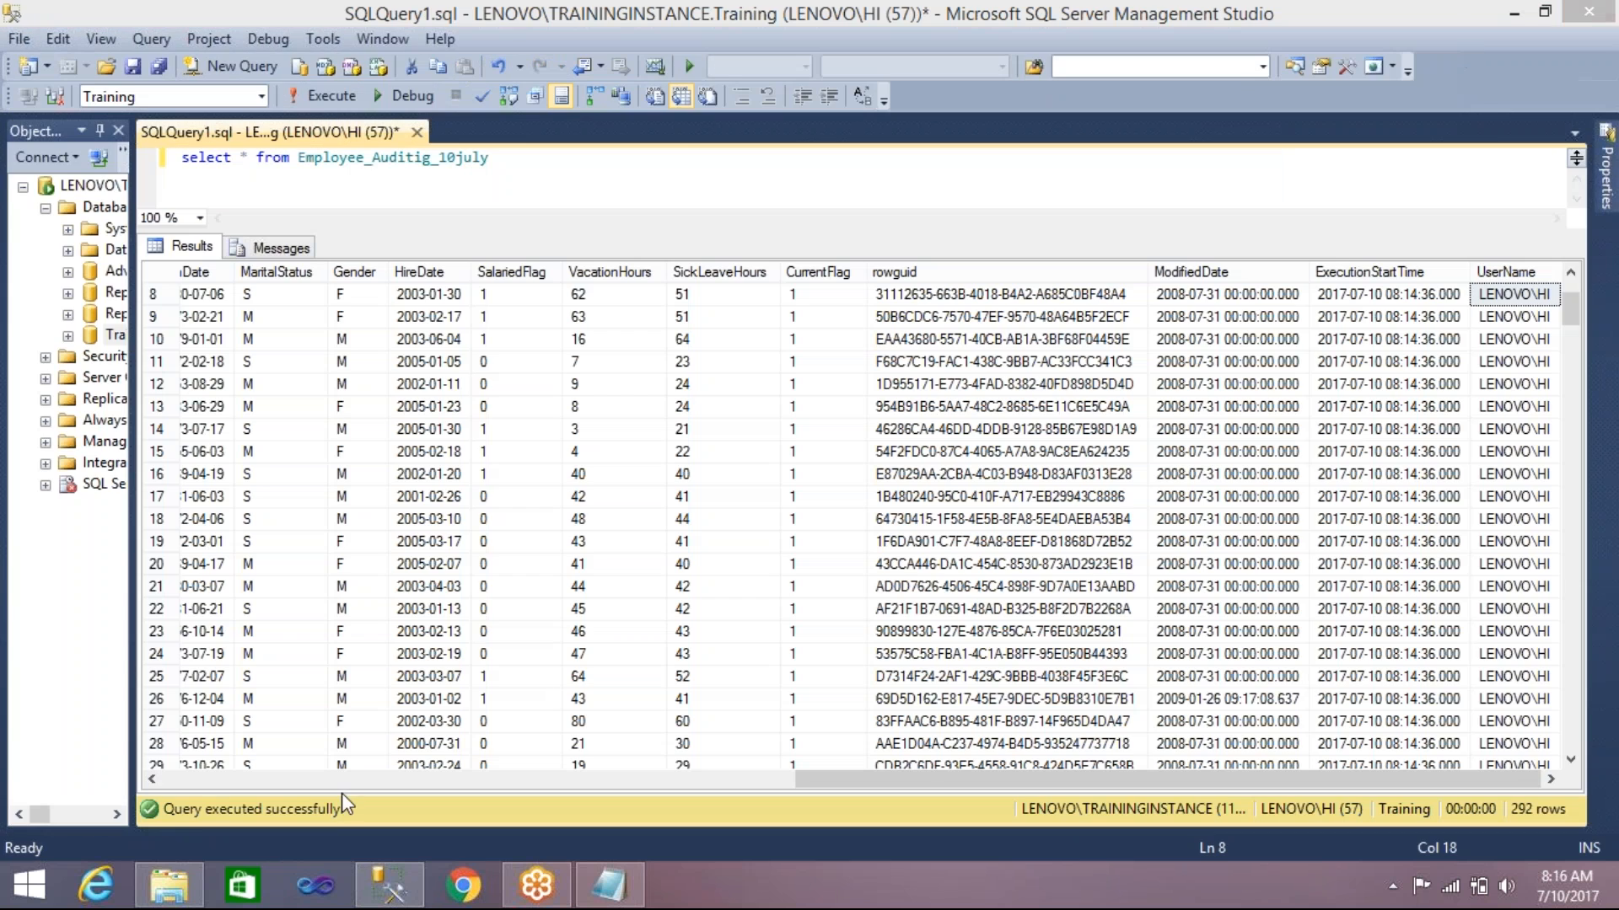
left_click(169, 885)
left_click(349, 402)
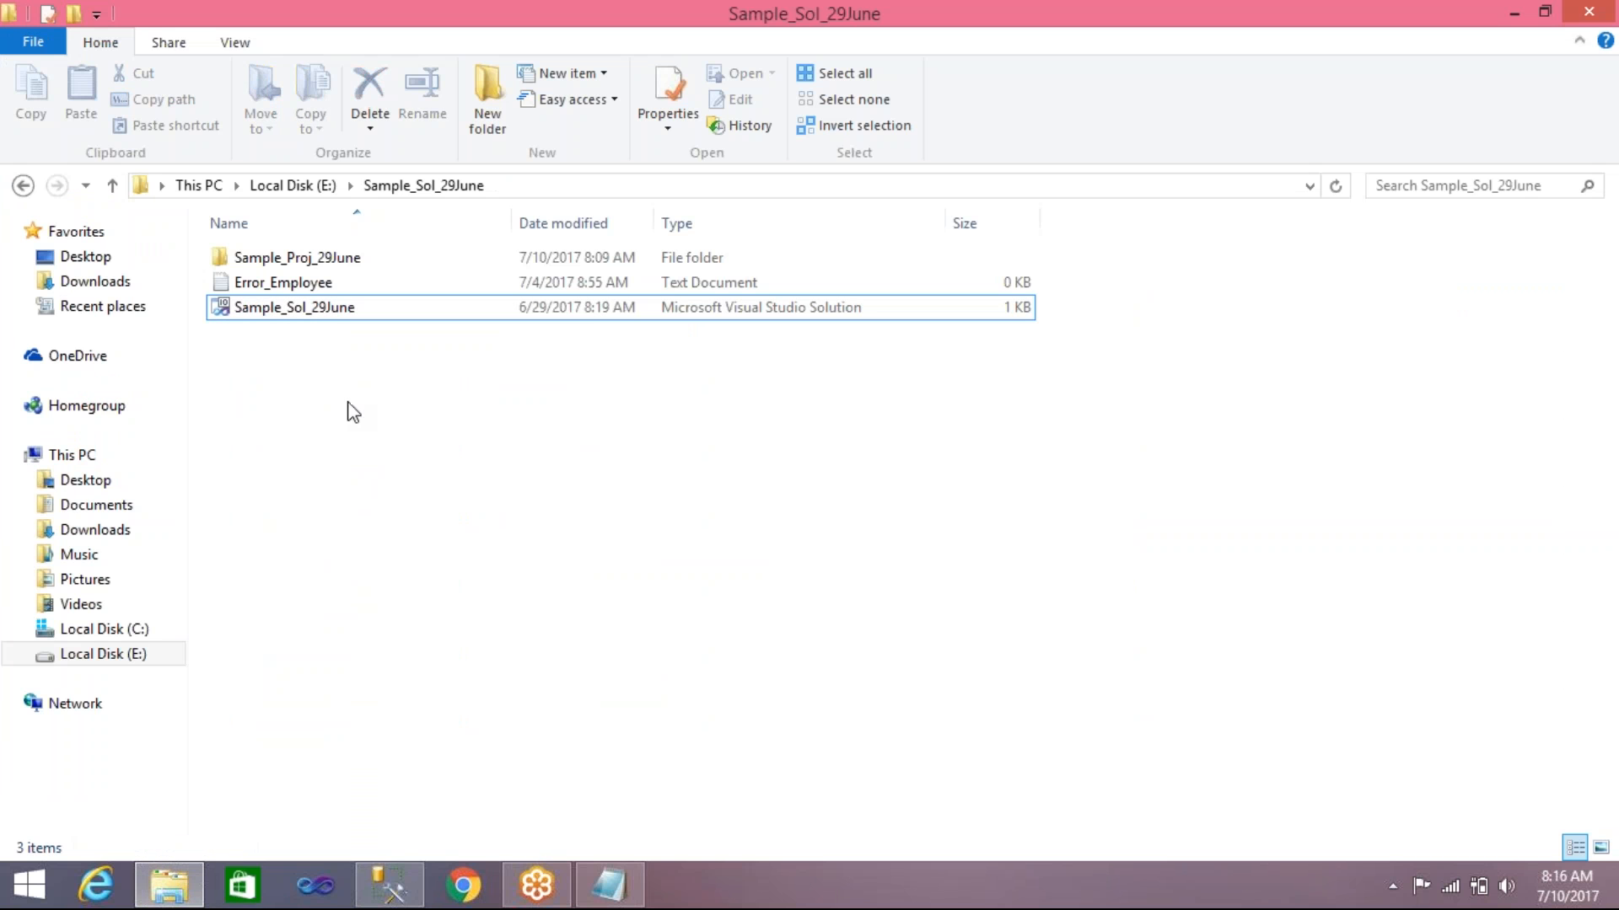
double_click(288, 312)
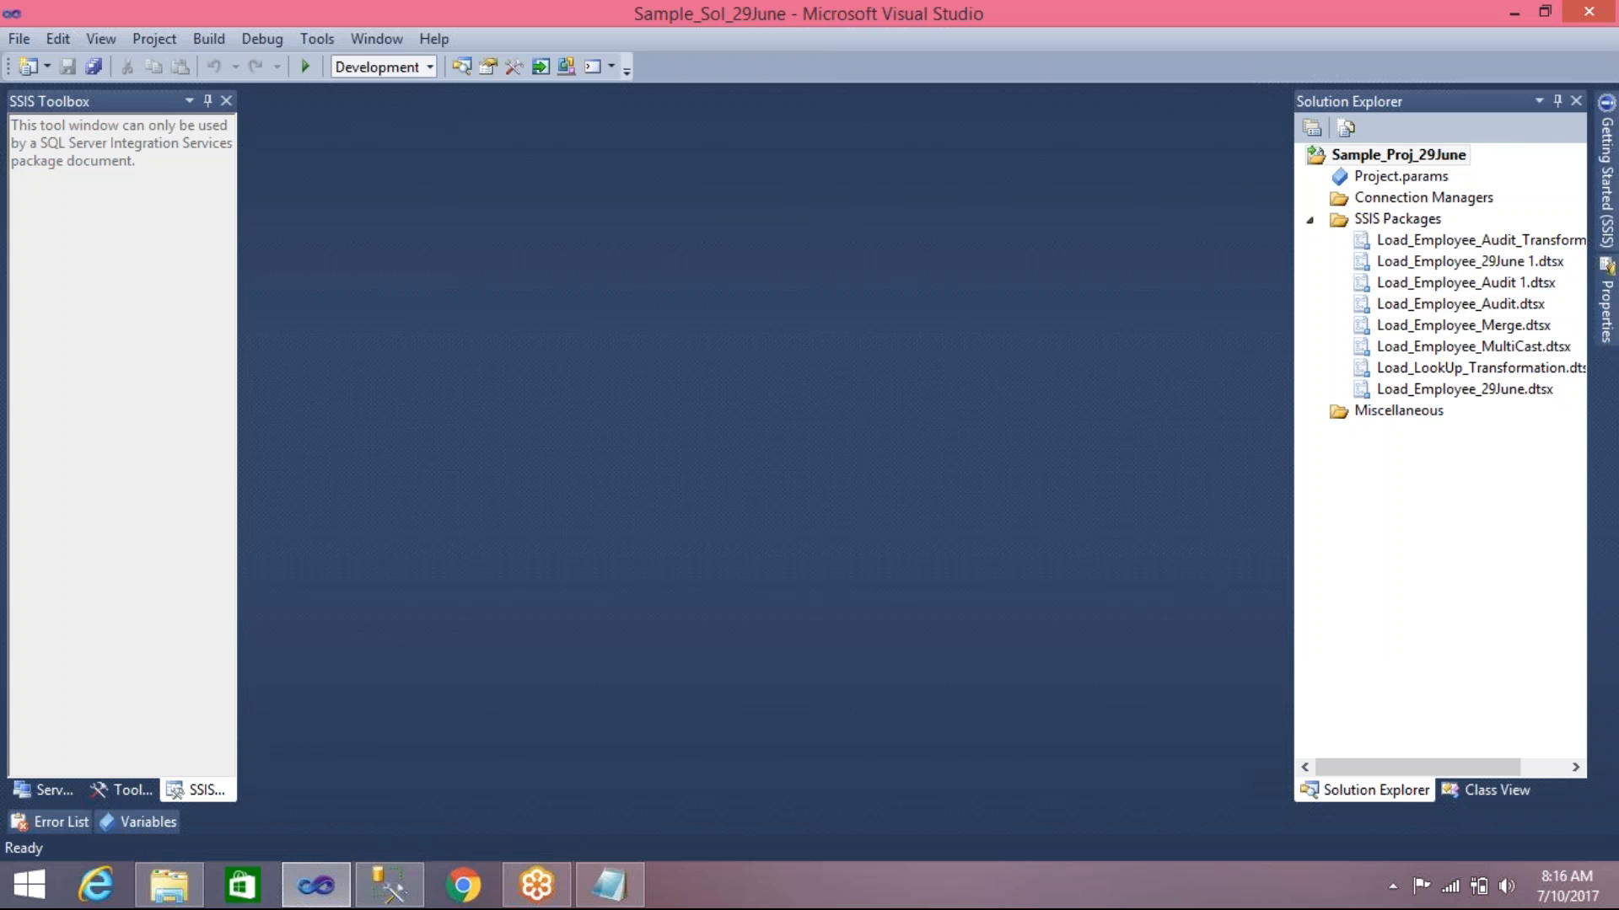
Open the Load_Employee_29June and Load_Employee_Audit_Transformation packages, and show the Load Audit Info data flow of the audit package
left_click(1451, 393)
double_click(1451, 393)
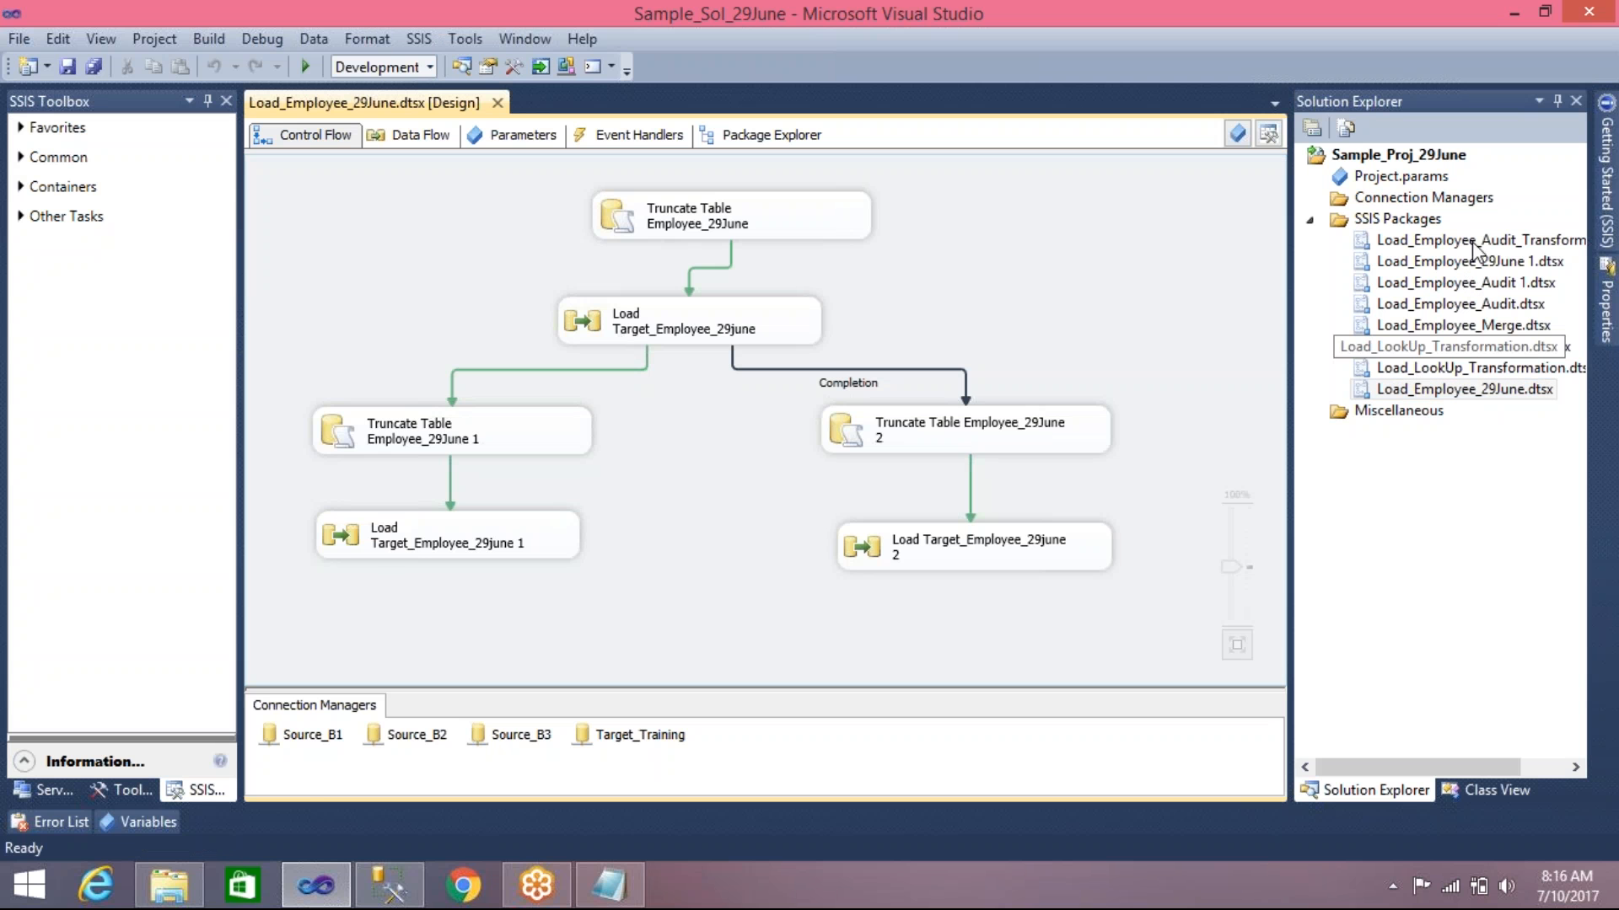
left_click(1475, 243)
double_click(1475, 245)
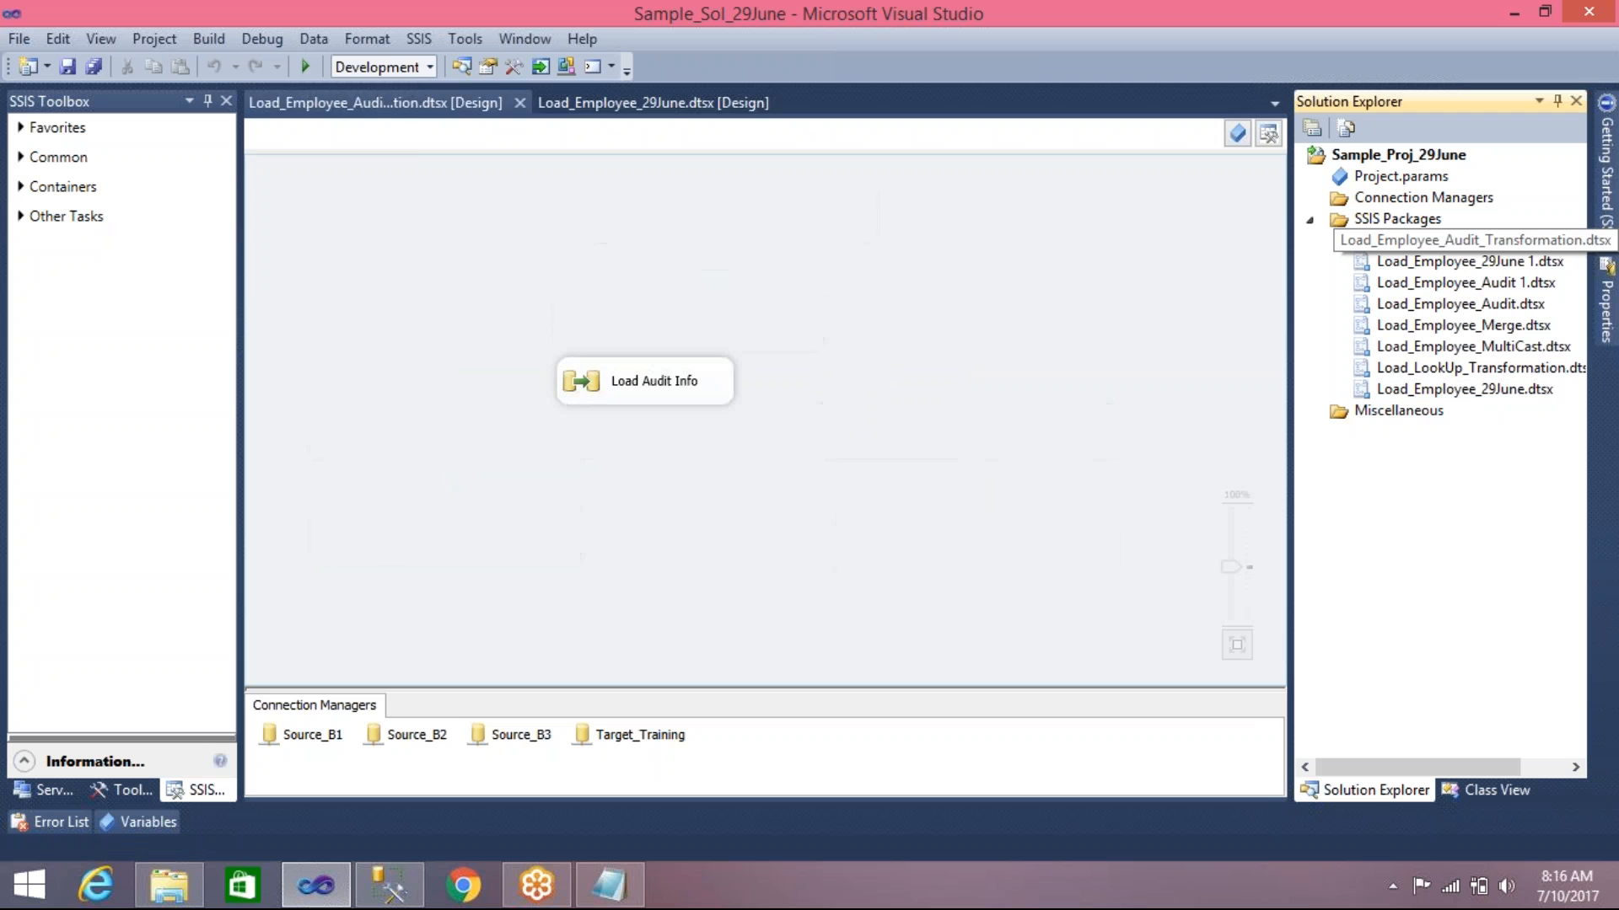
double_click(574, 379)
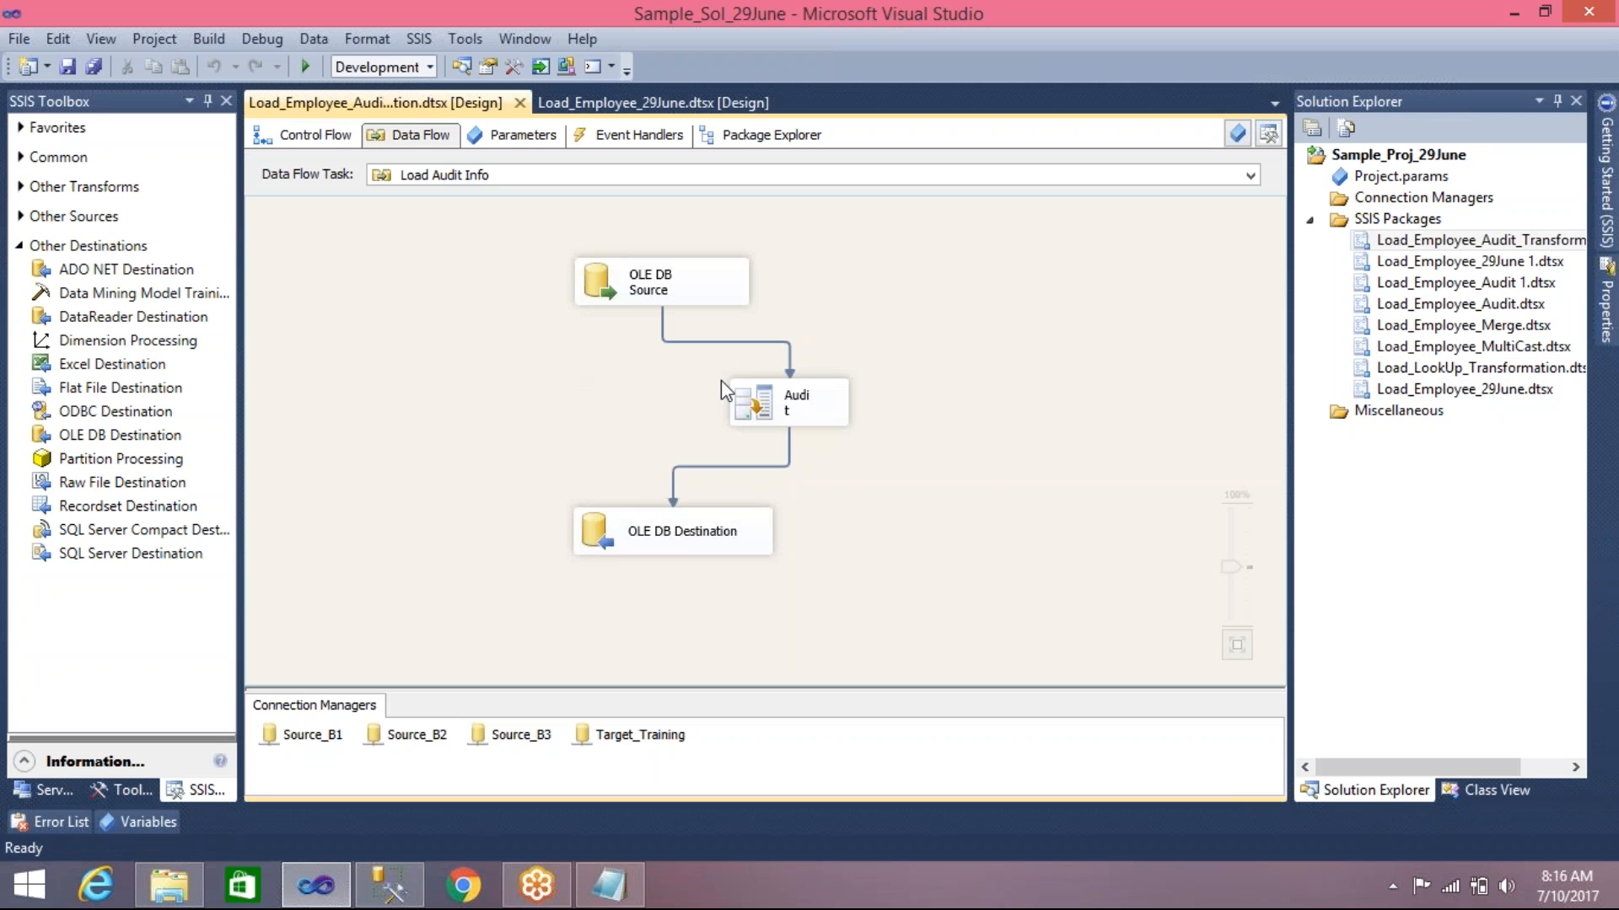
Review the available audit types in the Audit transformation's settings and leave them without making changes
double_click(765, 397)
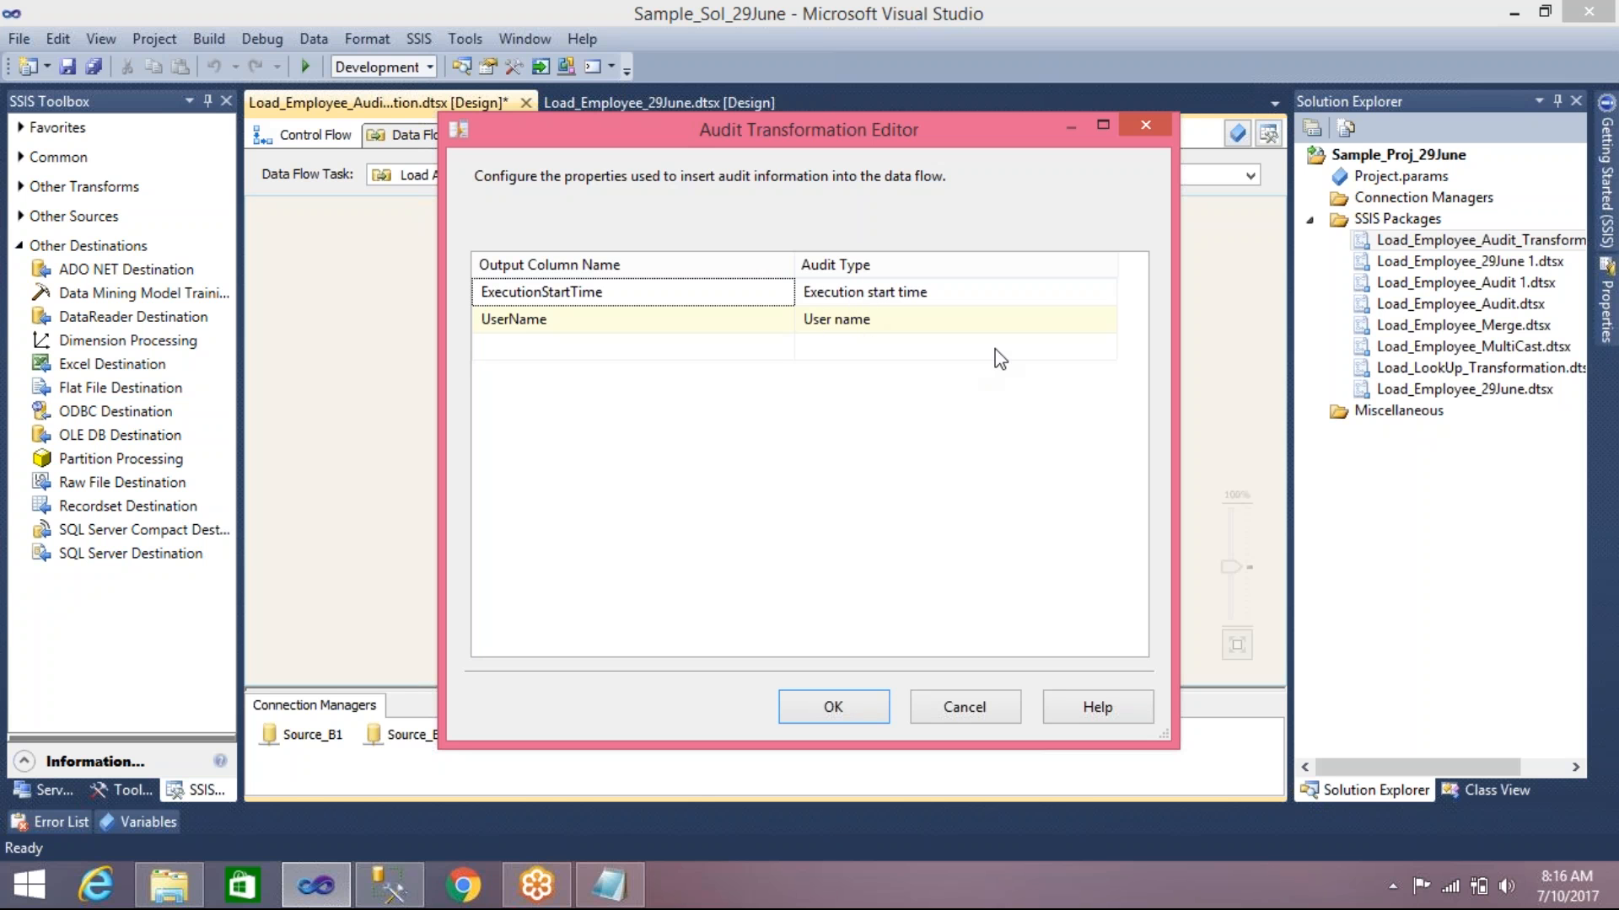
left_click(1107, 347)
left_click(1107, 347)
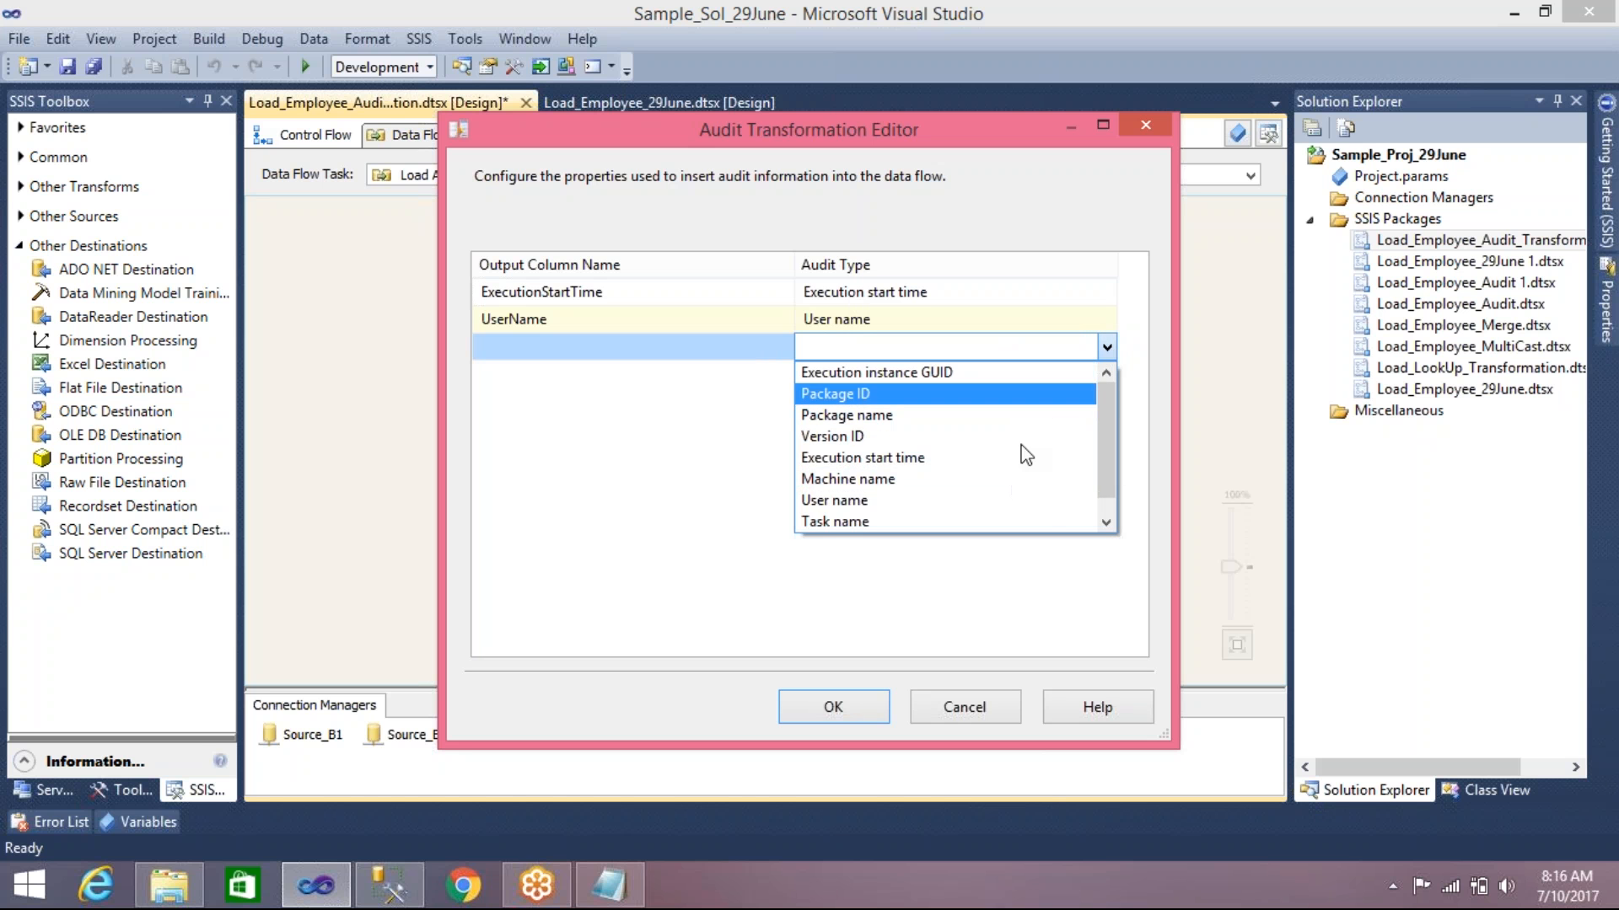
scroll(1101, 499, "down", 1)
scroll(1101, 499, "up", 1)
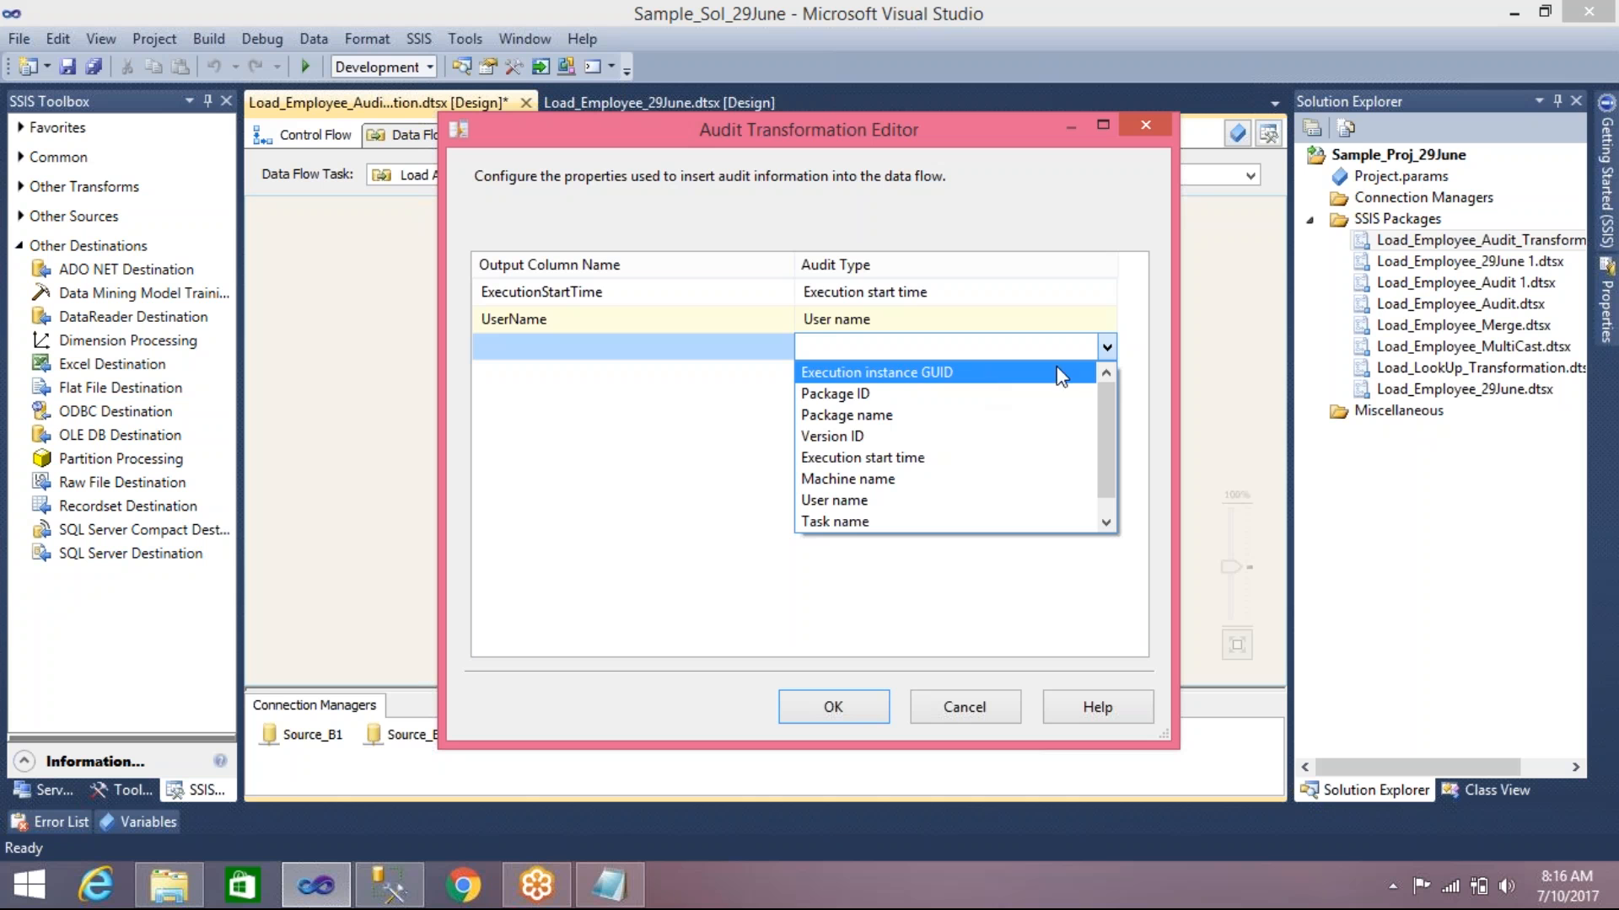
mouse_move(1104, 404)
left_mouse_down()
mouse_move(1105, 432)
mouse_move(1099, 376)
left_mouse_up()
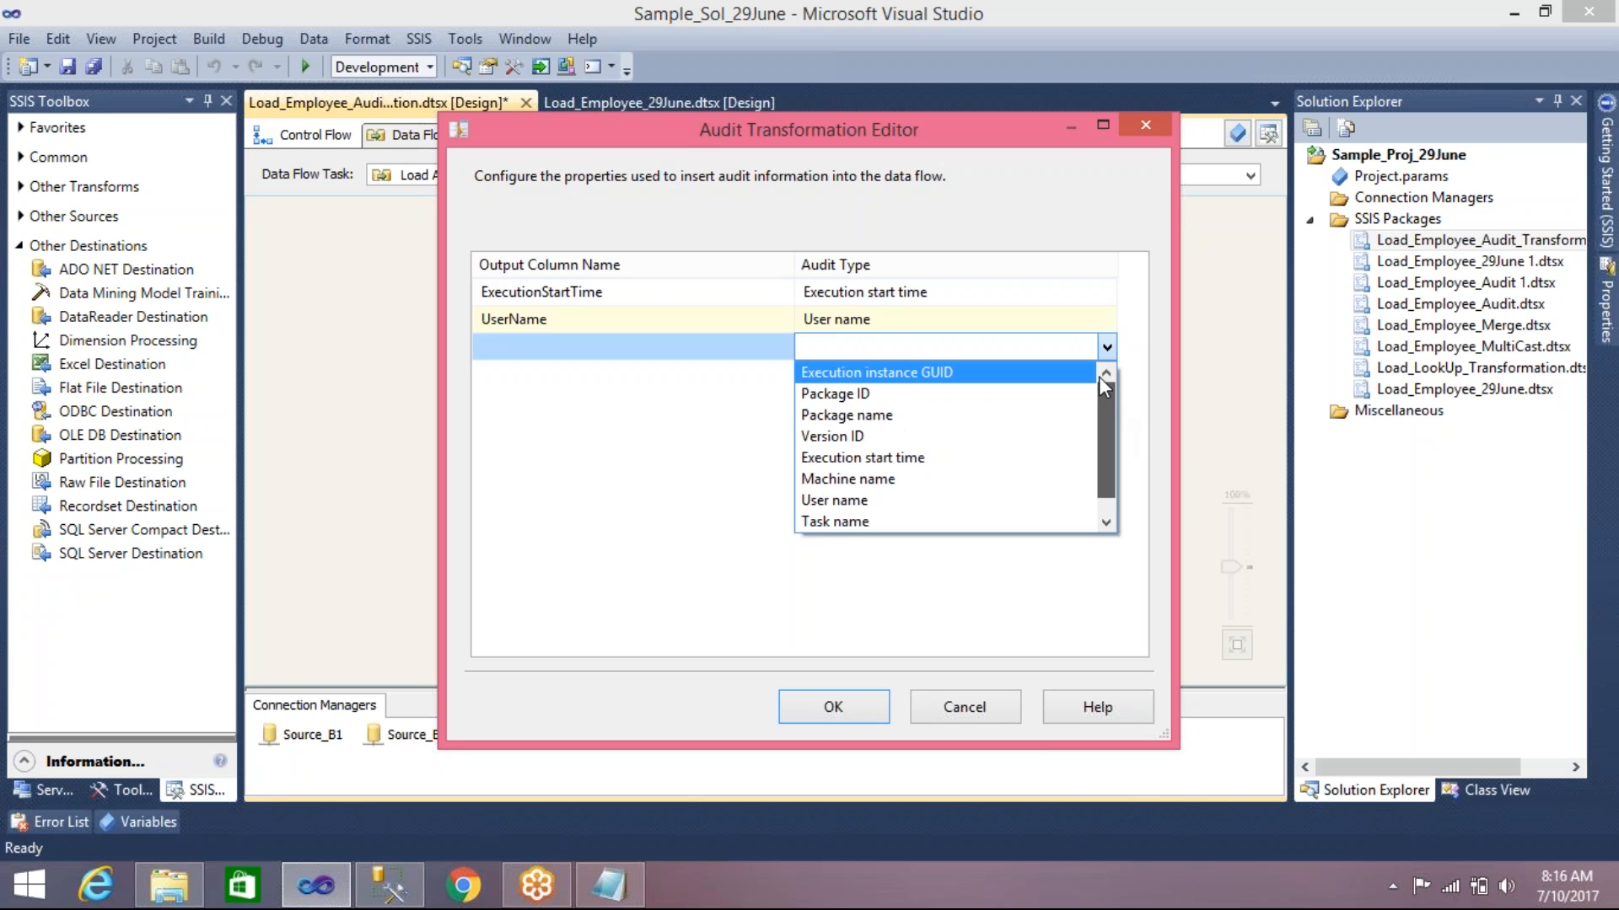
left_click(846, 575)
left_click(961, 708)
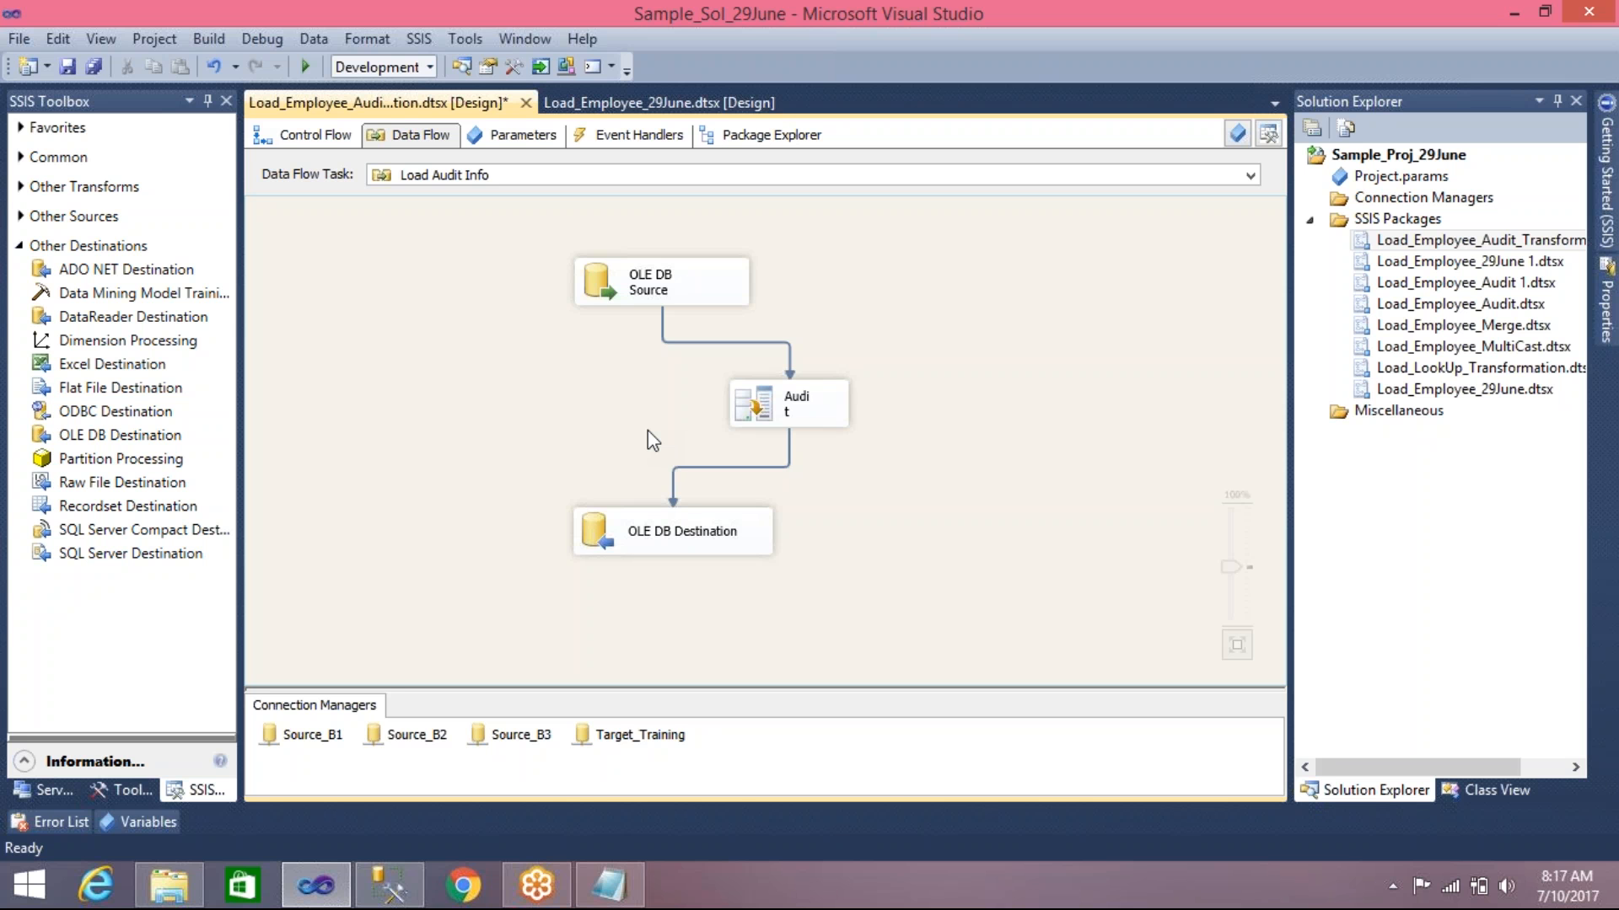
Reopen the Audit transformation, look through the audit type choices for a third output column again, and cancel
left_click(763, 408)
double_click(762, 410)
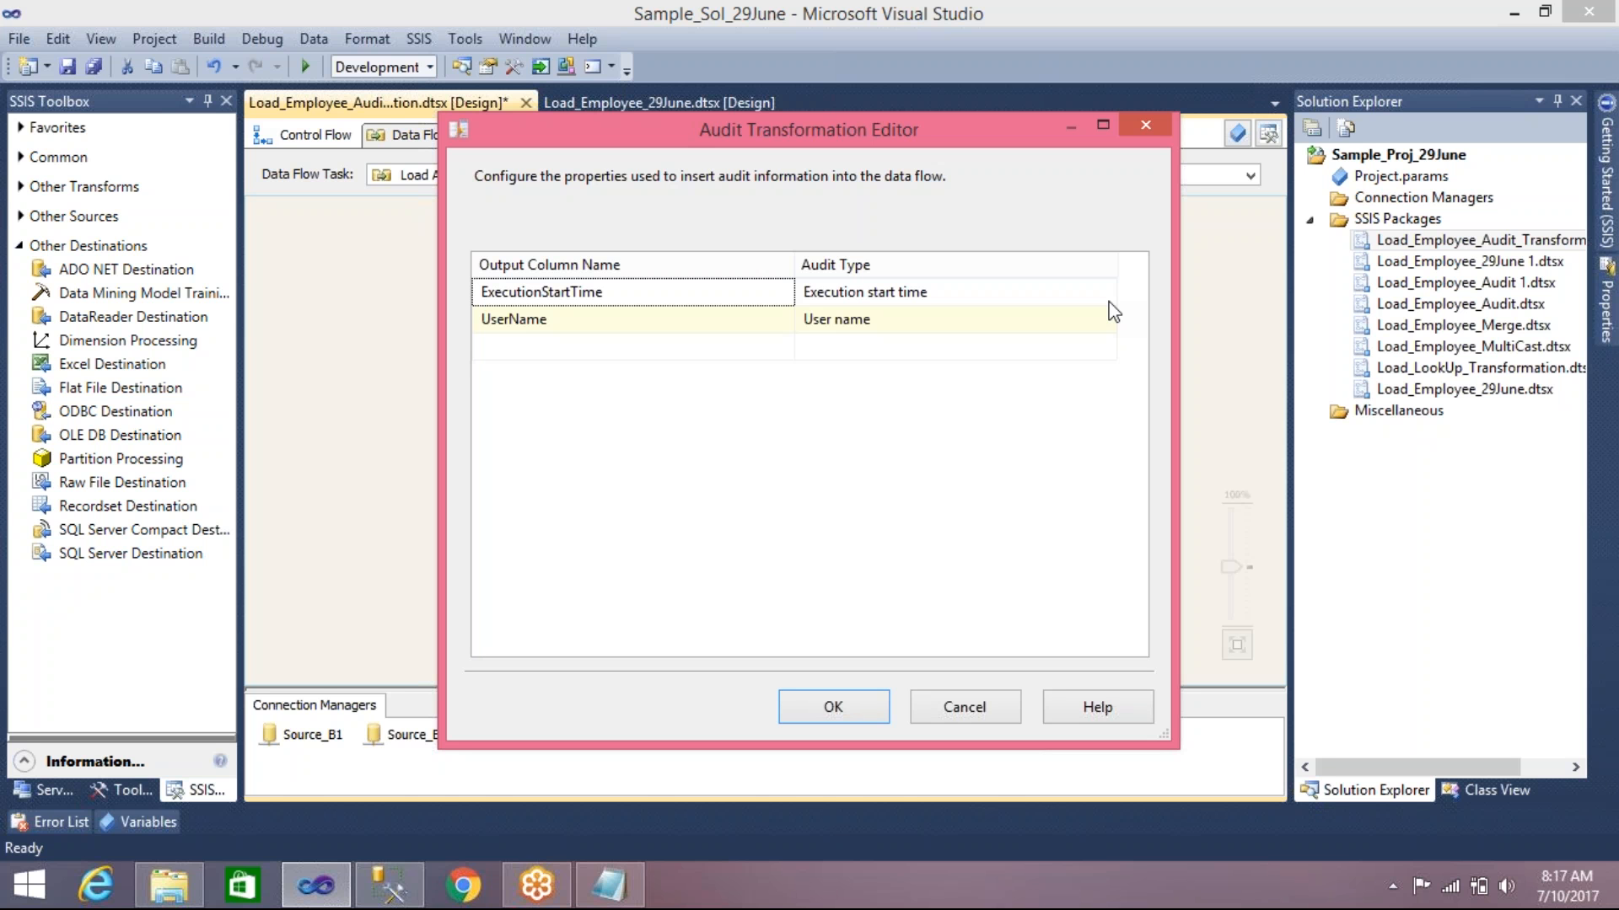
left_click(1110, 347)
left_click(1106, 347)
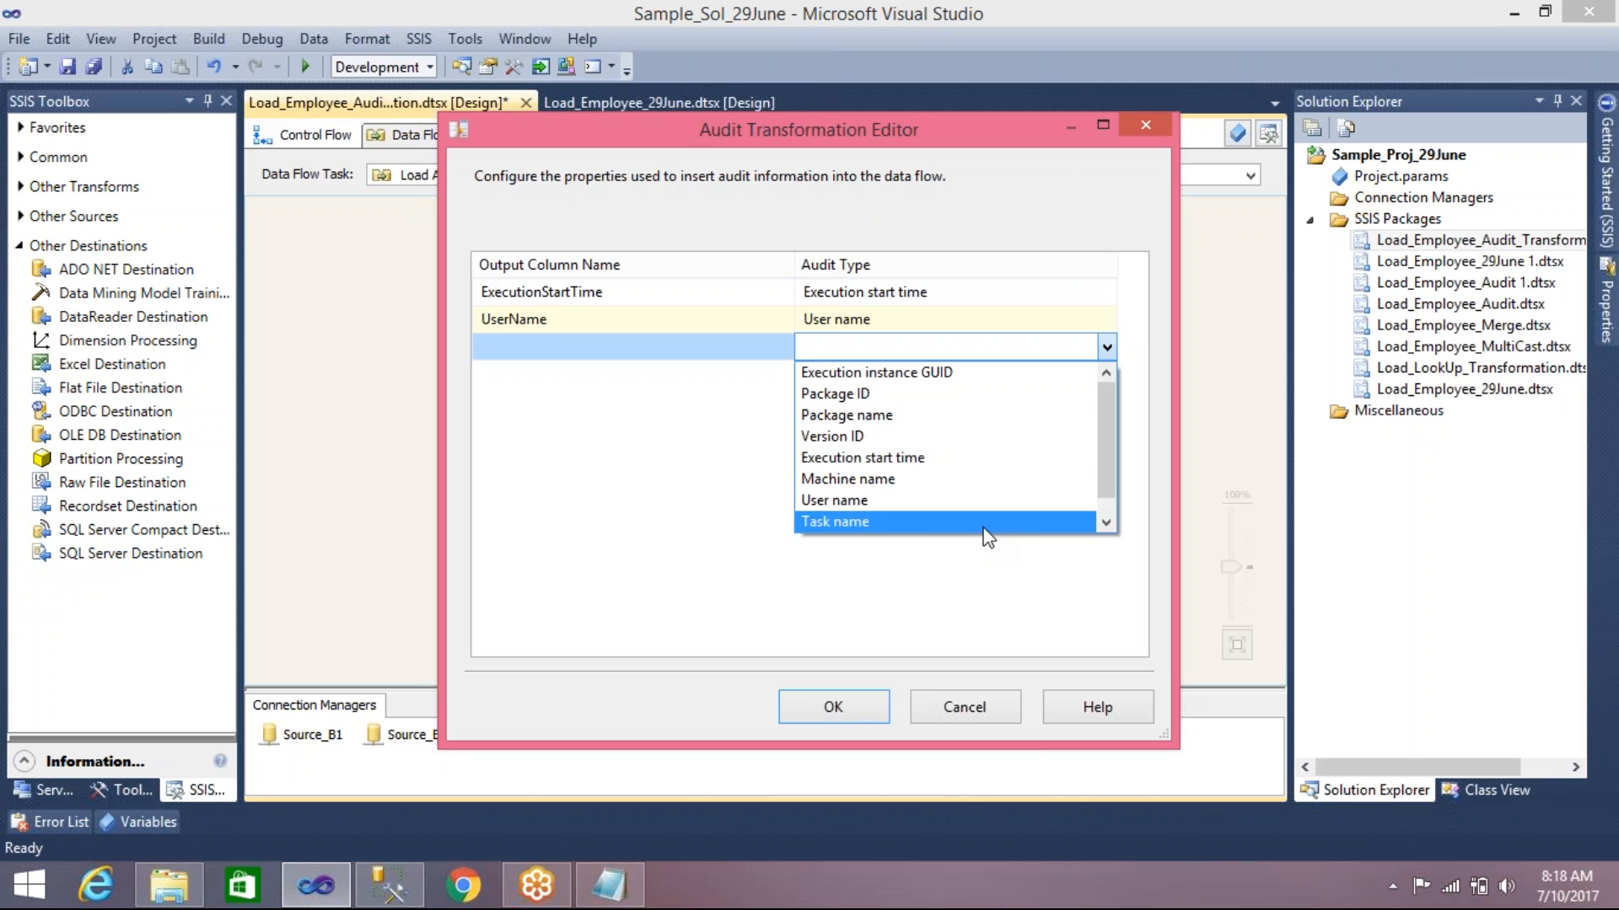
left_click(669, 408)
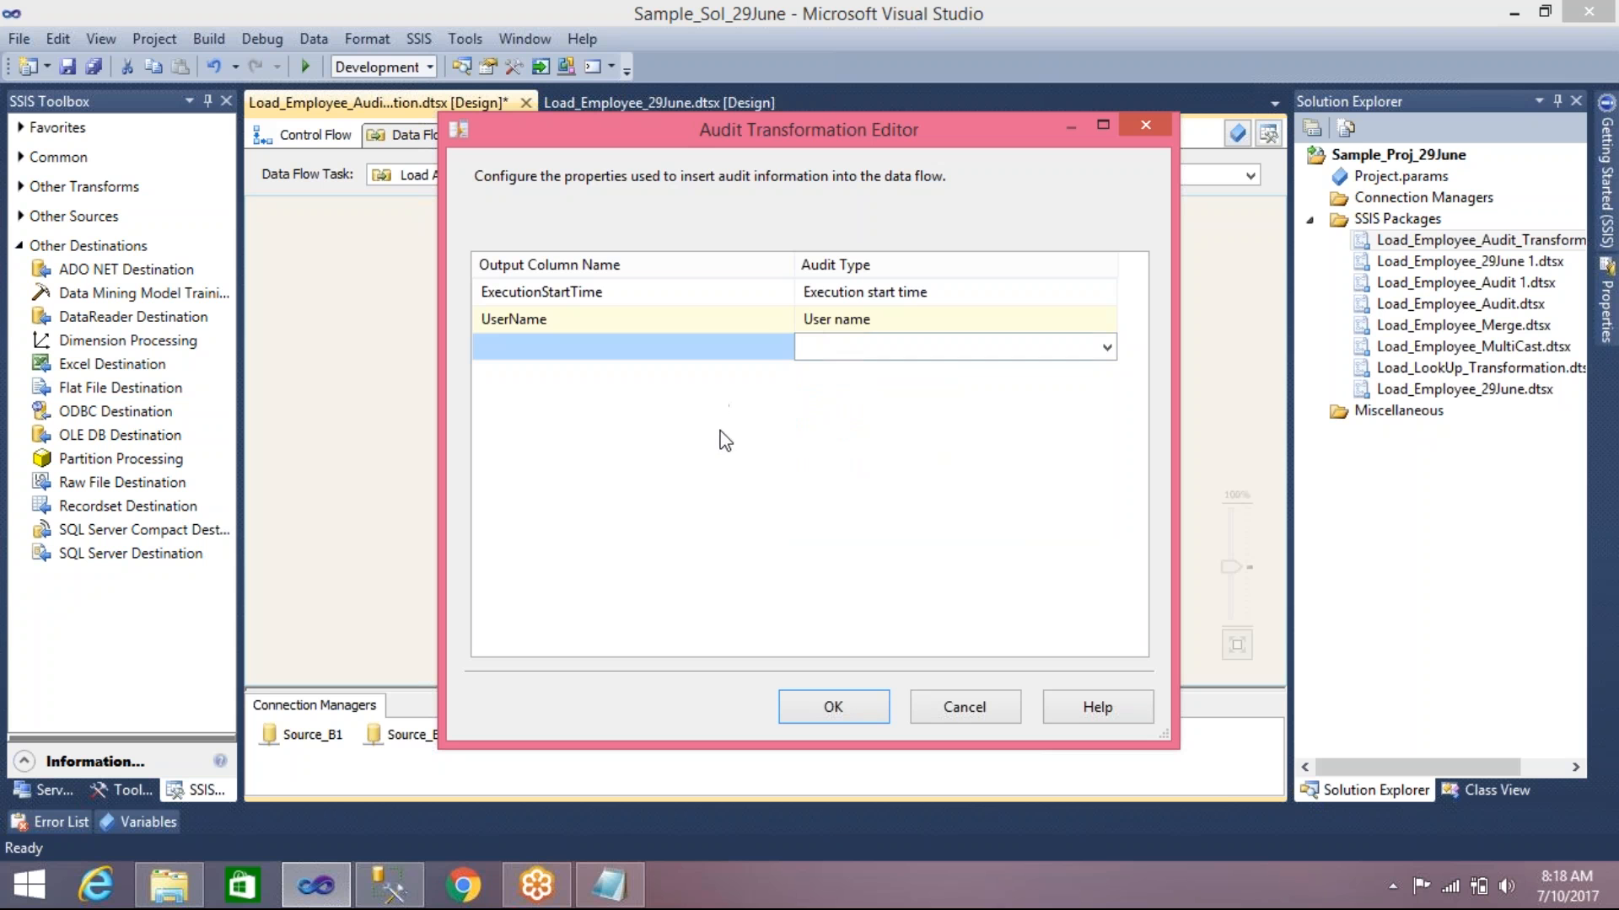
left_click(965, 708)
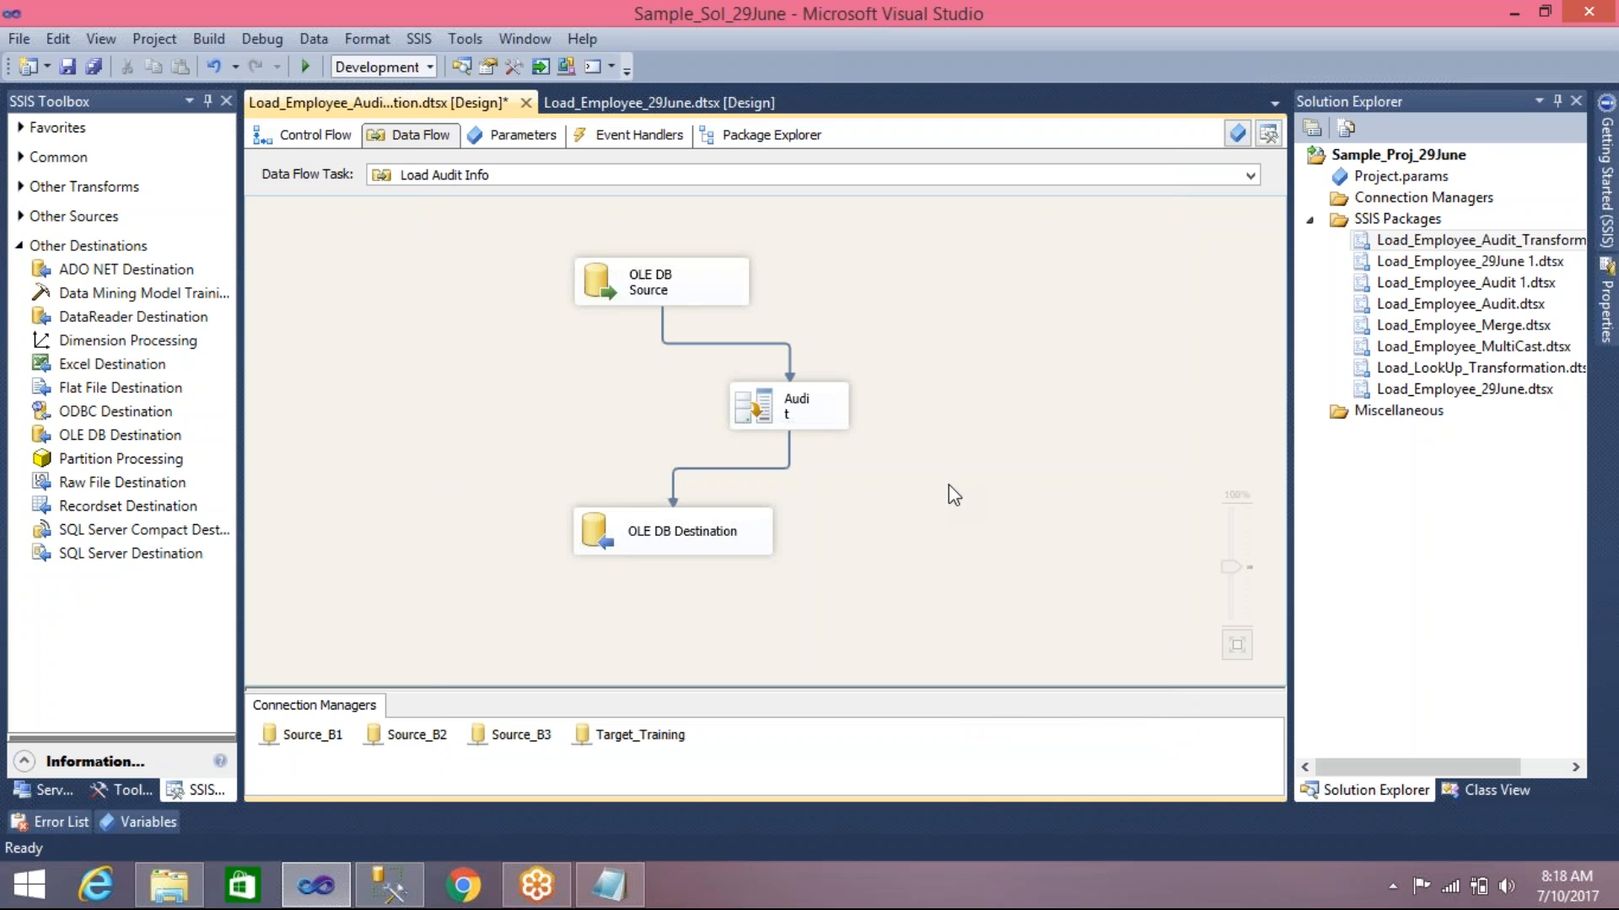
Save the Load_Employee_Audit_Transformation package and close its designer
key("ctrl+s")
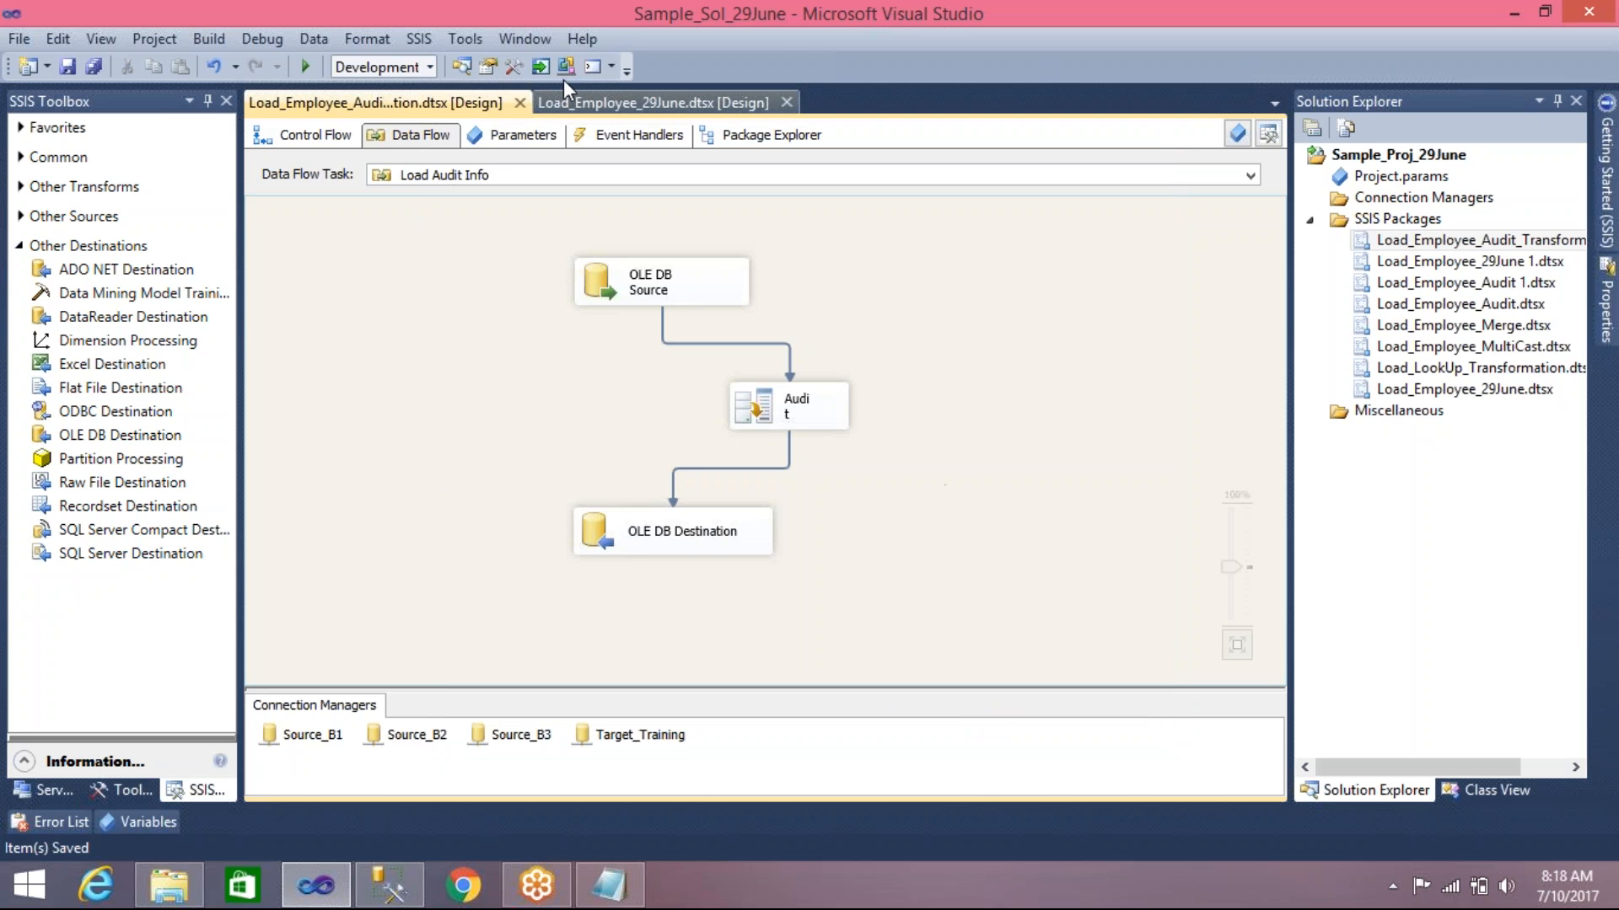
left_click(520, 103)
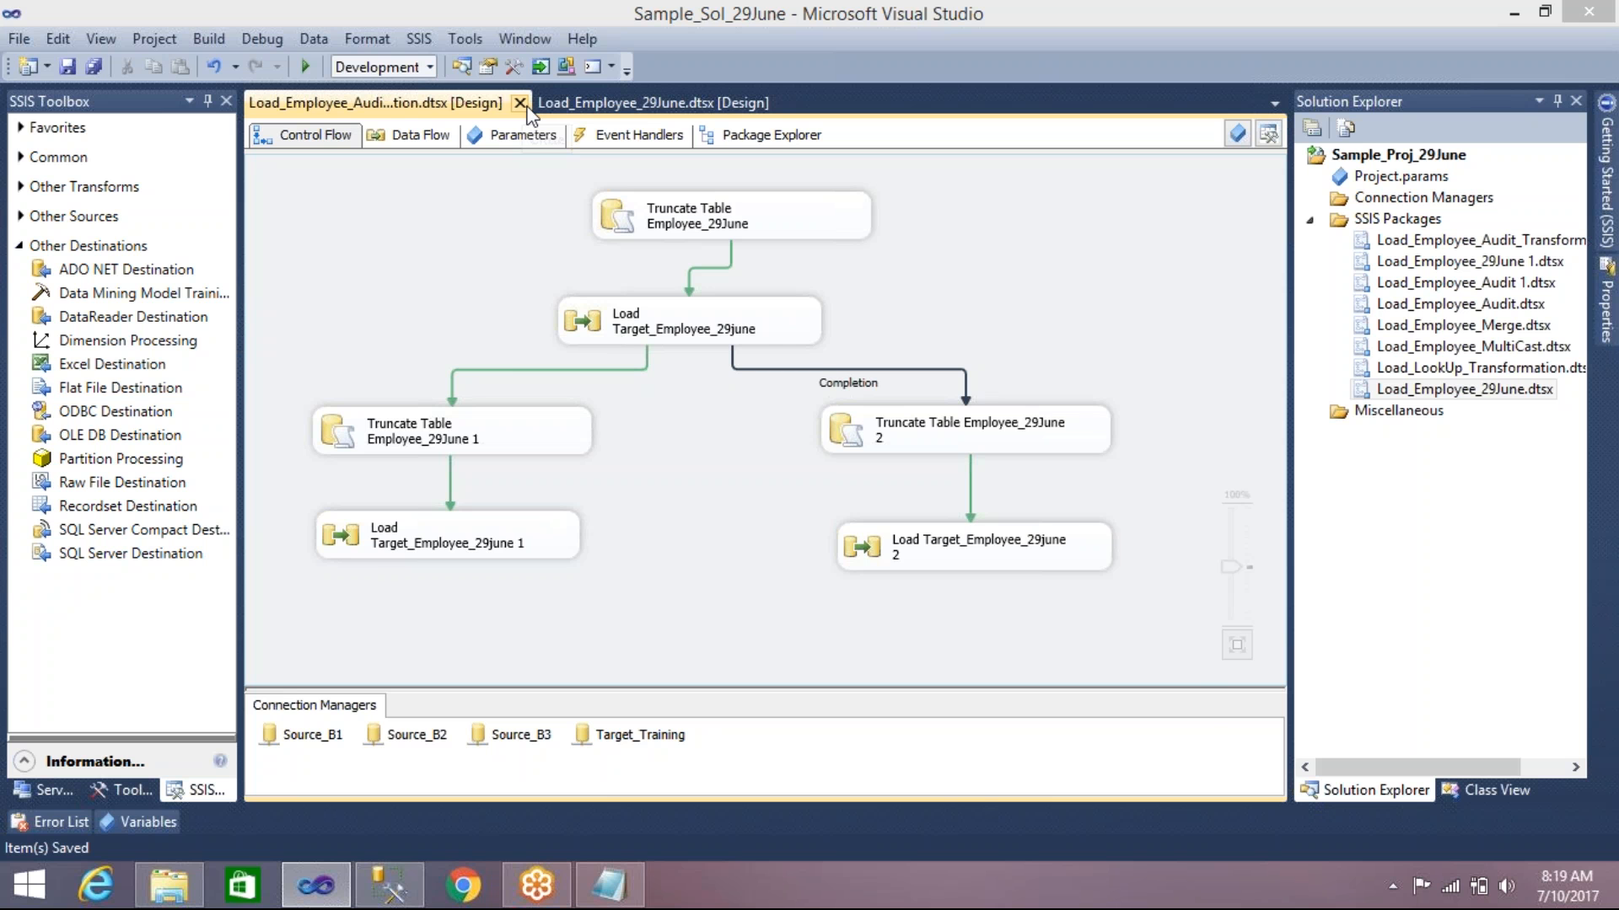
left_click(524, 105)
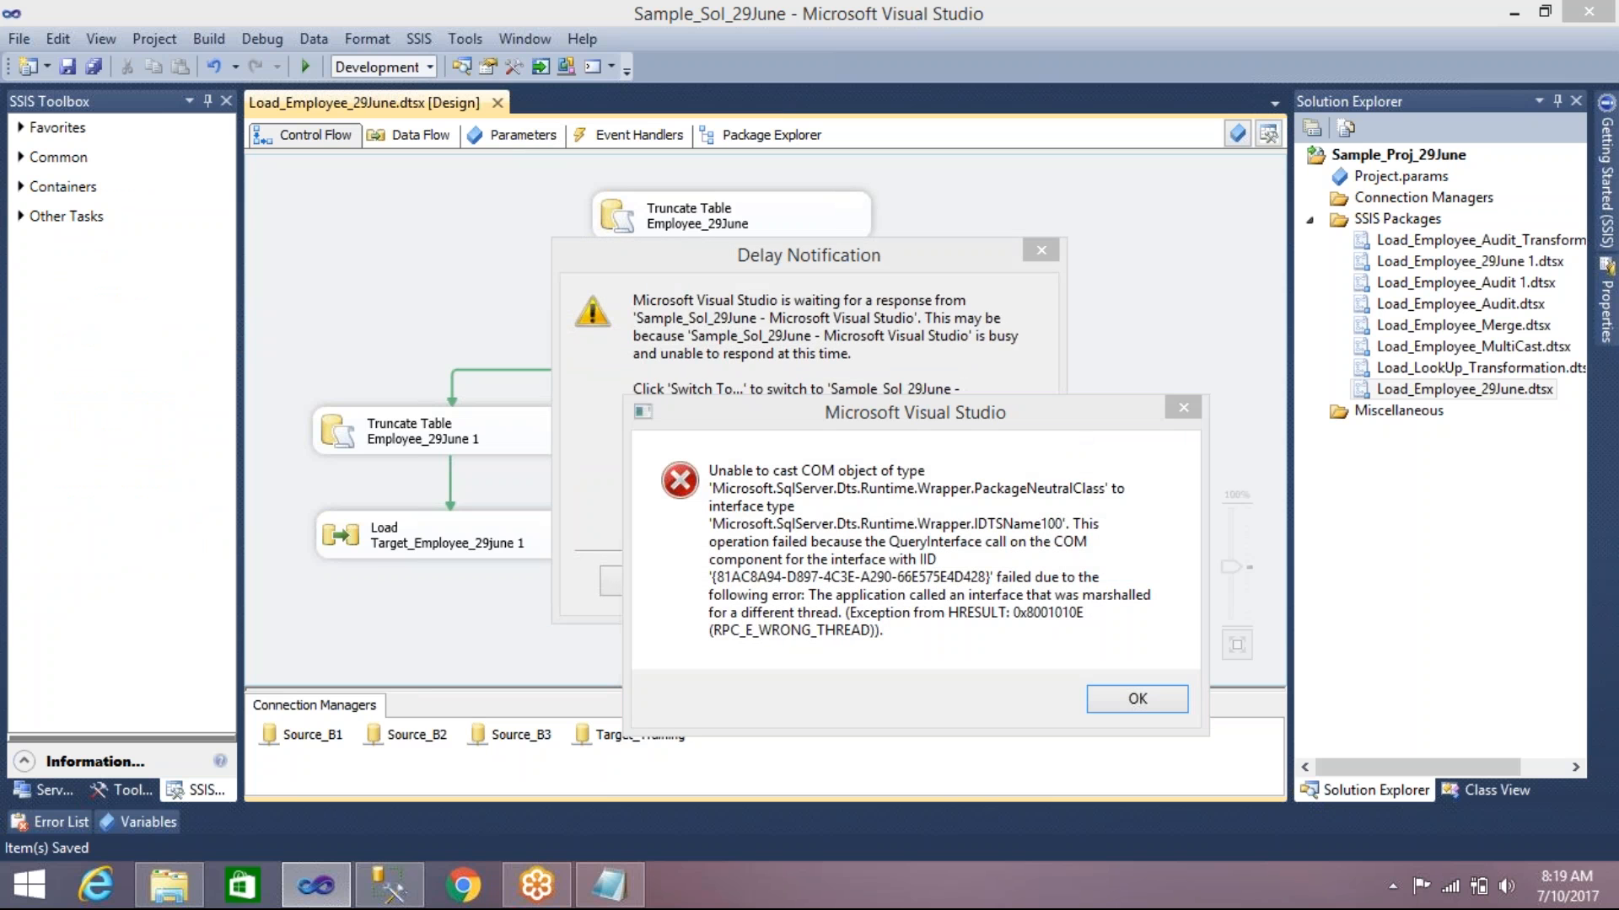
Dismiss the repeated COM object cast error messages in front of the Delay Notification
left_click(1135, 698)
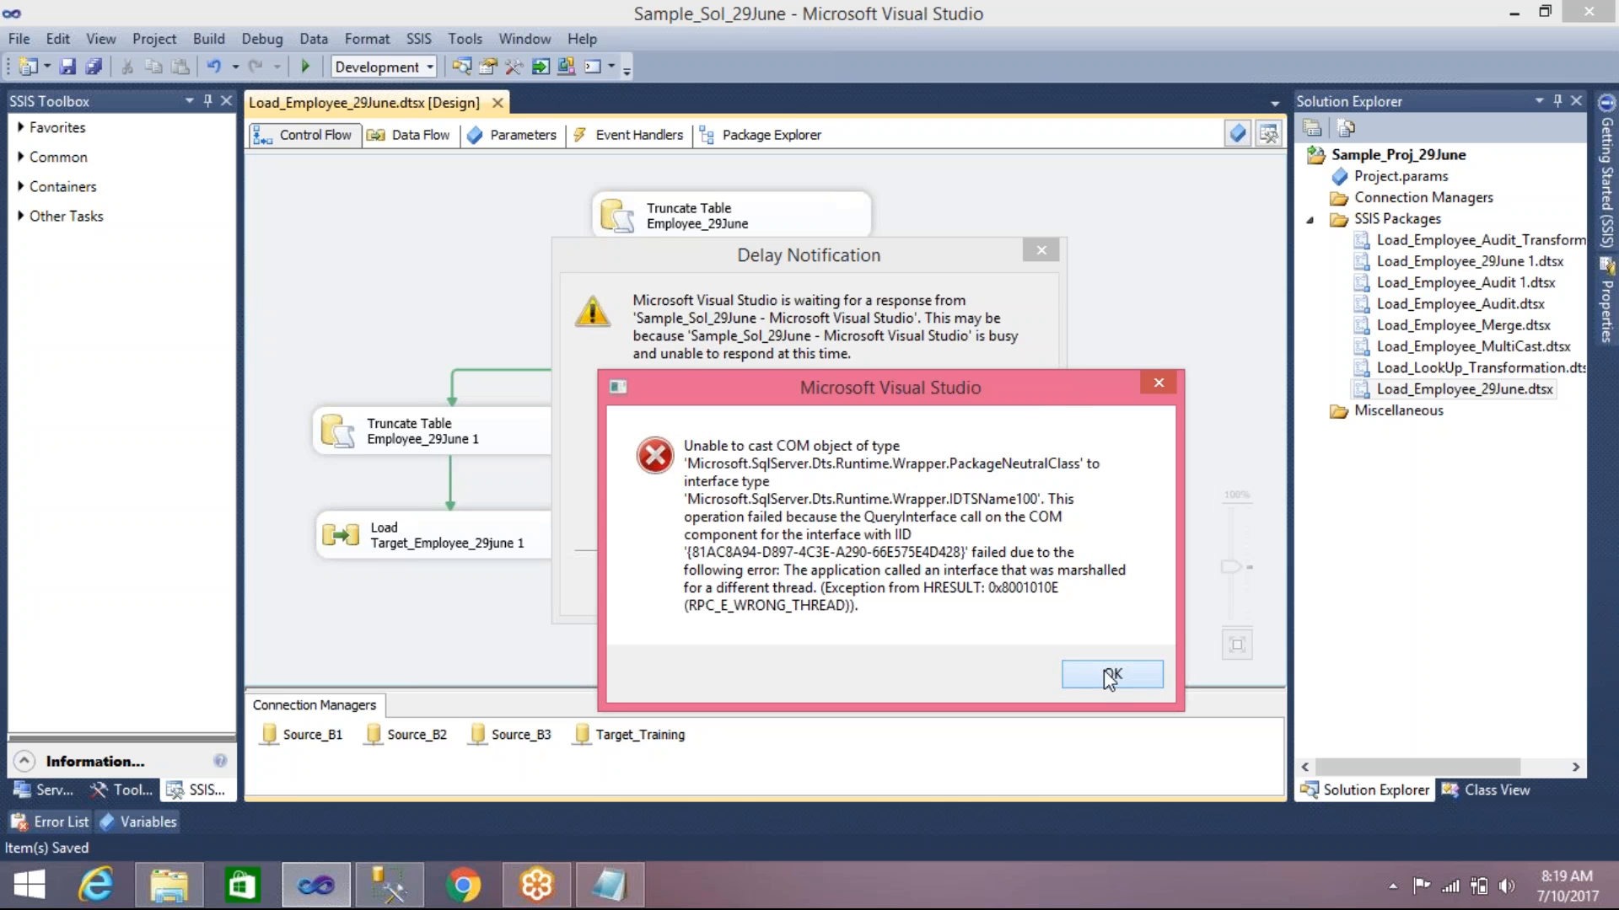
left_click(1111, 672)
left_click(1069, 656)
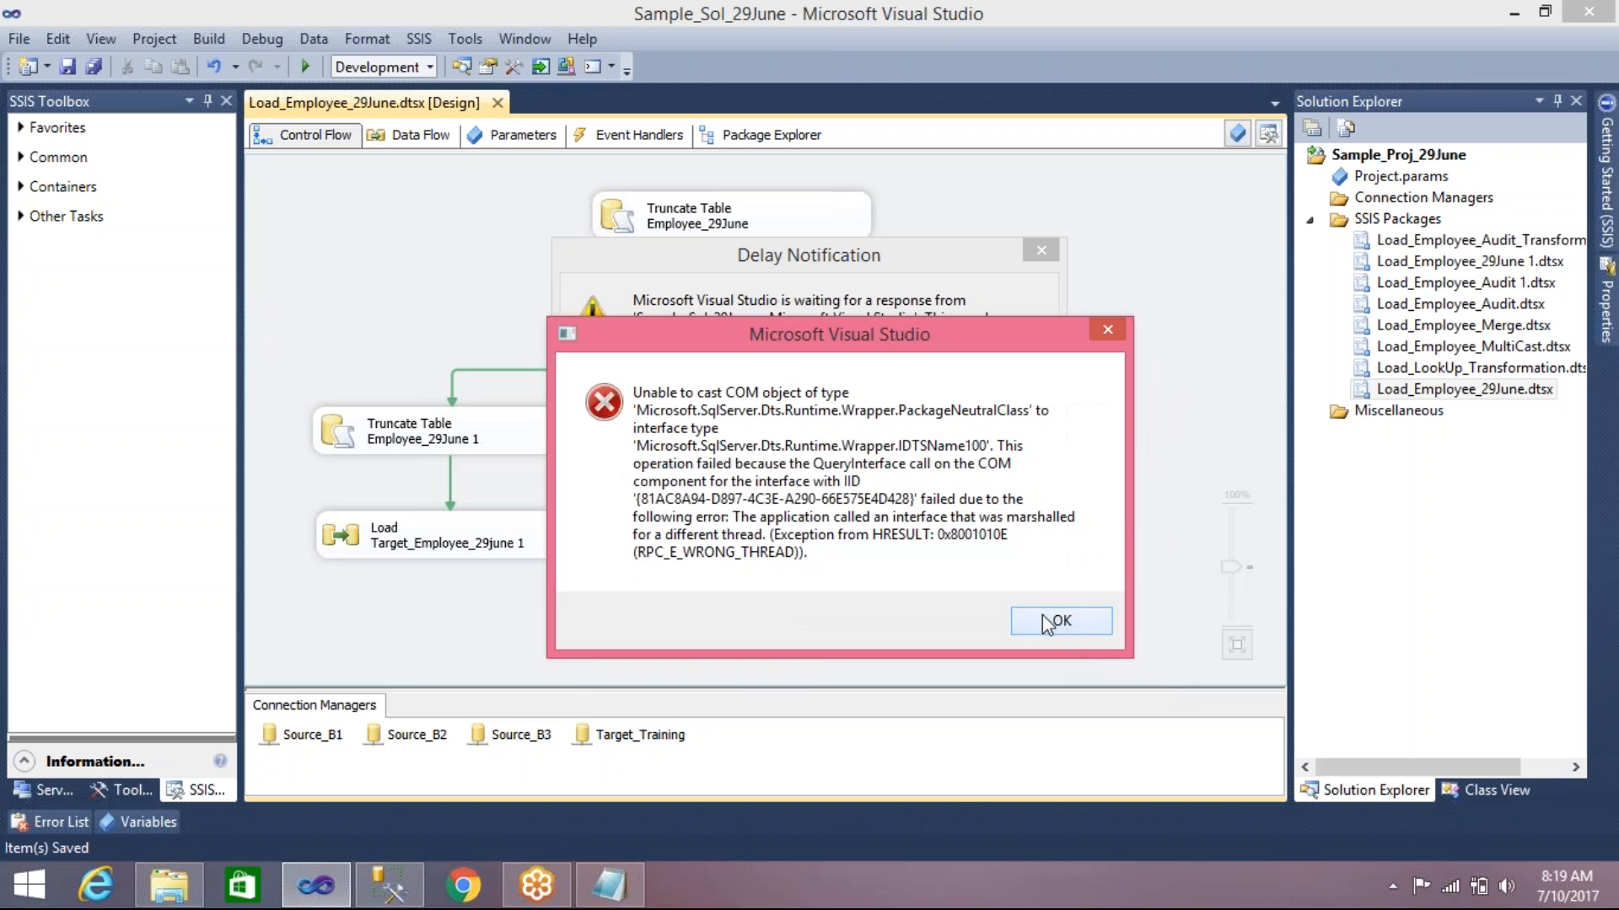
left_click(1042, 614)
left_click(1027, 599)
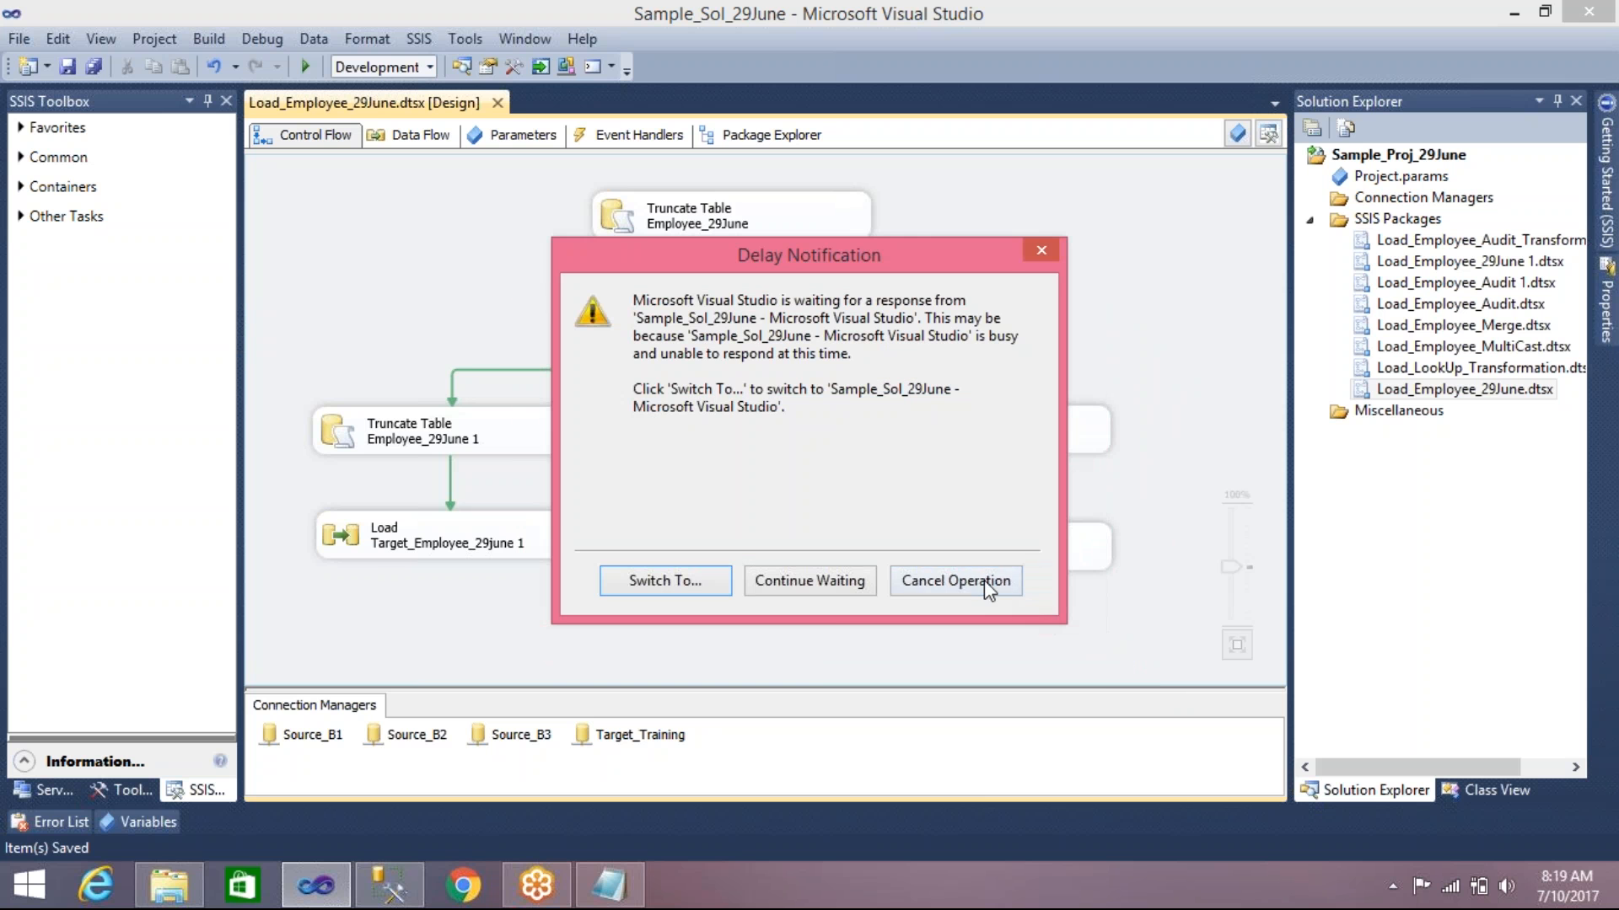
Cancel the waiting operation in the Delay Notification until it is gone, and close the Load_Employee_29June package designer
left_click(981, 583)
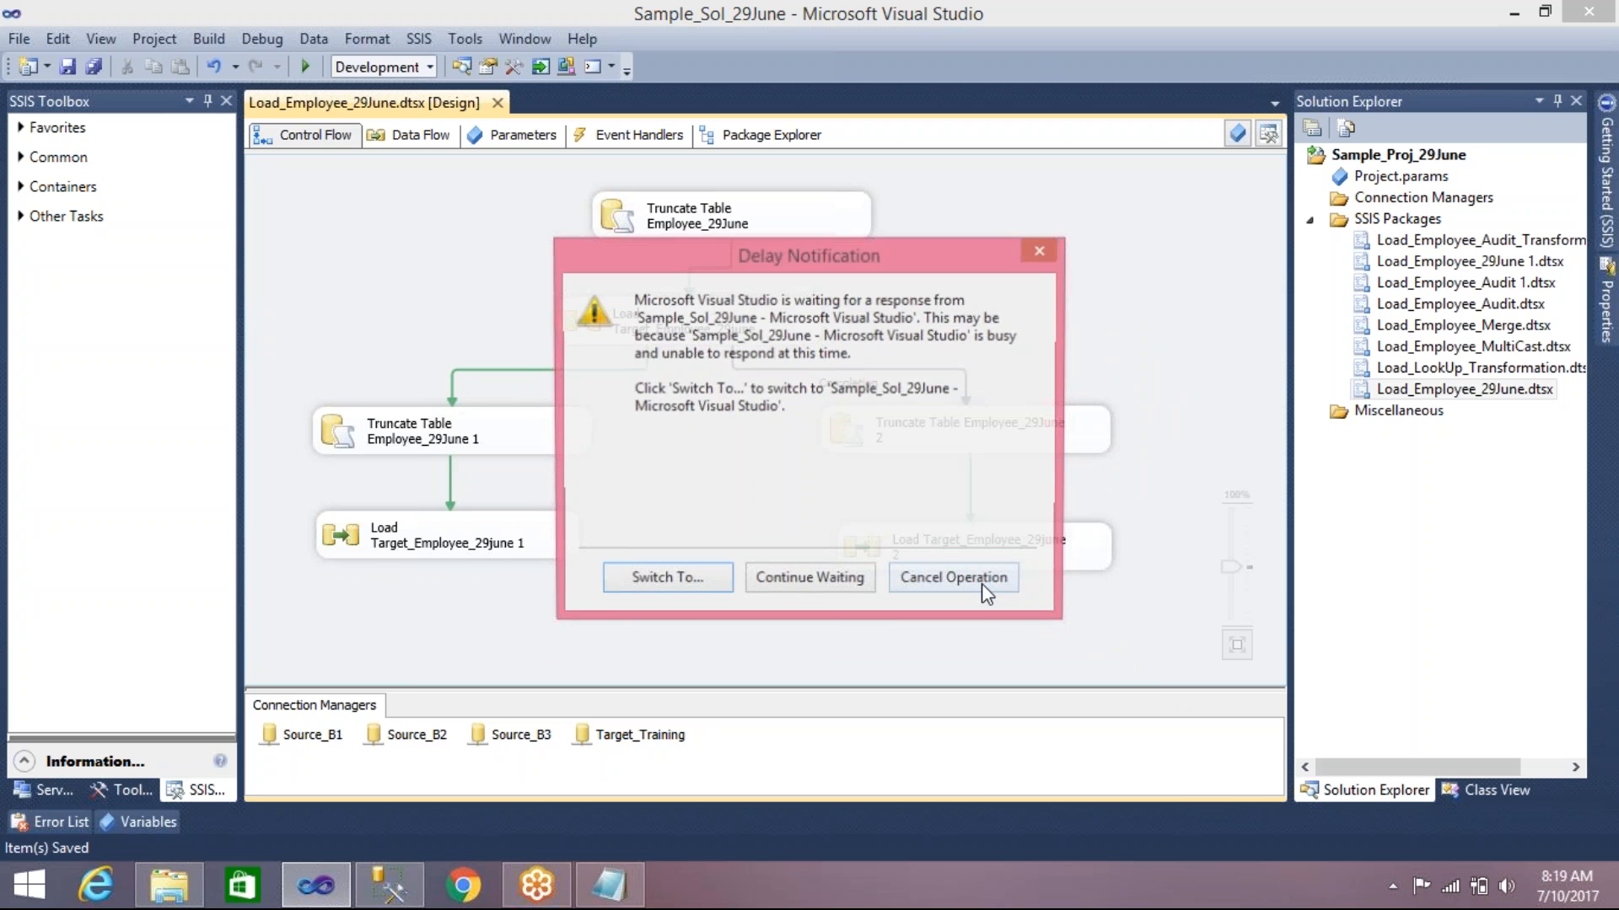
left_click(981, 584)
left_click(982, 583)
left_click(981, 584)
left_click(981, 583)
left_click(981, 584)
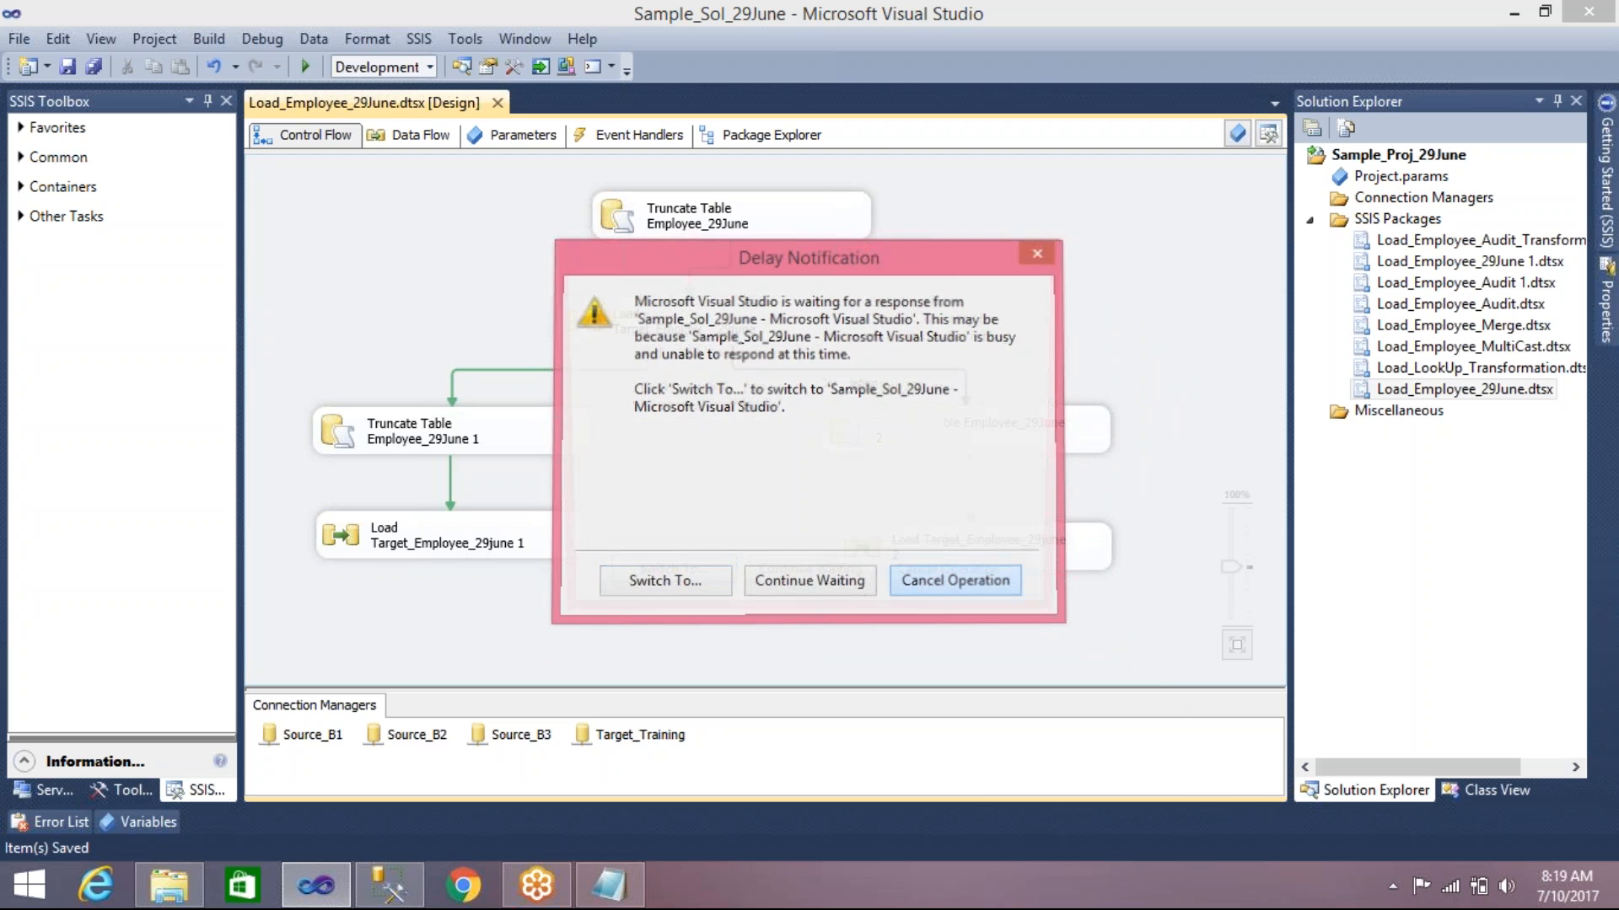
left_click(981, 583)
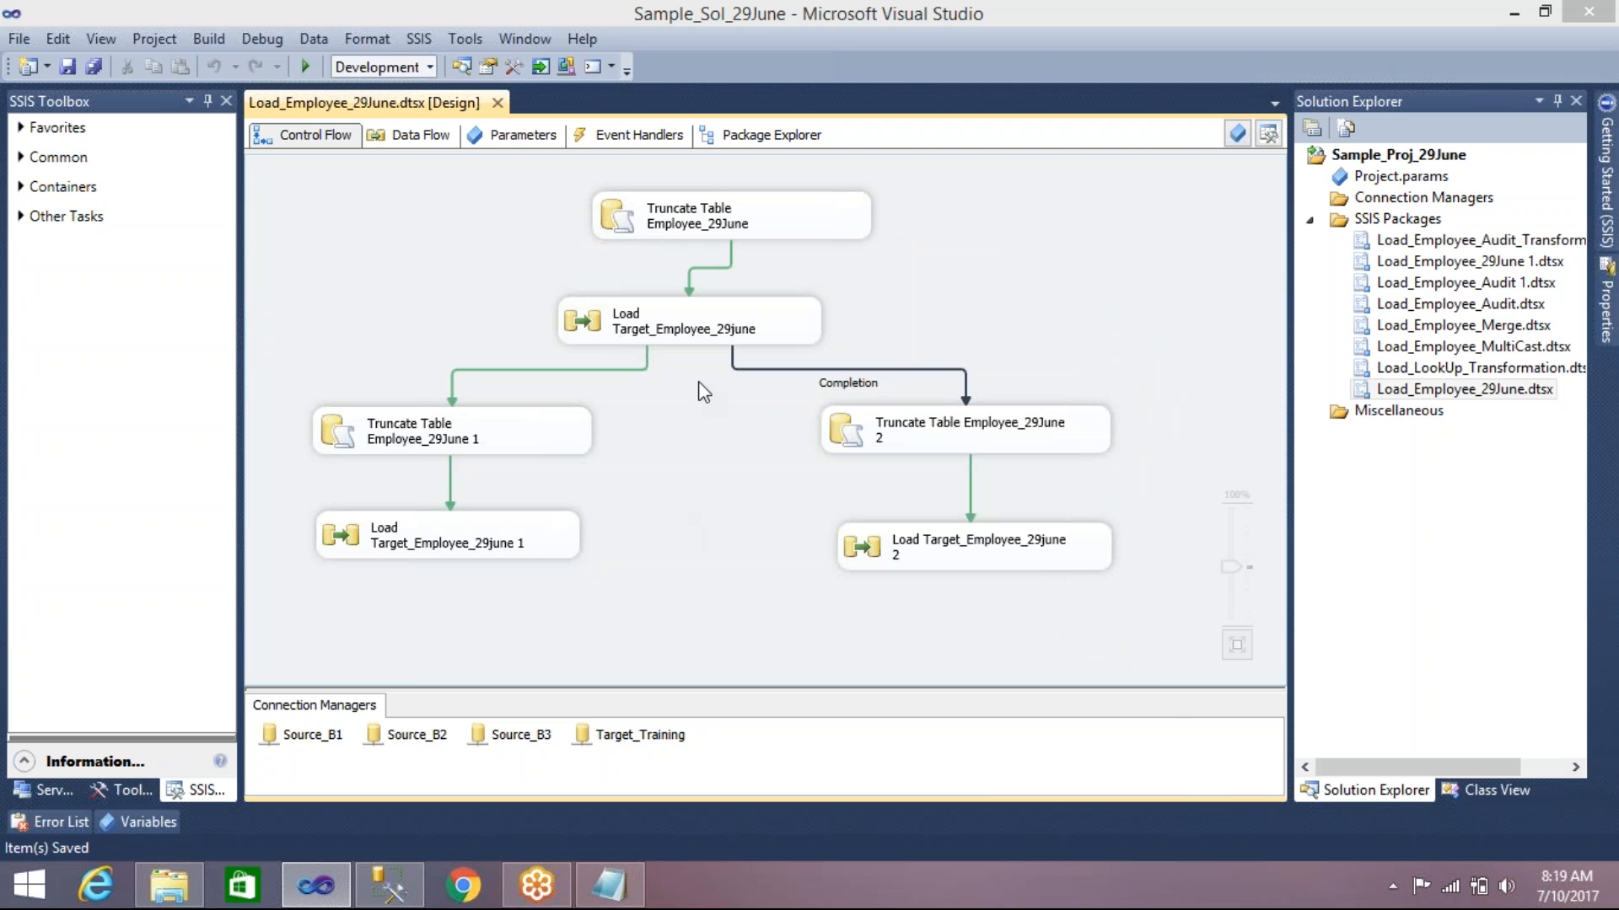
left_click(498, 103)
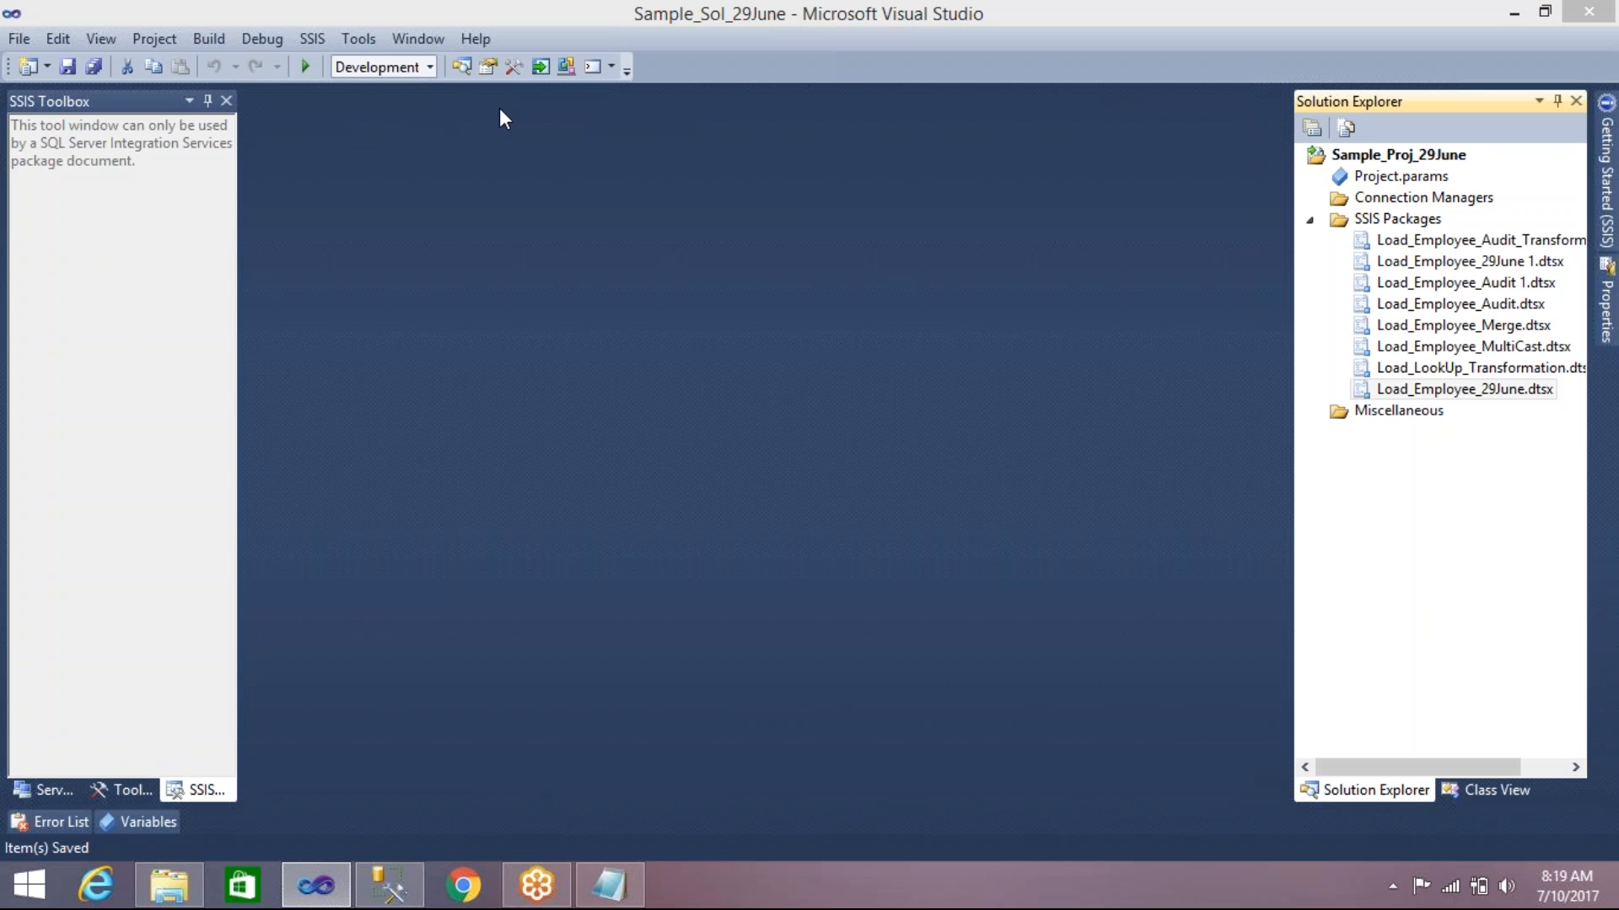
Duplicate the Load_Employee_Audit_Transformation package in the project and rename the copy Load_Employee_Flat_File_Destination.dtsx
left_click(1425, 242)
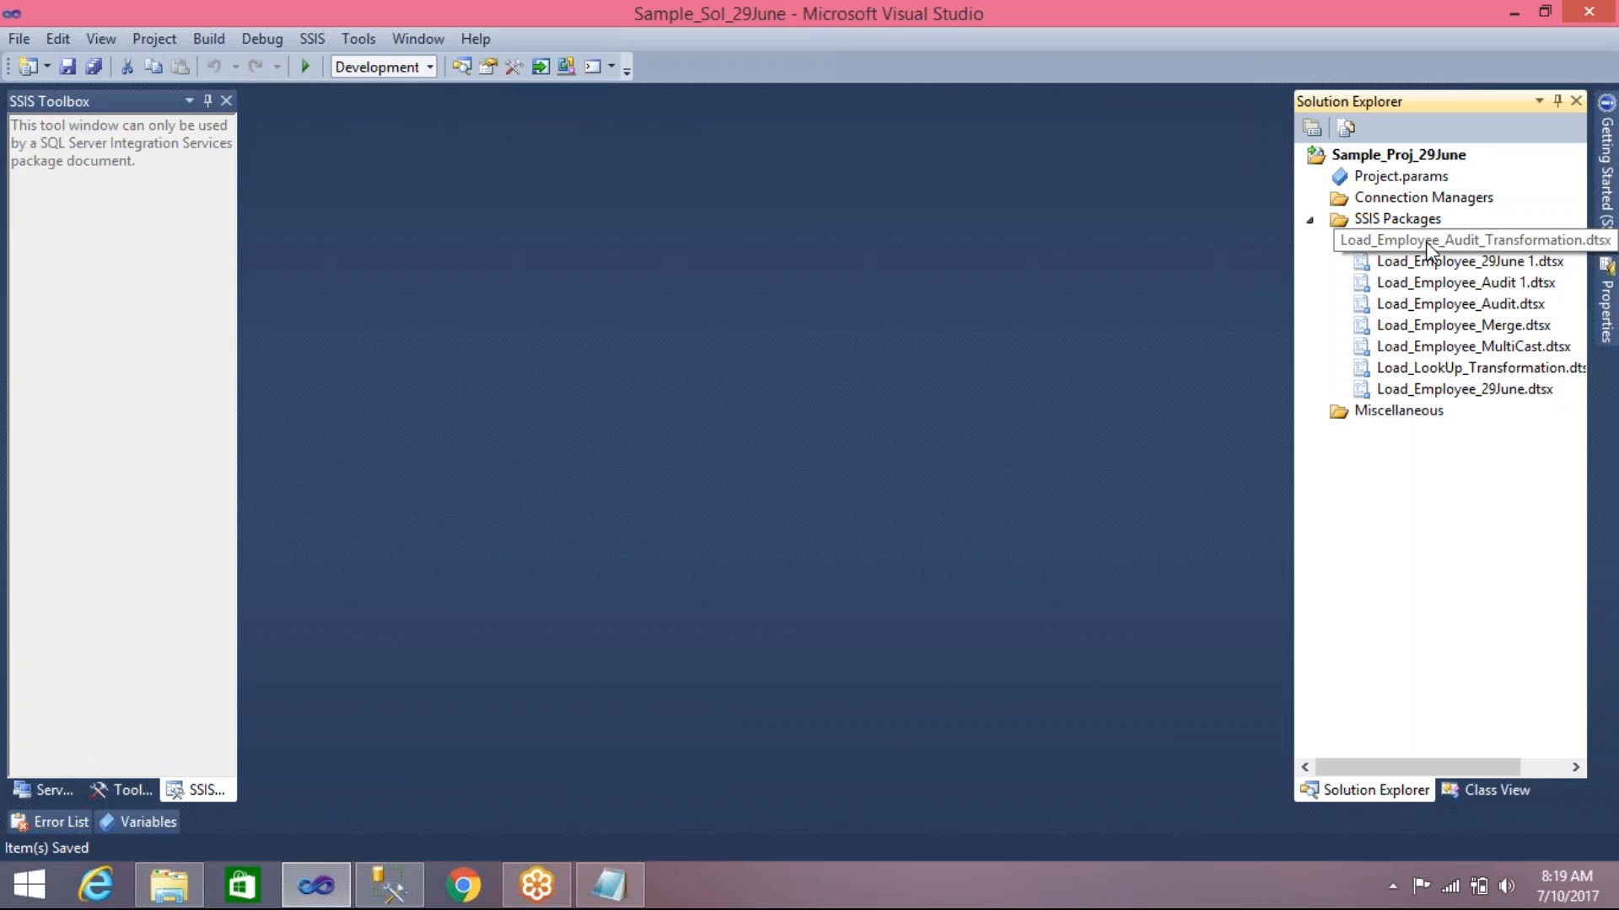
key("ctrl+c")
key("ctrl+v")
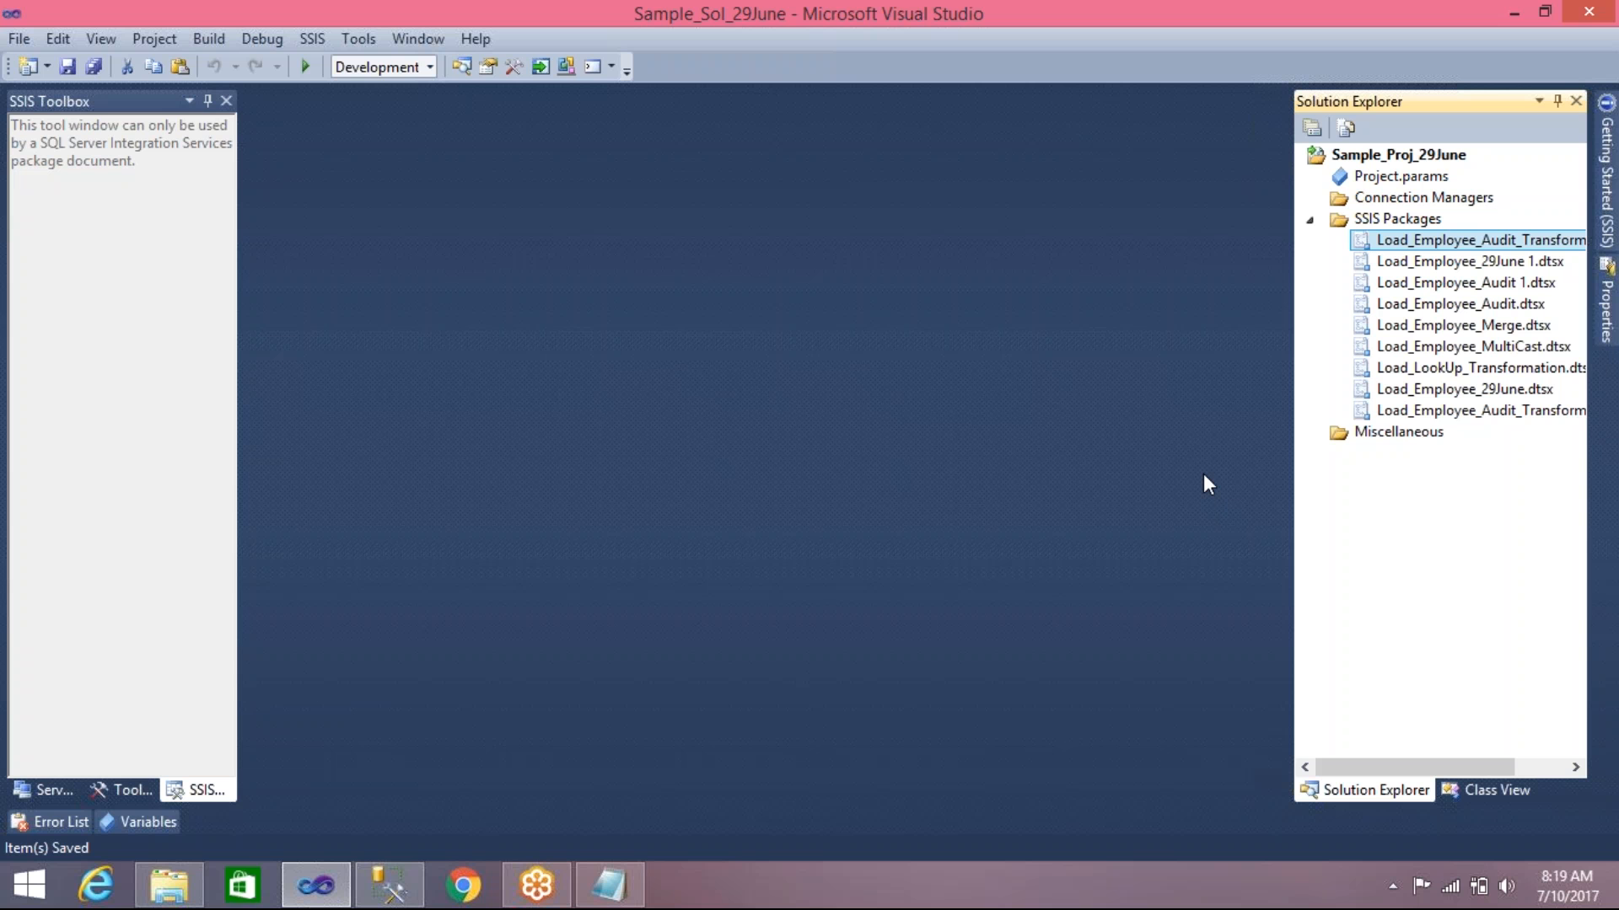
left_click(1484, 422)
left_click(1480, 415)
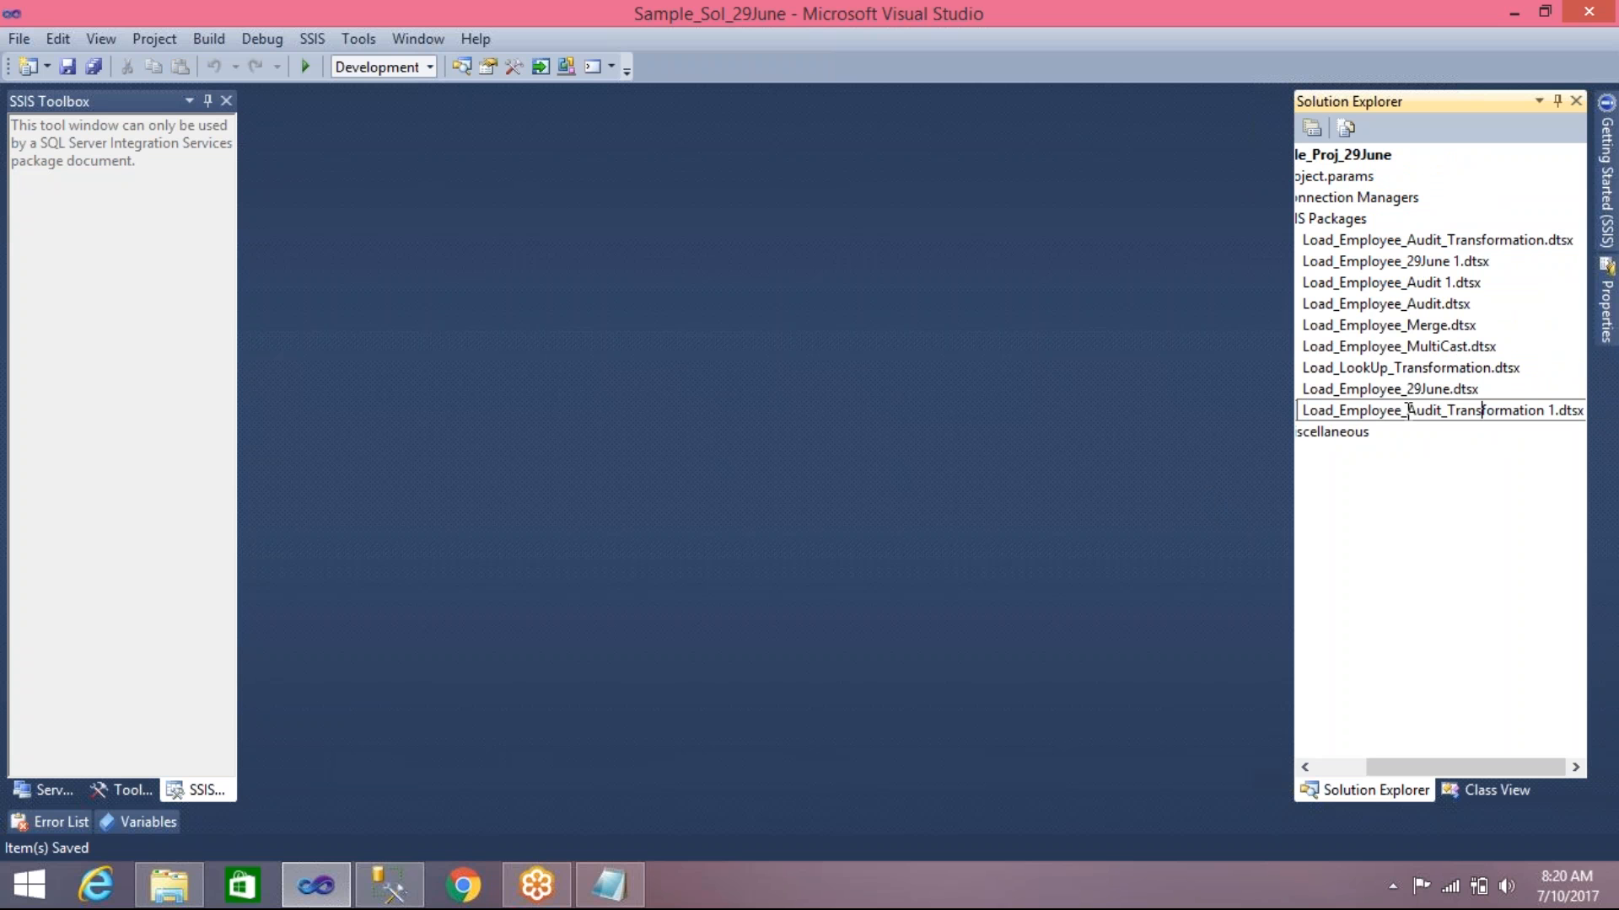
left_click_drag(1406, 410, 1558, 405)
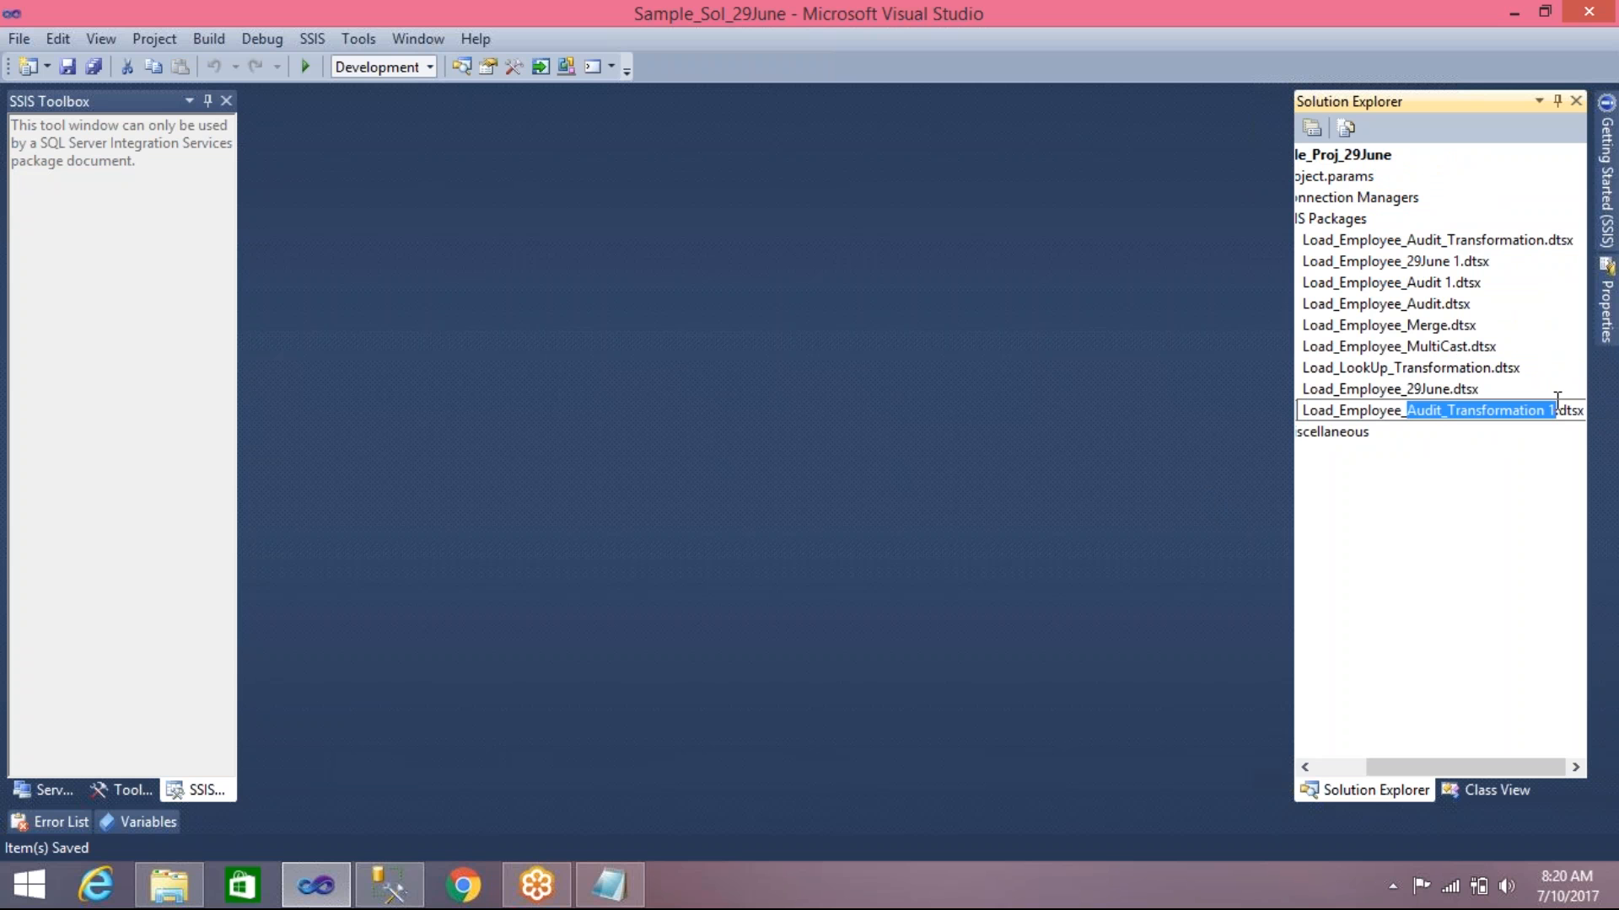
type("Flat_File")
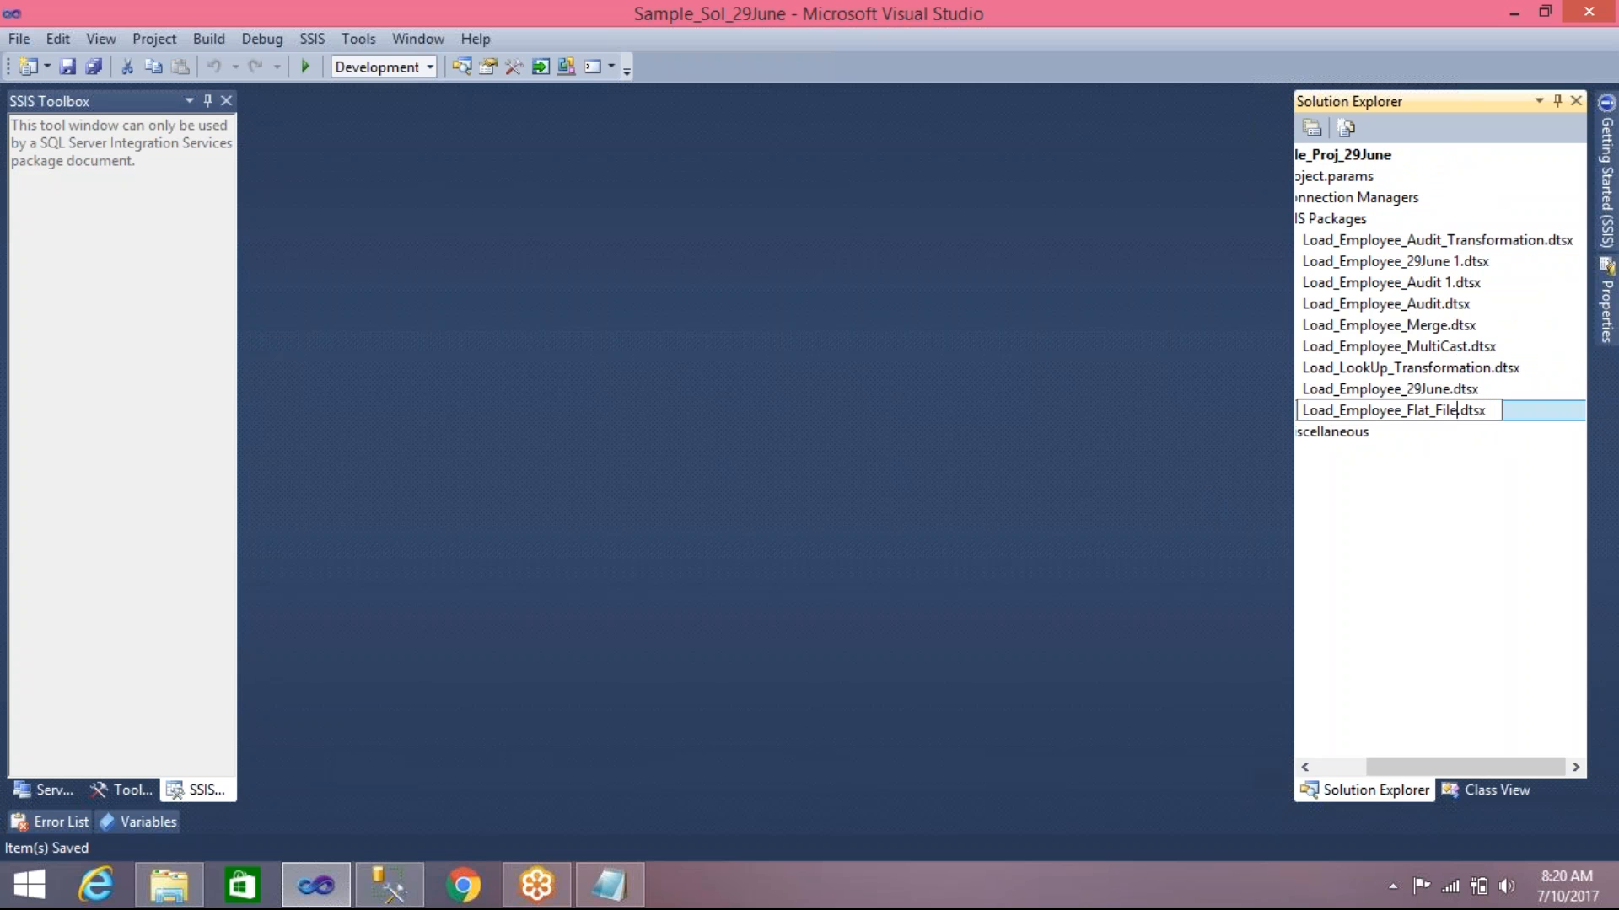
type("_Destination")
key("Escape")
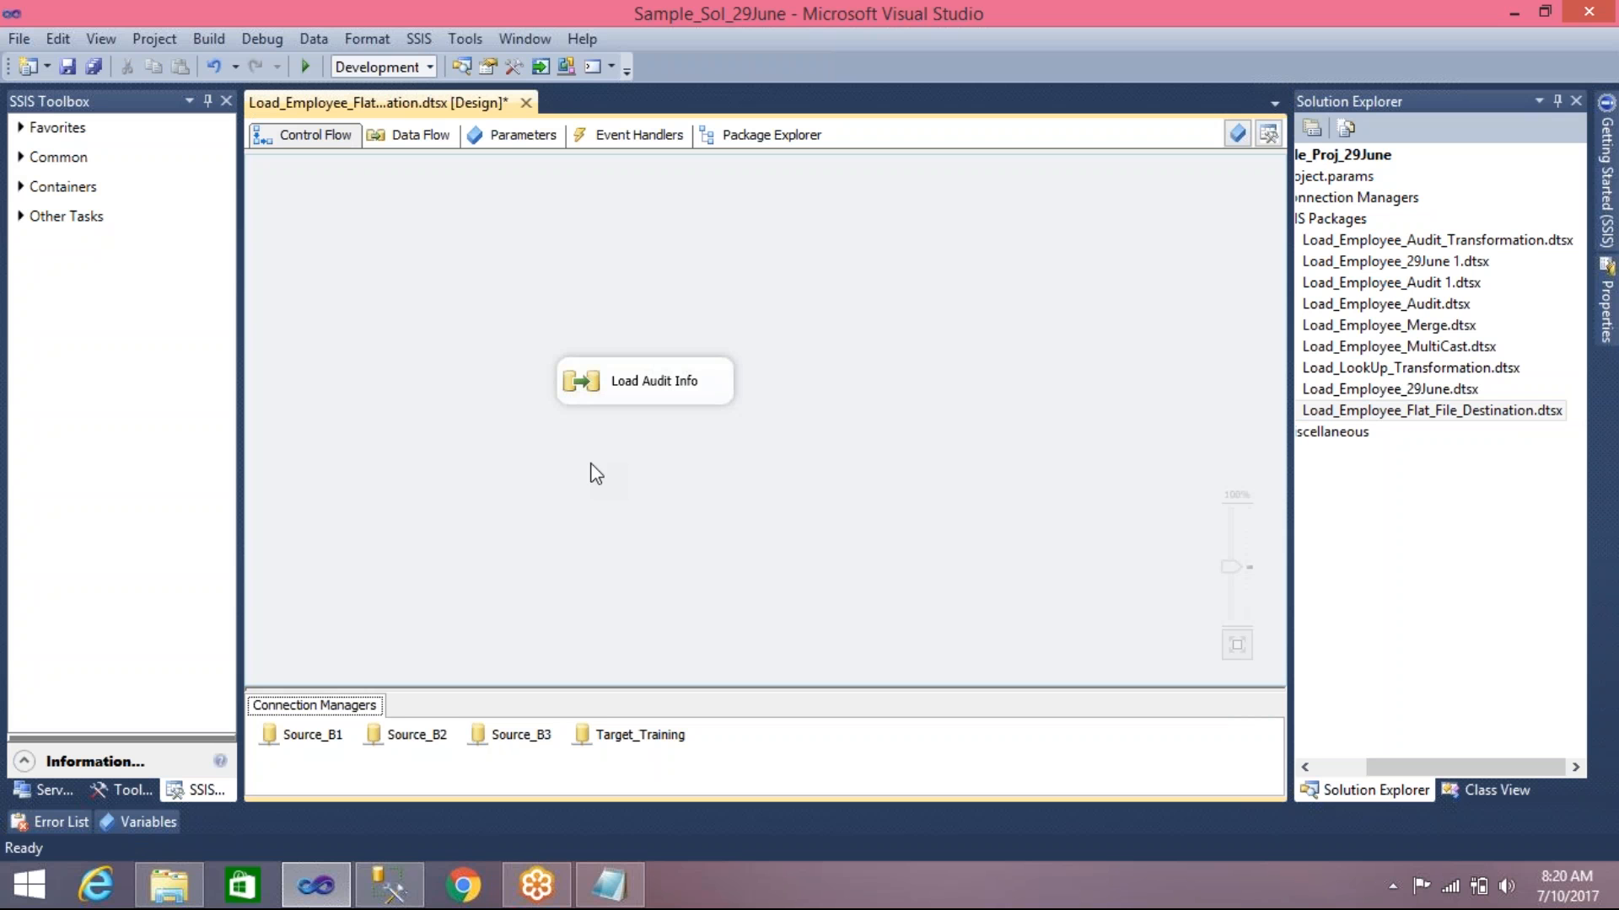
Open the Load Audit Info data flow and delete its OLE DB Source, Audit and OLE DB Destination components
left_click_drag(593, 394, 576, 367)
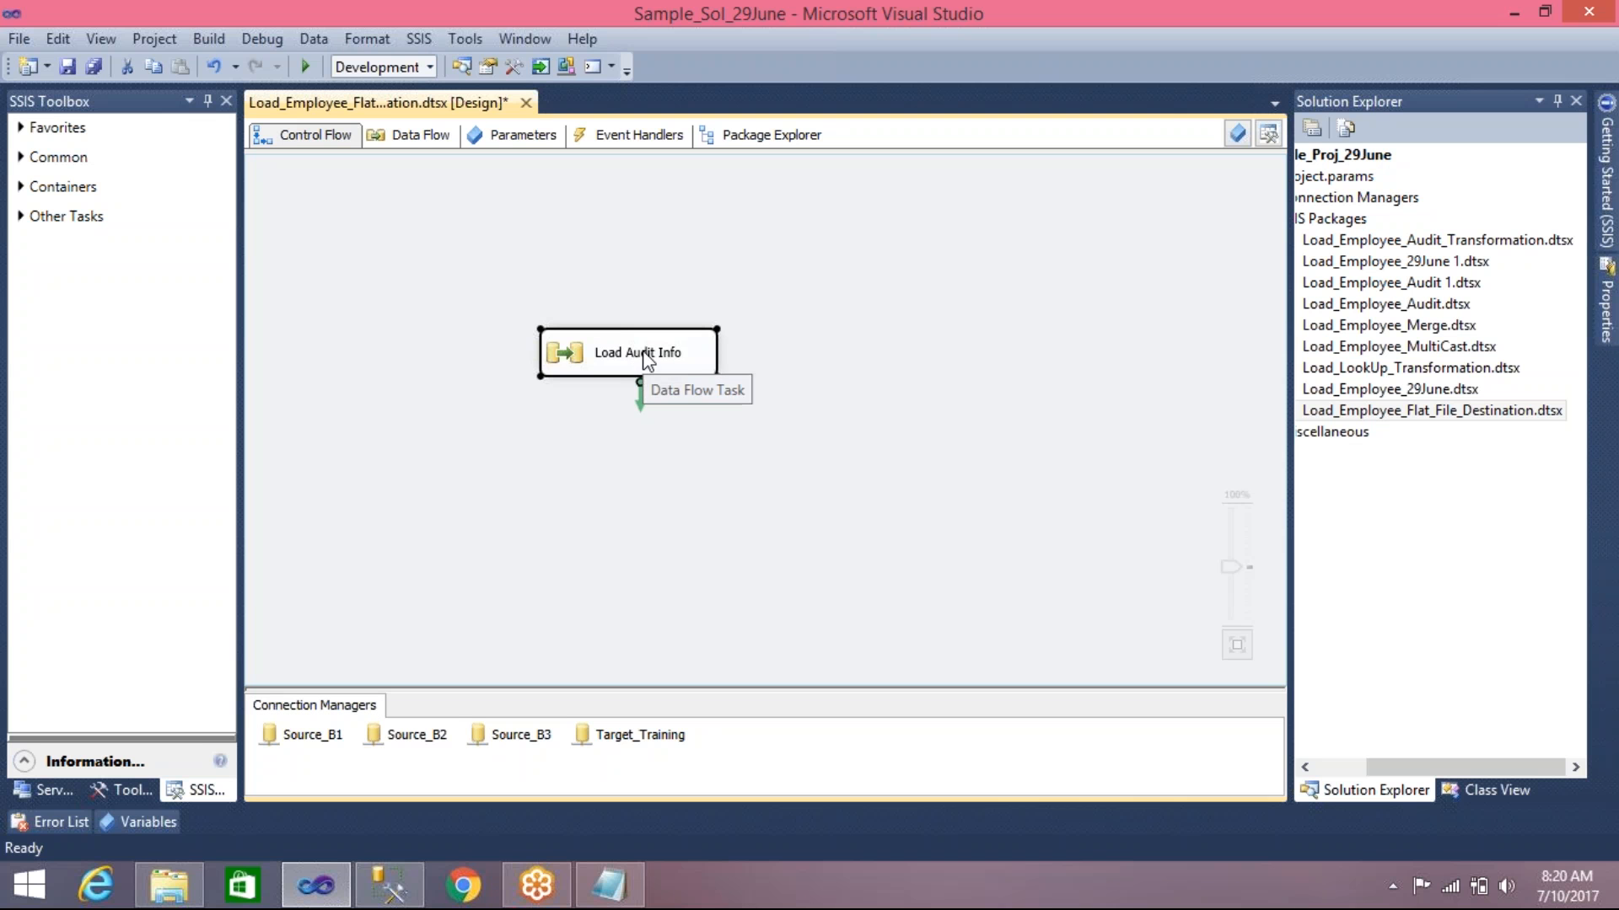
double_click(560, 351)
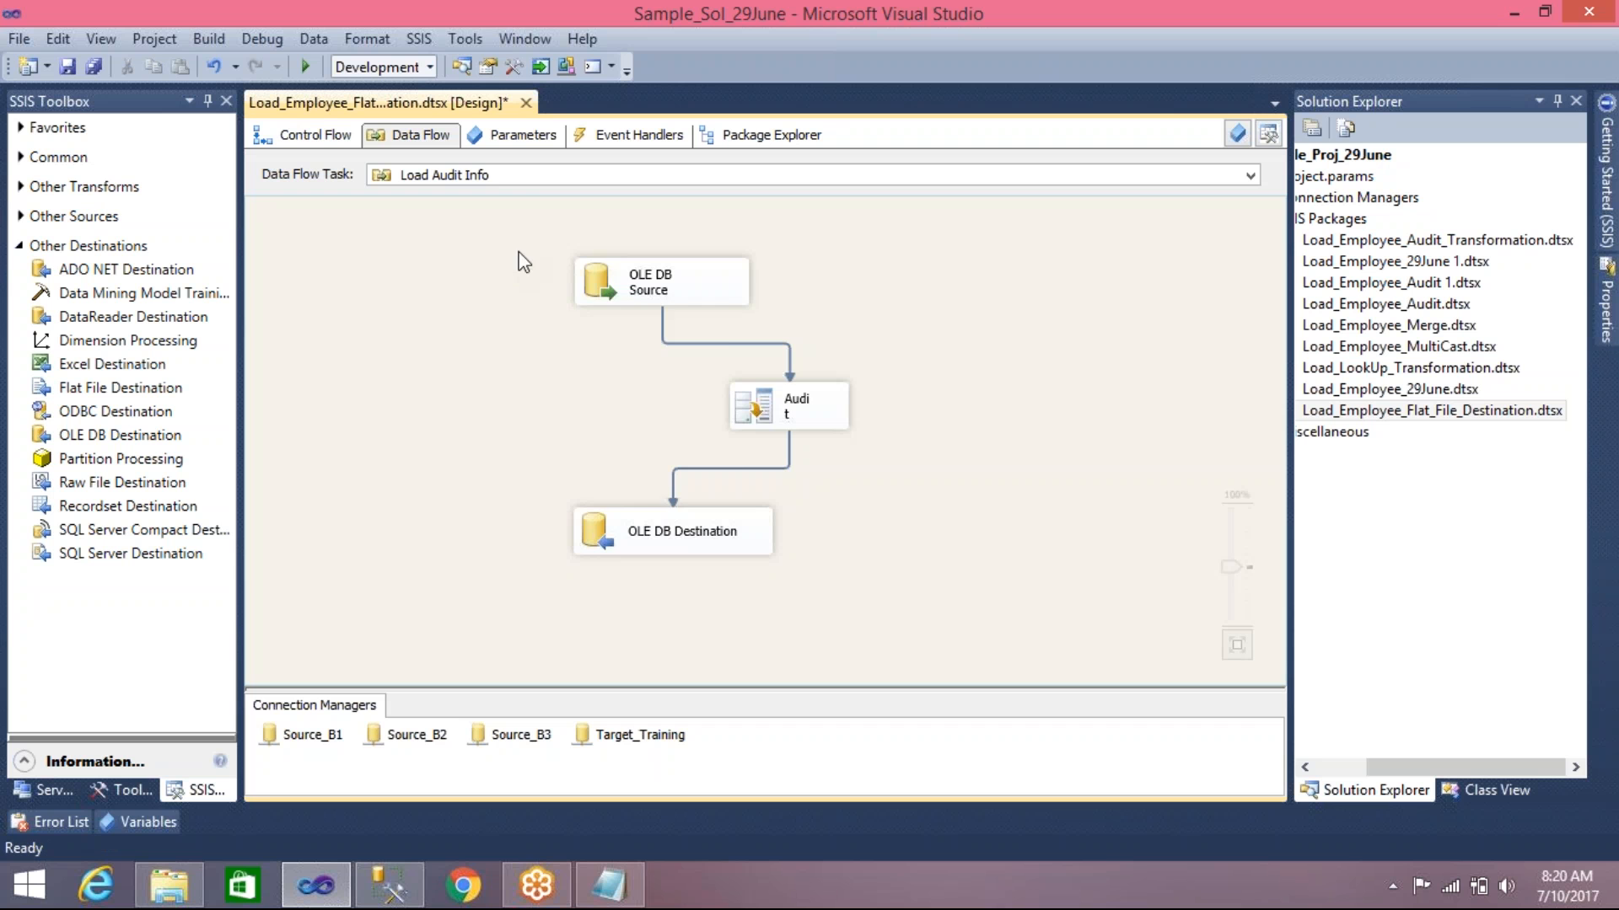
left_click_drag(528, 261, 797, 564)
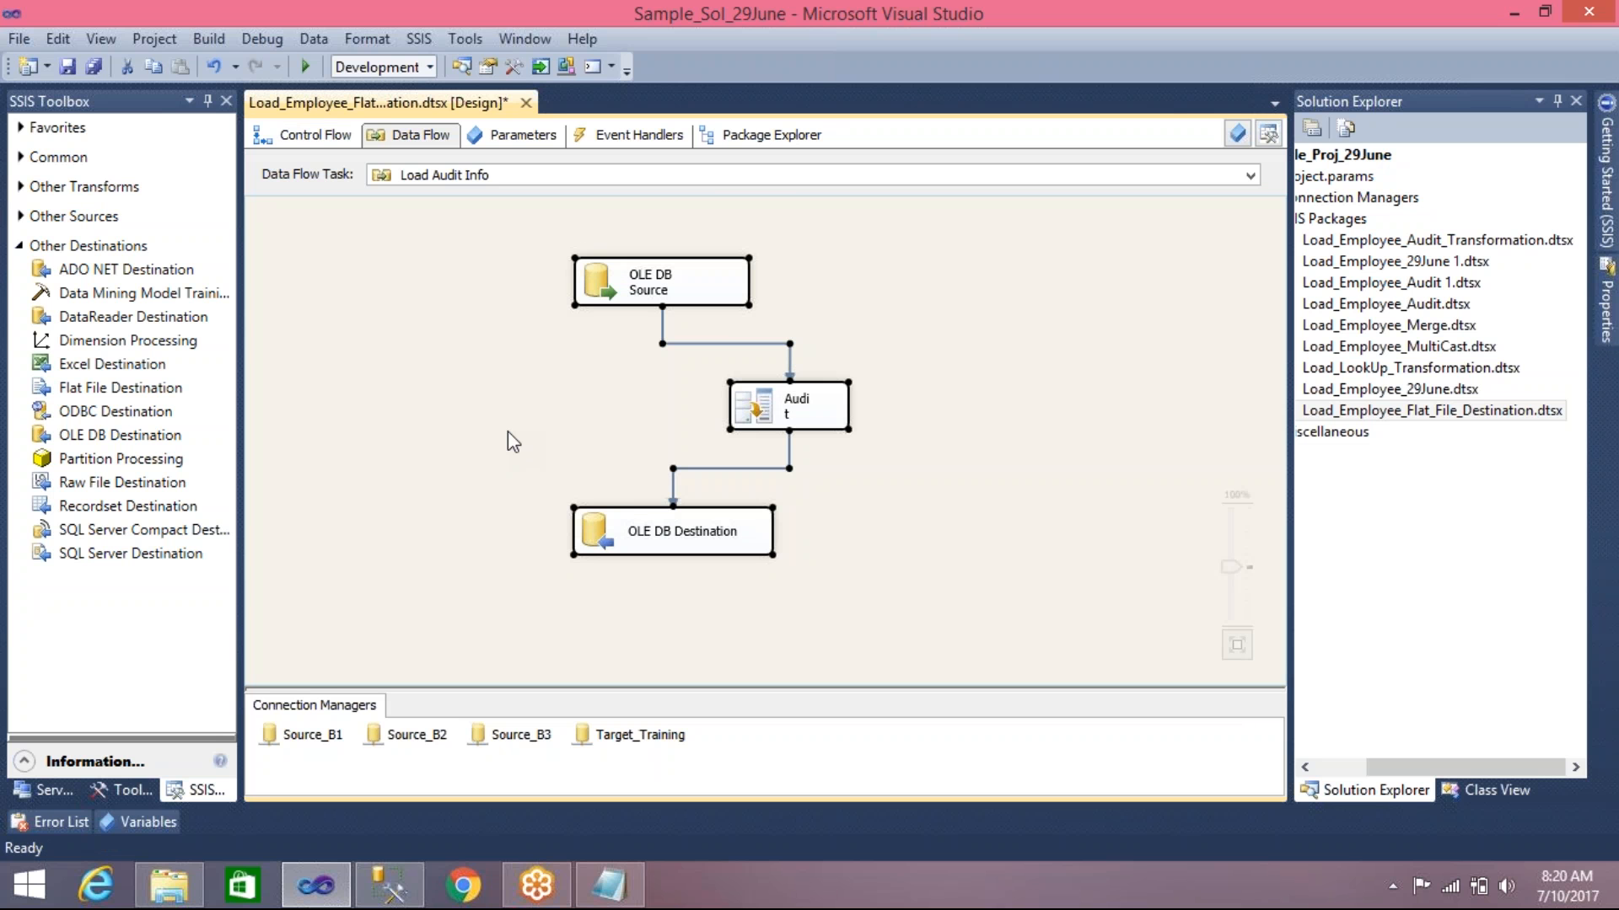
key("Delete")
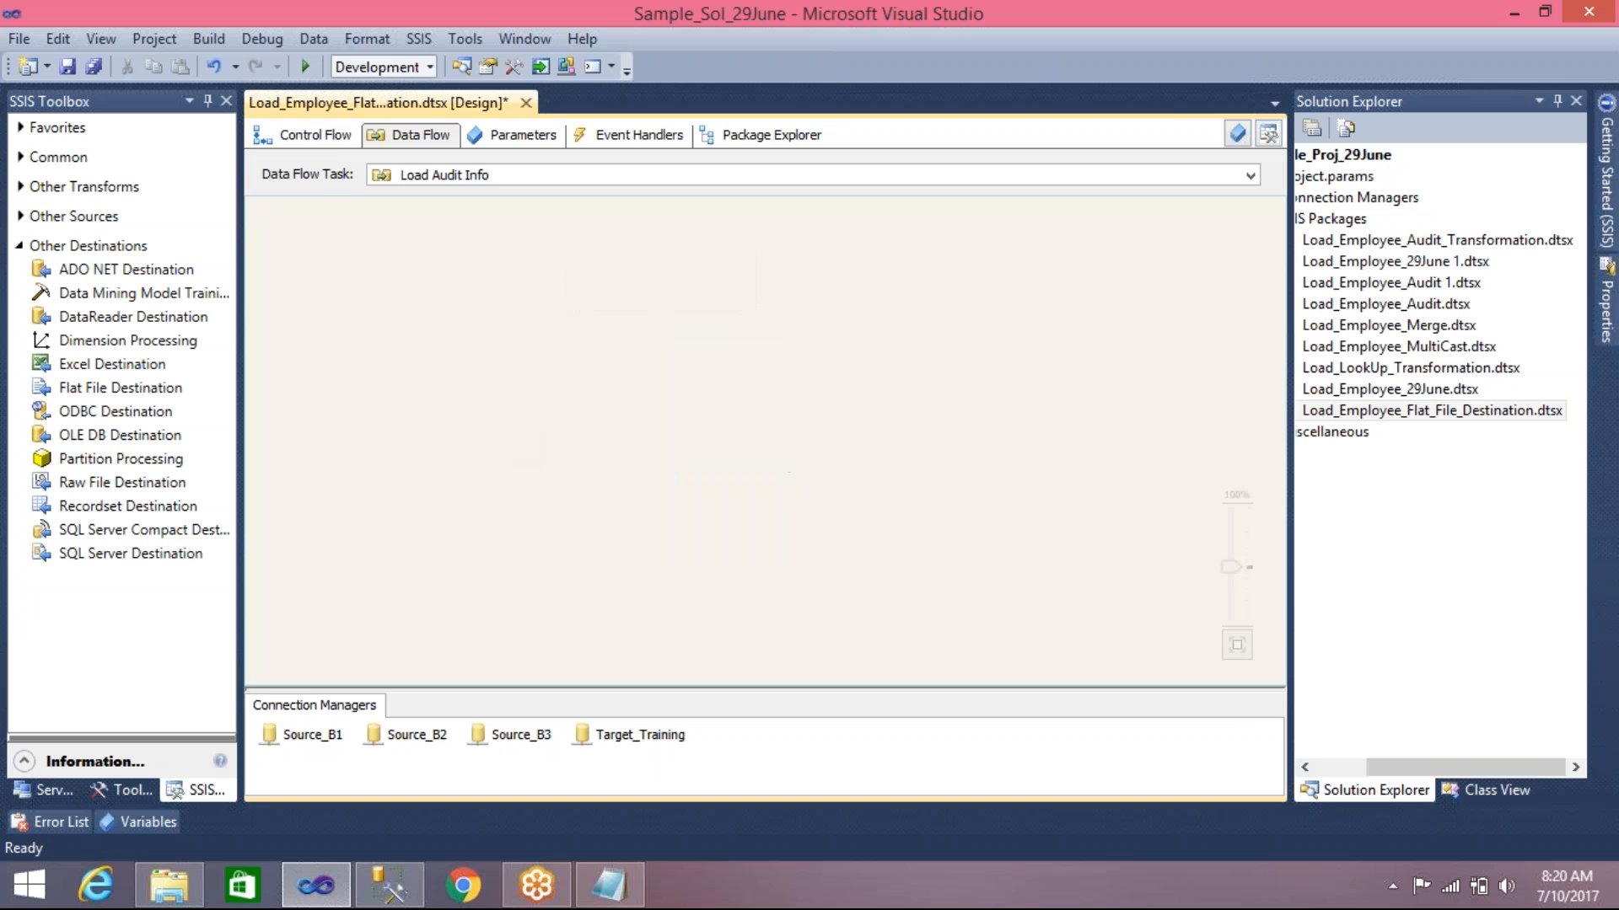
Rename the Load Audit Info data flow task to Load Employee FlatFile and open its empty data flow
left_click(322, 135)
left_click(666, 359)
left_click(666, 358)
double_click(633, 355)
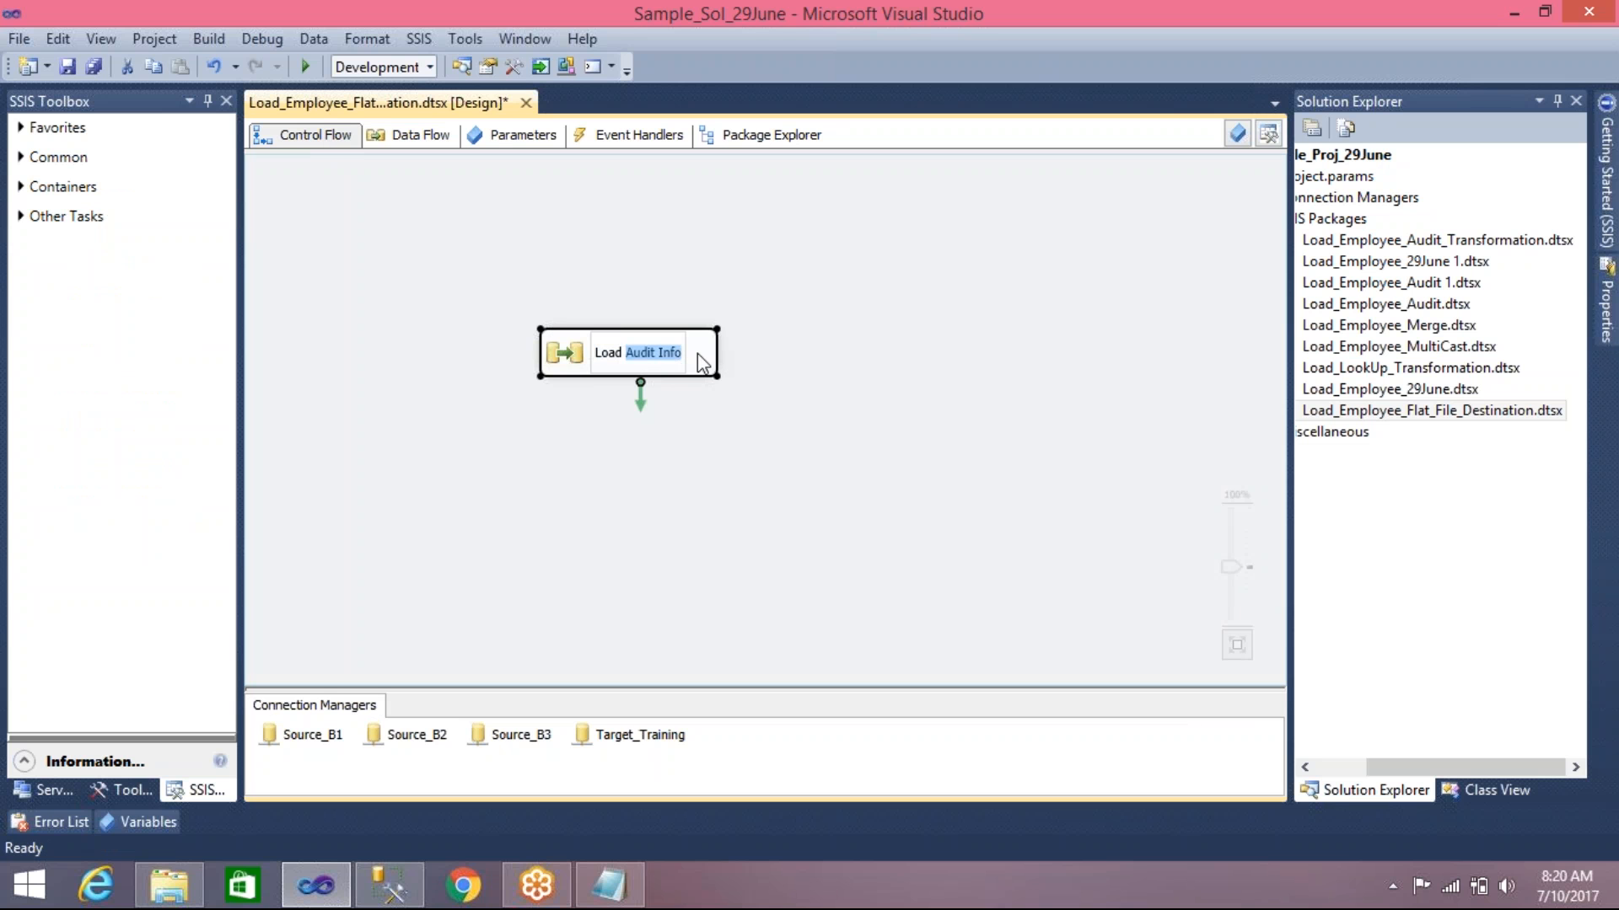
type("Employee FlatFile")
left_click(674, 450)
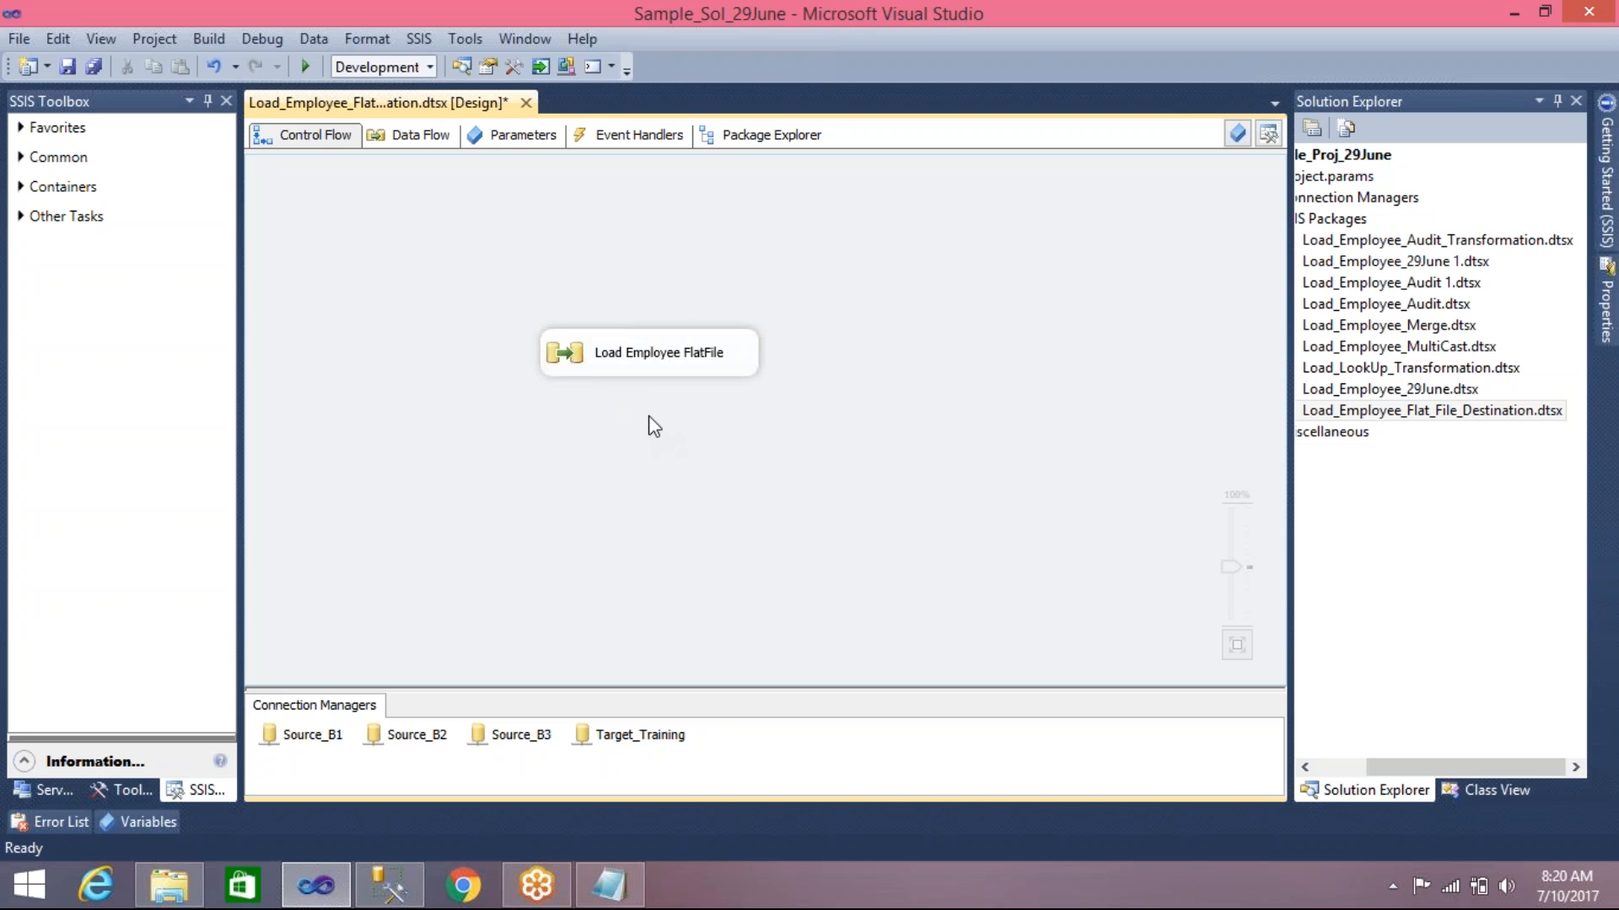
double_click(577, 355)
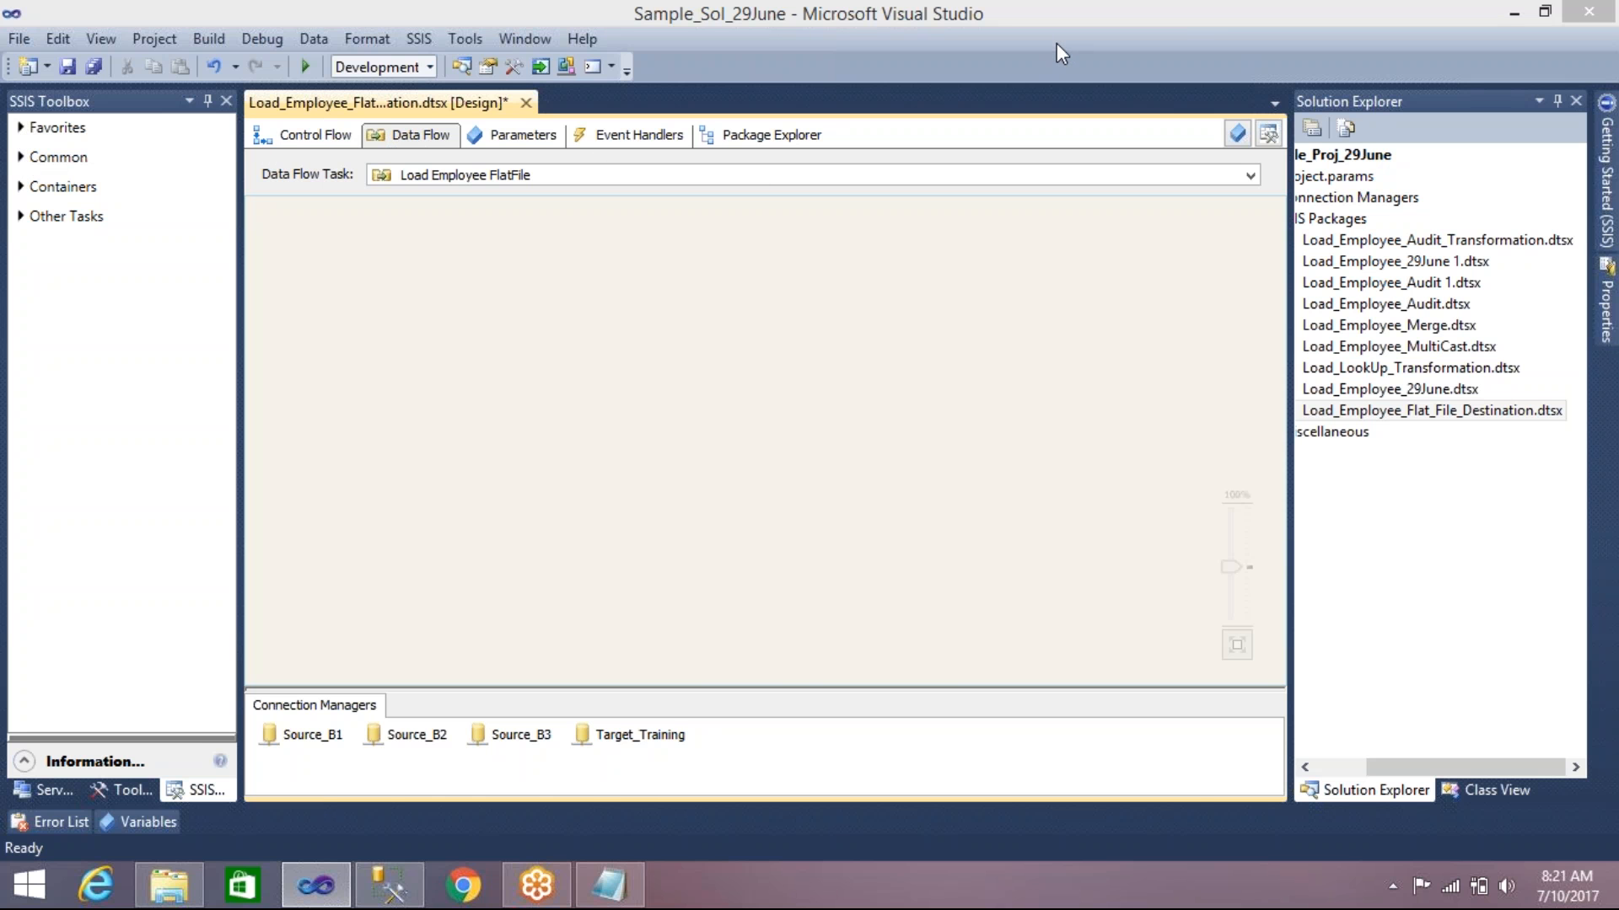
left_click(278, 138)
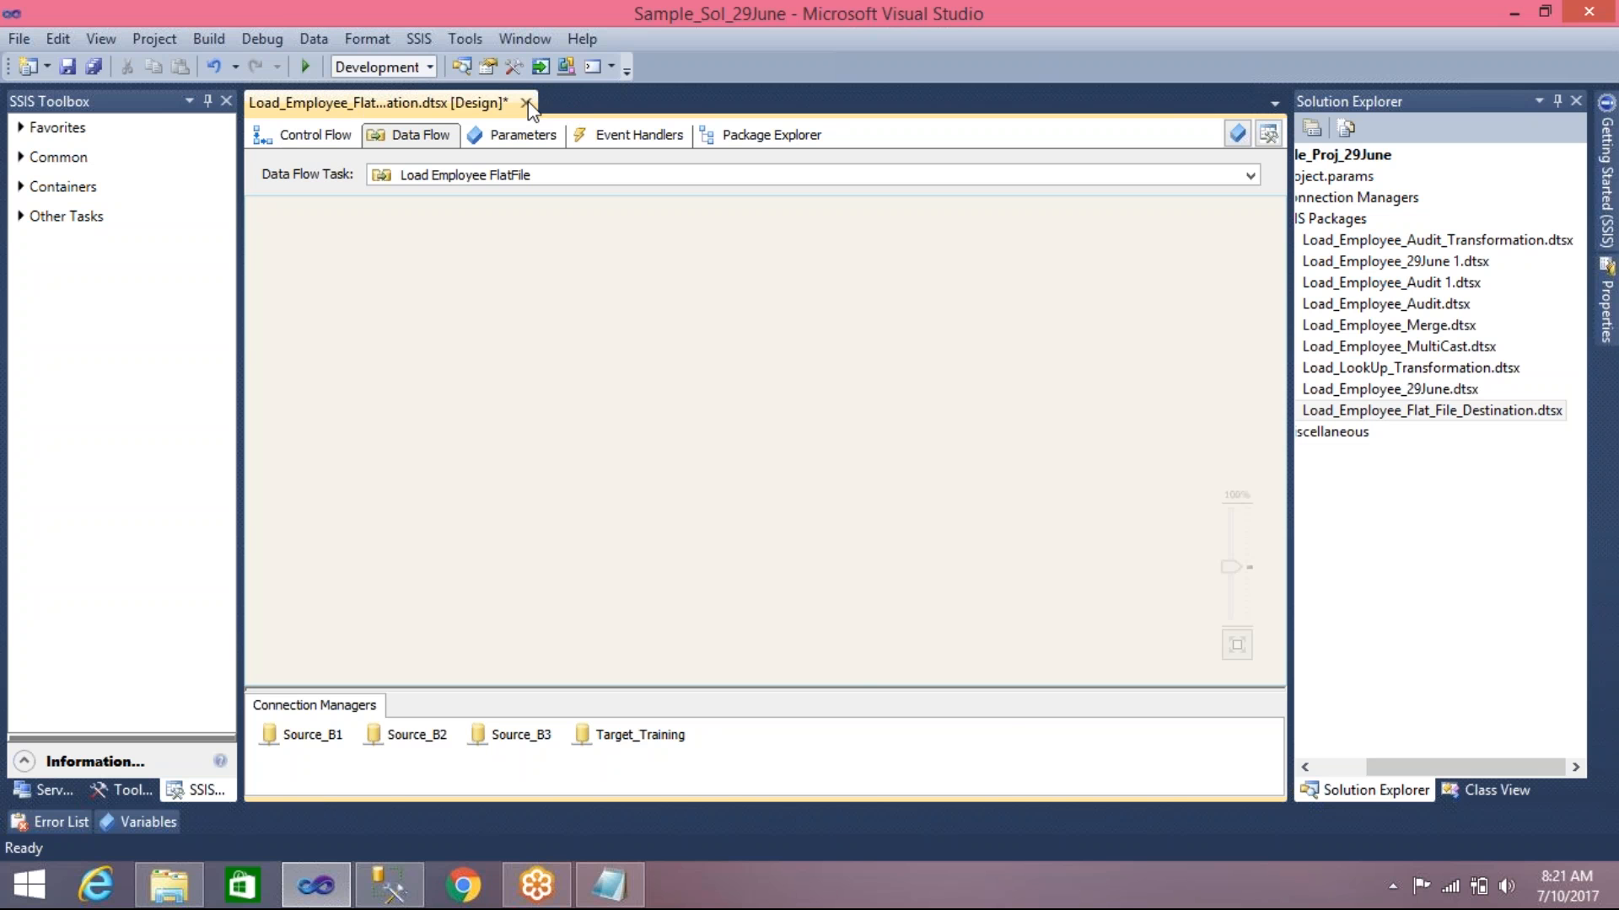
Open Task Manager and end the Microsoft Visual Studio 2010 process
right_click(730, 877)
left_click(784, 801)
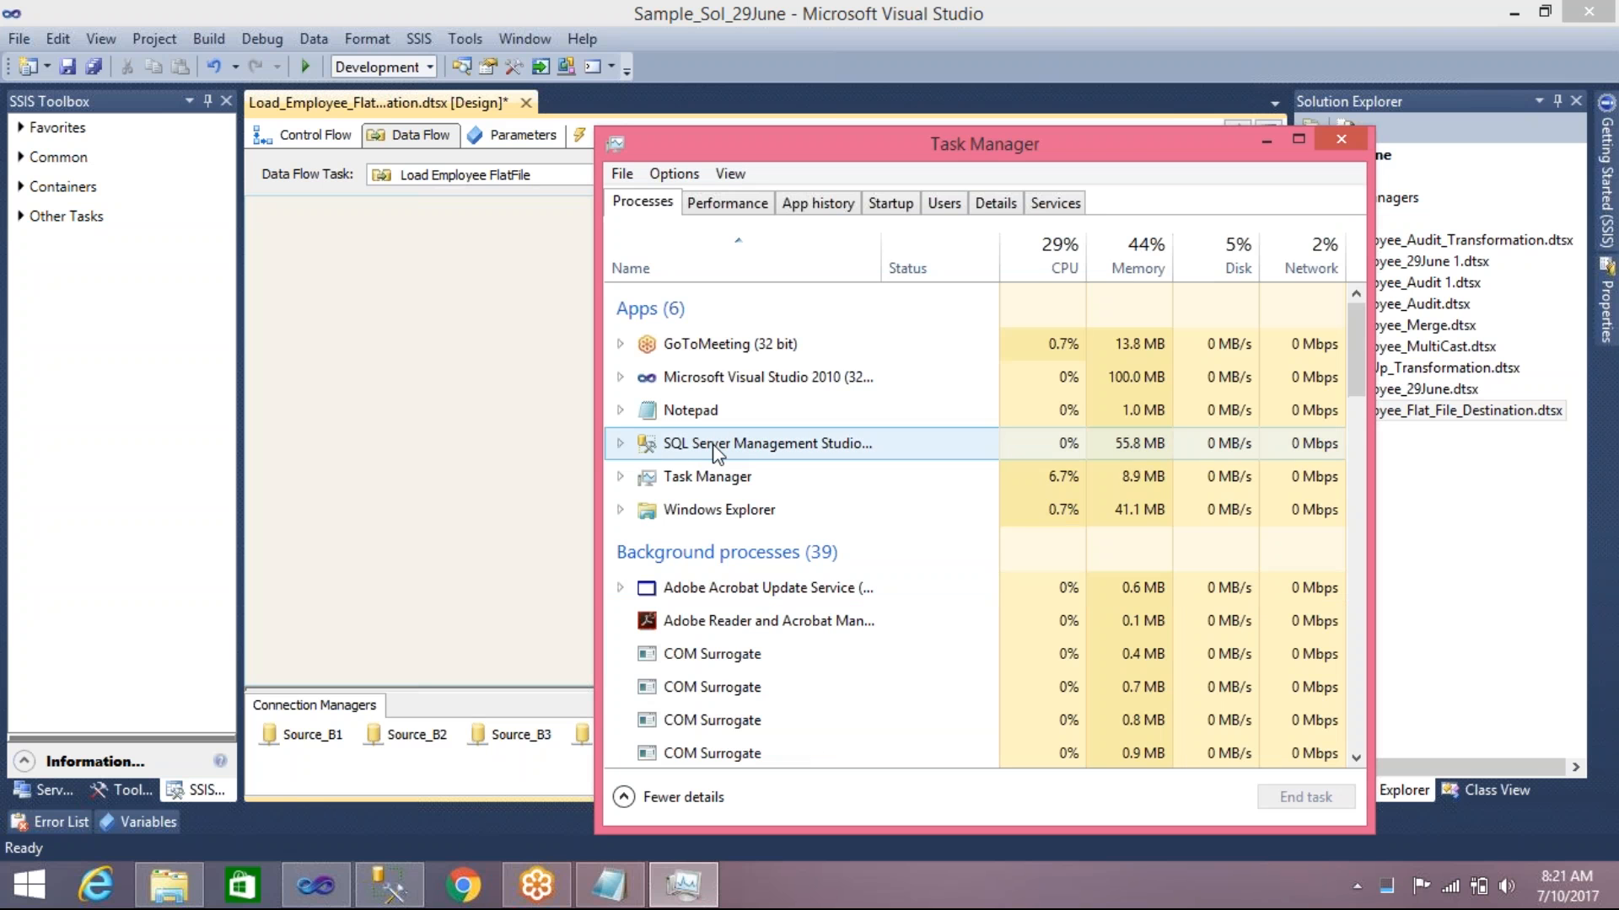
left_click(717, 447)
left_click(698, 377)
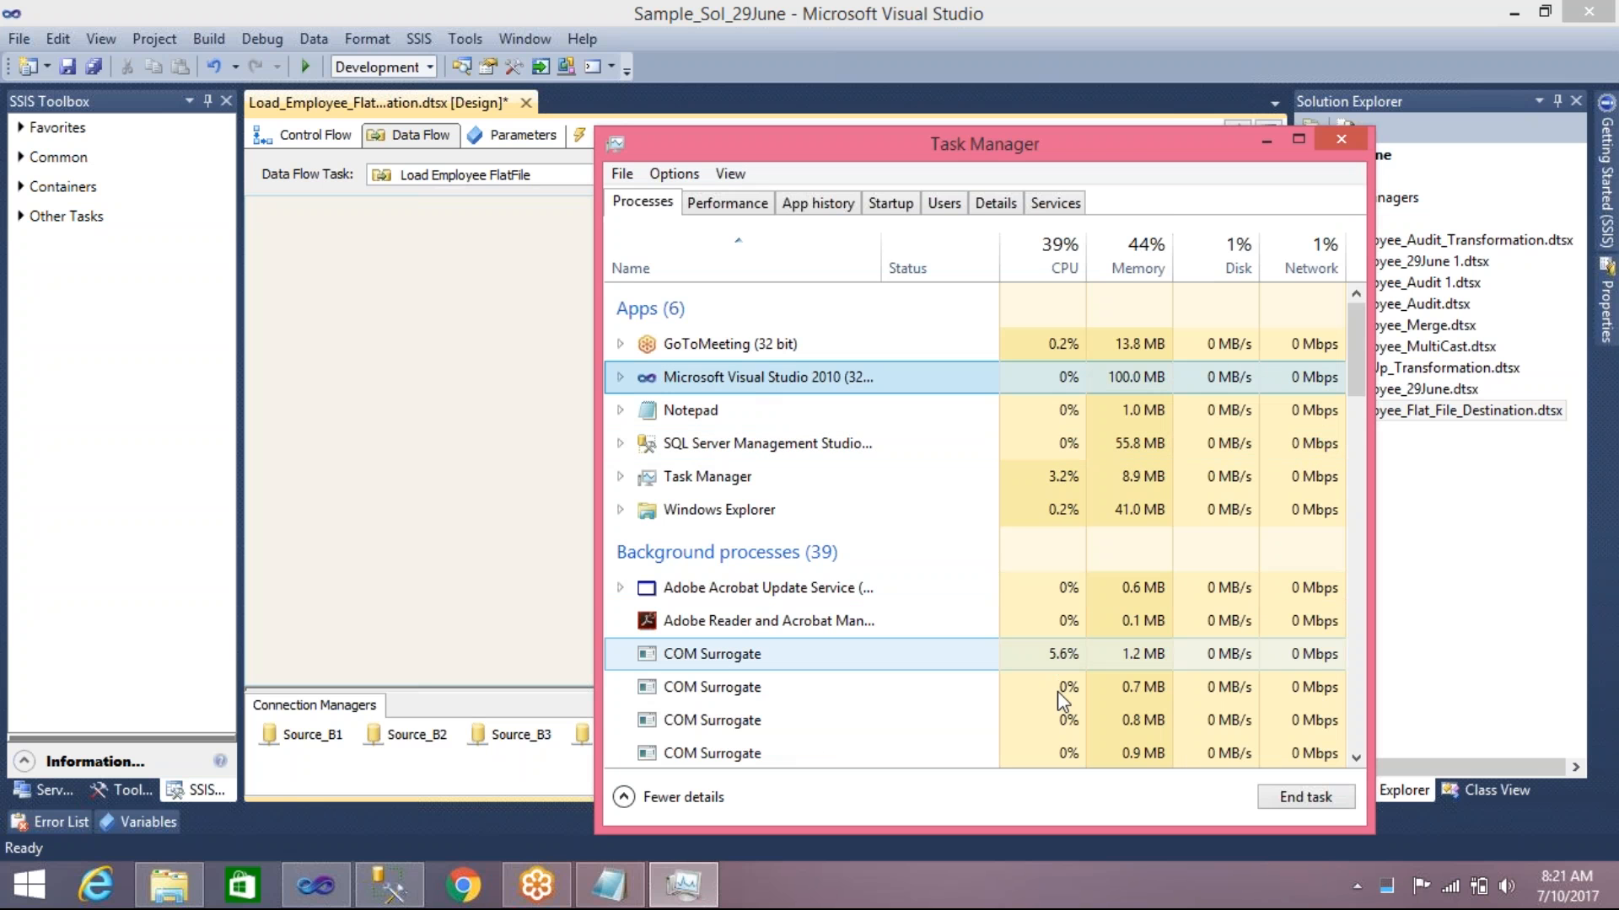
left_click(1305, 796)
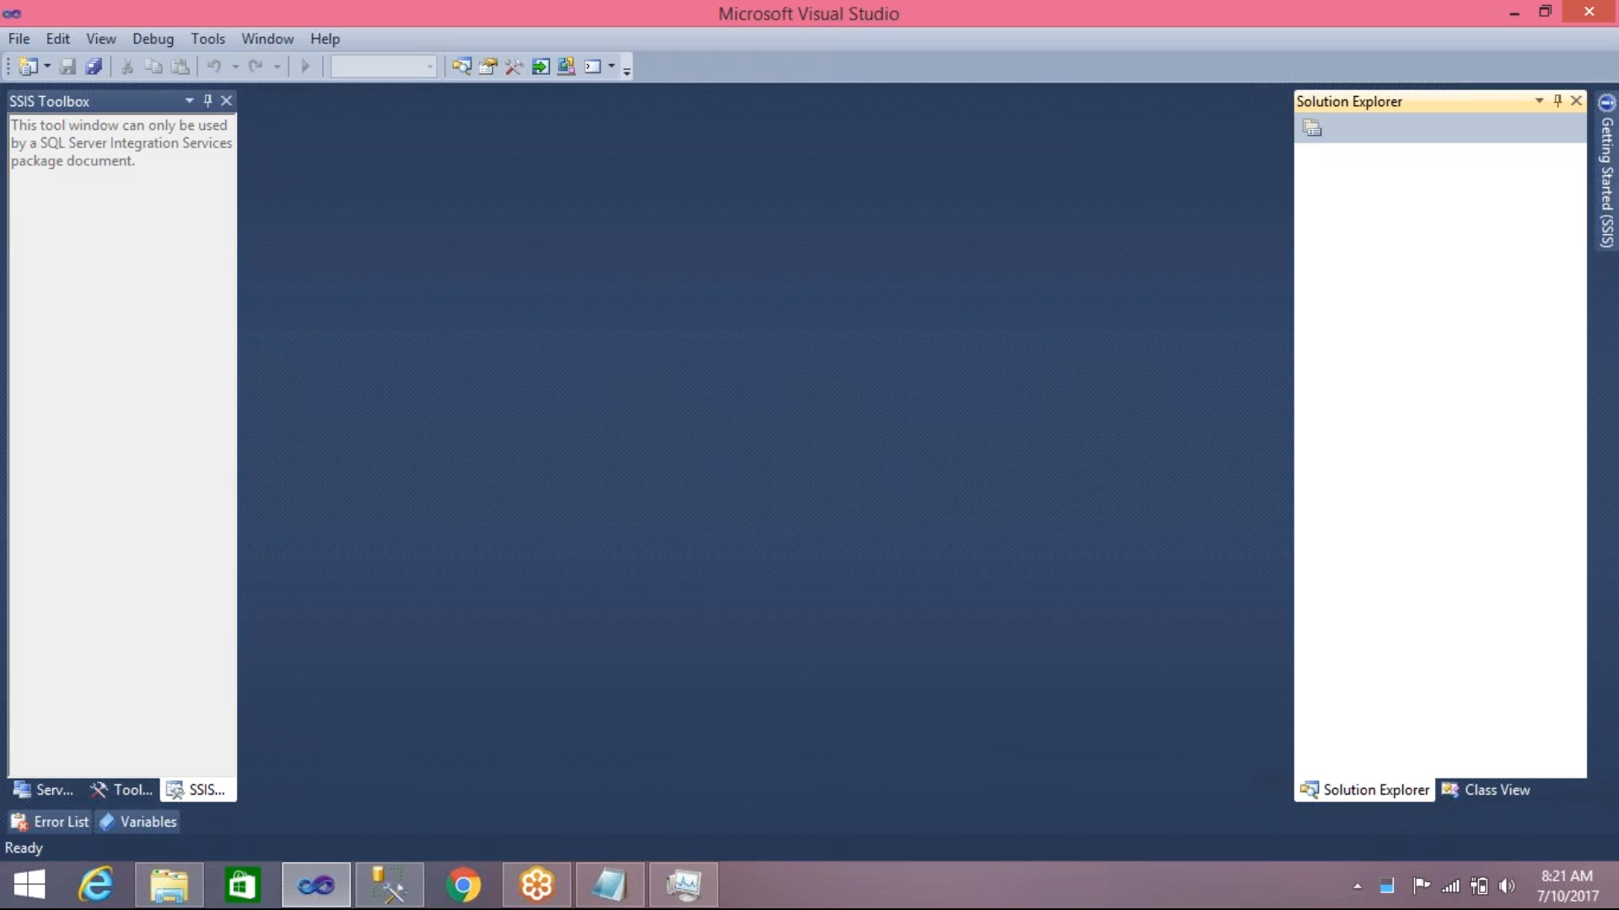
Reopen the Sample_Sol_29June solution in the restarted Visual Studio
left_click(1609, 7)
left_click(275, 544)
left_click(307, 311)
double_click(309, 311)
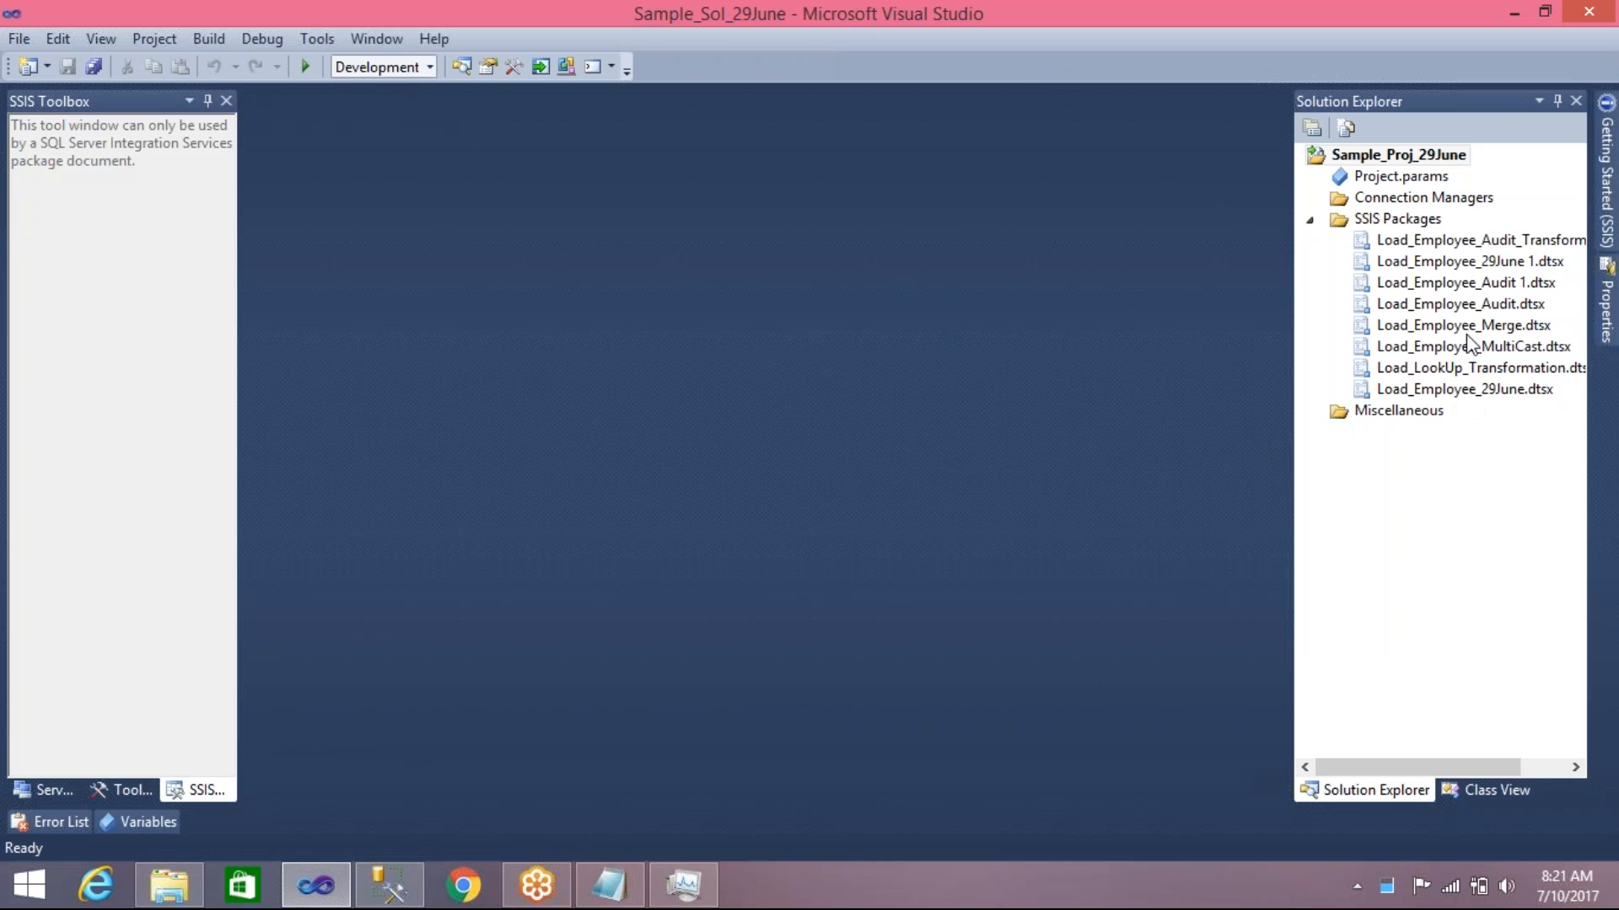
Duplicate the Load_Employee_29June package in the project and rename the copy Load_Employee_Flatfile_Destination.dtsx
left_click(1443, 393)
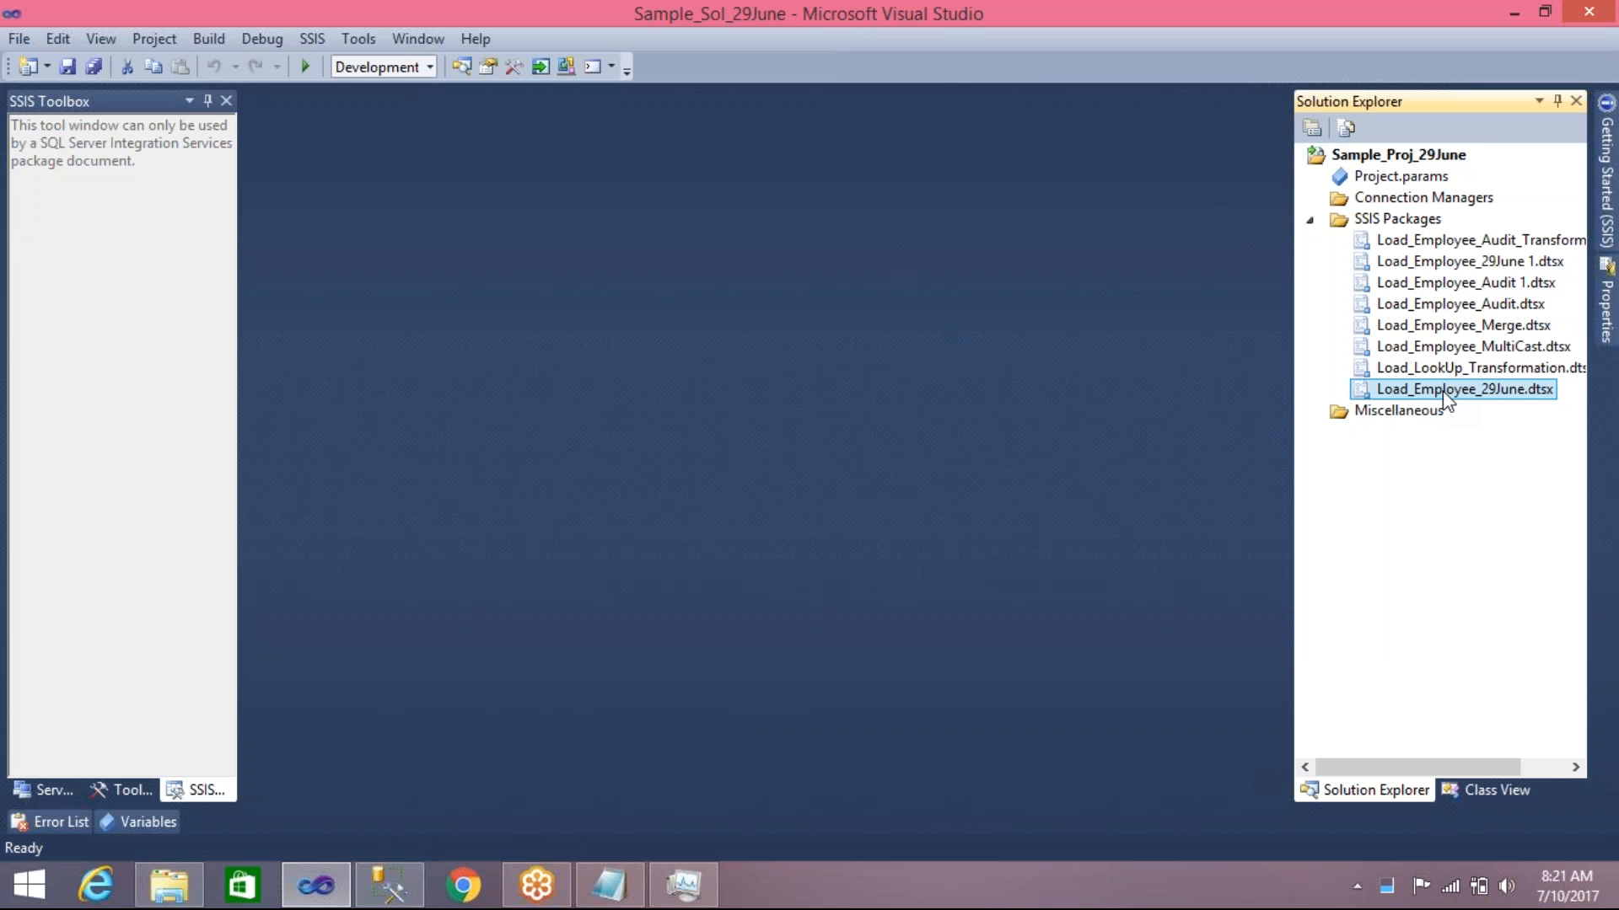
key("ctrl+c")
key("ctrl+v")
left_click(1484, 413)
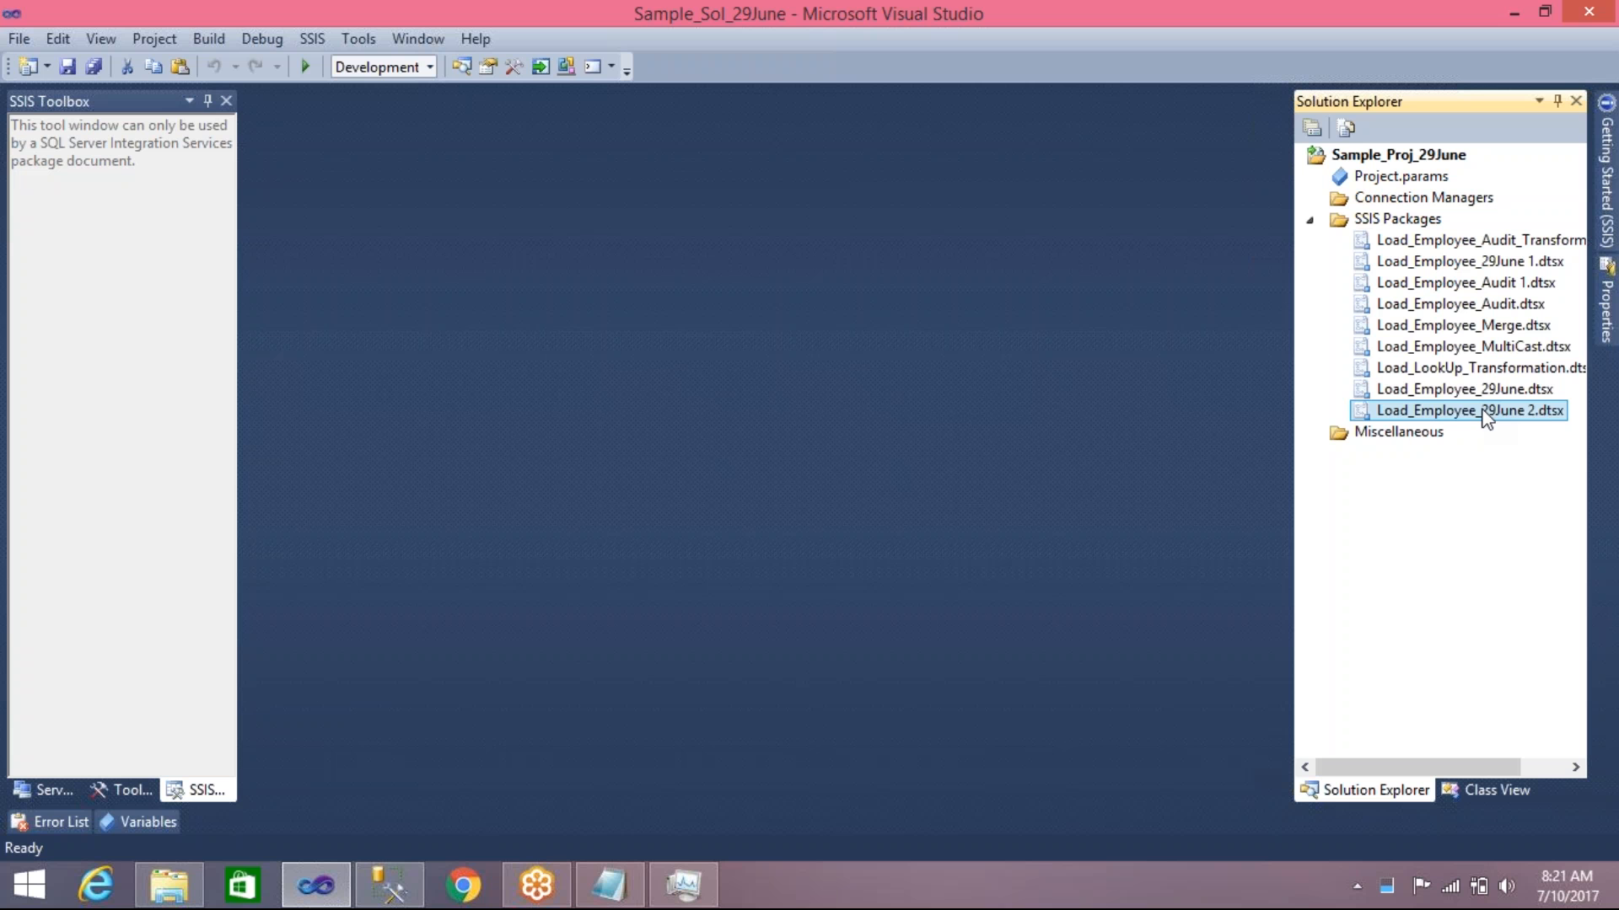
key("F2")
left_click_drag(1471, 408, 1524, 406)
type("Flatfile")
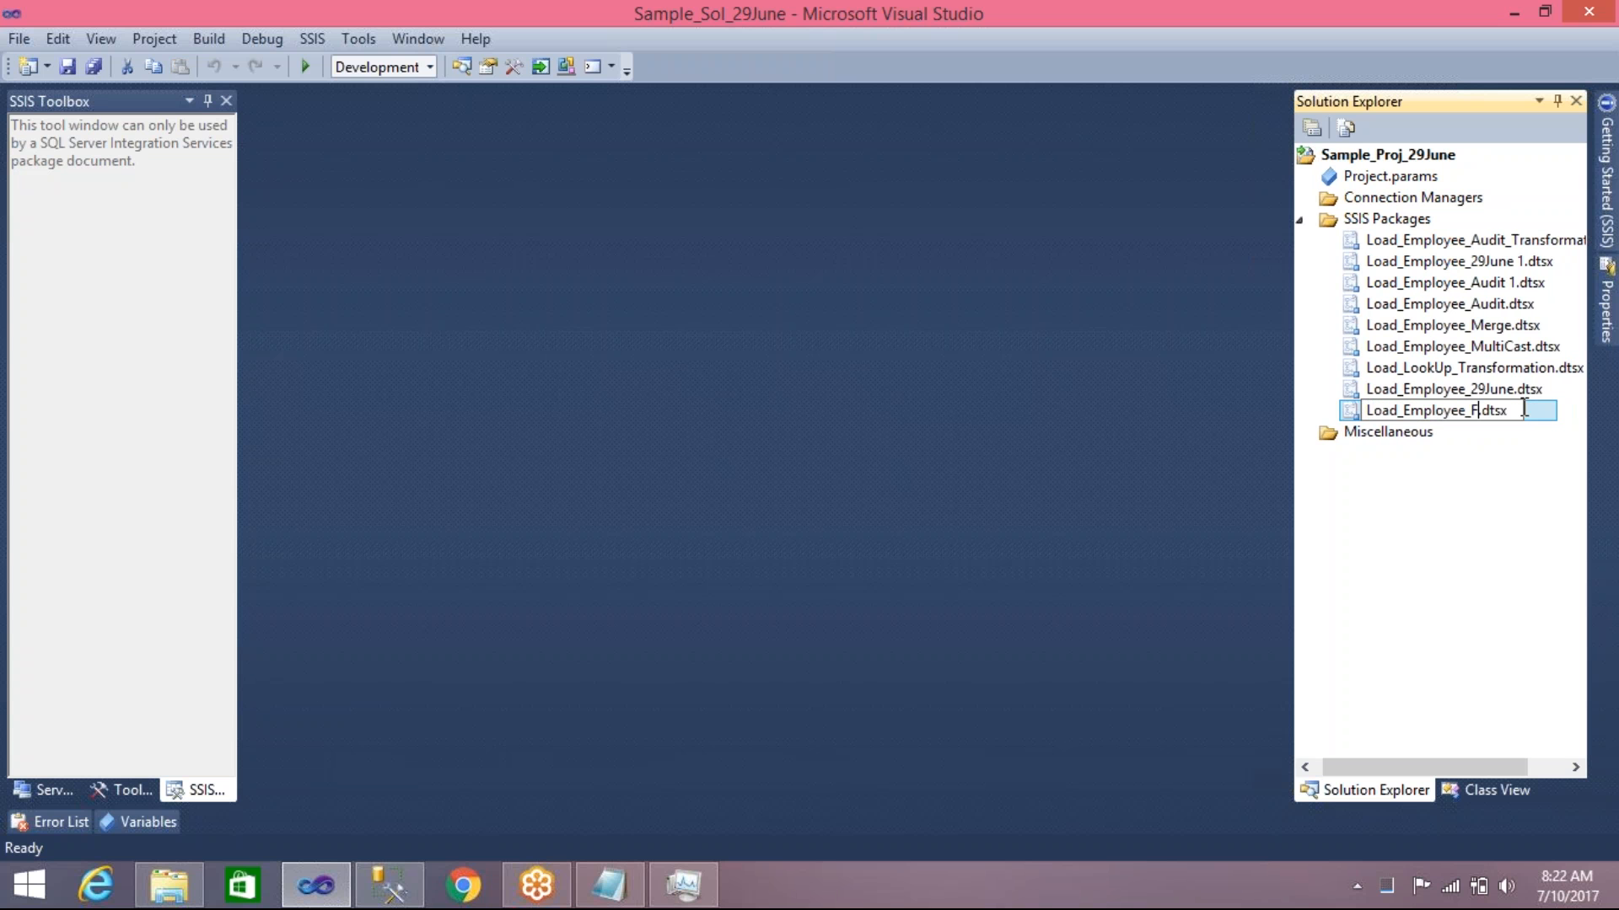
type("_Destination")
key("Escape")
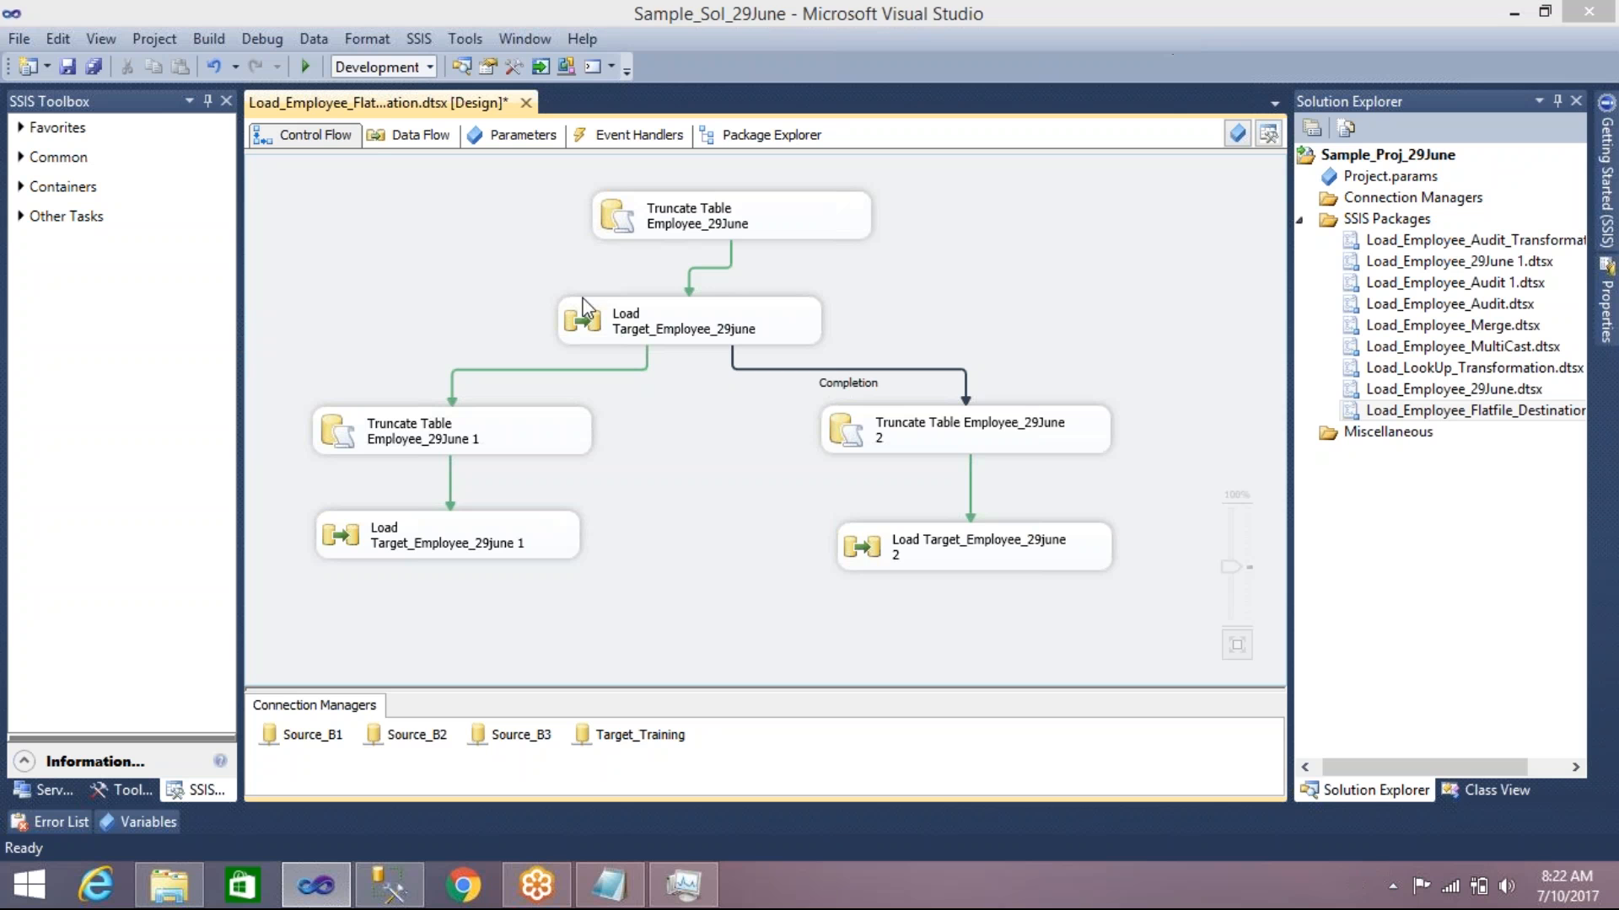
Delete all copied truncate and load tasks from the new package's control flow and save the package
left_click_drag(362, 194, 1096, 638)
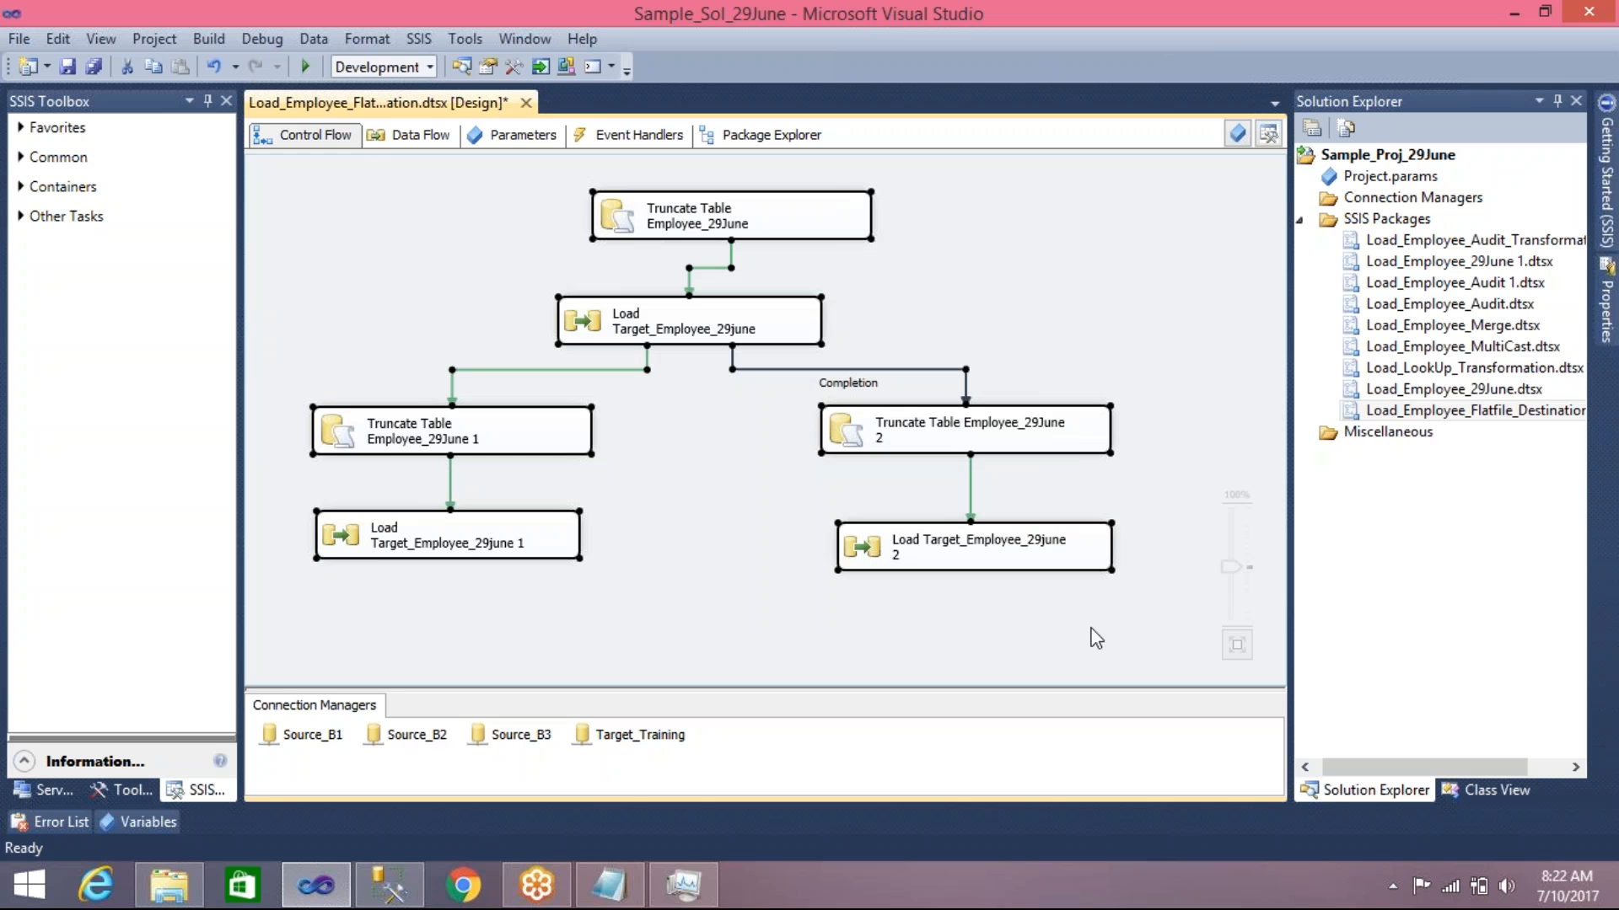
key("Delete")
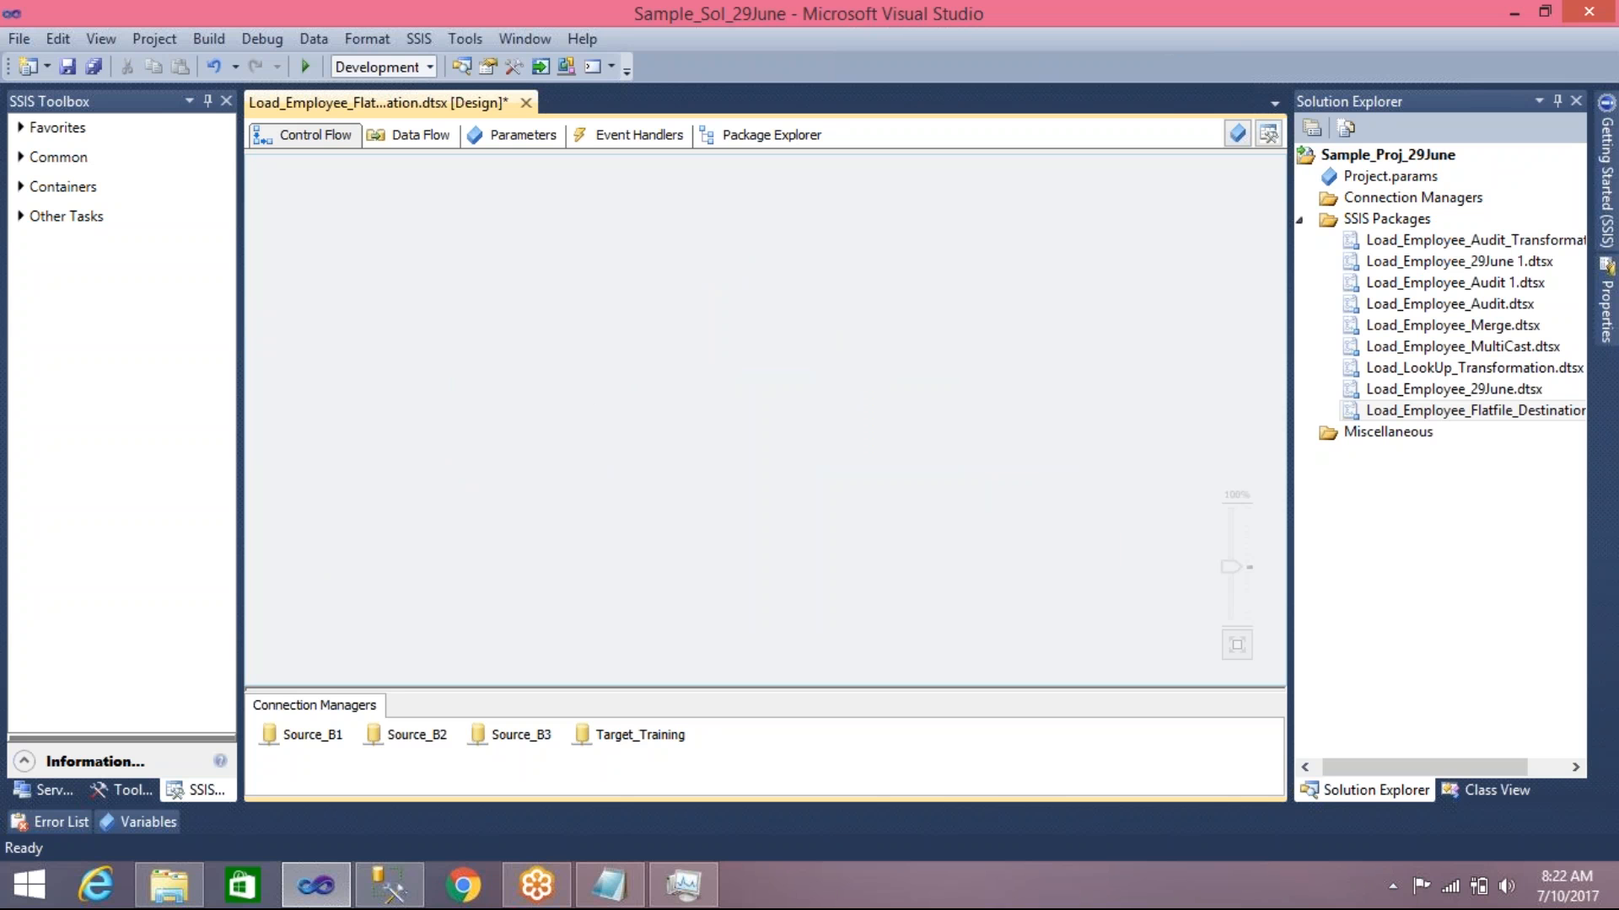
key("ctrl+s")
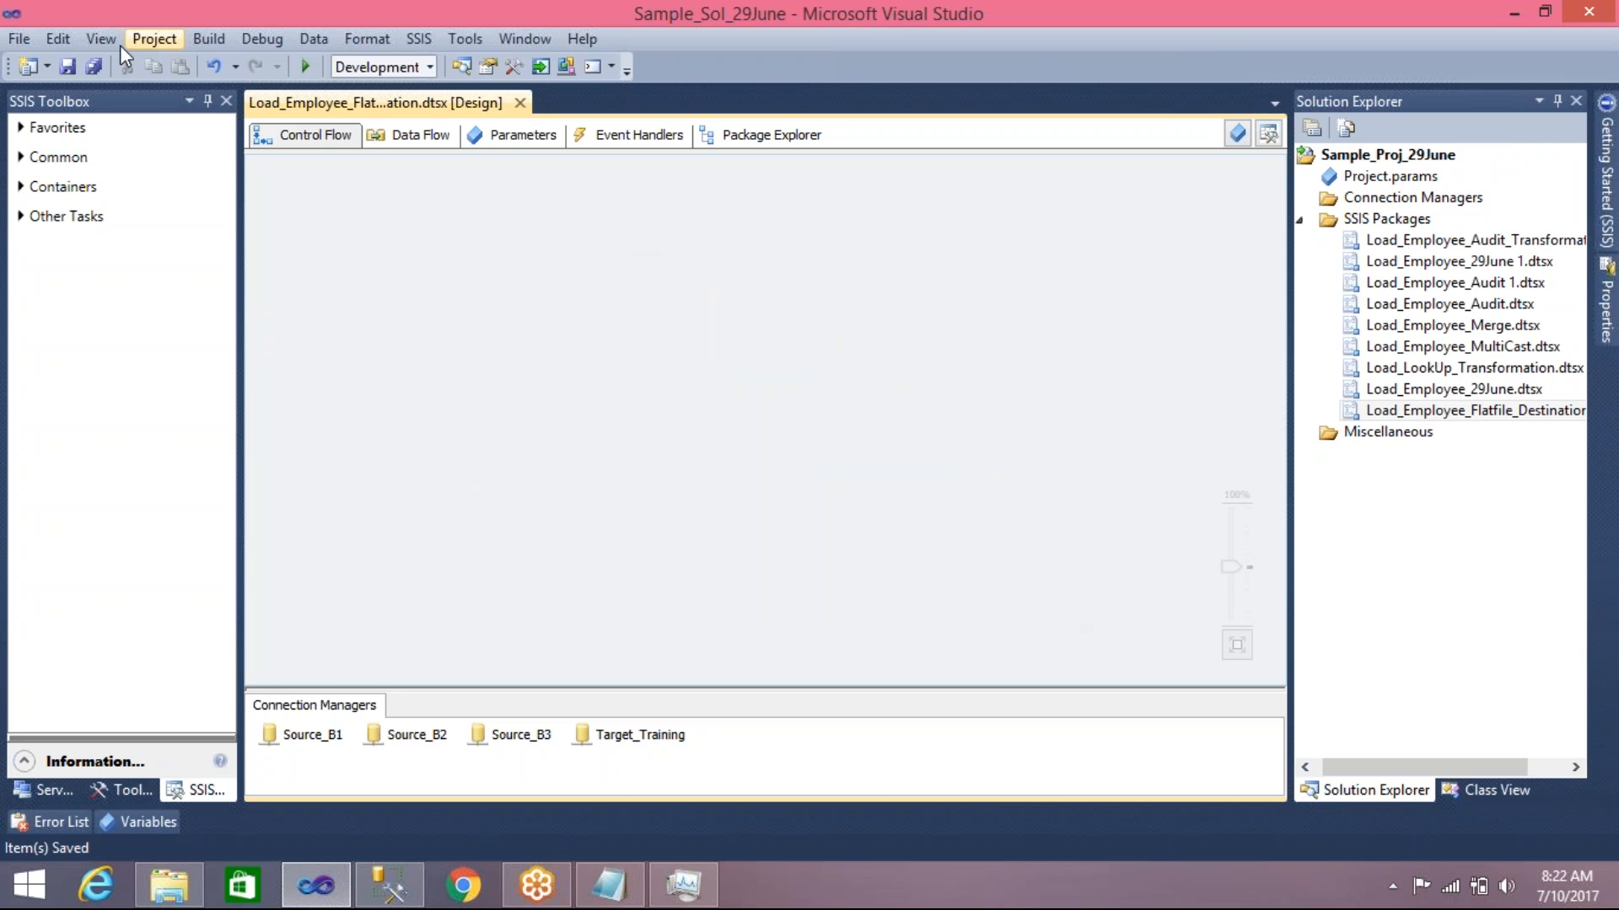
Add a Data Flow Task to the empty control flow and name it Load Emp FlatFile
left_click(18, 129)
left_click_drag(84, 150, 598, 342)
left_click(731, 376)
type("Loa")
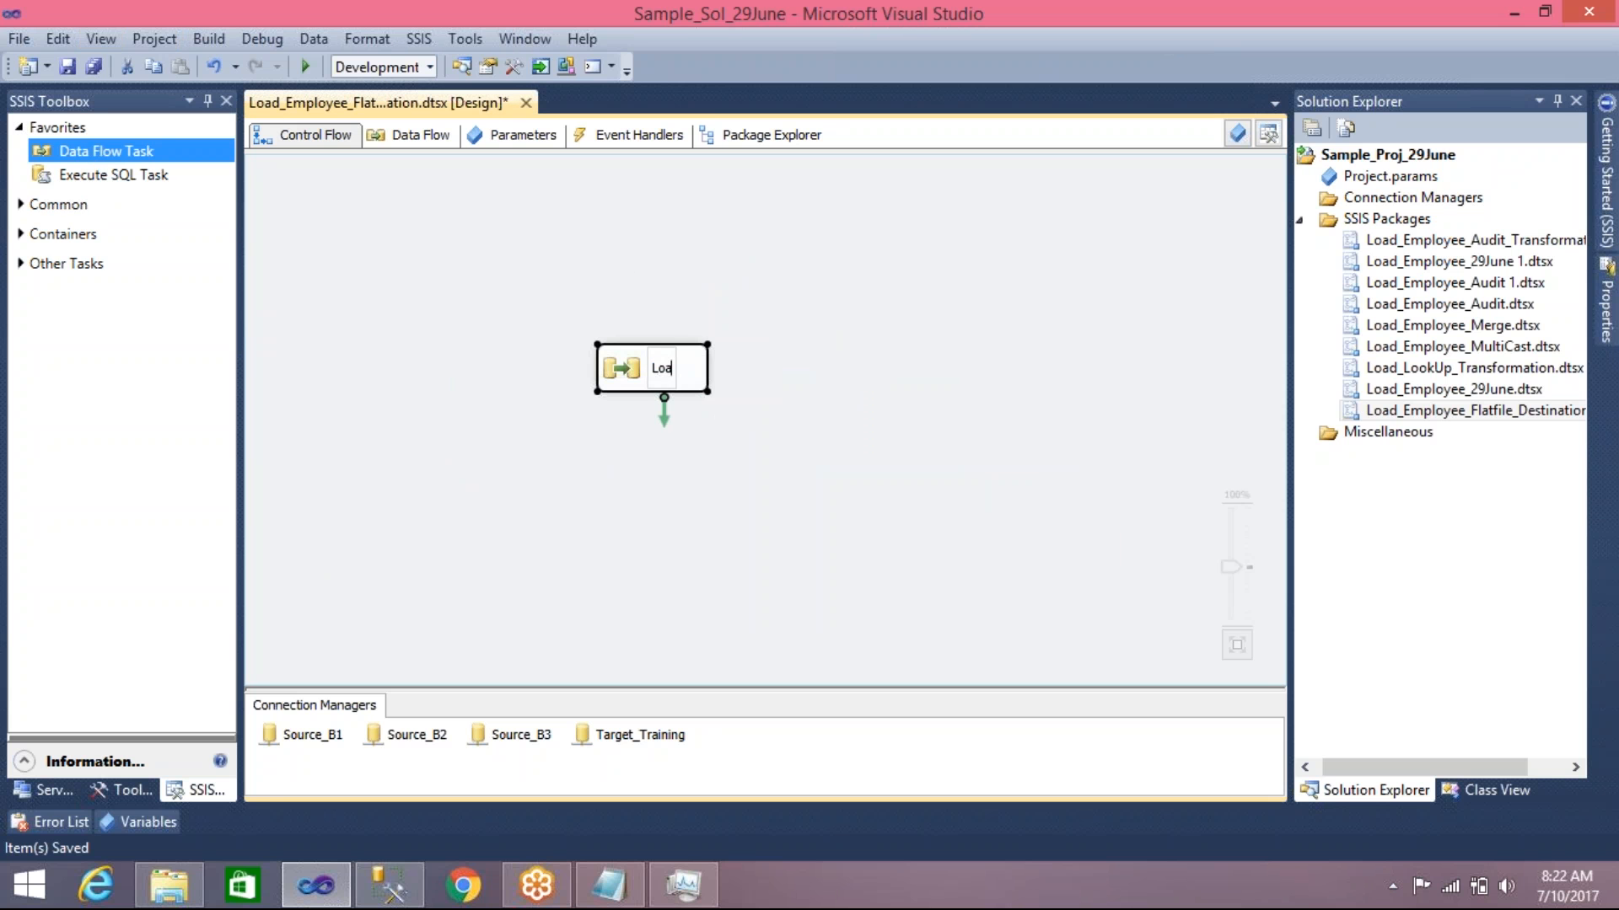
type("d E")
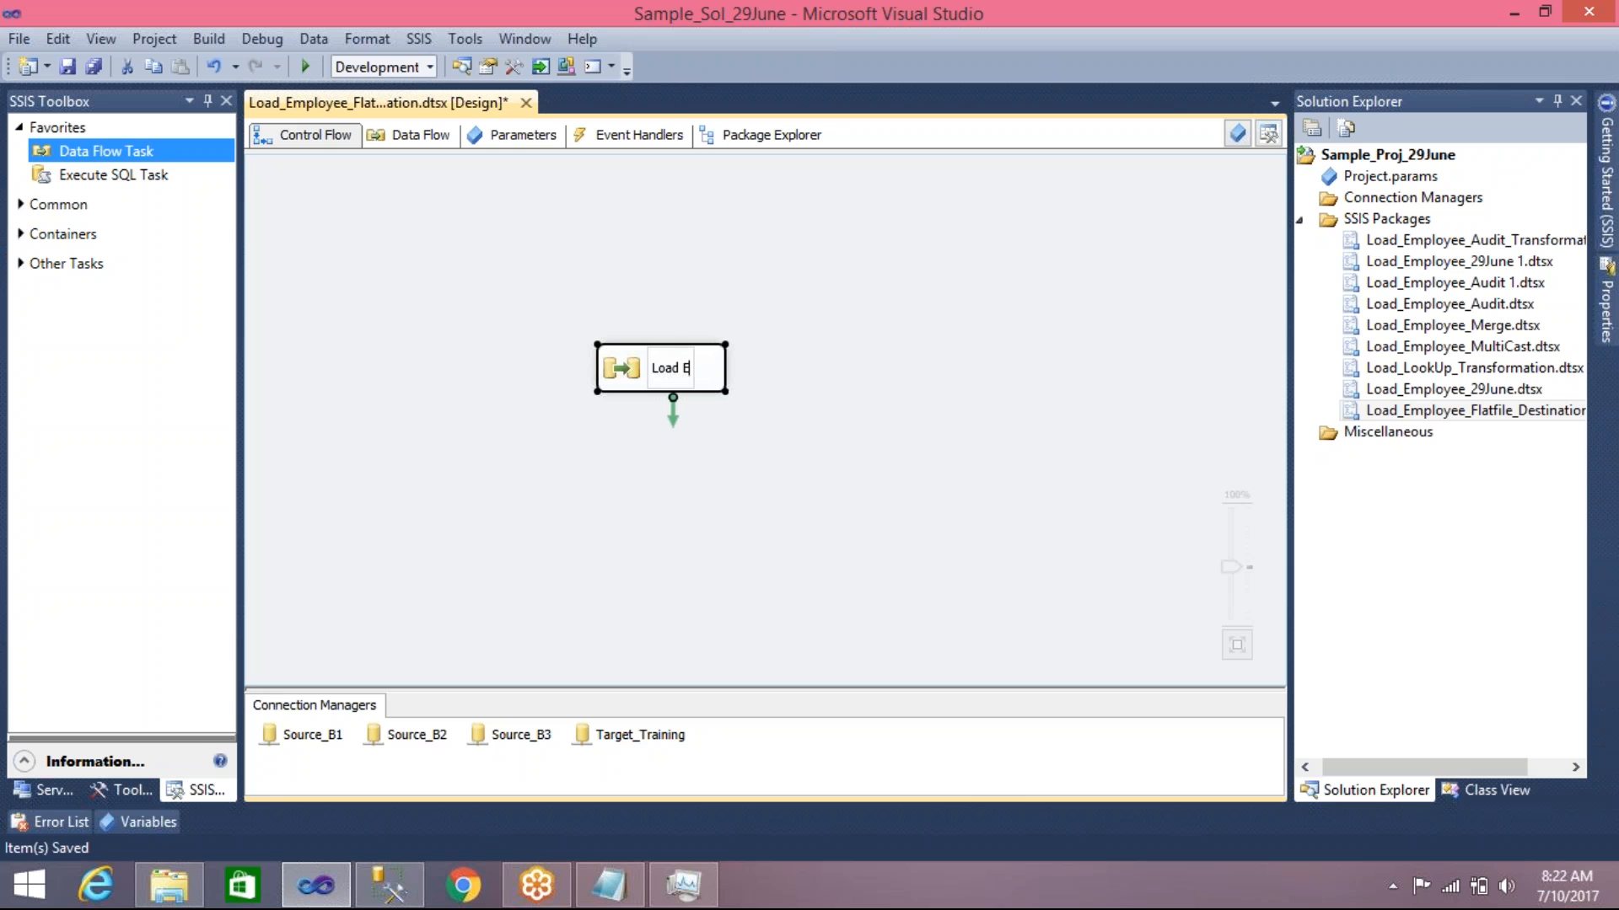
type("mp FlatFile")
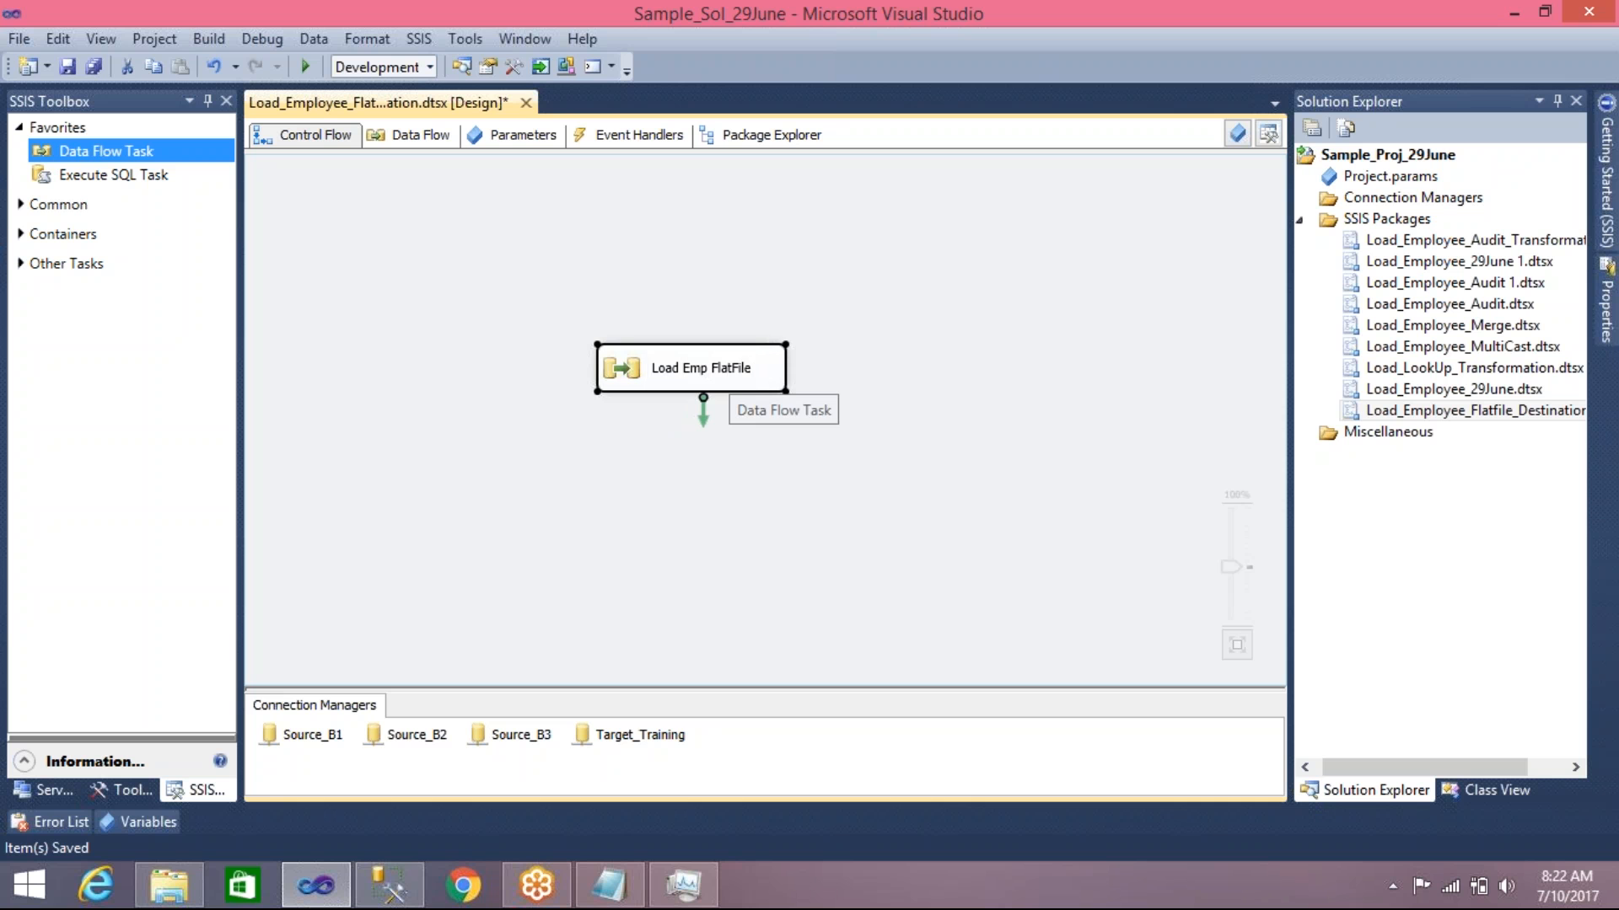
left_click(578, 493)
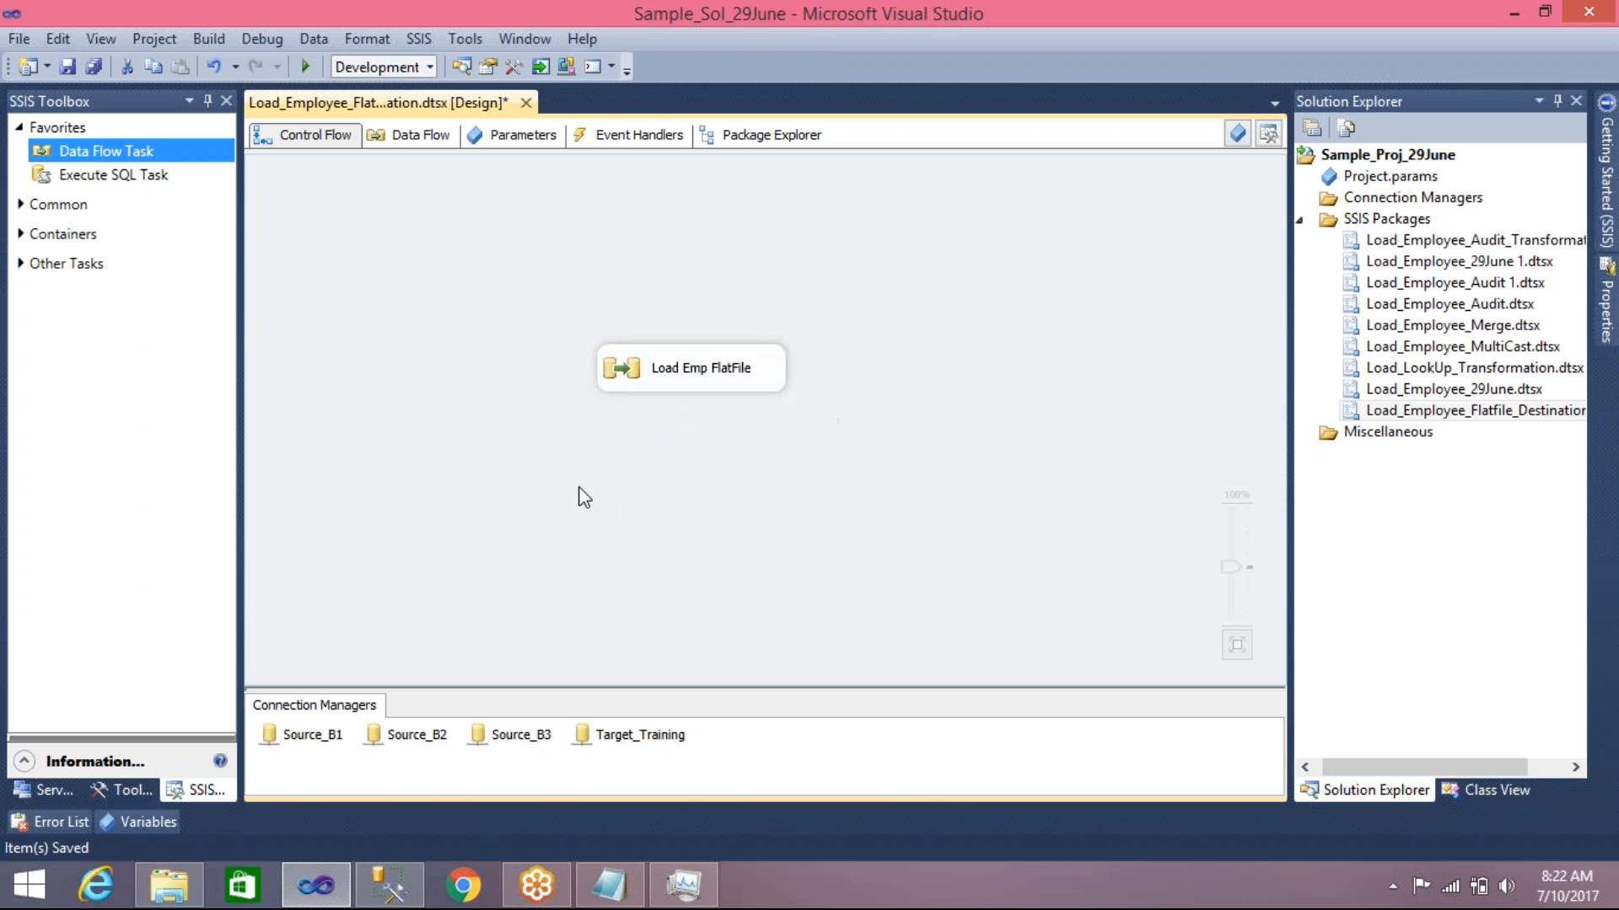
Add an OLE DB Source and a Flat File Destination to the Load Emp FlatFile data flow
double_click(630, 373)
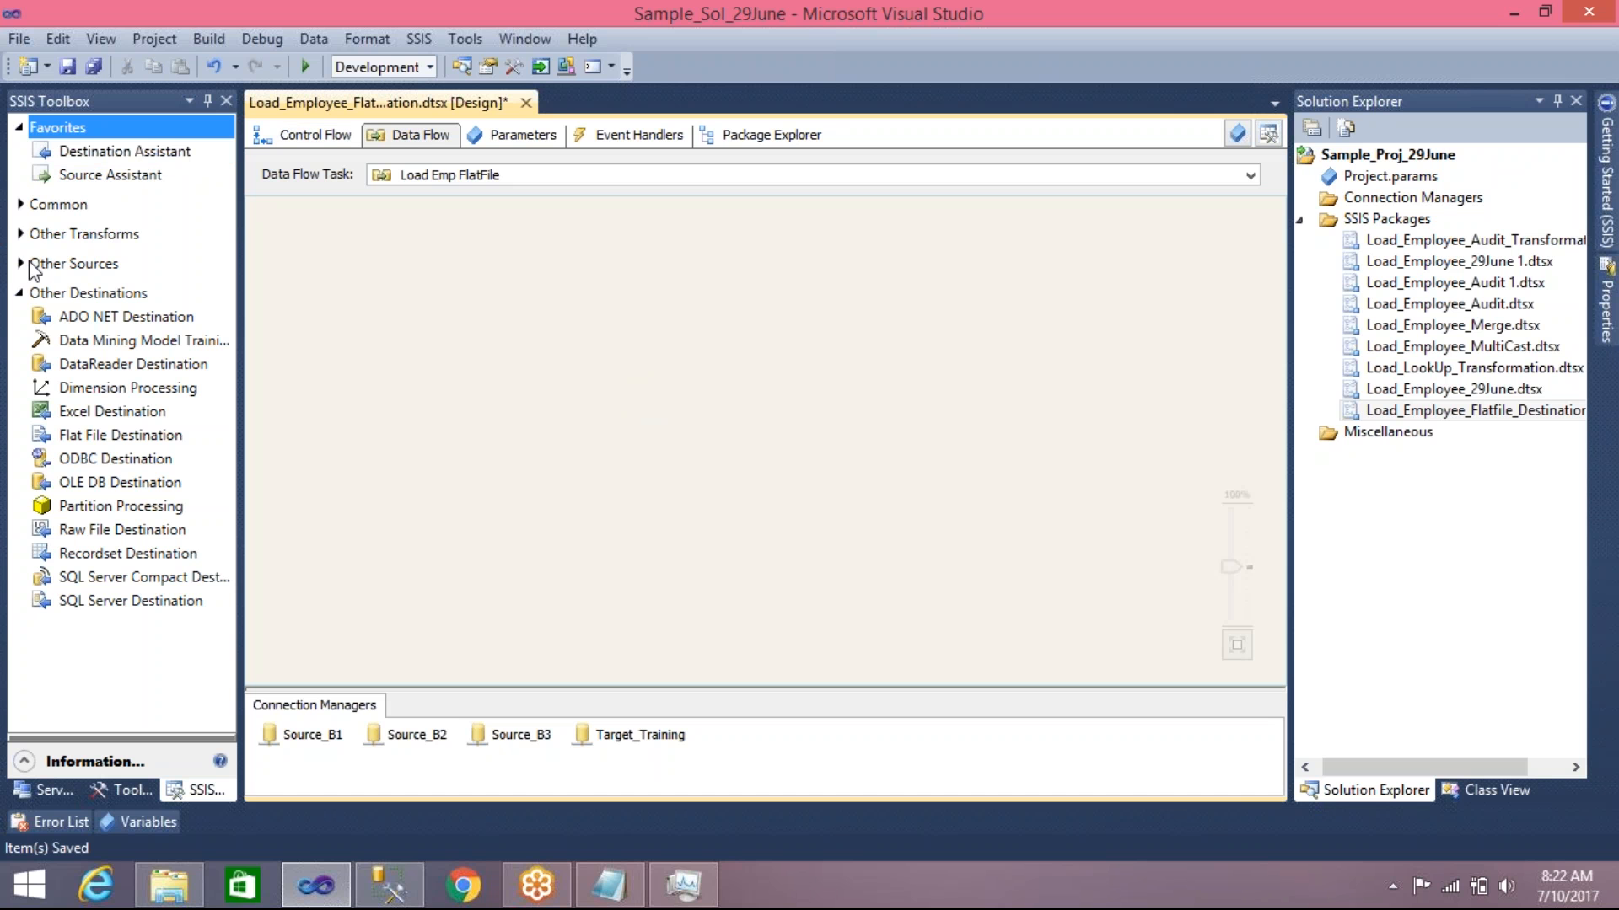
left_click(32, 265)
left_click(85, 406)
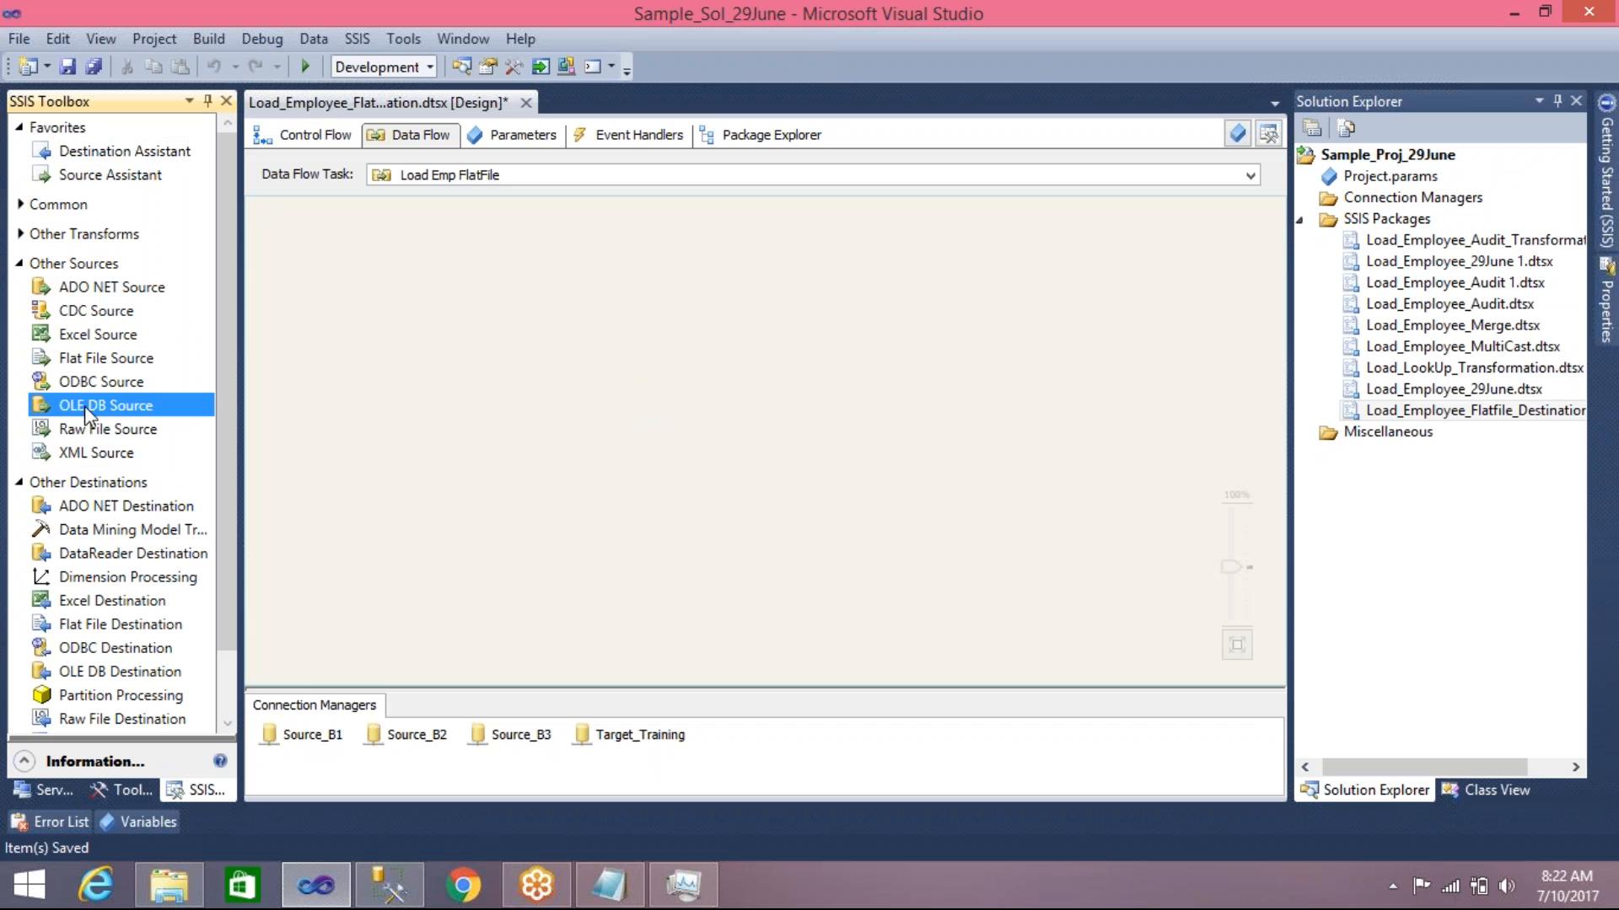
left_click_drag(558, 219, 570, 256)
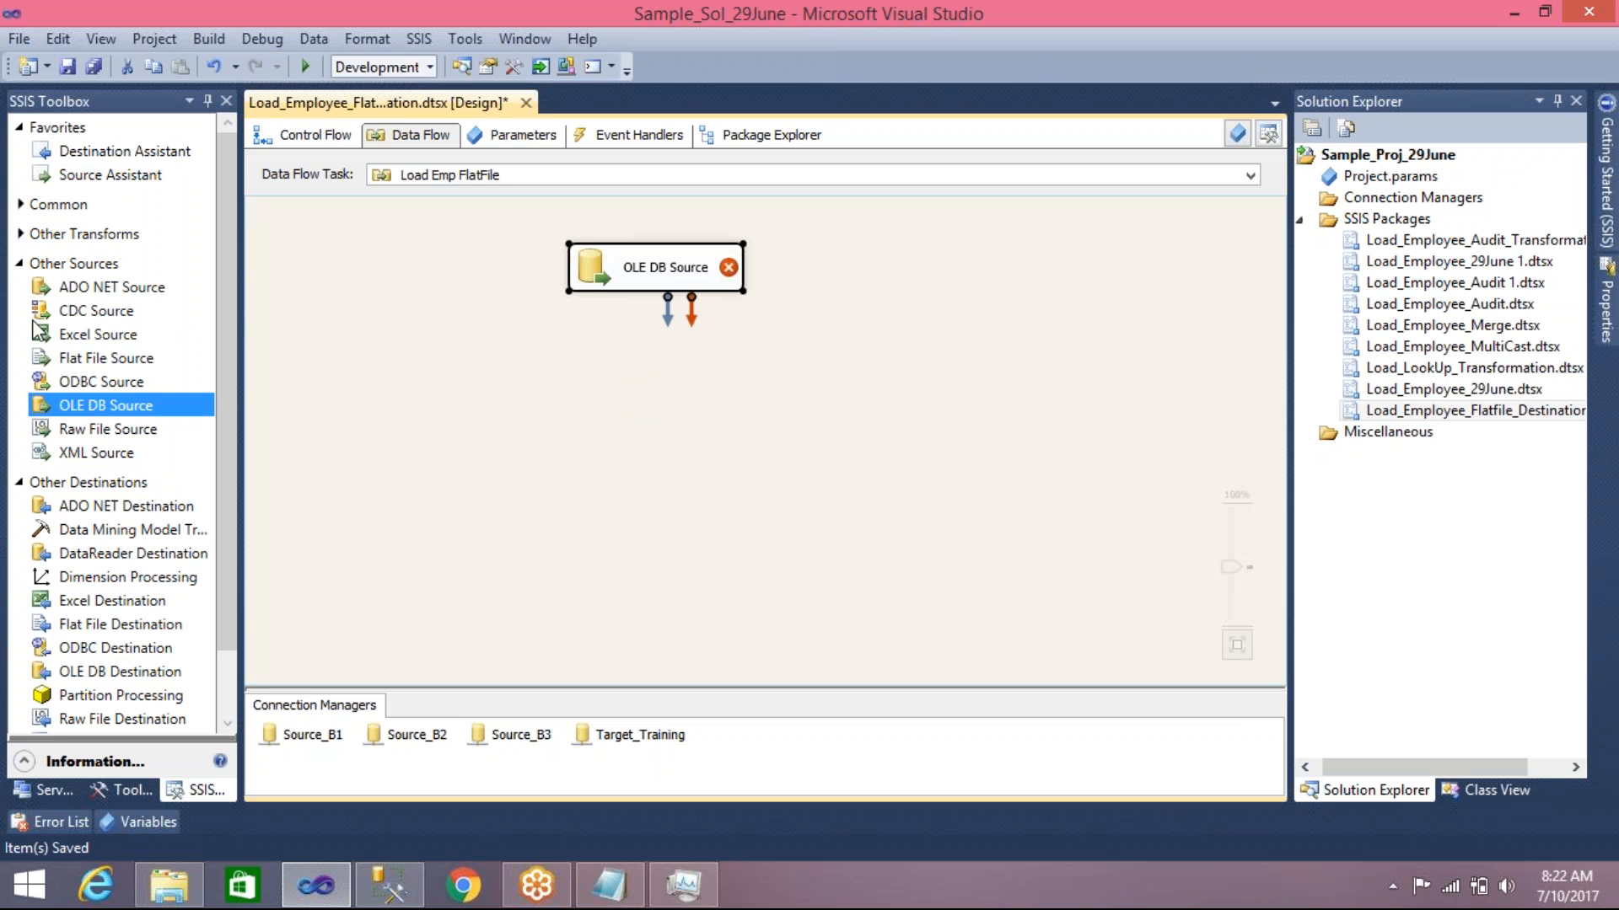
left_click(22, 264)
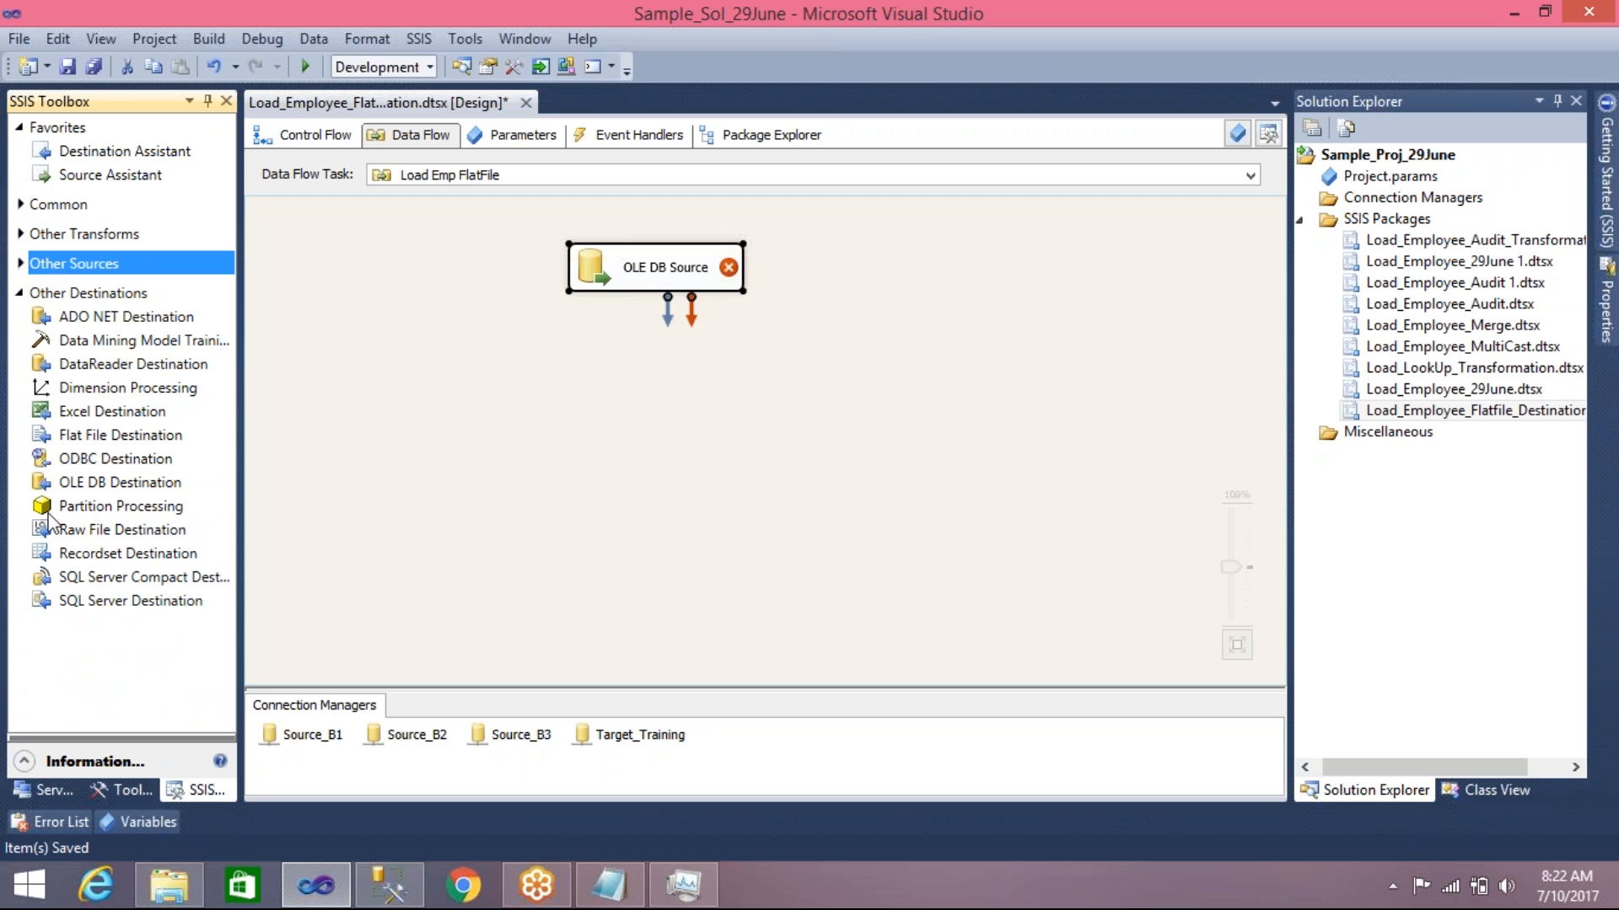
left_click(121, 437)
left_click_drag(121, 436, 591, 483)
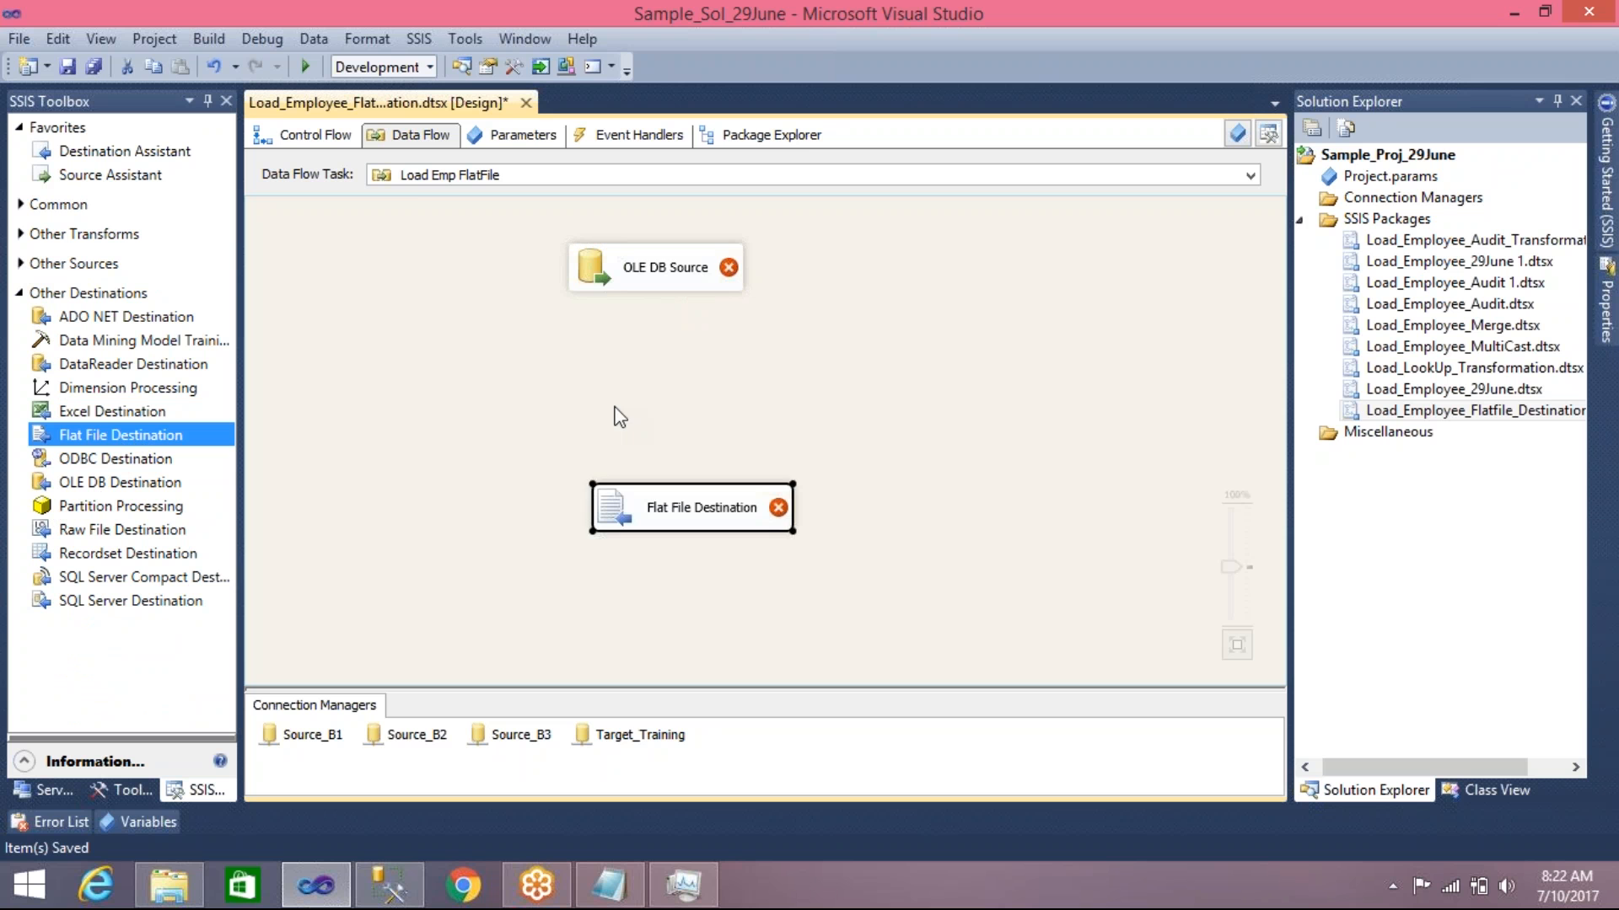
Configure the OLE DB Source to read the [Production].[ProductSubcategory] table through the Source_B1 connection, with all its columns
double_click(597, 269)
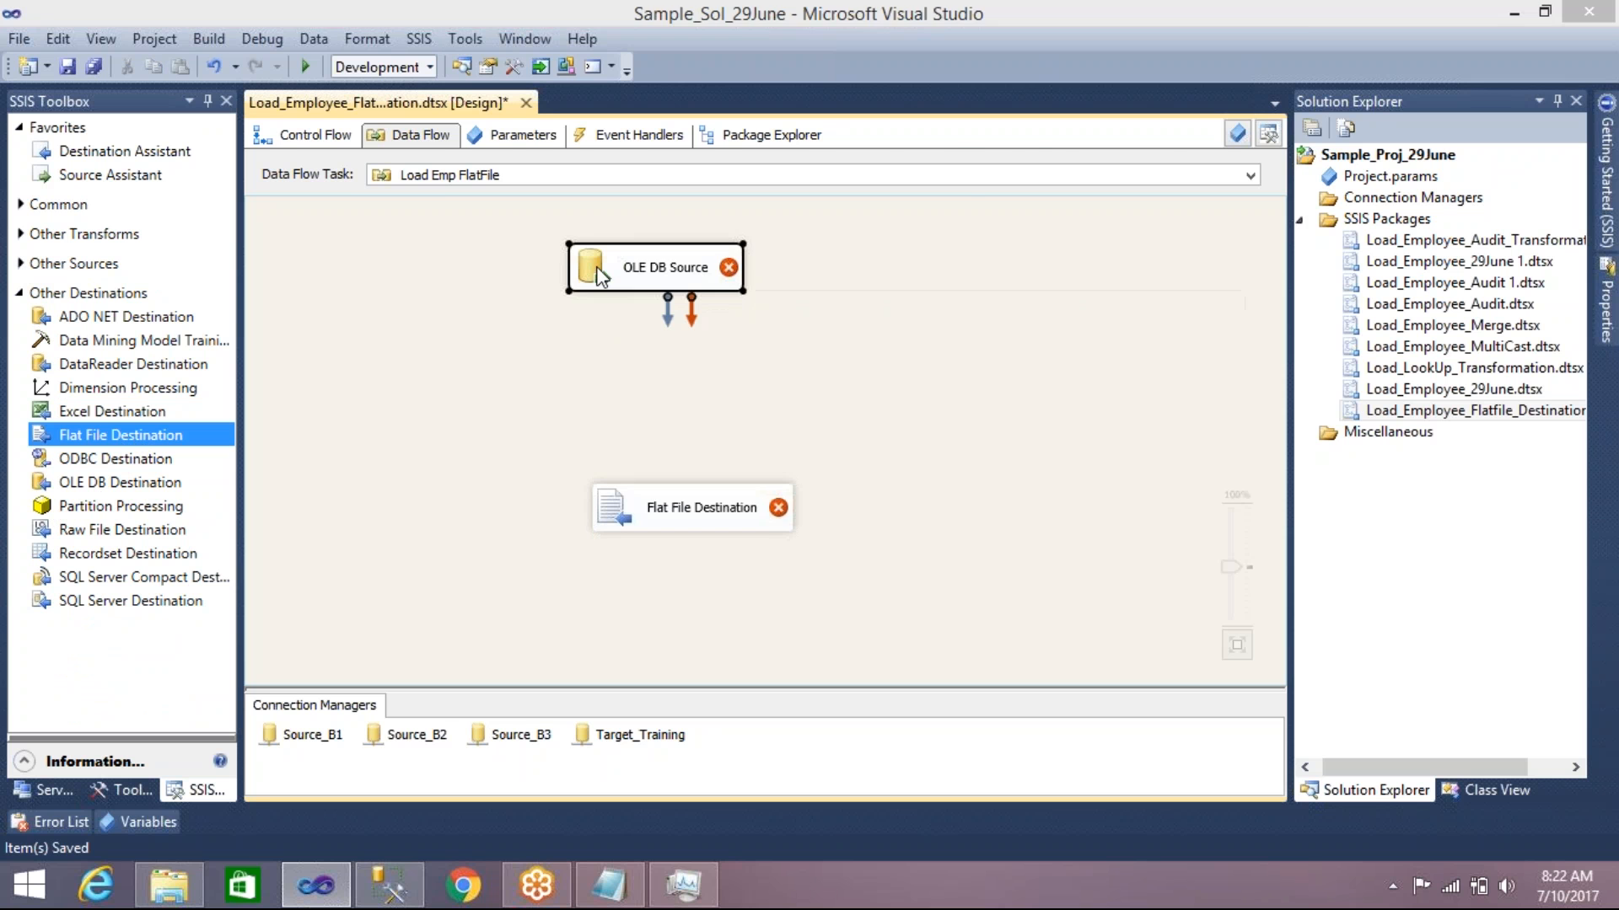
left_click(1098, 434)
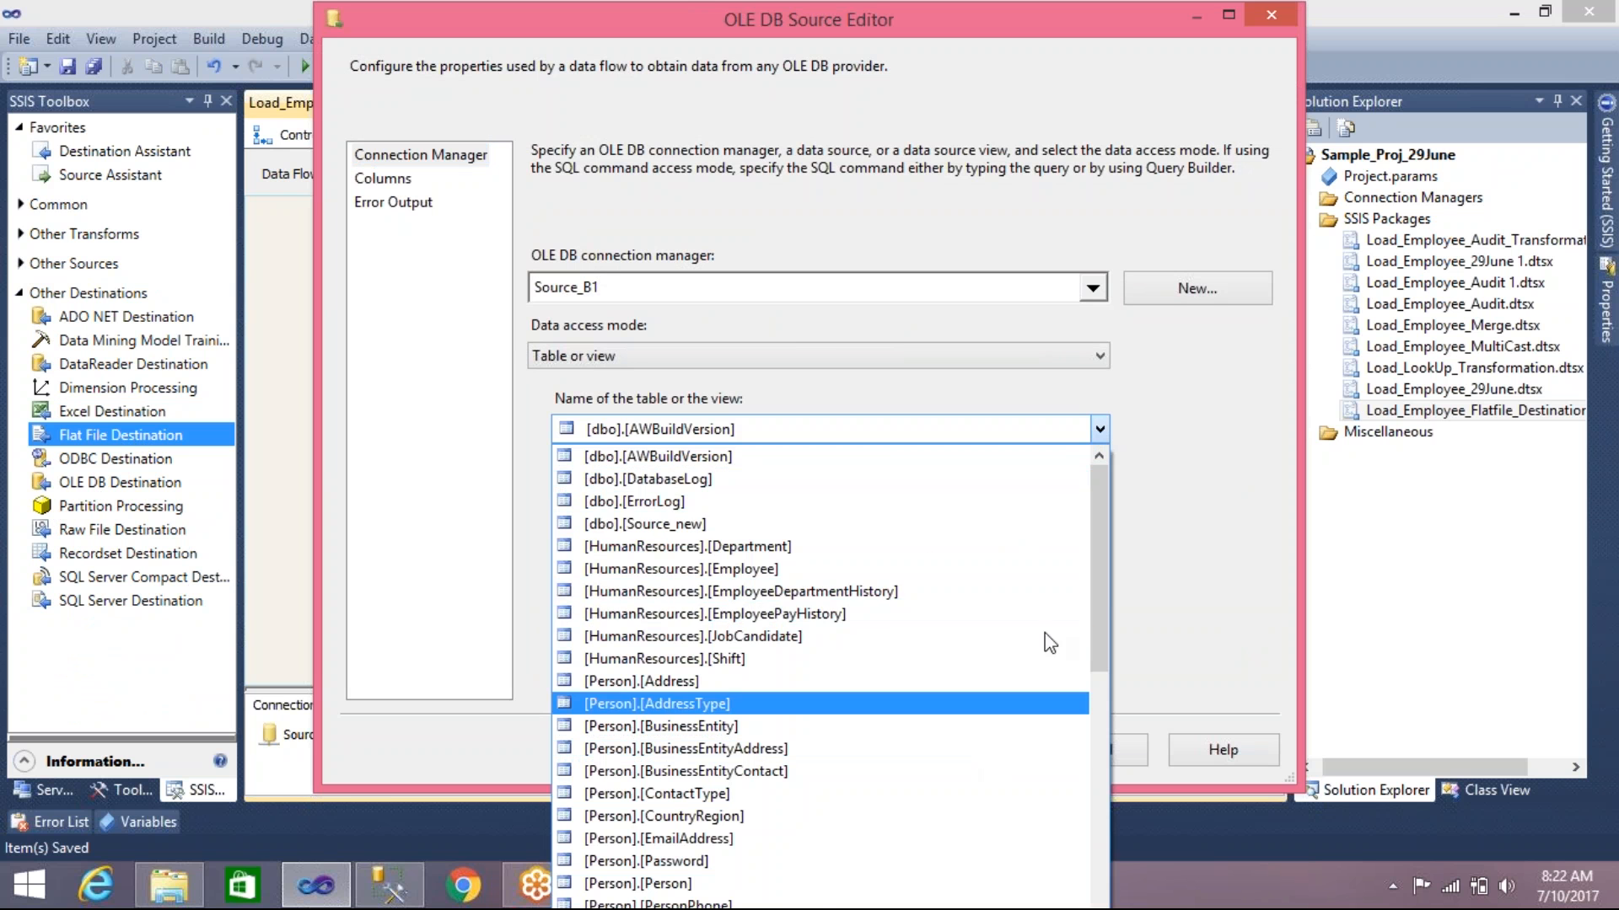
left_click_drag(1094, 592, 1101, 686)
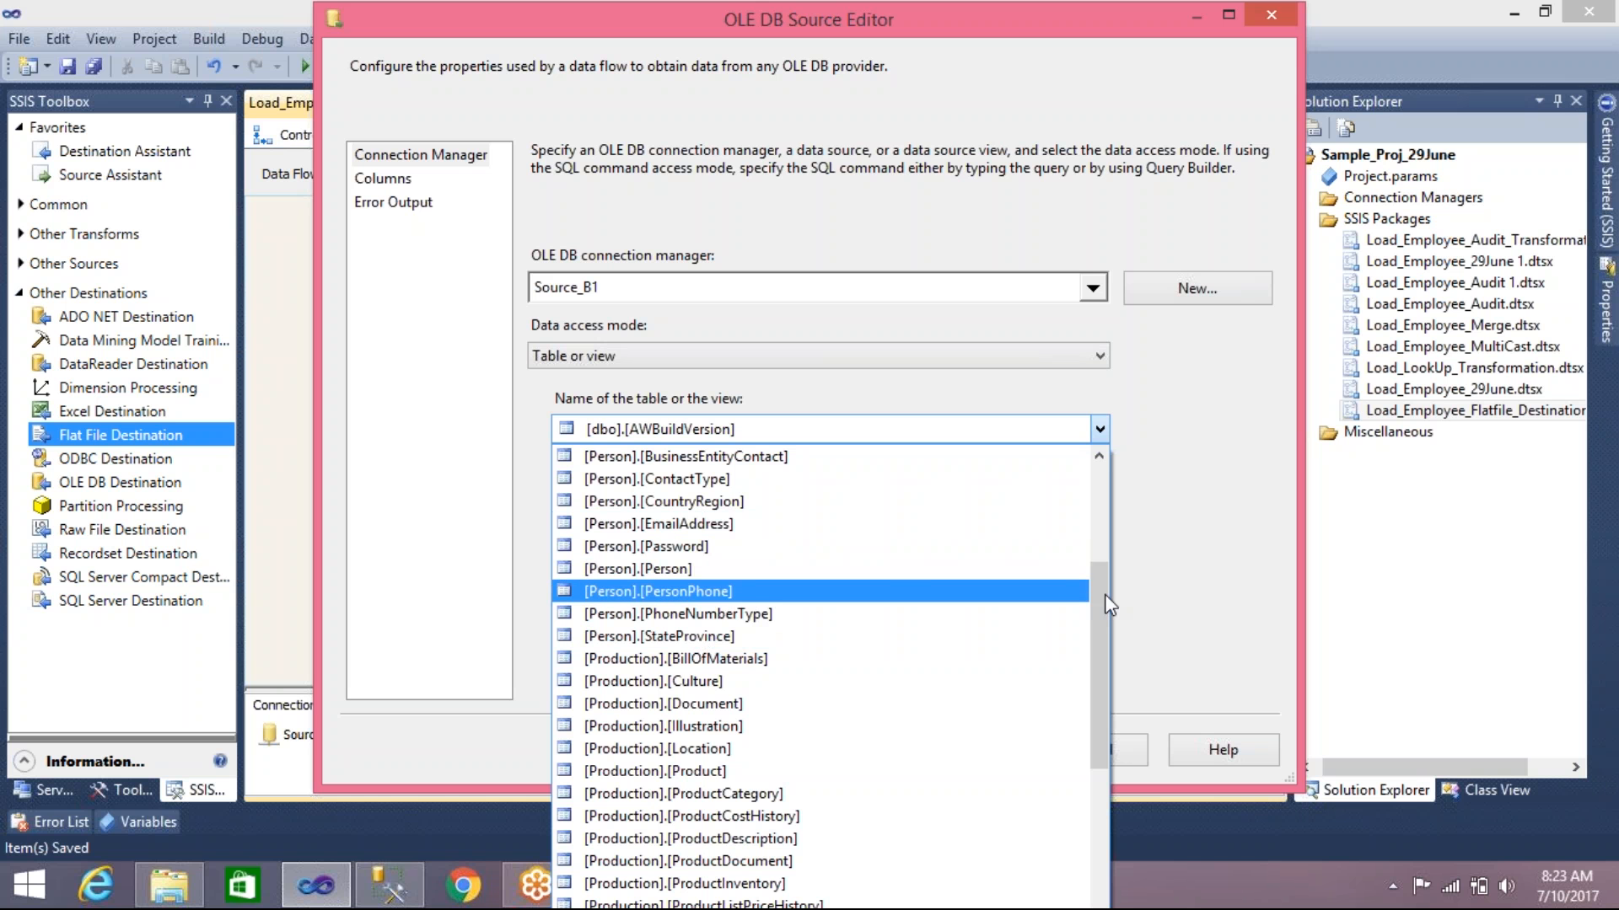
left_click_drag(1098, 610, 1098, 696)
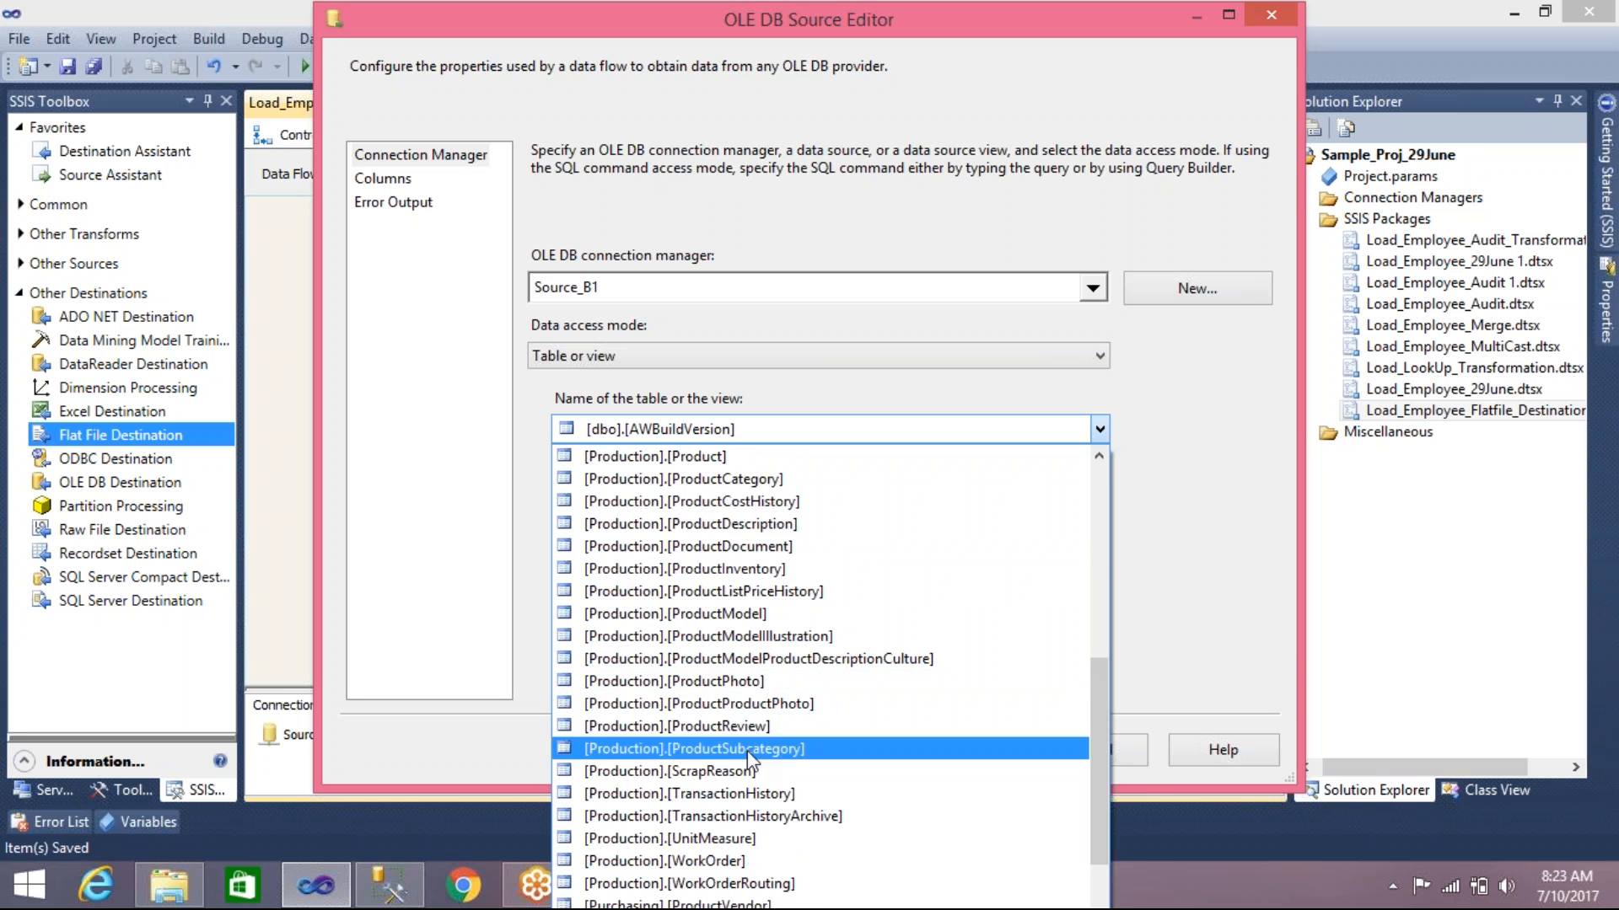
left_click(774, 750)
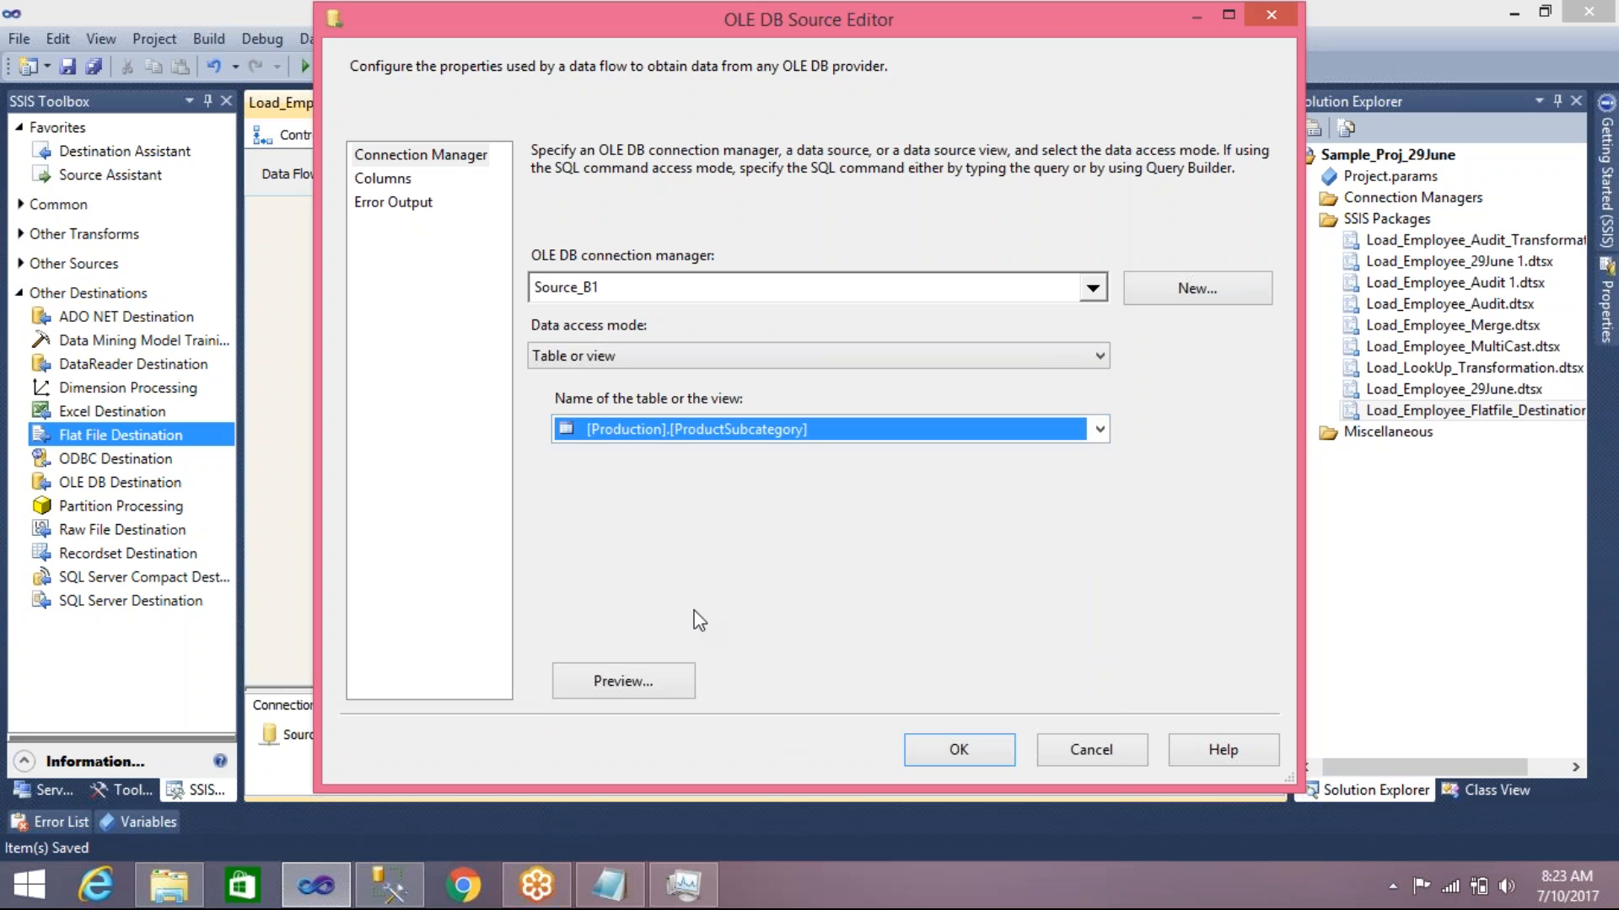
left_click(390, 184)
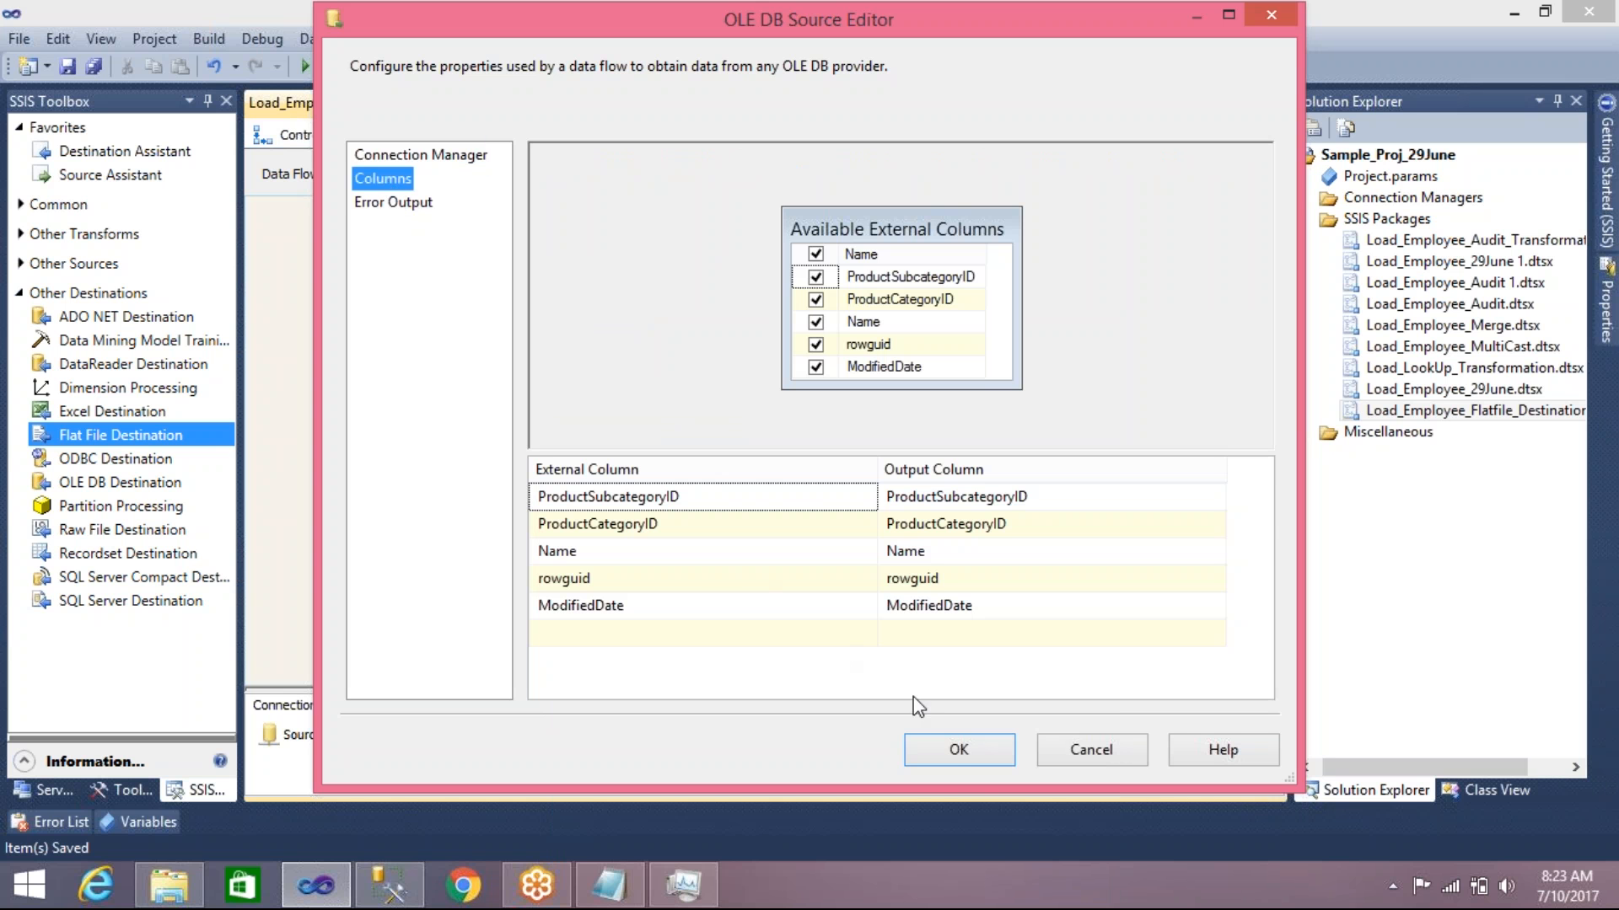
left_click(961, 754)
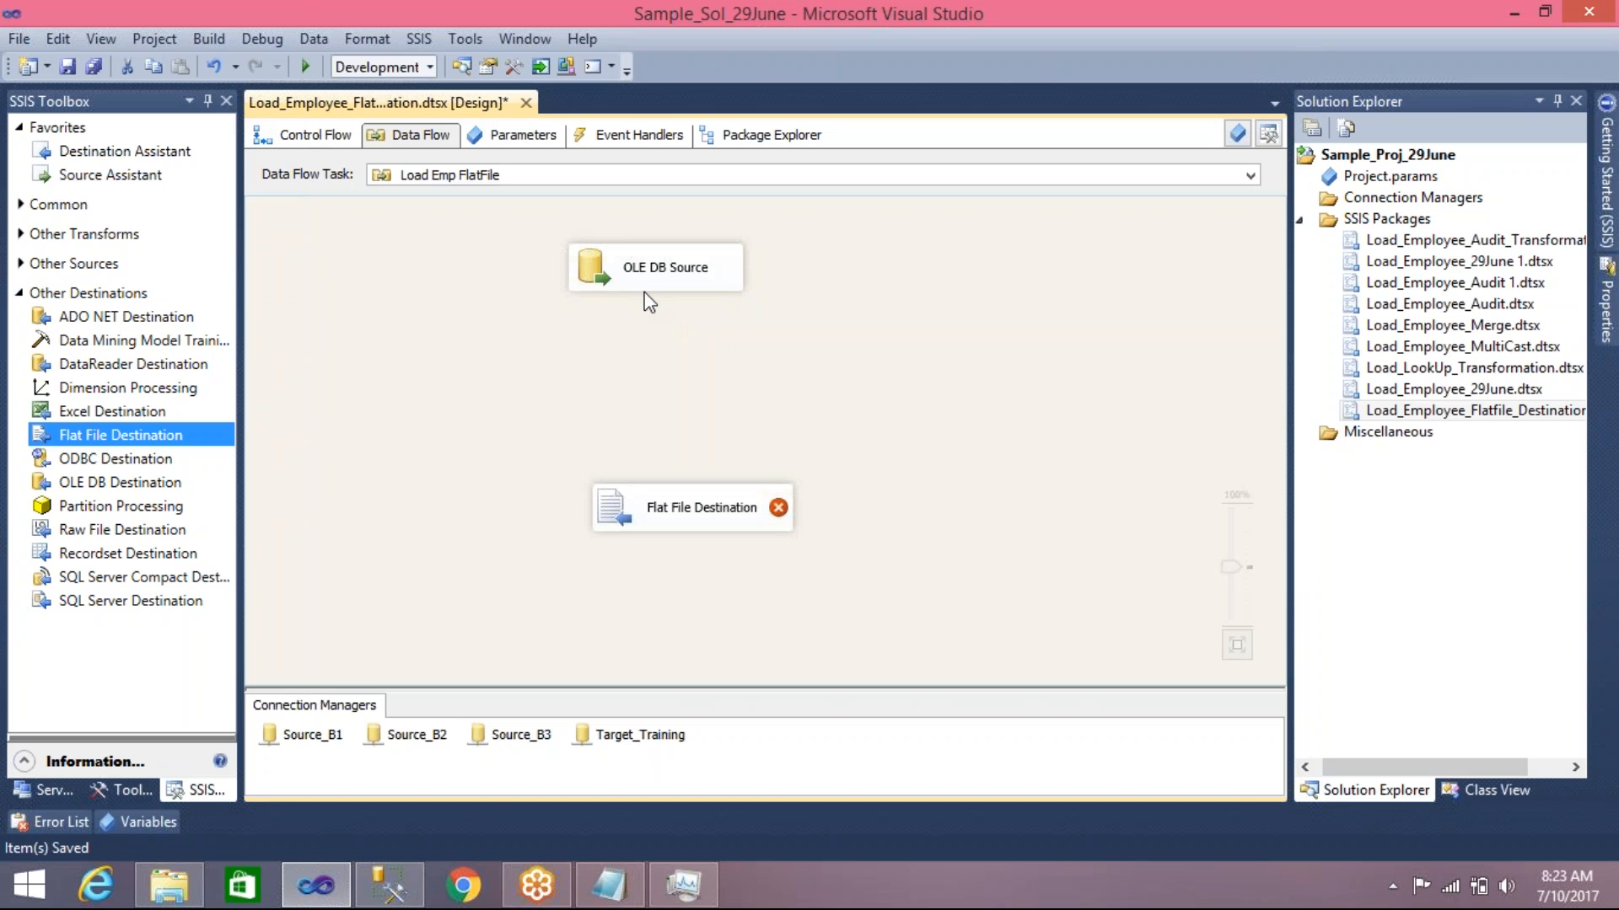
Connect the OLE DB Source output to the Flat File Destination and reposition the destination below the source
left_click(651, 274)
left_click_drag(667, 319, 708, 515)
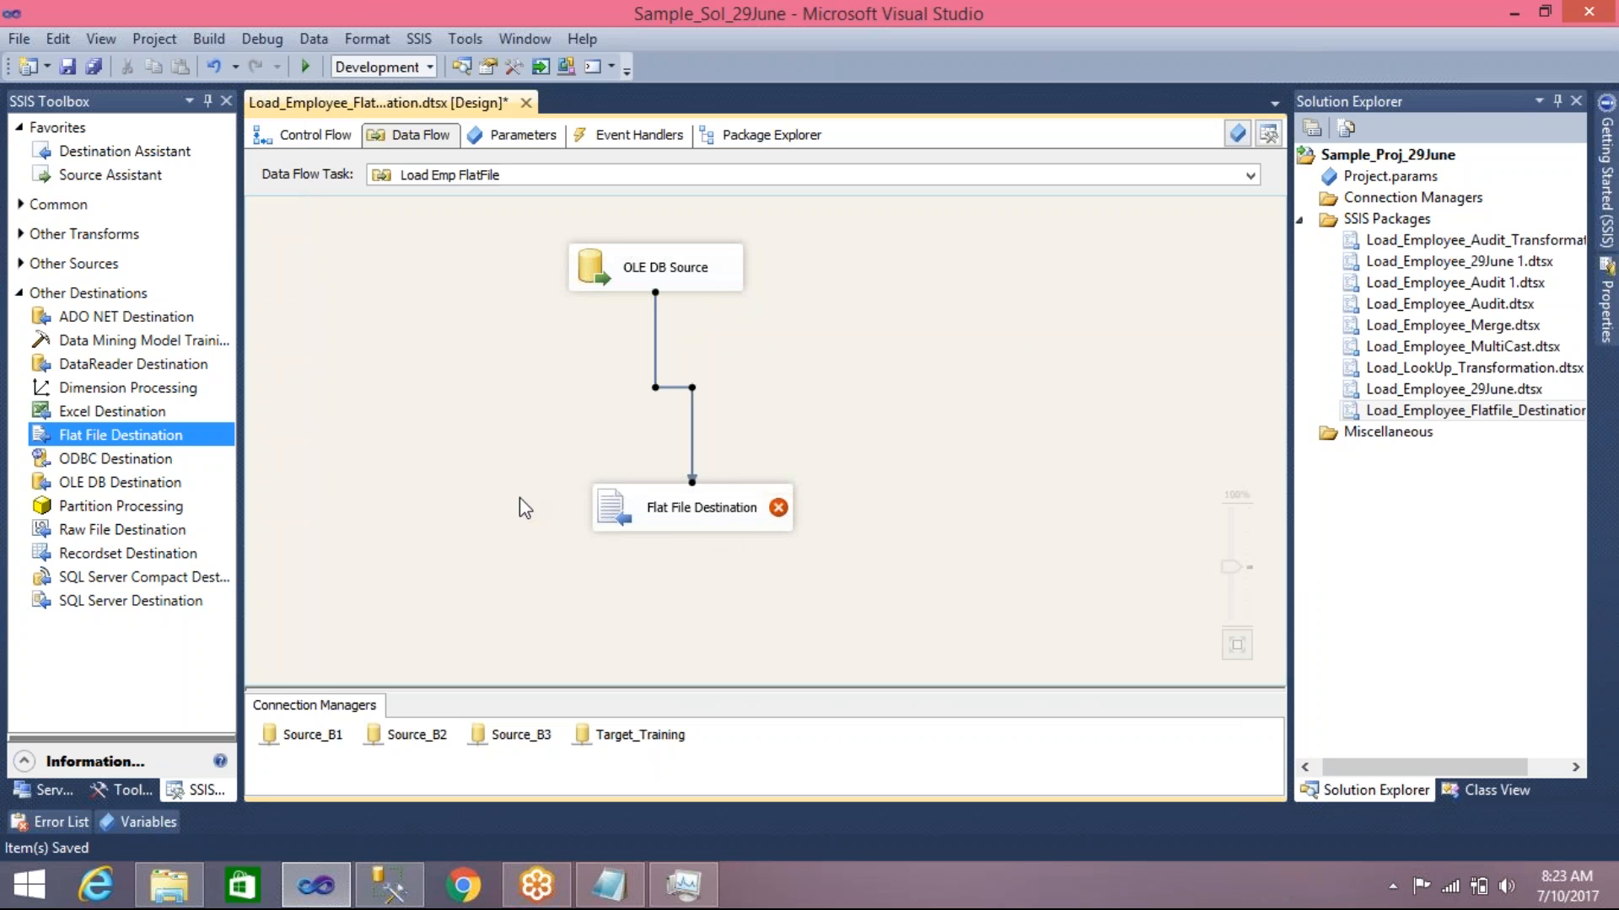
left_click_drag(594, 497, 658, 466)
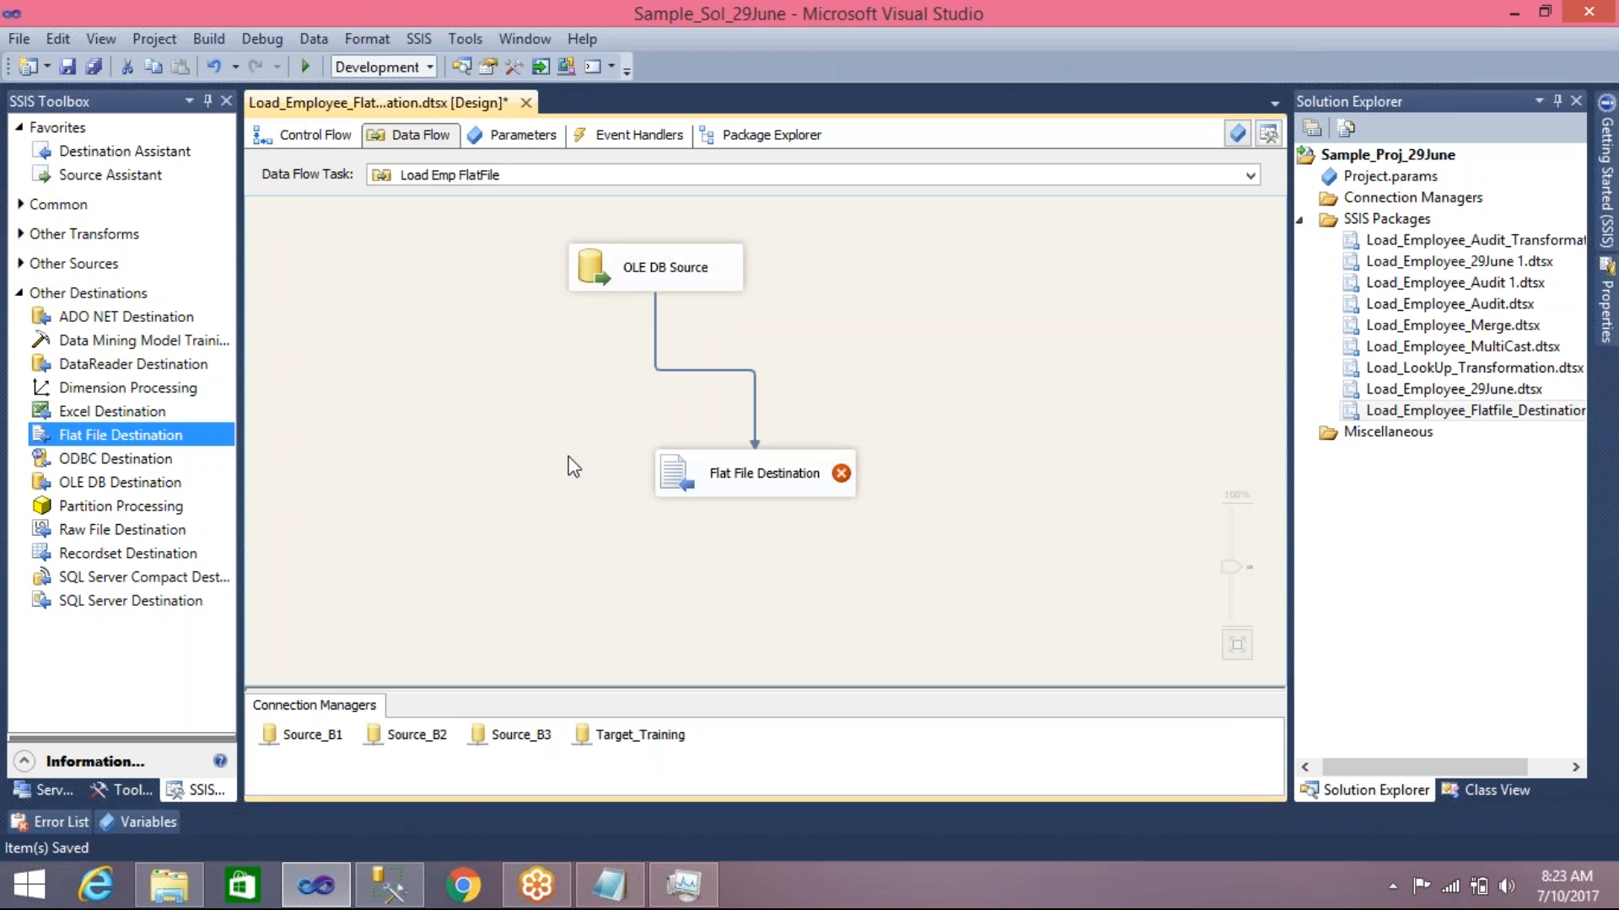
double_click(689, 476)
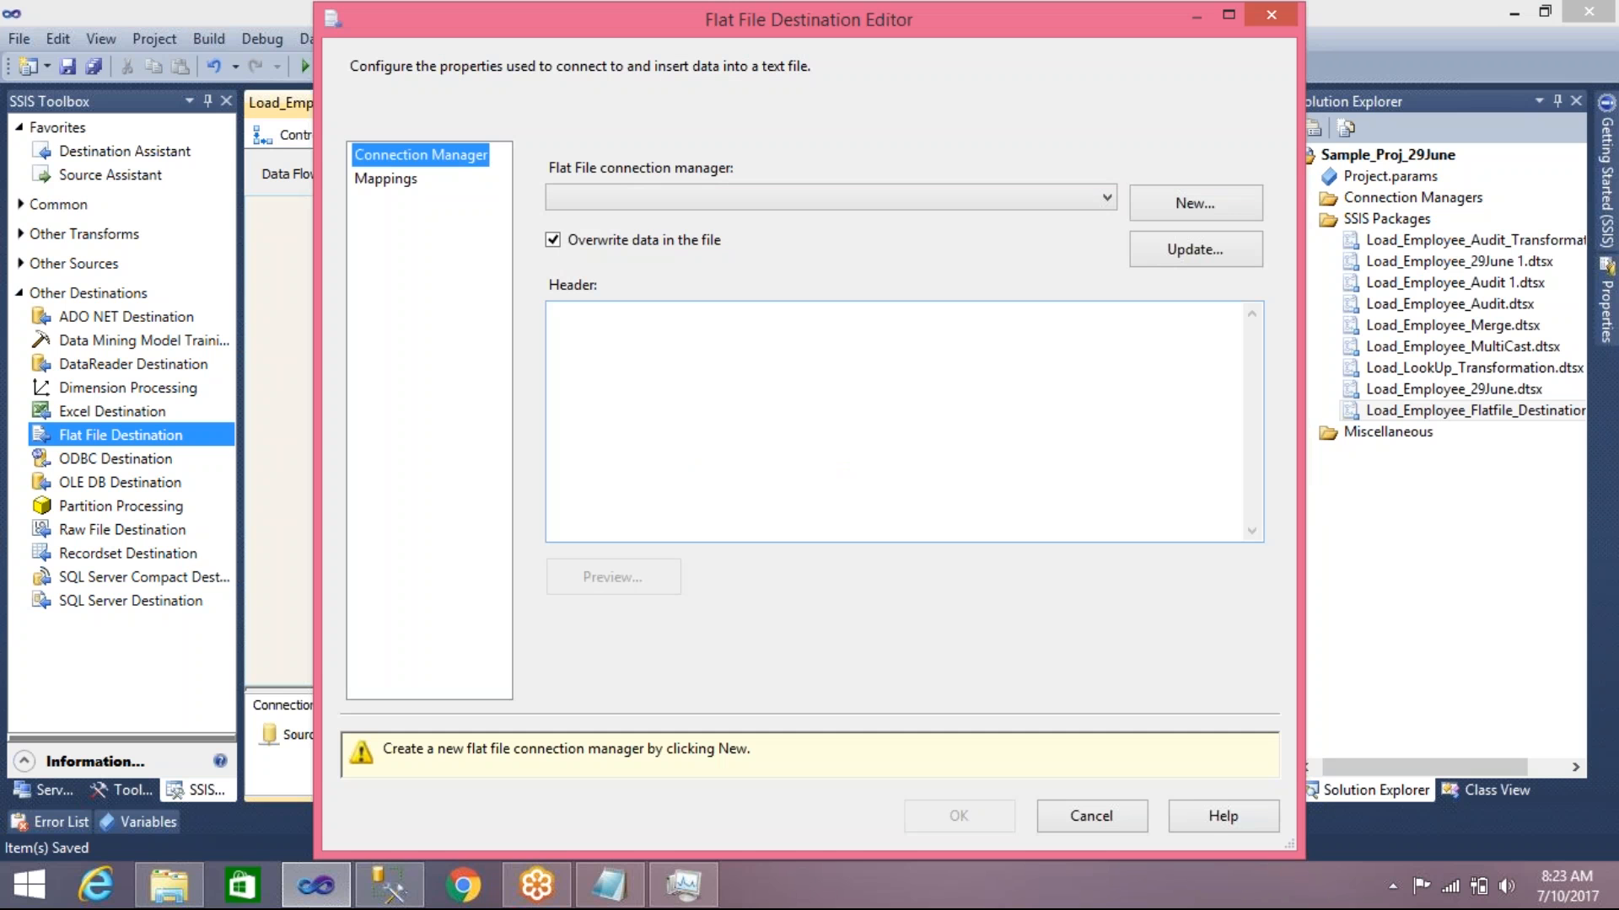
left_click_drag(872, 17, 747, 340)
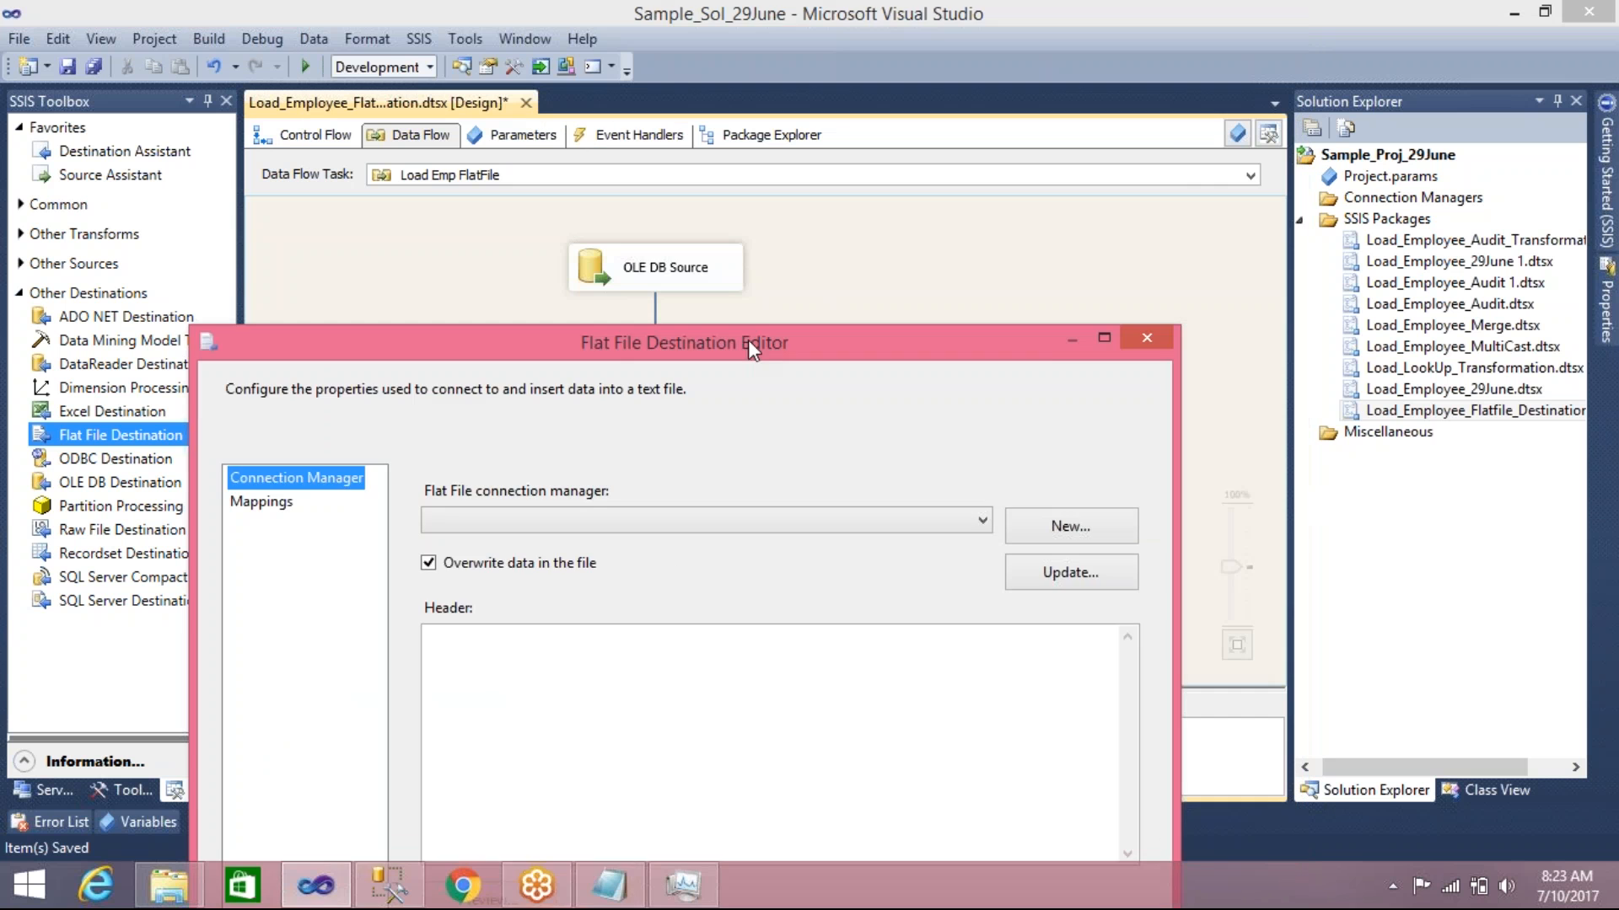
left_click(1143, 338)
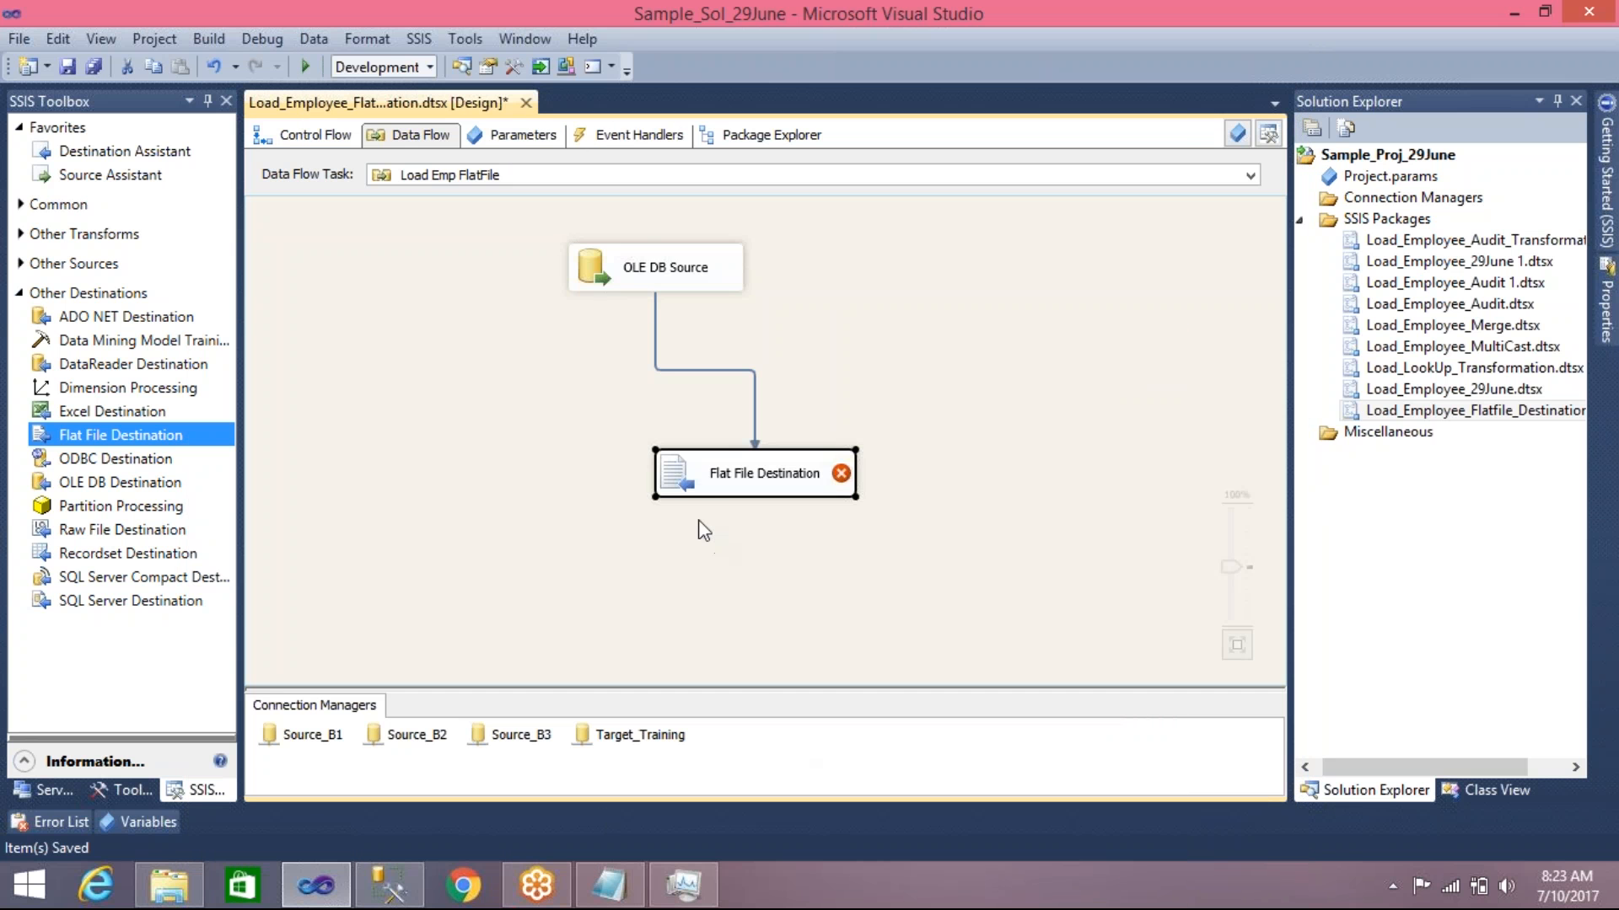
Start a new connection manager for the Flat File Destination using the Delimited file format
double_click(687, 479)
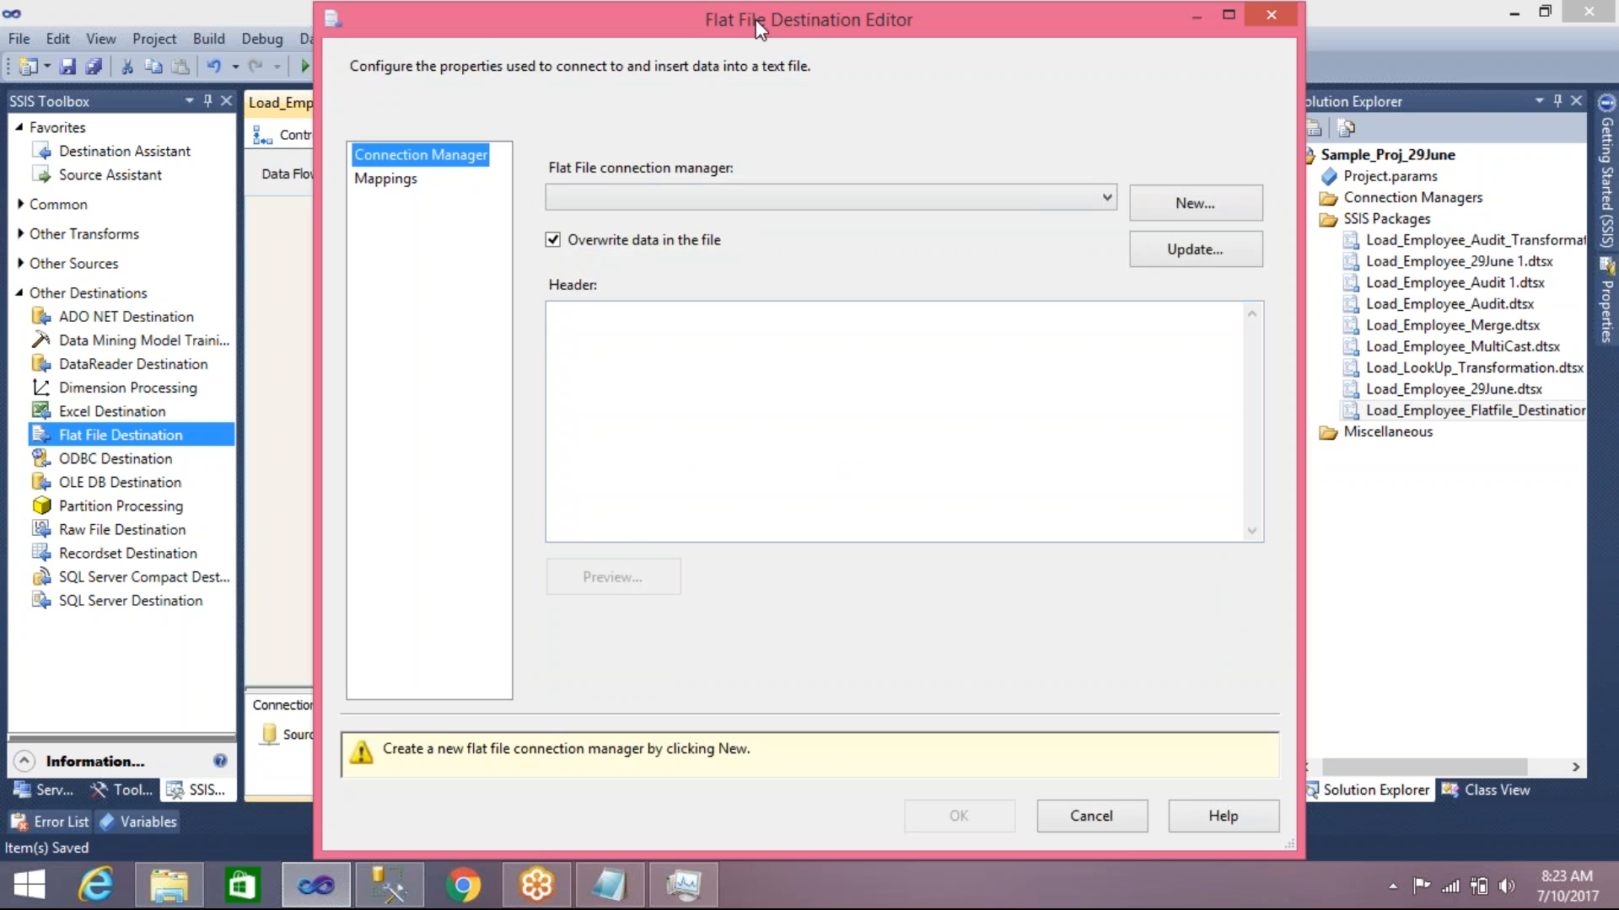
left_click_drag(750, 19, 715, 64)
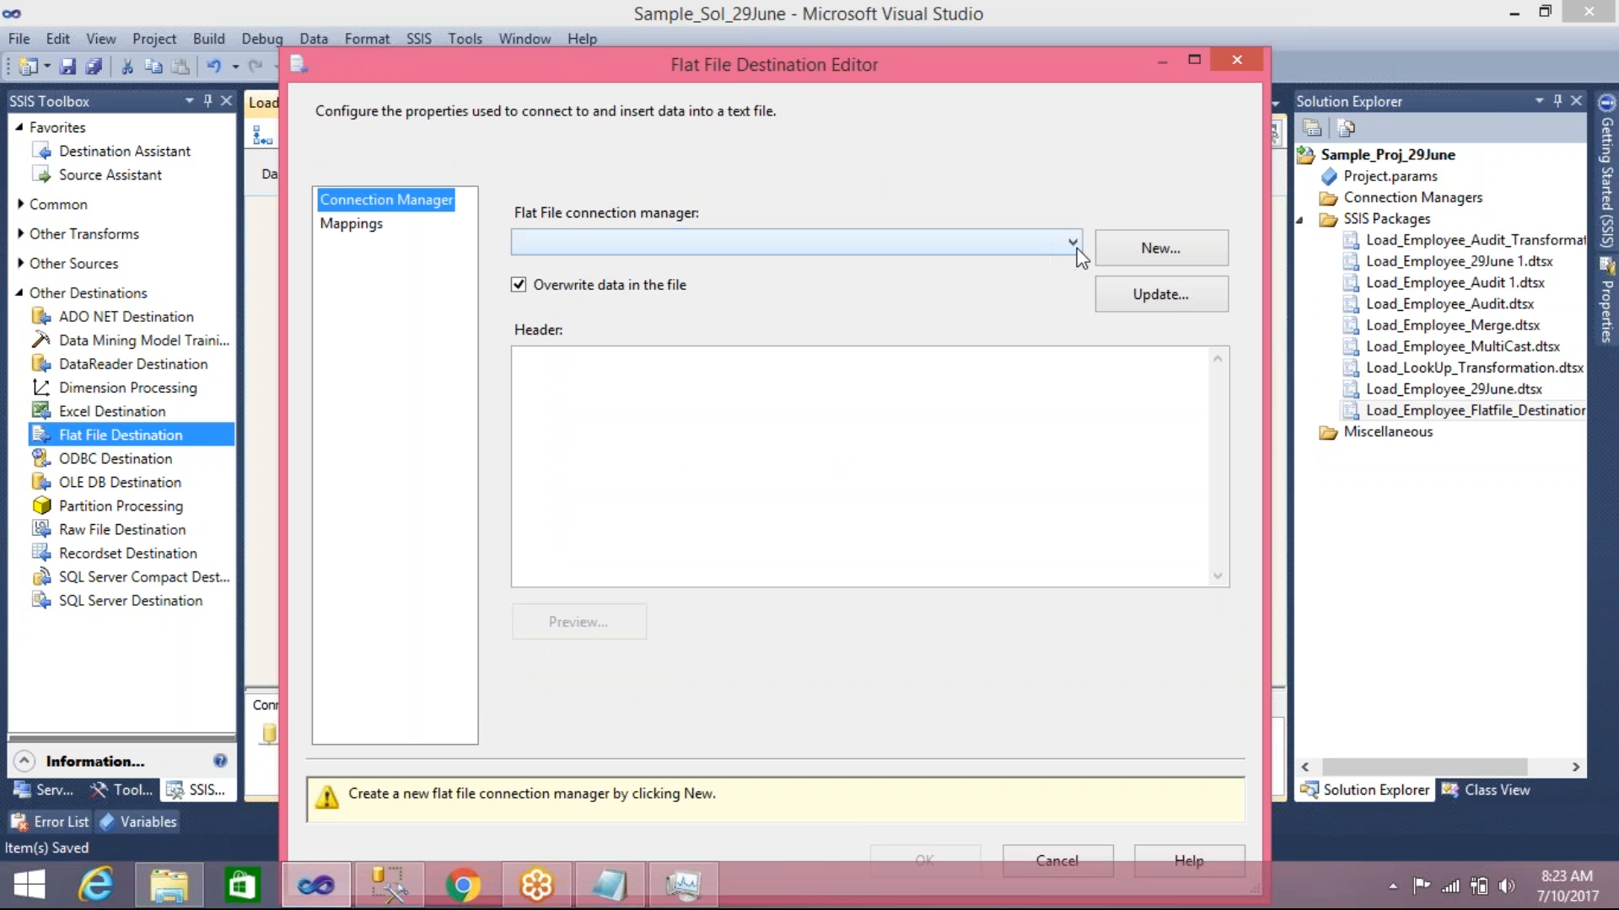
left_click(1078, 251)
left_click(1077, 252)
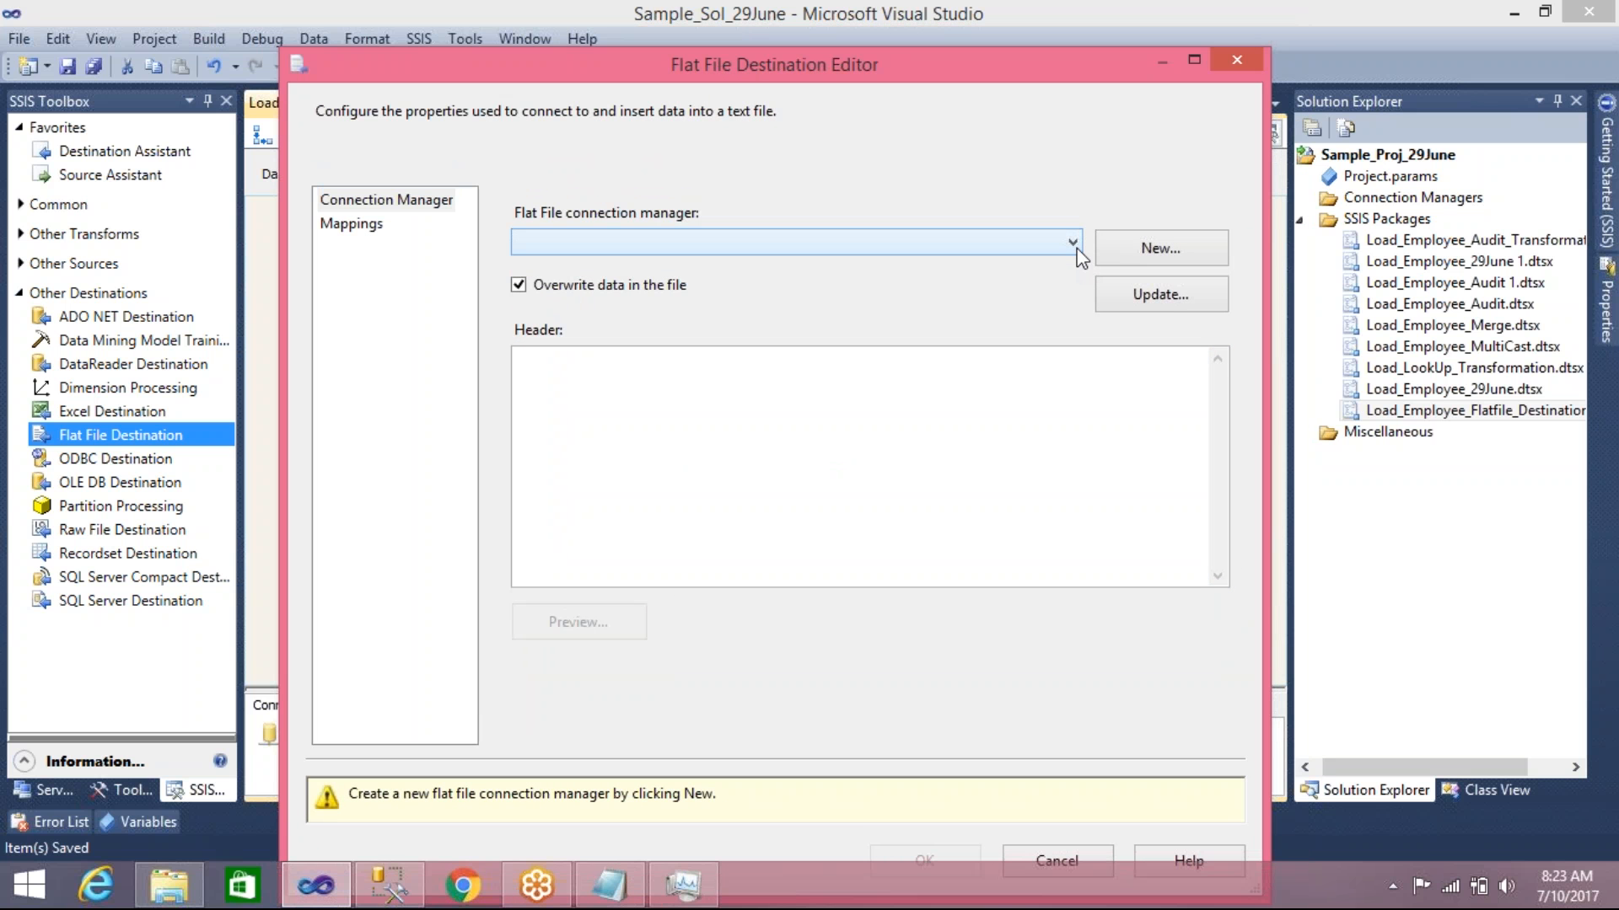
left_click(1143, 247)
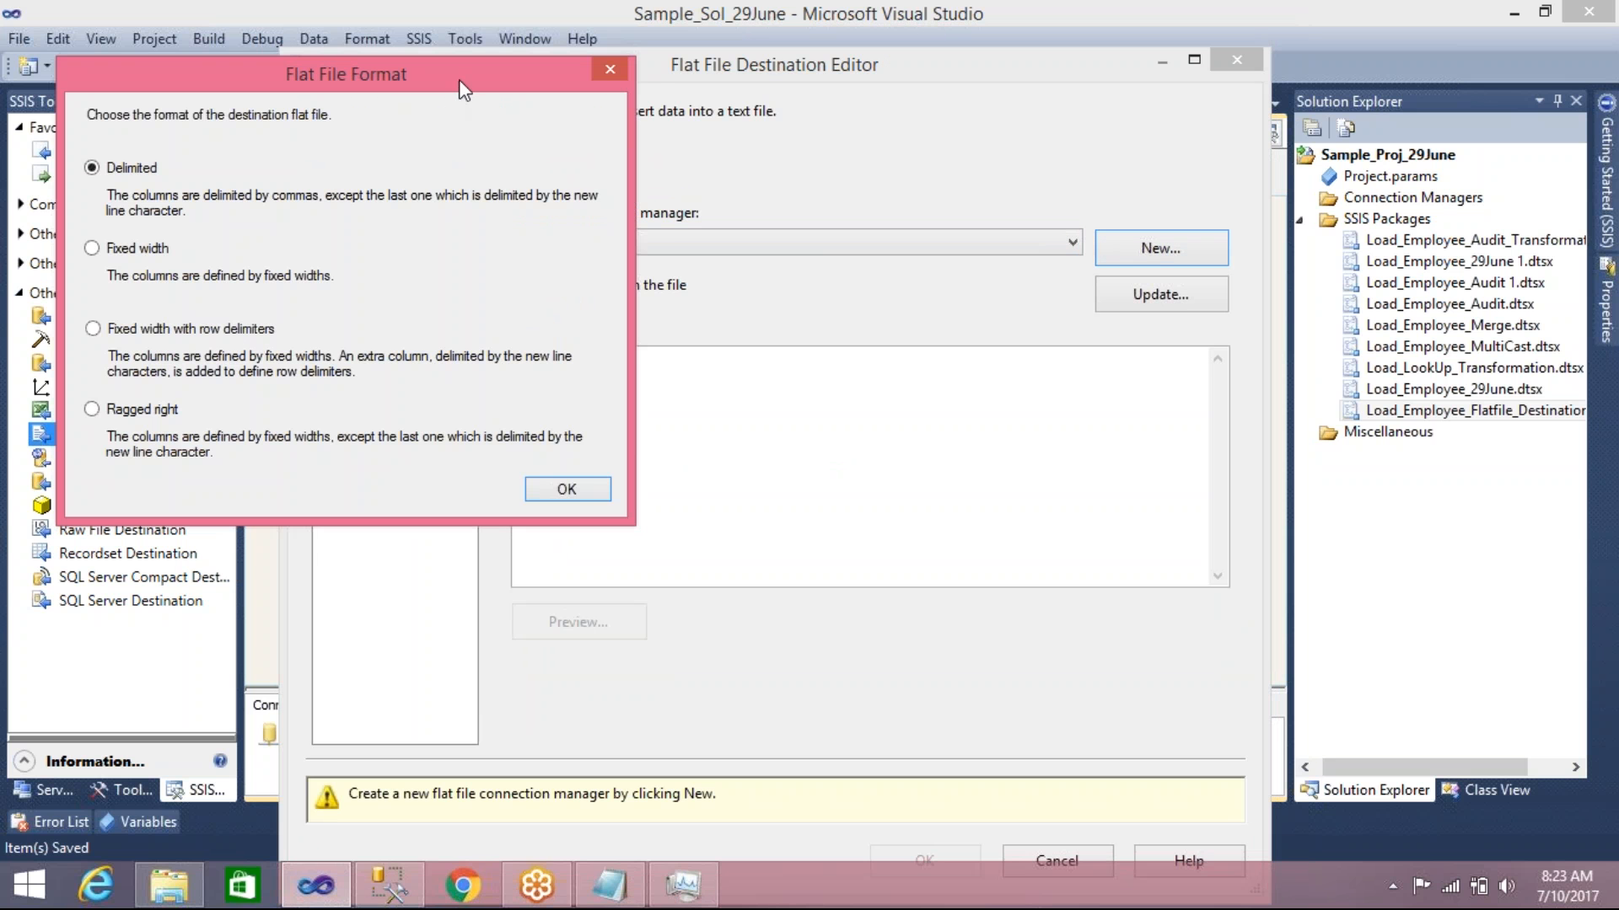
left_click_drag(450, 76, 467, 98)
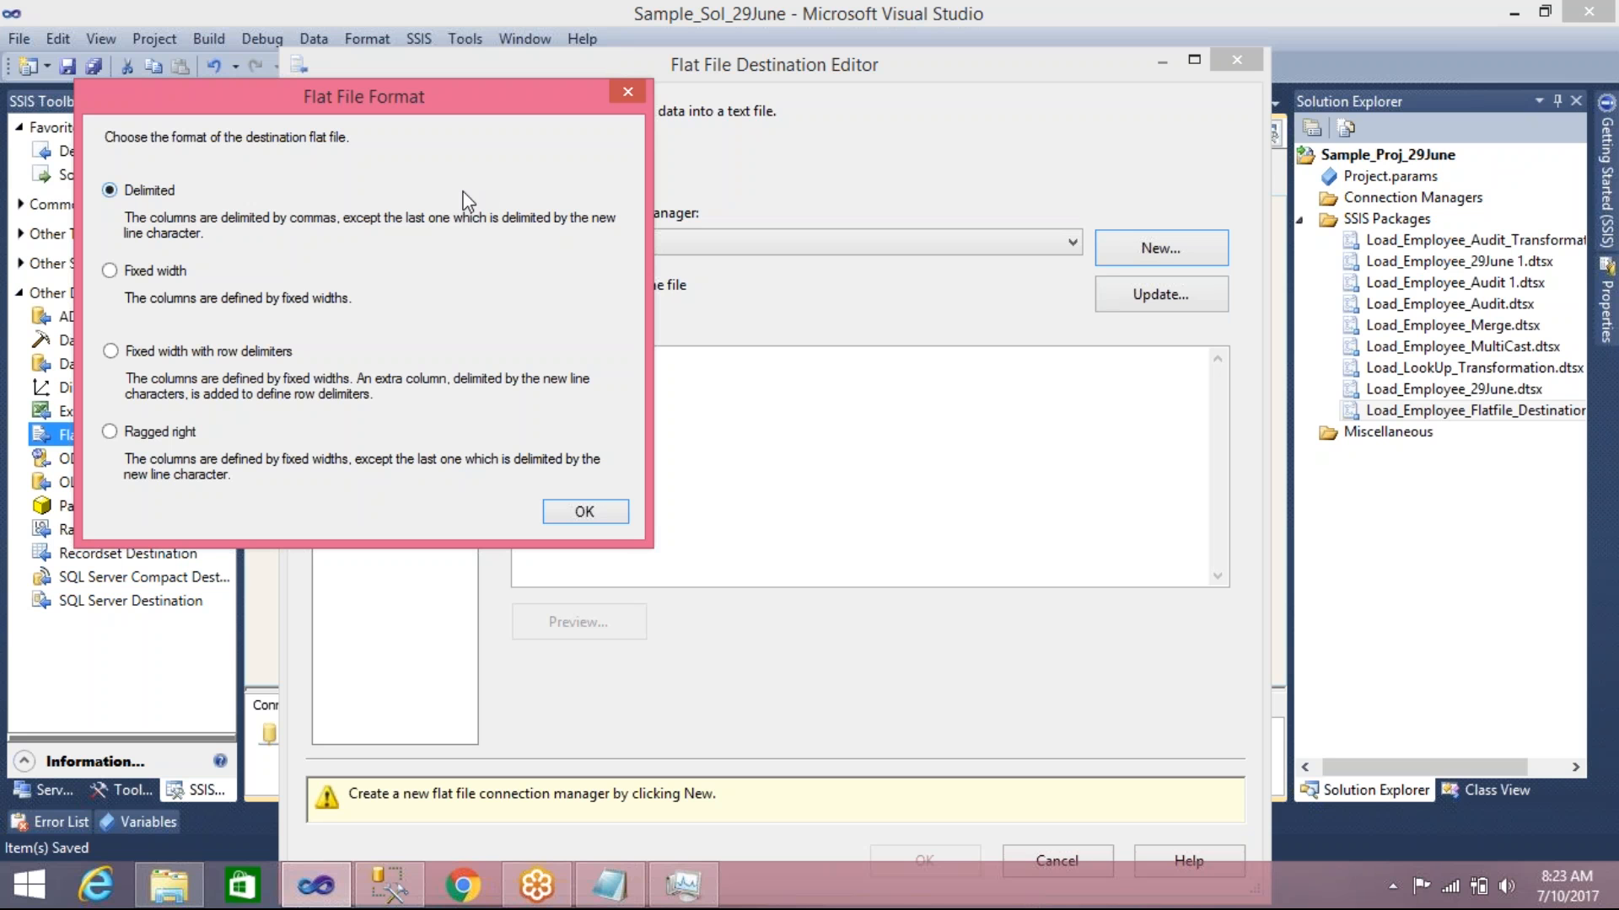
left_click(567, 511)
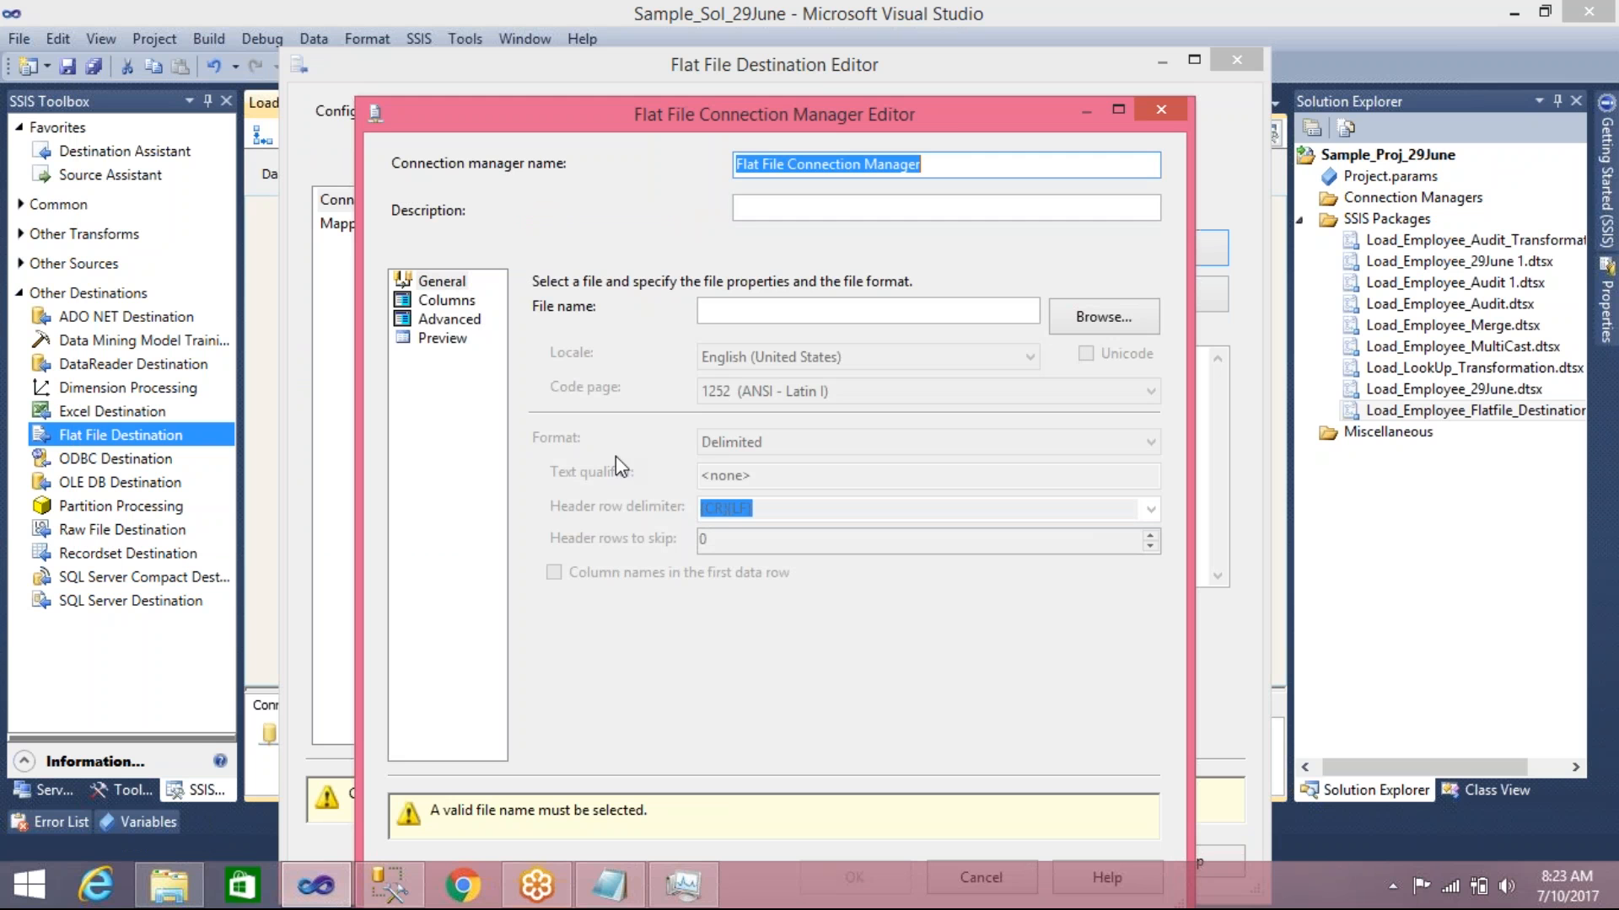
Name the new flat file connection manager FF_Emp
left_click_drag(927, 163, 697, 168)
type("A")
key("BackSpace")
type("FF_emp")
key("BackSpace")
key("BackSpace")
key("BackSpace")
key("BackSpace")
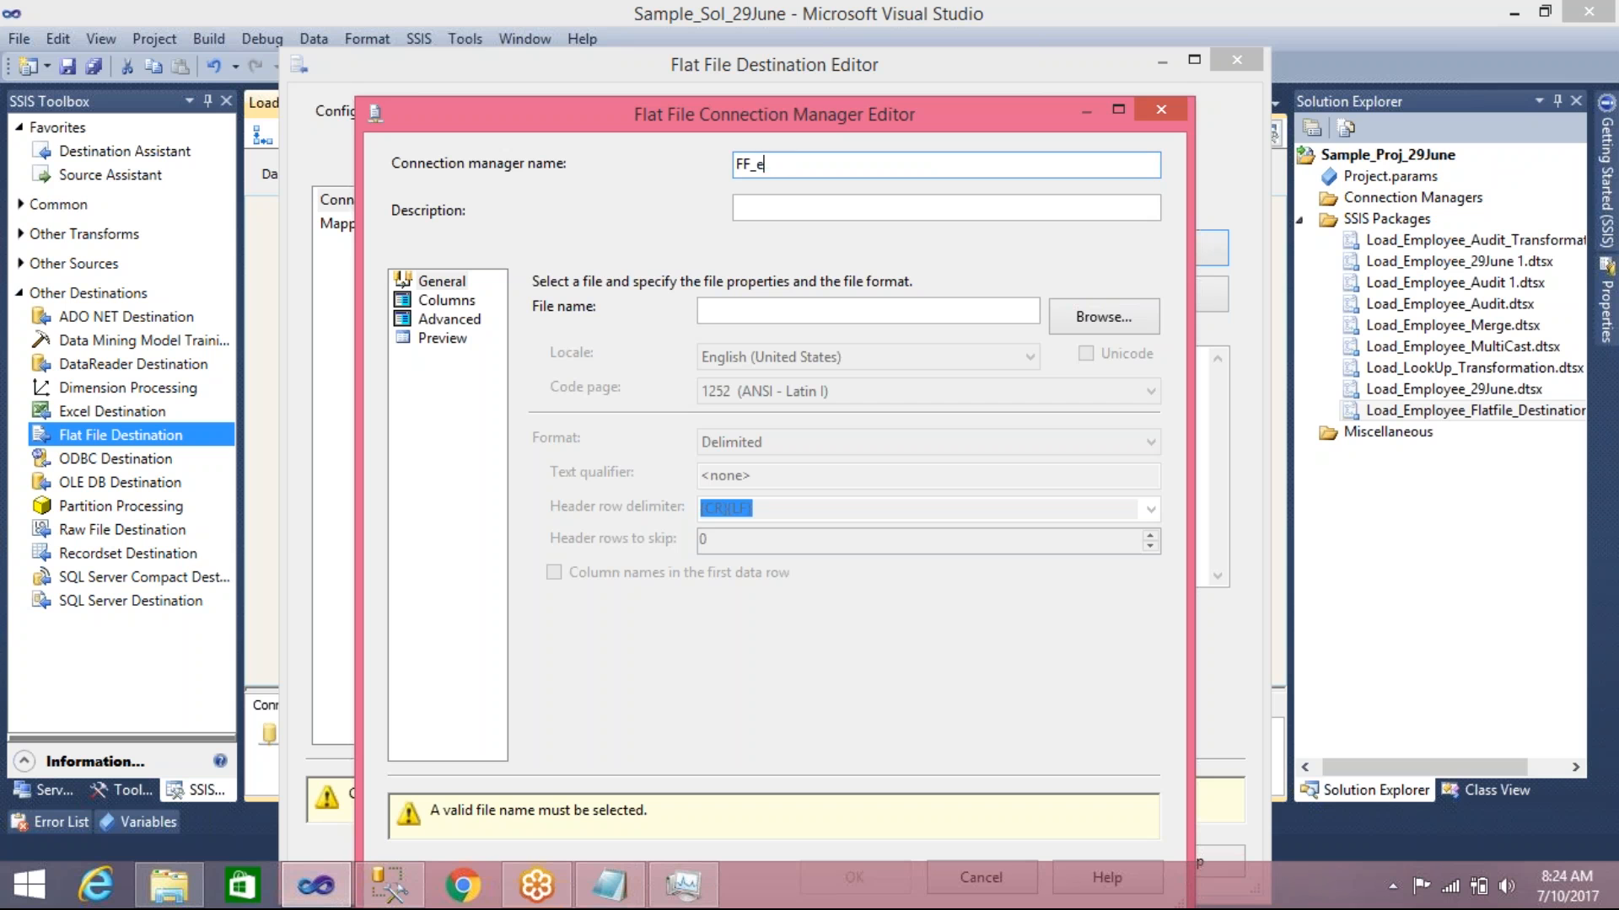
type("_Emp")
Create a text file named FF_Emp in E:\Sample_Sol_29June and select it as the connection's file
left_click(1104, 318)
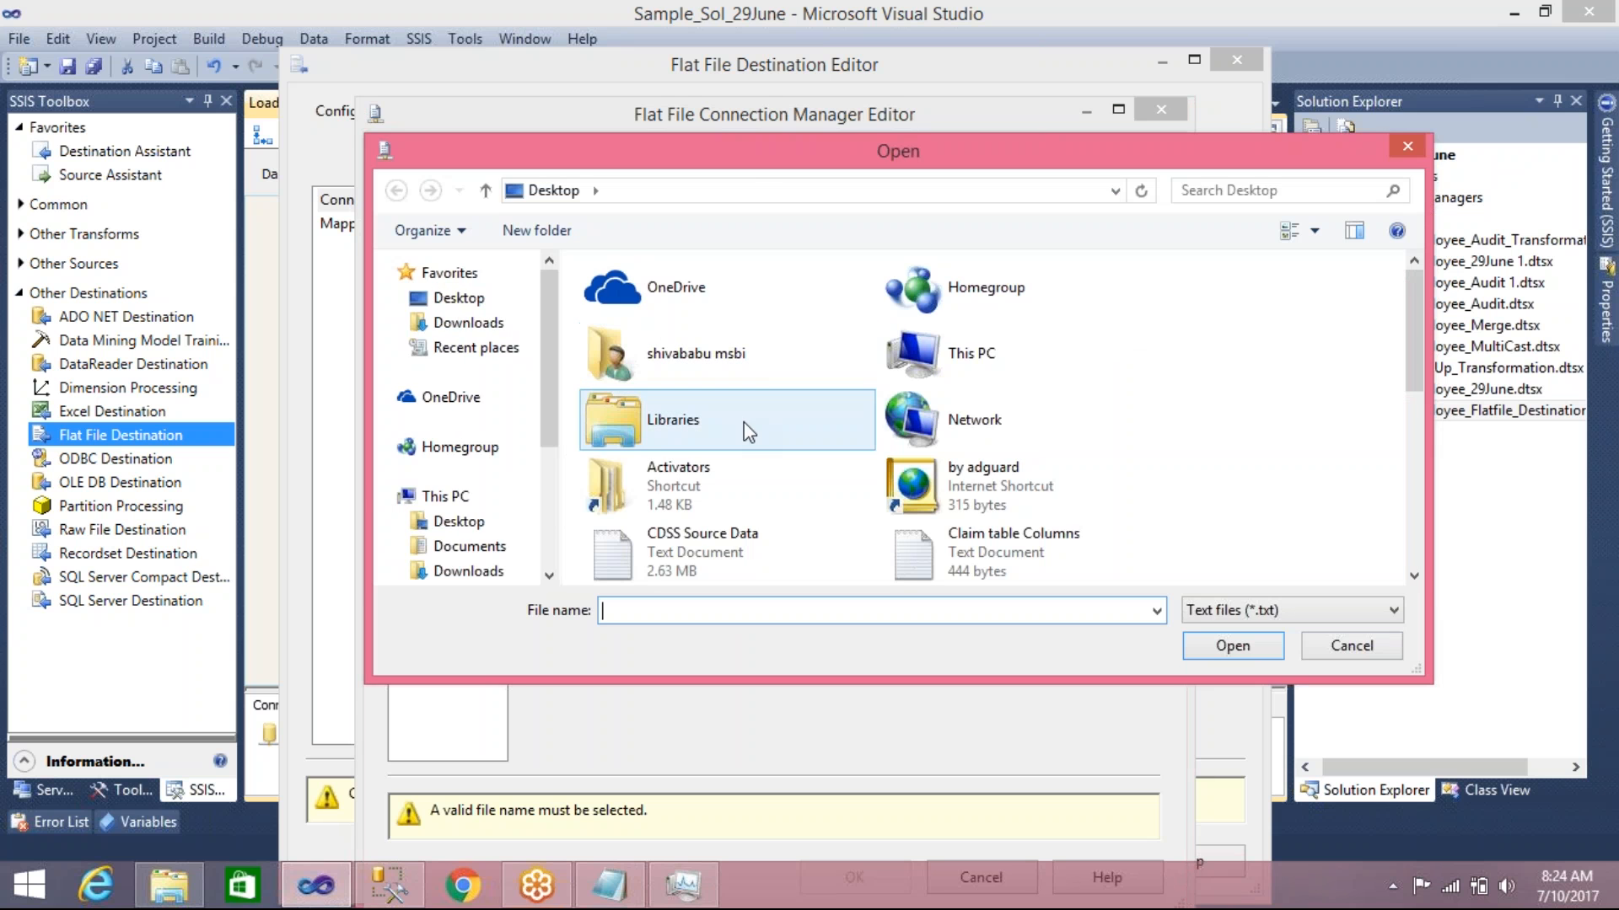
scroll(542, 484, "down", 3)
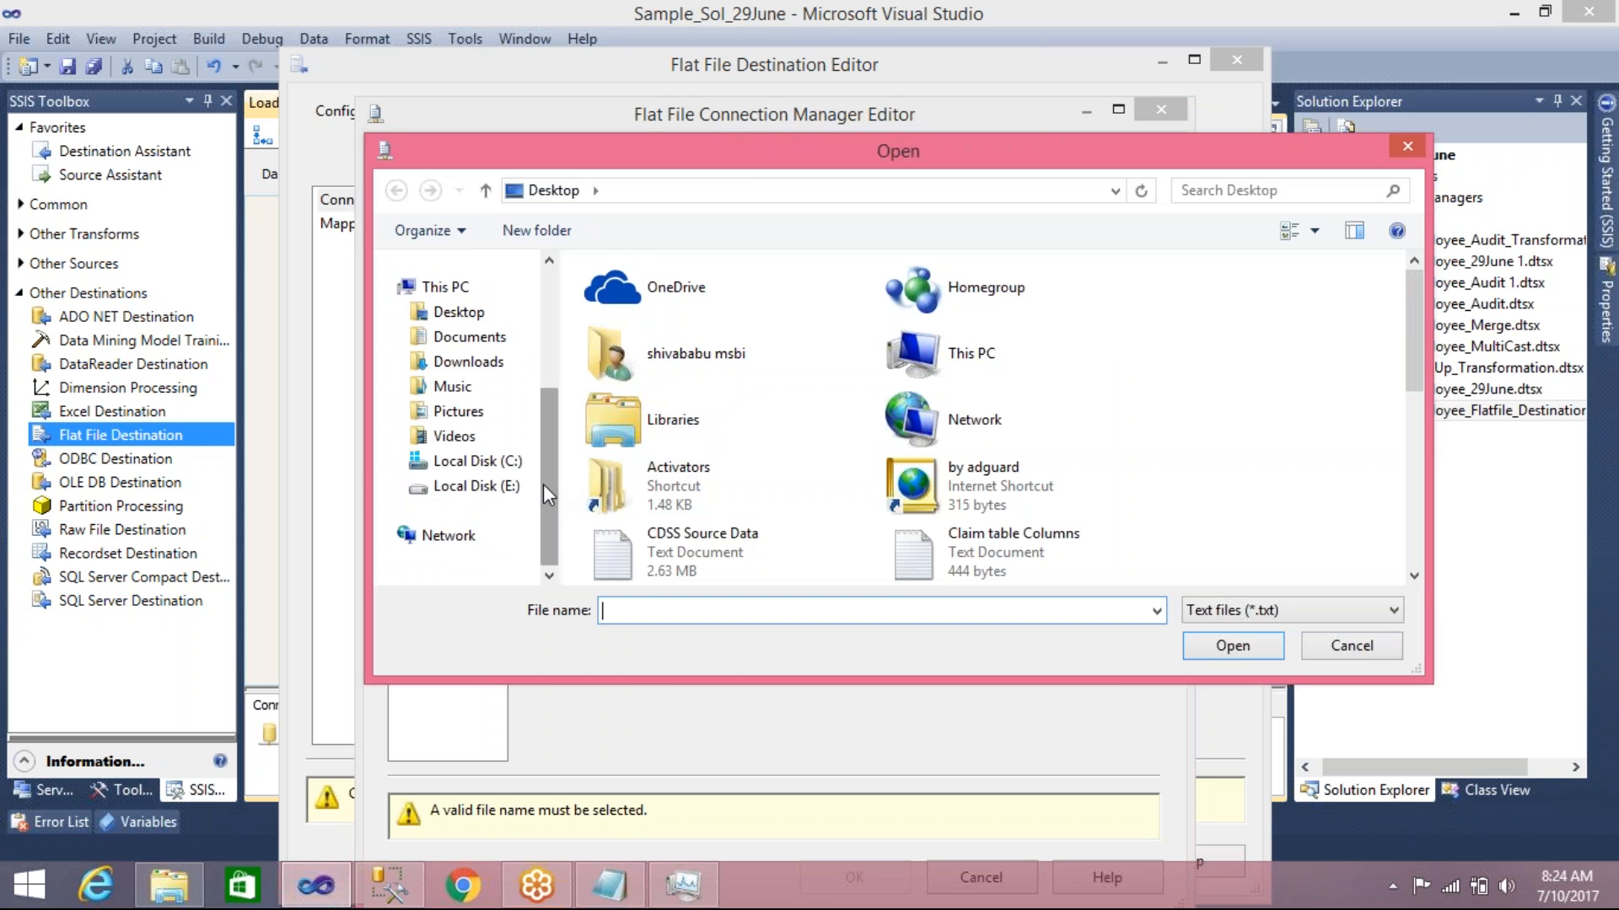
left_click(499, 487)
double_click(631, 497)
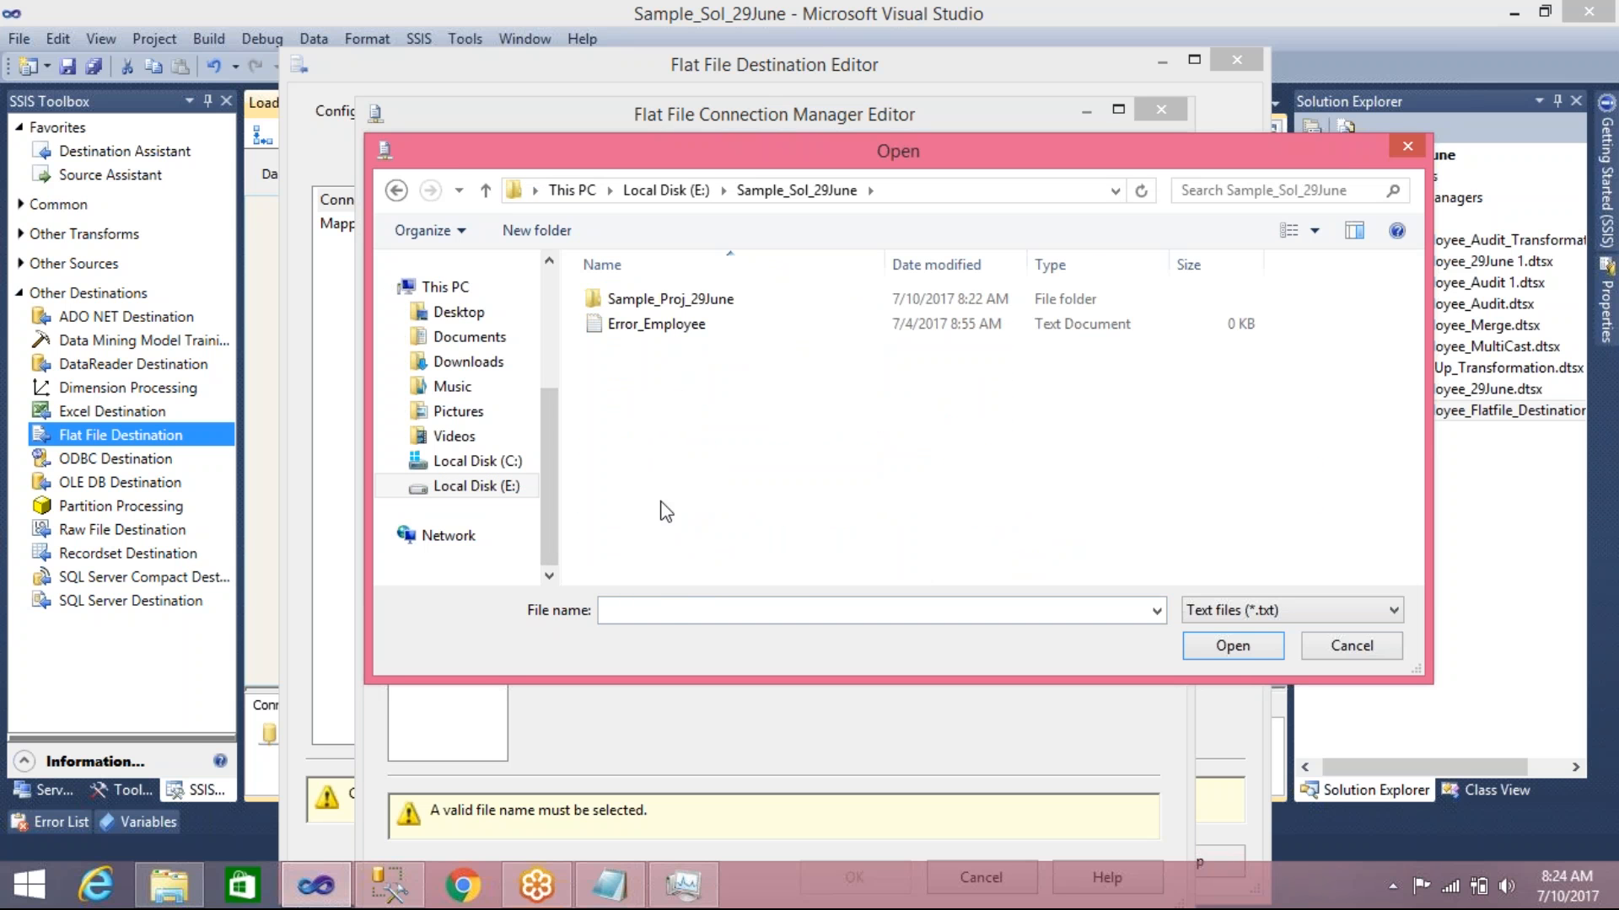
right_click(660, 502)
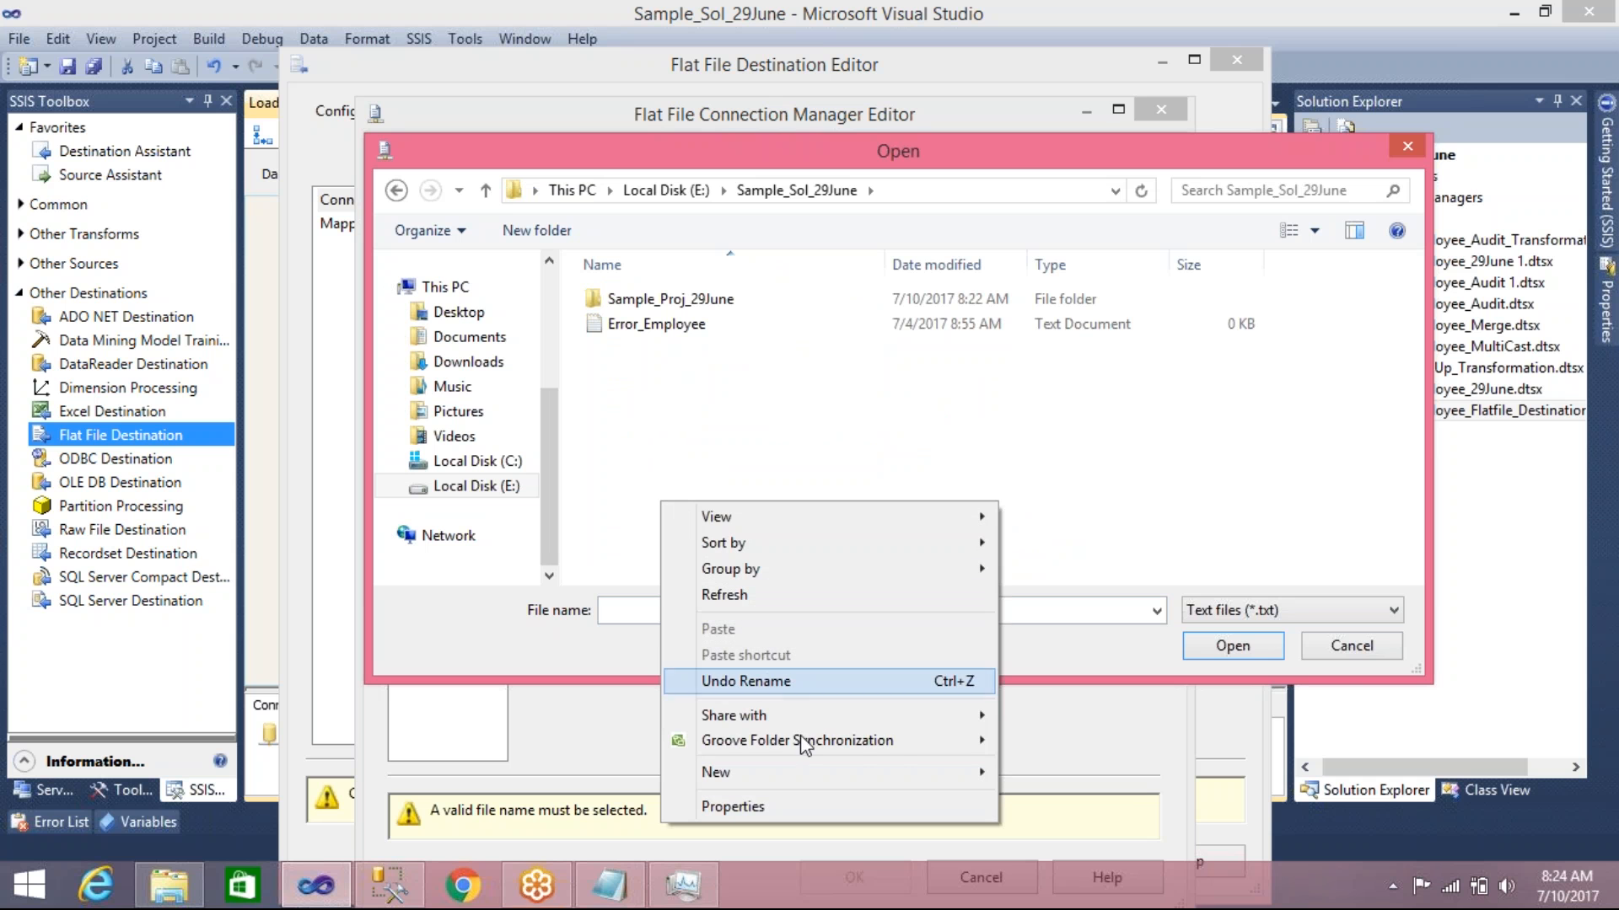
mouse_move(932, 773)
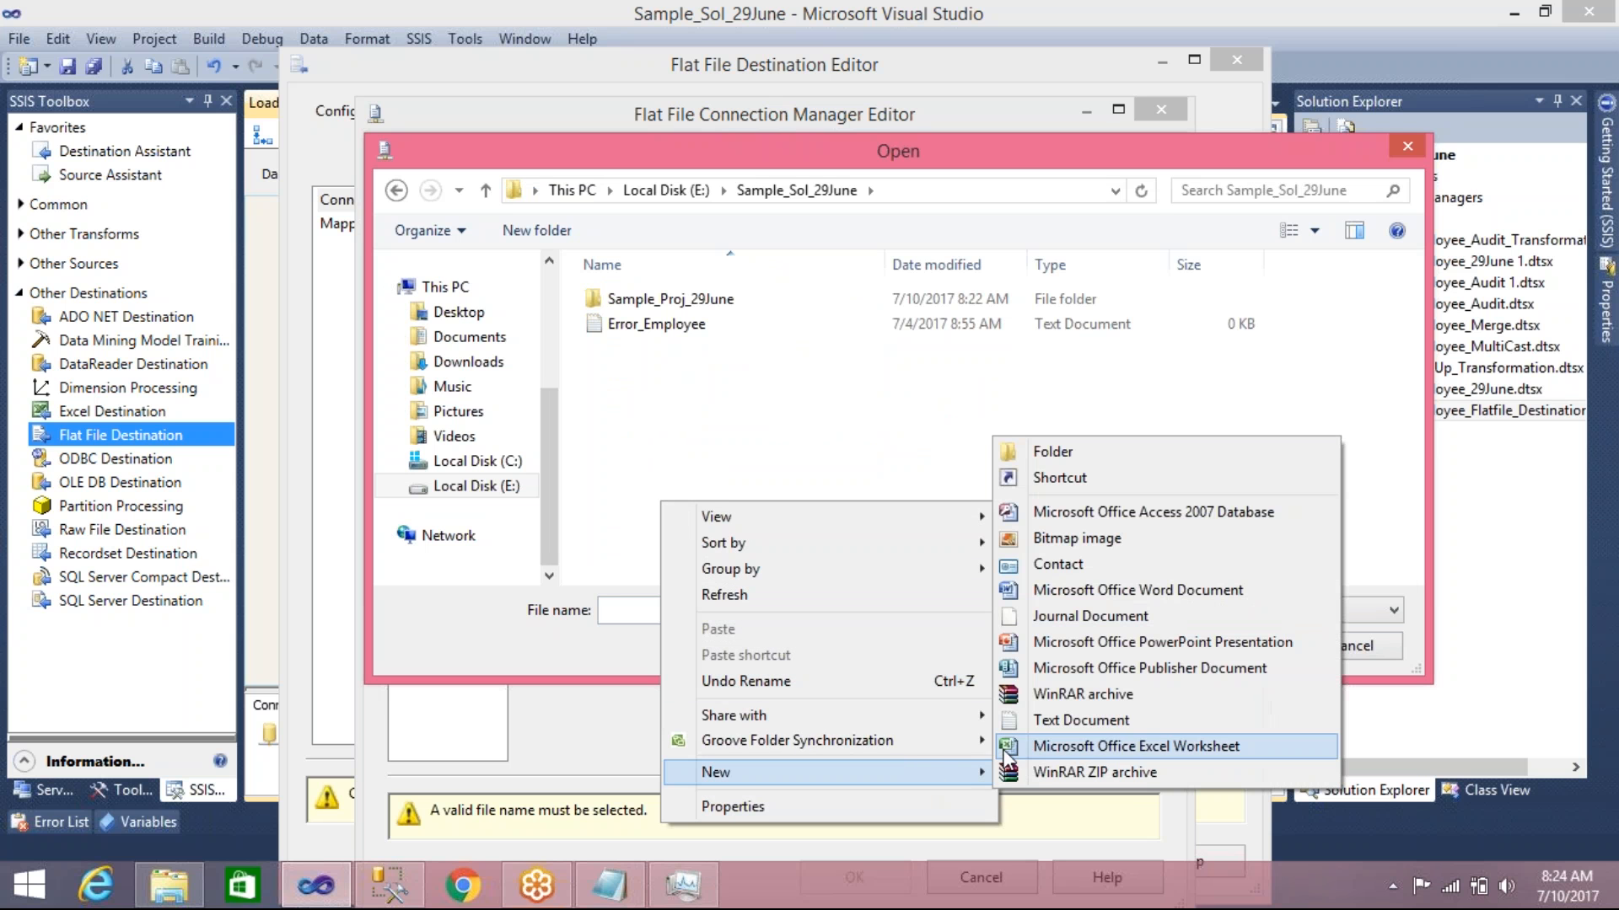
left_click(1045, 721)
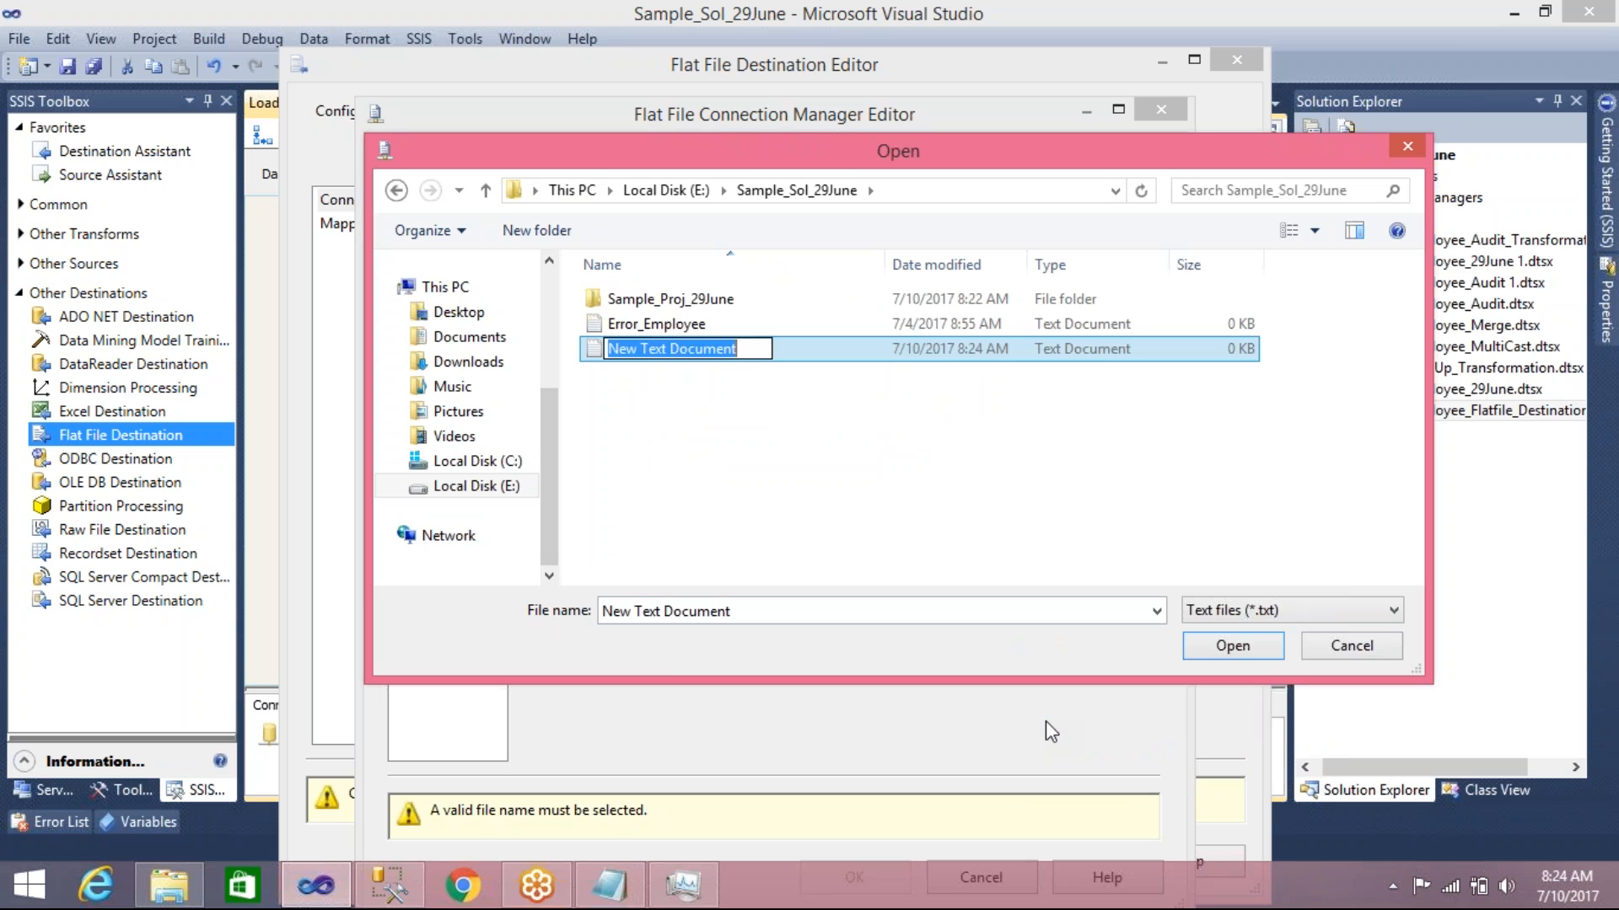
type("FF_Emp")
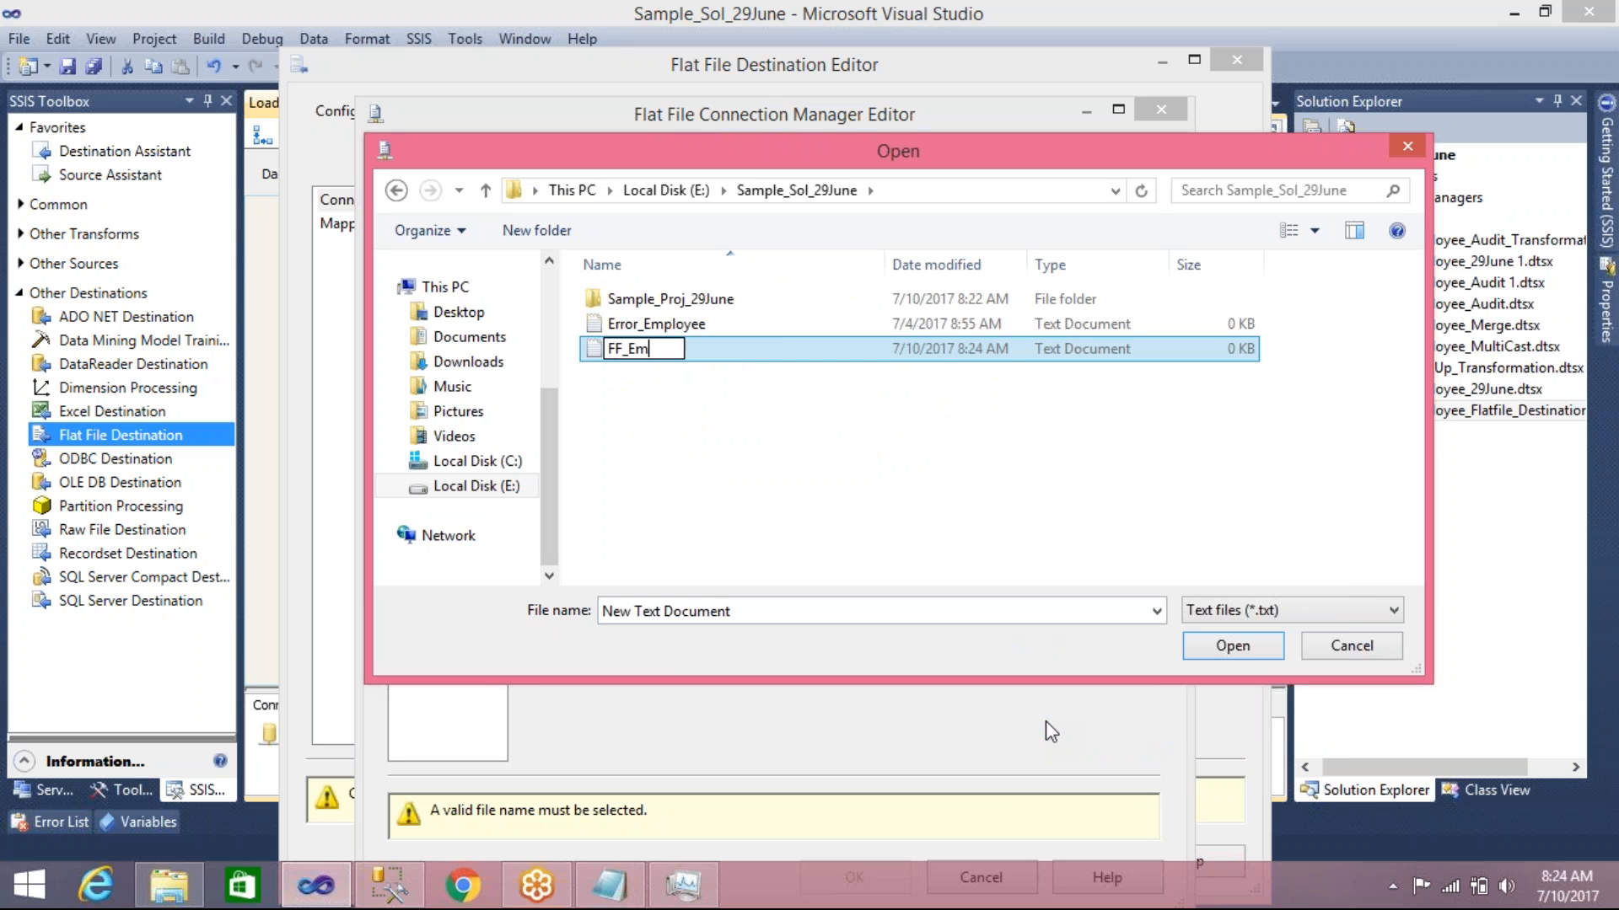
left_click(799, 432)
left_click(639, 351)
left_click(1219, 656)
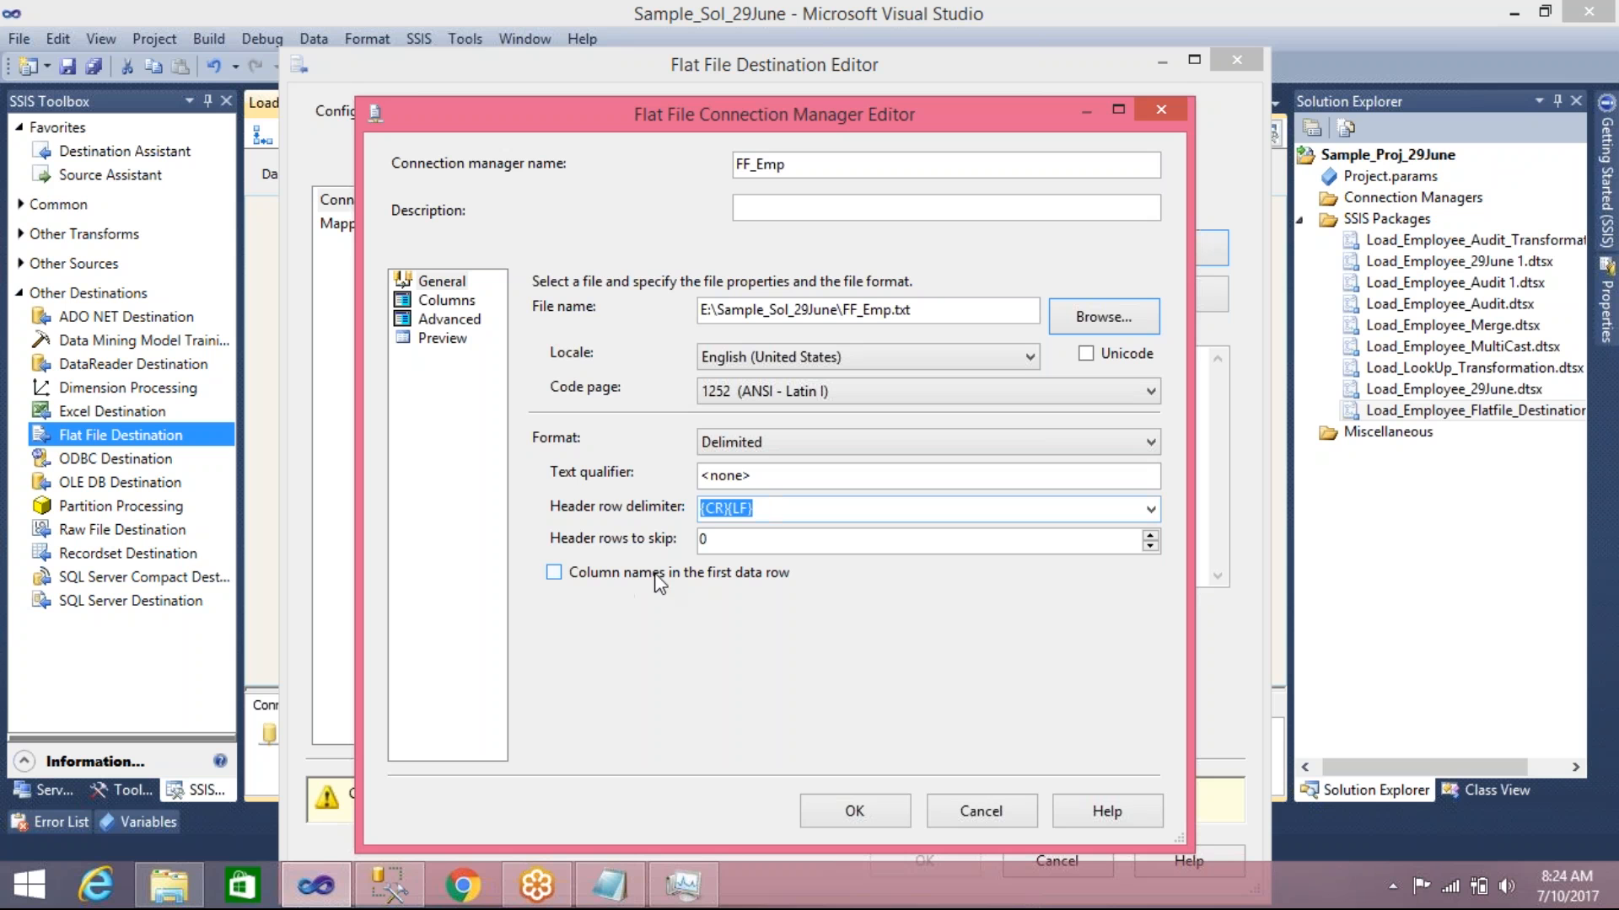
Enable column names in the first data row, check the column delimiters, and accept the FF_Emp connection manager
left_click(554, 575)
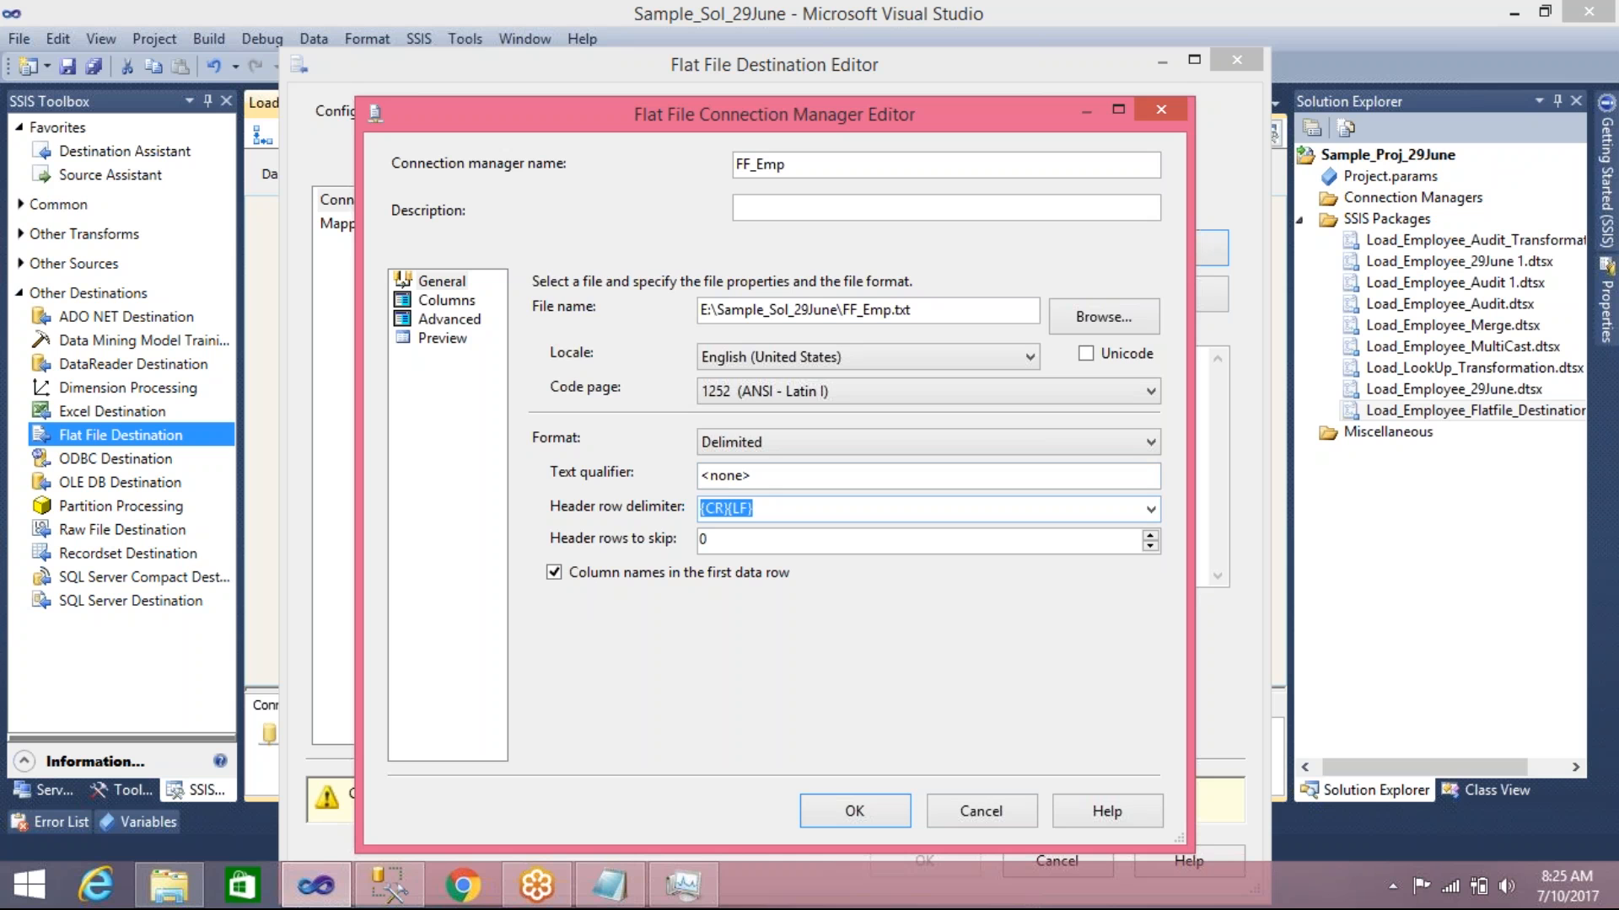
left_click(466, 305)
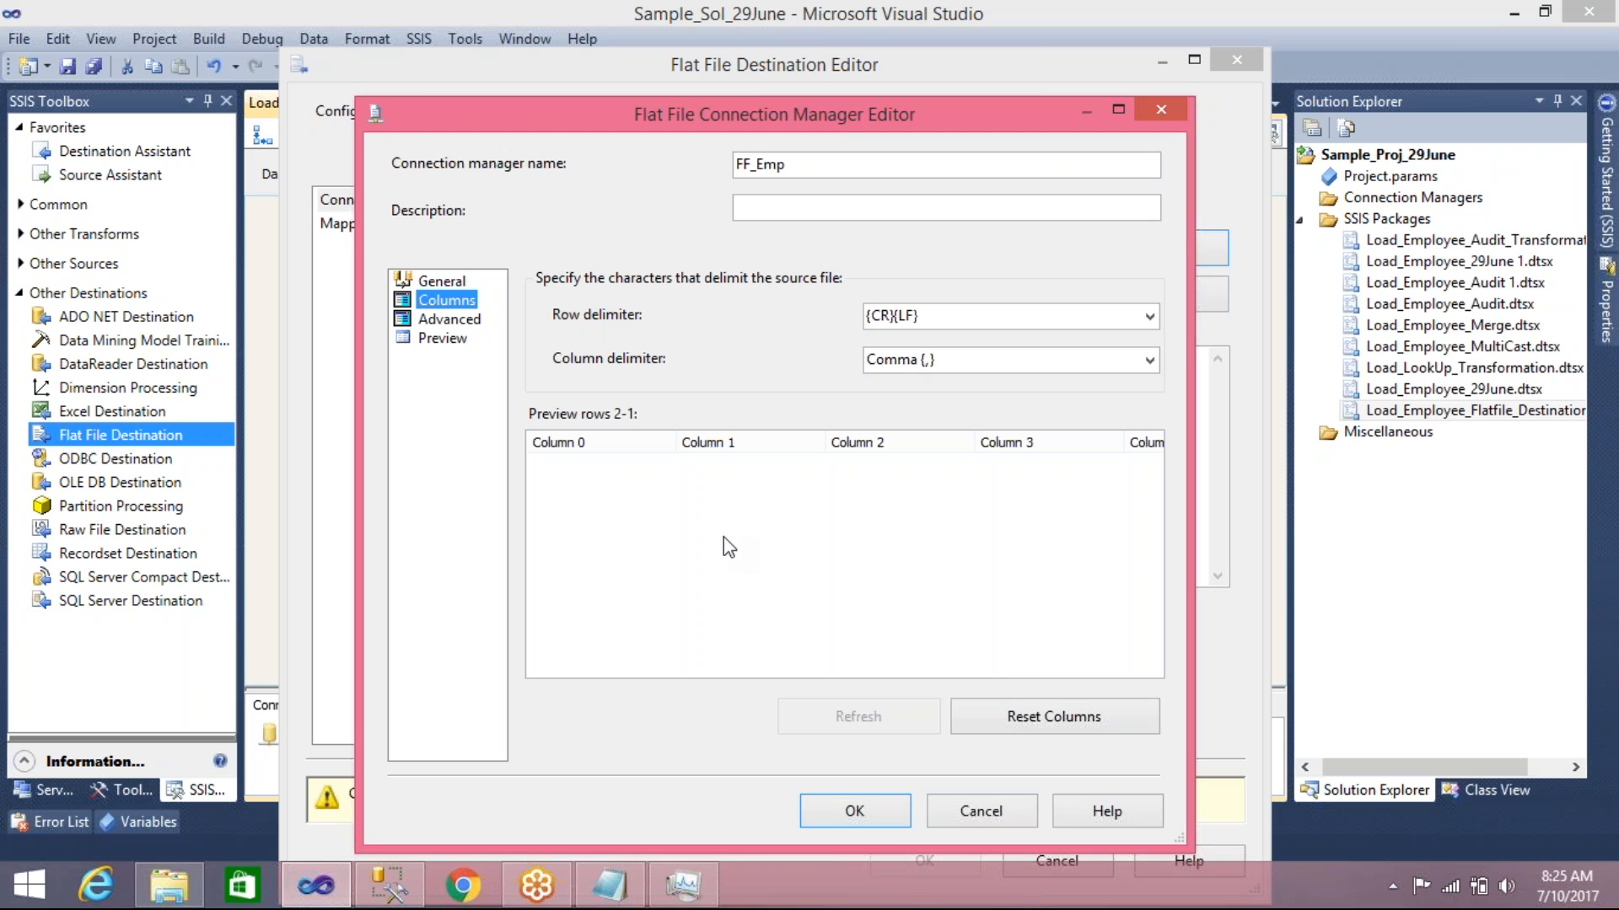
left_click(863, 816)
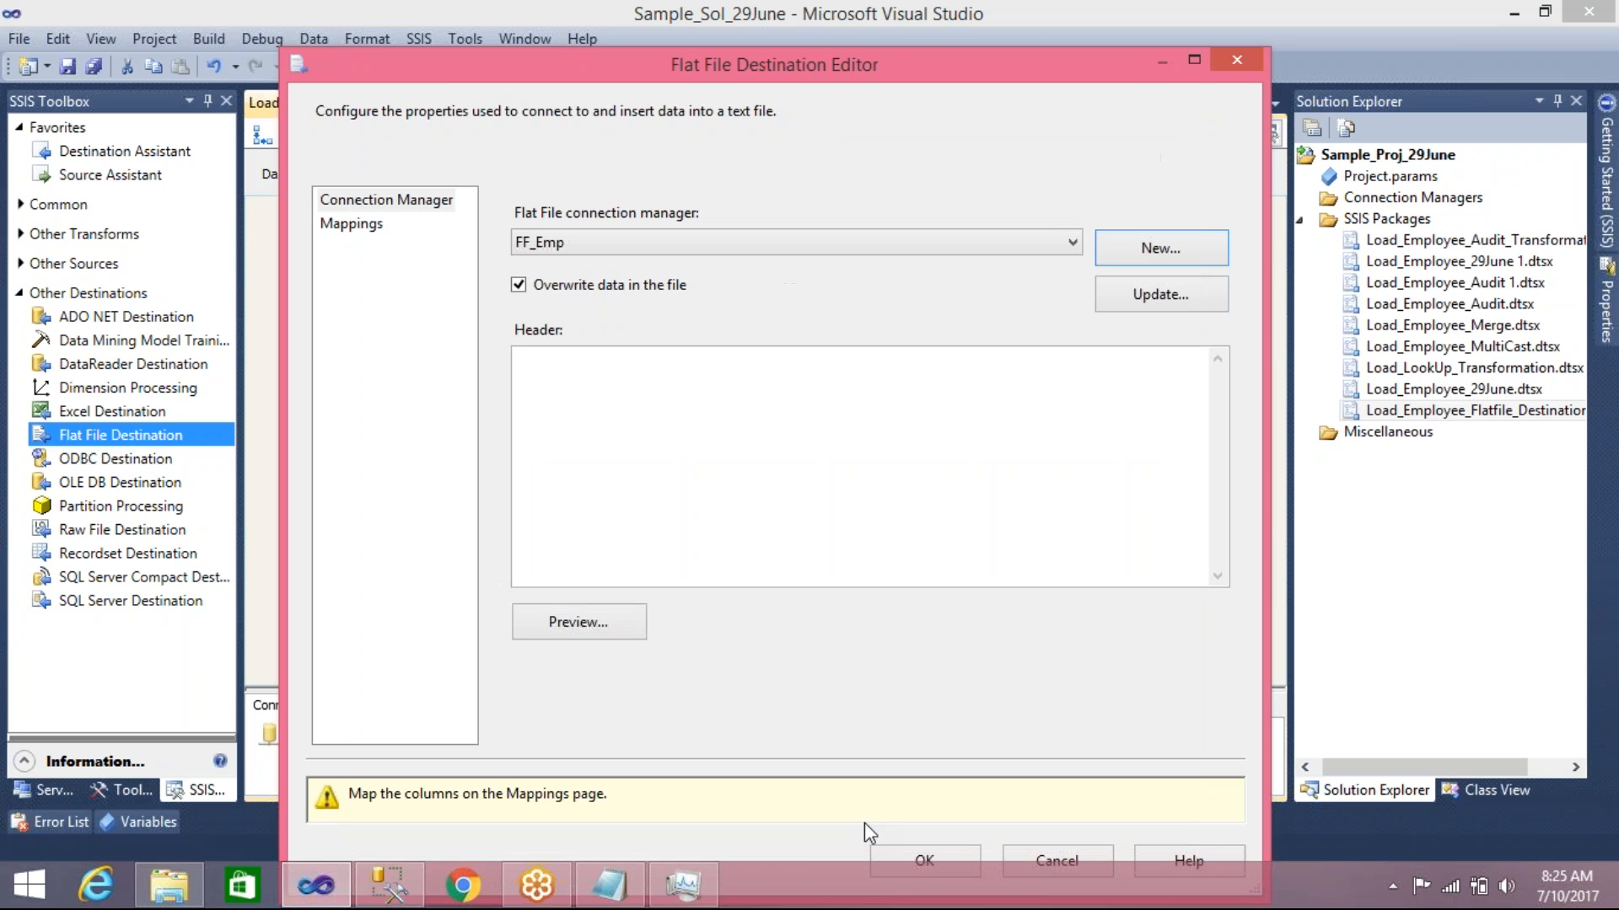
Map the input columns ProductSubcategoryID, ProductCategoryID and Name to destination columns Column 0, Column 1 and Column 2
left_click(361, 226)
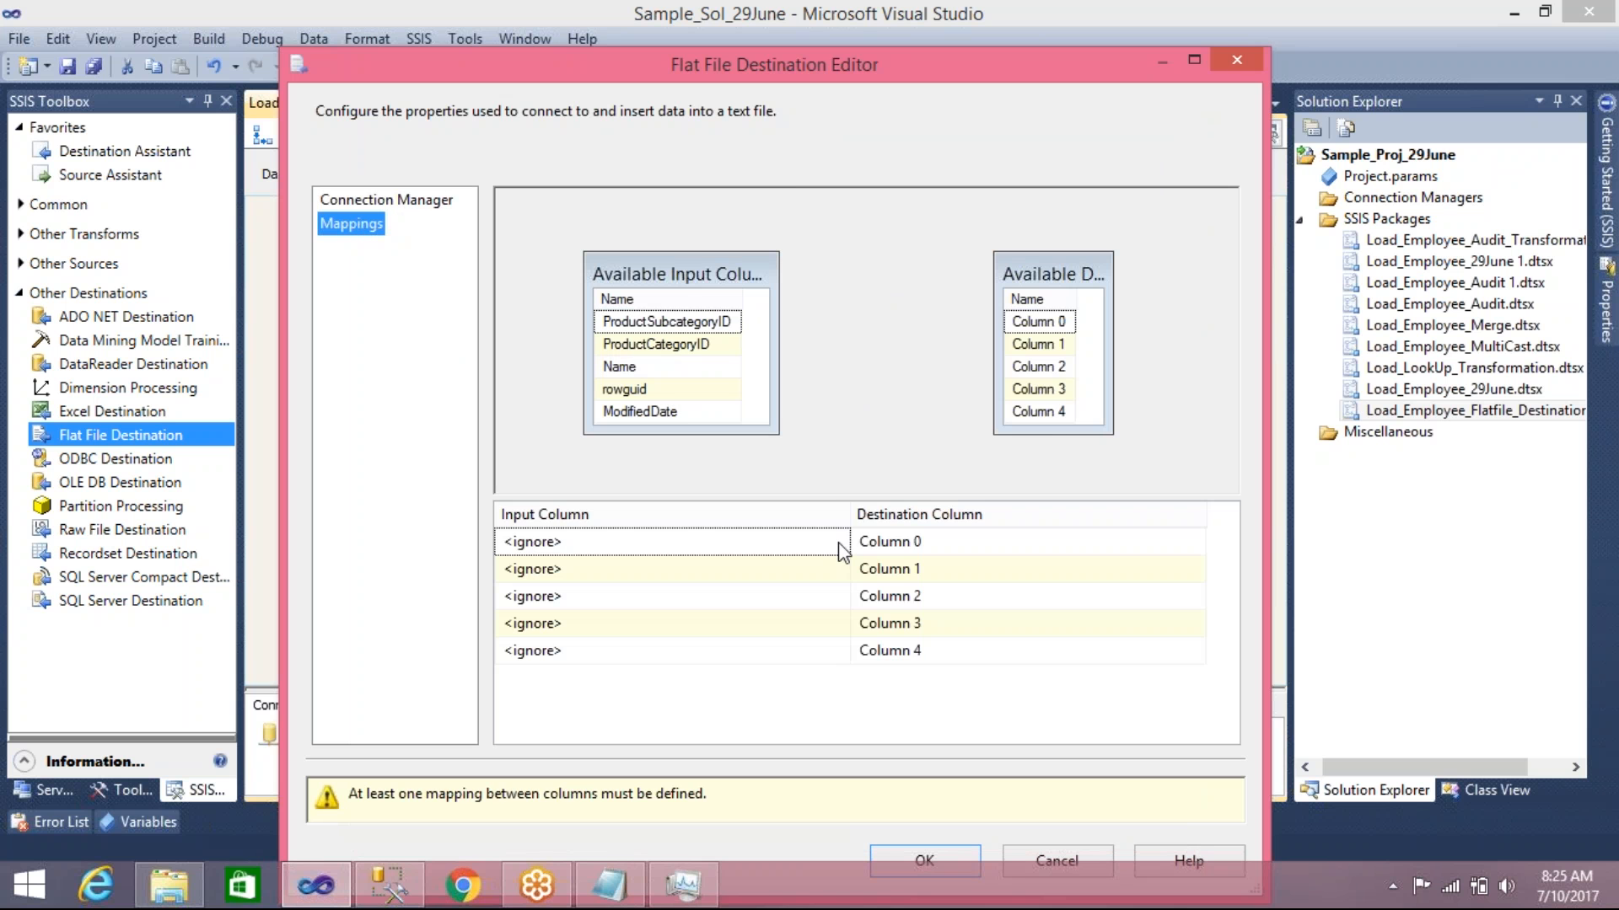
left_click(896, 543)
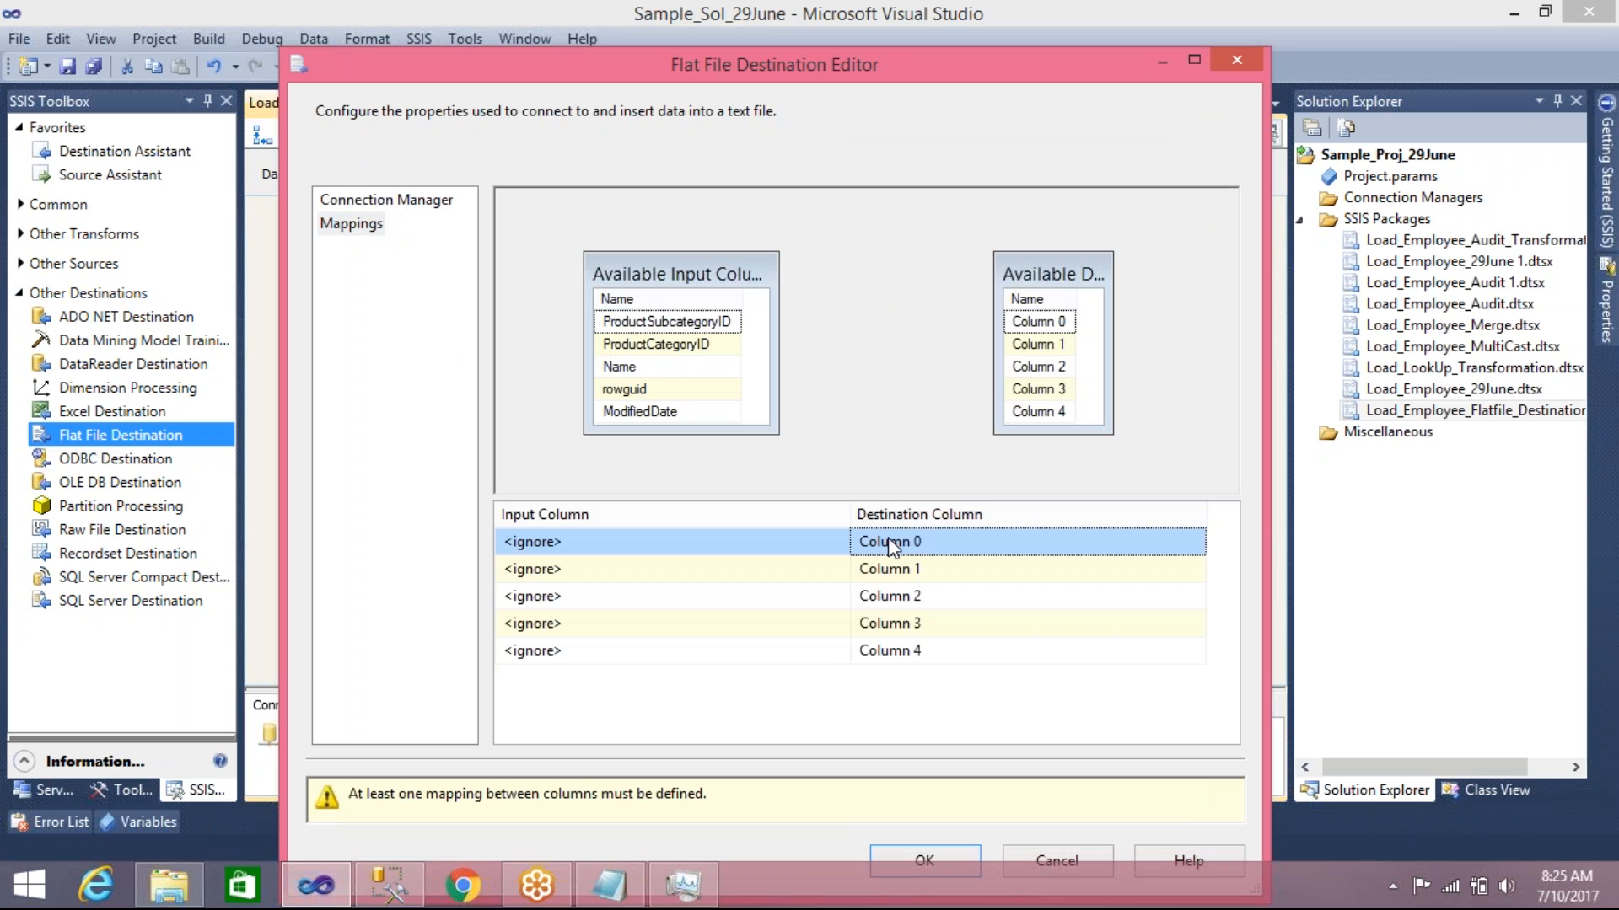
left_click(838, 550)
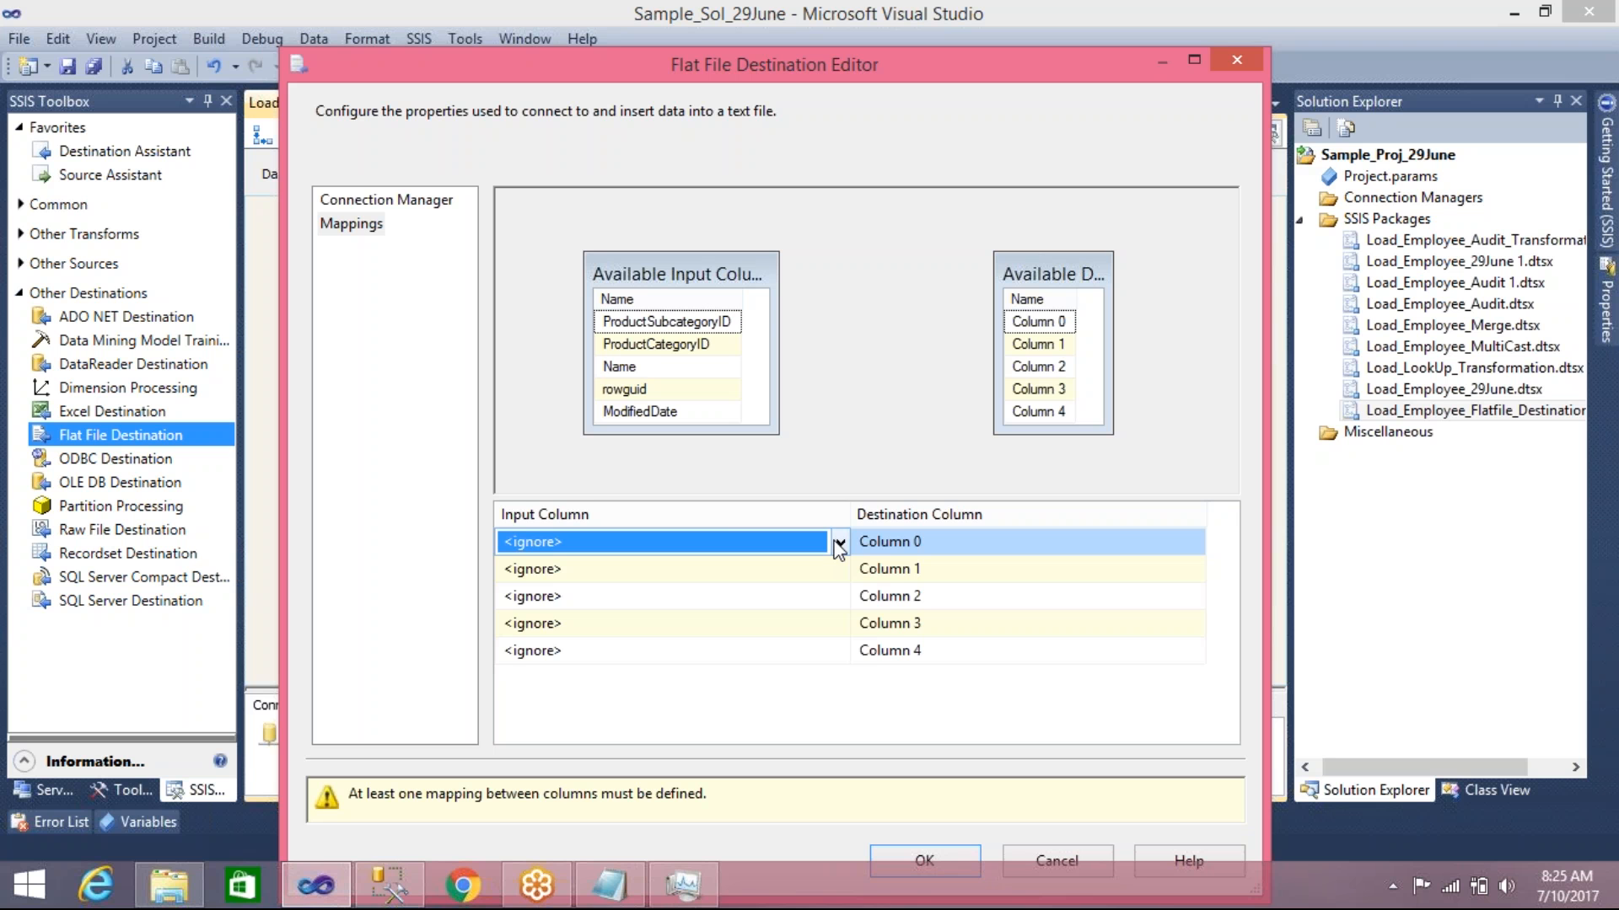
left_click(839, 545)
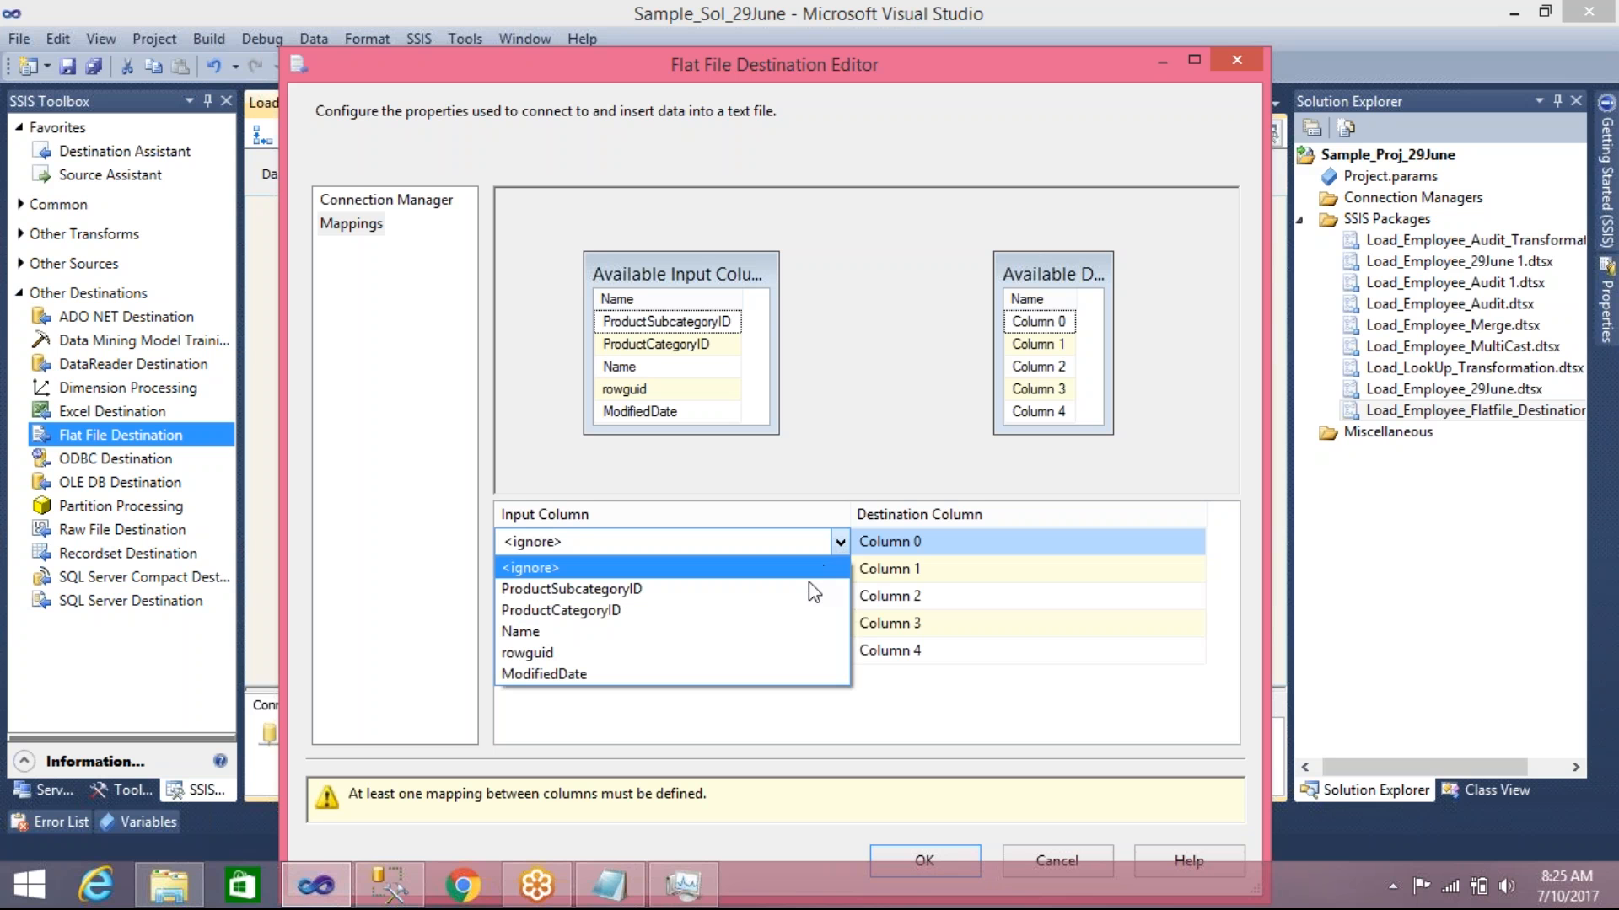
left_click(810, 589)
left_click(843, 573)
left_click(839, 570)
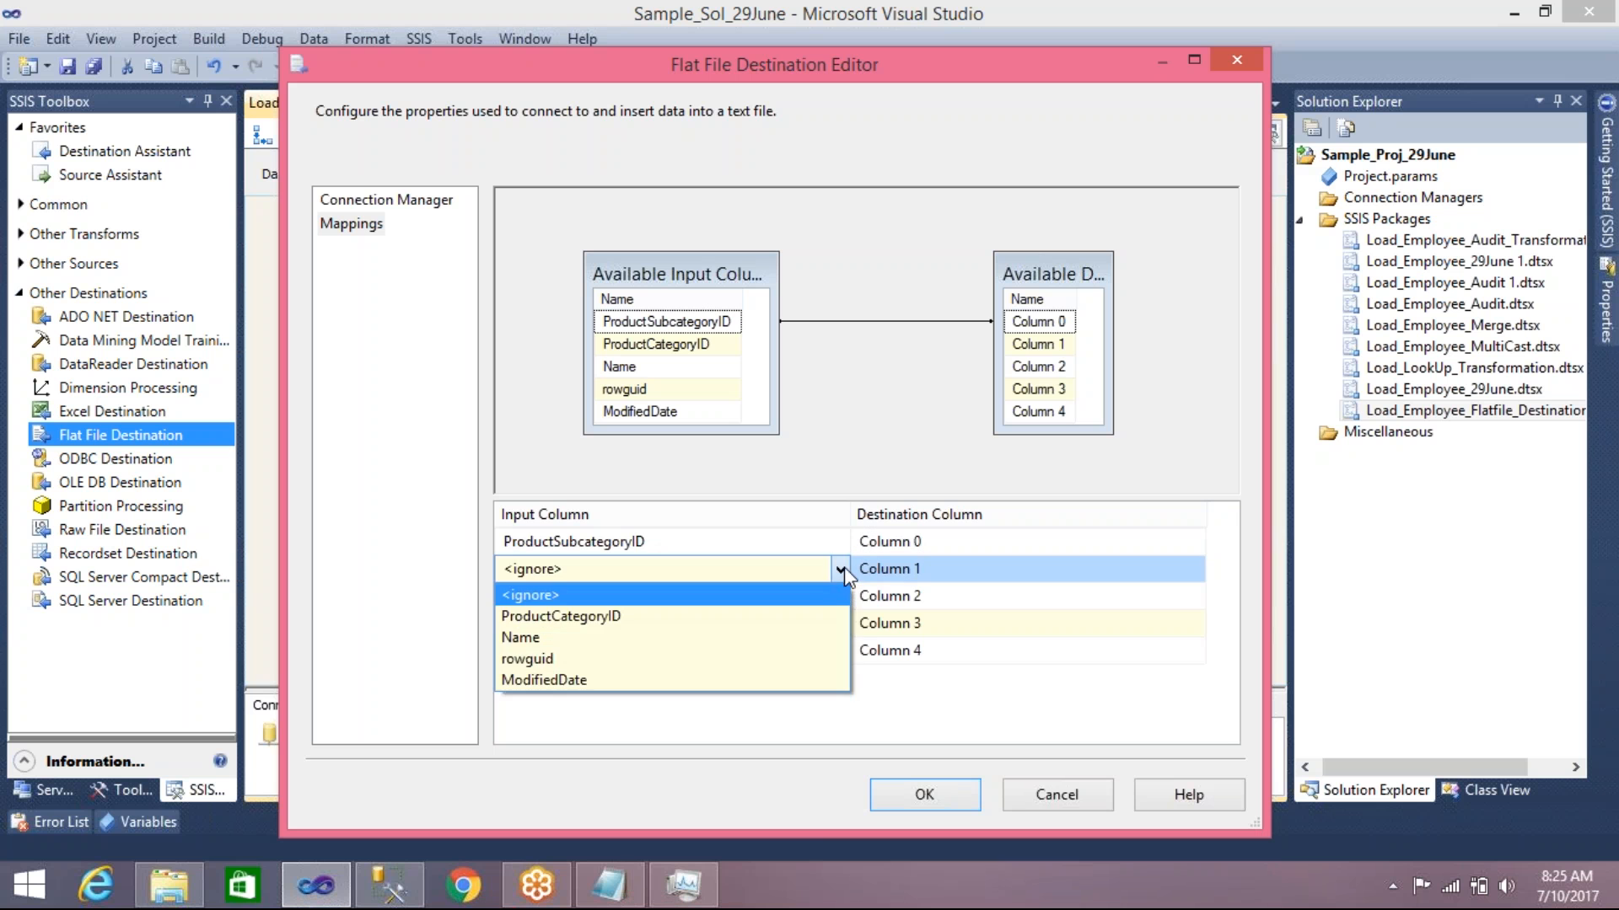
left_click(812, 624)
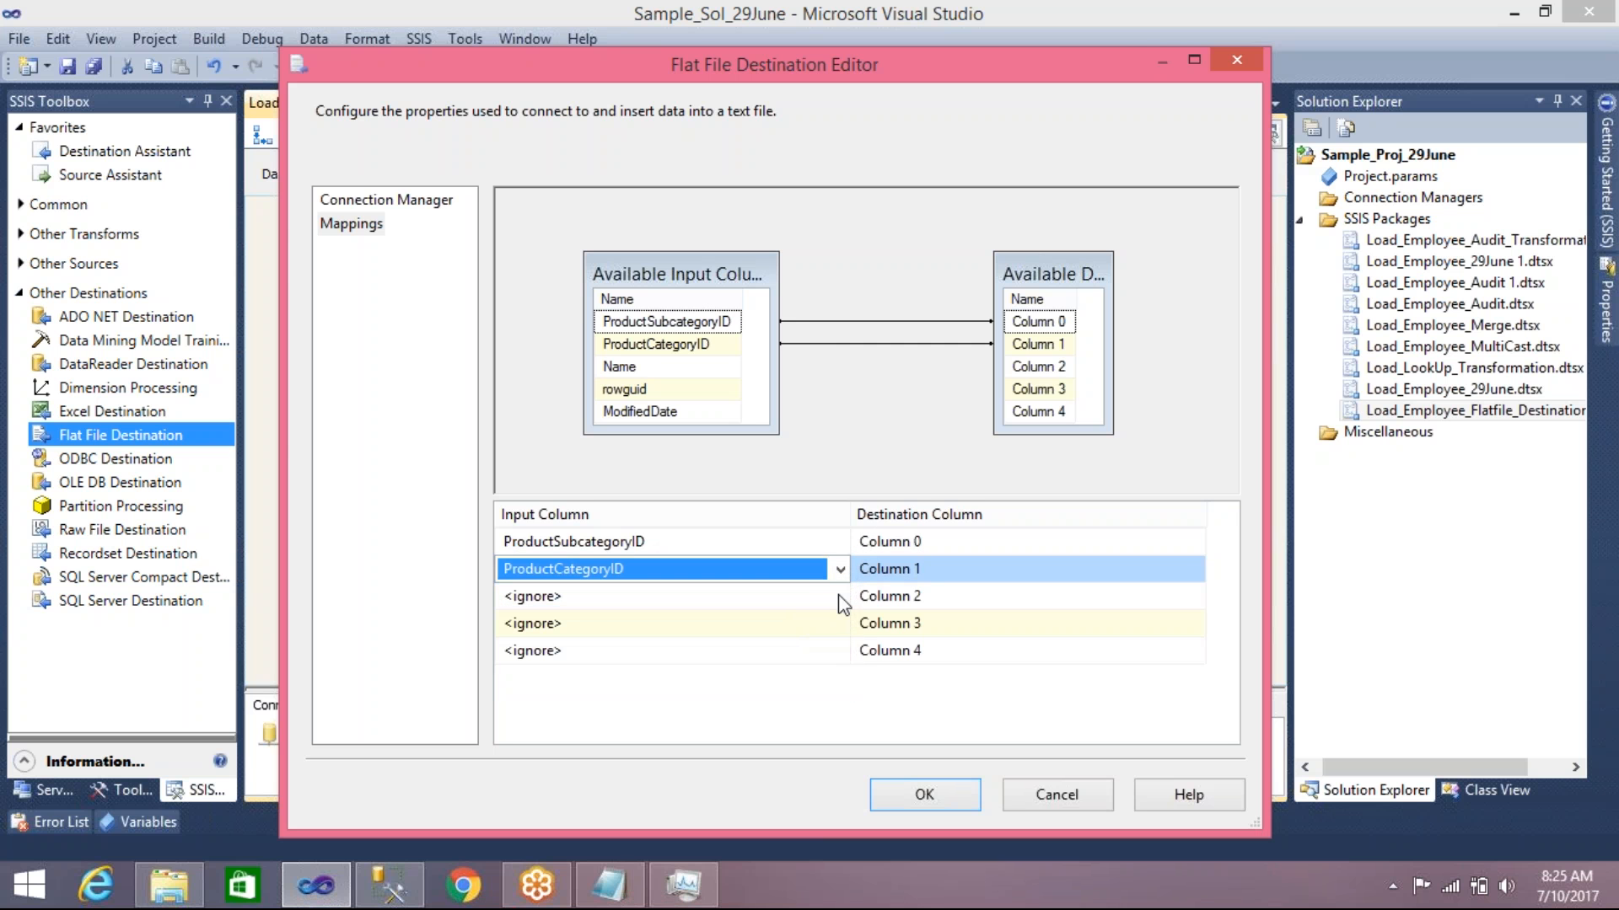
left_click(840, 597)
left_click(822, 645)
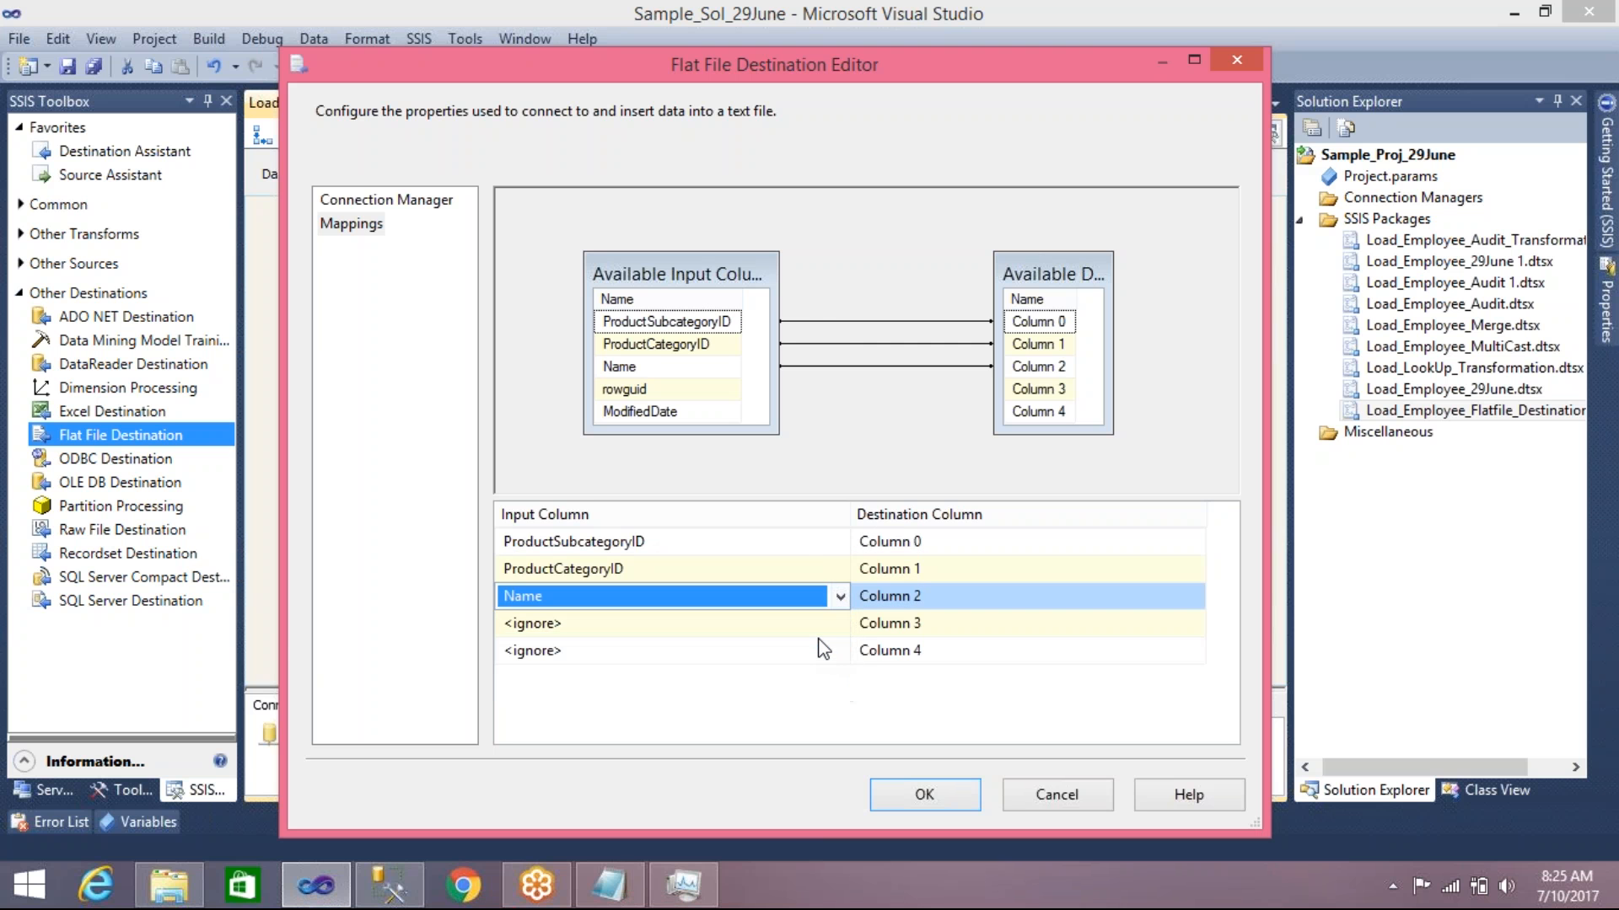
Map rowguid to Column 3 and ModifiedDate to Column 4, and accept the Flat File Destination settings
left_click(841, 624)
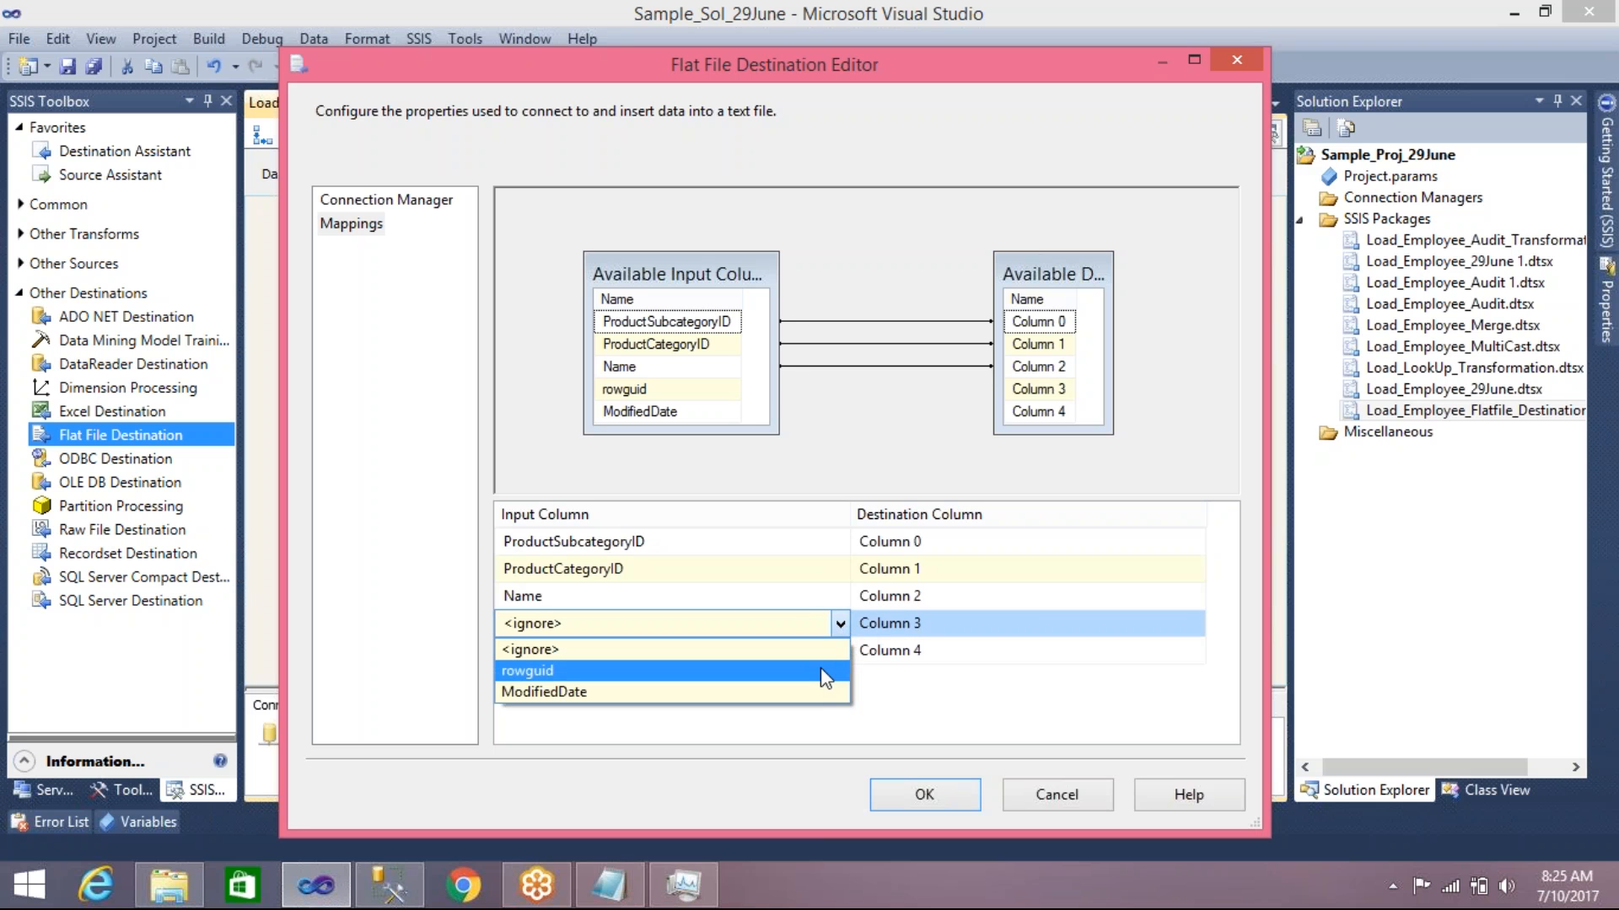
left_click(822, 670)
left_click(841, 652)
left_click(840, 652)
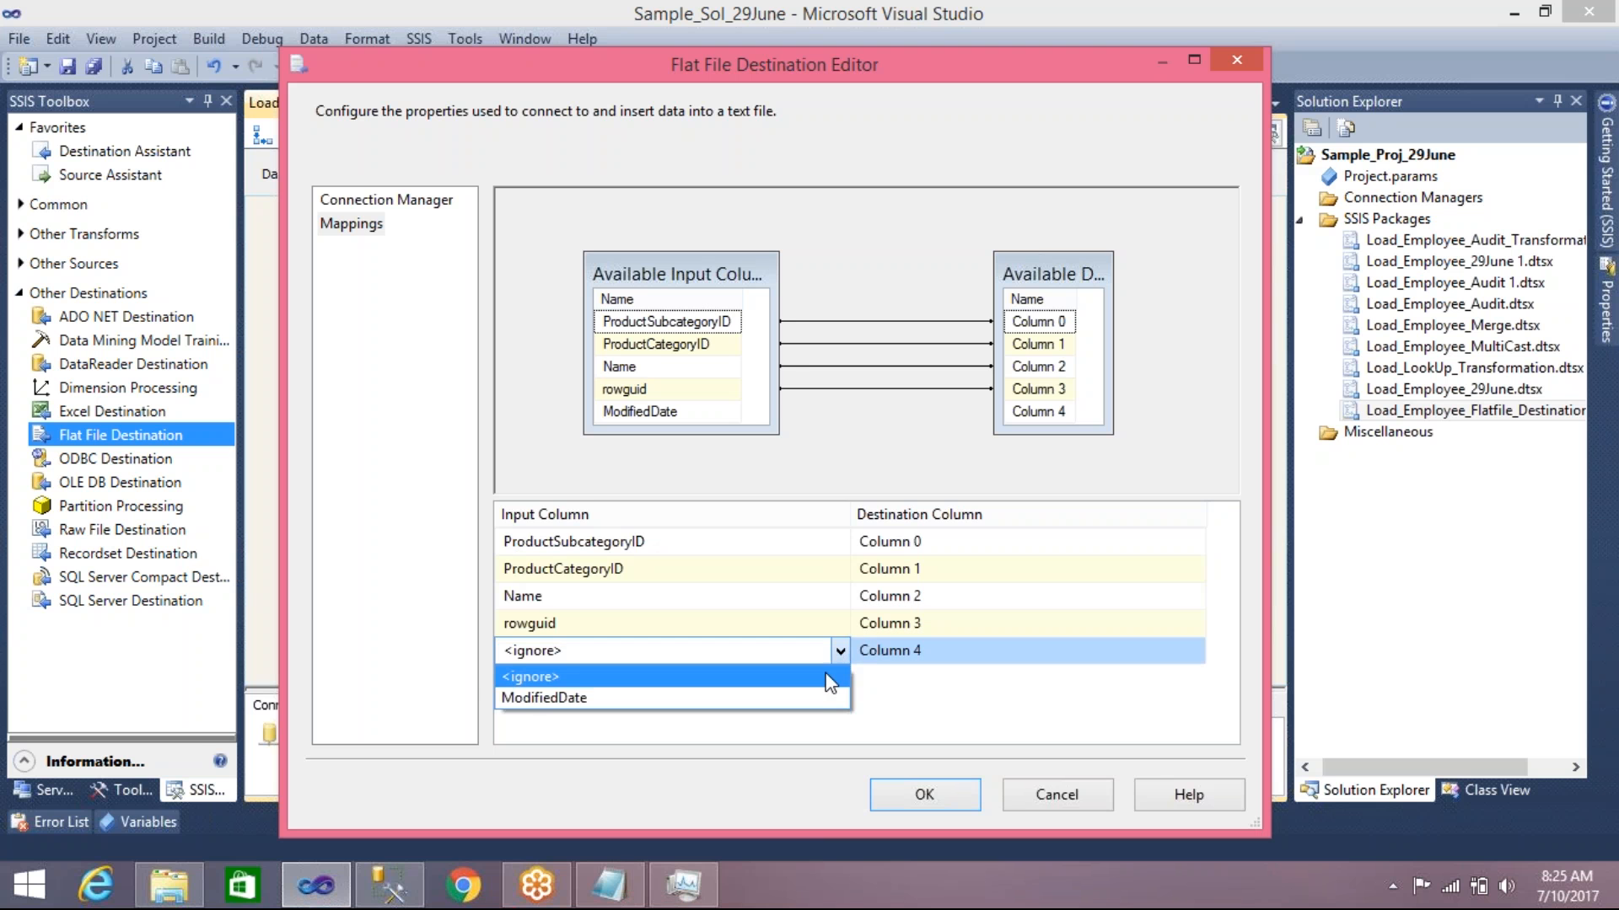
left_click(828, 698)
left_click(921, 795)
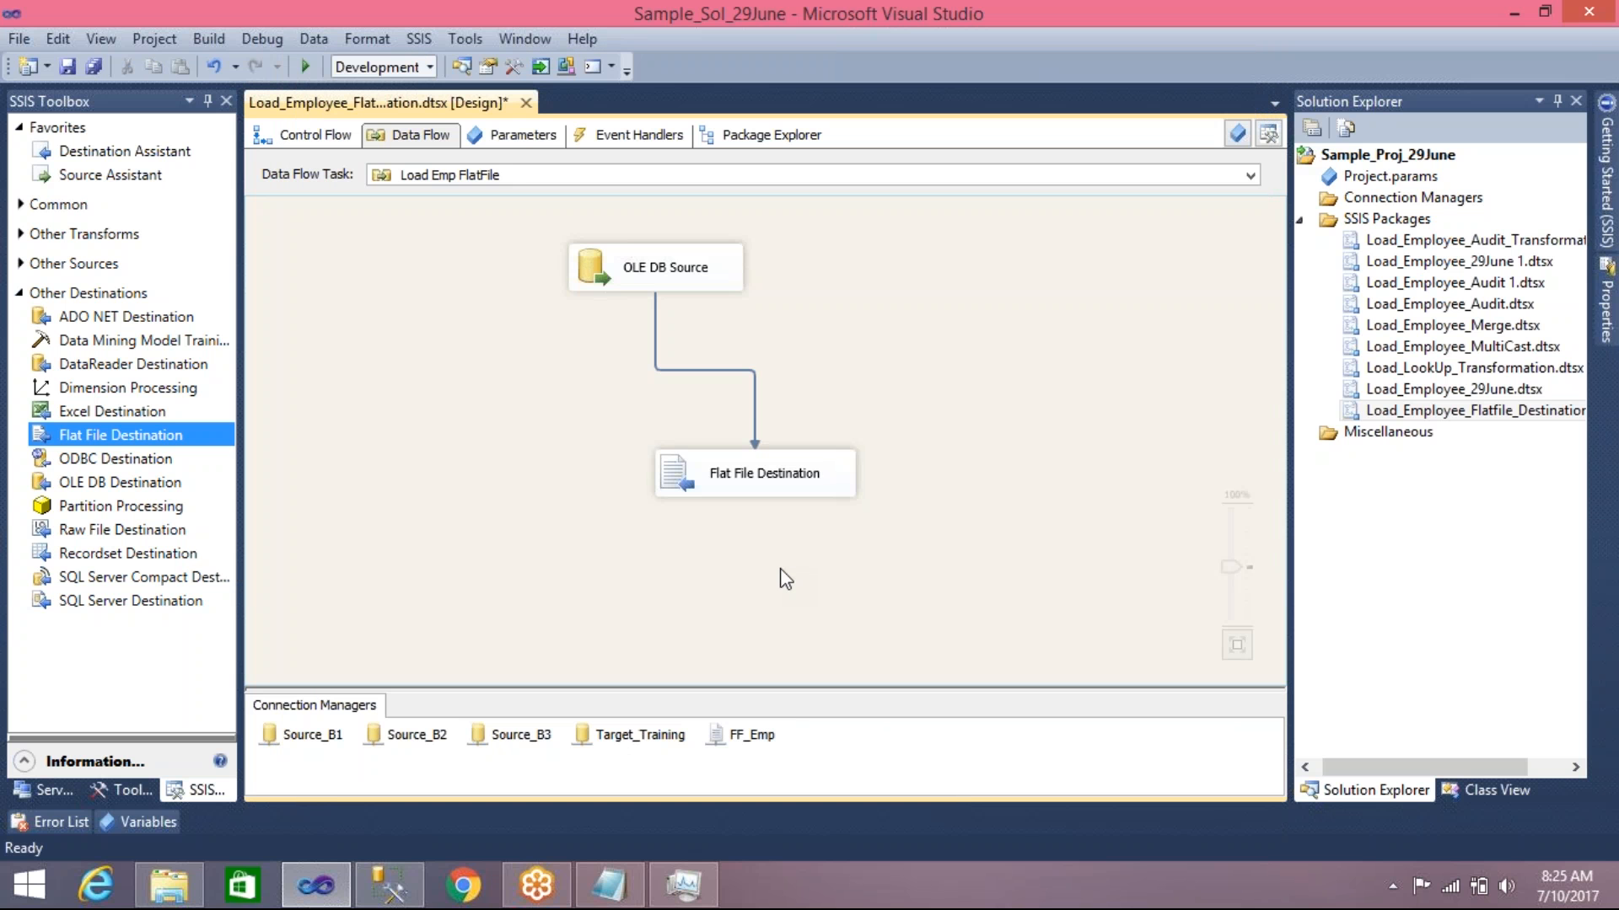
Save the Load_Employee_Flatfile_Destination package and run it
key("ctrl+s")
left_click(304, 67)
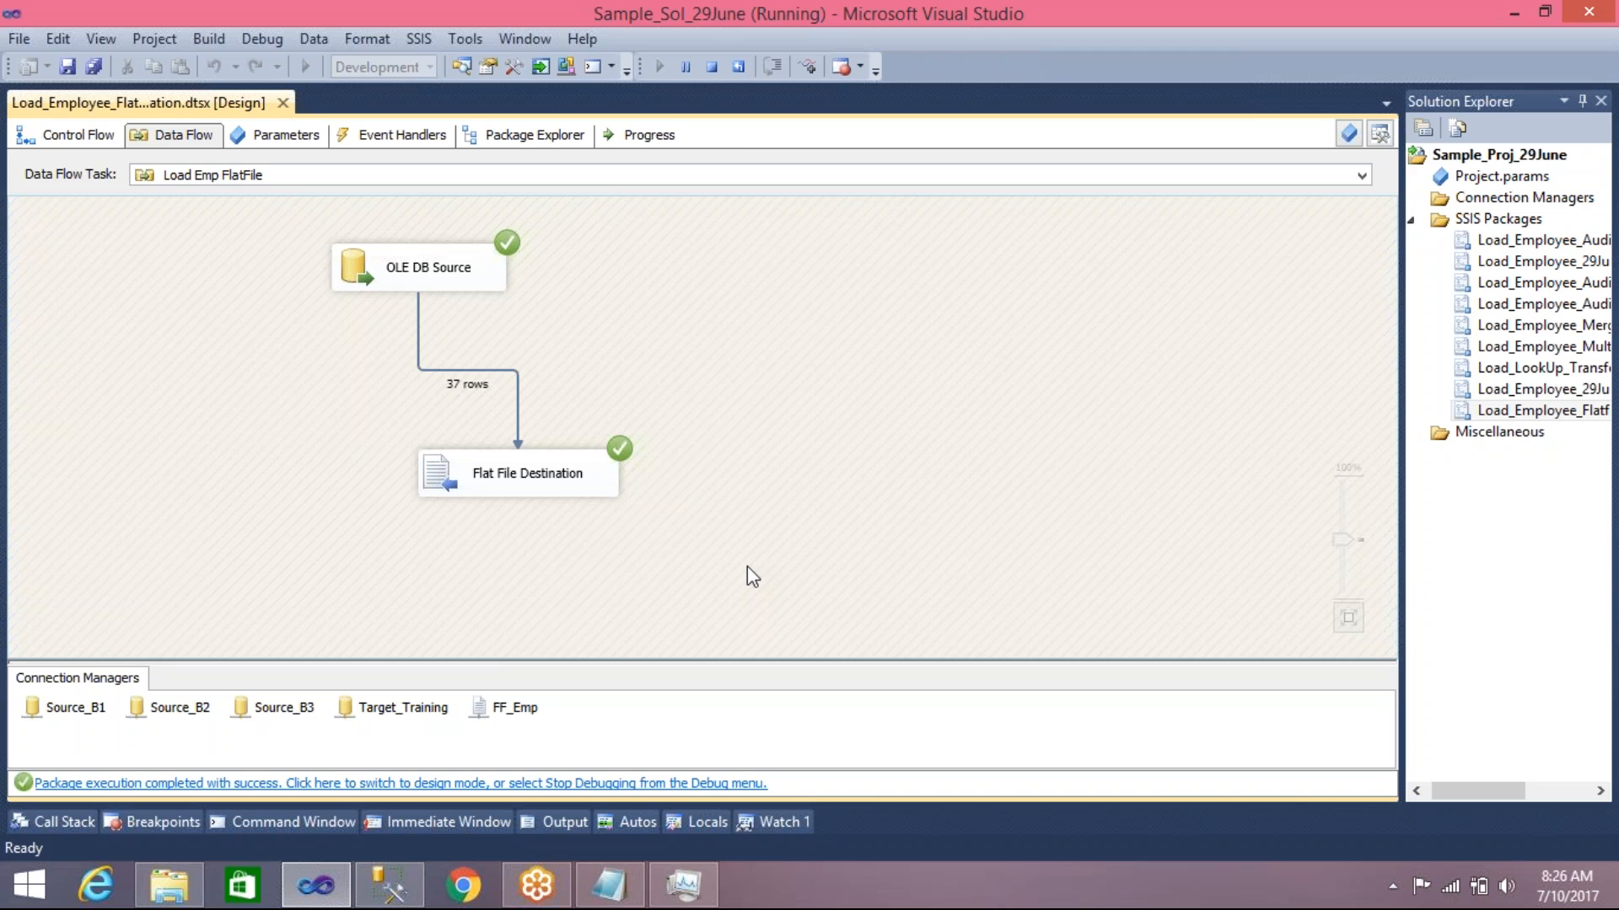
Open the FF_Emp text file from the Sample_Sol_29June folder in File Explorer, examine its header and rows, and close it
left_click(173, 890)
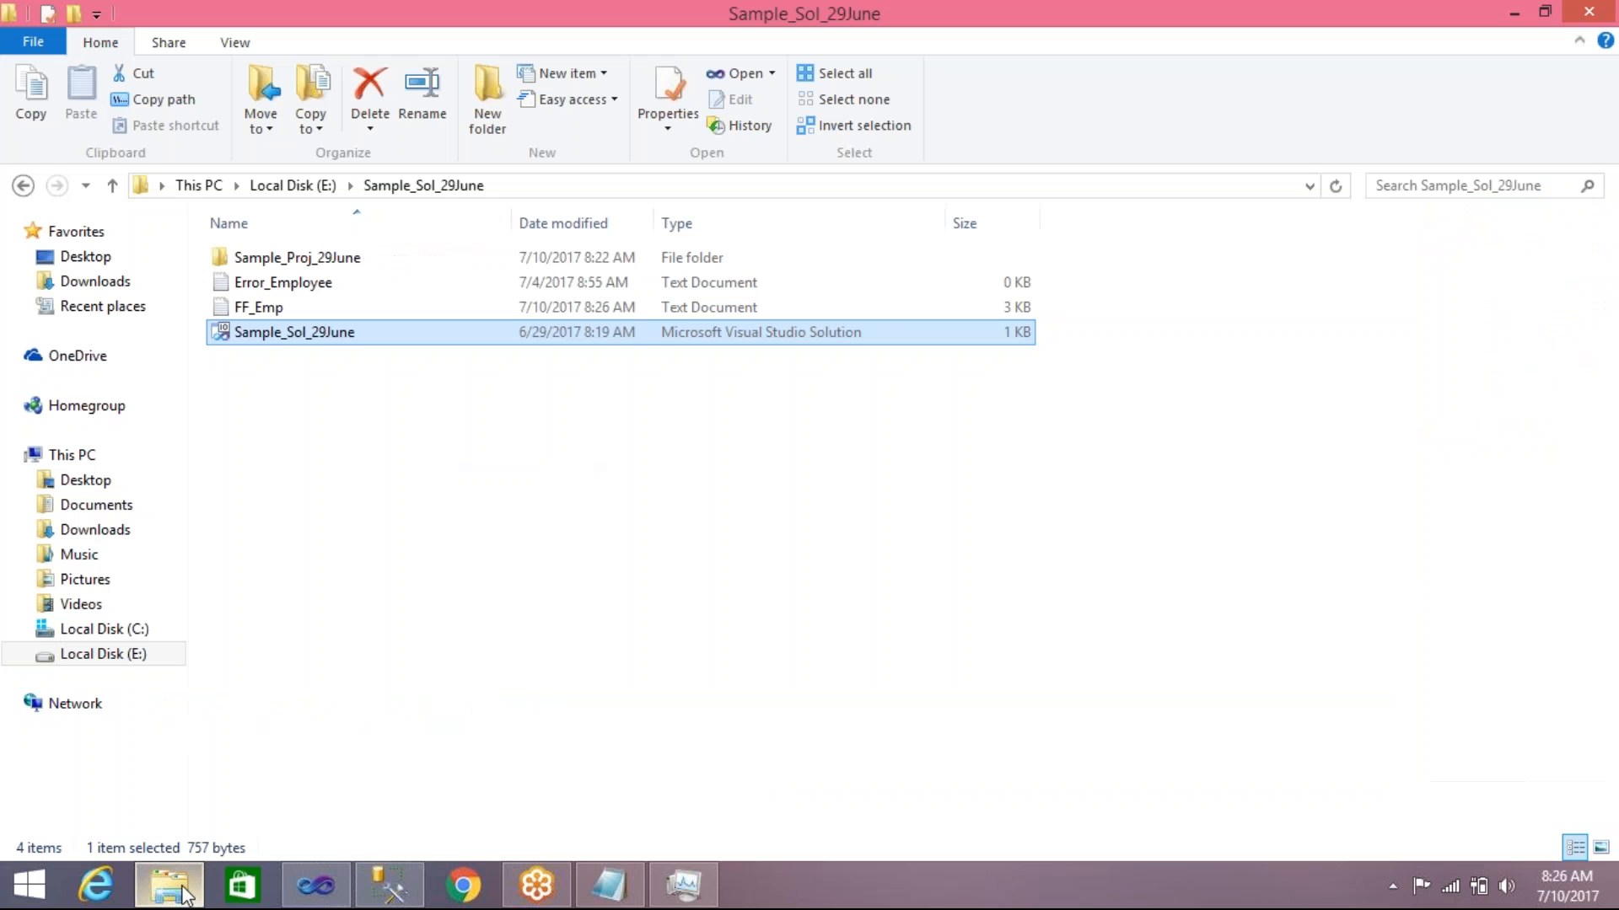
left_click(384, 471)
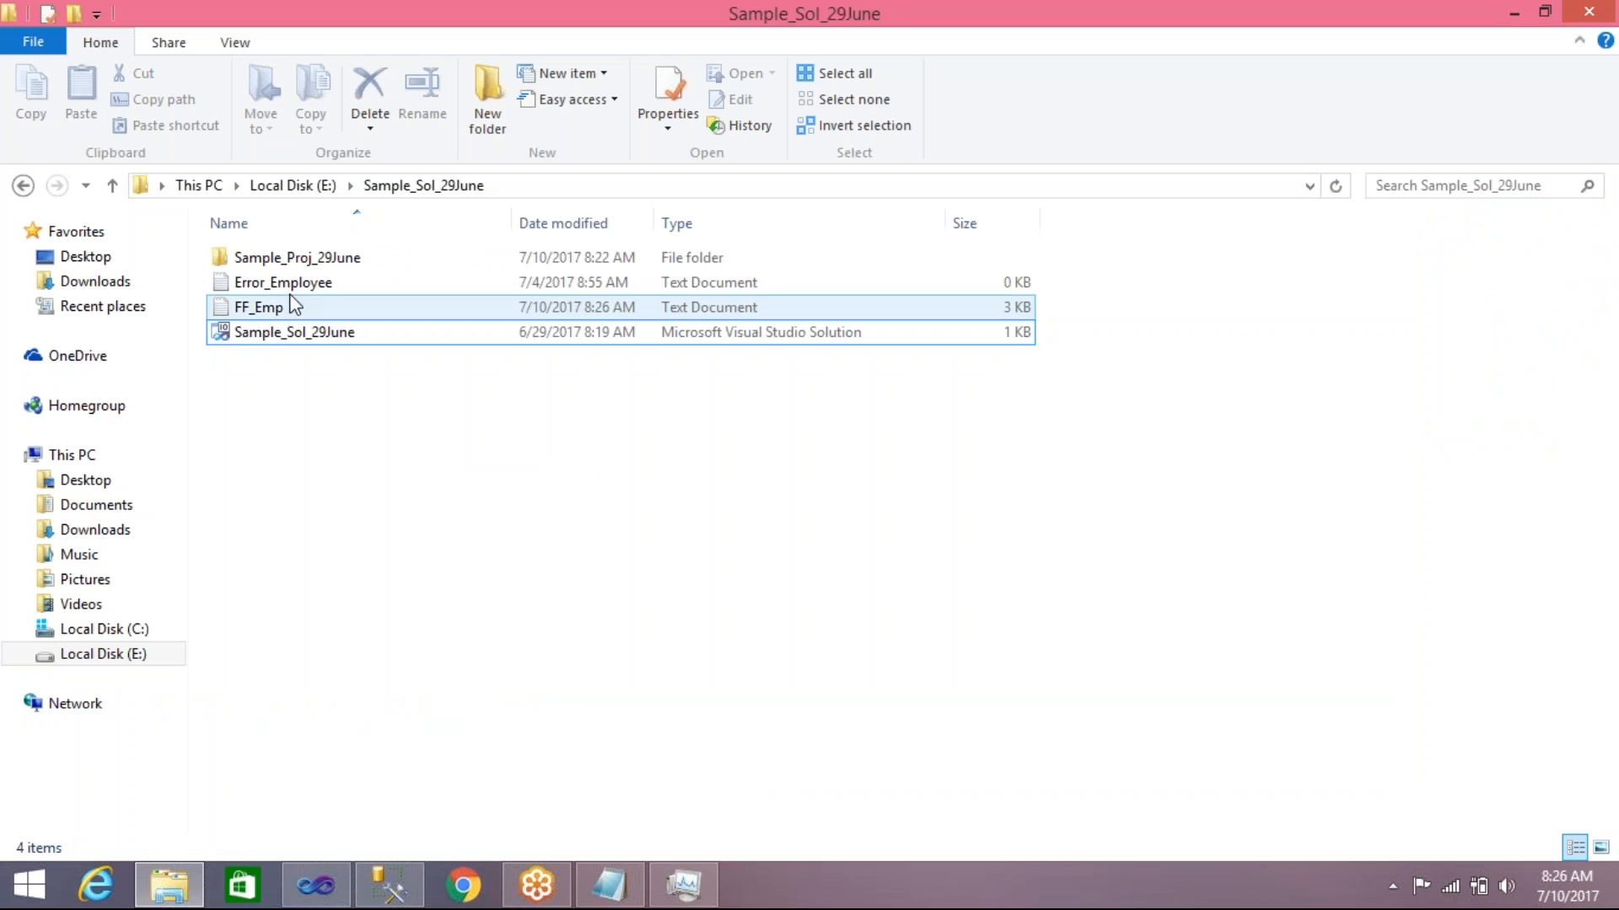
left_click(260, 310)
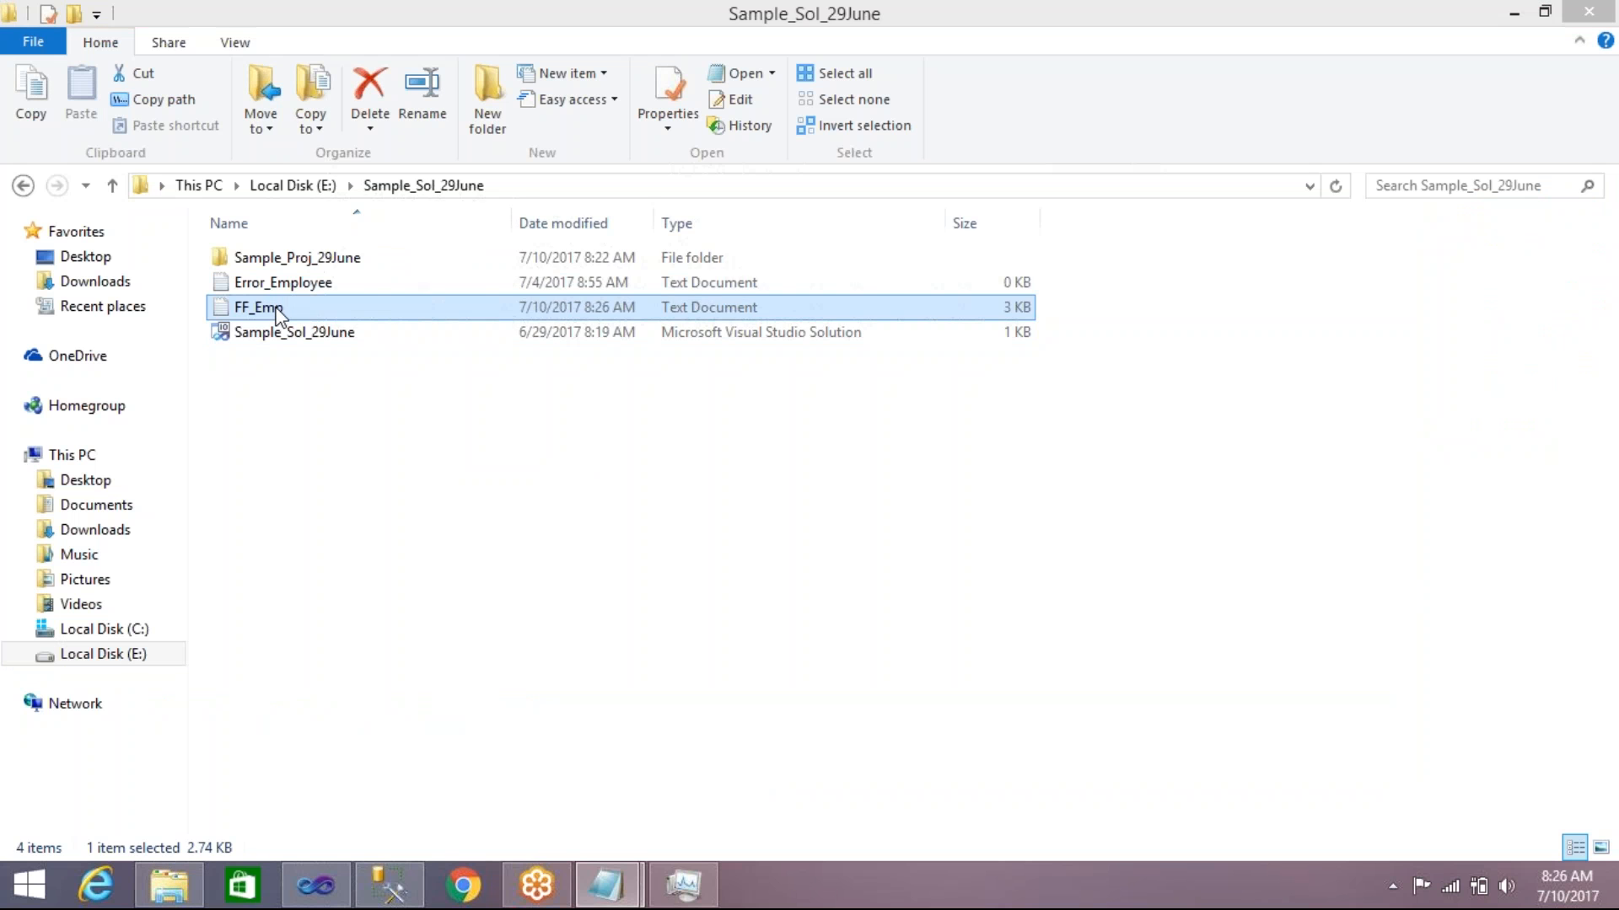
left_click(608, 882)
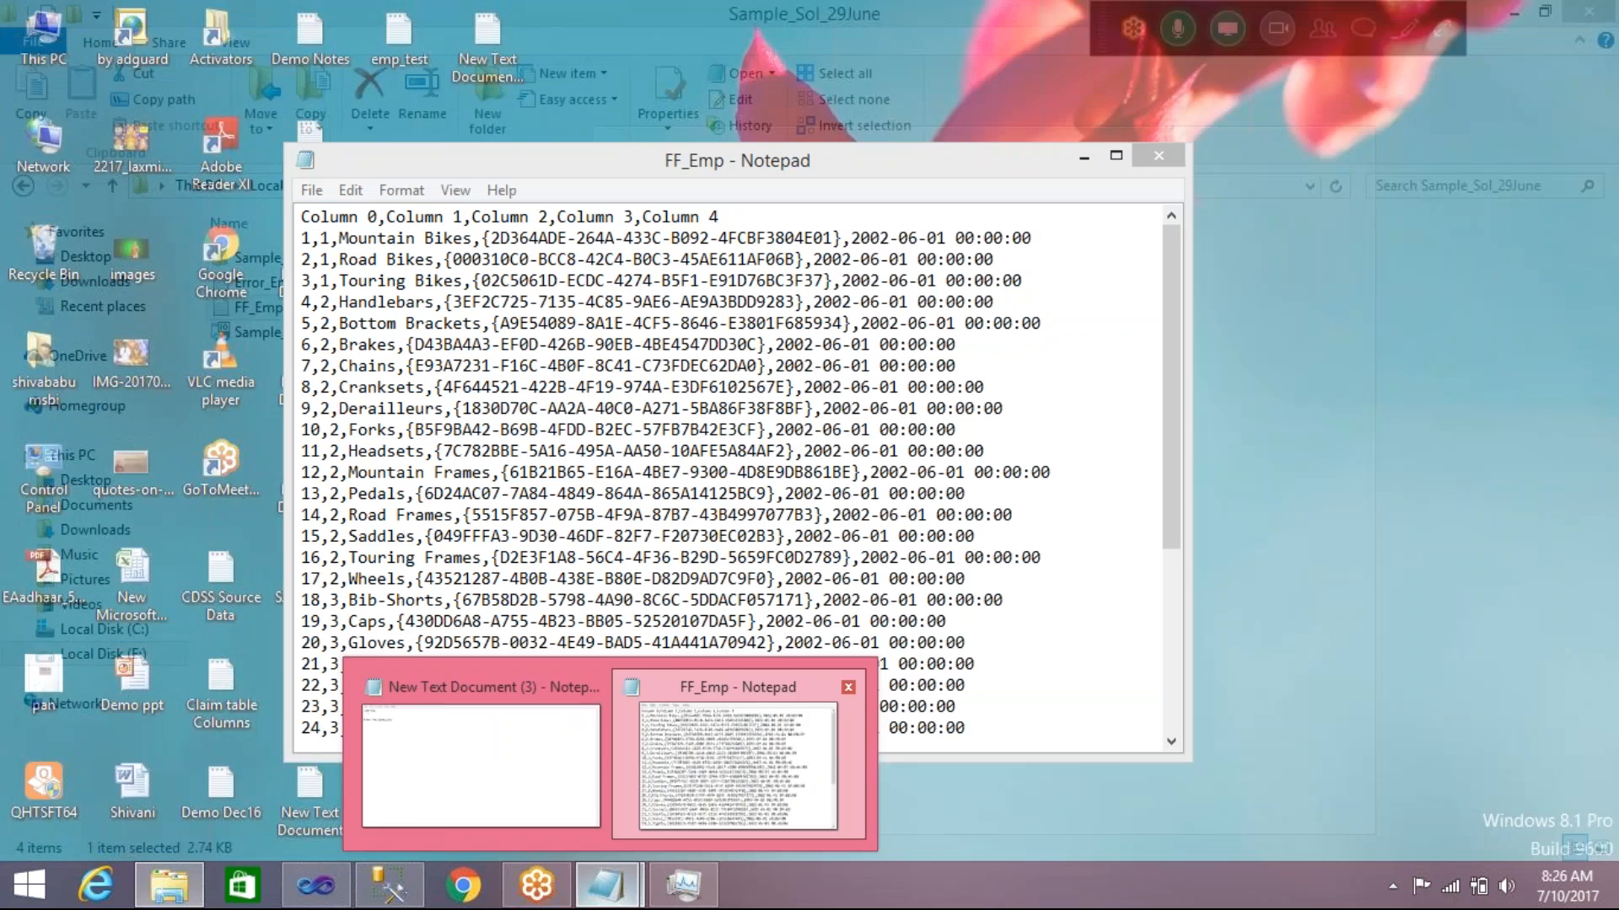
left_click(712, 758)
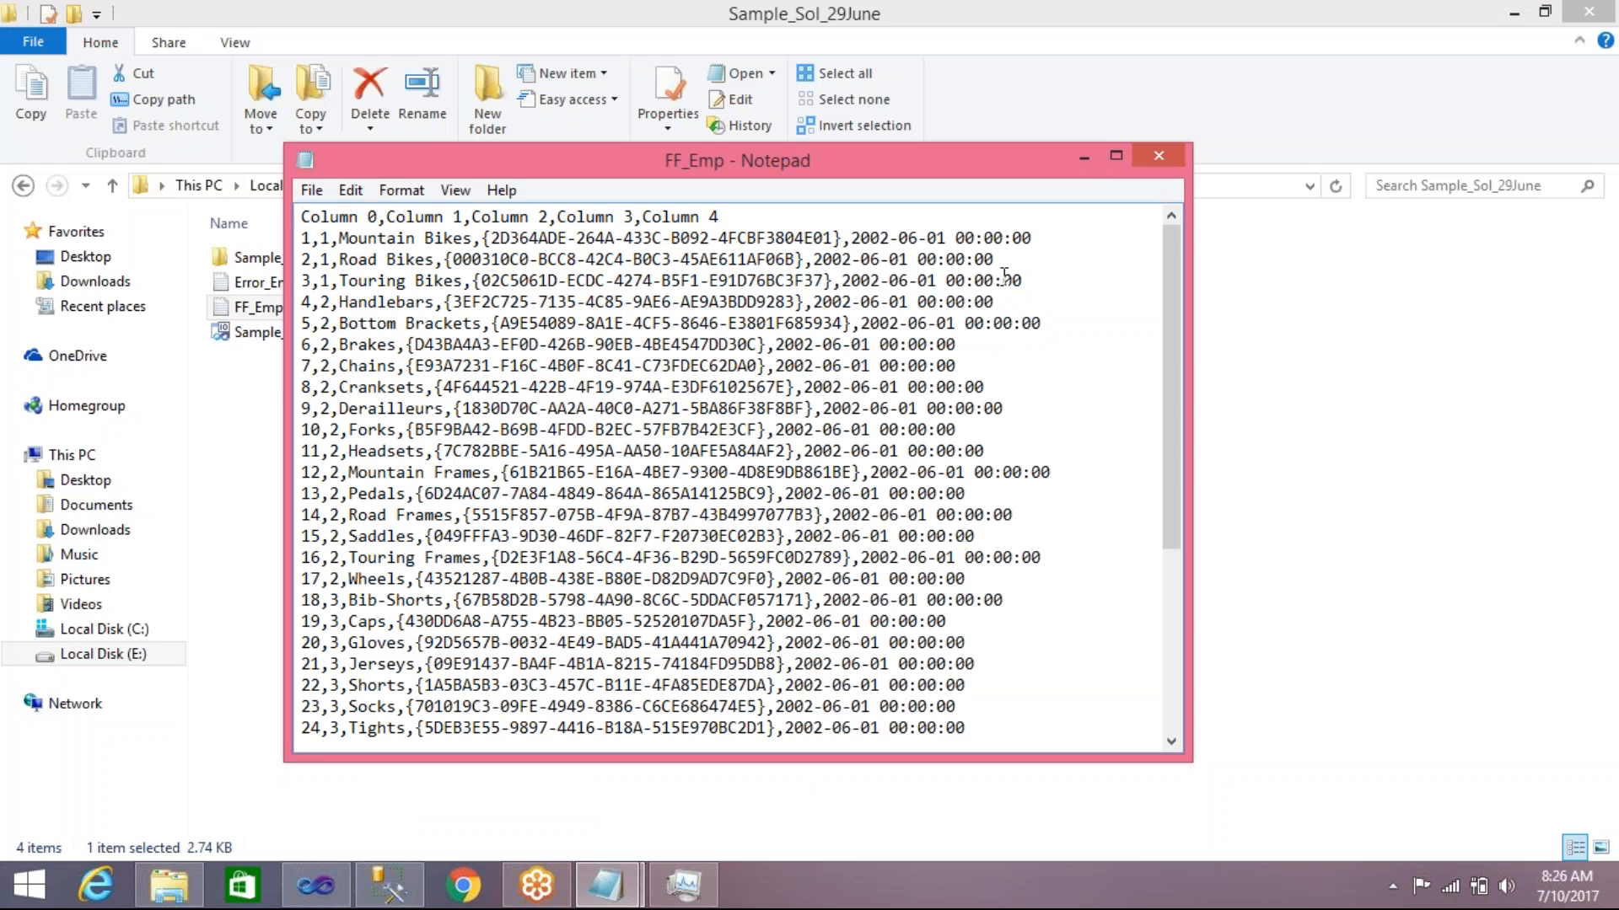
left_click(1117, 155)
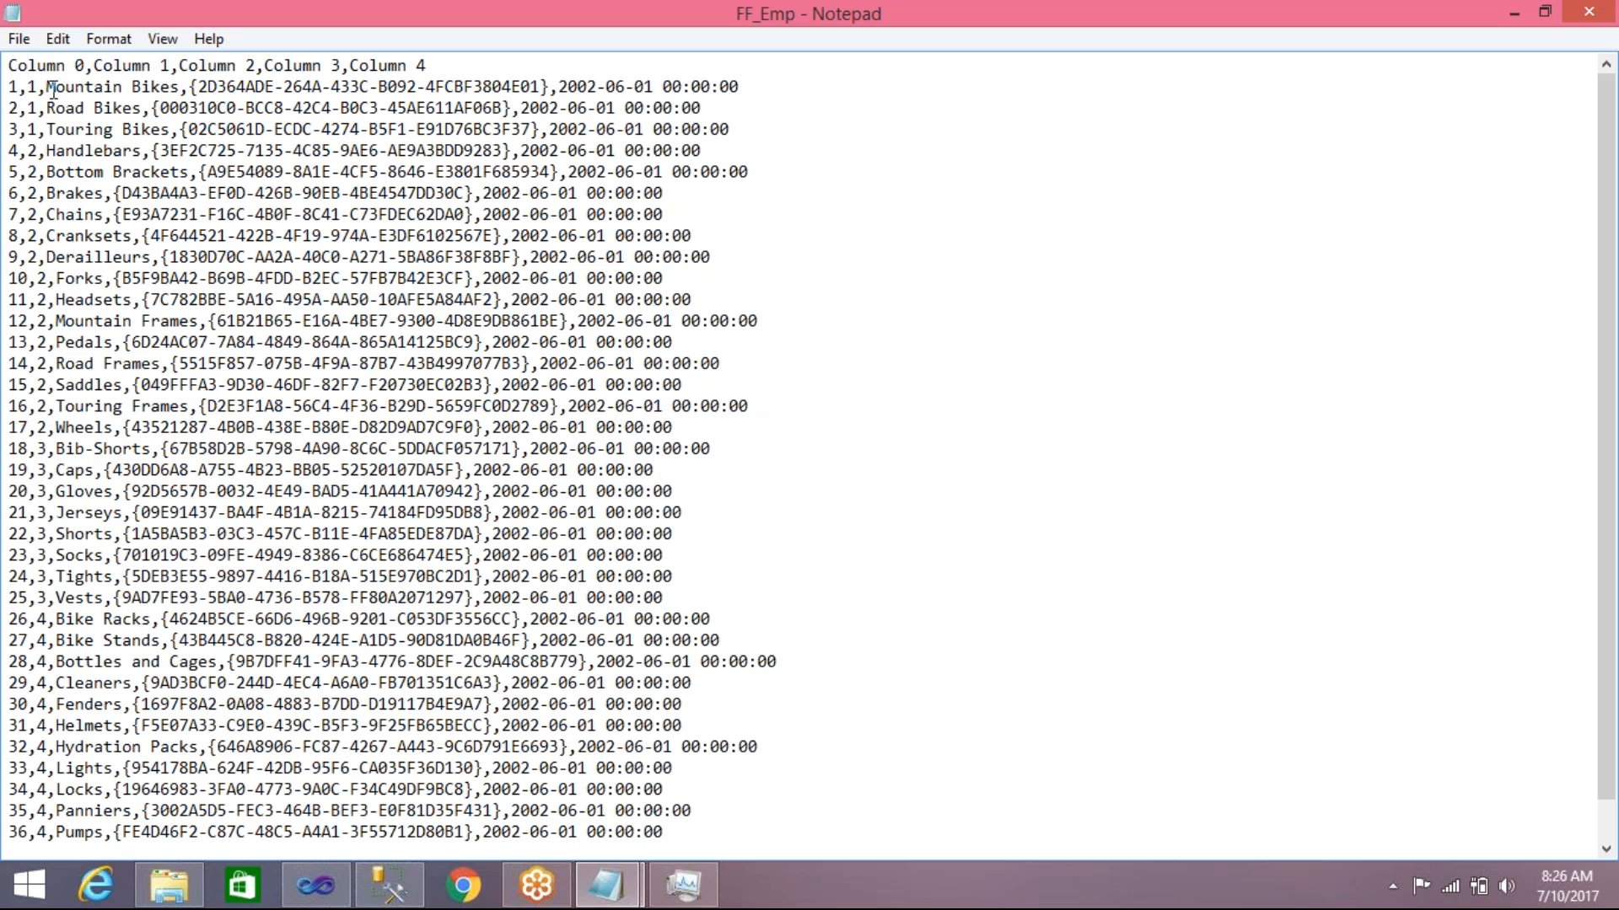
left_click_drag(12, 87, 814, 766)
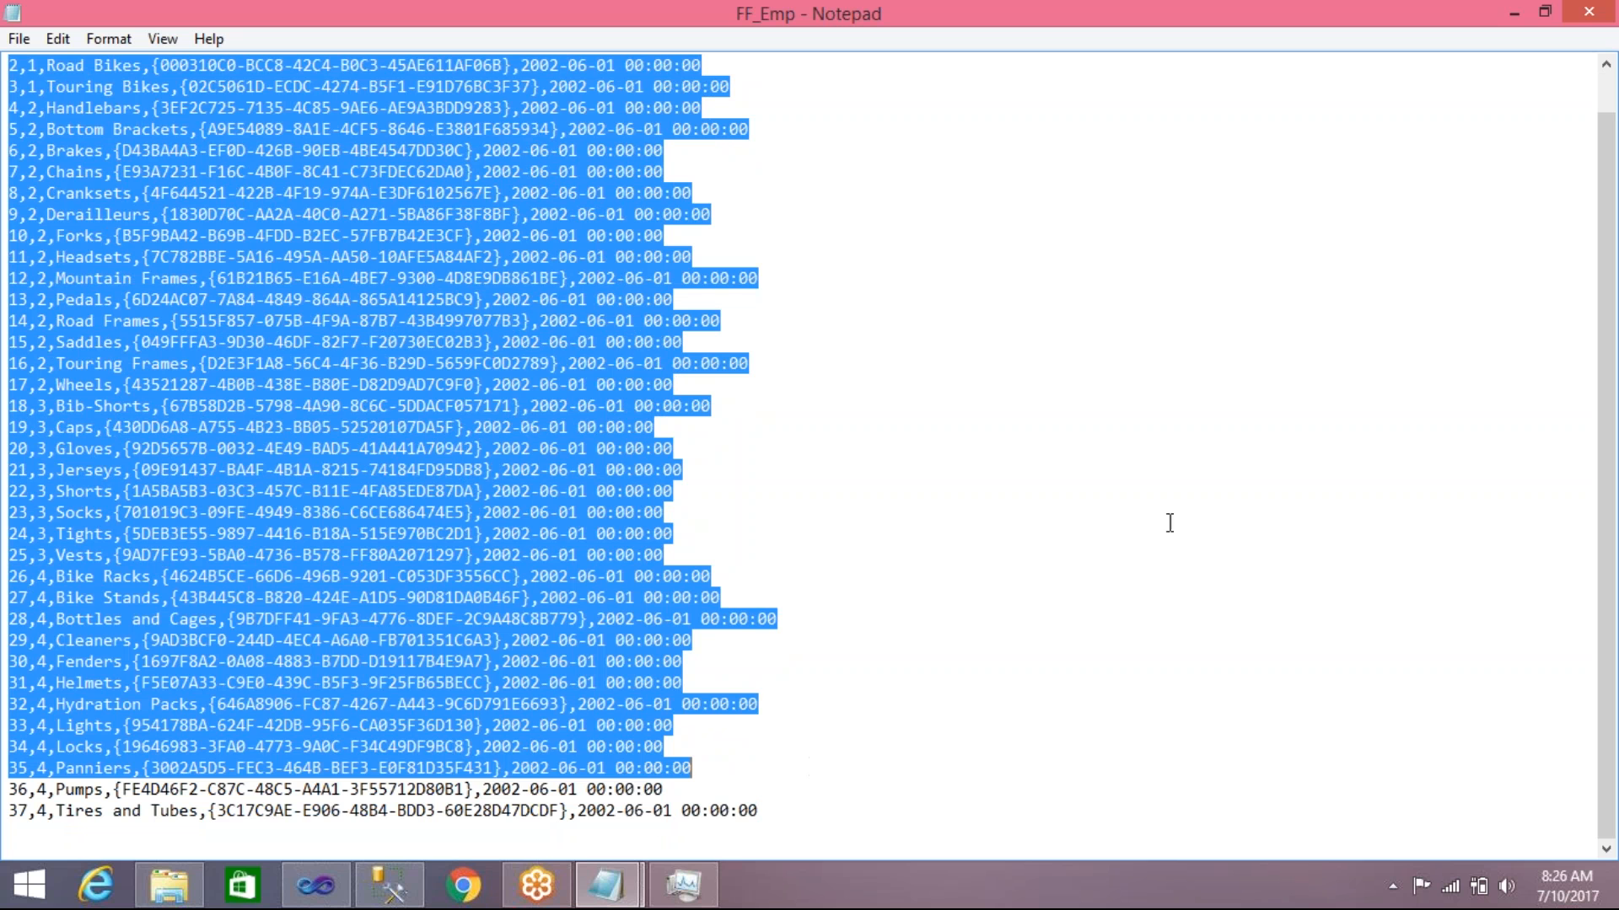
left_click(1169, 523)
left_click(1606, 15)
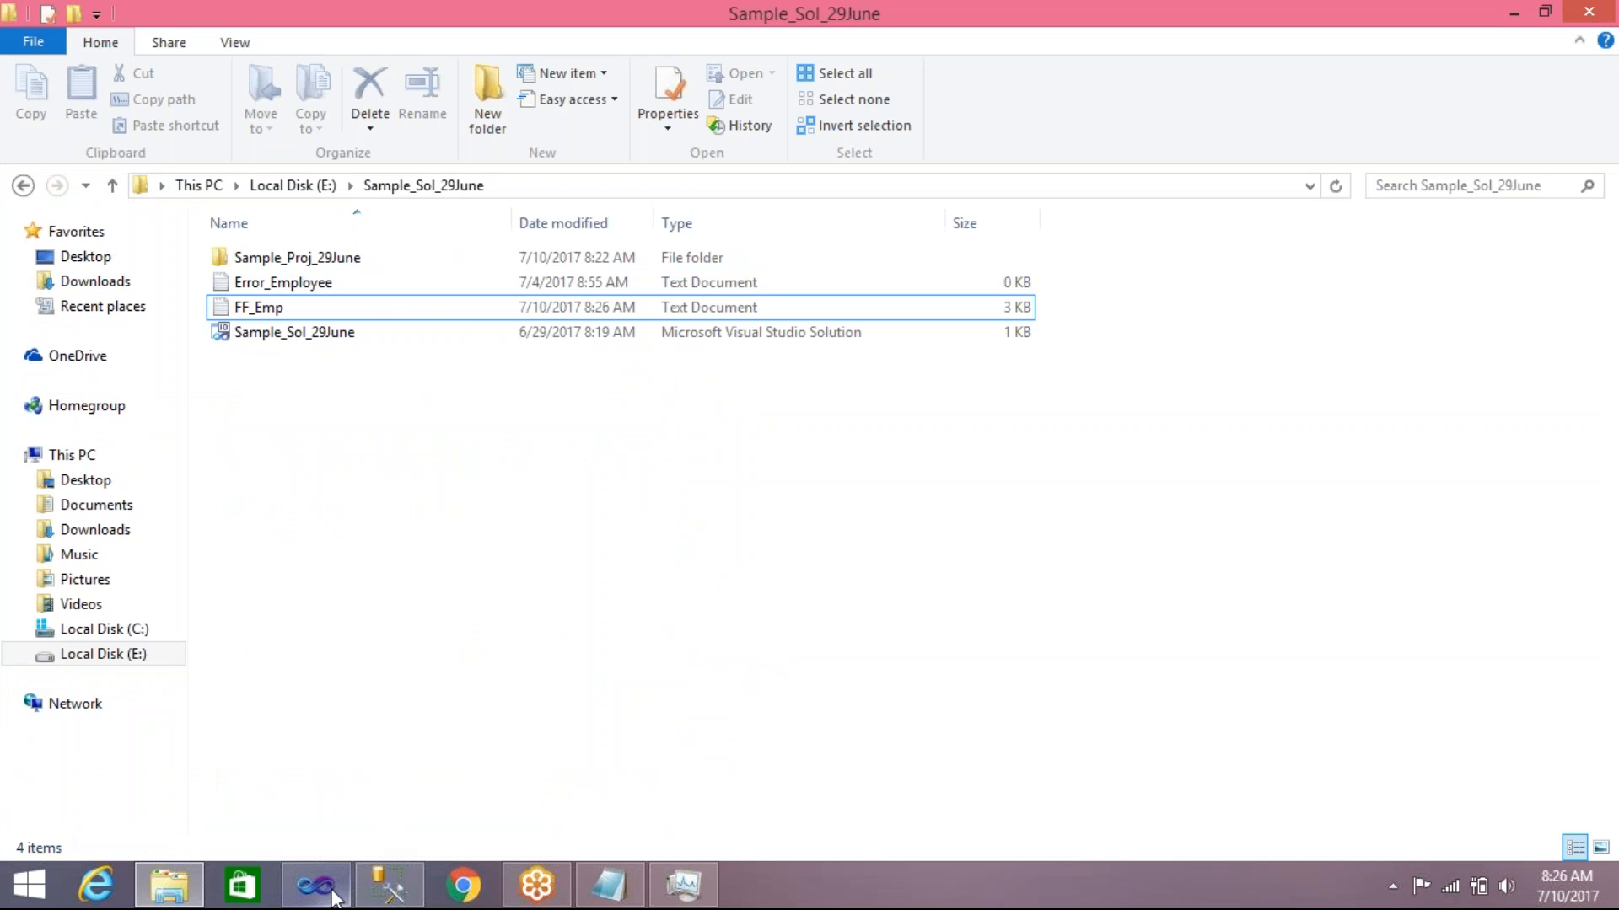
Switch back to Visual Studio and stop debugging the package
left_click(318, 885)
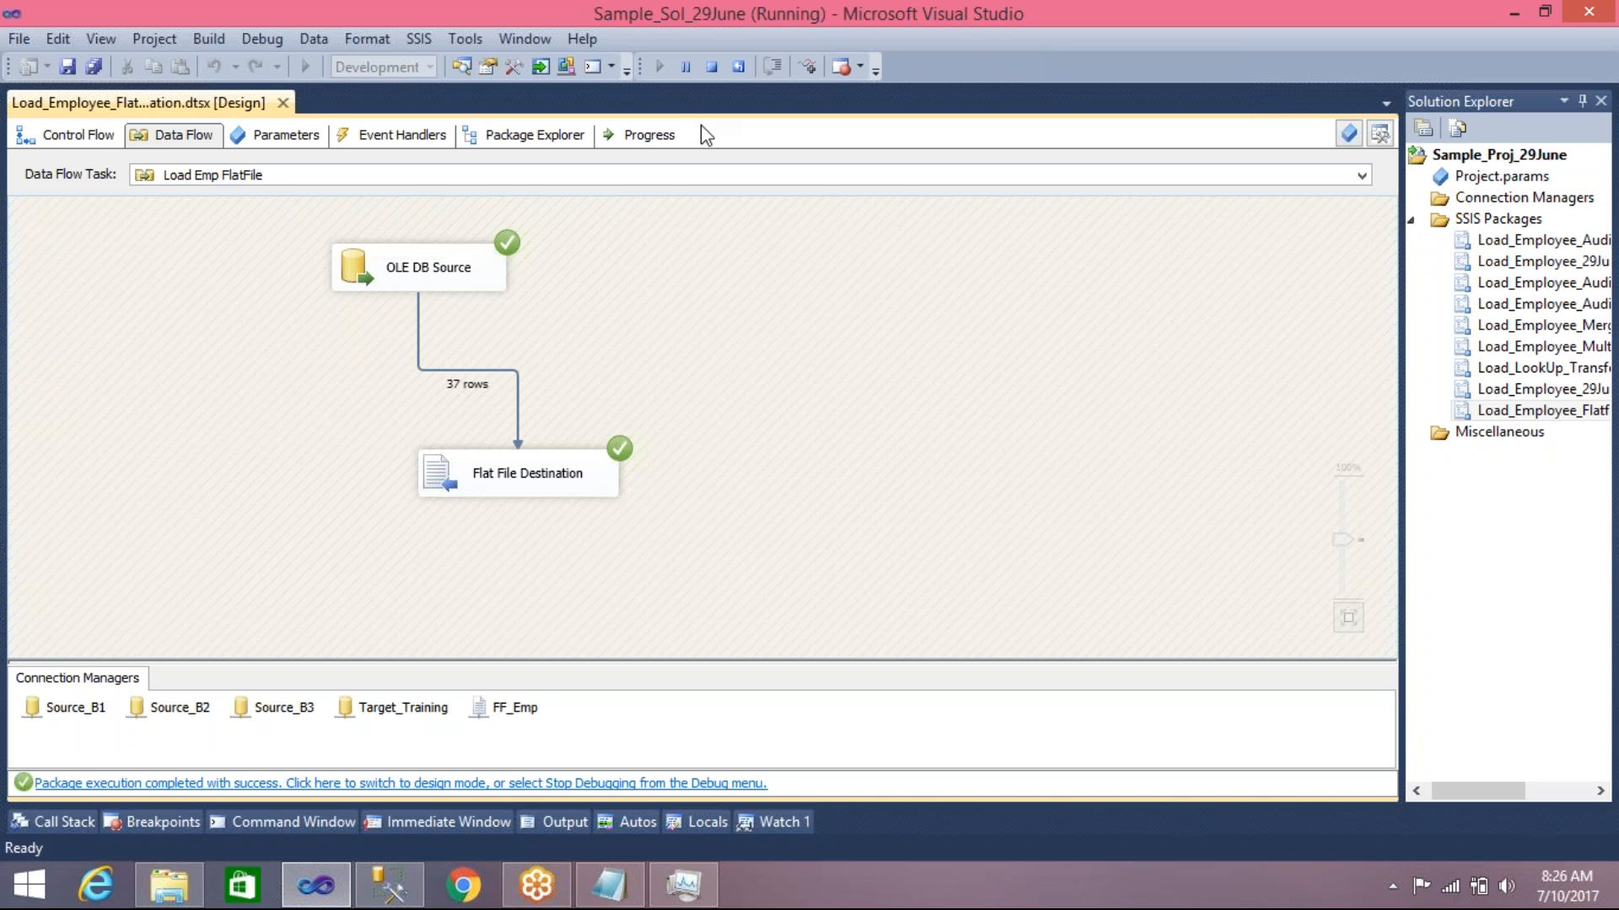
left_click(716, 65)
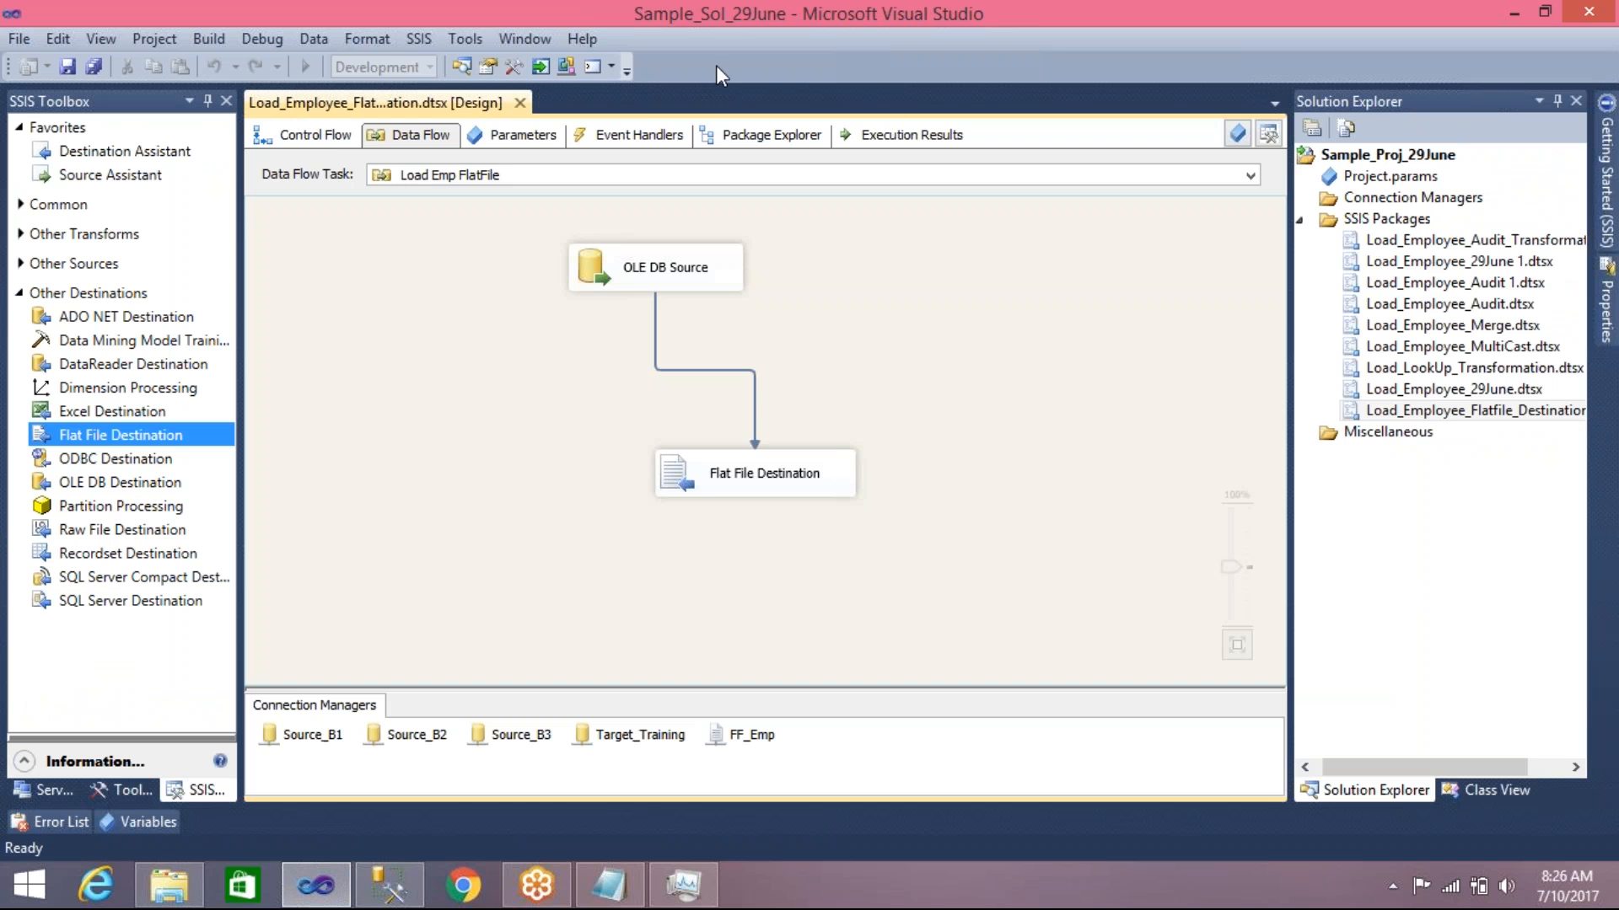
Move the Load Emp FlatFile task to the left in the package's control flow
left_click(329, 139)
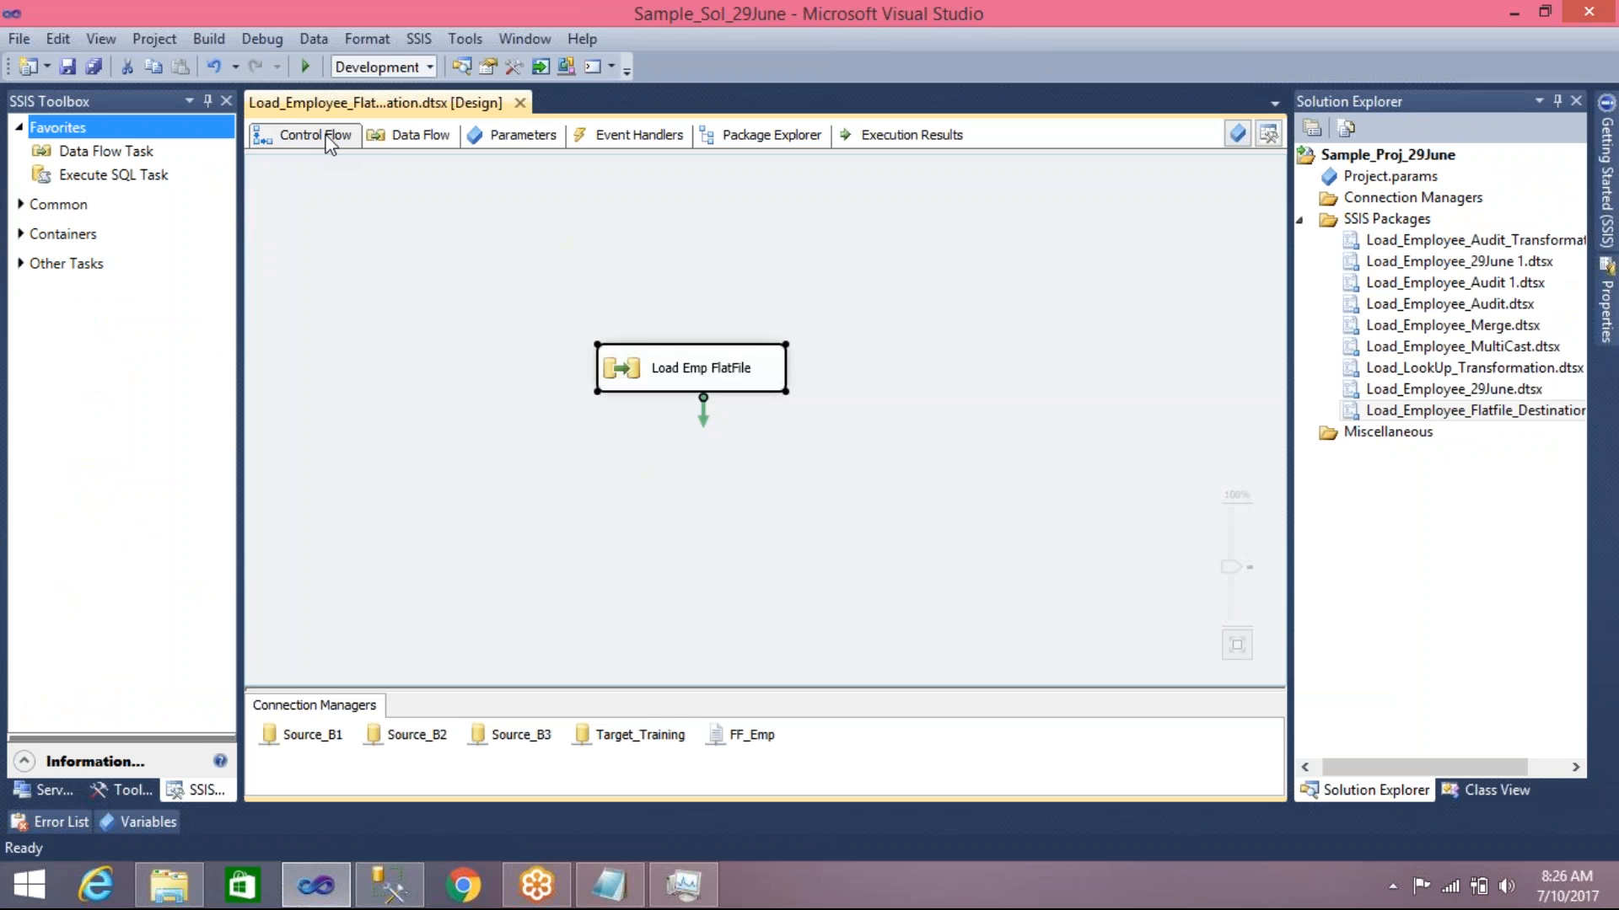
left_click(482, 393)
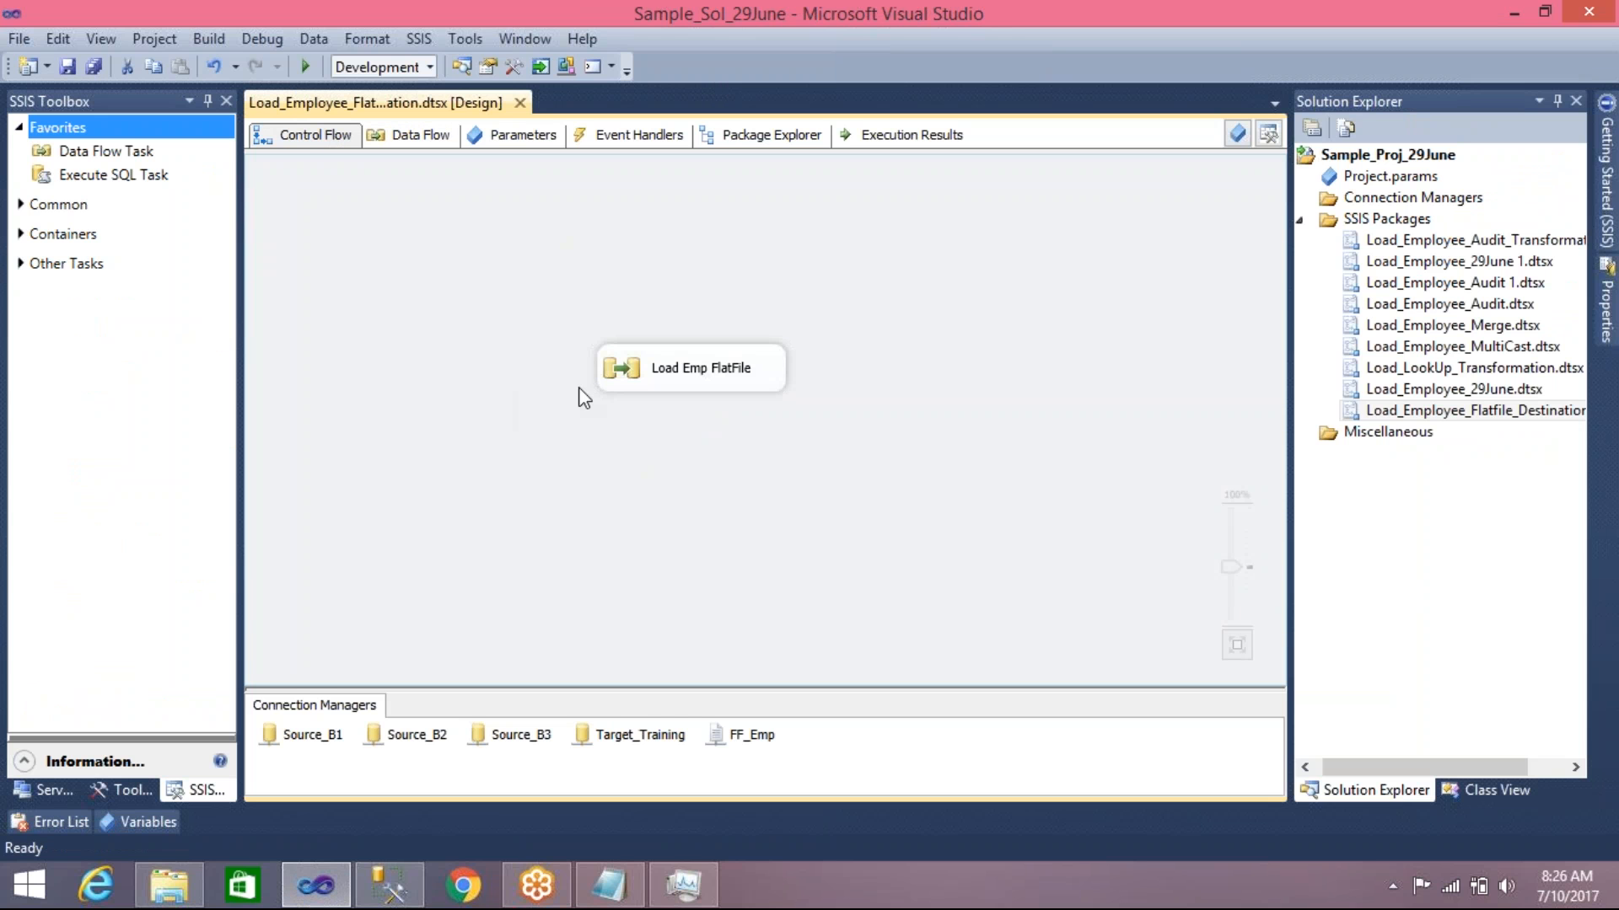
left_click_drag(615, 373, 471, 349)
left_click(380, 380)
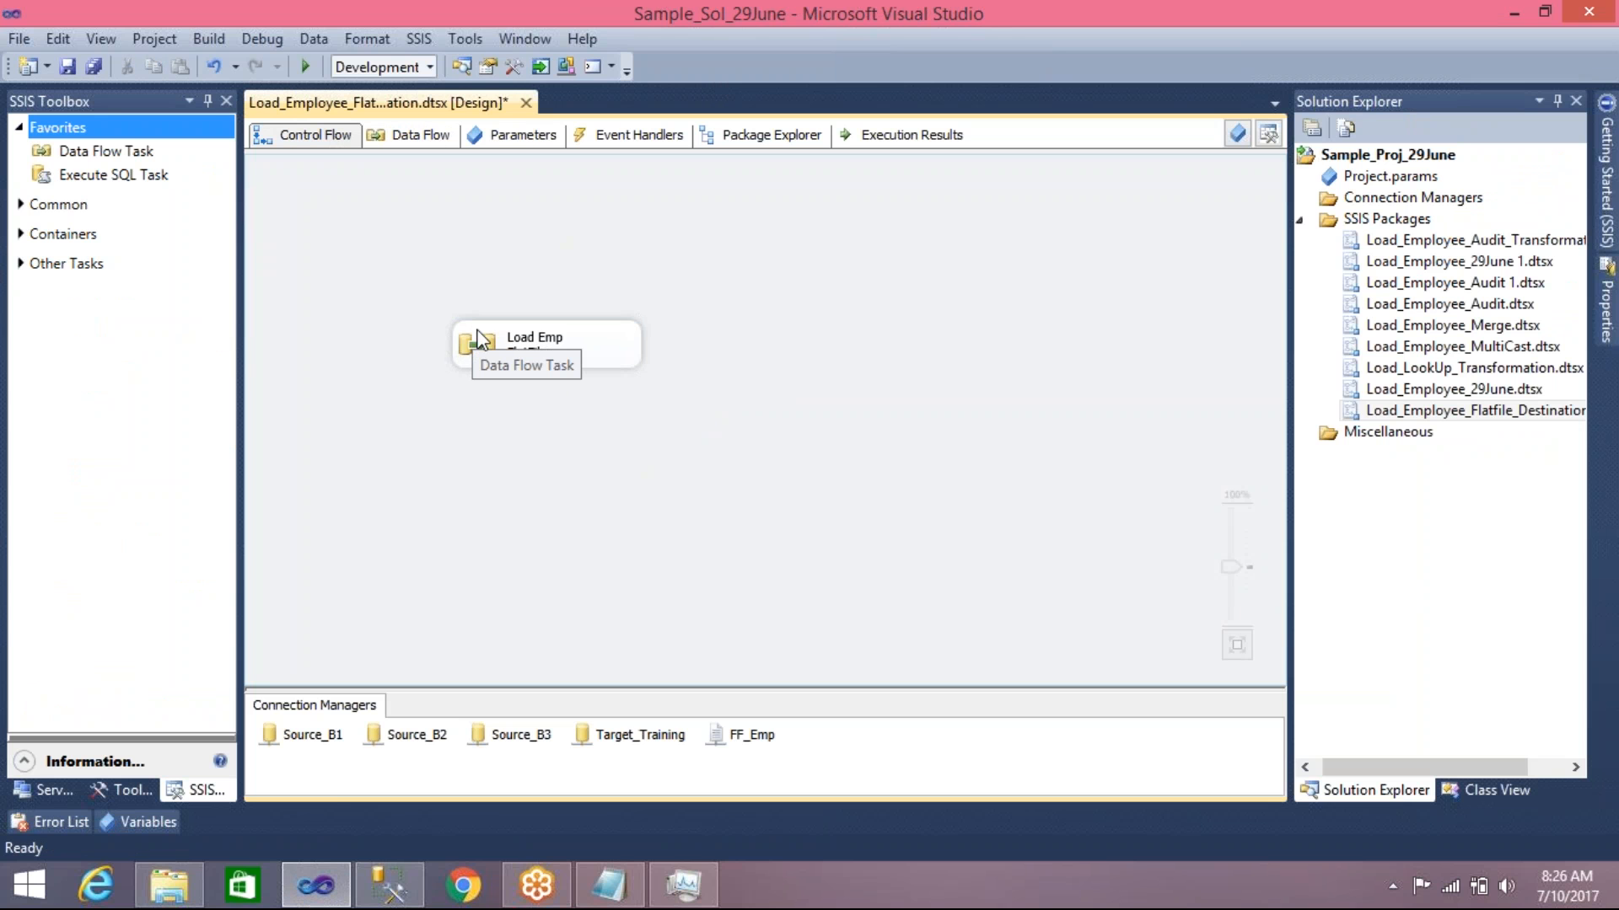
Add a second Data Flow Task beside Load Emp FlatFile, name it Load Emp FF Src, and try to open its data flow
left_click_drag(101, 152, 756, 325)
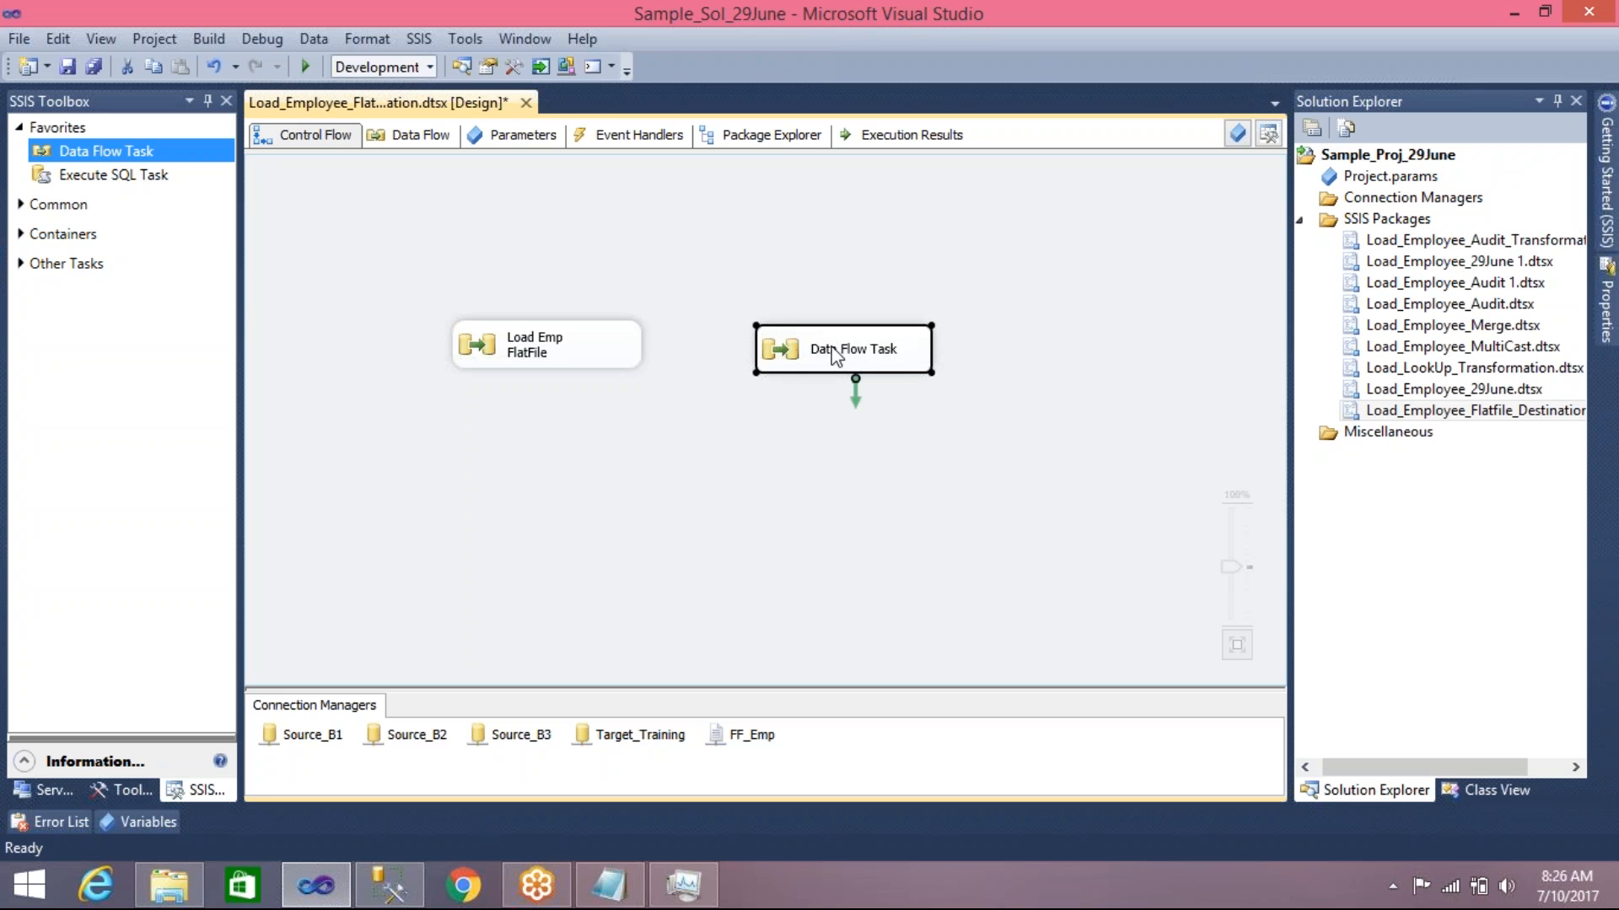
left_click(855, 354)
type("Lo")
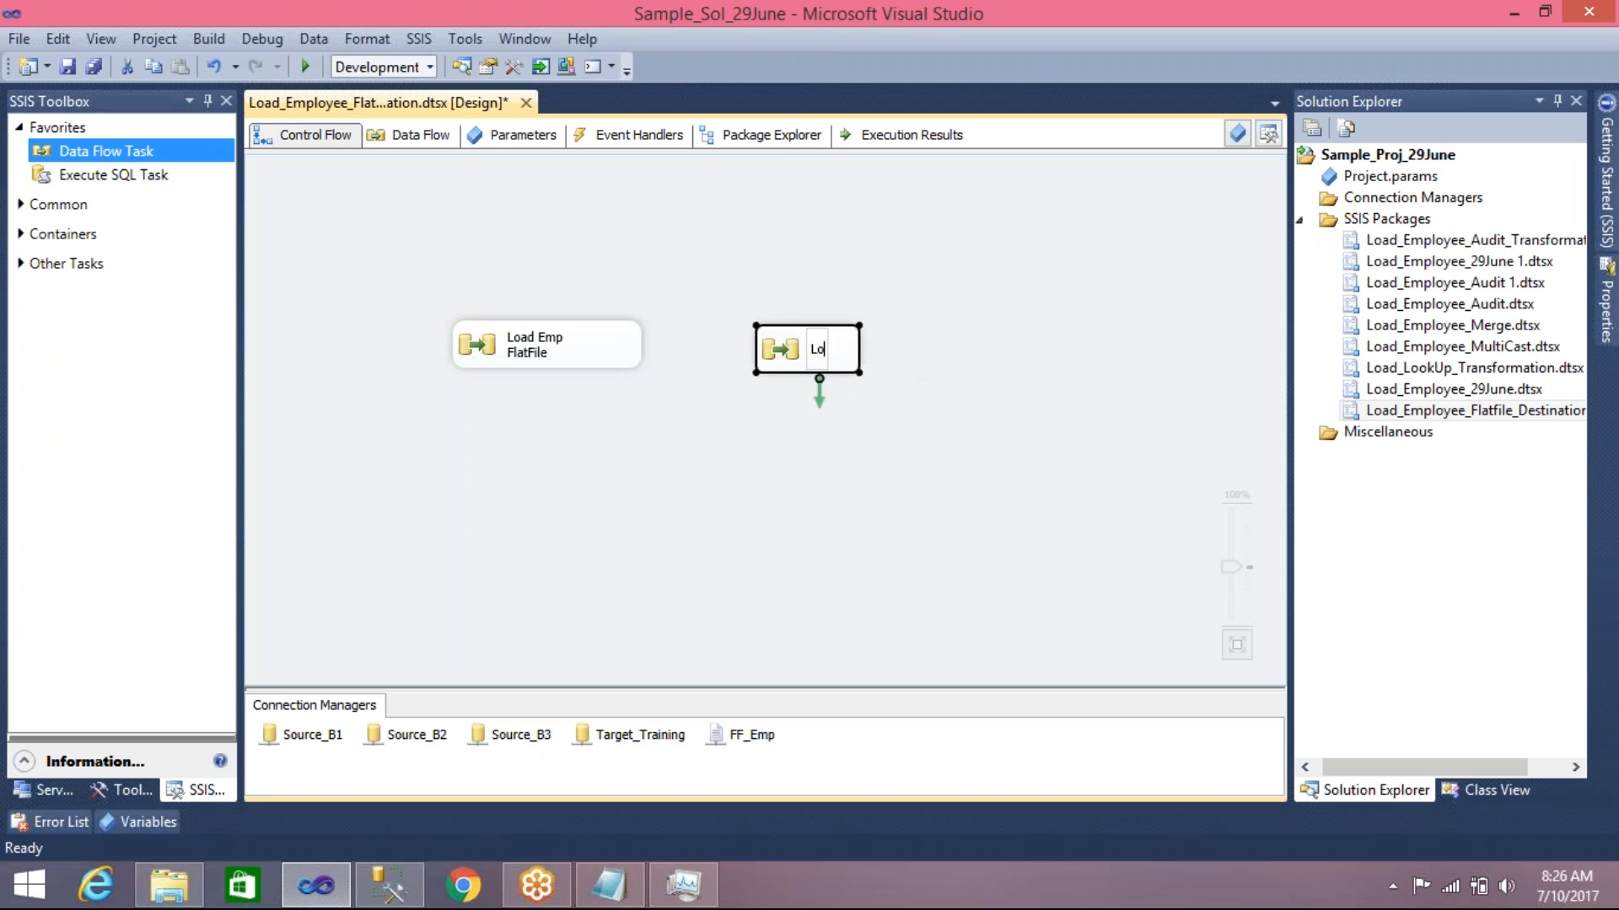
type("ad E")
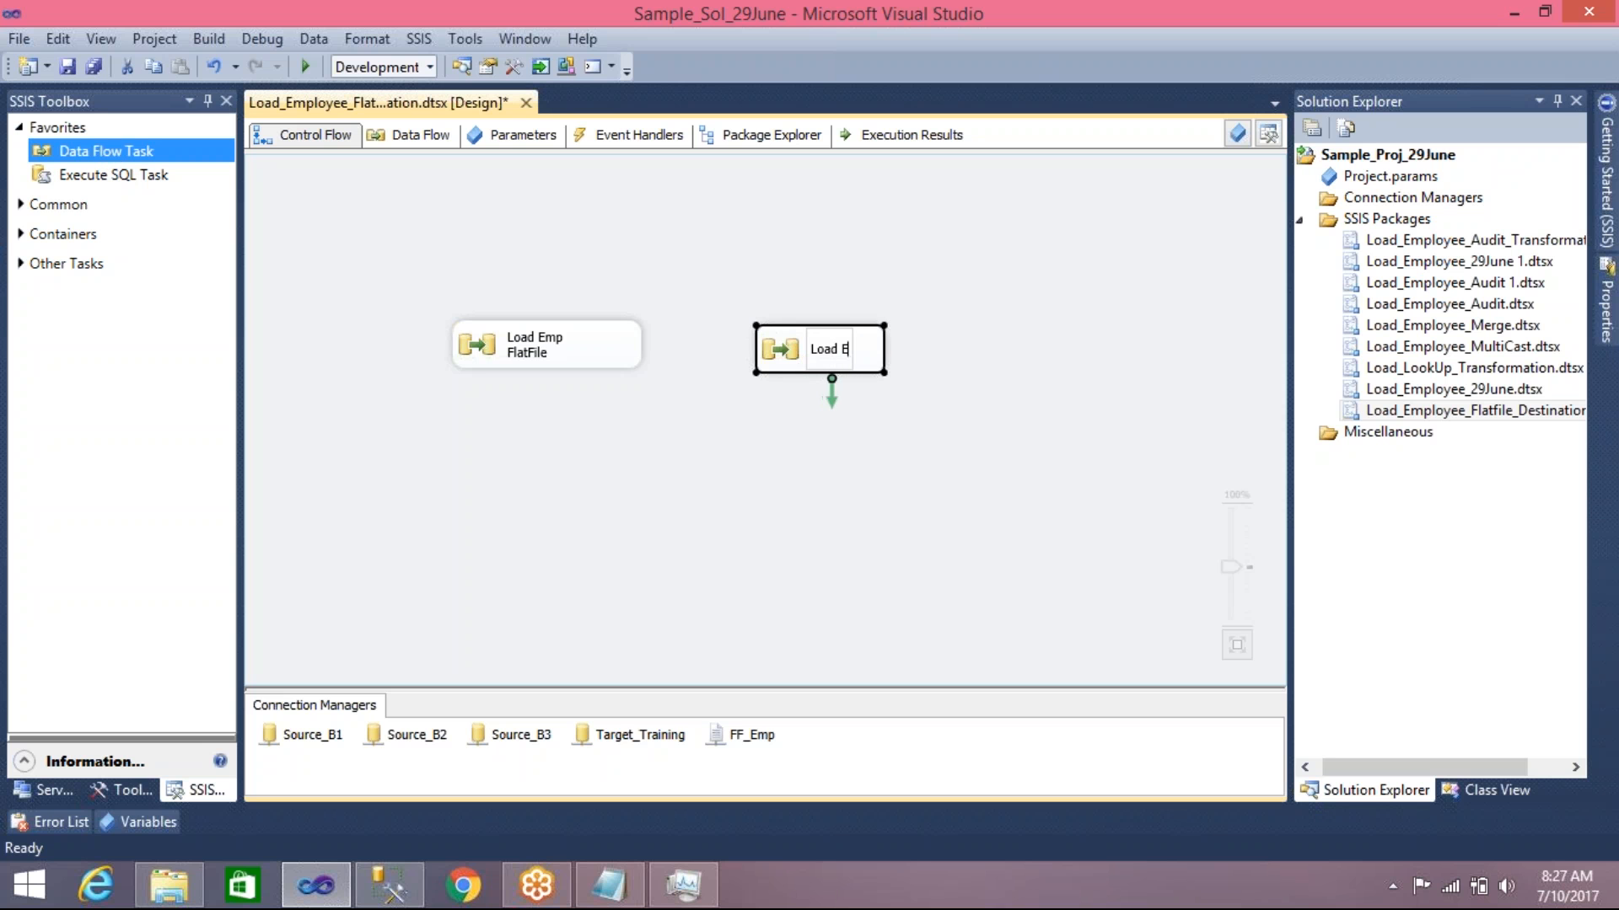
type("mp S")
key("BackSpace")
type("FF")
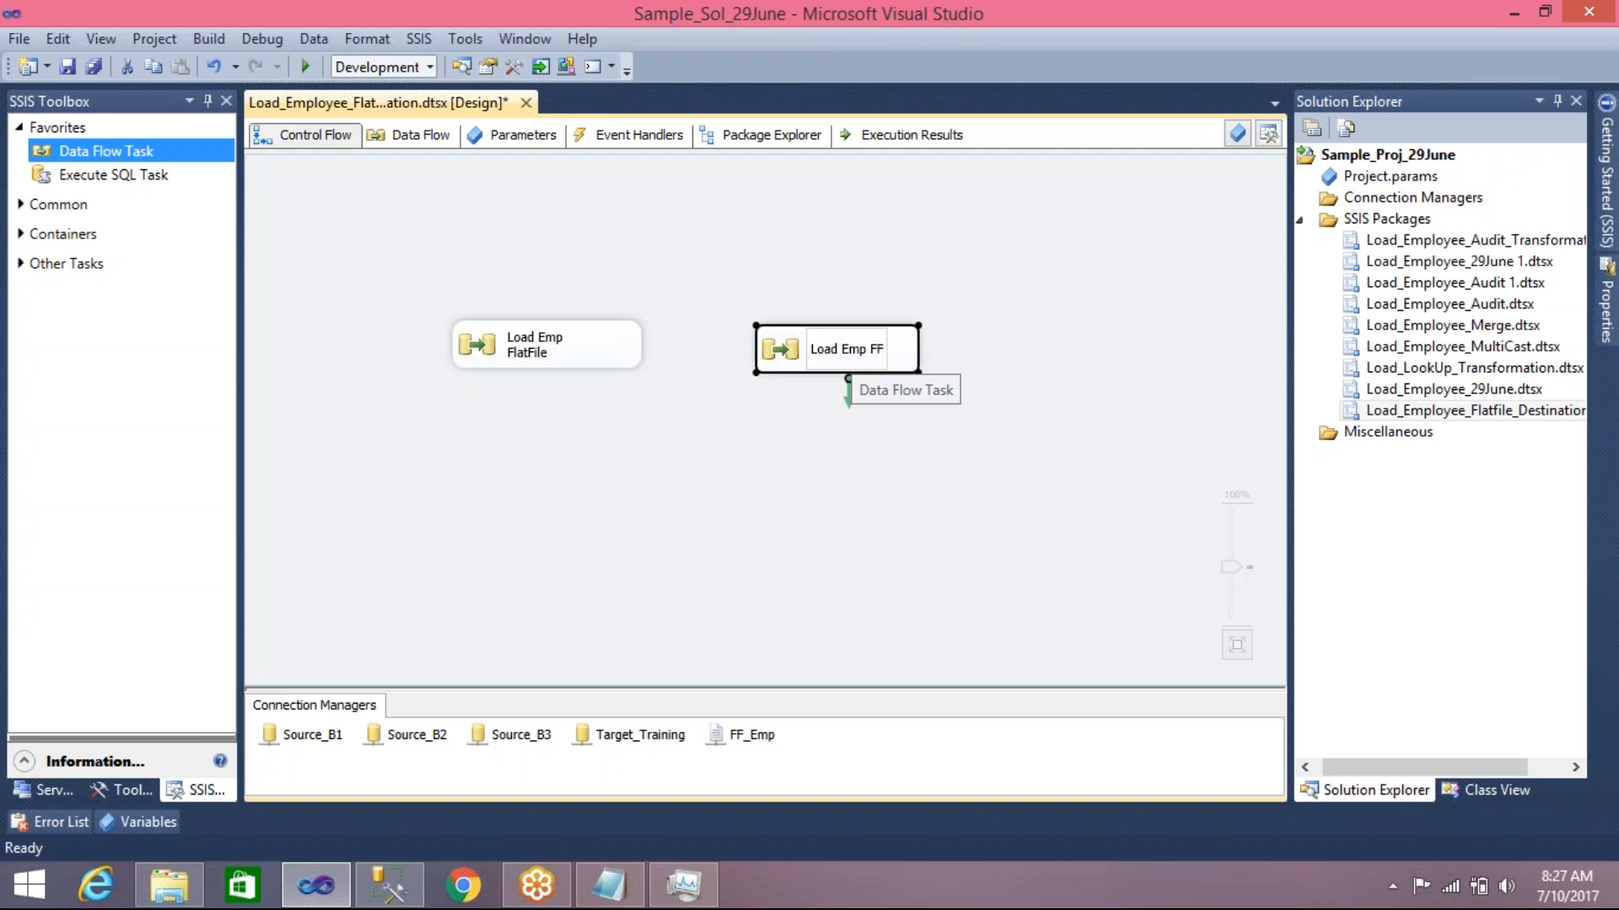
type(" So")
key("BackSpace")
type("rcc")
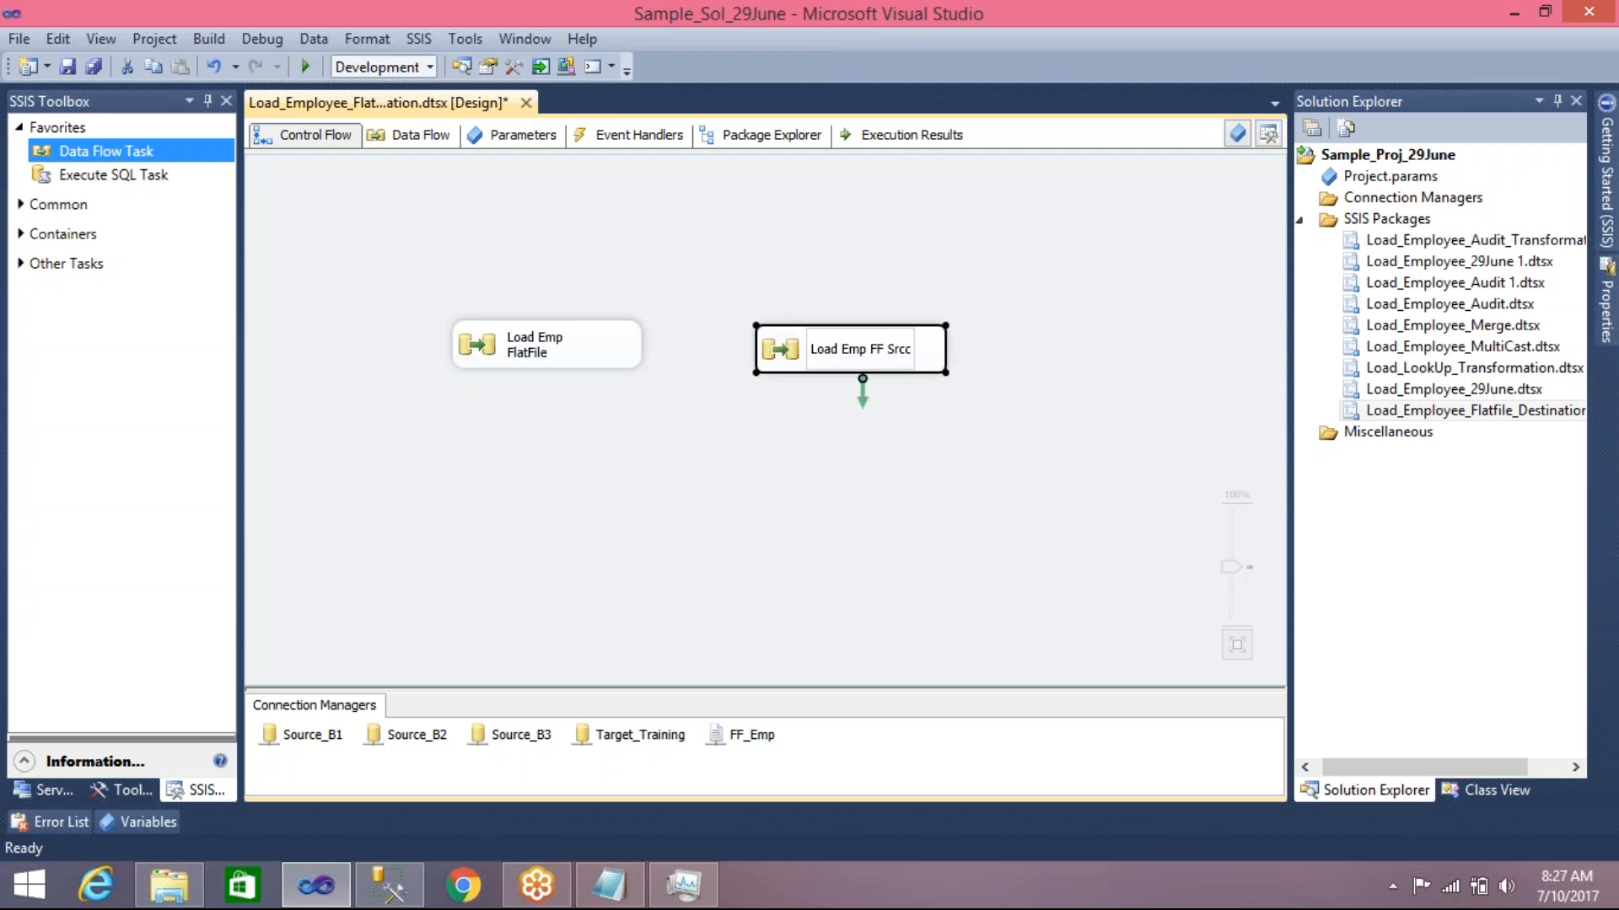
key("BackSpace")
left_click(813, 421)
double_click(798, 353)
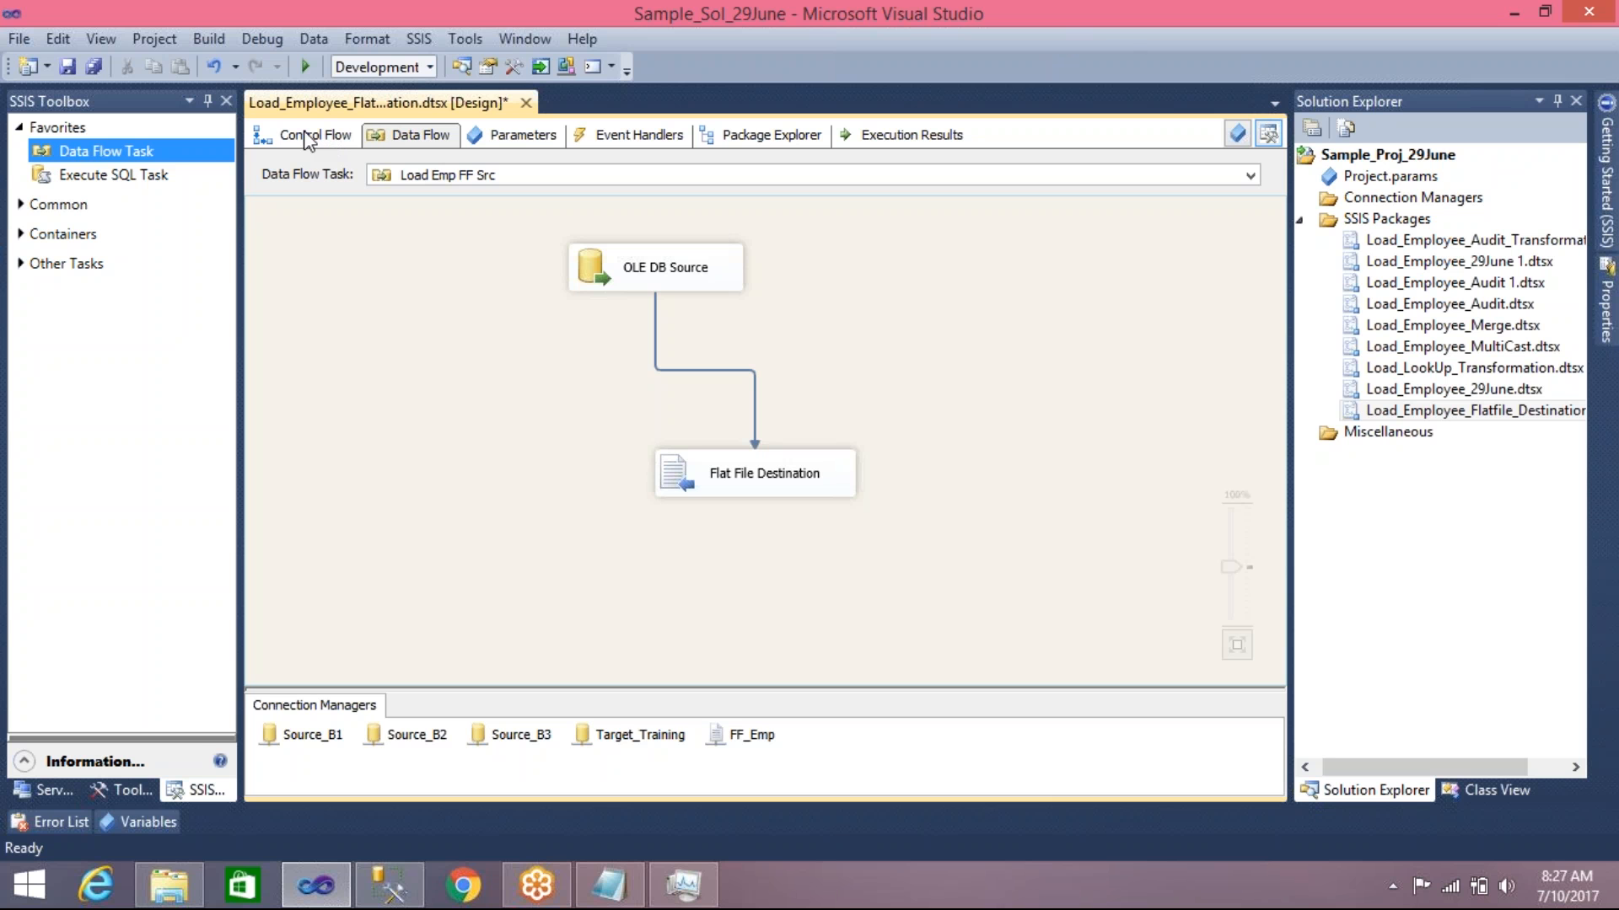
Switch to Task Manager and end the Microsoft Visual Studio 2010 task
left_click(683, 895)
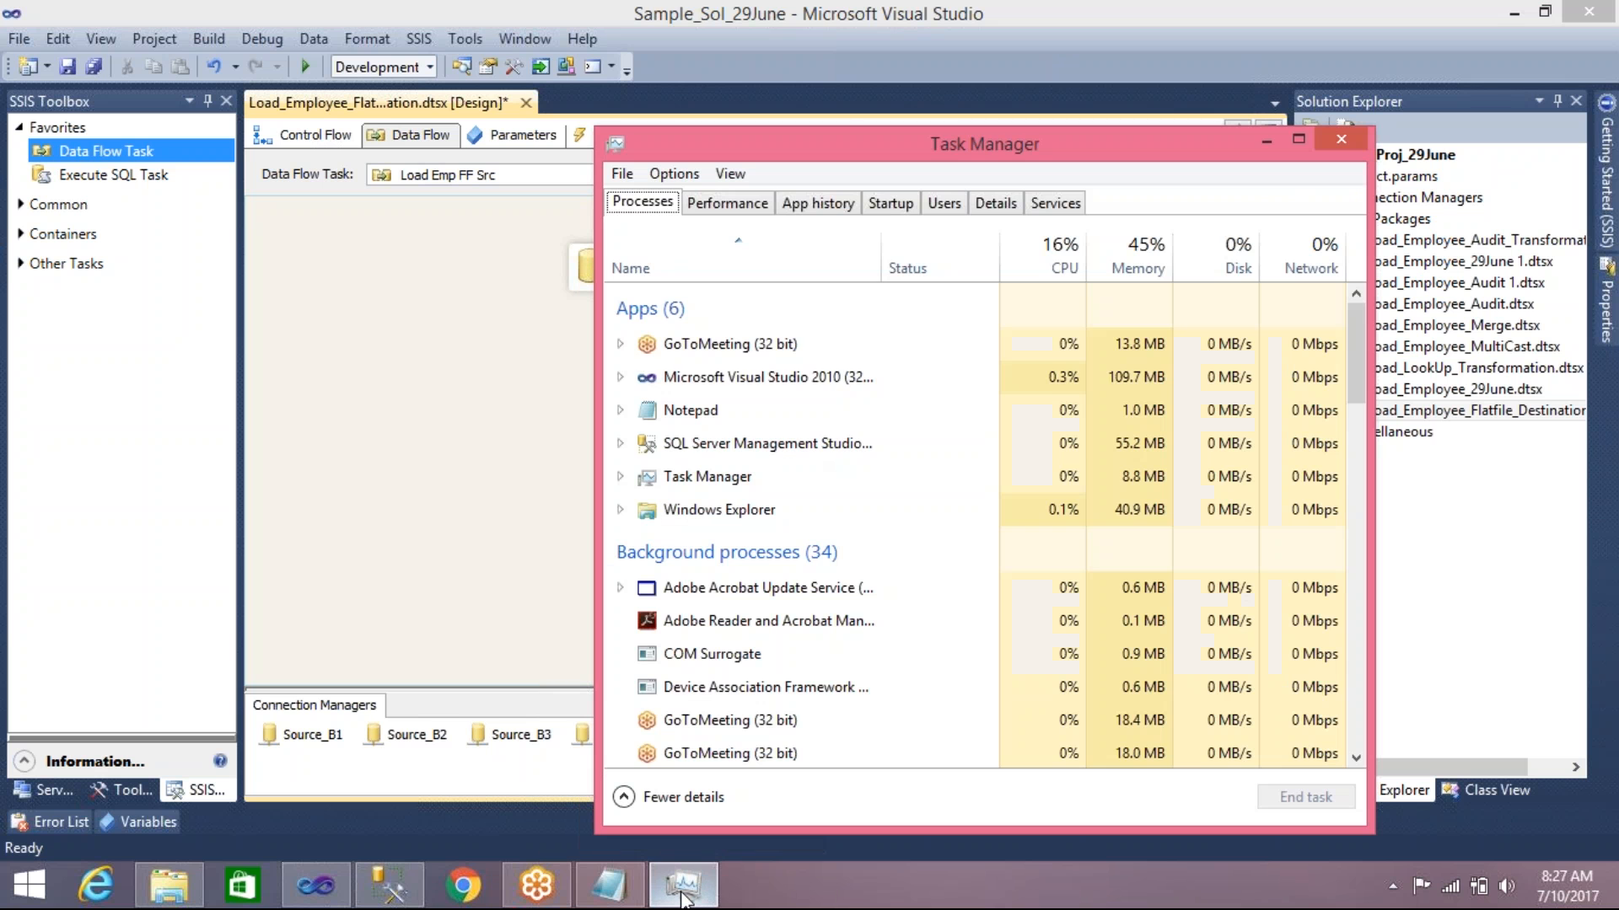
left_click(730, 379)
left_click(1282, 796)
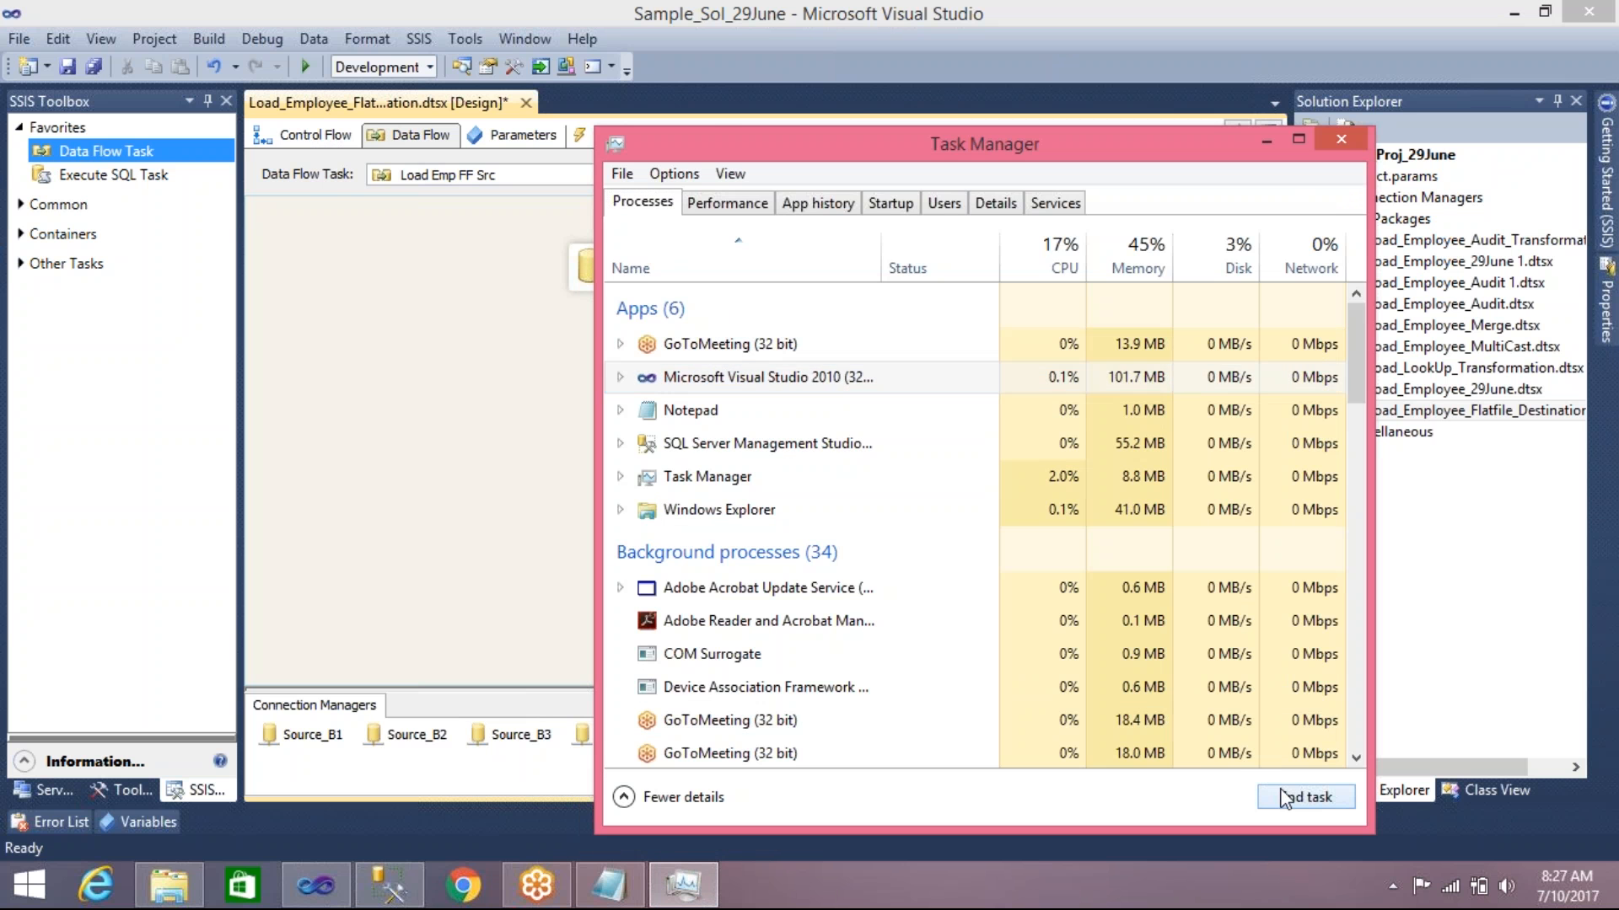
Reopen the Sample_Sol_29June solution in Visual Studio and open the Load_Employee_Flatfile_Destination package
left_click(328, 511)
left_click(281, 314)
double_click(321, 340)
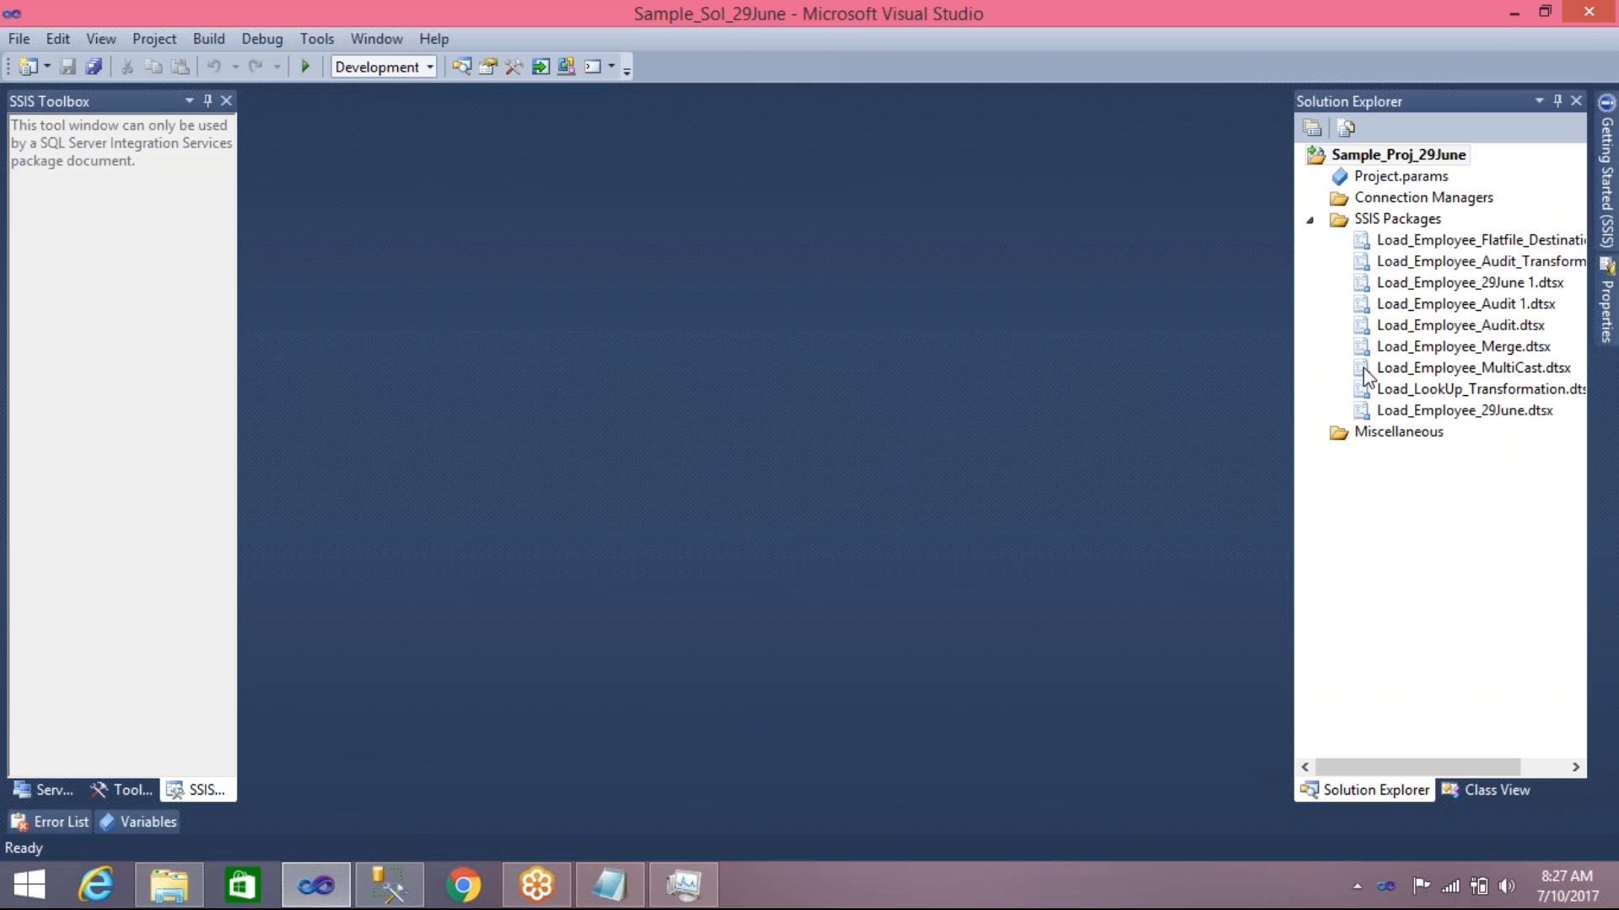
left_click(1464, 239)
double_click(1463, 241)
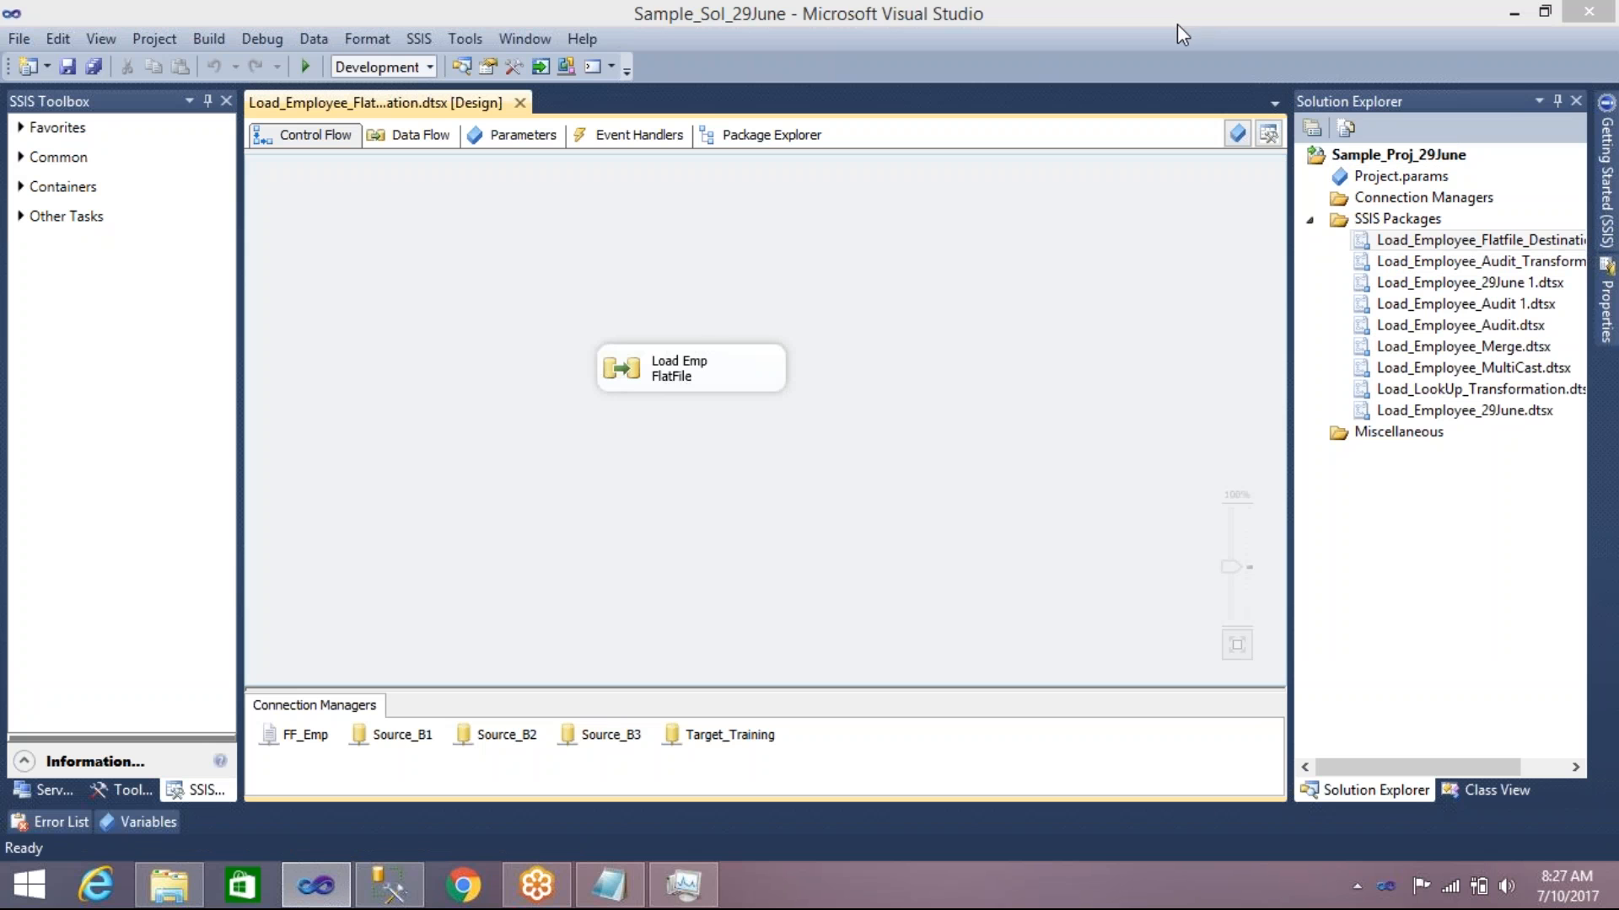
Reposition the Load Emp FlatFile task further left and slightly higher in the reopened package's control flow
left_click_drag(666, 387, 557, 371)
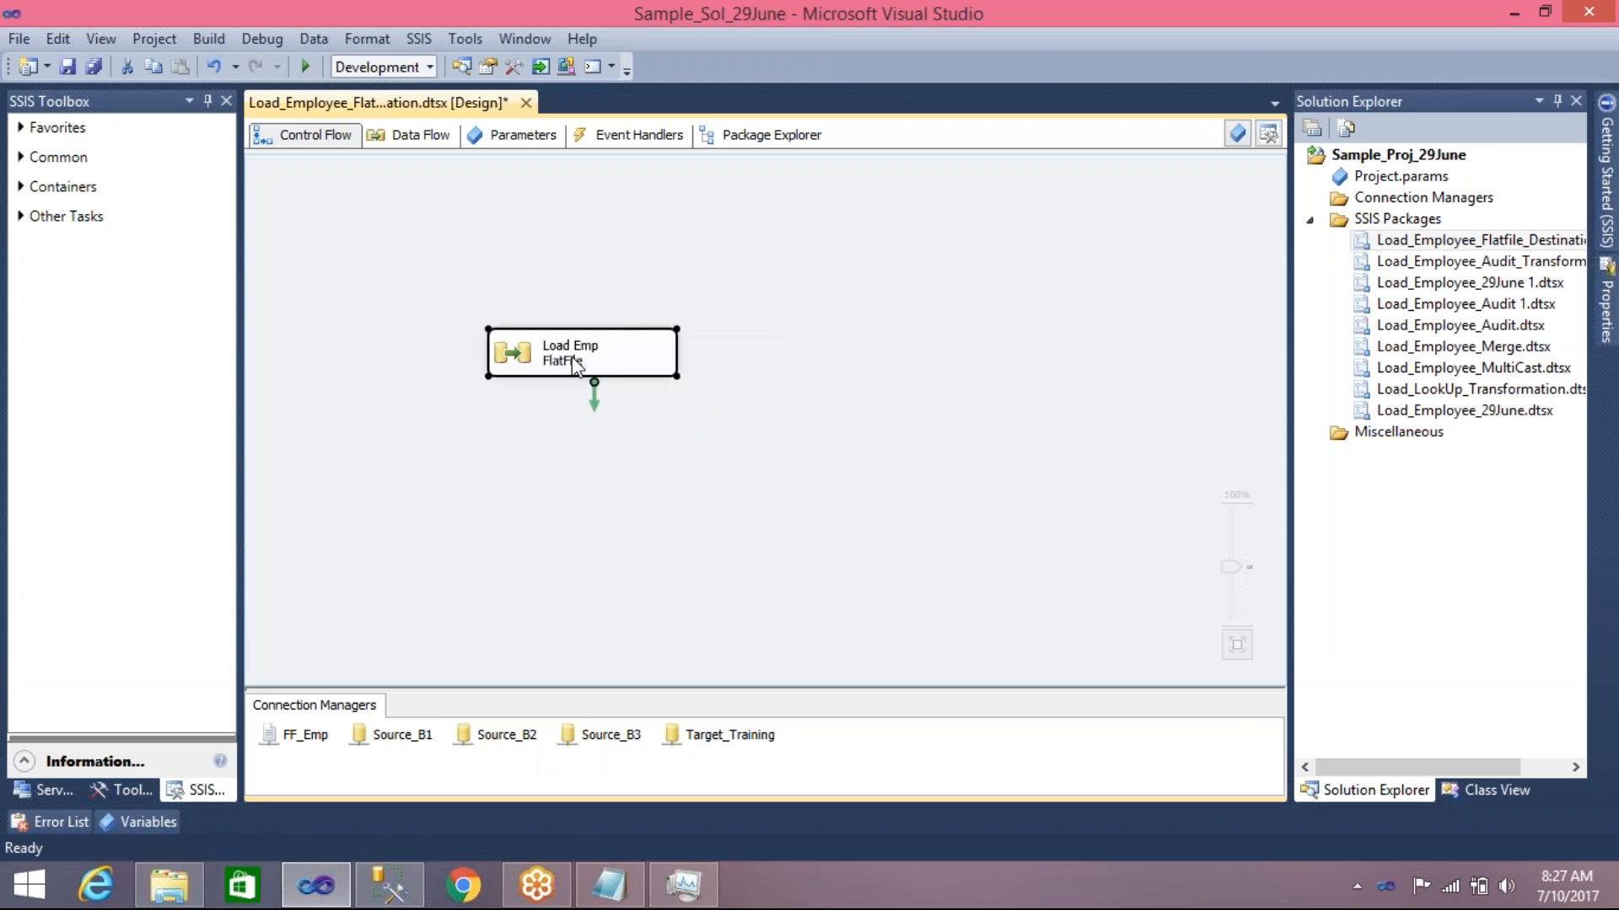
Open the data flow of the Load Emp FlatFile task and delete all its existing components
double_click(523, 351)
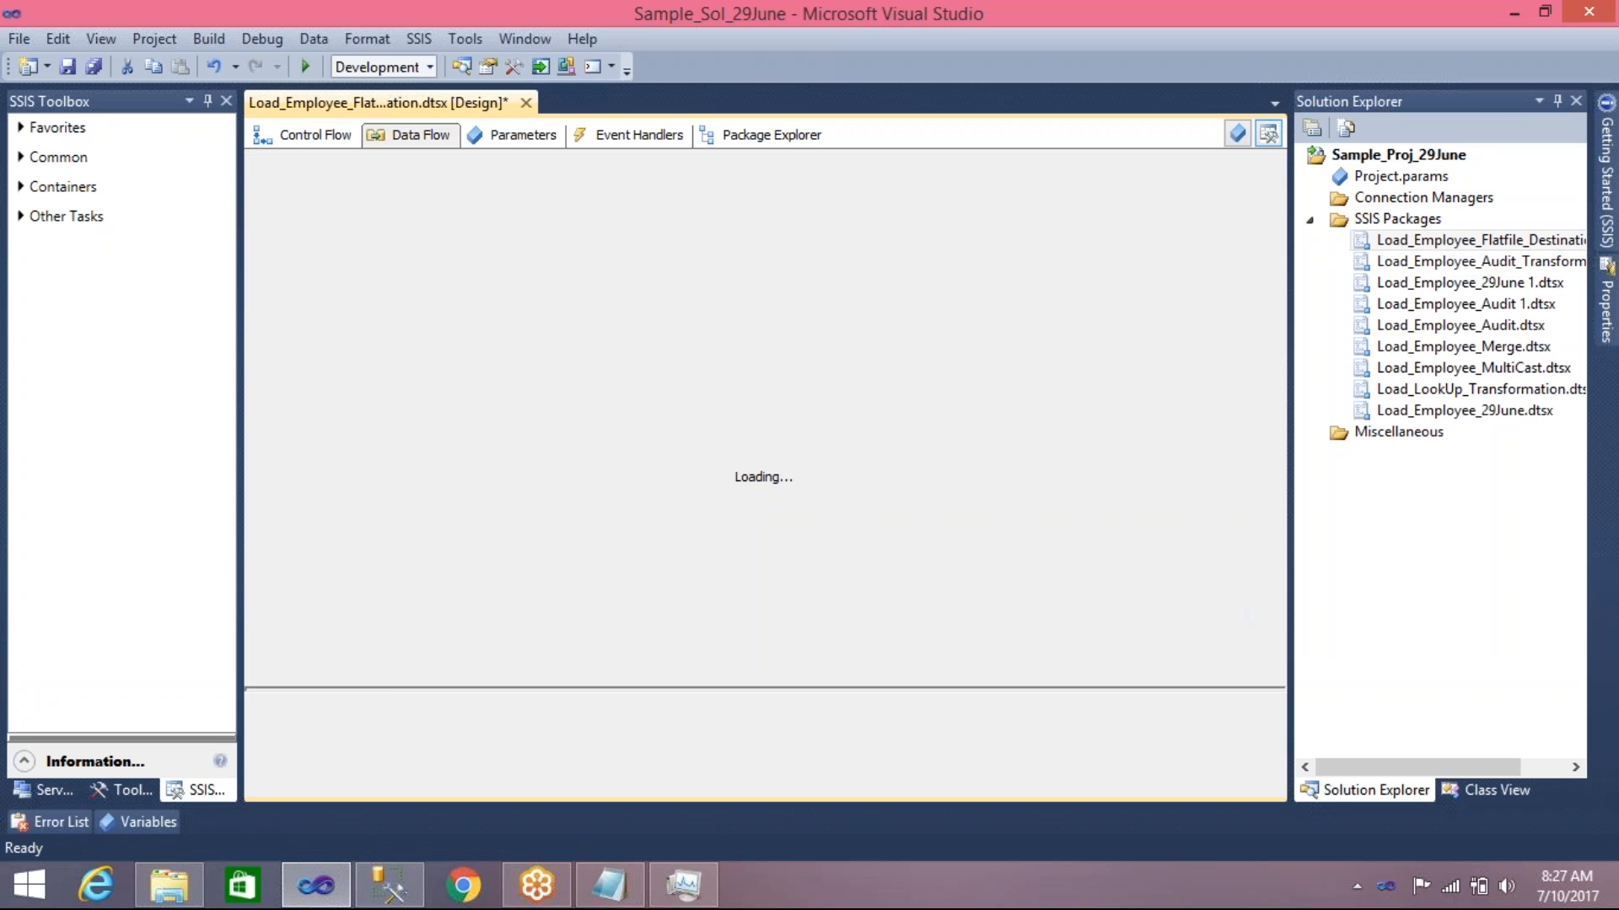
left_click_drag(504, 256, 872, 511)
key("Delete")
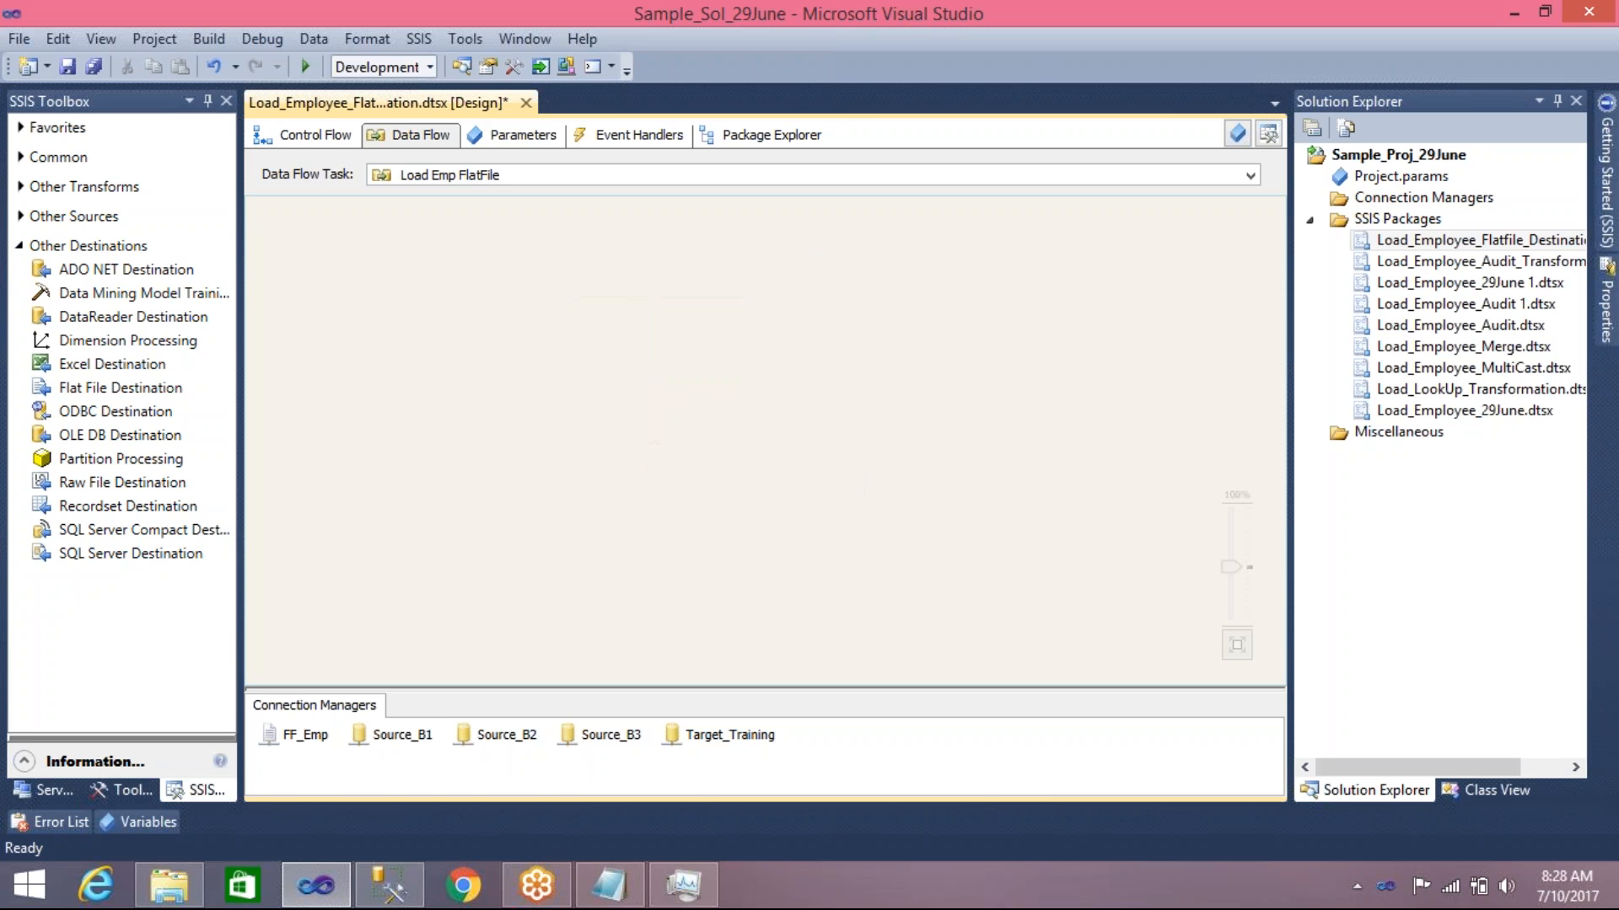
Add a Flat File Source and, below it, an OLE DB Destination to the emptied data flow
left_click(21, 217)
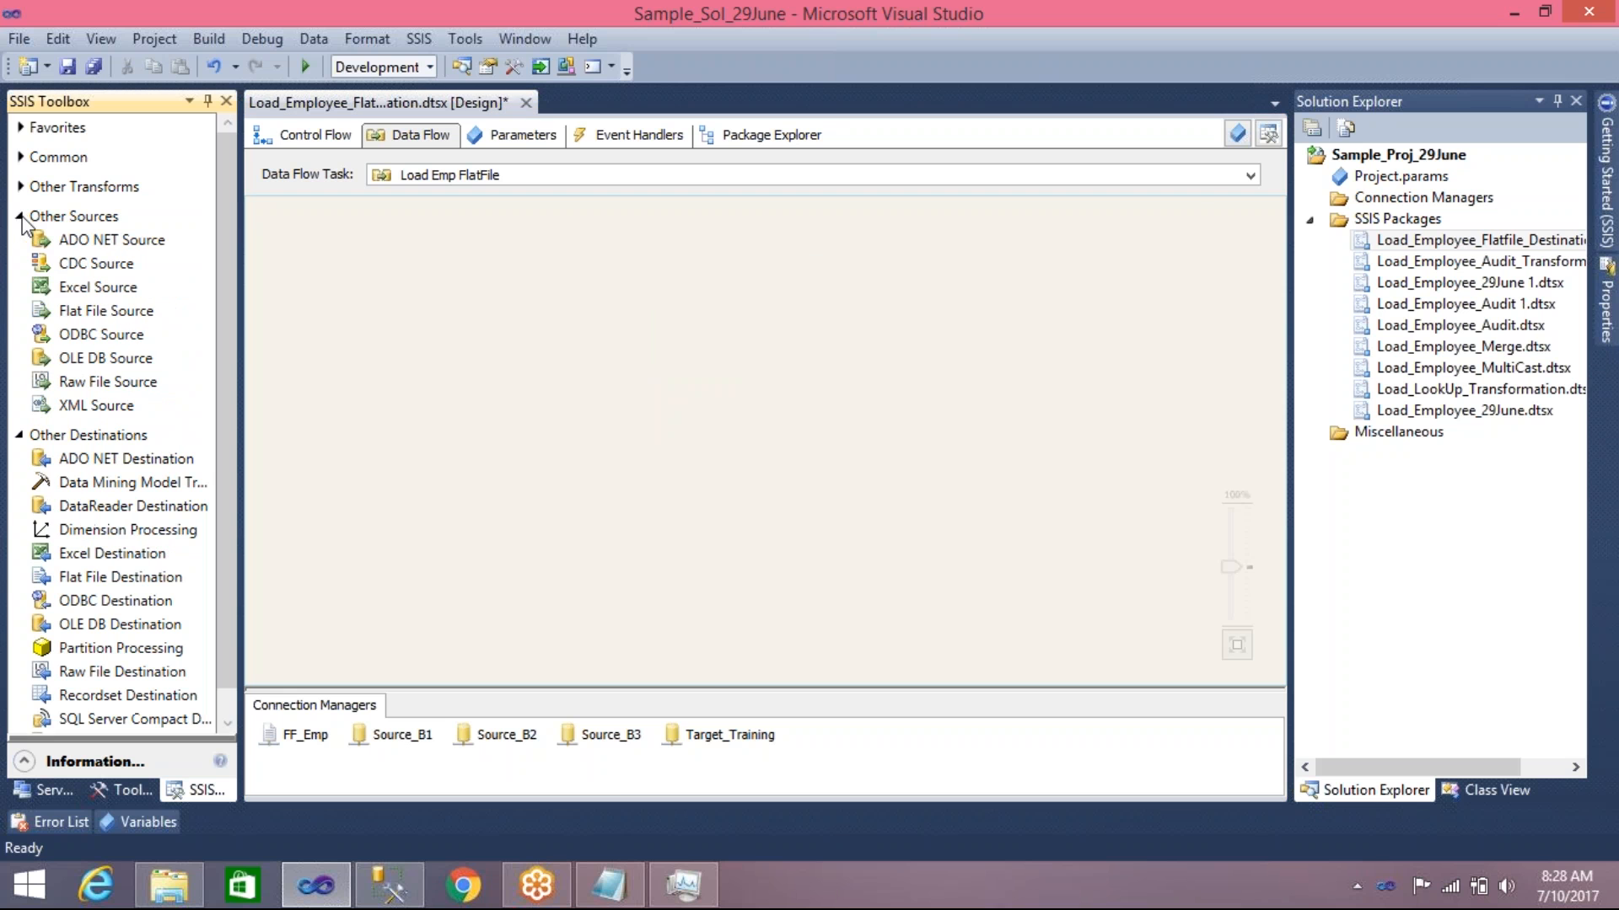
left_click(98, 308)
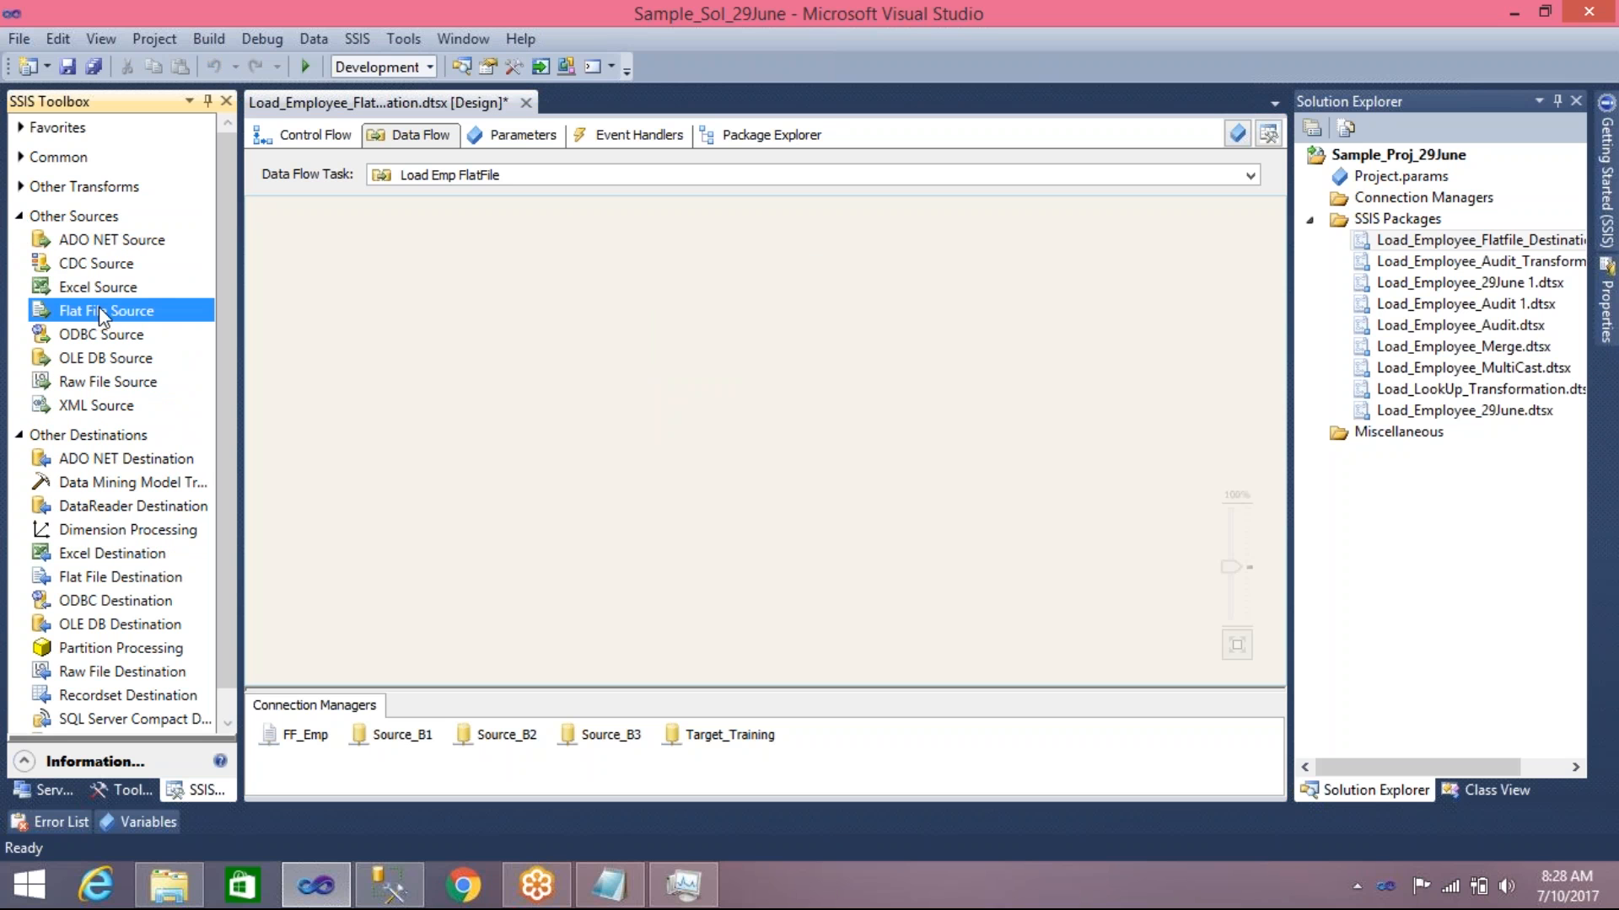
left_click_drag(631, 216, 622, 228)
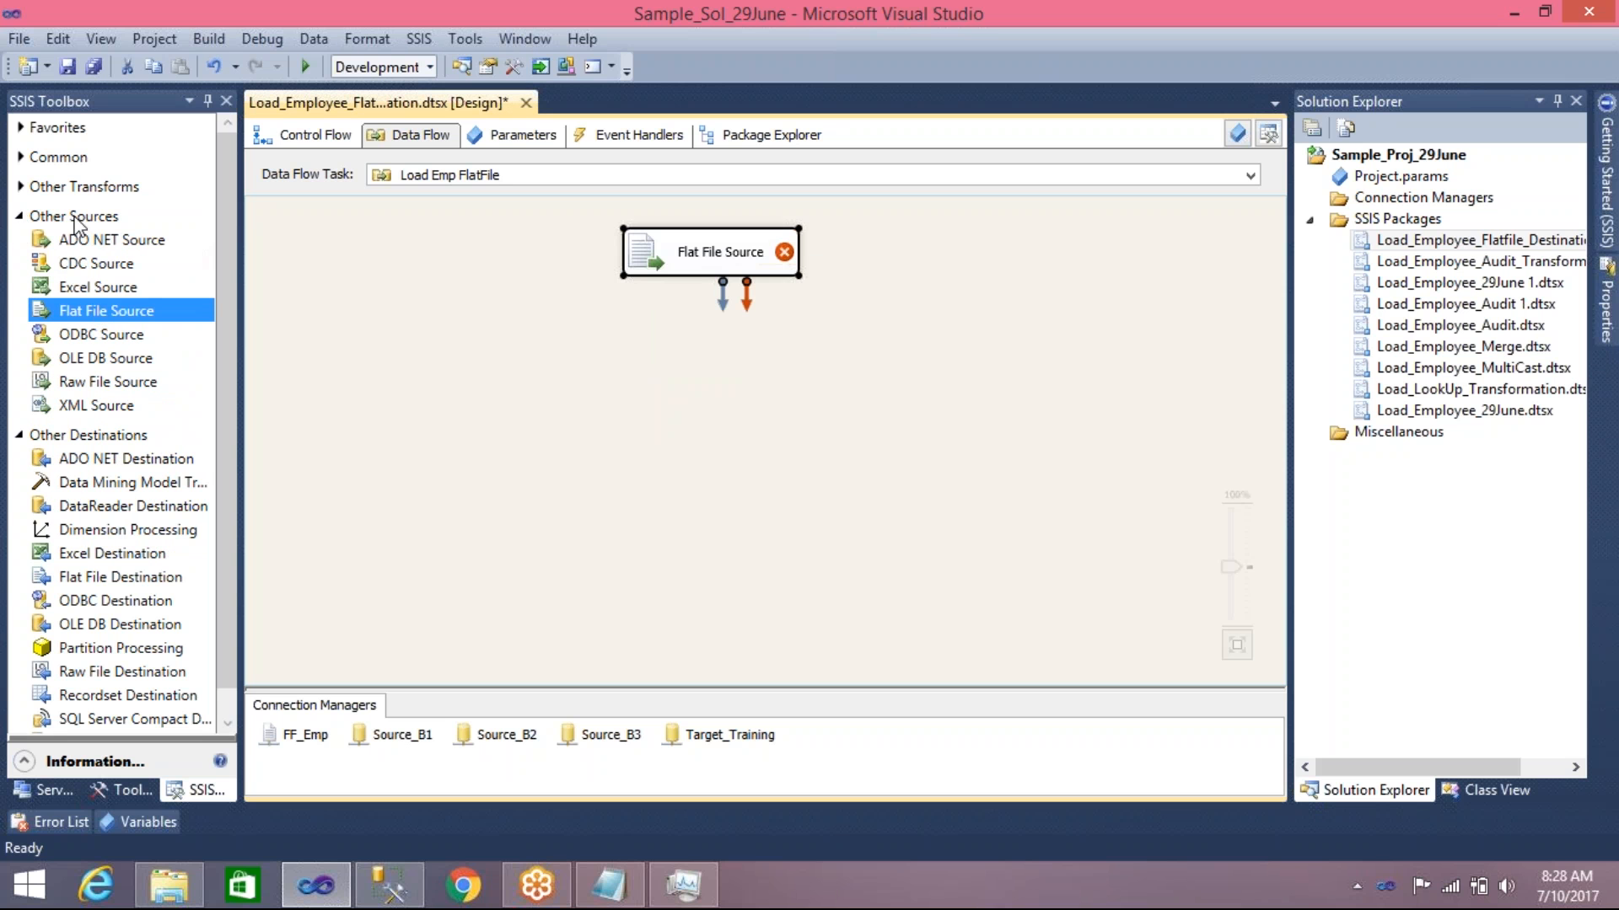
left_click(22, 216)
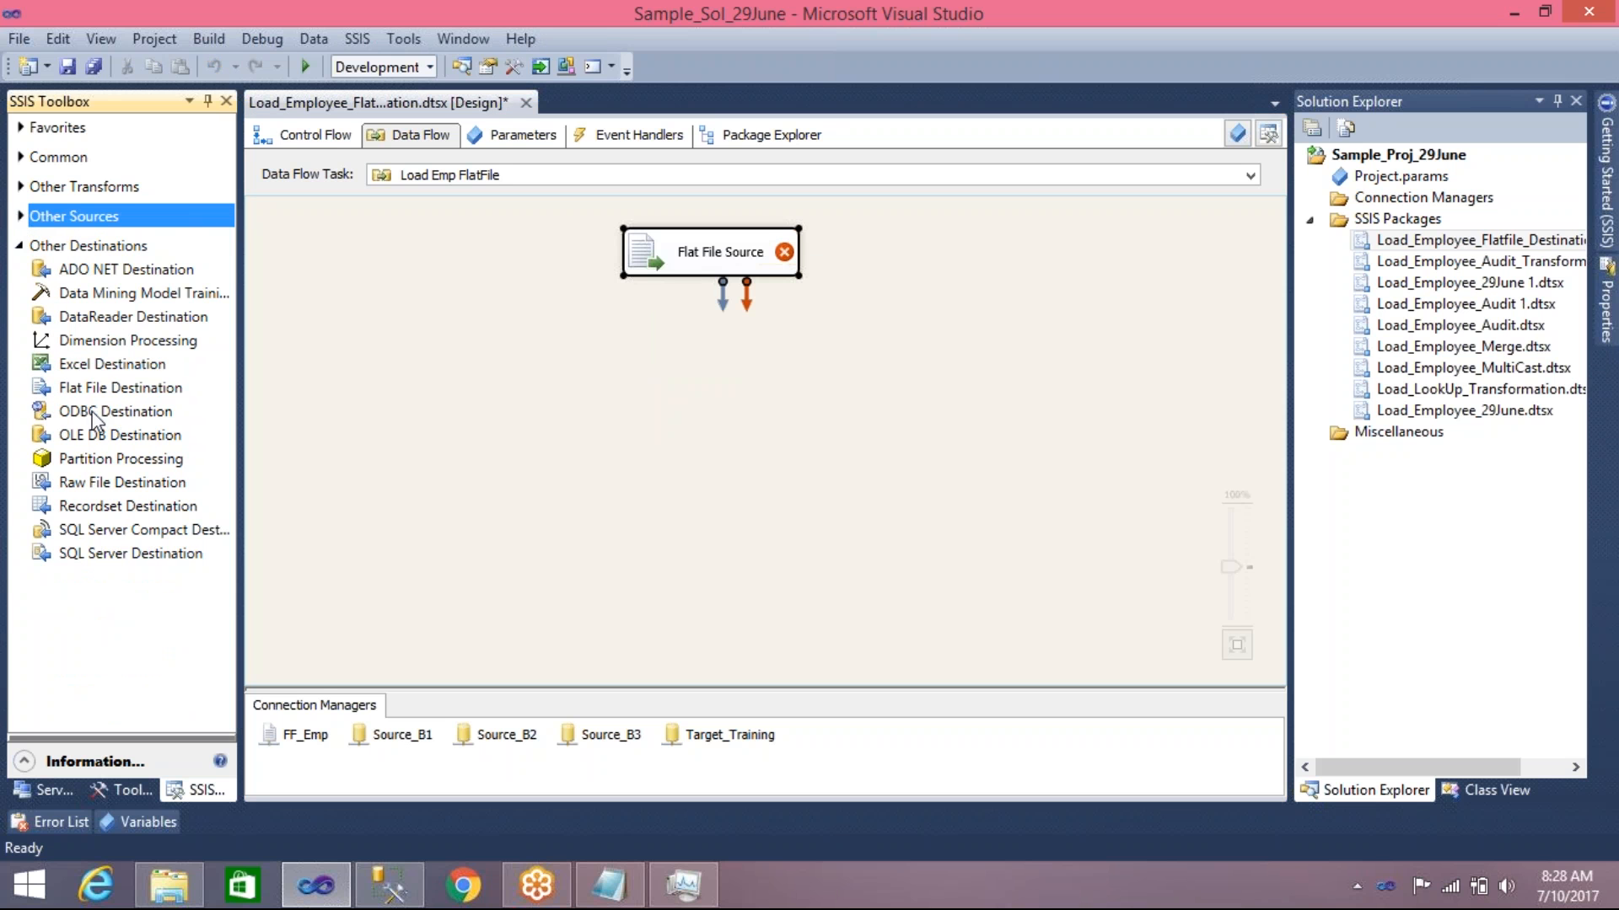
double_click(117, 437)
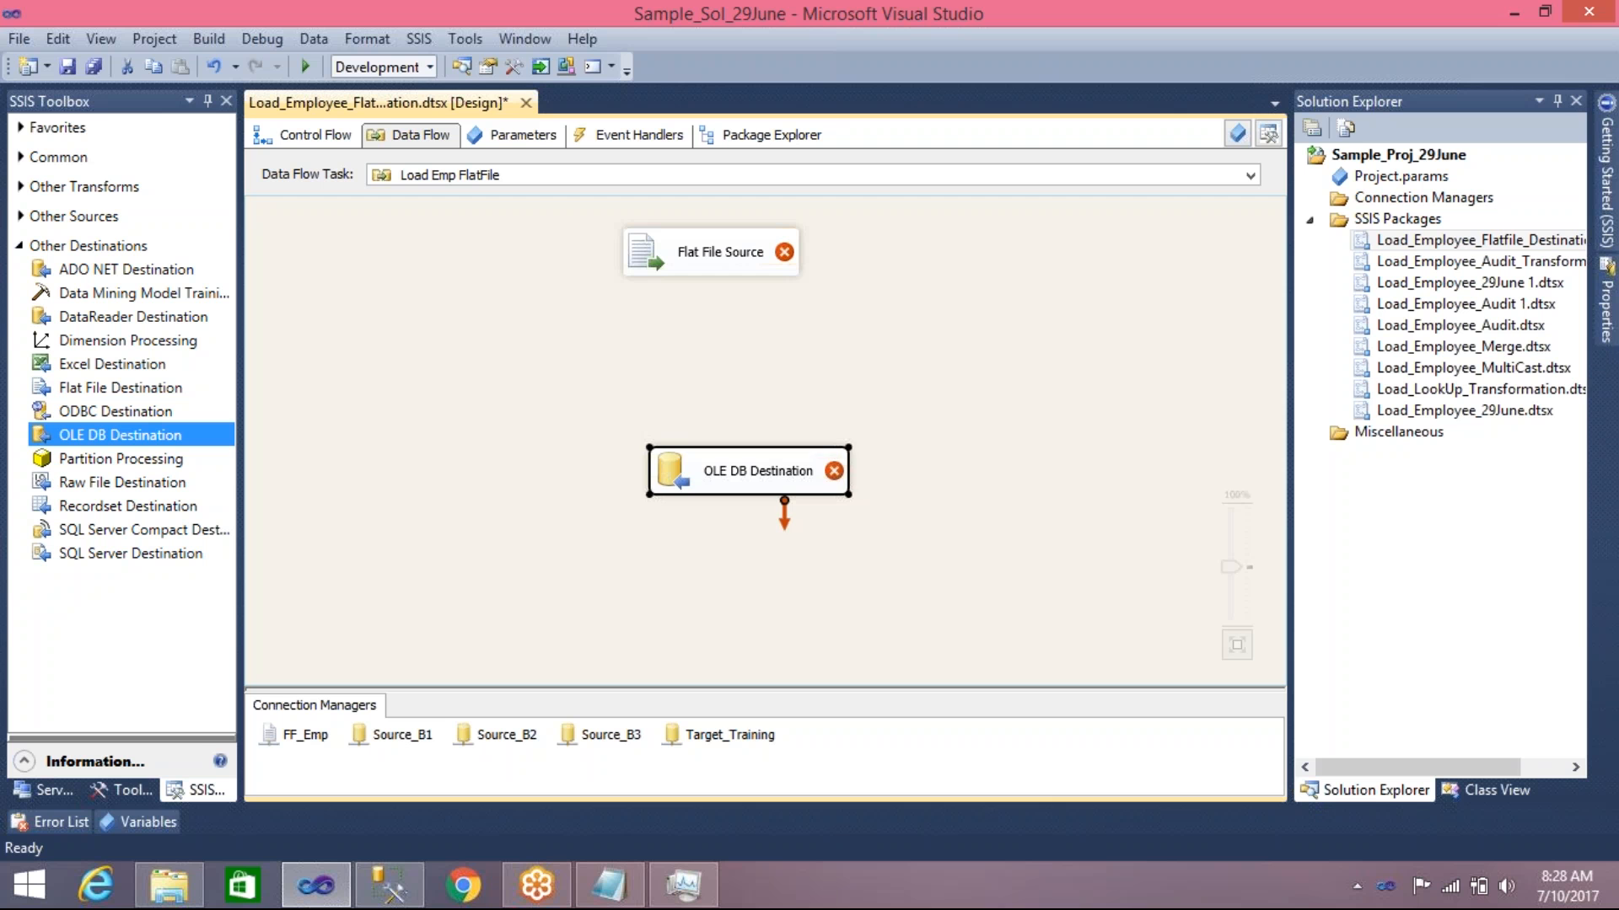
left_click(629, 378)
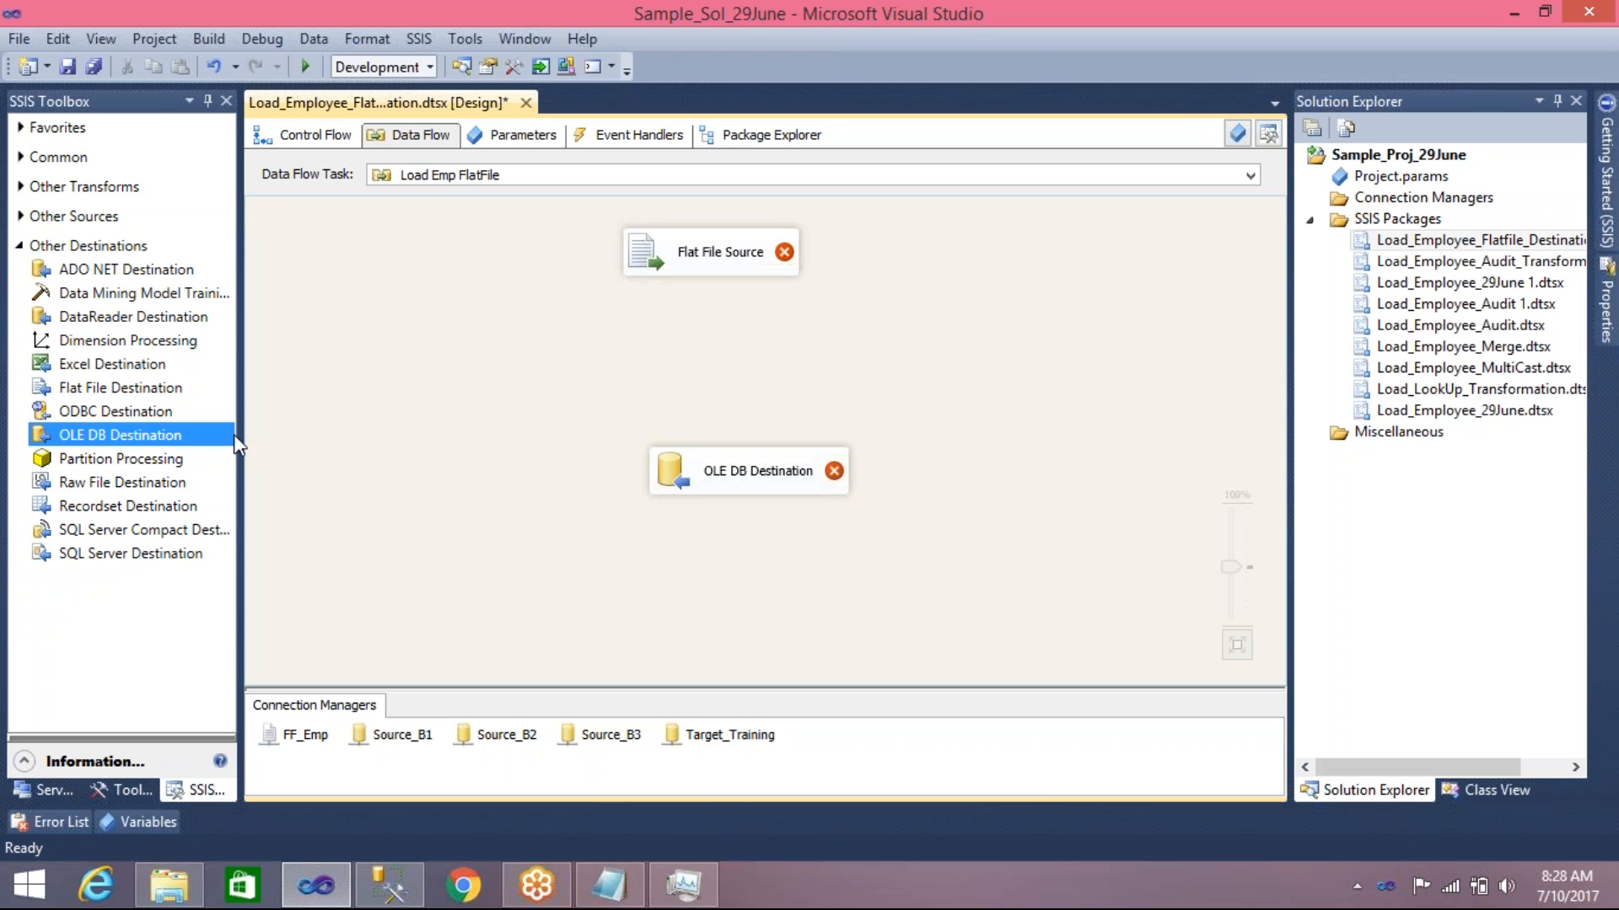
left_click(20, 245)
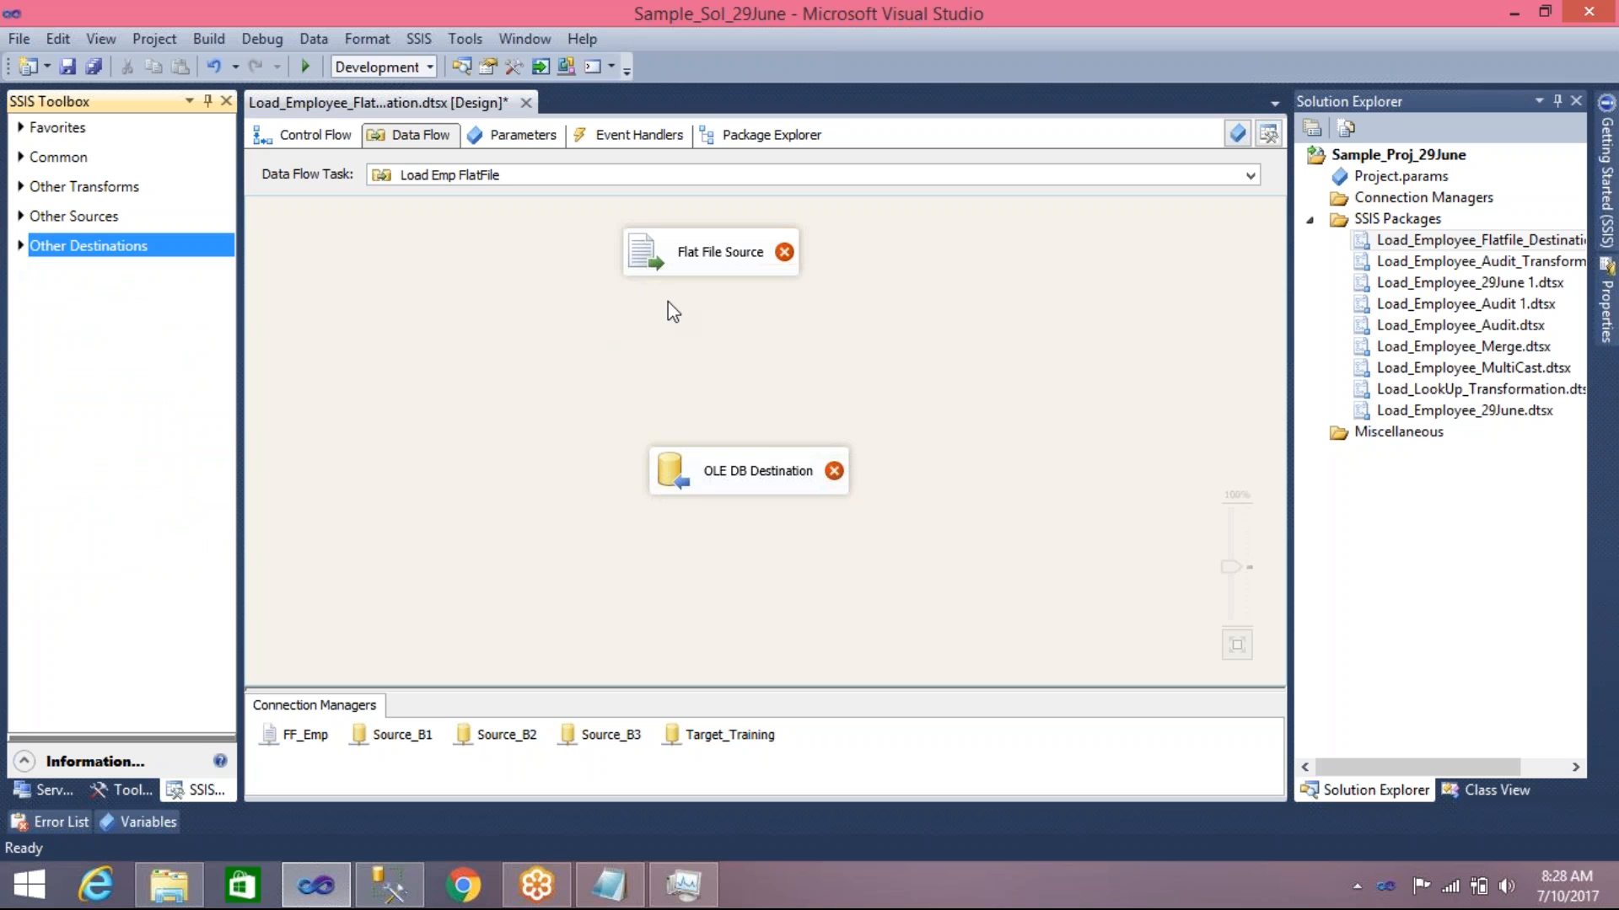
Configure the Flat File Source to use the FF_Emp connection manager with all five columns, Column 0 to Column 4
left_click_drag(652, 260, 666, 262)
left_click(615, 336)
left_click(660, 262)
double_click(661, 264)
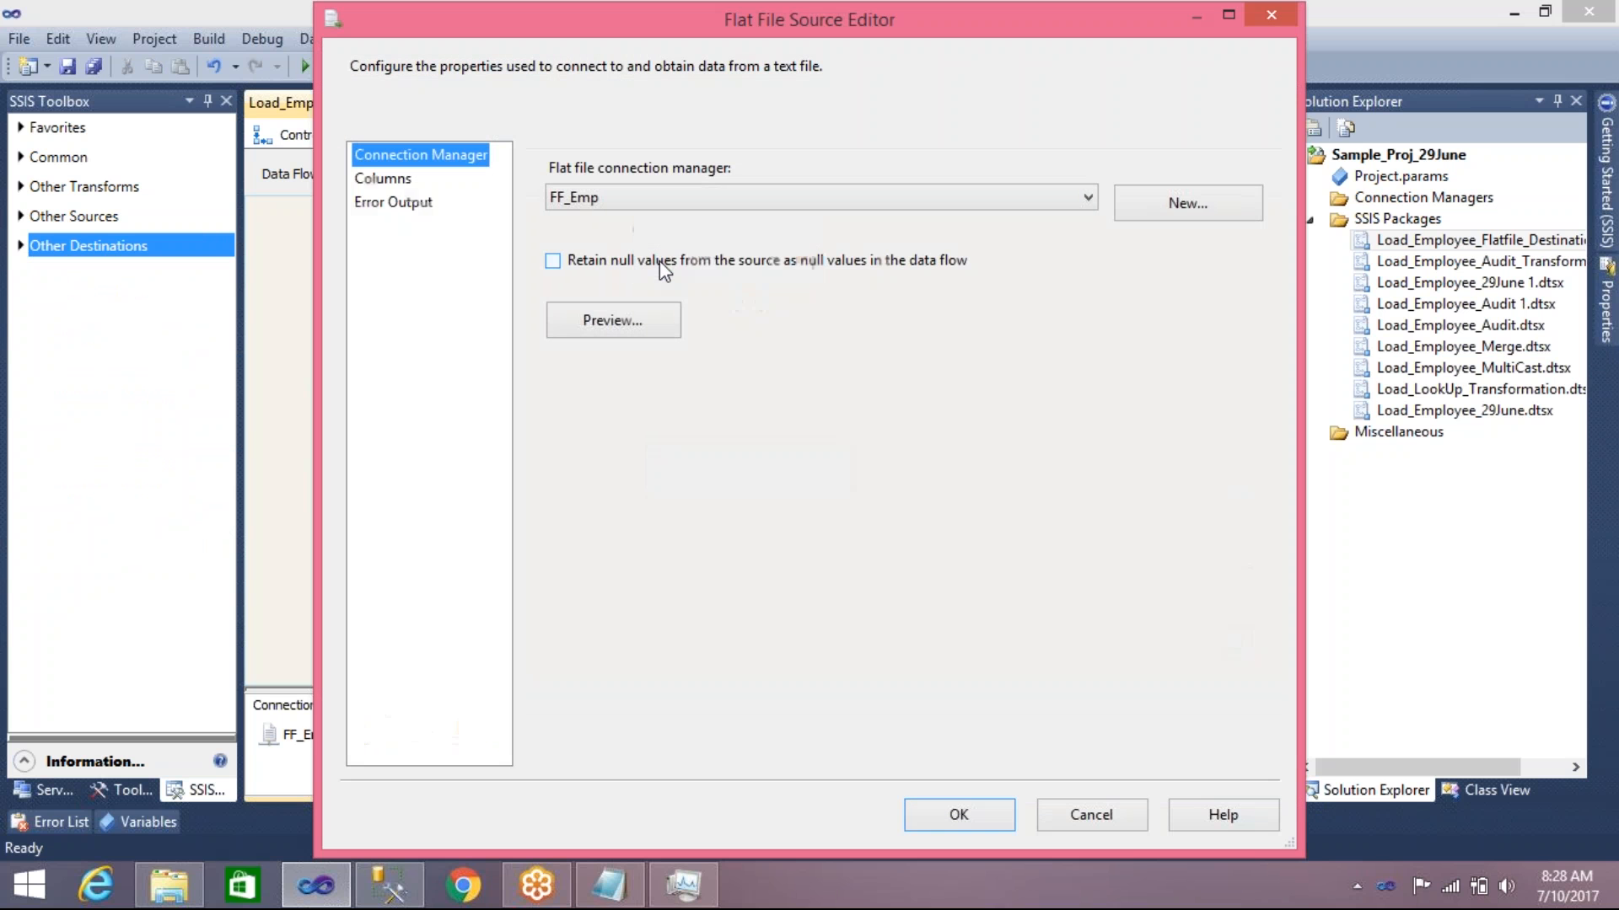
left_click(387, 181)
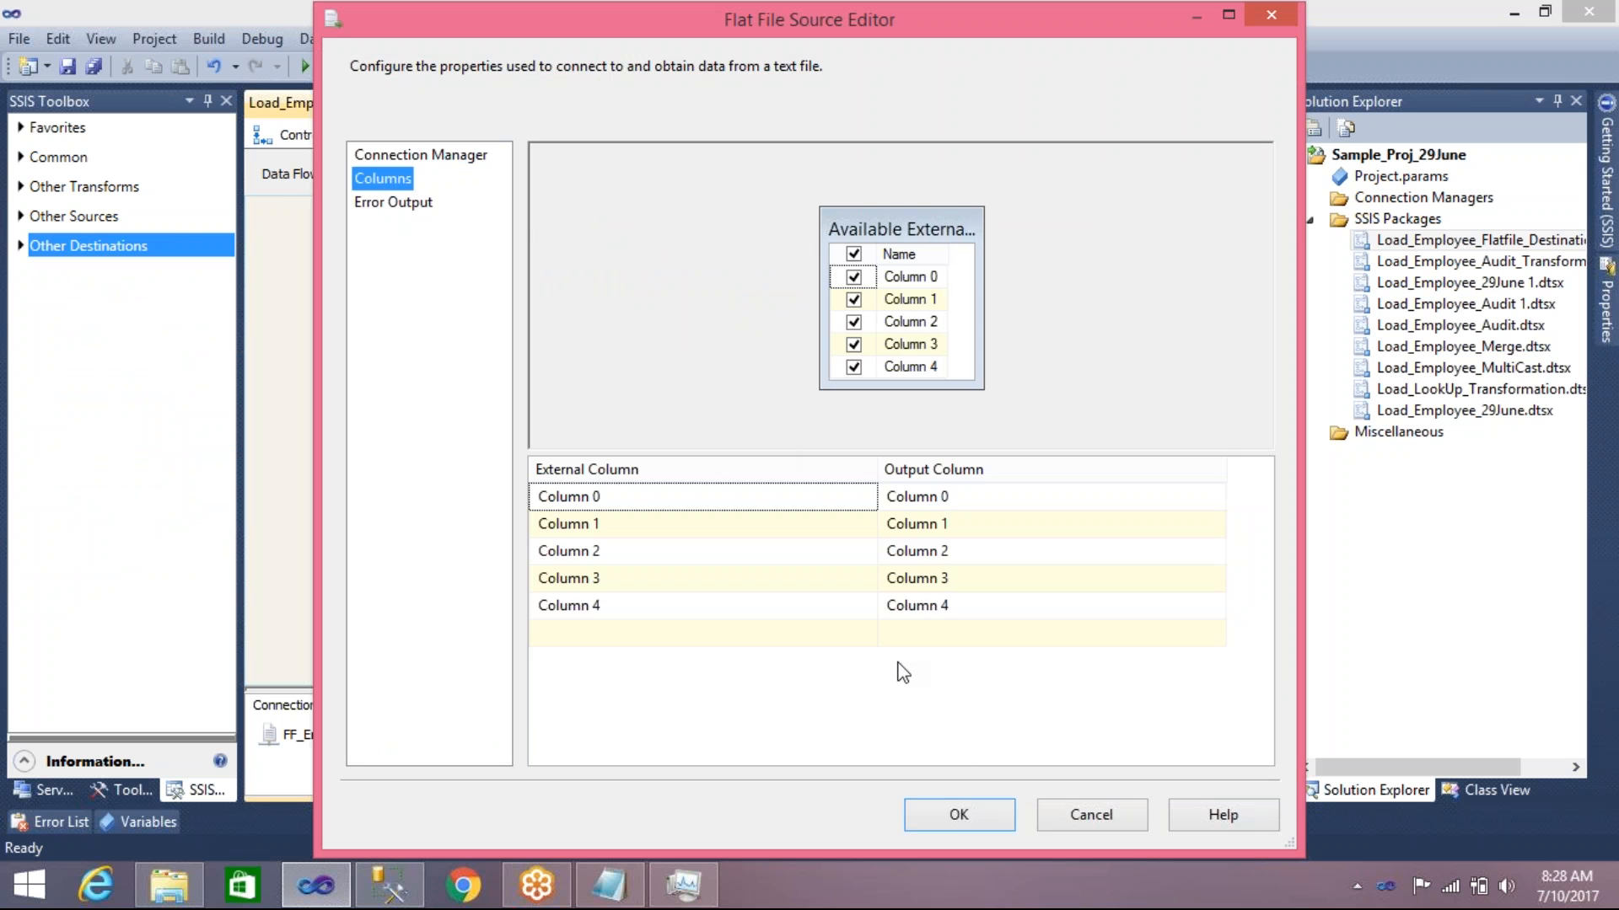
left_click(957, 814)
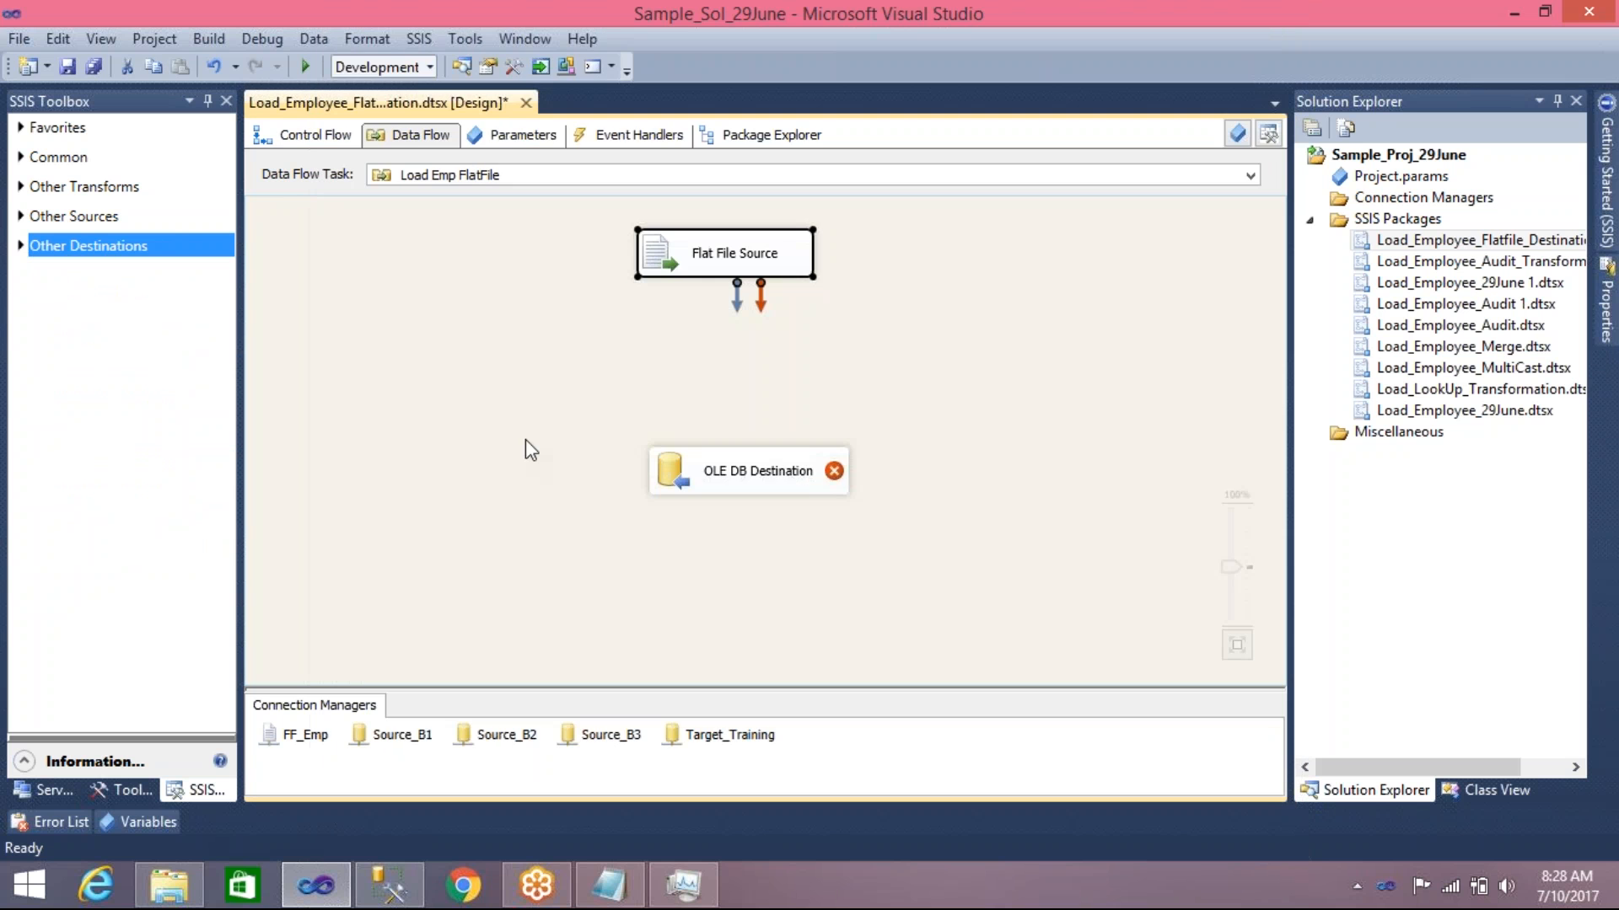
Connect the Flat File Source output to the OLE DB Destination and set the destination's connection manager to Target_Training
left_click_drag(739, 301, 777, 469)
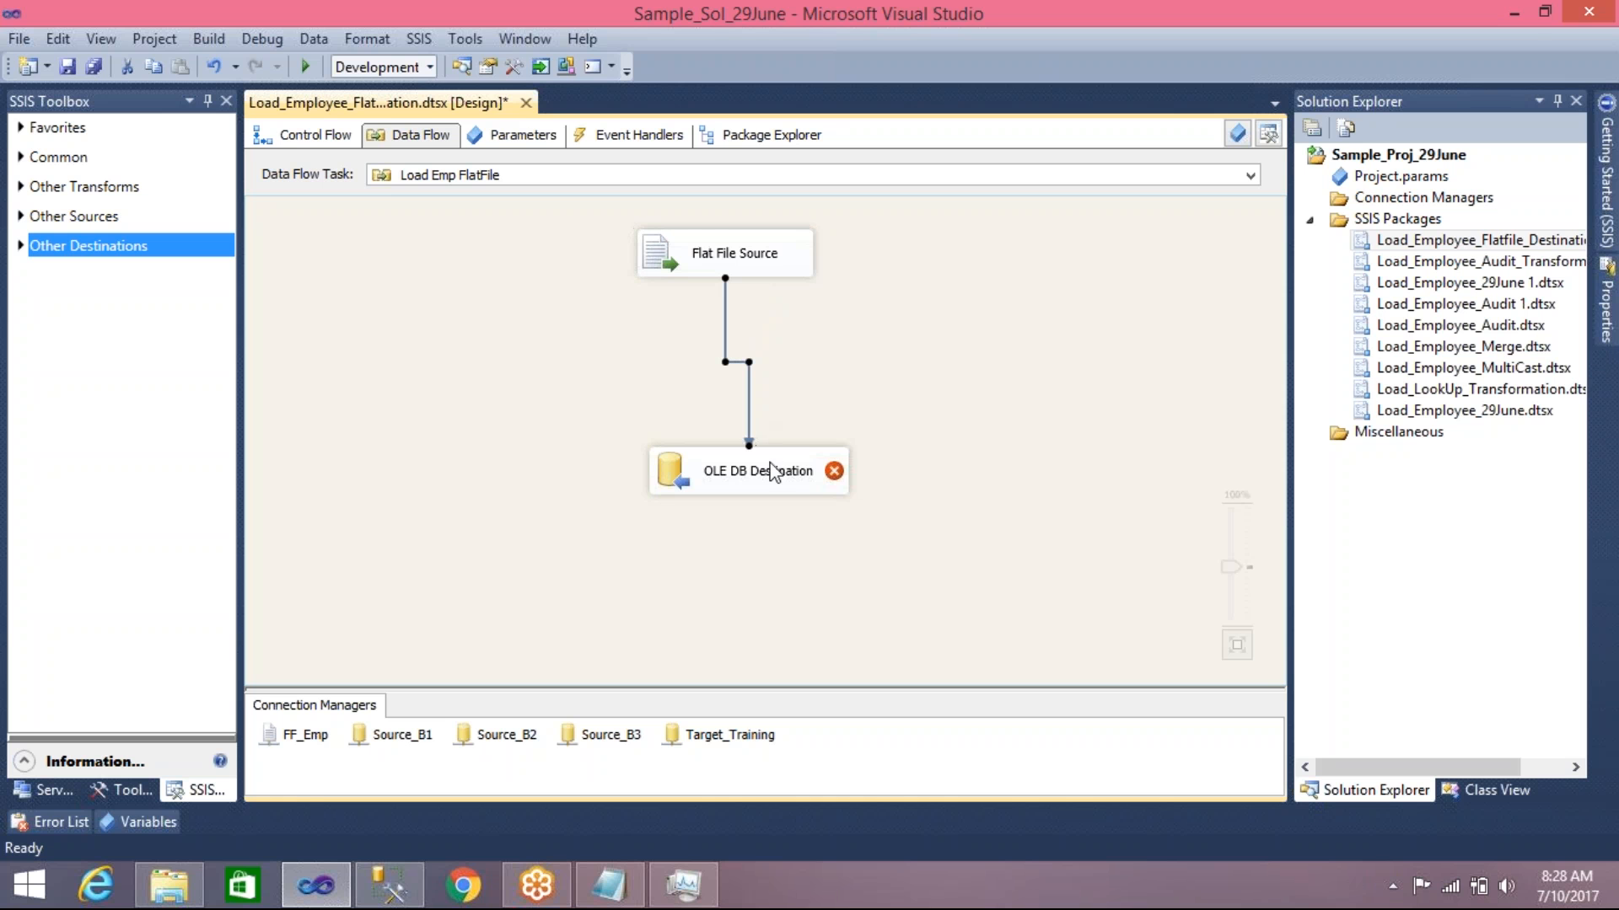
double_click(674, 473)
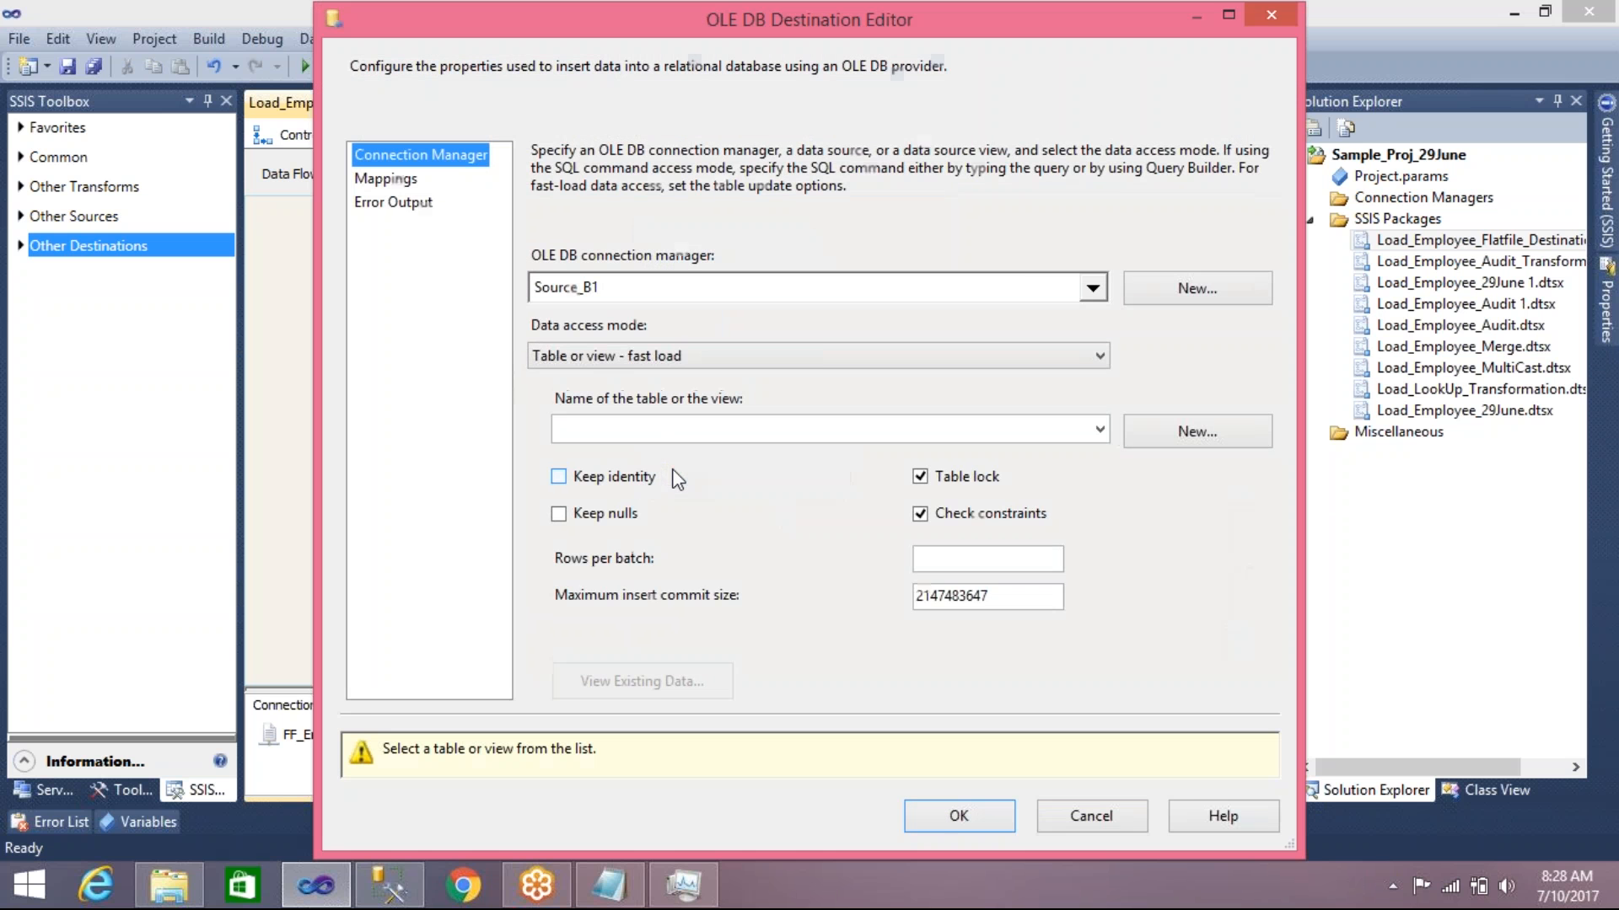
left_click(1092, 288)
left_click(679, 402)
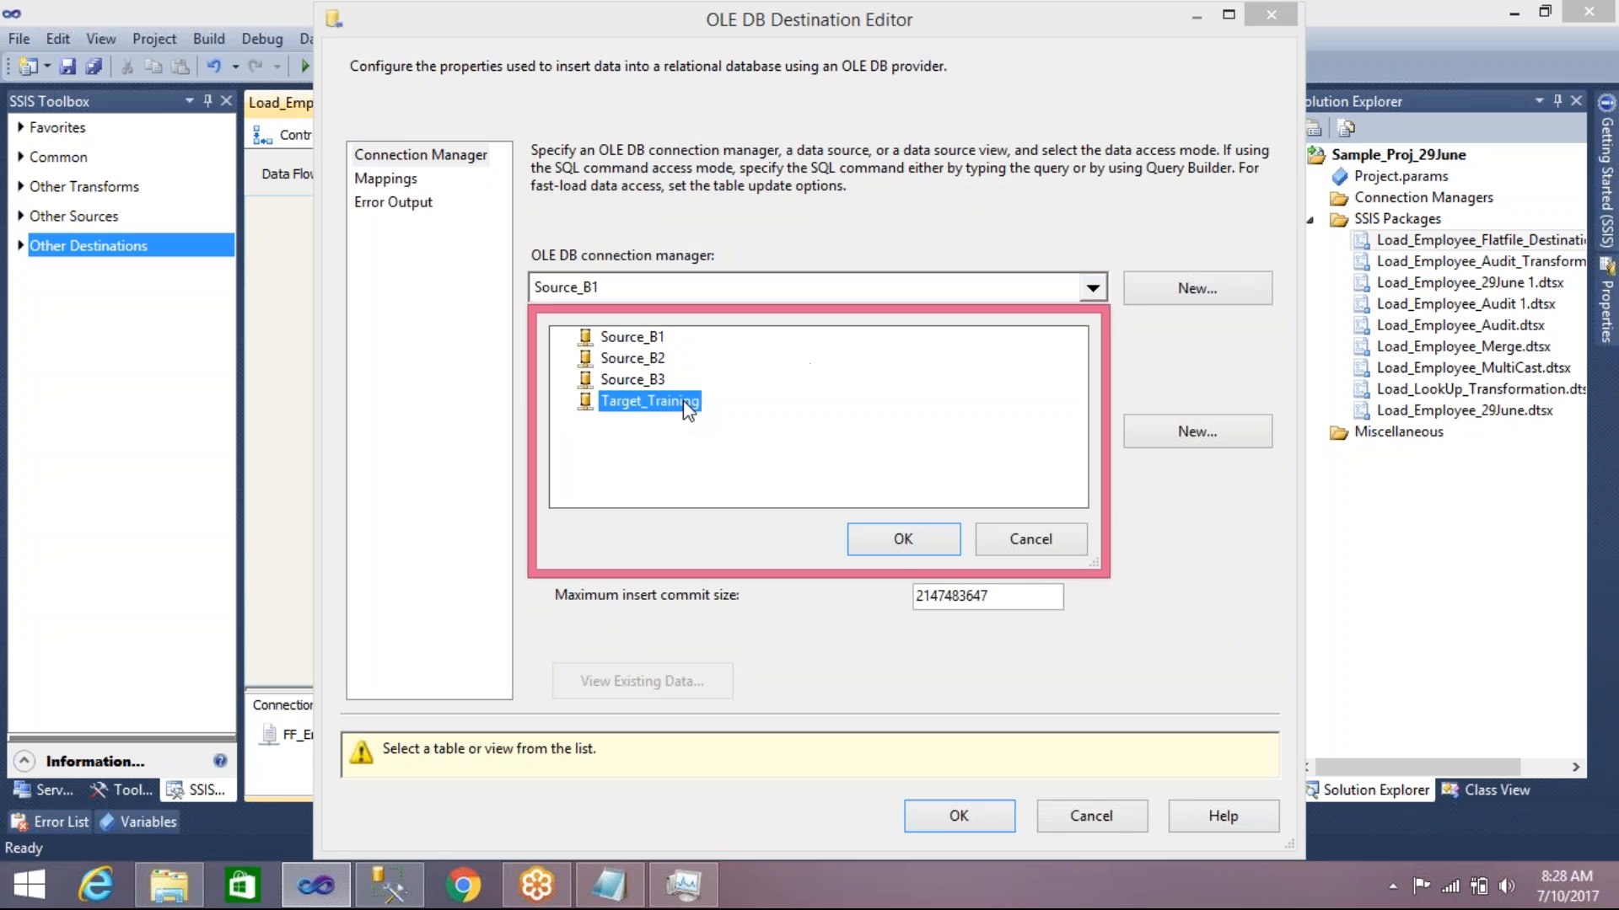
left_click(901, 542)
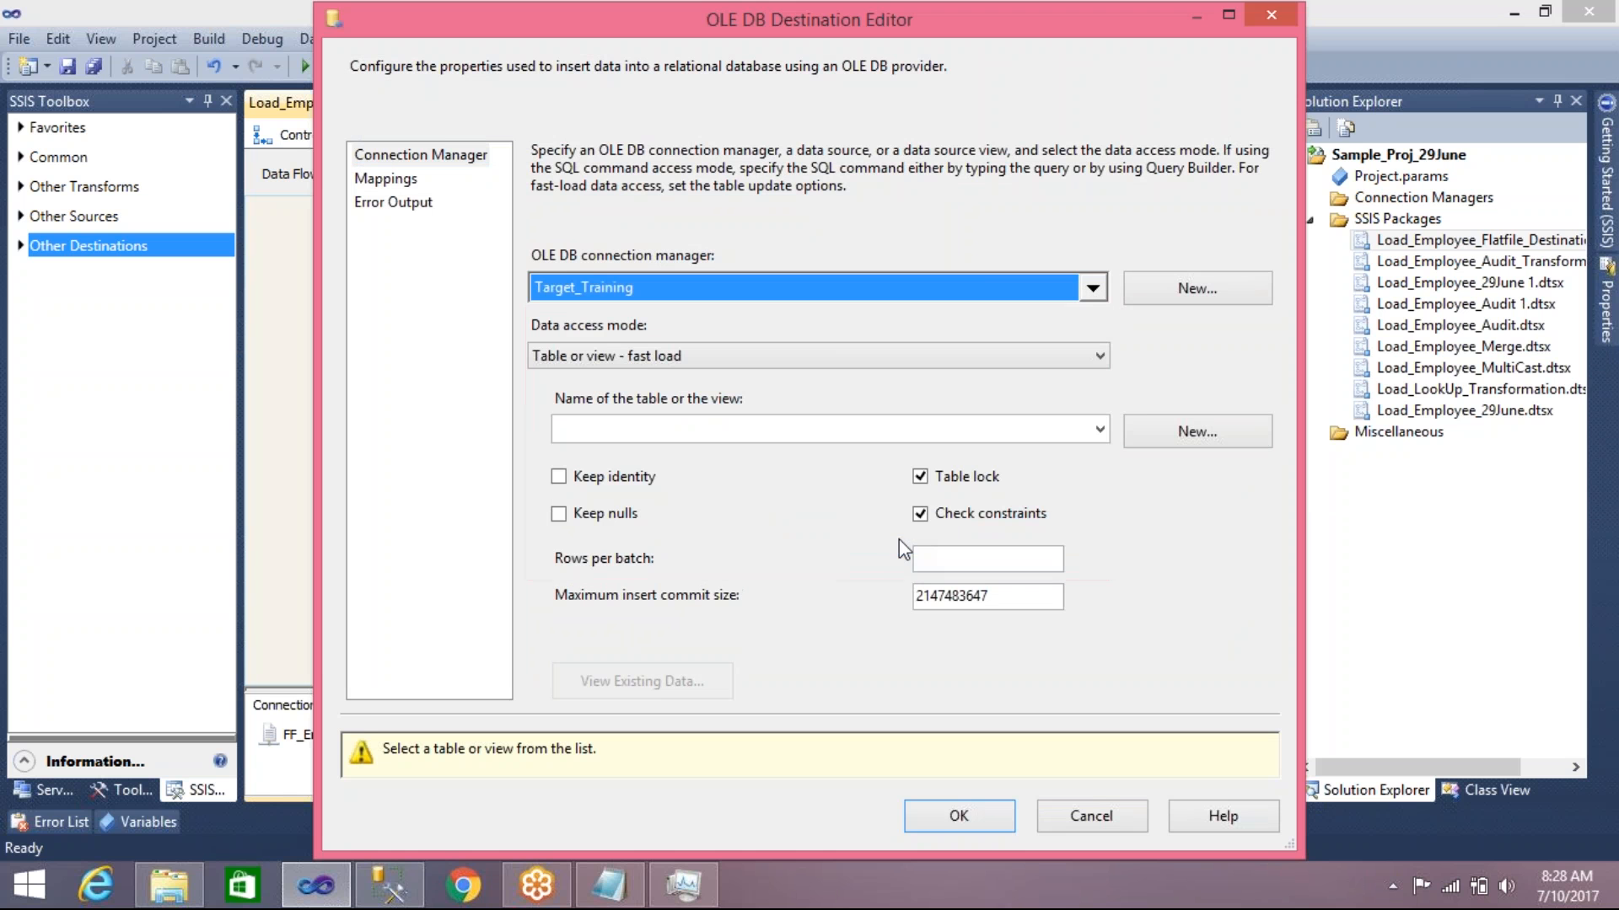
Start creating a new destination table and put the opening parenthesis of the CREATE TABLE statement on its own line
left_click(1166, 435)
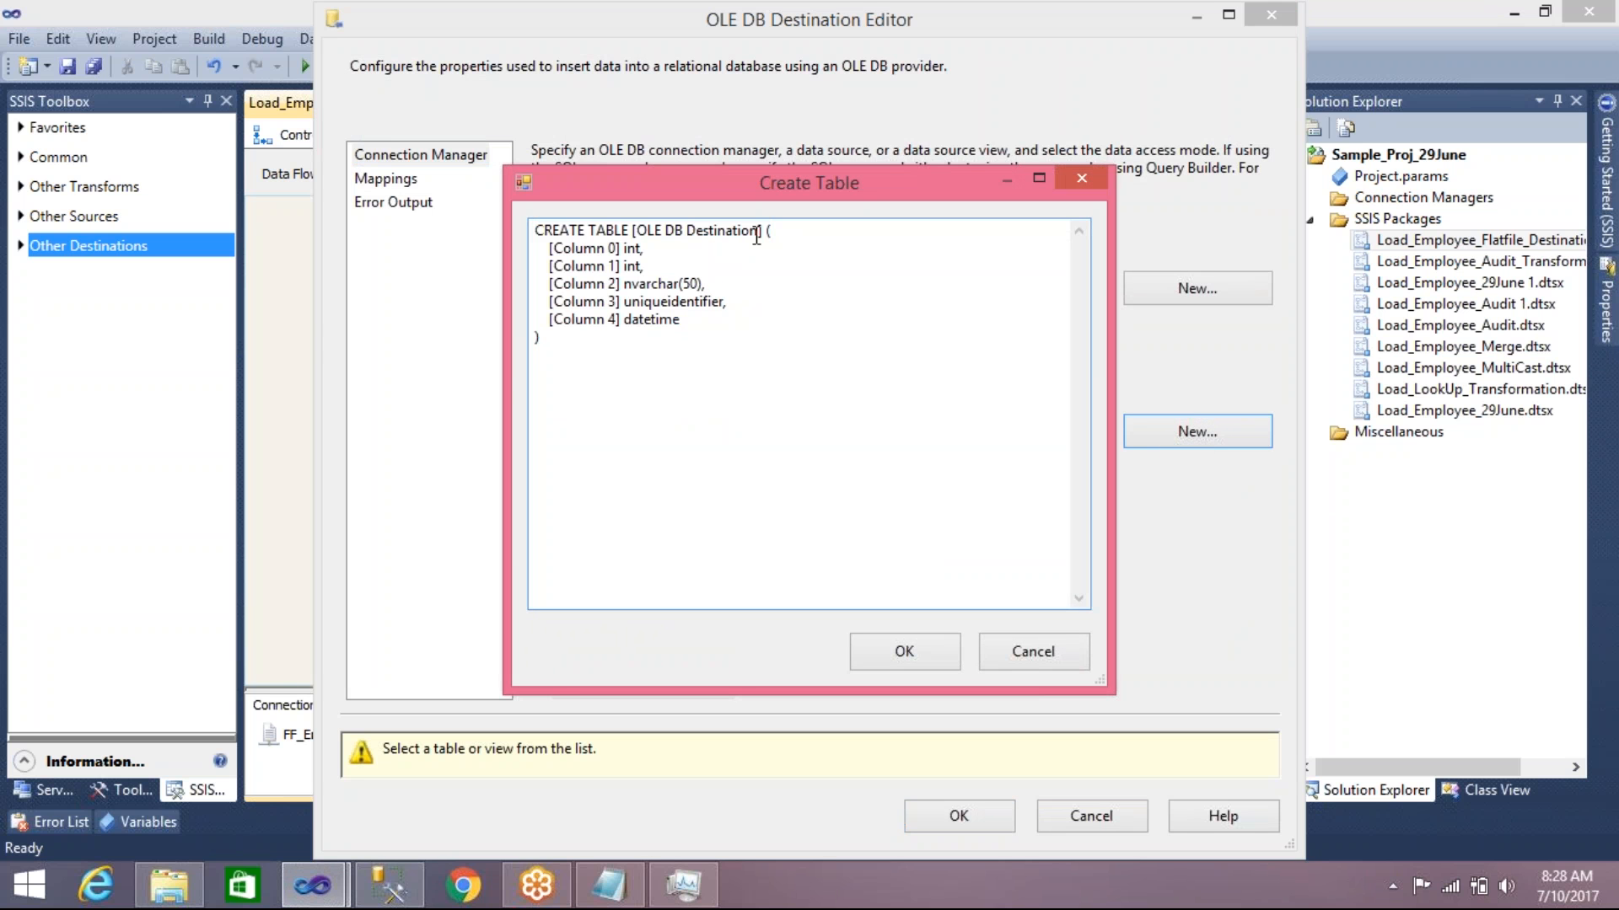
left_click(767, 231)
key("Return")
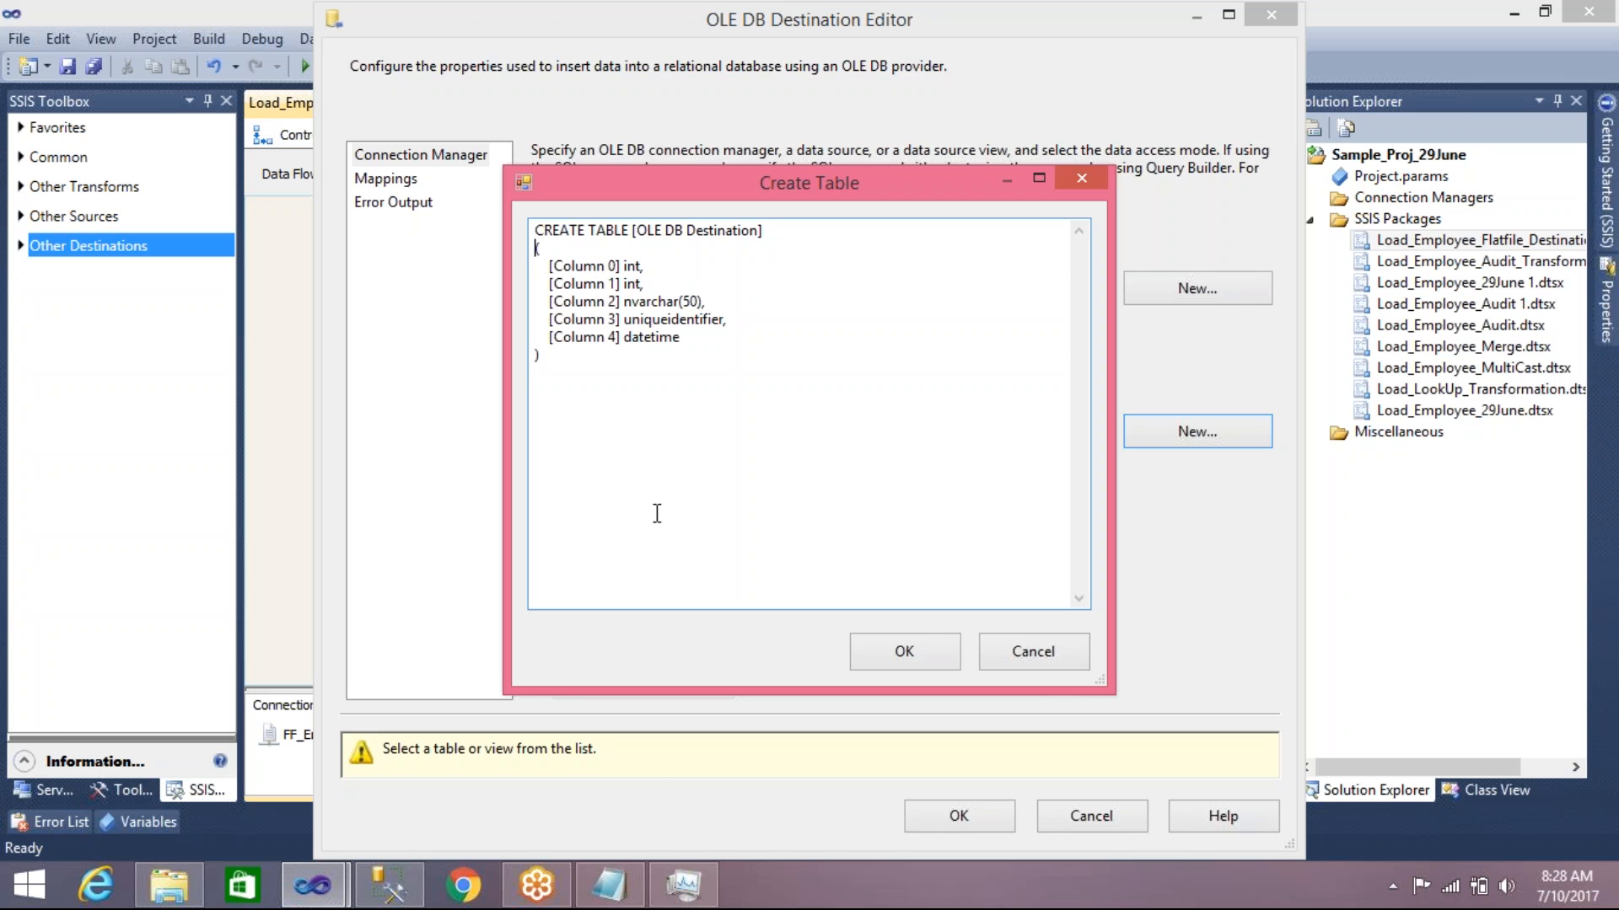
Switch to File Explorer, open FF_Emp from the Sample_Sol_29June folder in Notepad to examine its columns, and return to Visual Studio
left_click(168, 887)
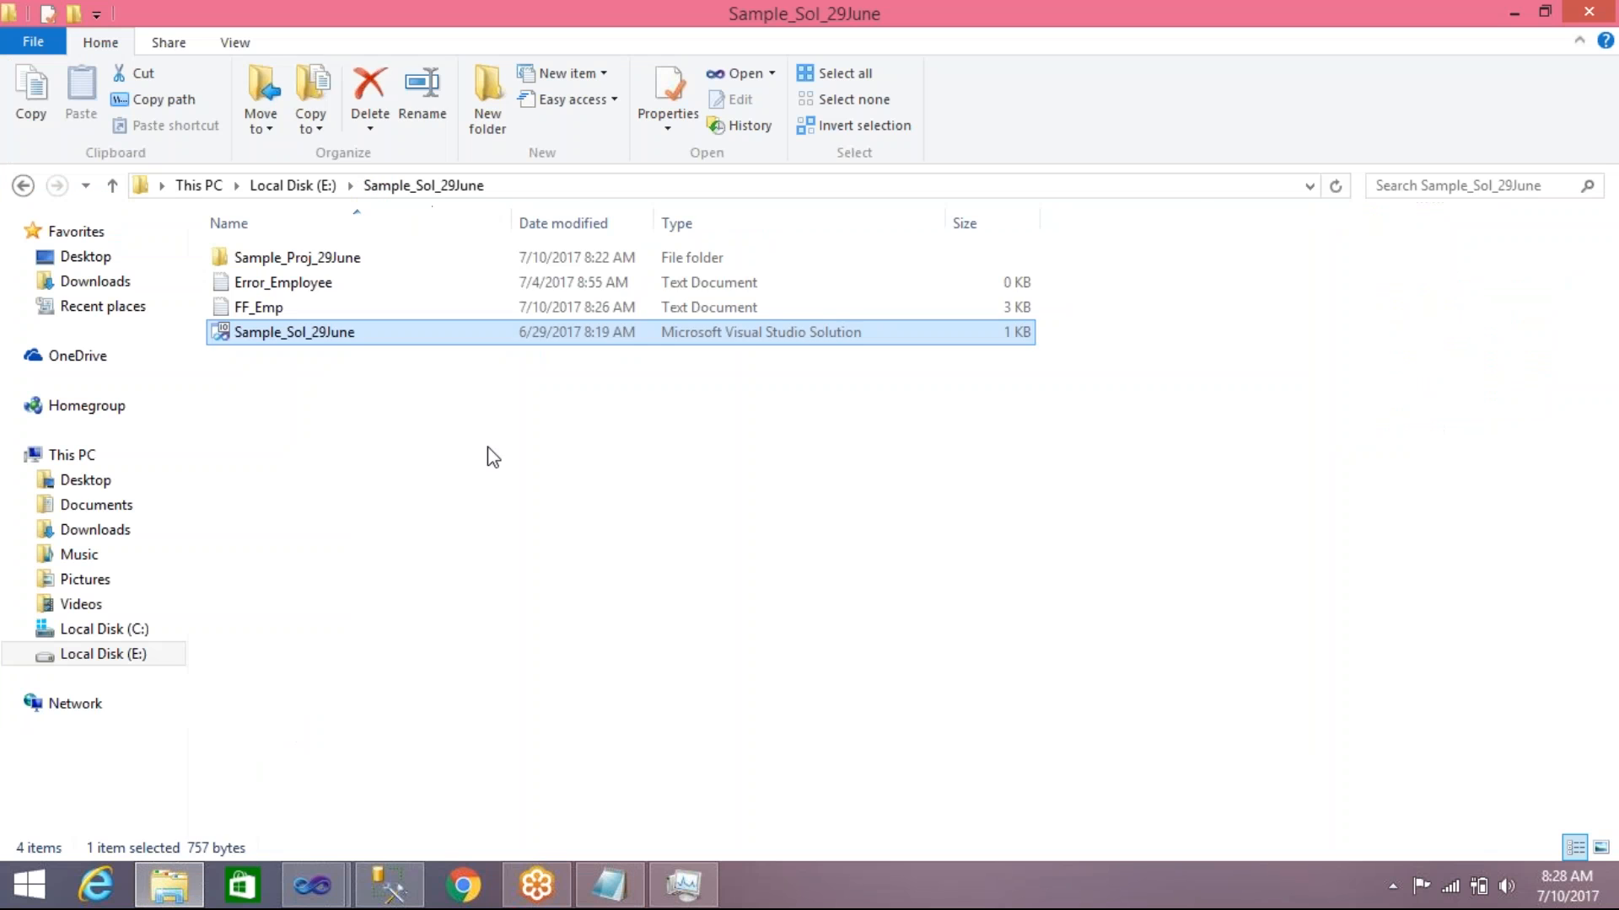
double_click(283, 309)
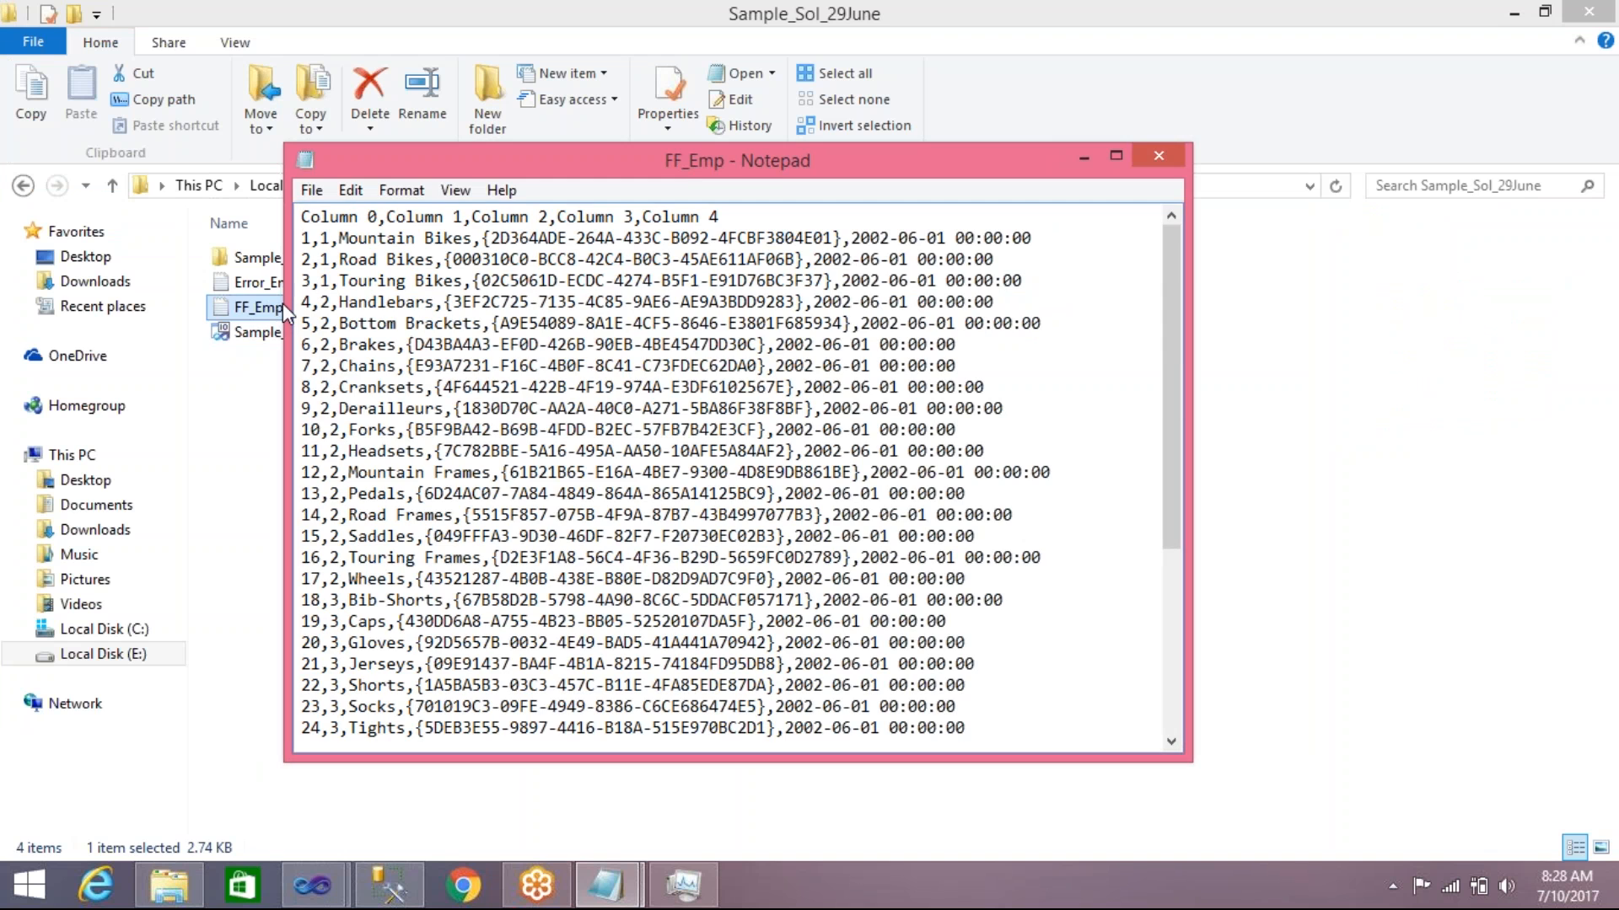
key("alt+Tab")
key("Tab")
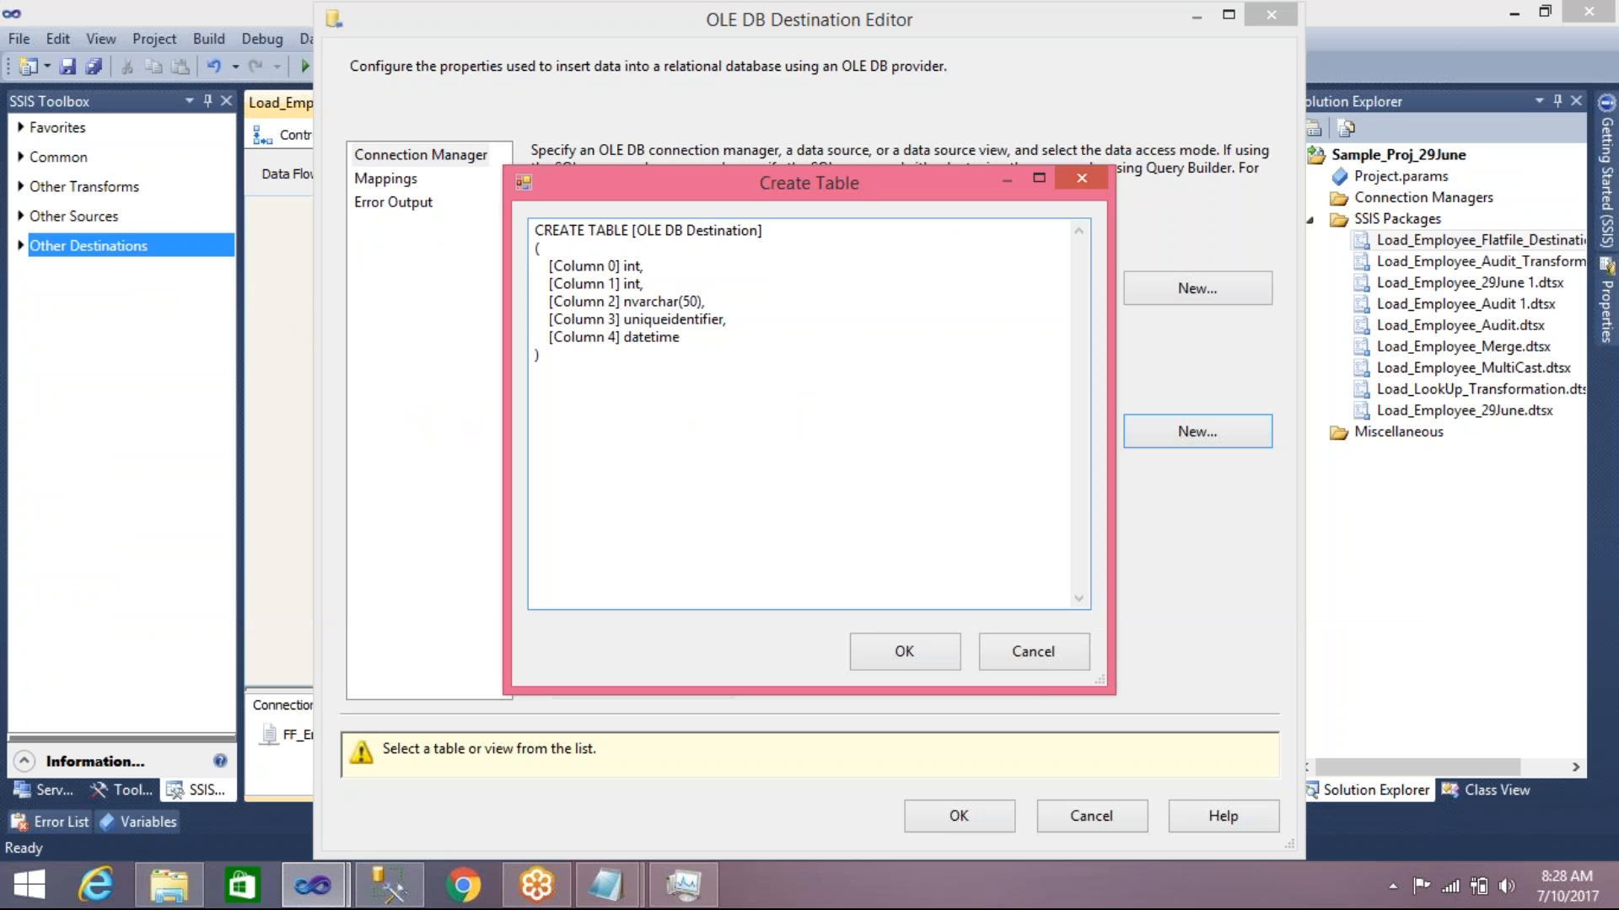
Rename Column 0 to SNO in the CREATE TABLE statement, checking the data in FF_Emp
left_click_drag(553, 267, 615, 266)
key("alt+Tab")
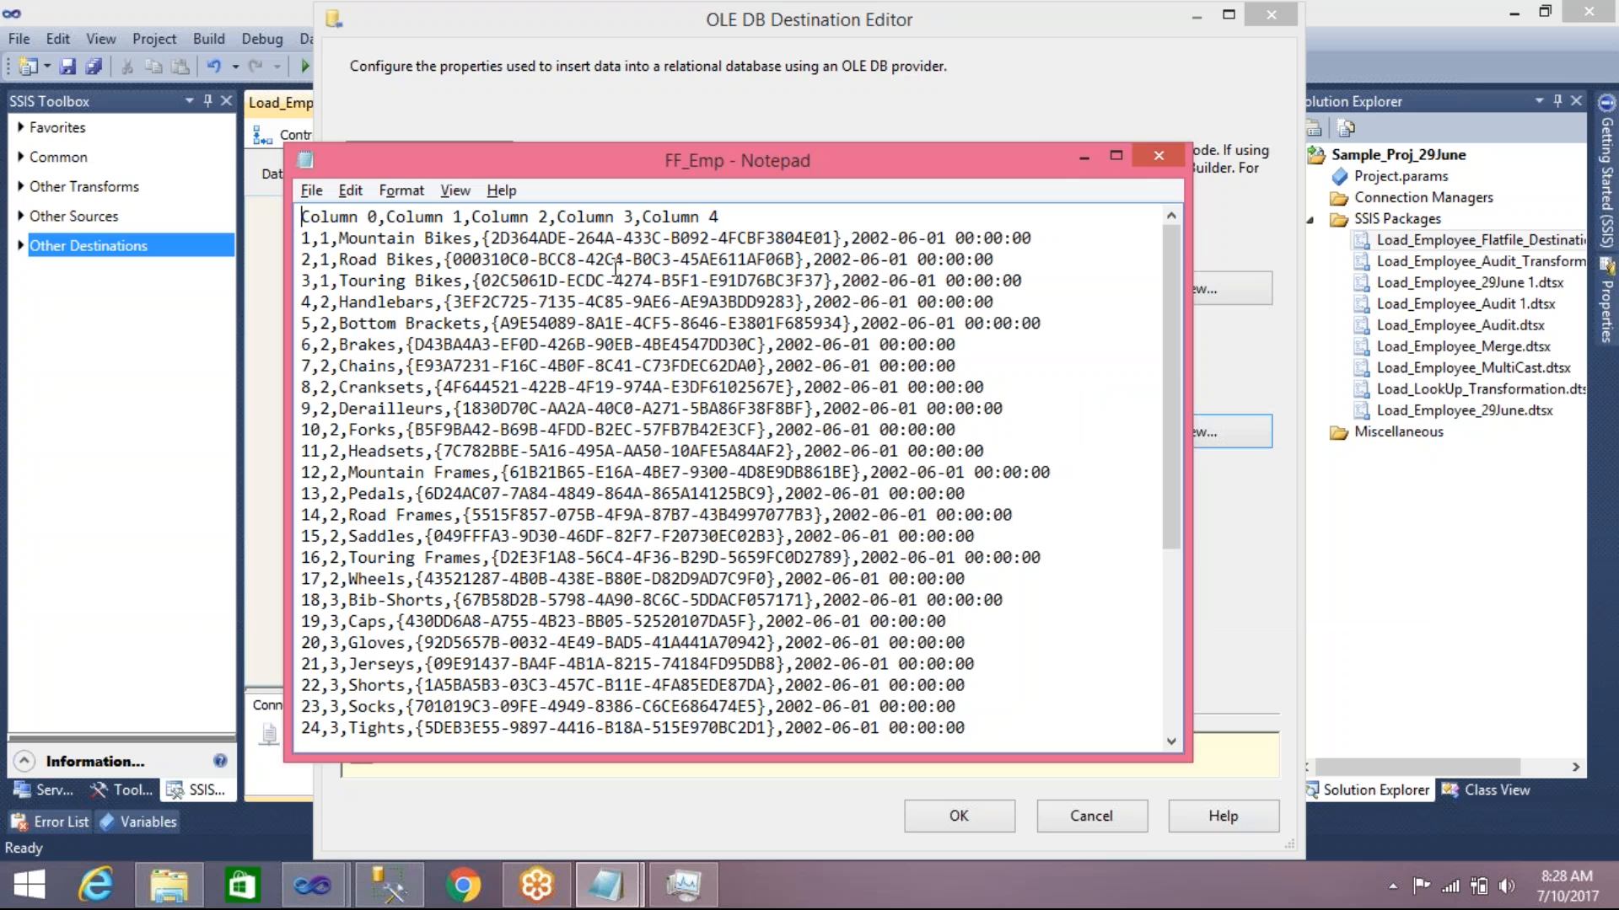
key("alt+Tab")
type("SNO")
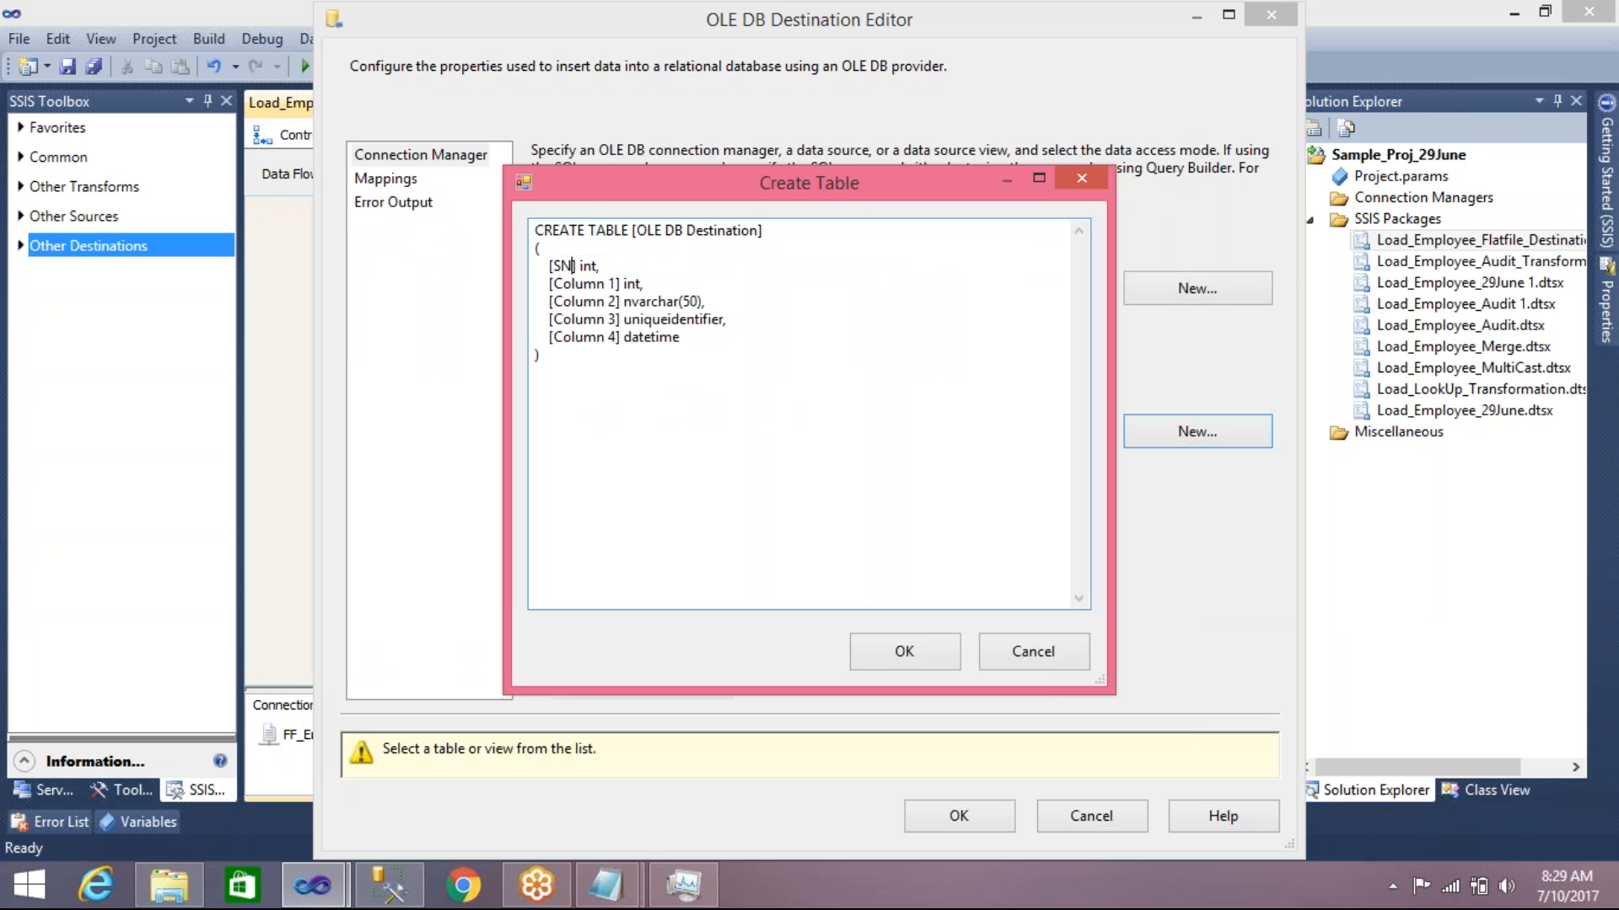
Check the second field in FF_Emp and rename Column 1 to ProductID in the CREATE TABLE statement
left_click_drag(618, 284, 556, 278)
key("alt+Tab")
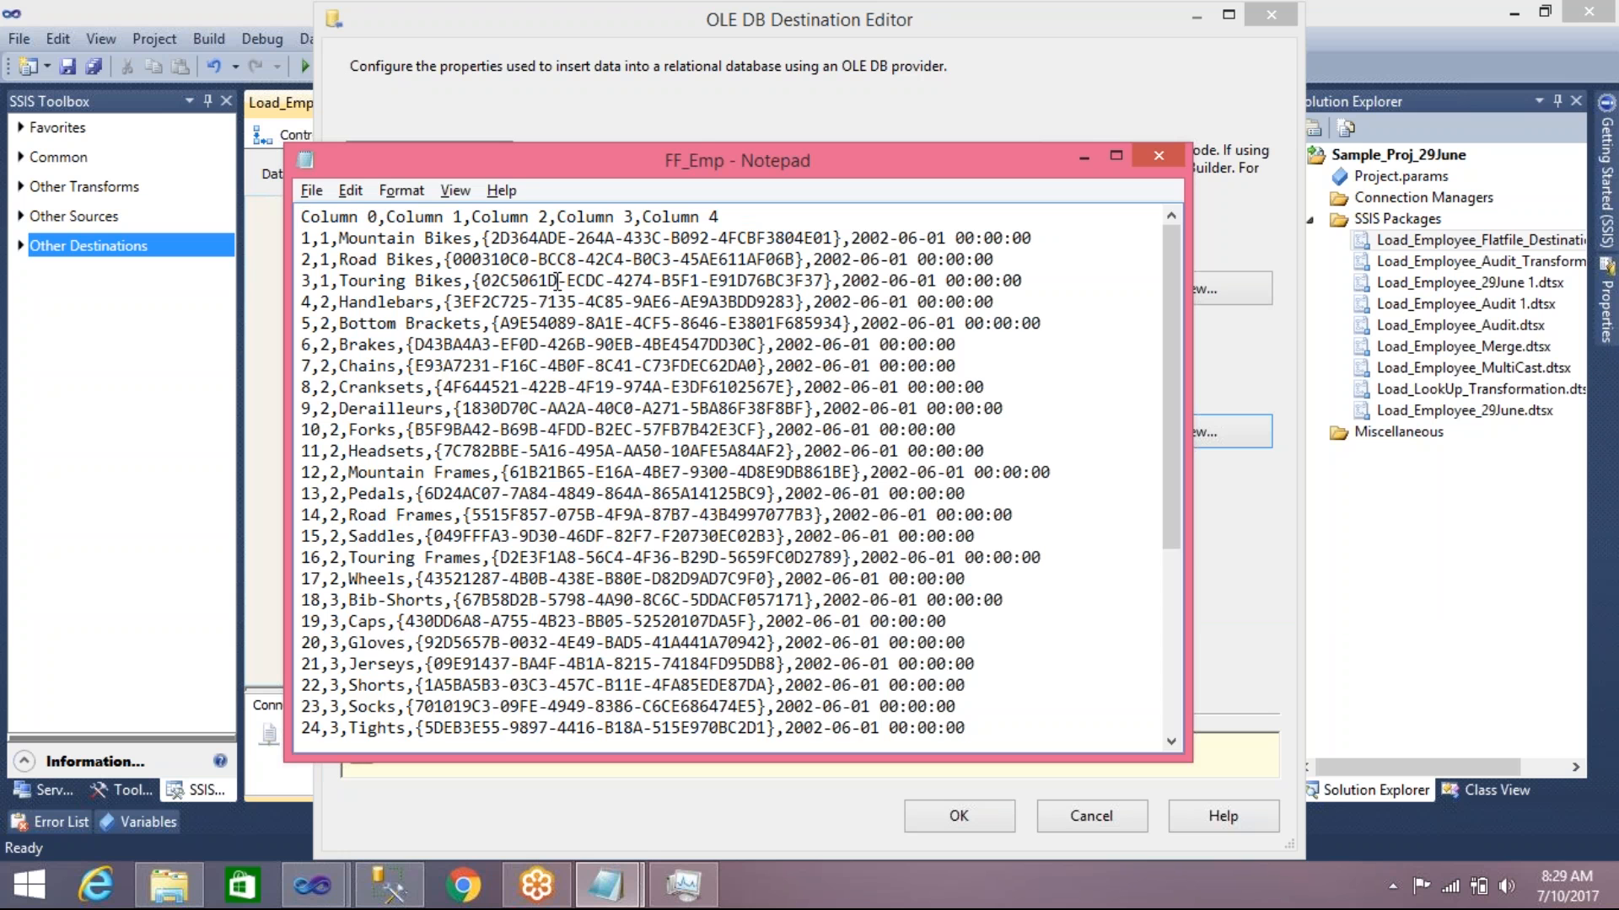
key("alt+Tab")
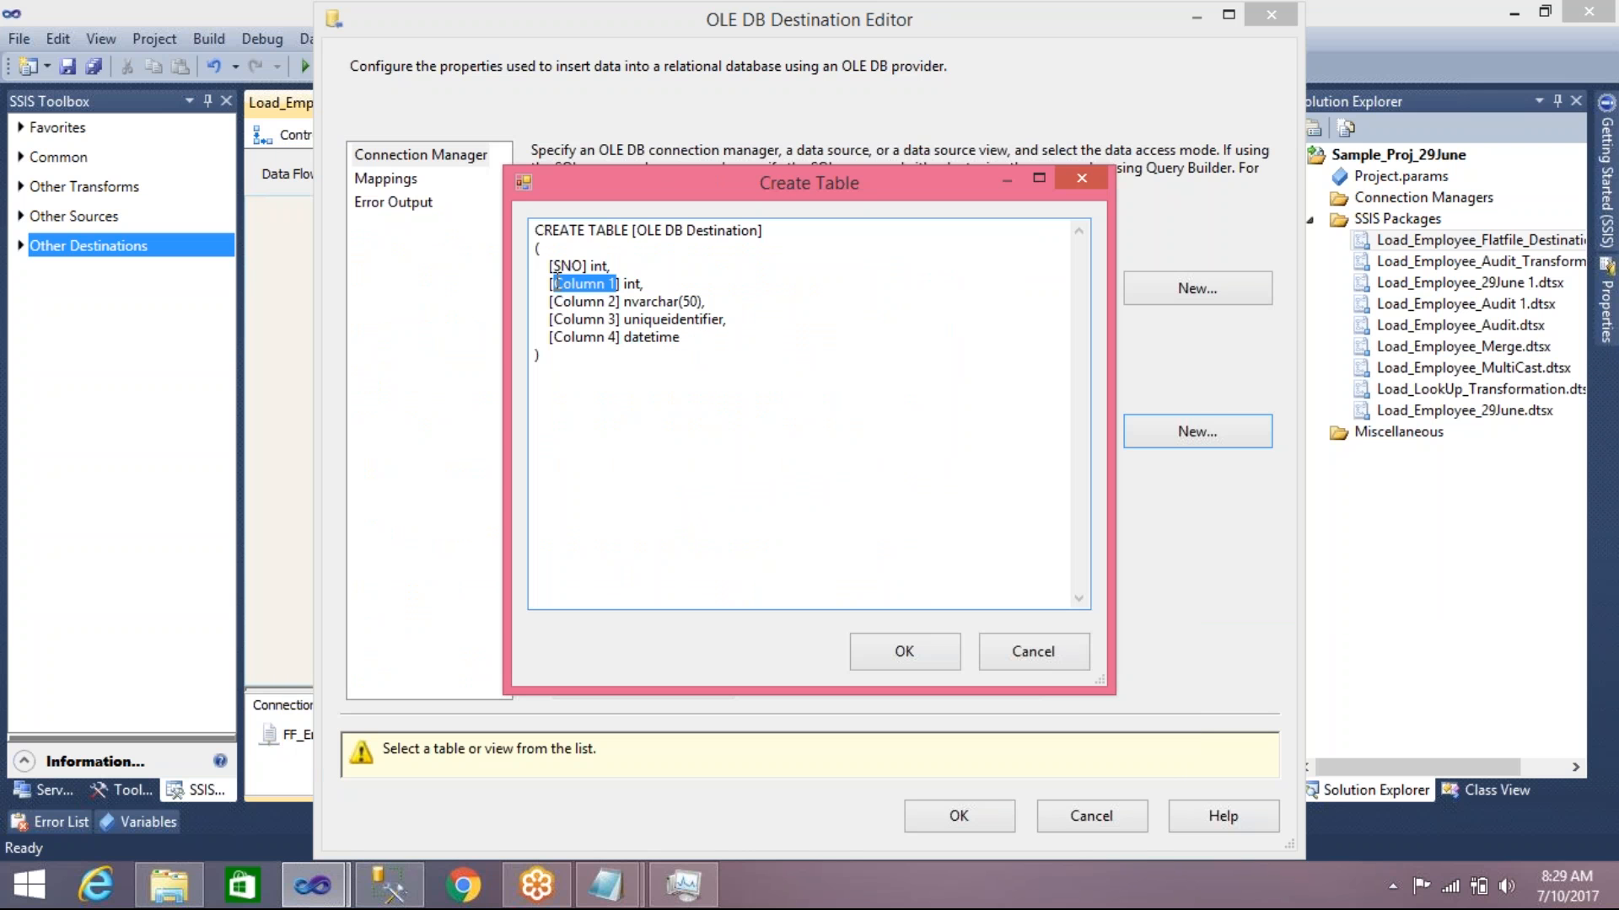
type("product")
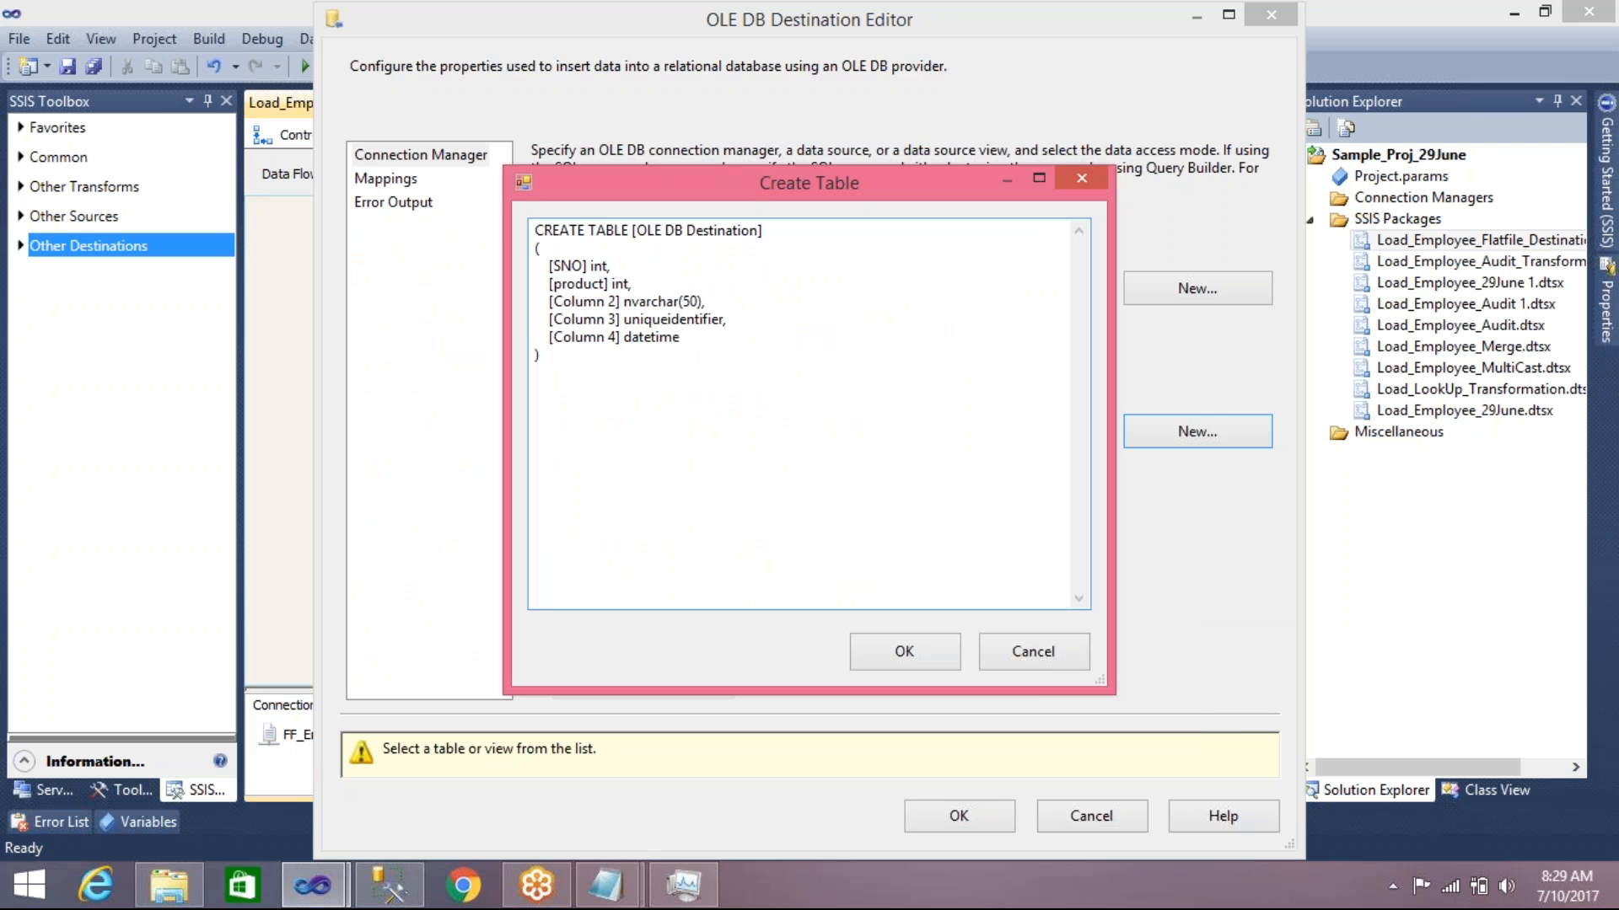
key("Left")
key("Left")
key("BackSpace")
type("P")
left_click(606, 281)
type("ID")
Check the third field in FF_Emp and rename Column 2 to ProductNme in the CREATE TABLE statement
left_click_drag(619, 301, 556, 301)
key("alt+Tab")
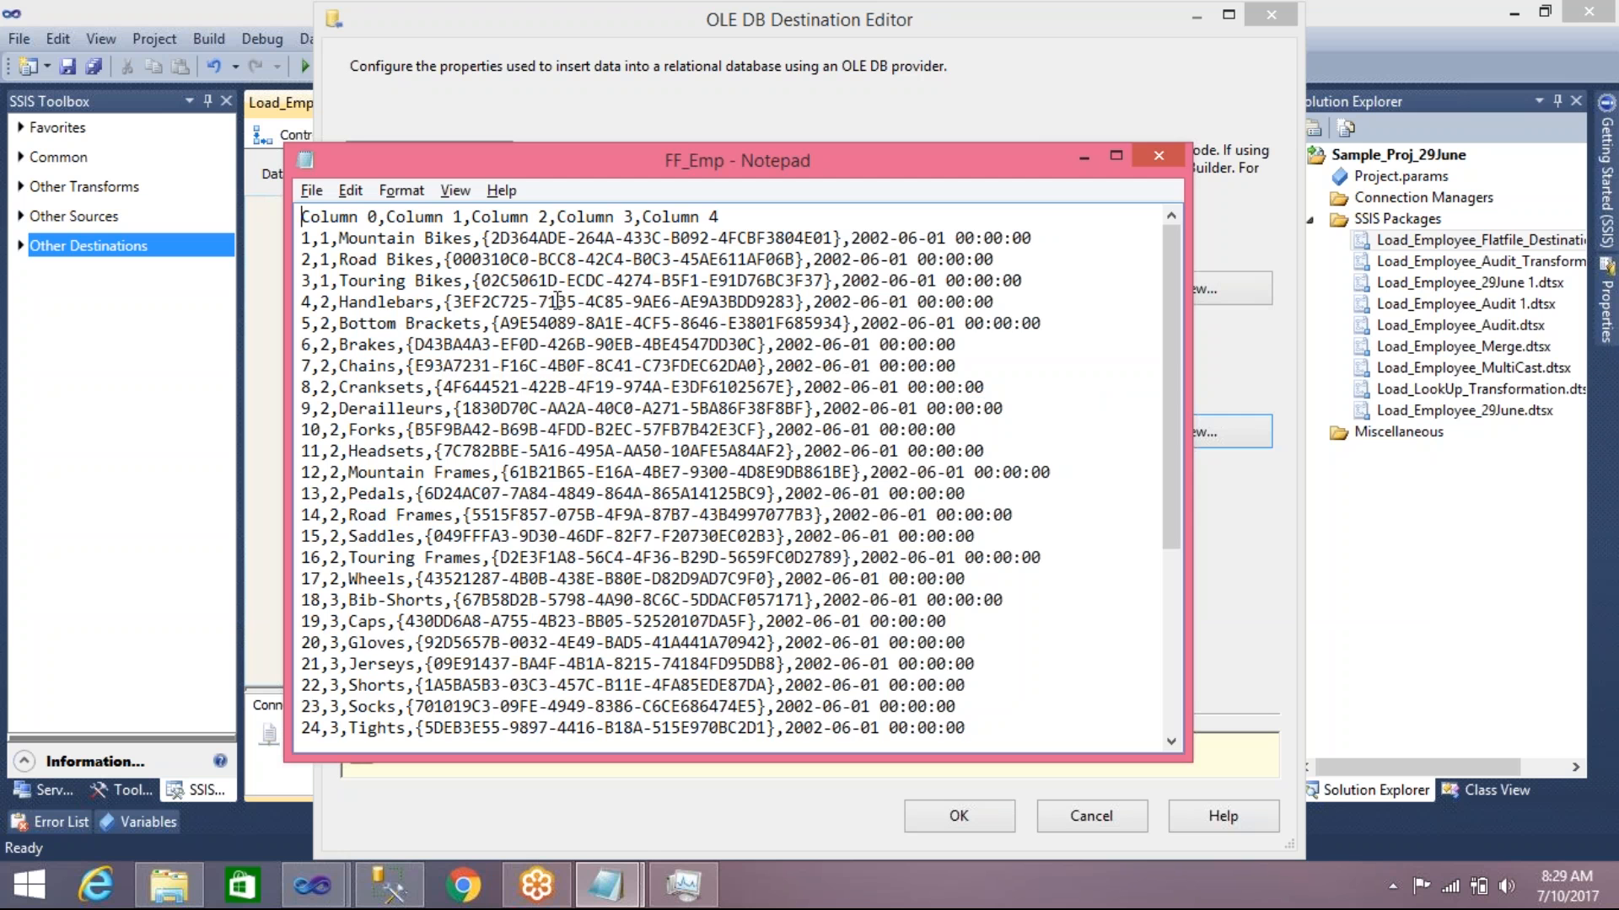
key("alt+Tab")
key("BackSpace")
type("Prod")
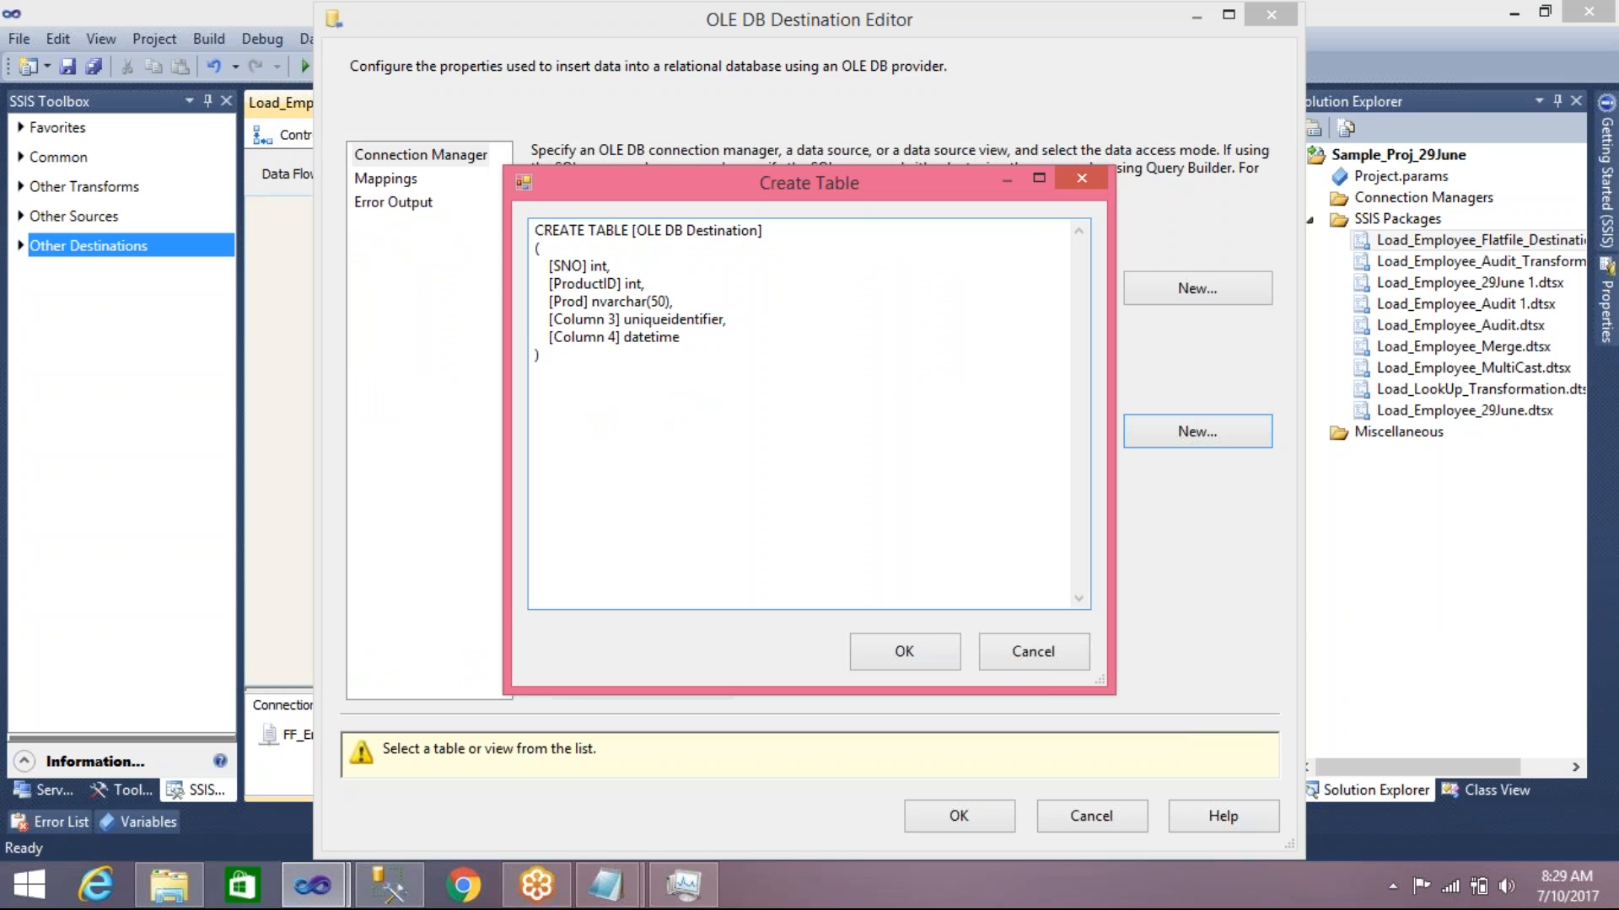
type("uctName")
Check the fourth field in FF_Emp and rename Column 3 to ProductRowId in the CREATE TABLE statement
key("alt+Tab")
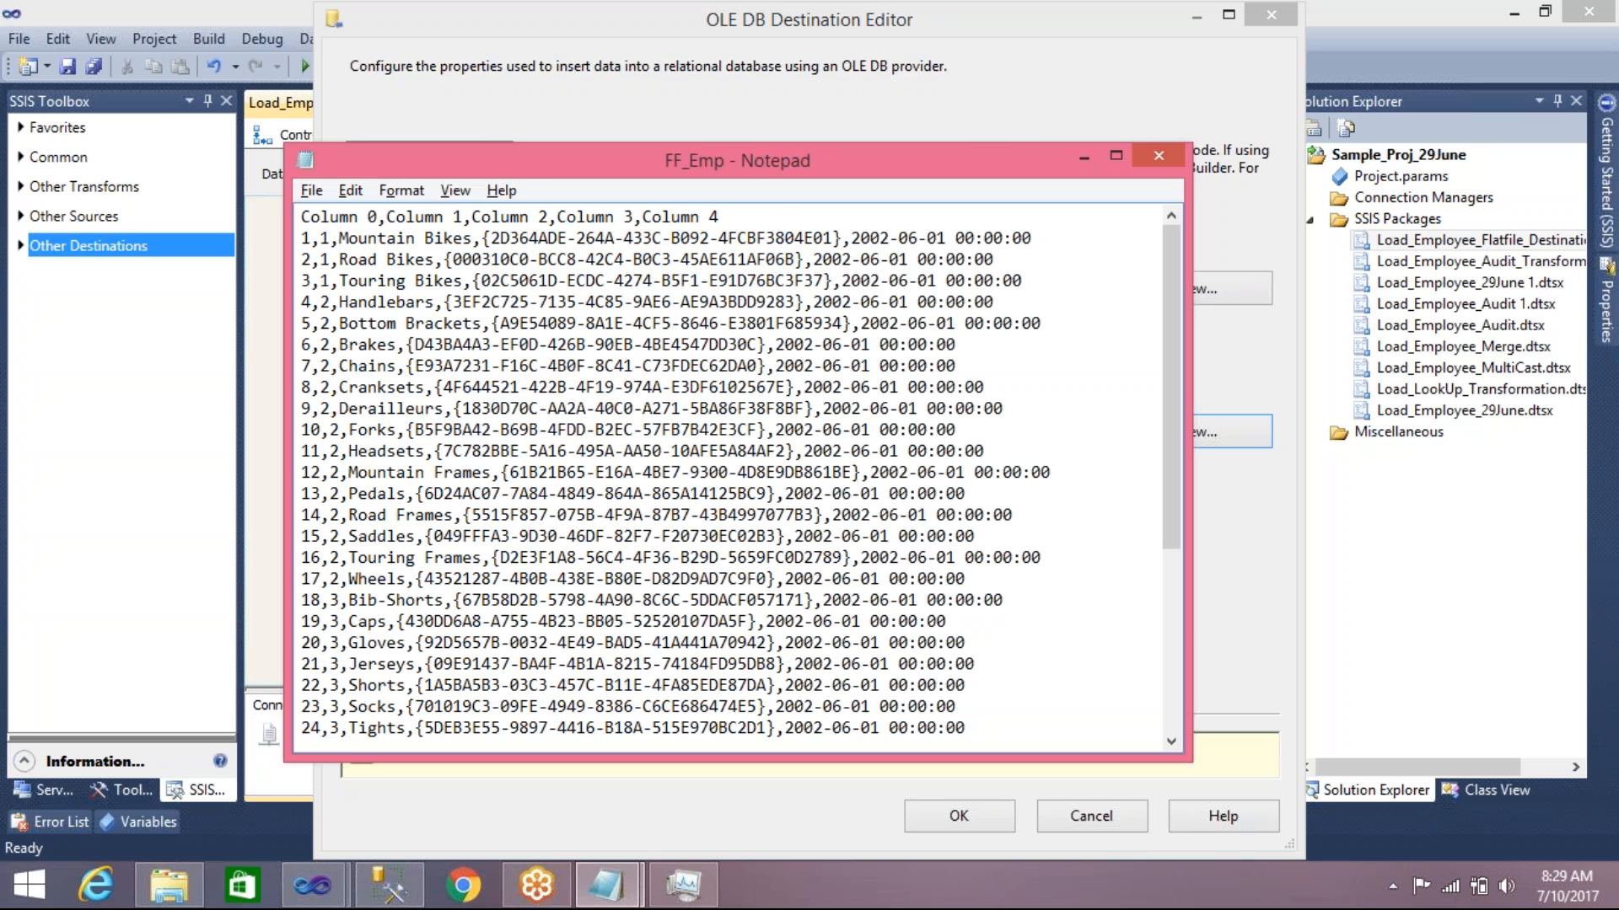
key("alt+Tab")
left_click_drag(553, 319, 616, 318)
type("ProductR")
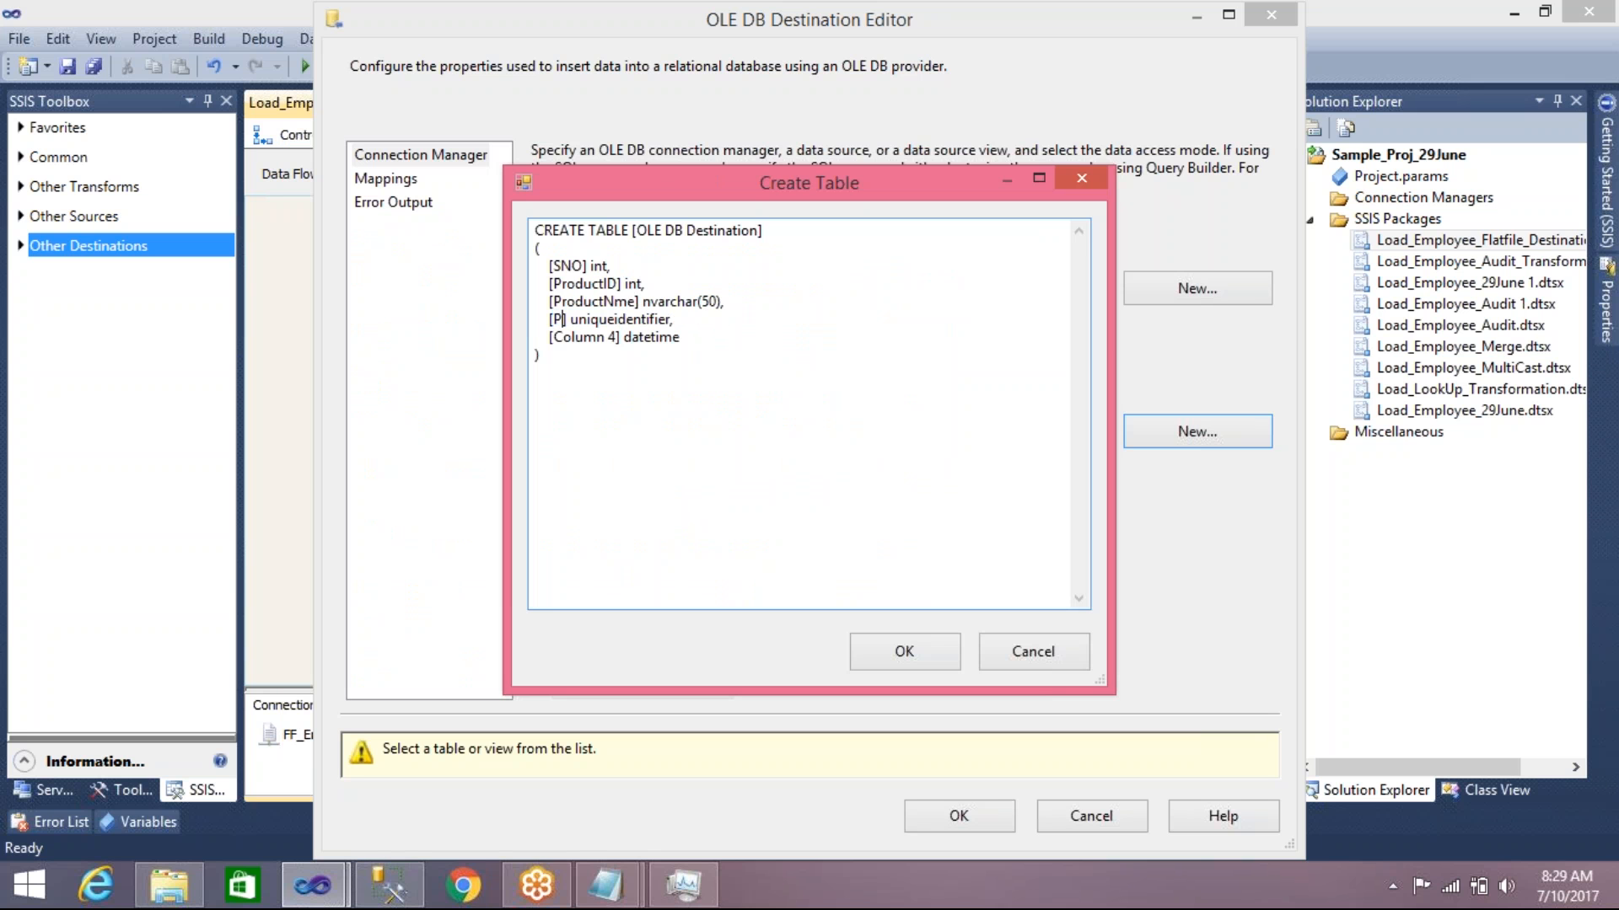
type("ol")
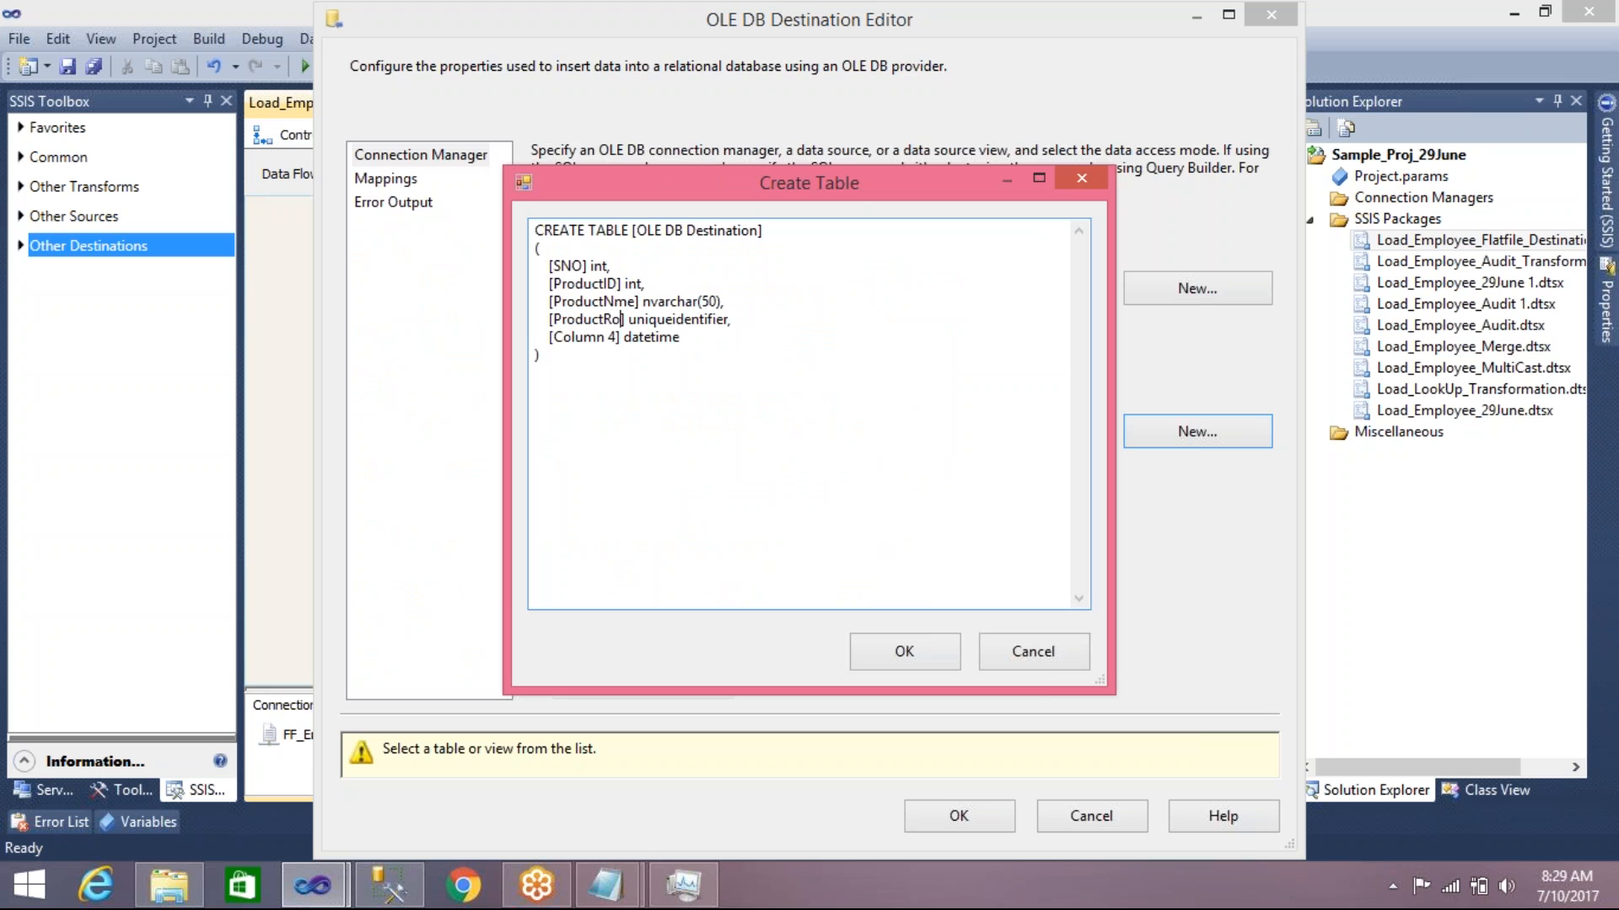
key("BackSpace")
type("wId")
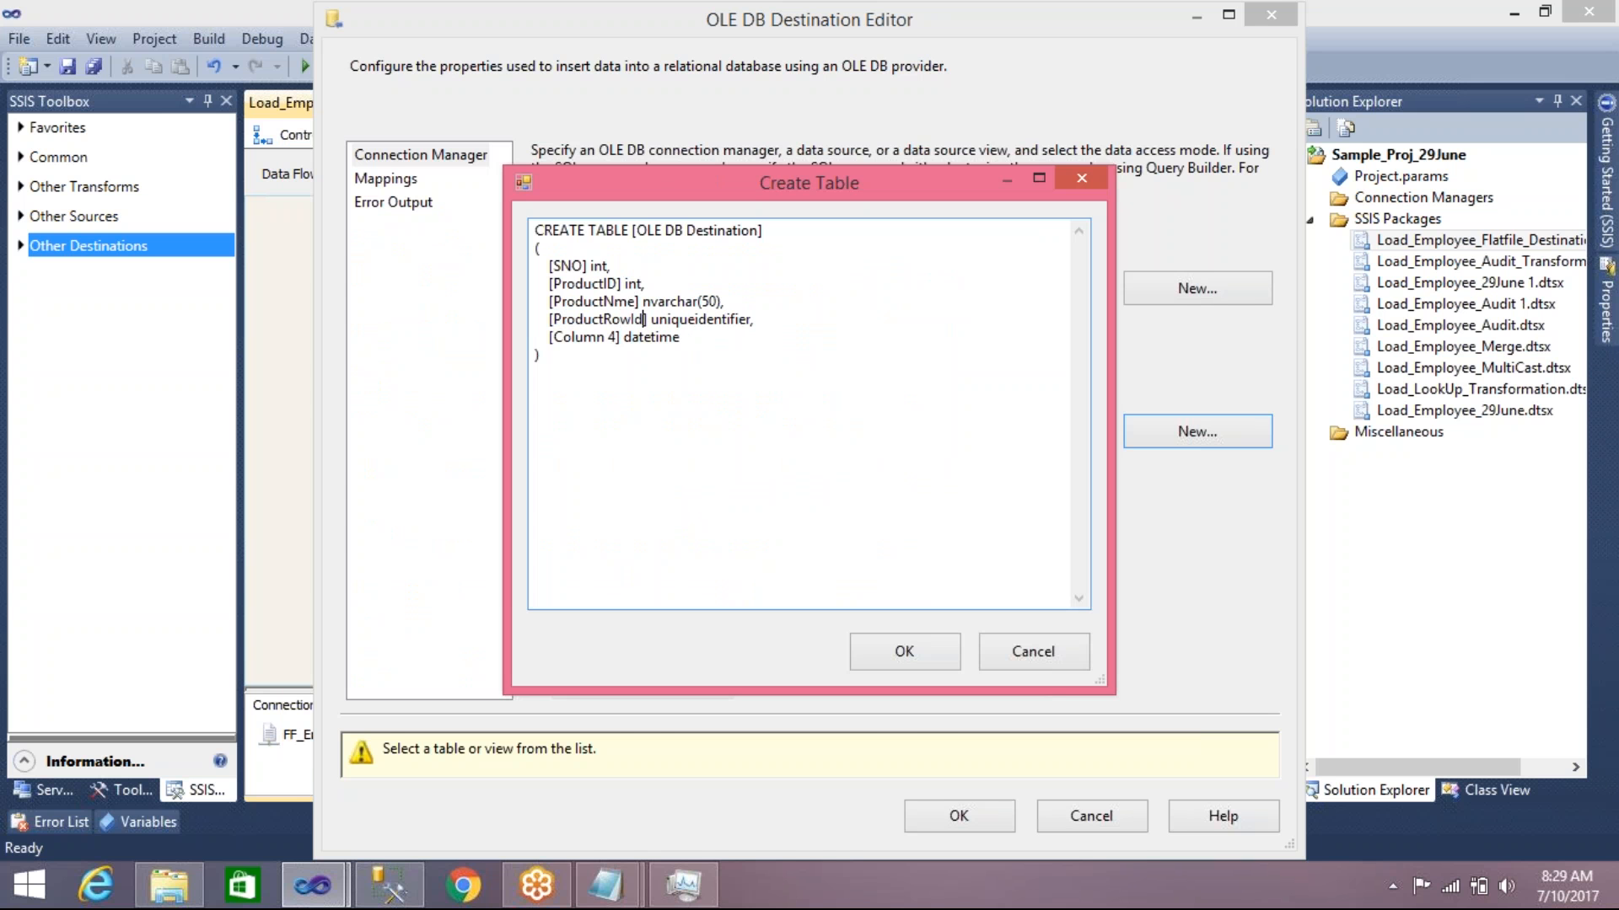
Check the last field in FF_Emp and rename Column 4 to ModifiedDate in the CREATE TABLE statement
key("alt+Tab")
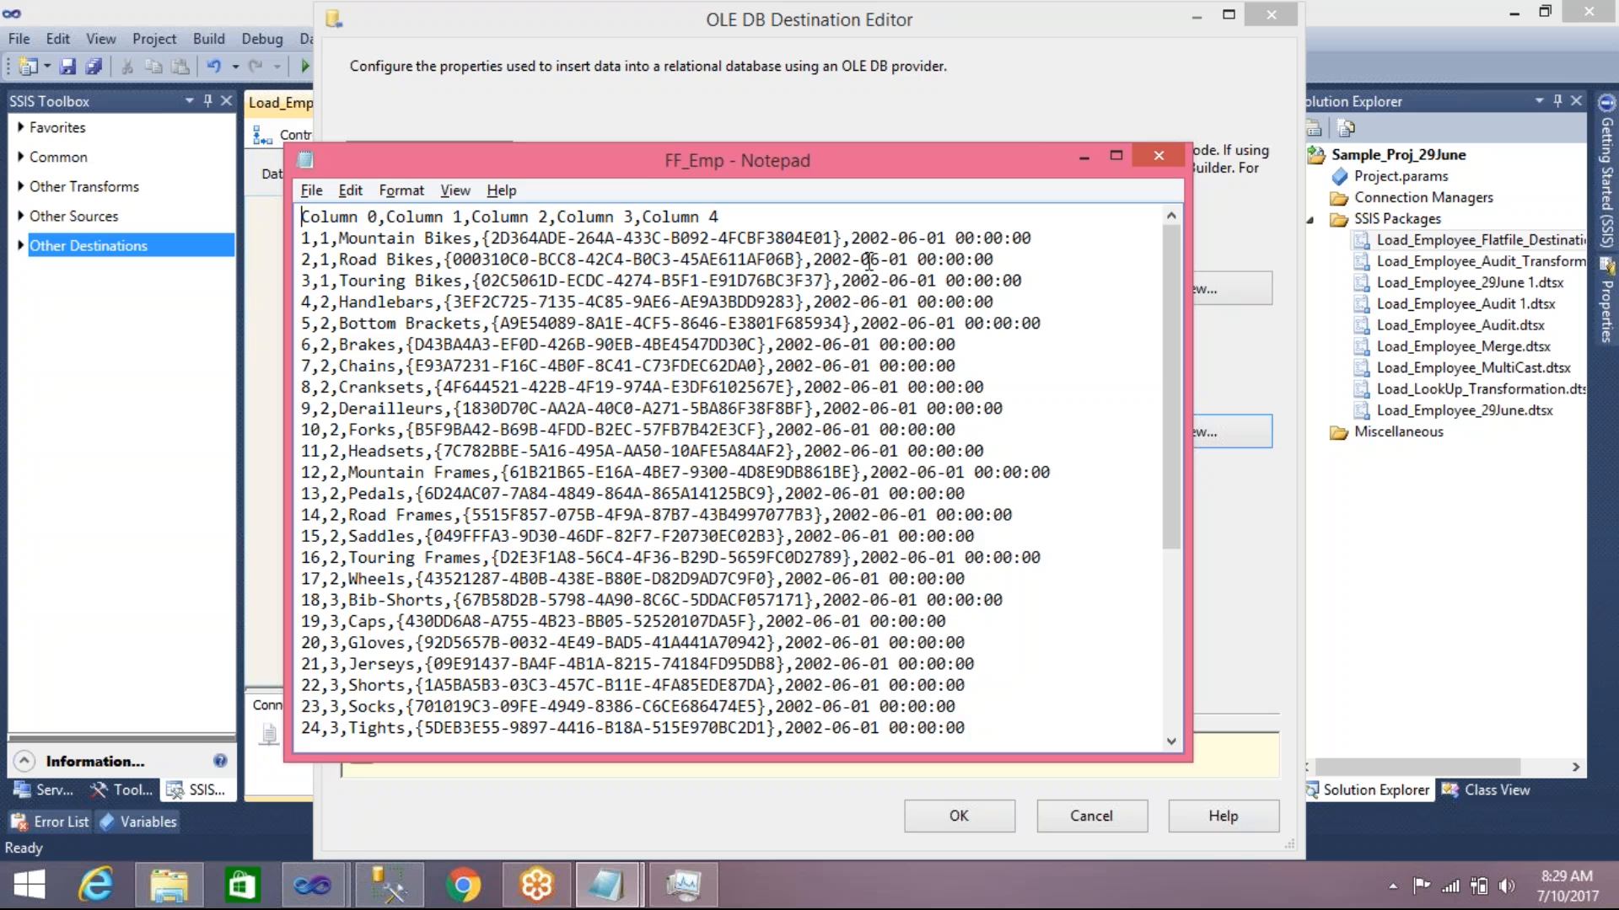
key("alt+Tab")
left_click_drag(553, 337, 616, 337)
type("ModifiedDate")
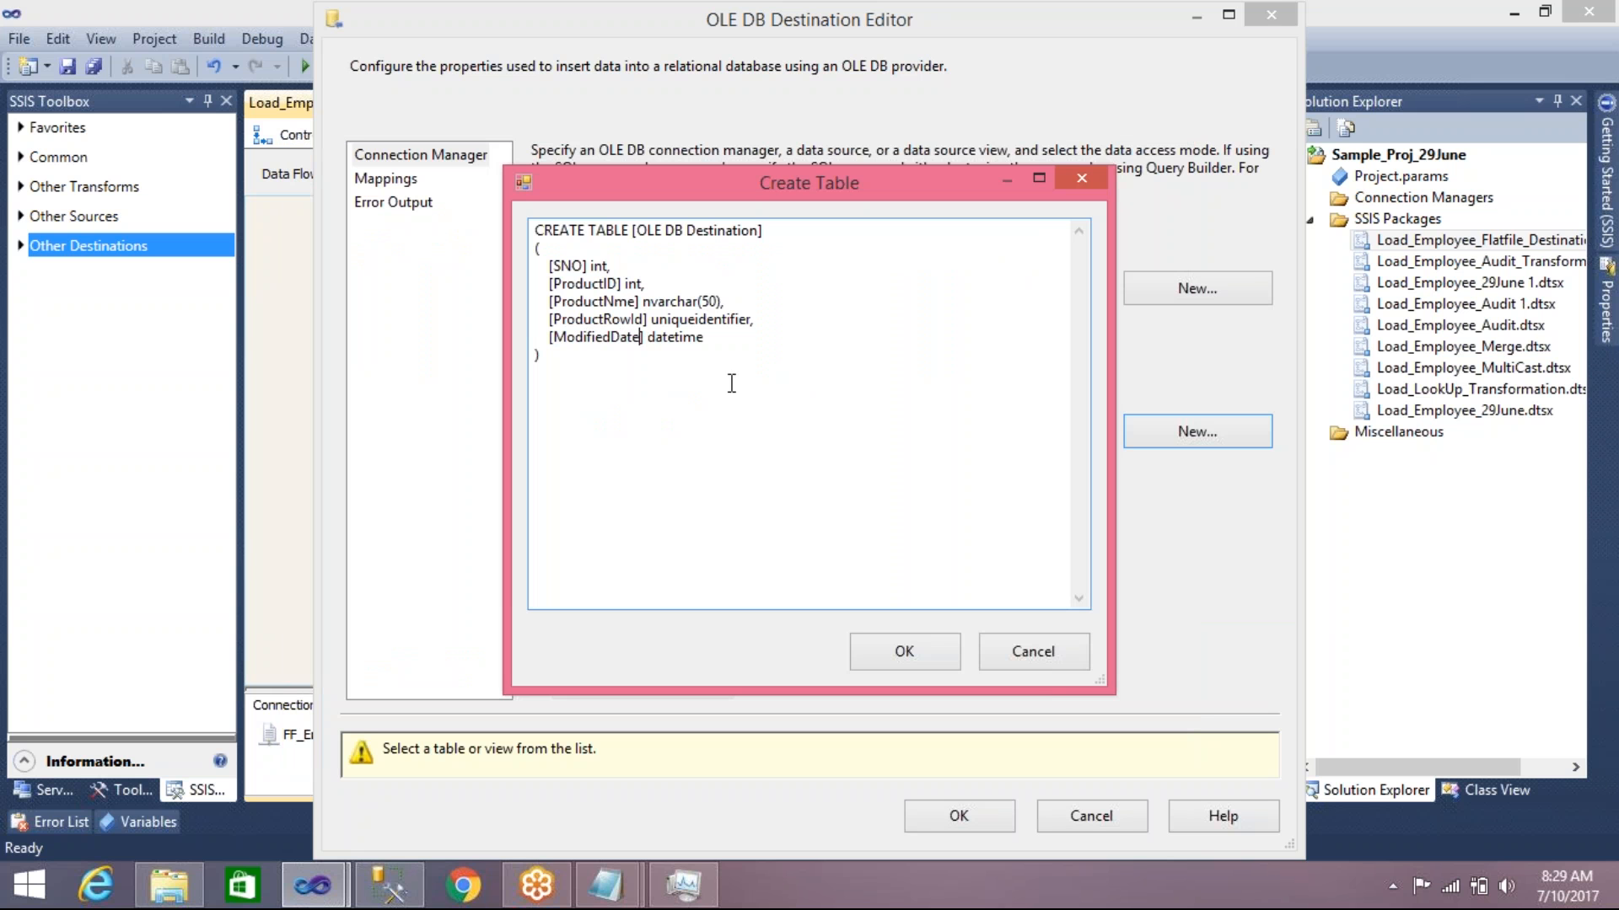
Name the new table Product_10July in the CREATE TABLE statement and create it as the destination table
left_click(639, 230)
left_click_drag(639, 230, 756, 221)
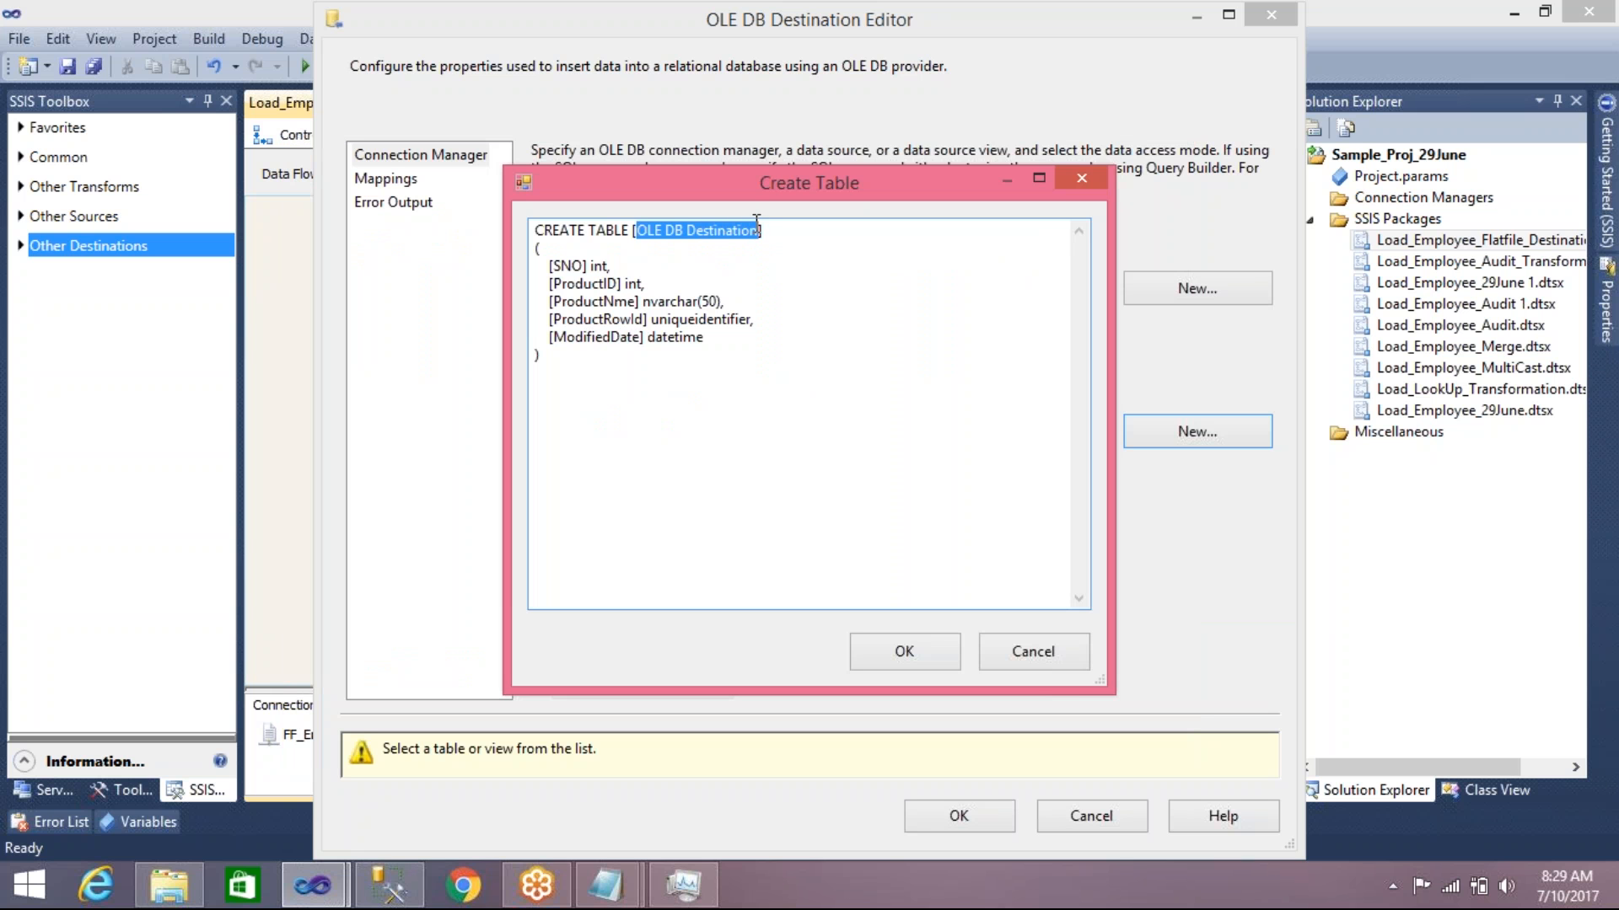
type("Product")
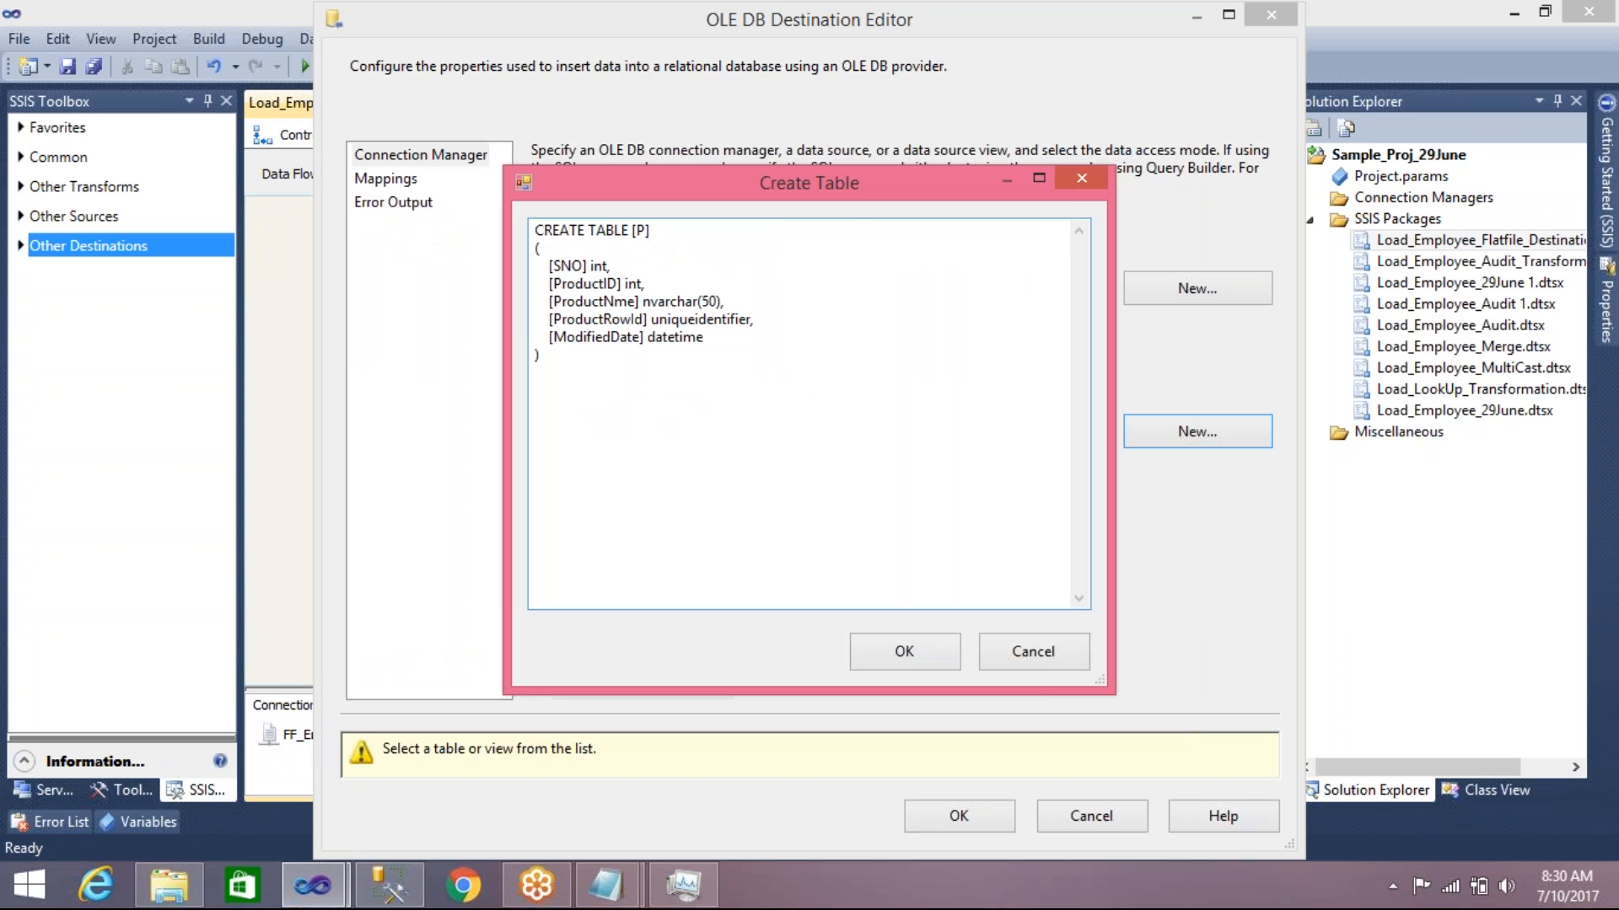
type("_10")
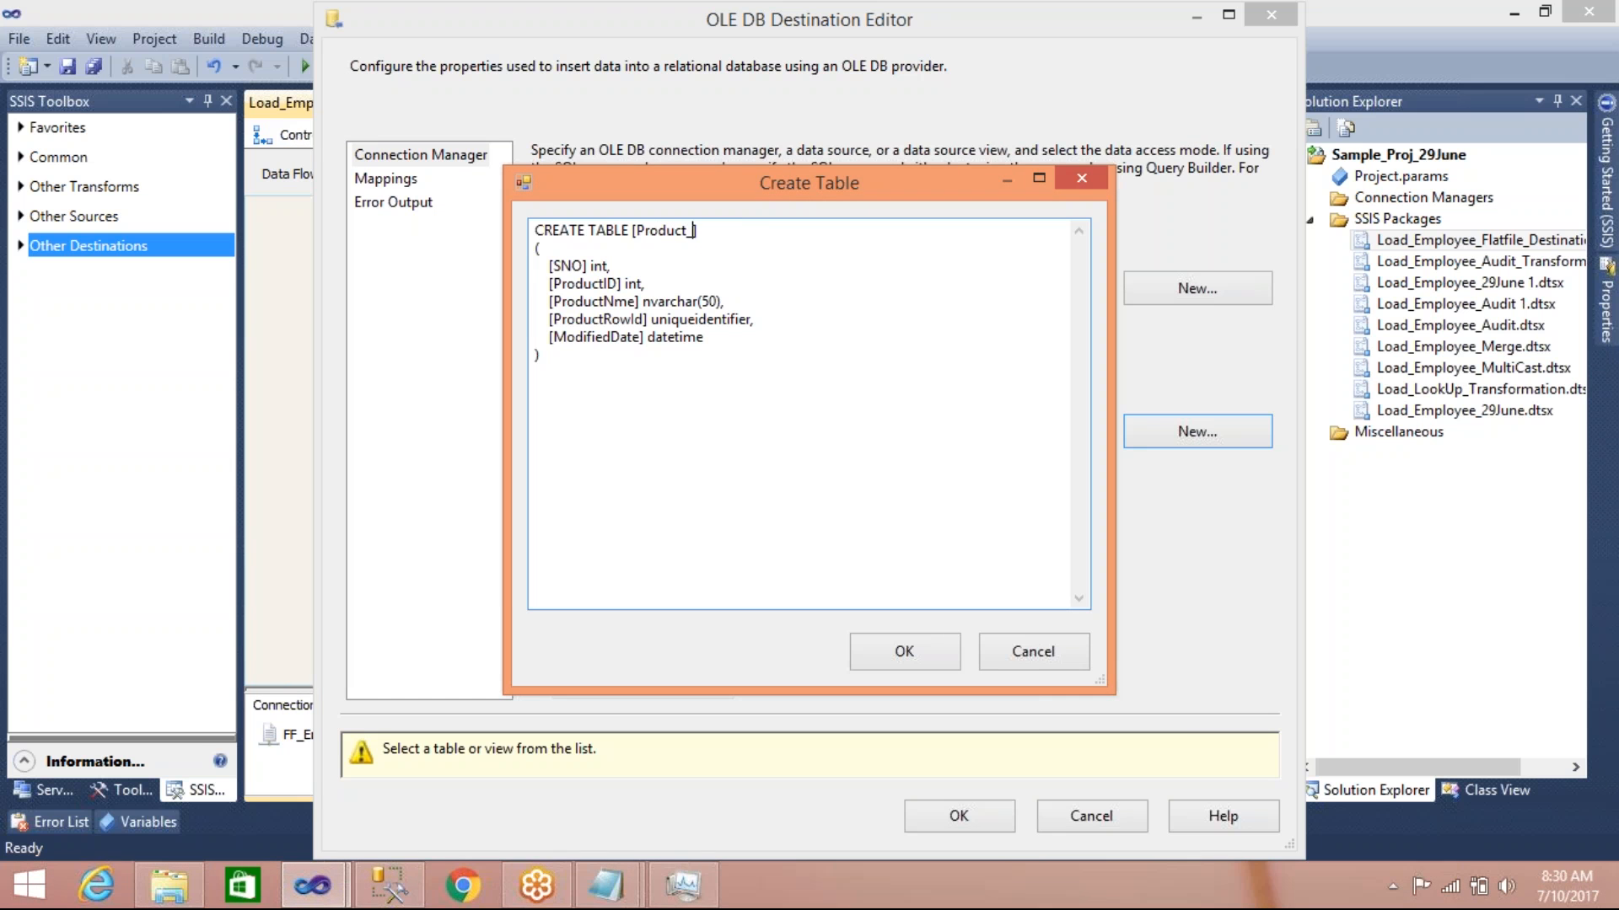
type("July")
left_click(885, 657)
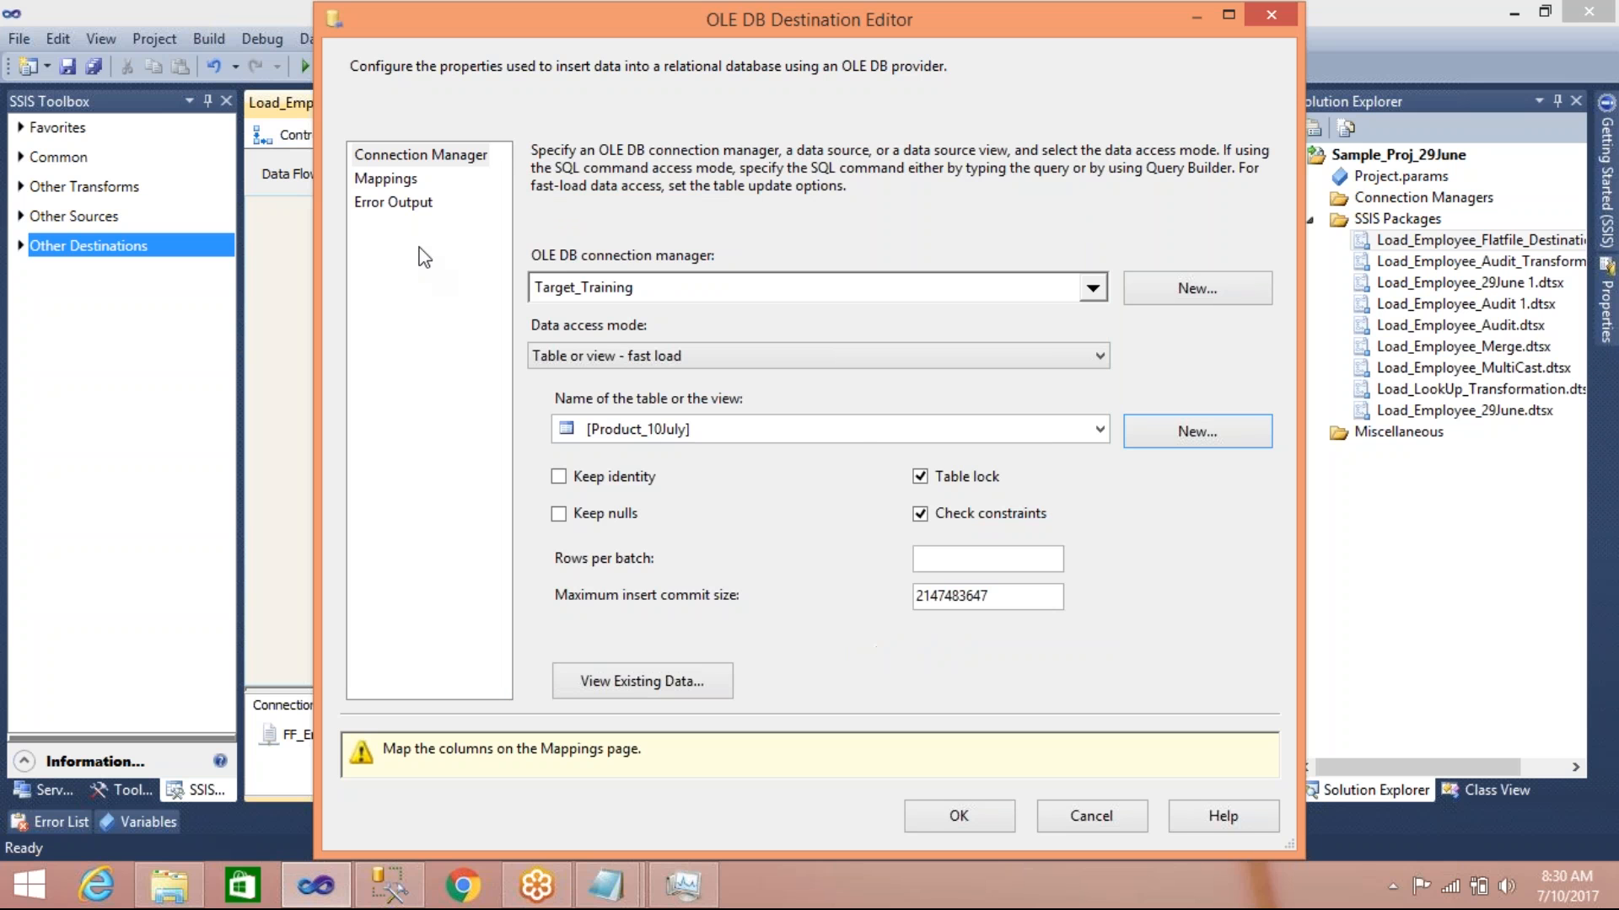
Map Column 0 to SNO, Column 1 to ProductID, Column 2 to ProductNme, Column 3 to ProductRowId and Column 4 to ModifiedDate in the destination
left_click(393, 180)
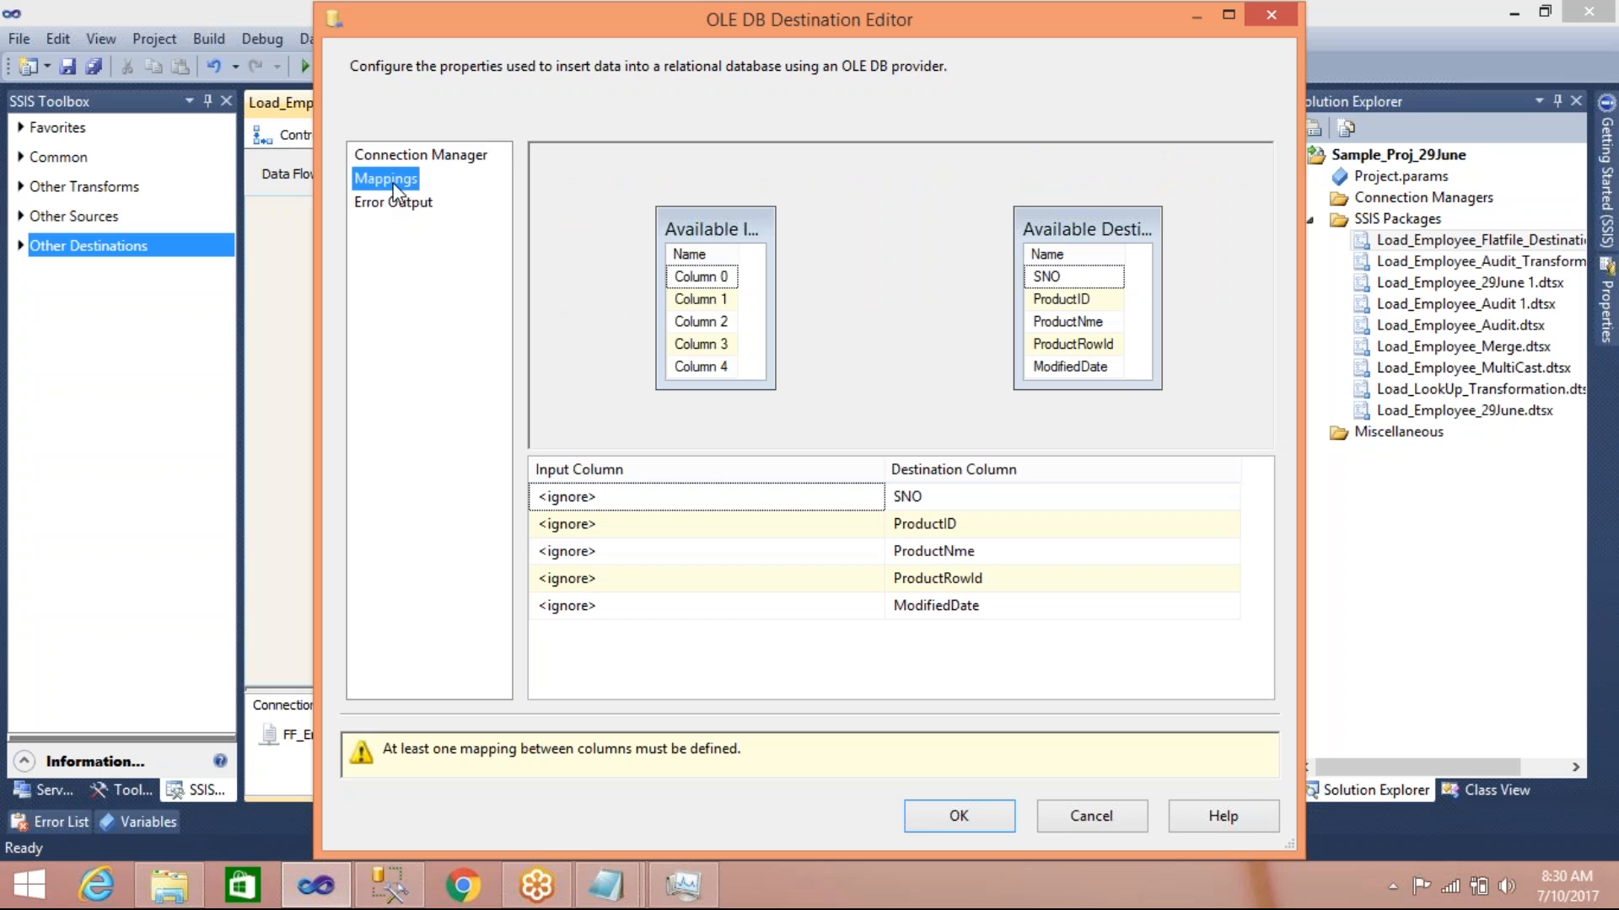
left_click(875, 498)
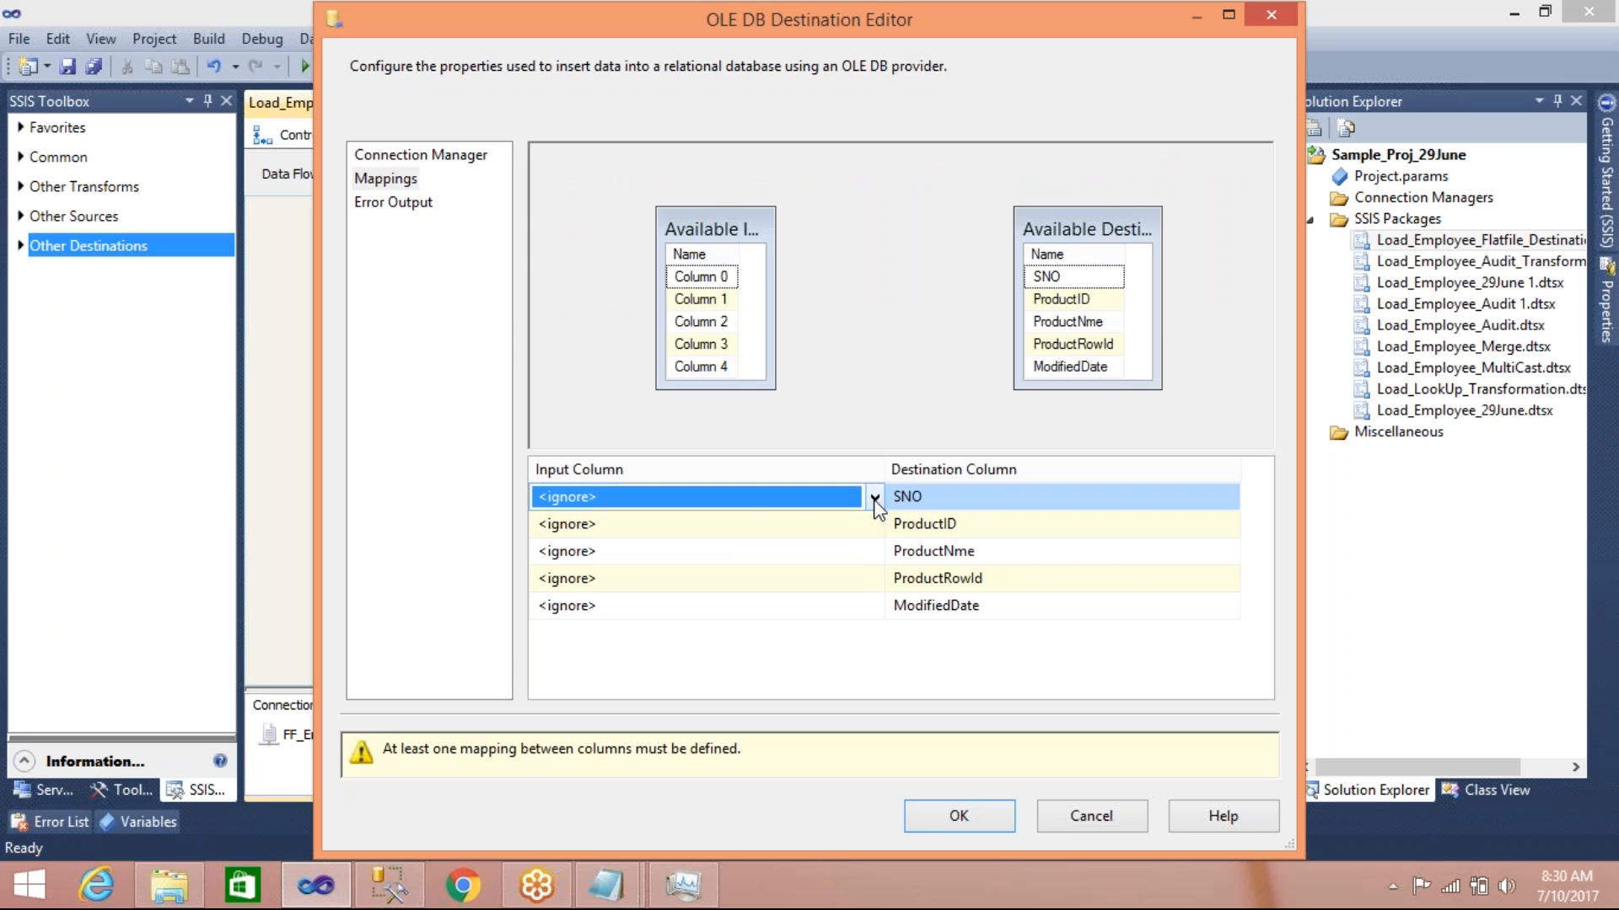
left_click_drag(727, 279, 1060, 282)
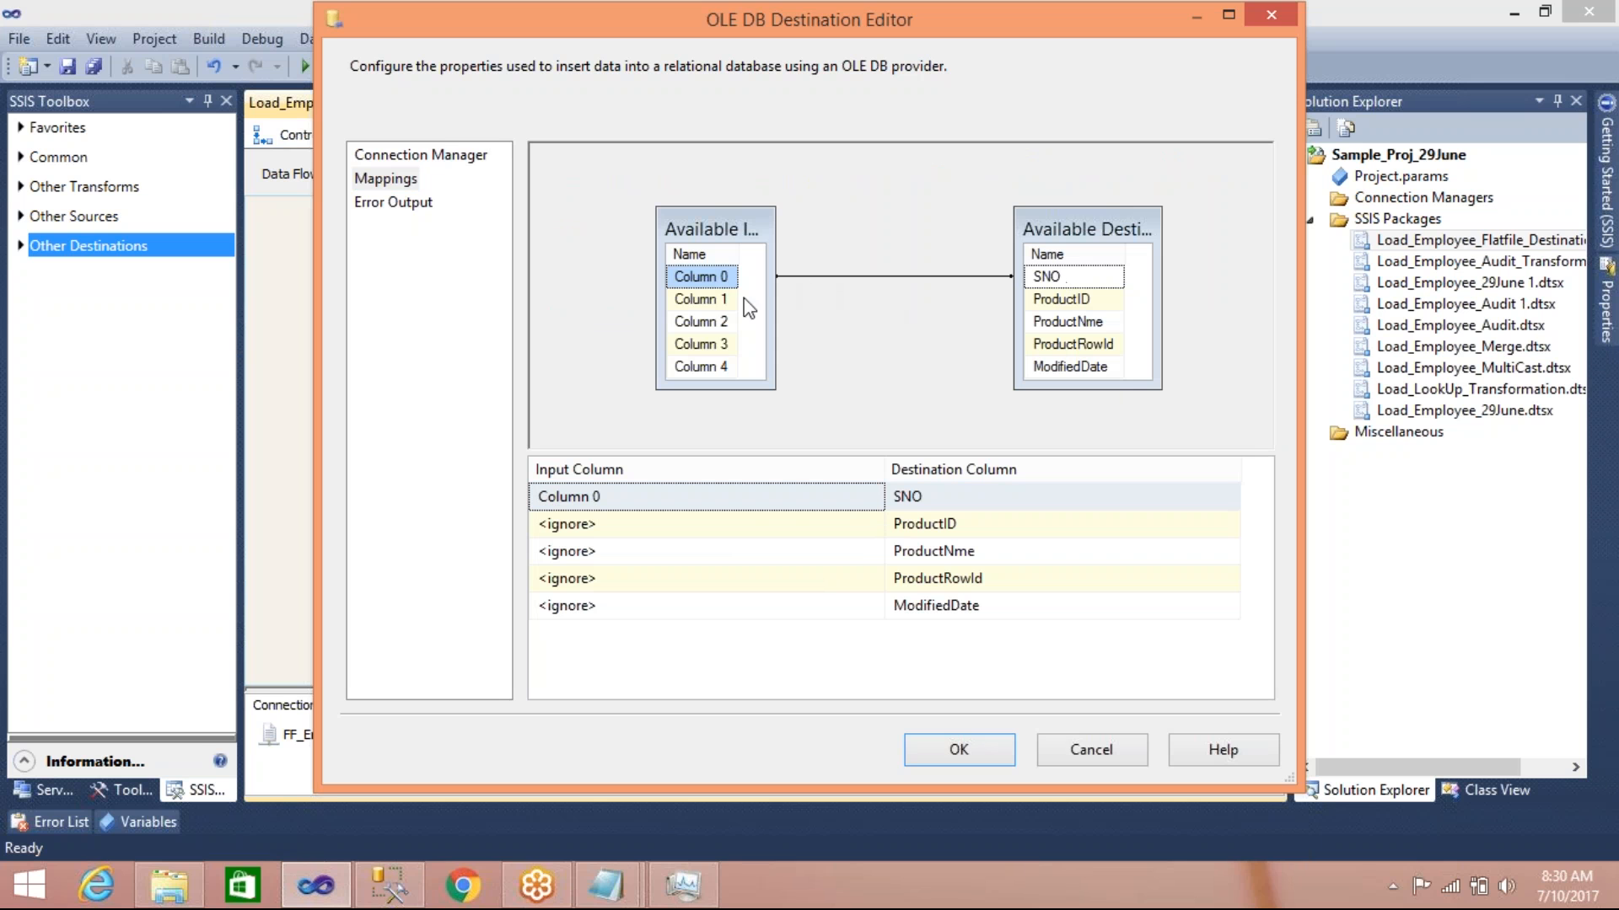
left_click_drag(725, 301, 1035, 302)
left_click_drag(728, 327, 1047, 329)
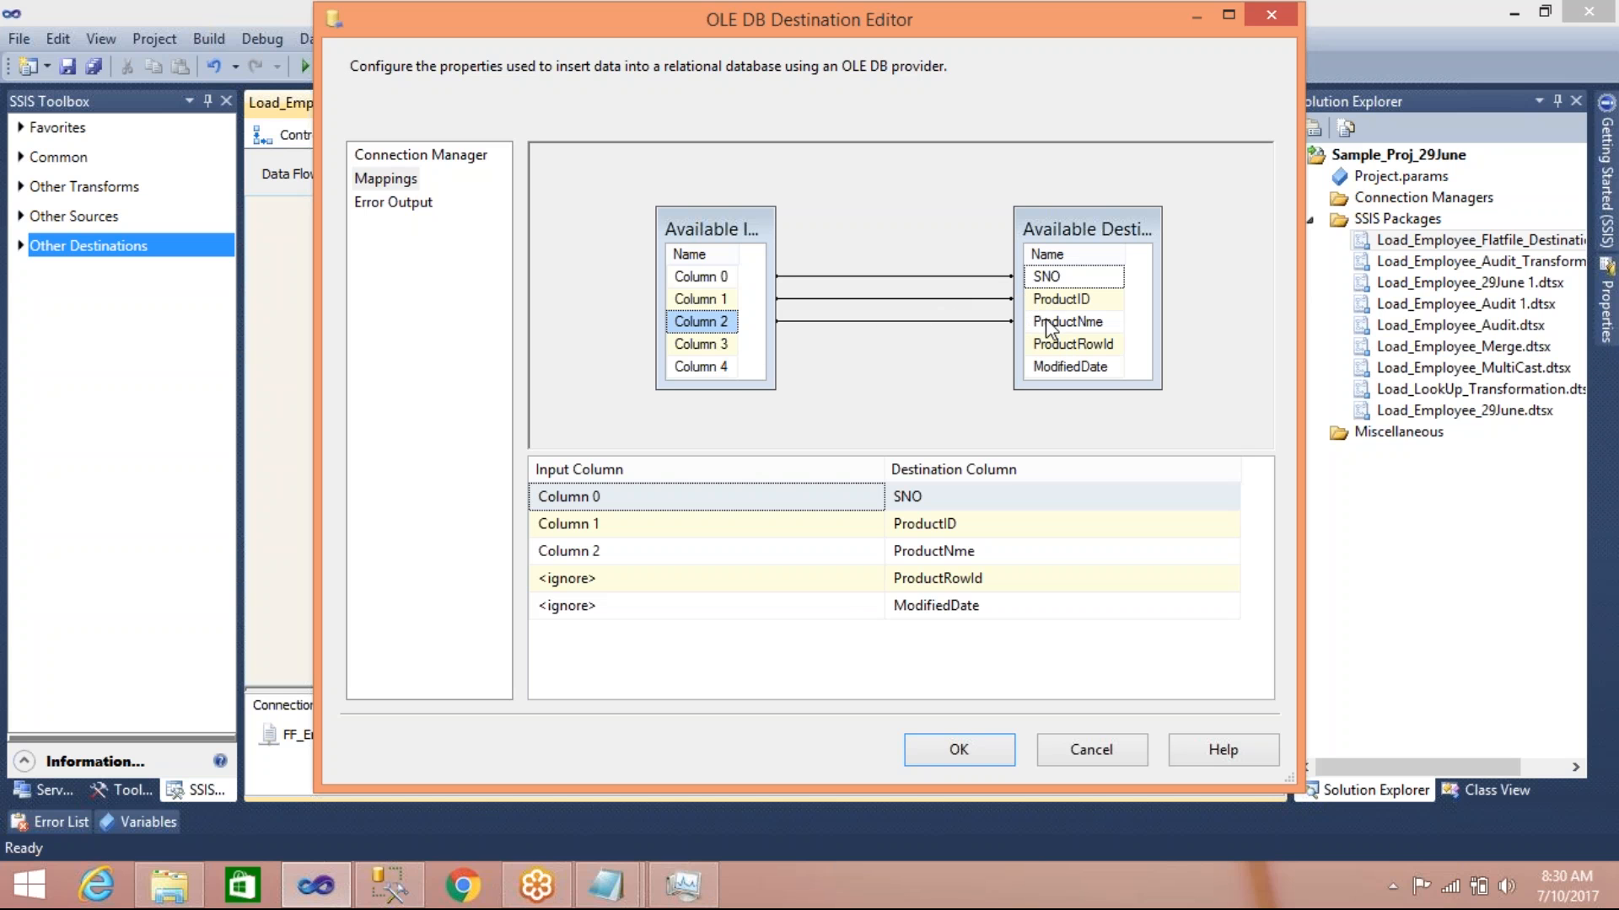
left_click_drag(726, 344, 1057, 346)
left_click_drag(732, 369, 1062, 367)
left_click(952, 750)
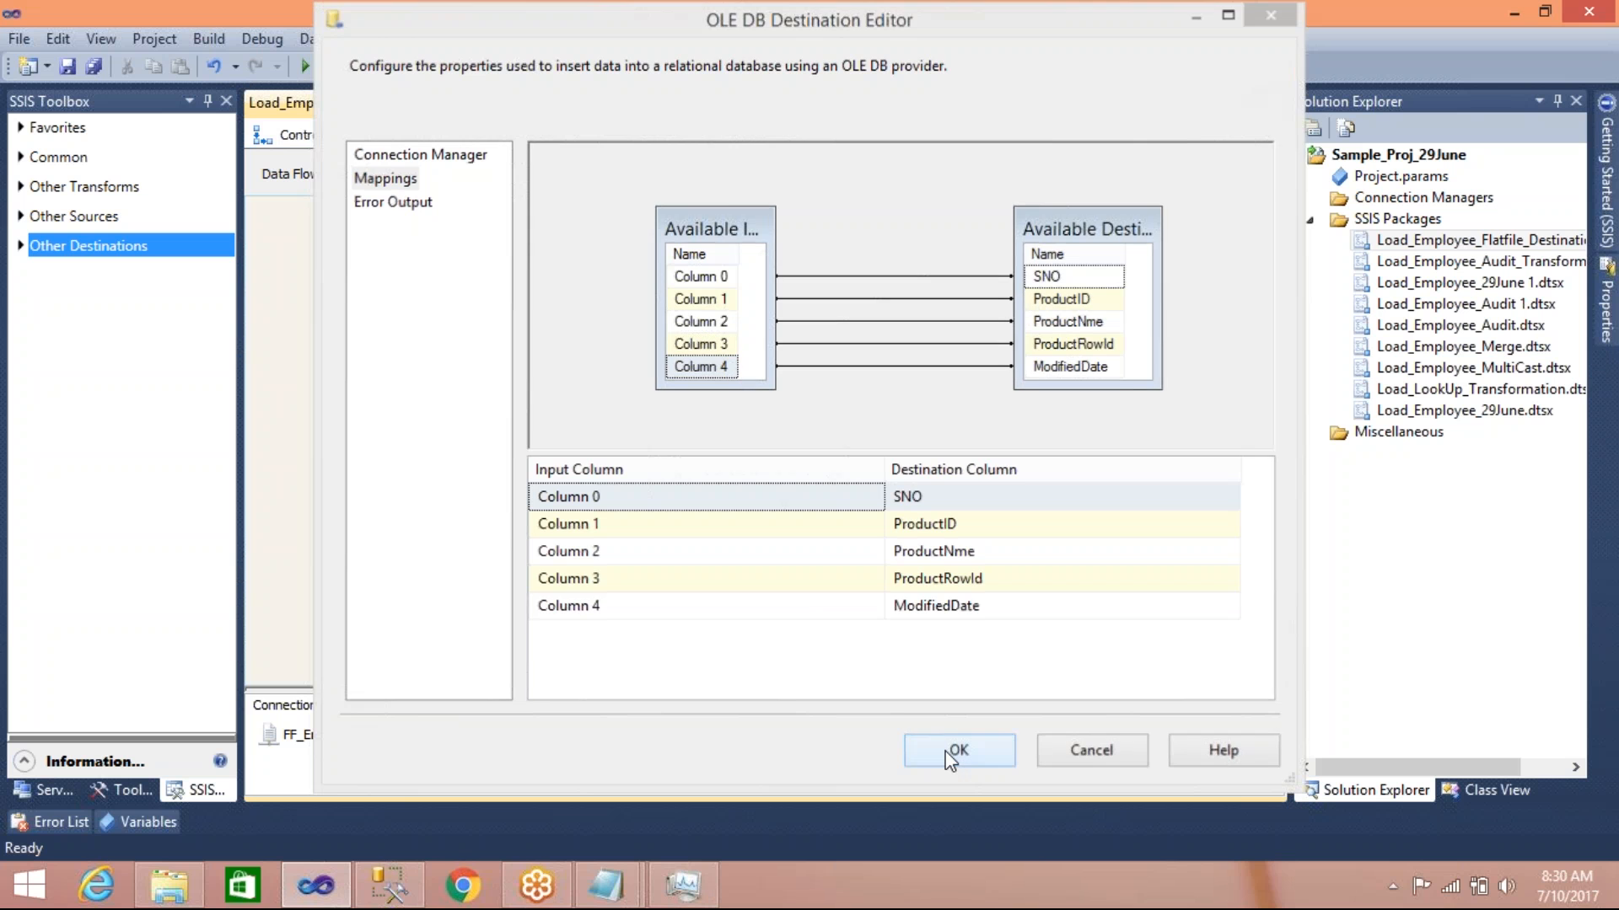
Save the package, run it to load the flat file into the table, and stop debugging
key("ctrl+s")
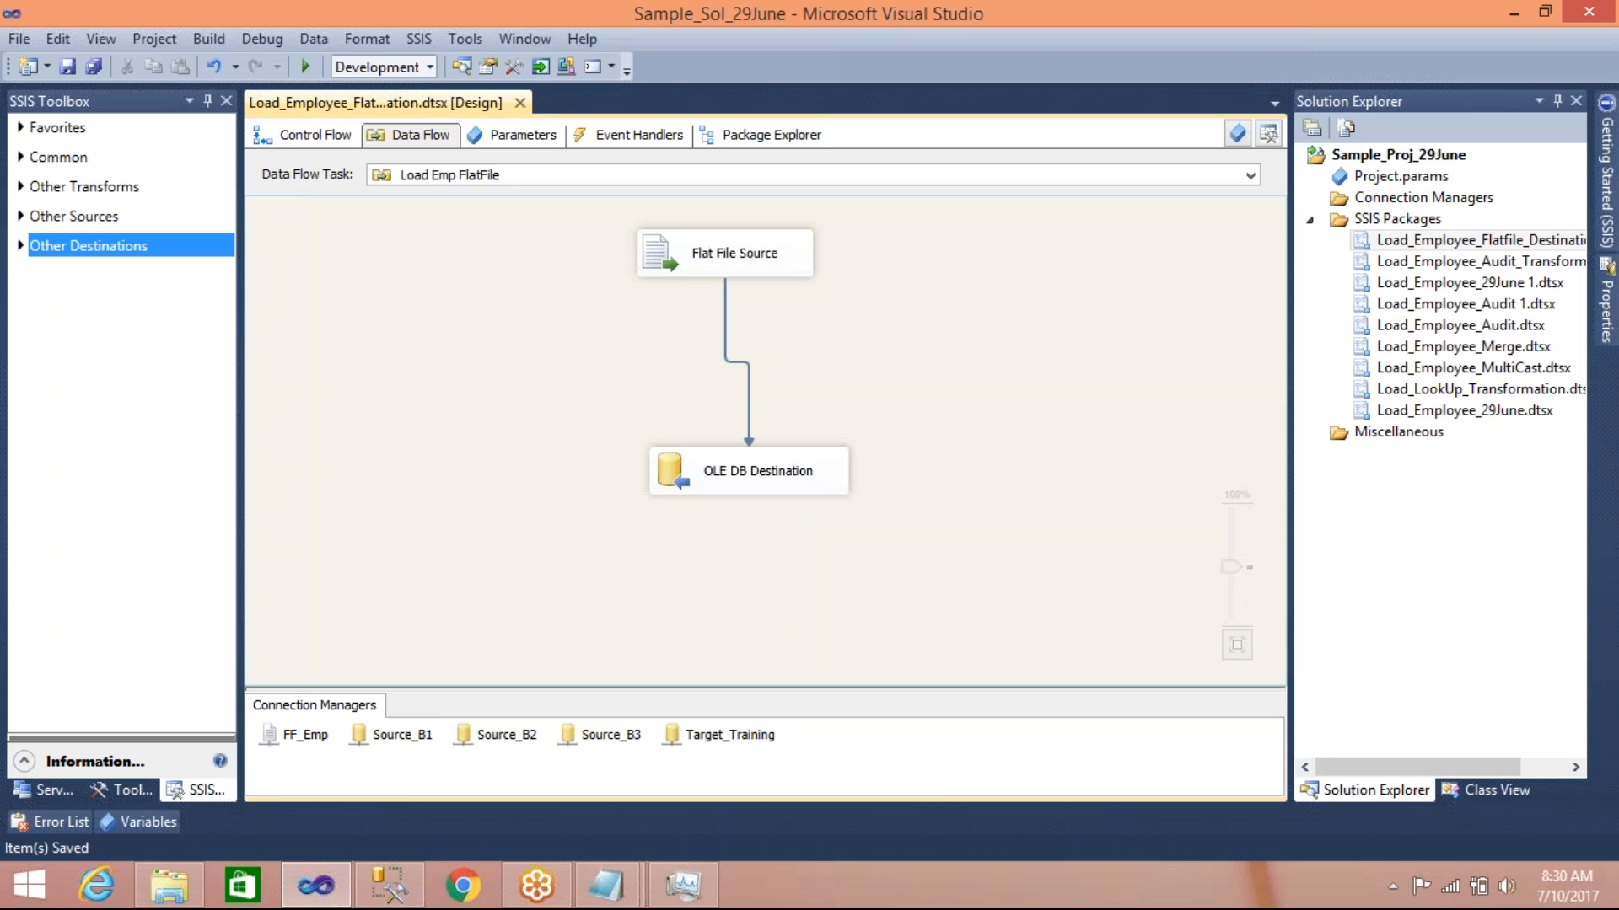
left_click(305, 67)
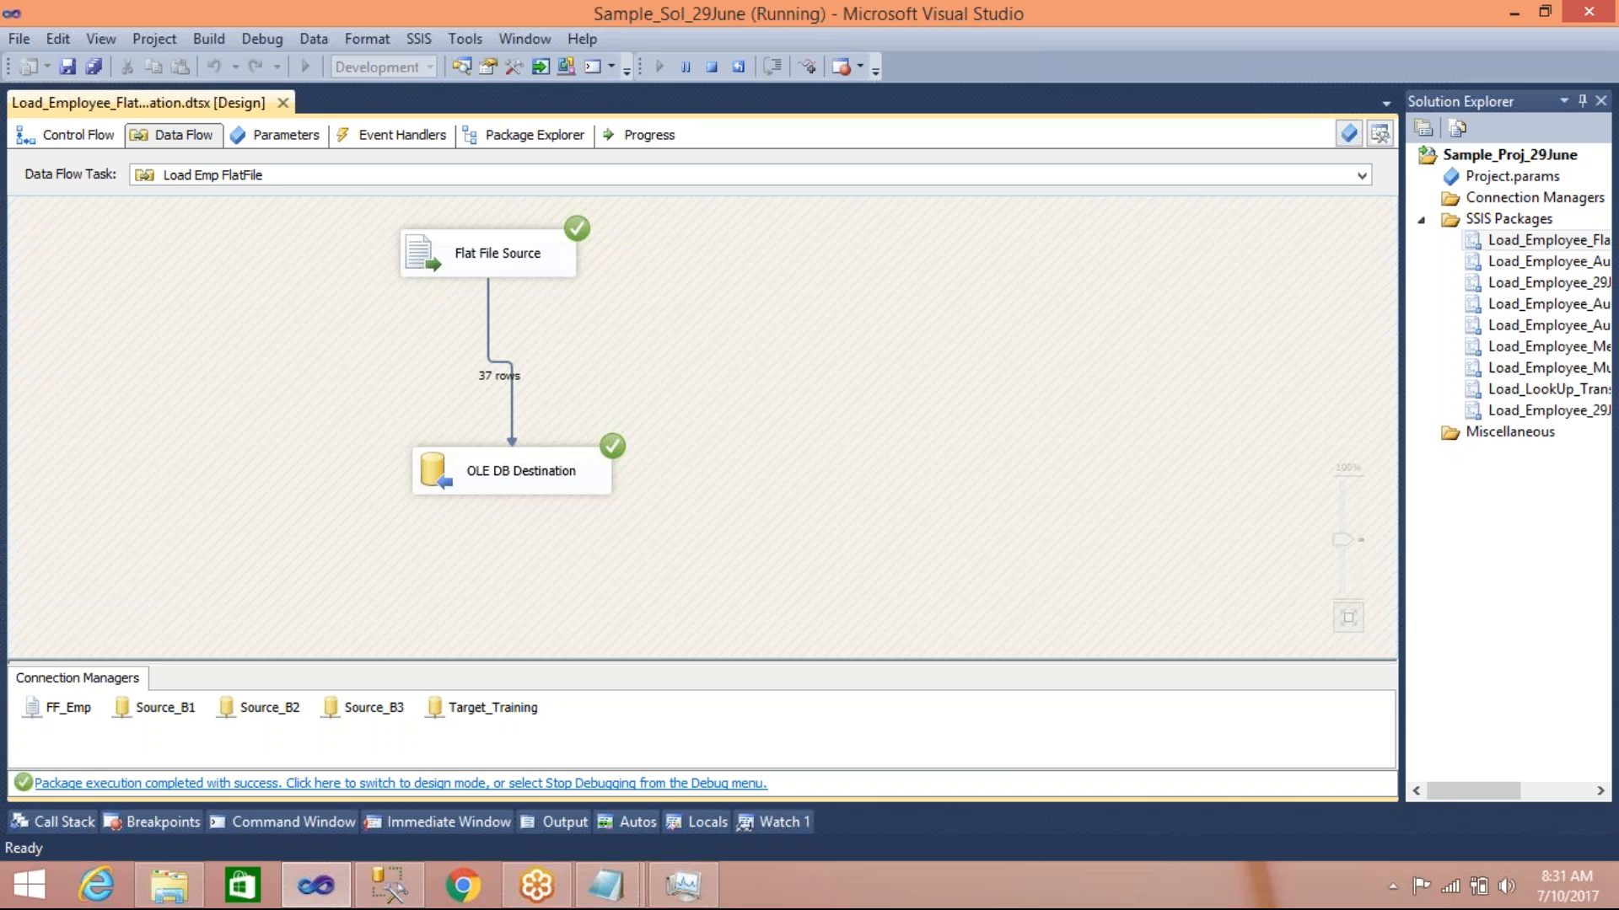
left_click(712, 66)
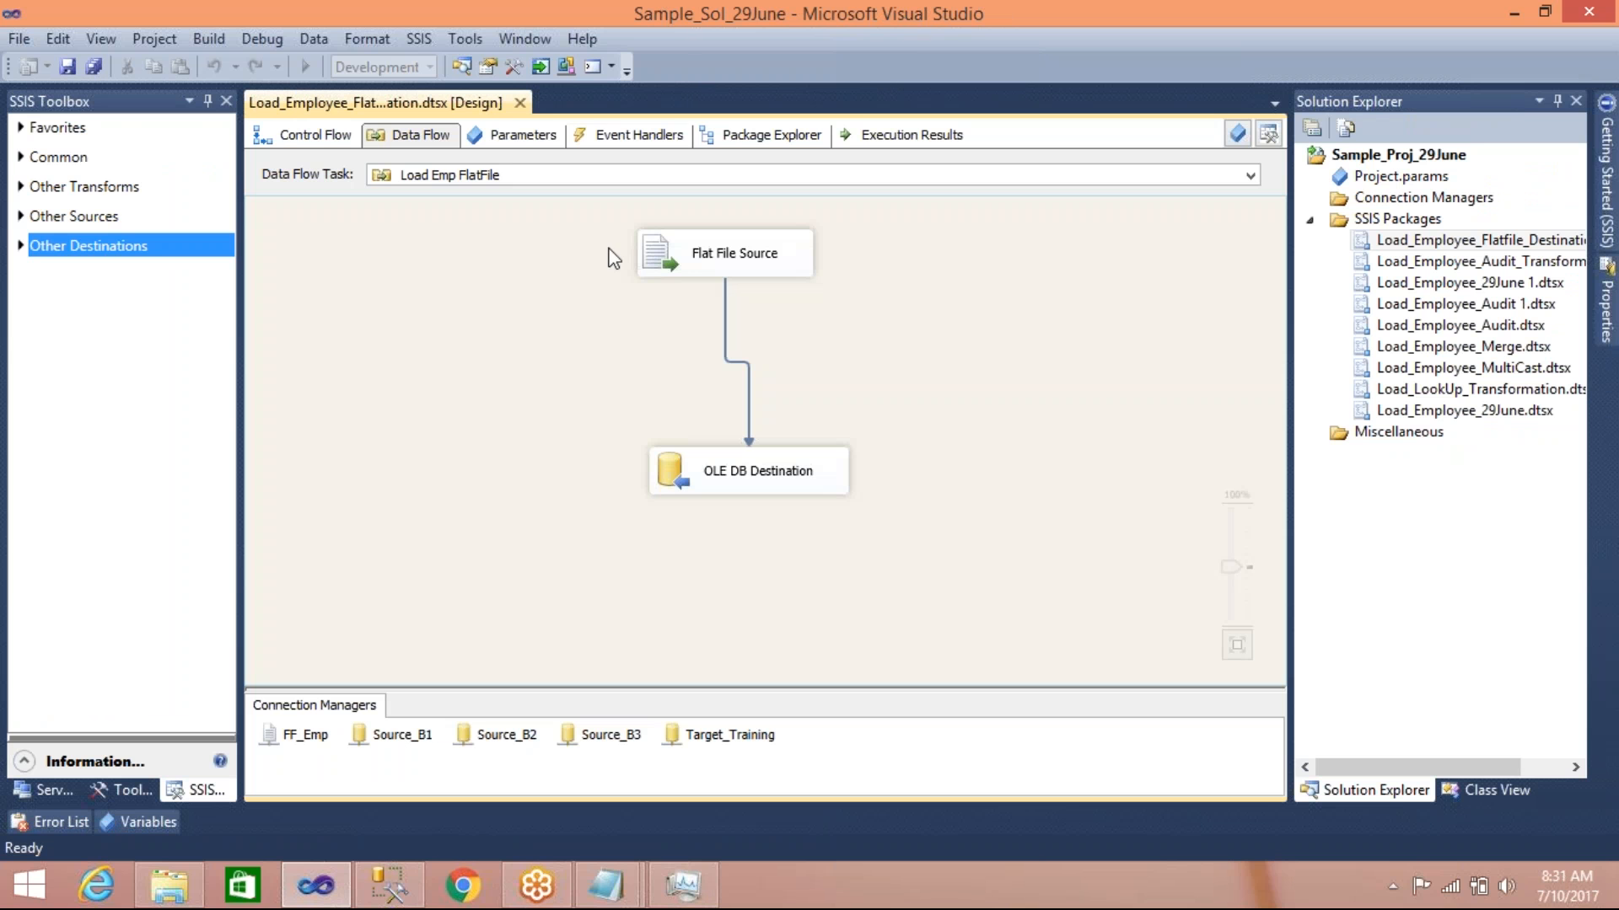
left_click(670, 262)
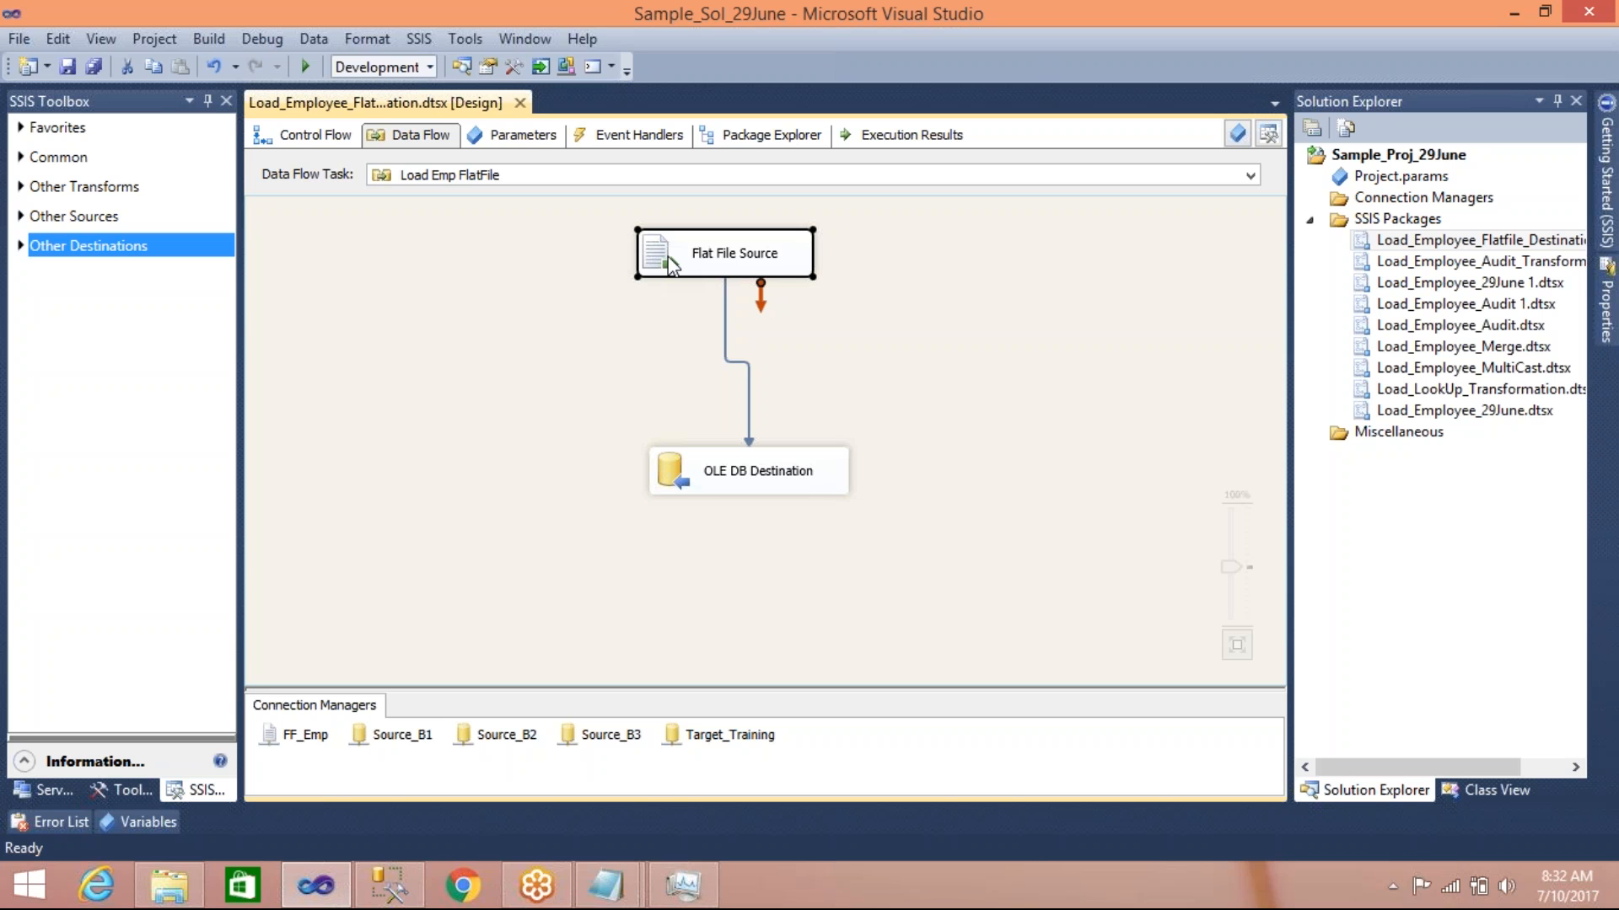
left_click(491, 343)
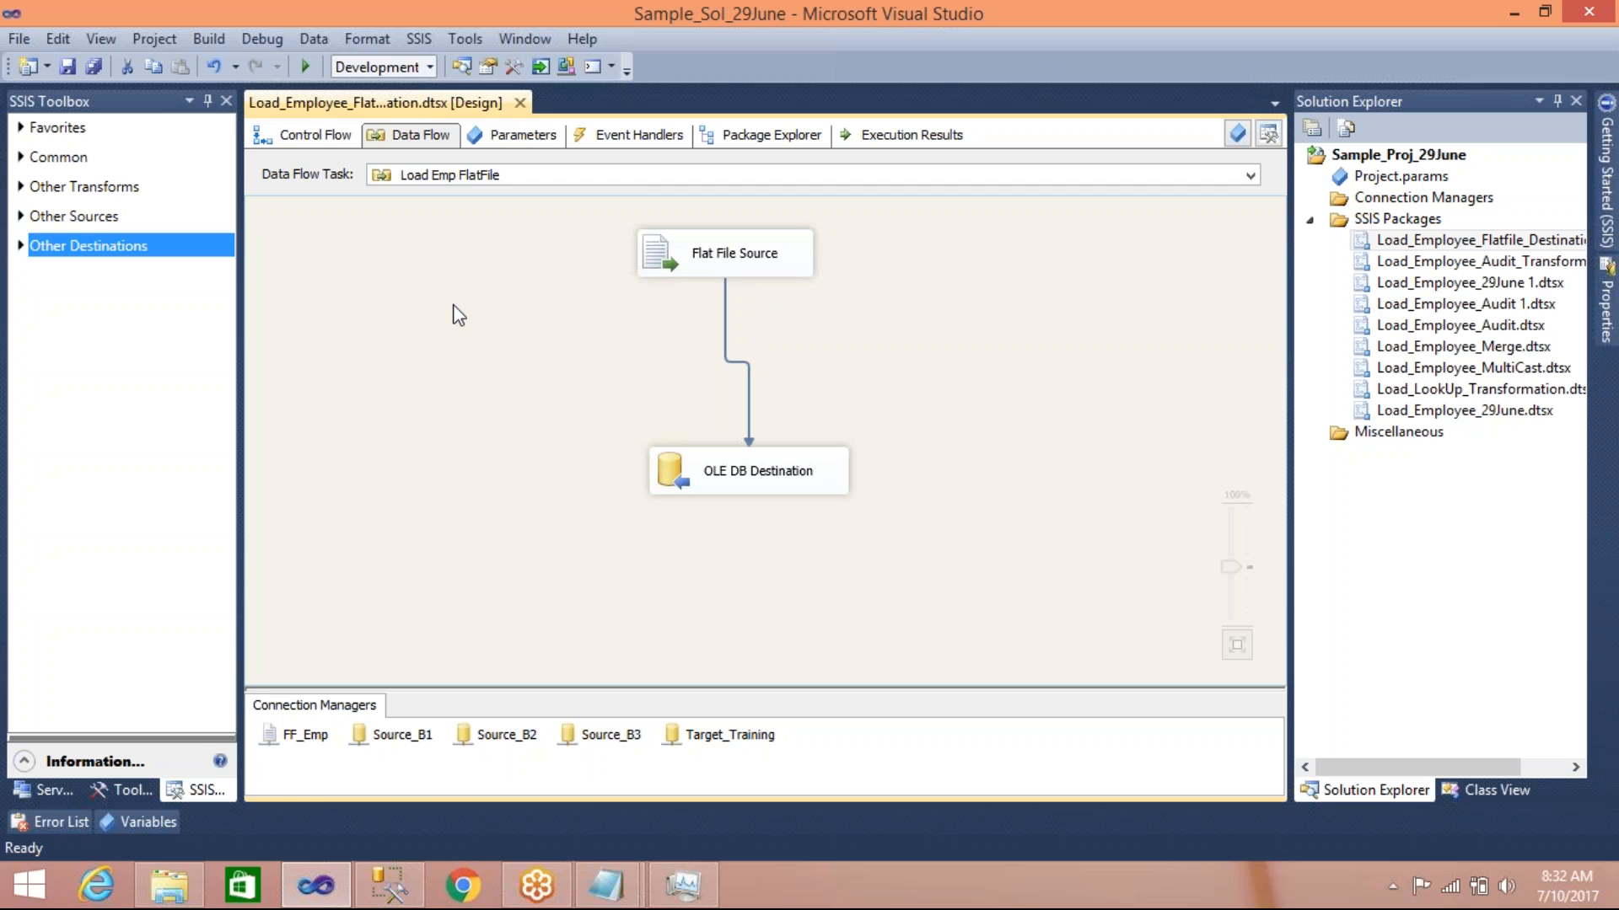
Return to the package's control flow, save the Load_Employee_Flatfile_Destination package and close it
left_click(316, 135)
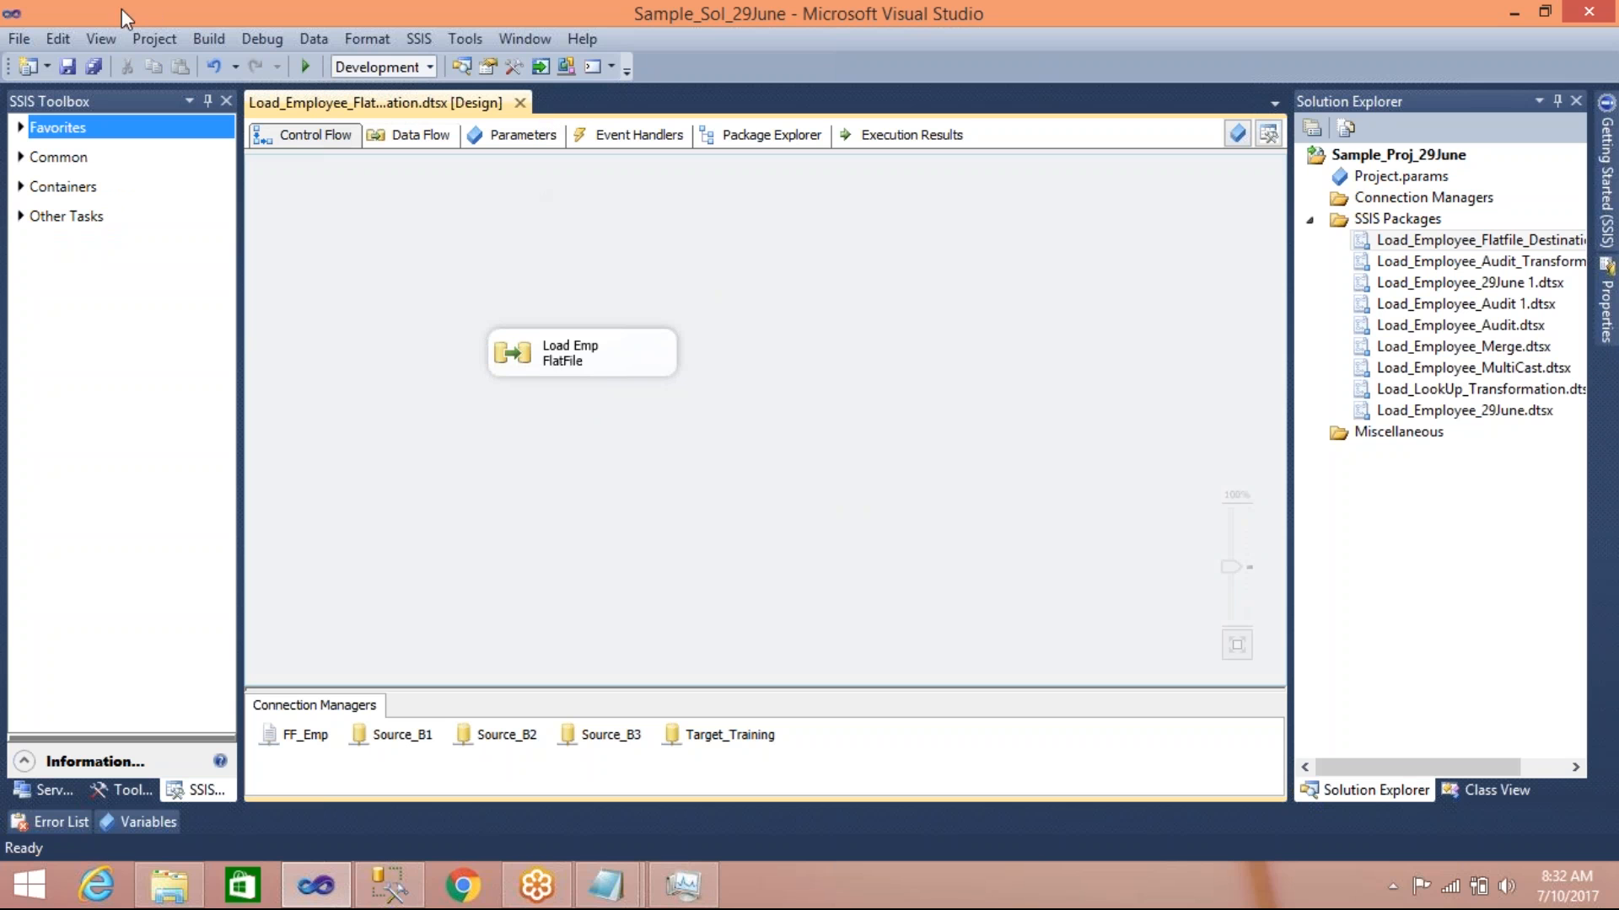
left_click(70, 63)
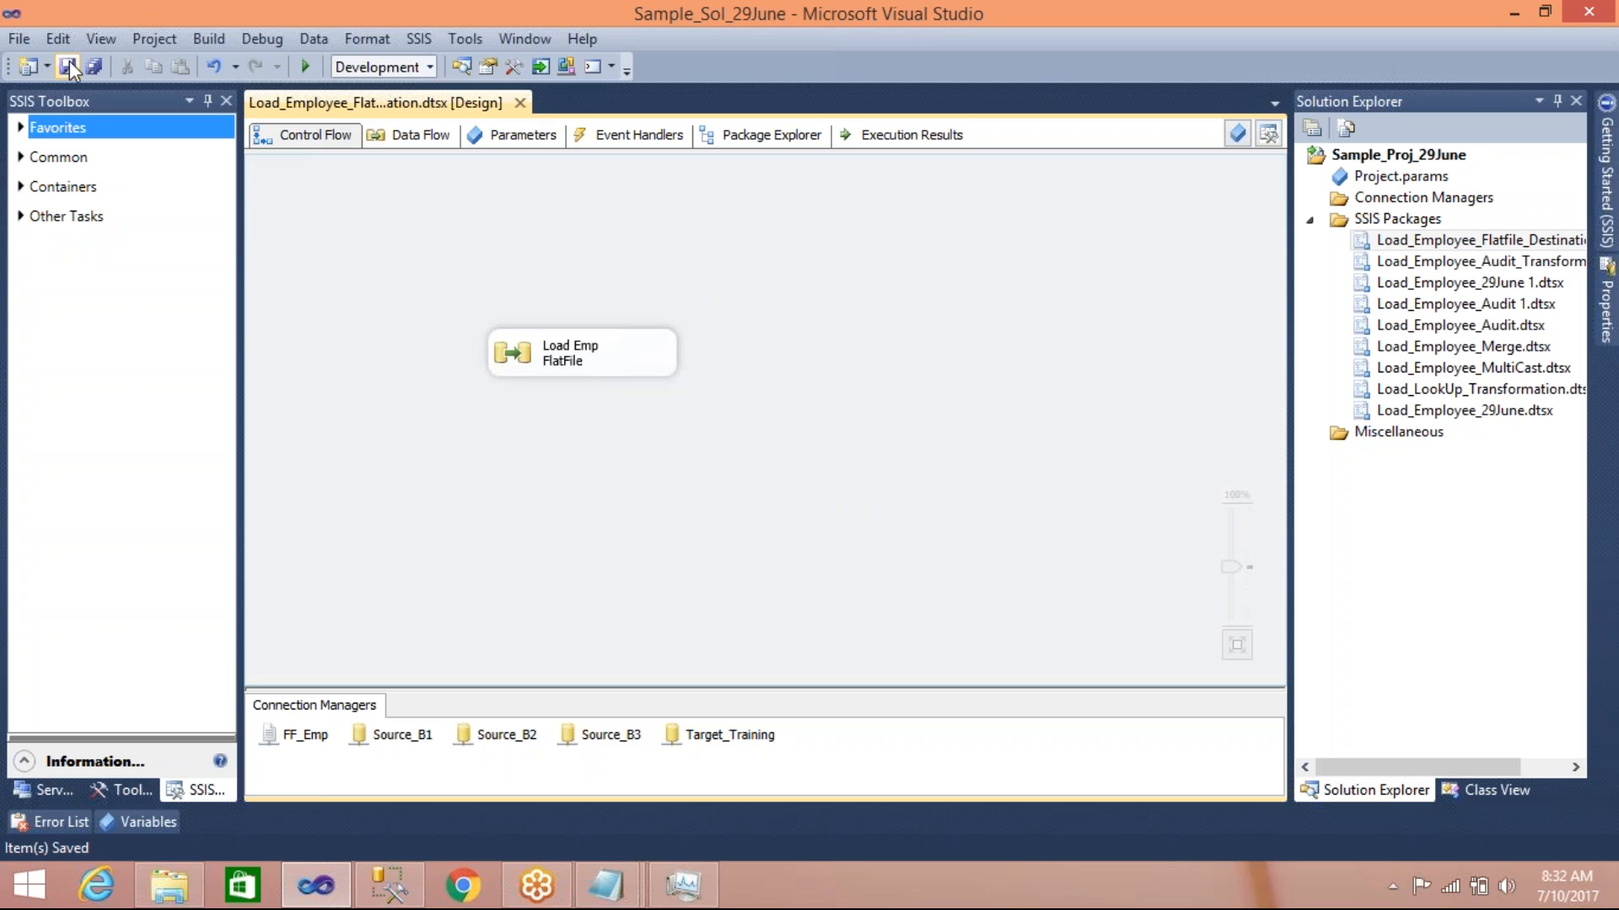
left_click(520, 104)
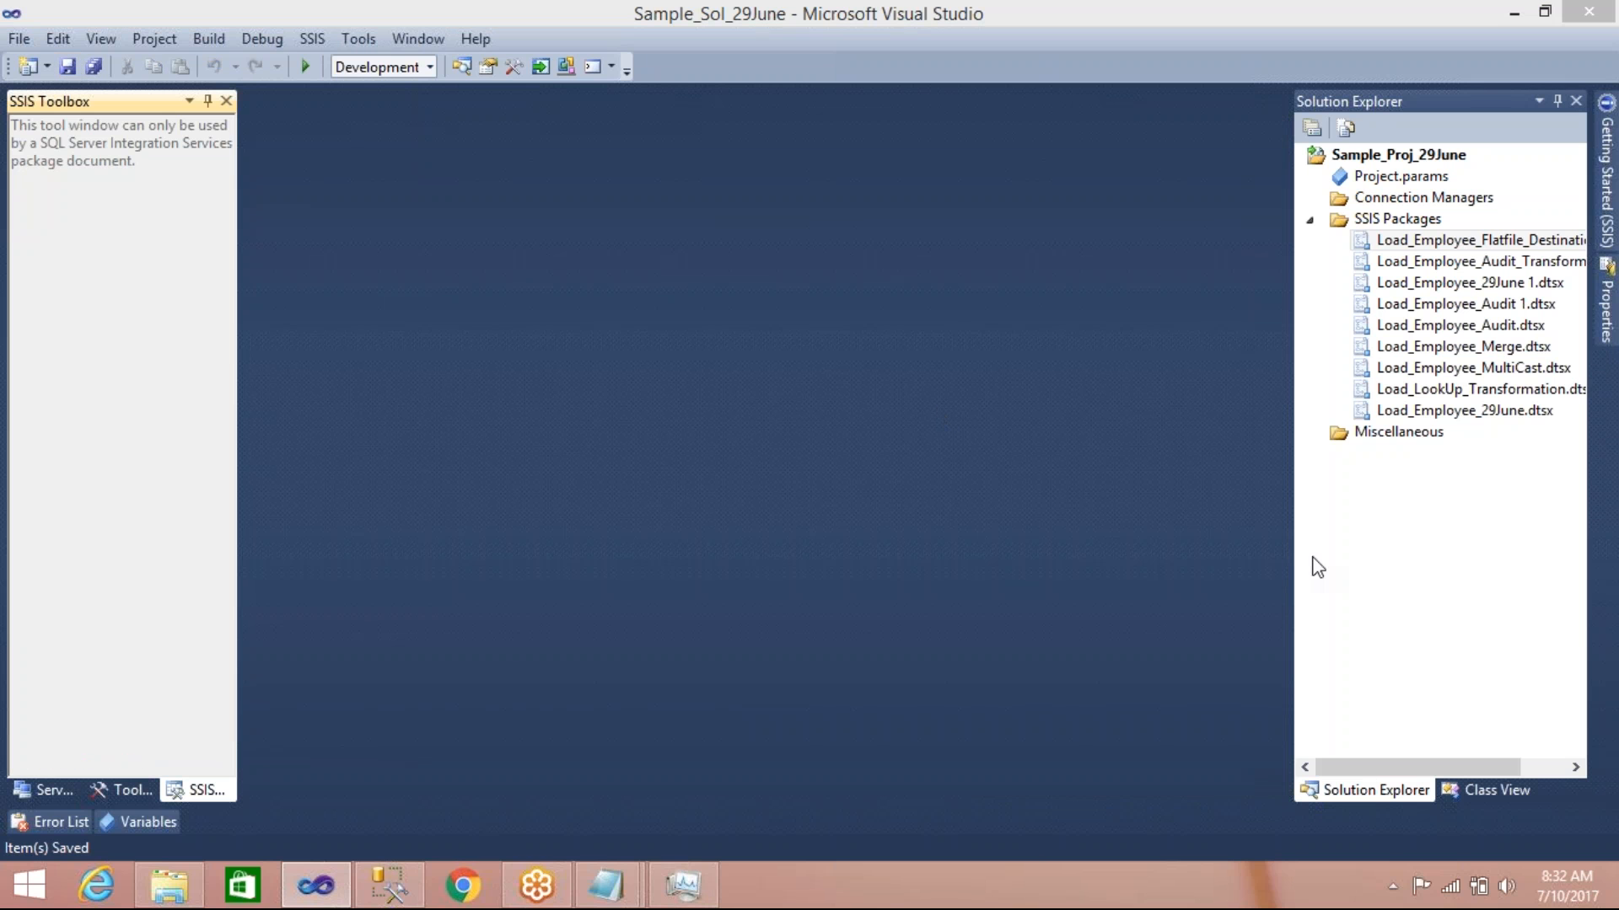
Duplicate the Load_Employee_Flatfile_Destination.dtsx package within the project's SSIS Packages
left_click(1366, 576)
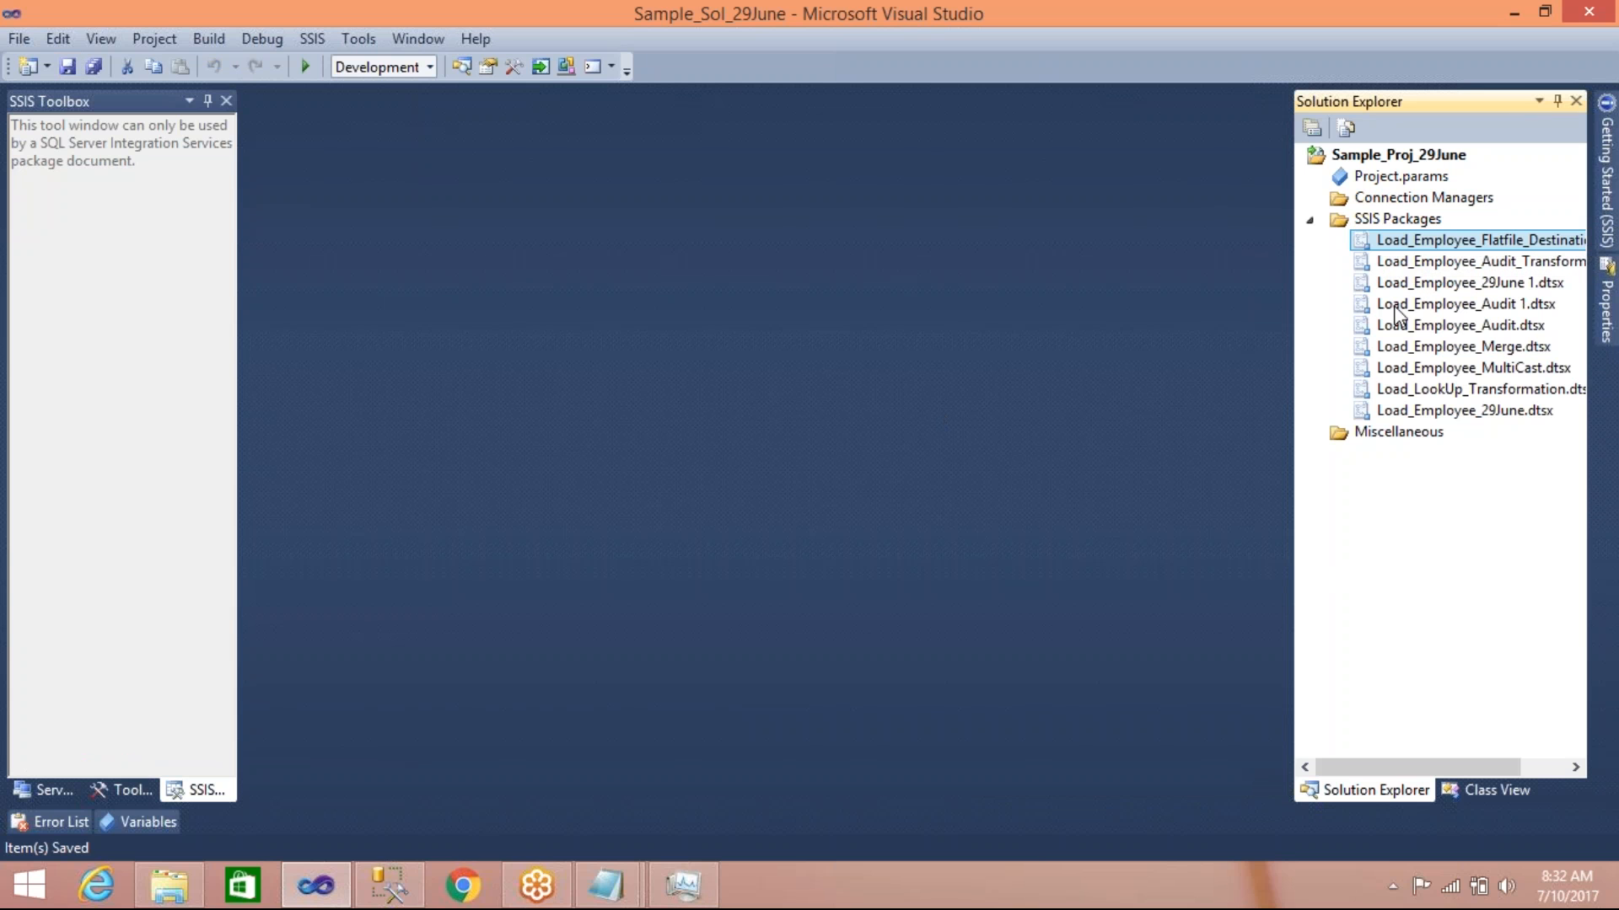
left_click(1364, 244)
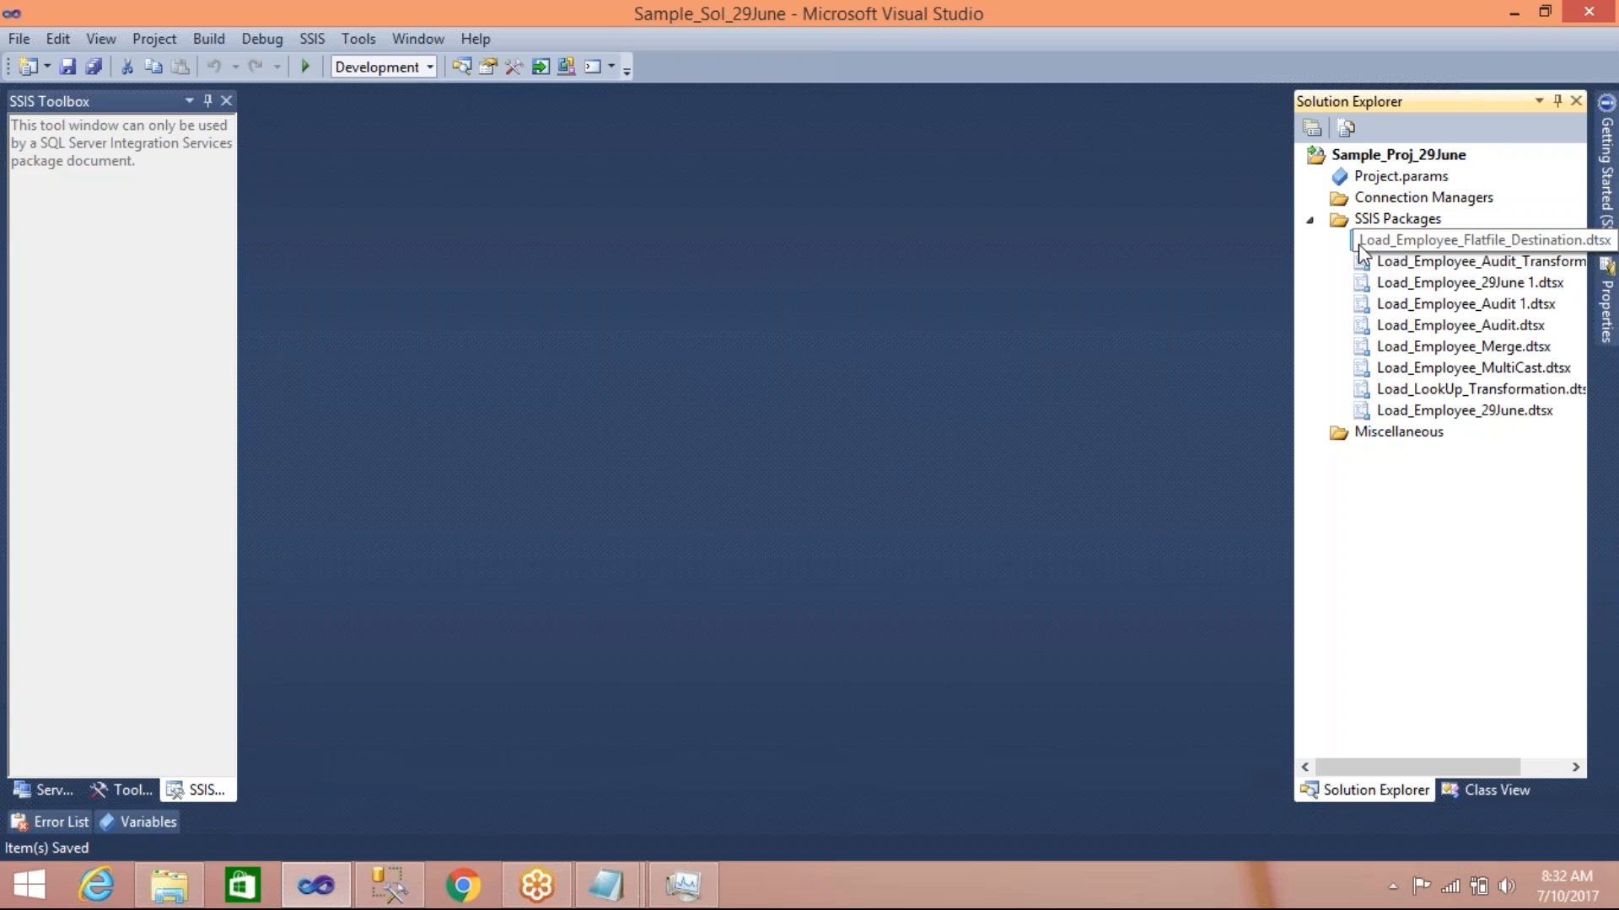
key("ctrl+c")
key("ctrl+v")
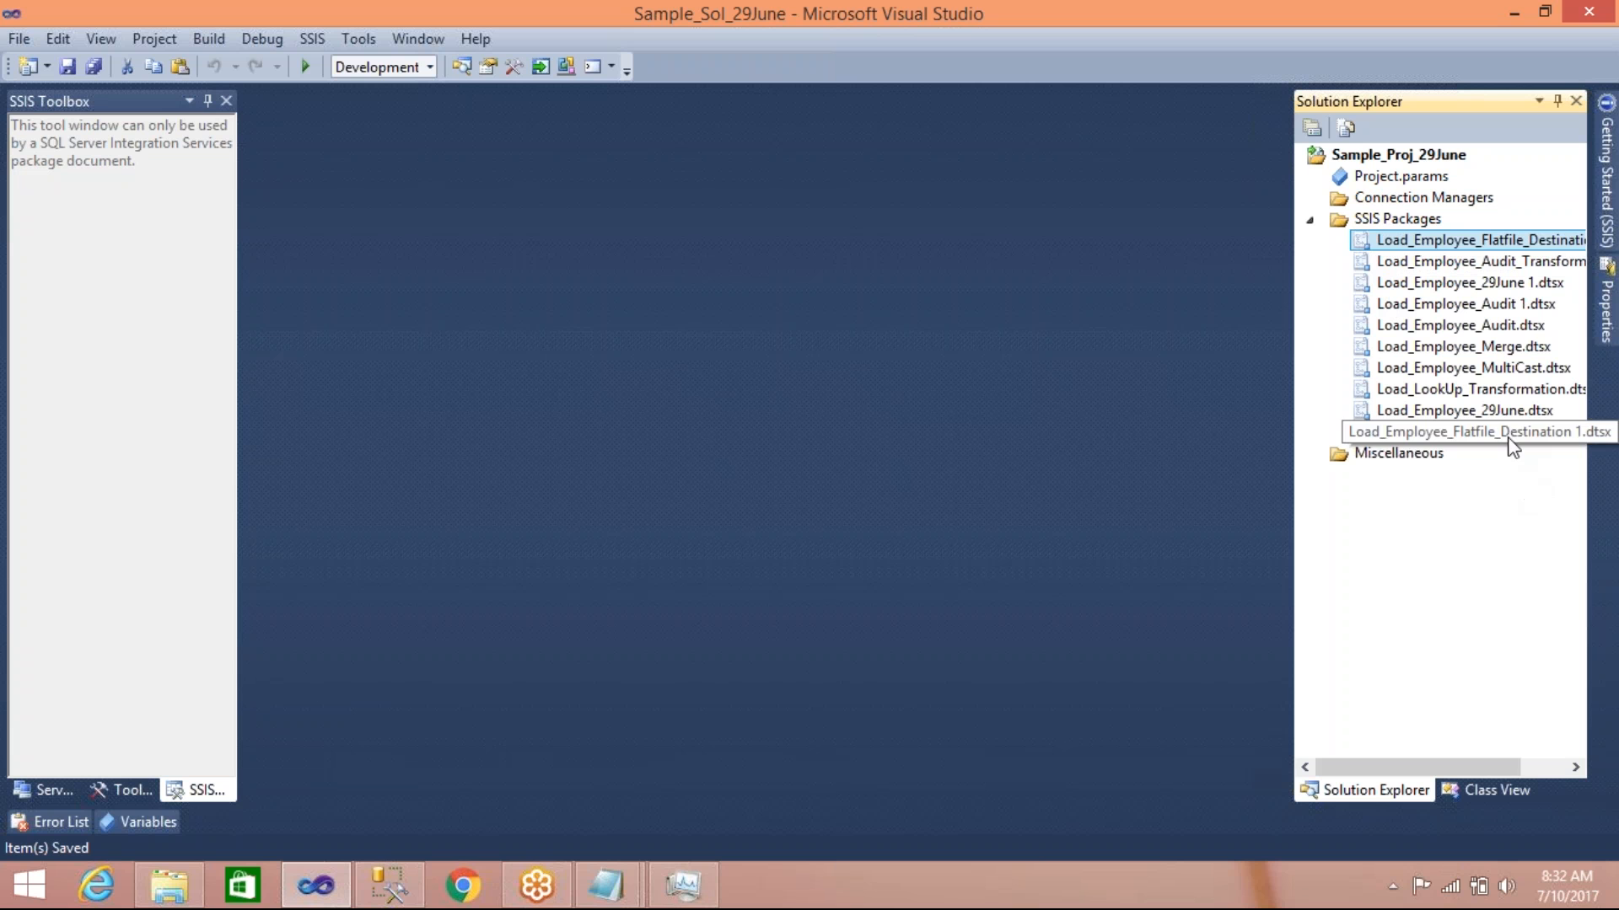
Rename the copied package Load_Employee_Excel_Destination.dtsx, open it in the designer and save it
left_click(1506, 438)
left_click(1495, 439)
key("BackSpace")
key("BackSpace")
key("BackSpace")
key("BackSpace")
key("BackSpace")
key("BackSpace")
key("BackSpace")
key("BackSpace")
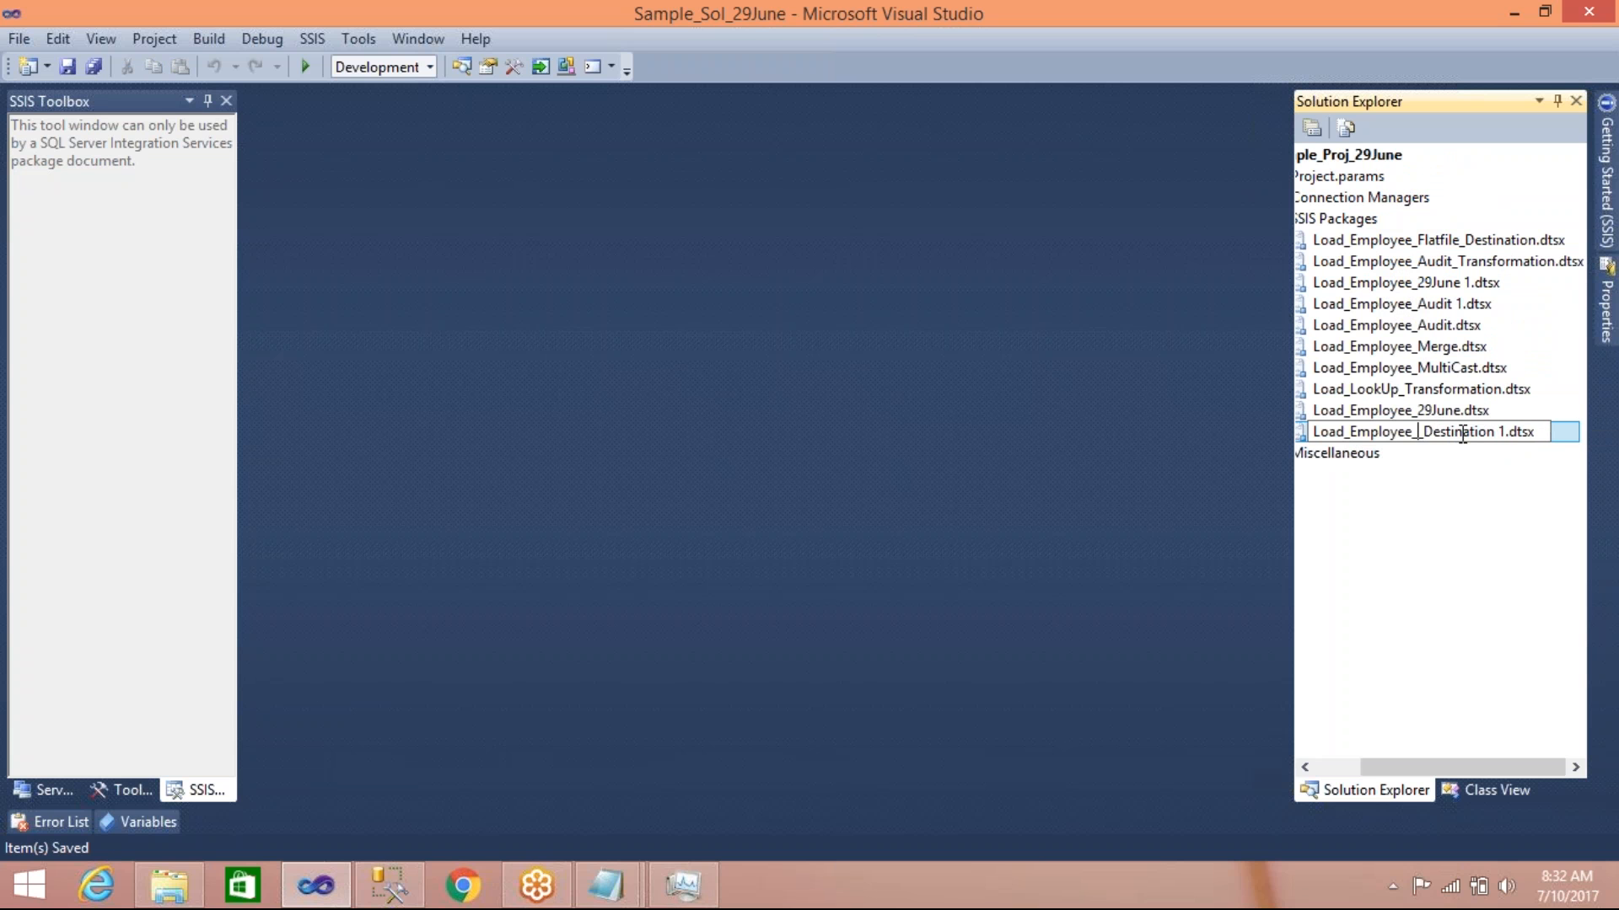
type("Excel")
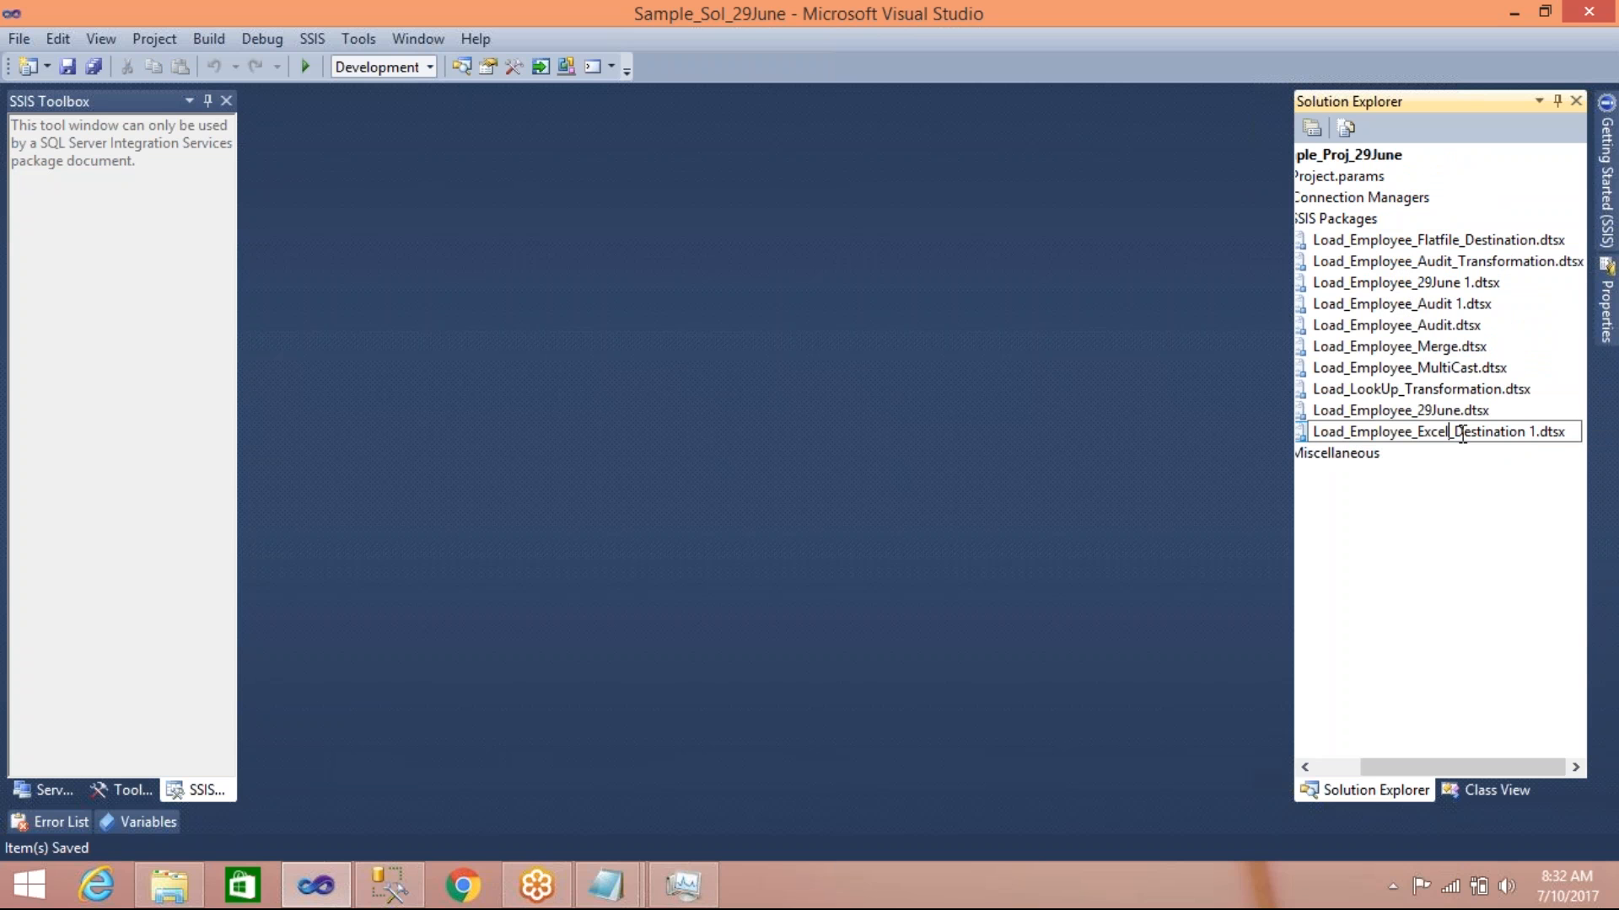
left_click(1535, 431)
key("Escape")
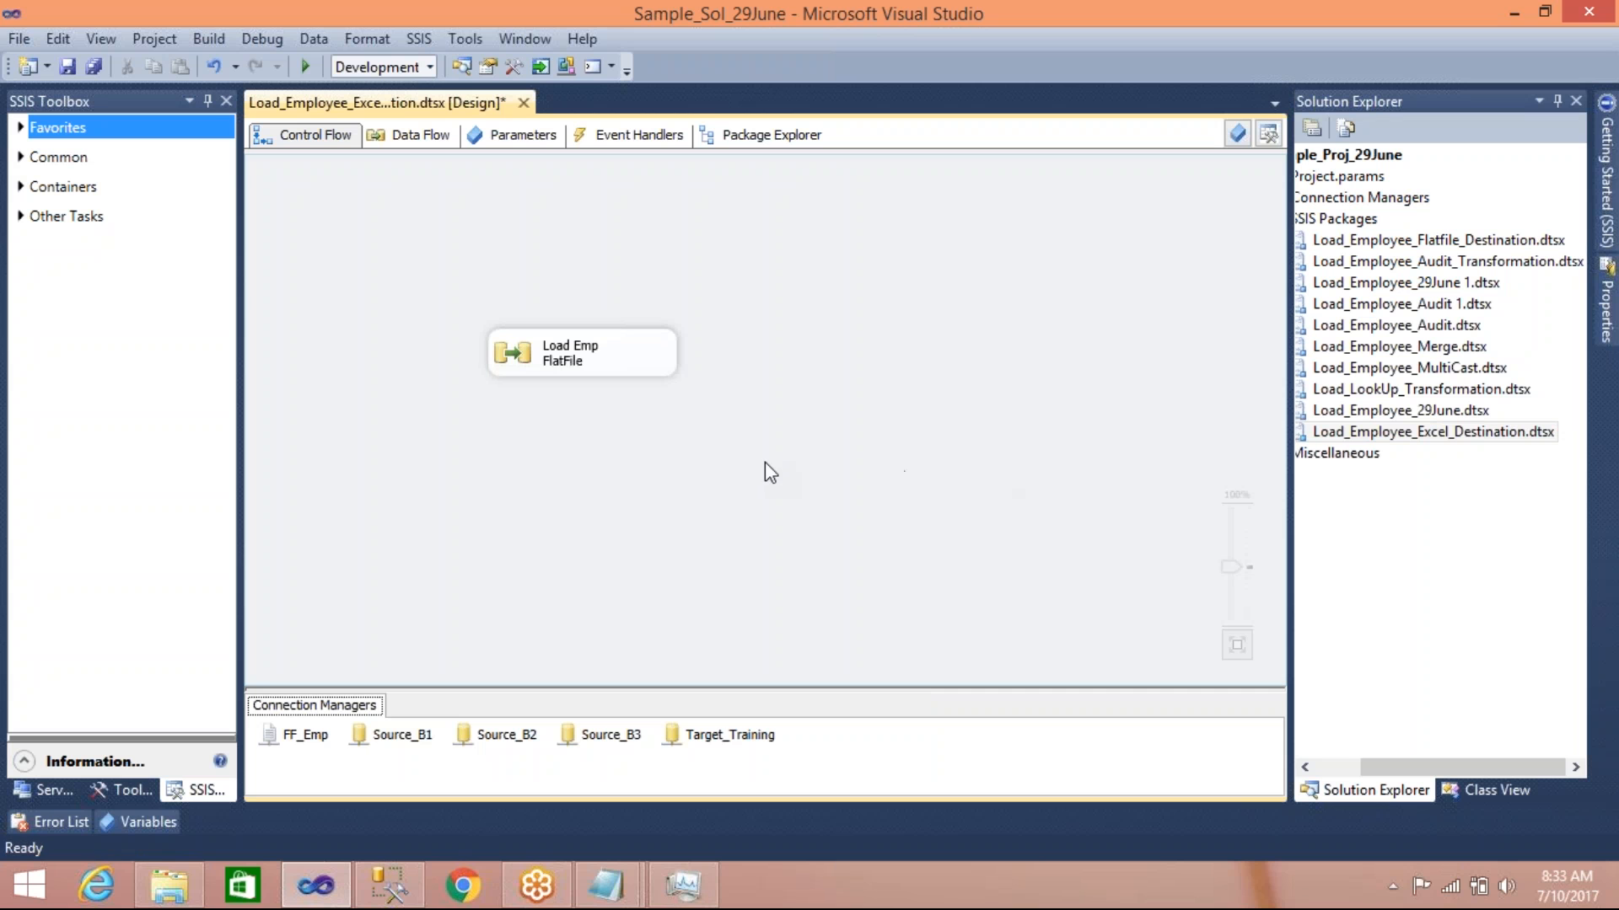
key("ctrl+s")
Rename the Load Emp FlatFile data flow task as Load Emp xls
left_click(590, 357)
left_click(595, 351)
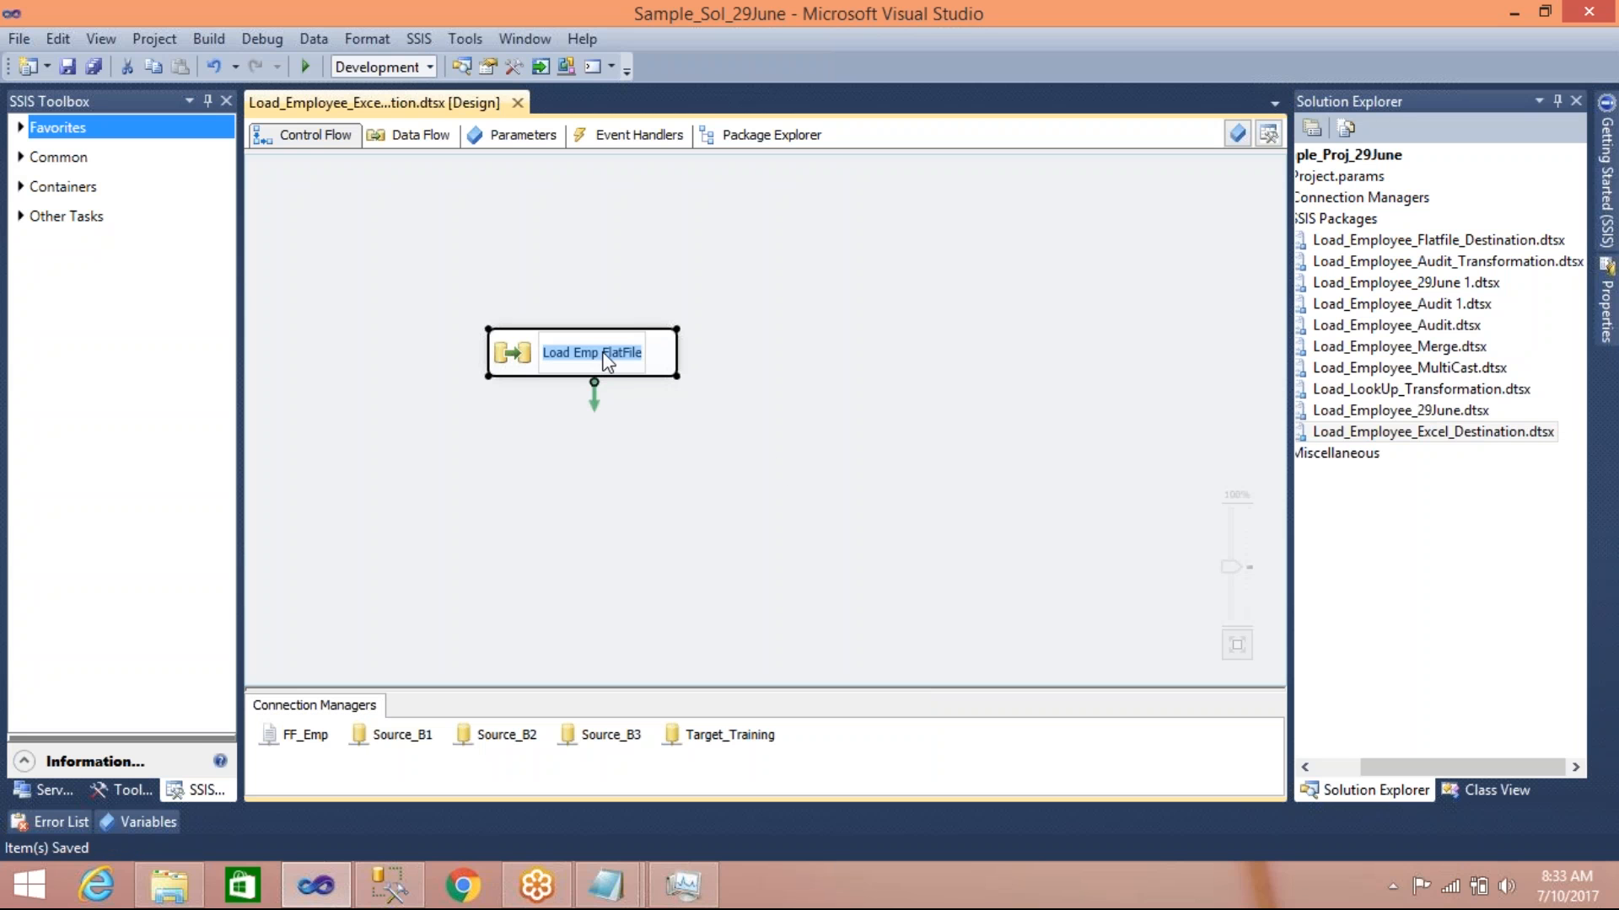
left_click(643, 354)
key("BackSpace")
key("BackSpace")
key("BackSpace")
key("BackSpace")
key("BackSpace")
key("BackSpace")
key("BackSpace")
key("BackSpace")
type("xls")
left_click(628, 452)
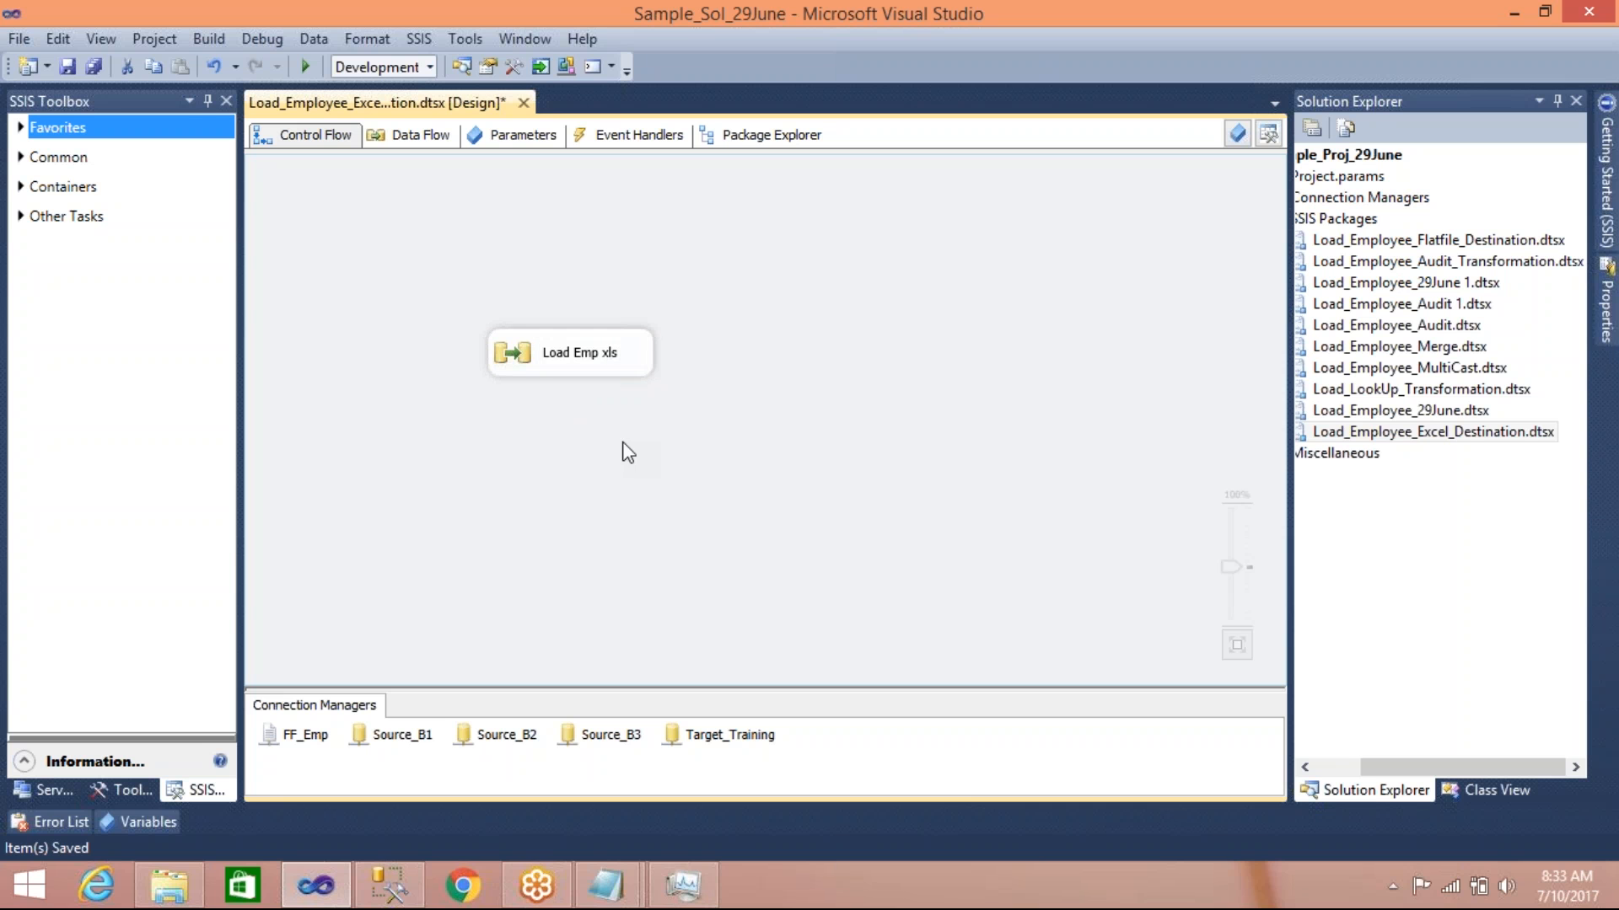
Open the Load Emp xls data flow, delete its existing source and destination components, and save the package
left_click(520, 359)
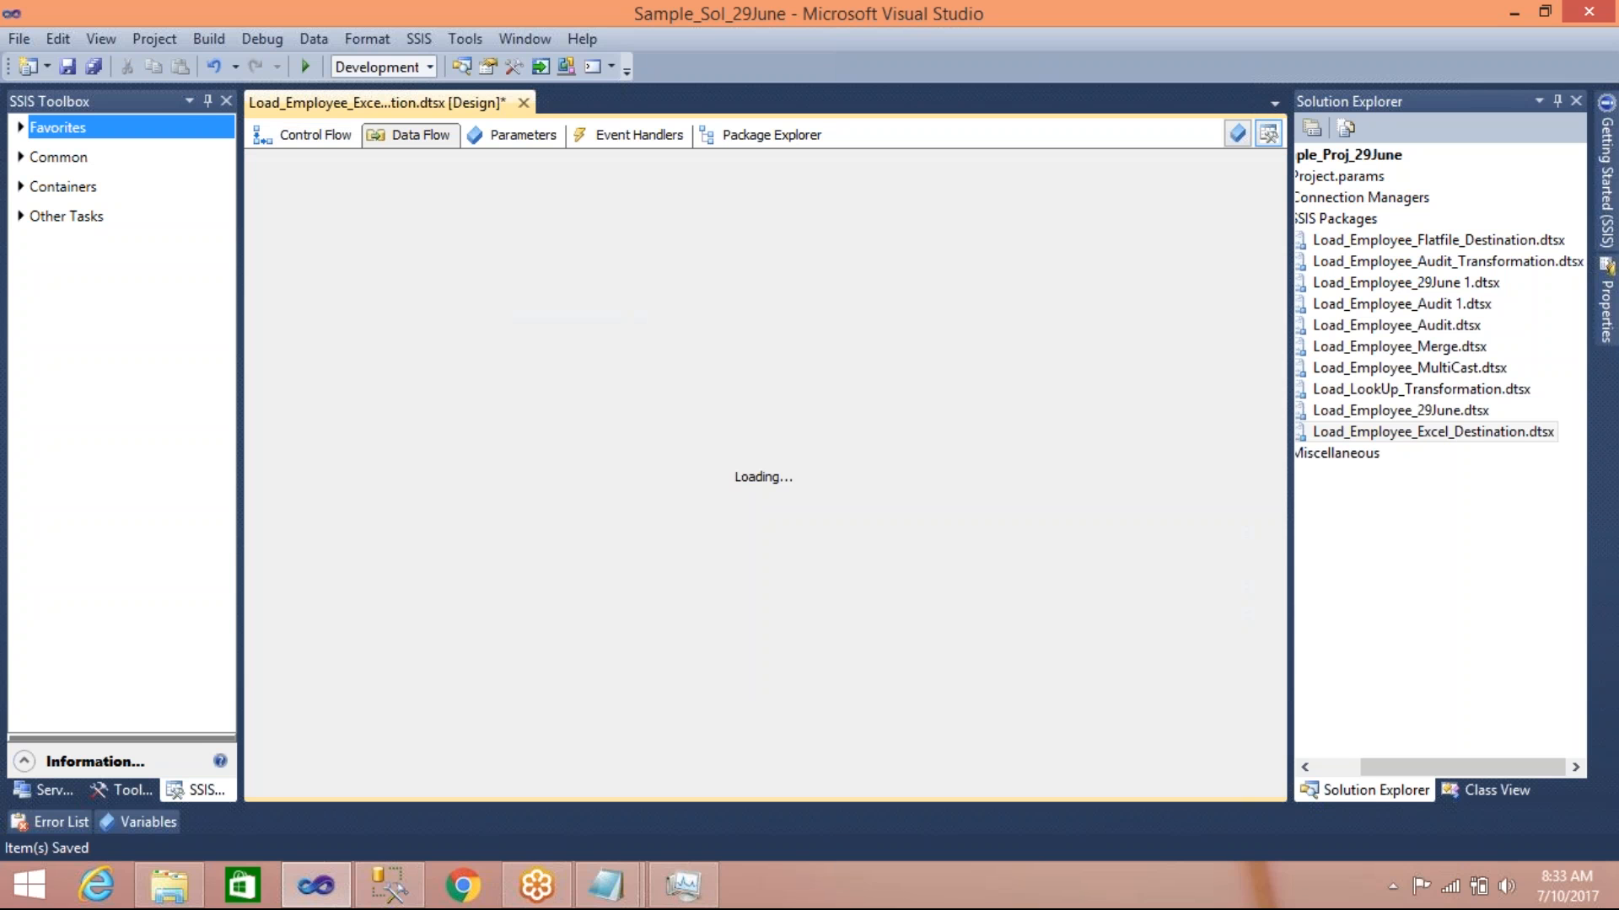
double_click(519, 358)
left_click_drag(570, 247, 854, 506)
key("Delete")
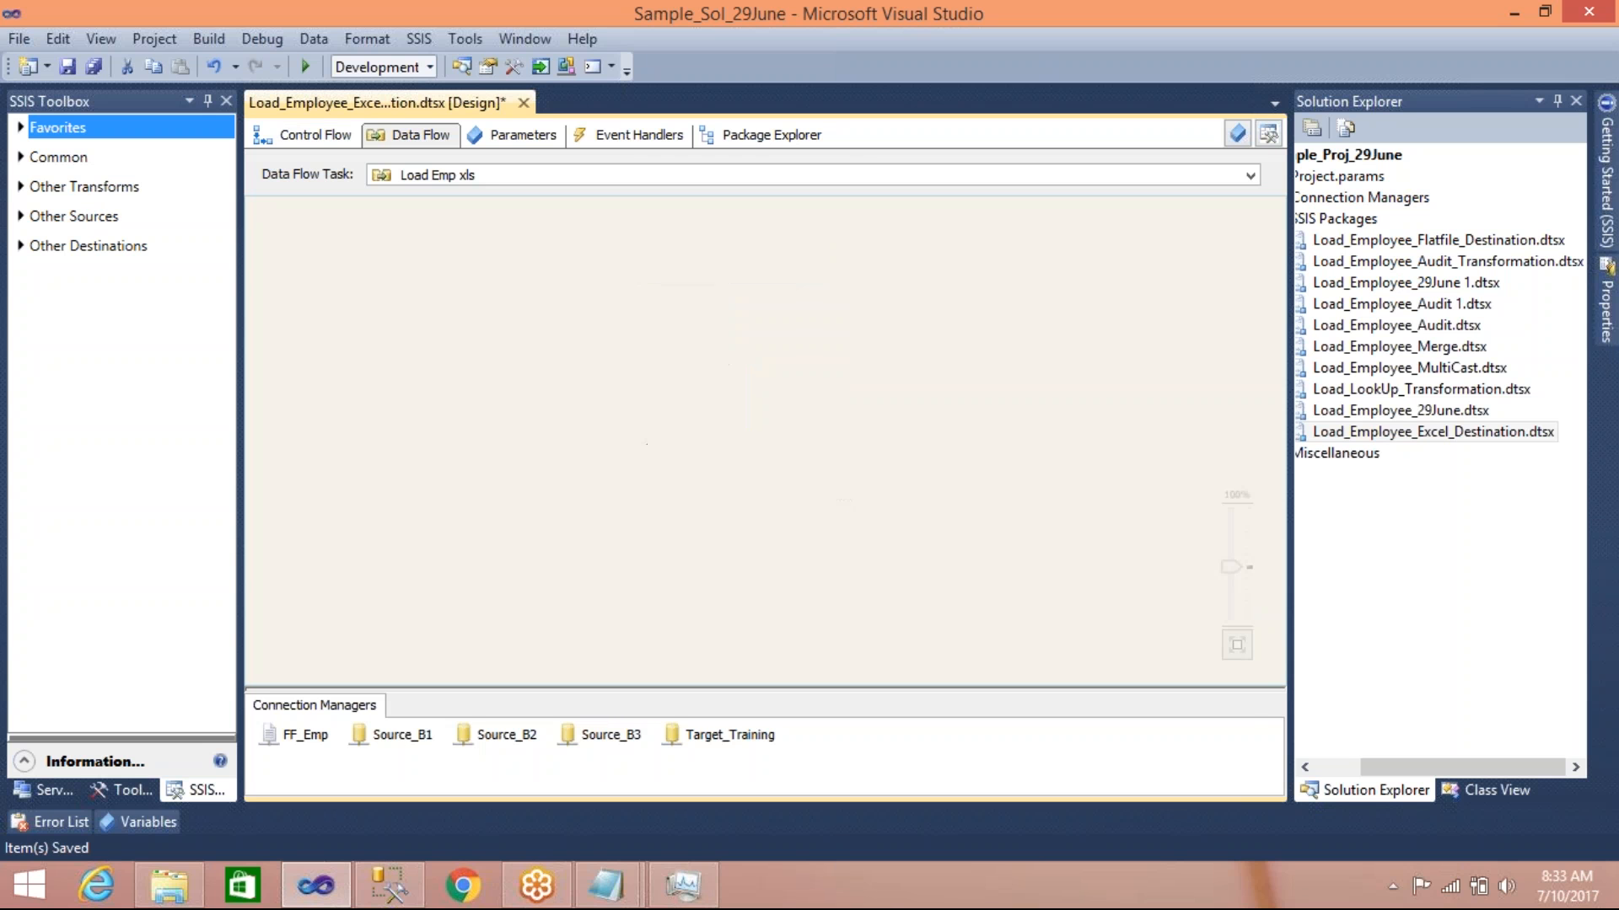
key("ctrl+s")
Add an OLE DB Source near the top of the empty Load Emp xls data flow
left_click(22, 159)
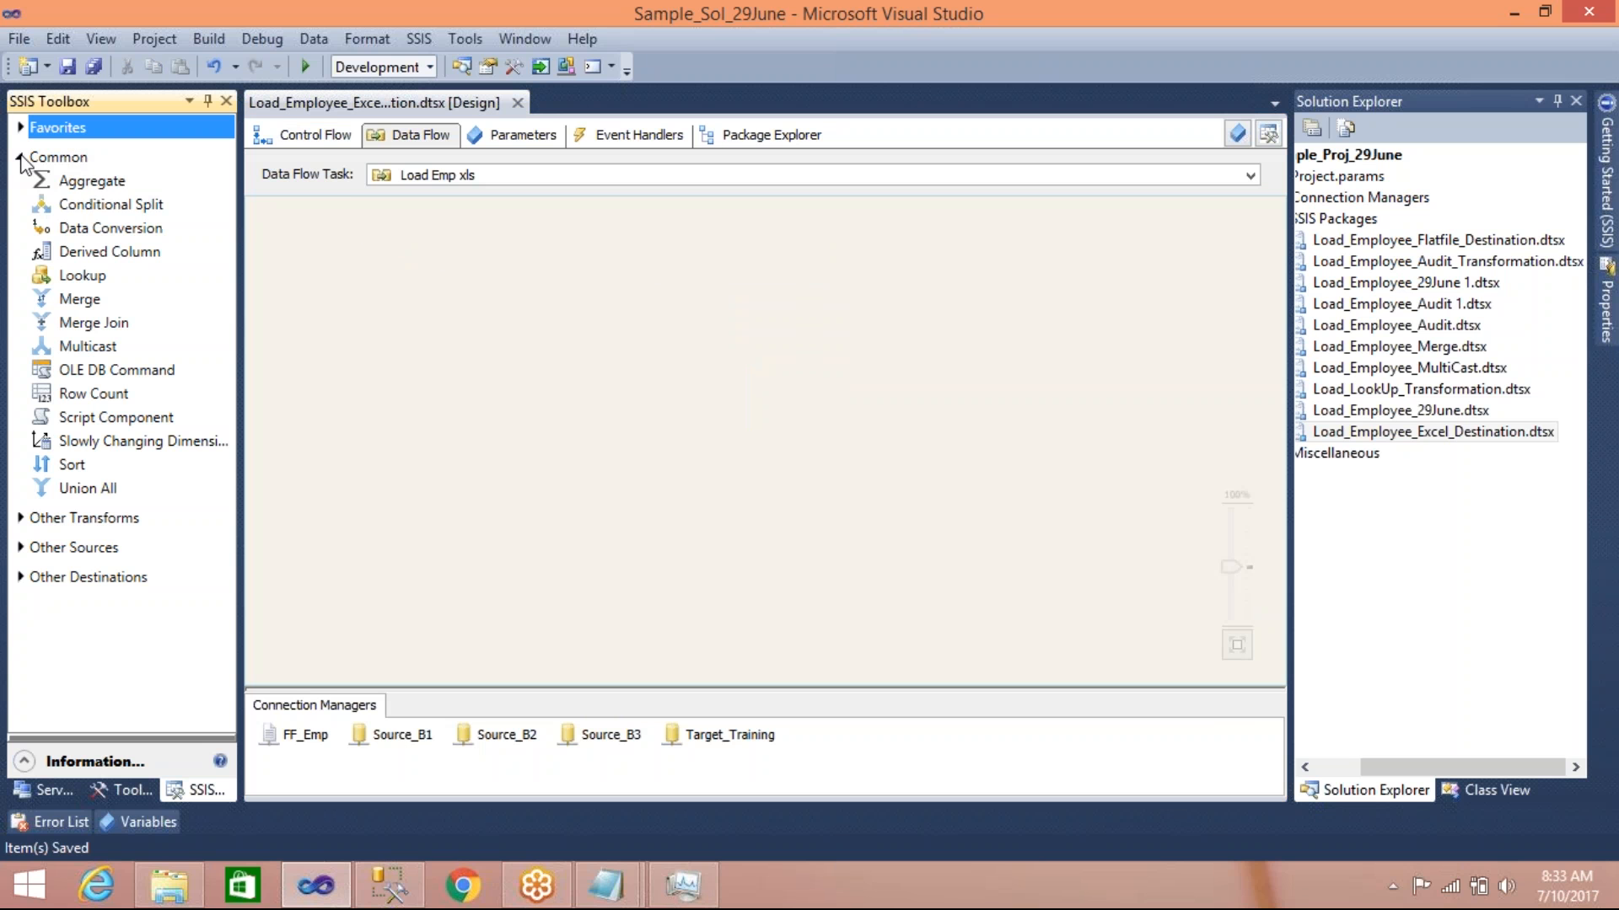
left_click(21, 158)
left_click(21, 158)
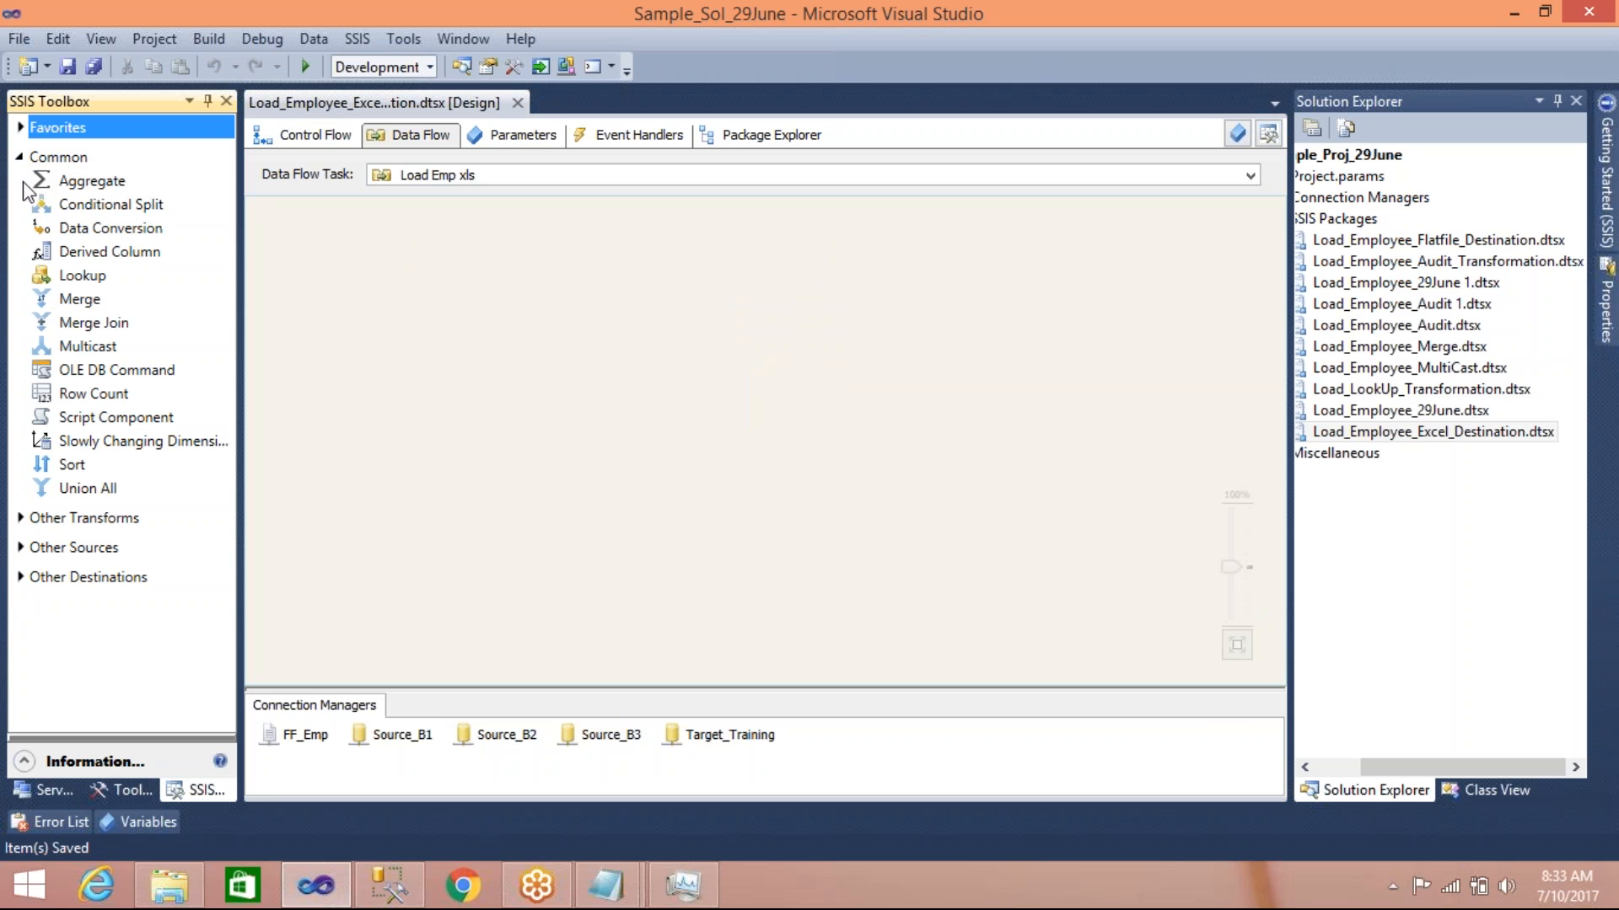
left_click(19, 158)
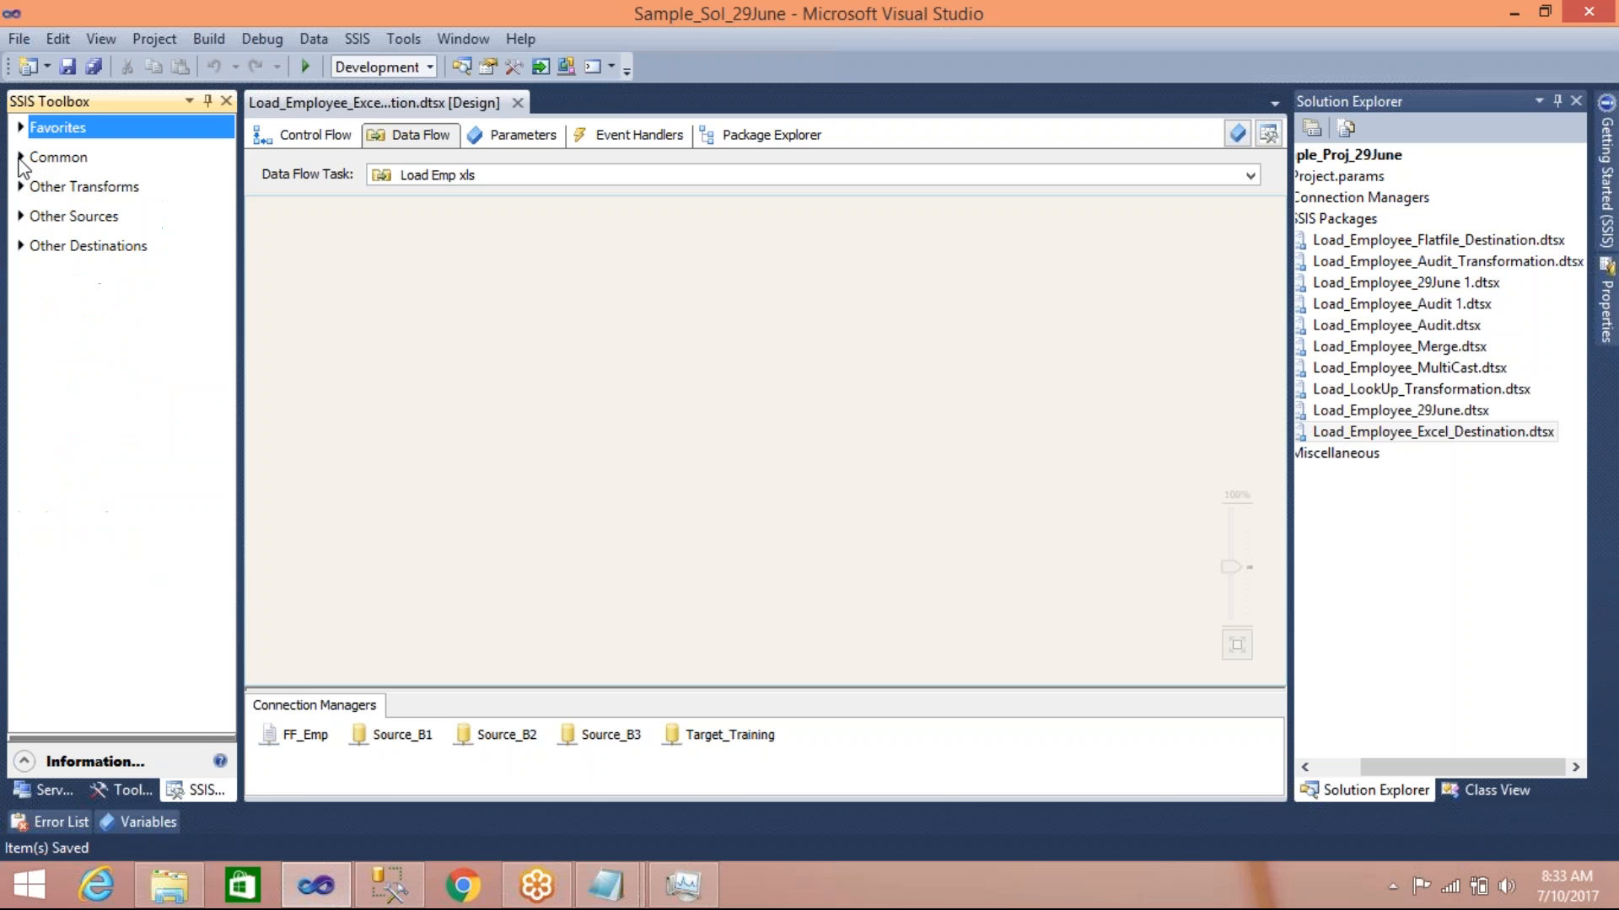
left_click(19, 217)
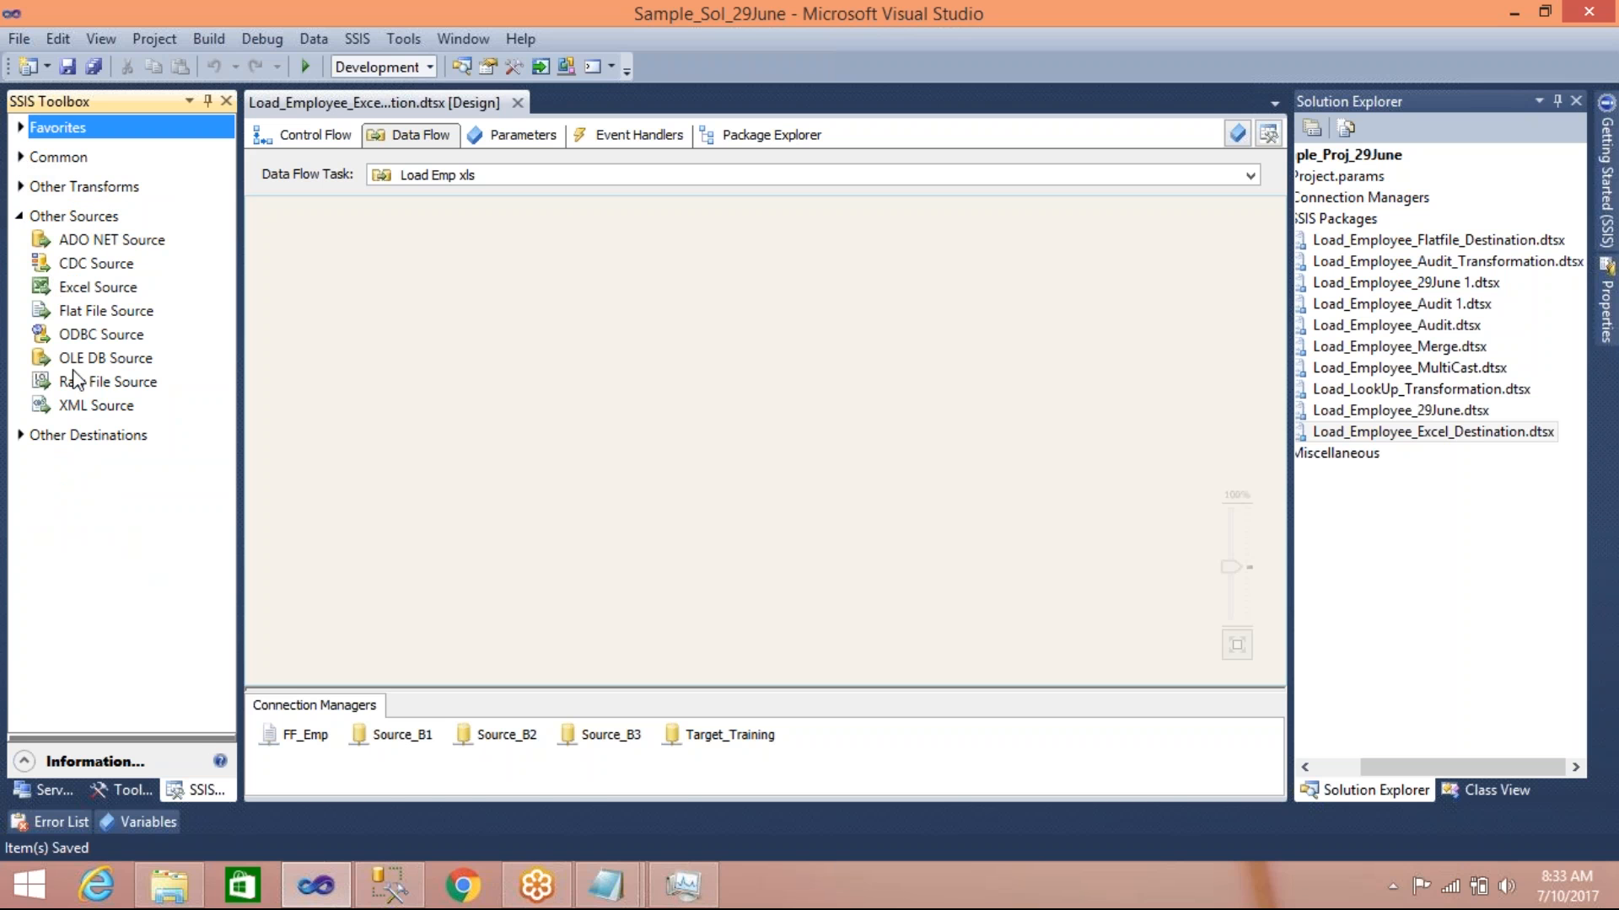
left_click(107, 363)
left_click_drag(107, 364, 523, 245)
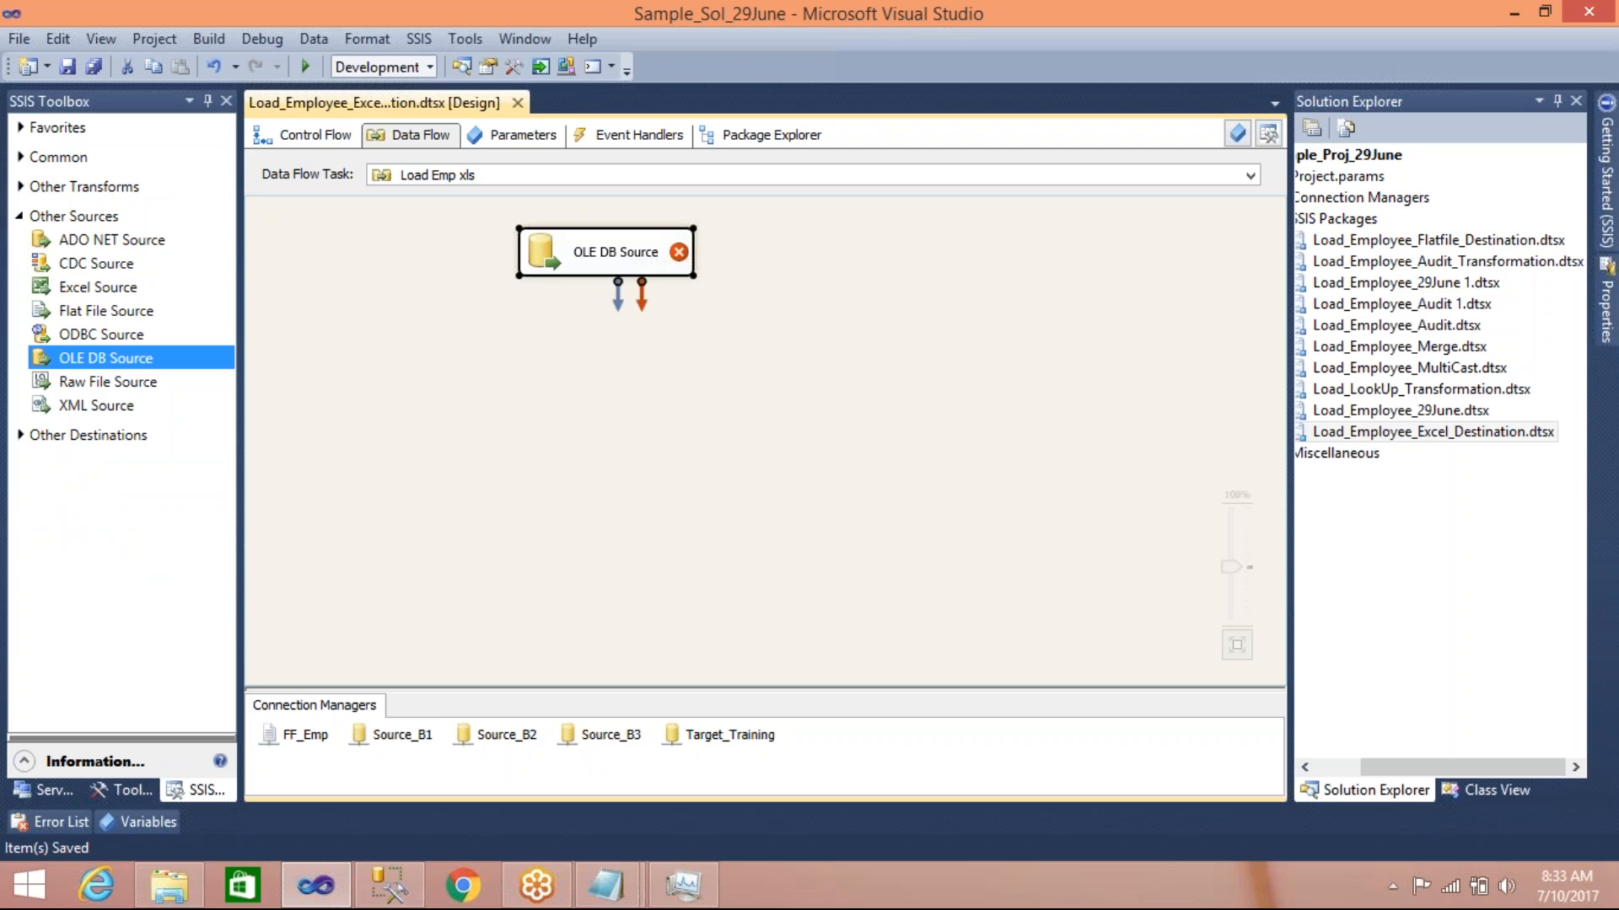
Add an Excel Destination below the OLE DB Source in the Load Emp xls data flow
left_click(20, 217)
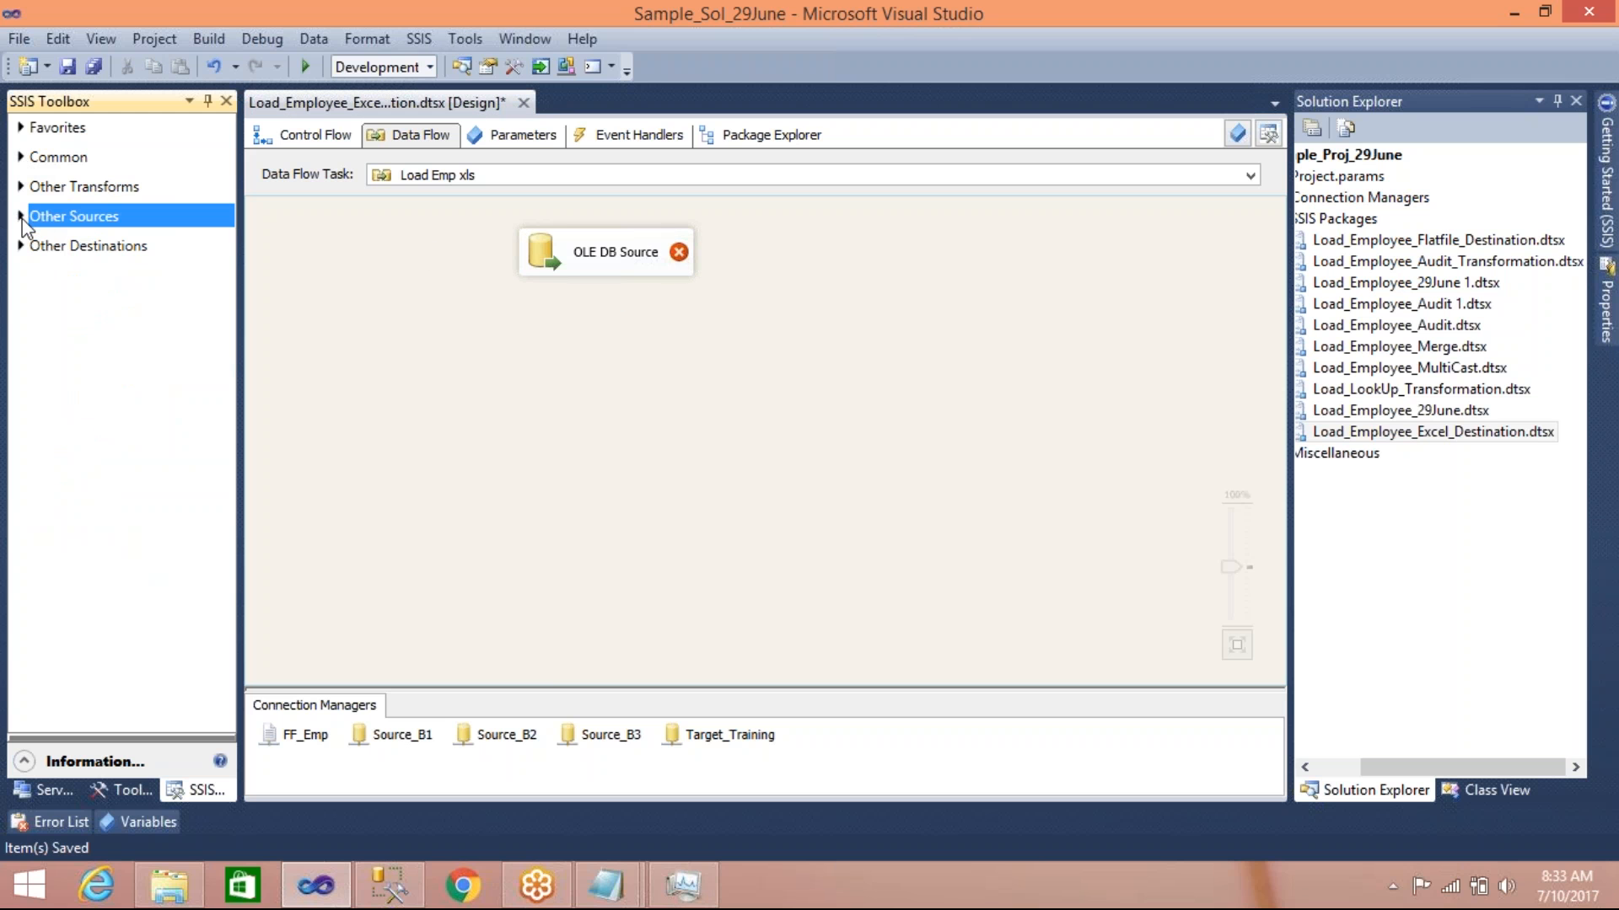
left_click(20, 246)
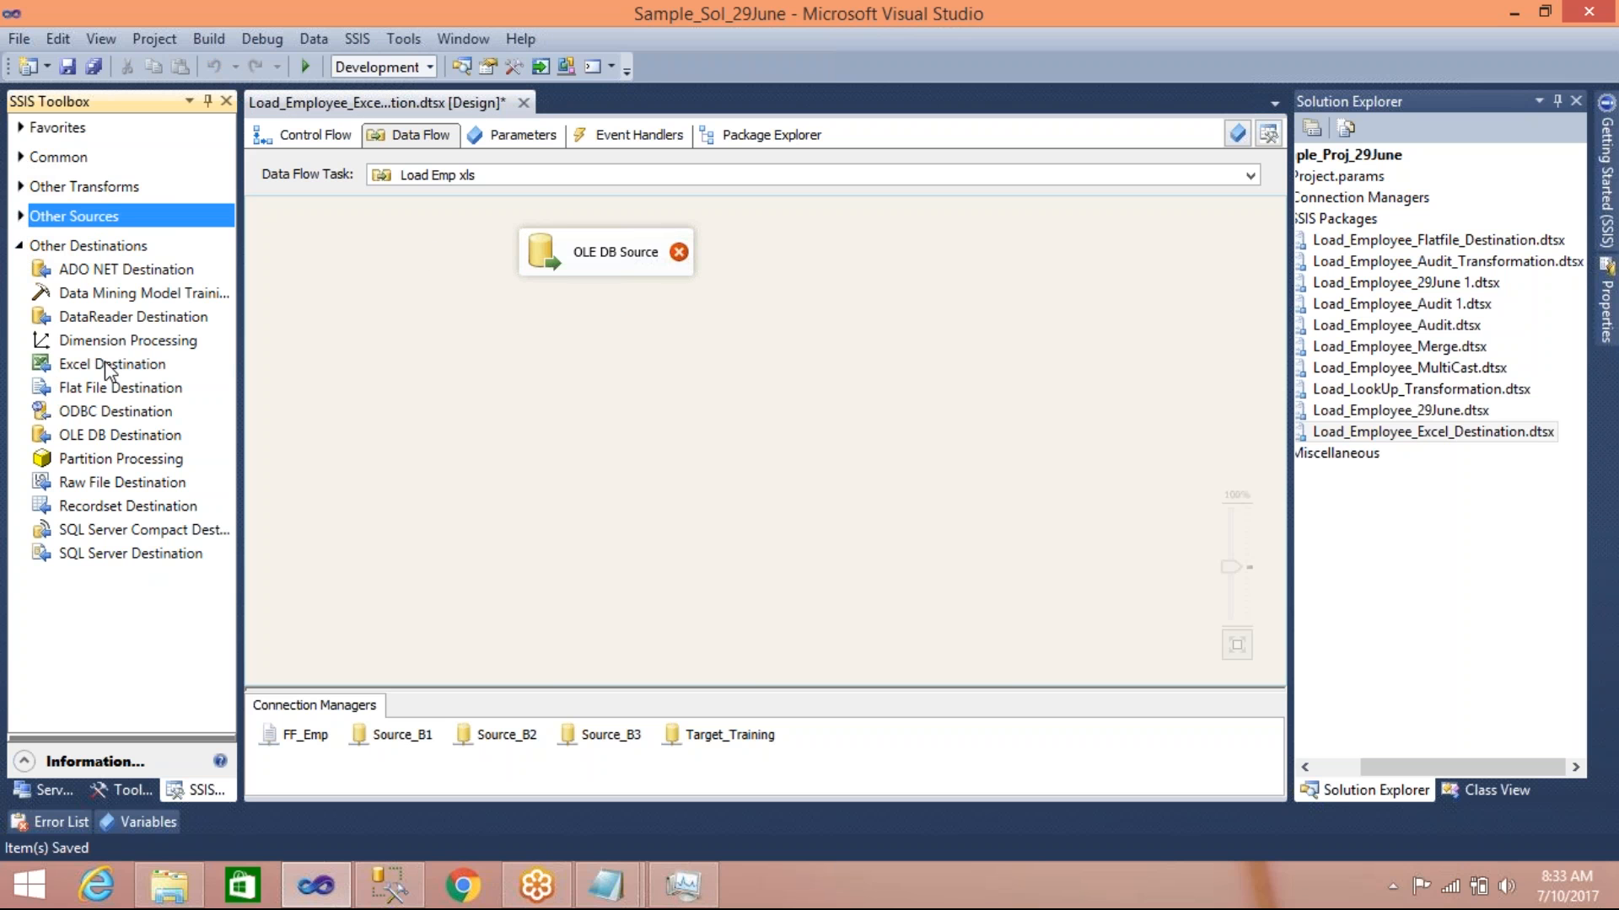
left_click_drag(87, 367, 263, 398)
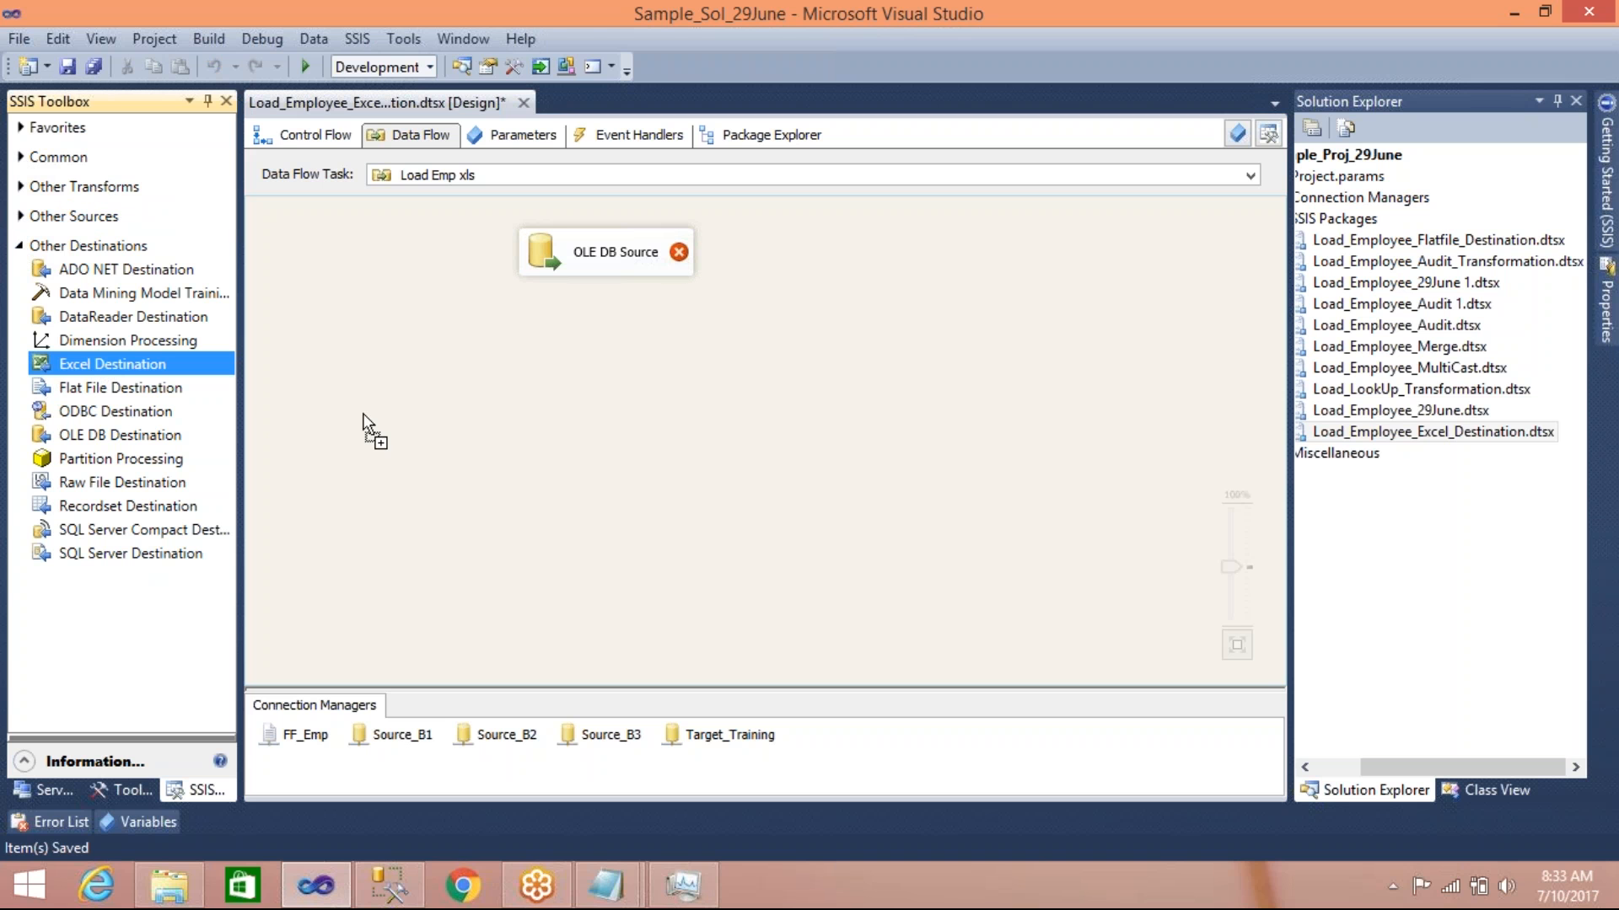
left_click_drag(536, 445, 536, 445)
left_click(523, 380)
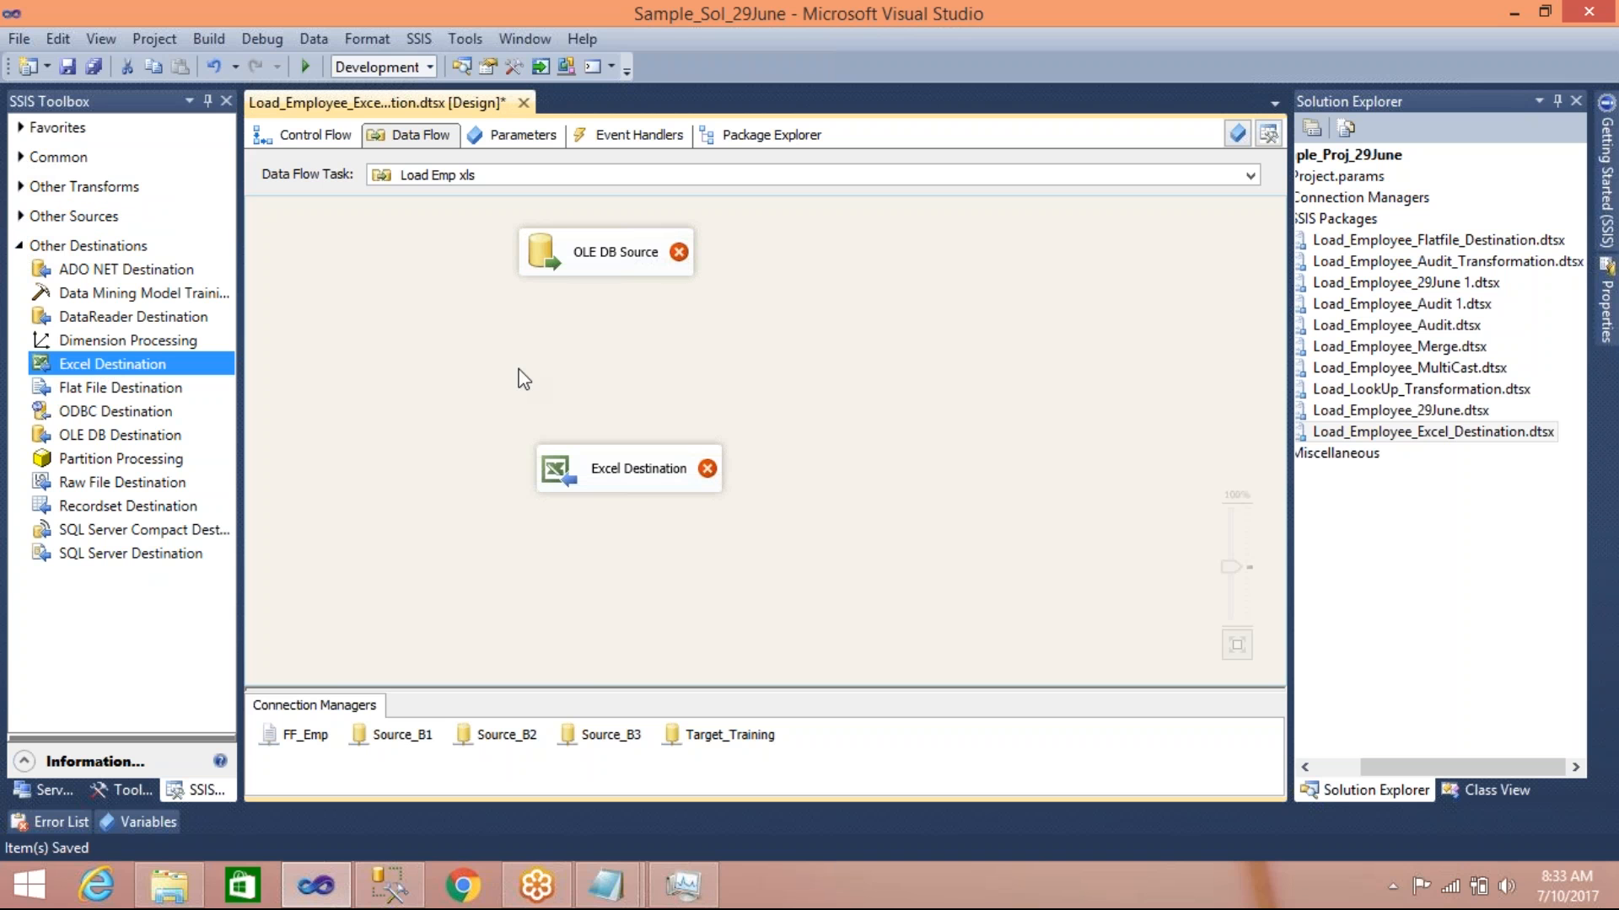
Set the OLE DB Source to read the [HumanResources].[Department] table through Source_B1, with its columns loaded
double_click(549, 256)
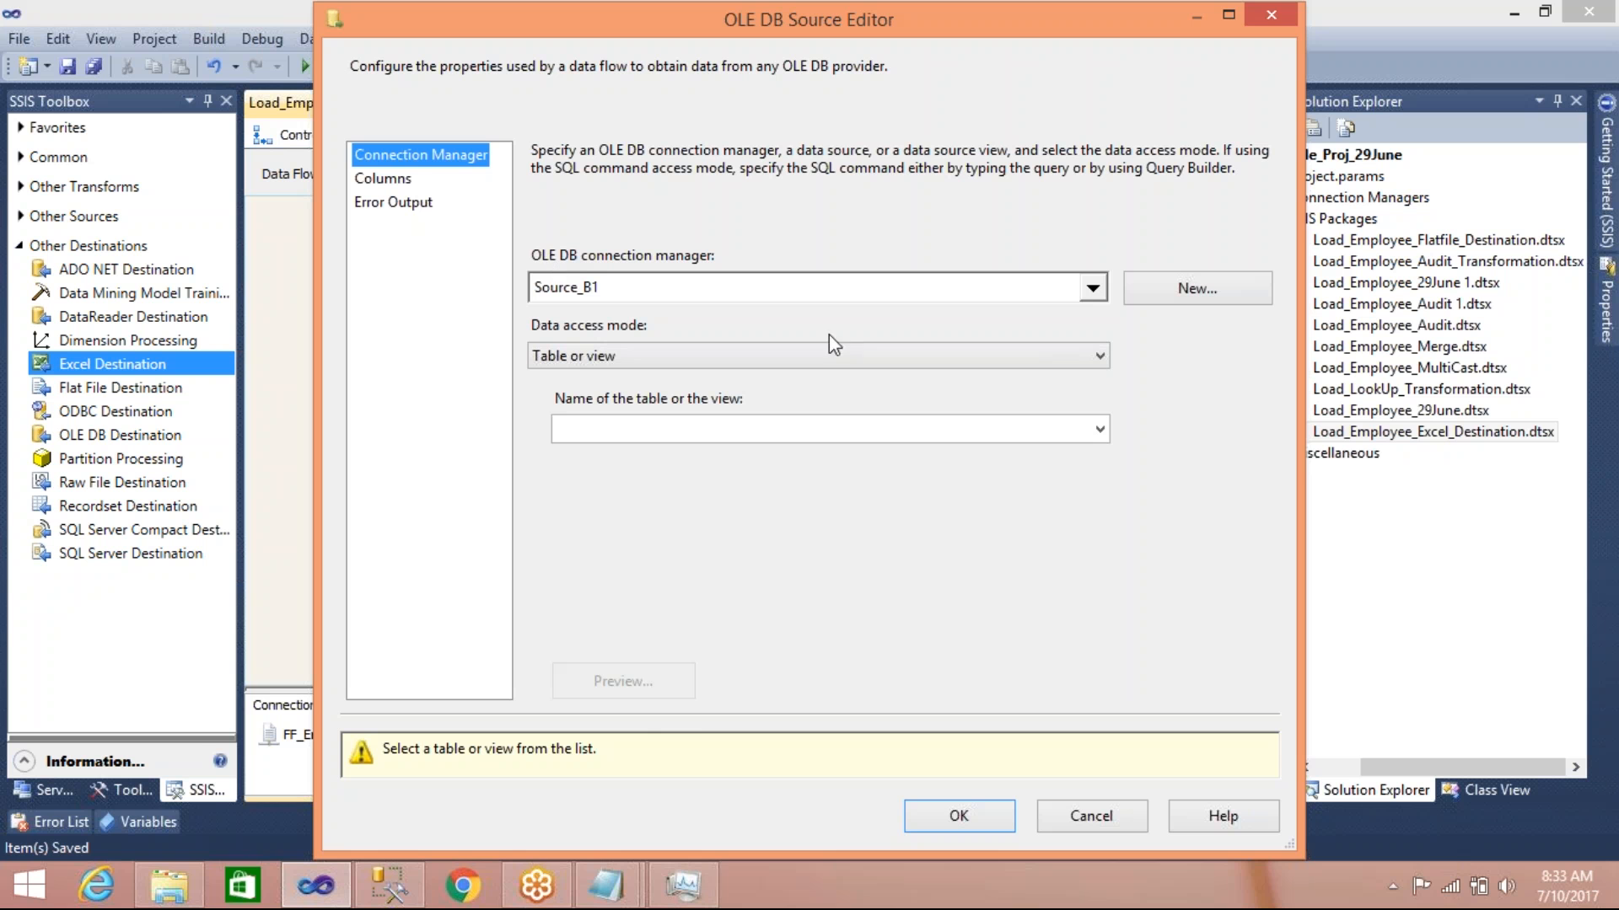
left_click(1100, 430)
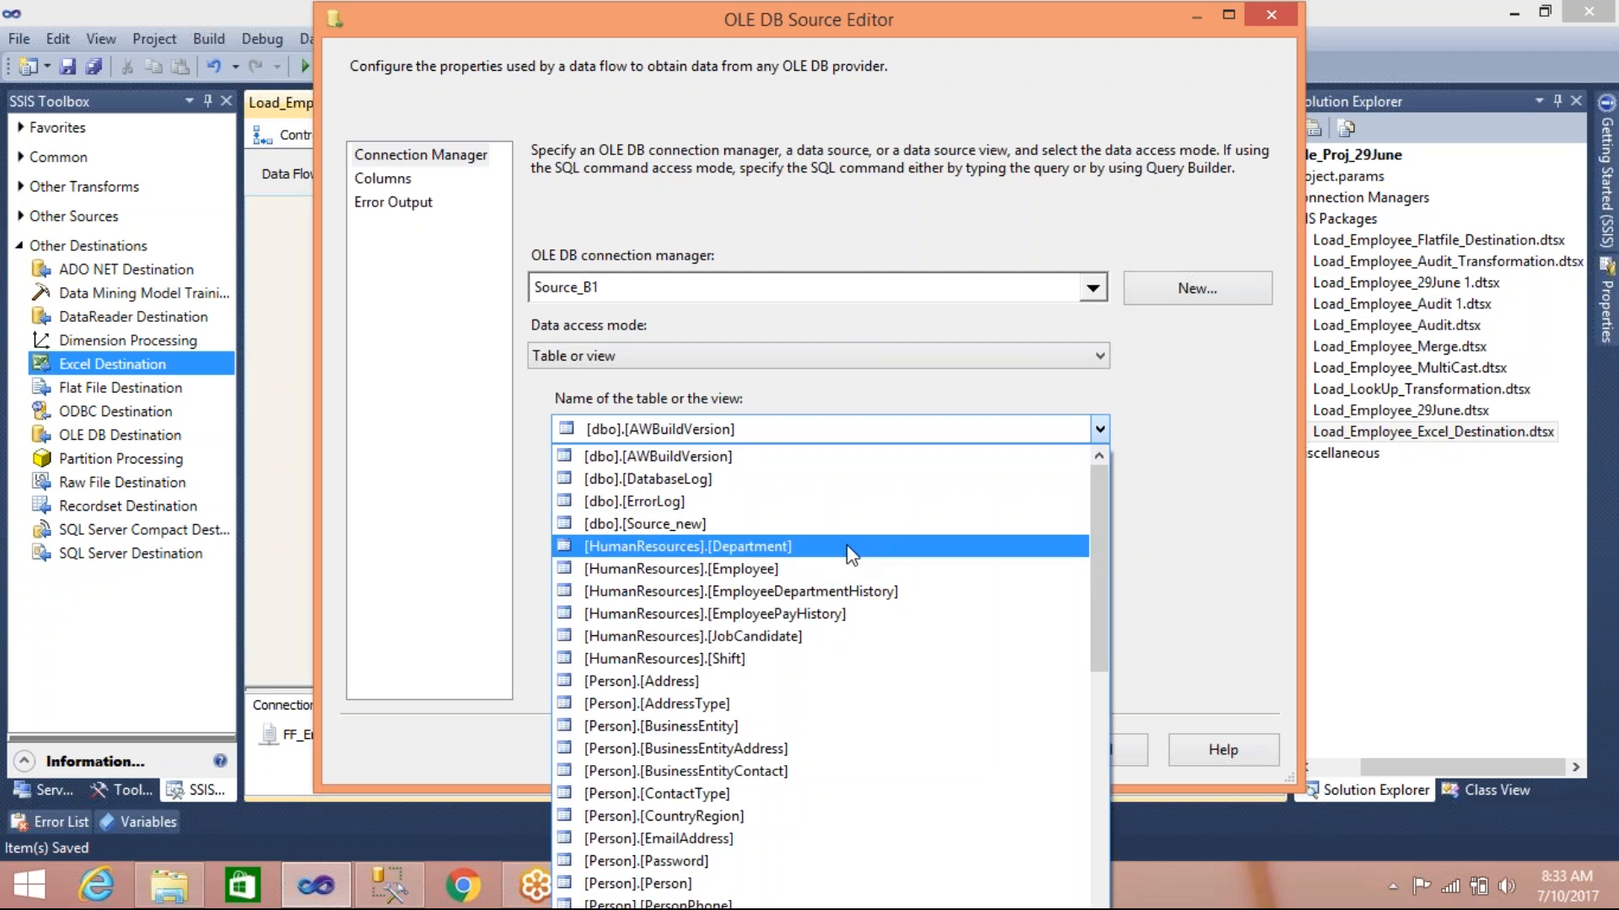
left_click(997, 547)
left_click(361, 283)
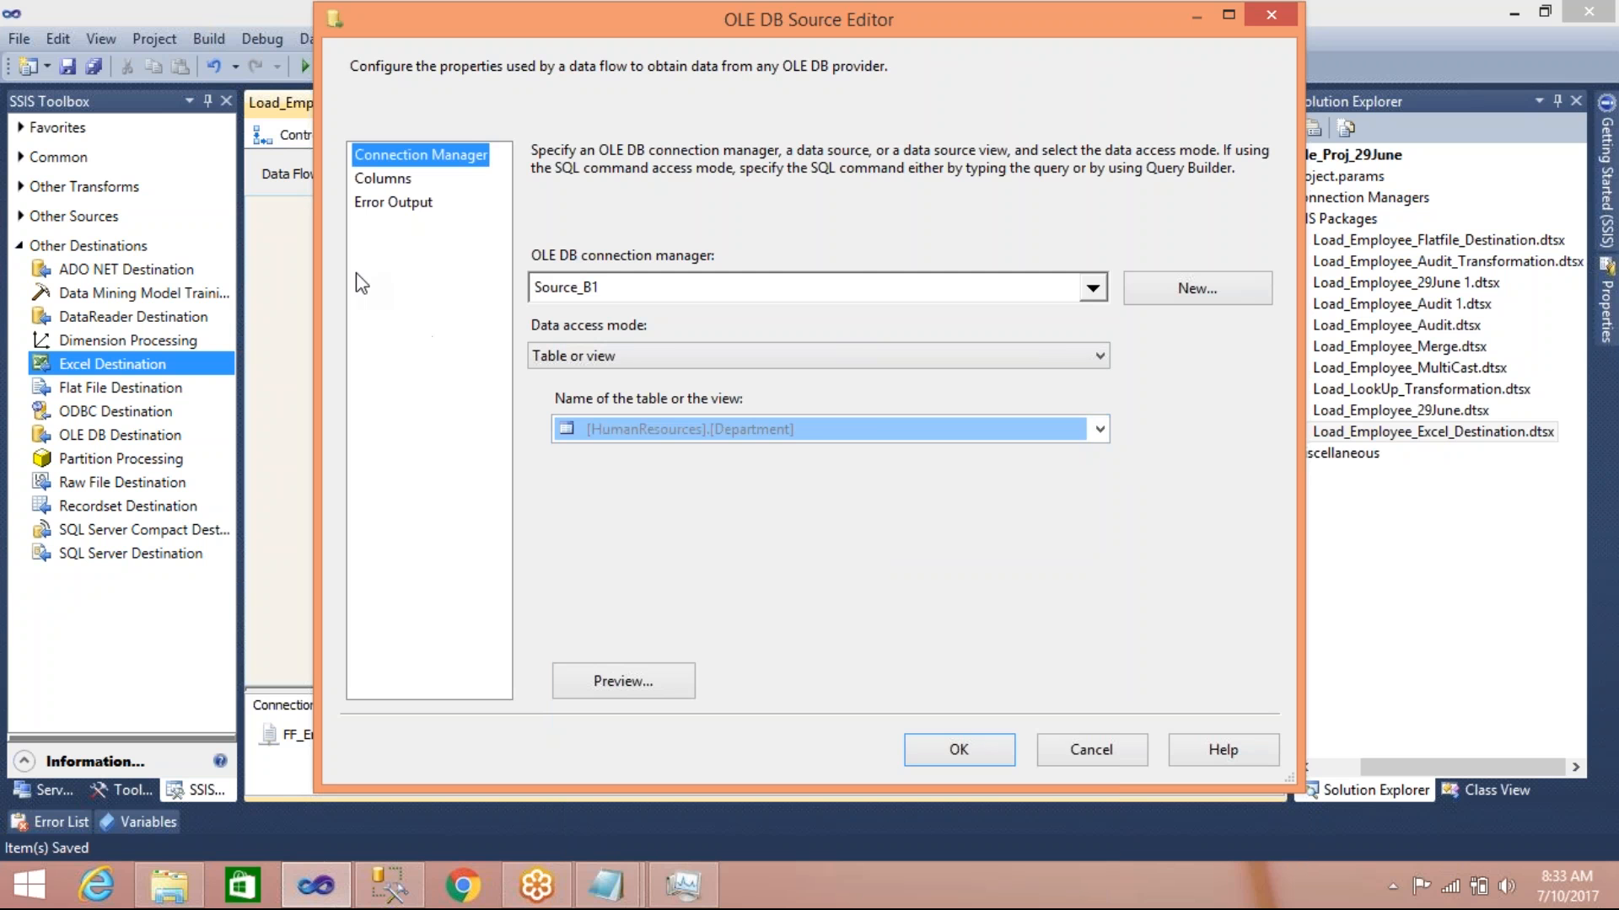
left_click(393, 181)
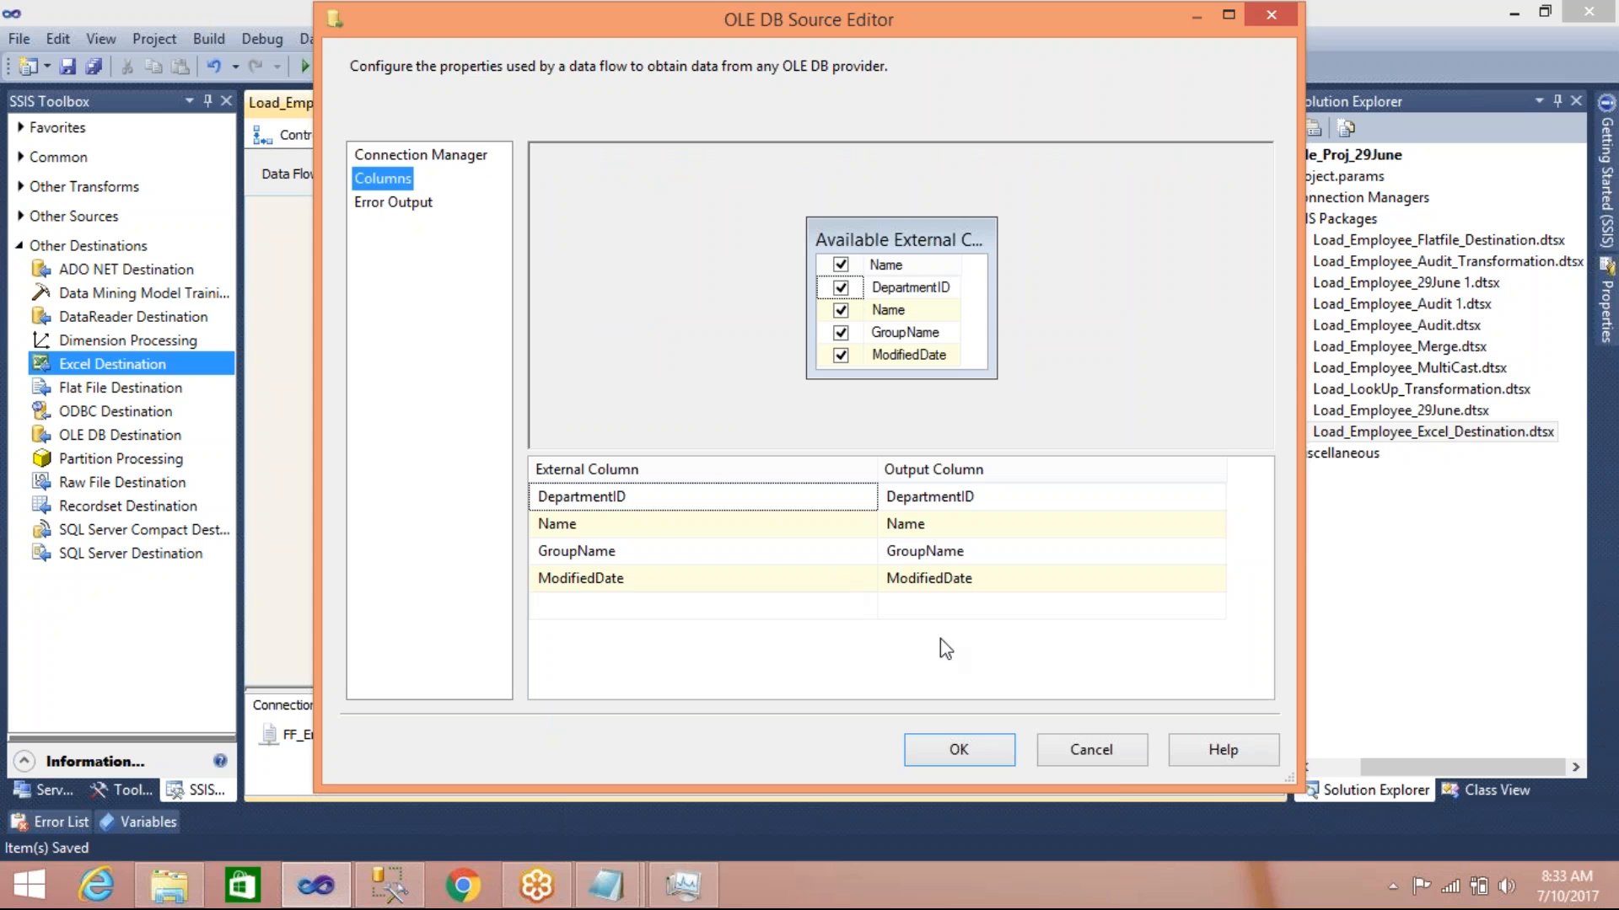
left_click(961, 747)
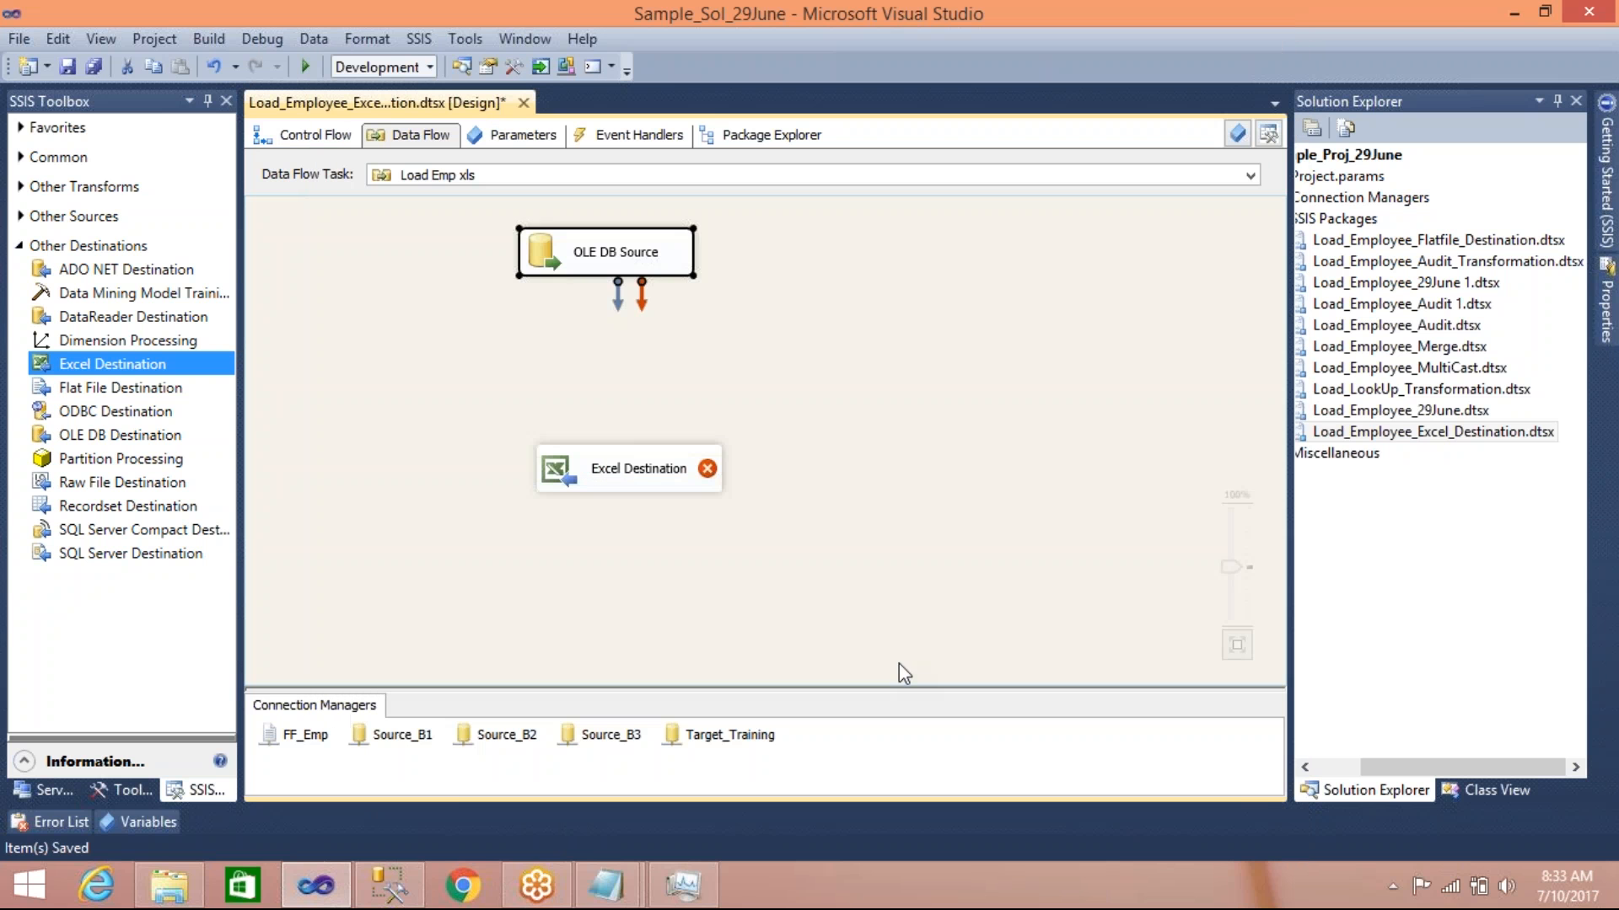
Connect the OLE DB Source output to the Excel Destination, and check the destination's settings for existing Excel connection managers
left_click(605, 251)
left_click_drag(618, 307, 639, 484)
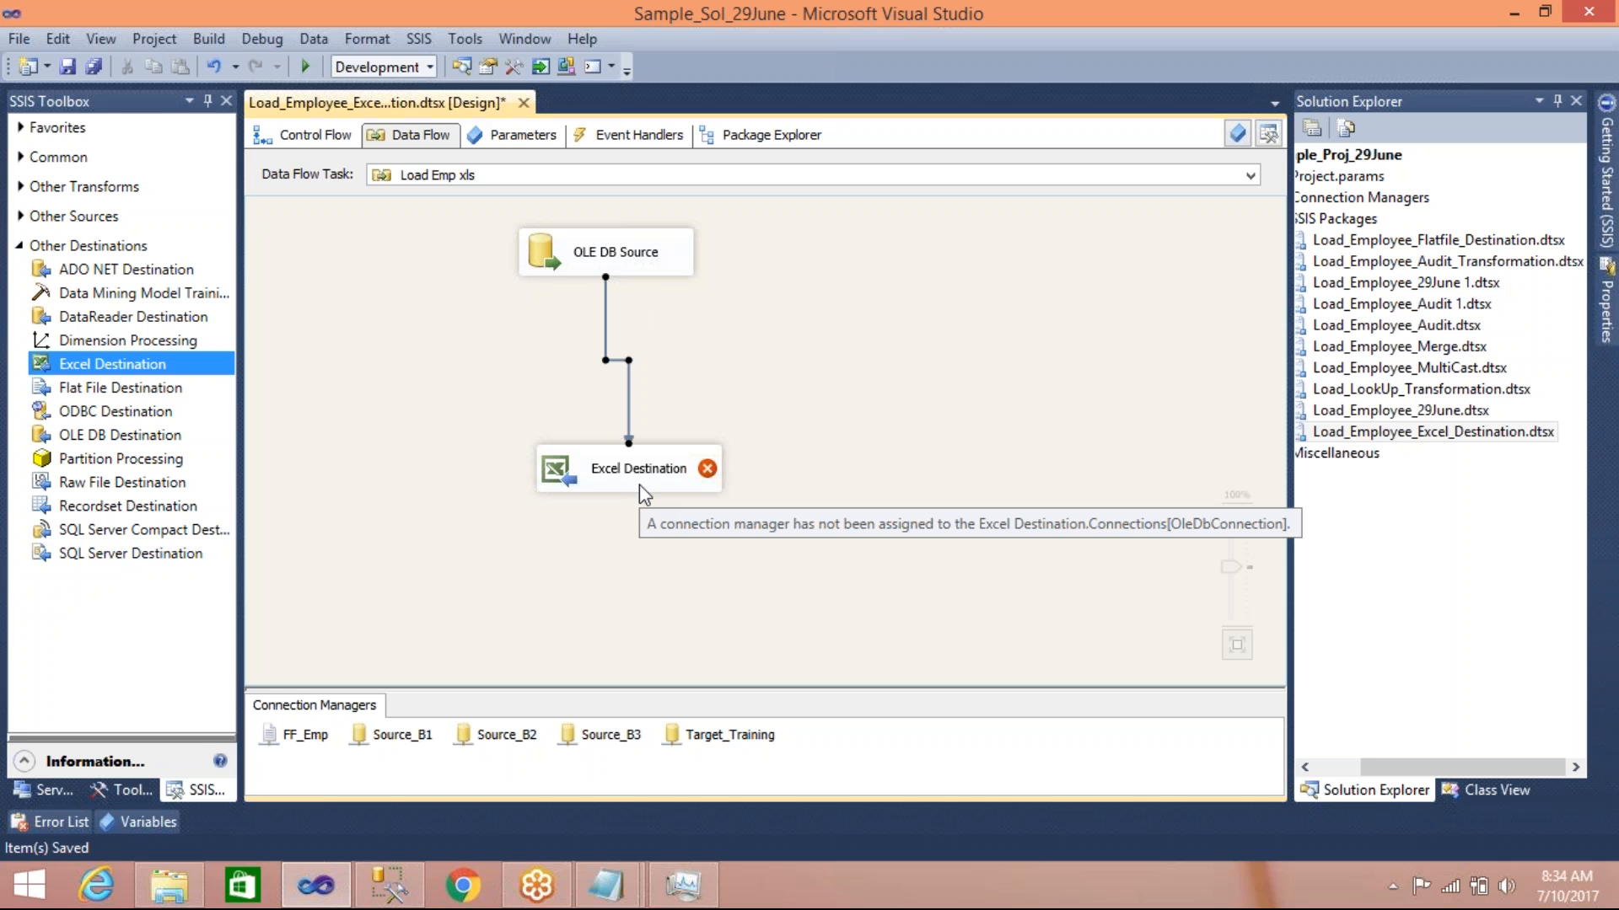
double_click(554, 468)
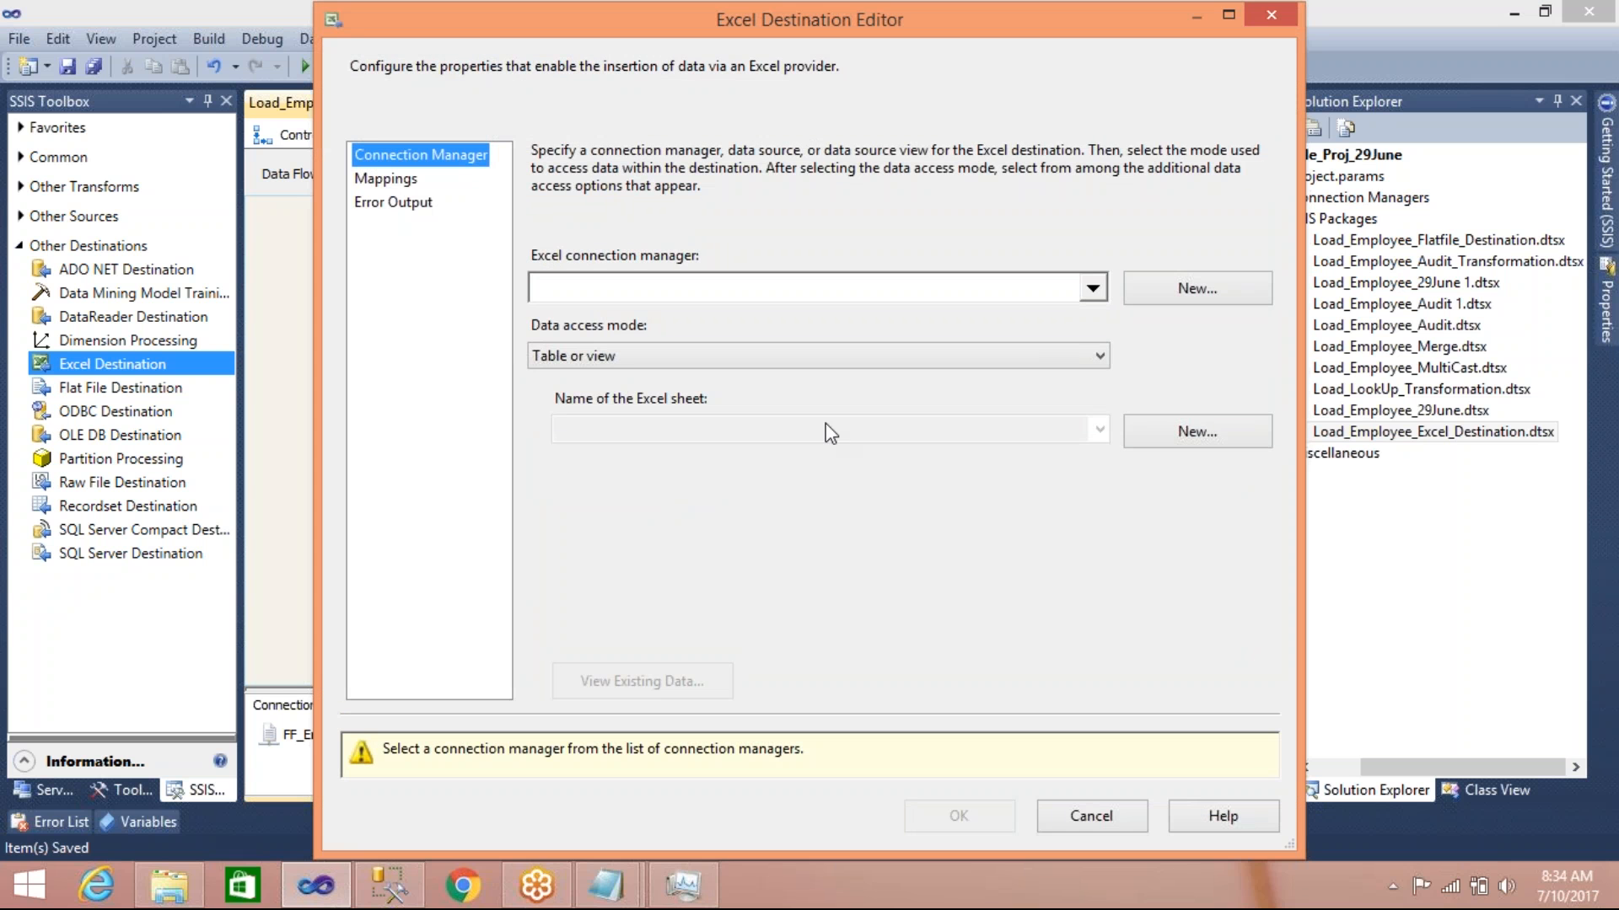
left_click(1092, 288)
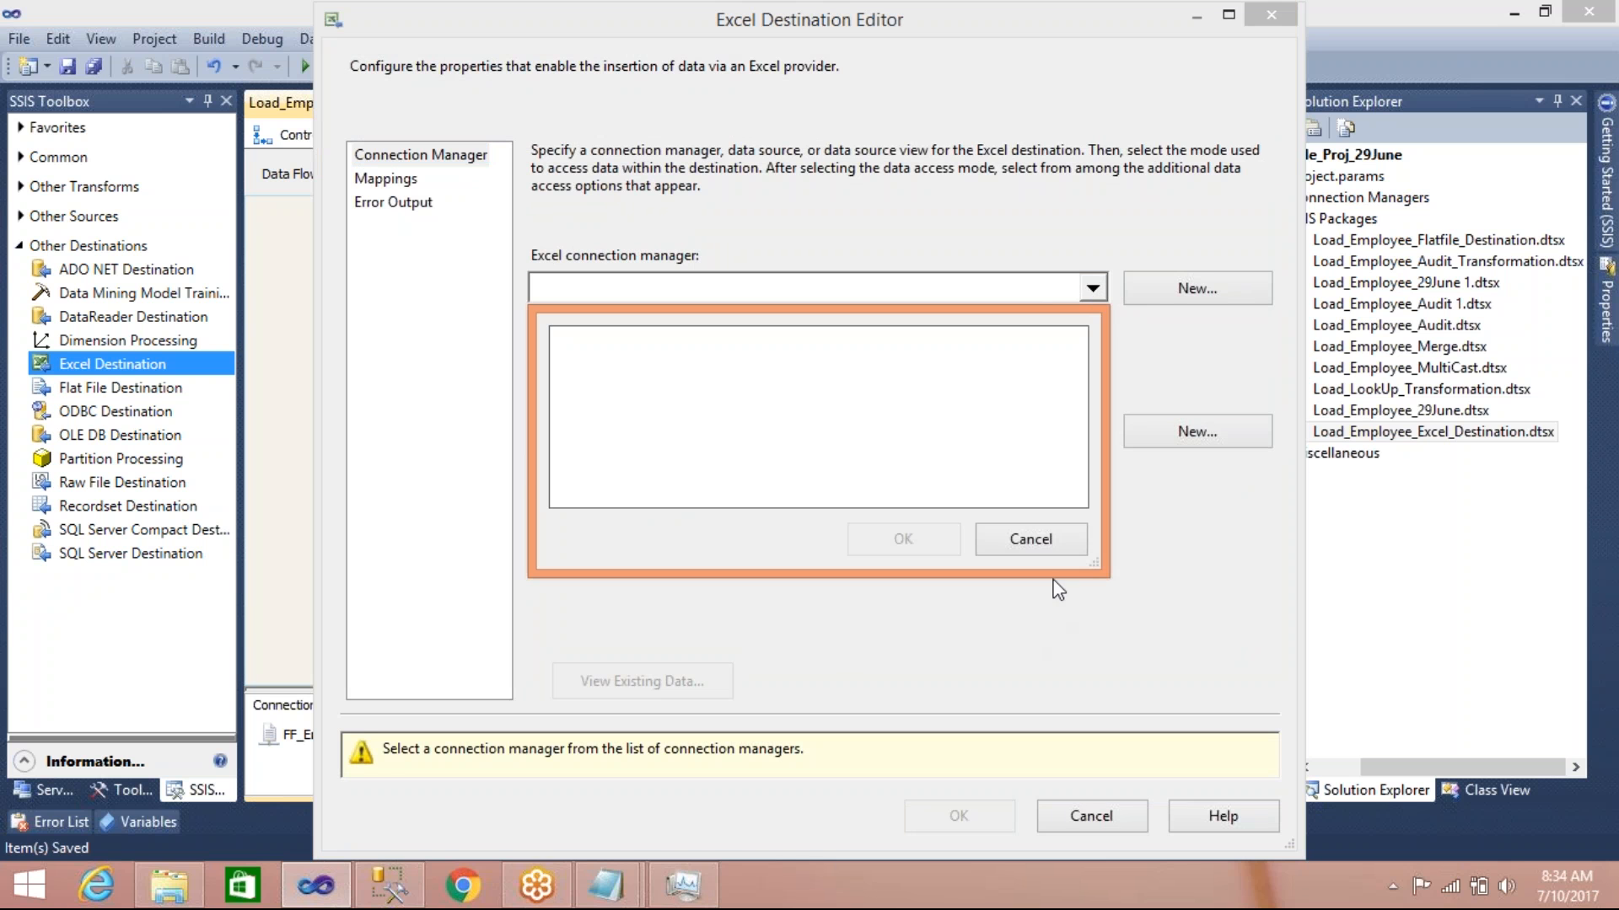
left_click(1071, 548)
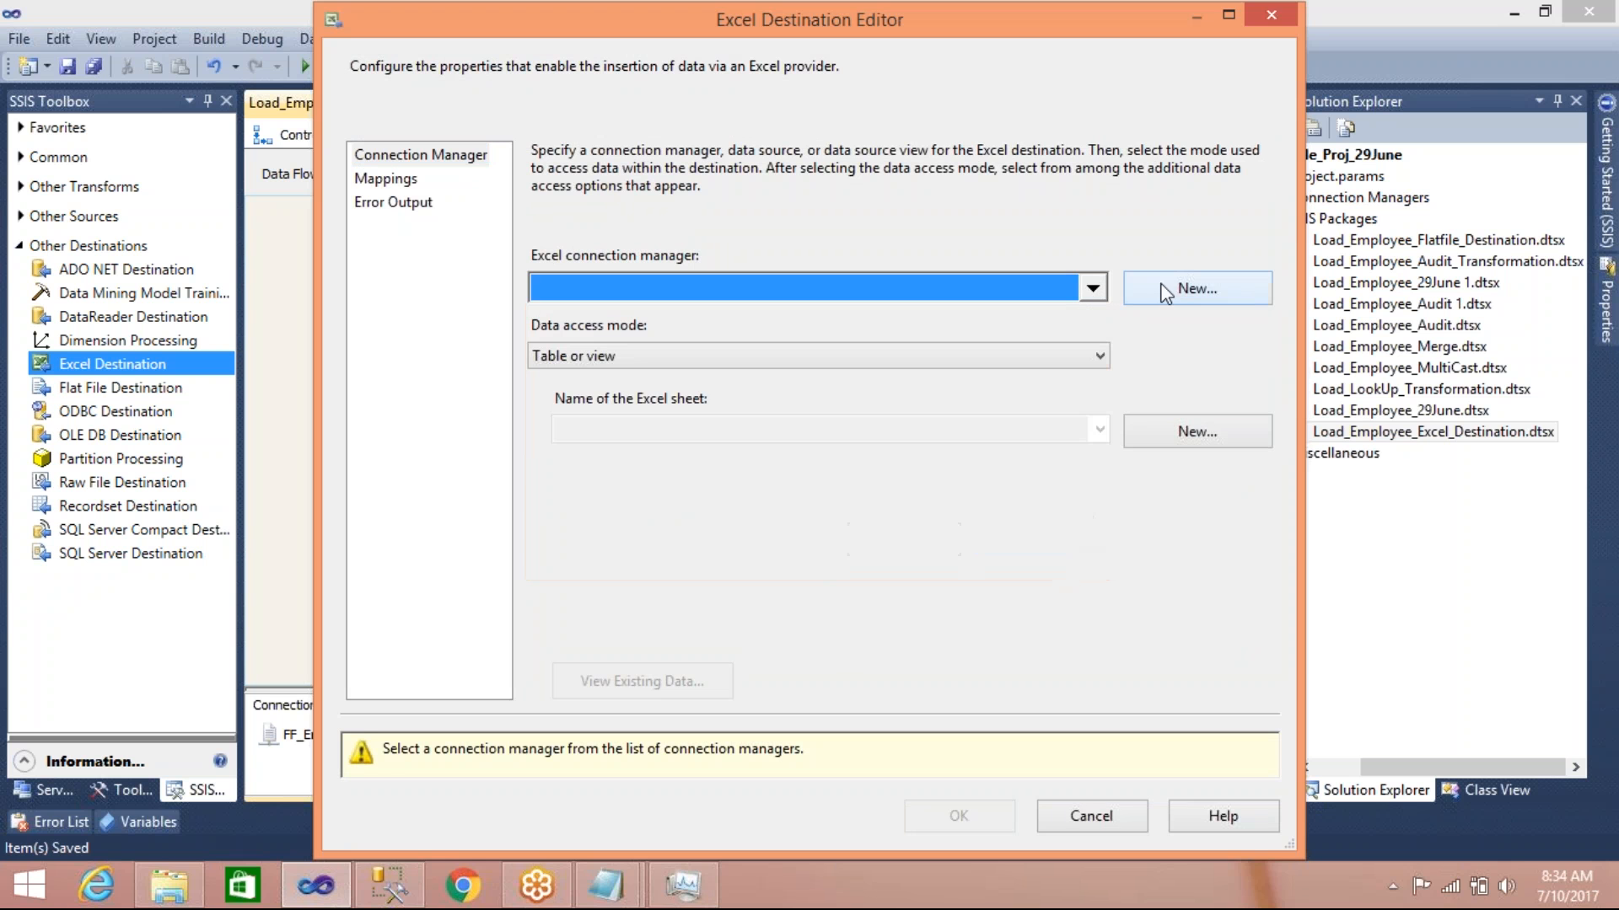
Start a new Excel connection and, while browsing for its file, create an Excel worksheet named Department.xls in Sample_Sol_29June
left_click(1175, 285)
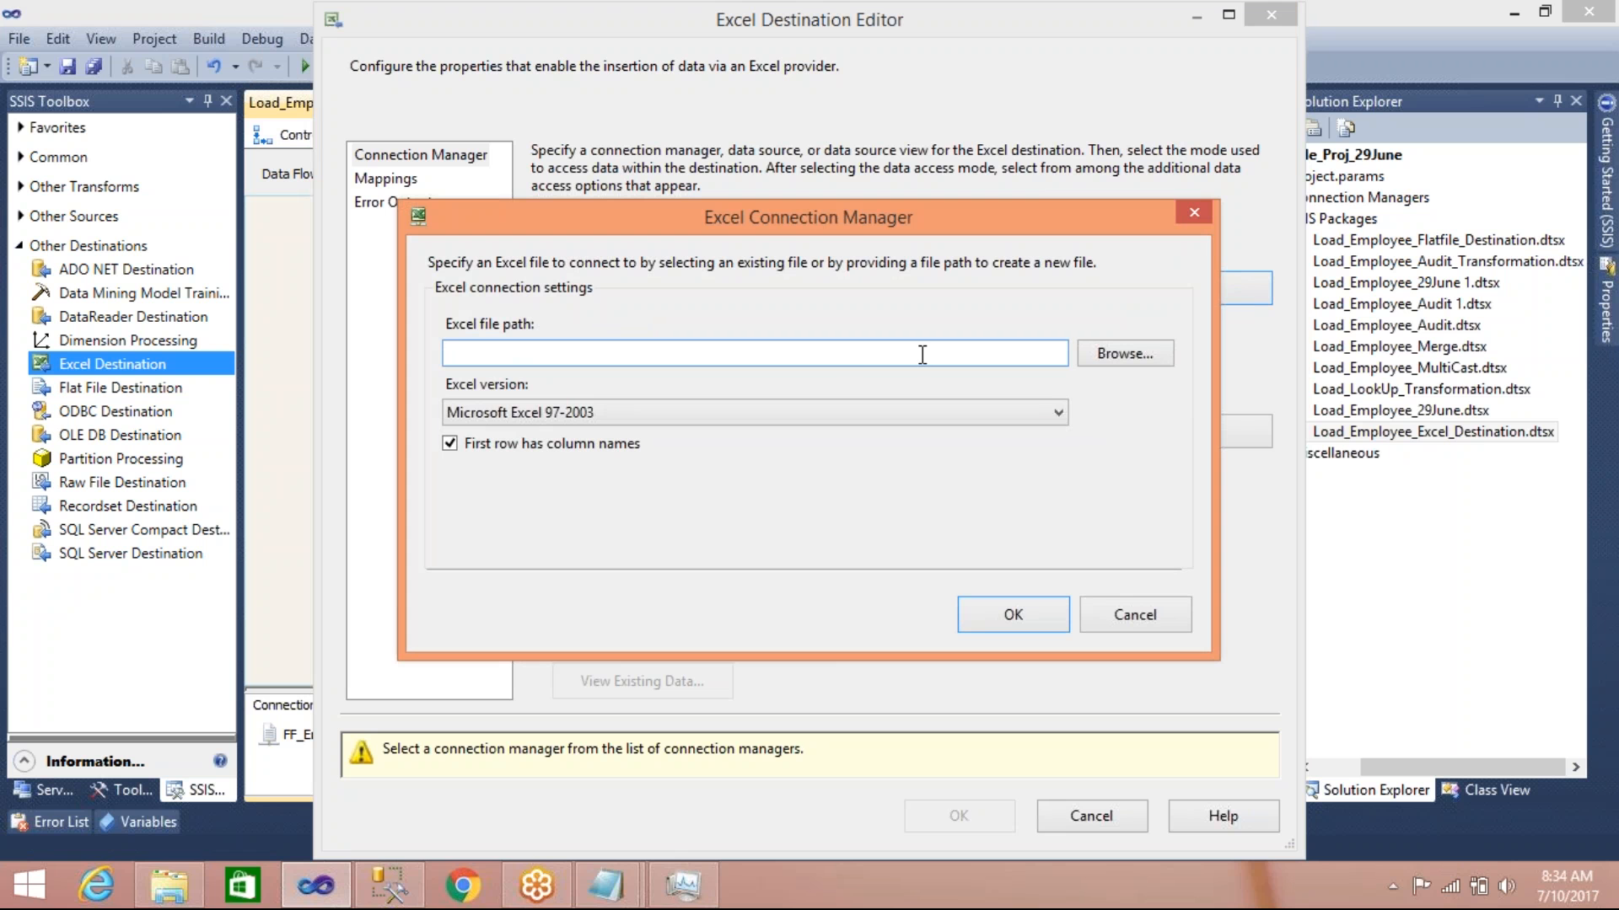
left_click(1092, 358)
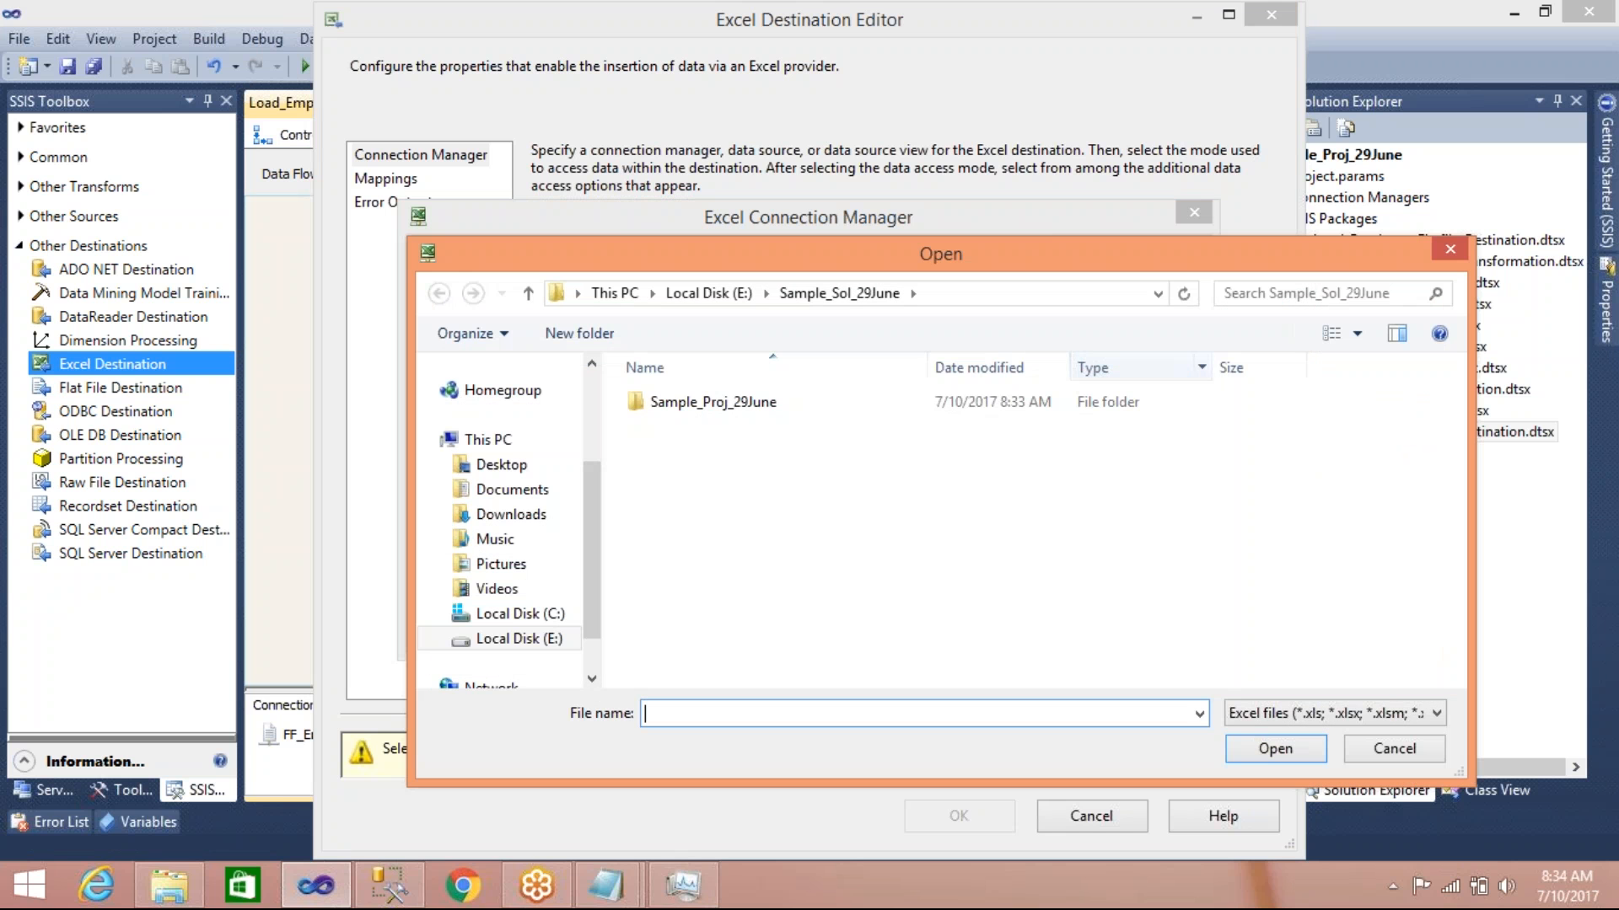
right_click(713, 547)
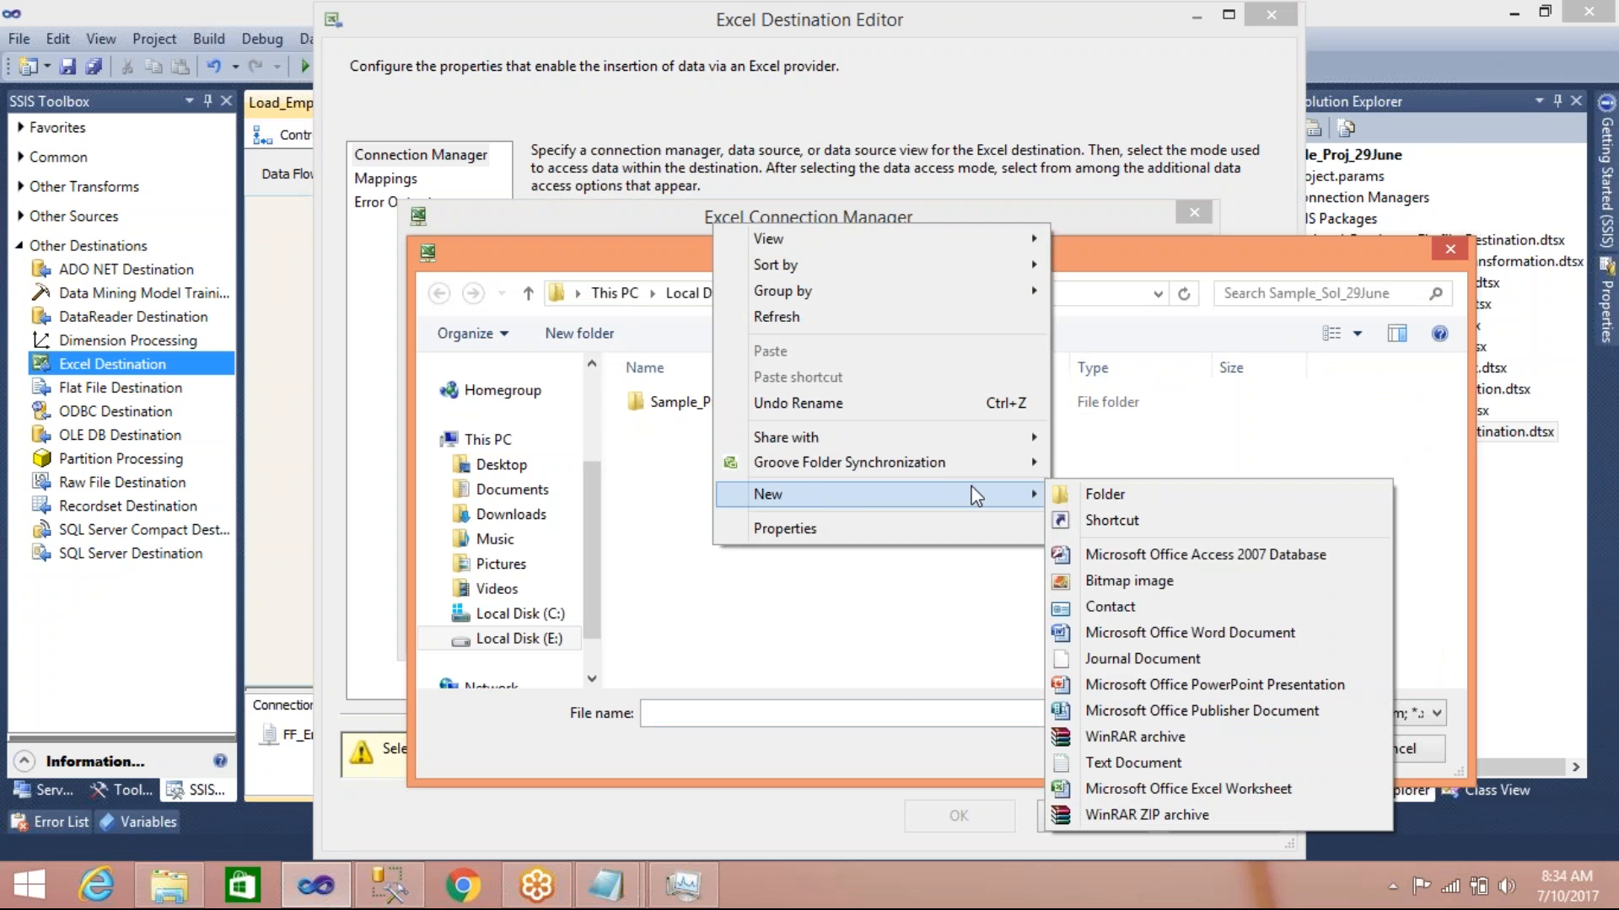
mouse_move(1034, 492)
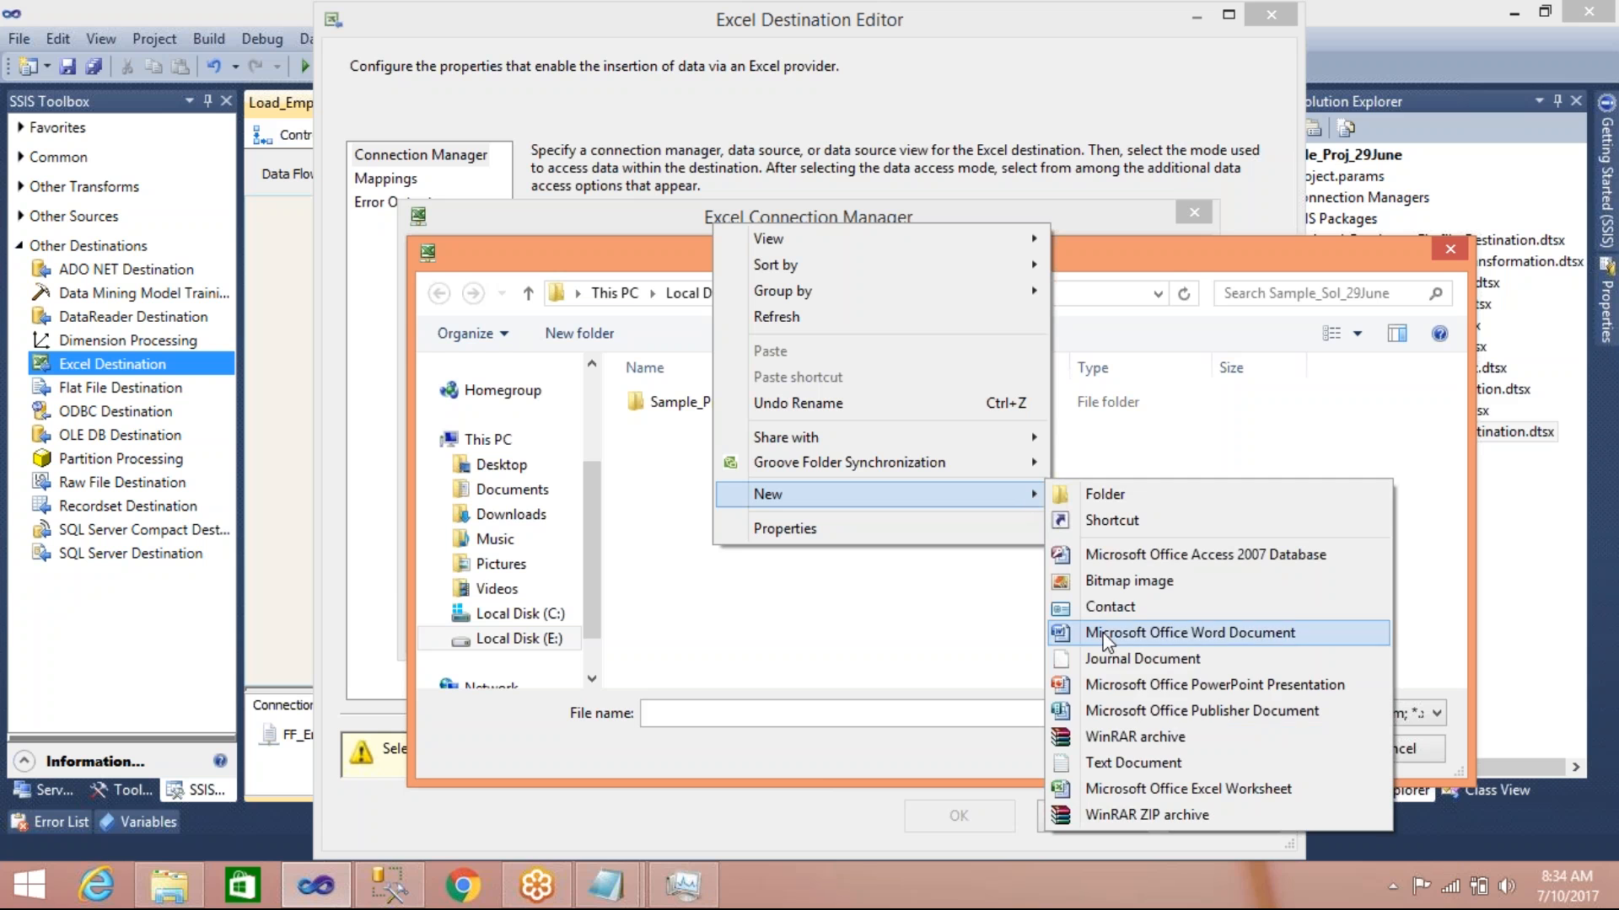
left_click(1124, 790)
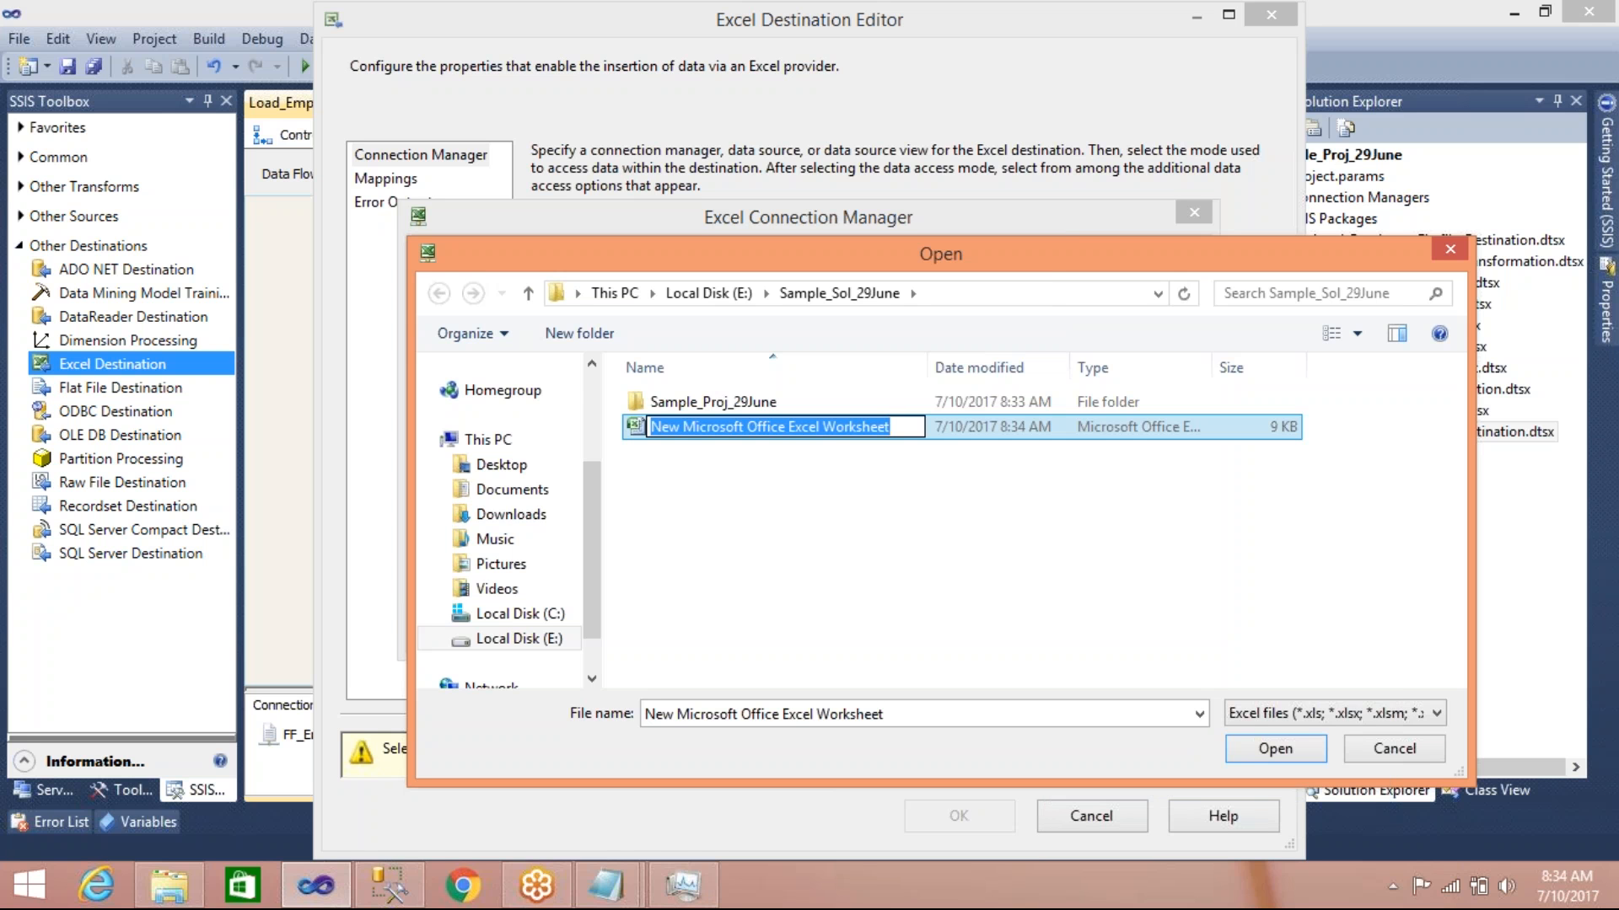
type("Ex")
key("BackSpace")
key("BackSpace")
type("Dept")
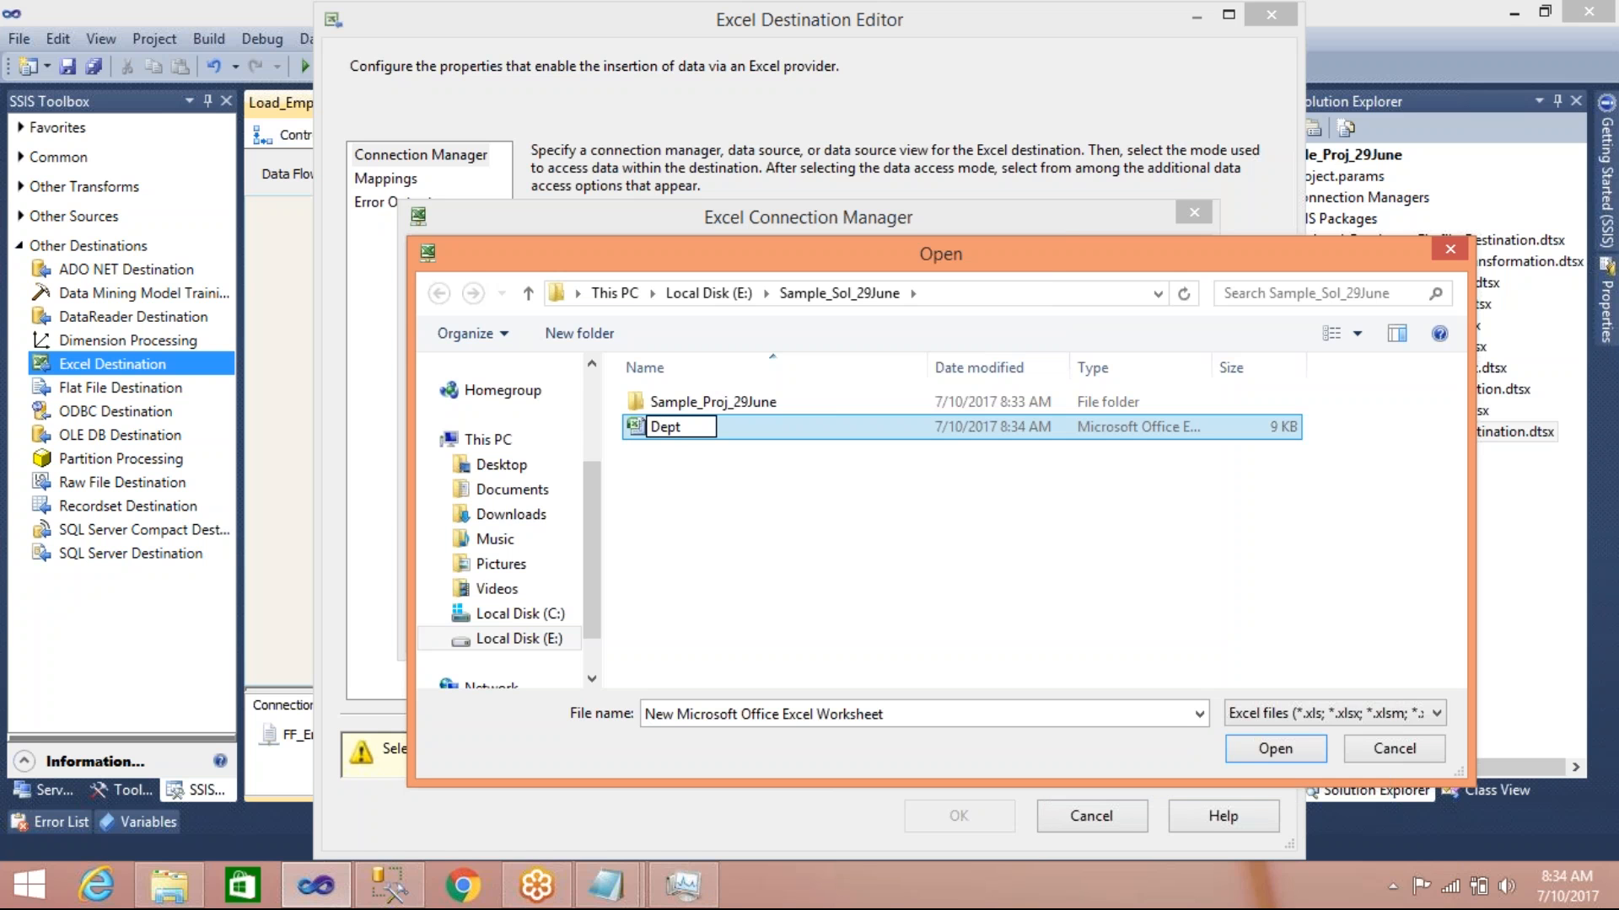
key("BackSpace")
type("at")
key("BackSpace")
type("rtment")
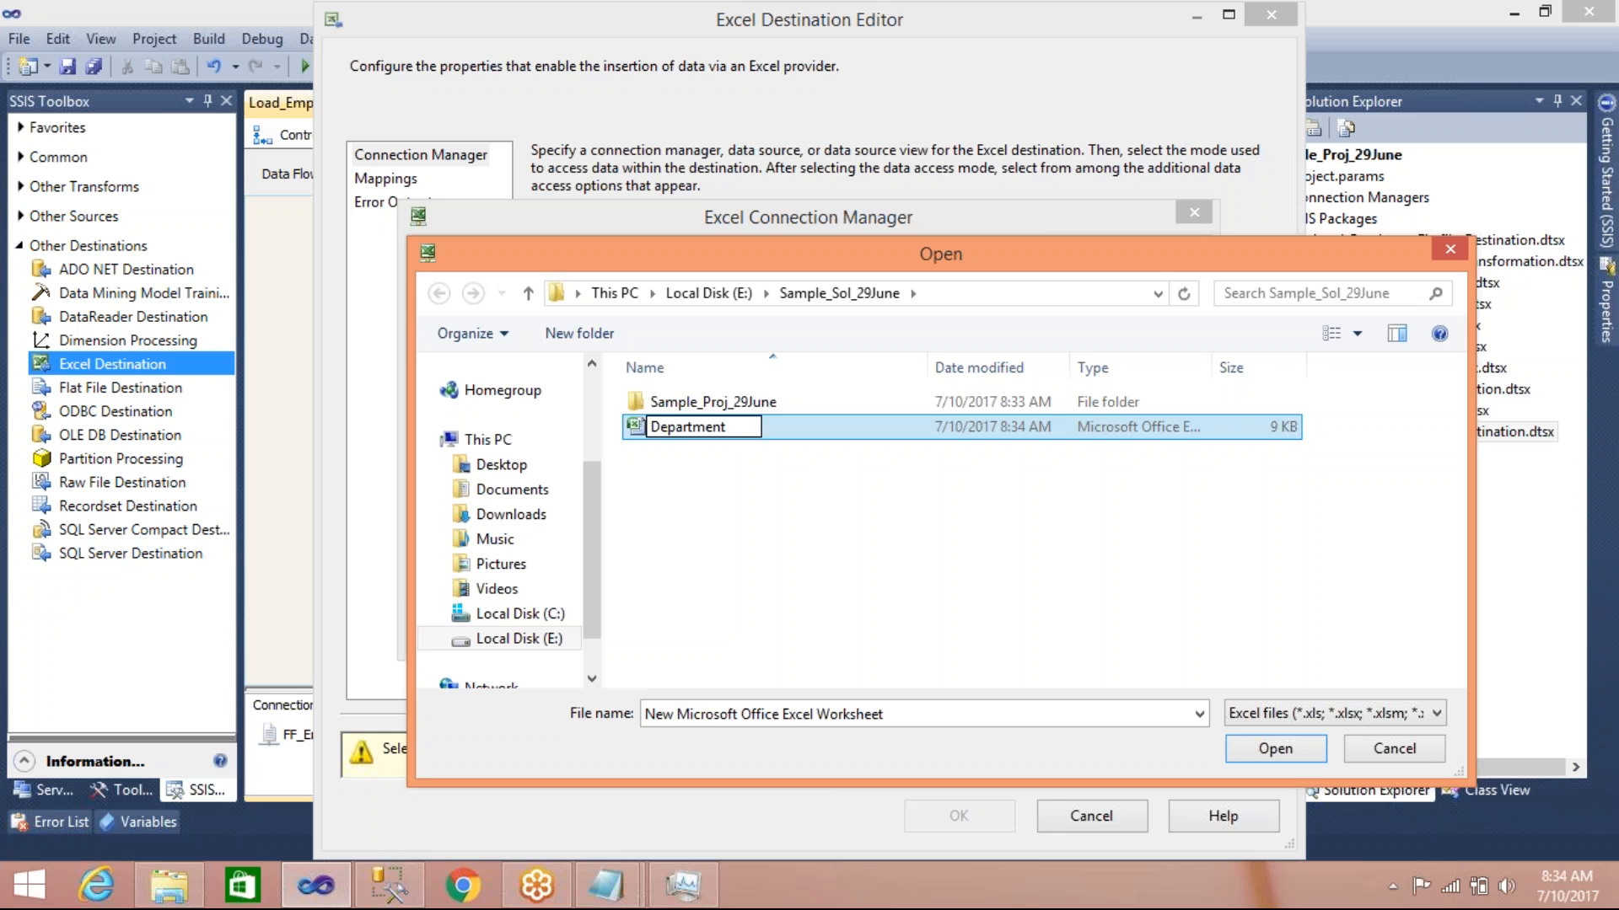
type(".xls")
key("Return")
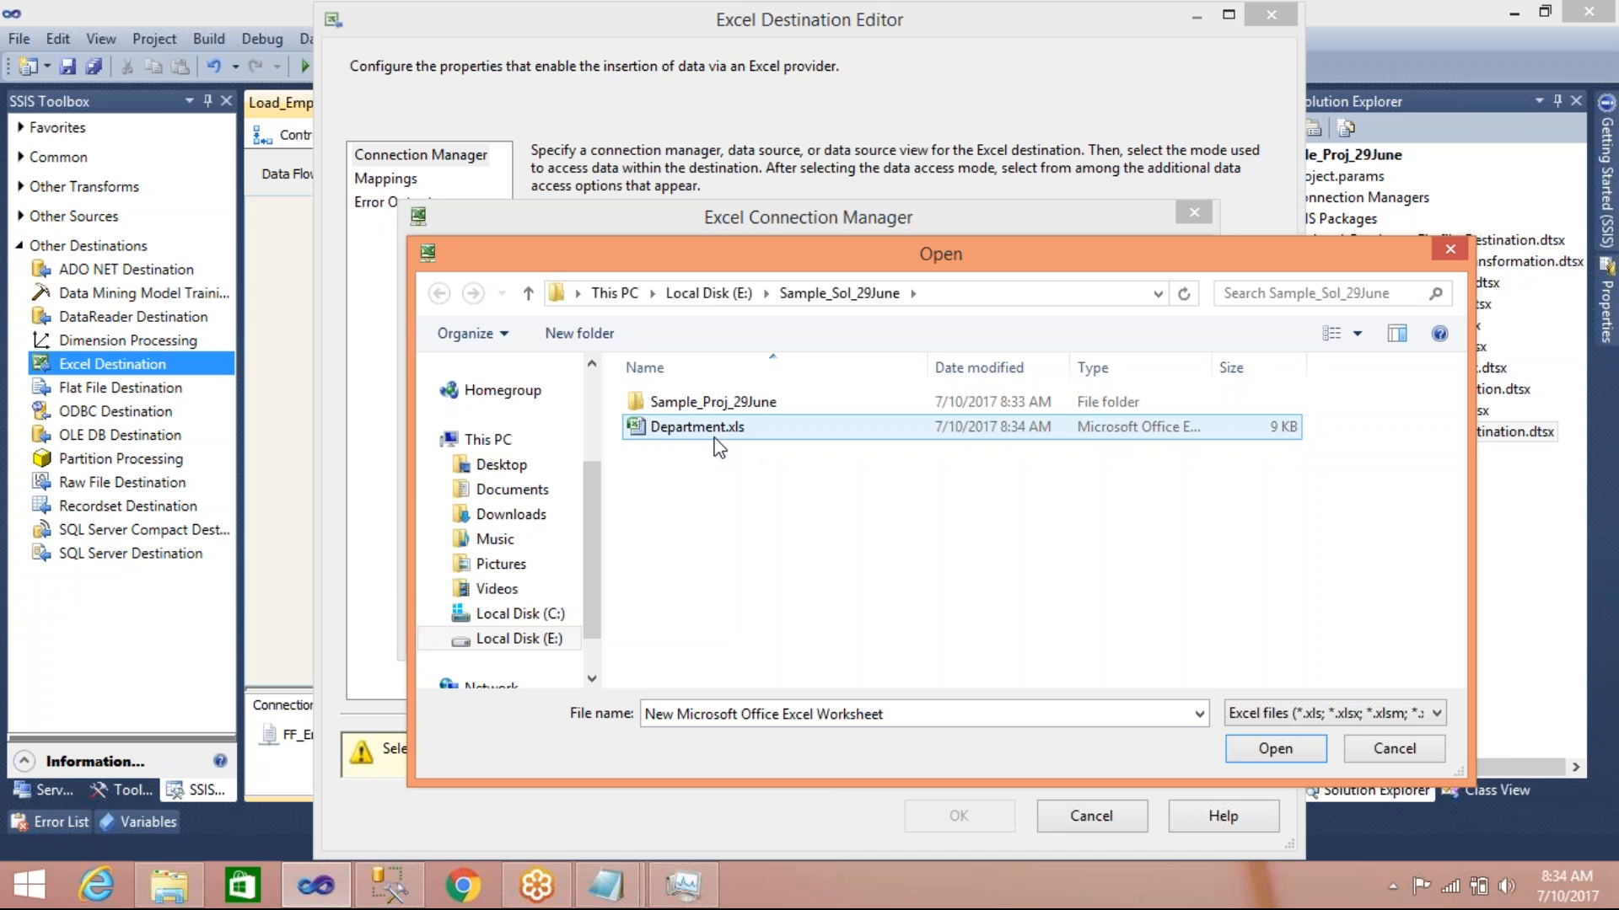
Create the Excel connection to the Department.xls file as Microsoft Excel 97-2003, and try to list its sheets
left_click(745, 430)
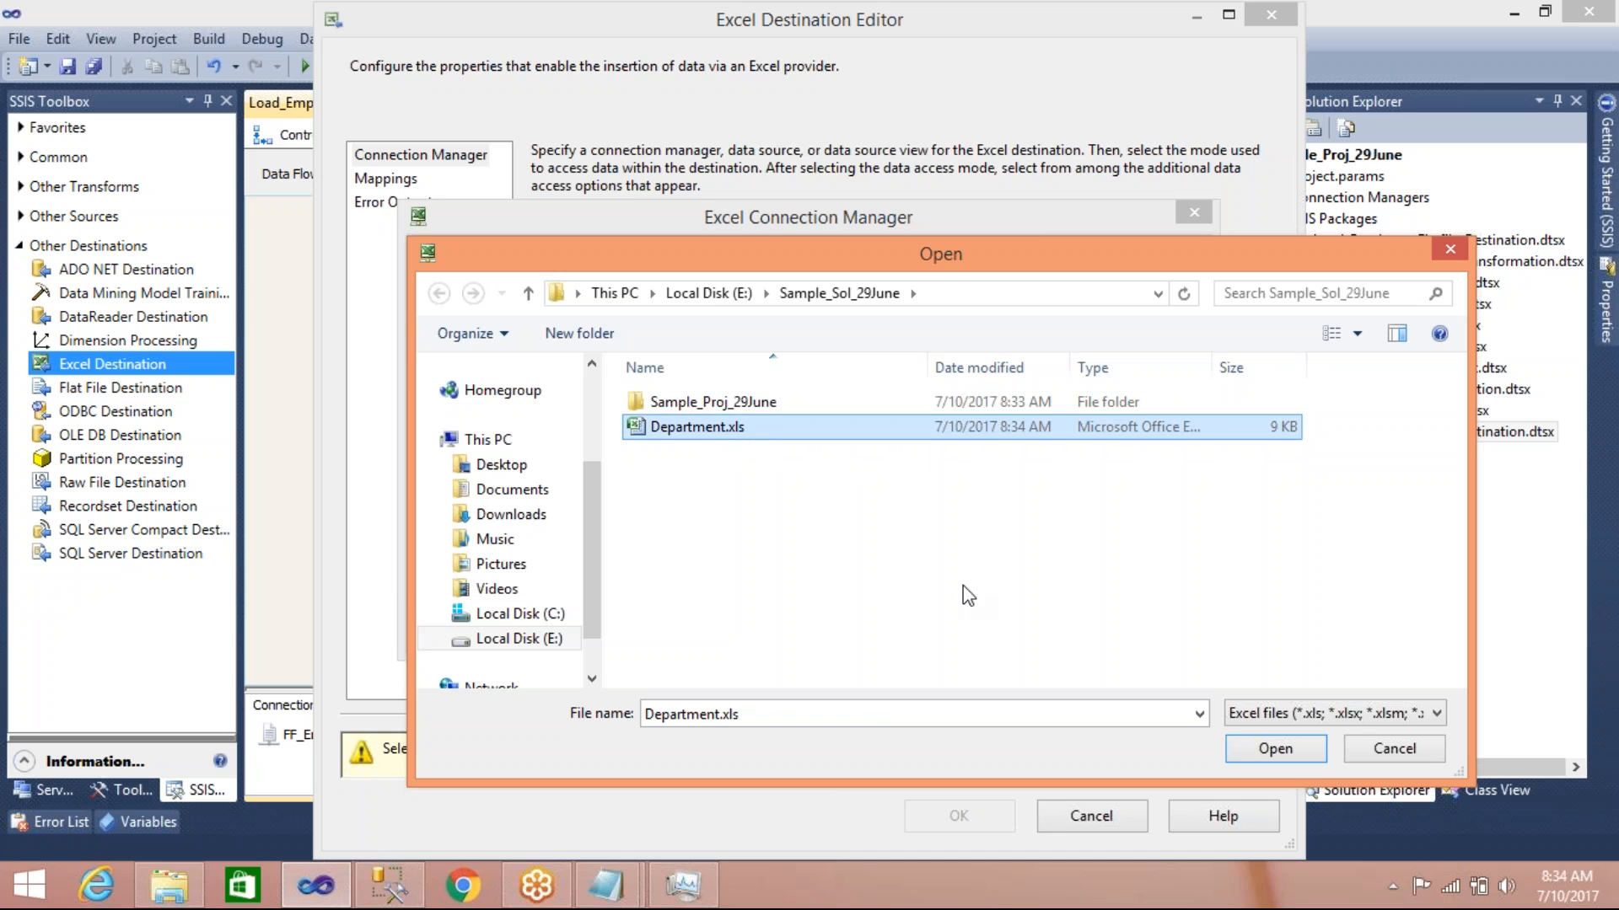
left_click(1260, 753)
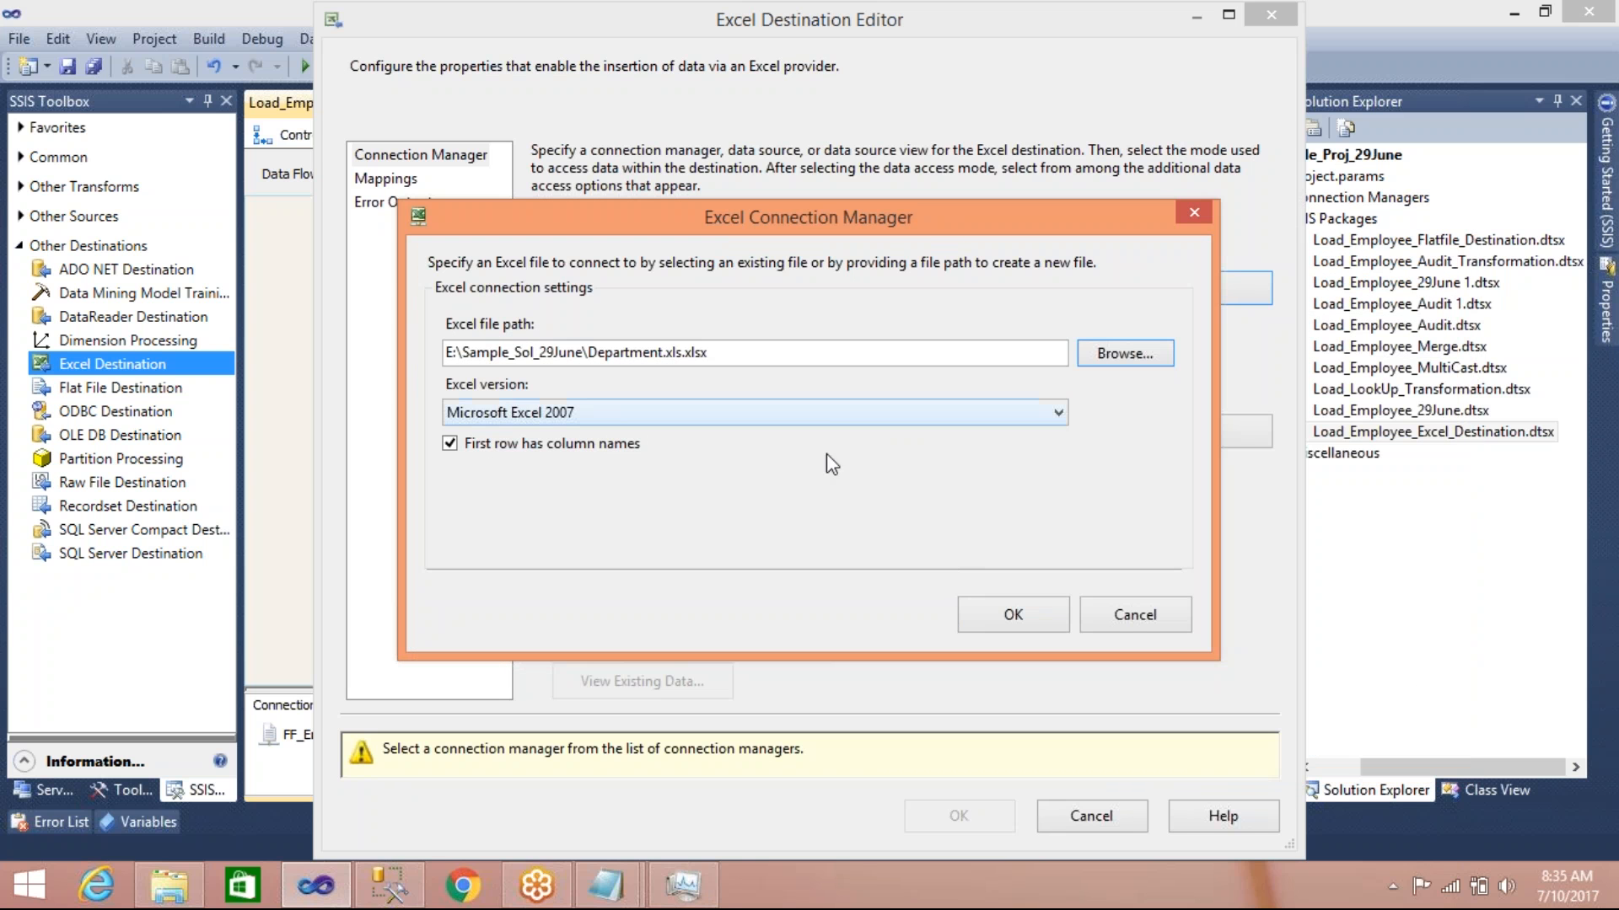
left_click(752, 412)
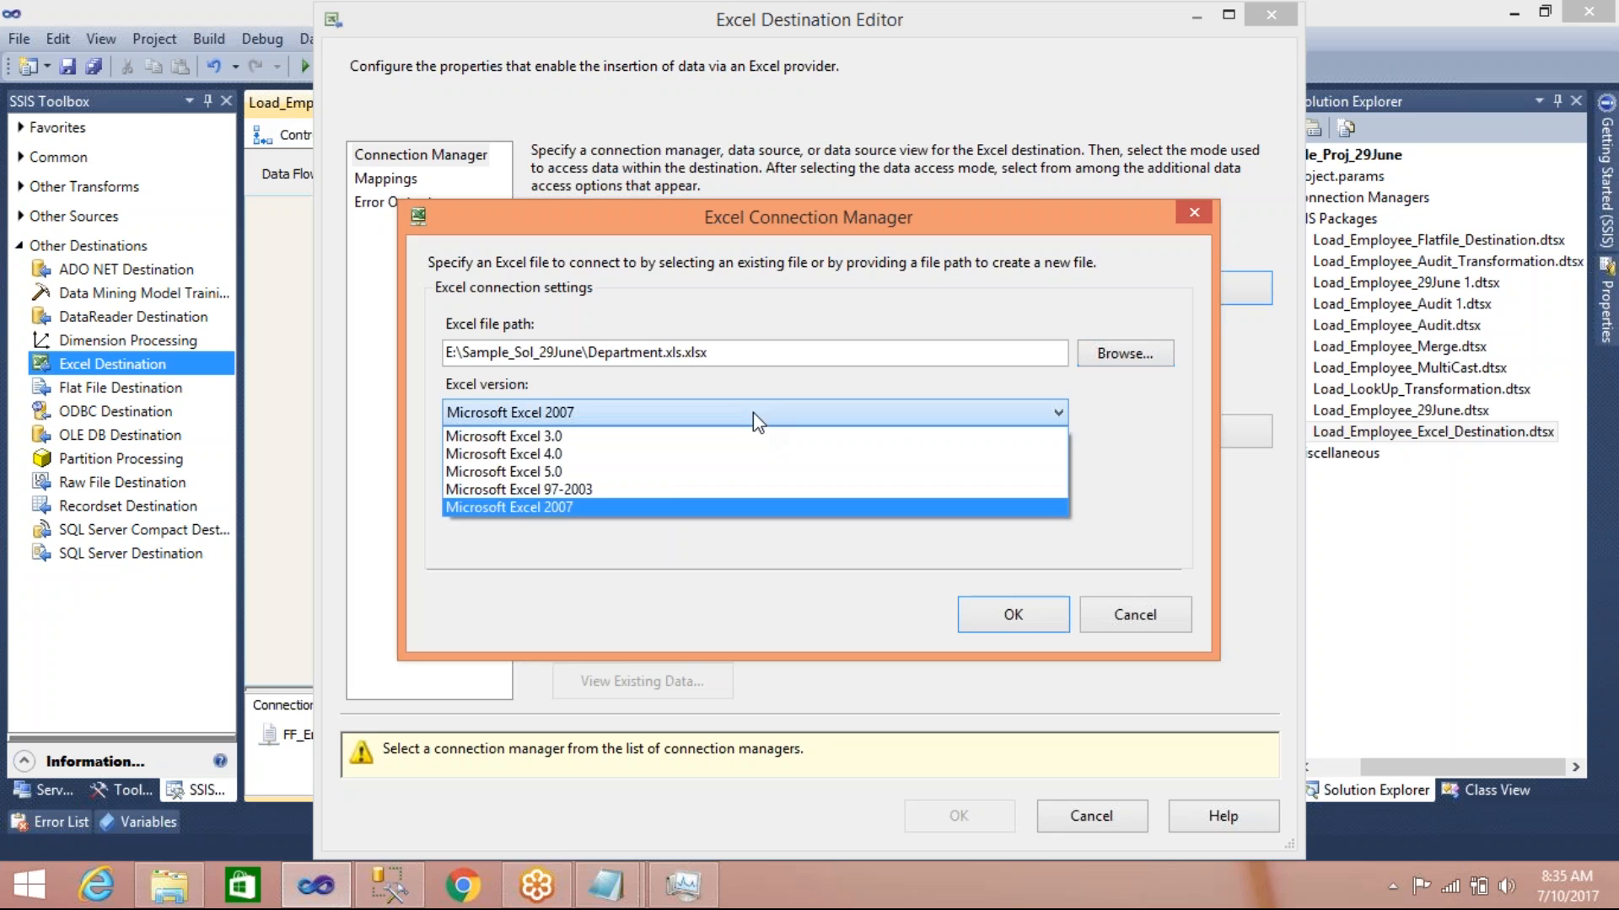
left_click(674, 486)
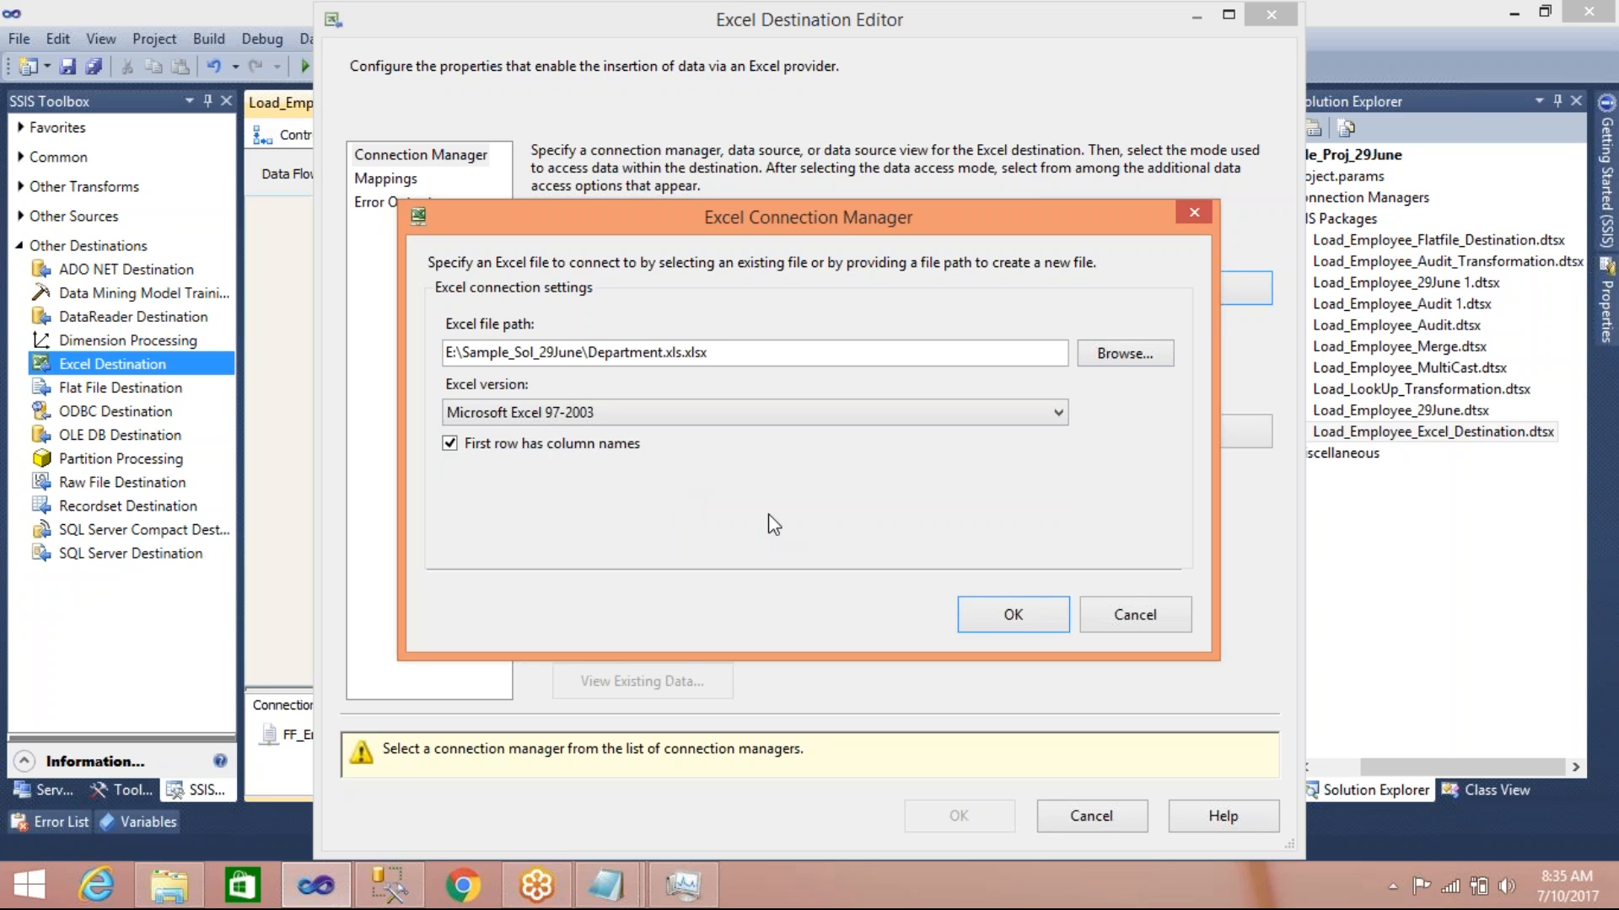
left_click(982, 613)
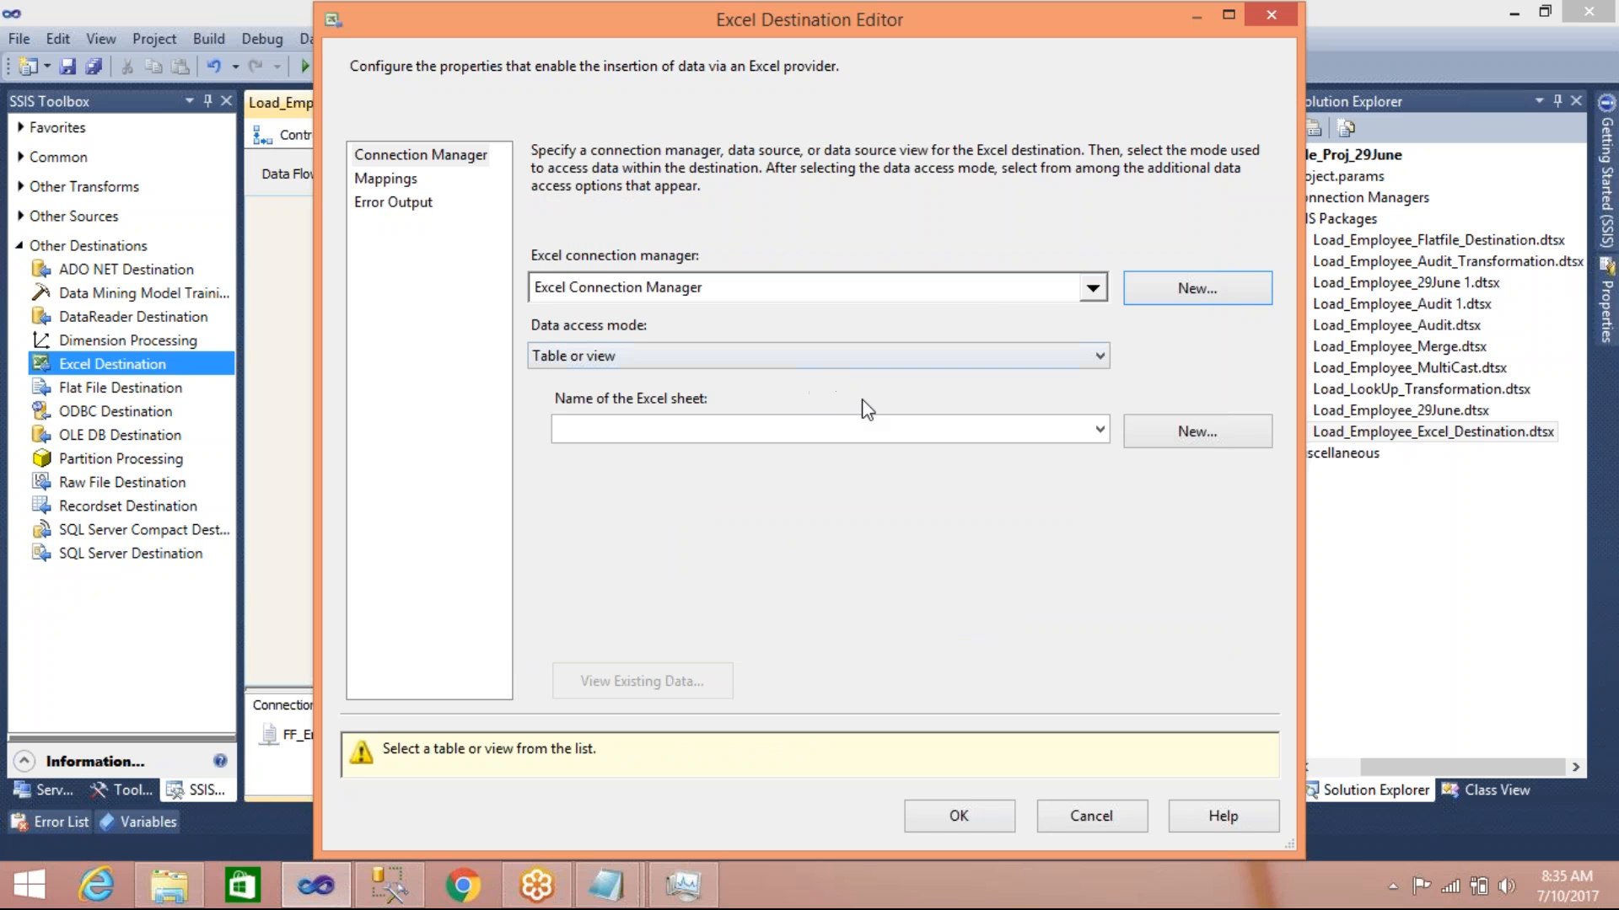
left_click(887, 428)
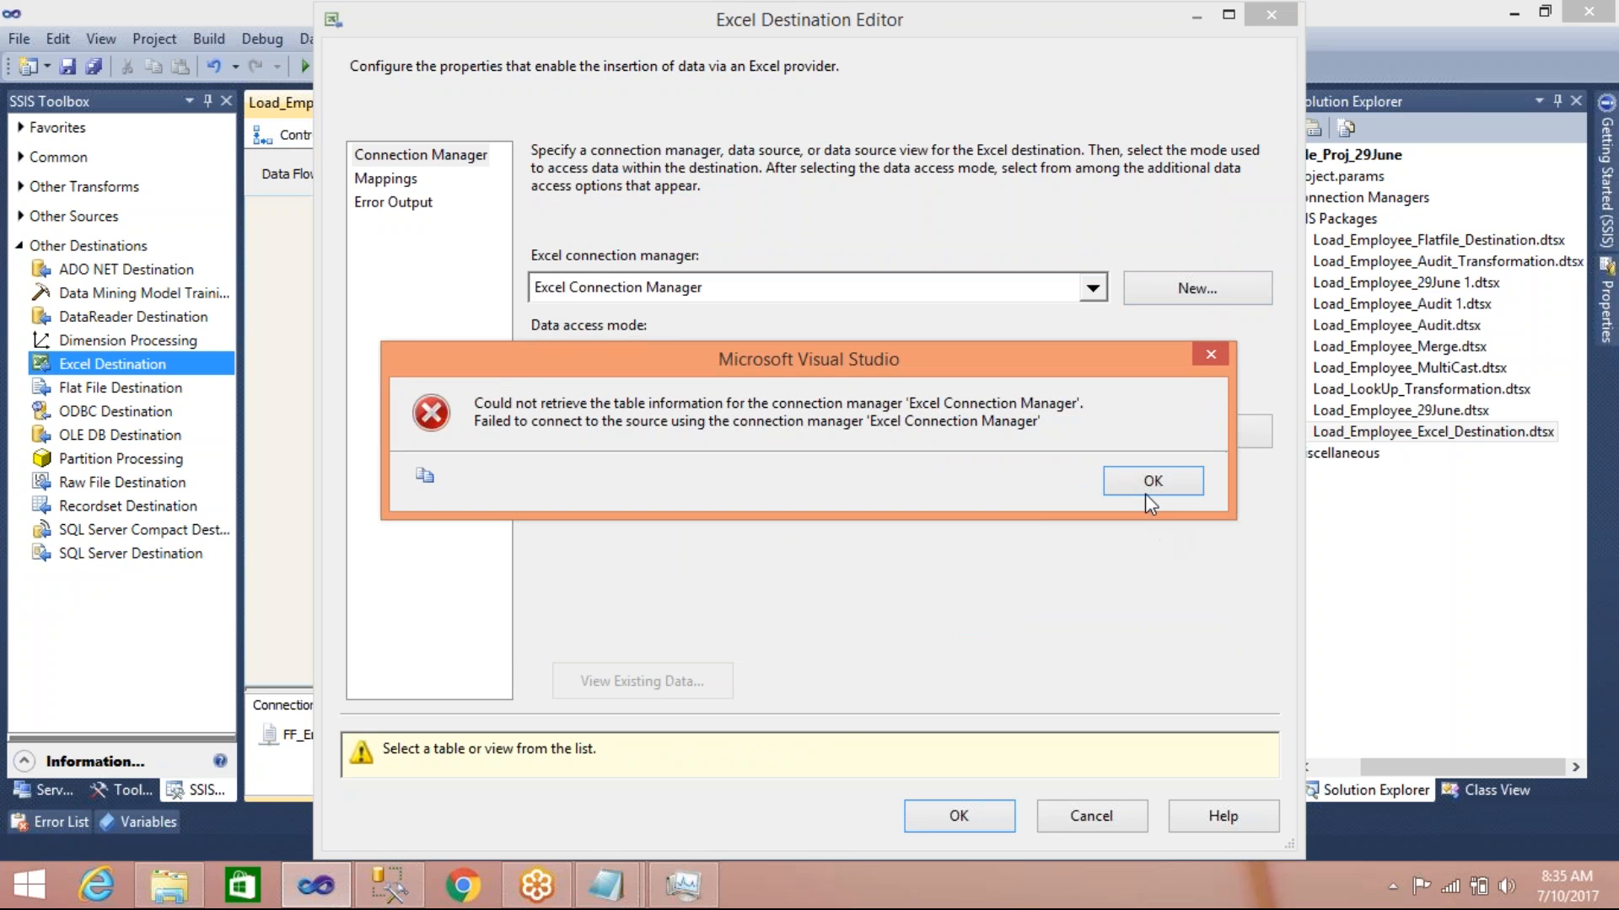
left_click(1139, 477)
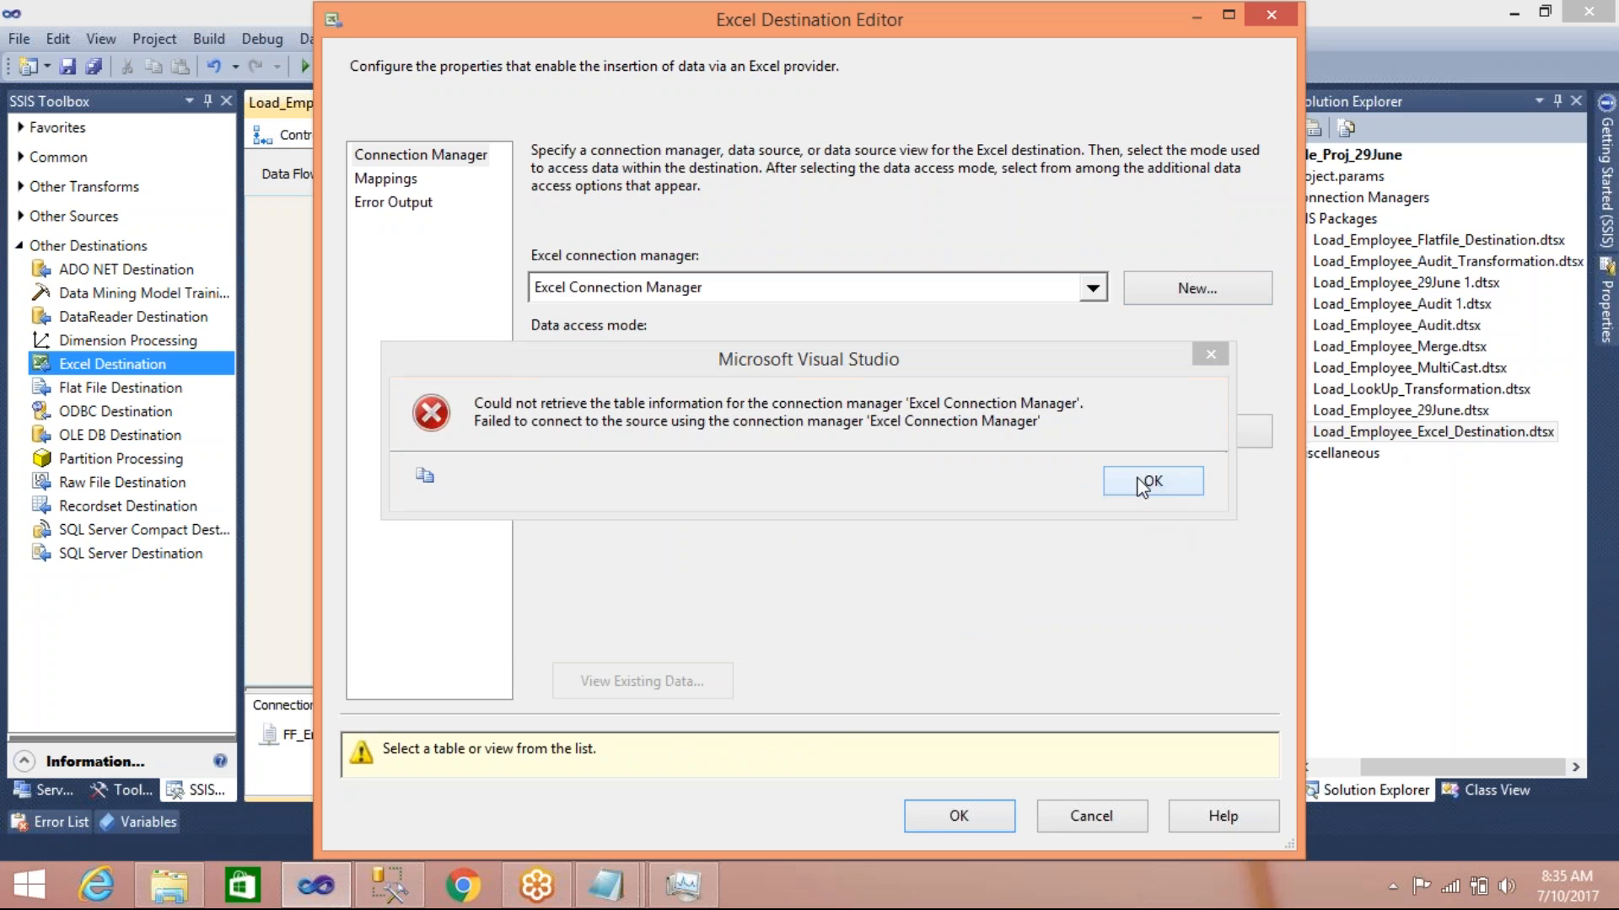
Switch to File Explorer and inspect the file type of Department.xls in its properties
right_click(766, 901)
left_click(826, 787)
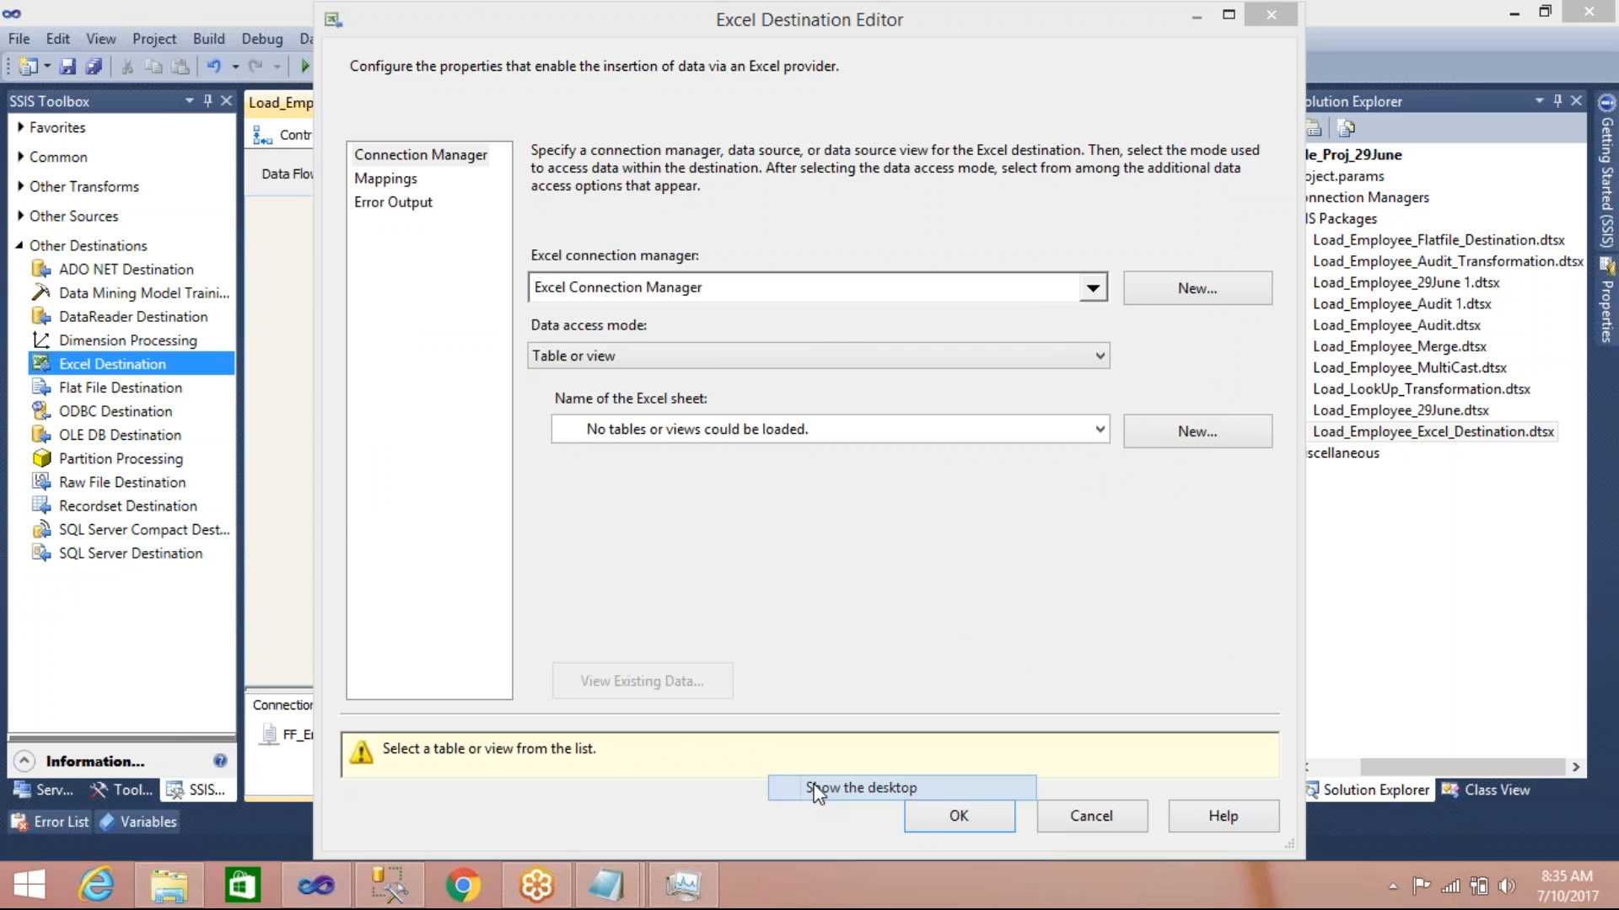
left_click(168, 895)
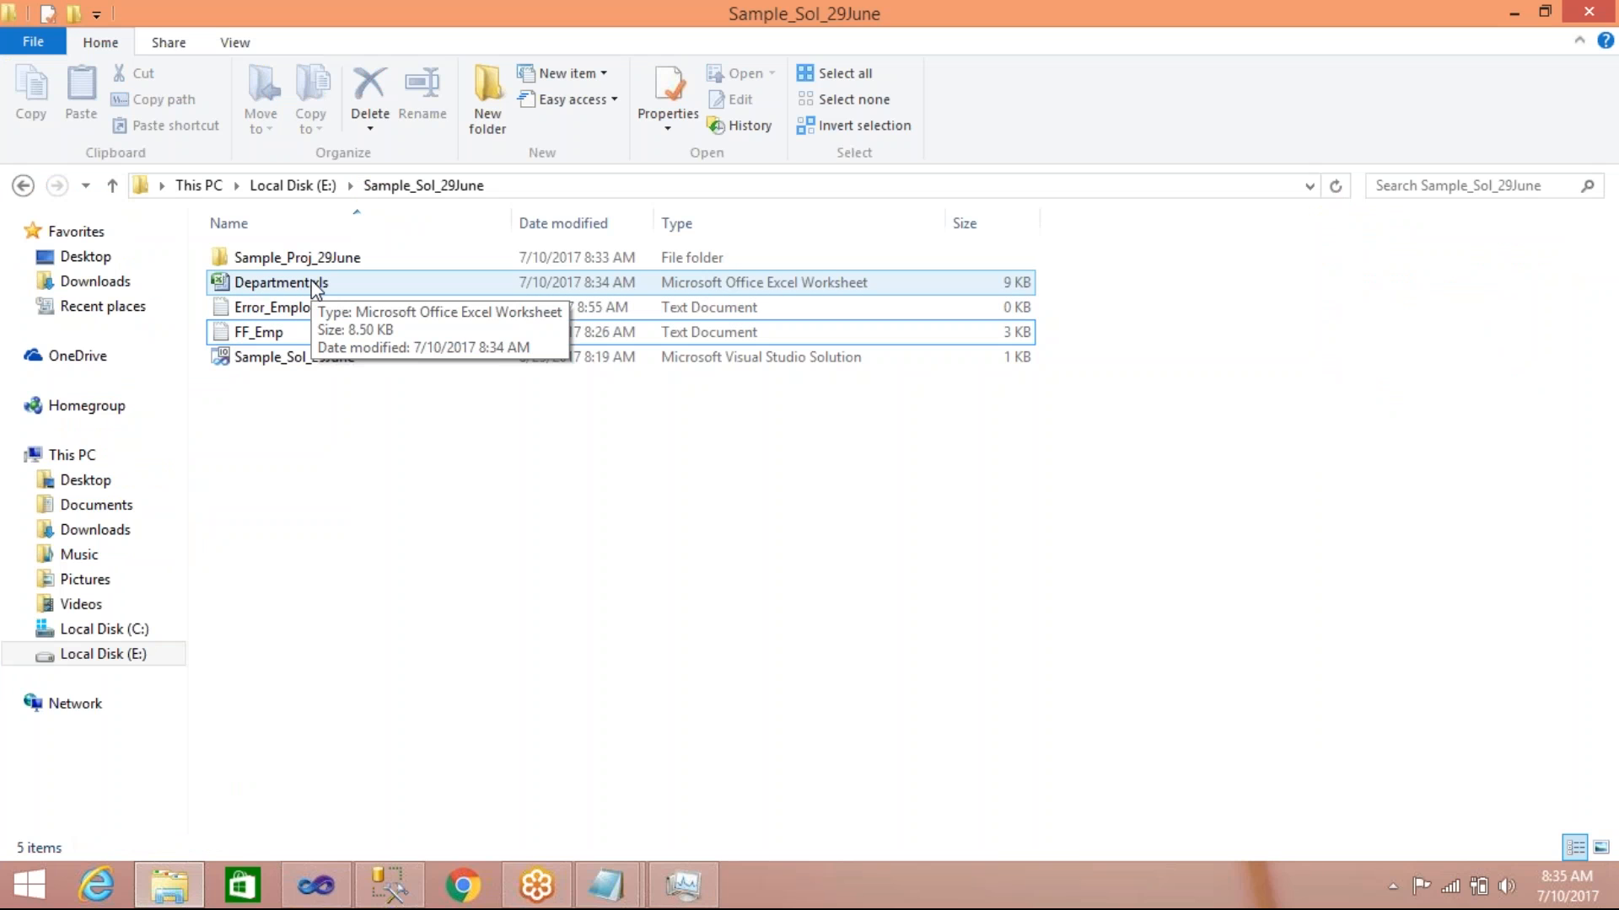
right_click(314, 283)
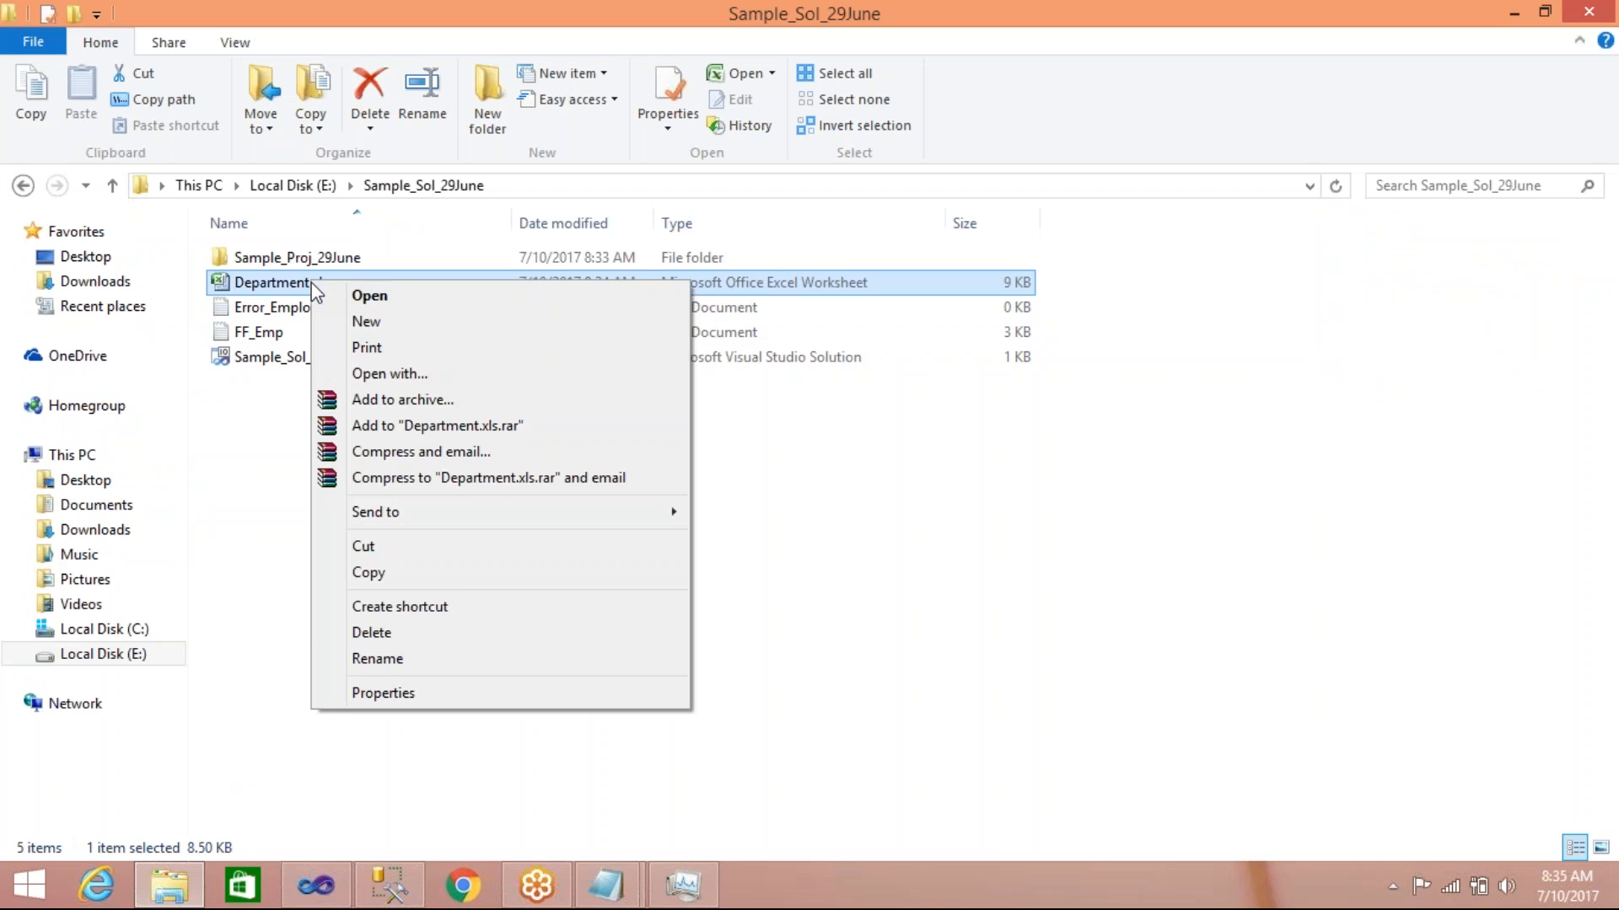
left_click(369, 696)
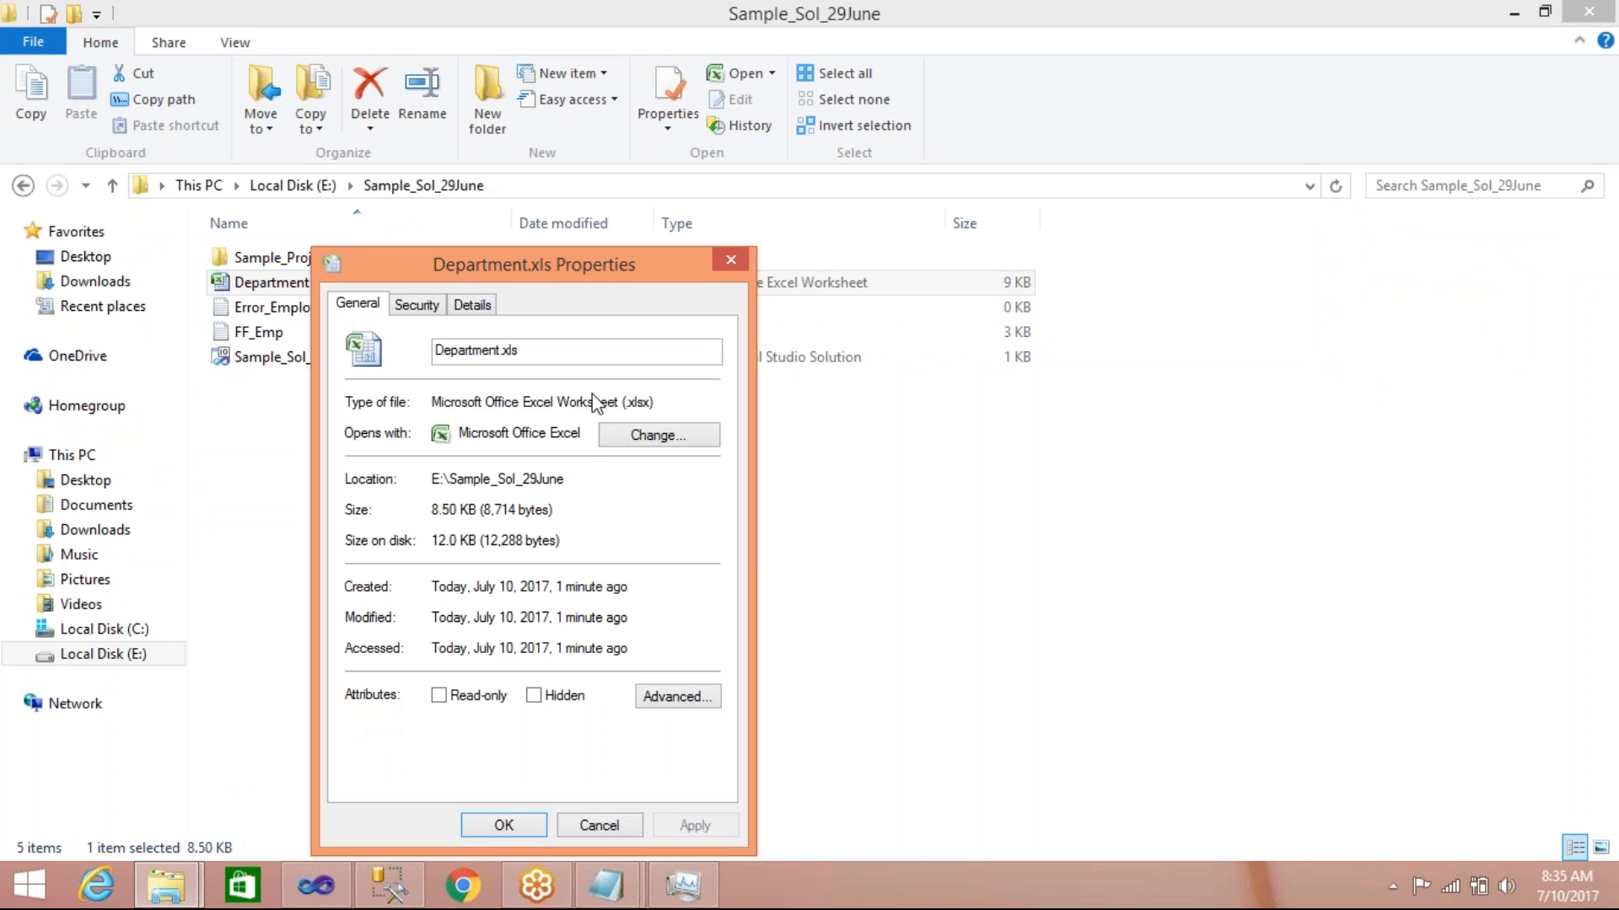
left_click(730, 265)
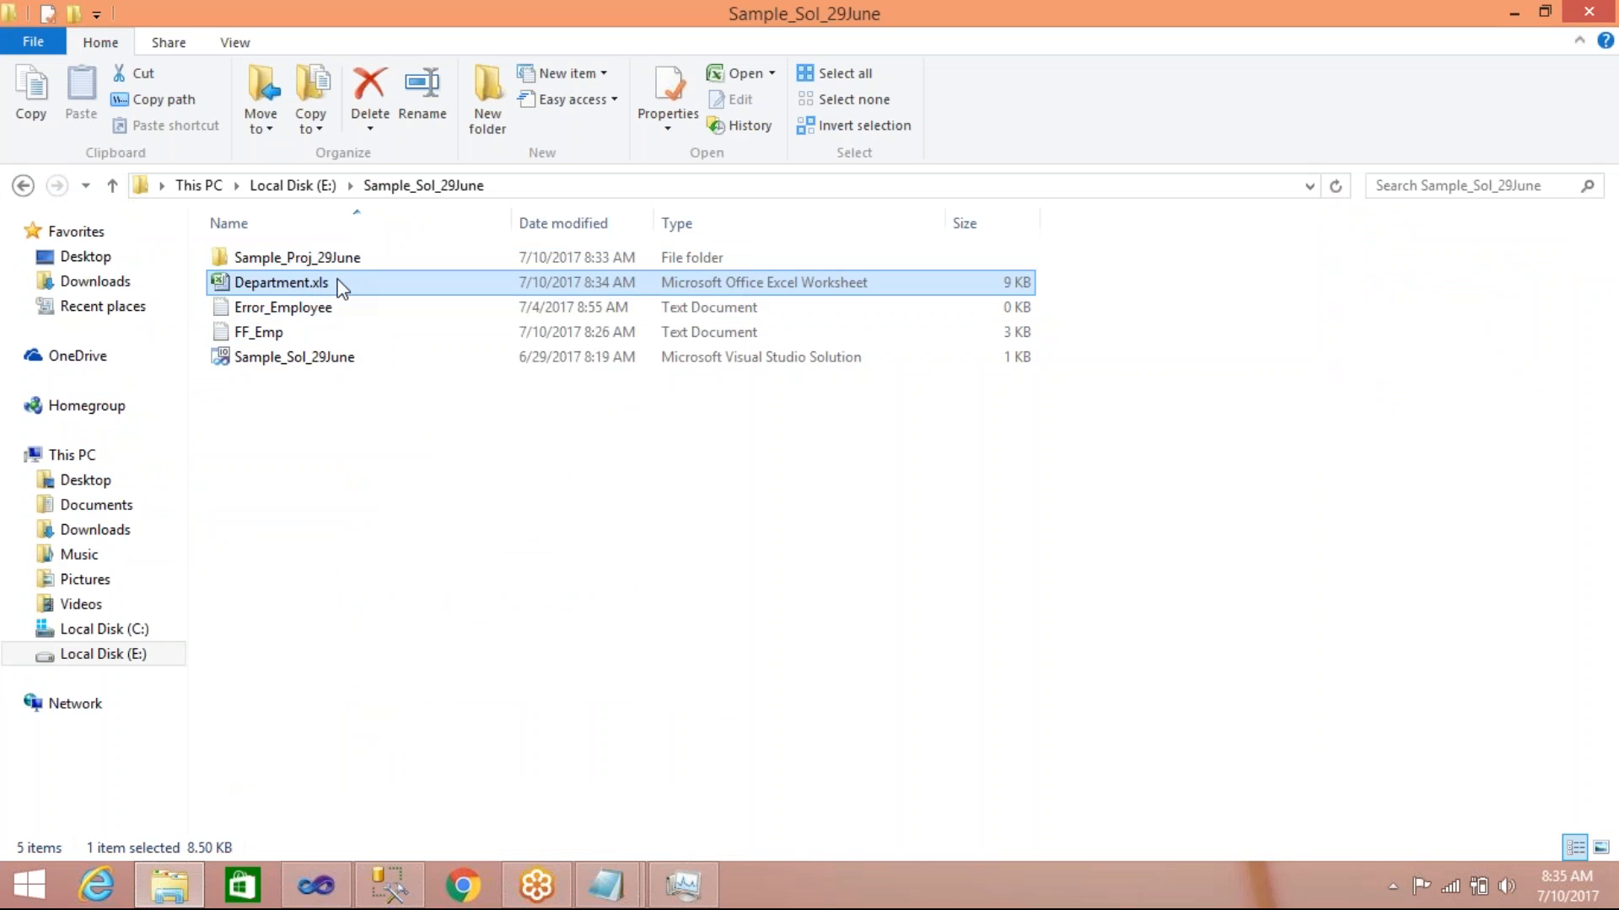
Rename the Department.xls workbook as Department, and return to the Excel Destination settings in Visual Studio
left_click(344, 280)
key("End")
key("BackSpace")
key("BackSpace")
key("BackSpace")
key("BackSpace")
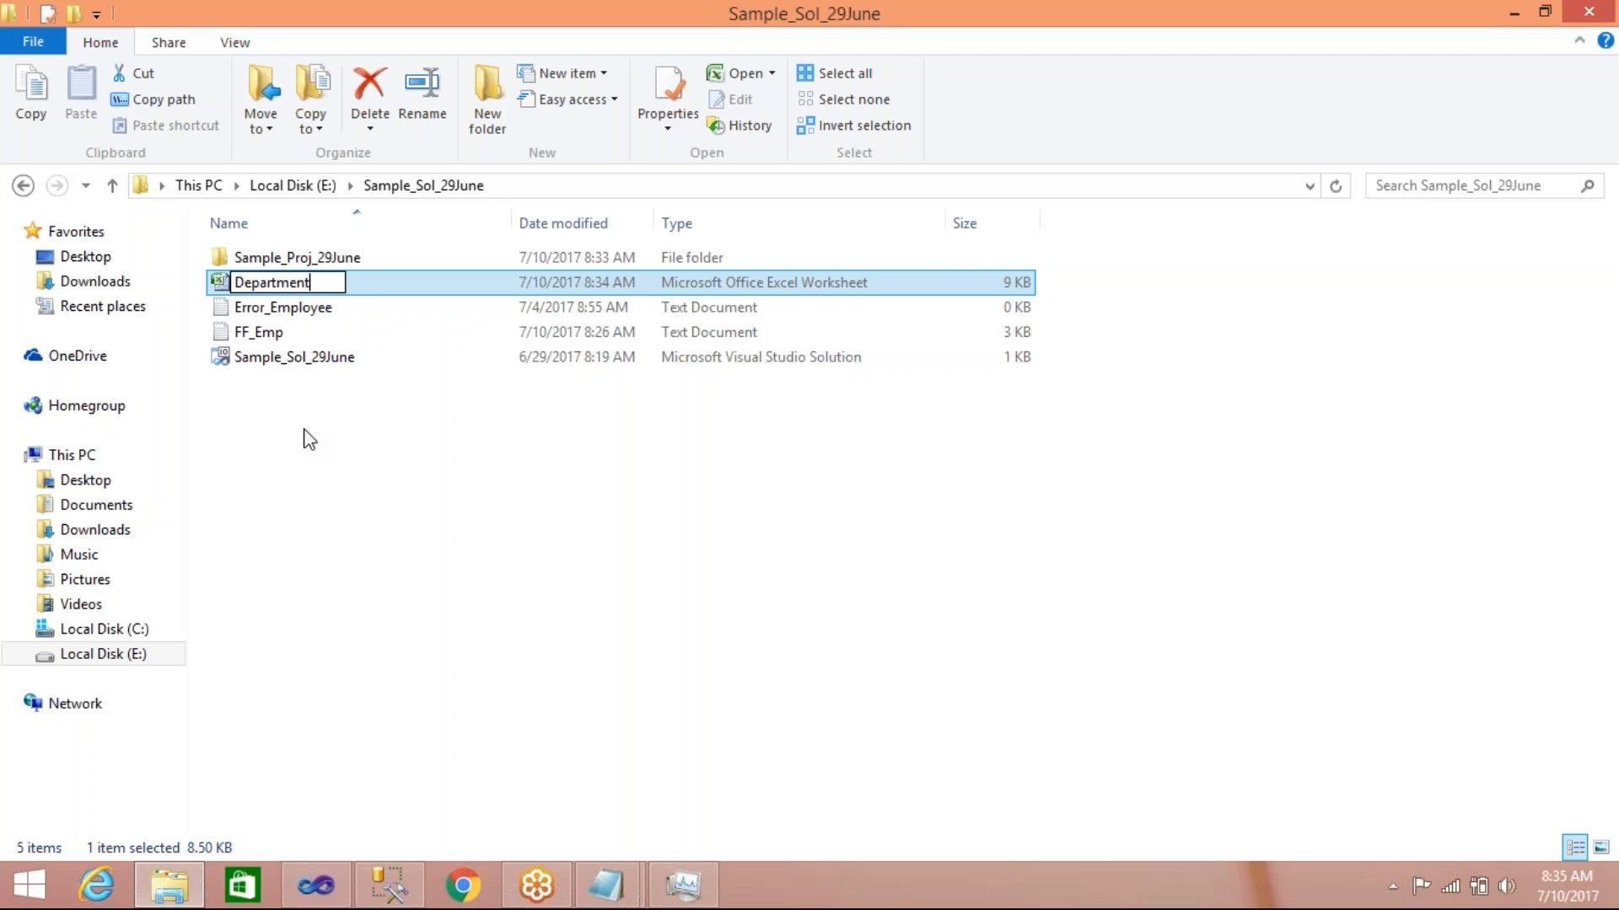
left_click(307, 438)
left_click(325, 887)
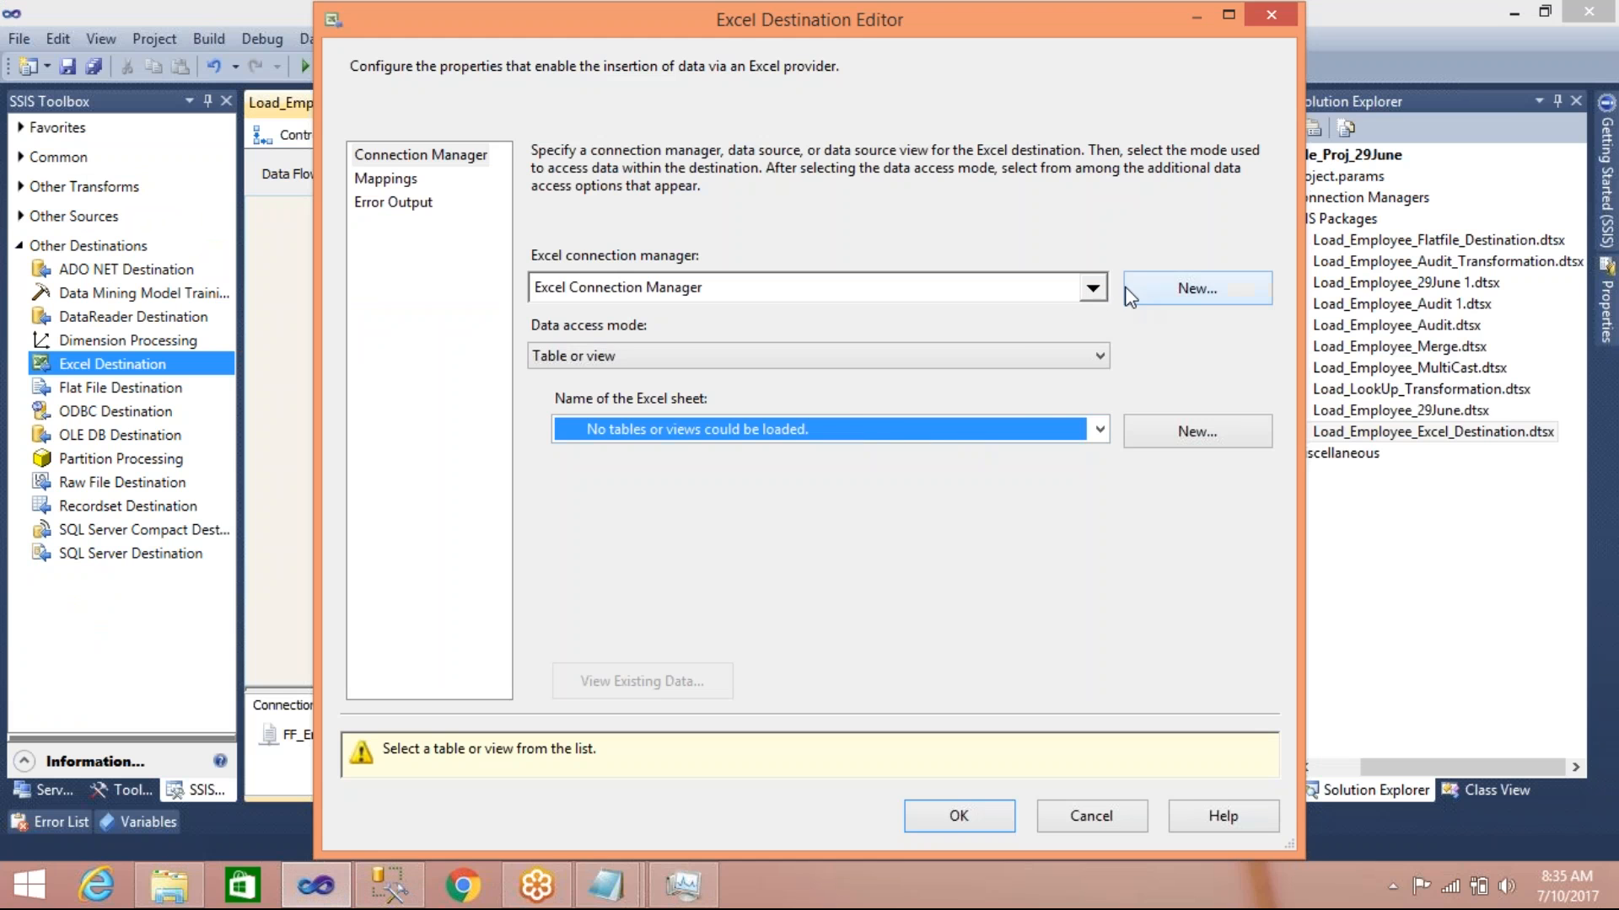
Try to list the Excel sheets available through the existing Excel Connection Manager
left_click(1093, 287)
left_click(893, 539)
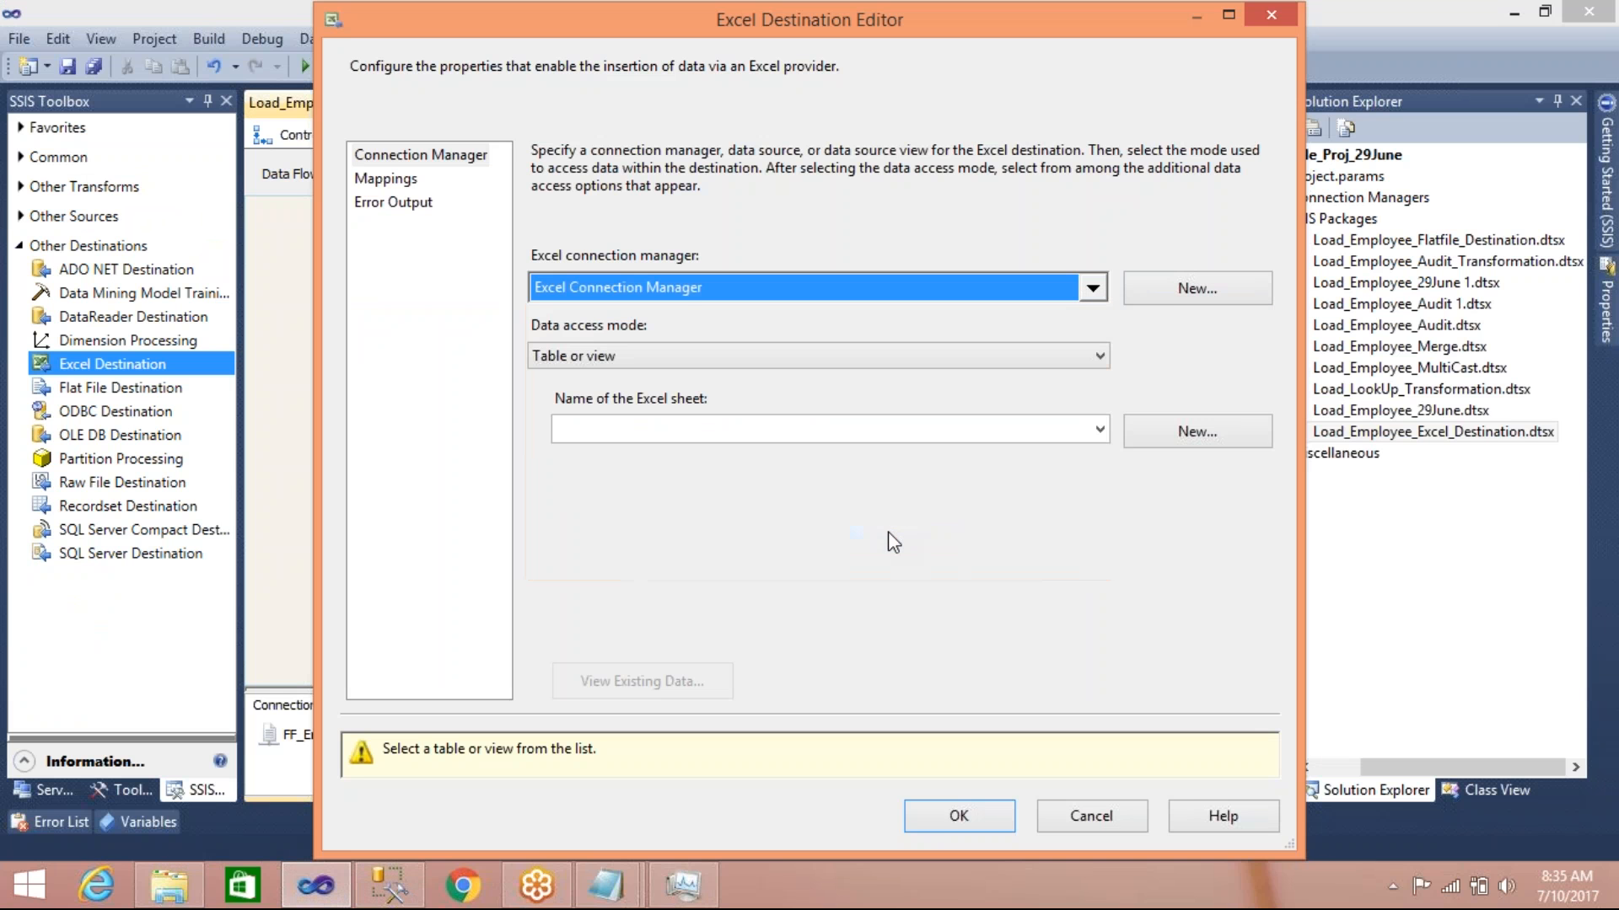
left_click(1099, 431)
left_click(1100, 431)
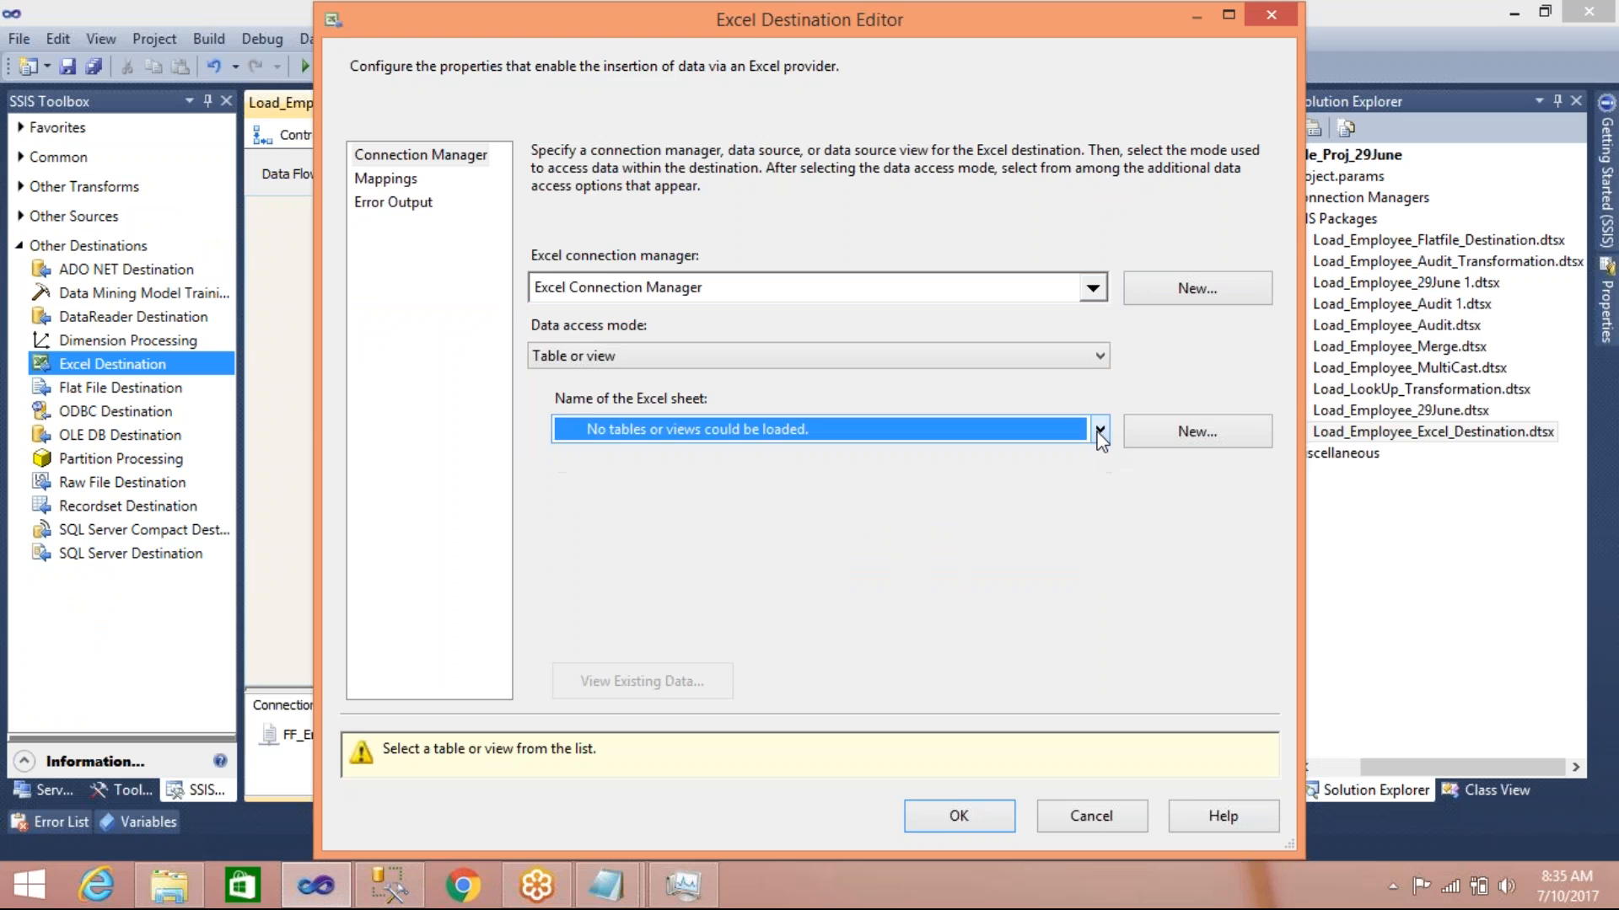
left_click(1165, 492)
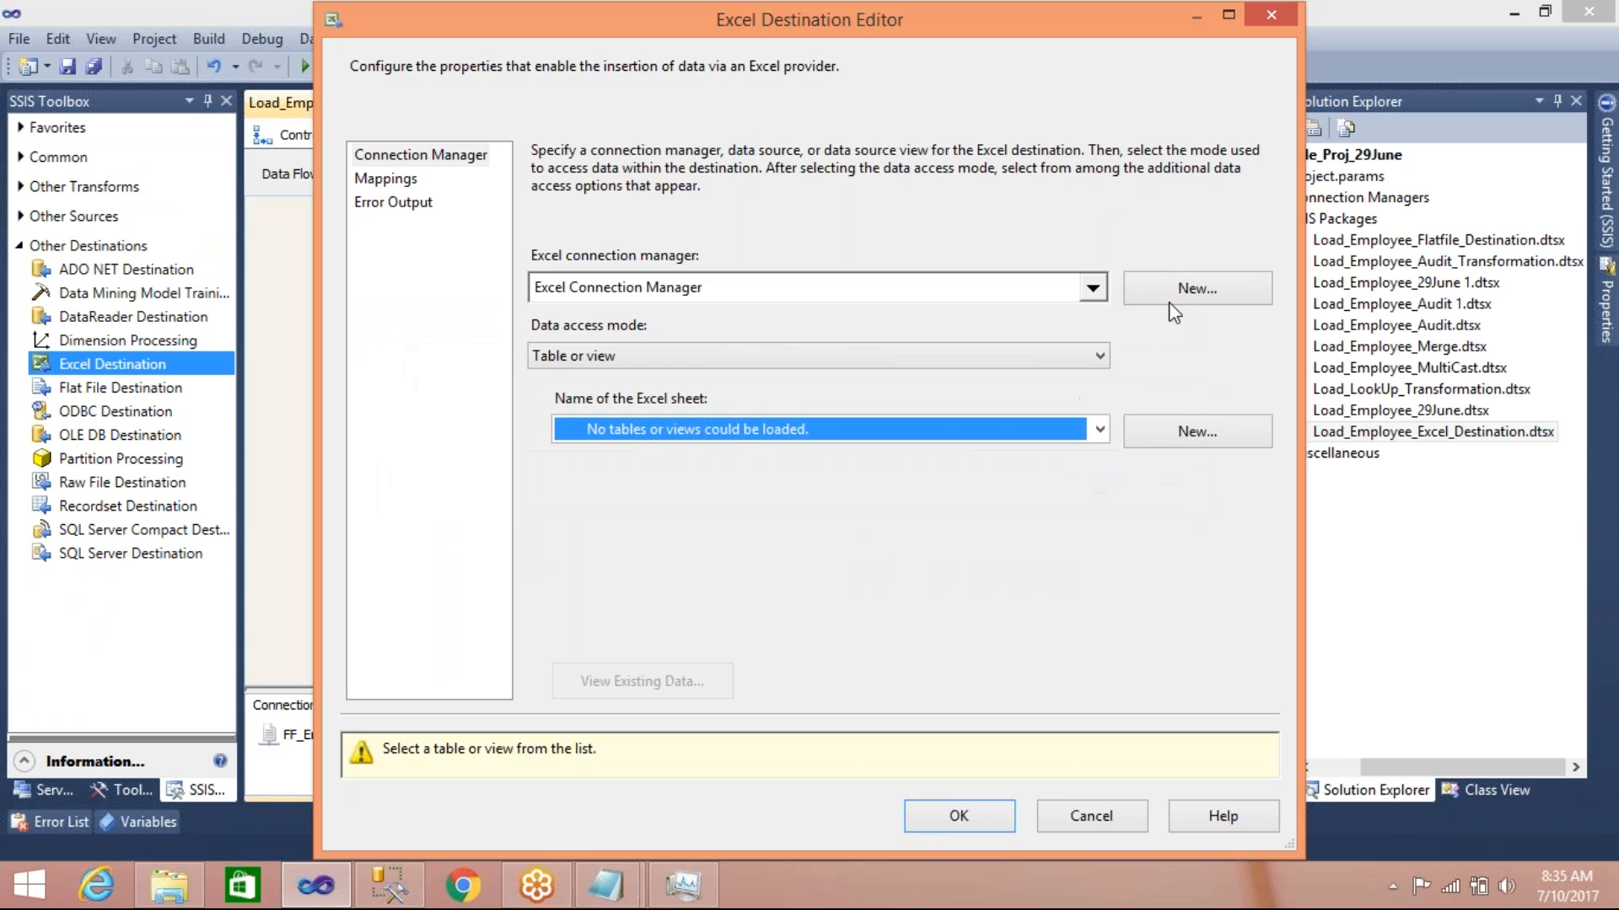
Create a Microsoft Excel 2007 connection to E:\Sample_Sol_29June\Department.xlsx with first-row column names, and choose Sheet1$ as the destination sheet
left_click(1172, 313)
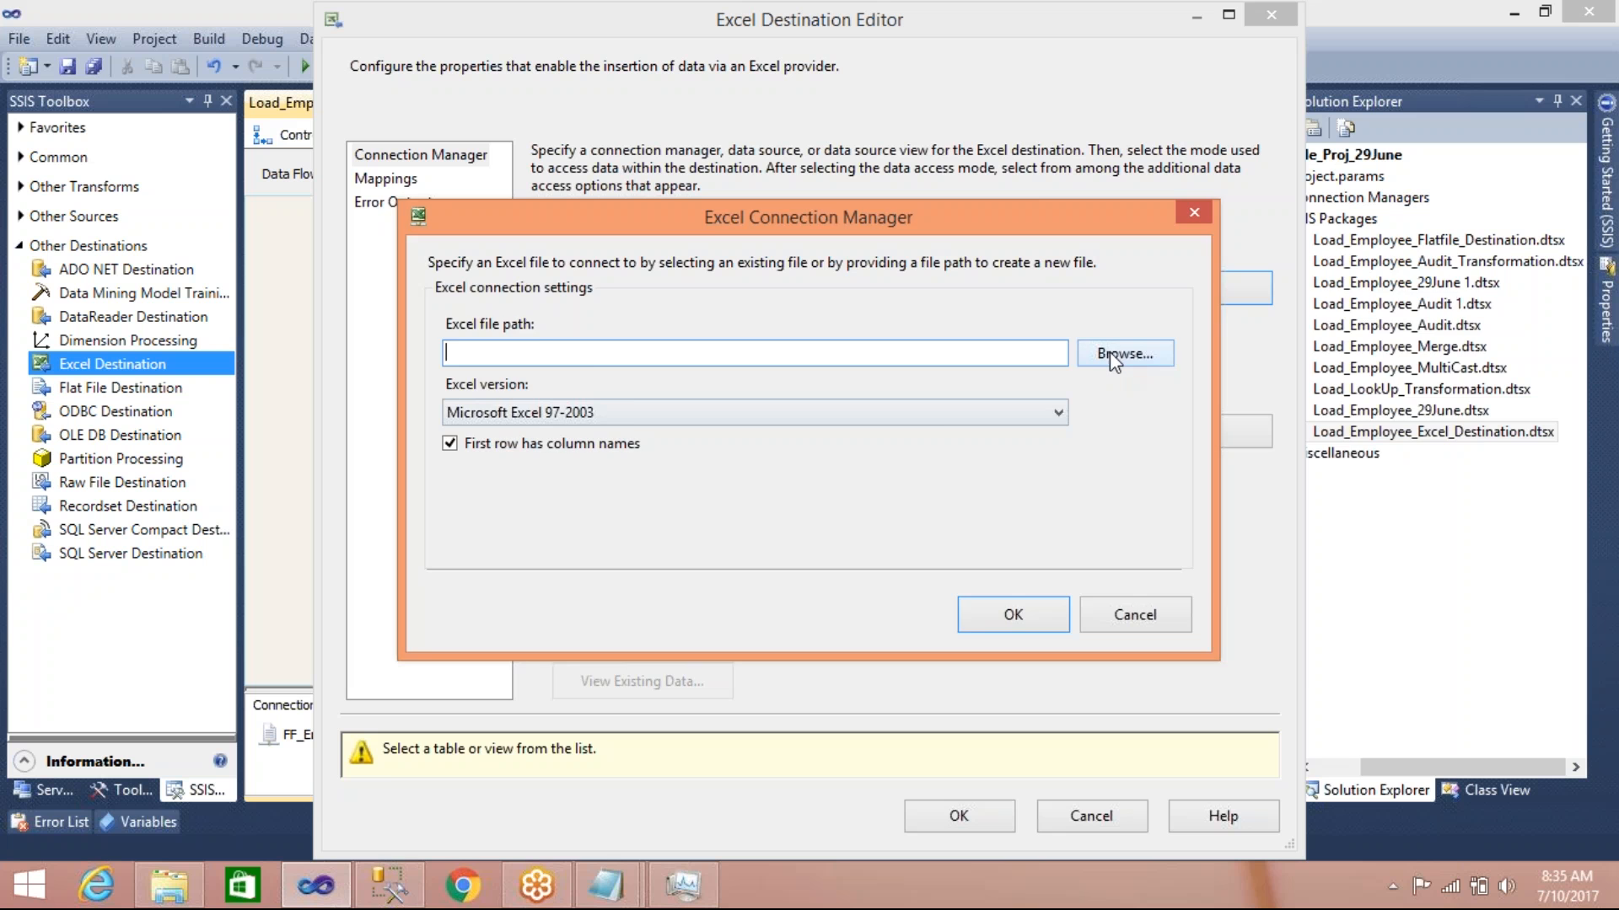
left_click(1109, 352)
left_click(745, 430)
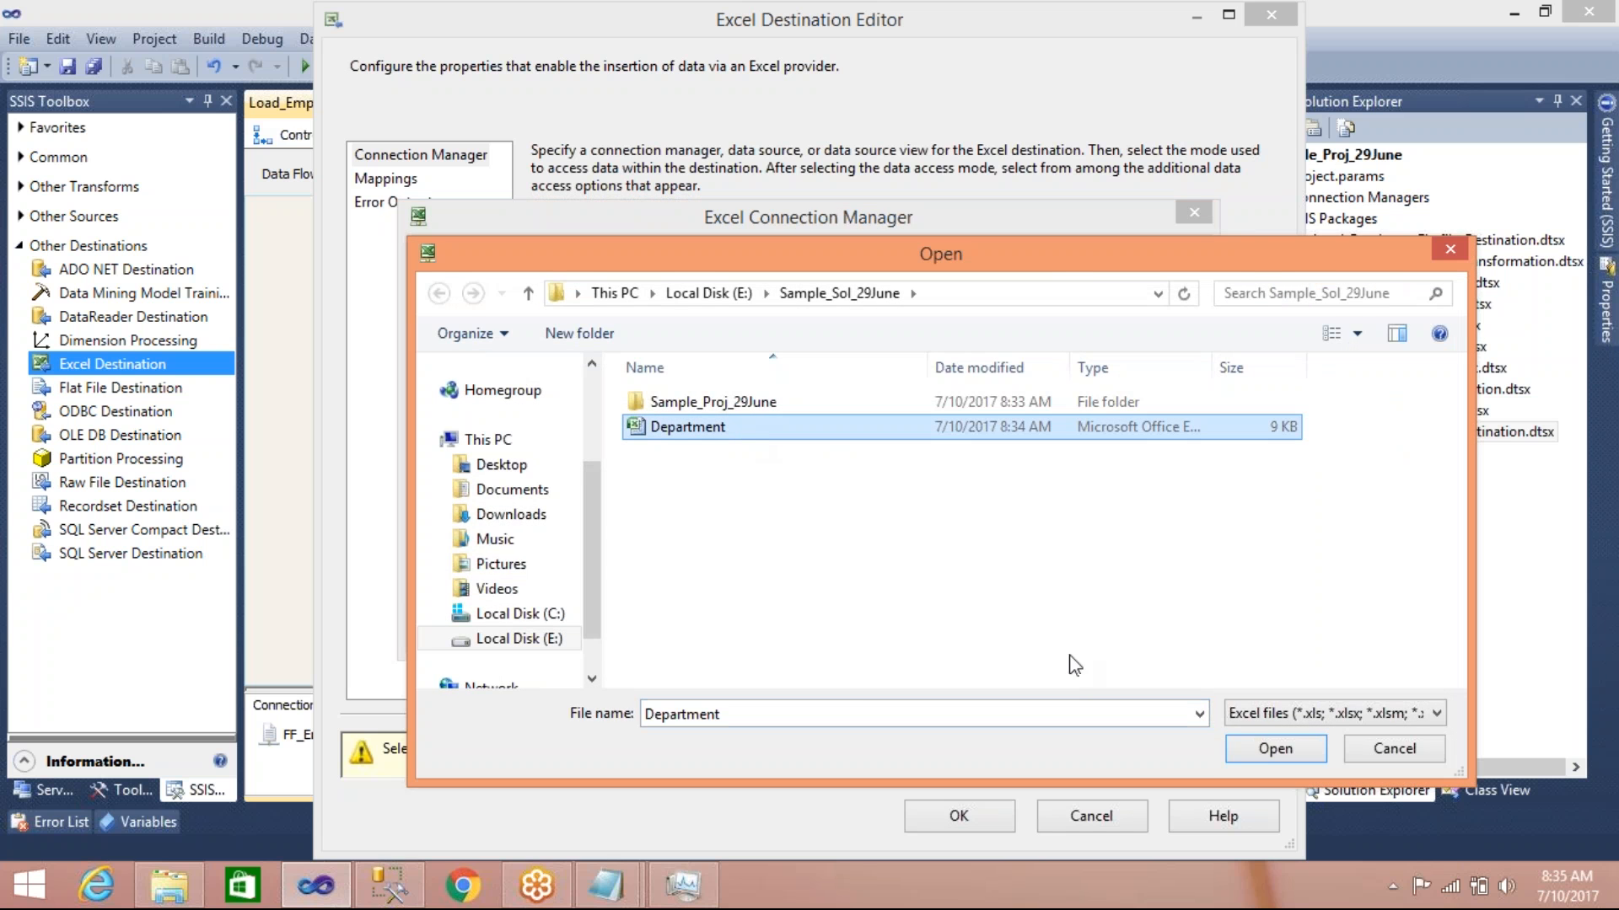
left_click(1264, 748)
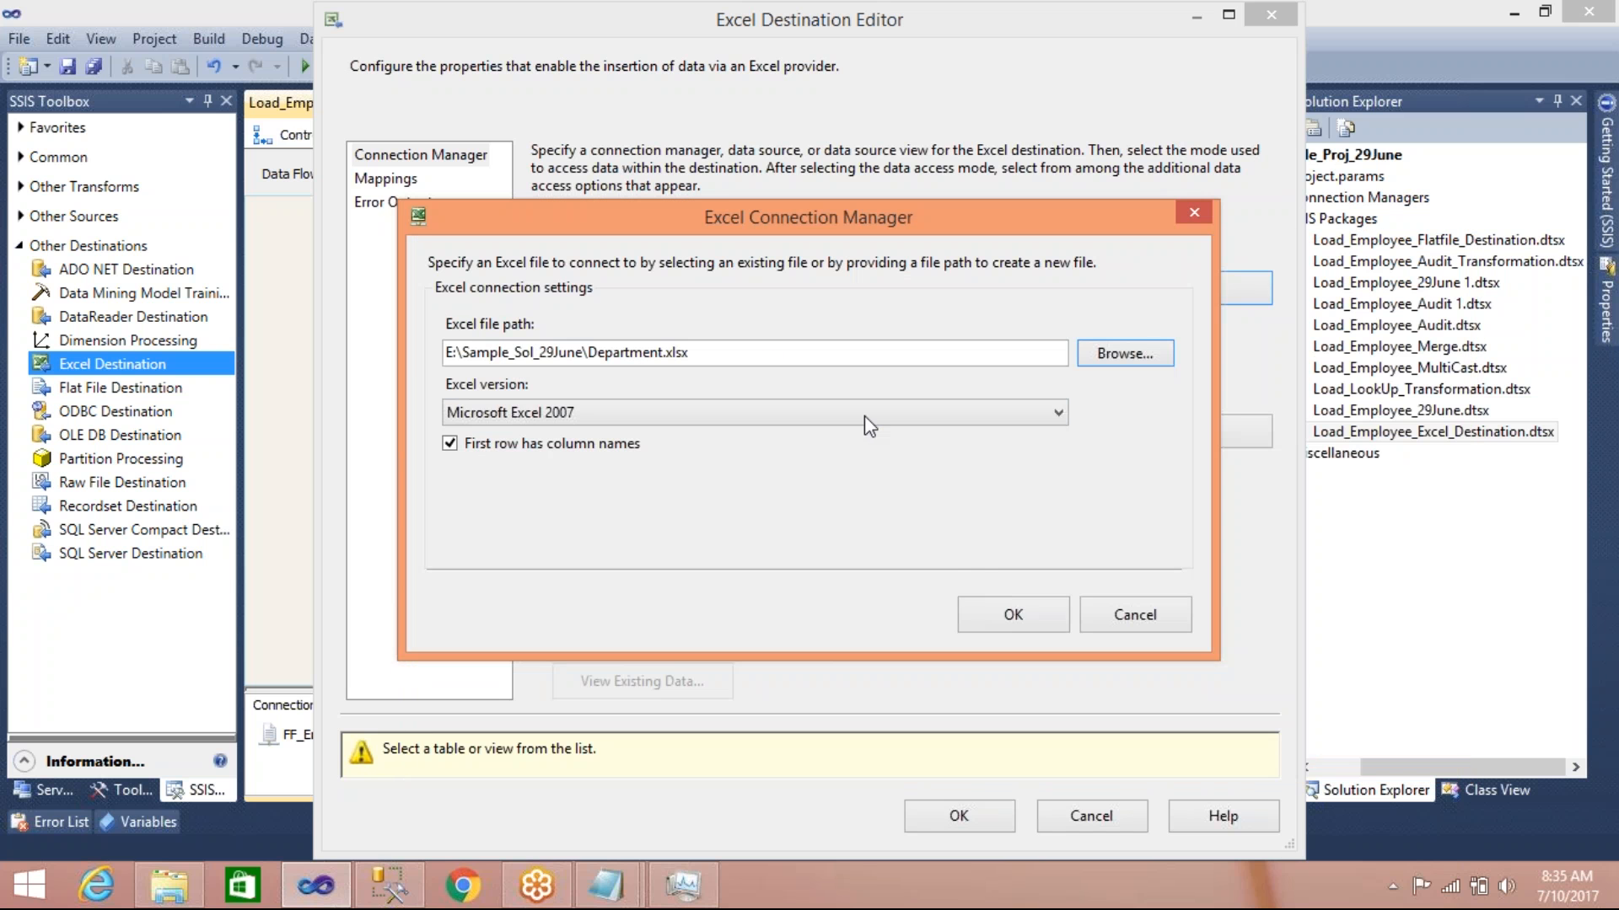
left_click(1007, 610)
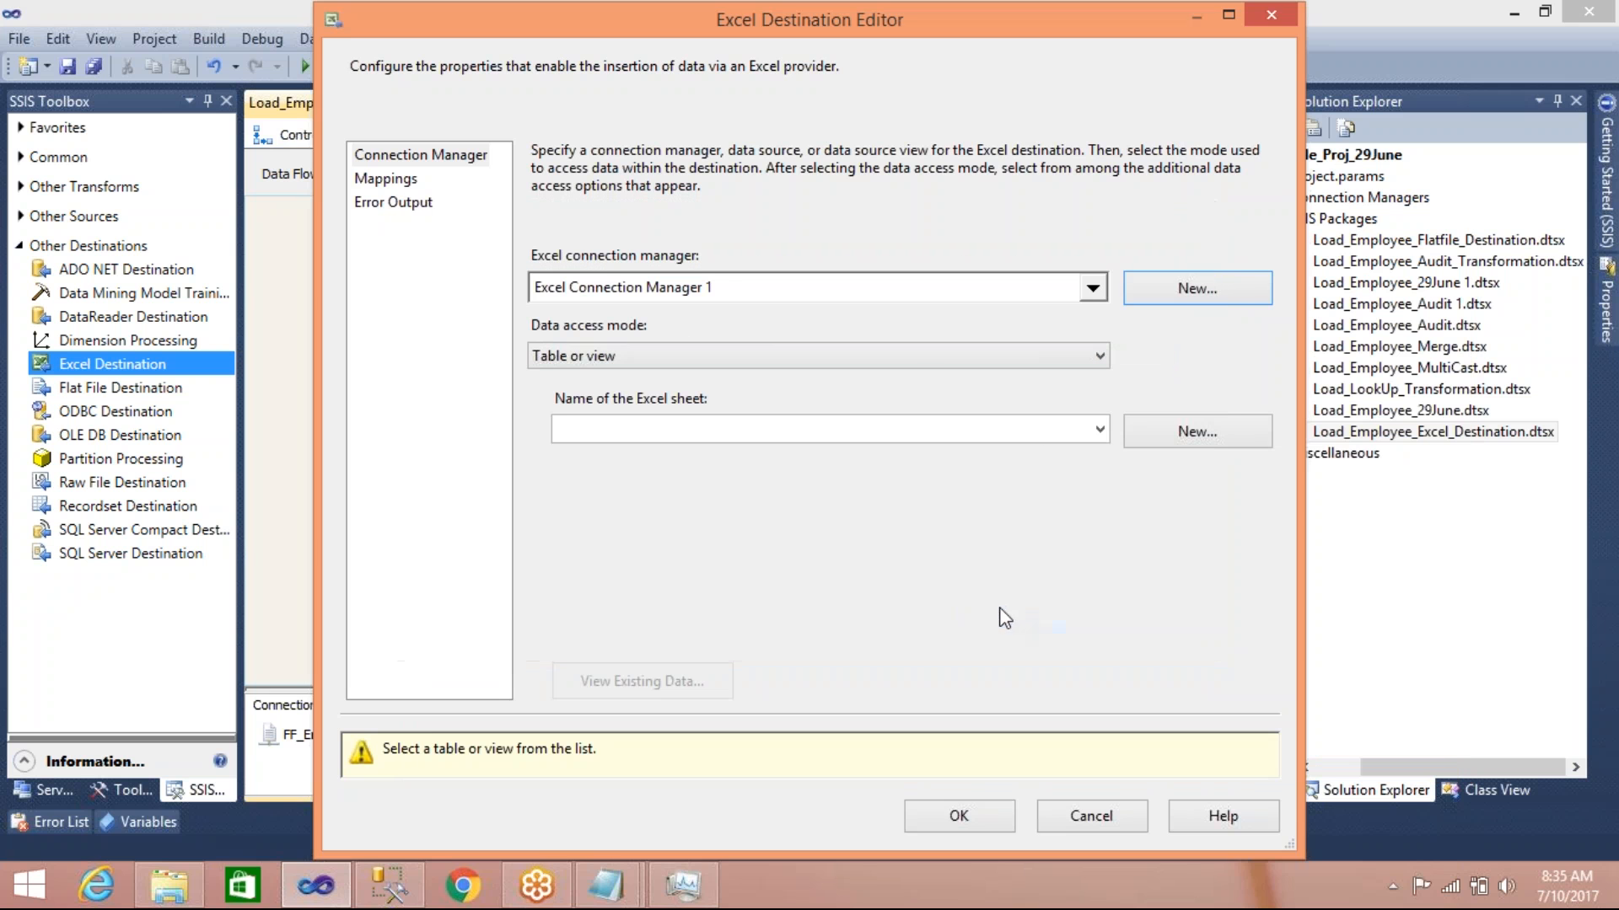
left_click(1060, 432)
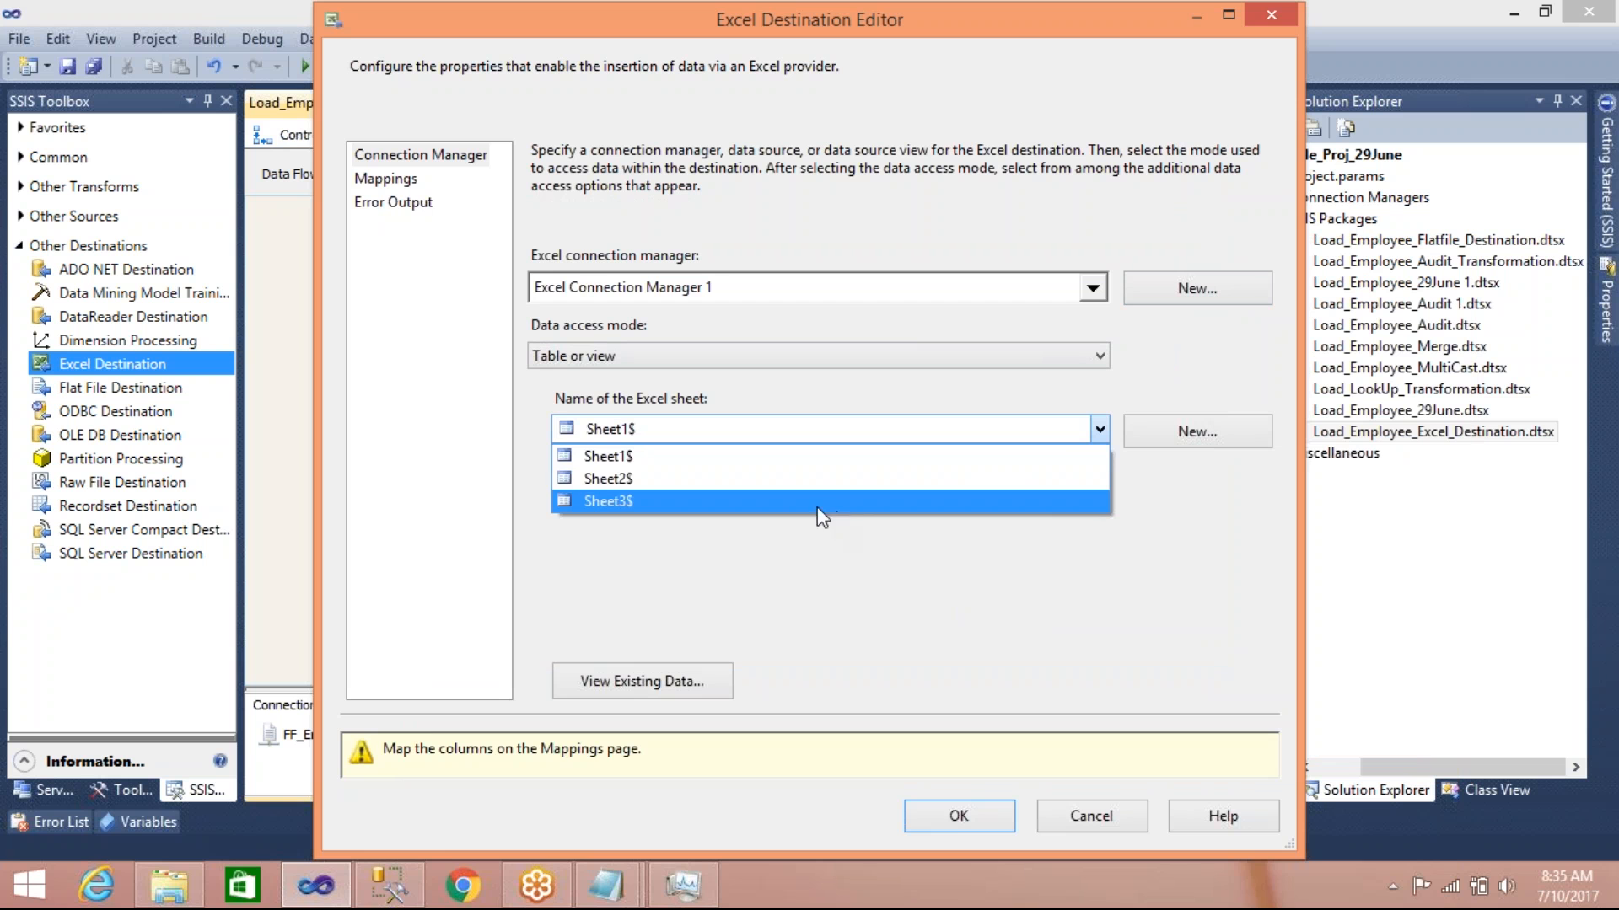
left_click(740, 456)
Examine the available input and destination columns in the Excel Destination's mappings, including the data type of ModifiedDate
left_click(388, 179)
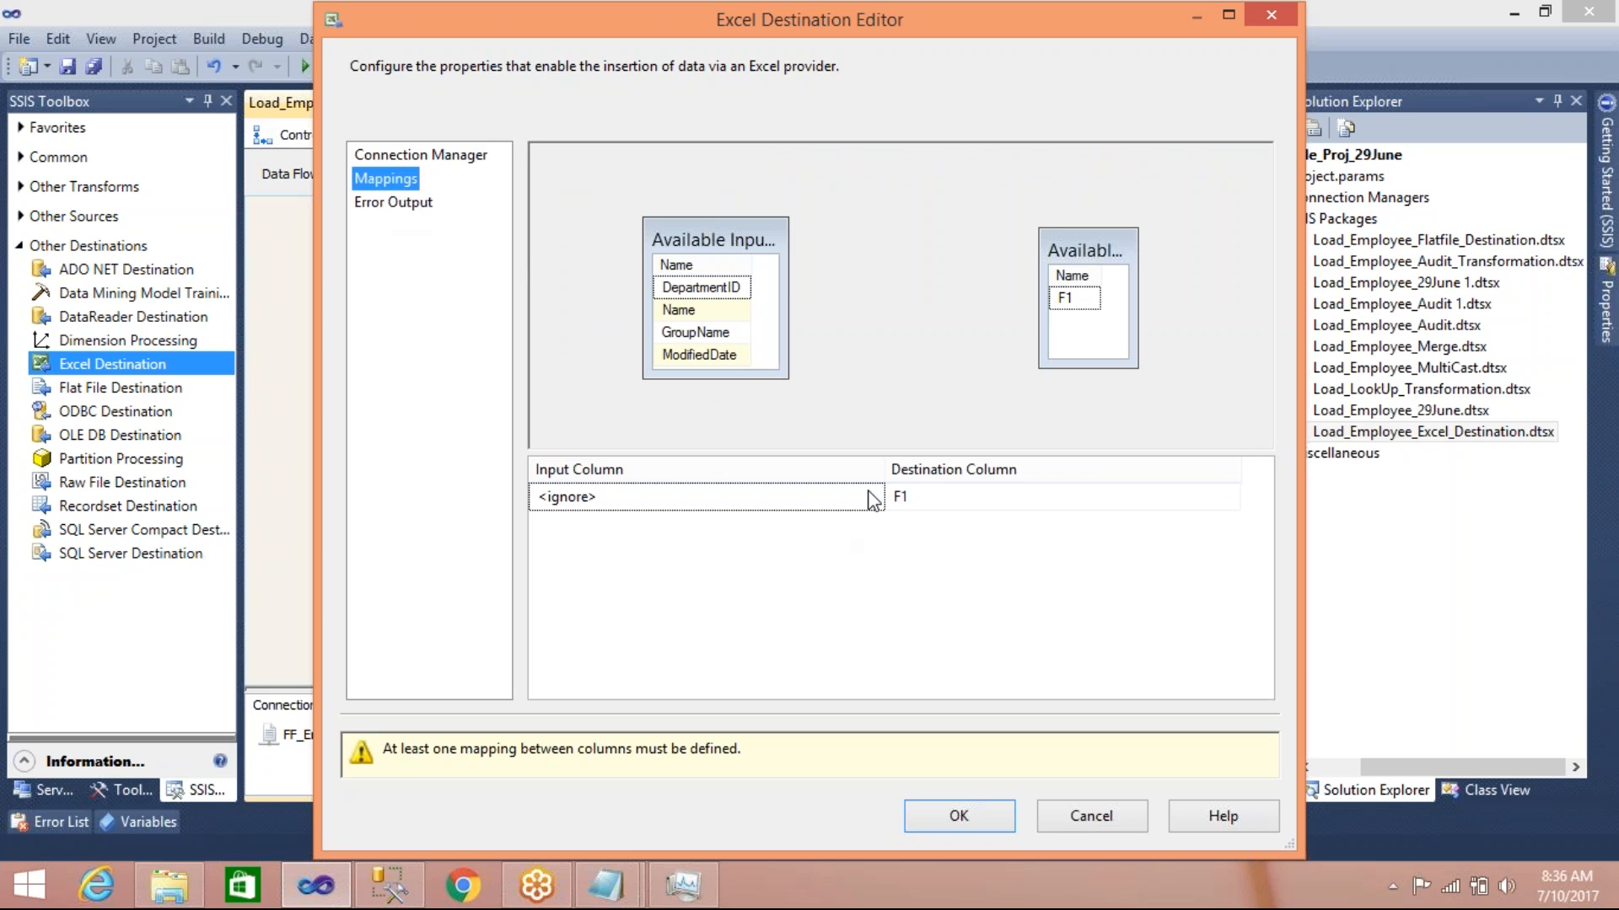
left_click_drag(884, 466, 835, 466)
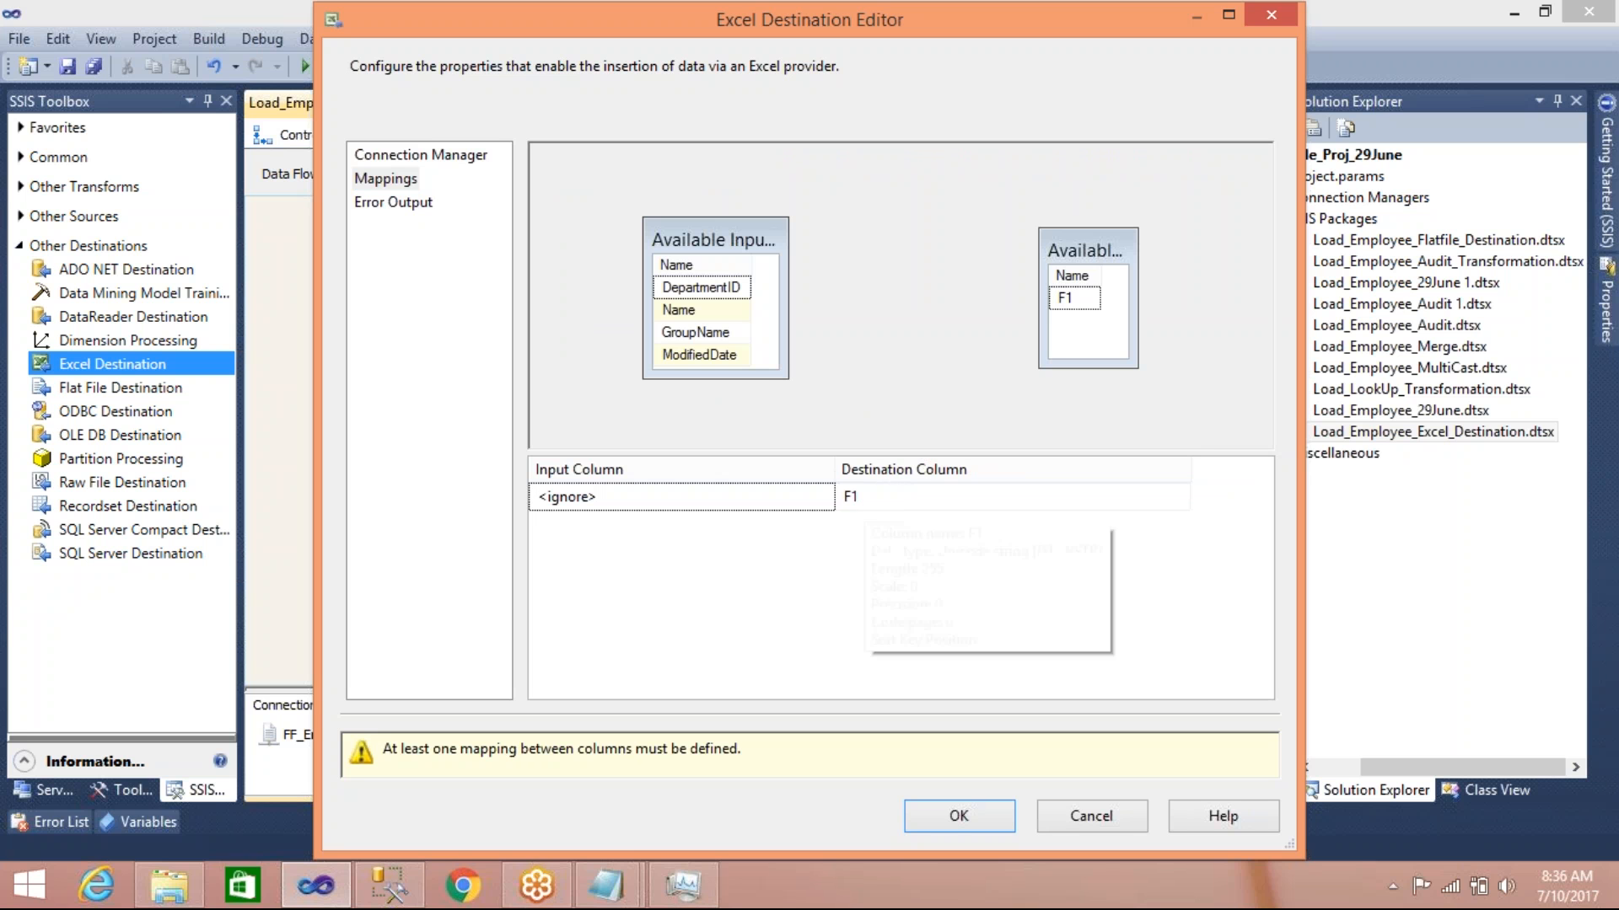
left_click_drag(782, 375, 777, 410)
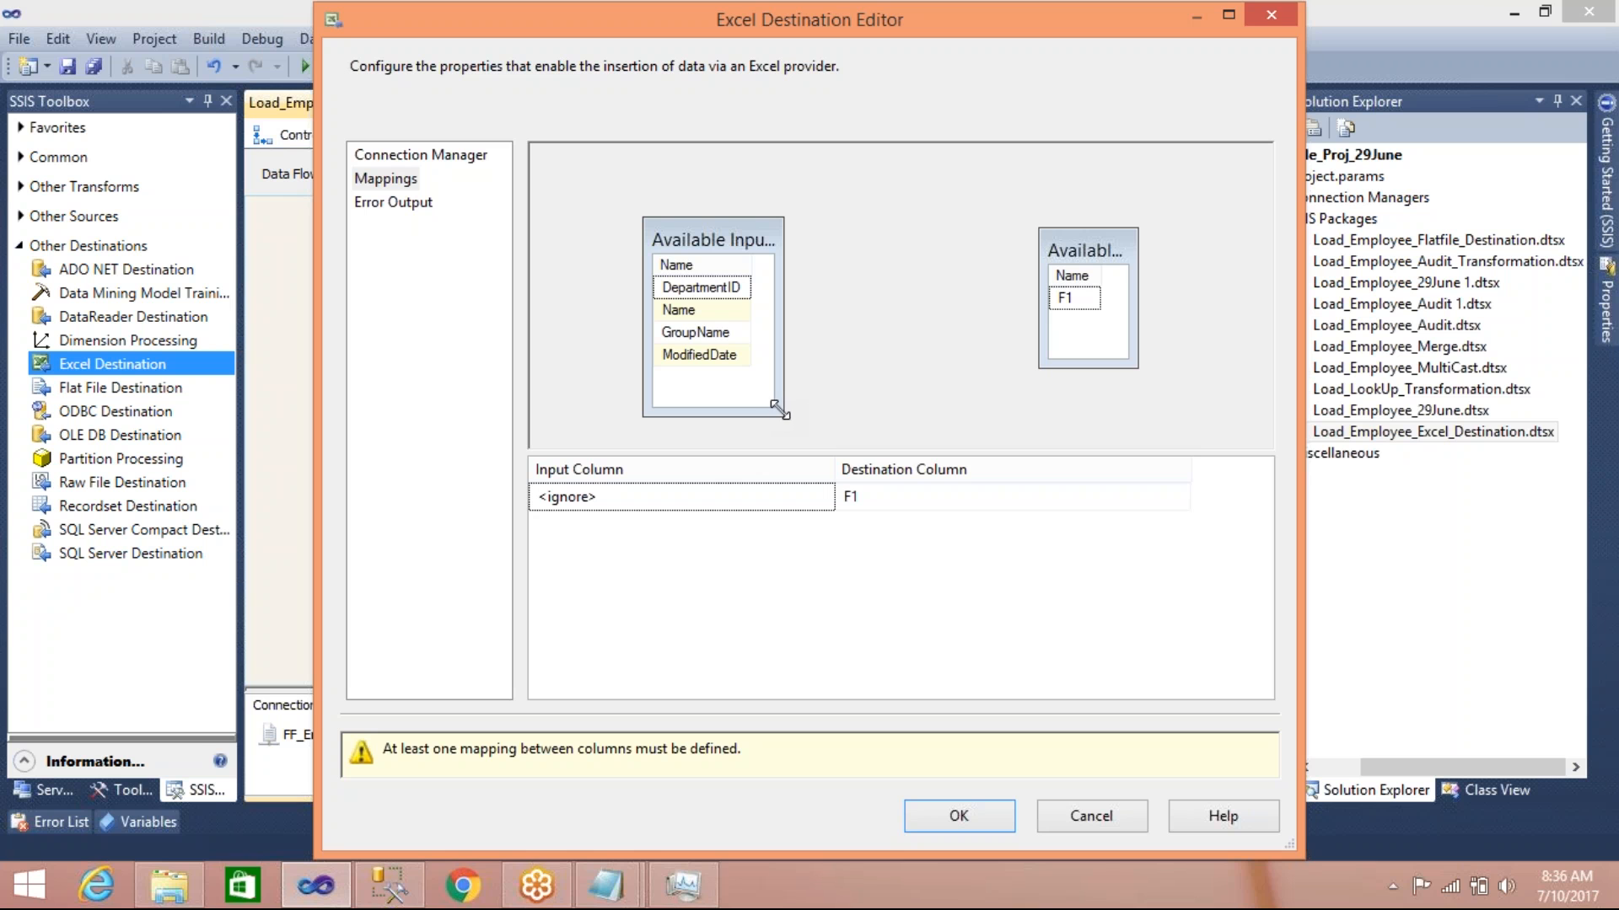
left_click_drag(837, 472, 768, 472)
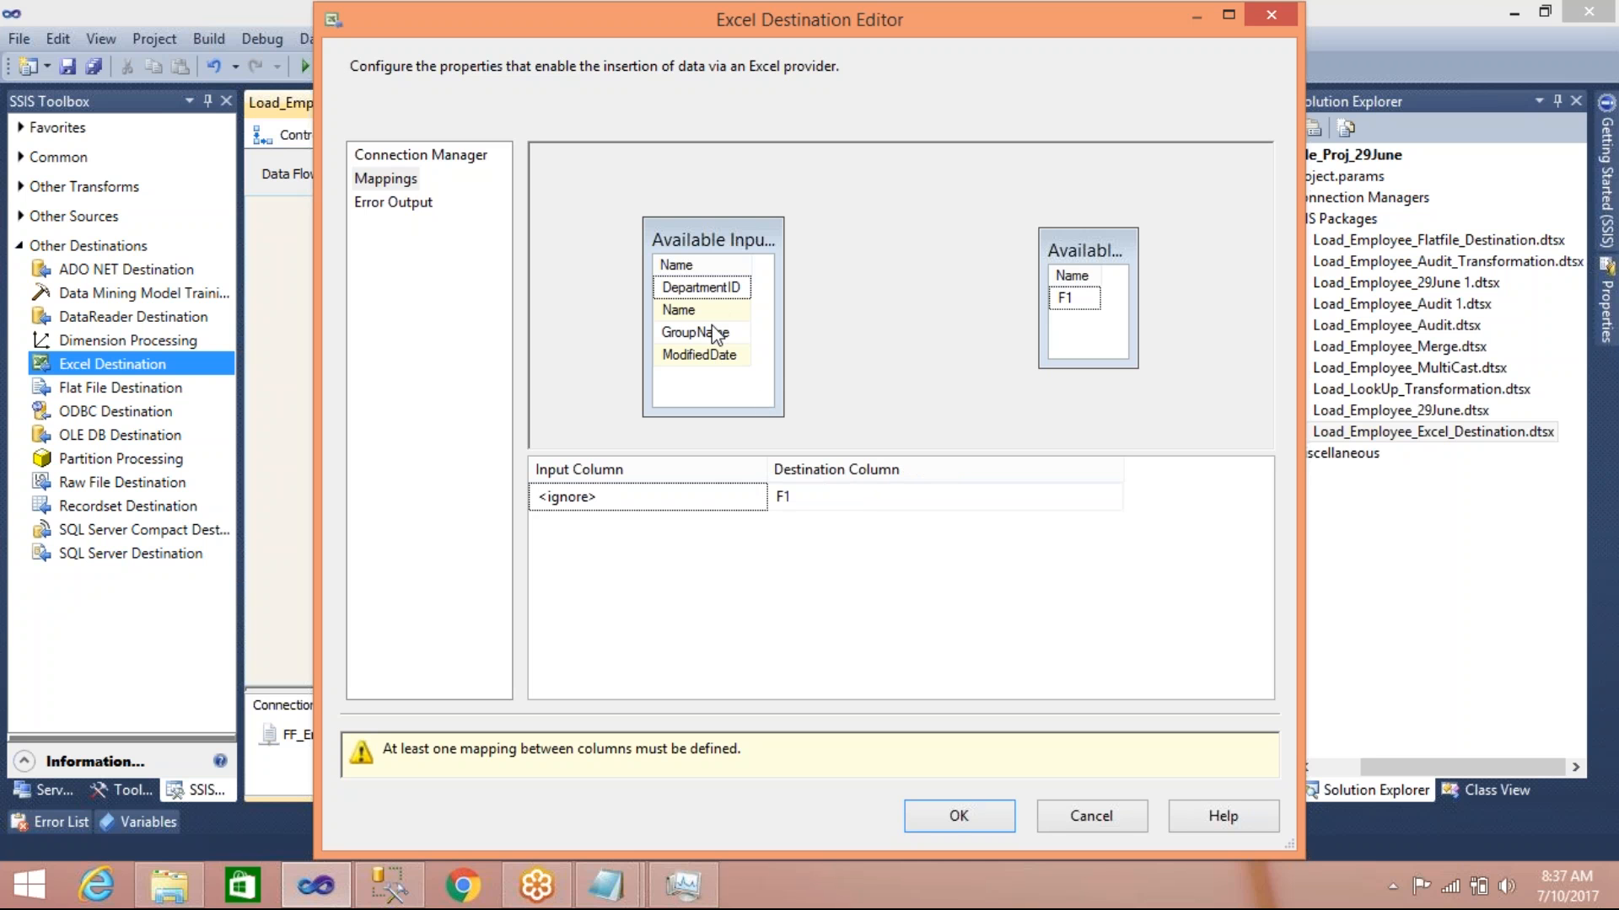
mouse_move(726, 356)
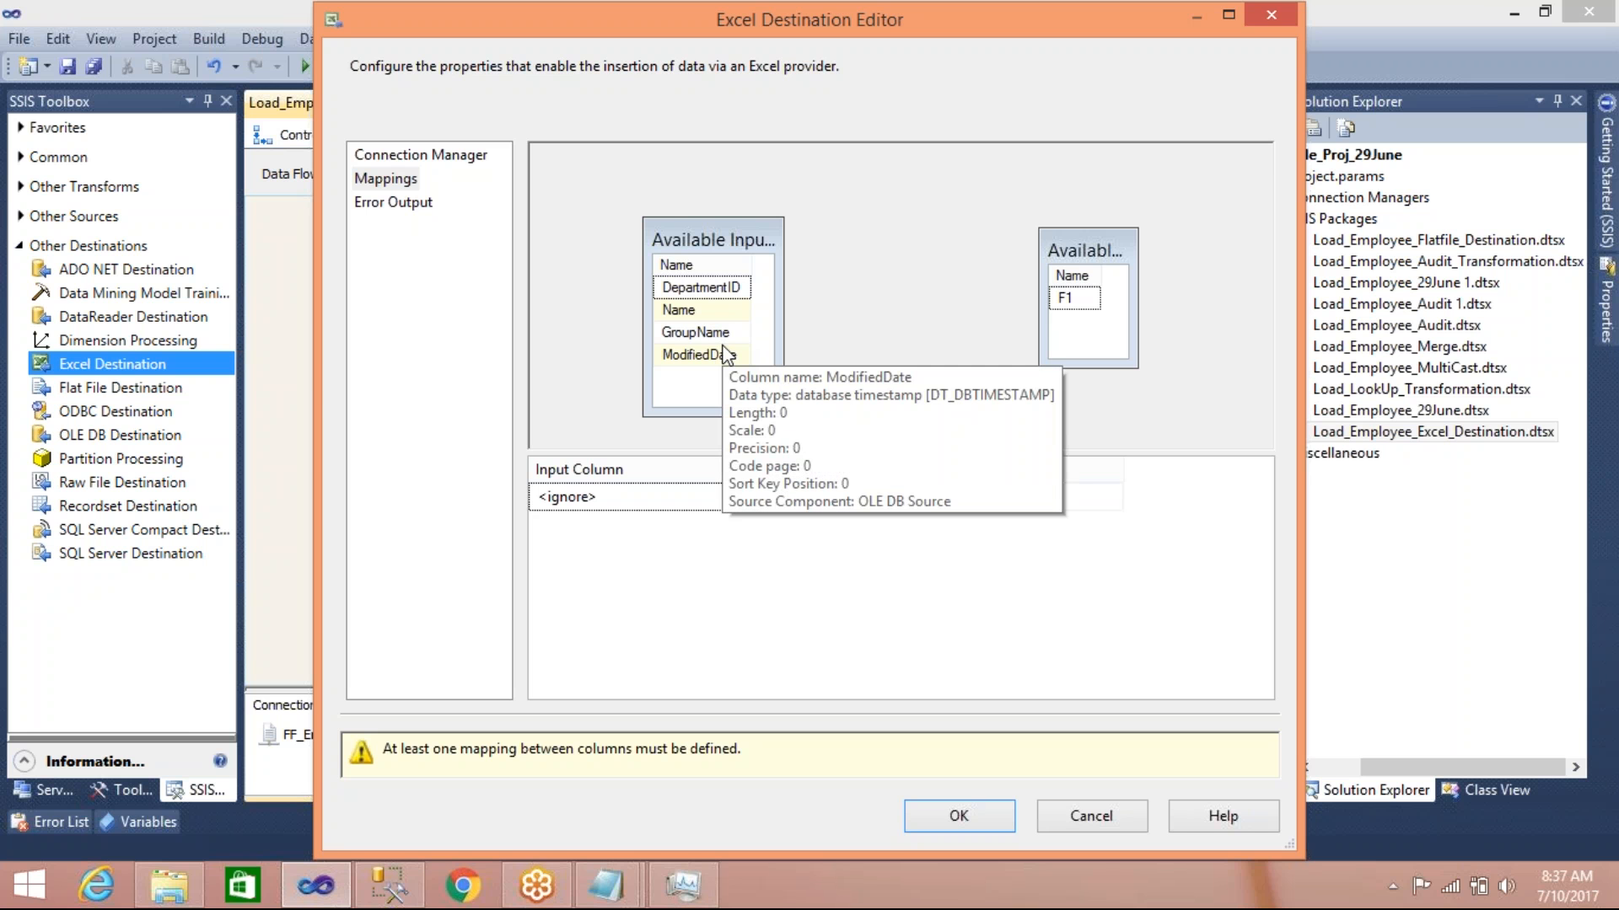
Open the Department workbook from the Sample_Sol_29June folder in Excel, and enter the header Dept in cell A1 of Sheet1
key("super+d")
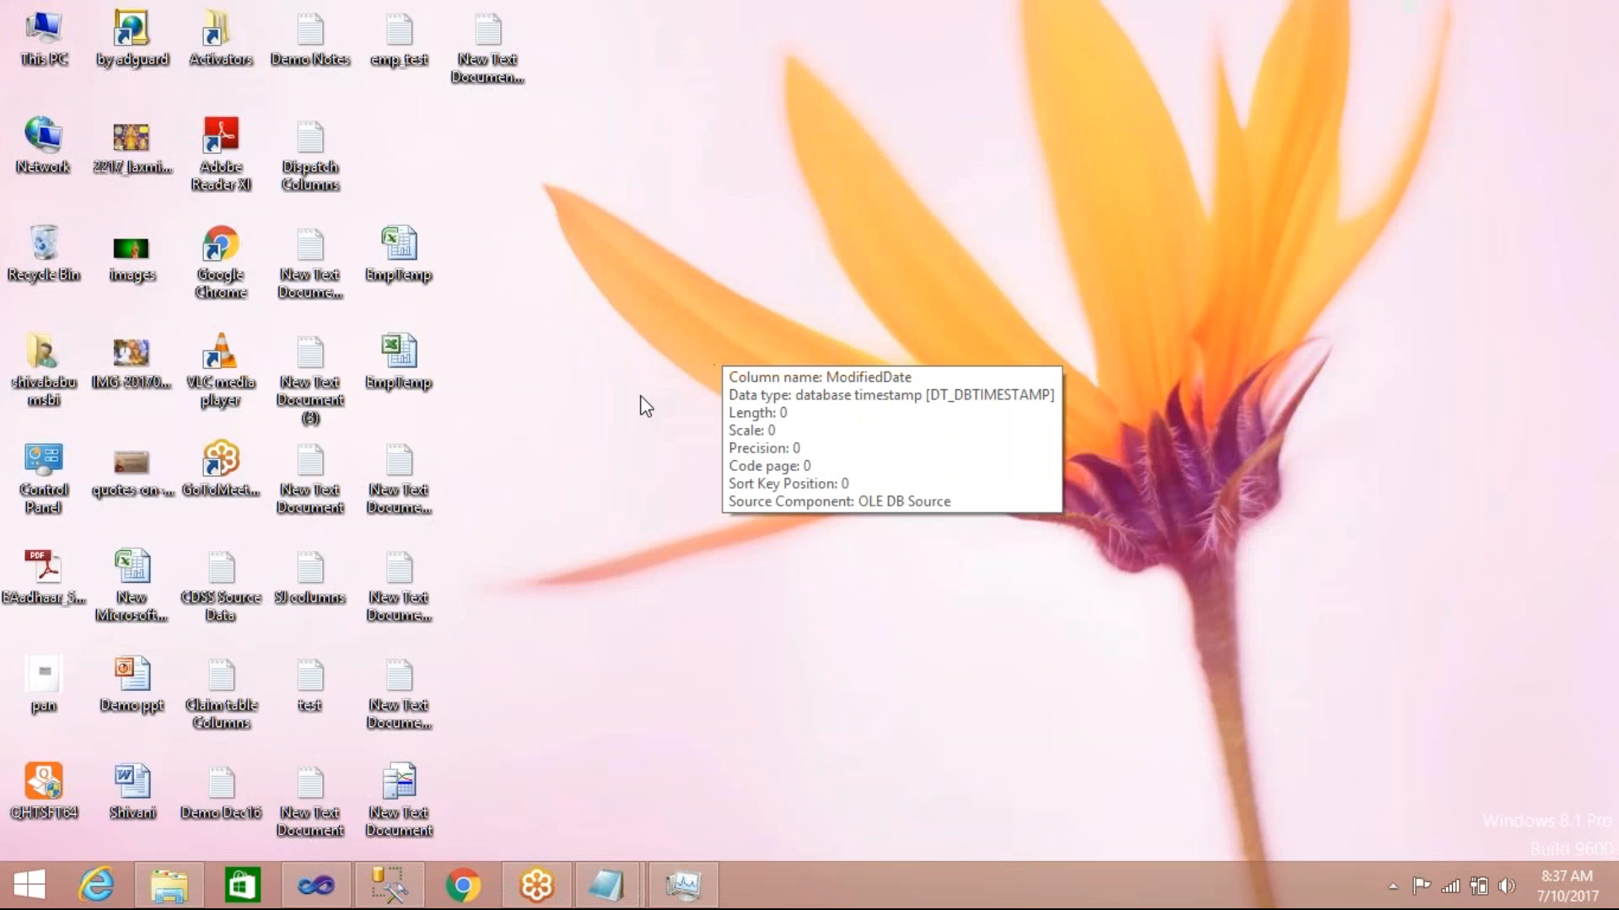
left_click(167, 885)
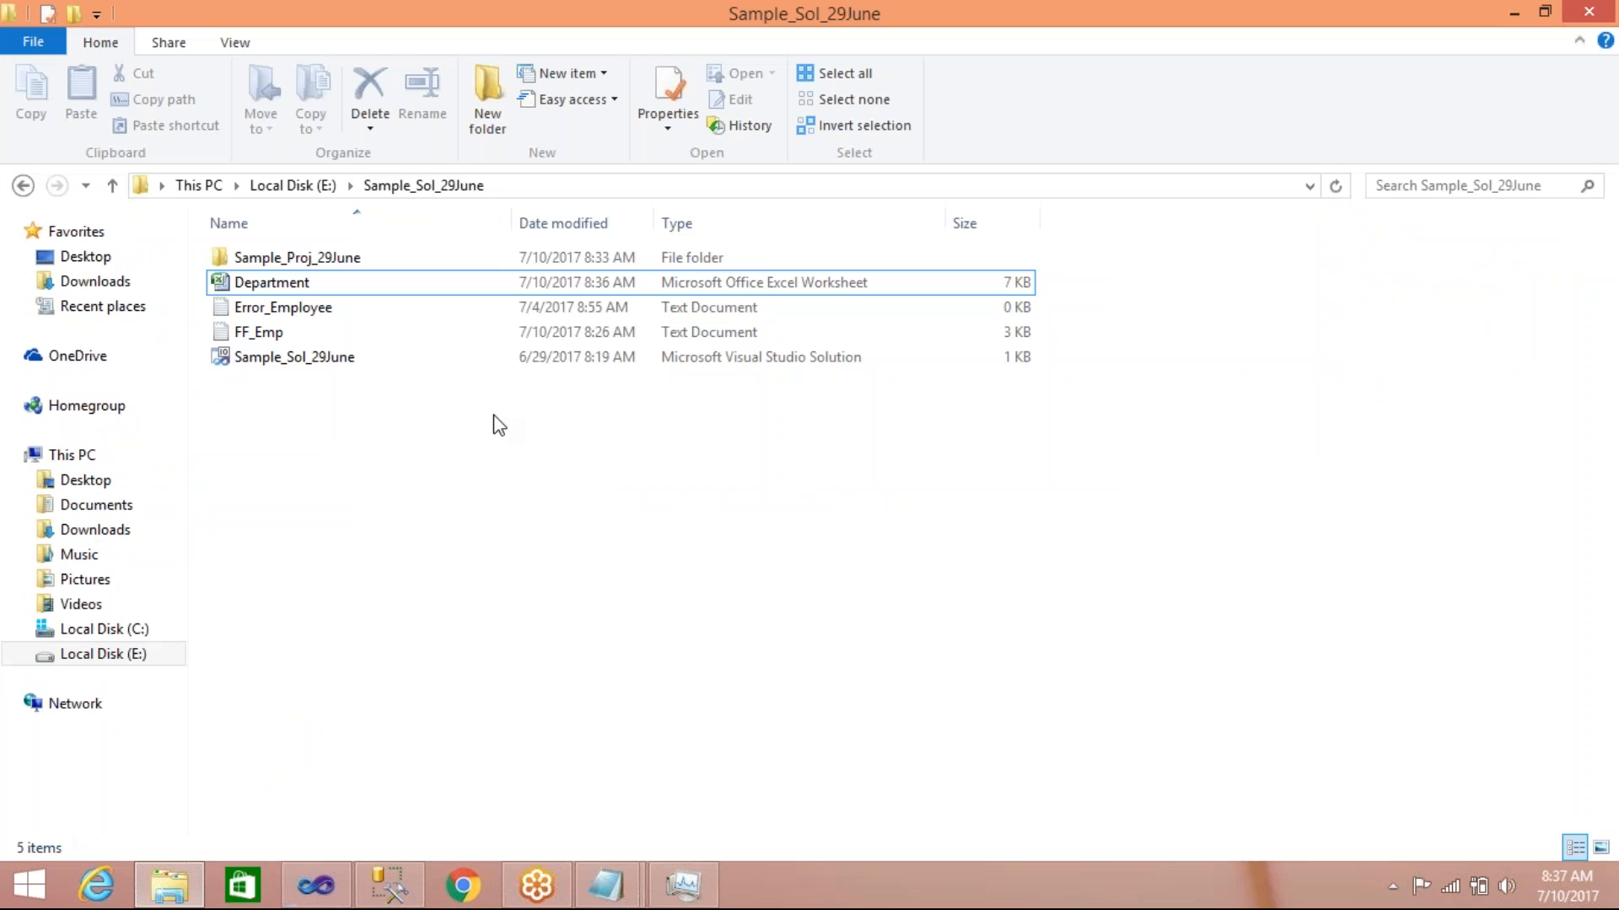
left_click(292, 290)
double_click(292, 291)
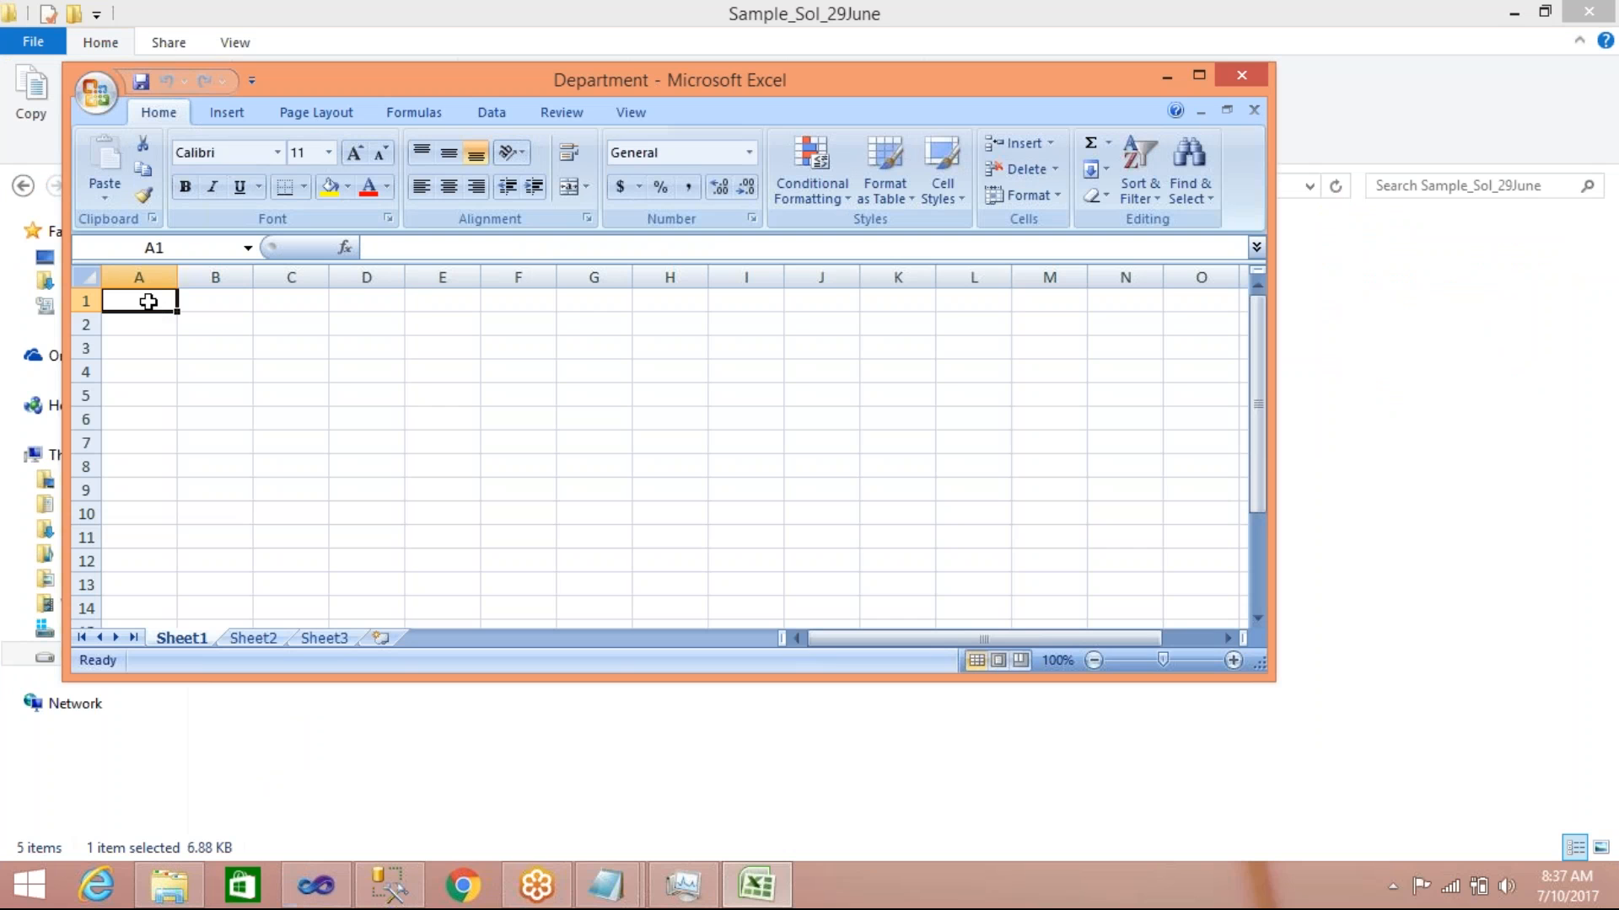
type("Dept")
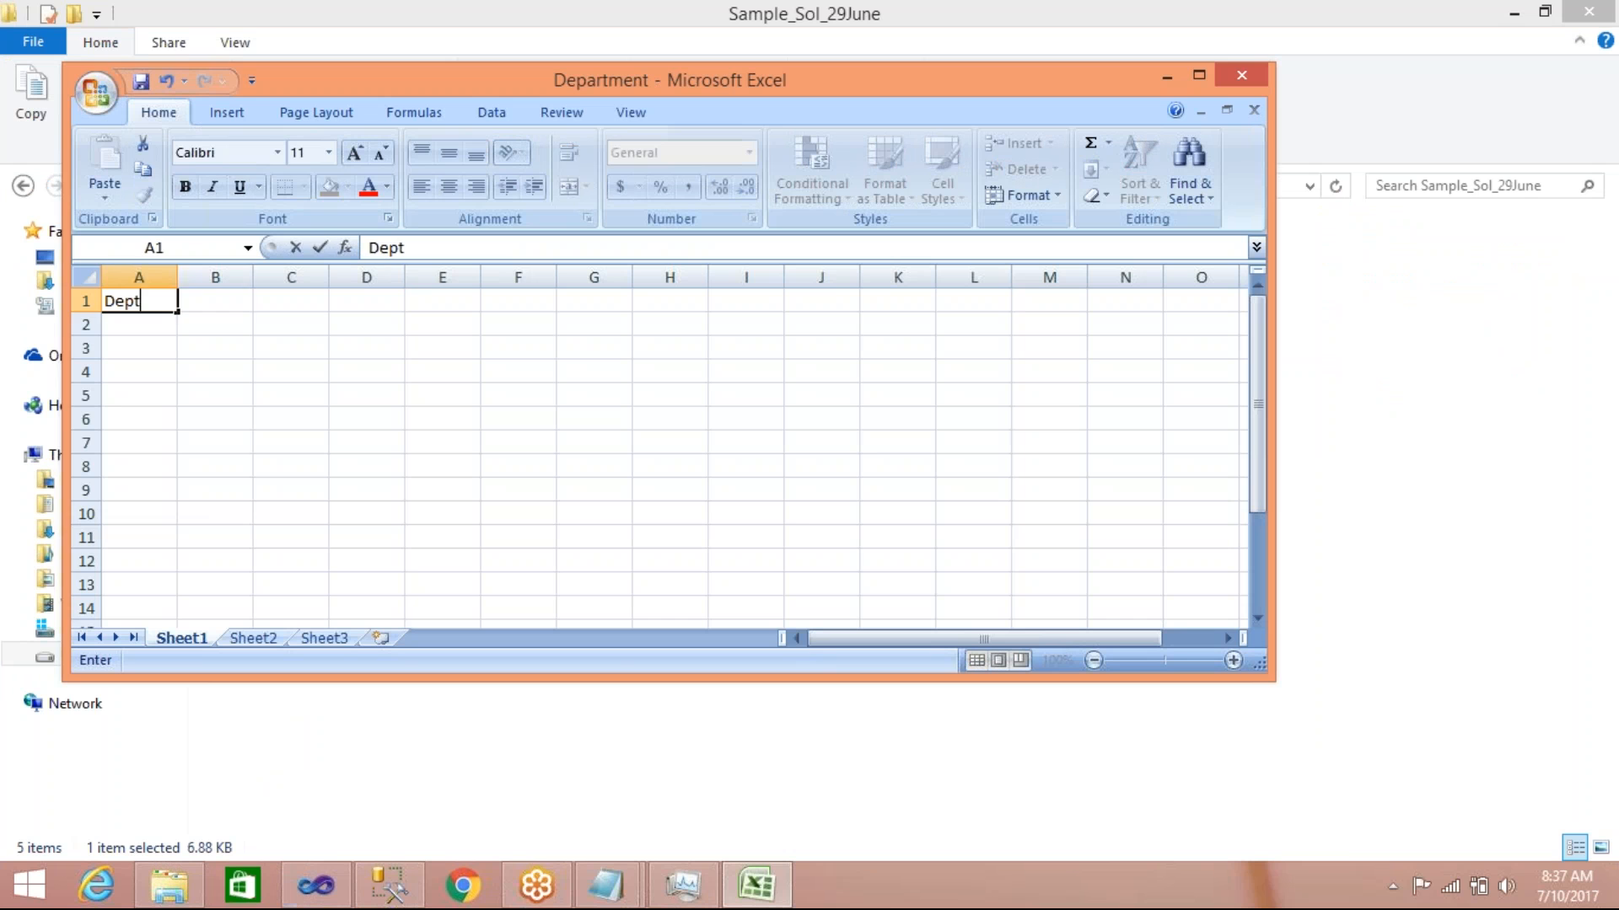
key("Tab")
Enter the headers Name in B1 and GrpName in C1, checking the input column names in the Visual Studio mappings
key("alt+Tab")
key("Tab")
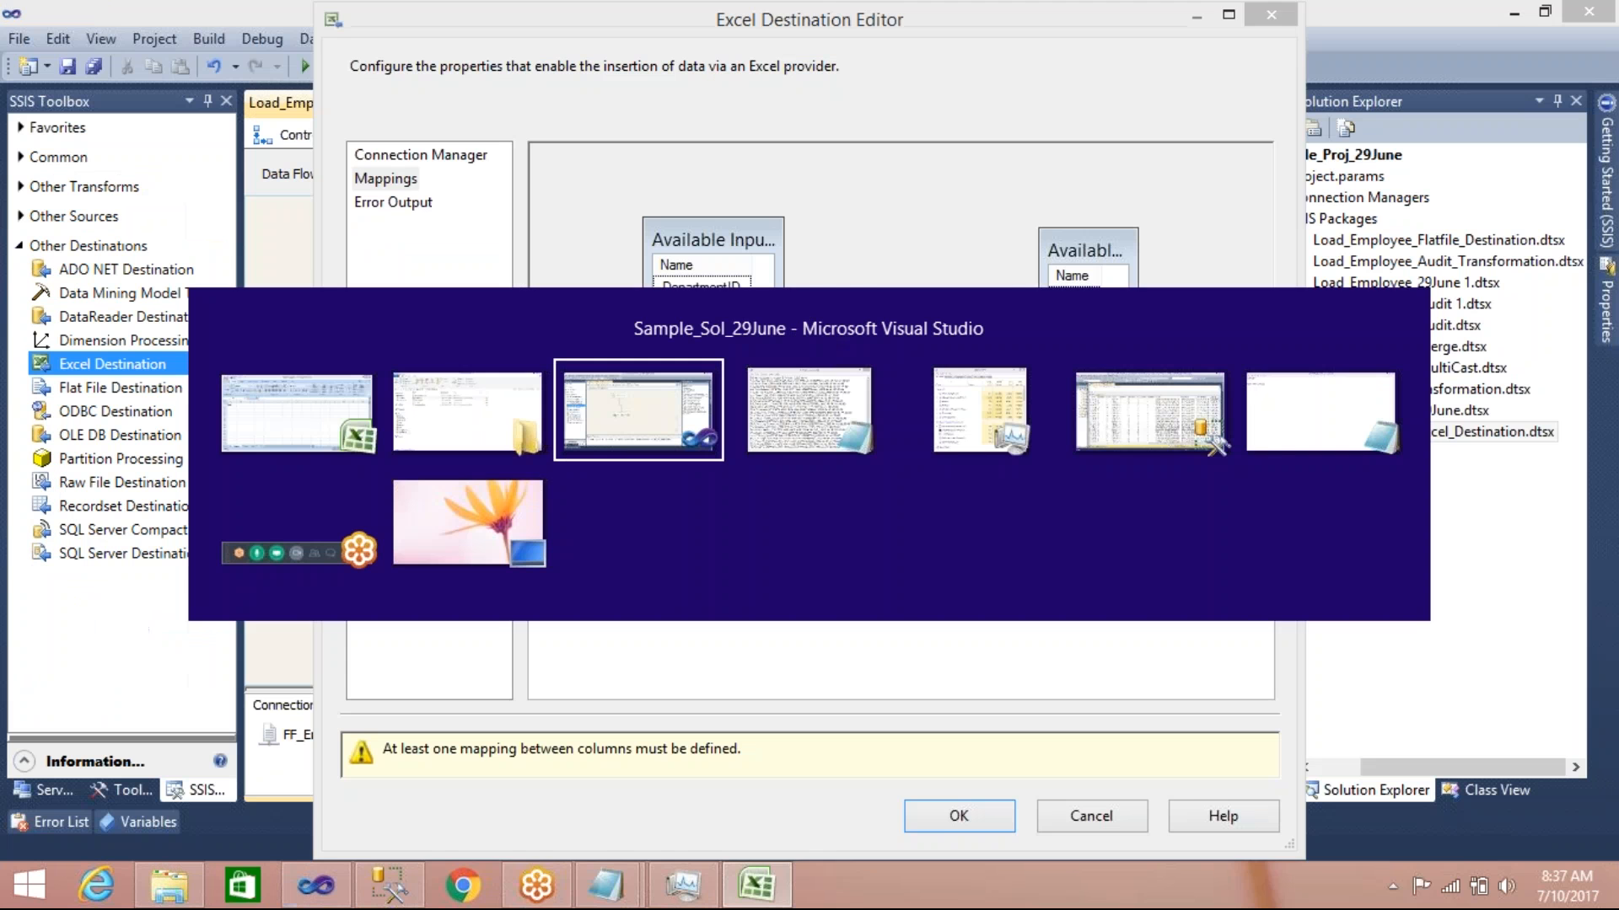
key("alt+Tab")
type("Name")
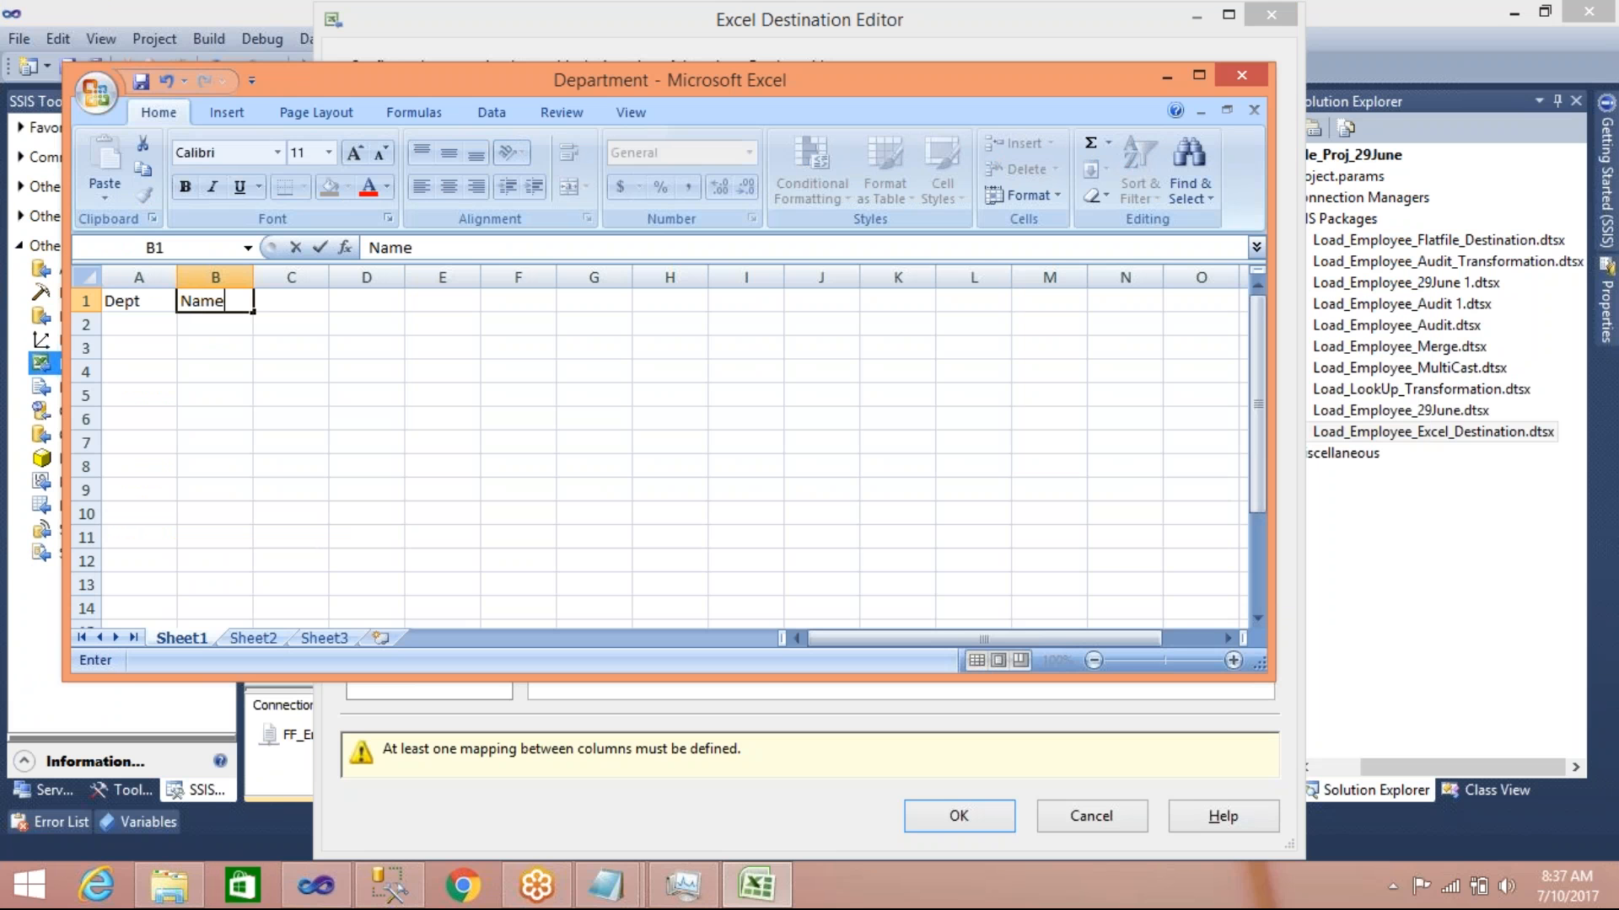
key("Tab")
key("alt+Tab")
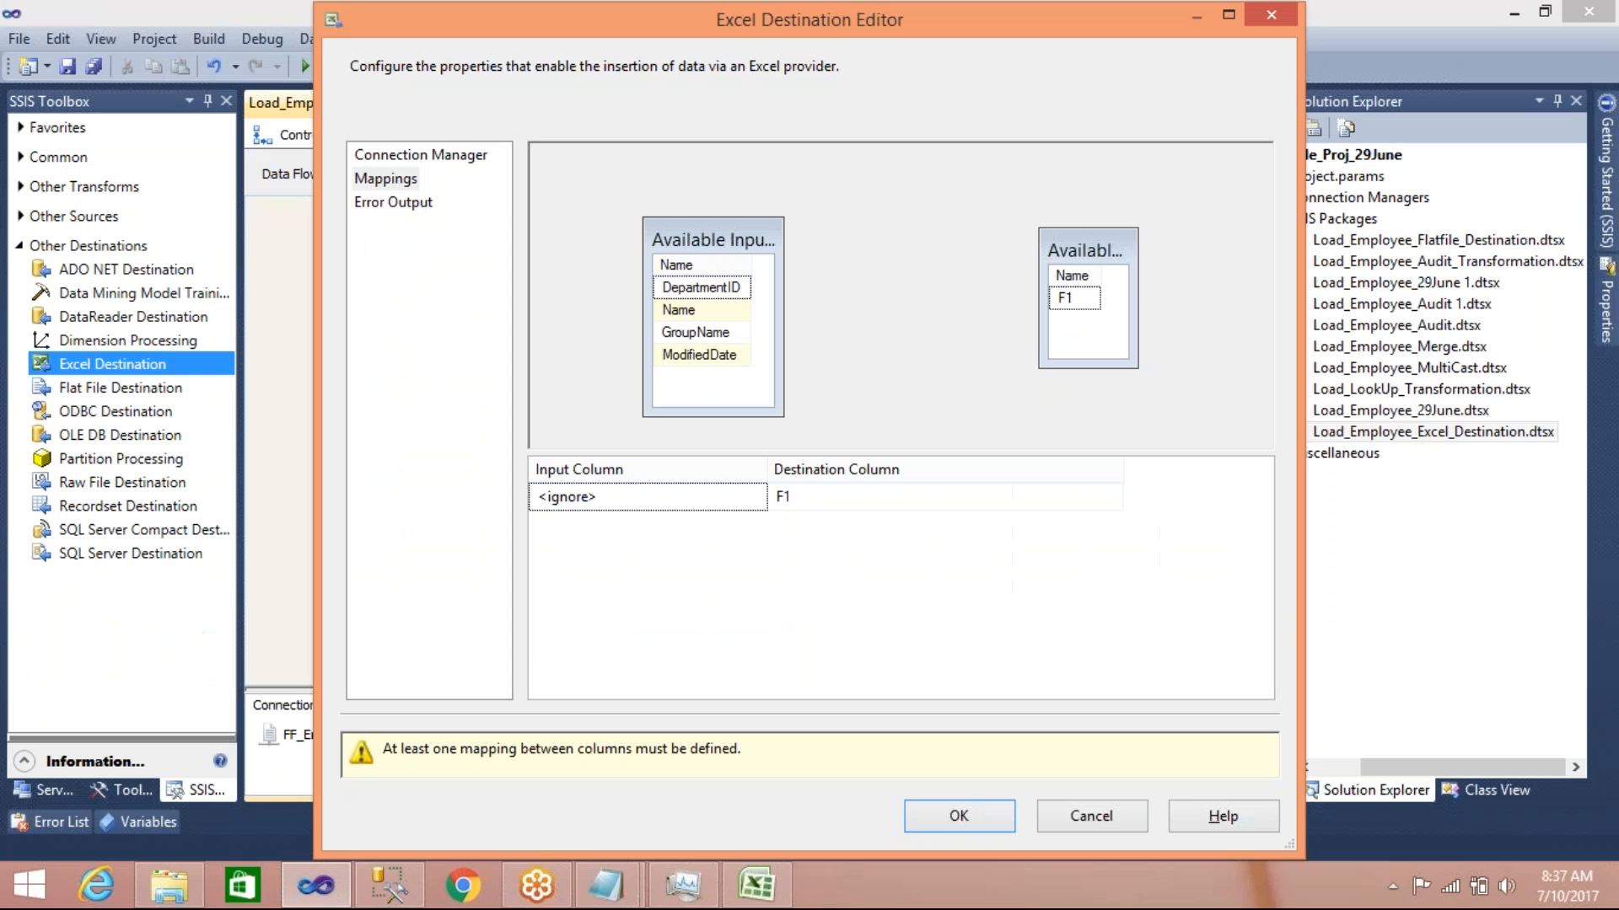
key("alt+Tab")
type("Gr")
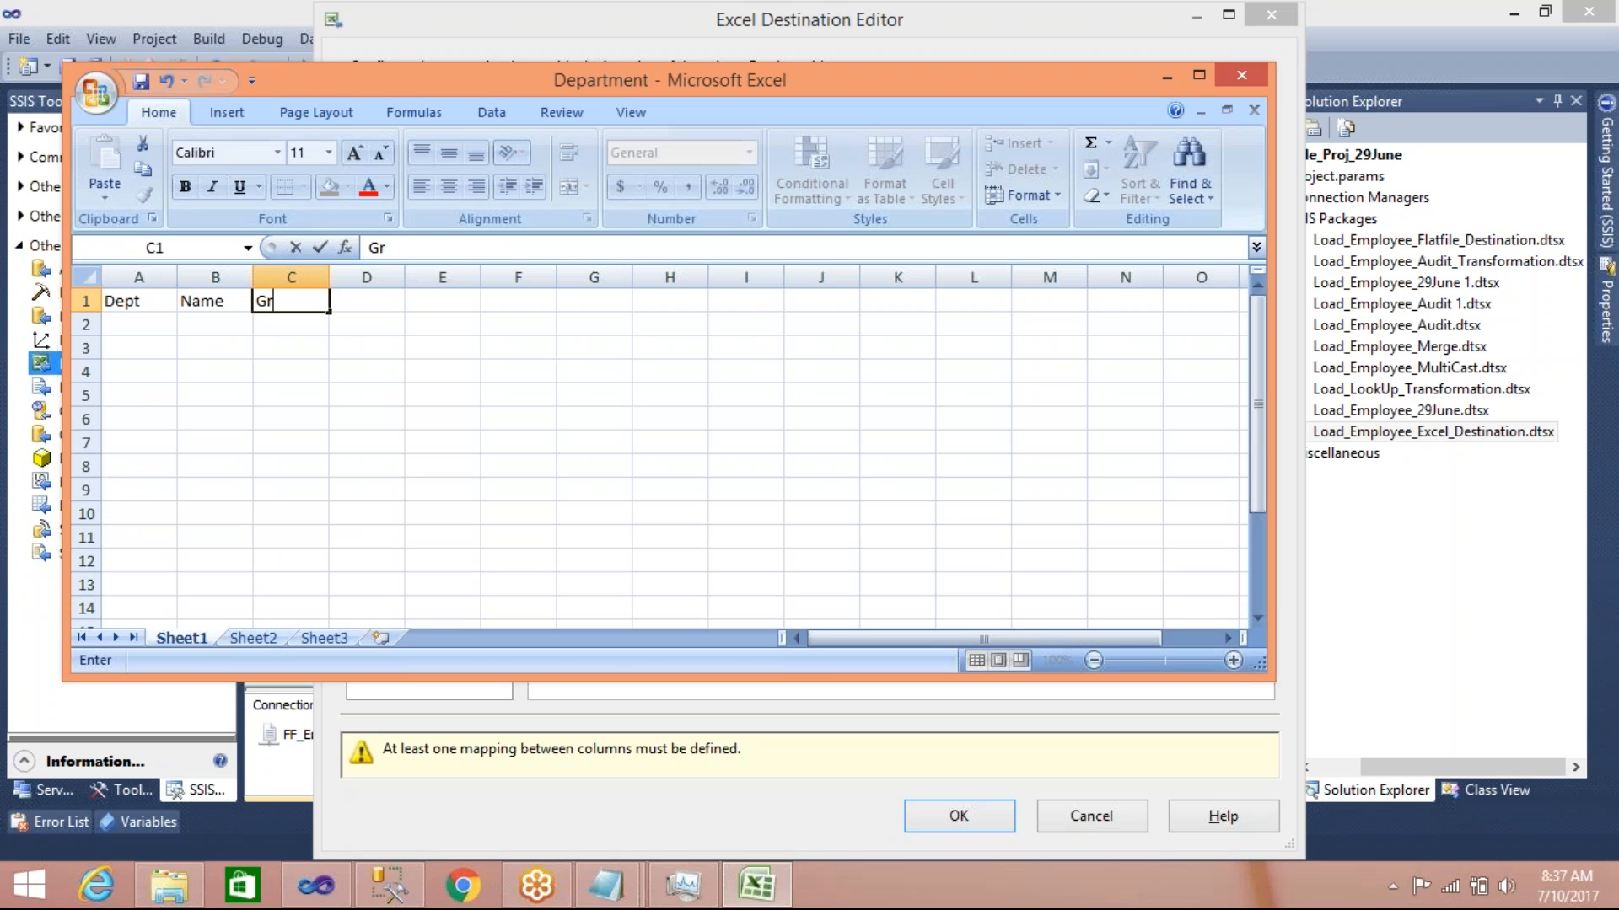
type("pName")
key("Tab")
Check the last input column in the Visual Studio mappings, and enter the header Modifieddate in cell D1 of the Department workbook
key("alt+Tab")
key("alt+Tab")
type("Modifie")
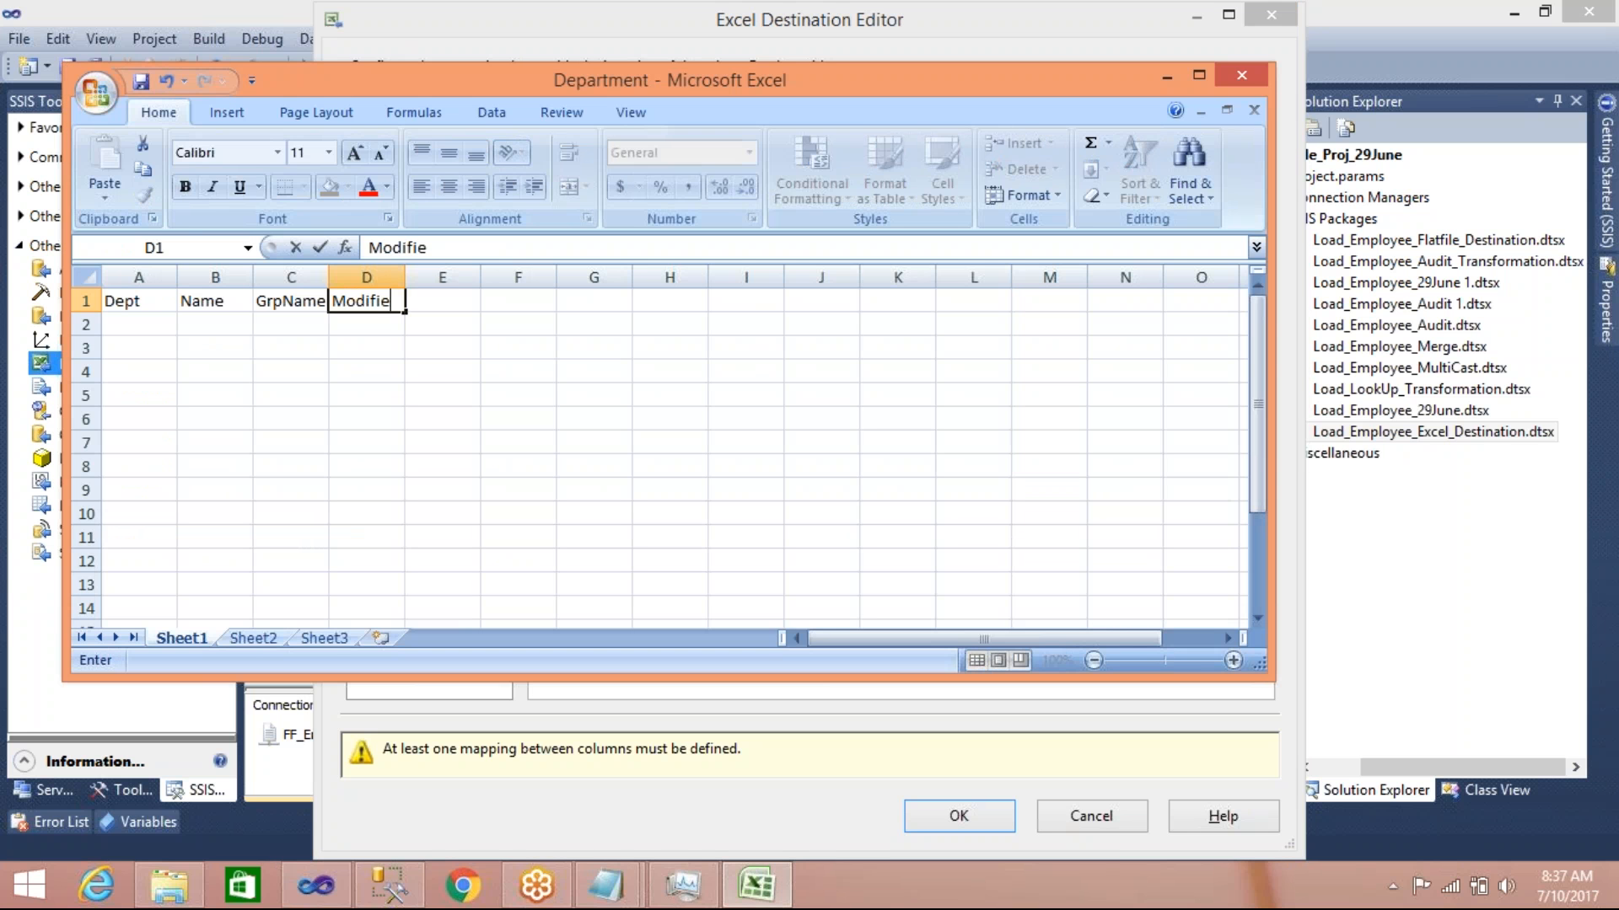
type("ddate")
key("Tab")
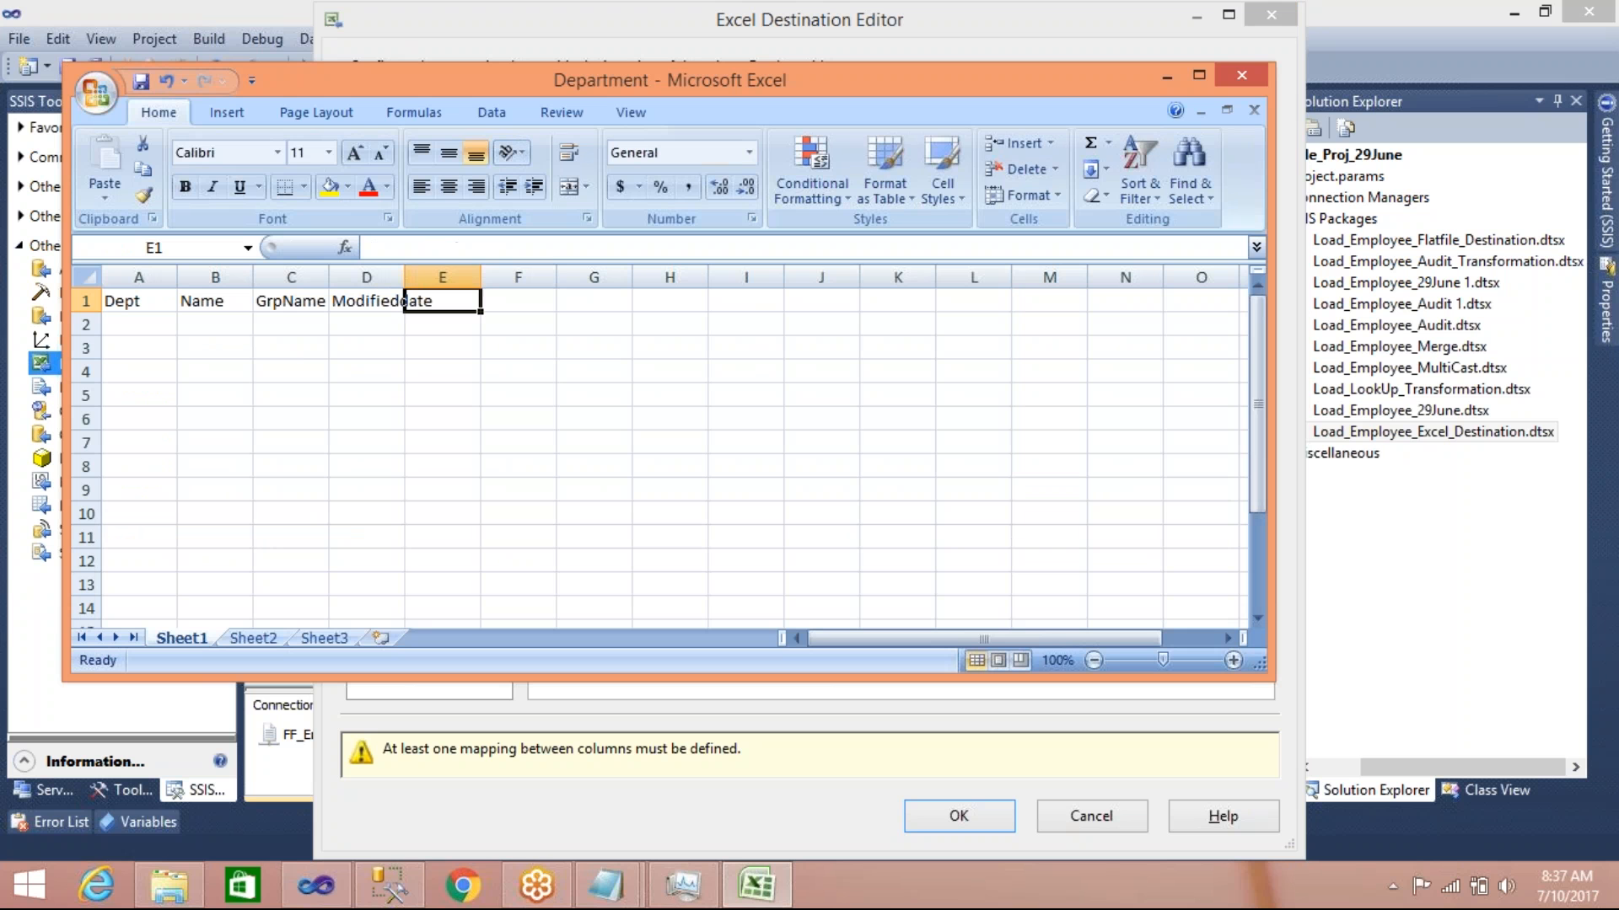
Finish the header row in the Department workbook and close the workbook
key("Tab")
left_click(201, 344)
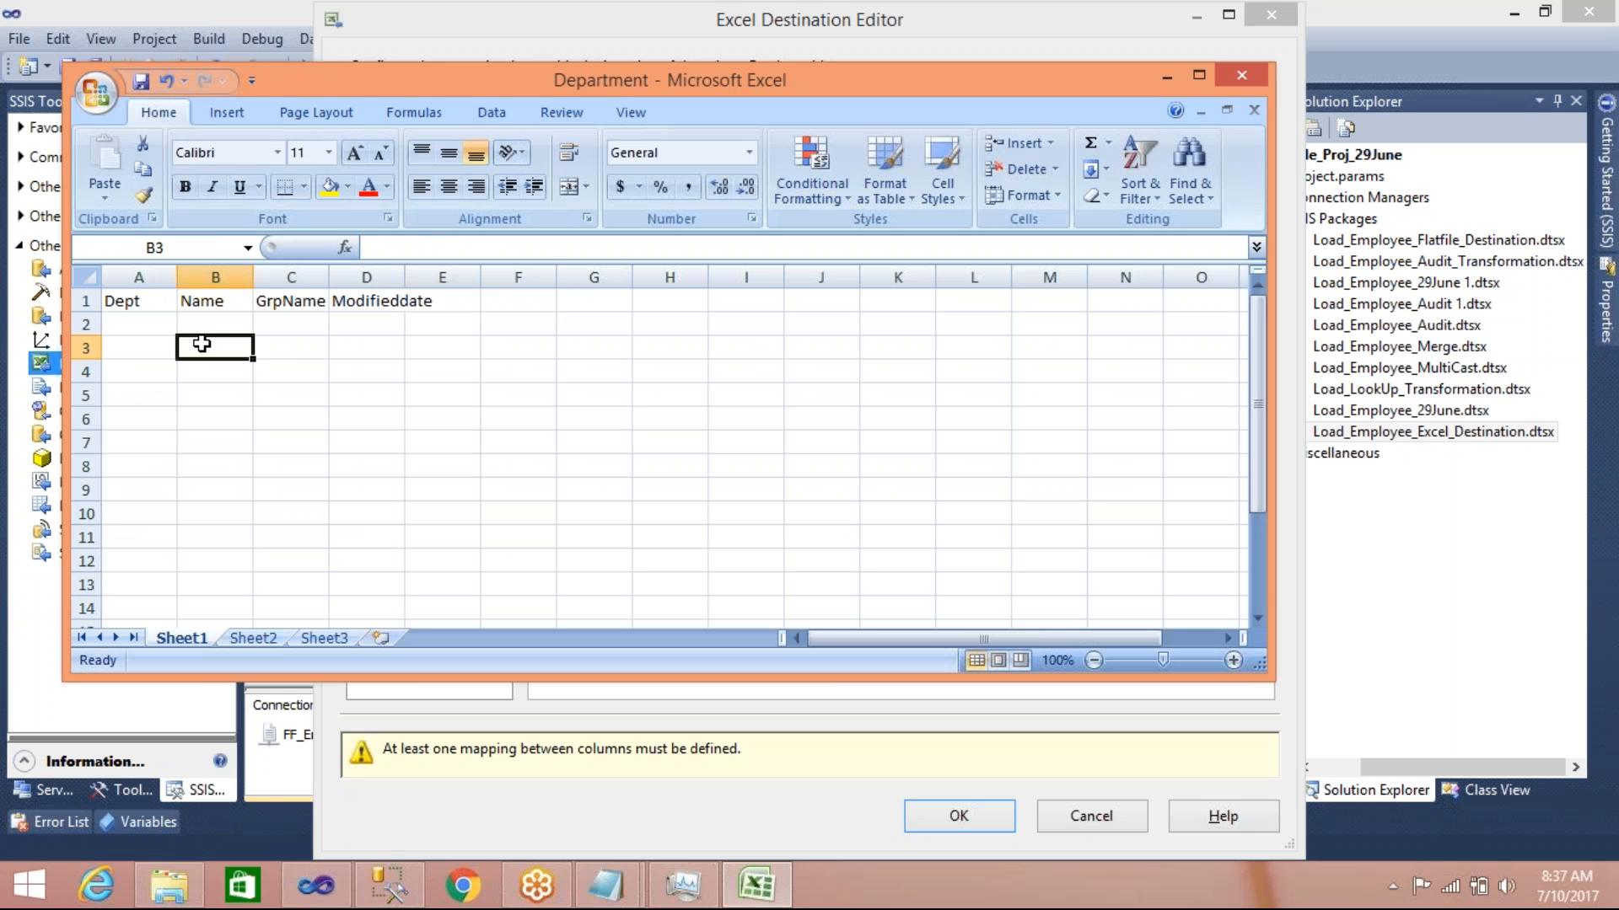
left_click(1238, 71)
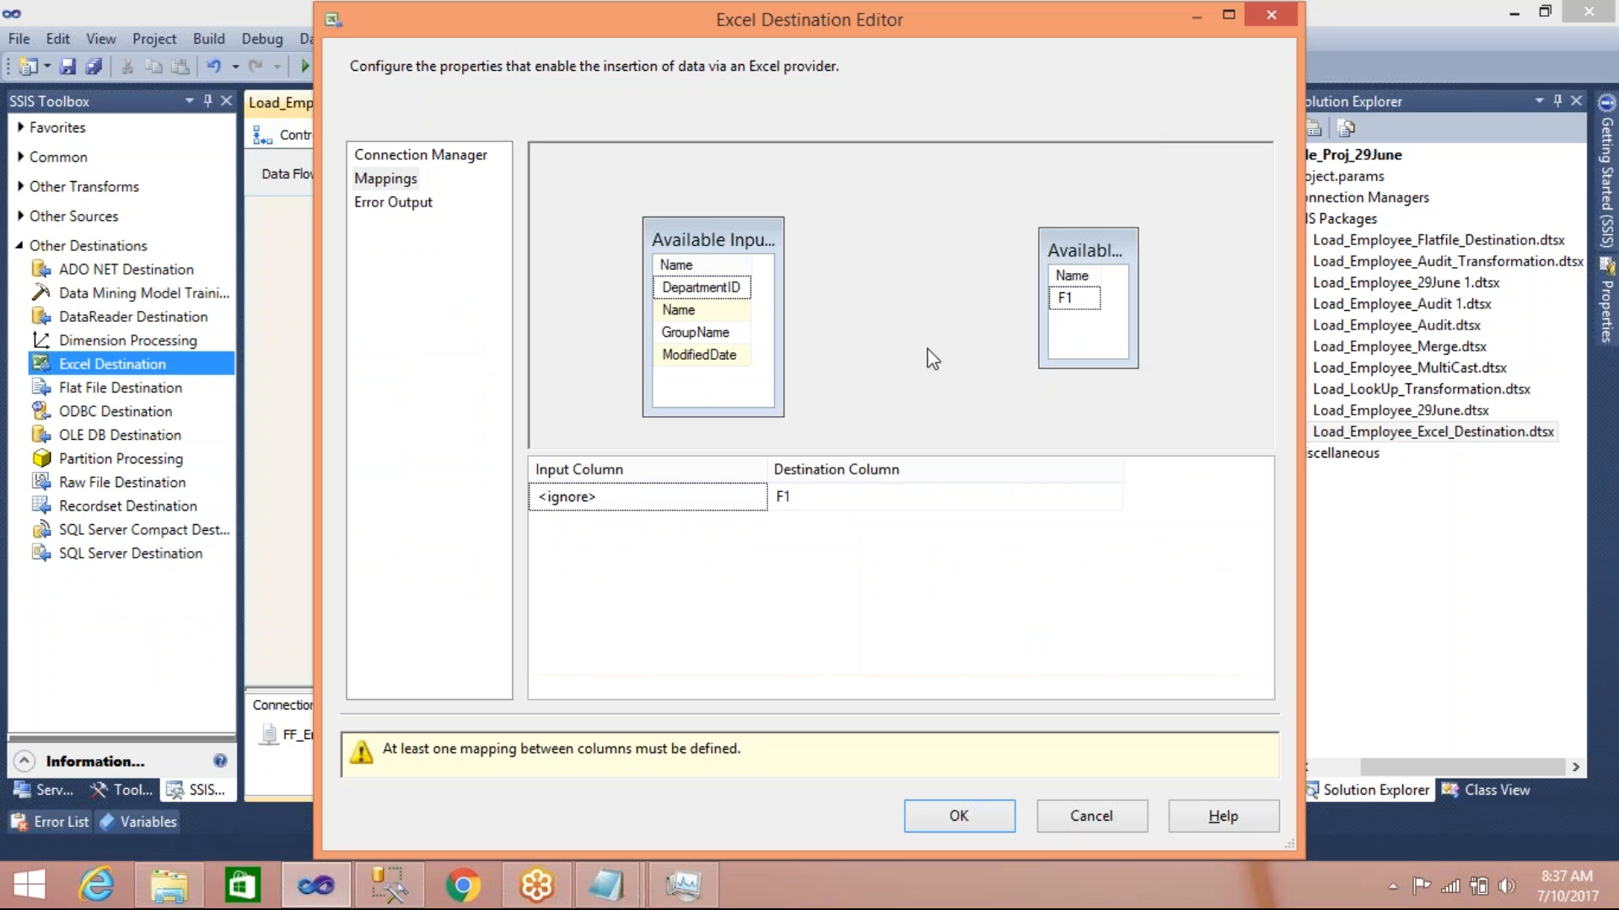
Reselect Sheet1$ as the Excel destination's sheet and reload its column mappings
left_click(404, 156)
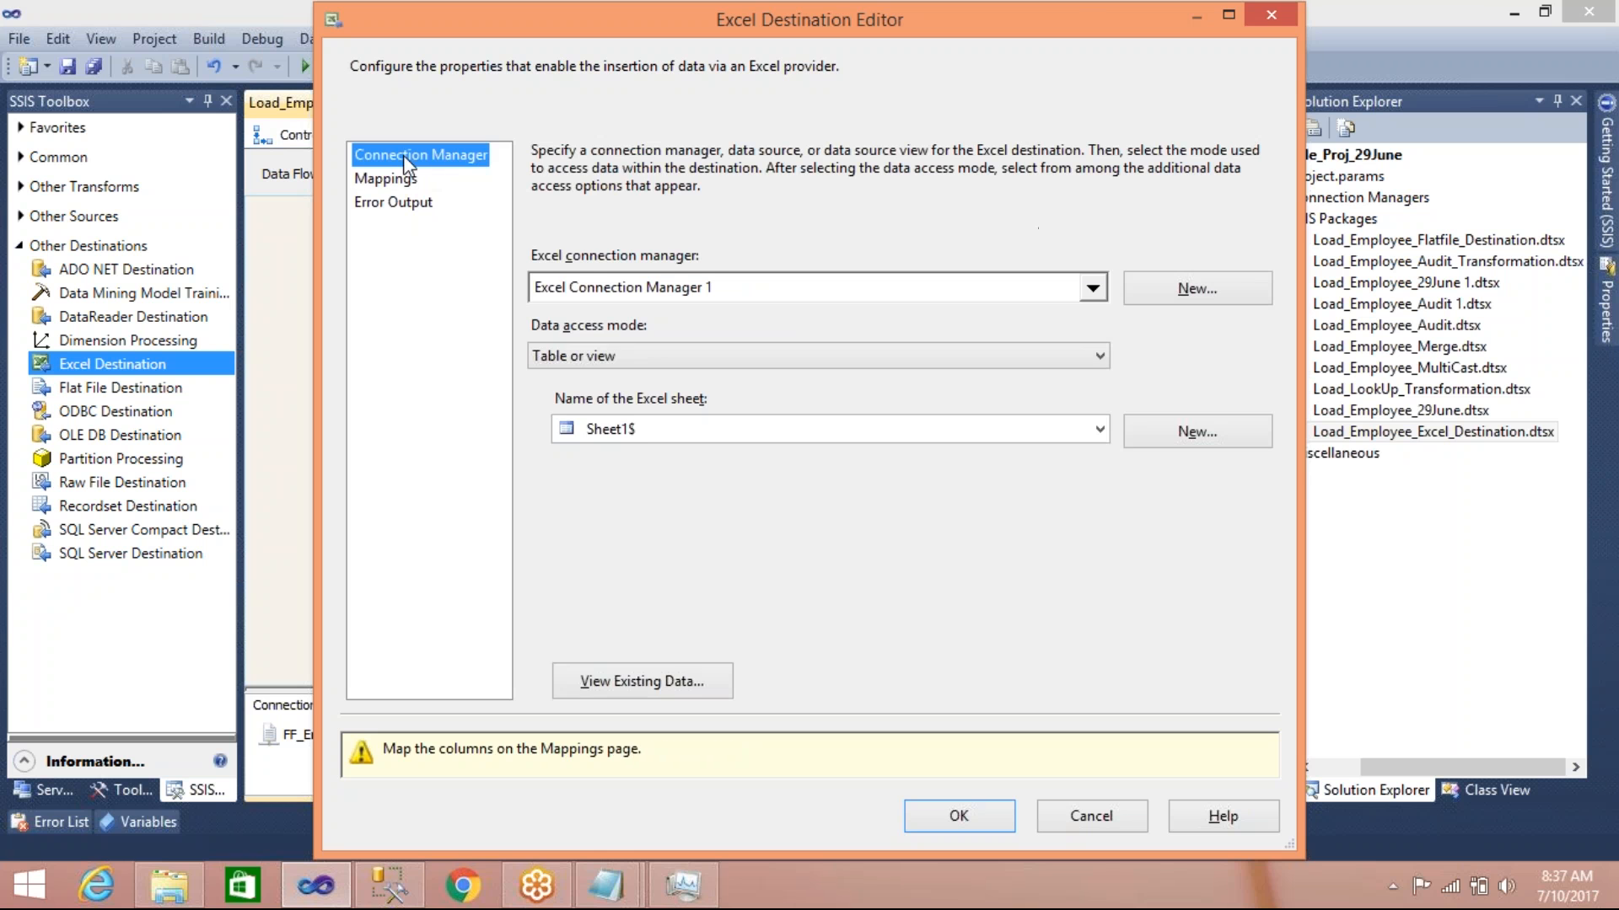
left_click(1101, 437)
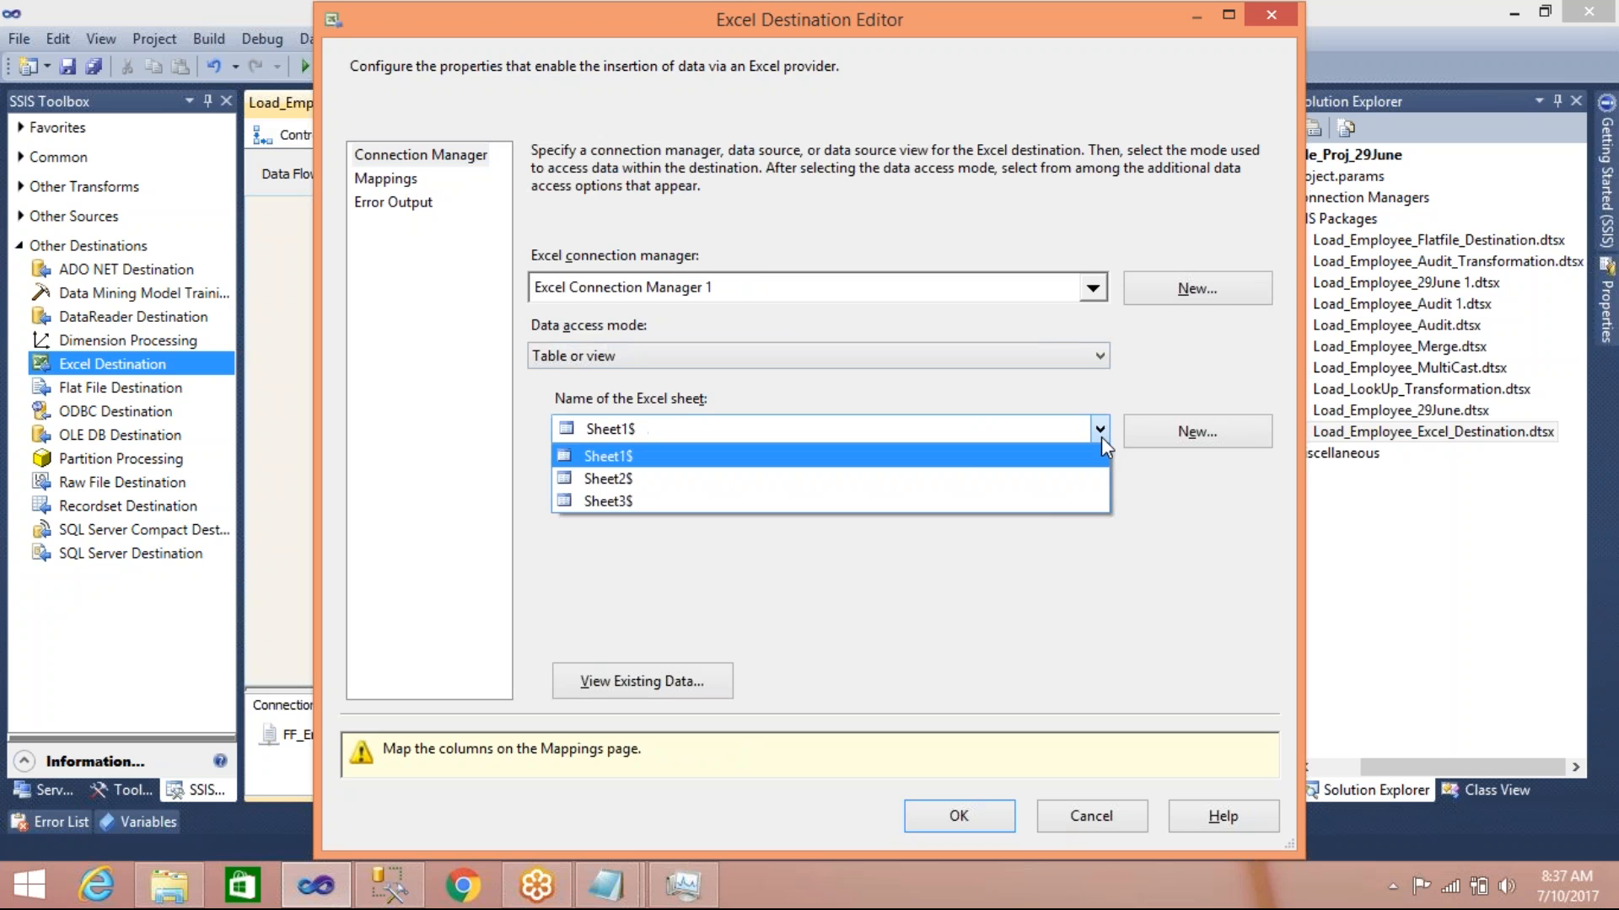
left_click(1088, 456)
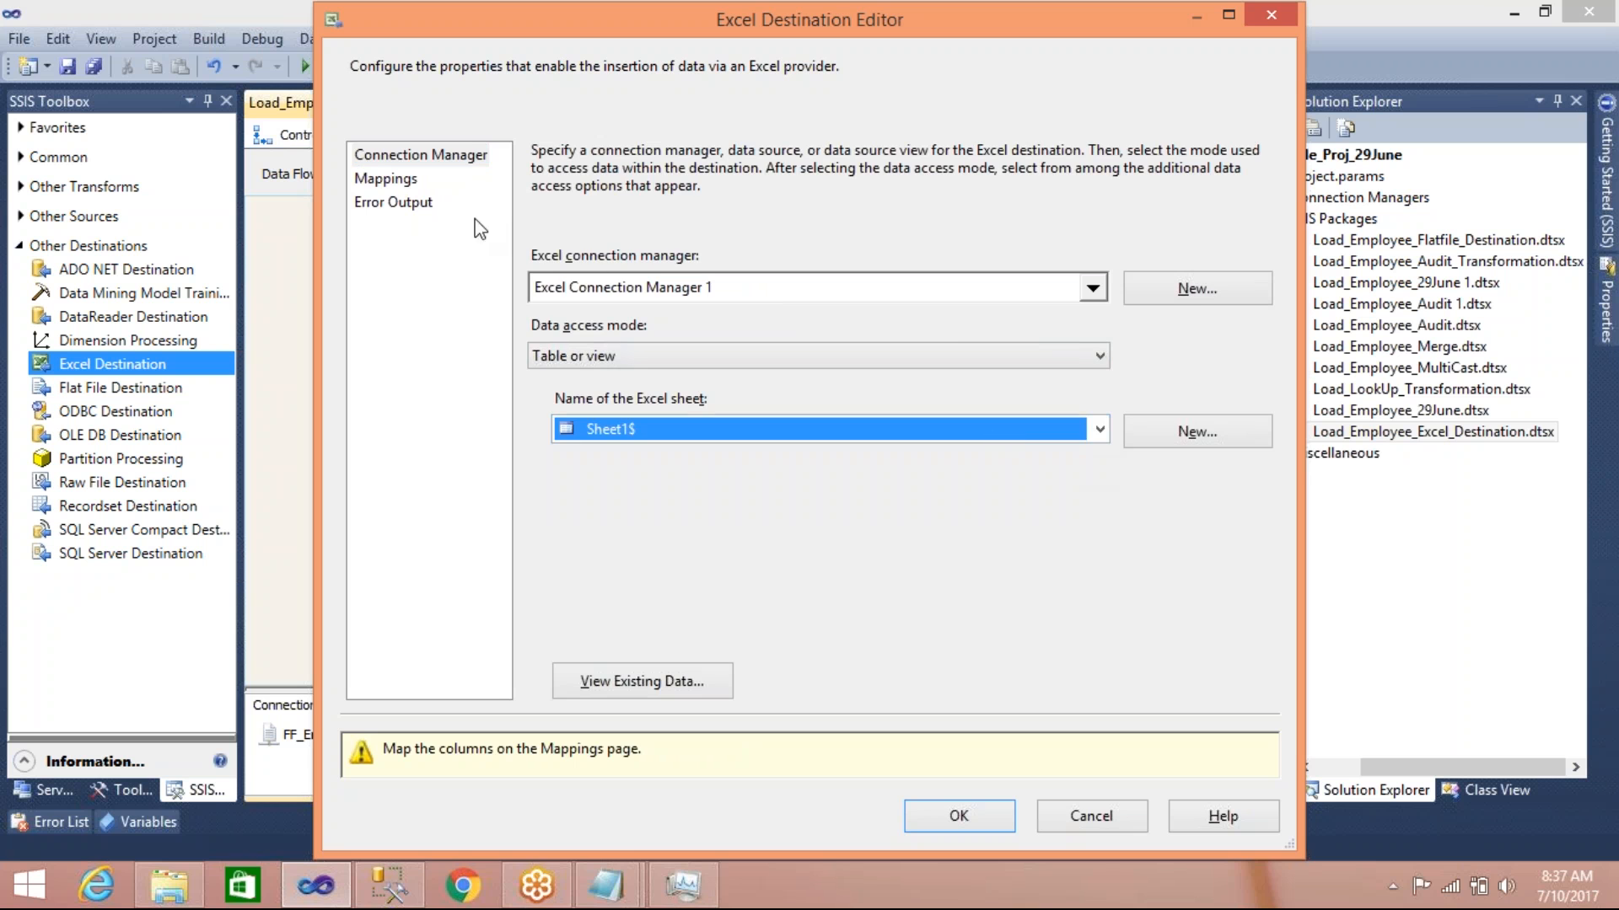
left_click(393, 187)
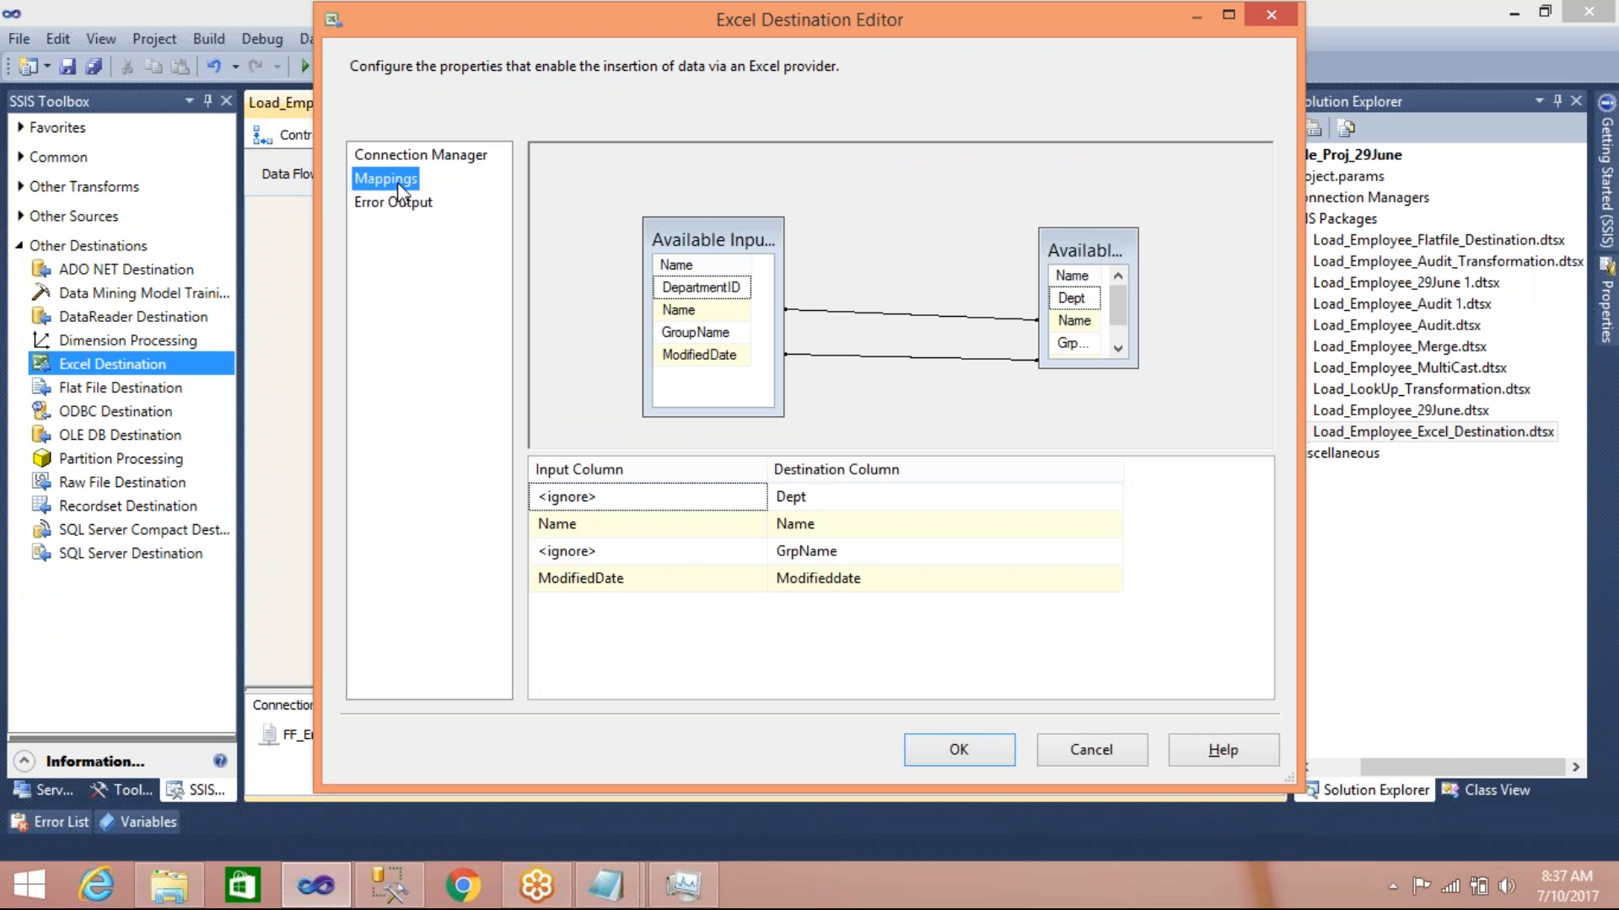
Map the input column DepartmentID to Dept and GroupName to GrpName in the Excel destination
left_click(763, 500)
left_click(756, 499)
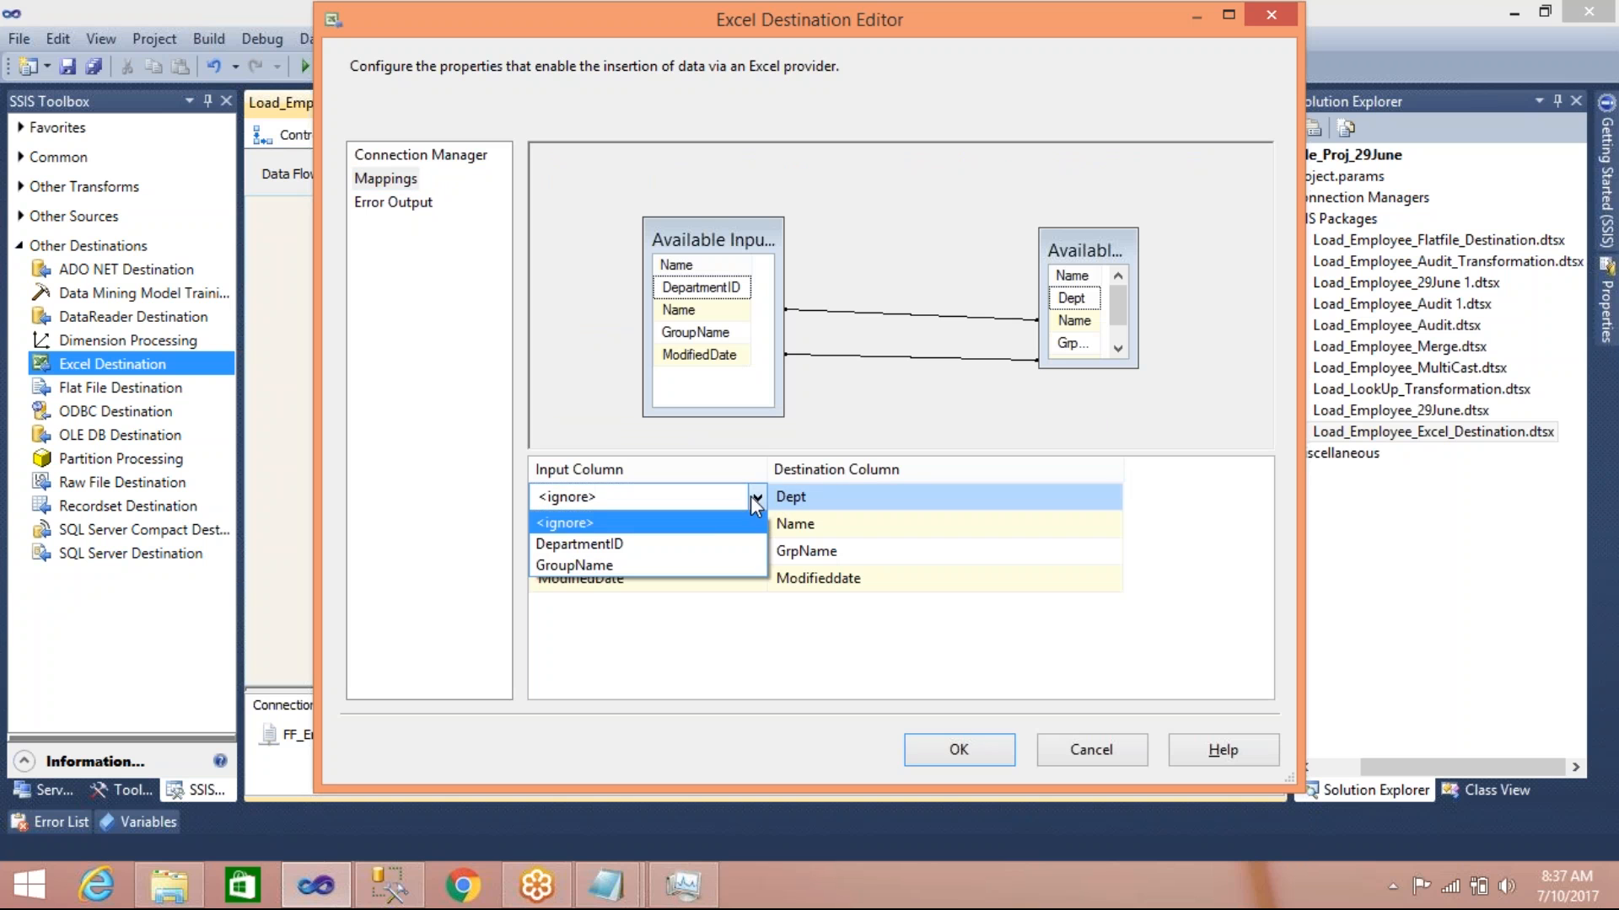
left_click(709, 543)
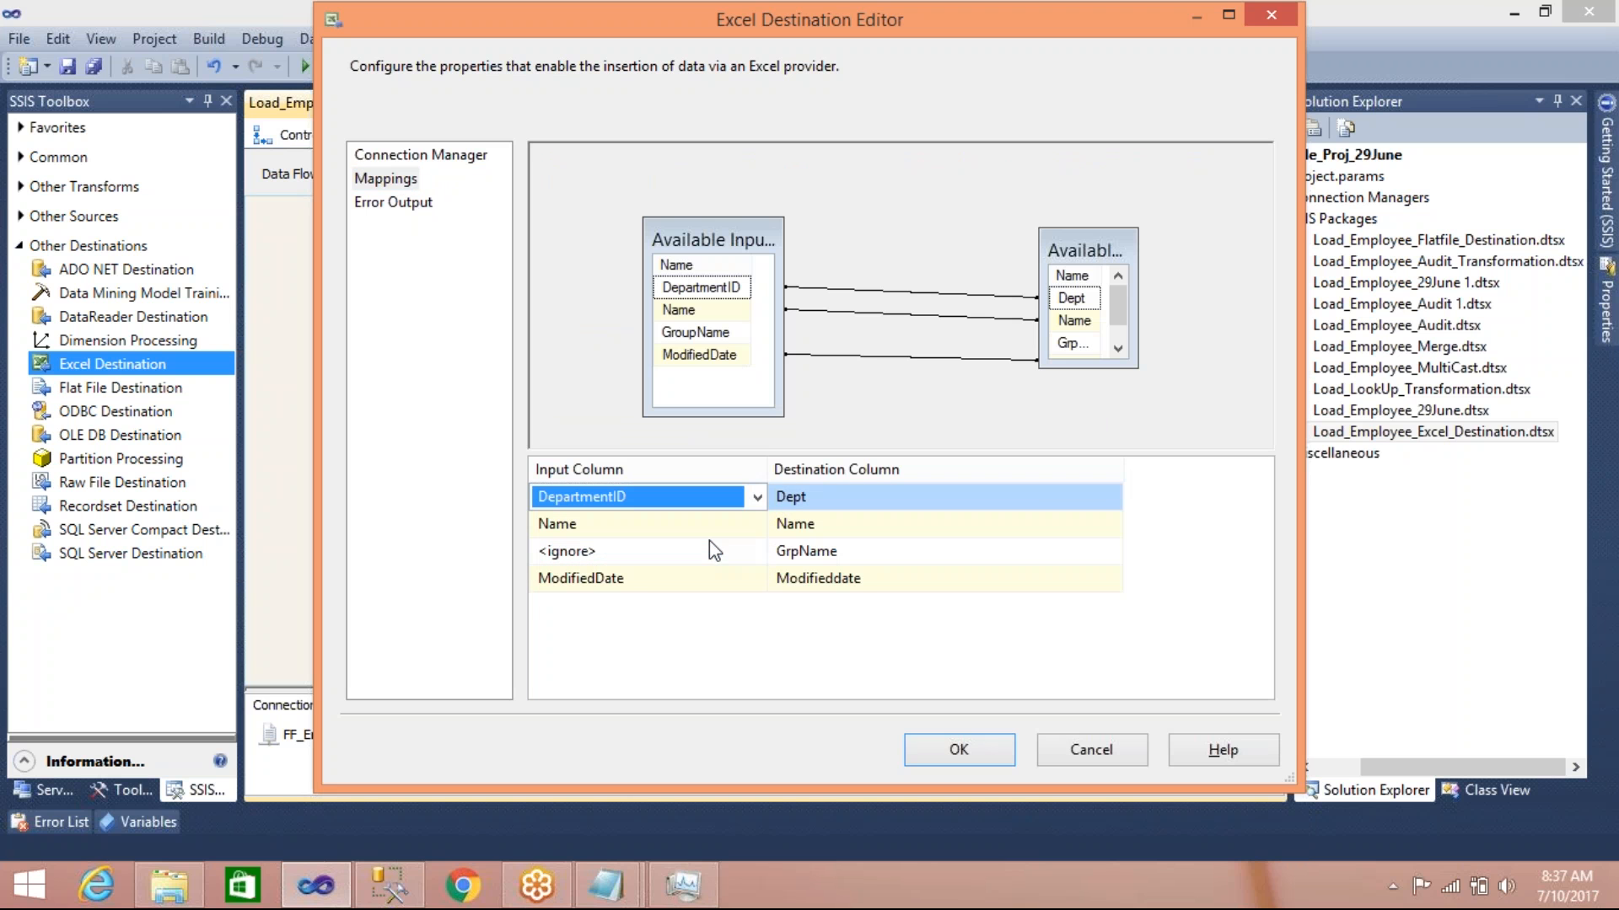
left_click(753, 560)
left_click(755, 551)
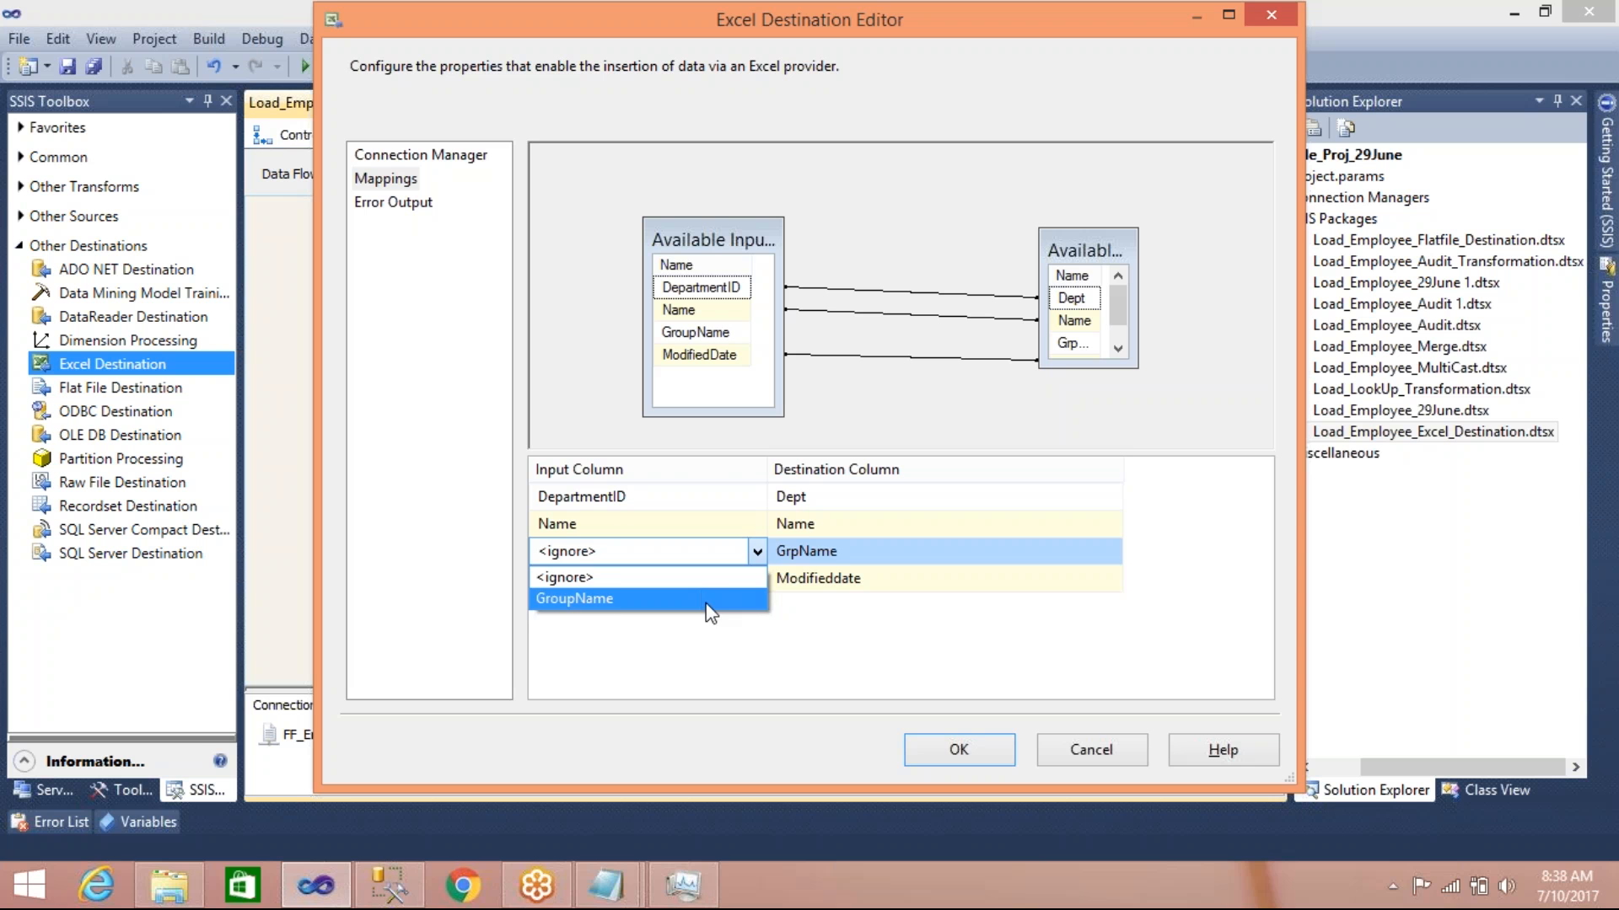
left_click(706, 600)
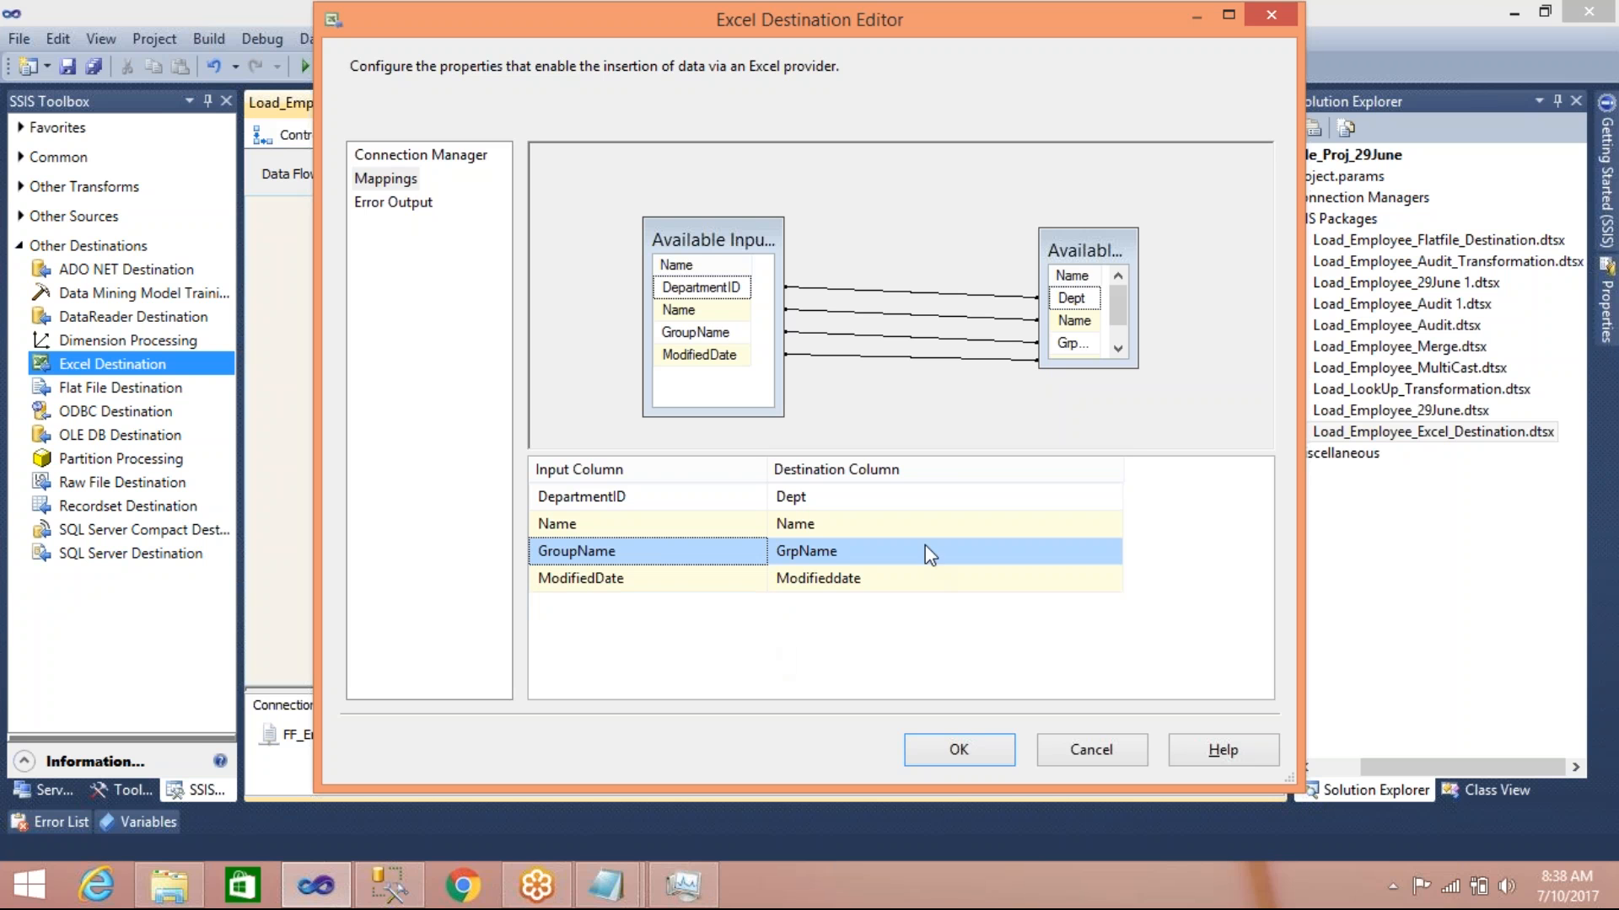
Move and enlarge the available destination columns box and widen its Name column to fit the full column names
left_click_drag(1081, 246, 1020, 238)
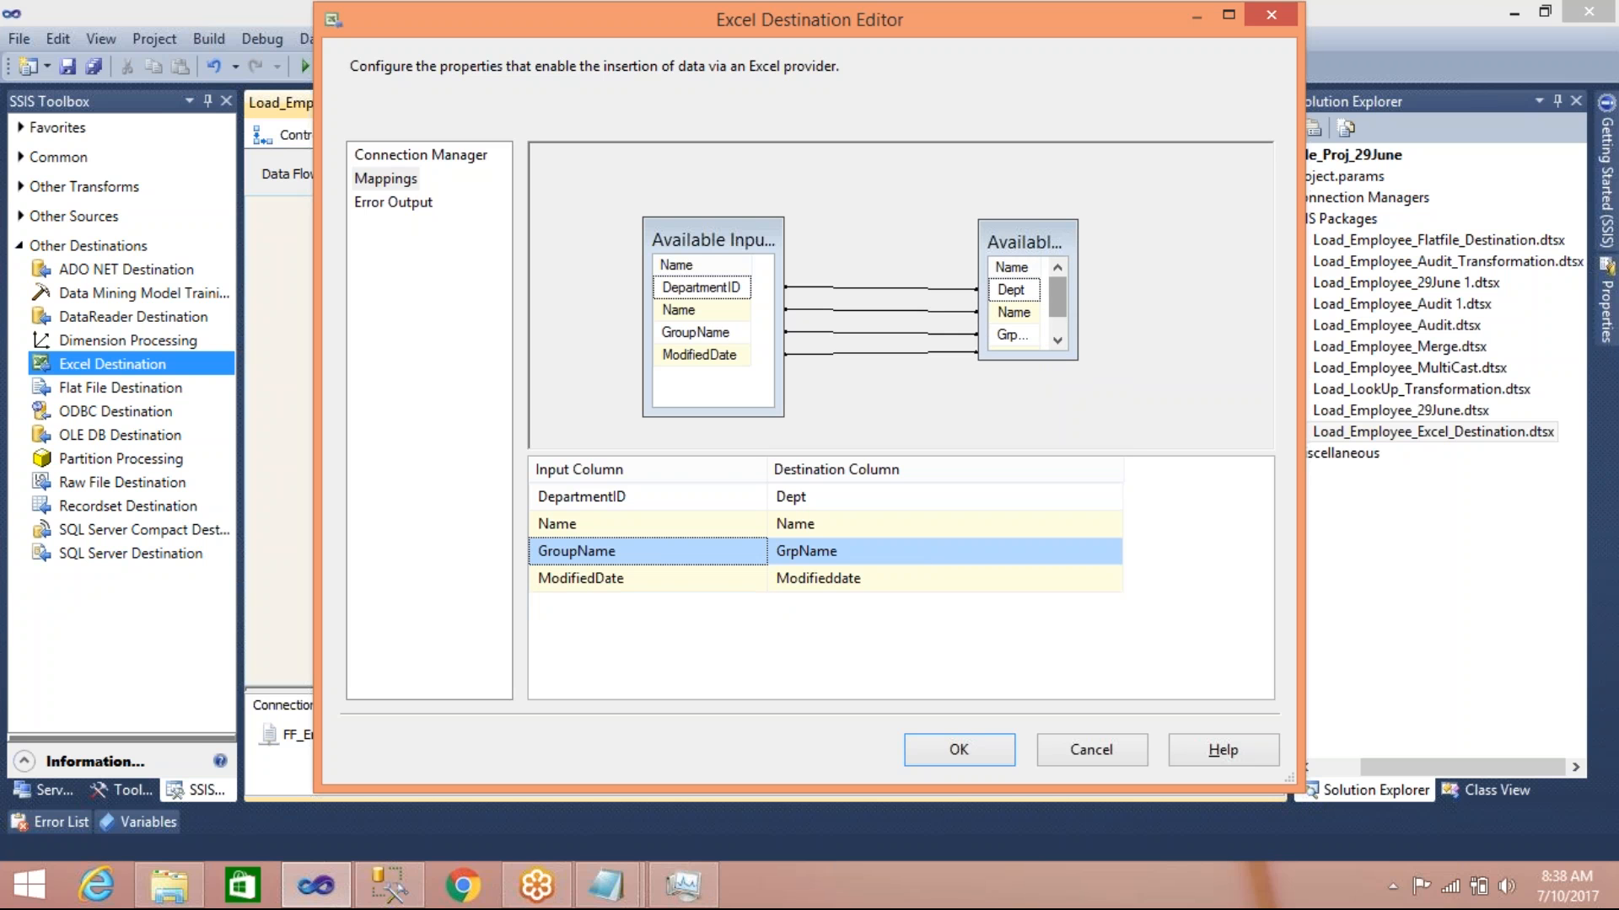
left_click_drag(1076, 360, 1119, 417)
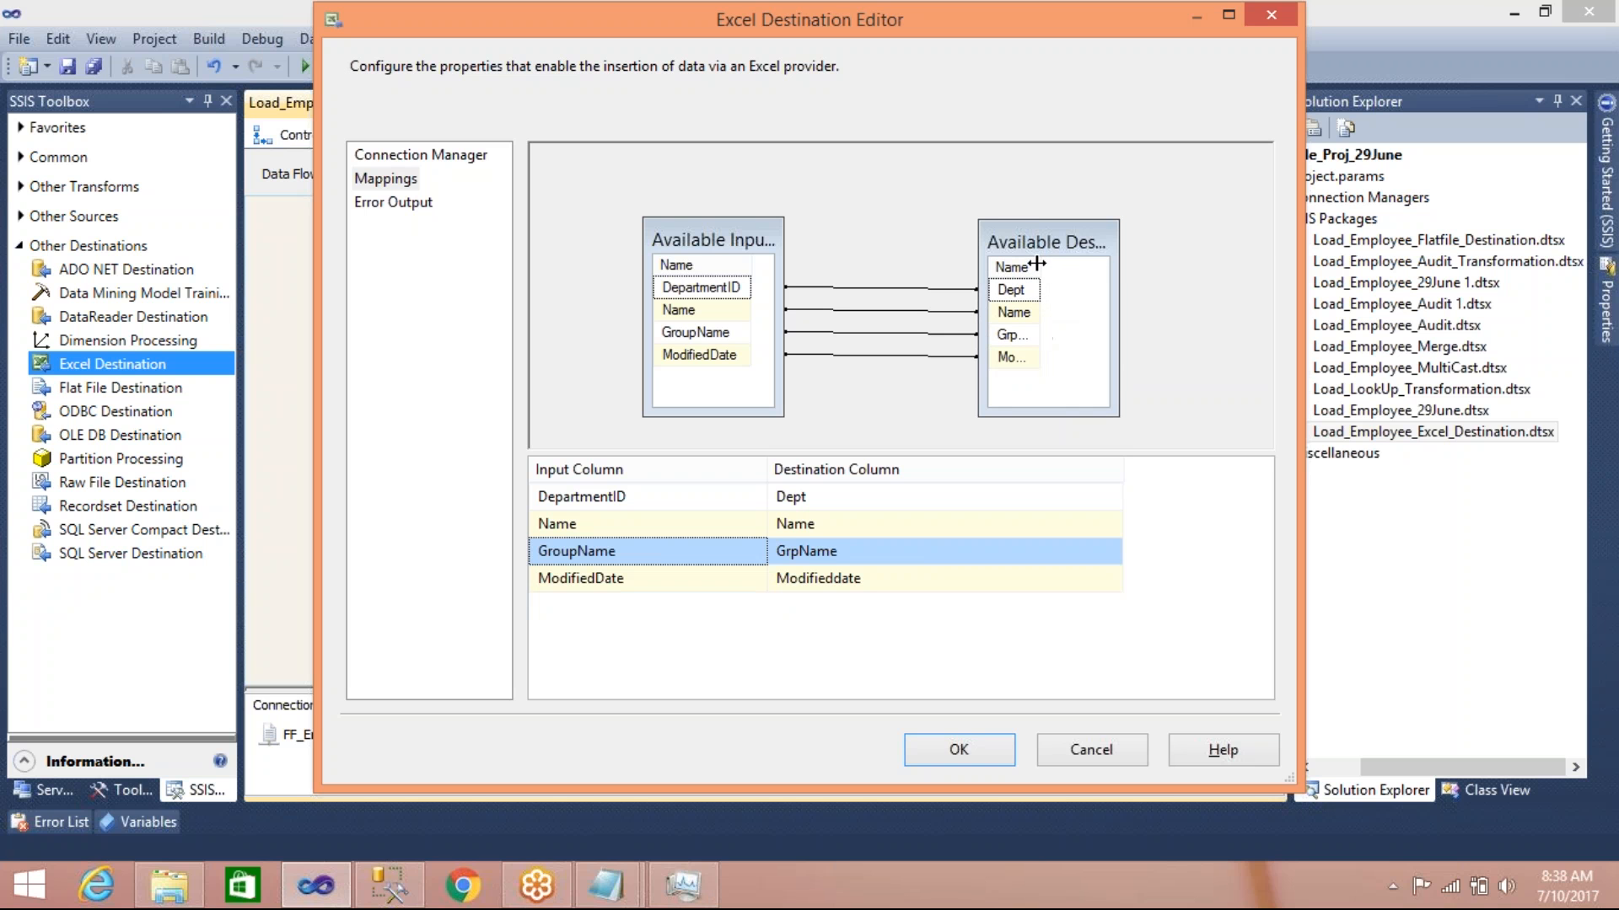
left_click_drag(1039, 264, 1084, 275)
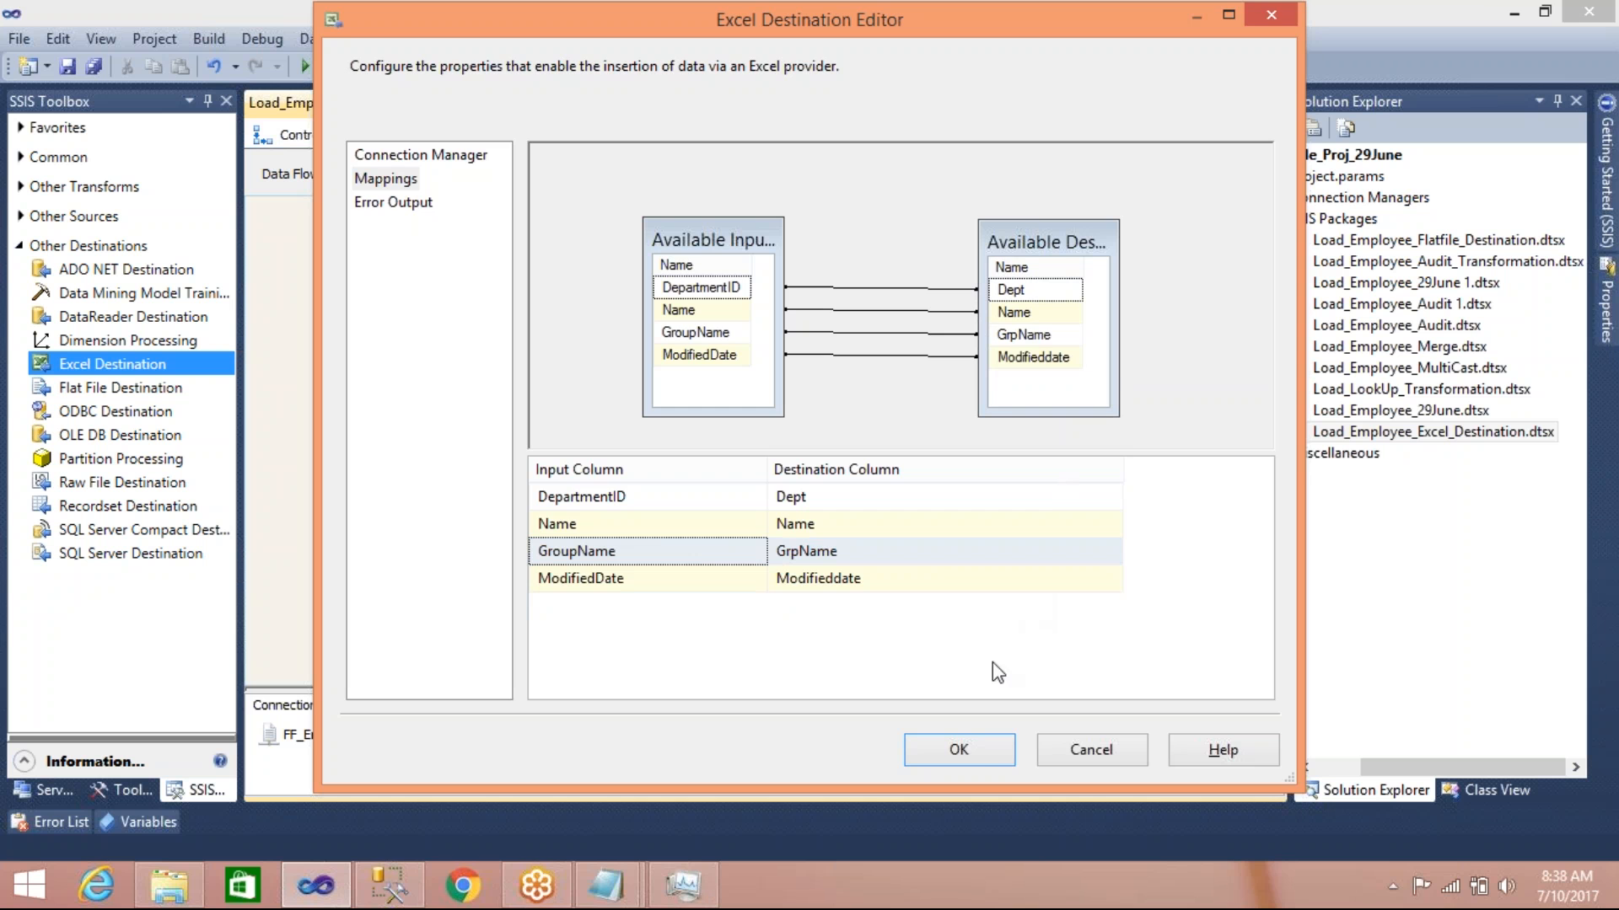
Accept the Excel destination settings, then save and run the package
left_click(961, 749)
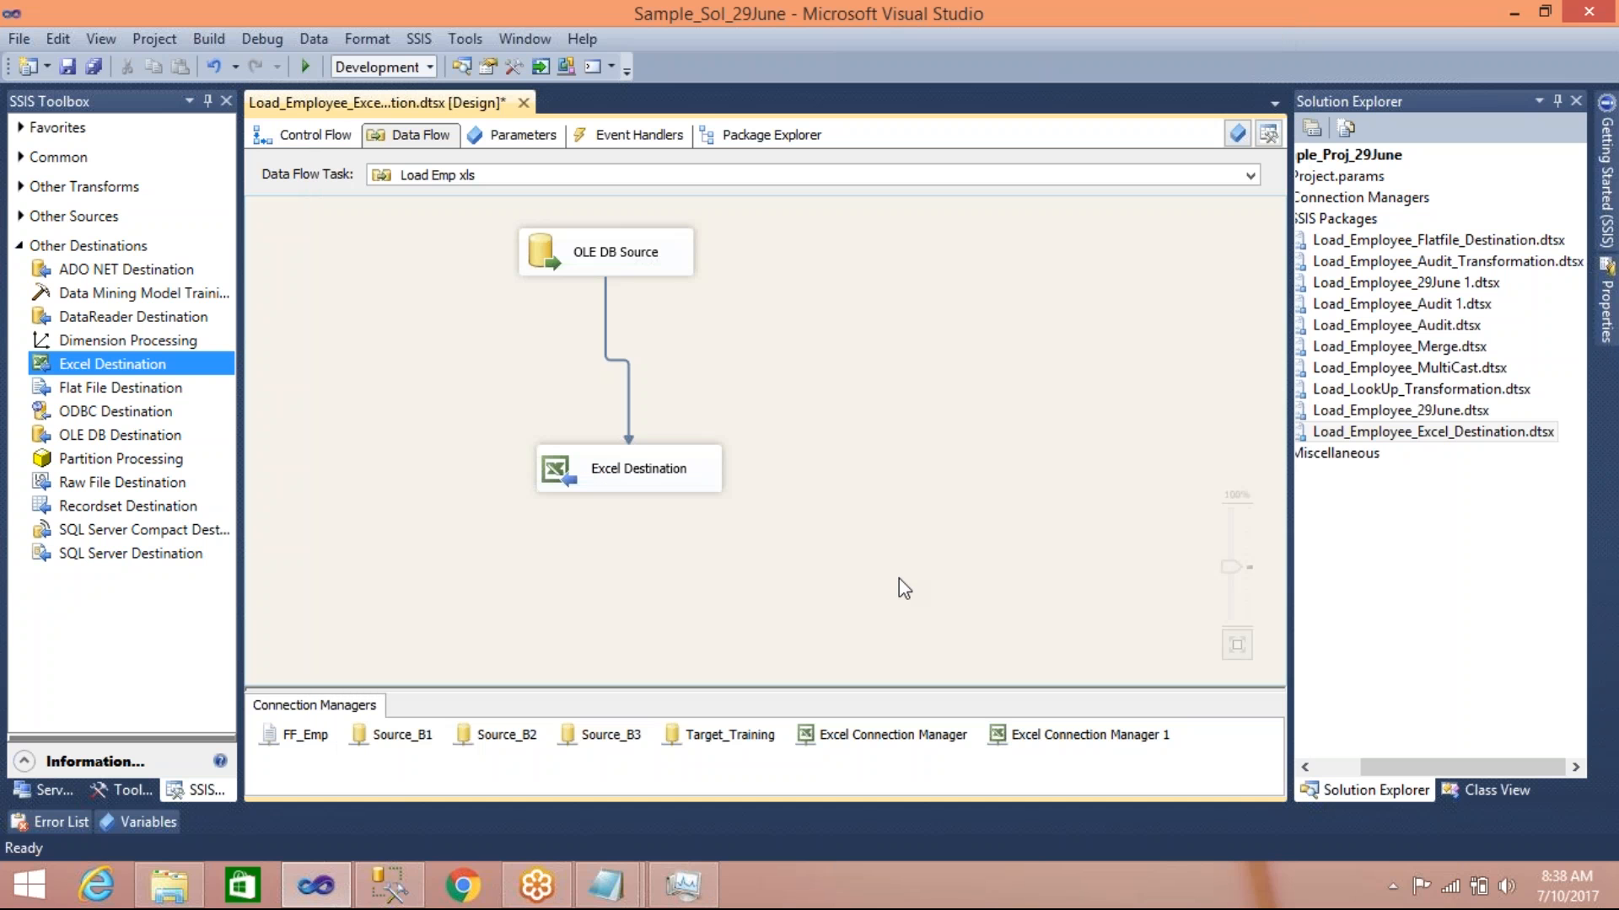
key("ctrl+s")
left_click(305, 68)
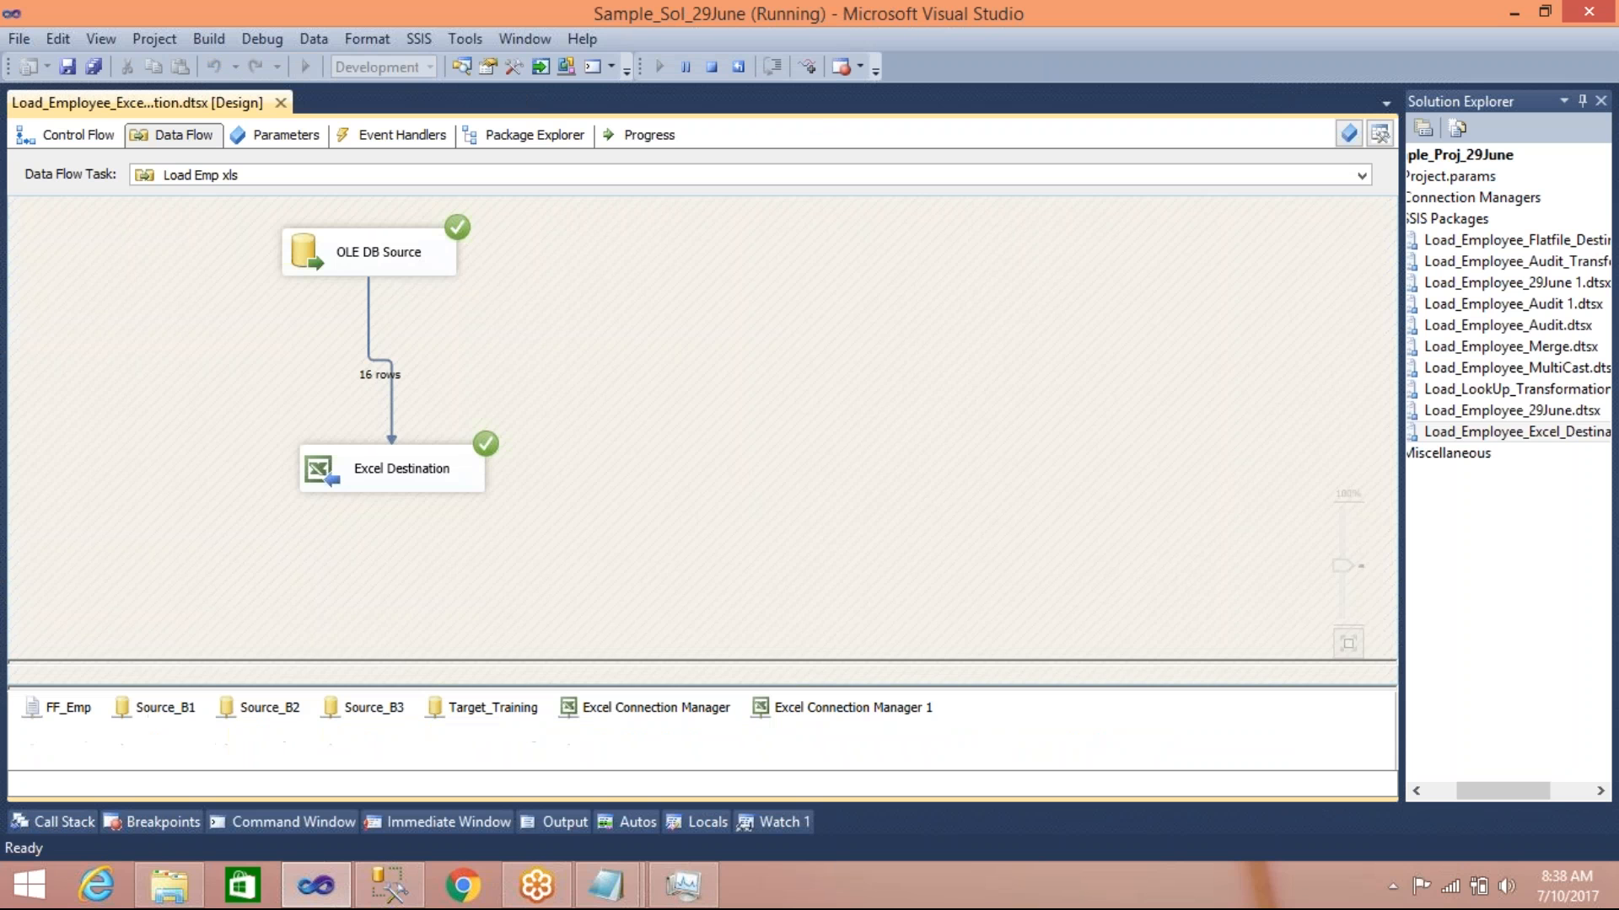
Open the Department workbook from the Sample_Sol_29June folder in File Explorer, review the loaded rows, and close it
left_click(185, 872)
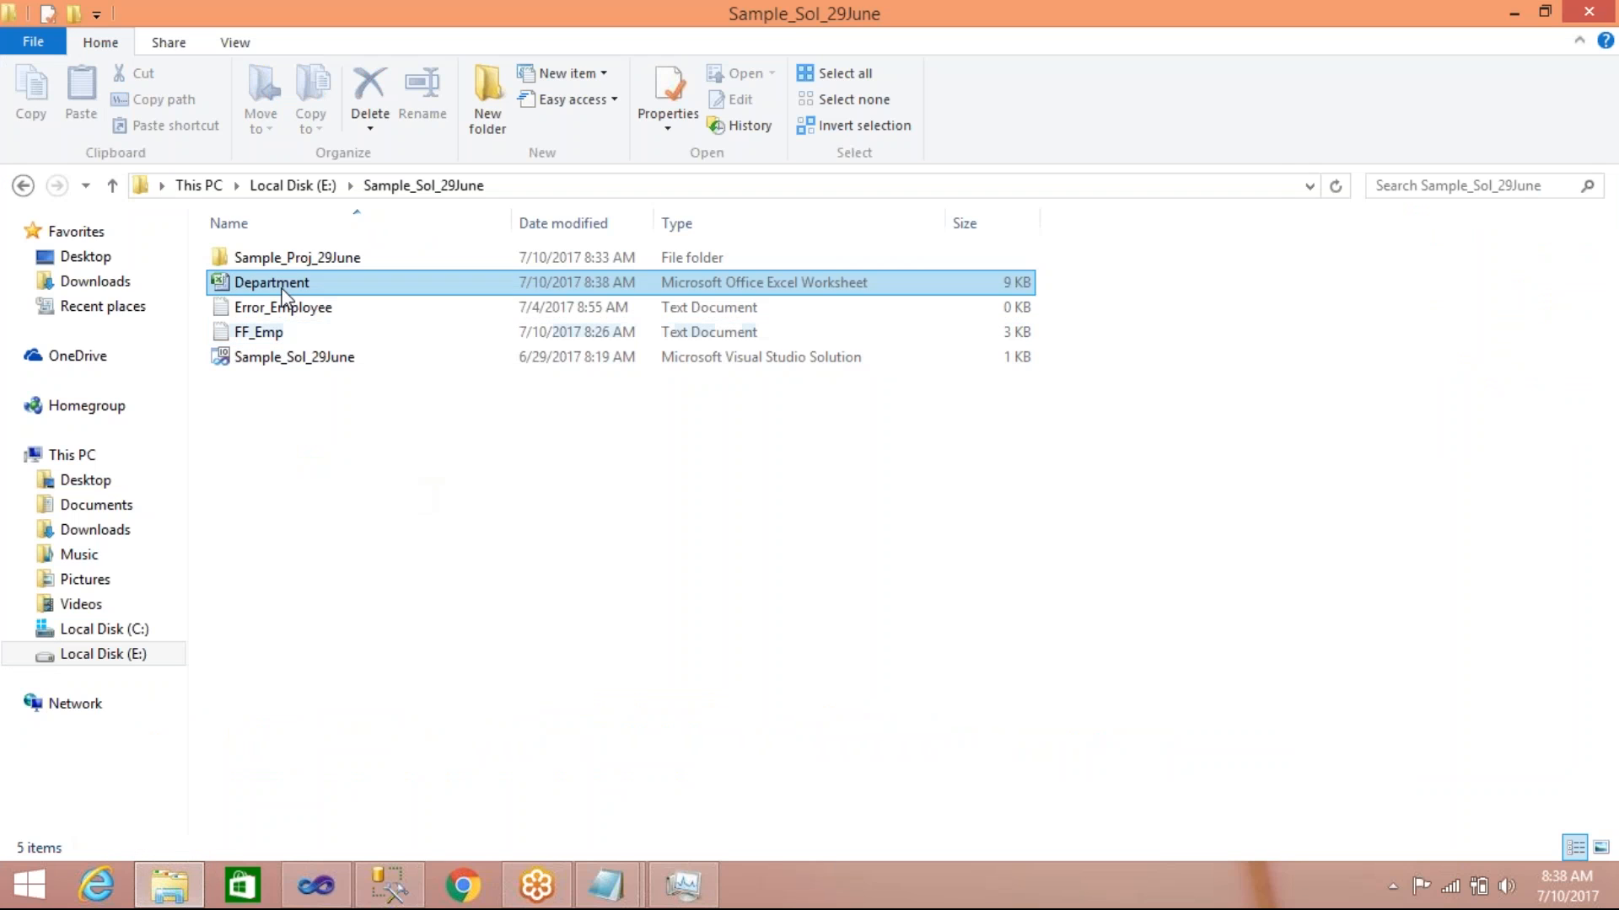
double_click(282, 287)
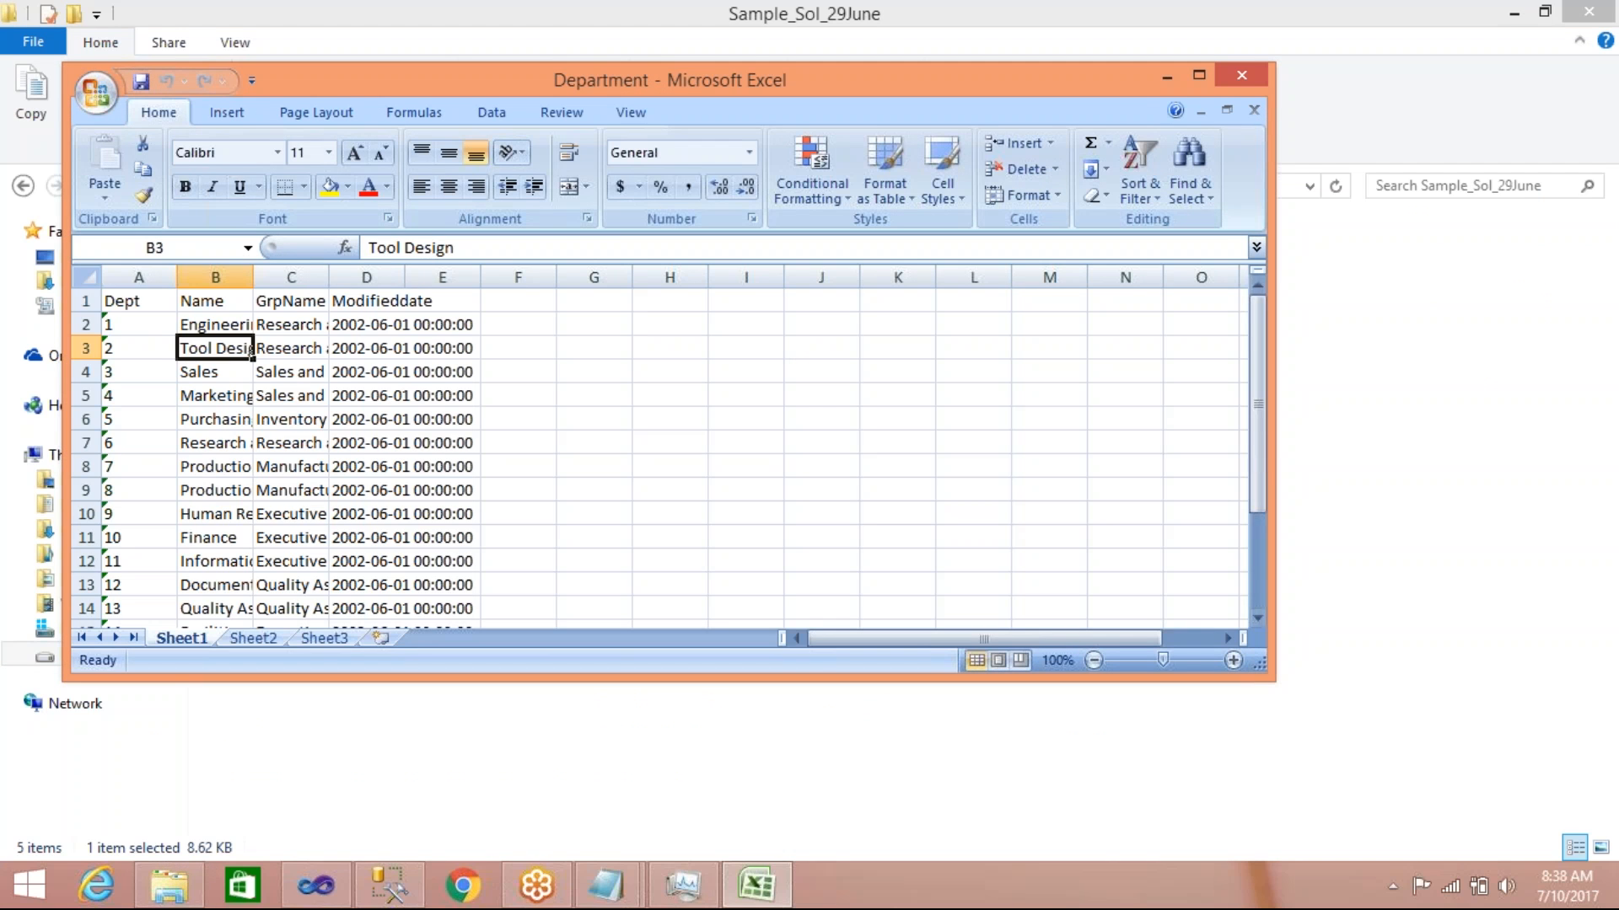
mouse_move(1257, 443)
left_mouse_down()
mouse_move(1265, 569)
mouse_move(1260, 421)
left_mouse_up()
left_click(1241, 75)
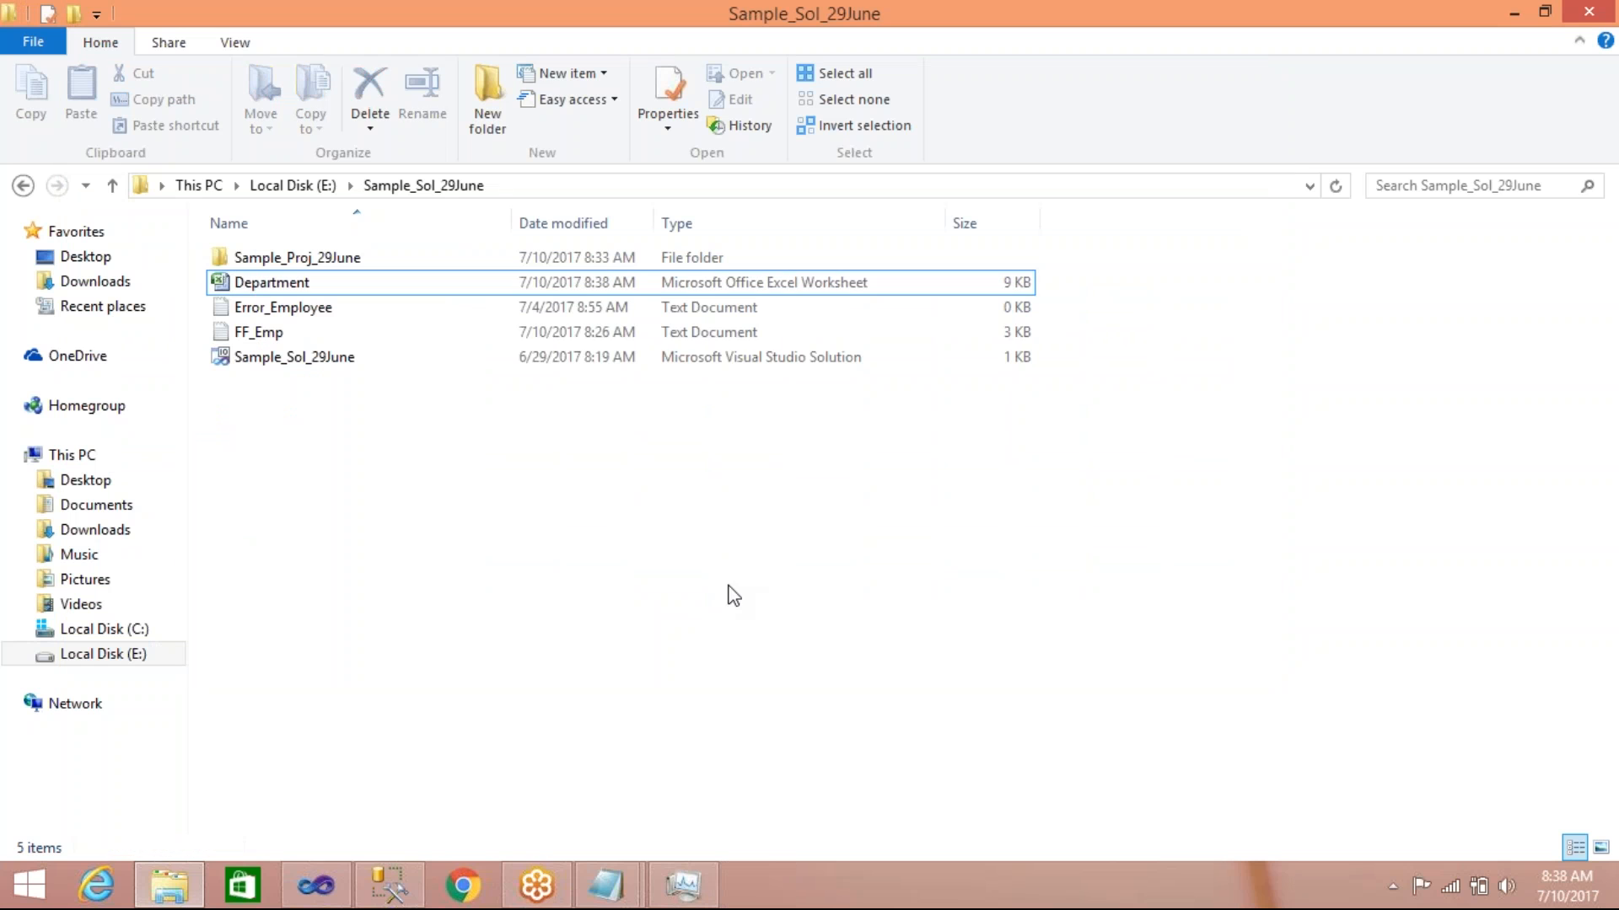
Switch back to Visual Studio, stop the debug run, and save the package from its control flow
left_click(316, 885)
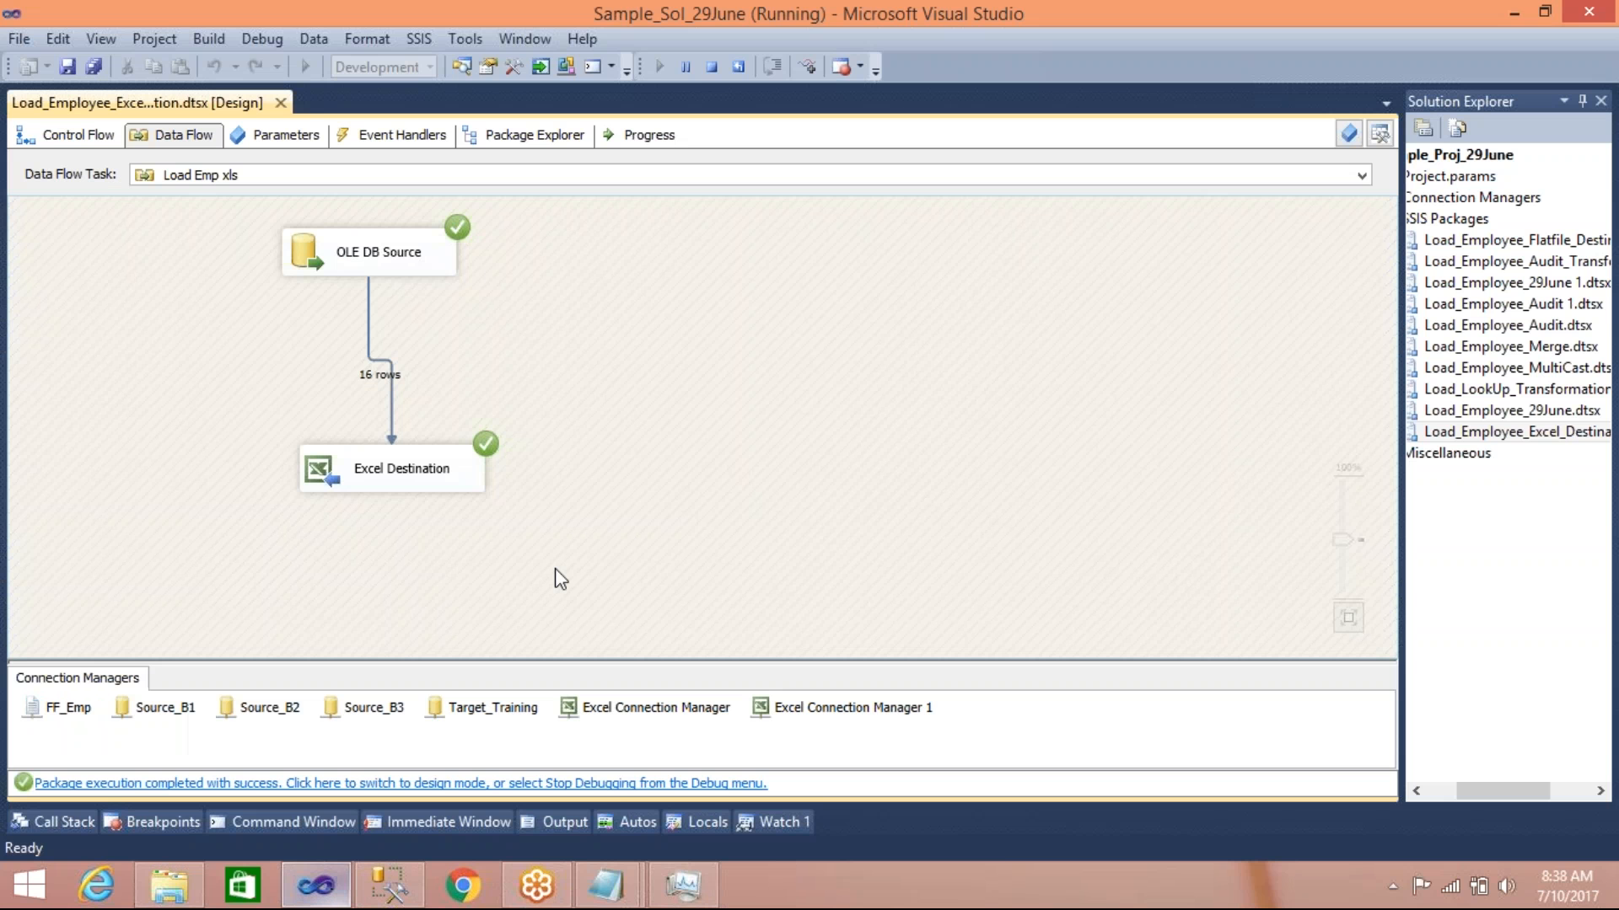
left_click(715, 73)
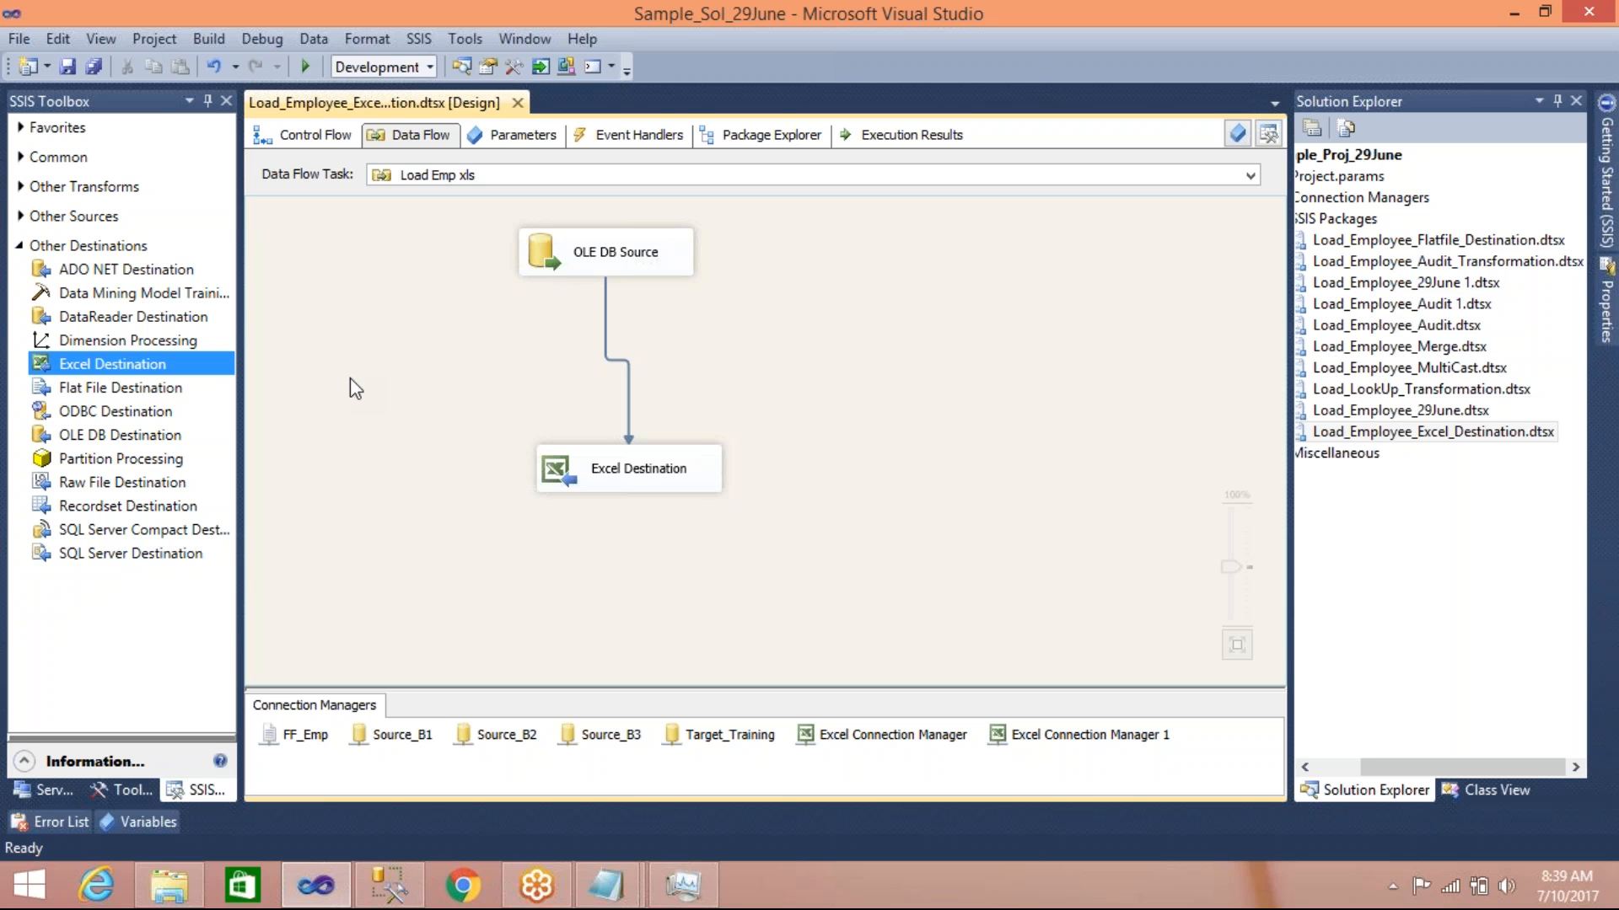
left_click(552, 474)
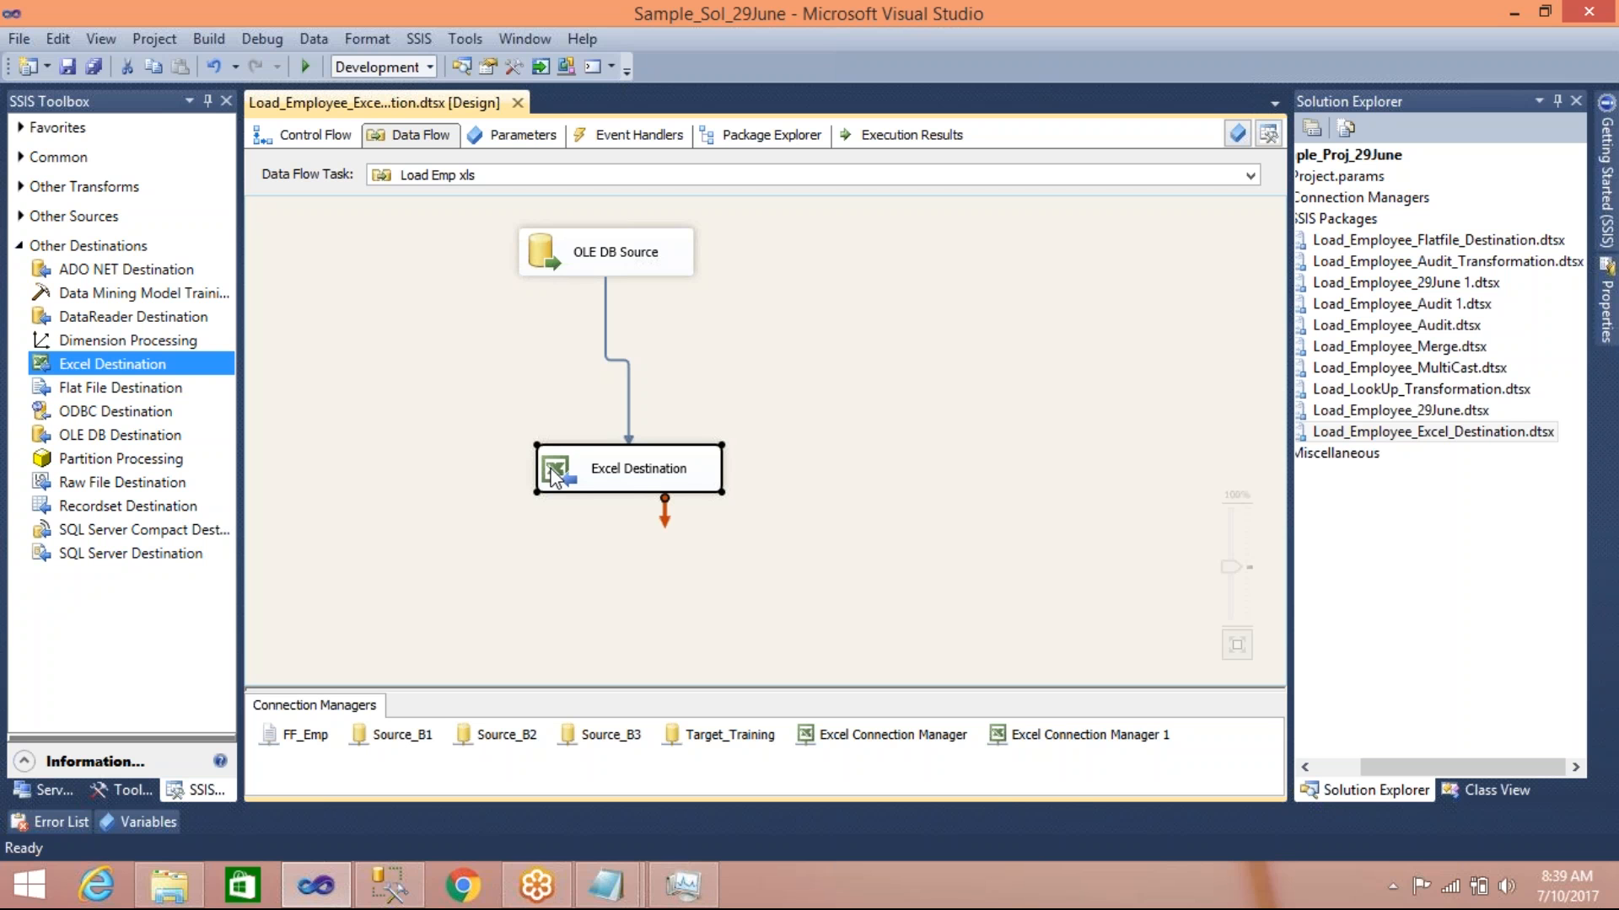
left_click(477, 396)
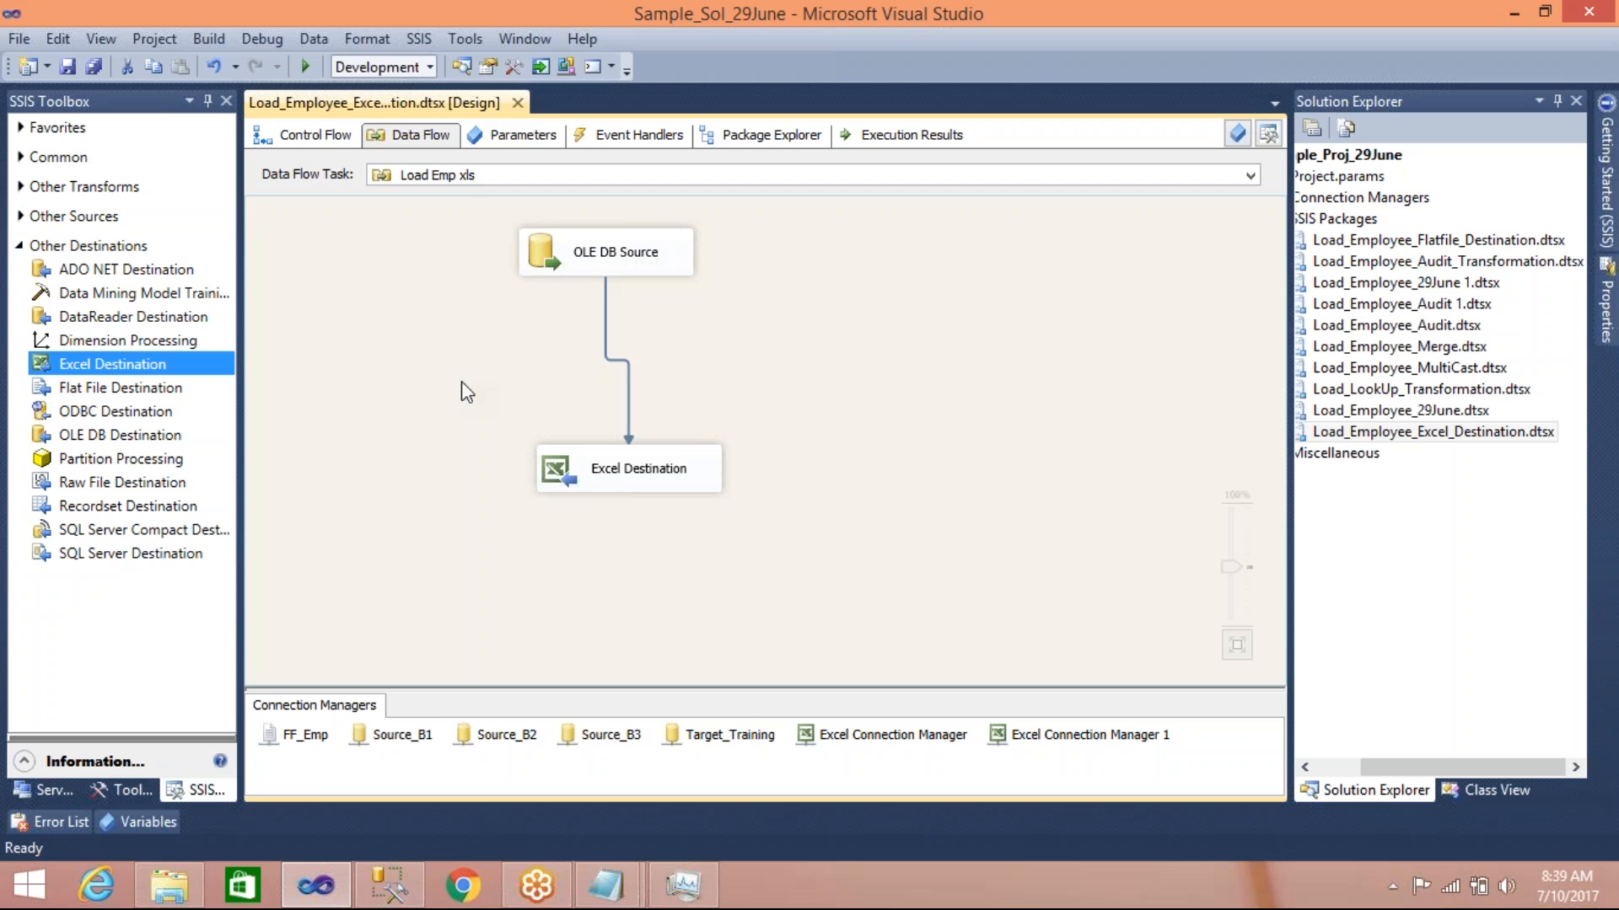
left_click(322, 145)
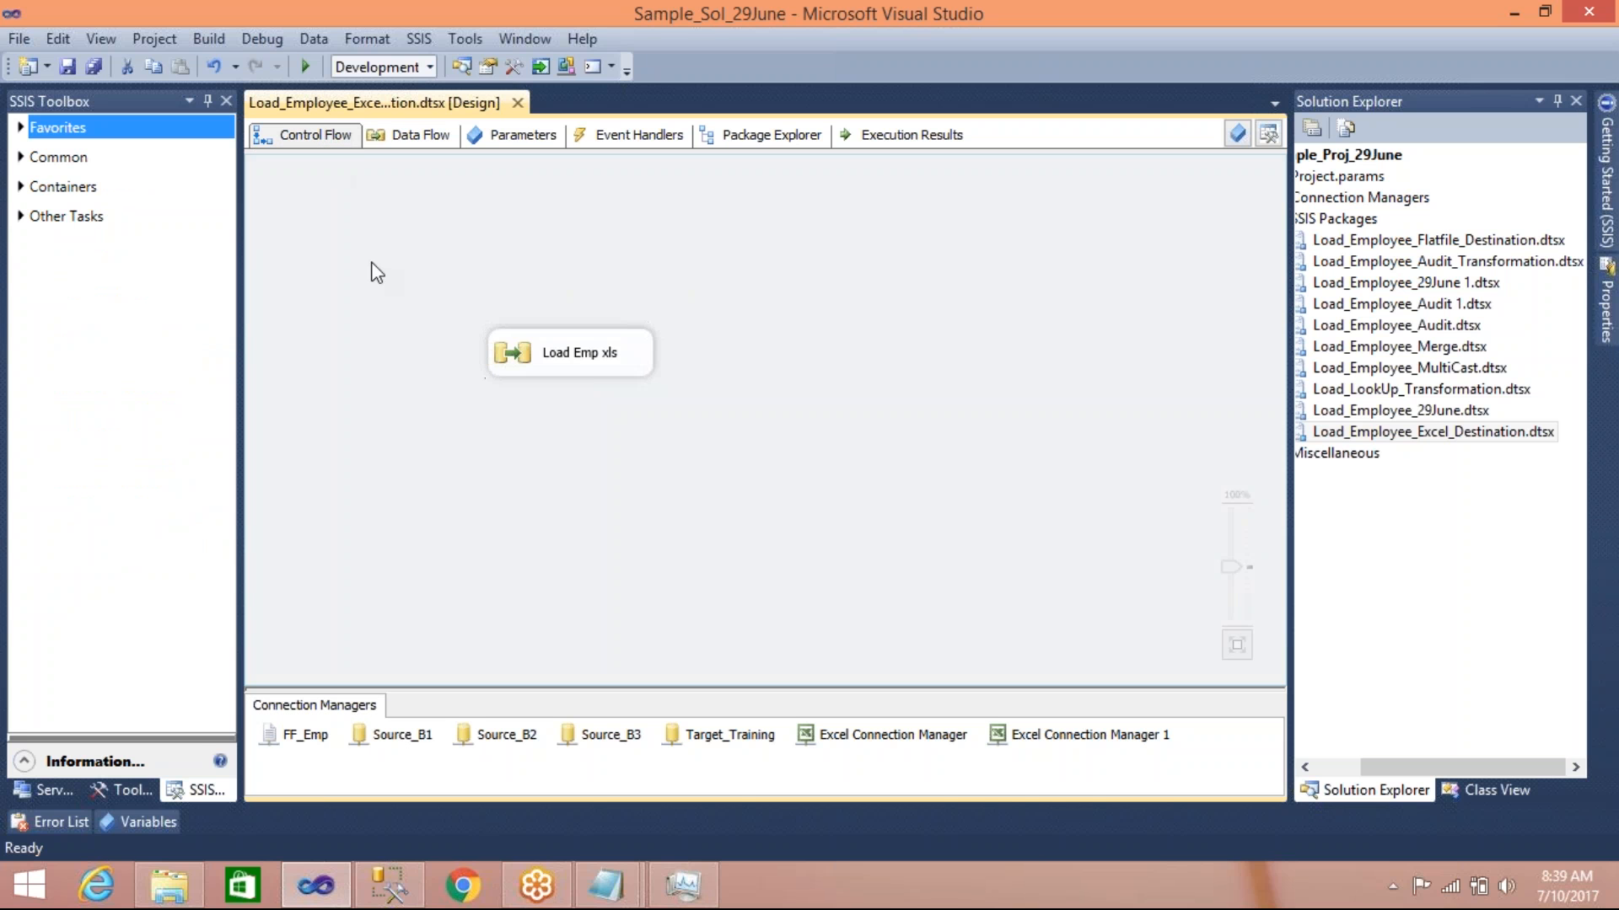
key("ctrl+s")
Duplicate the Load_Employee_Excel_Destination.dtsx package within the project's SSIS packages
left_click(1343, 435)
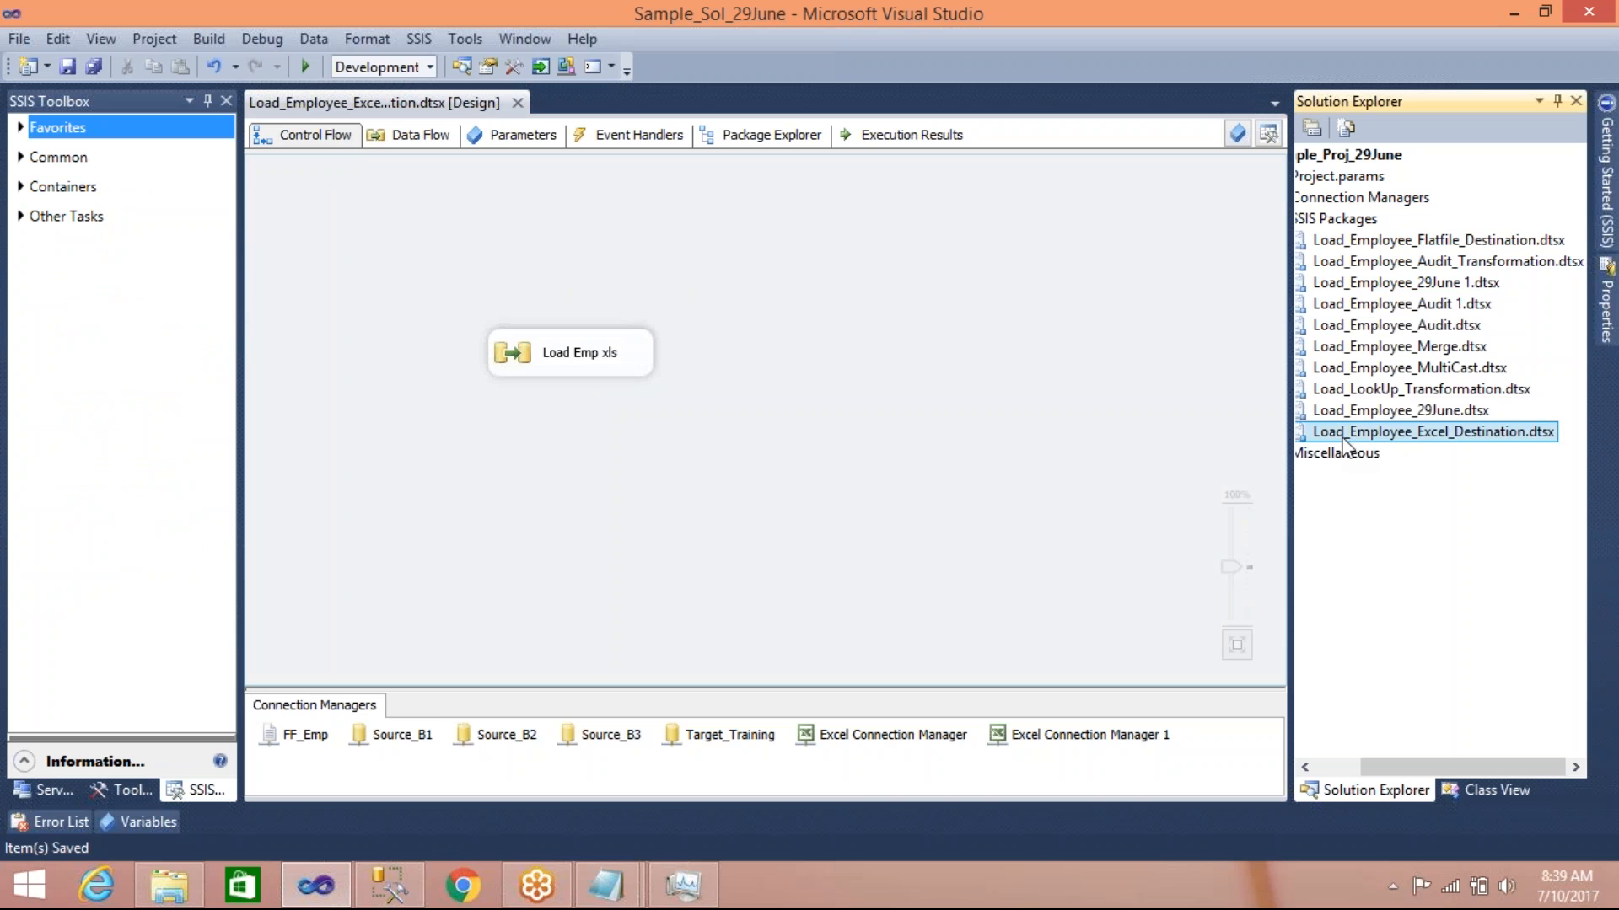
key("F2")
left_click(1341, 499)
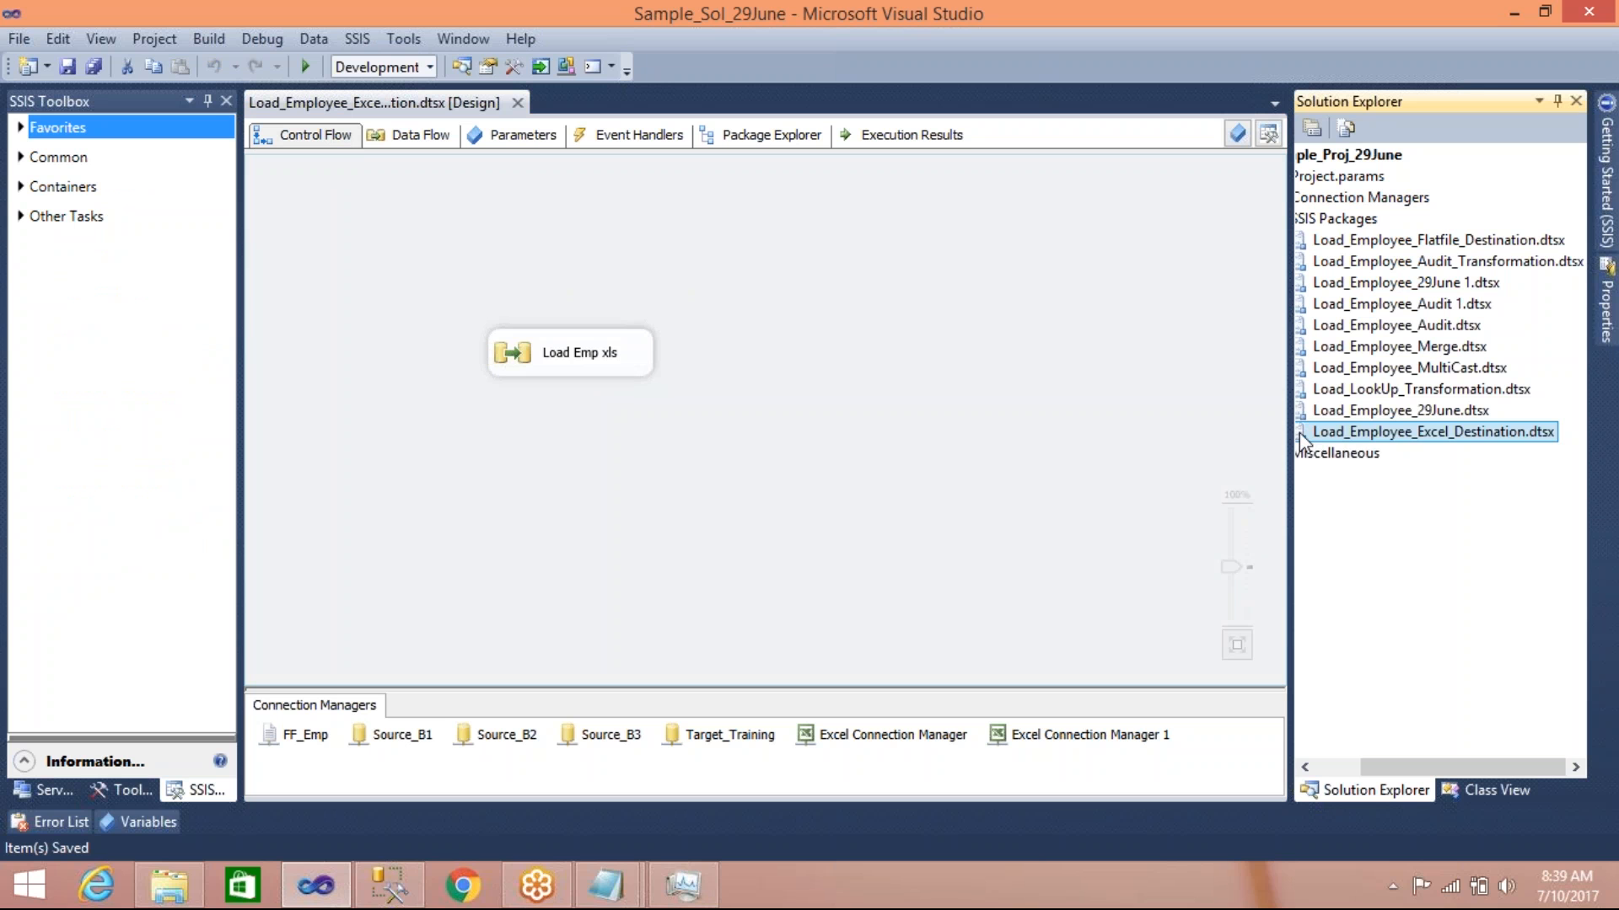
key("ctrl+v")
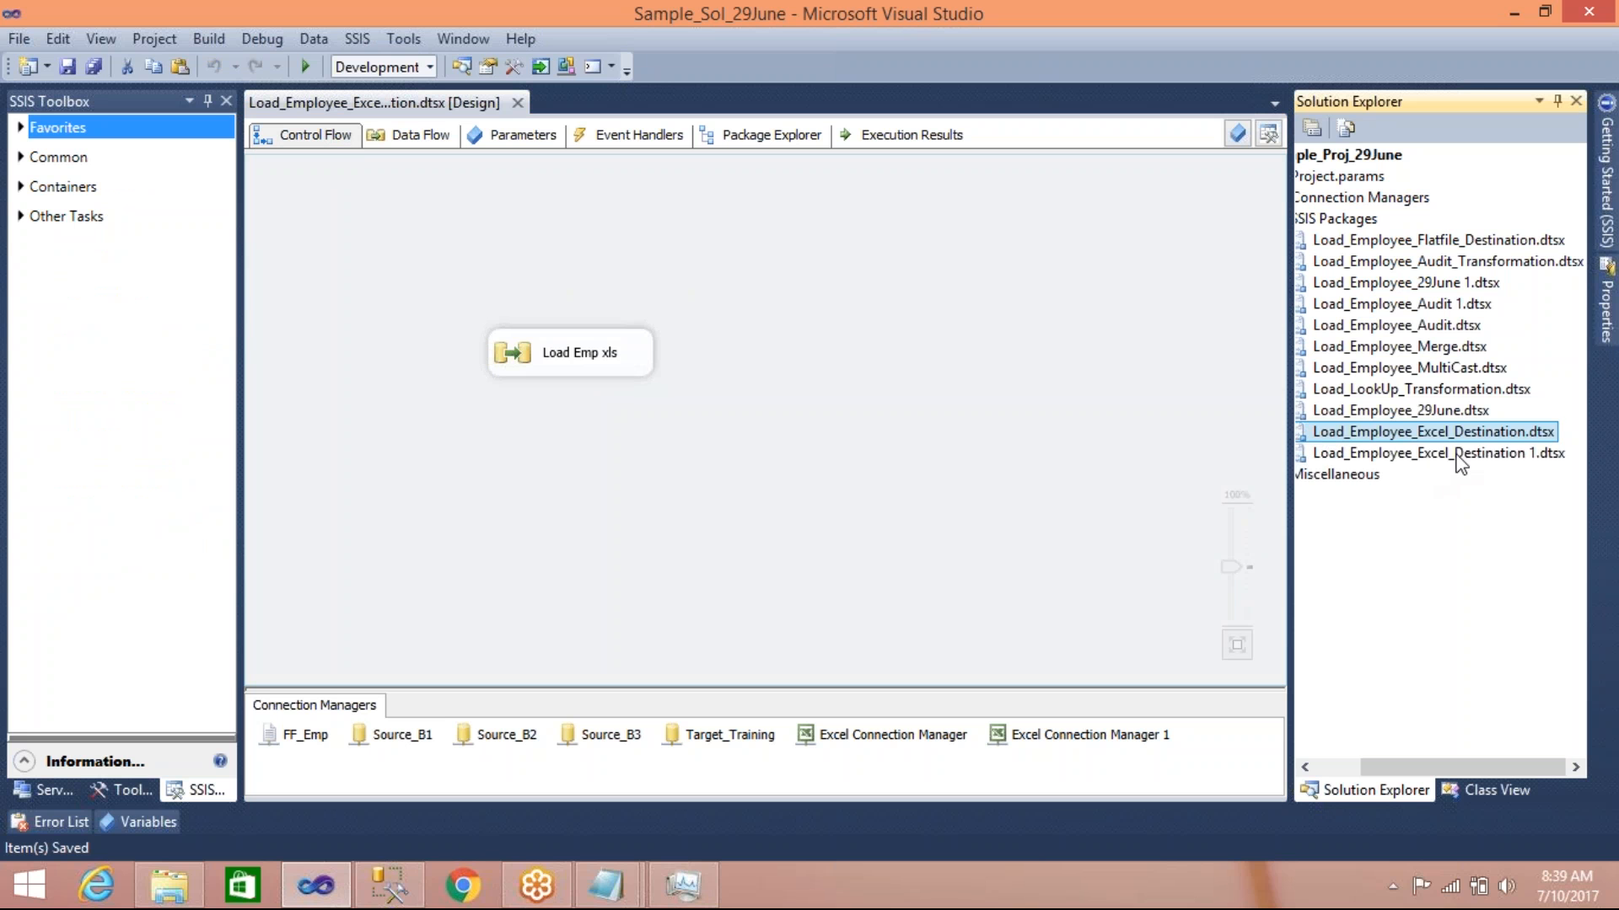
Rename the duplicated package as Load_Employee_Excel_Src.dtsx and save it
left_click(1461, 464)
left_click(1464, 462)
left_click(1457, 456)
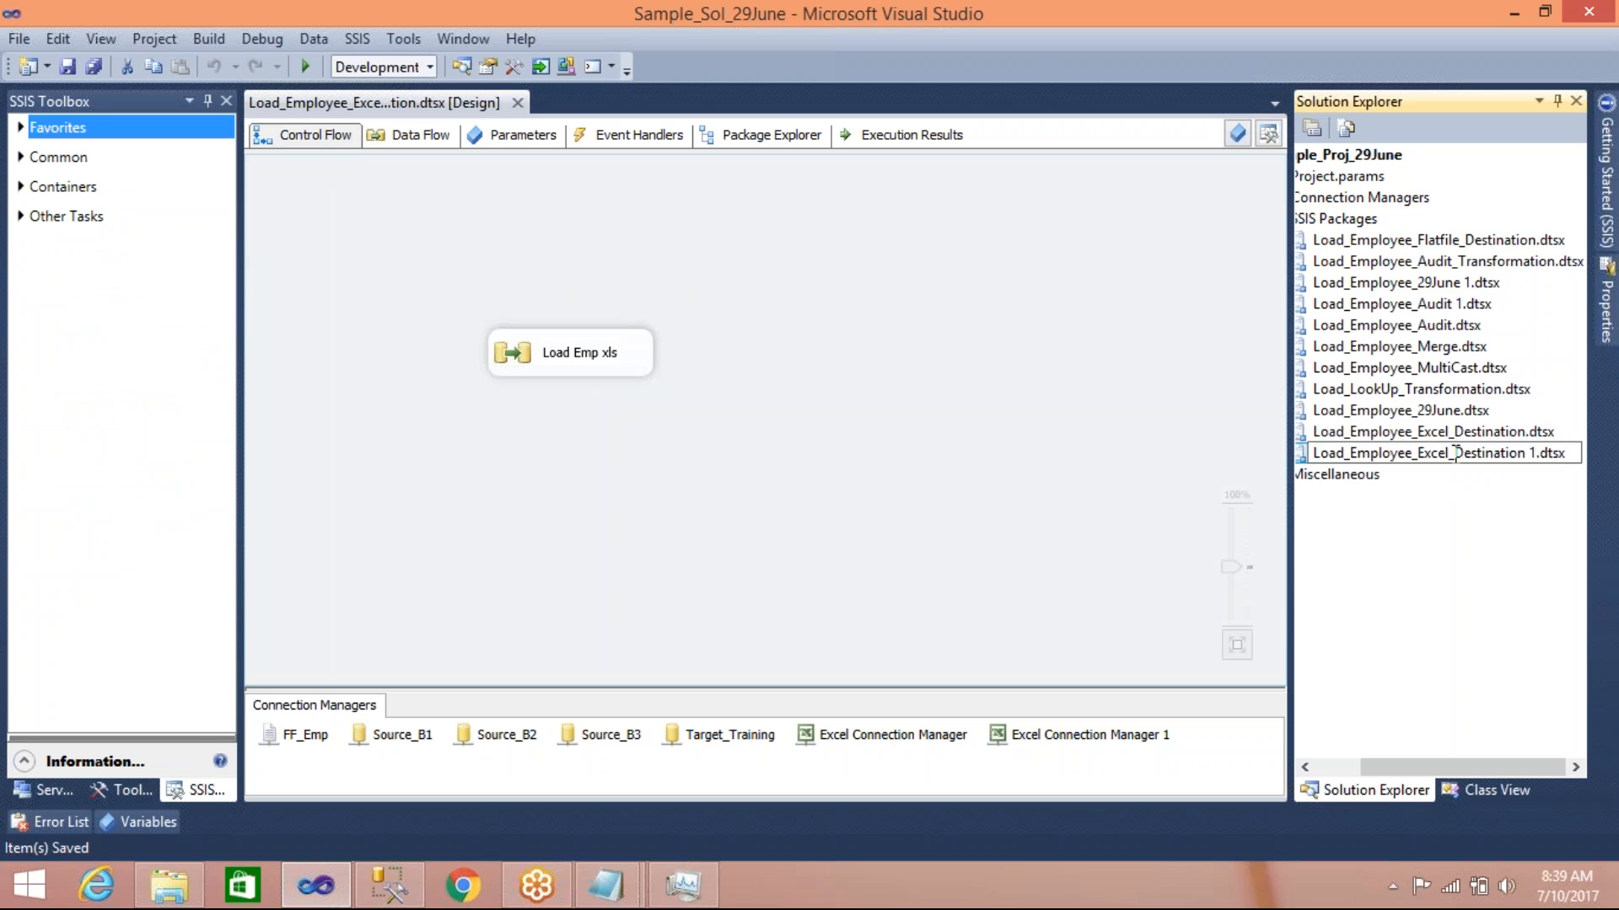
left_click(1536, 455, "shift")
type("Src")
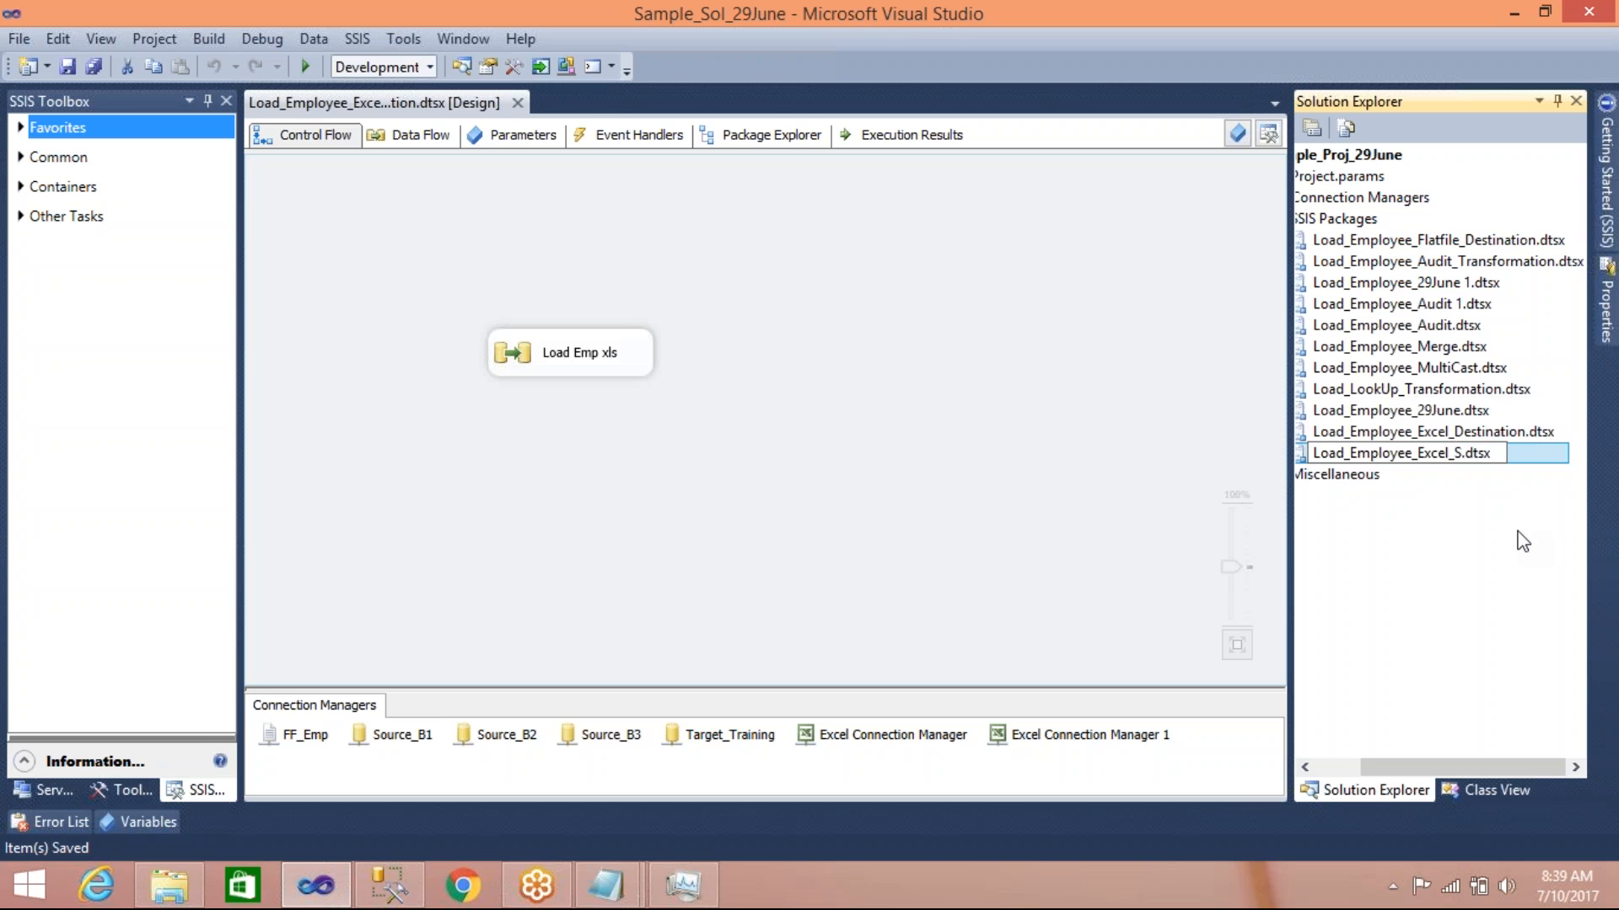
key("Return")
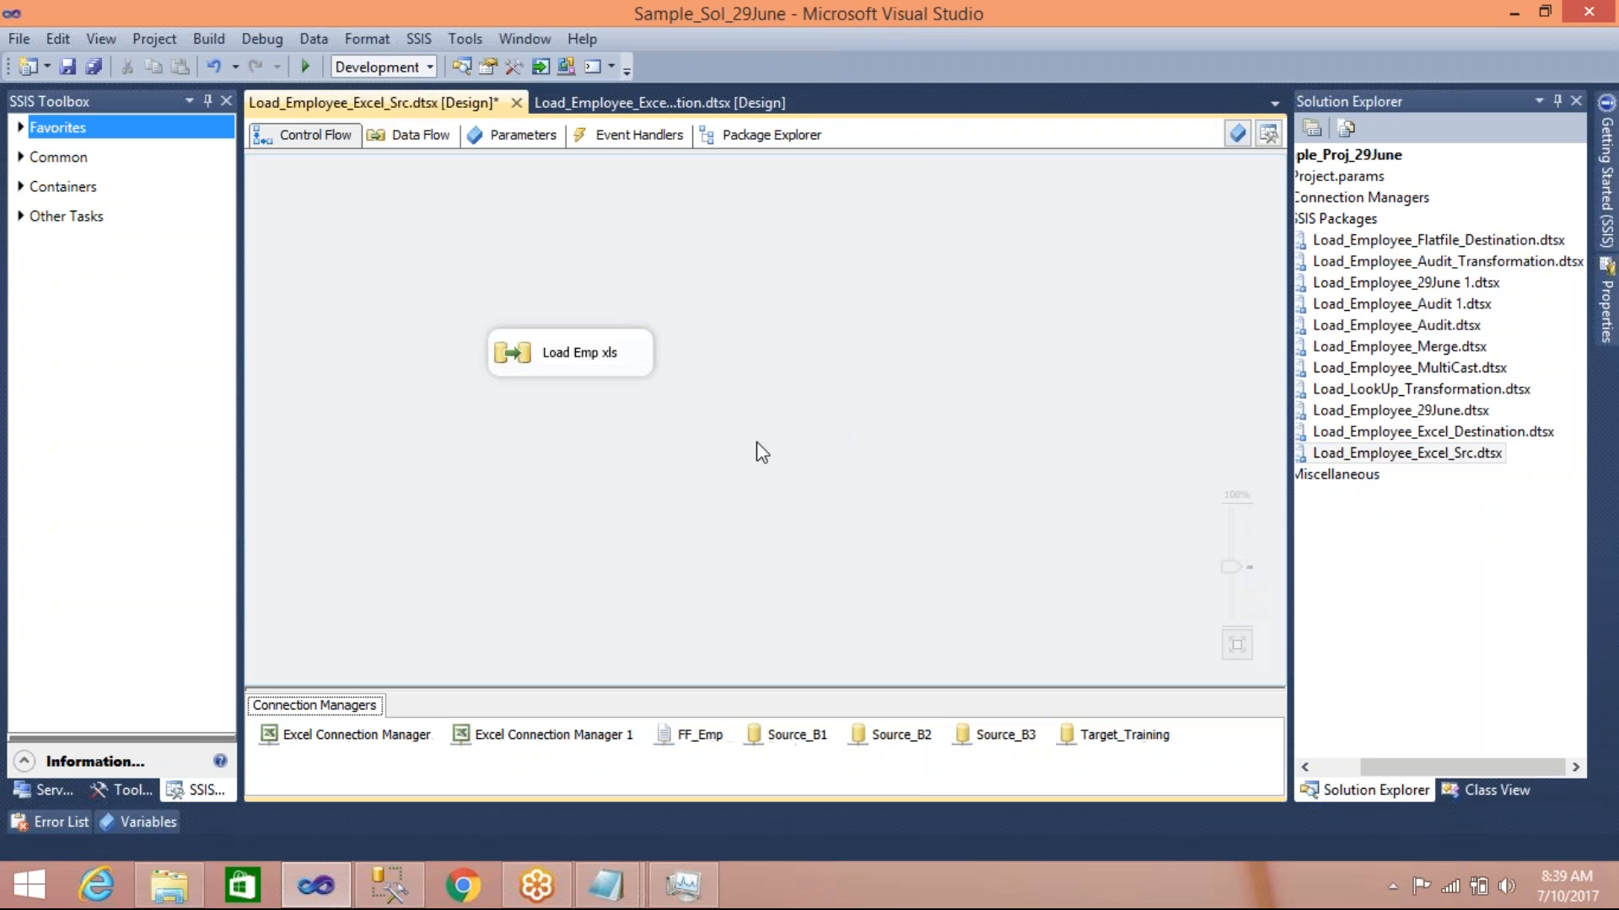
key("ctrl+s")
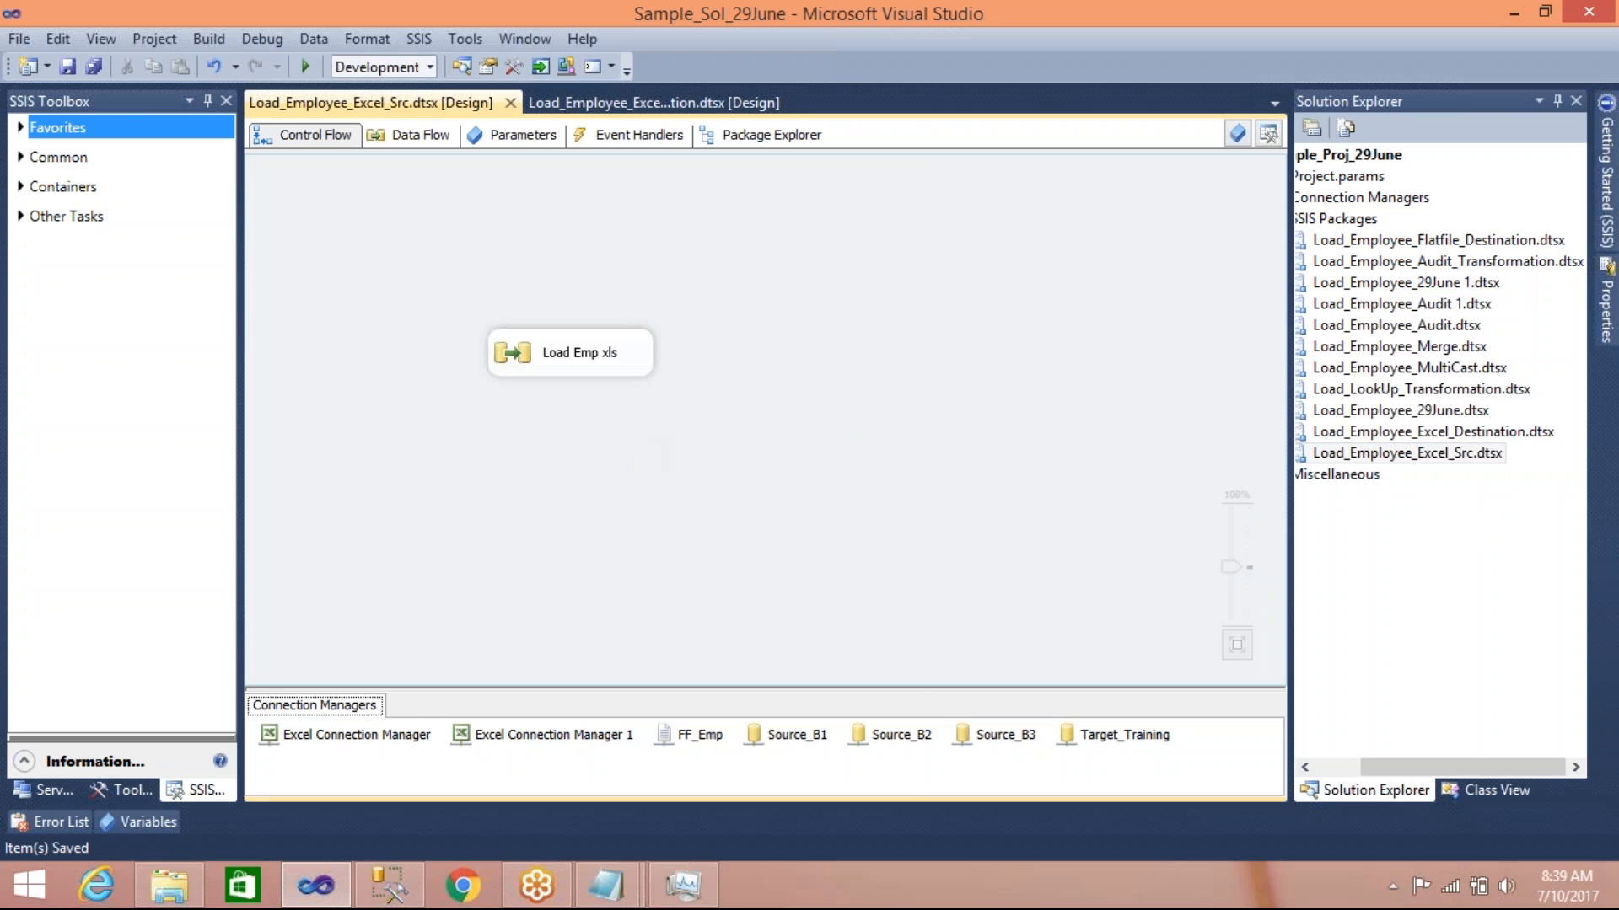
Open the Load Emp xls data flow and delete its OLE DB Source and Excel Destination
double_click(516, 353)
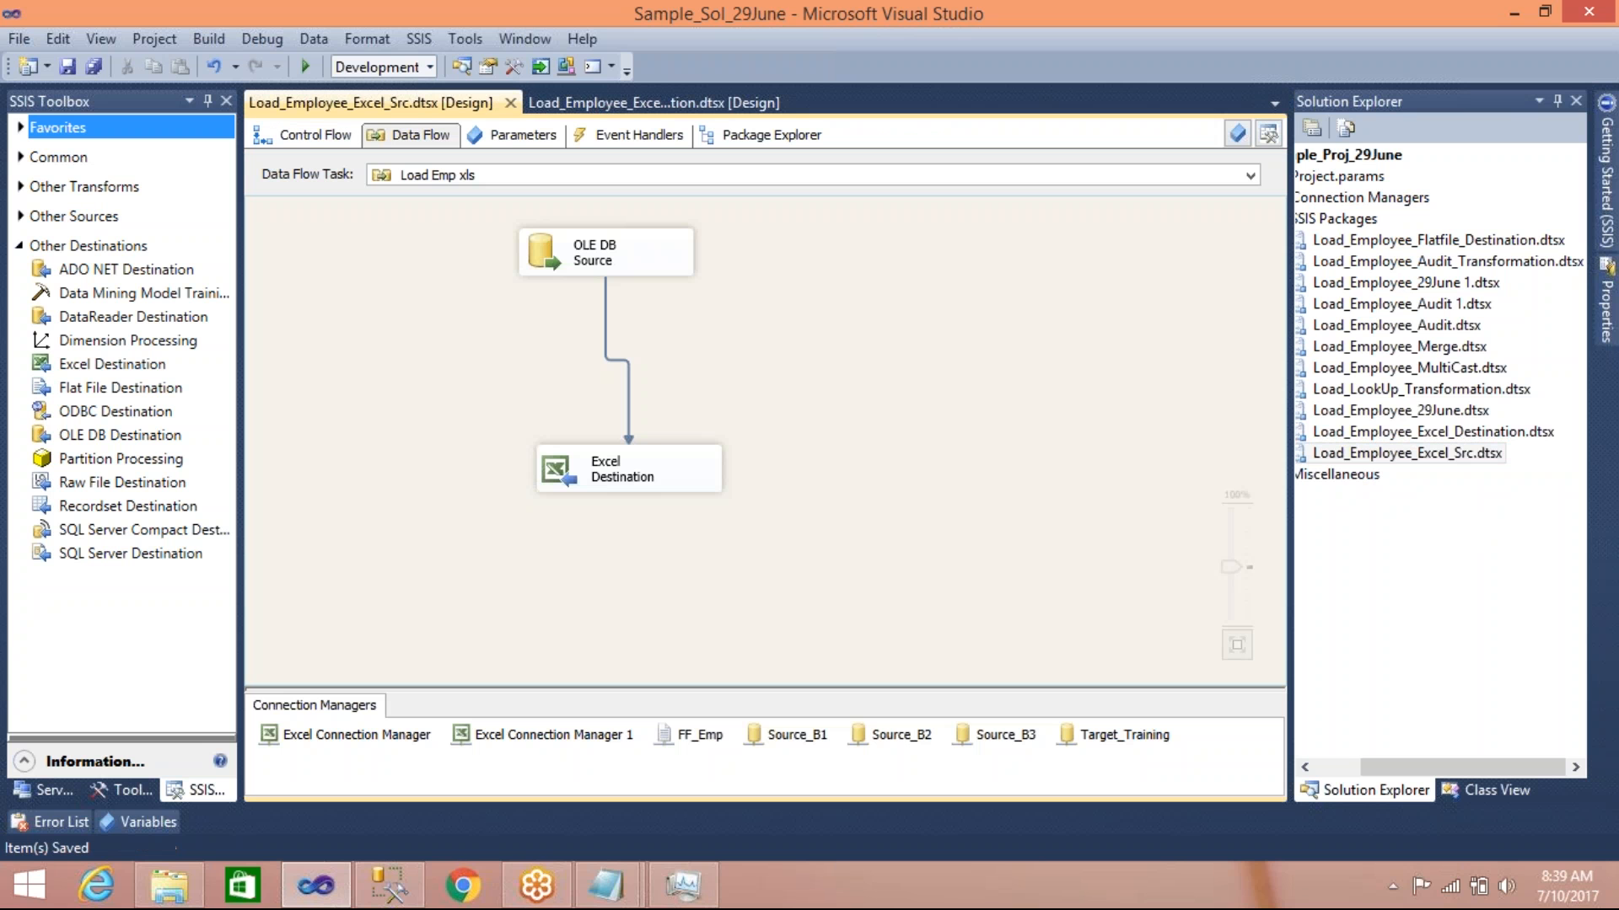
left_click_drag(494, 240, 750, 506)
key("Delete")
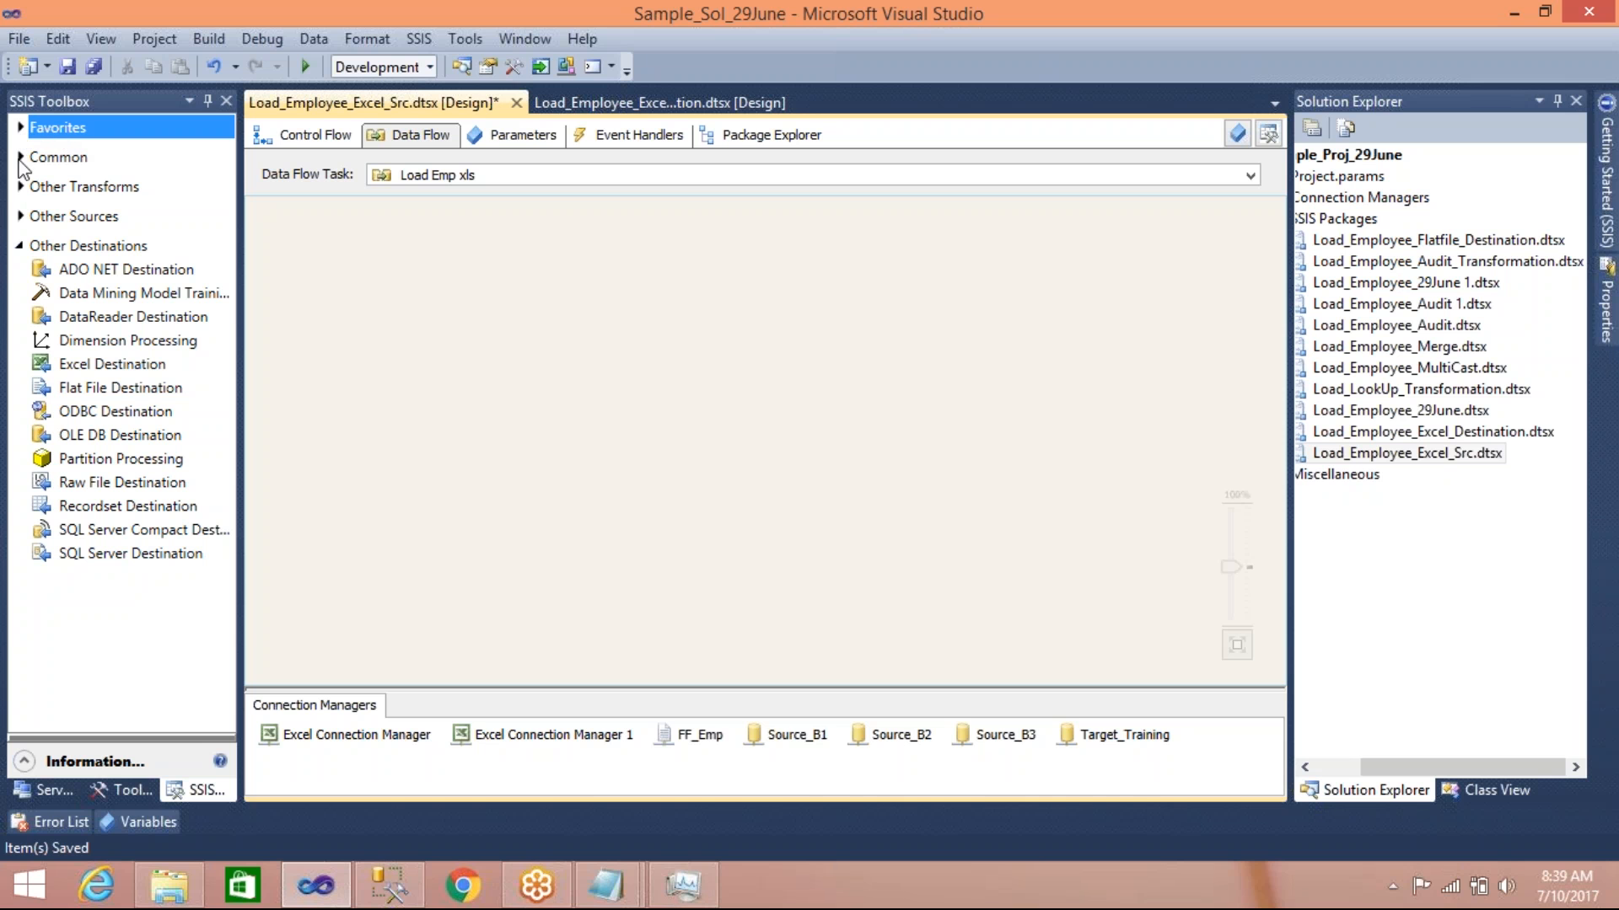
Add an Excel Source near the top of the empty Load Emp xls data flow
left_click(20, 216)
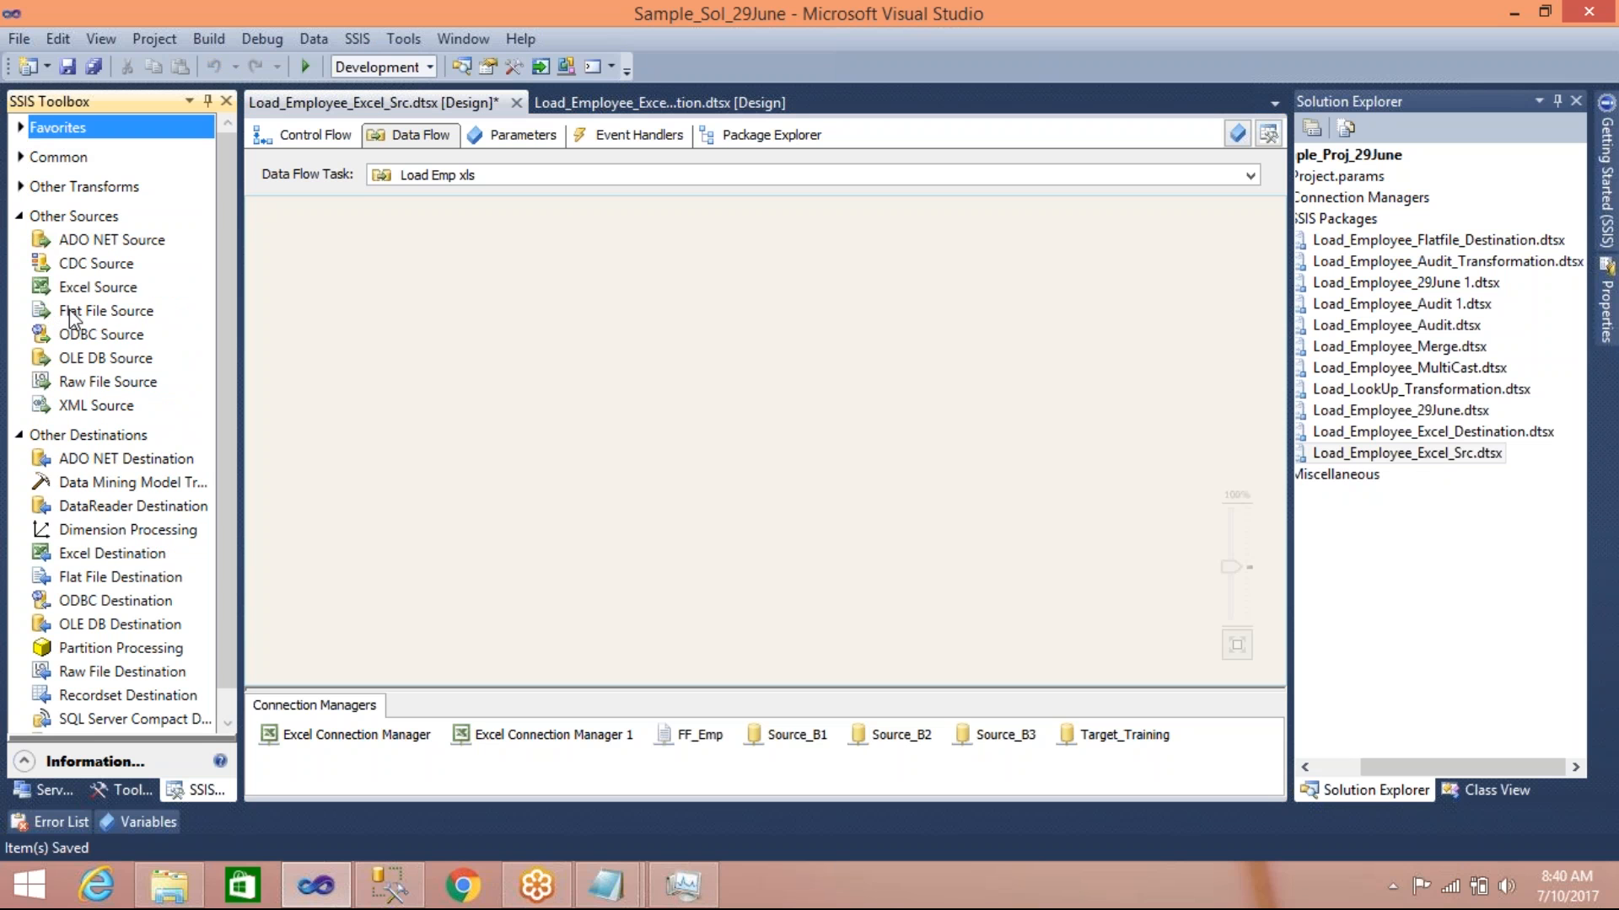
left_click(100, 290)
left_click_drag(100, 290, 437, 230)
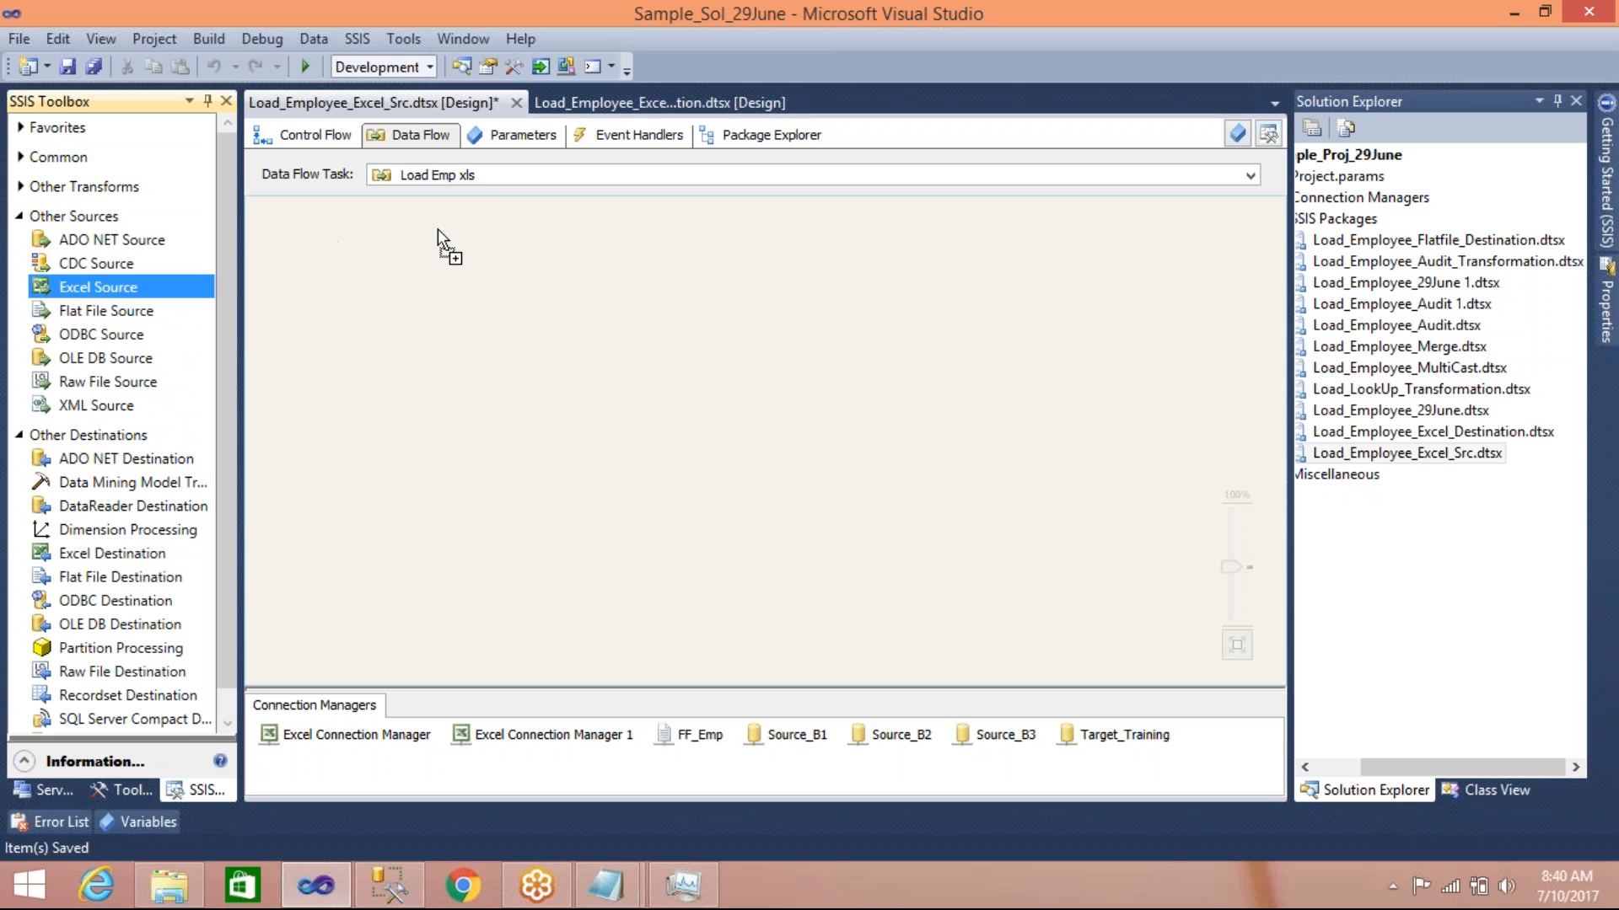
left_click_drag(583, 255, 583, 255)
left_click(484, 254)
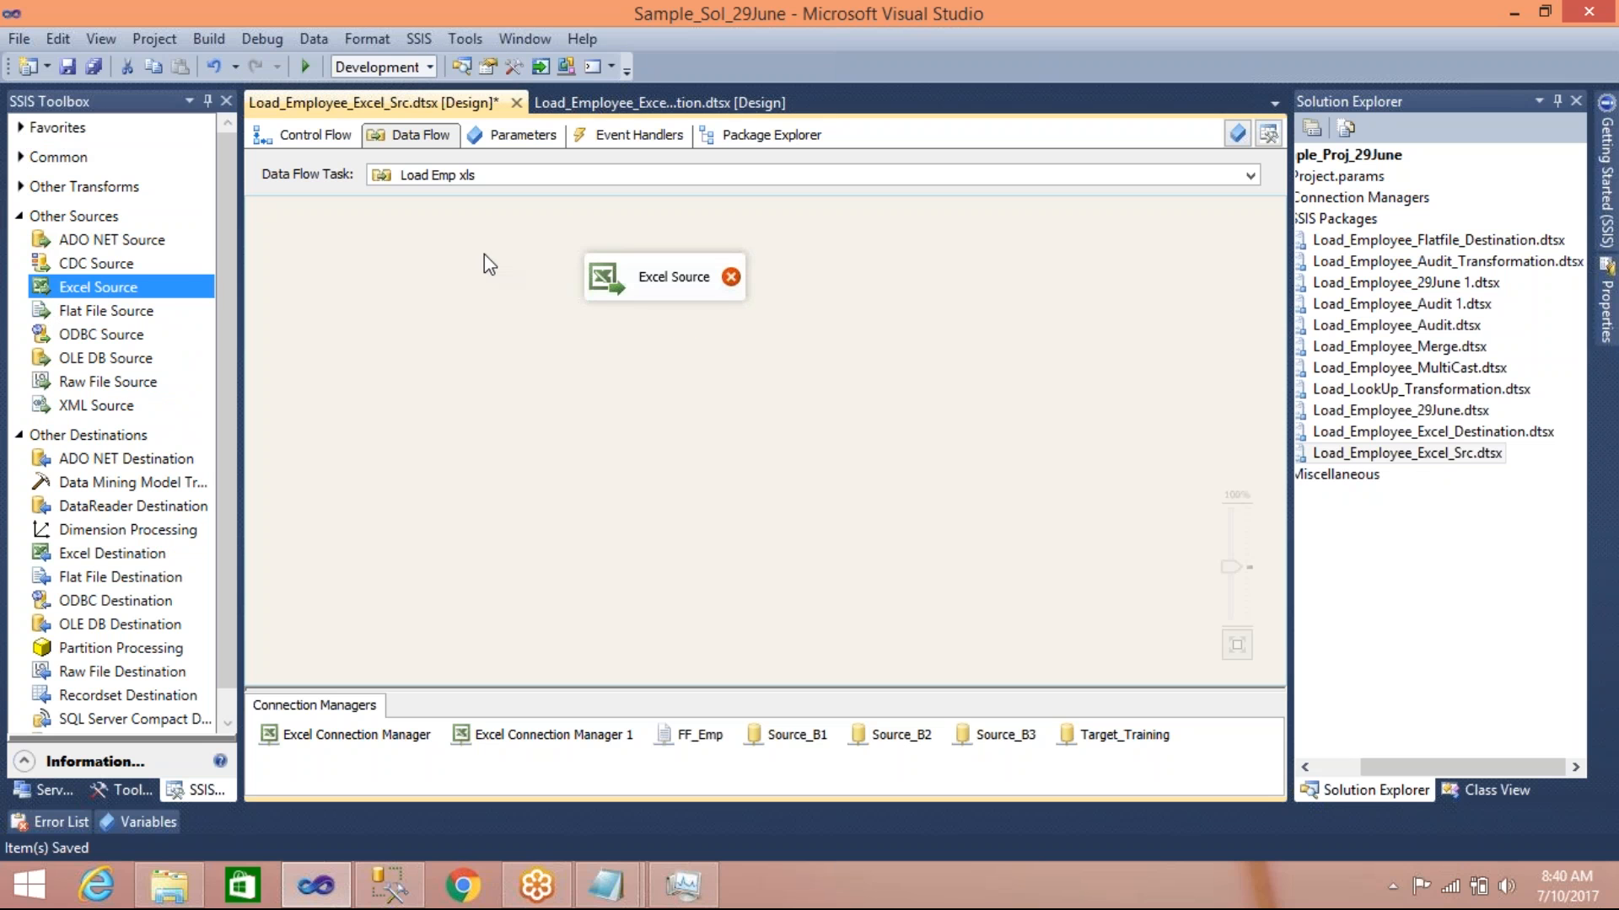
Add an OLE DB Destination below the Excel Source in the Load Emp xls data flow
left_click(20, 216)
left_click_drag(93, 436, 596, 439)
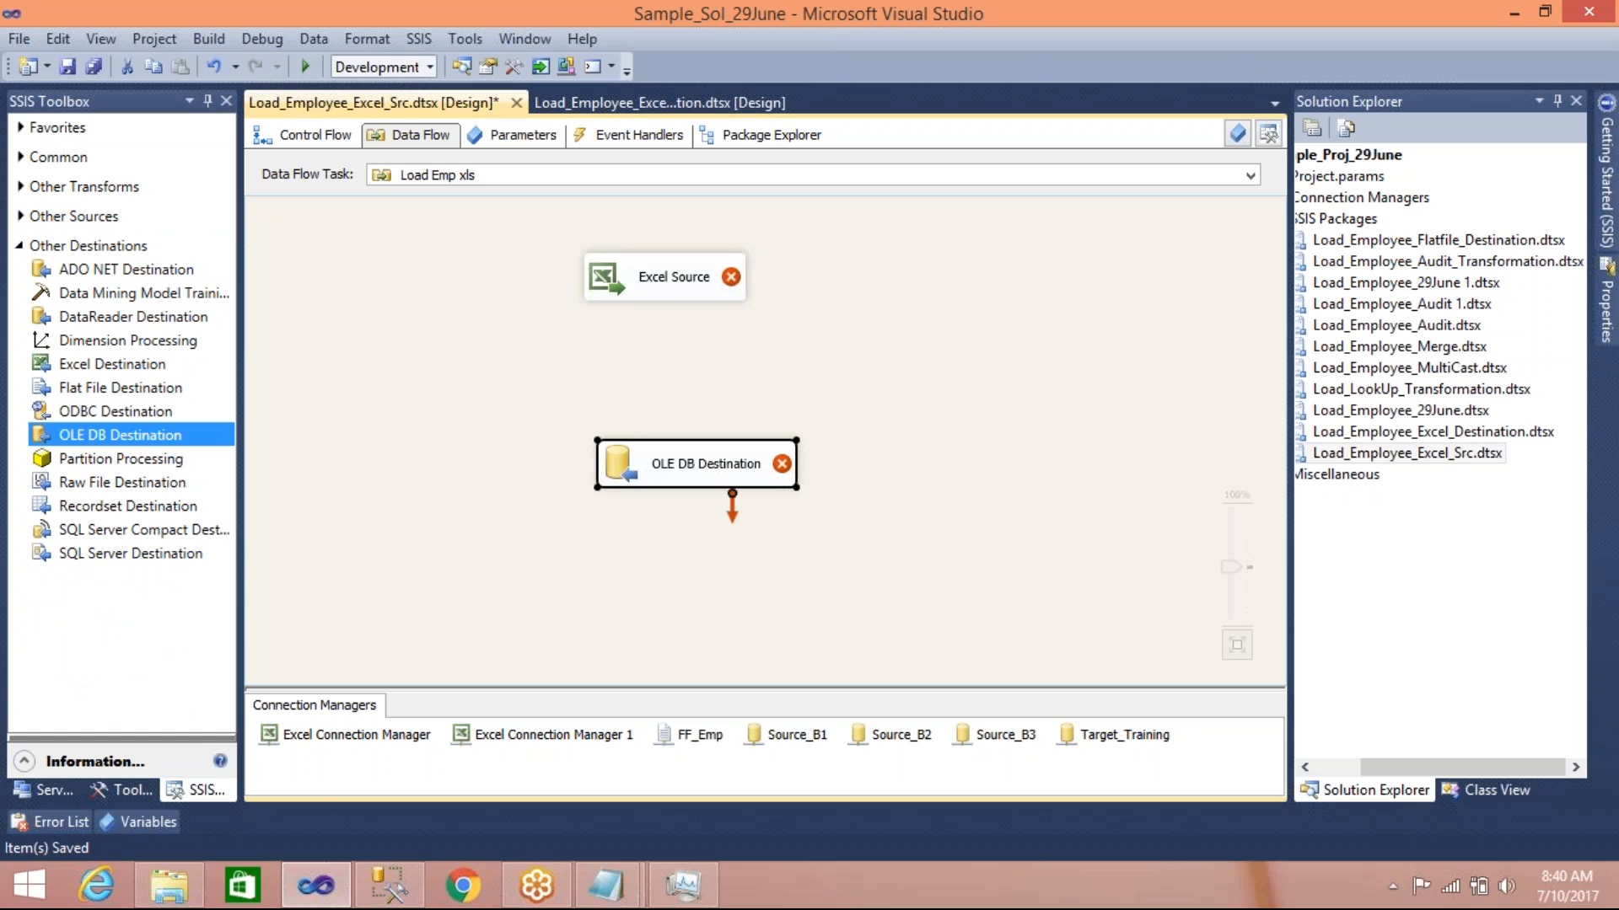
Set the Excel Source to use Excel Connection Manager 1 and read from the sheet Sheet1$
left_click(616, 274)
double_click(616, 278)
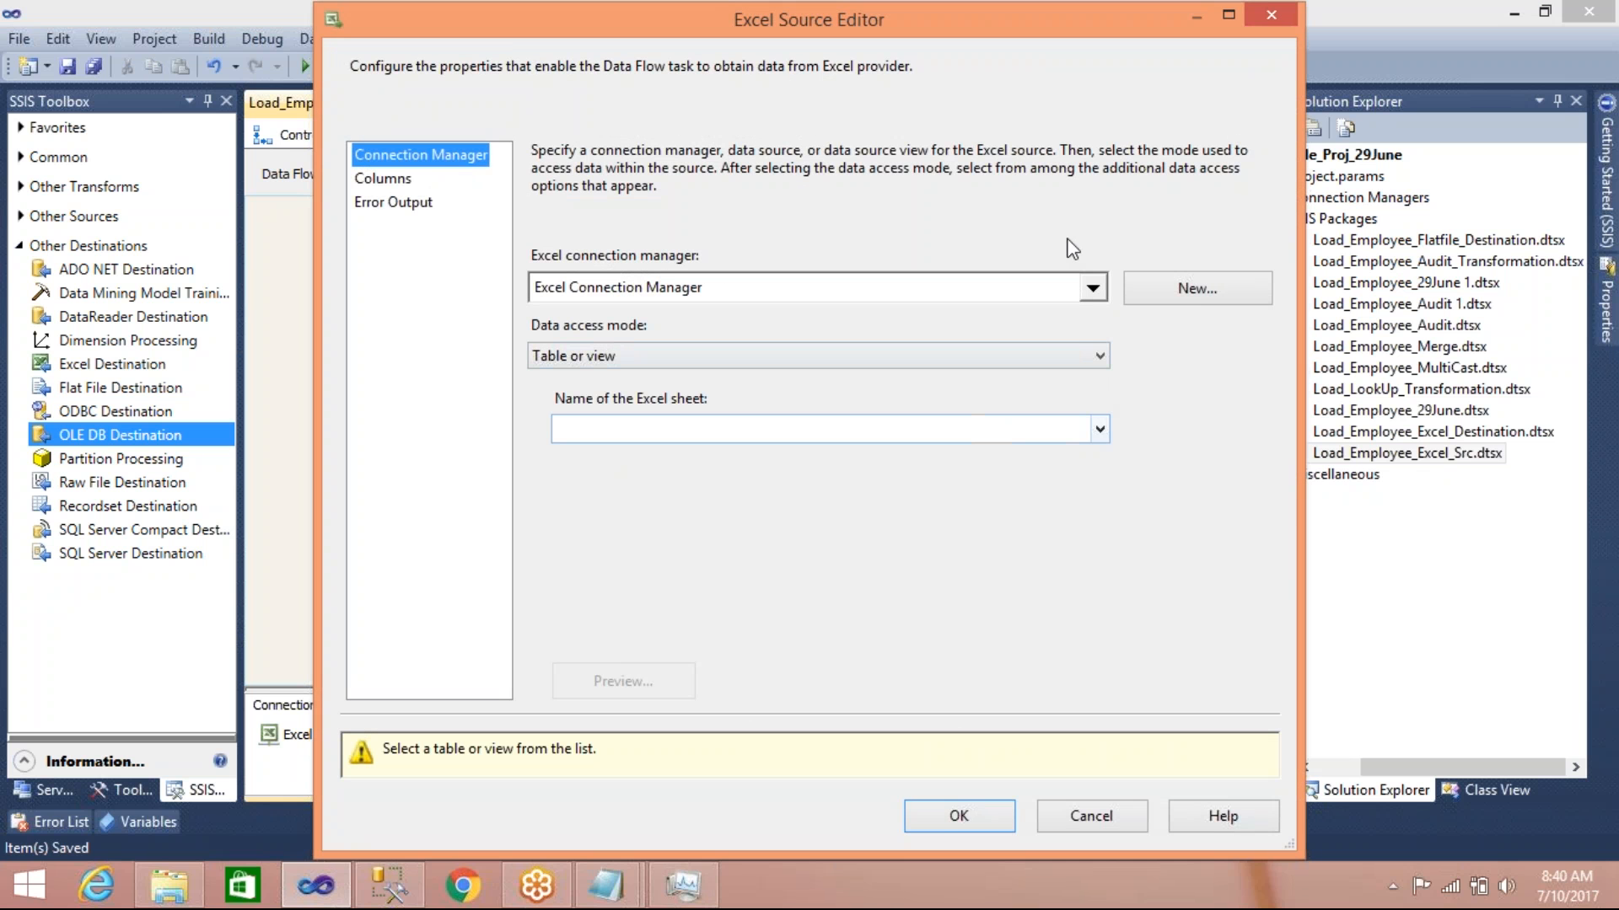
left_click(1092, 289)
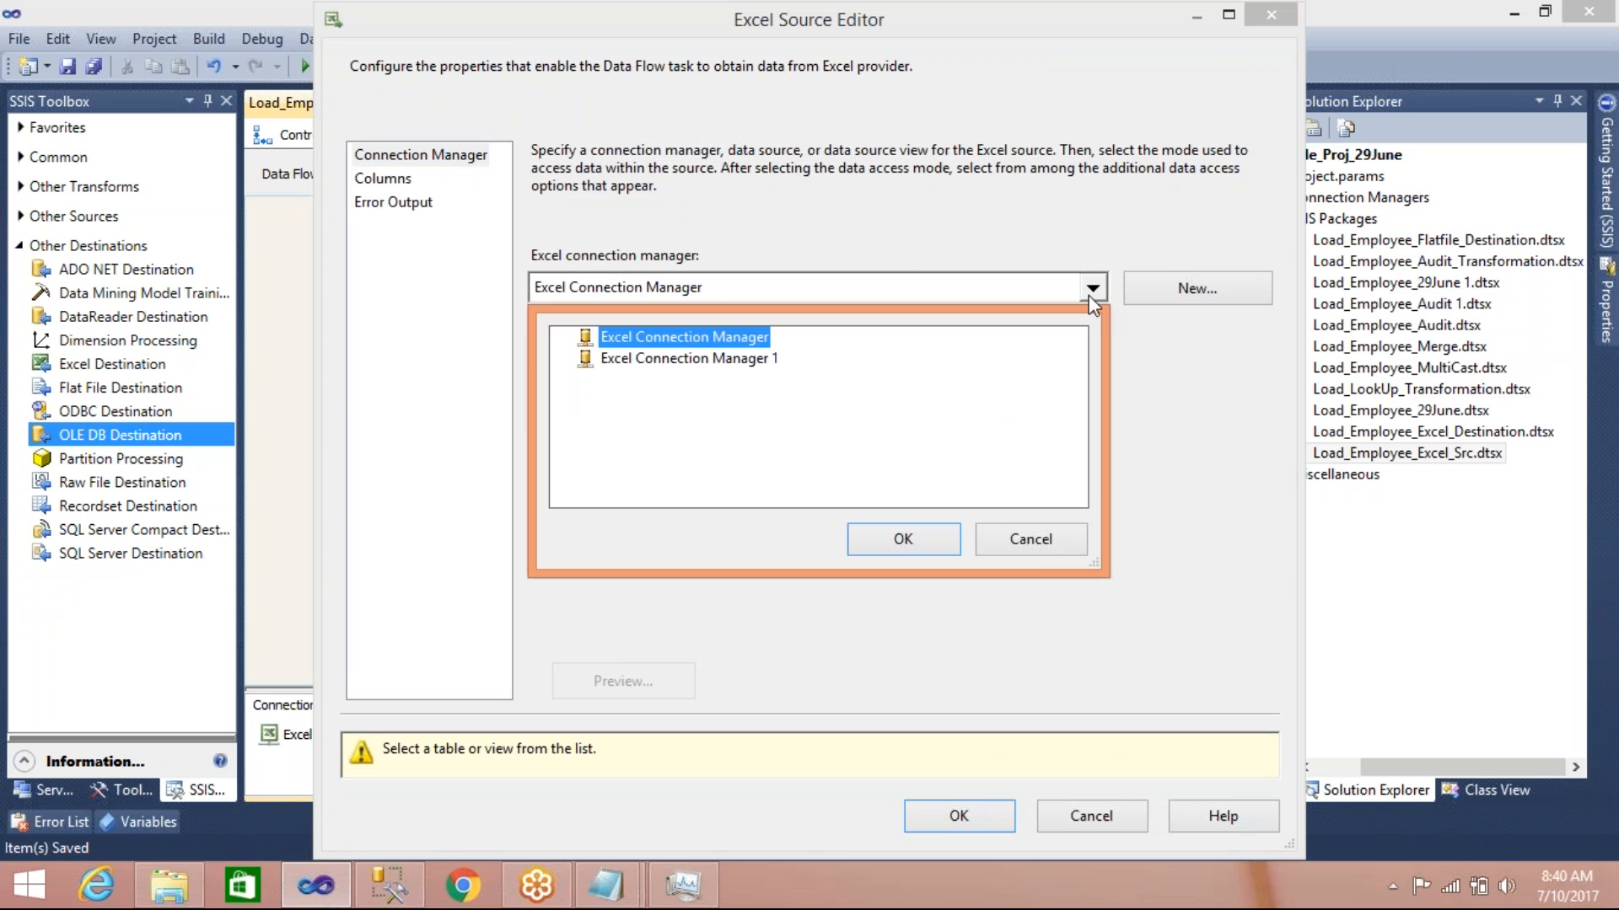
left_click(749, 358)
left_click(895, 544)
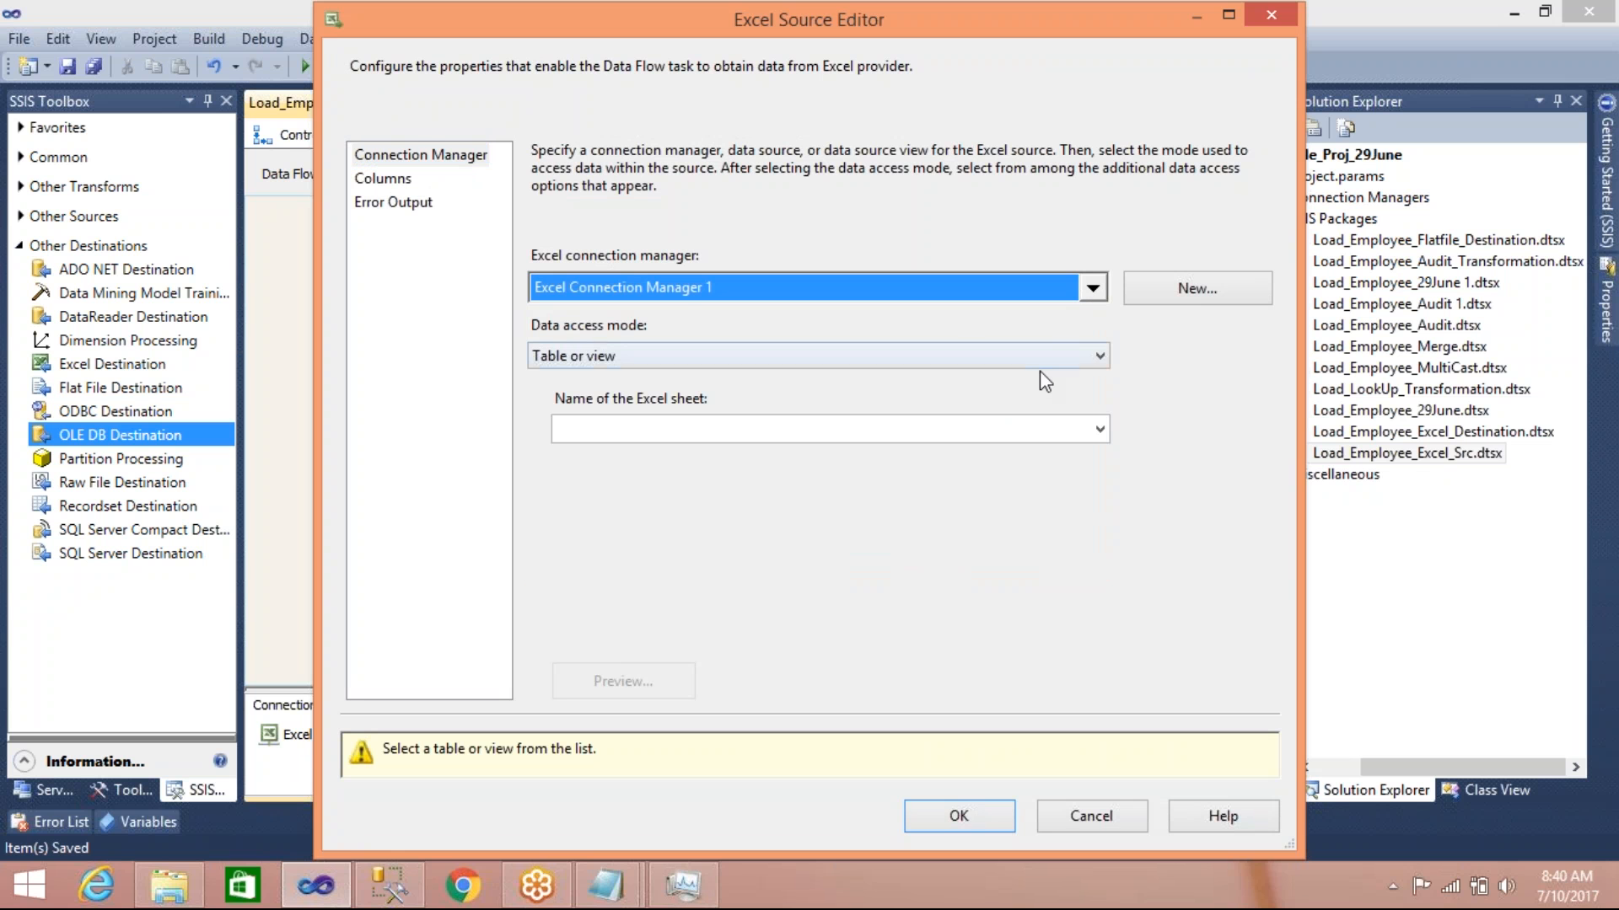
left_click(1098, 429)
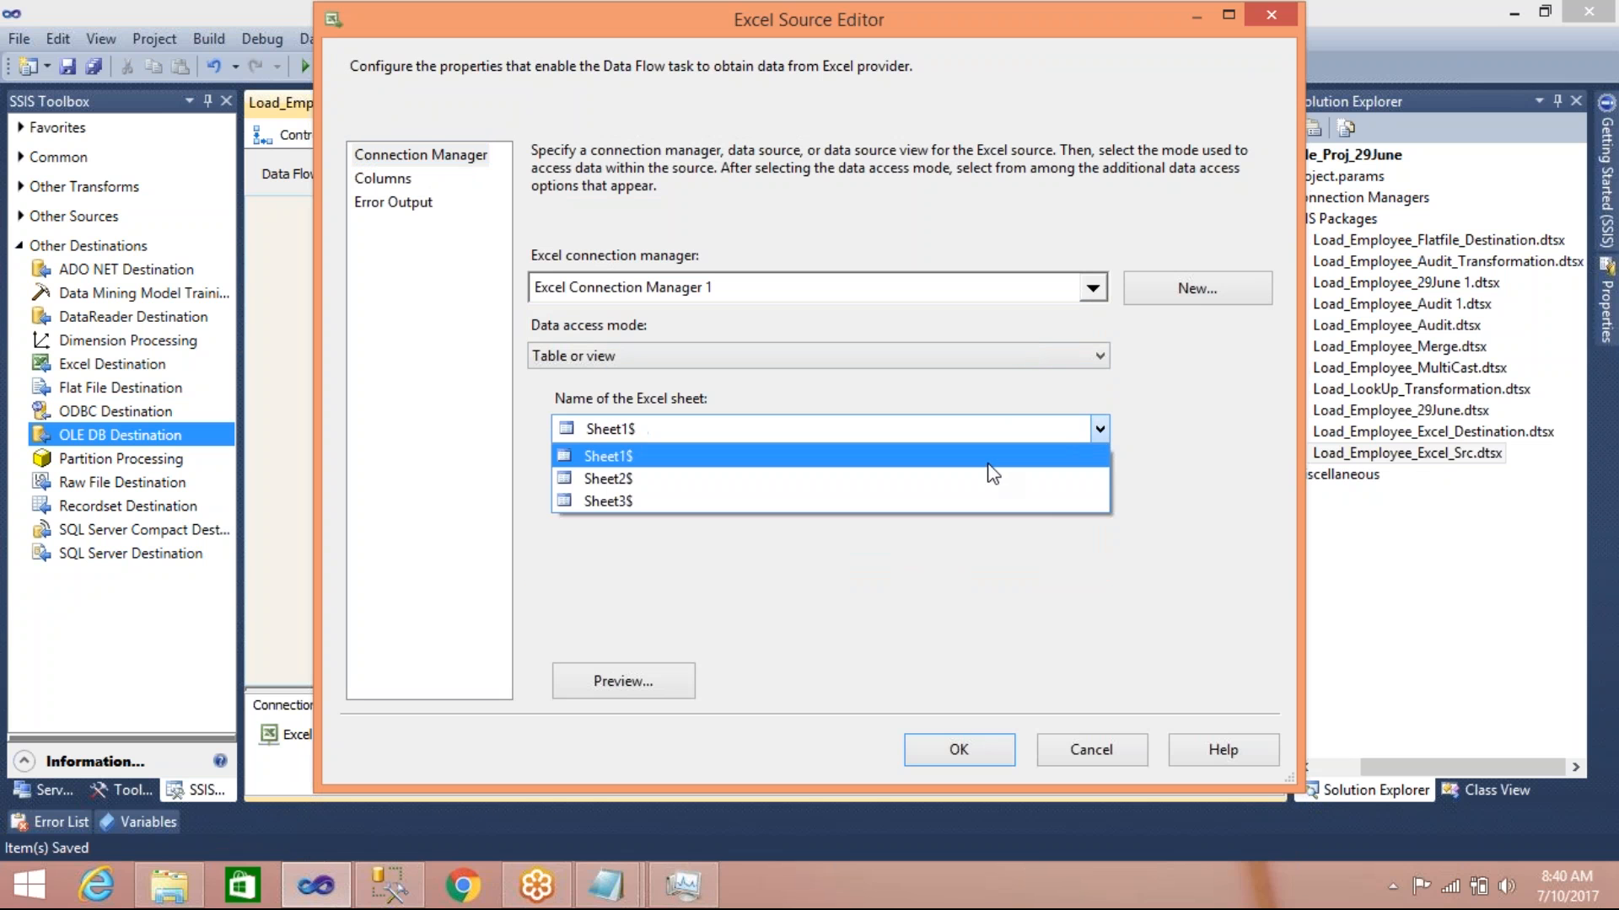
left_click(988, 462)
Preview the rows of Sheet1$, review the Excel Source's columns, and accept the source settings
left_click(626, 683)
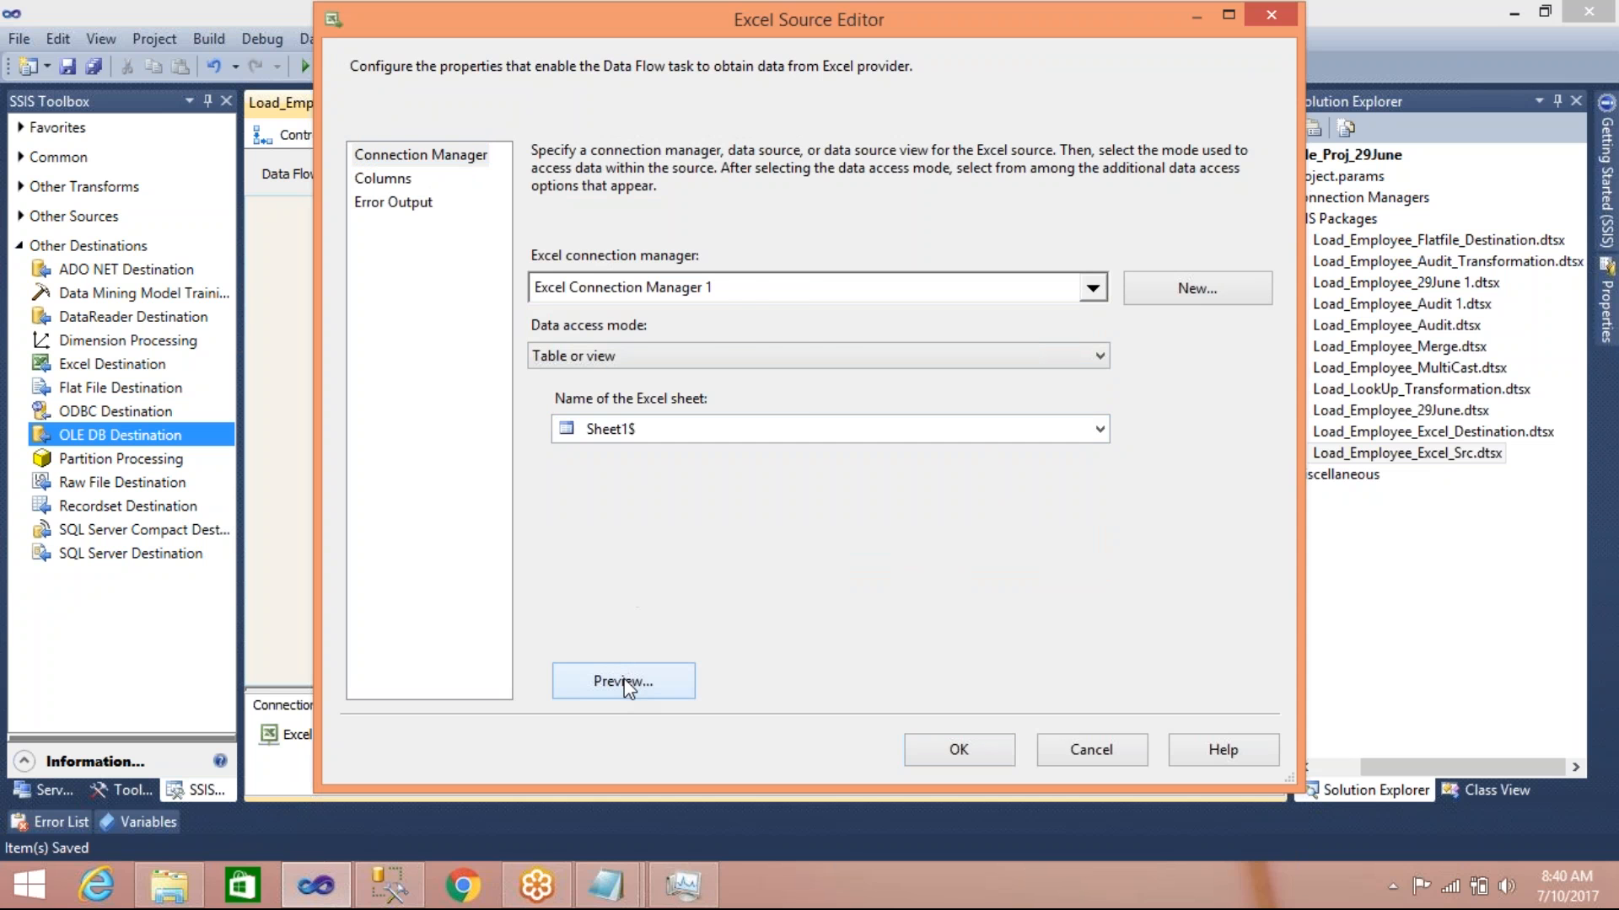
left_click(1020, 638)
left_click(637, 687)
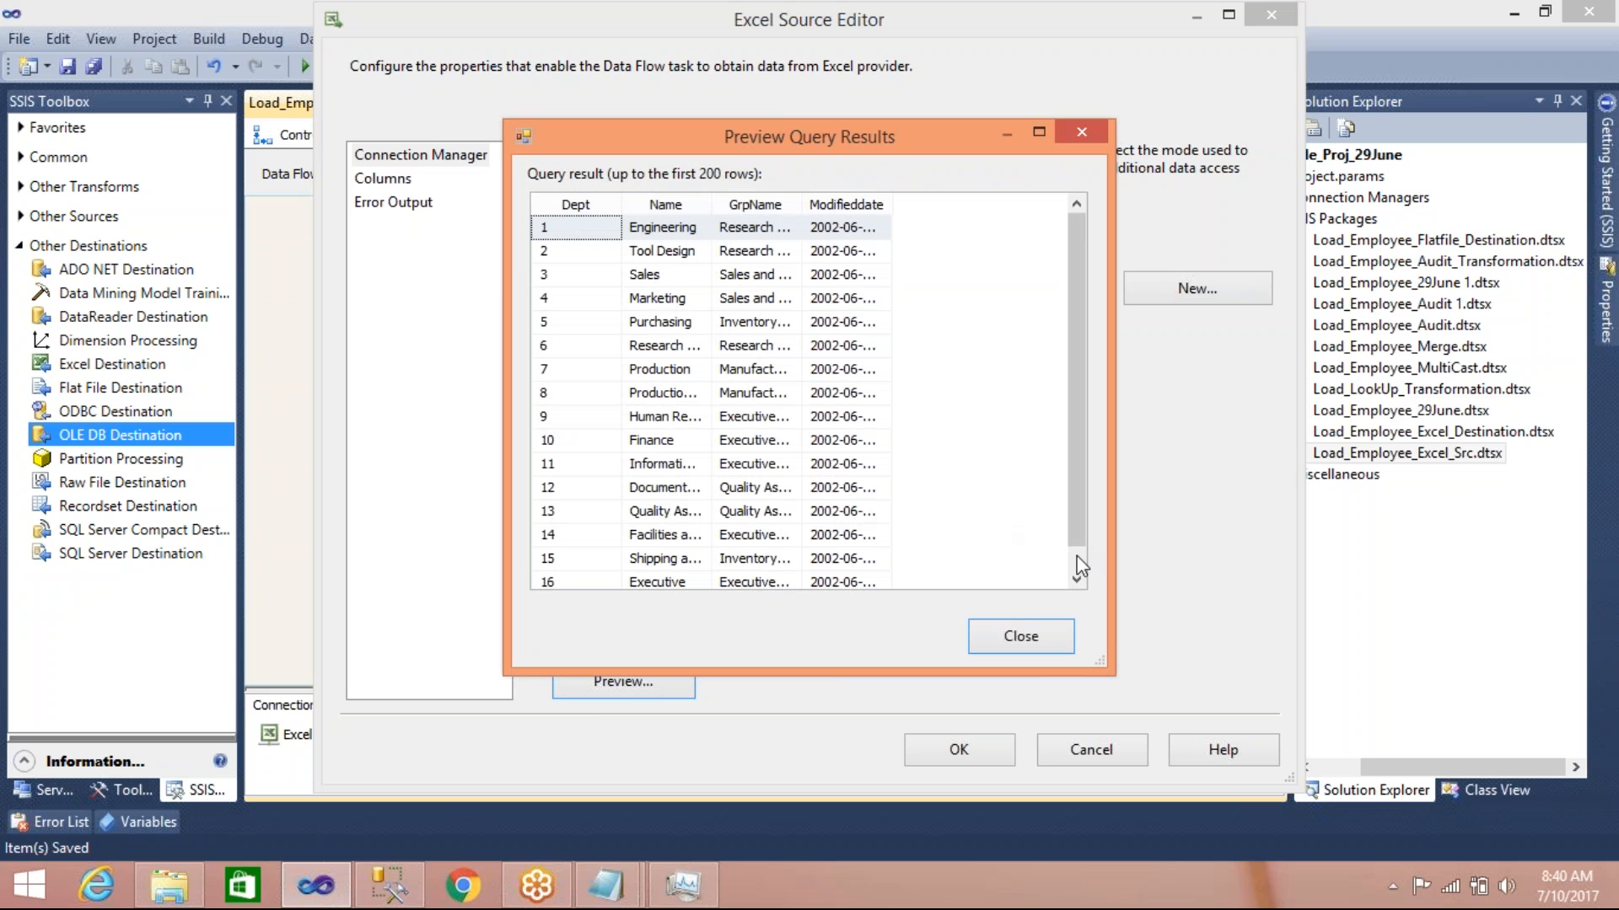
left_click(1077, 558)
left_click(1021, 636)
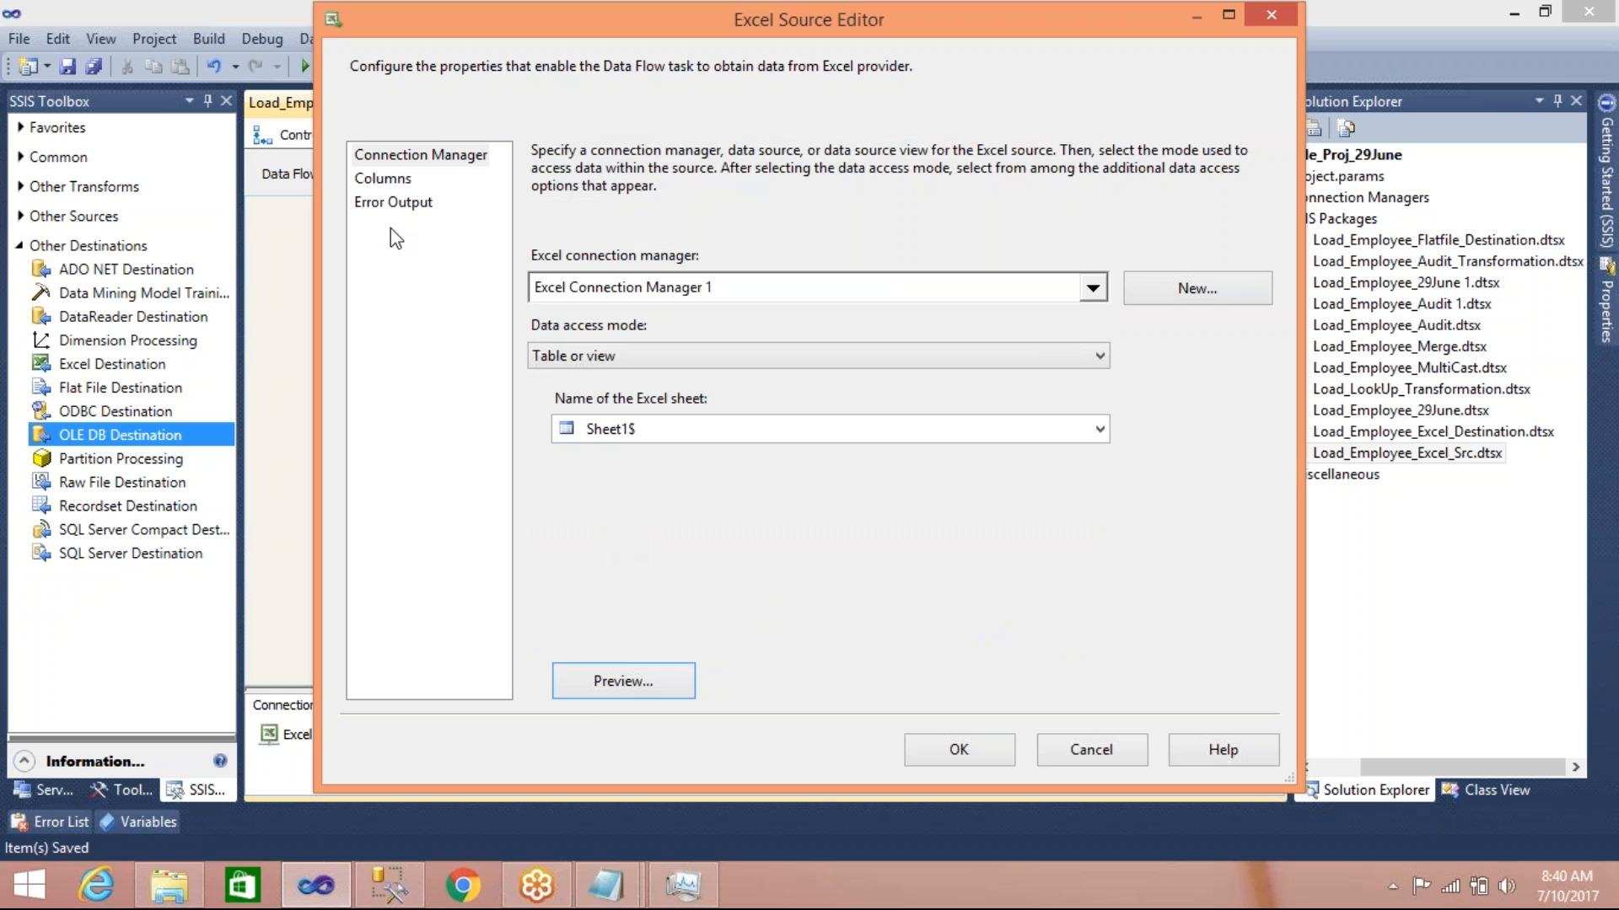
left_click(386, 181)
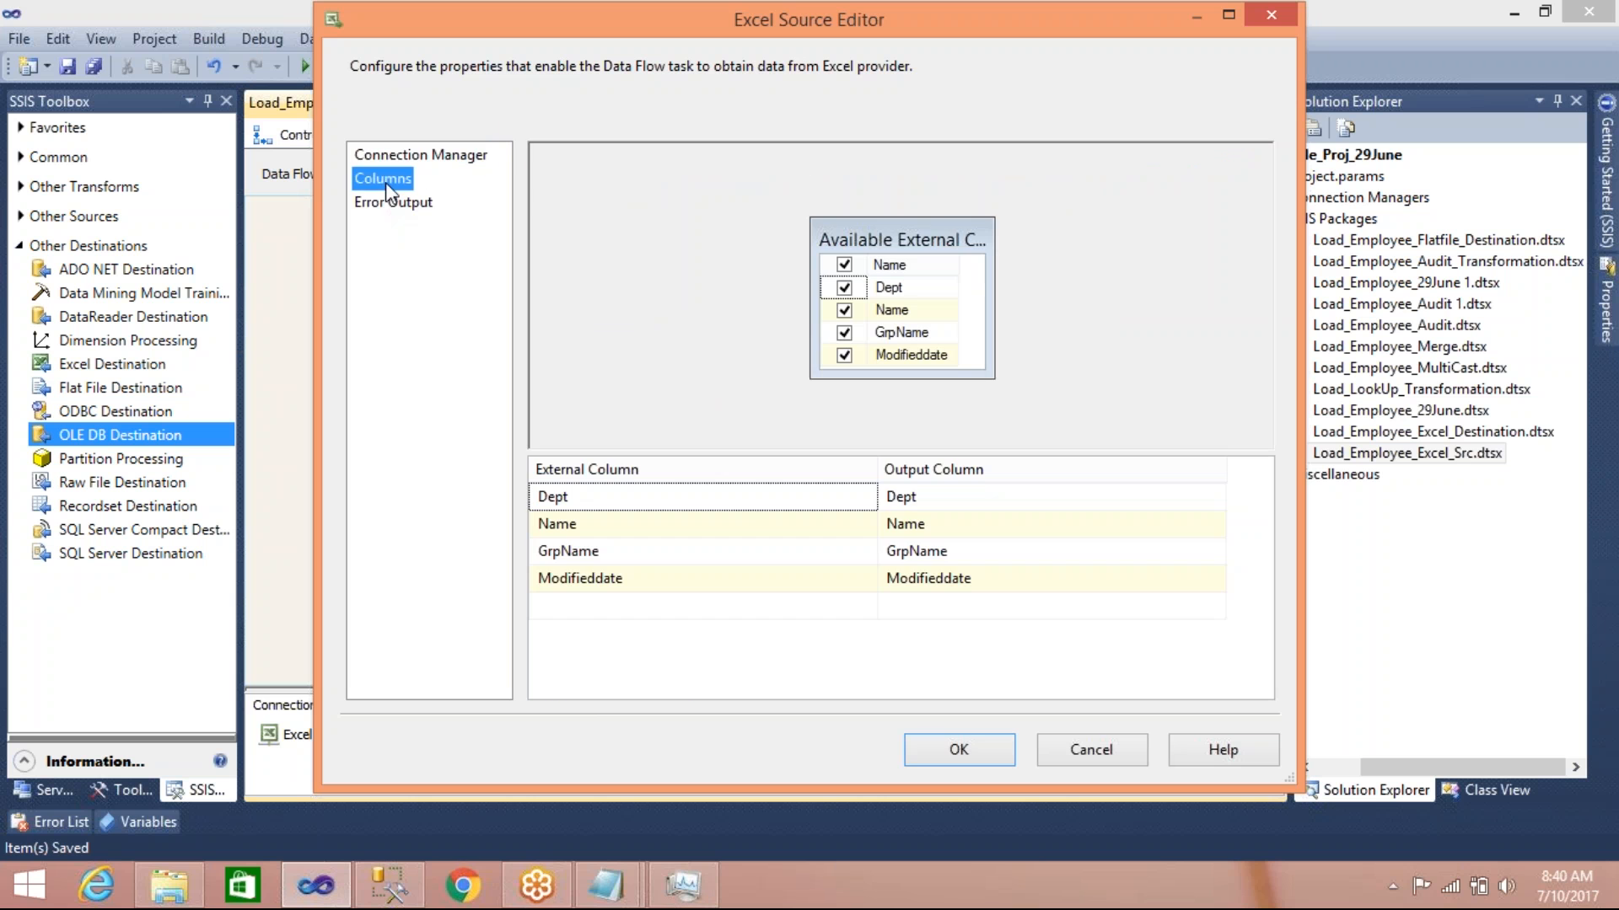
left_click(969, 759)
Connect the Excel Source to the OLE DB Destination and set the destination's connection manager to Target_Training
left_click_drag(679, 329, 687, 468)
double_click(613, 456)
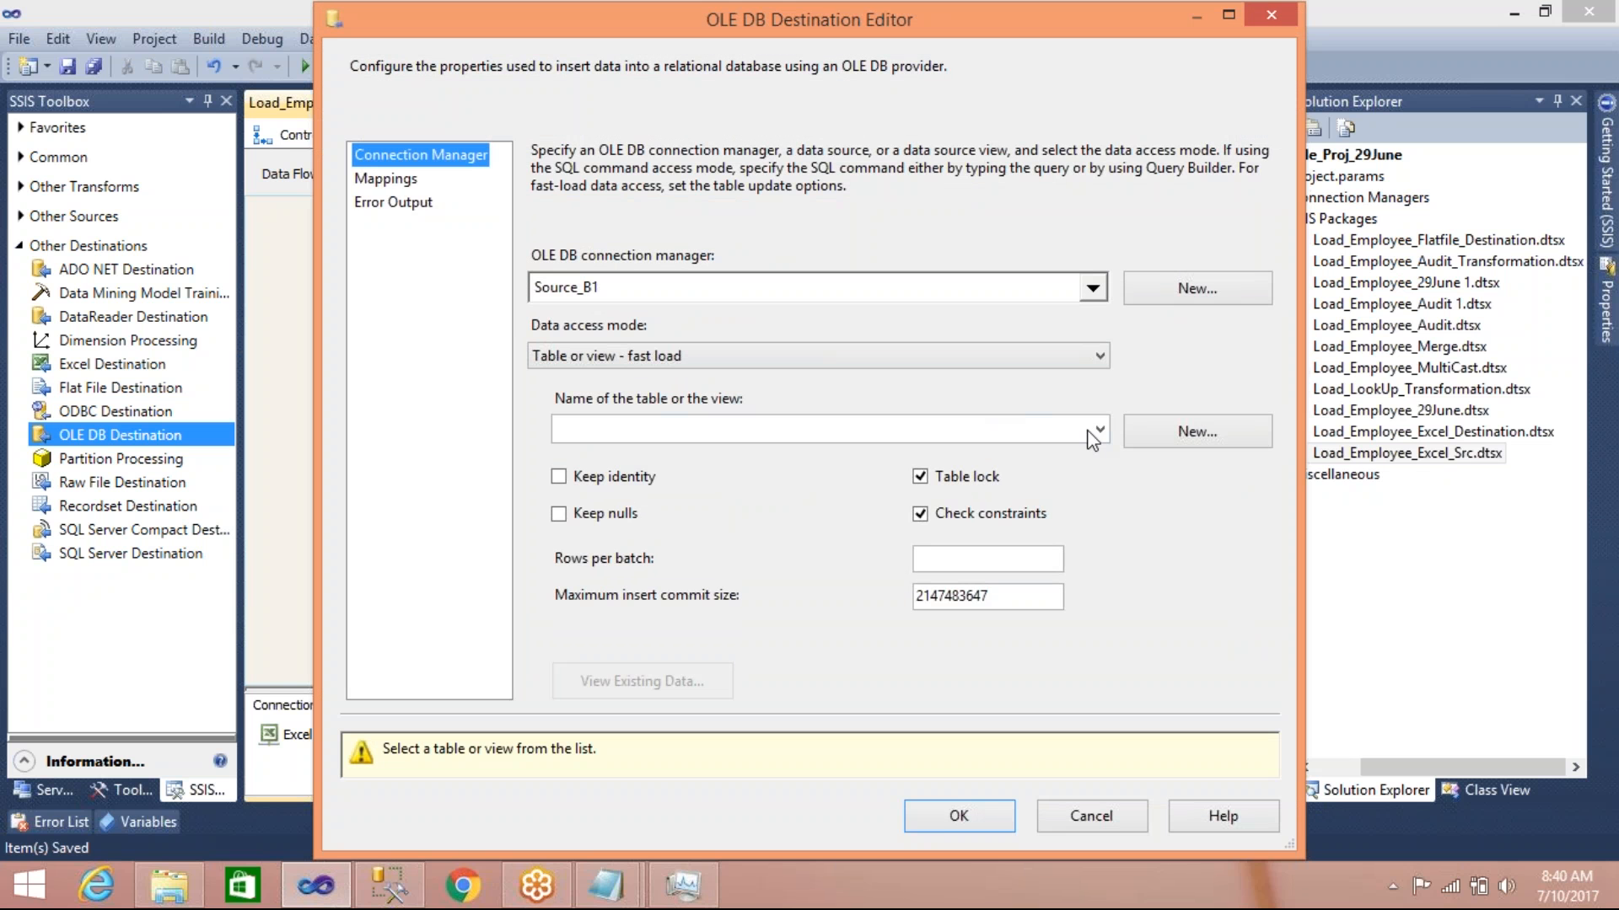
left_click(1093, 288)
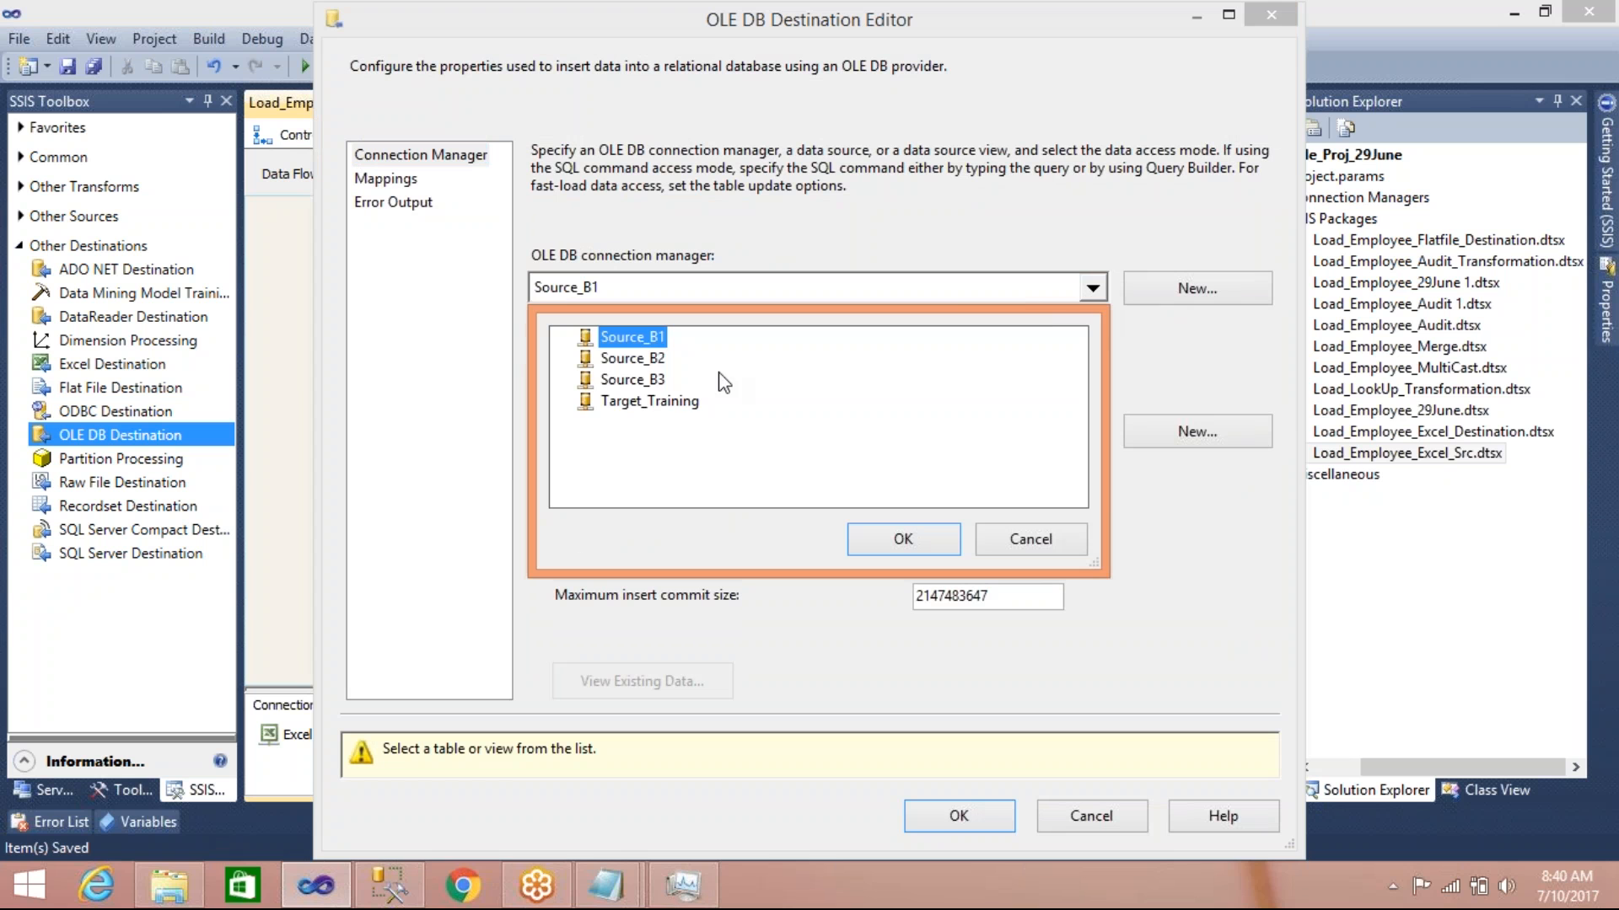
left_click(684, 403)
left_click(890, 544)
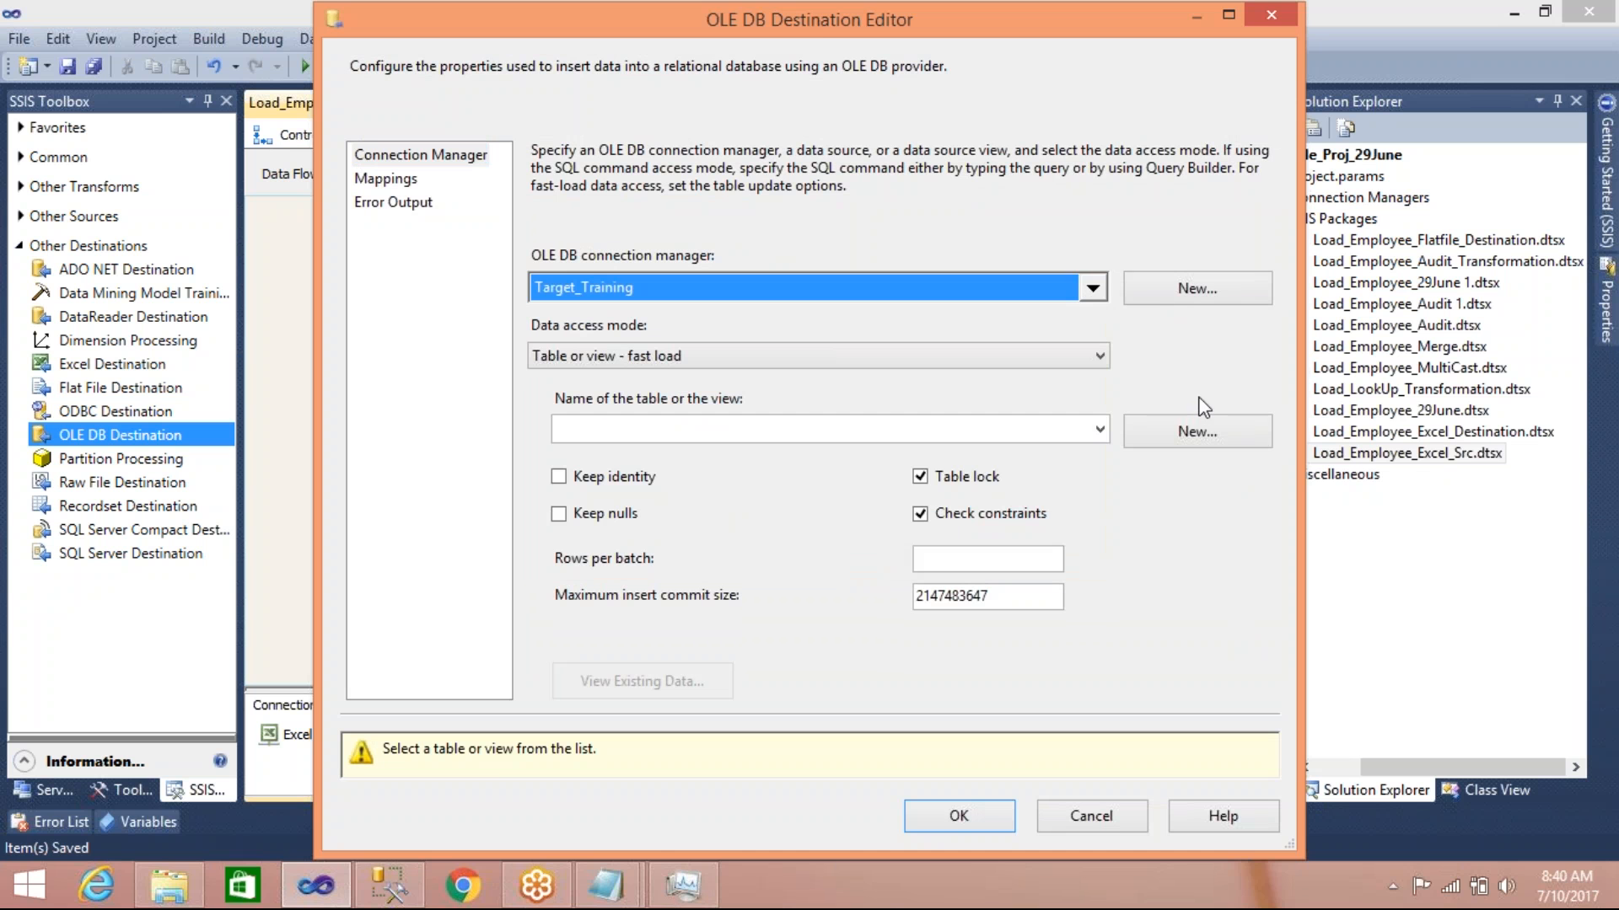
Create a new destination table named [Dept)ExcelSrc_10July] for the OLE DB Destination and accept its column mappings
left_click(1194, 432)
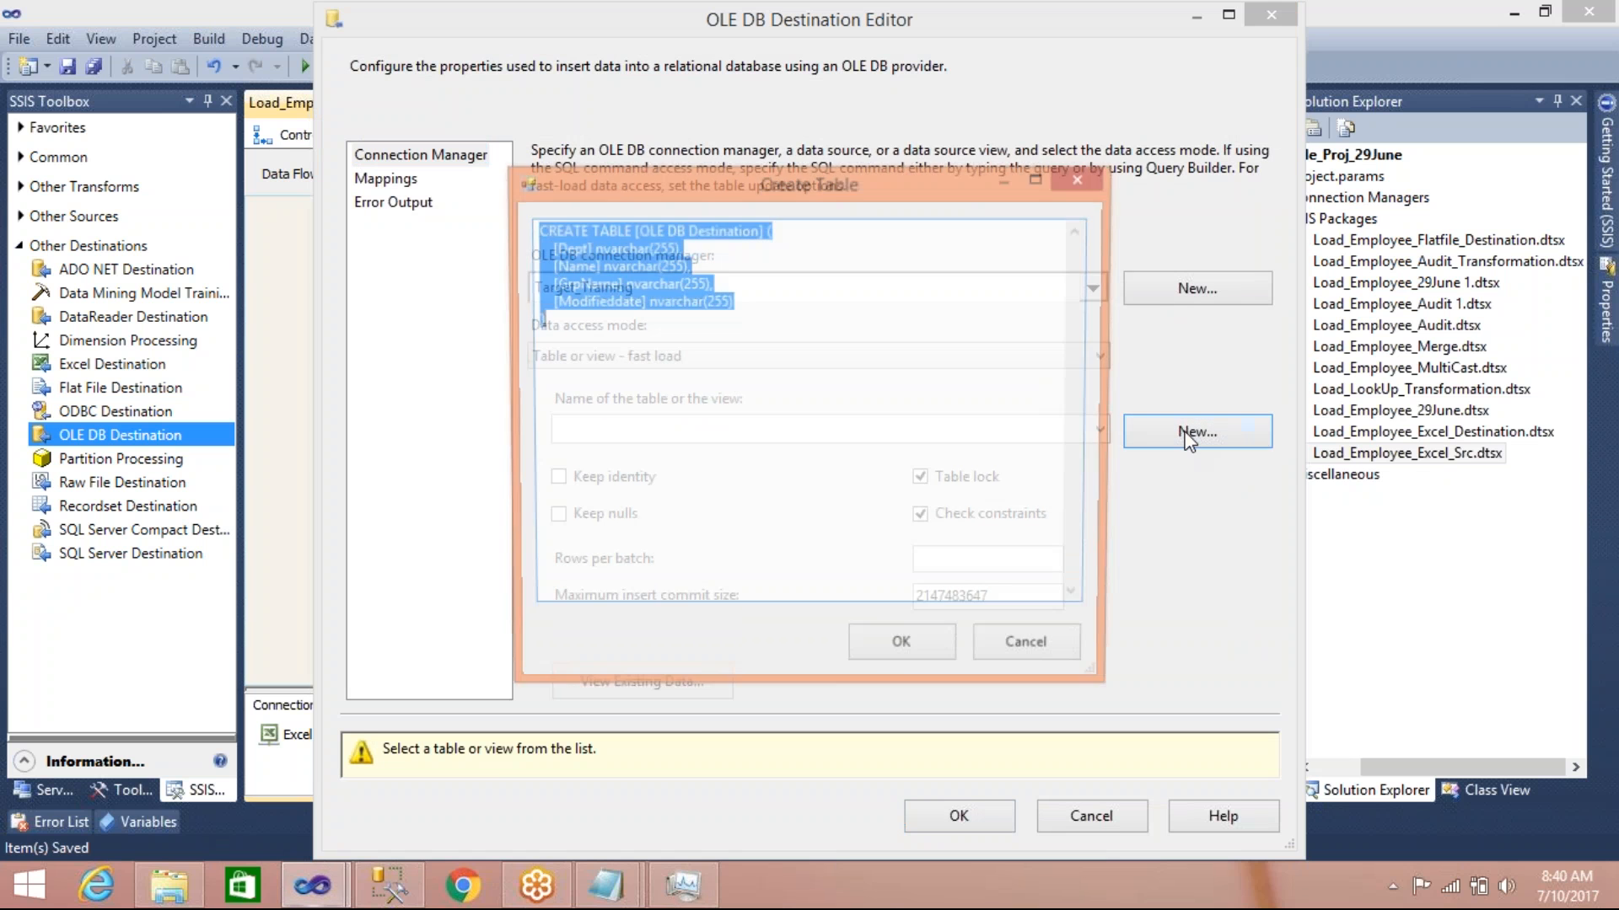
left_click(765, 231)
key("Return")
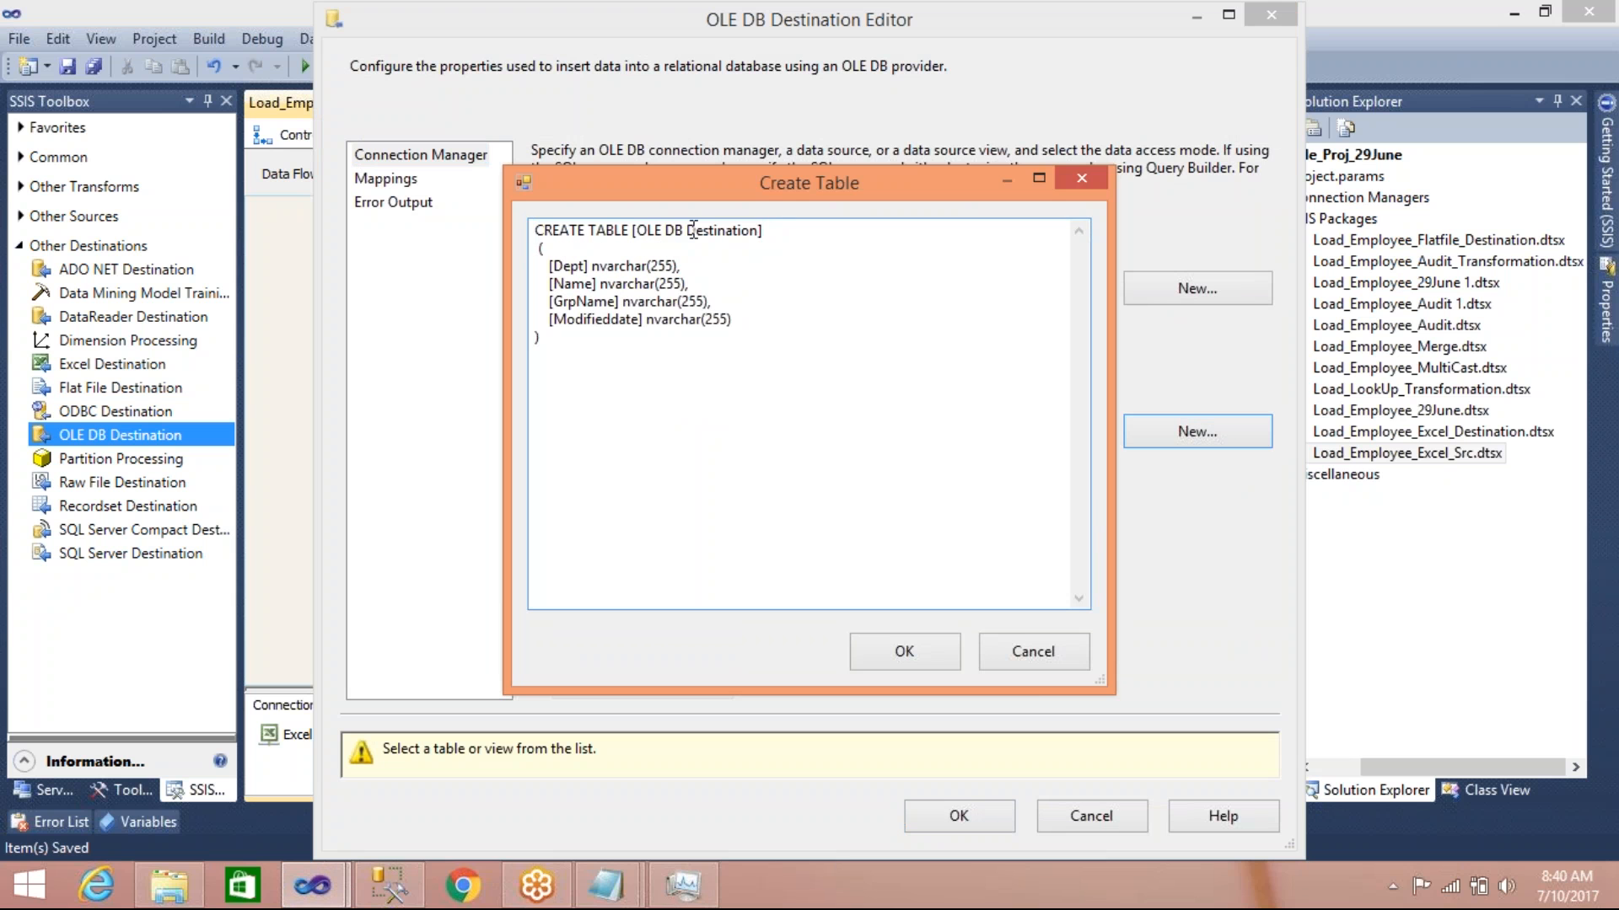
left_click_drag(640, 230, 758, 233)
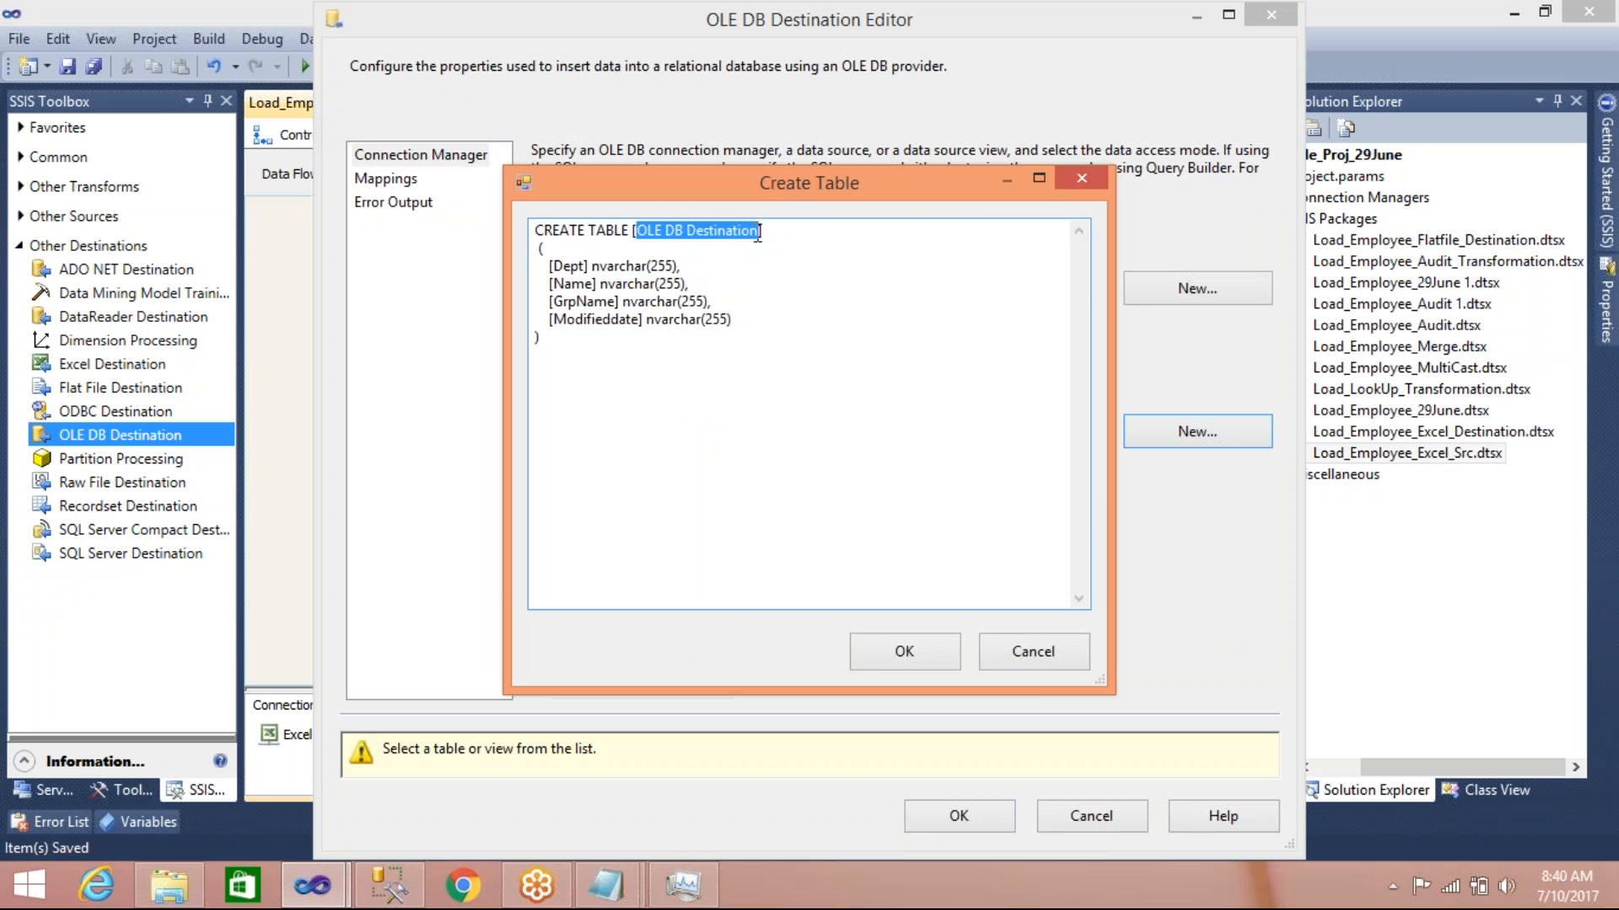
type("Dept)")
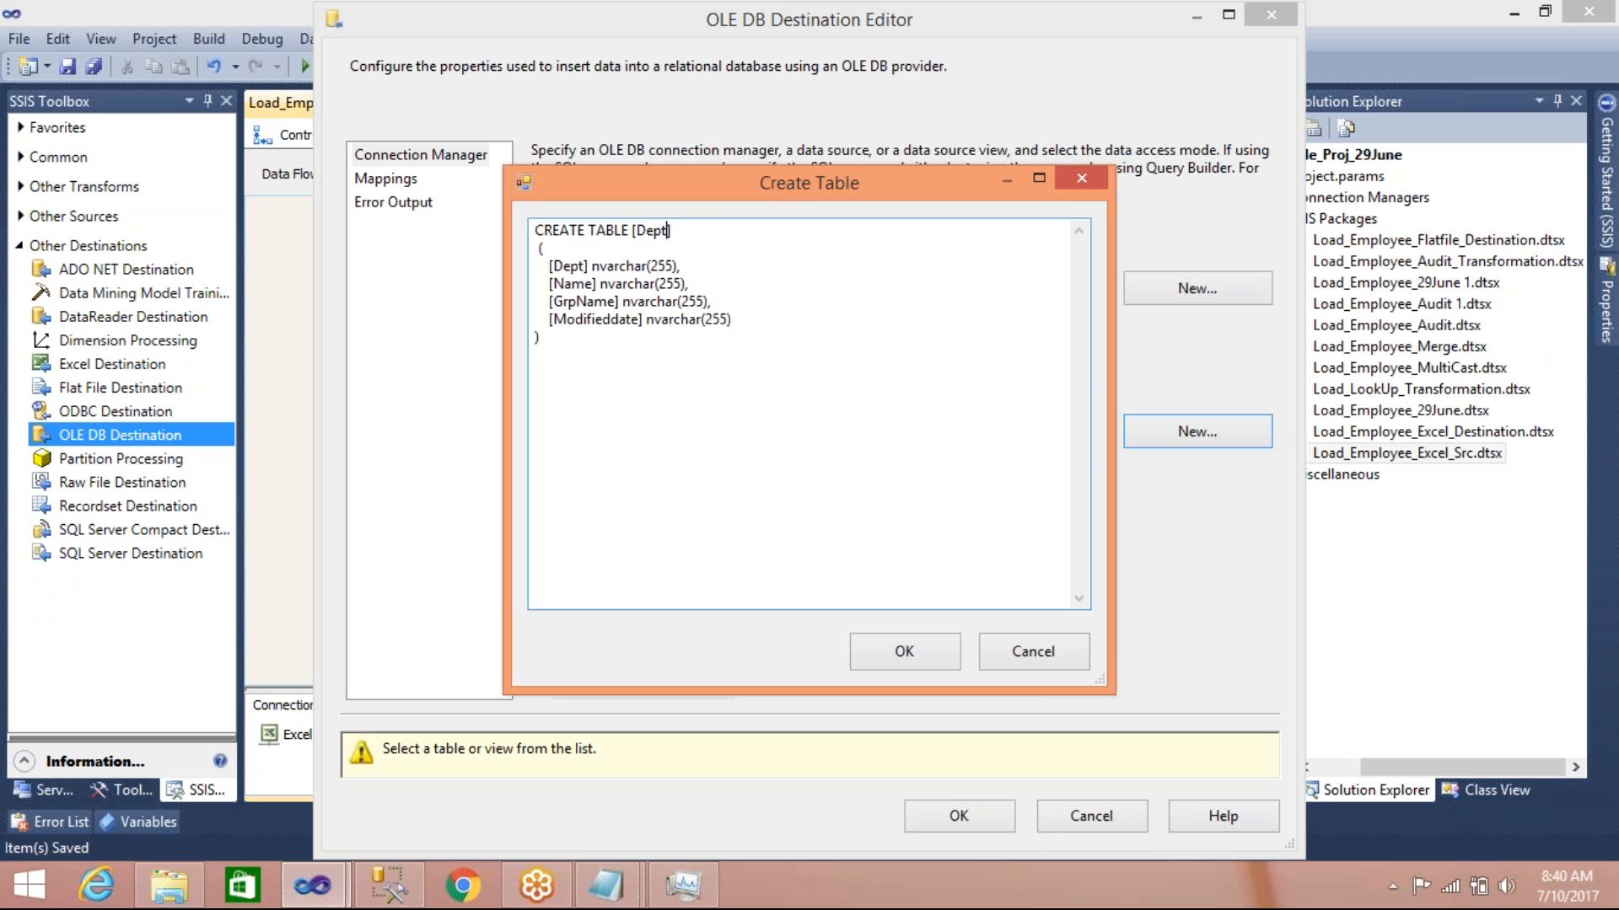
type("ExcelSRc")
key("BackSpace")
key("BackSpace")
type("c")
key("BackSpace")
type("rc_10July")
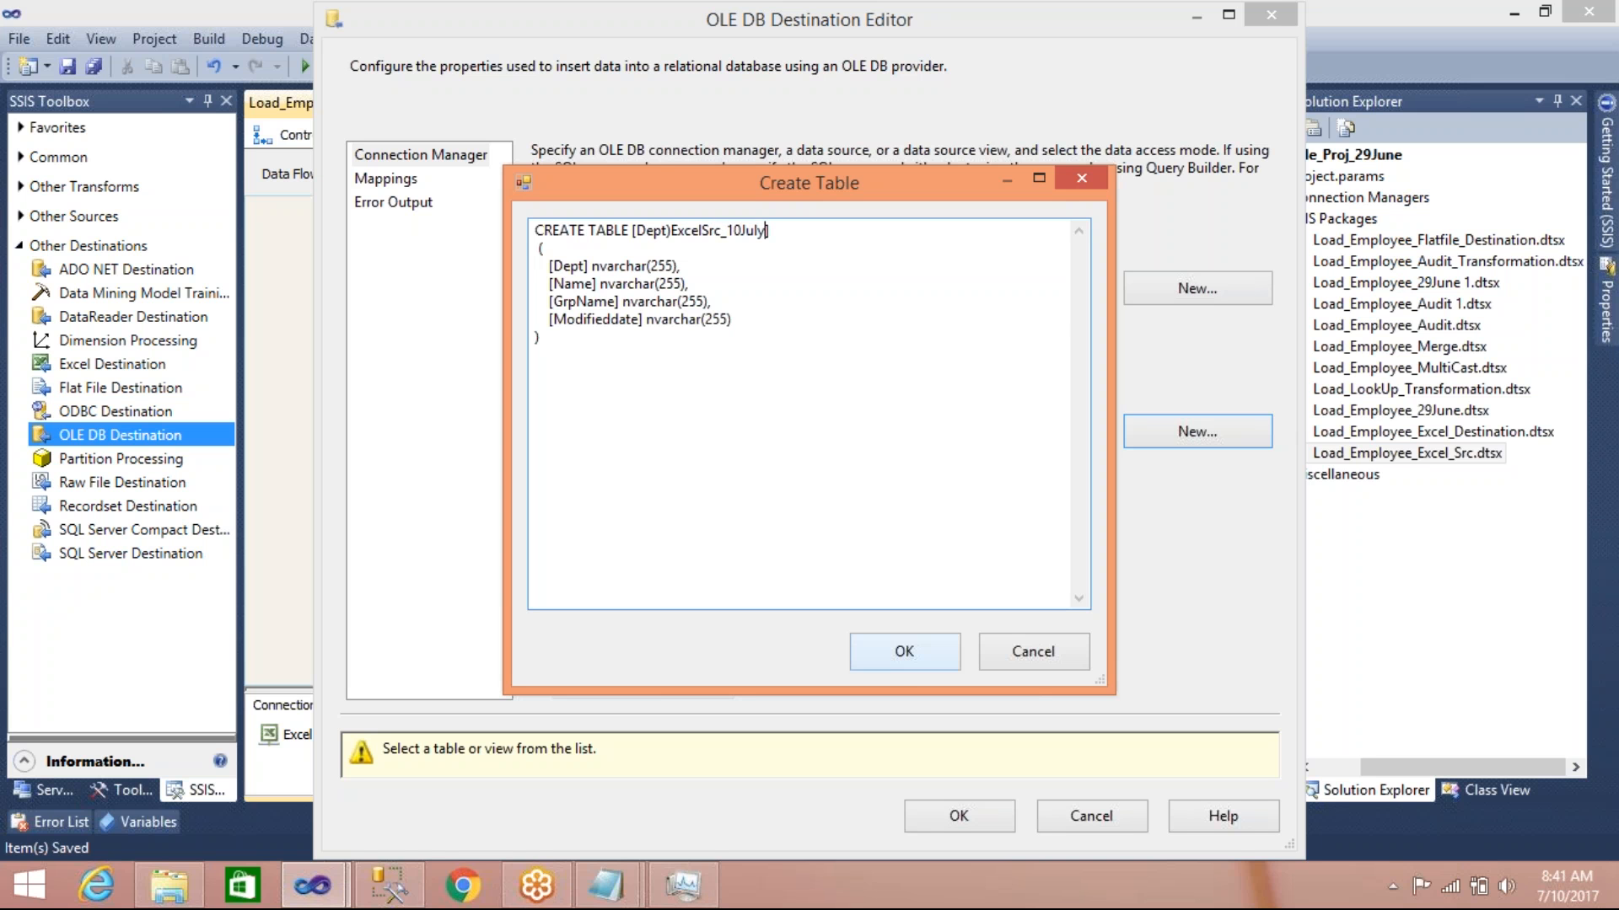
left_click(903, 654)
left_click(386, 178)
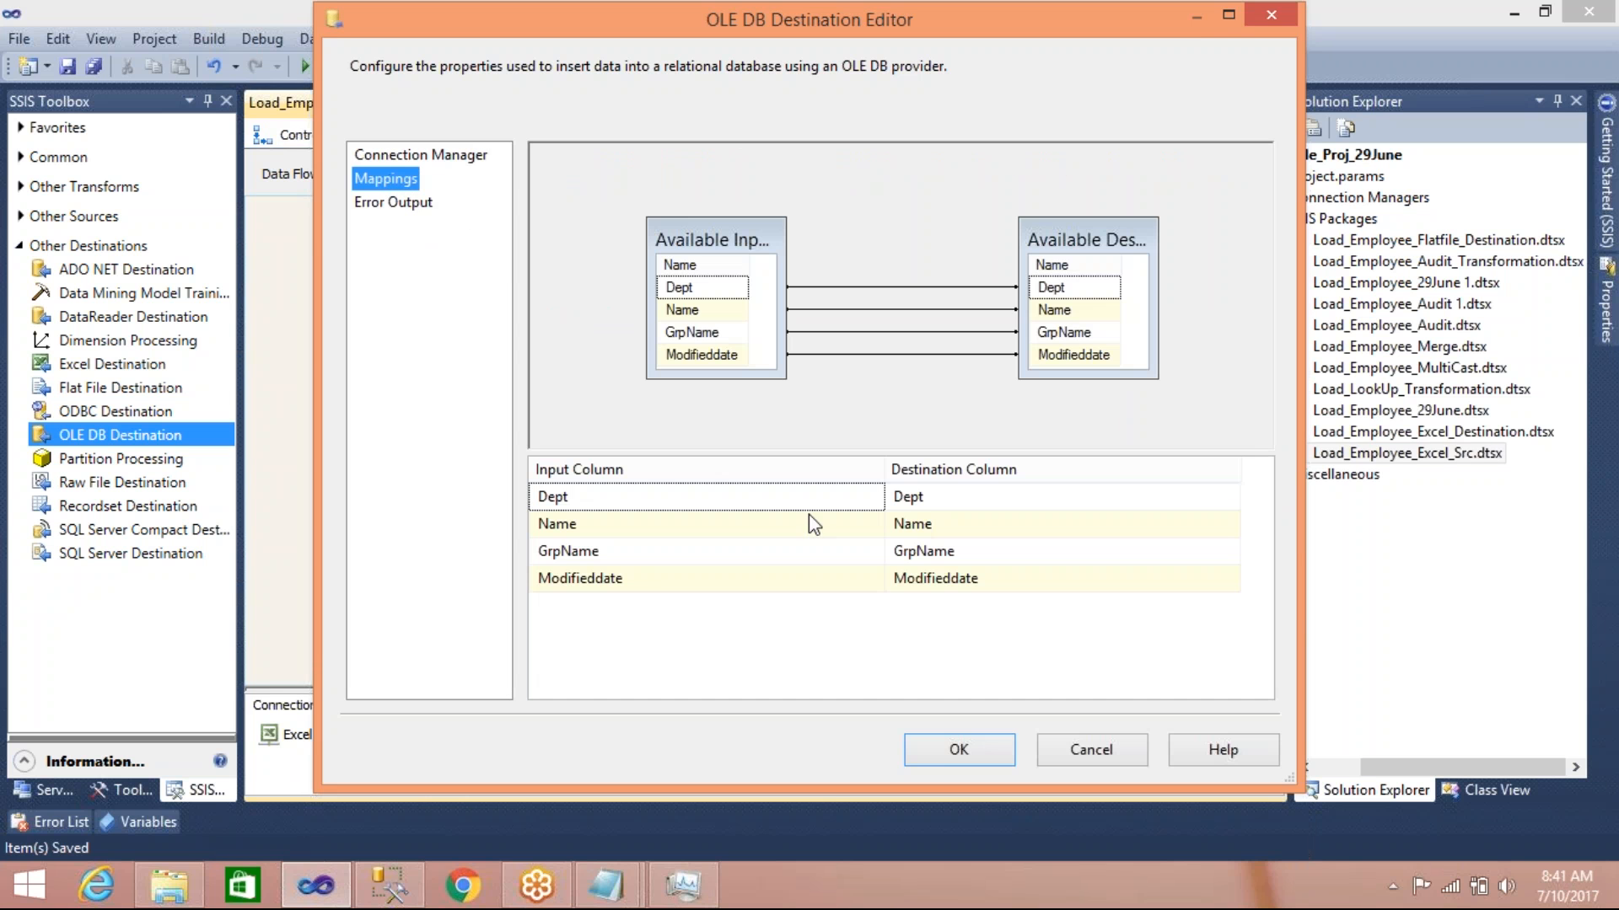
left_click(936, 752)
Save the Load_Employee_Excel_Src.dtsx package and run it
left_click(864, 649)
key("ctrl+s")
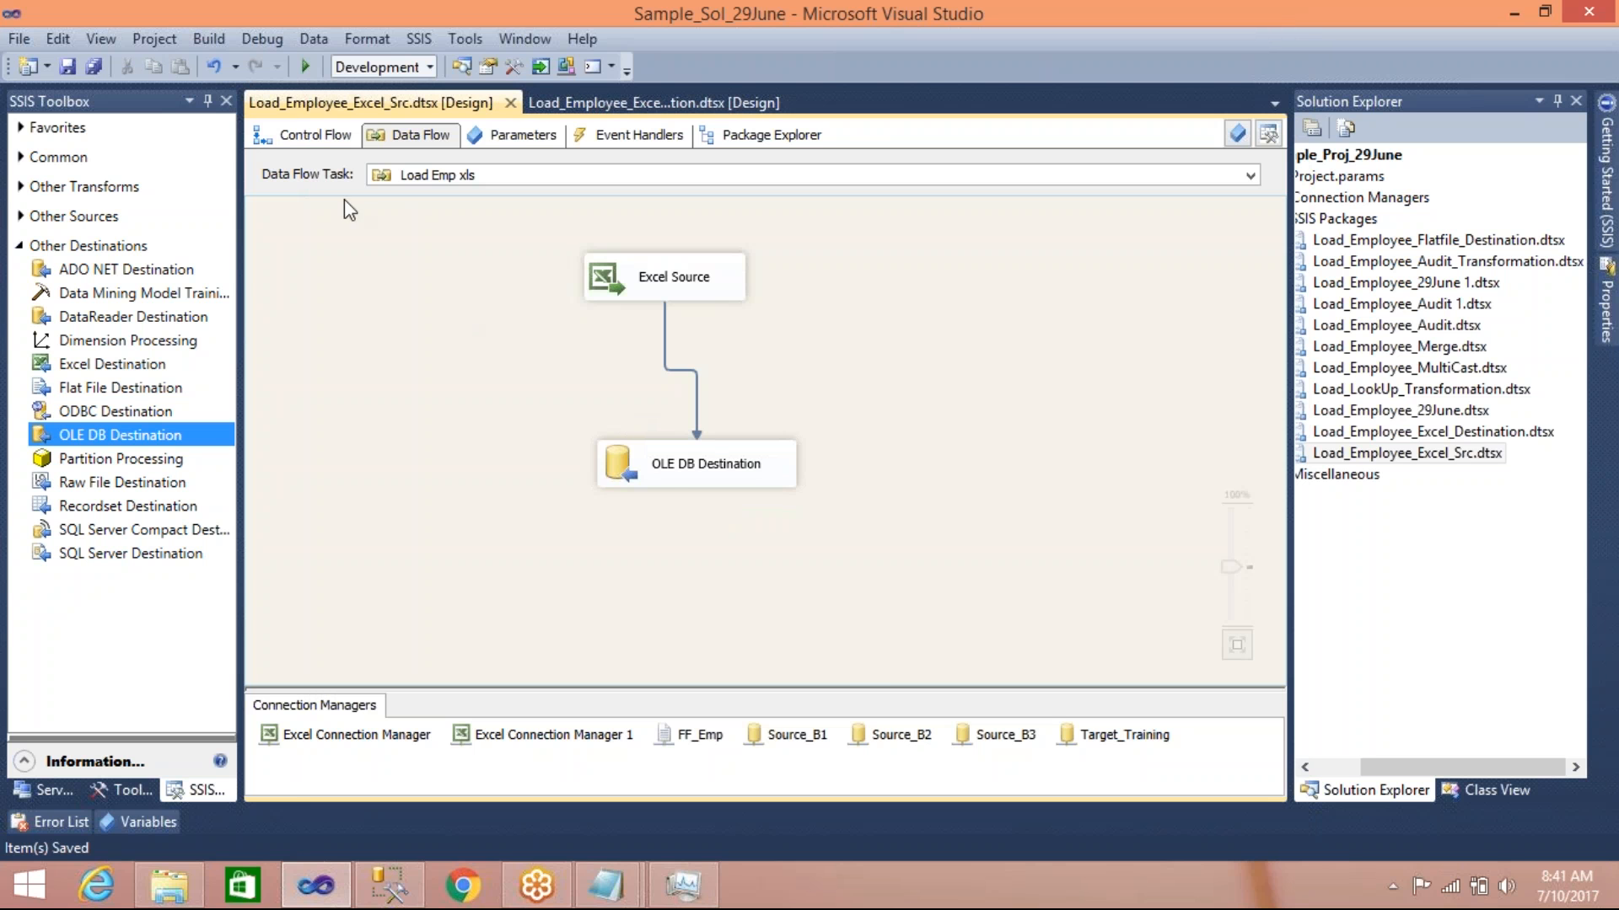
left_click(303, 68)
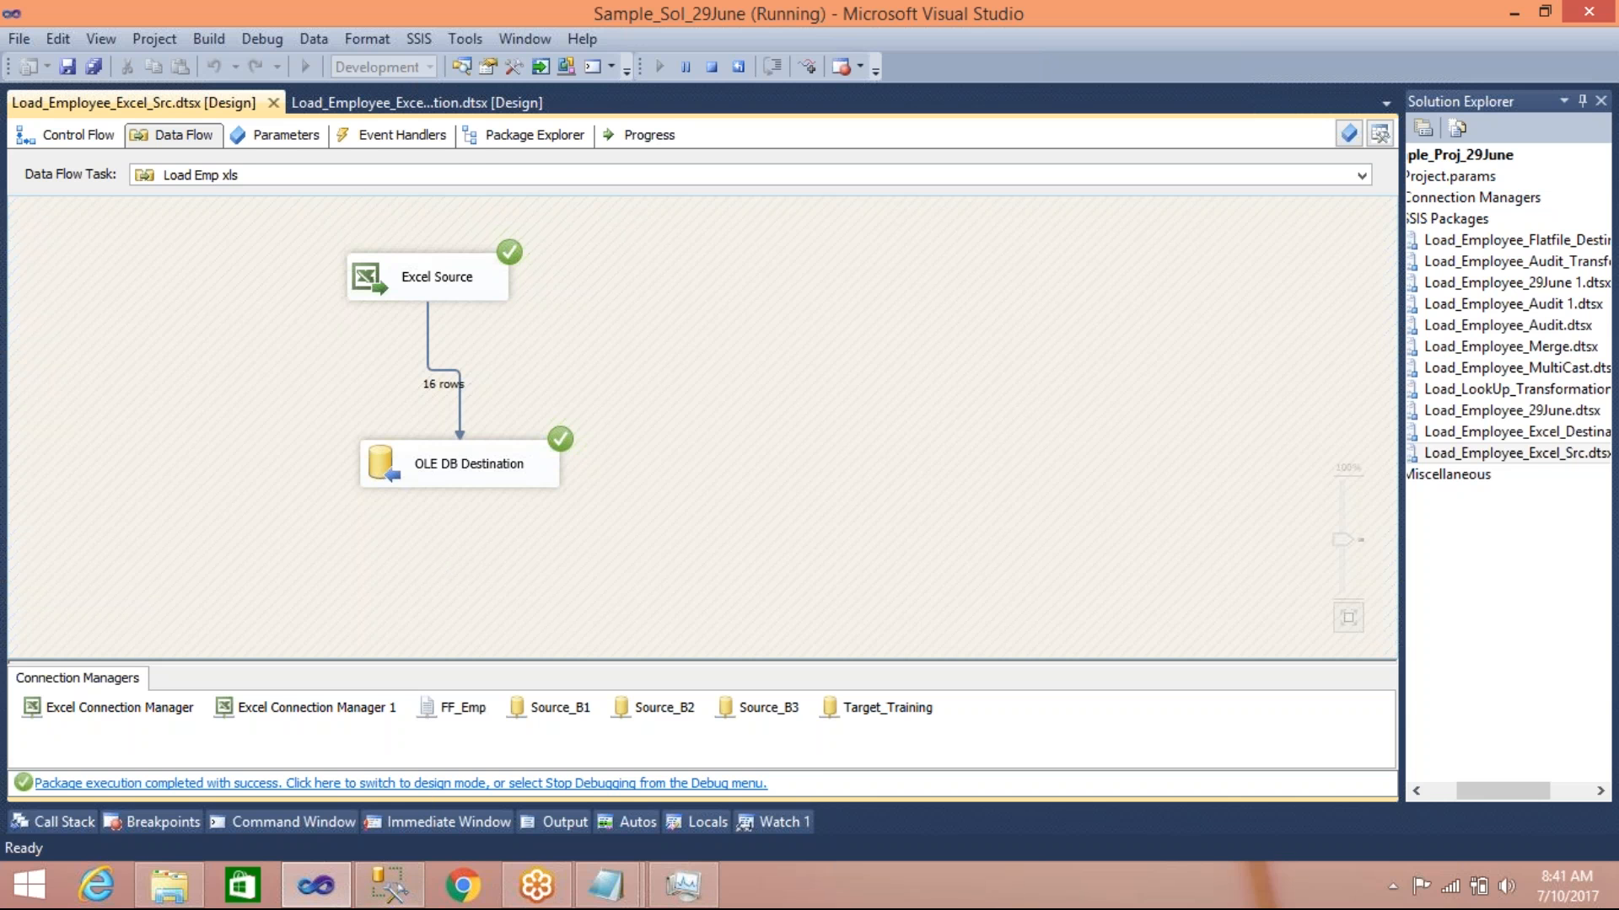
Switch to SQL Server Management Studio and list the Training database's tables to find the newly created one
left_click(398, 897)
left_click_drag(132, 297, 425, 297)
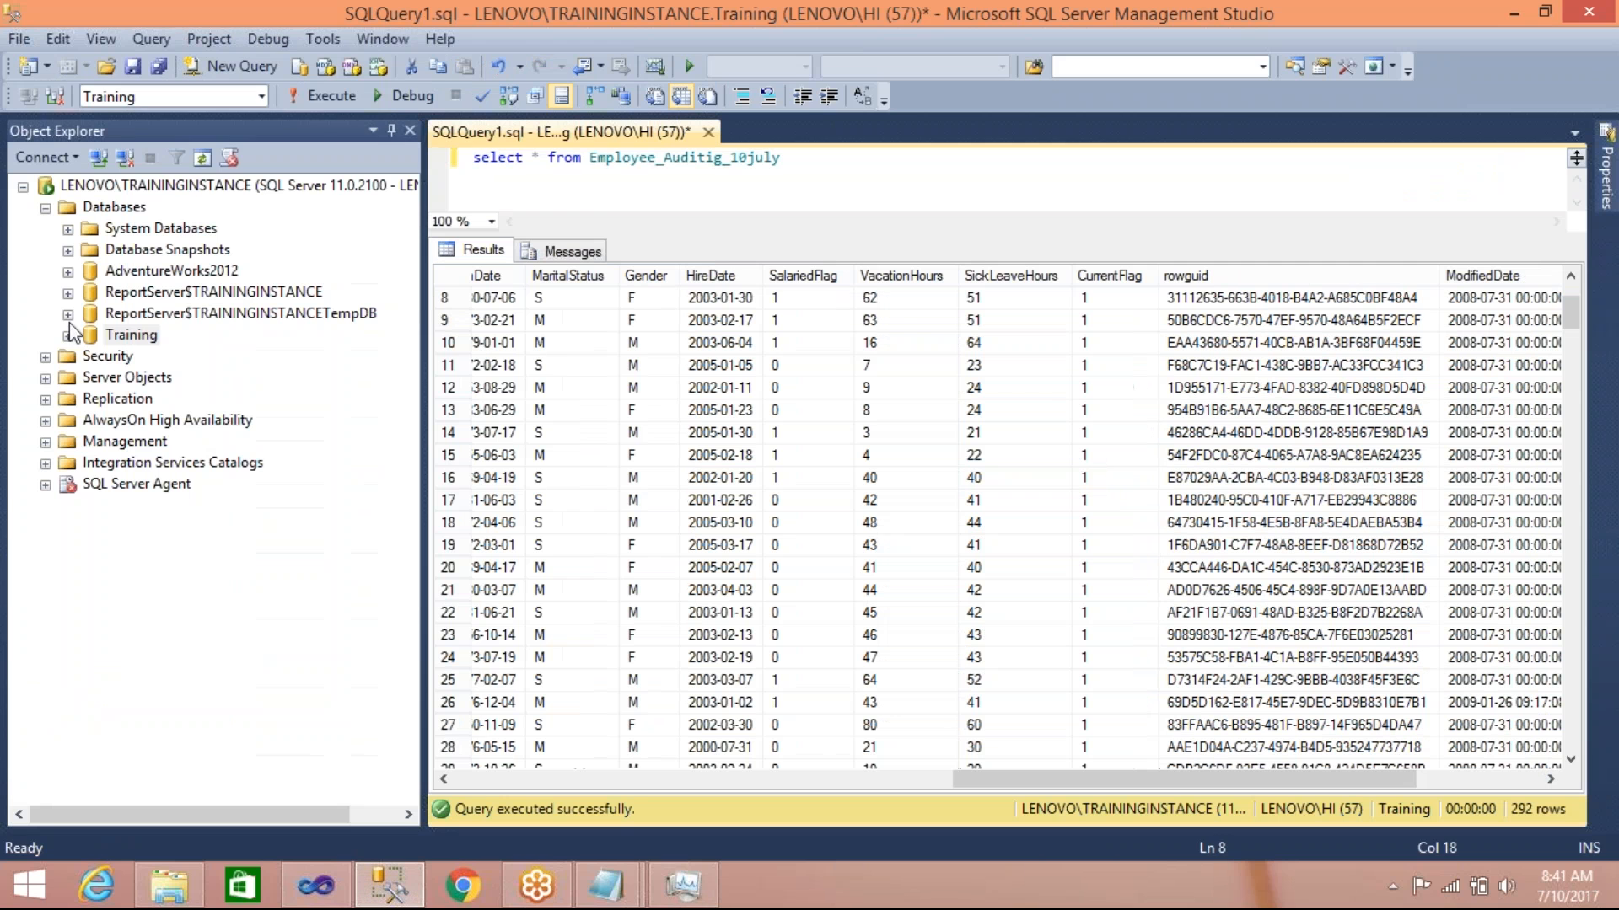
left_click(118, 335)
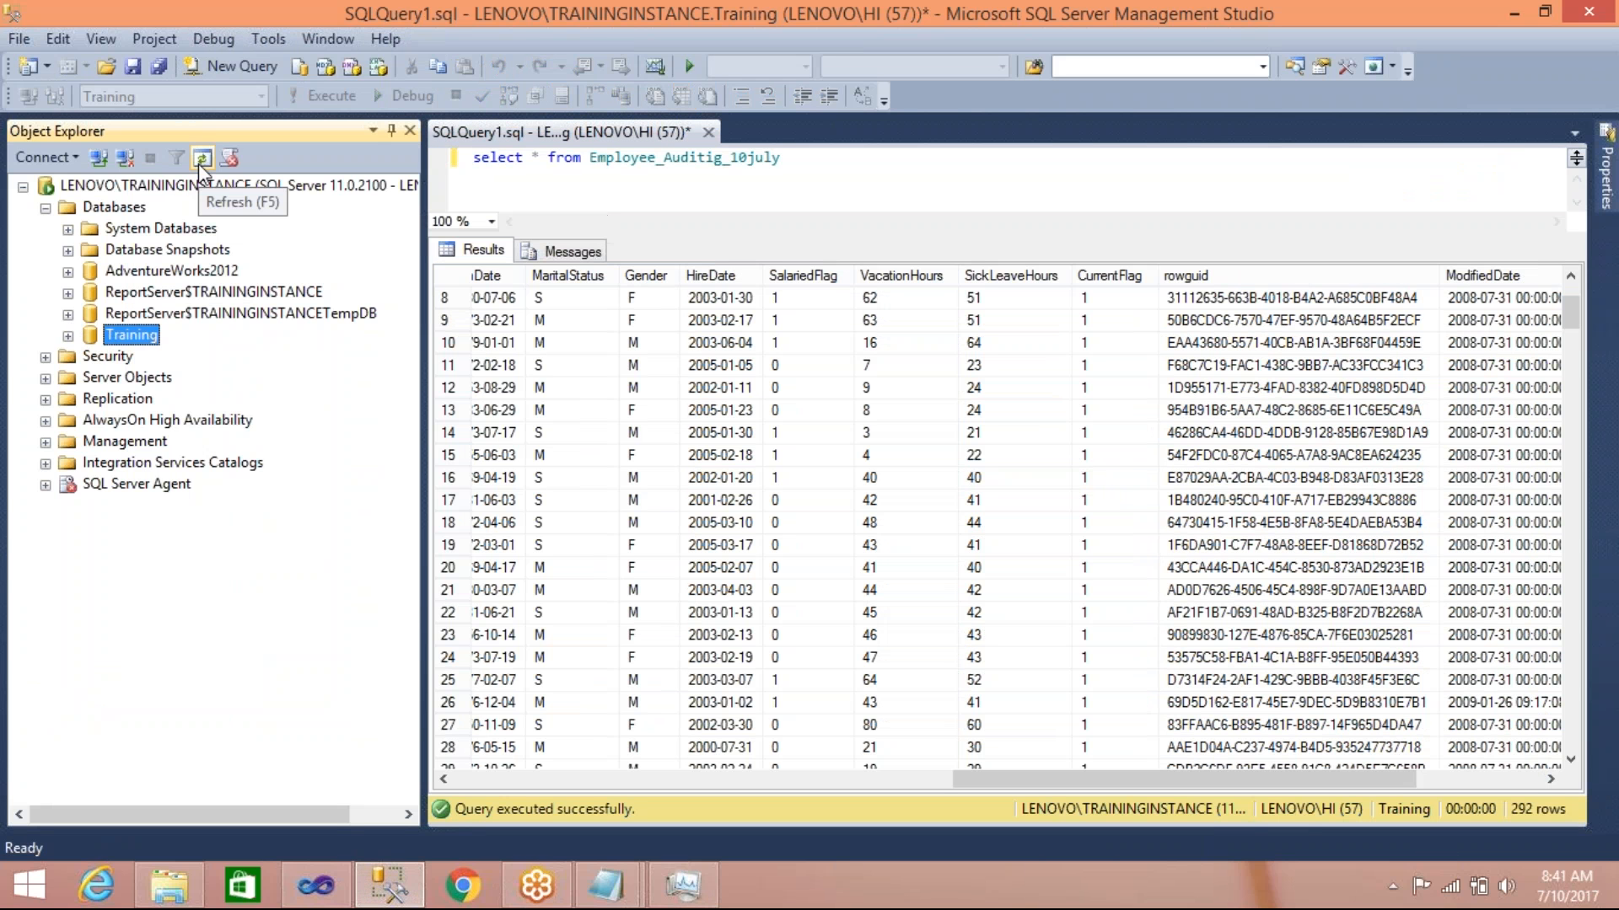
left_click(325, 894)
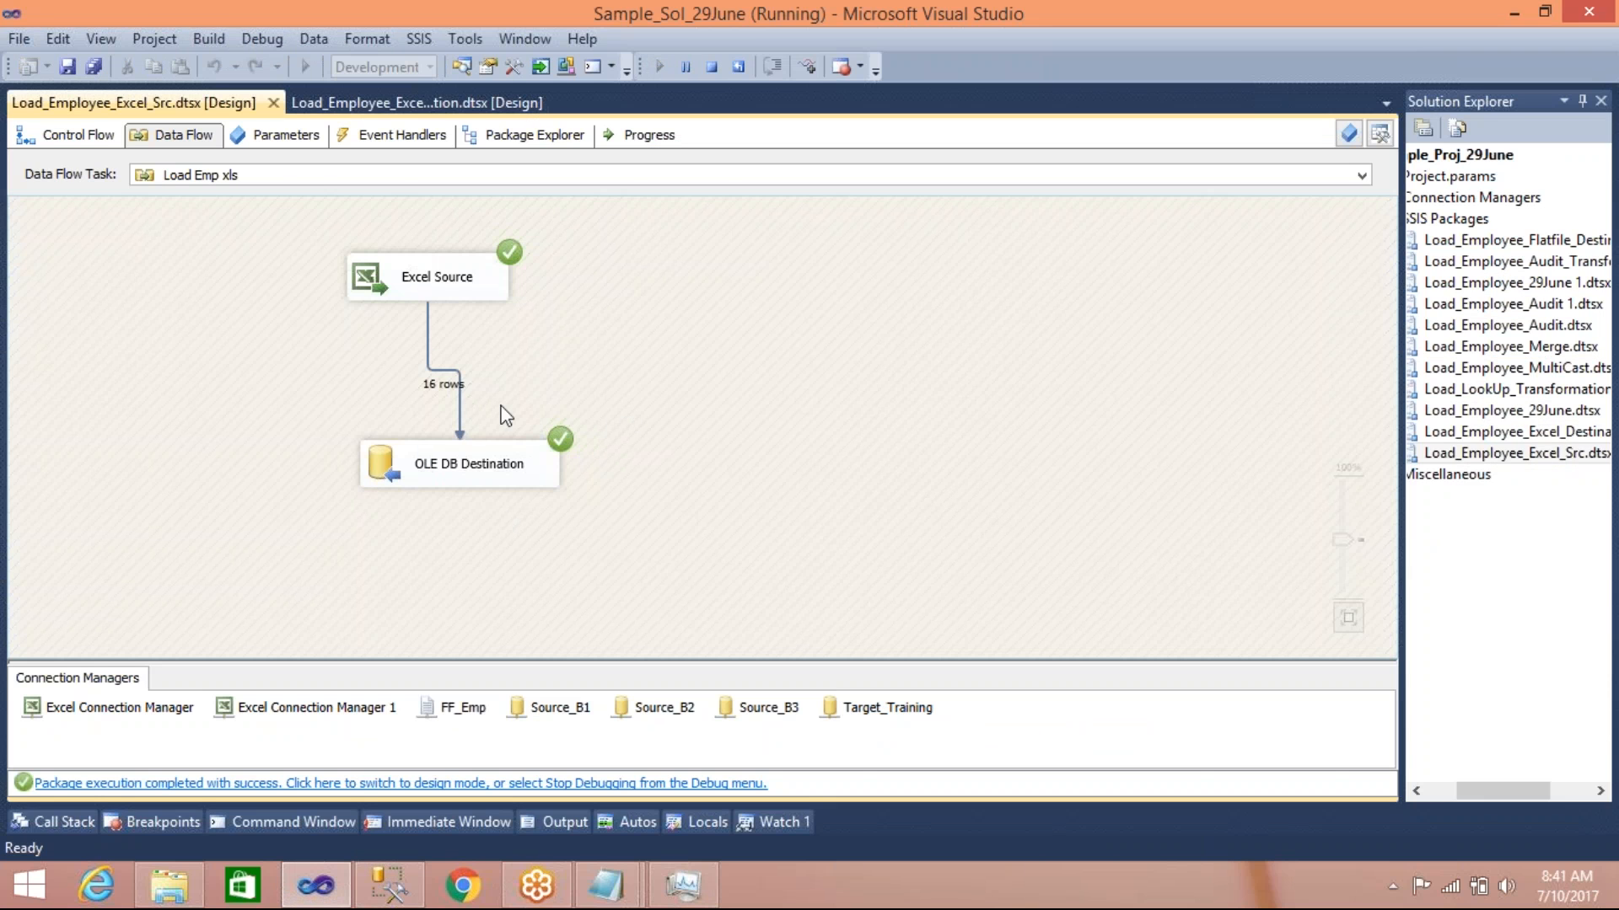
left_click(388, 885)
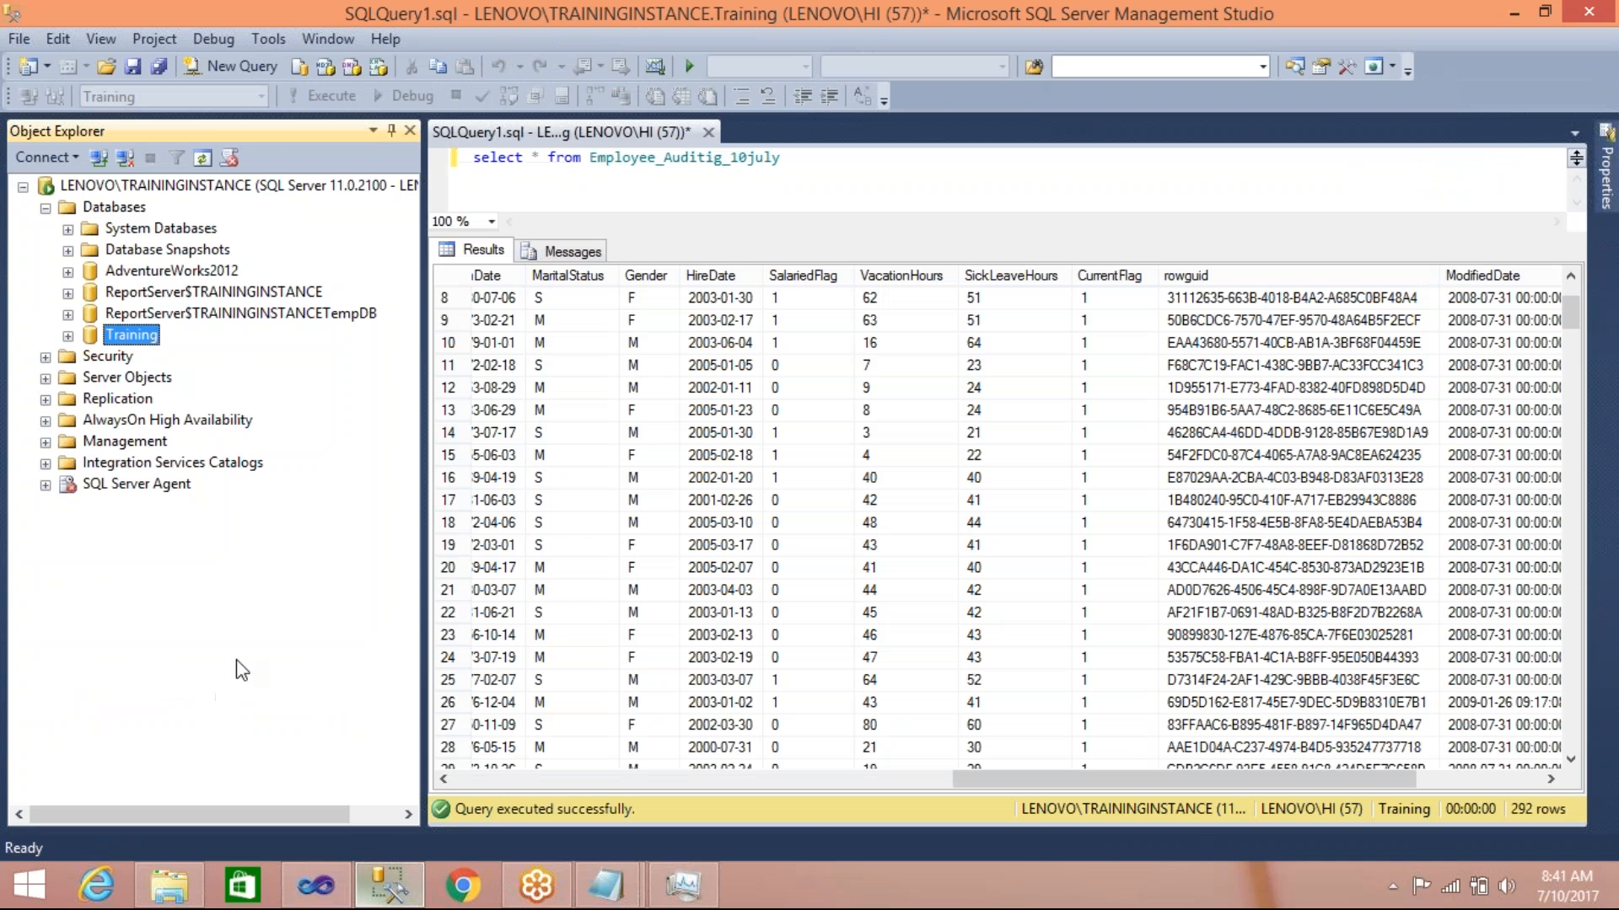
left_click(68, 337)
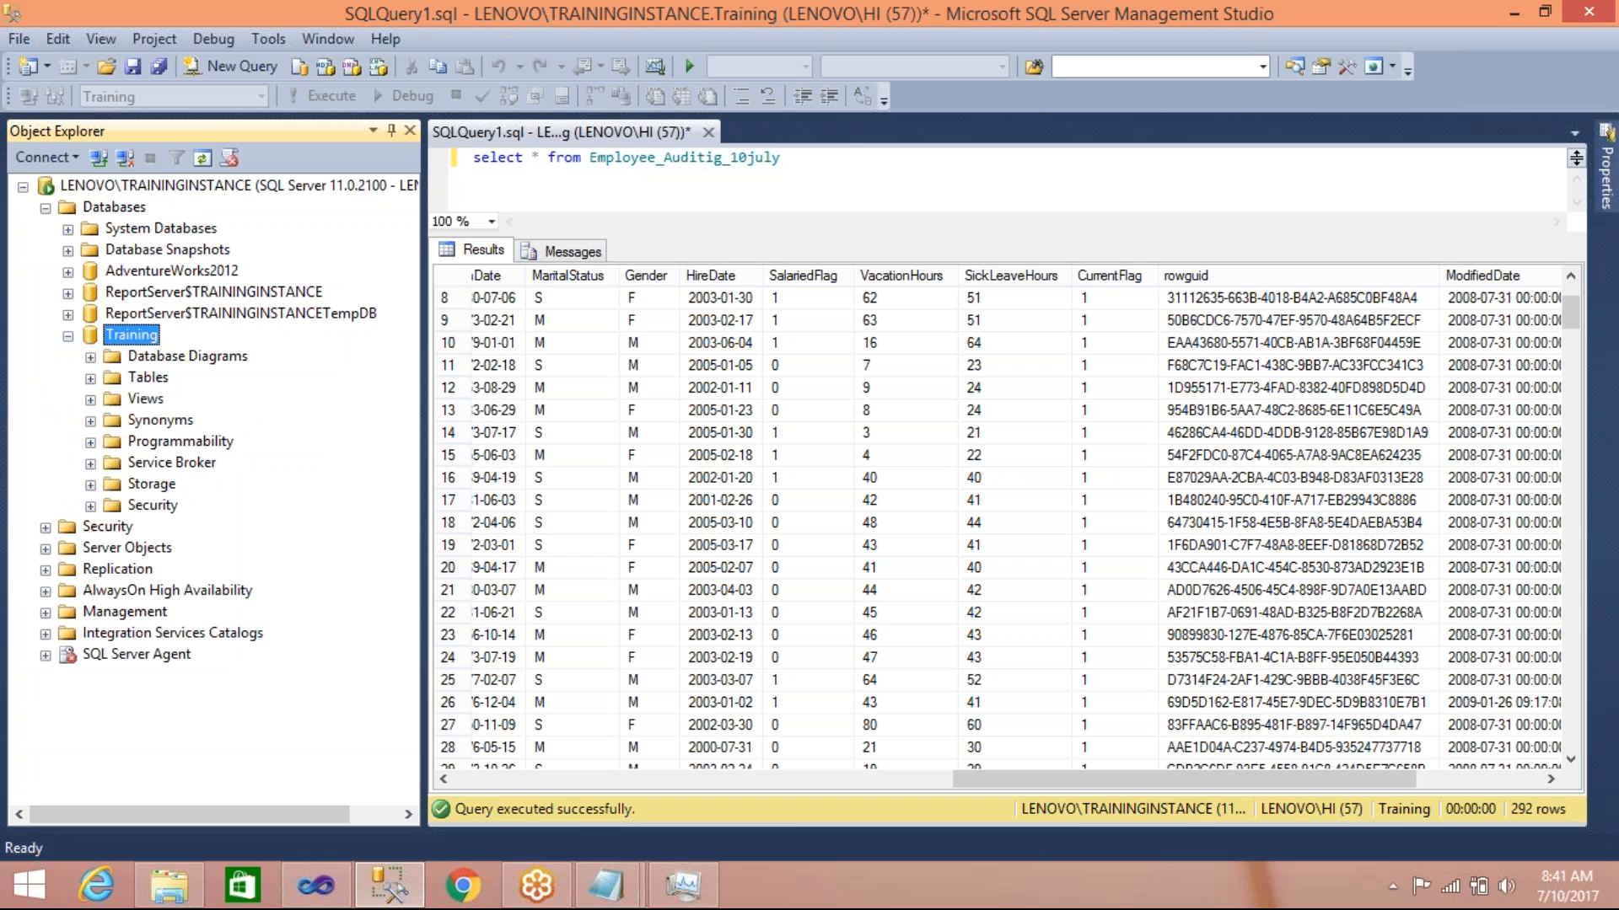
left_click(91, 378)
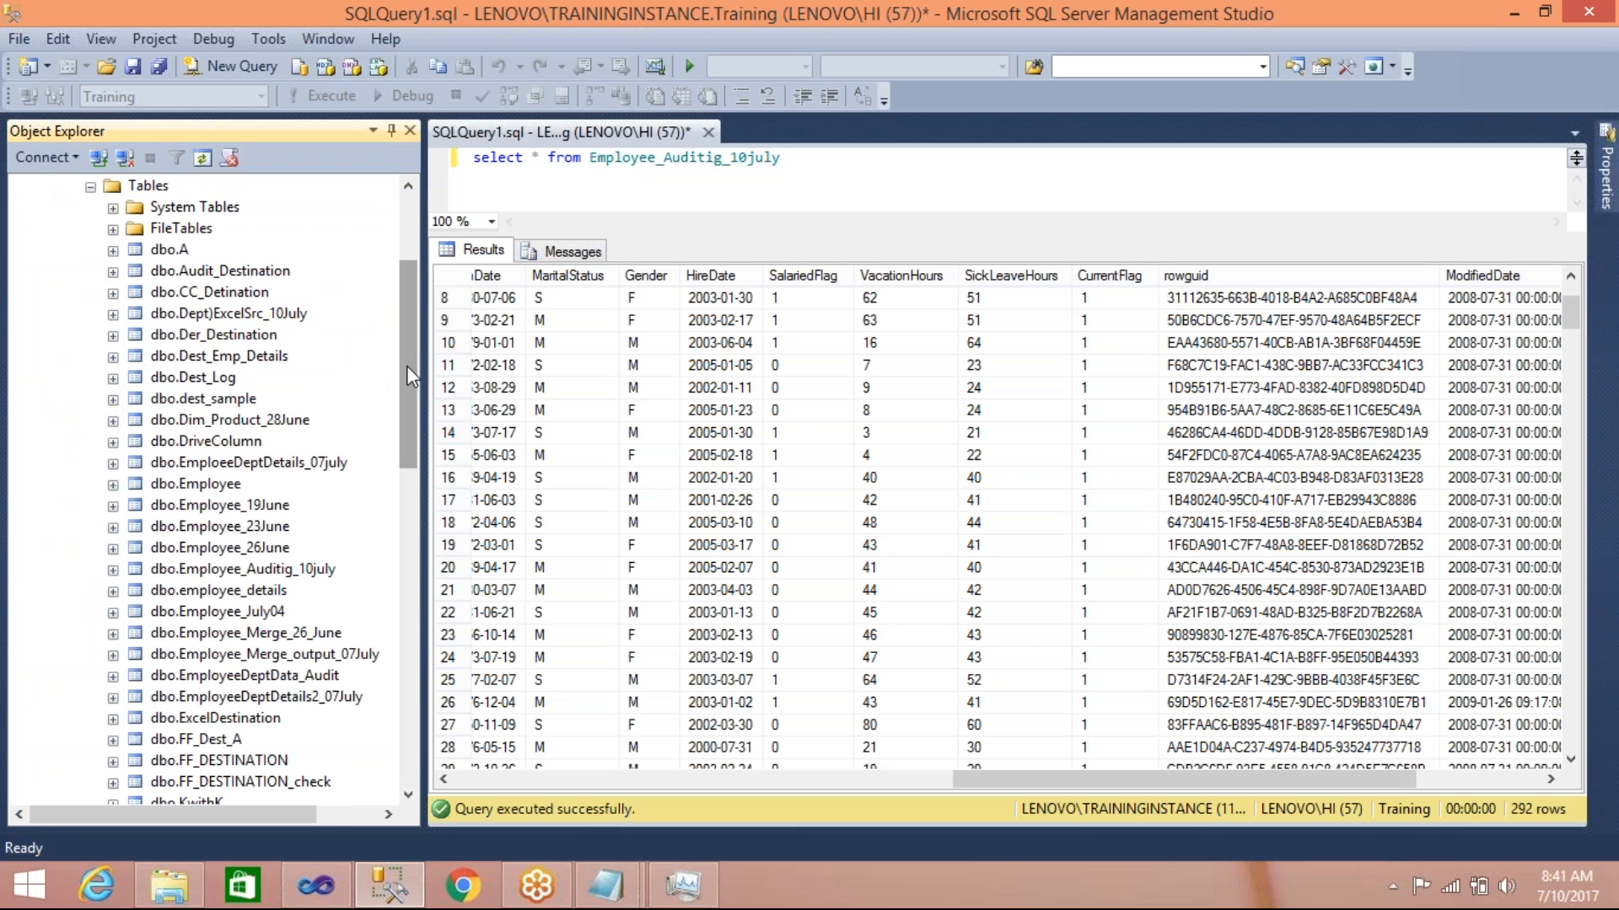
mouse_move(408, 366)
left_mouse_down()
mouse_move(407, 467)
mouse_move(402, 383)
left_mouse_up()
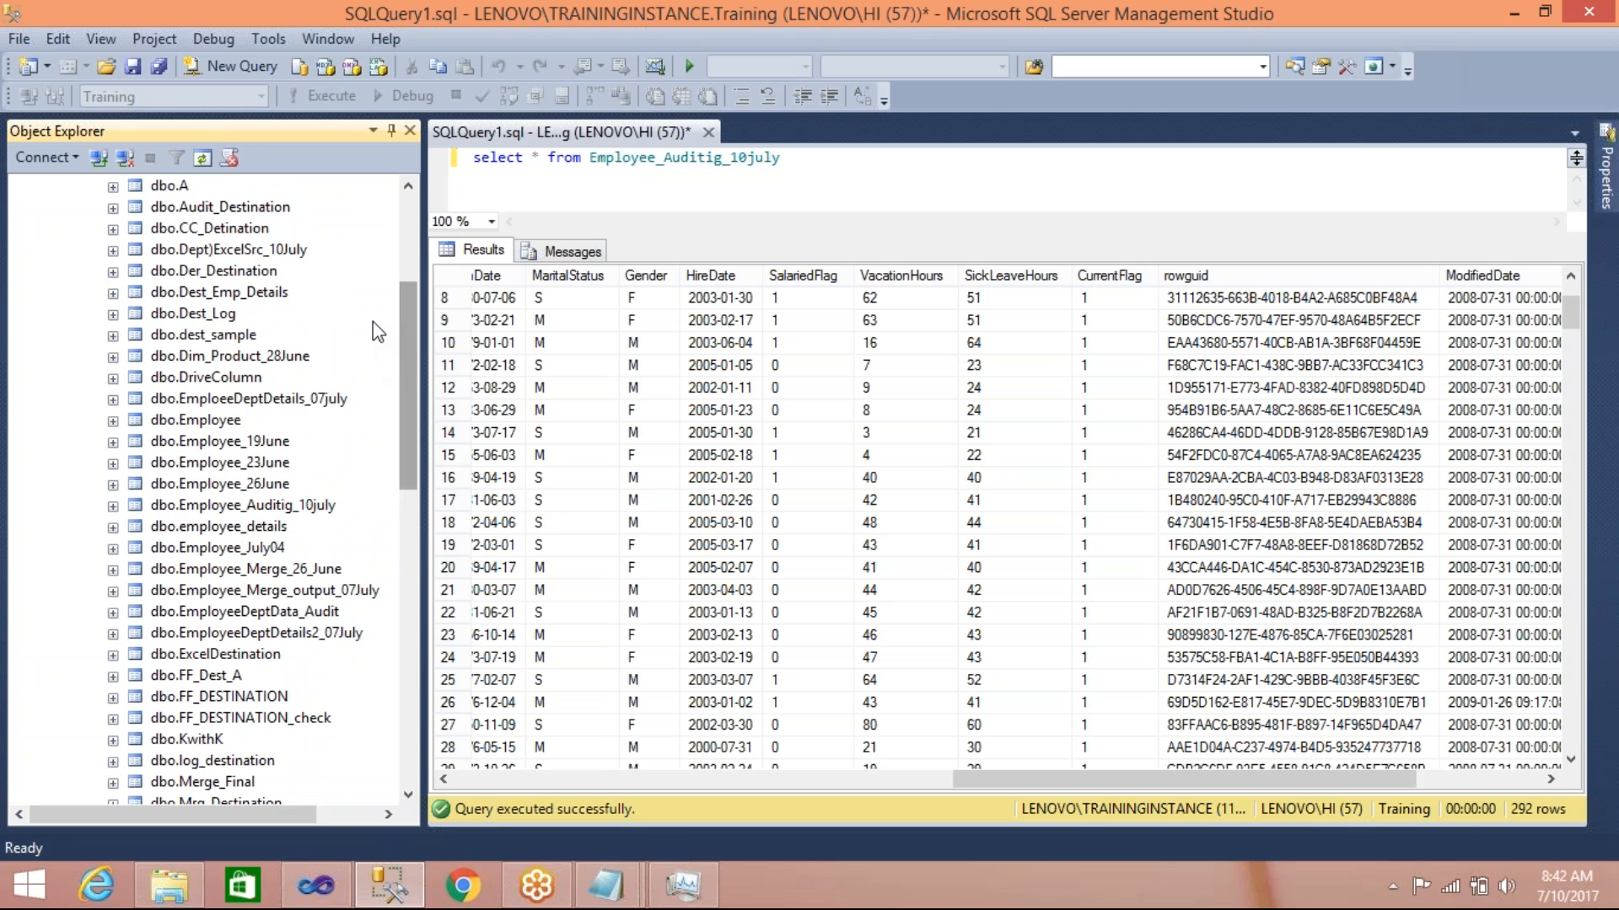
Rename the table dbo.Dept)ExcelSrc_10July in the Training database as Dept_ExcelSrc_10July
left_click(269, 251)
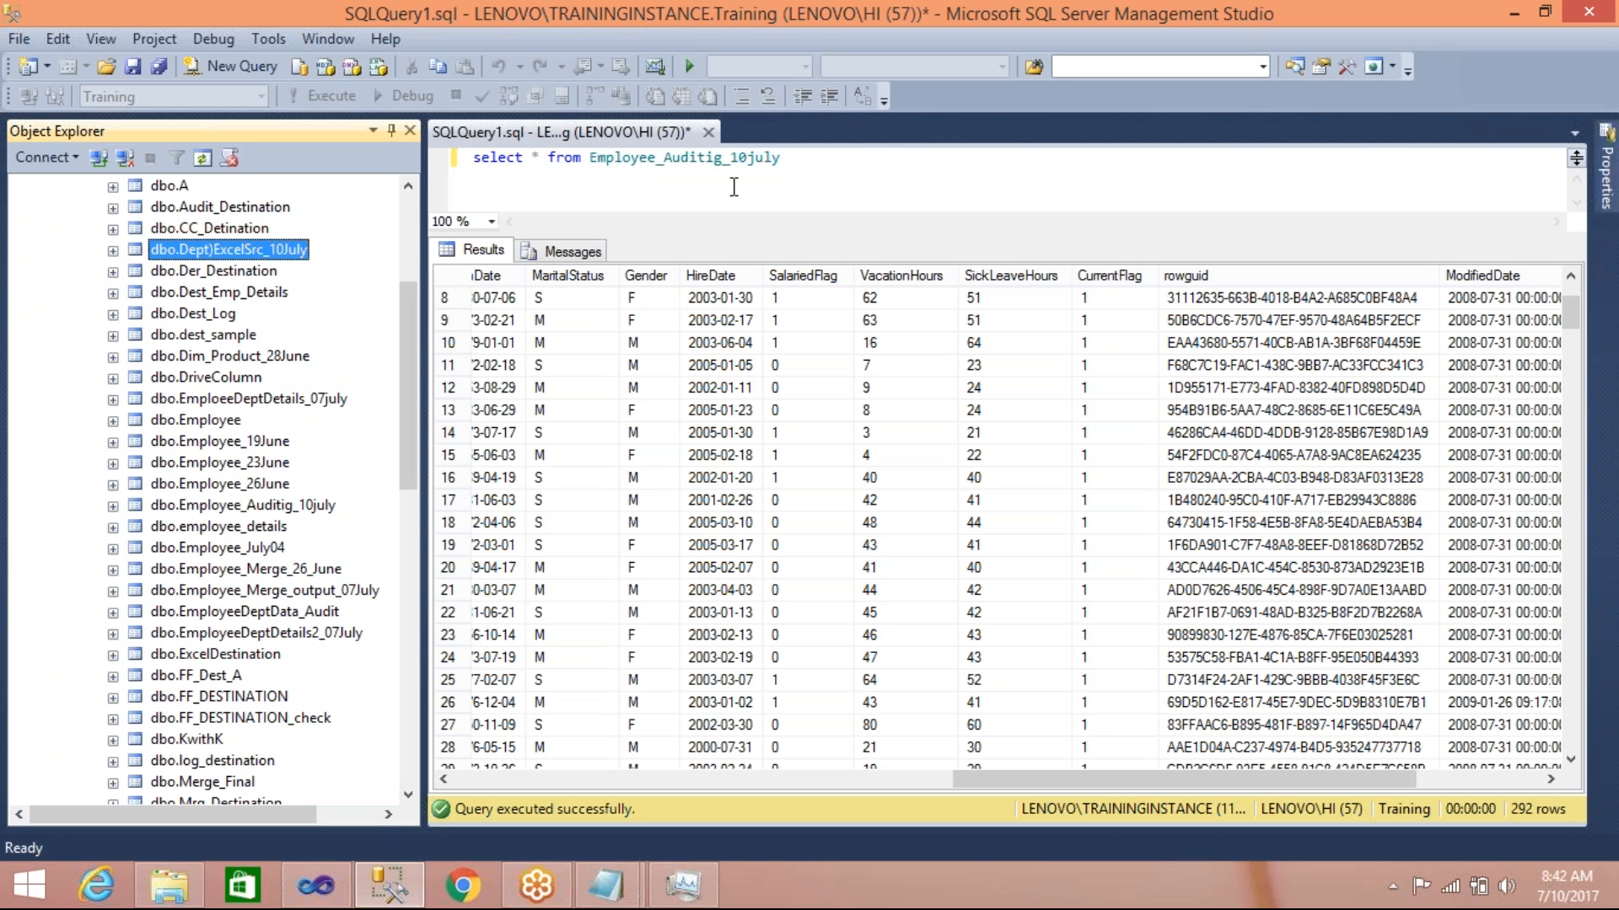
left_click(214, 255)
left_click(188, 250)
key("BackSpace")
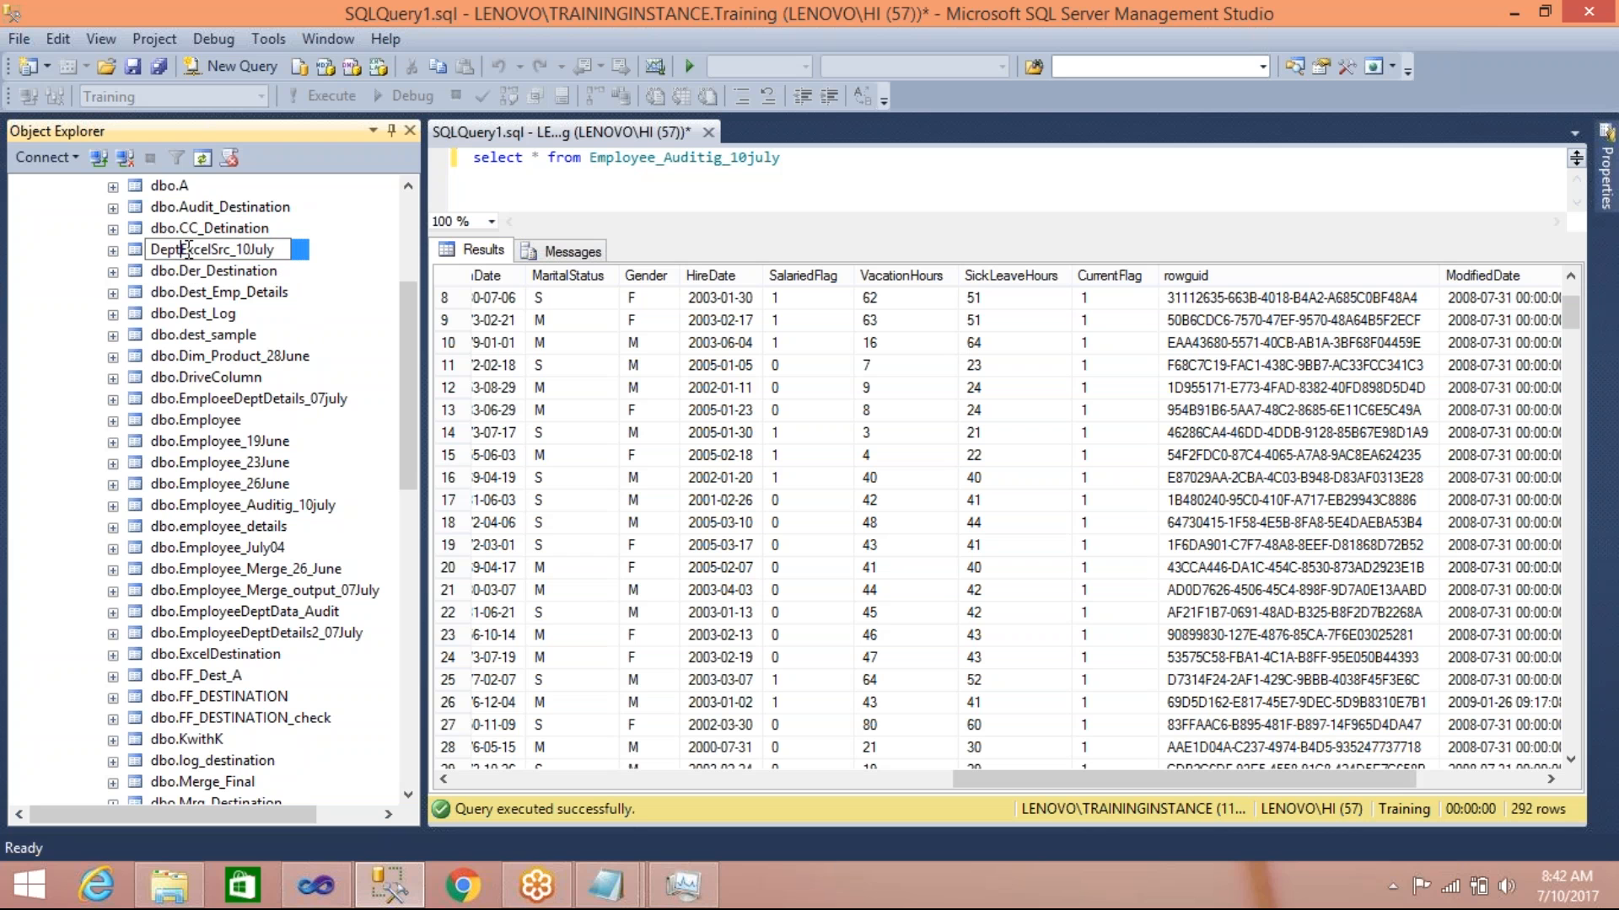
type("_")
left_click(650, 159)
Switch to Visual Studio, stop the package run, and point the OLE DB Destination to [dbo].[Dept_ExcelSrc_10July] with its column mappings
left_click(317, 885)
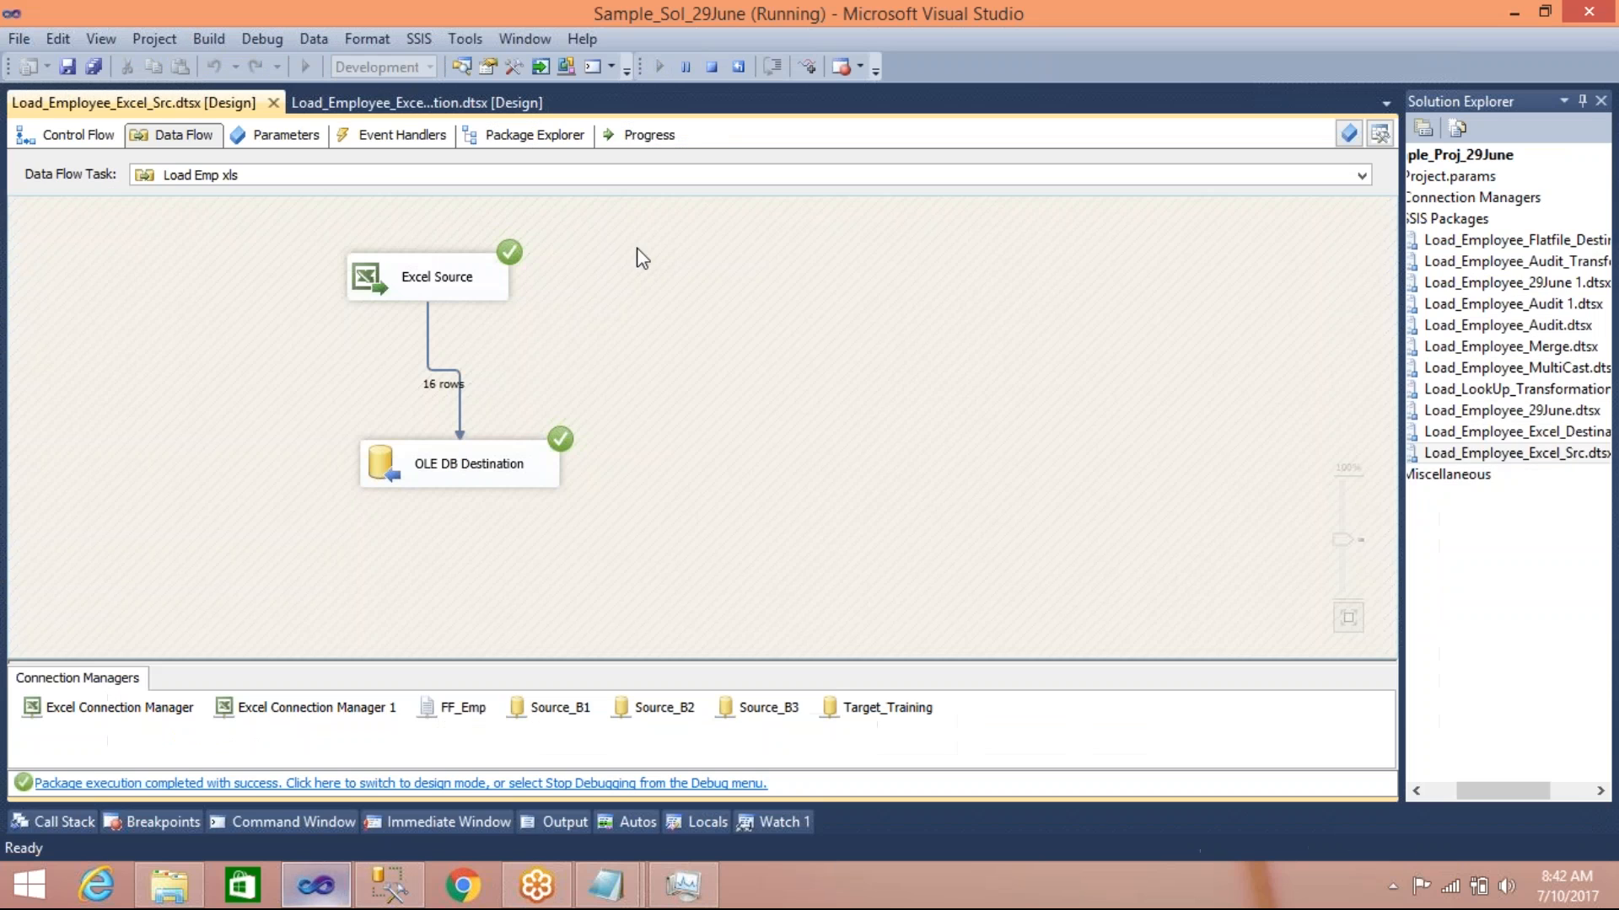
left_click(713, 68)
left_click(625, 454)
double_click(625, 453)
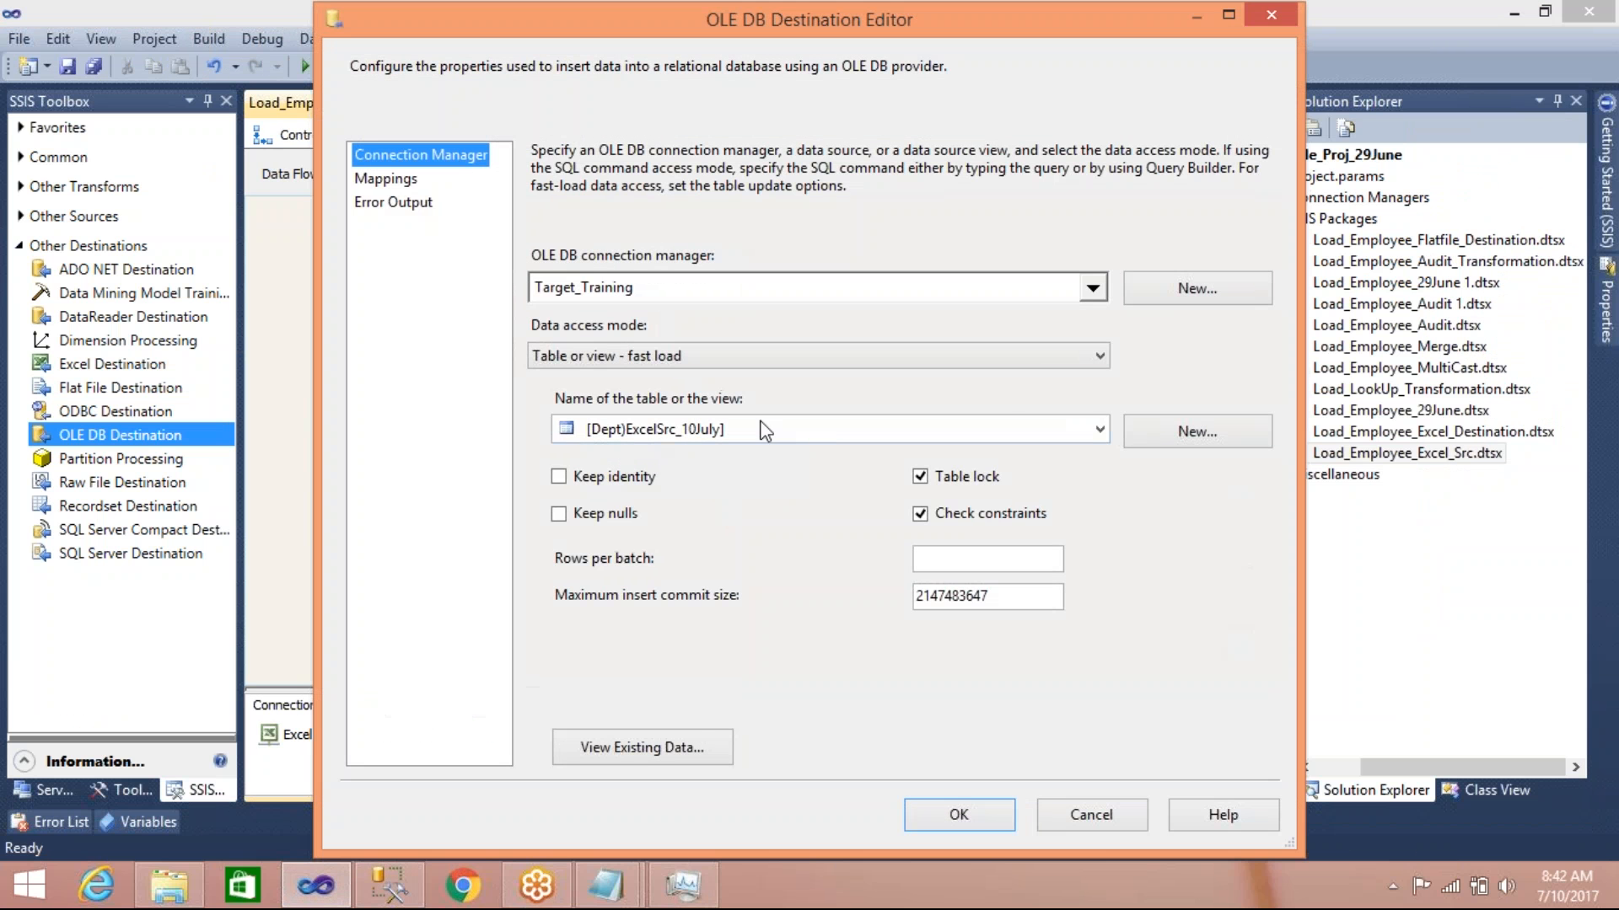
left_click(1100, 431)
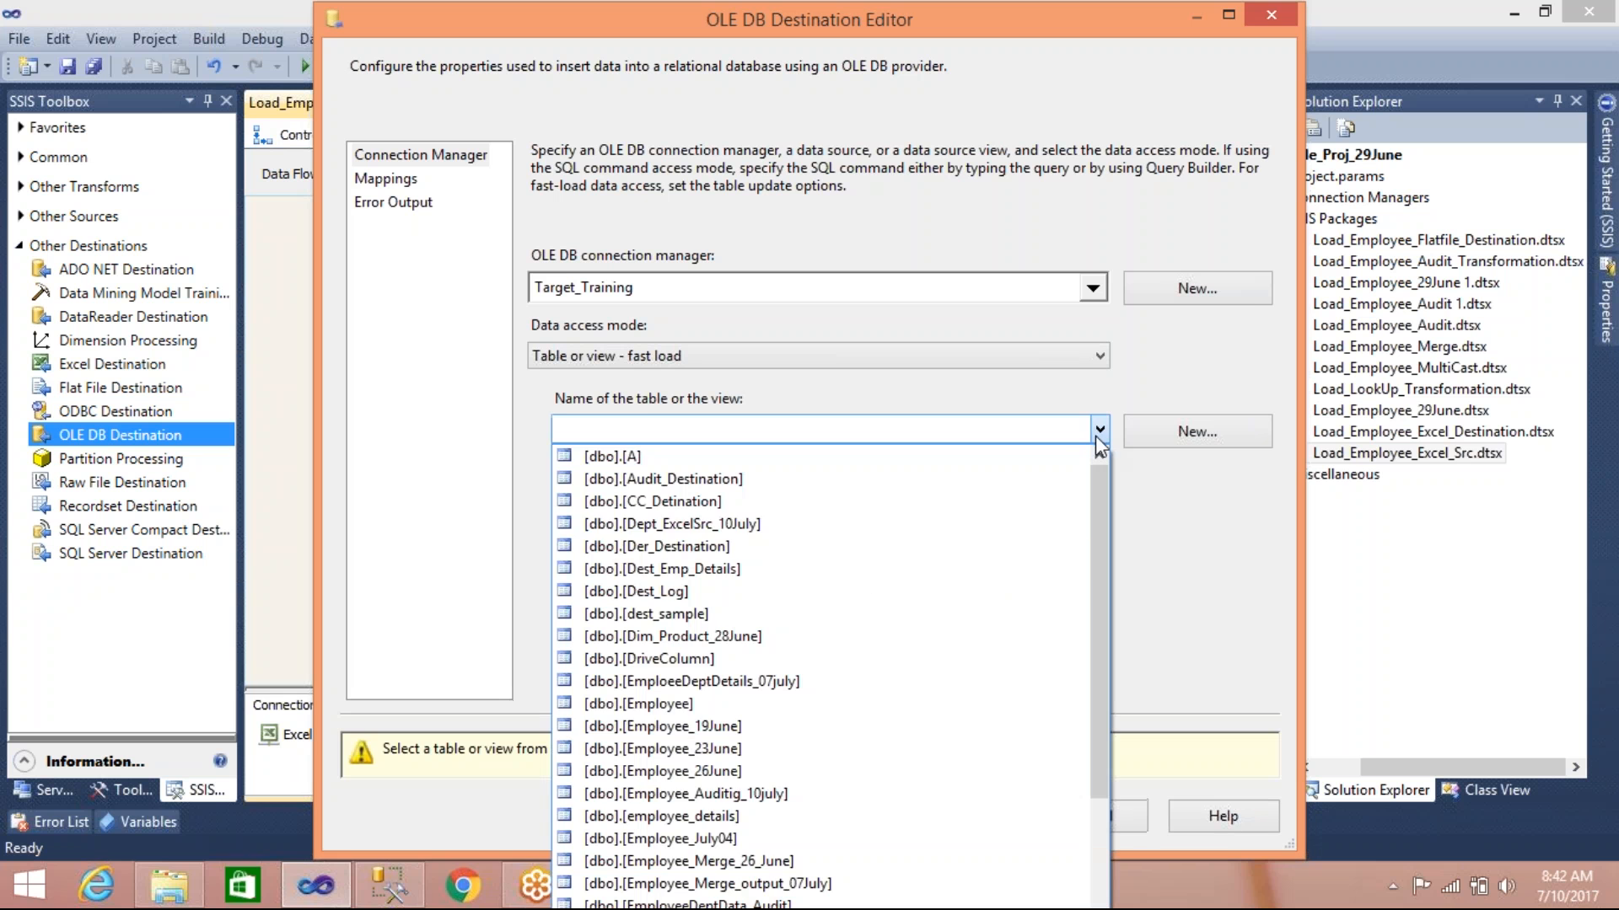
left_click(749, 525)
left_click(375, 179)
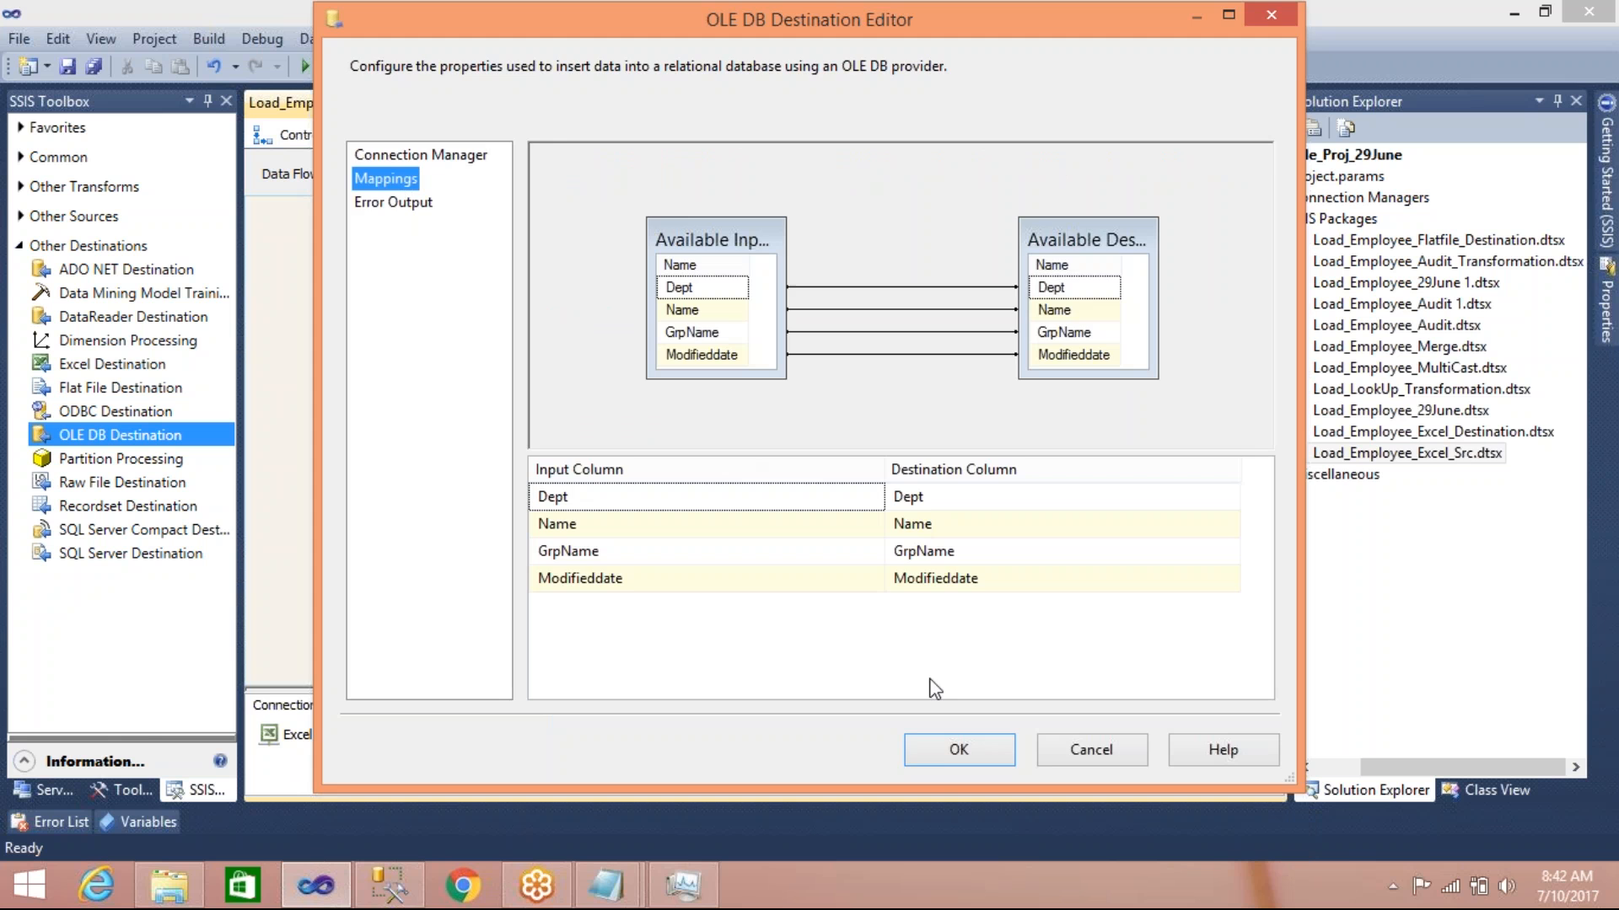
left_click(951, 751)
Switch to SQL Server Management Studio and query all rows from [dbo].[Dept_ExcelSrc_10July] instead of Employee_Auditig_10july
left_click(385, 890)
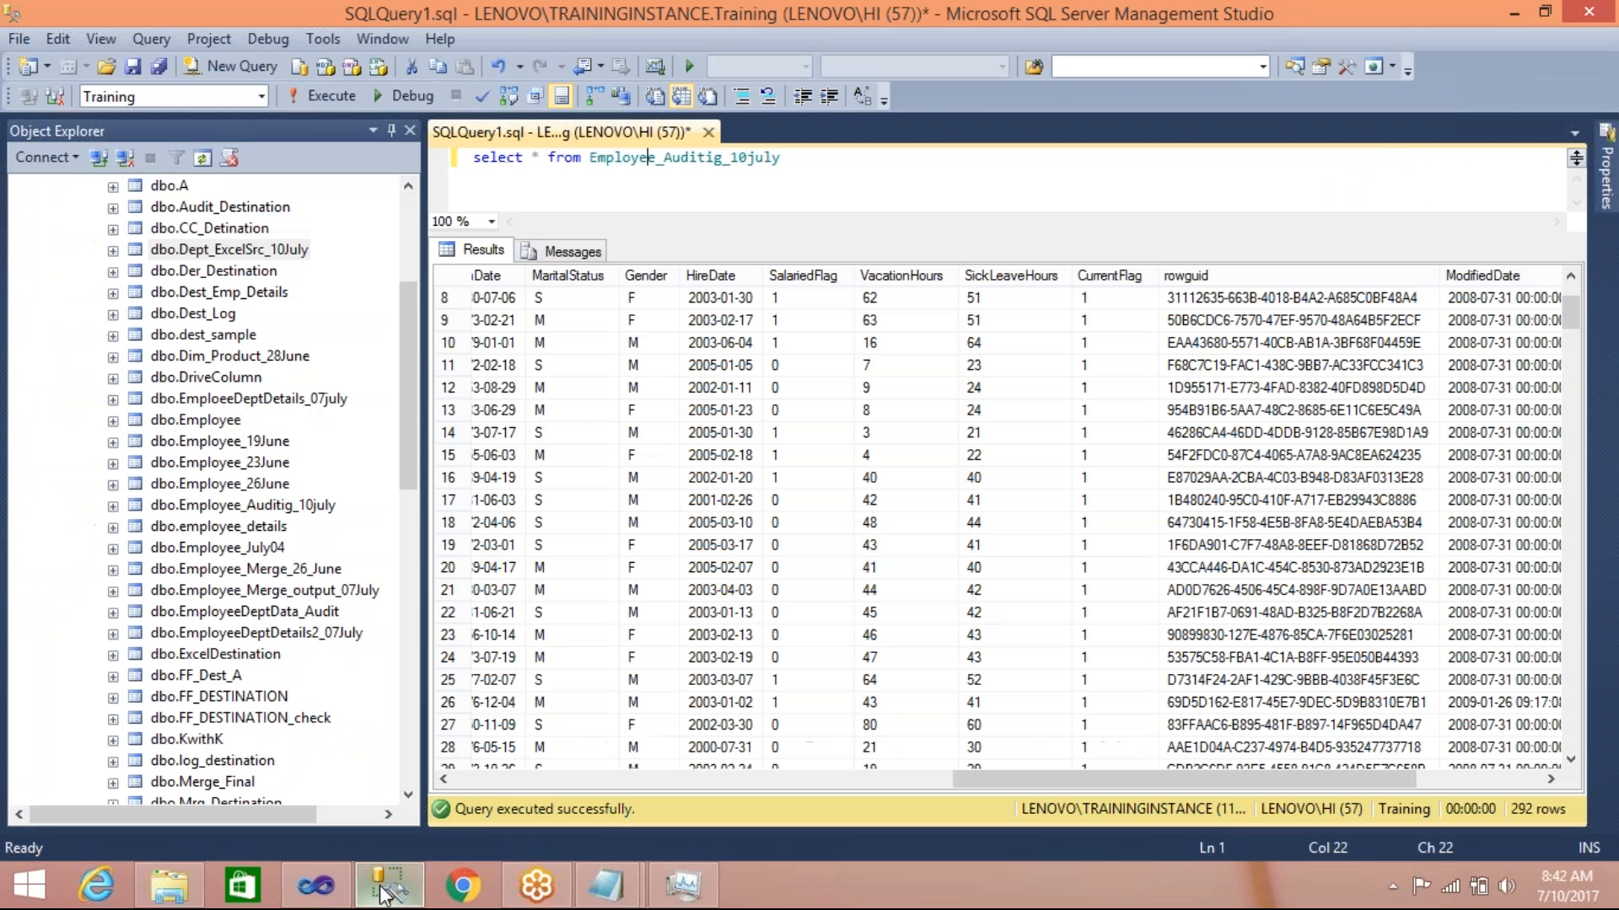
double_click(797, 160)
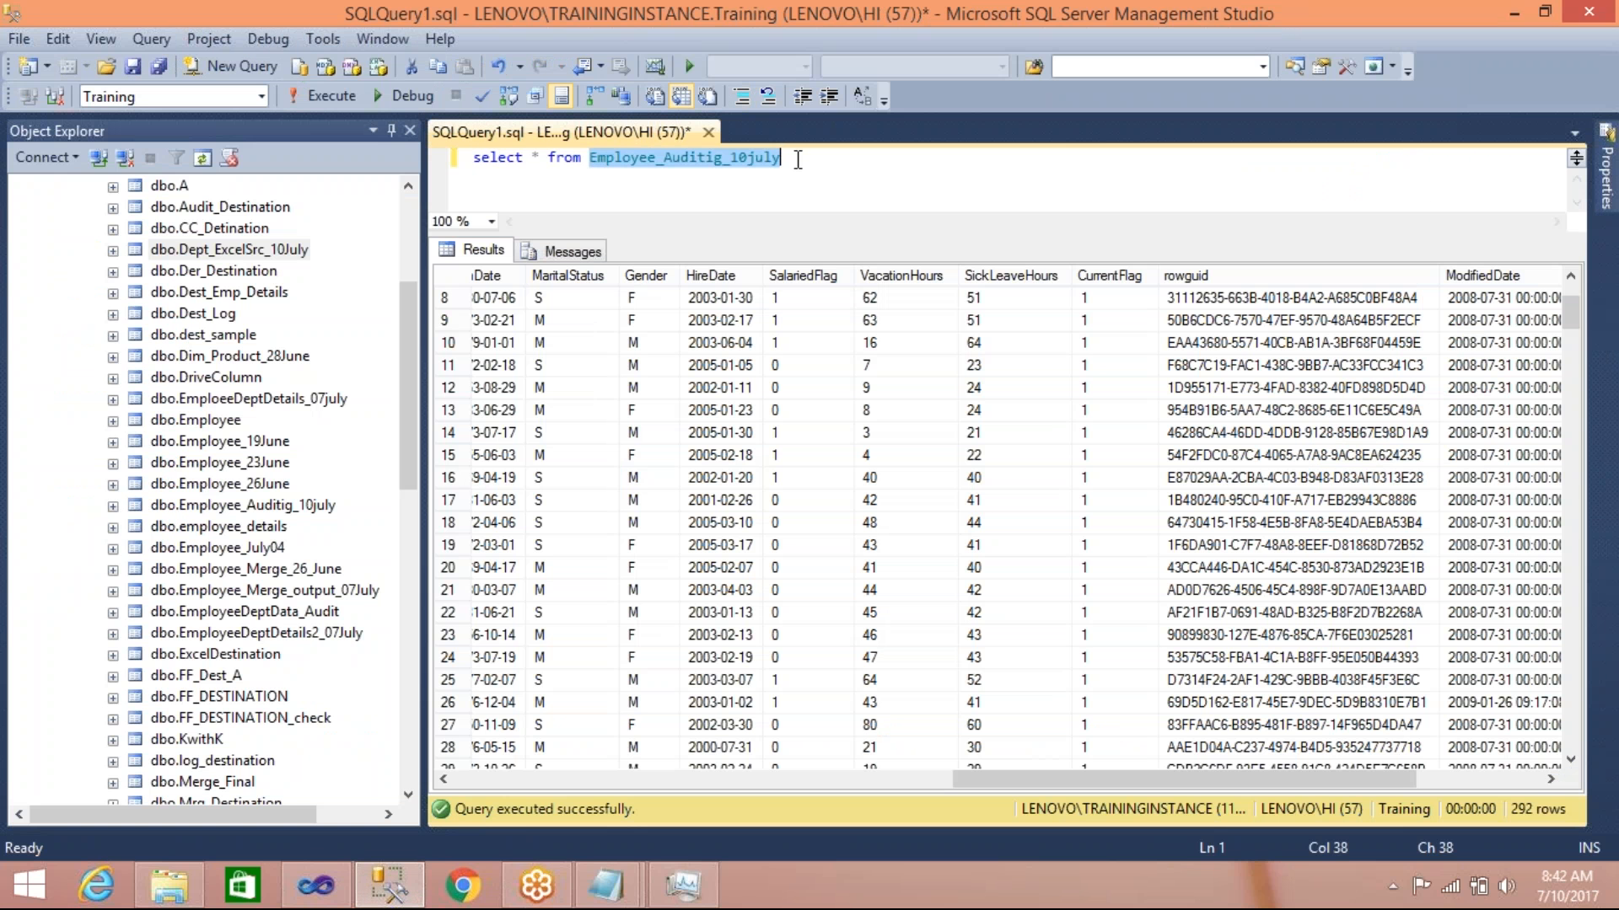
key("Delete")
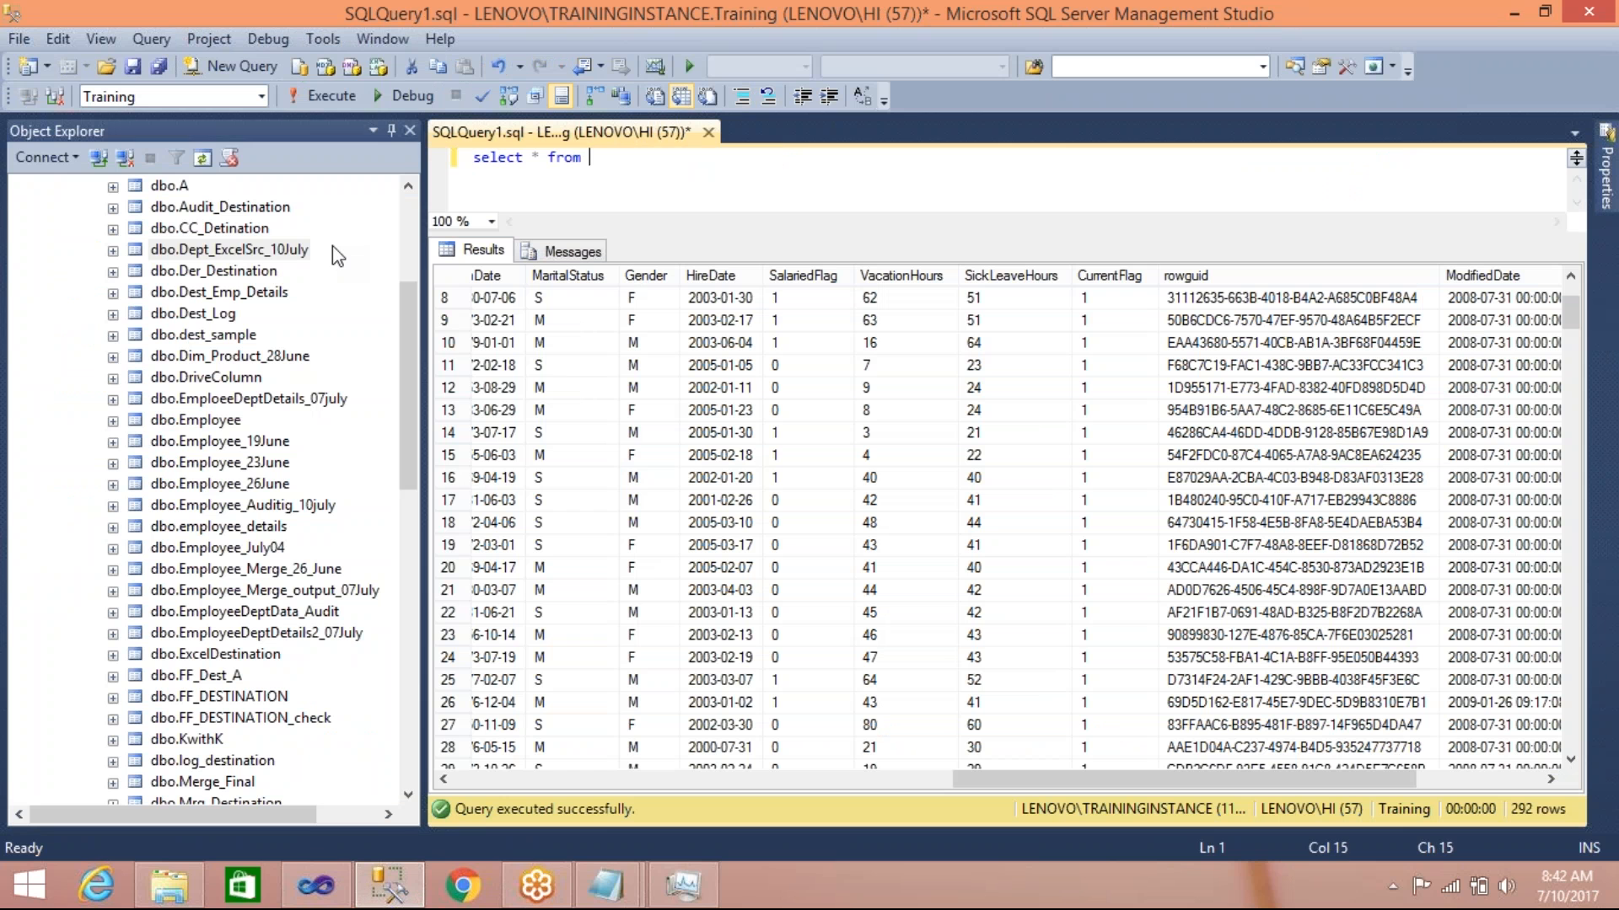
left_click_drag(253, 251, 615, 160)
left_click(616, 157)
key("F5")
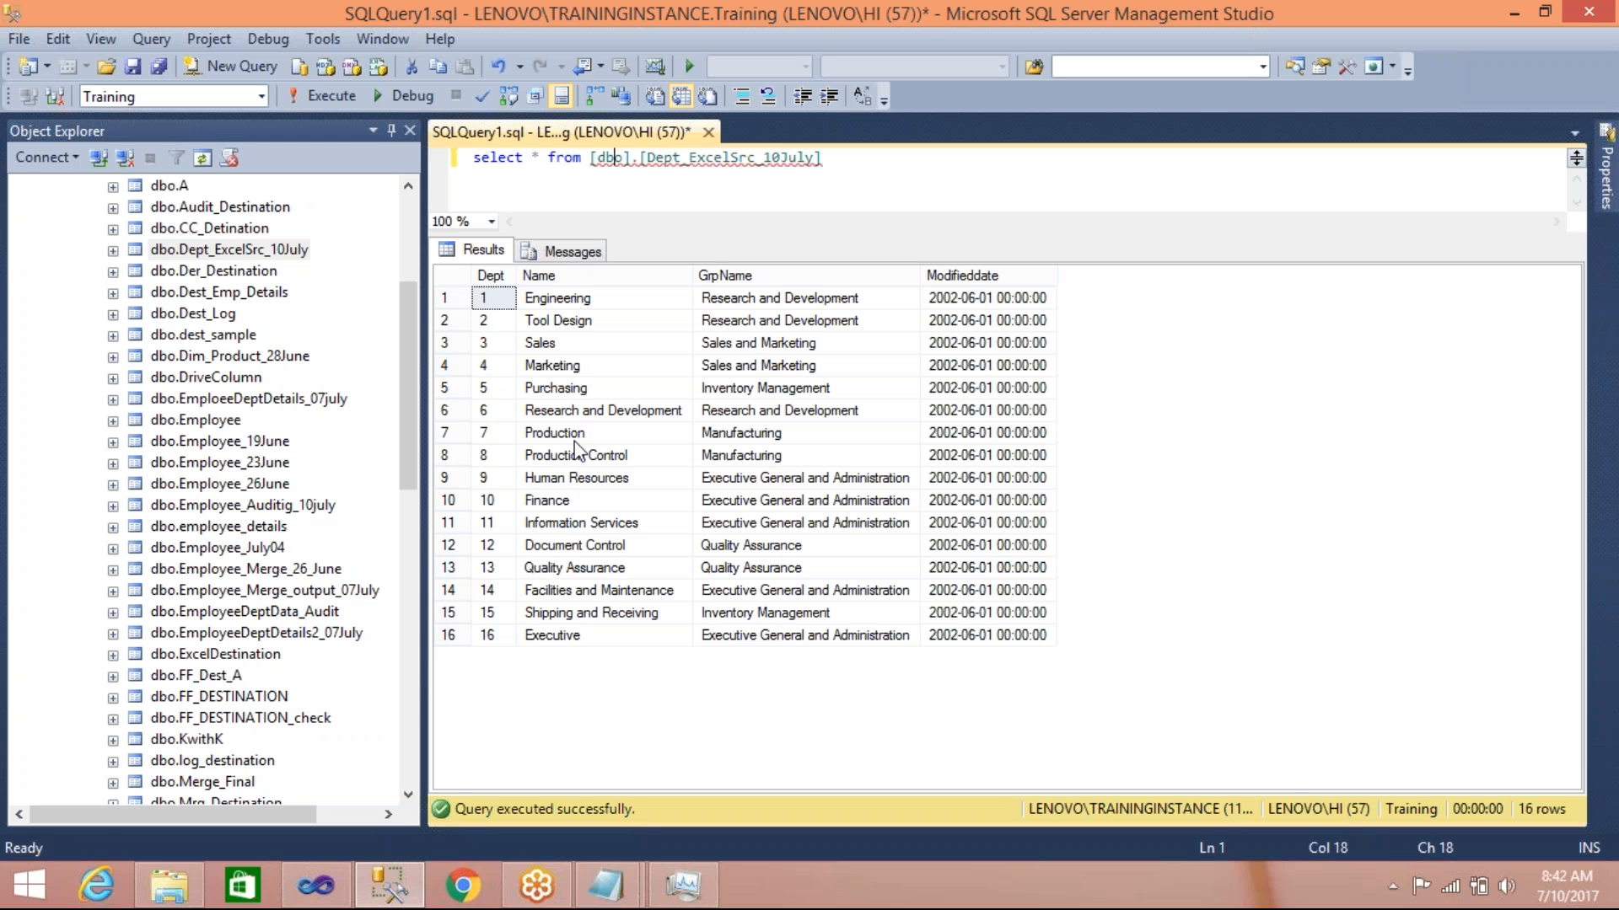
Enlarge the query editor area above the results and capitalize the query's first word as "Select"
left_click(332, 872)
left_click(332, 872)
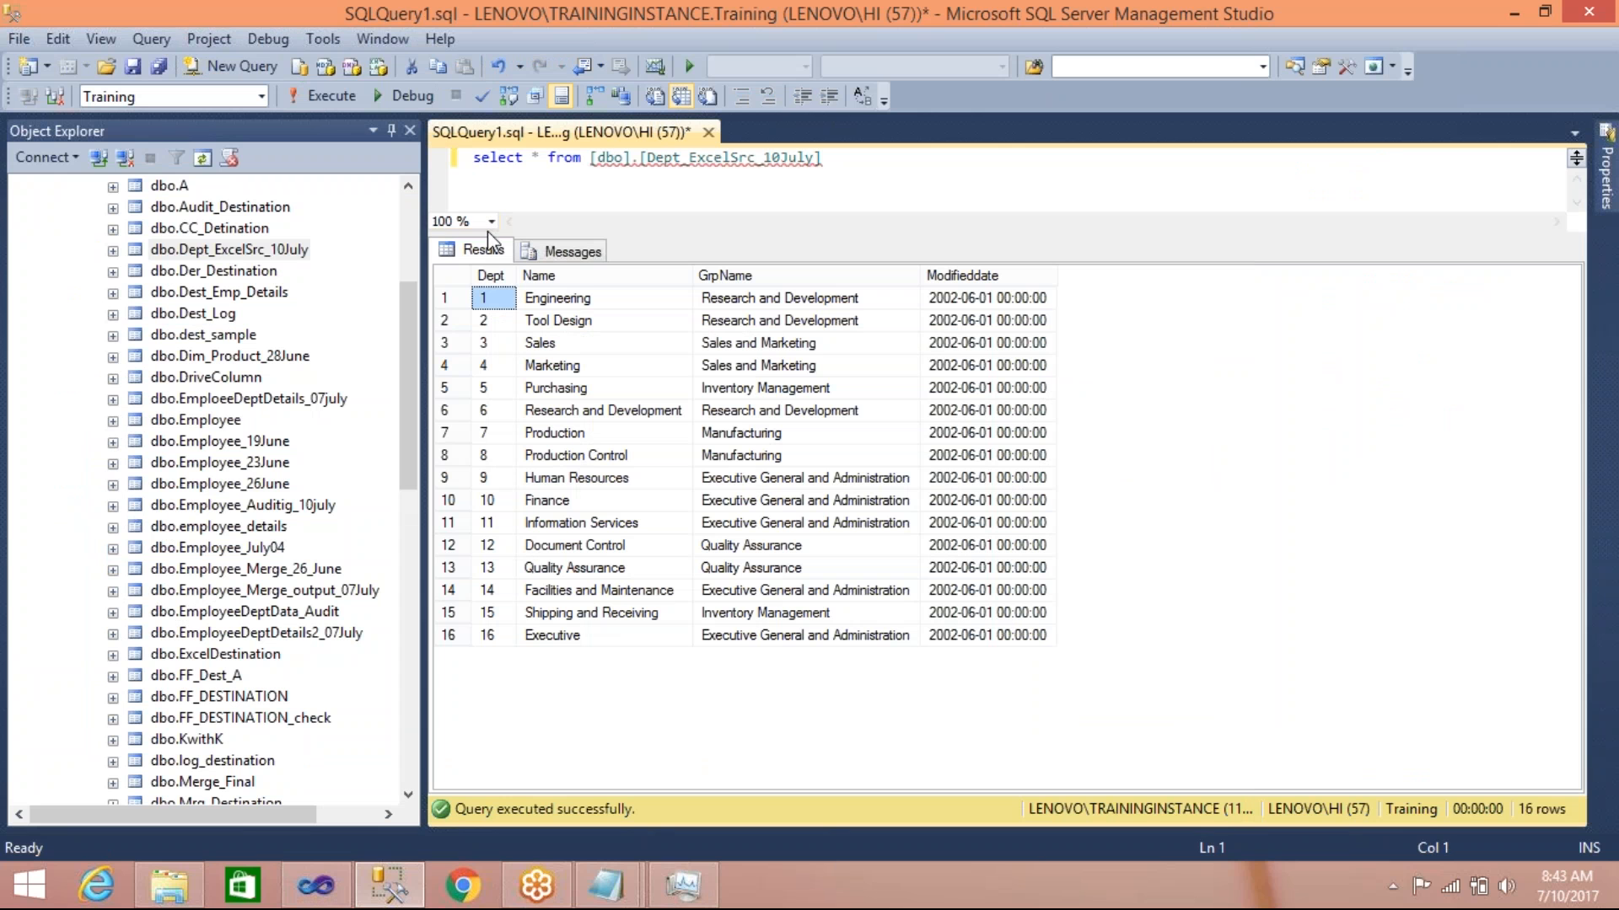
left_click_drag(486, 234, 473, 317)
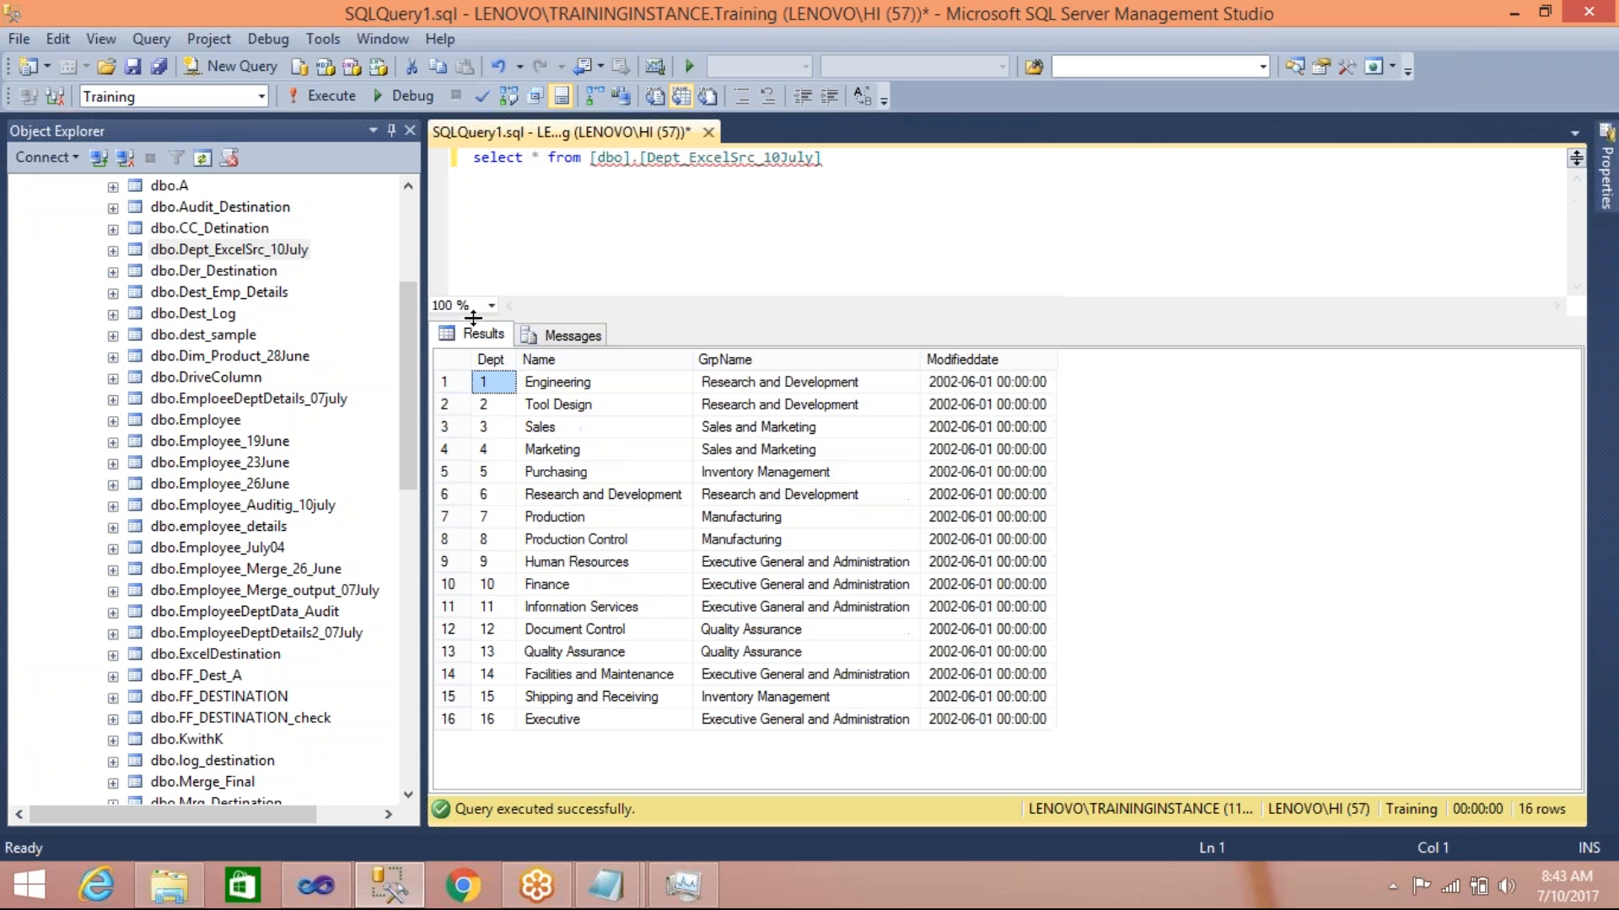
left_click(476, 156)
key("BackSpace")
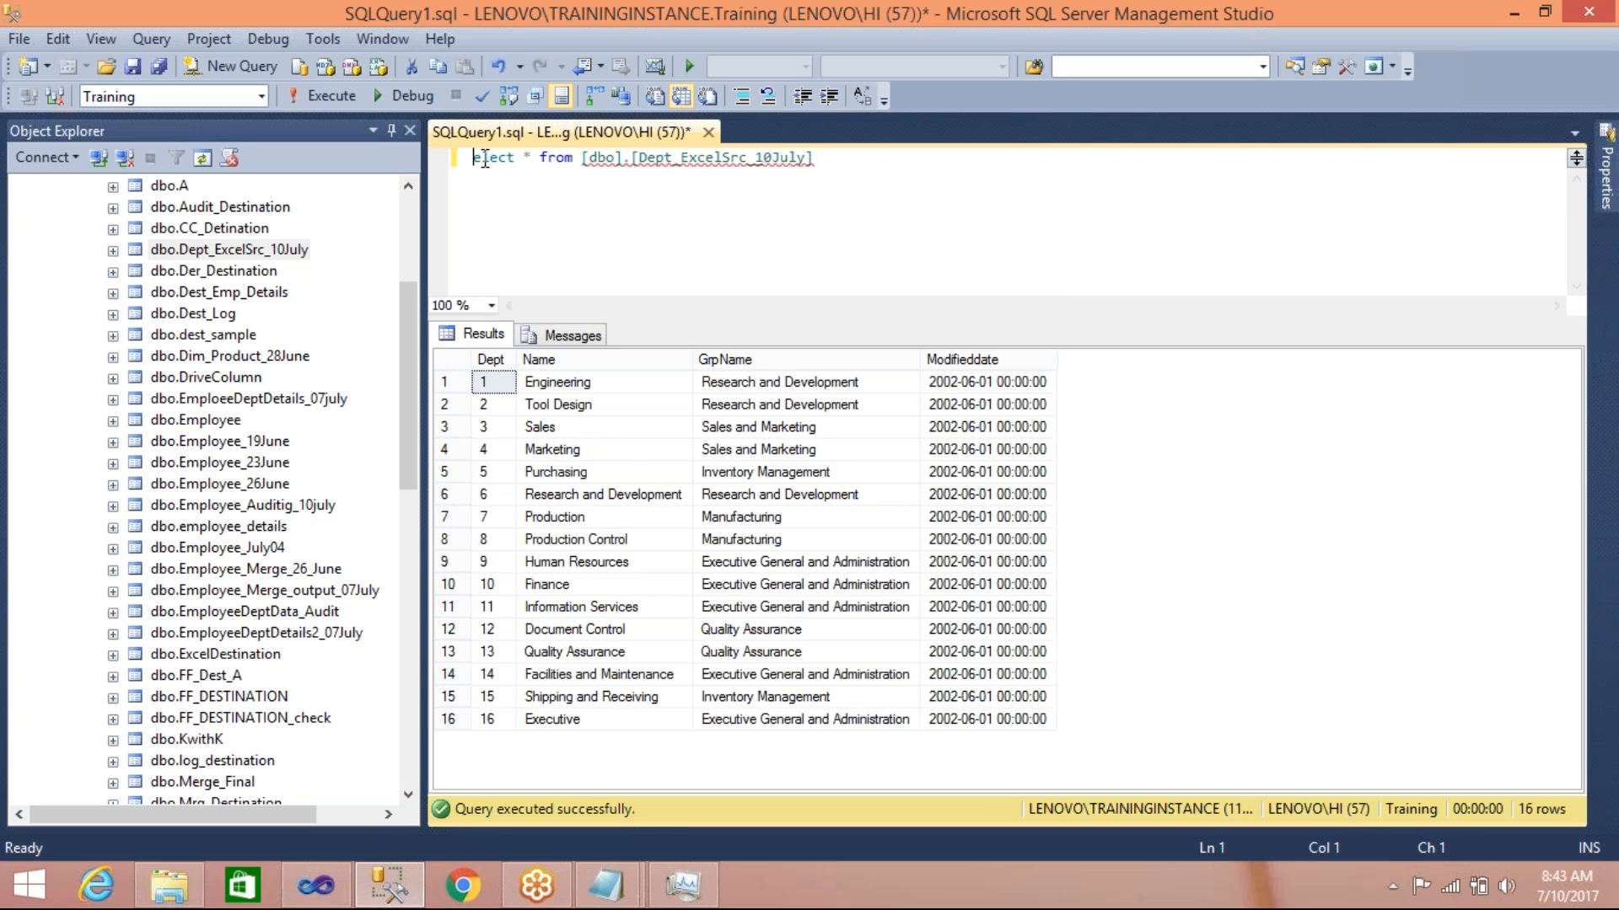
type("S")
left_click(544, 180)
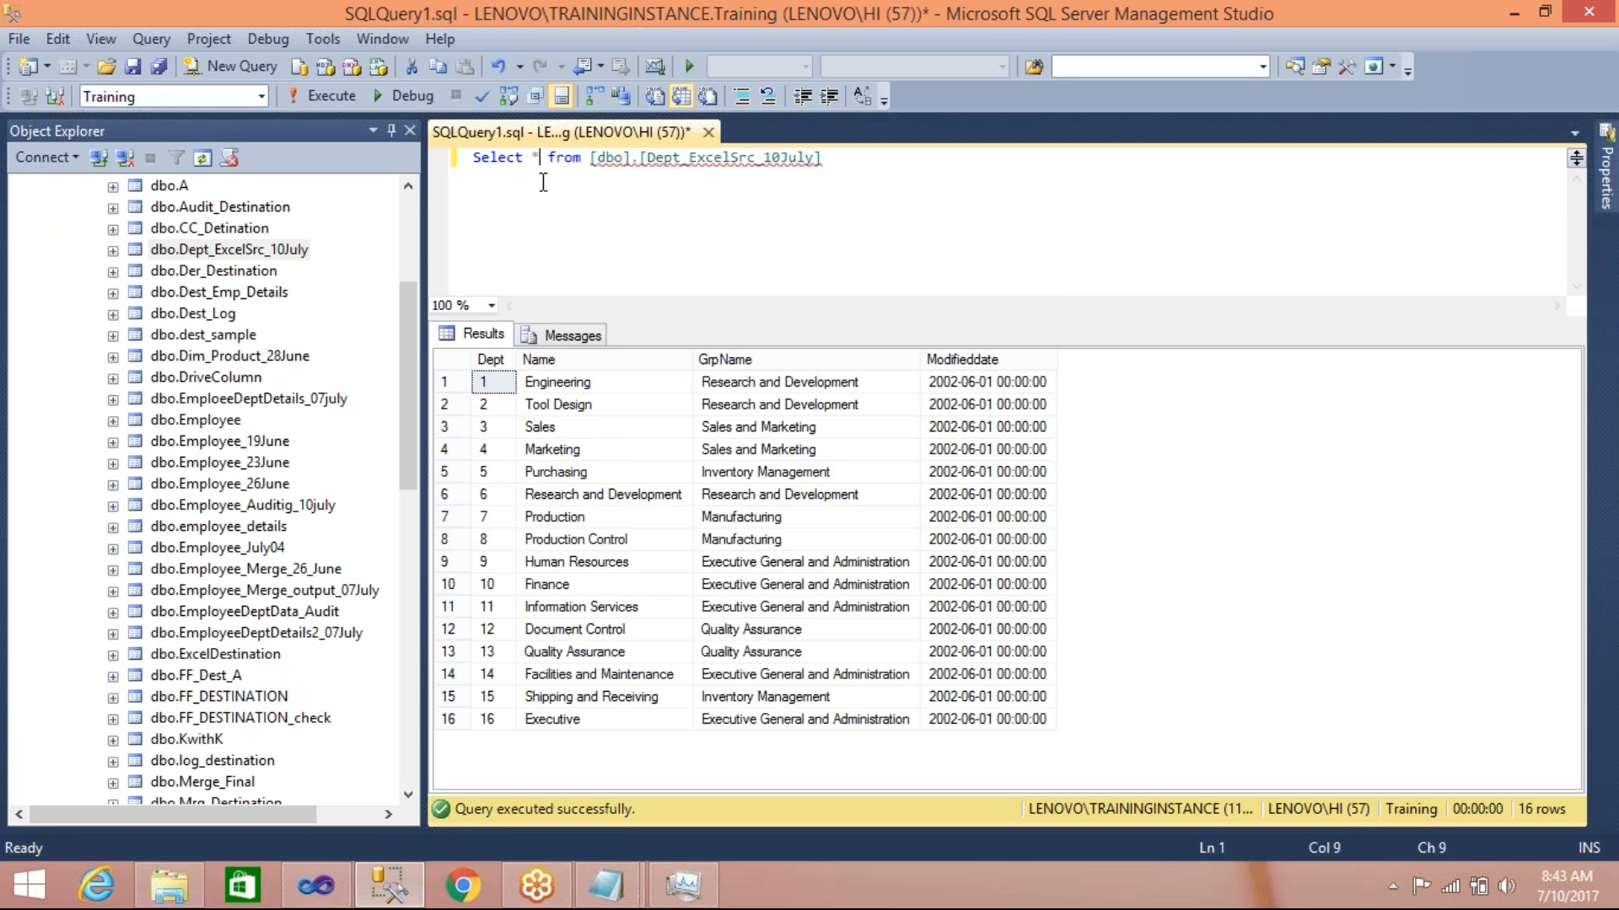
Switch to Visual Studio, run the Load_Employee_Excel_Src.dtsx package, and compare its run with the department rows in SQL Server Management Studio
left_click(307, 894)
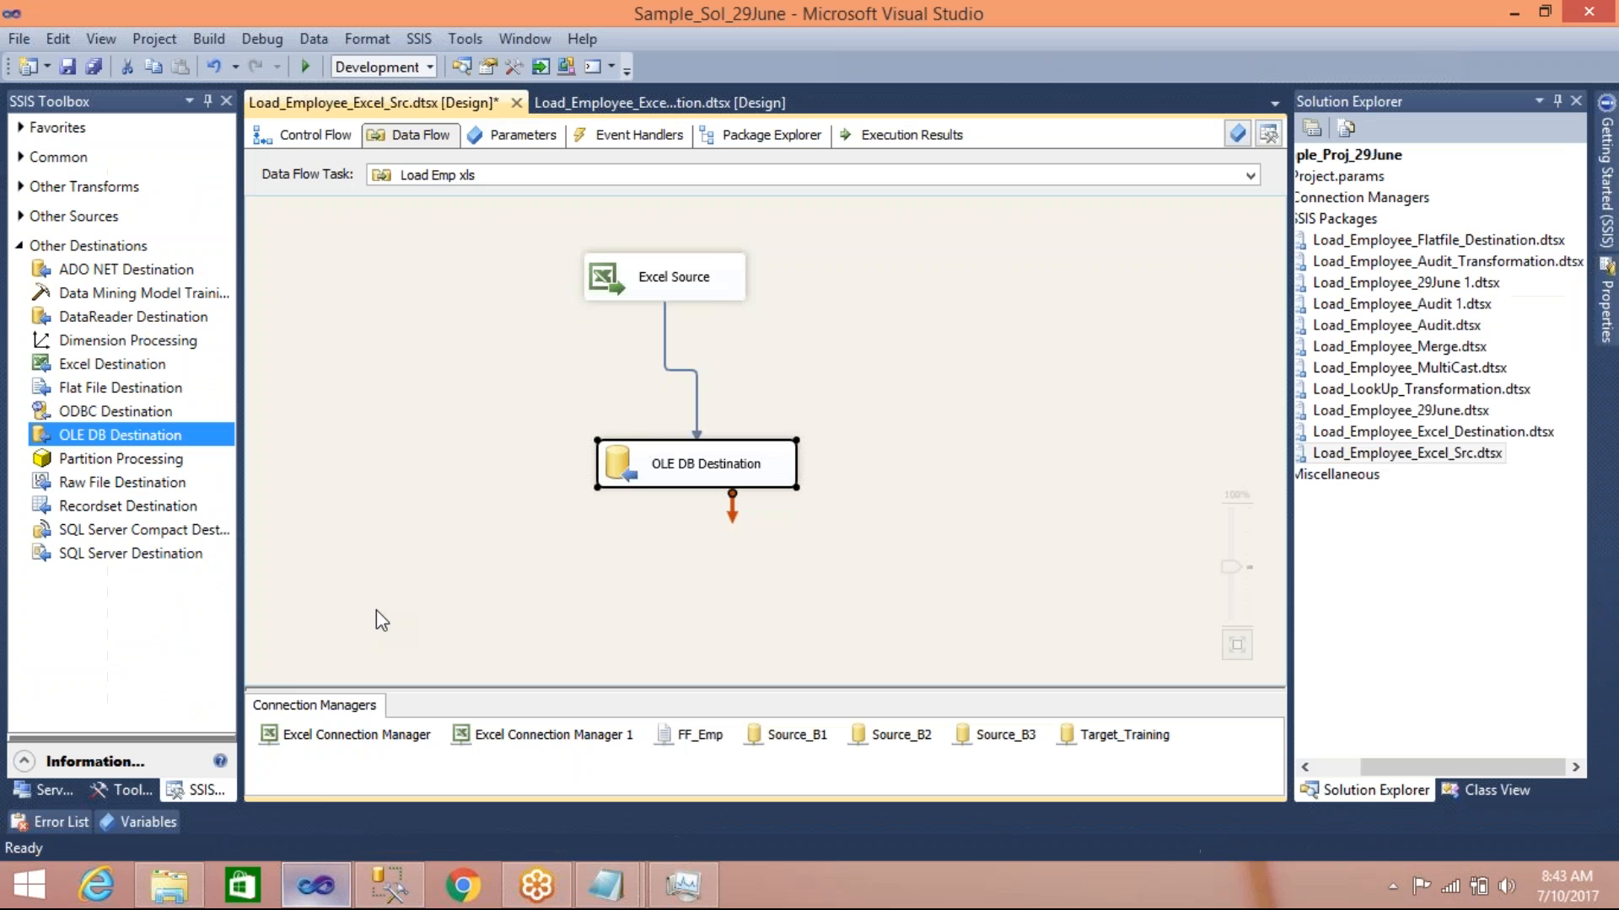
left_click(305, 65)
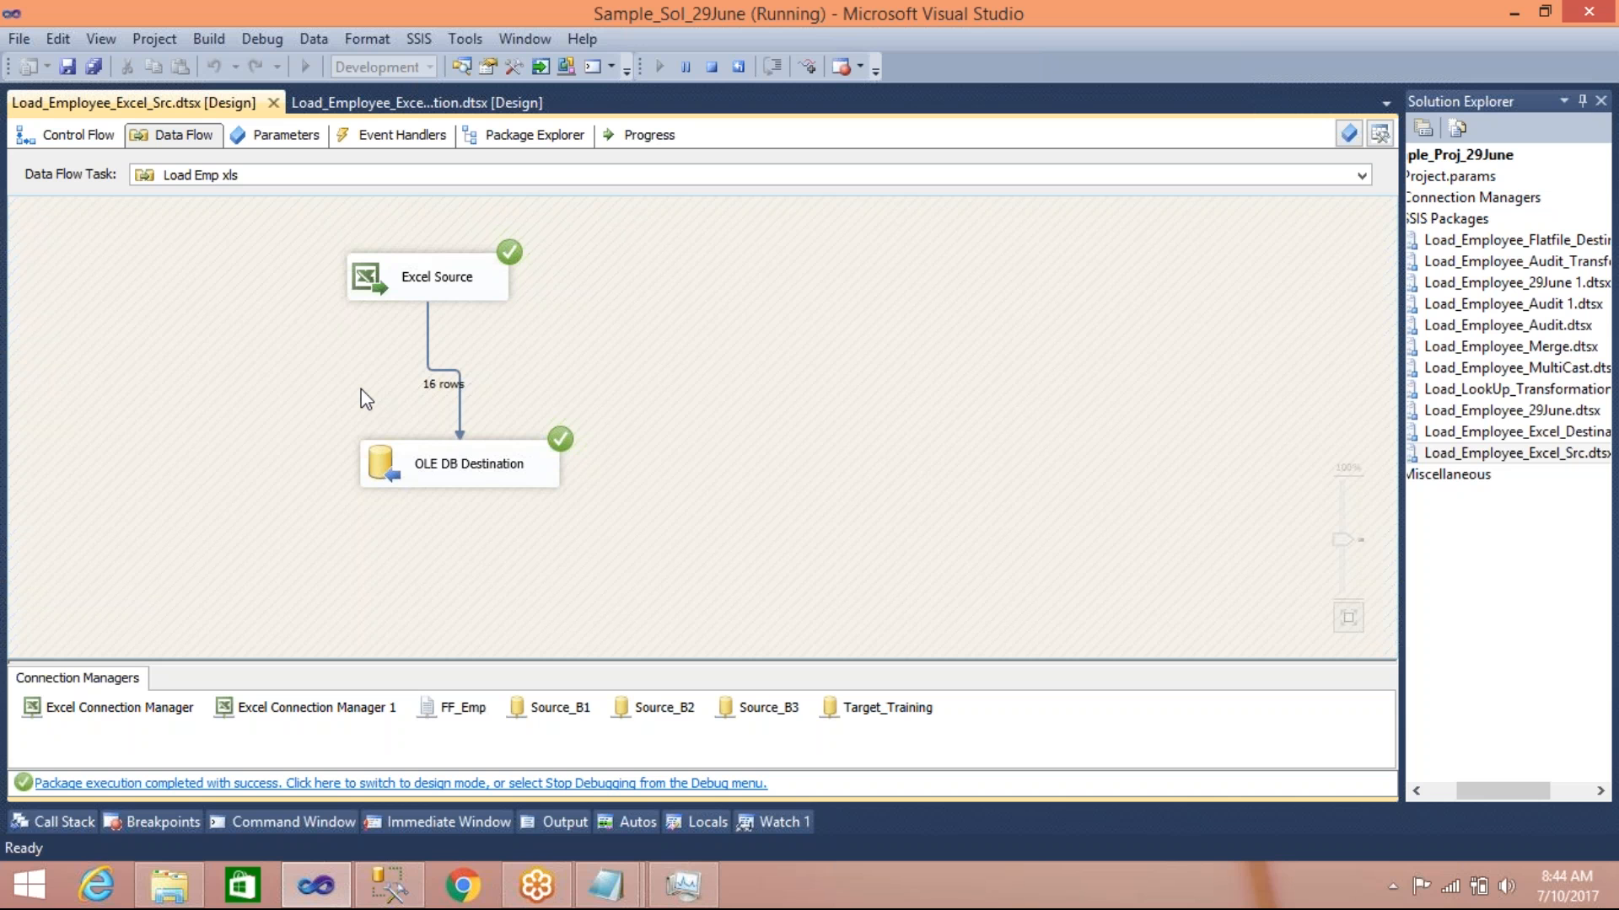
left_click(381, 887)
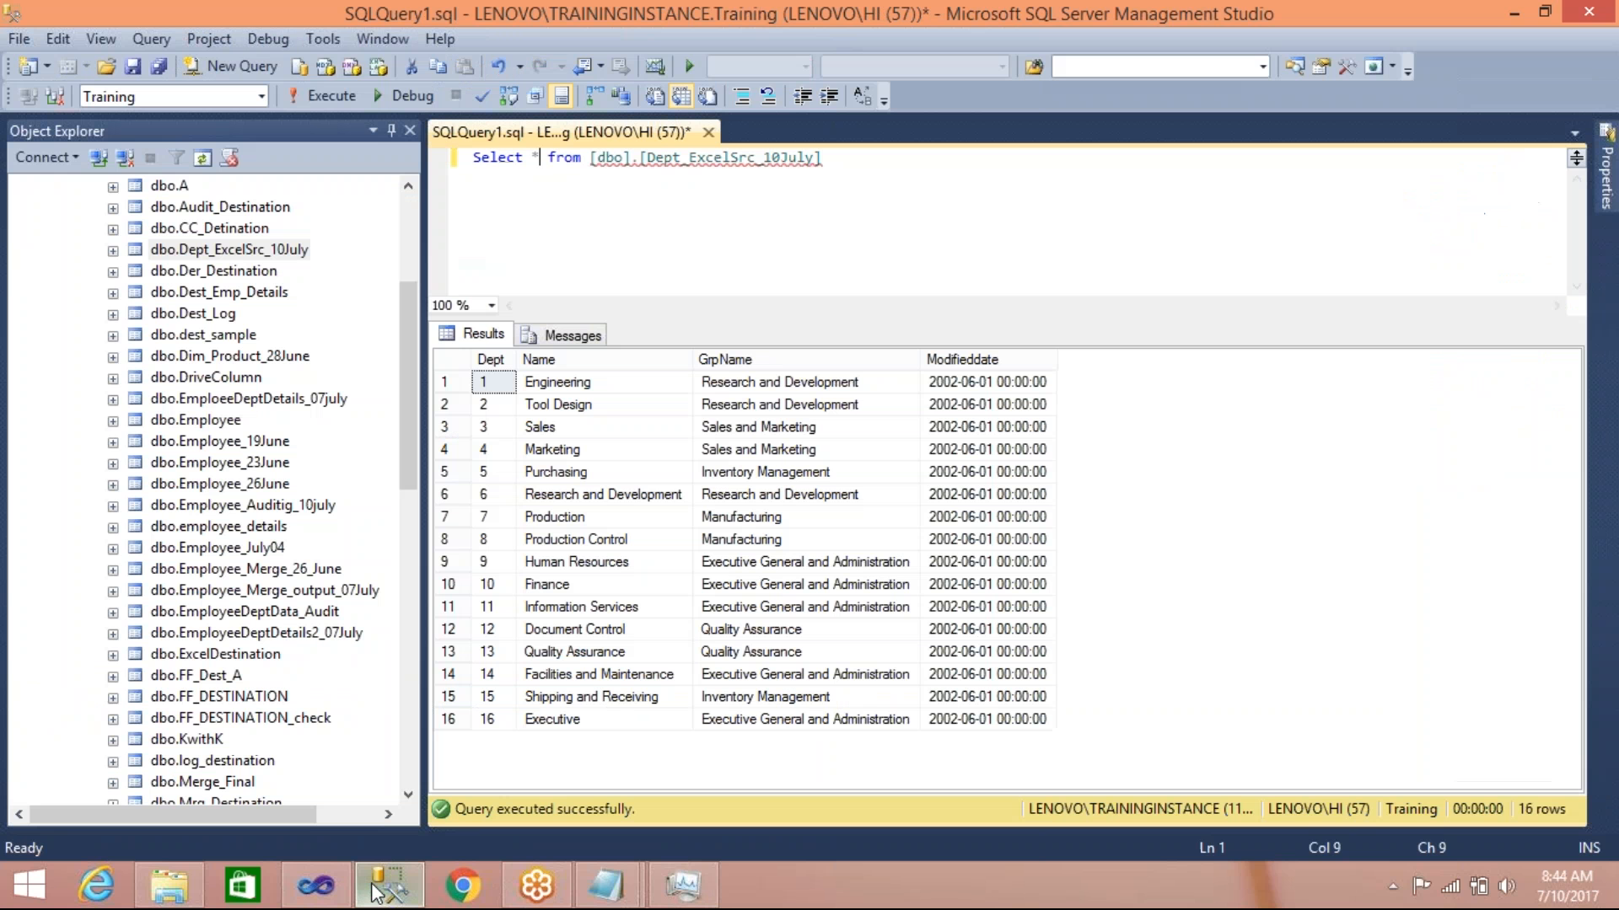
left_click(654, 435)
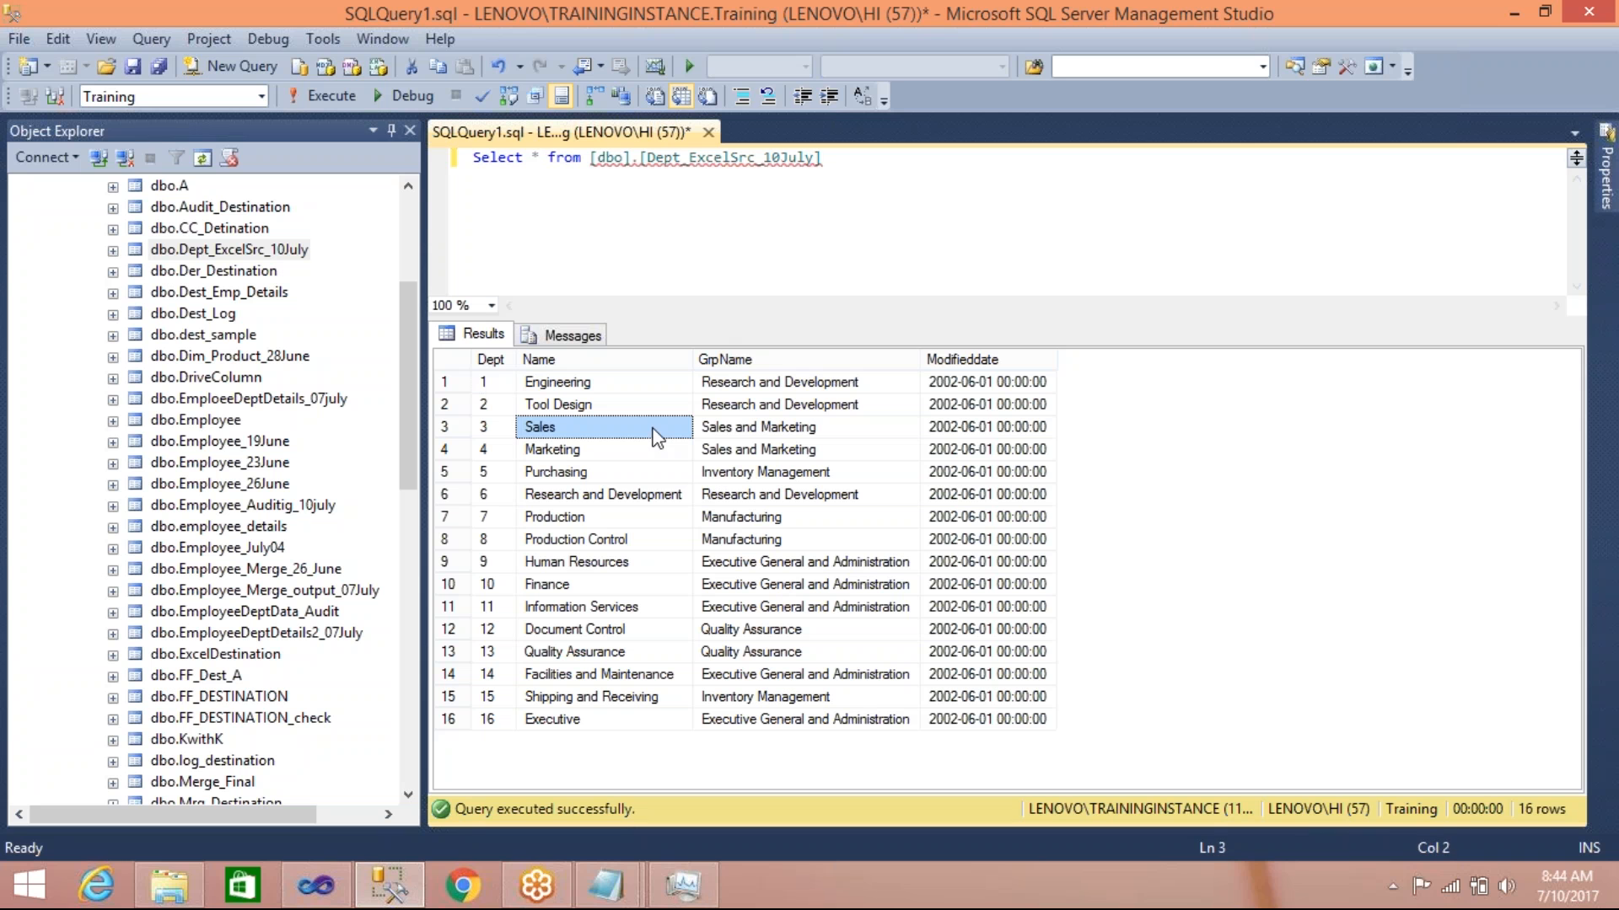
left_click(448, 719)
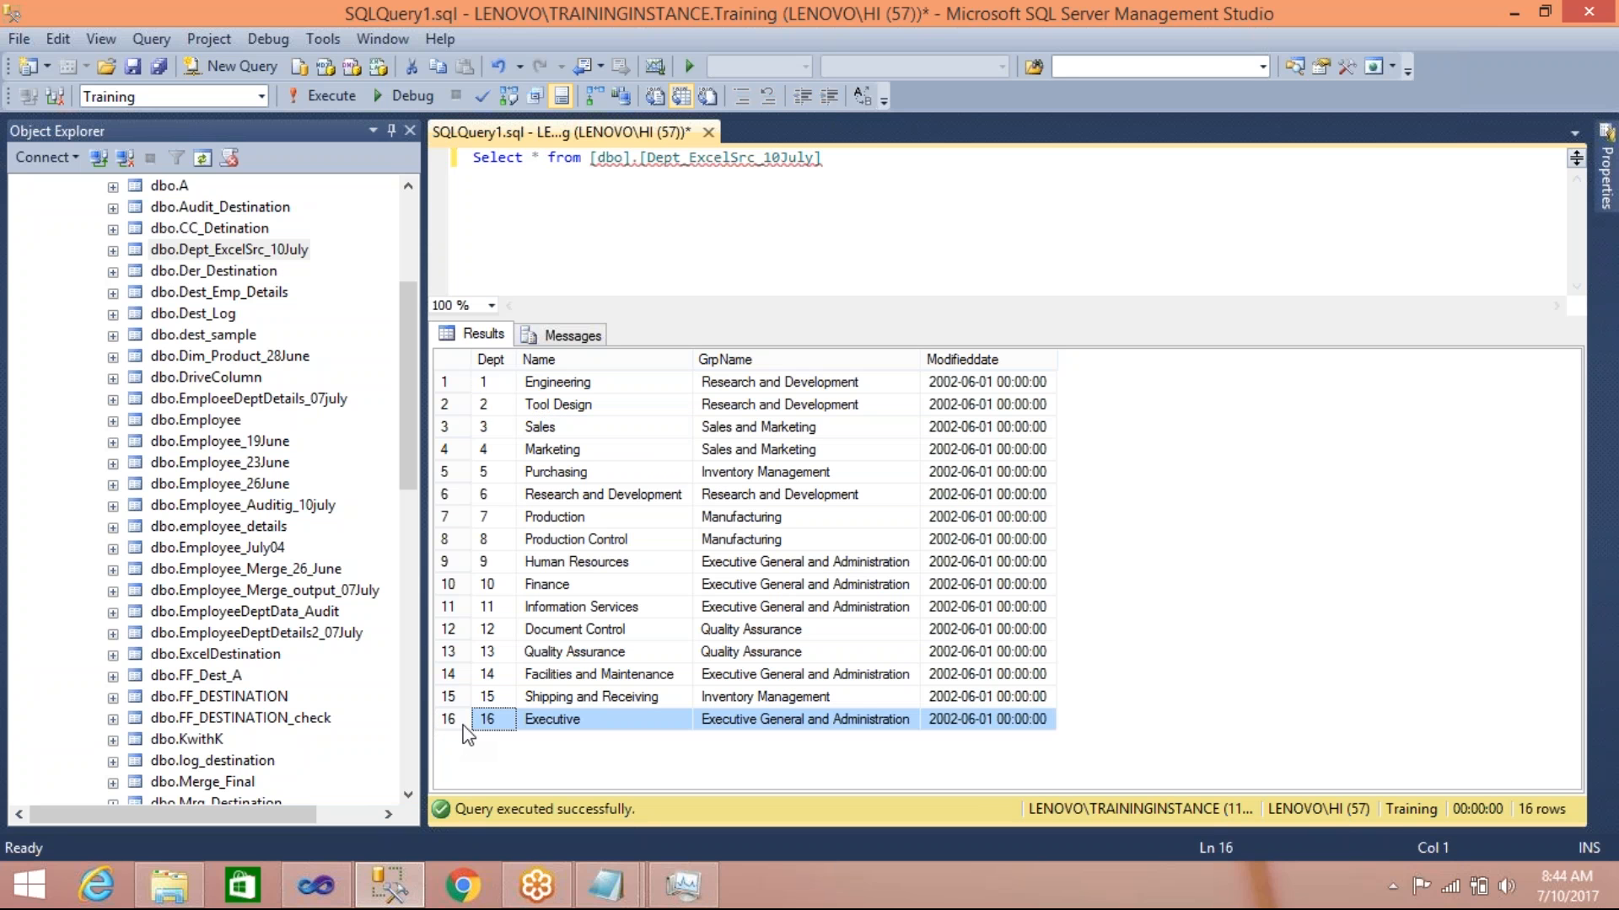
left_click(336, 896)
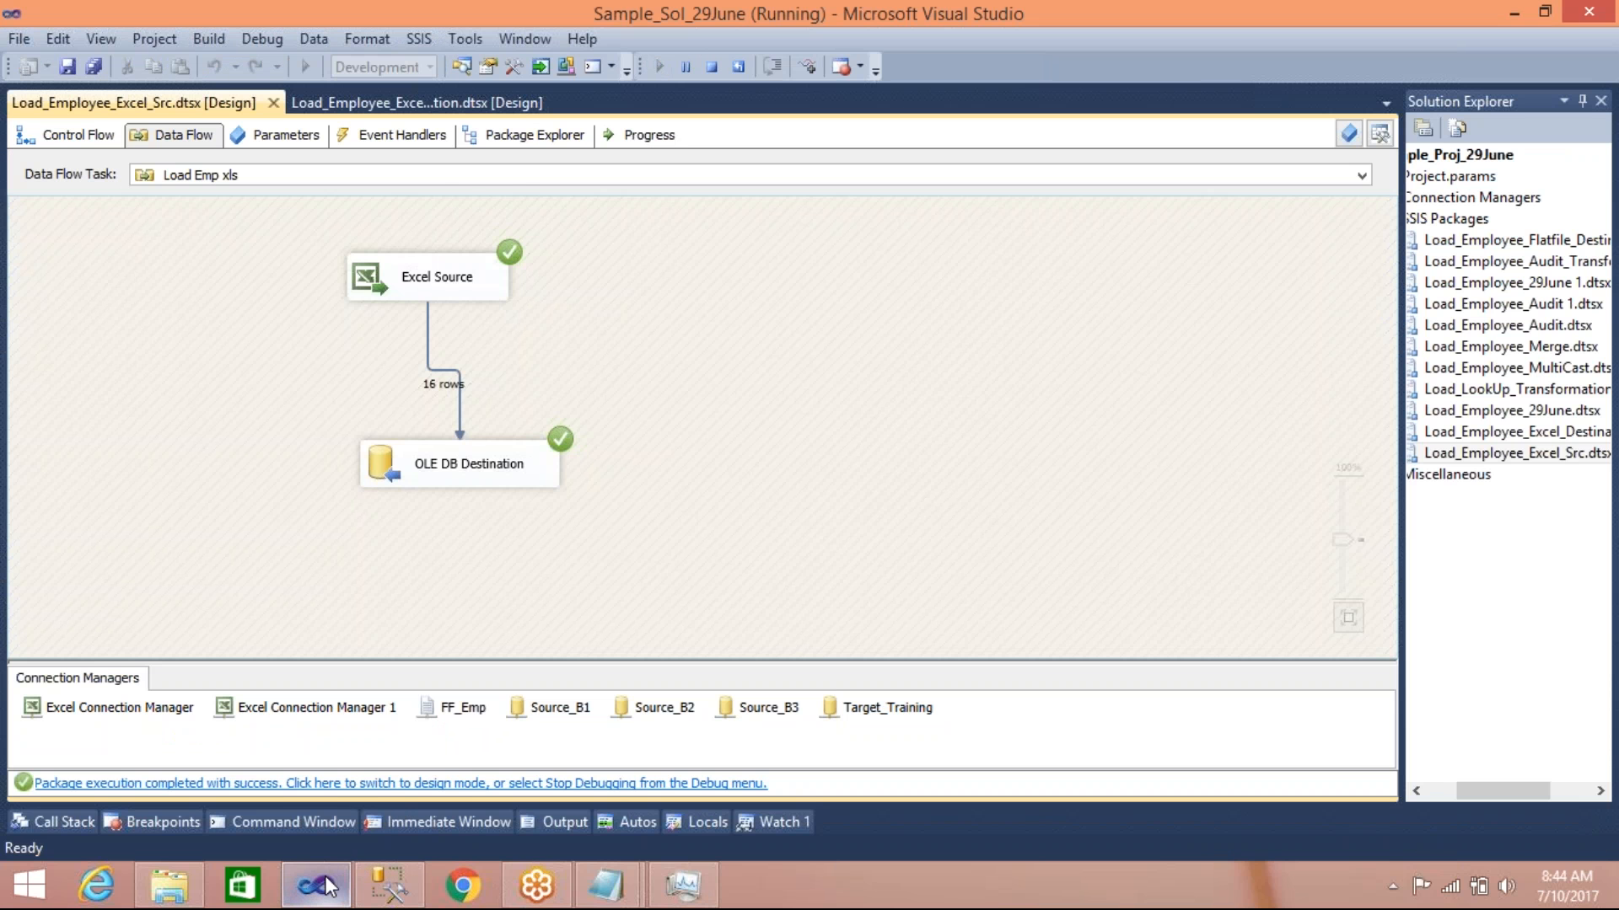
left_click(389, 885)
left_click(660, 227)
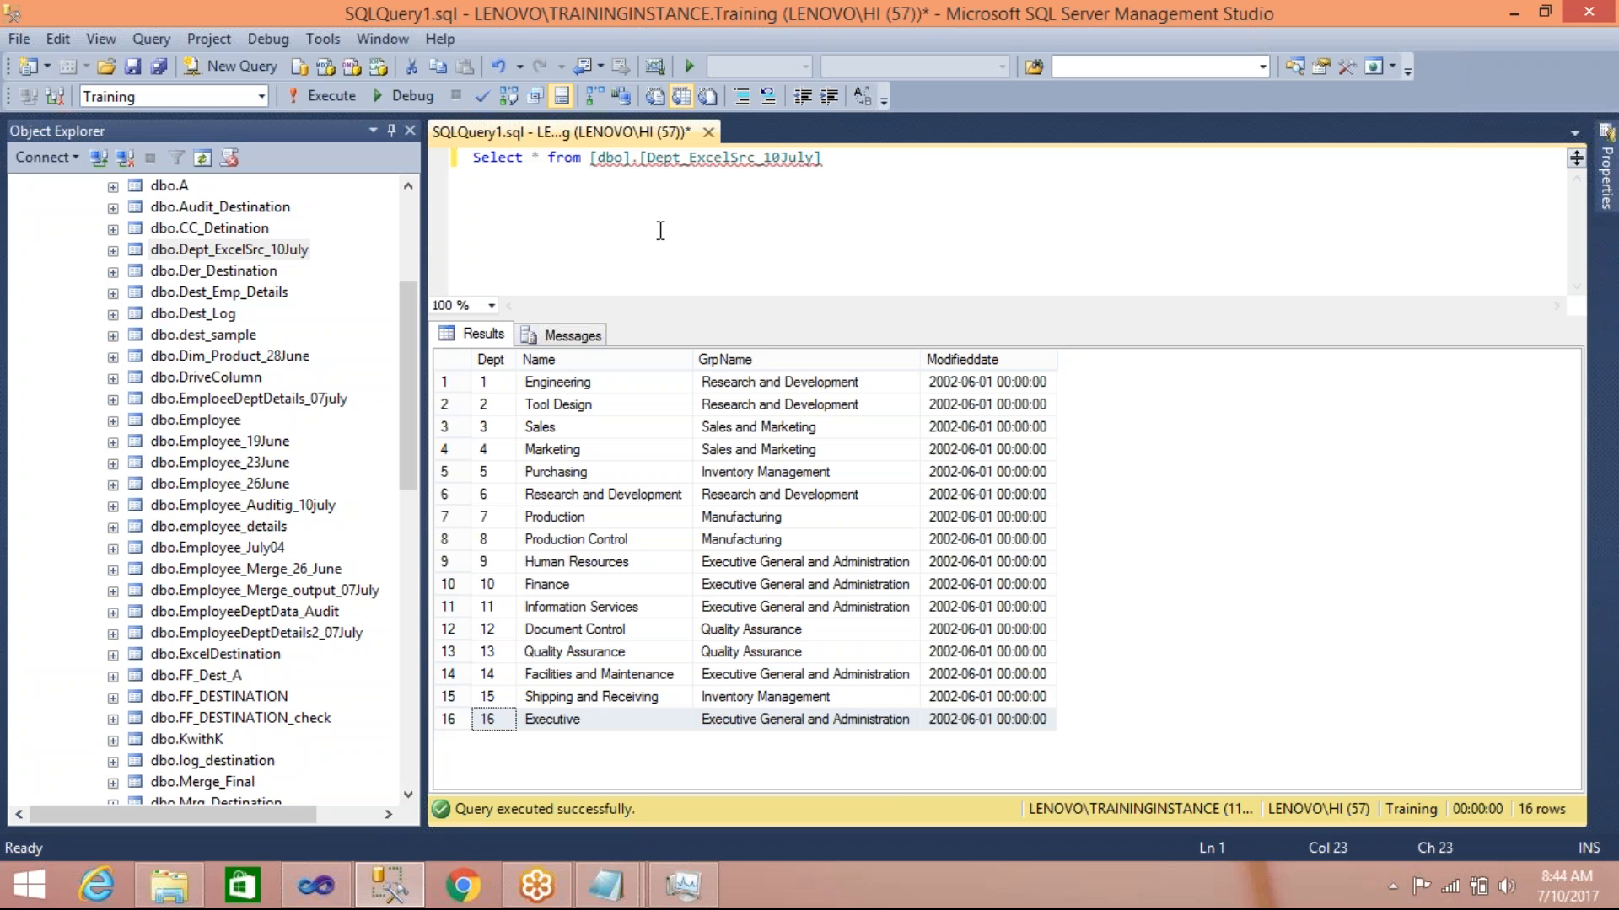
left_click(597, 236)
Stop the package run in Visual Studio, then save Load_Employee_Excel_Src.dtsx and close both open packages
left_click(299, 885)
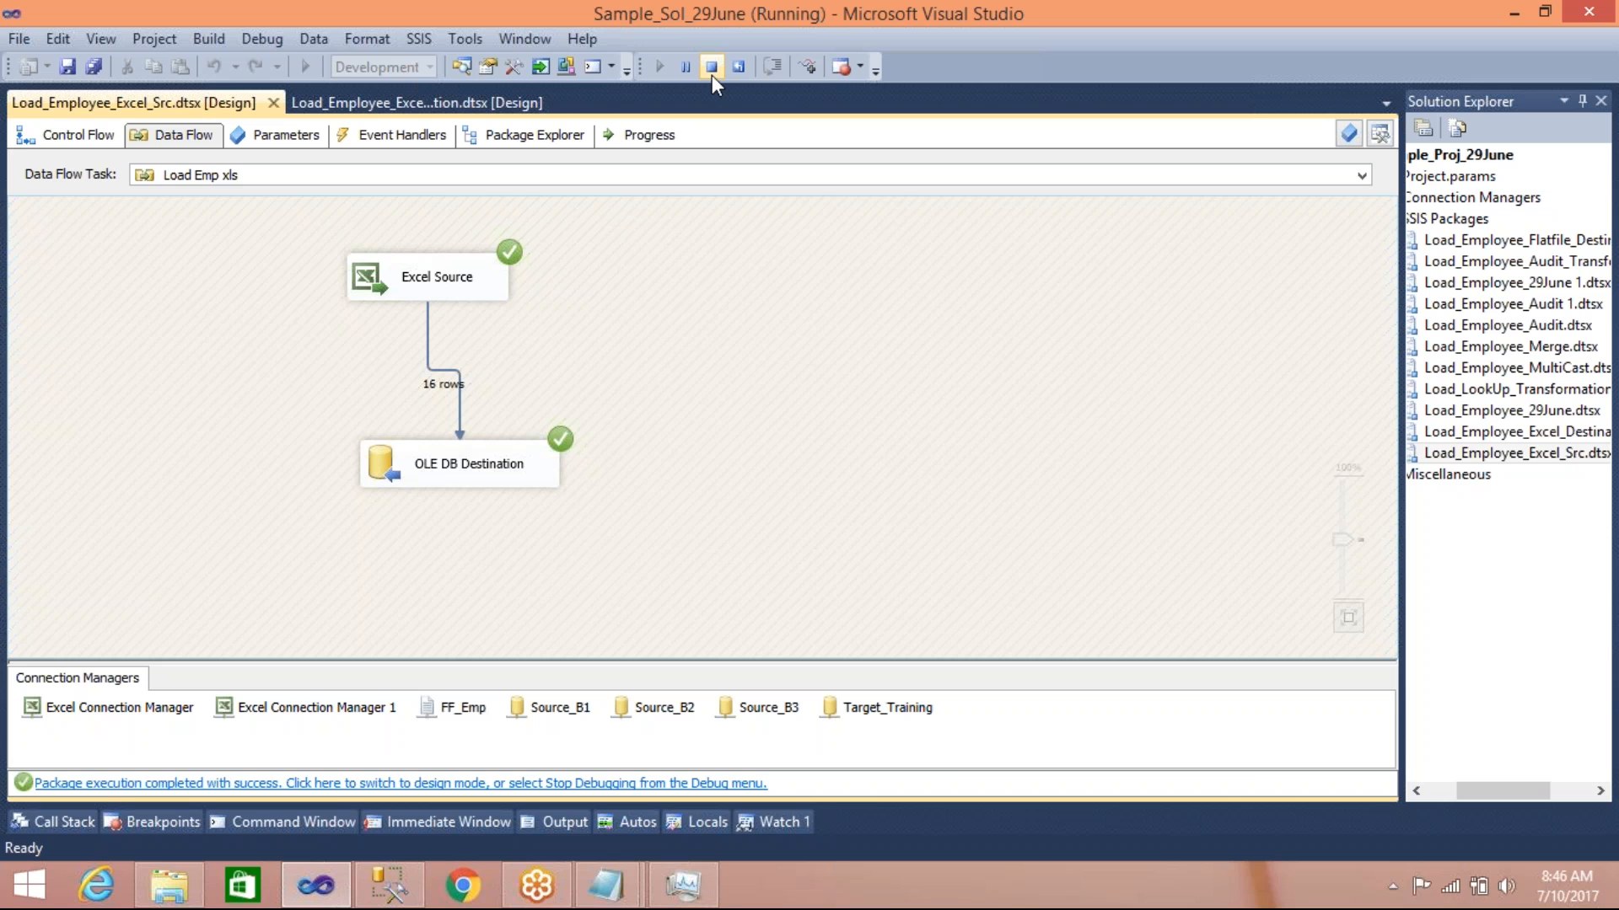
left_click(711, 67)
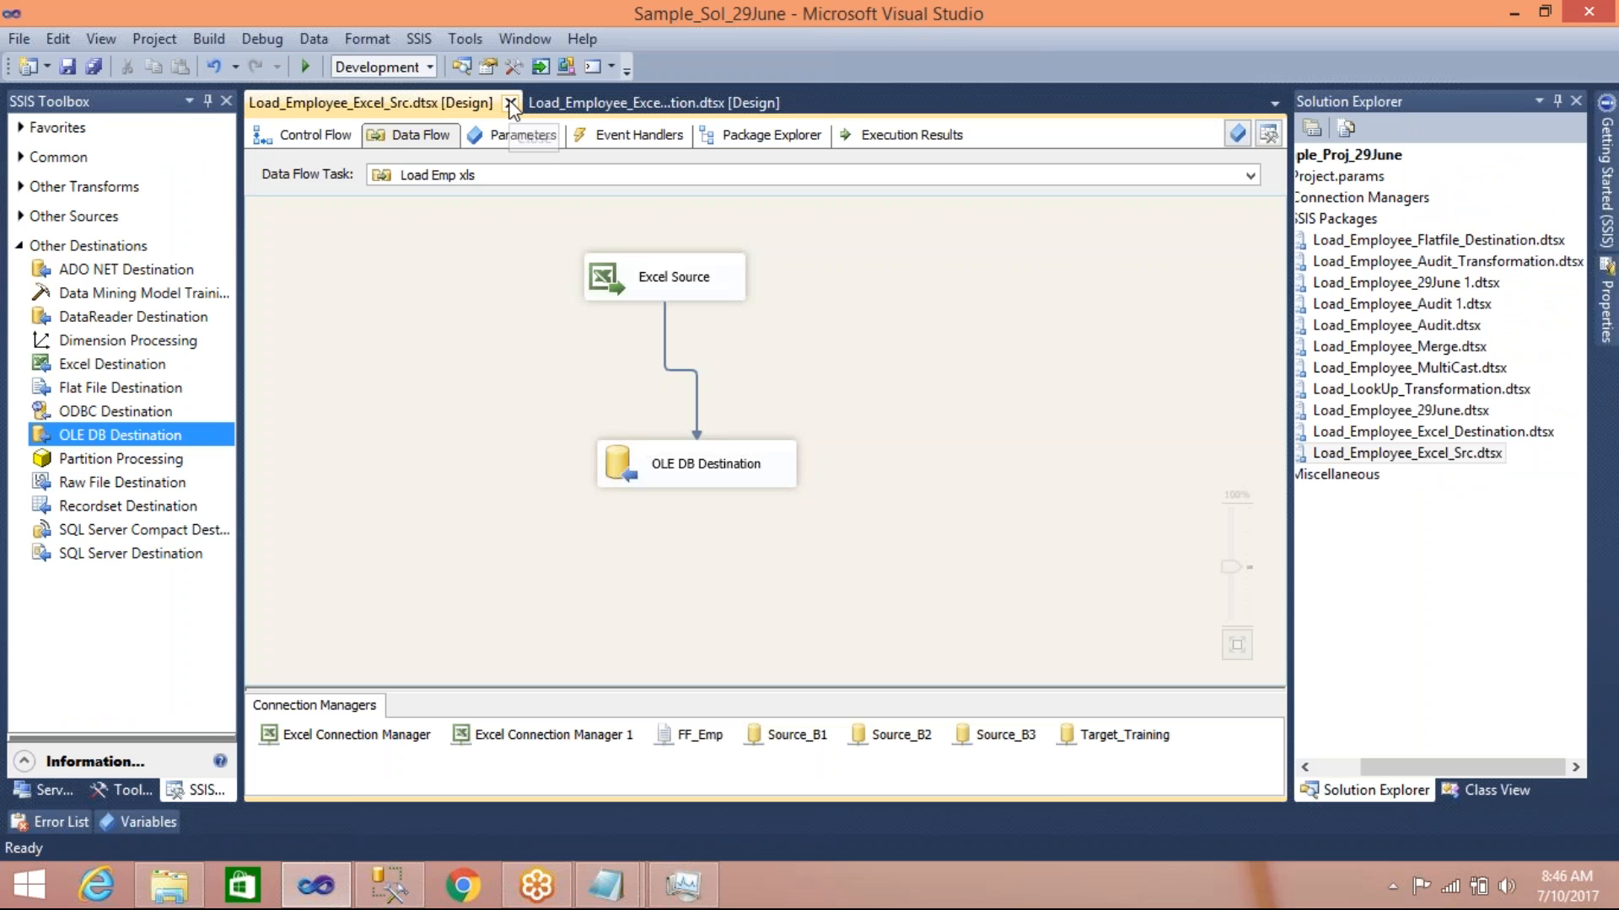
left_click(69, 67)
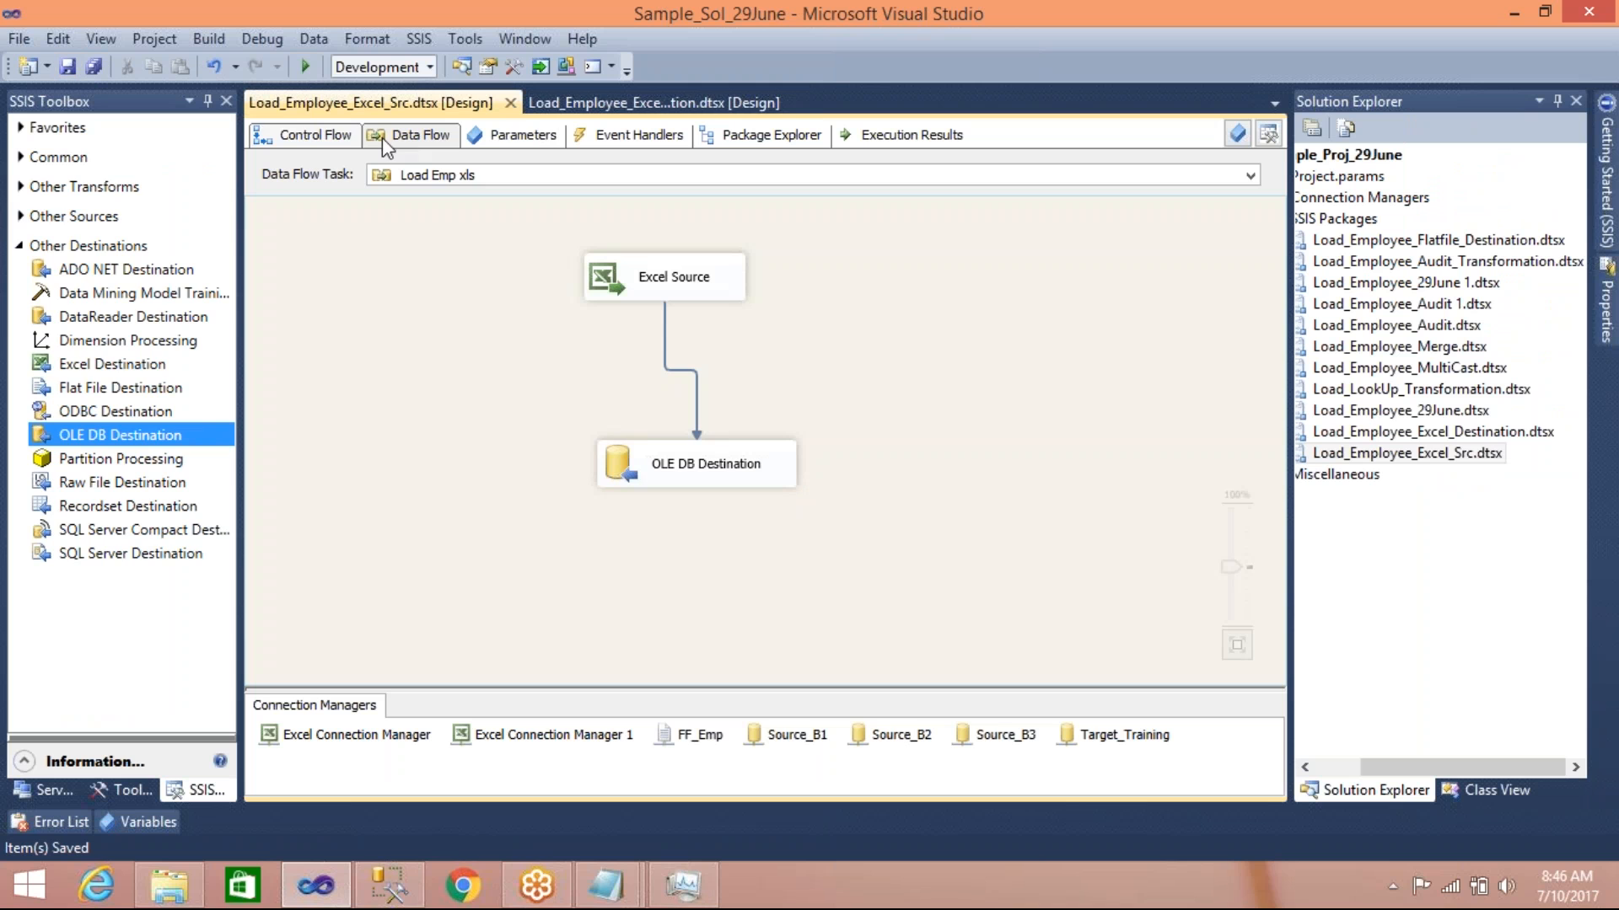
left_click(510, 103)
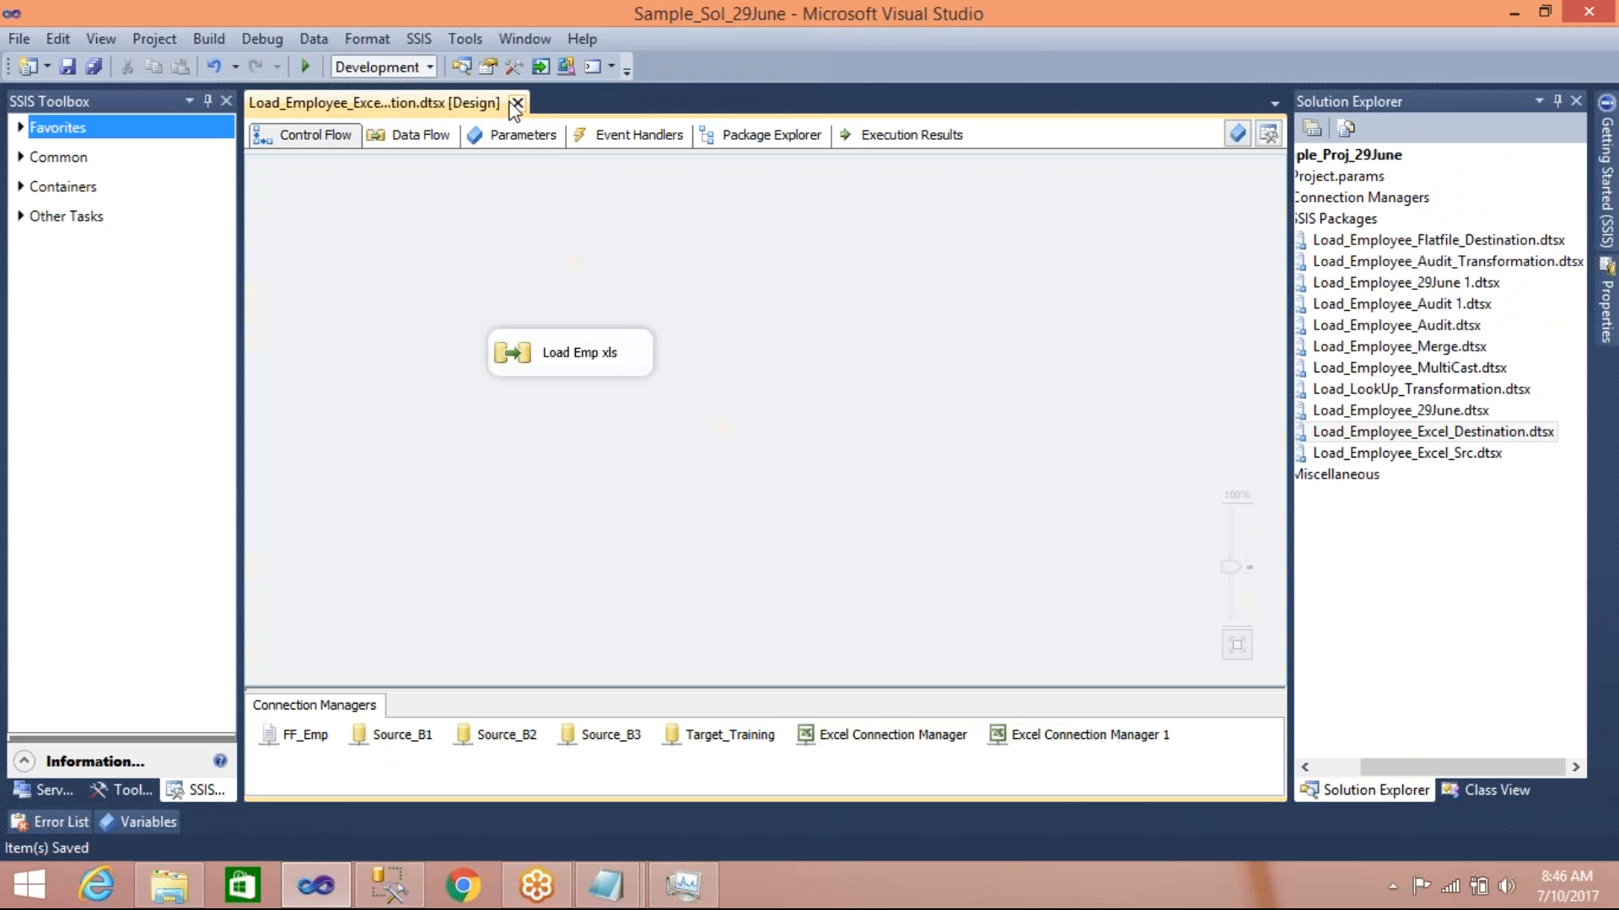
left_click(518, 103)
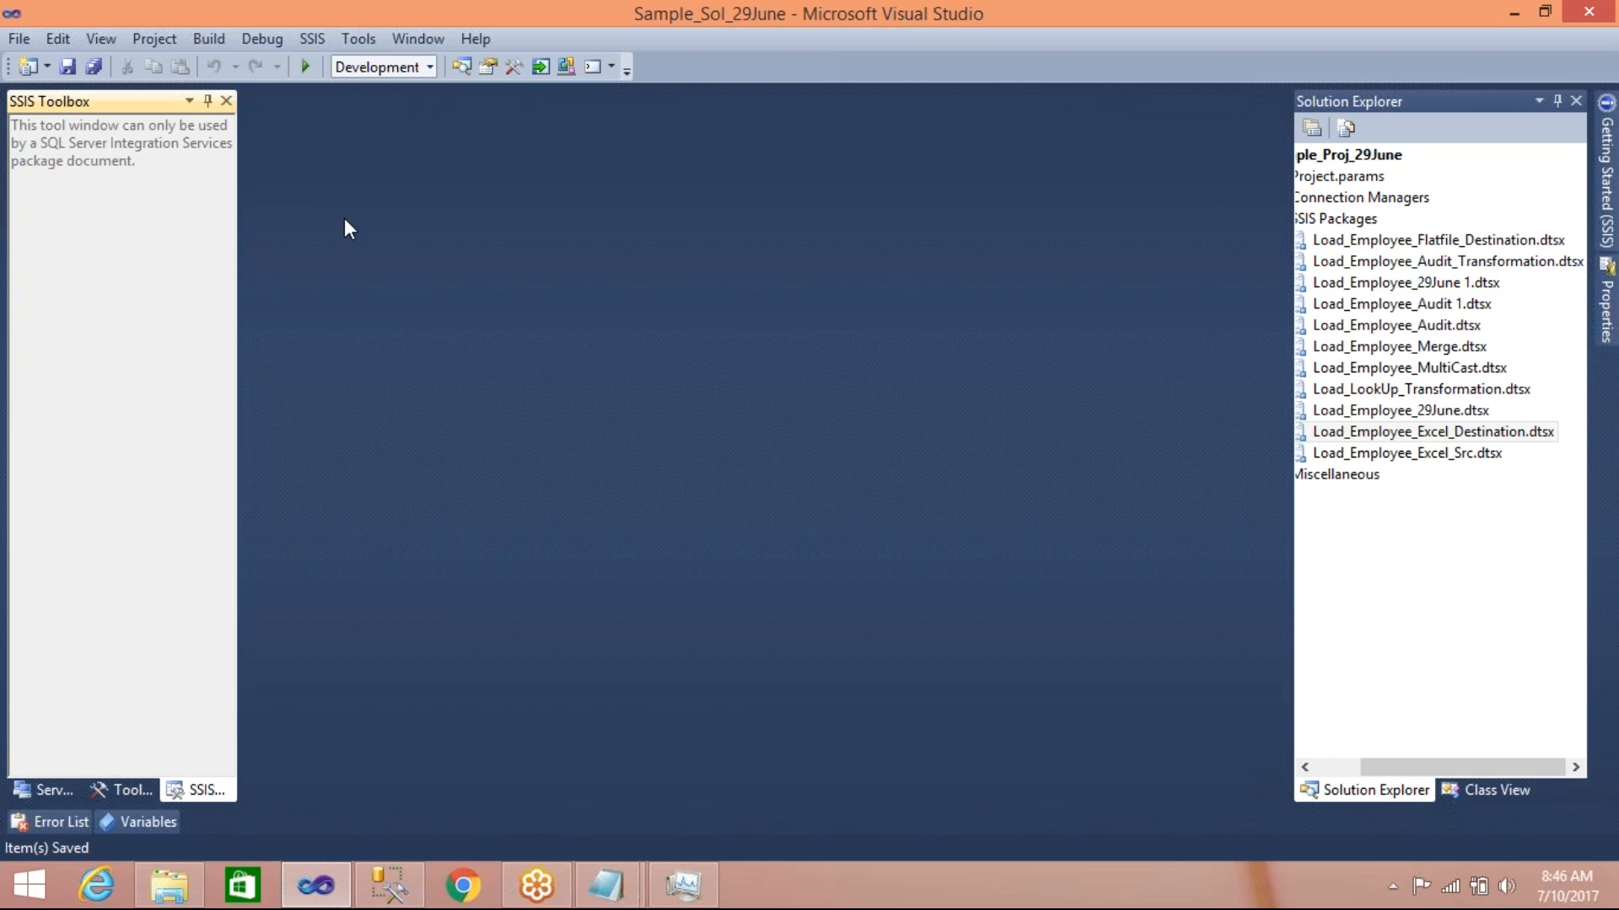
Switch to the New Text Document (3) notes in Notepad and add a dashed separator line at the end
left_click(606, 885)
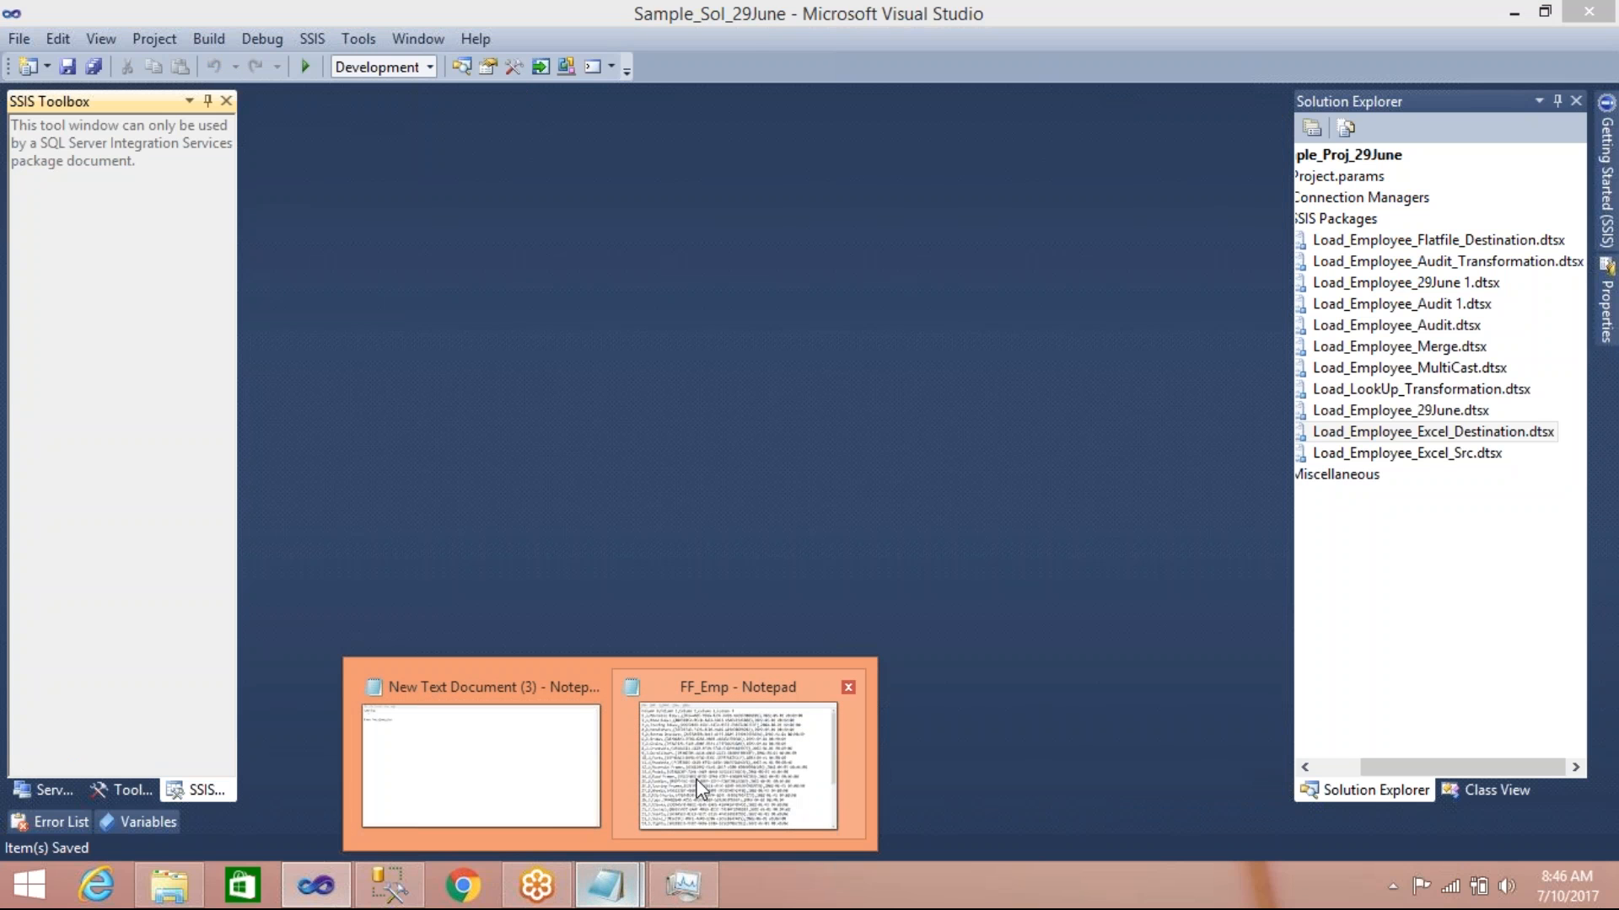
mouse_move(849, 691)
left_click(548, 745)
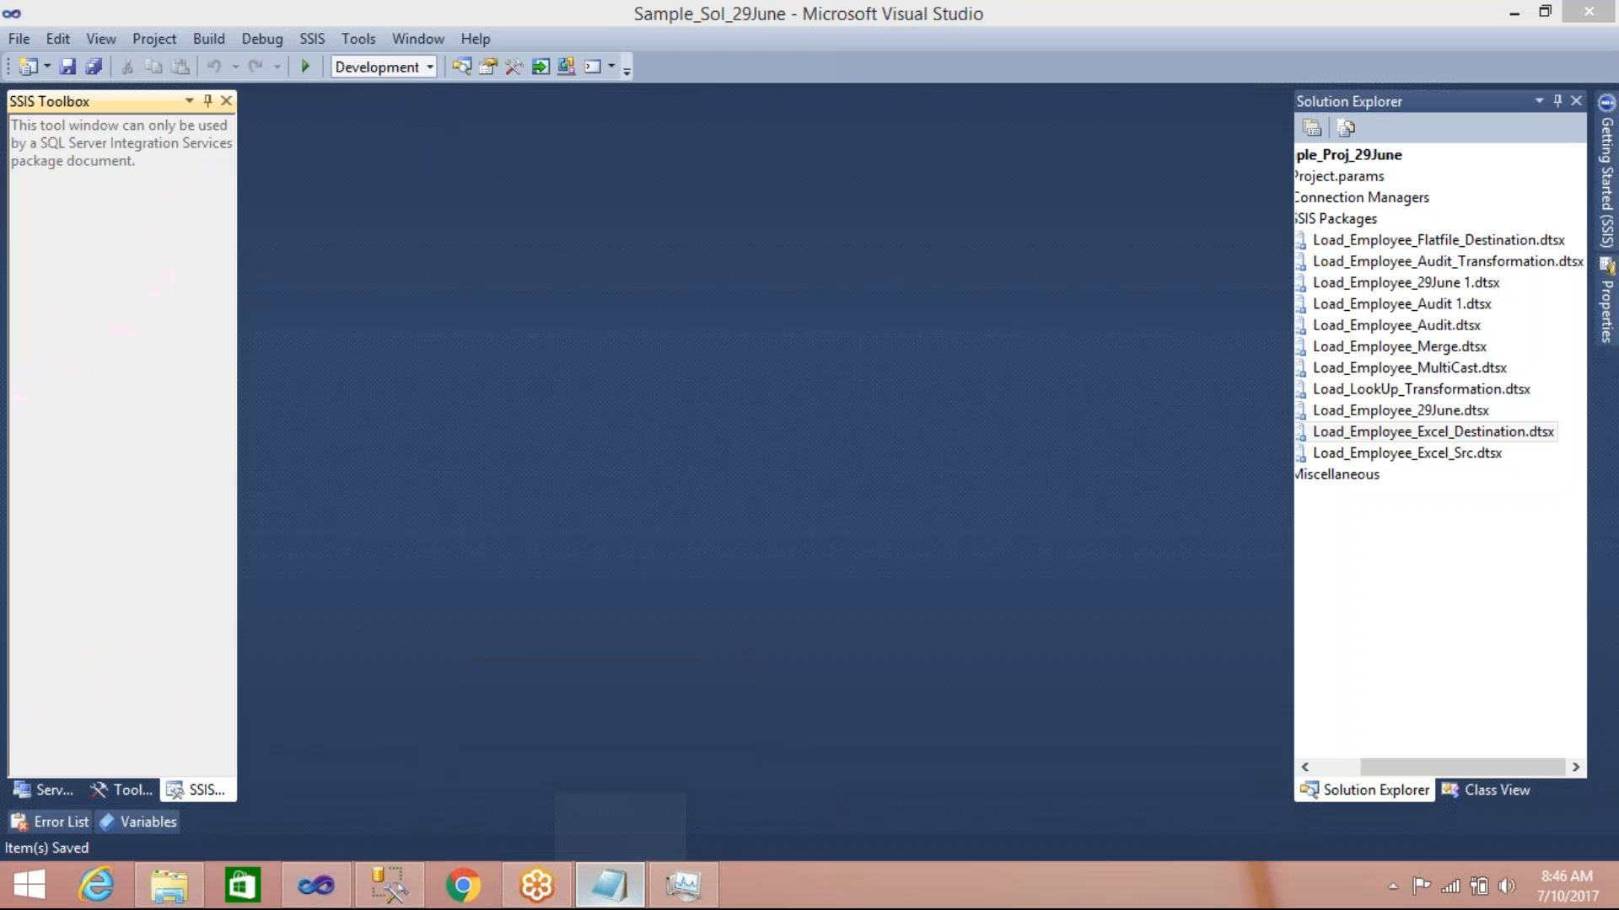
key("Return")
key("Return")
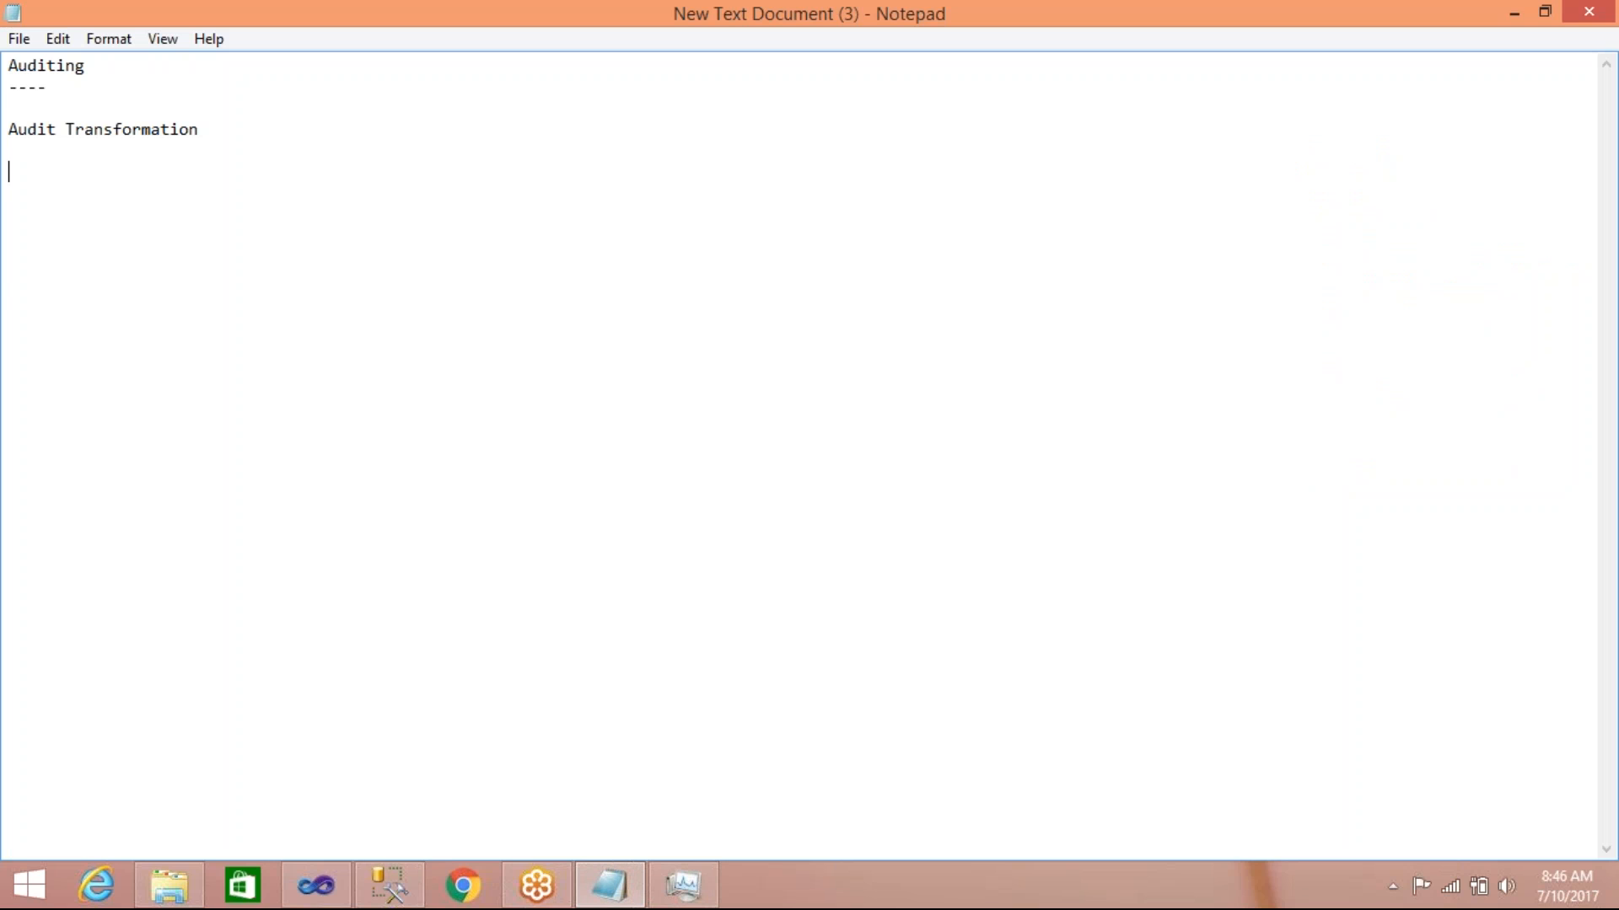
key("BackSpace")
key("BackSpace")
key("BackSpace")
key("BackSpace")
key("BackSpace")
type("-------------------")
Switch back to Visual Studio, open the Load_Employee_Audit 1.dtsx package, and move its Data Flow Task farther left on the control flow
left_click(169, 887)
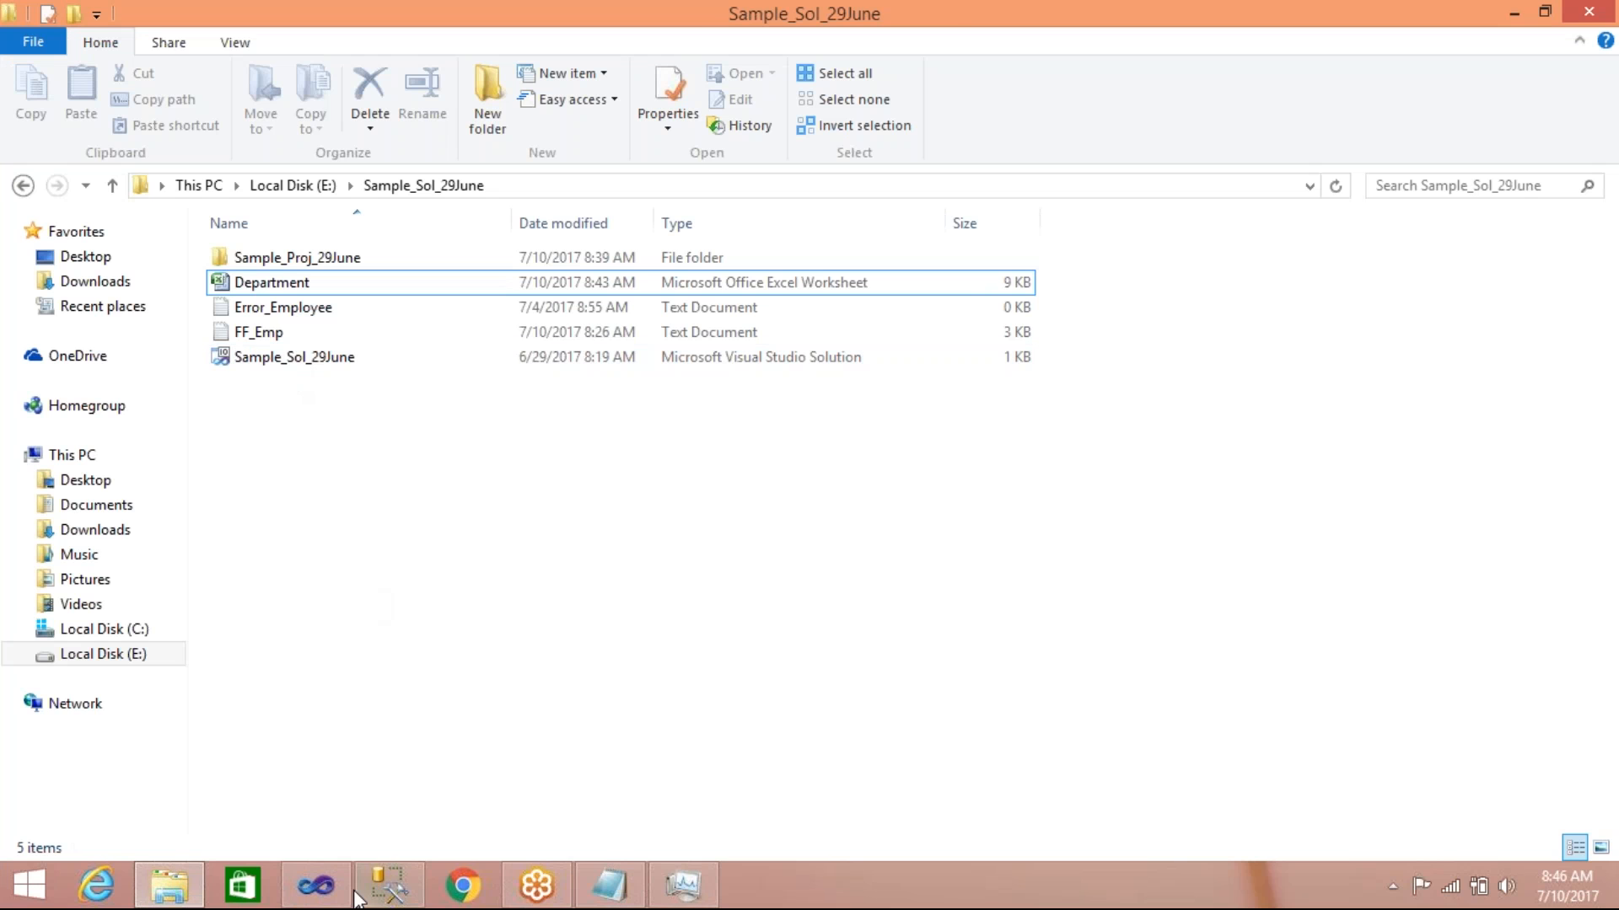
left_click(316, 885)
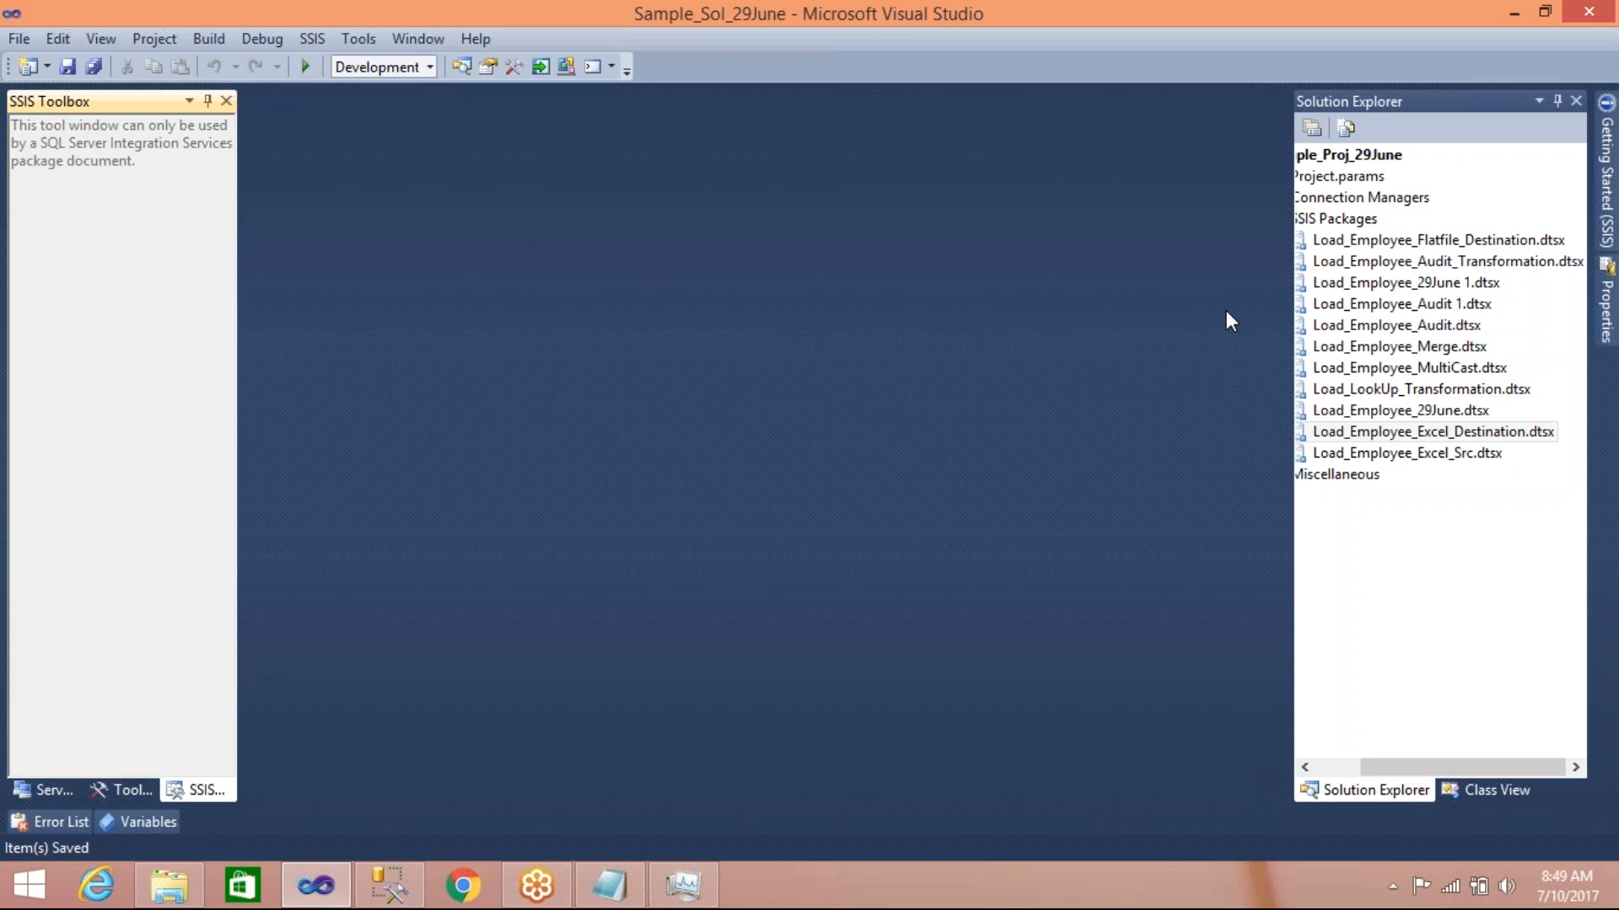
left_click(1374, 306)
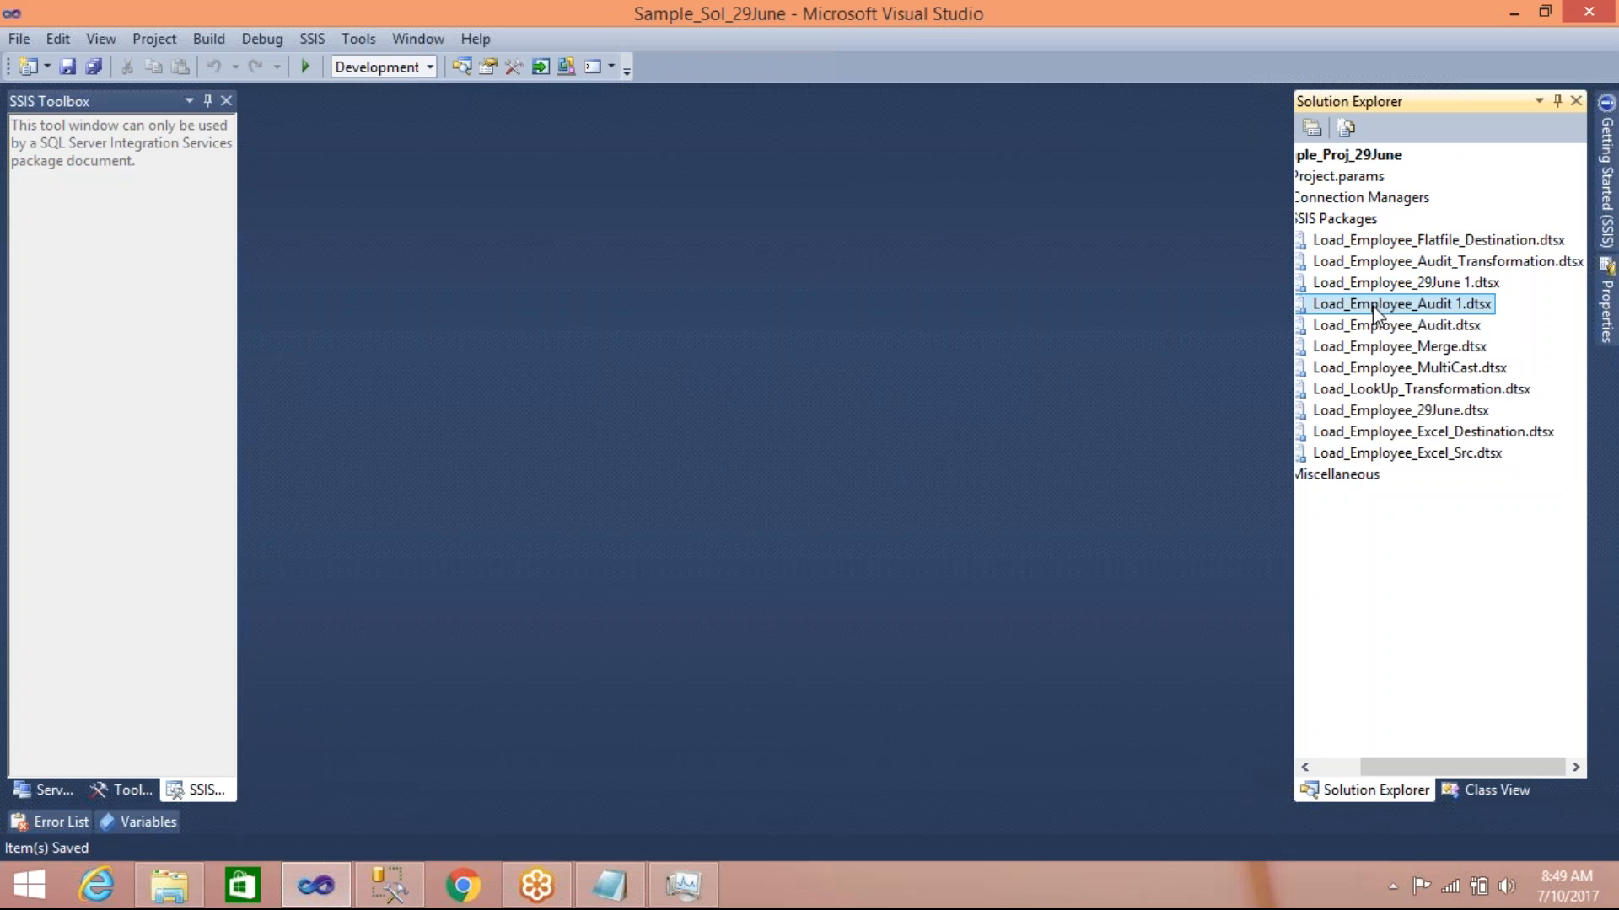
double_click(1373, 305)
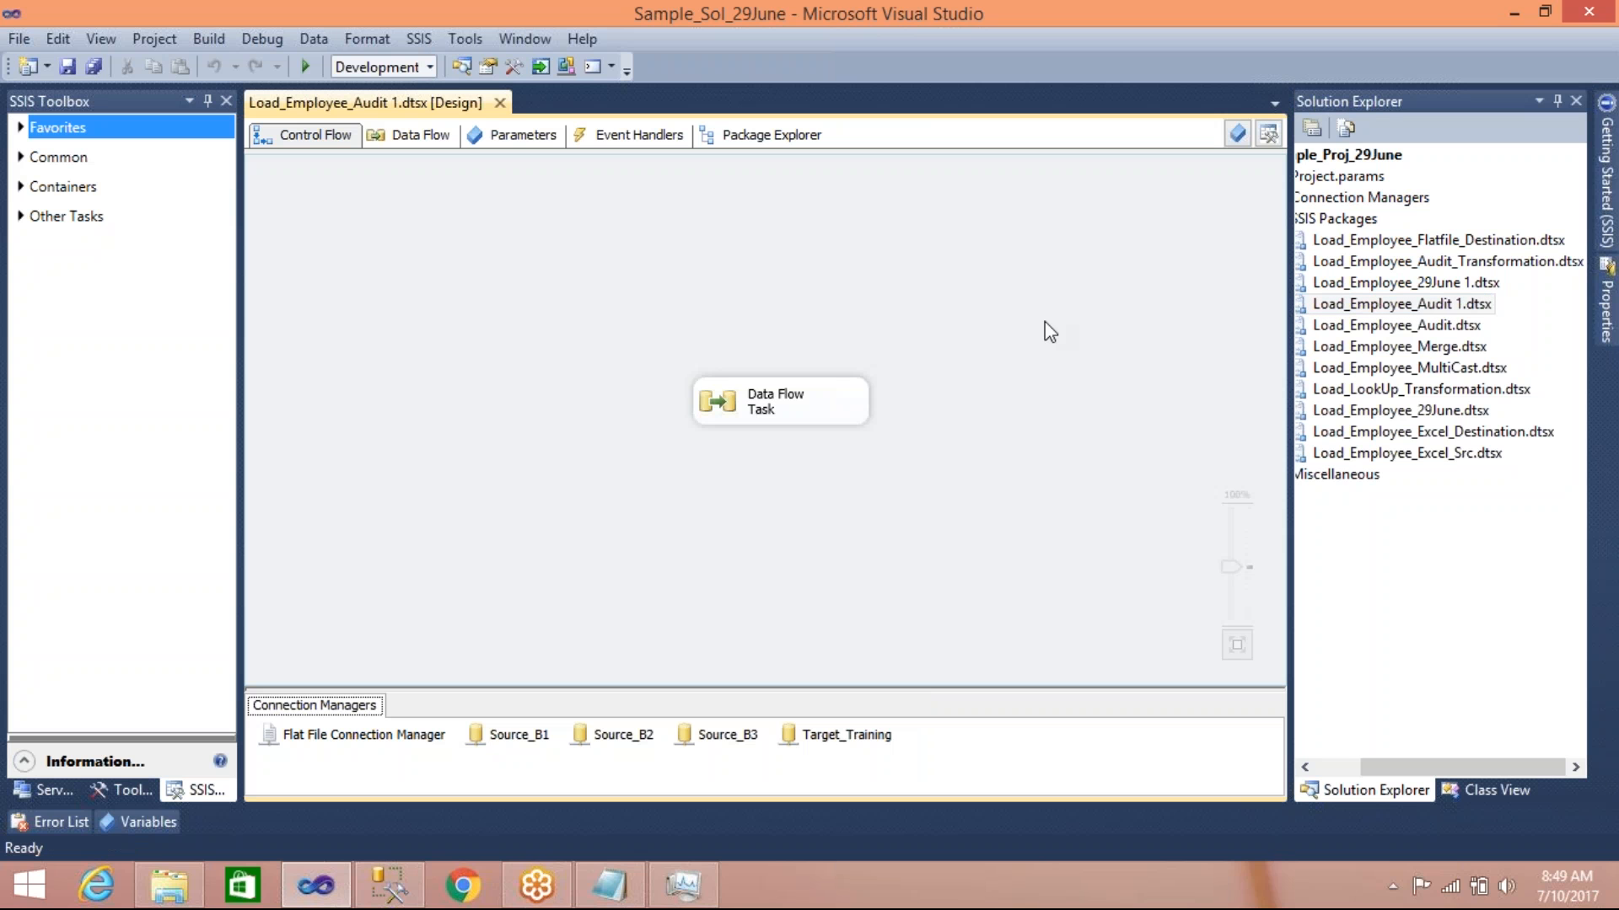
left_click_drag(725, 400, 485, 380)
left_click(424, 302)
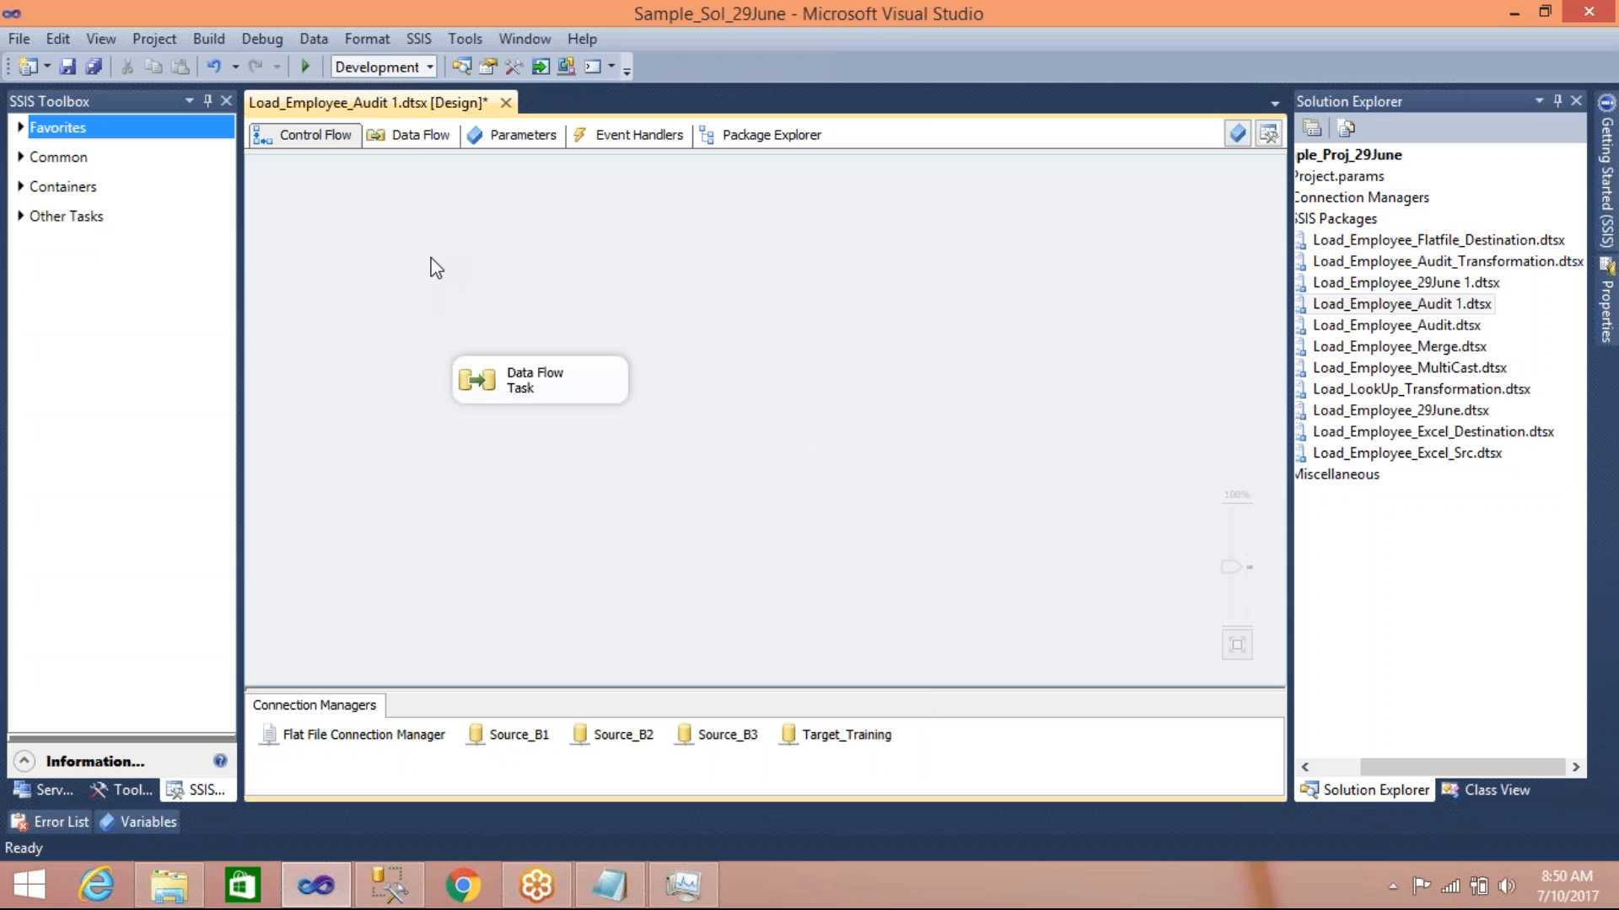
Open the SSIS logging configuration for Load_Employee_Audit and review its log provider settings and loggable event details
left_click(419, 40)
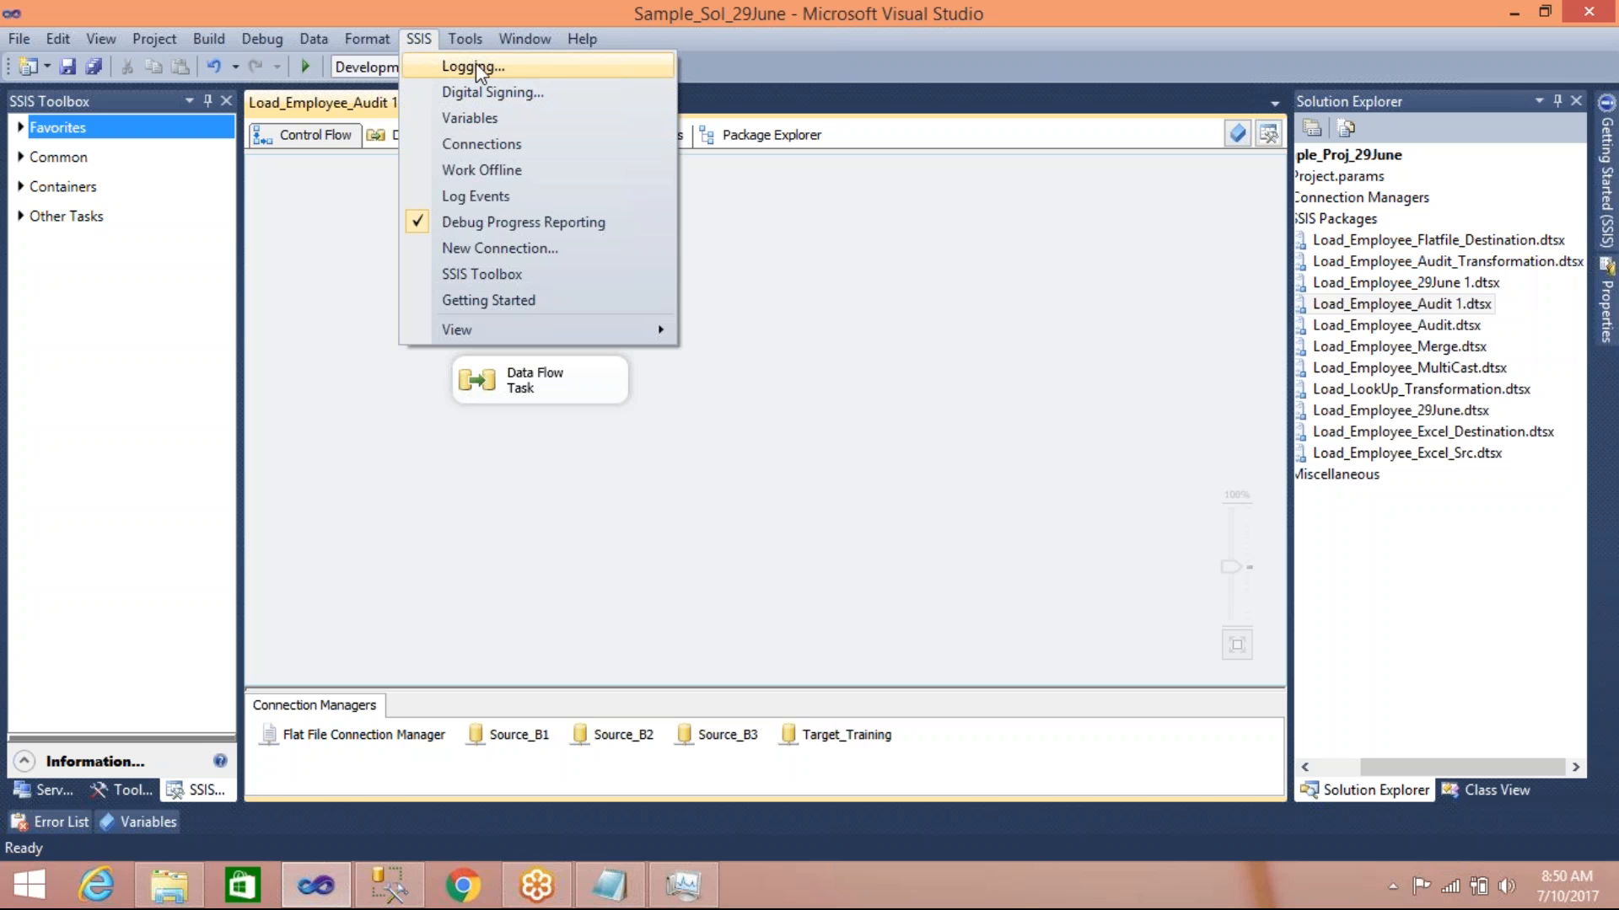
left_click(514, 66)
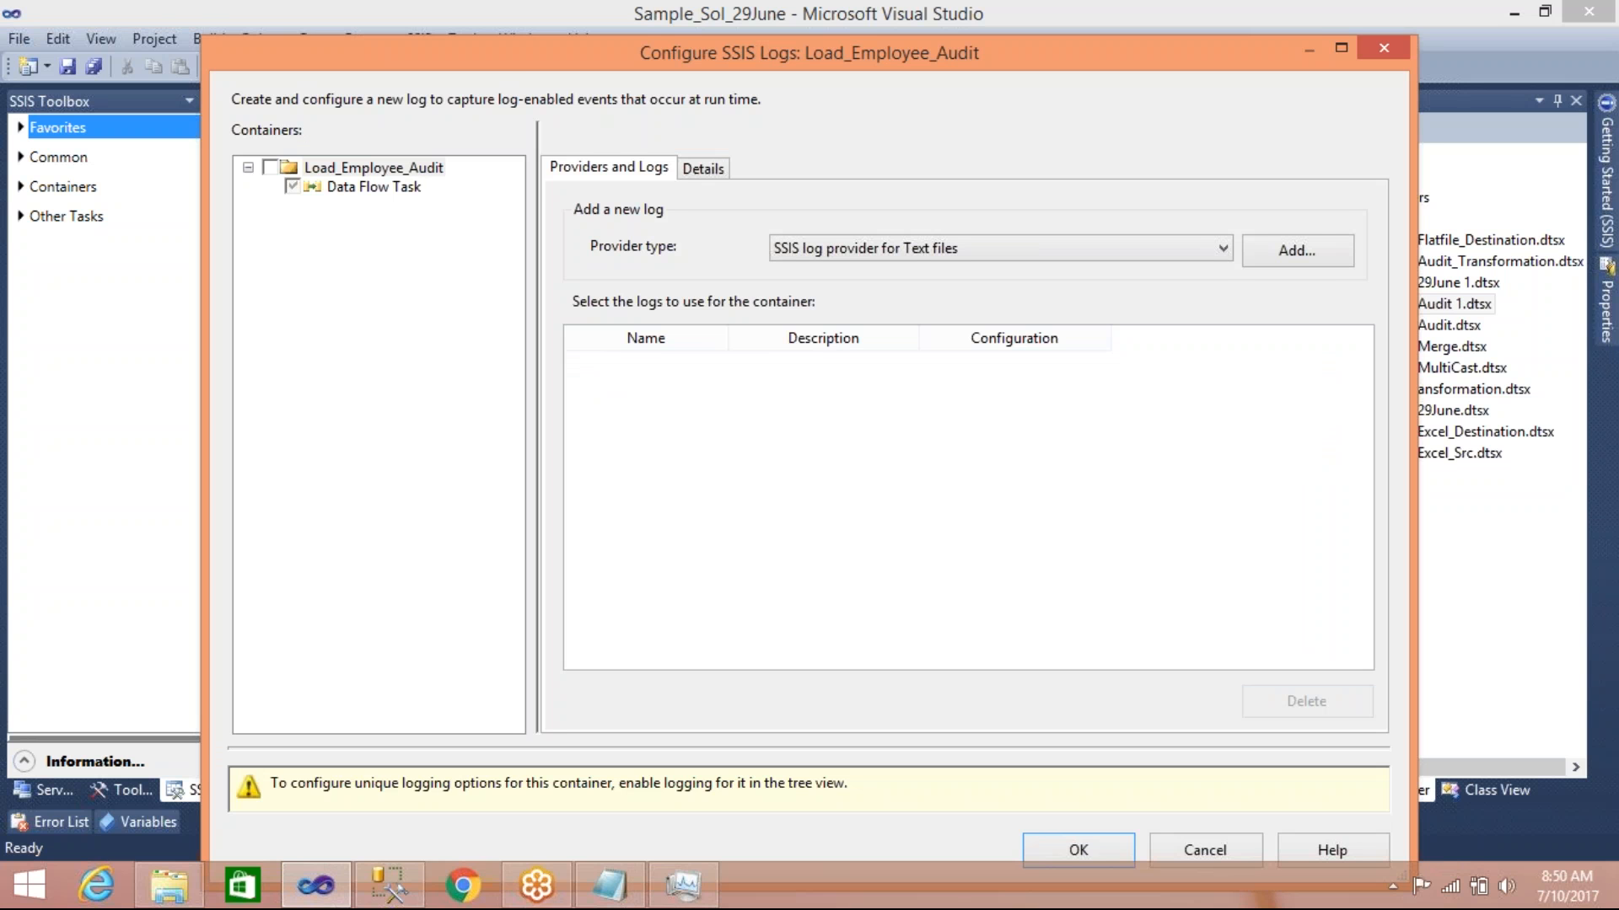
left_click_drag(519, 73, 496, 54)
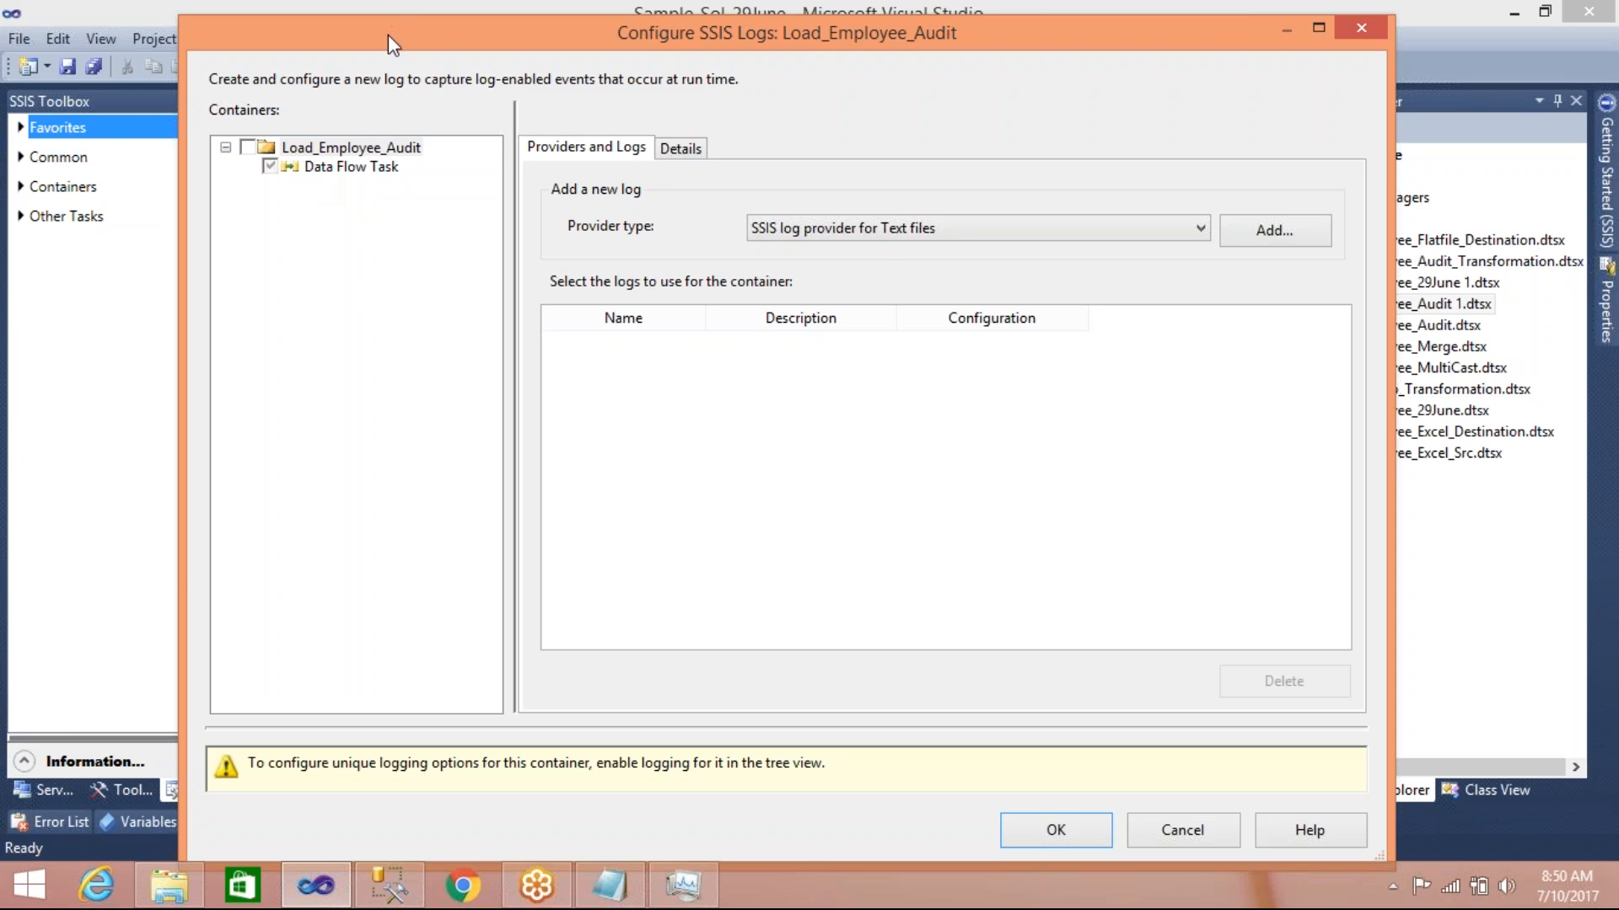
left_click_drag(388, 34, 428, 103)
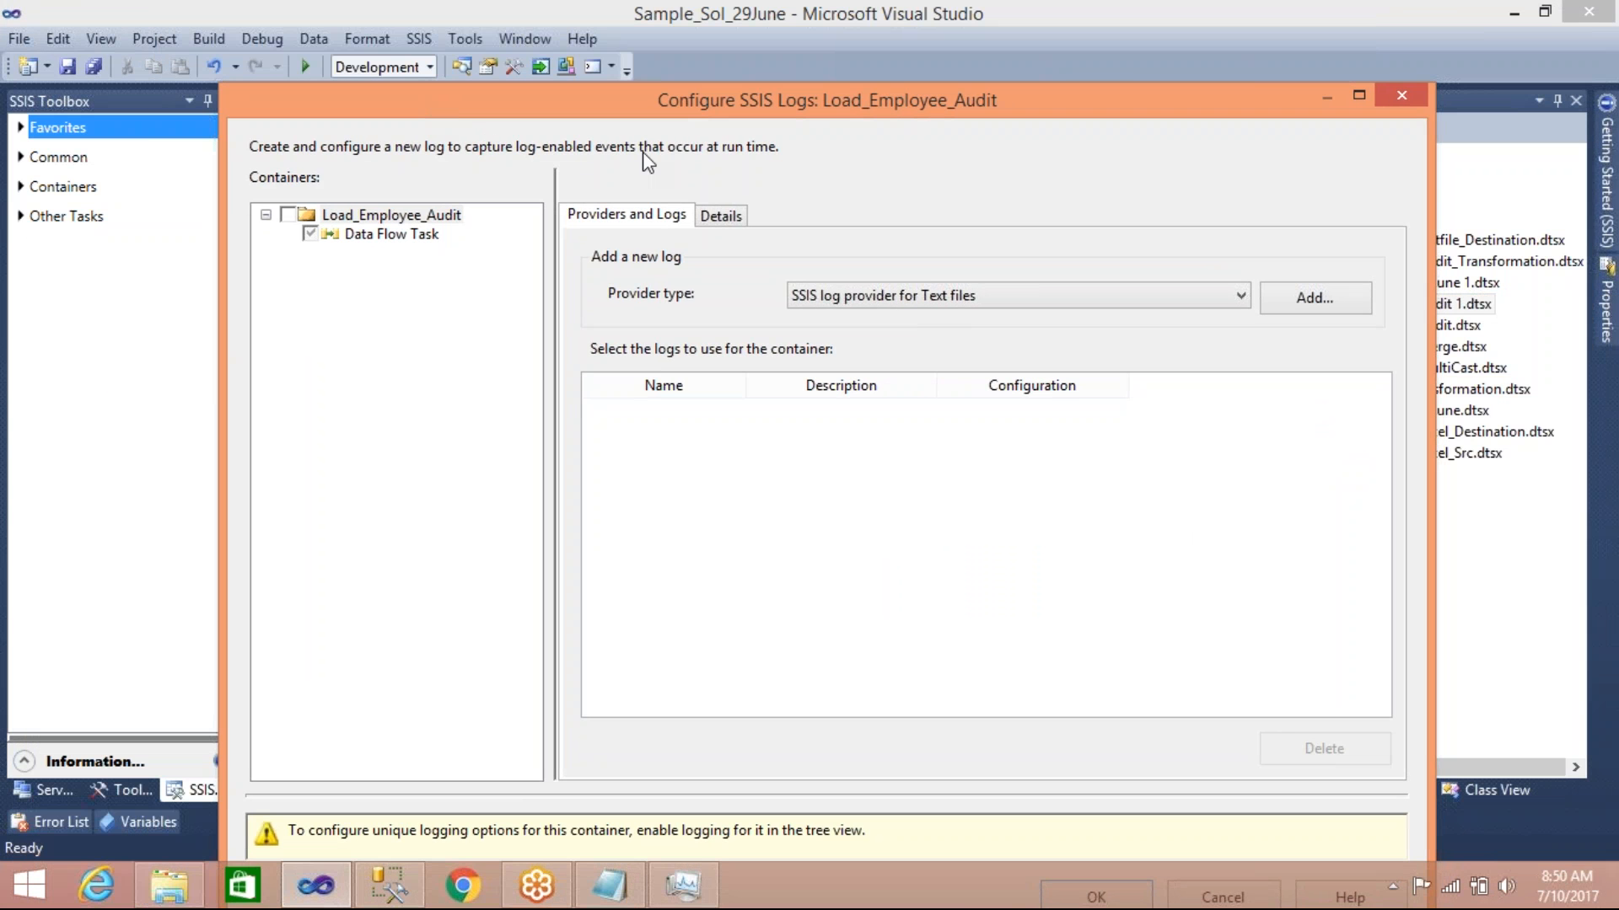
left_click_drag(708, 105, 652, 50)
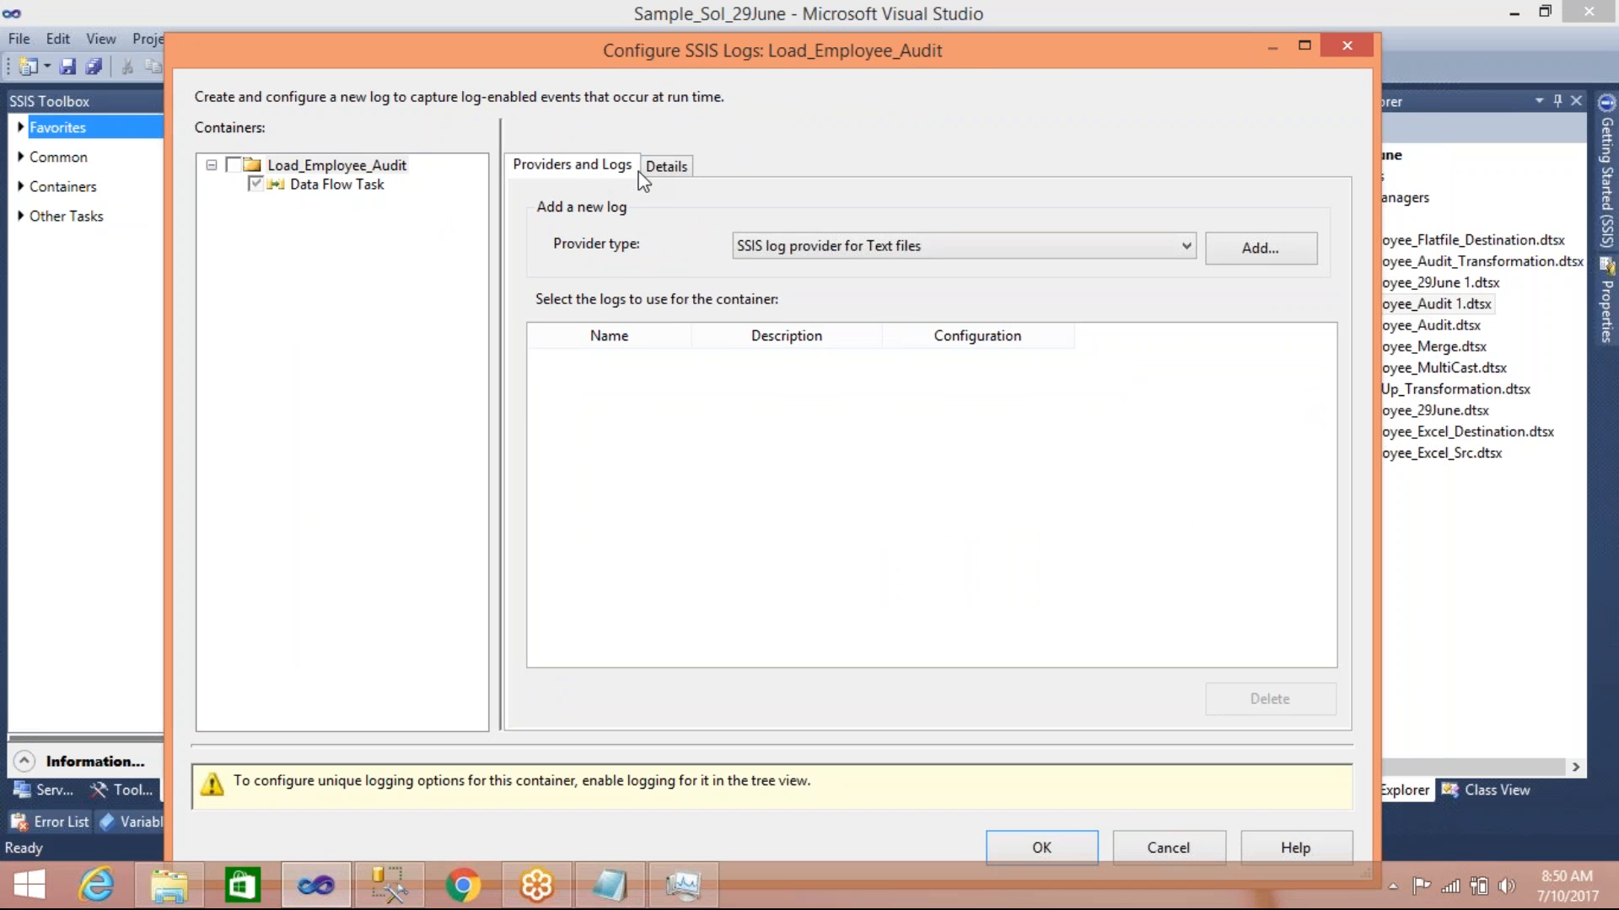
left_click(670, 169)
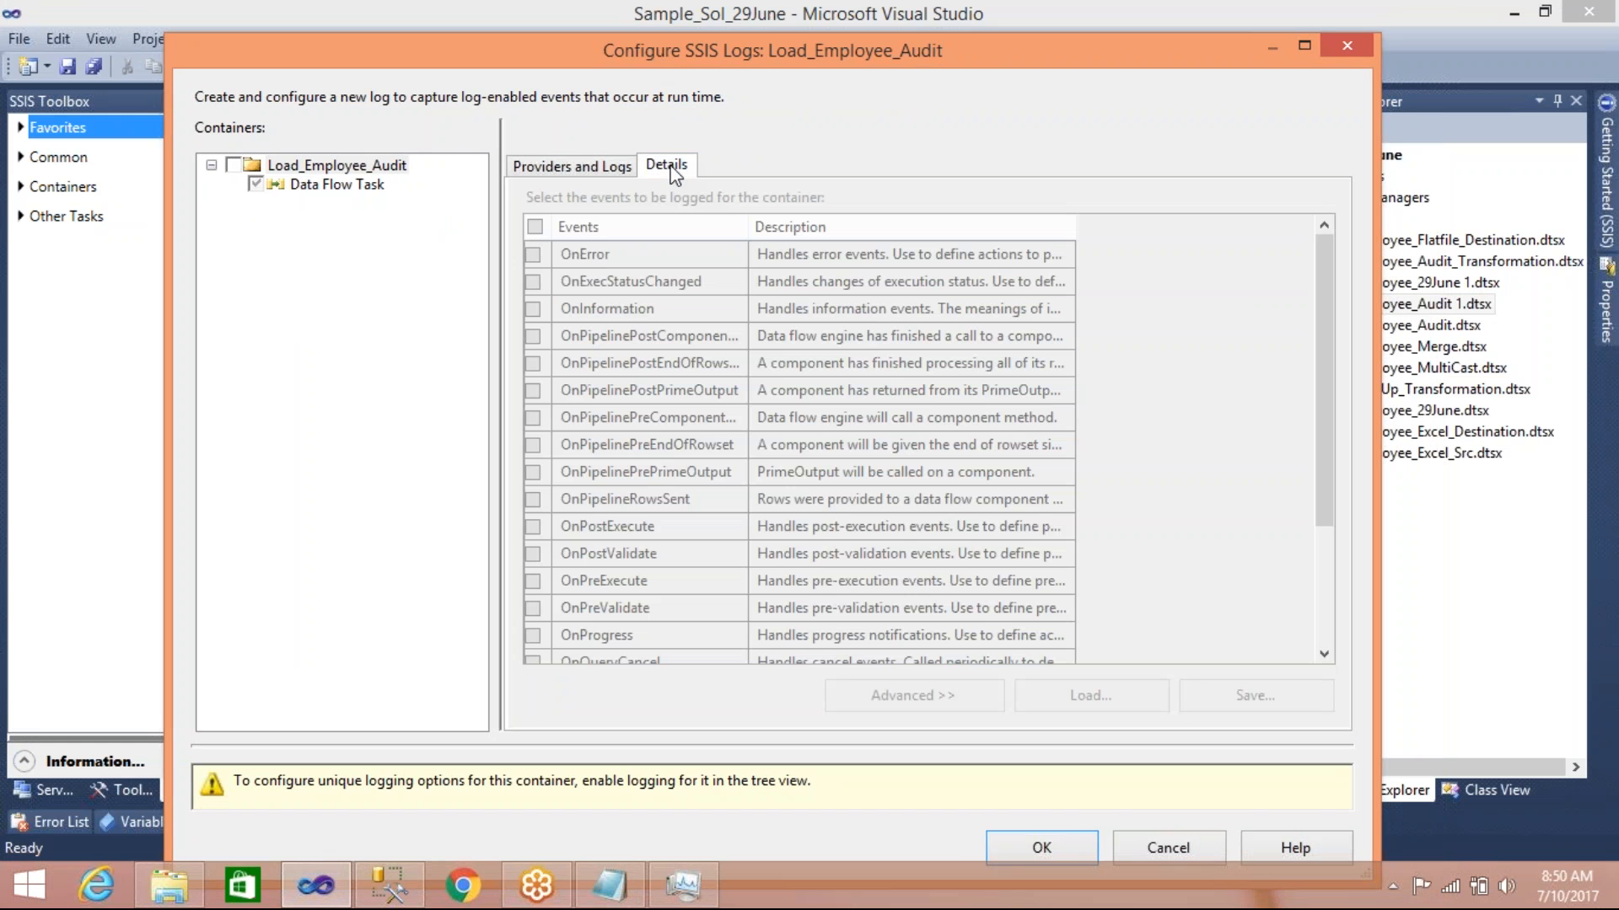
left_click(605, 172)
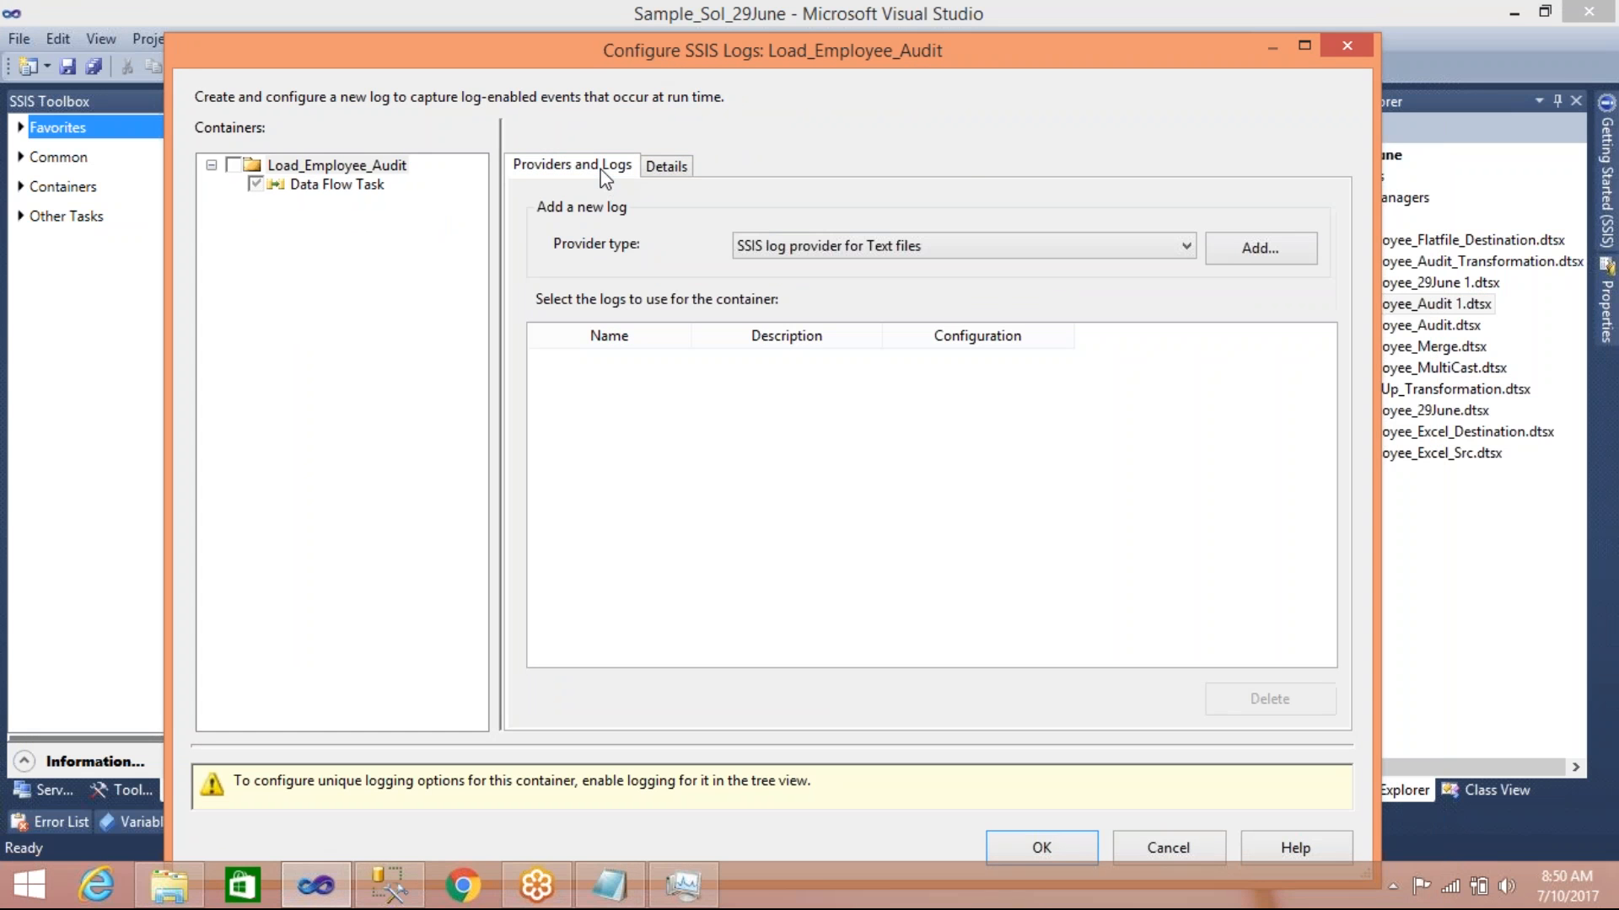
Enable logging for the Load_Employee_Audit container, then add and enable an SSIS log provider for Text files
left_click(232, 165)
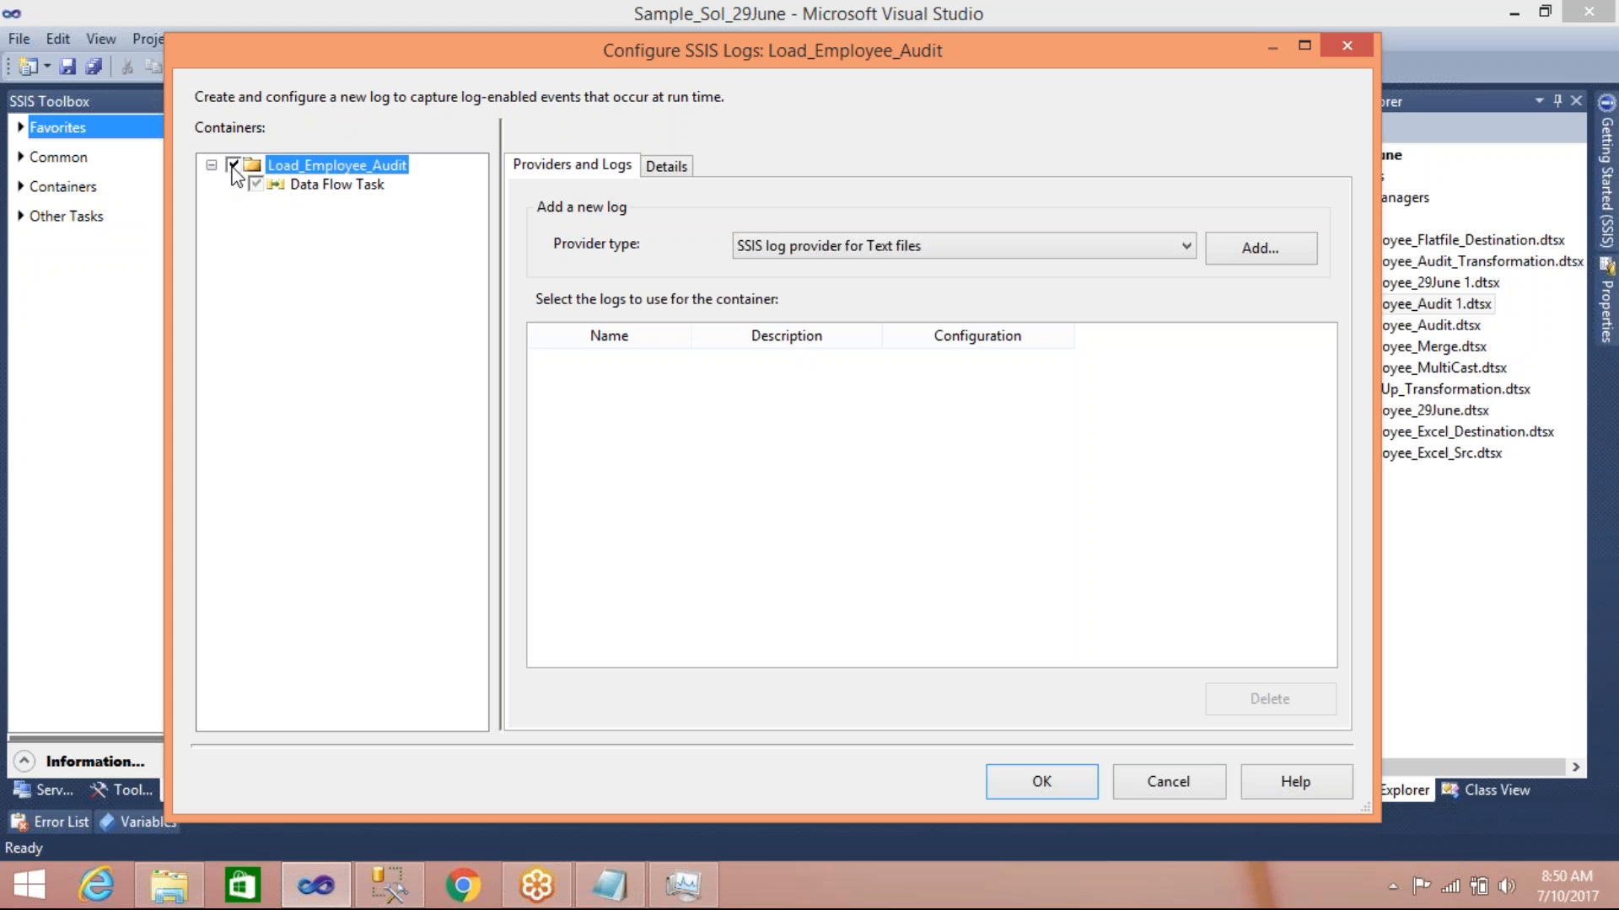
left_click(1187, 247)
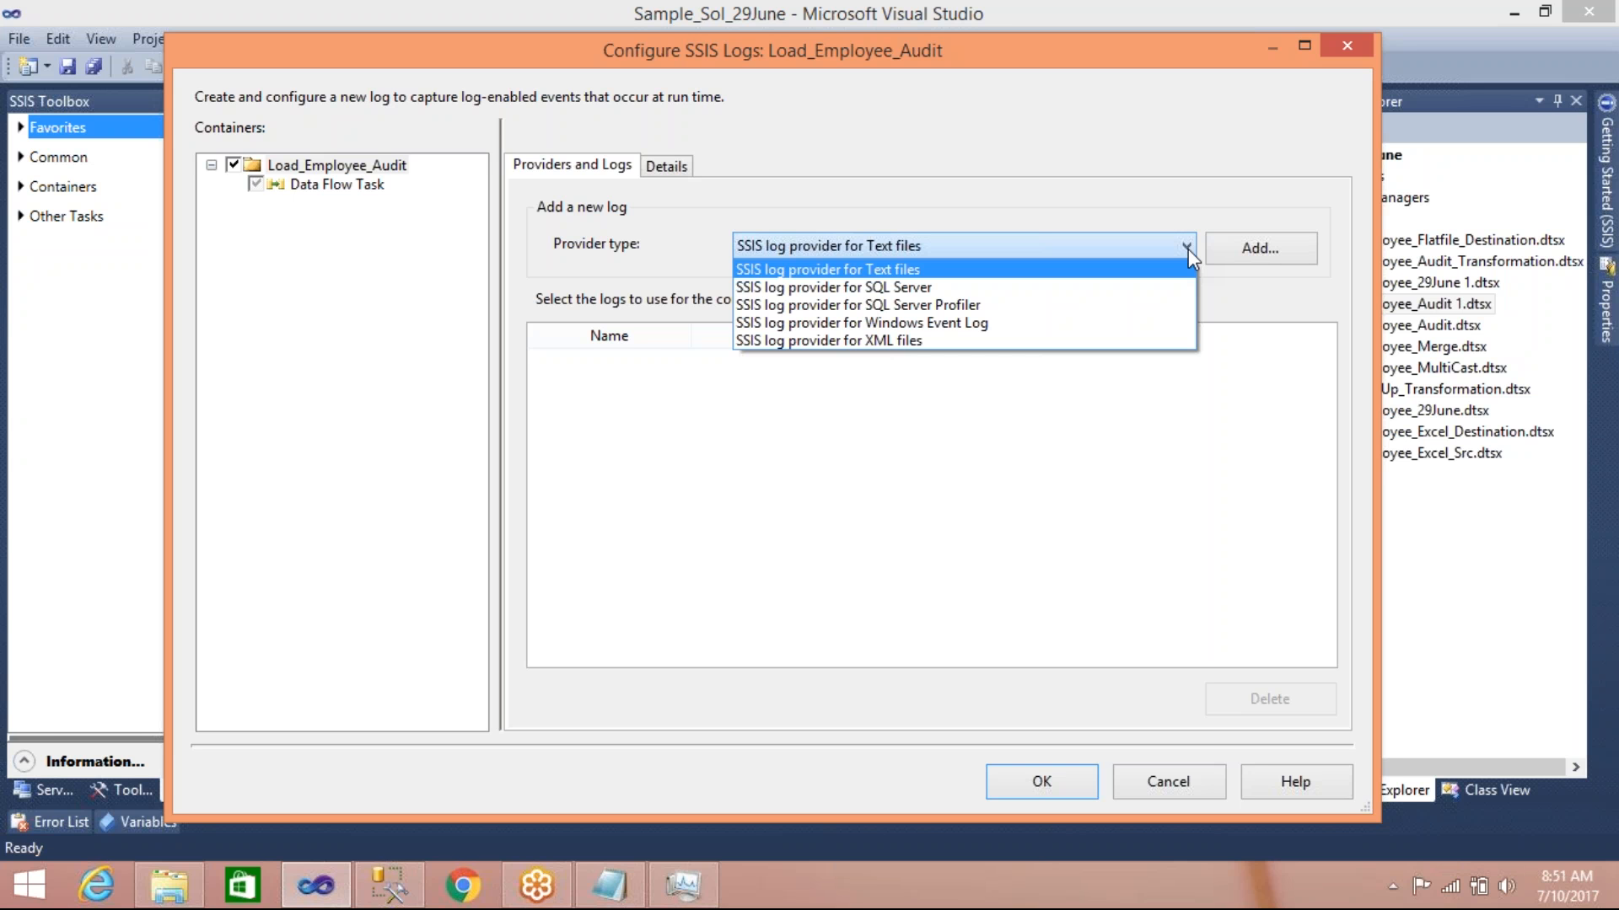
left_click(1084, 251)
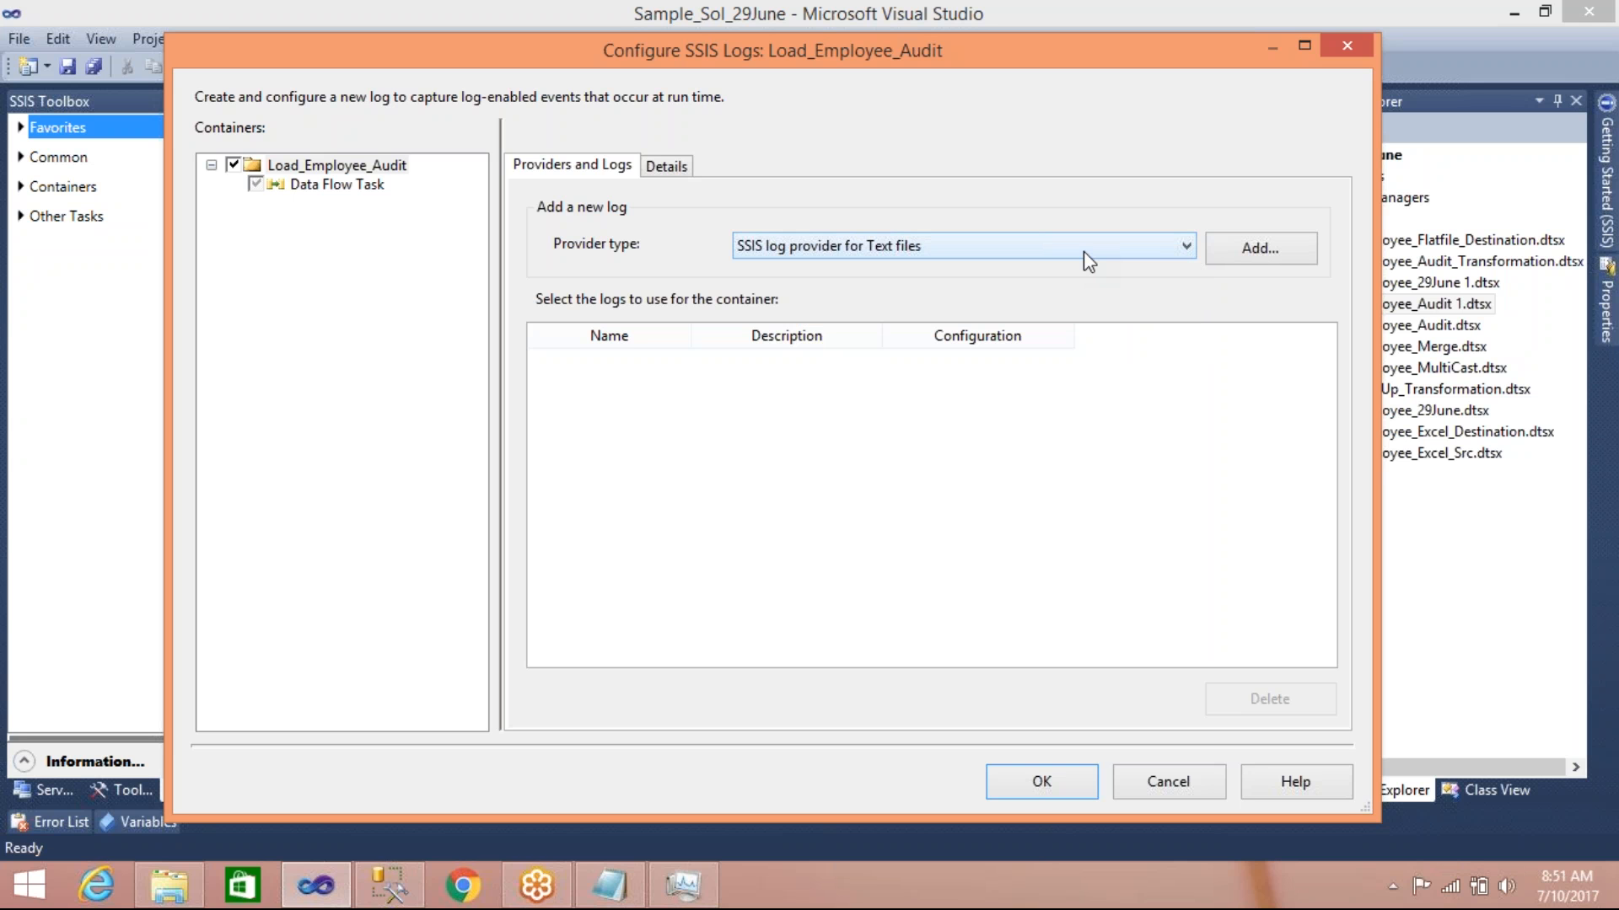
left_click(1254, 267)
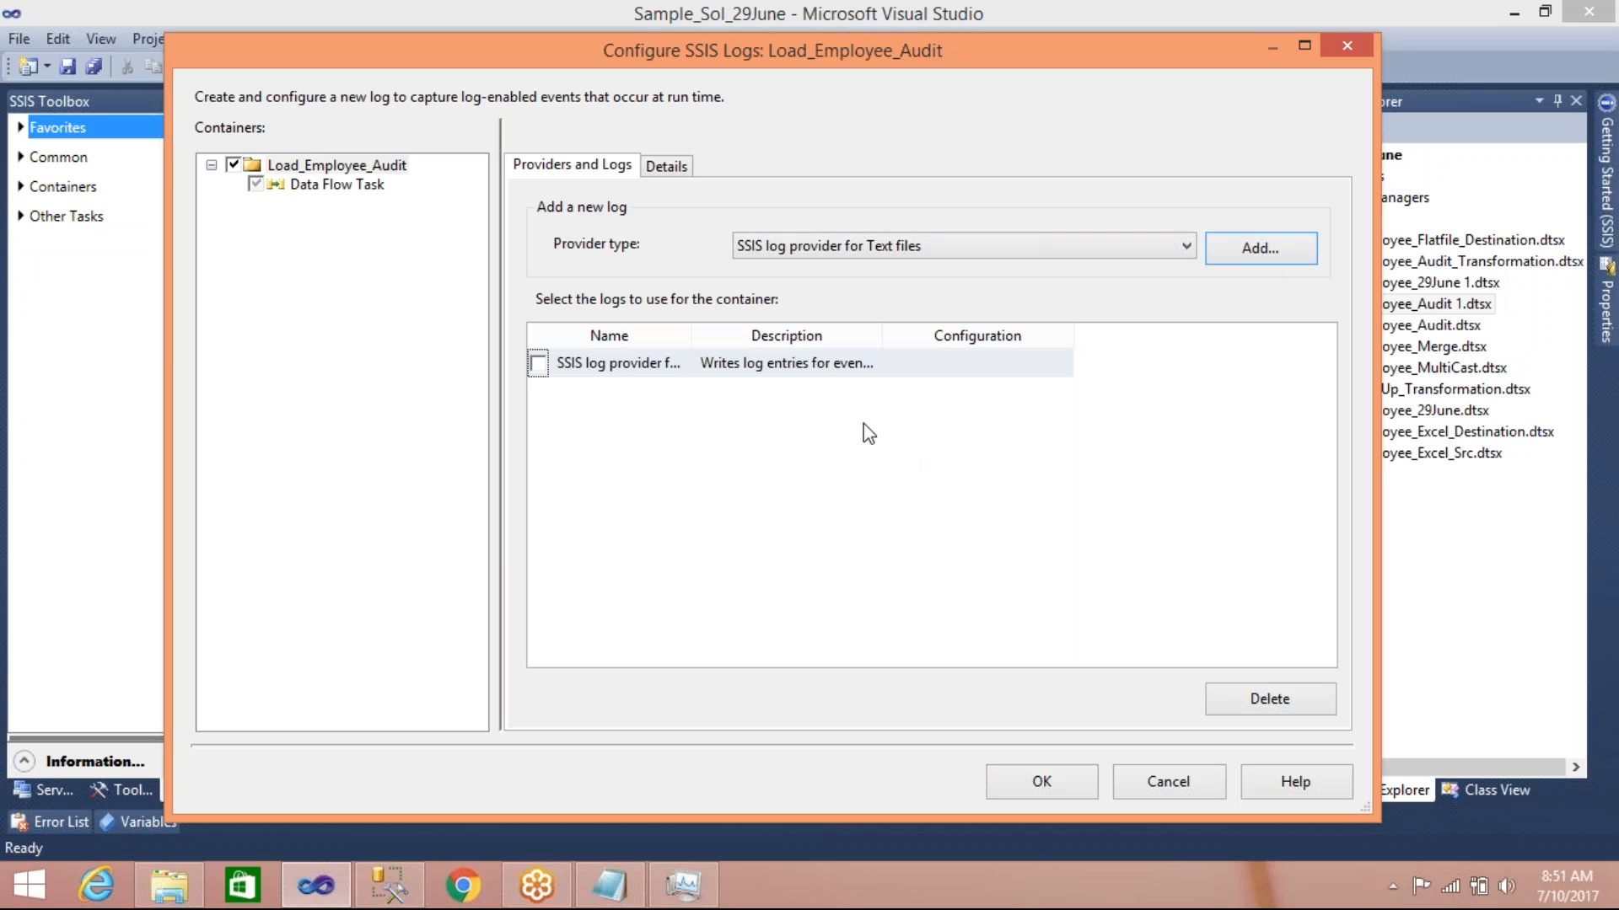
left_click(538, 364)
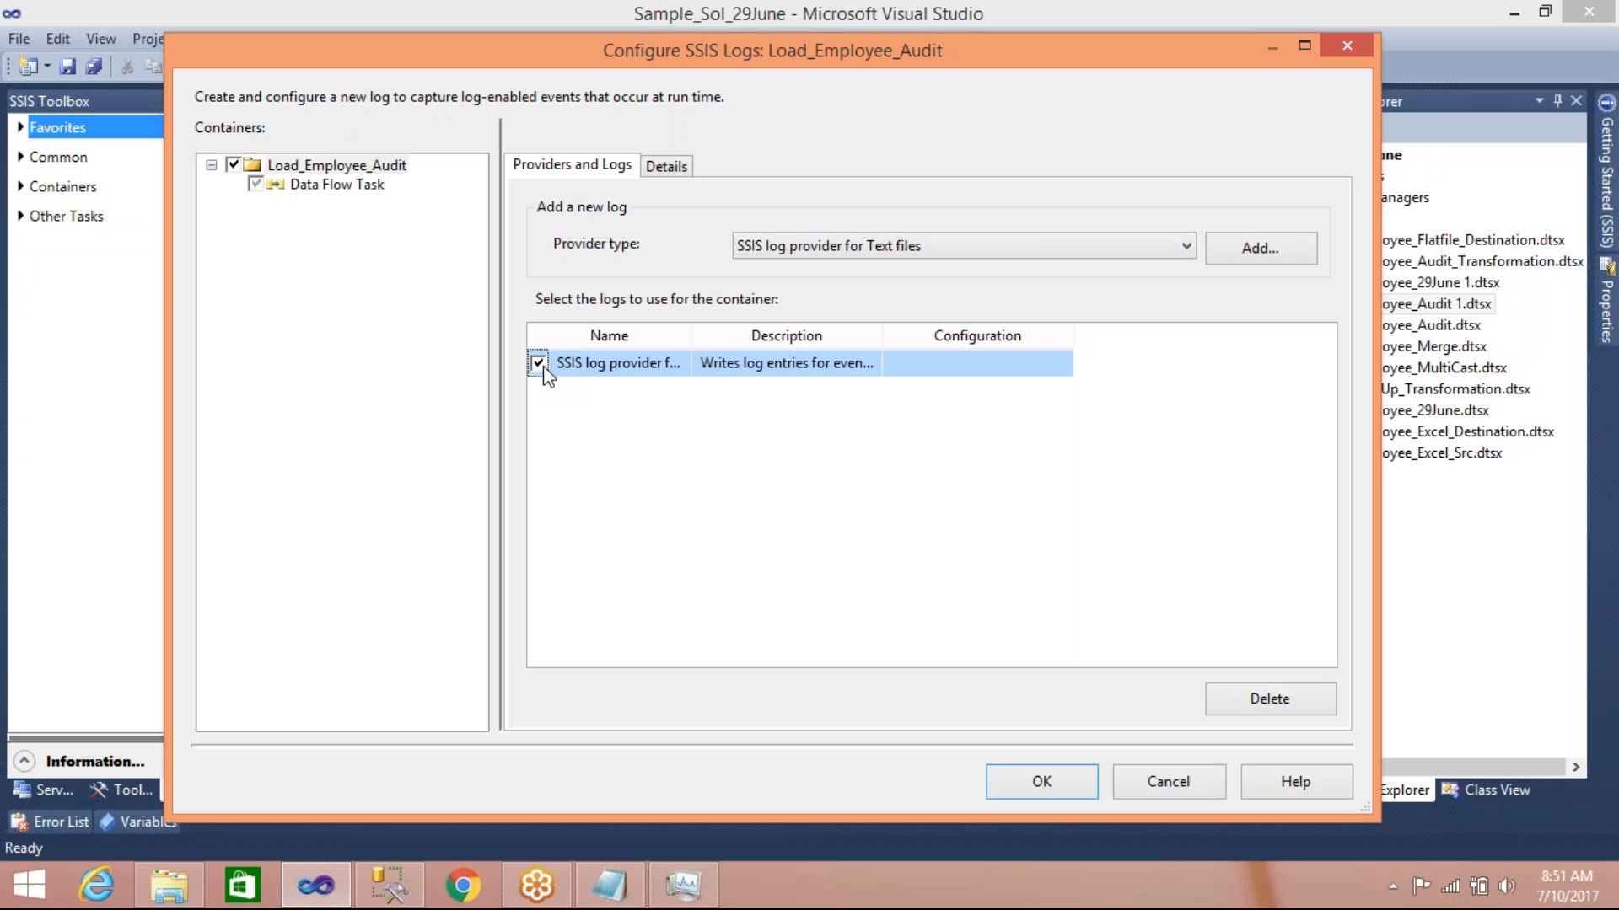
Start a new file connection for the text log provider's configuration and set its usage type to Create file
left_click(1018, 364)
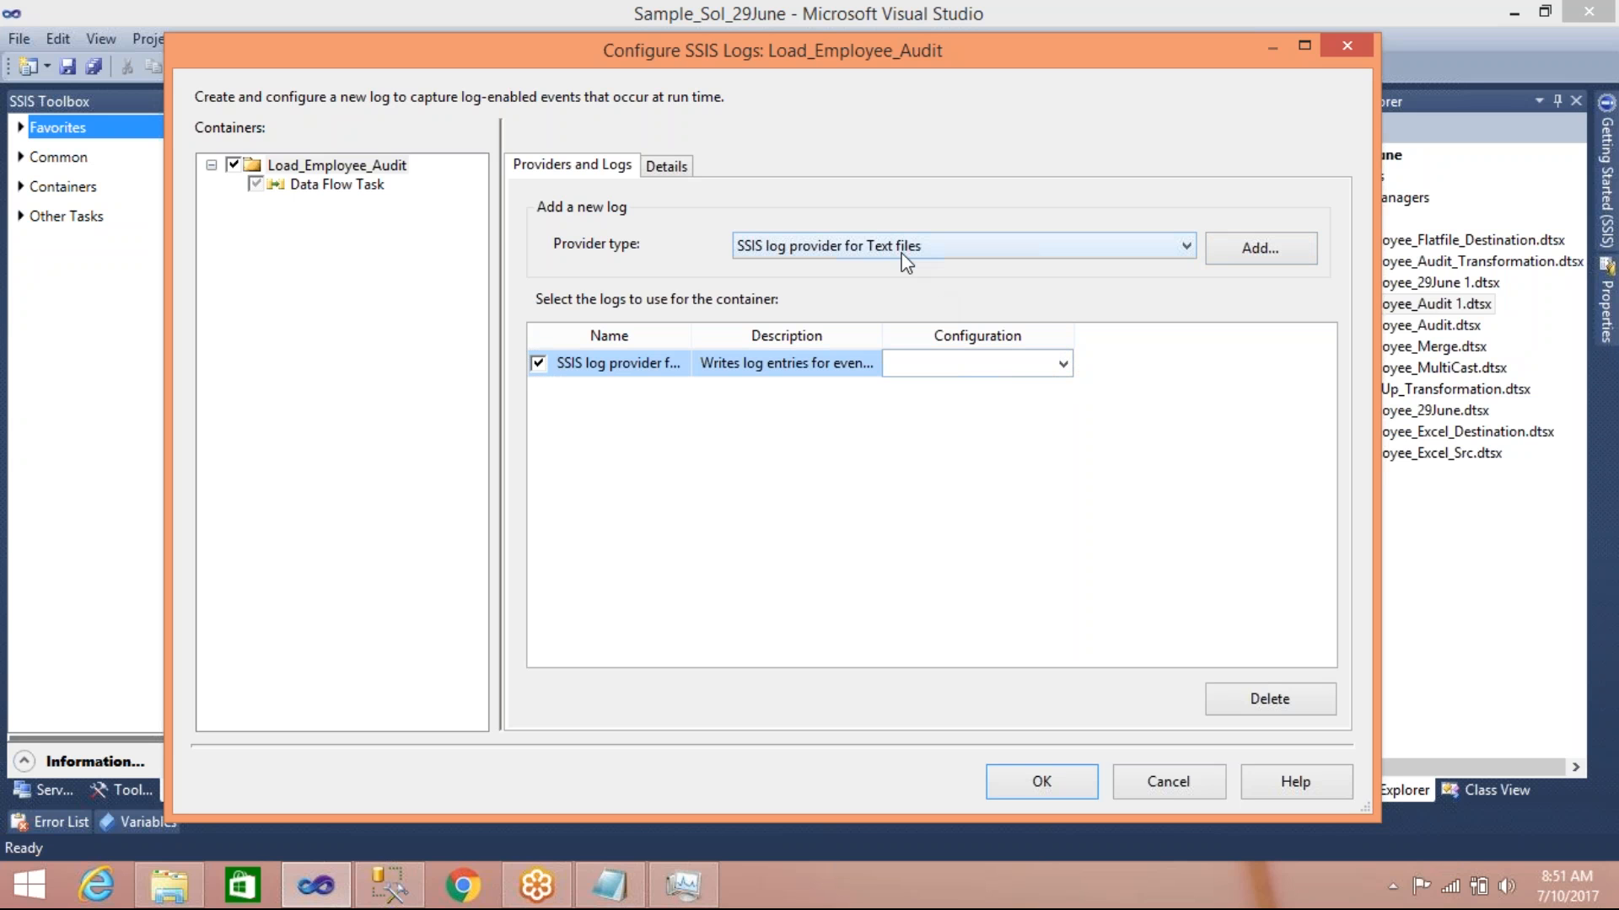
left_click(1063, 364)
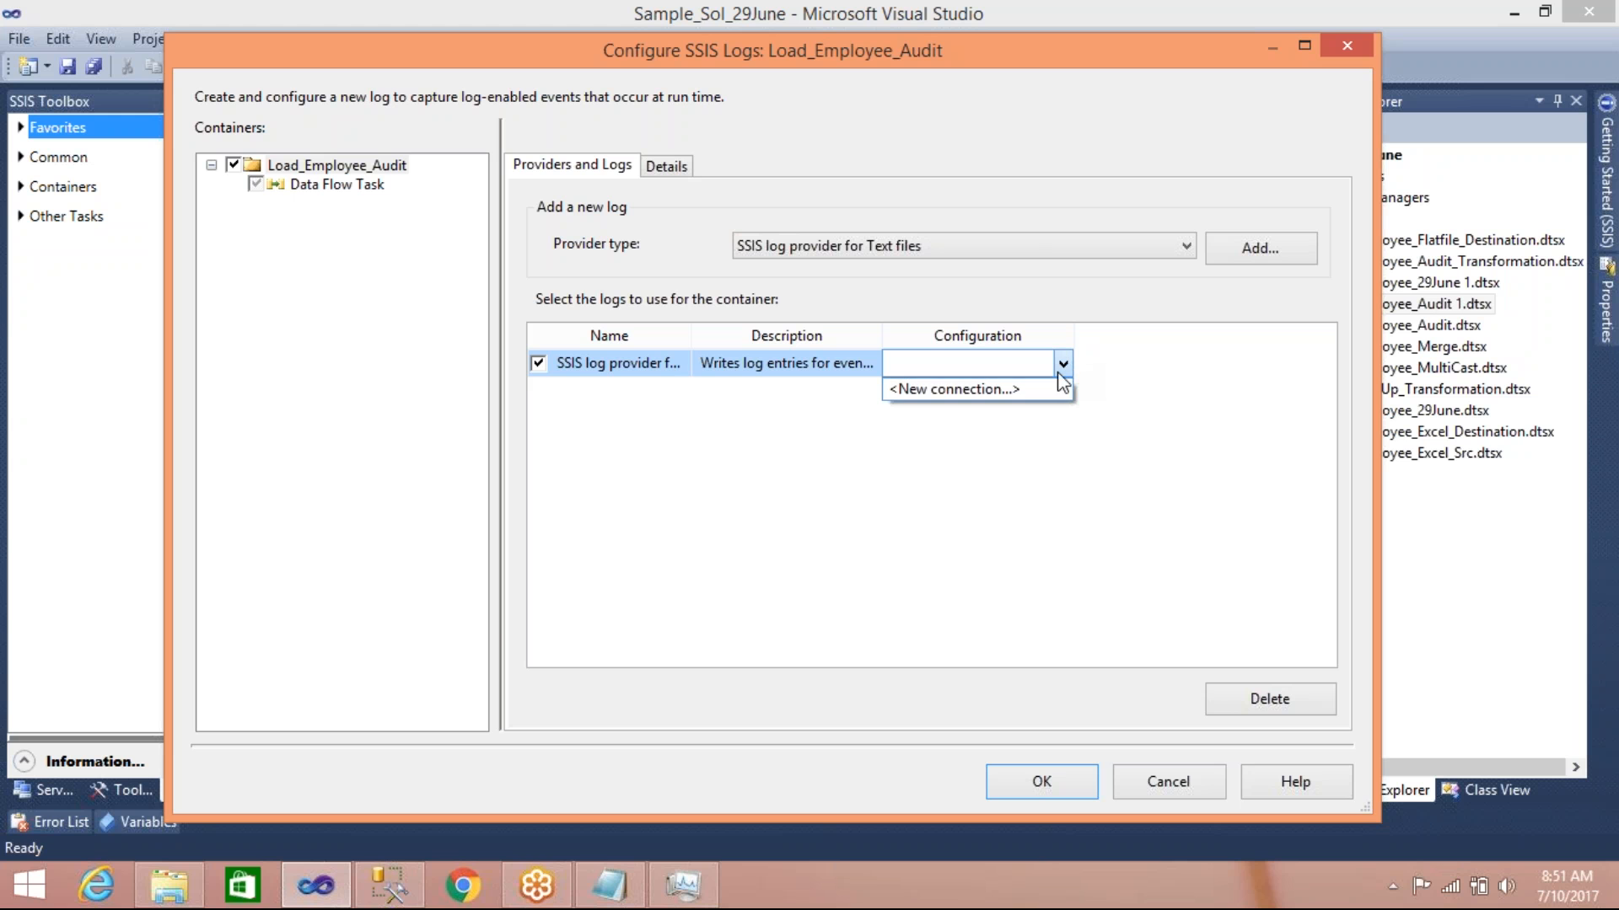
left_click(1037, 392)
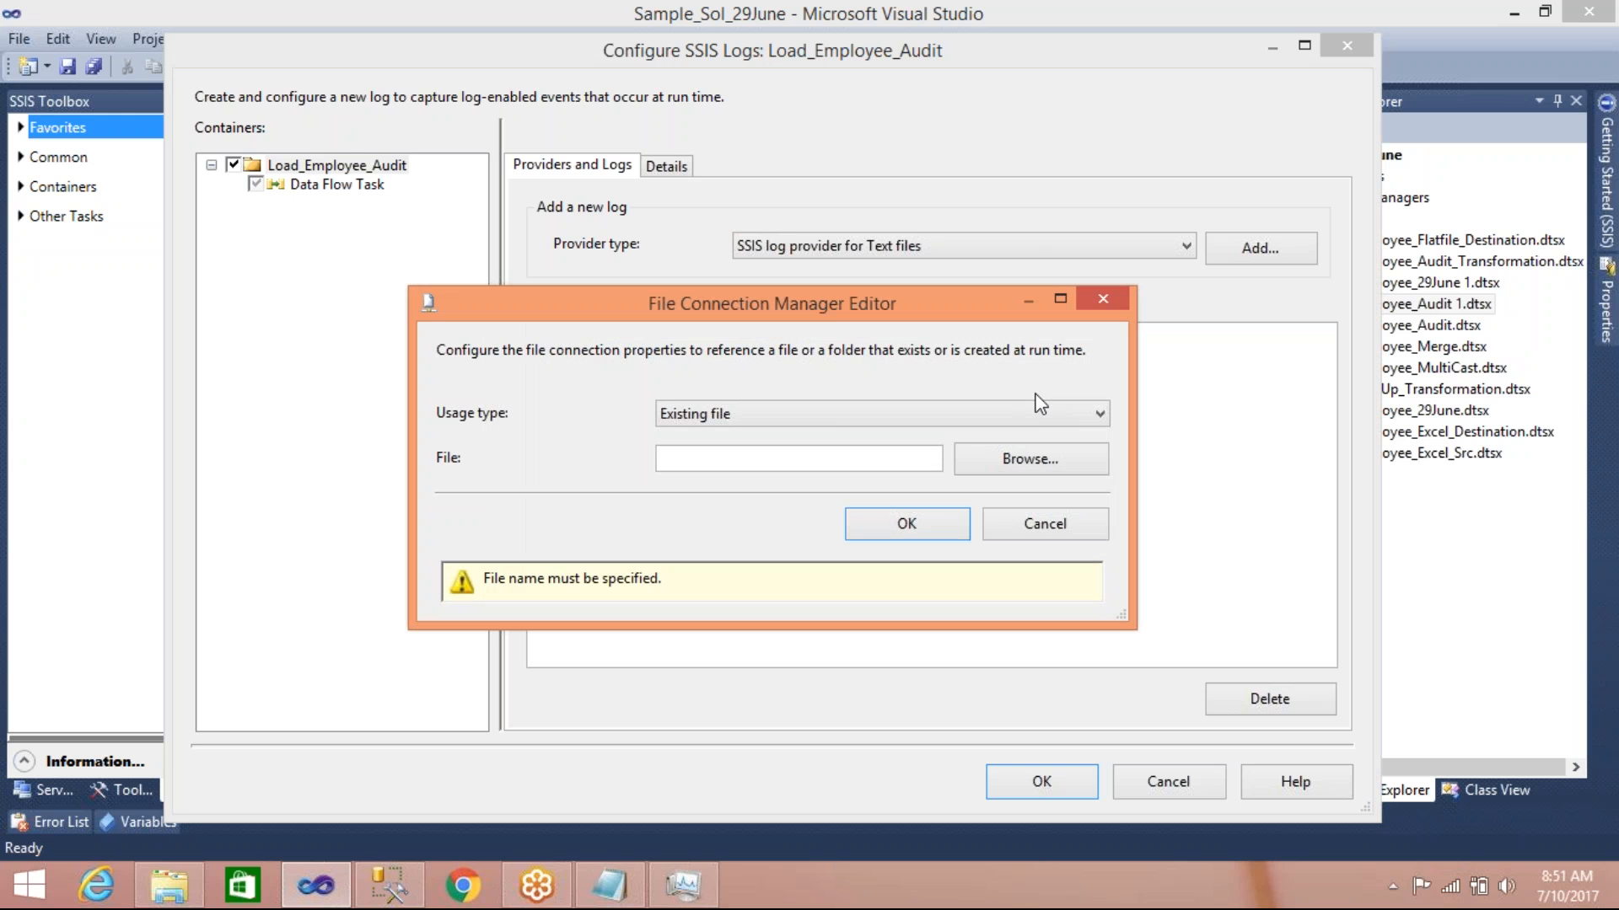
left_click(1101, 415)
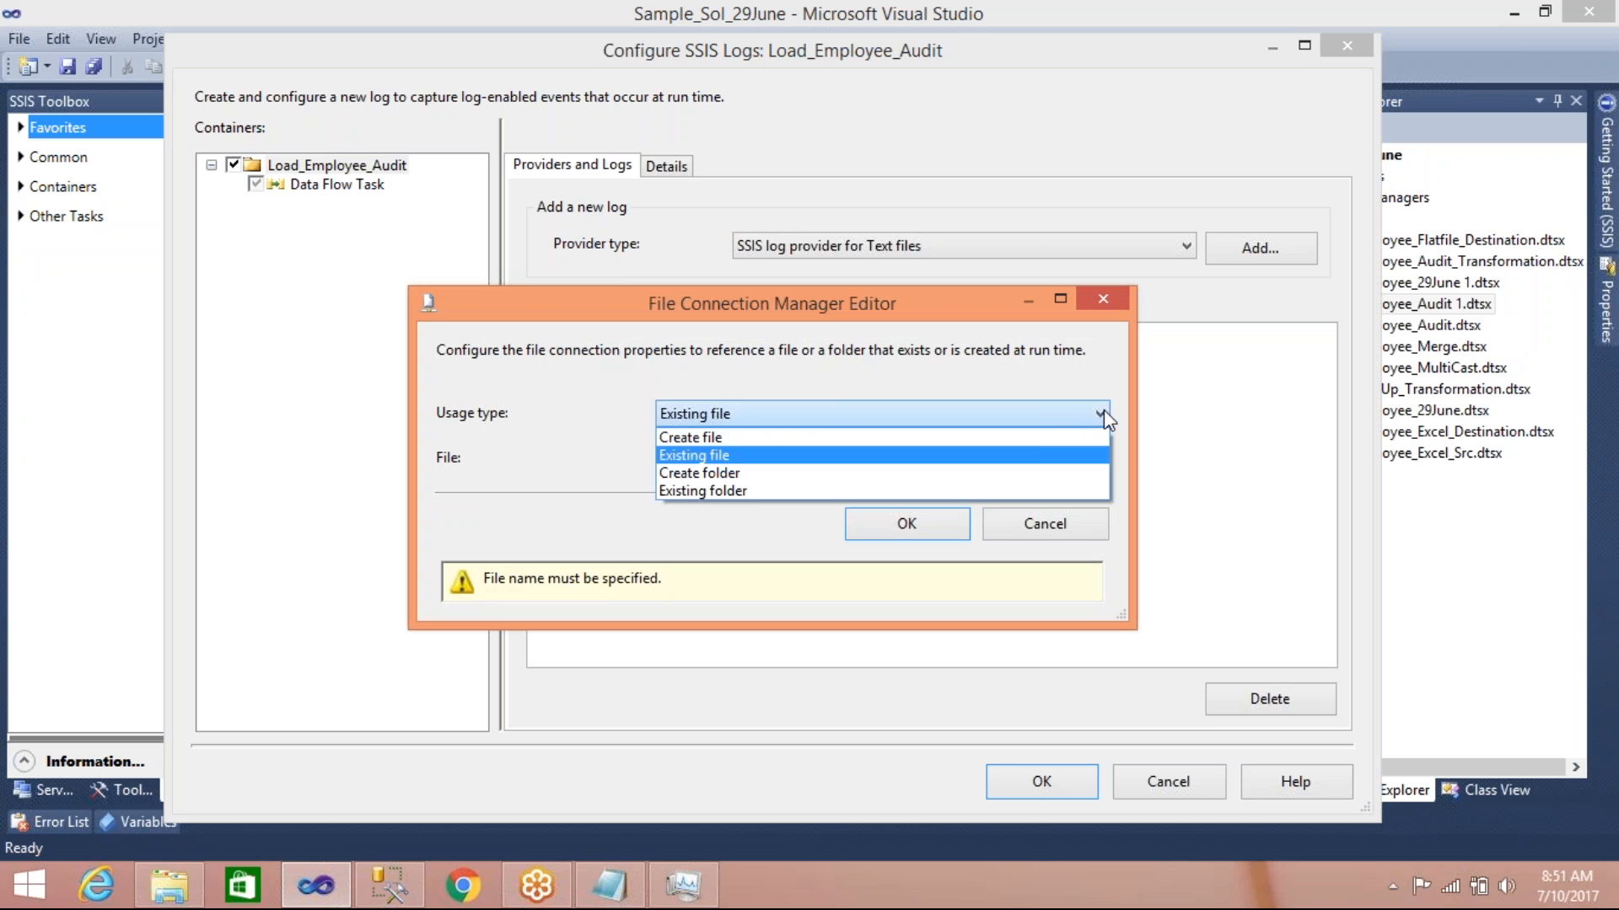
left_click(1037, 437)
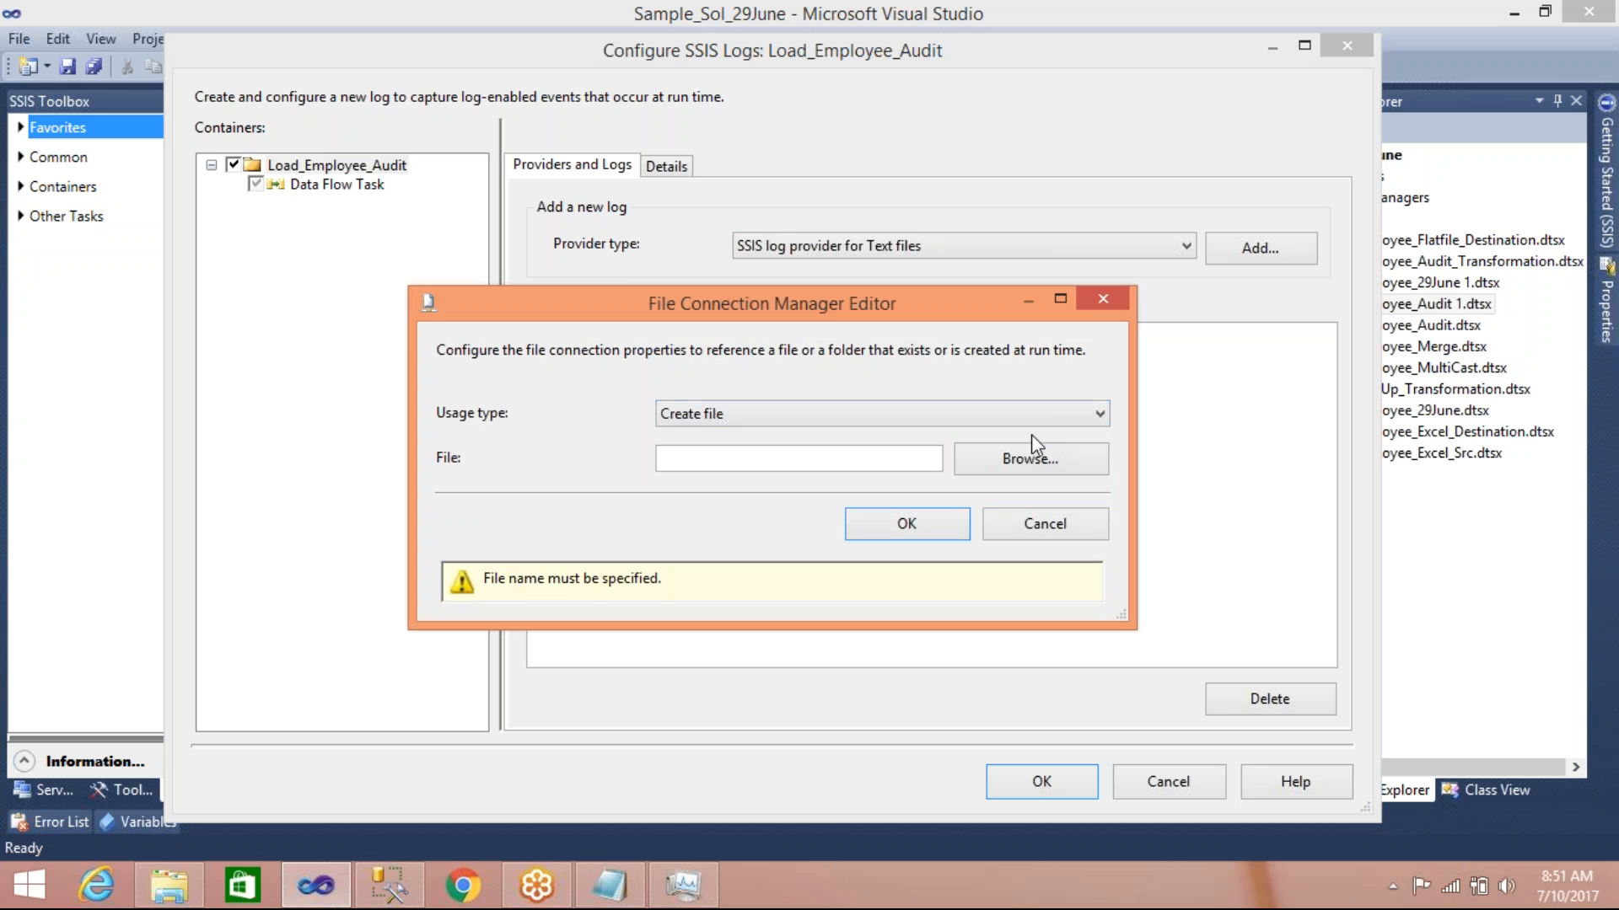
Browse for the connection's file and create a new text document named FF_Log in the Sample_Sol_29June folder
left_click(1014, 461)
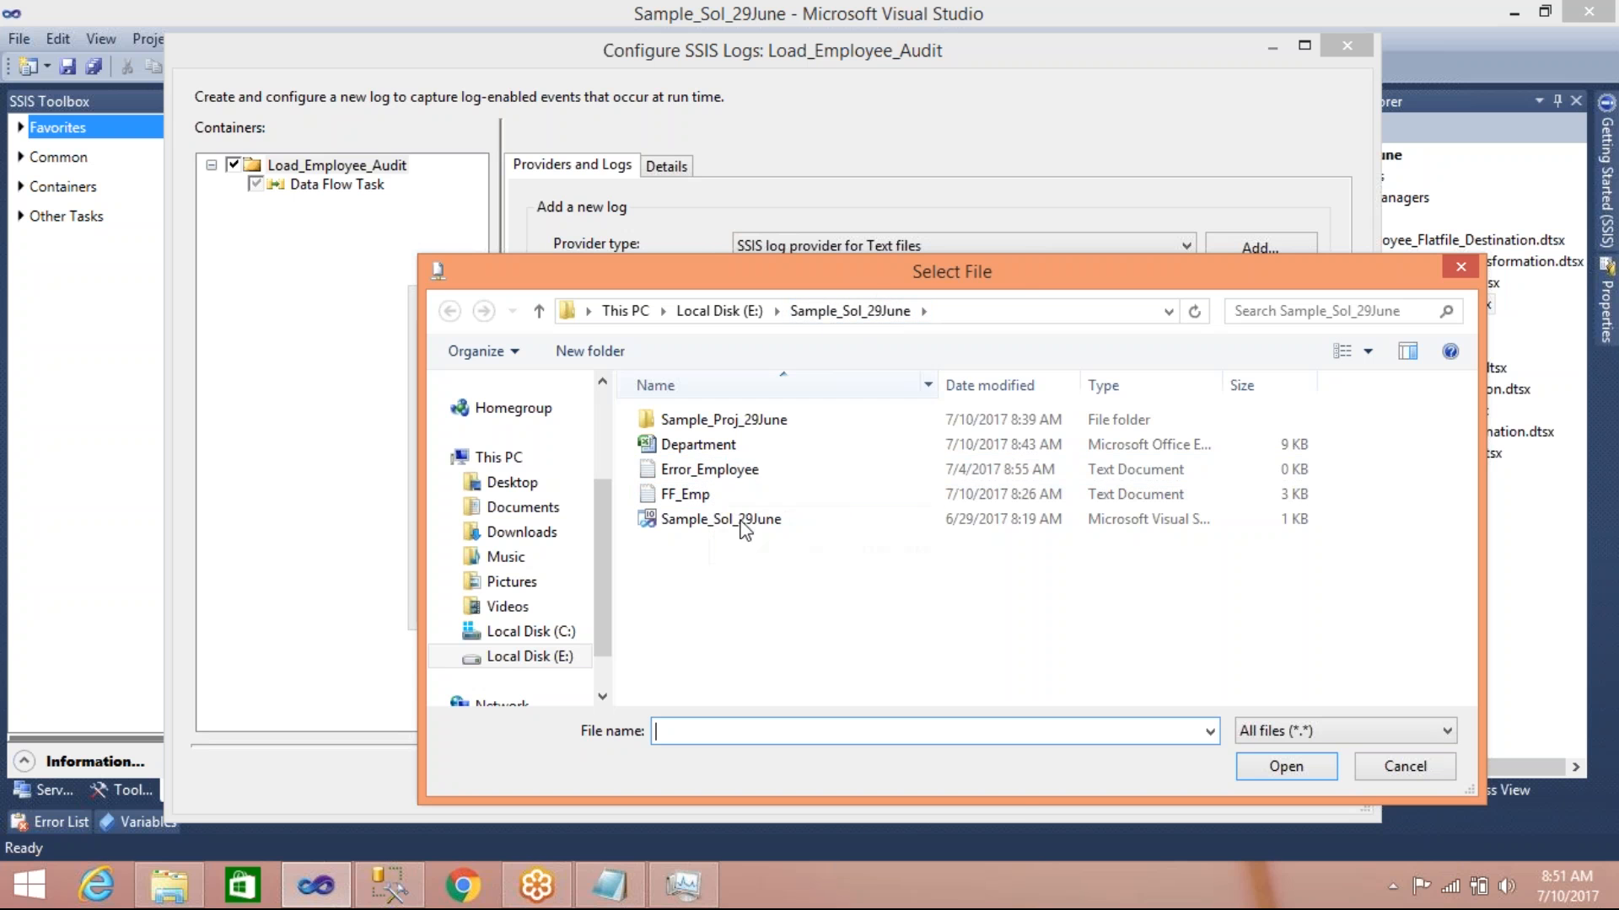
right_click(687, 600)
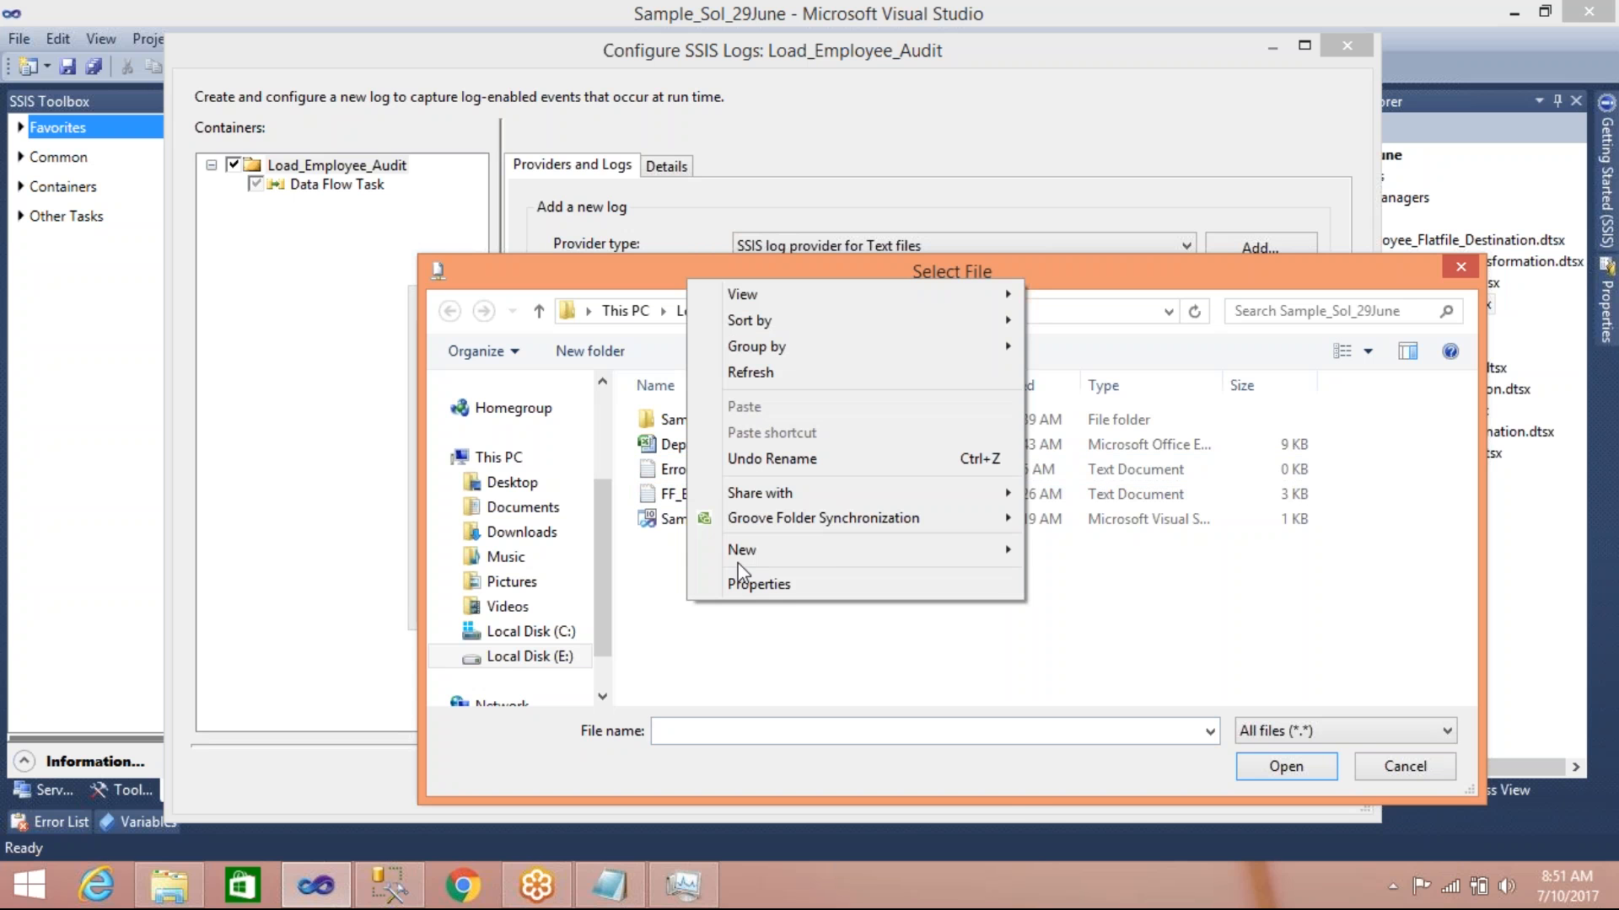
mouse_move(741, 551)
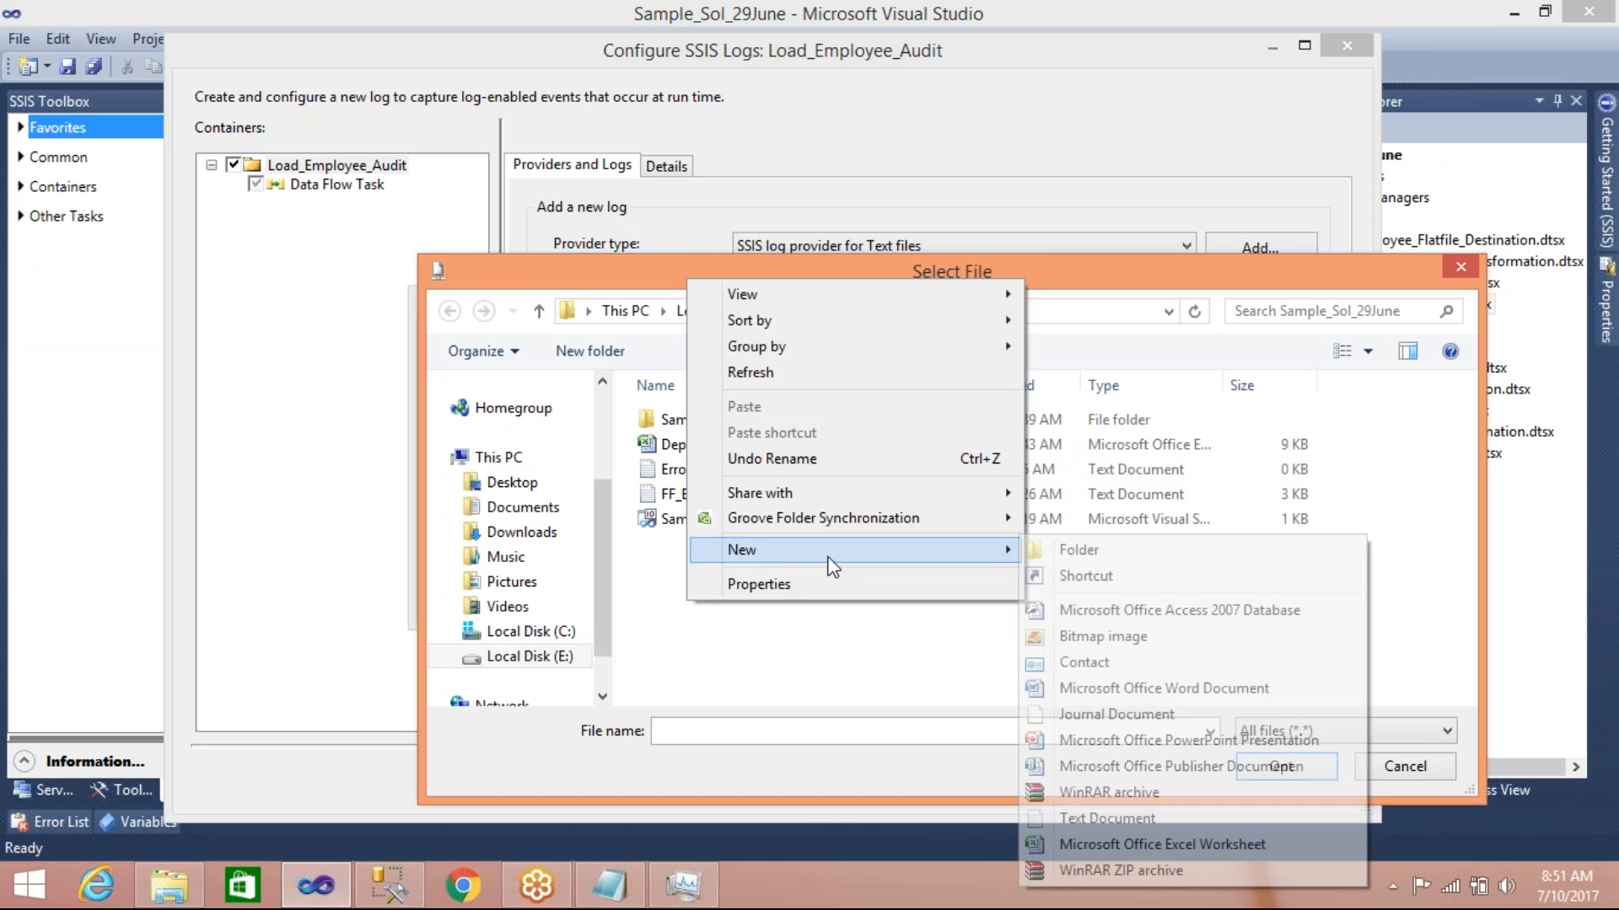
left_click(1053, 818)
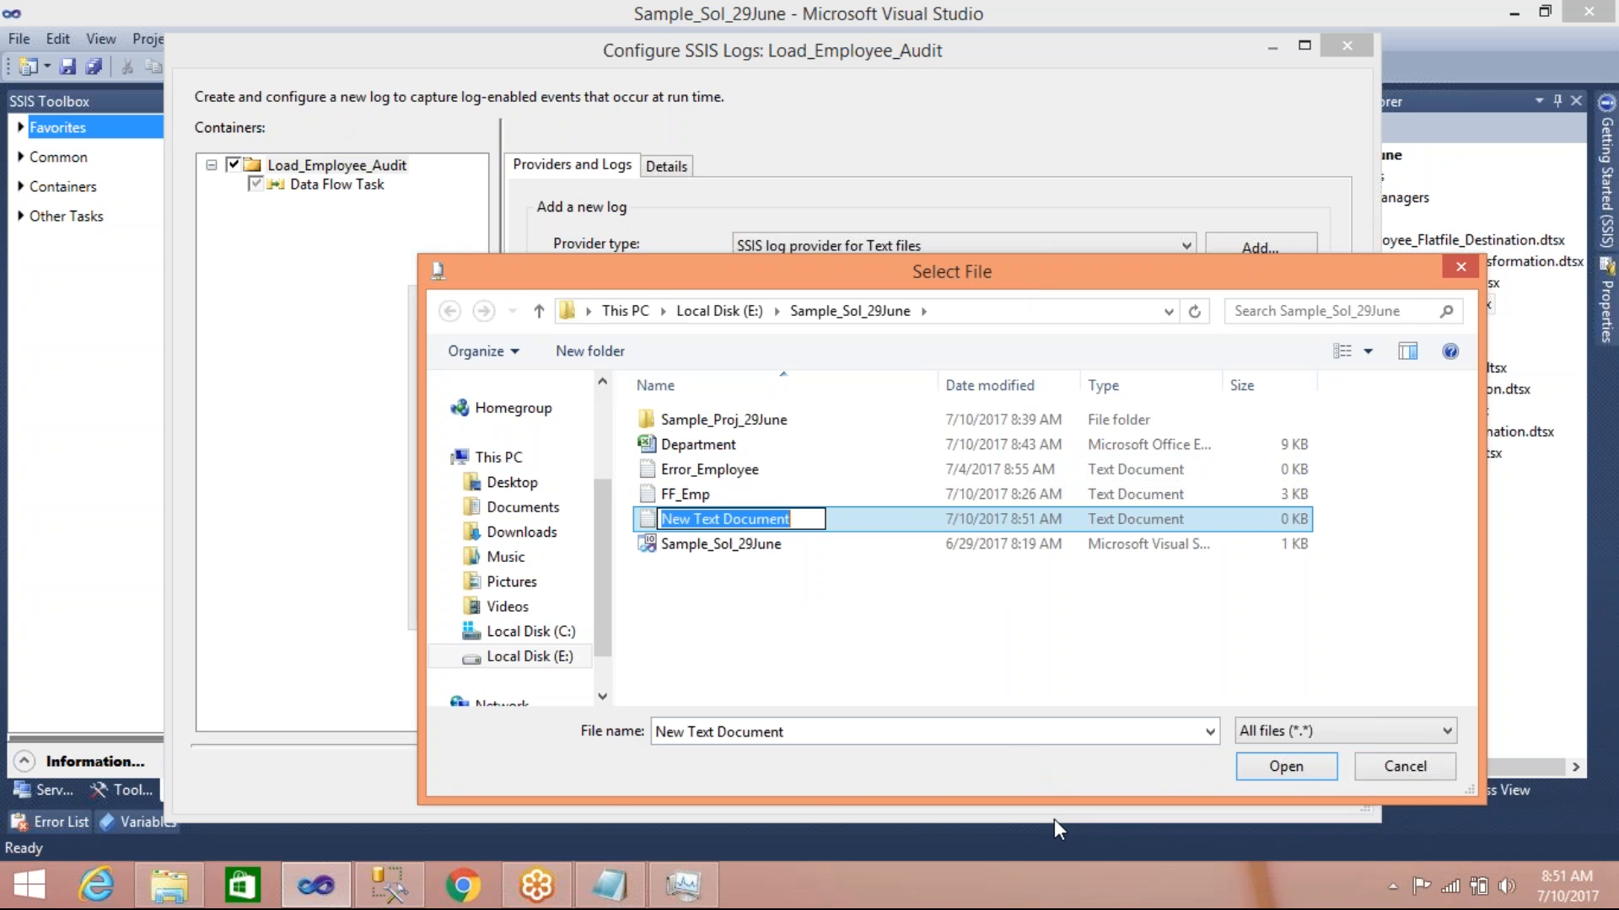
type("FF")
type("_Lgg")
type("gg")
key("BackSpace")
key("BackSpace")
key("BackSpace")
key("BackSpace")
type("og")
left_click(851, 661)
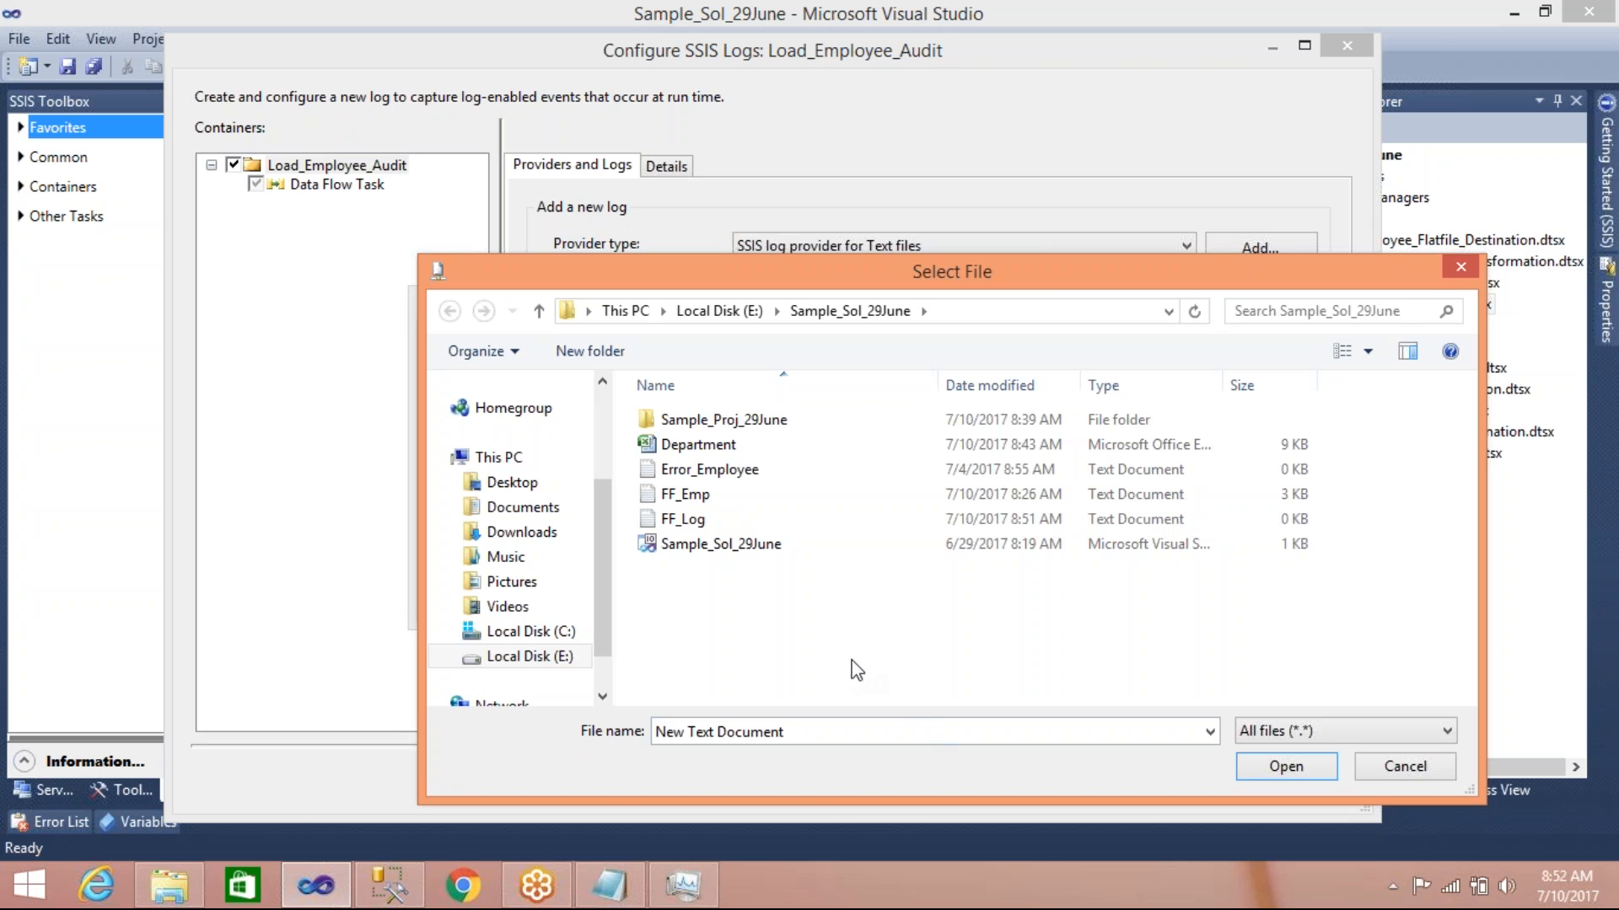
Choose FF_Log as the connection's file and confirm the file connection
left_click(688, 519)
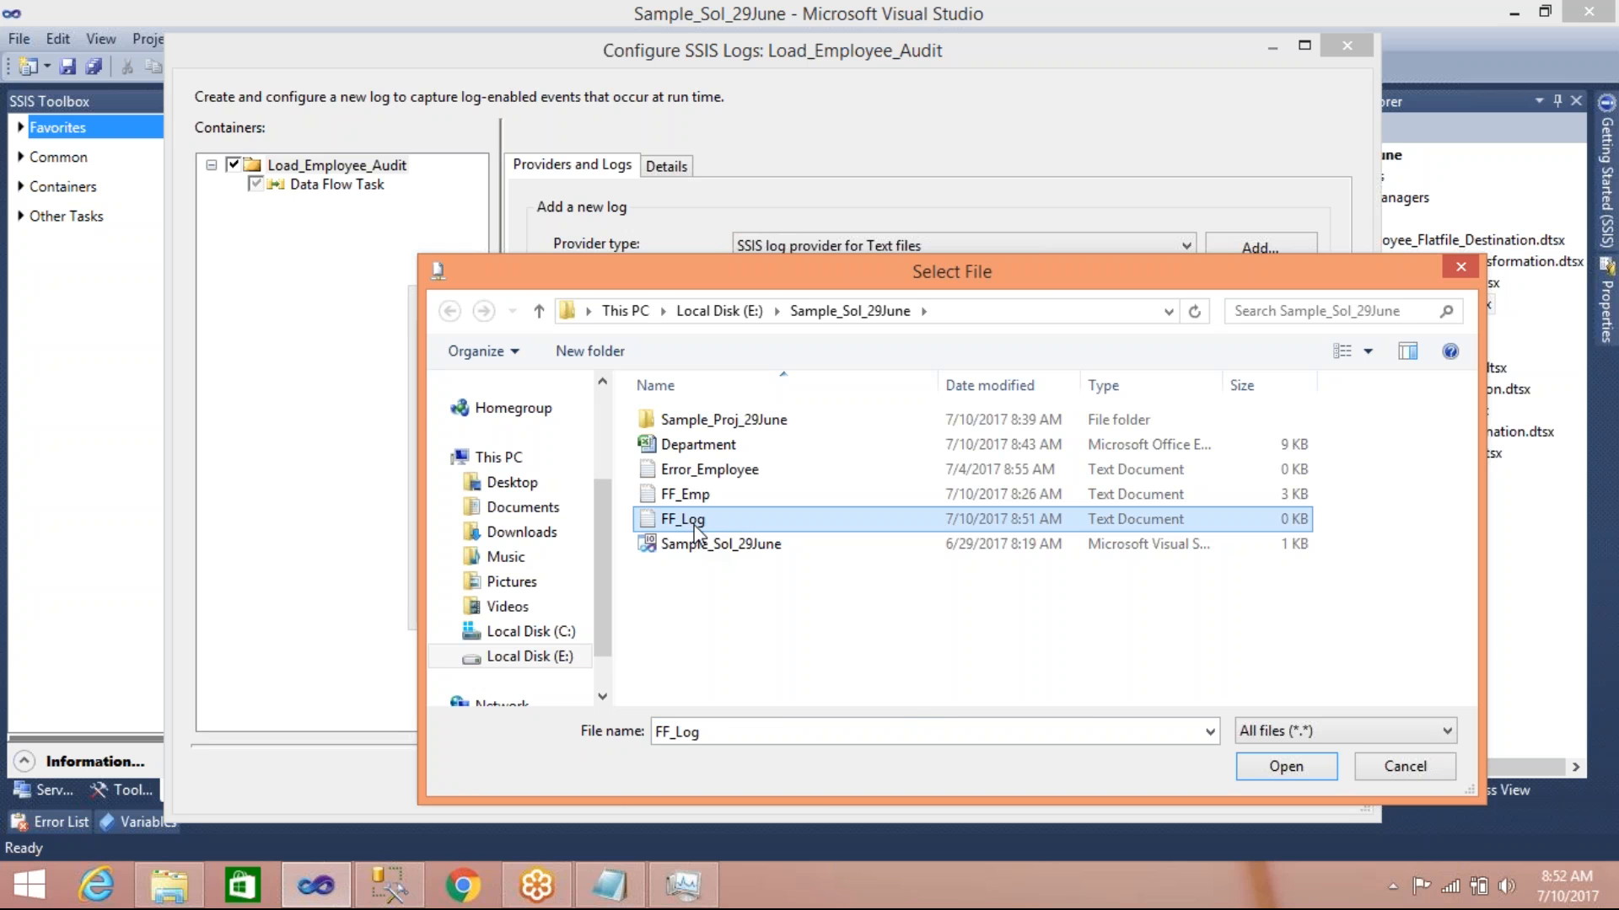
left_click(1262, 767)
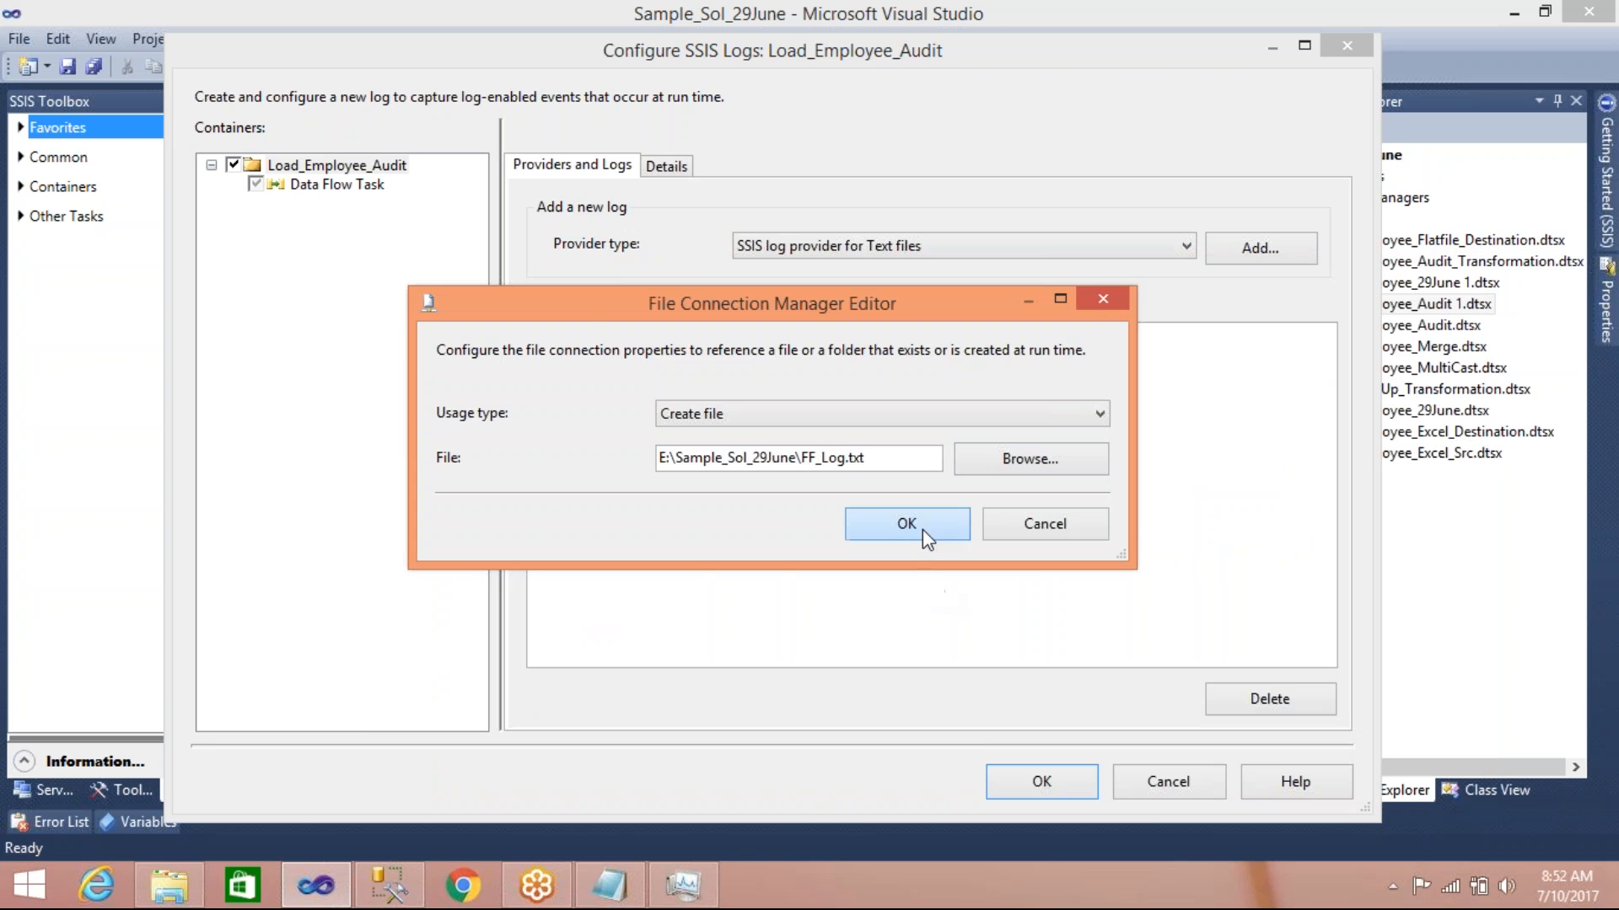
left_click(922, 530)
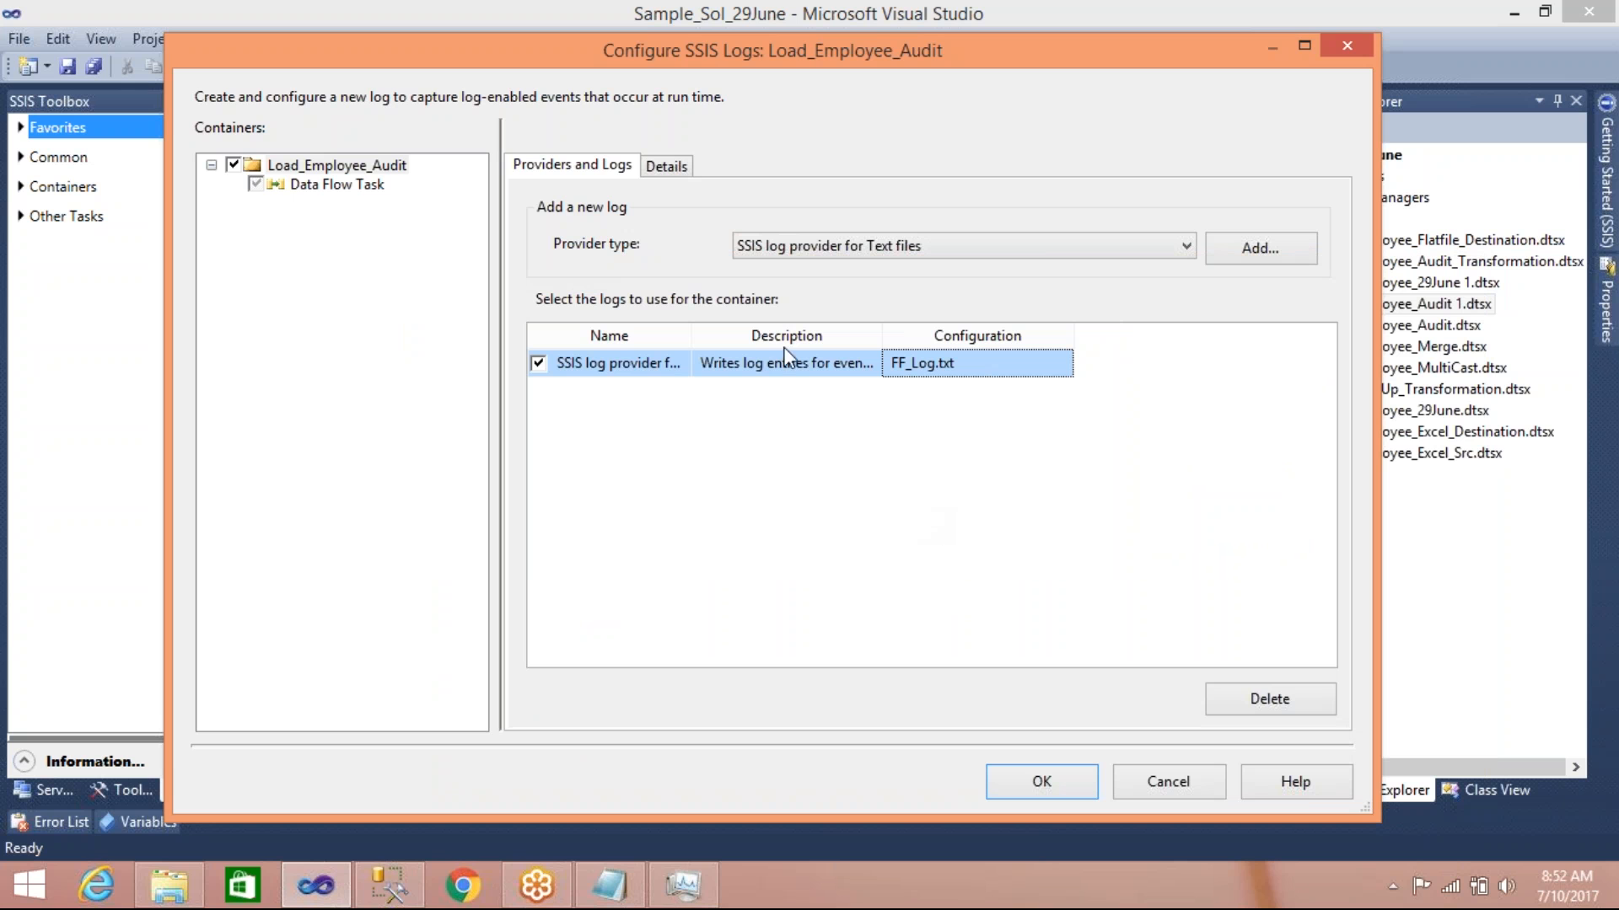
Widen the event list columns, enable logging of the OnError, OnPreExecute and OnPostExecute events, and confirm the logging configuration
left_click(660, 174)
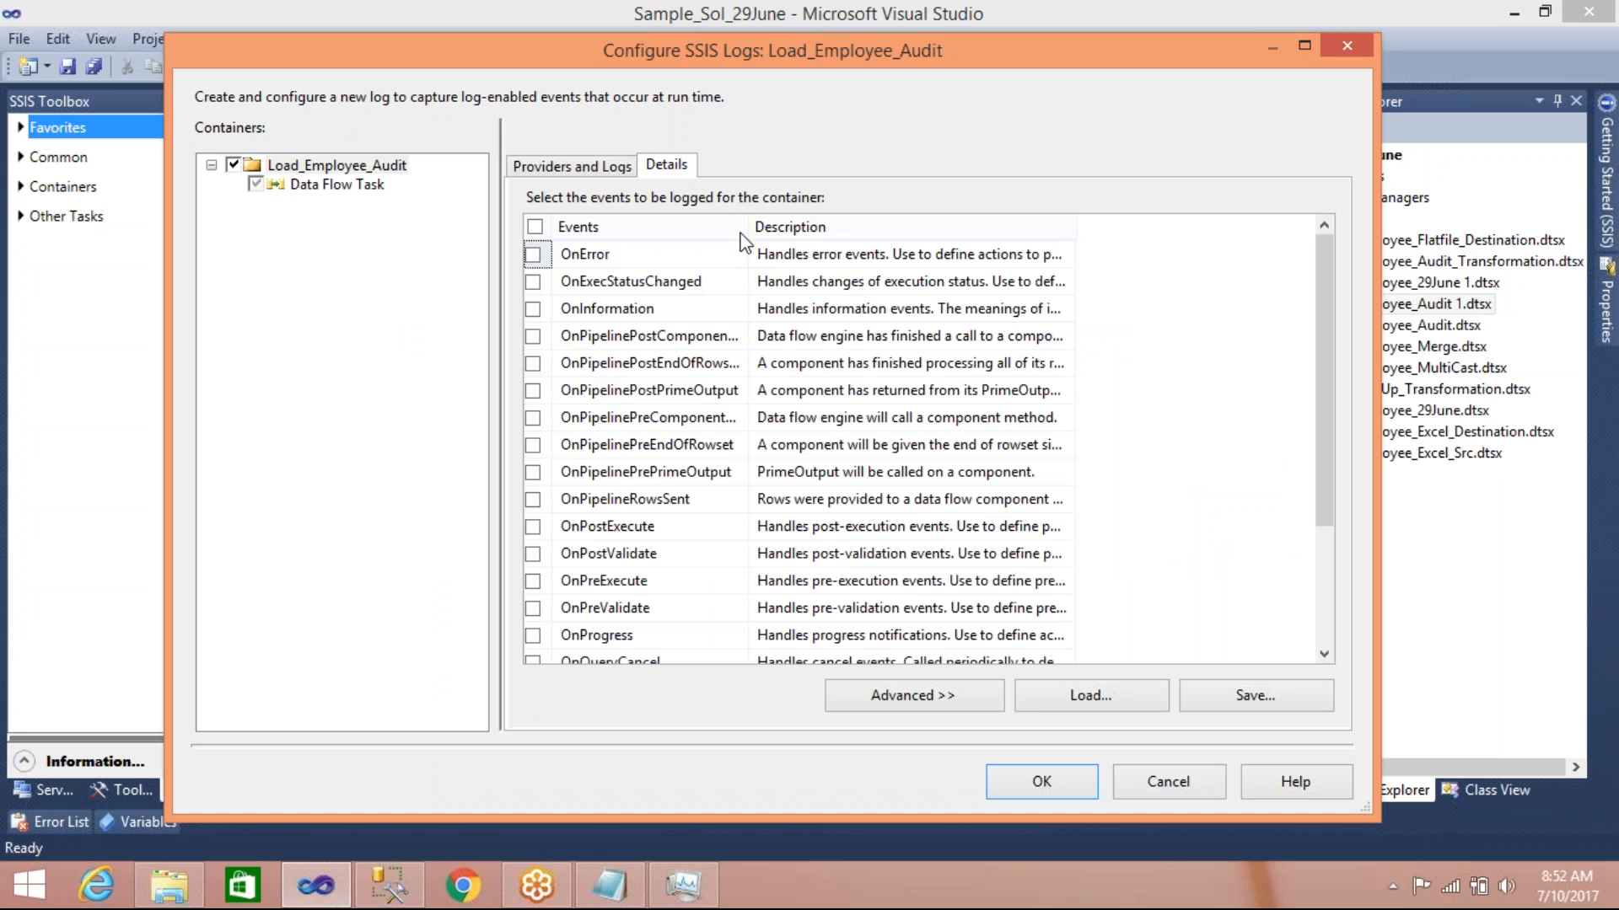
left_click_drag(748, 228, 774, 231)
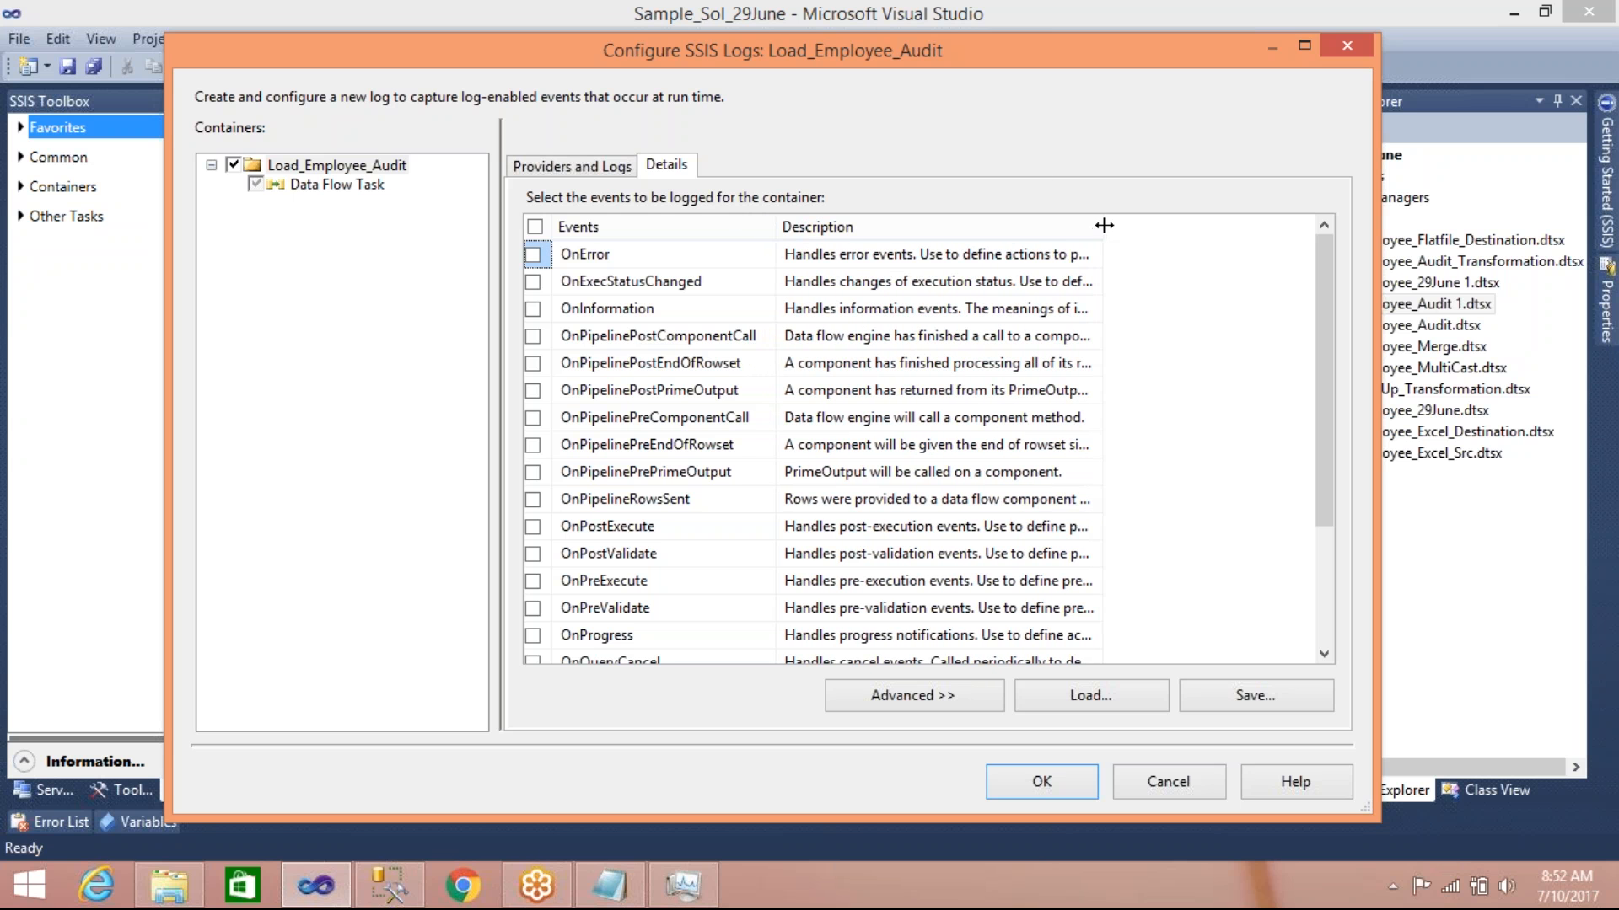
left_click_drag(1103, 226, 1176, 226)
mouse_move(1319, 280)
left_mouse_down()
mouse_move(1317, 336)
mouse_move(1313, 278)
left_mouse_up()
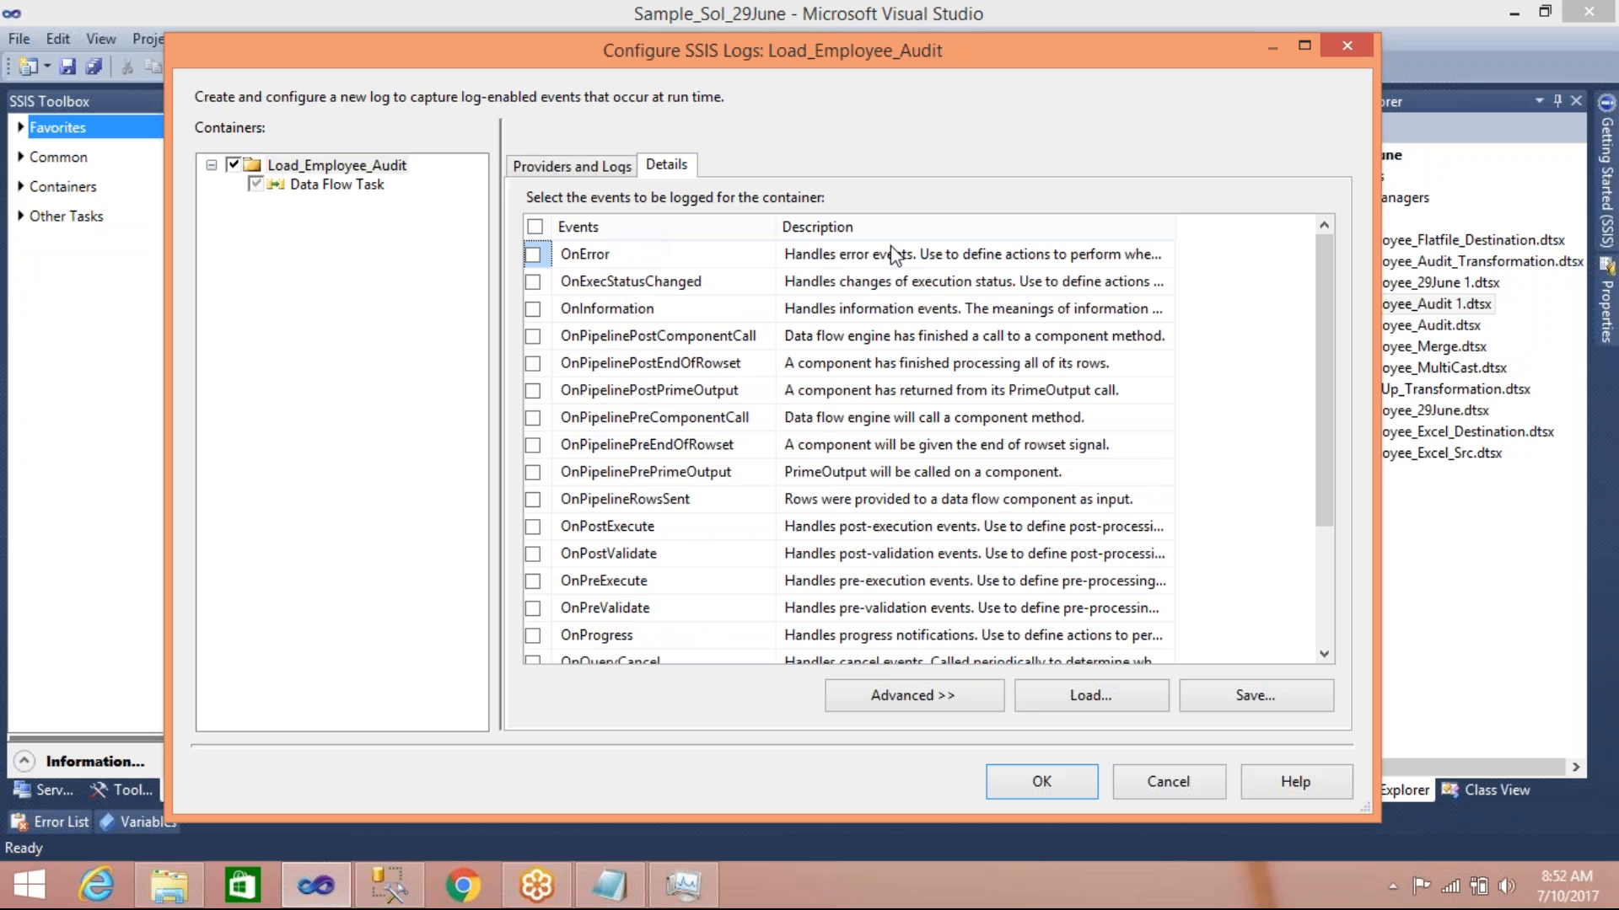
mouse_move(1322, 414)
left_mouse_down()
mouse_move(1299, 561)
mouse_move(1325, 407)
left_mouse_up()
left_click(533, 254)
left_click(533, 527)
left_click(1034, 785)
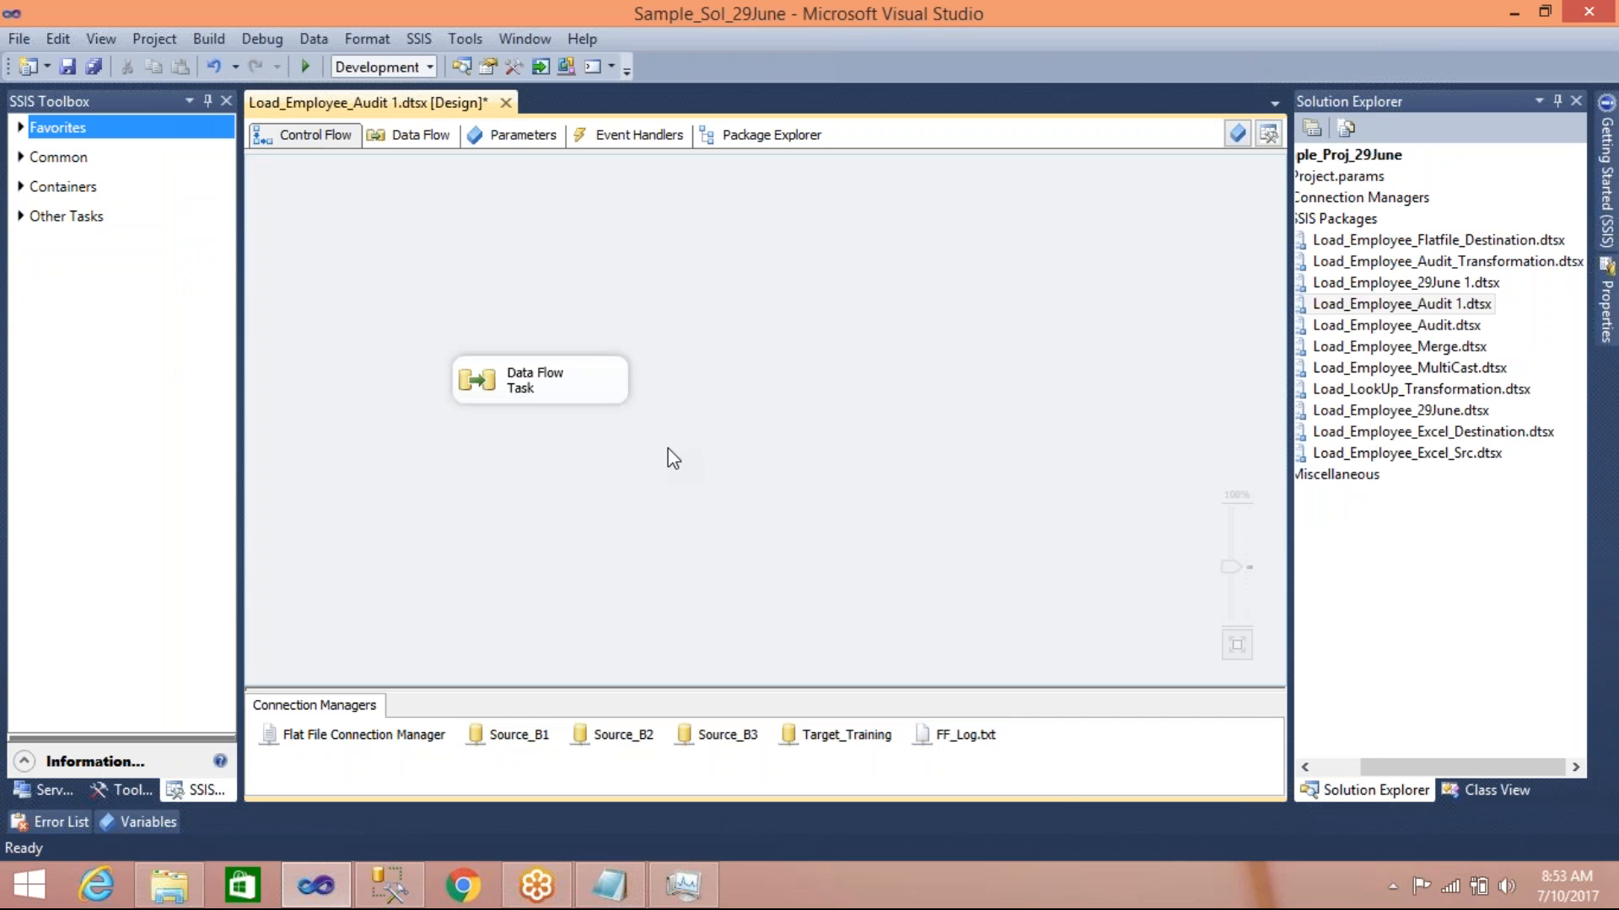
Save the Load_Employee_Audit 1.dtsx package and run it
key("ctrl+s")
left_click(305, 67)
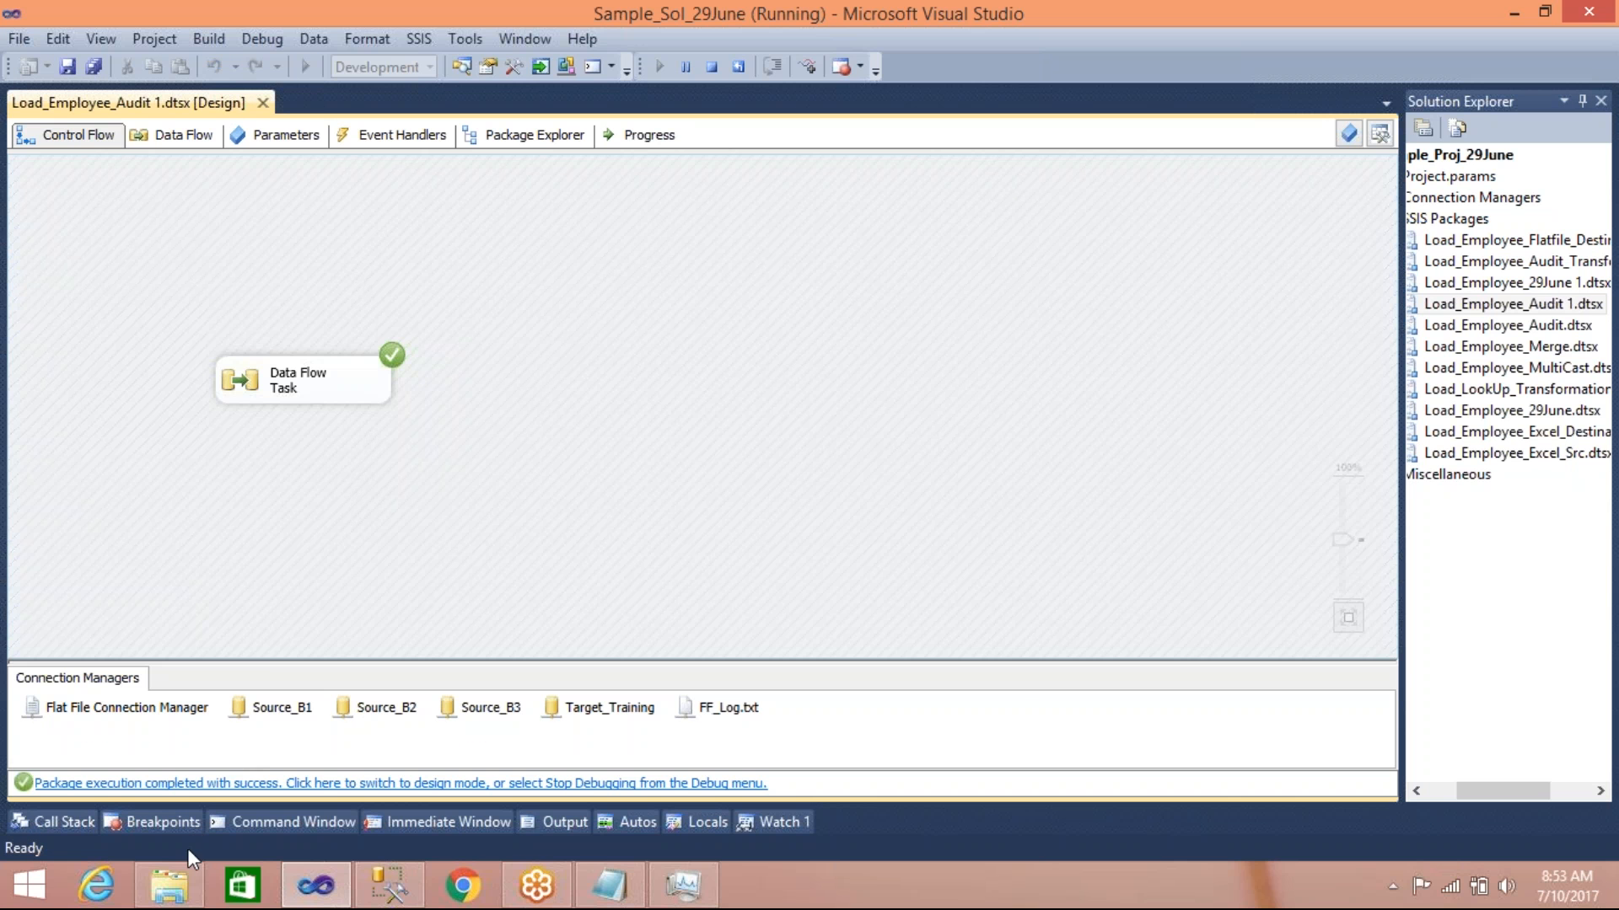
Switch to File Explorer and open the FF_Log text file from Sample_Sol_29June in a maximized window
left_click(173, 890)
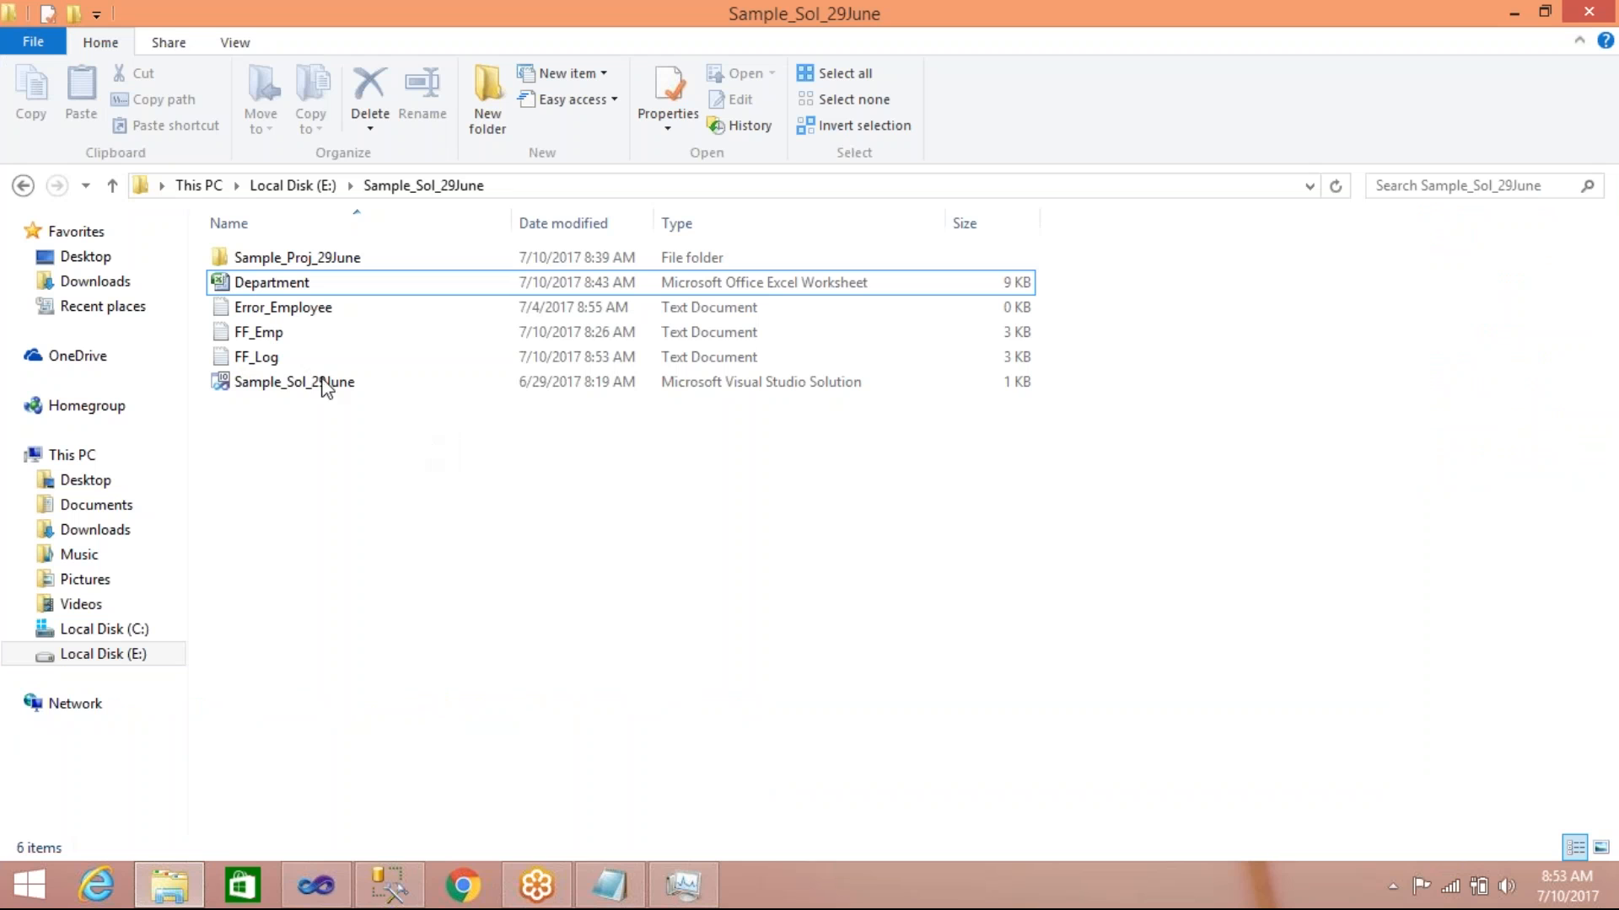
left_click(282, 361)
double_click(284, 363)
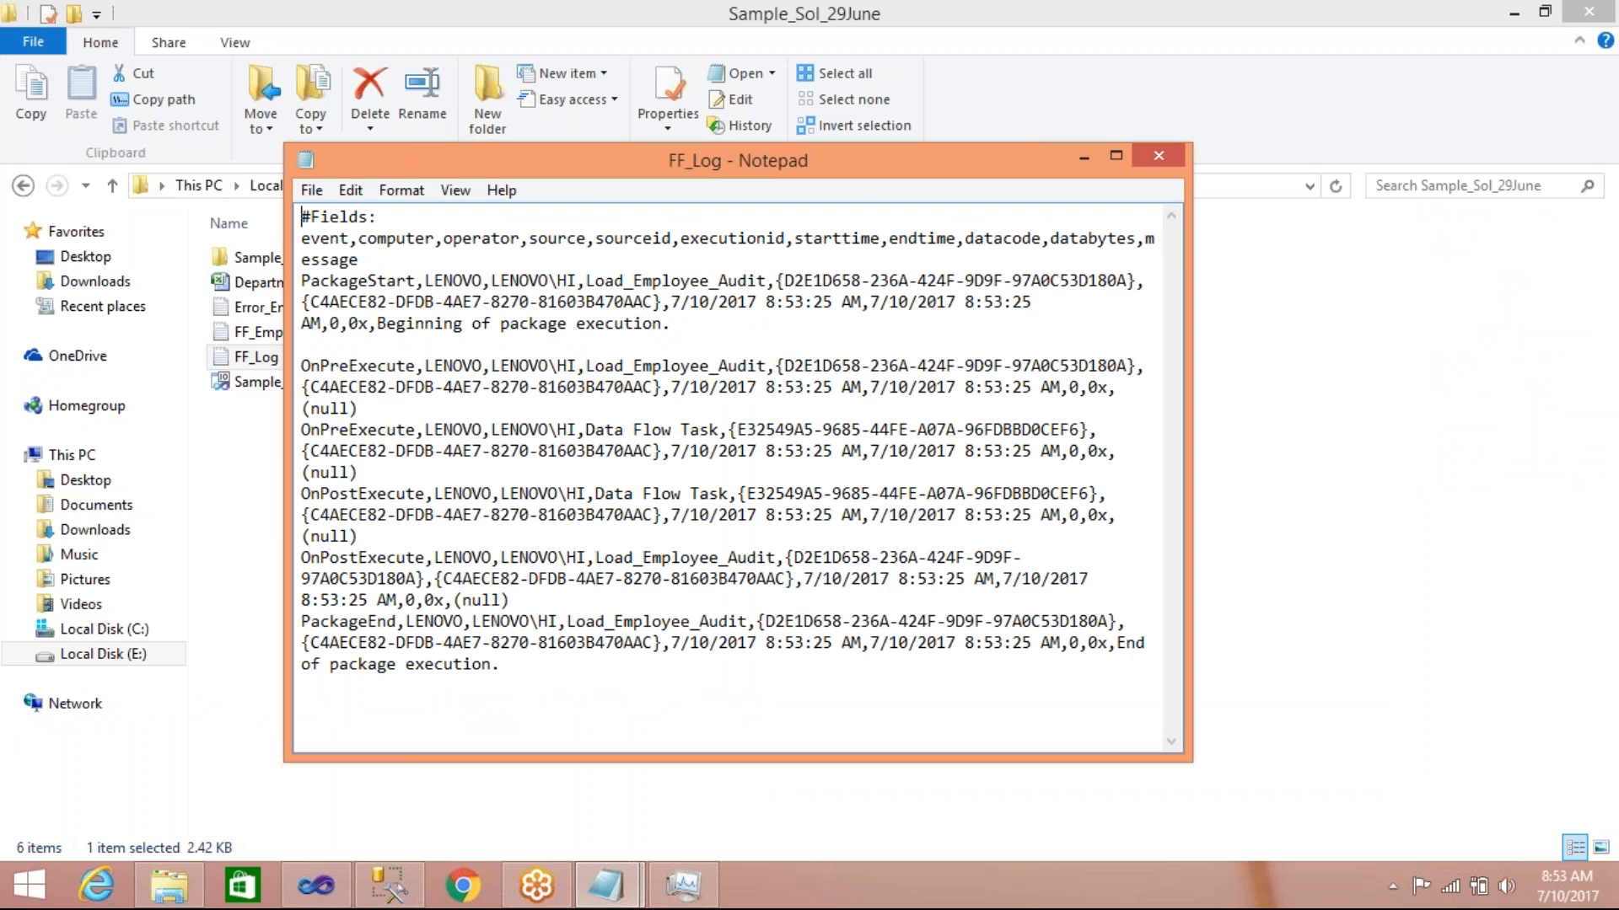
left_click(1120, 156)
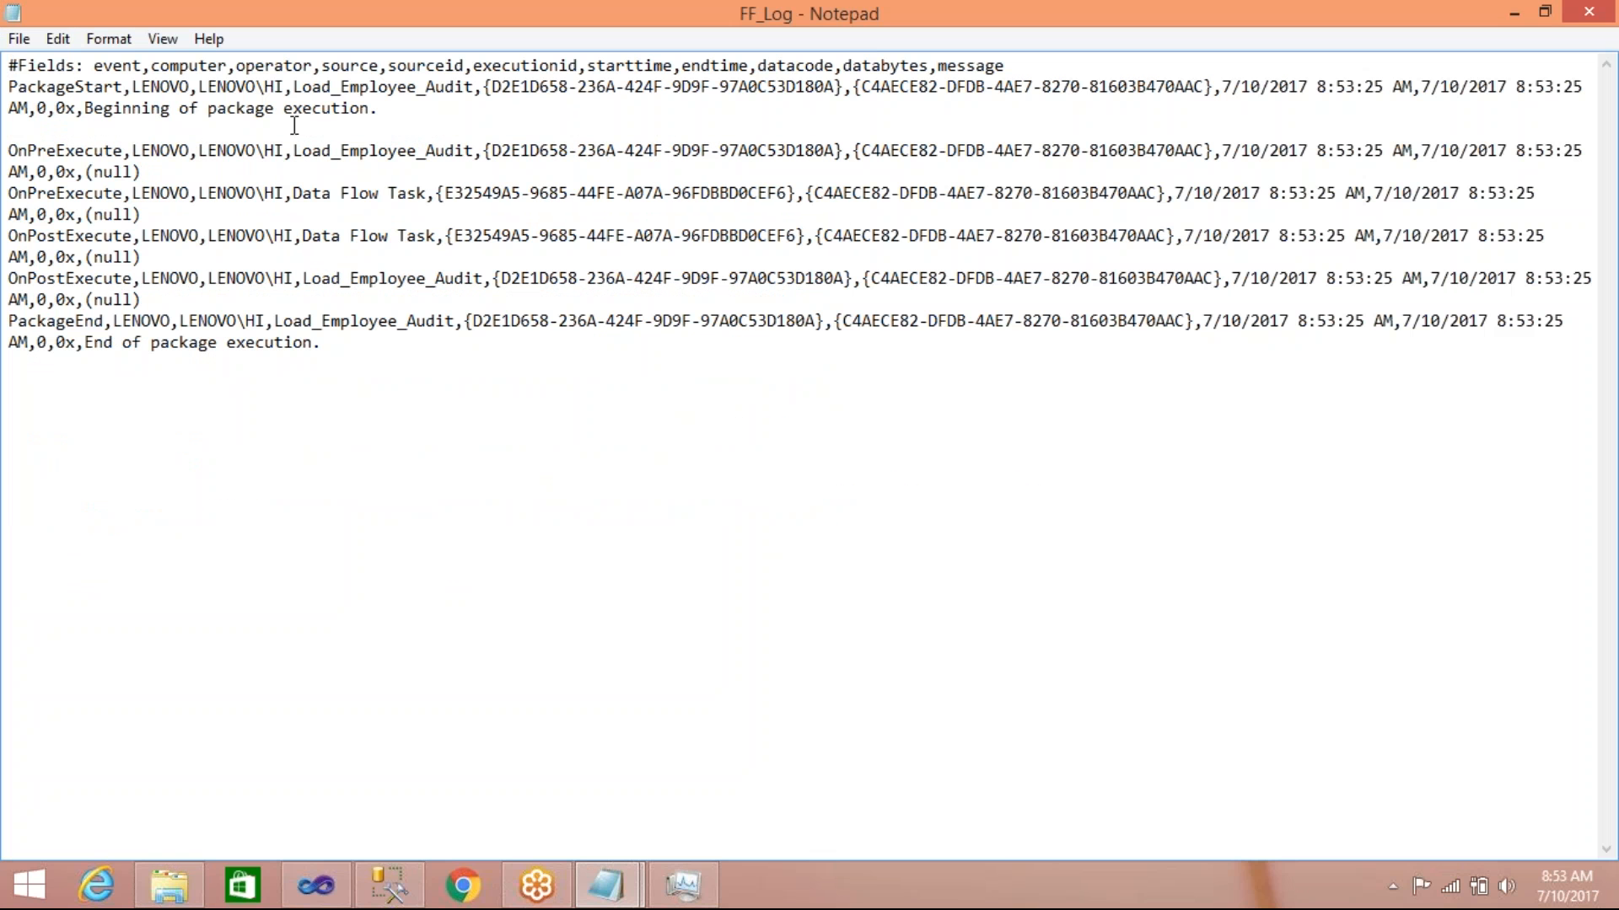
Examine the event, computer, operator, source and ID values in the first OnPreExecute log entry
double_click(73, 150)
left_click(75, 150)
double_click(167, 150)
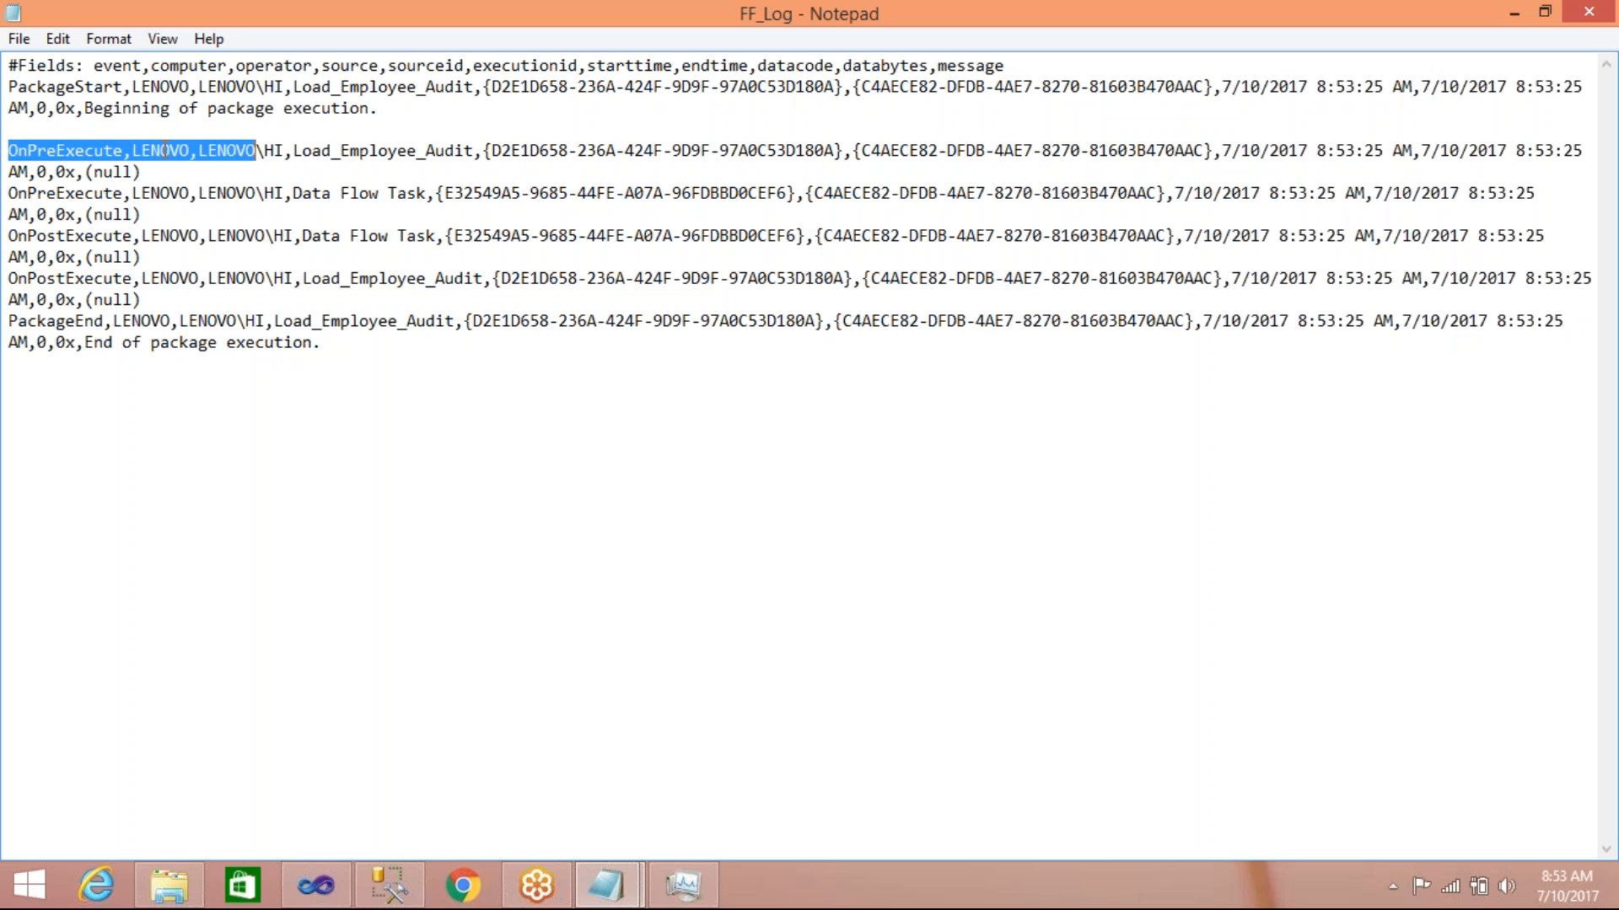
left_click(165, 150)
double_click(221, 150)
double_click(362, 150)
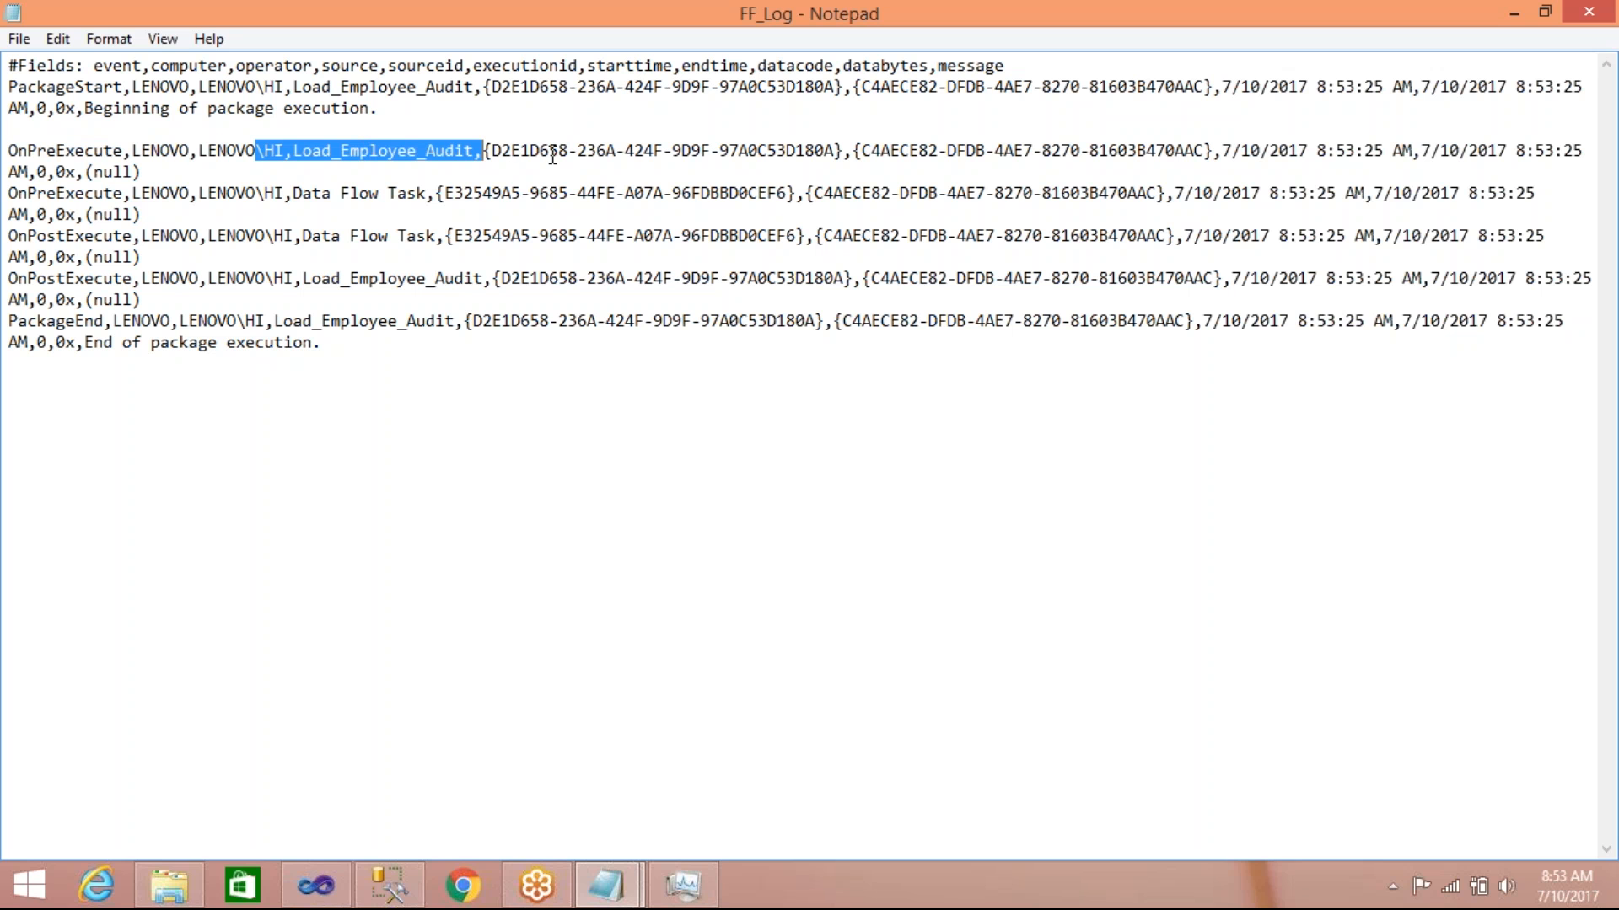
double_click(549, 150)
left_click(892, 151)
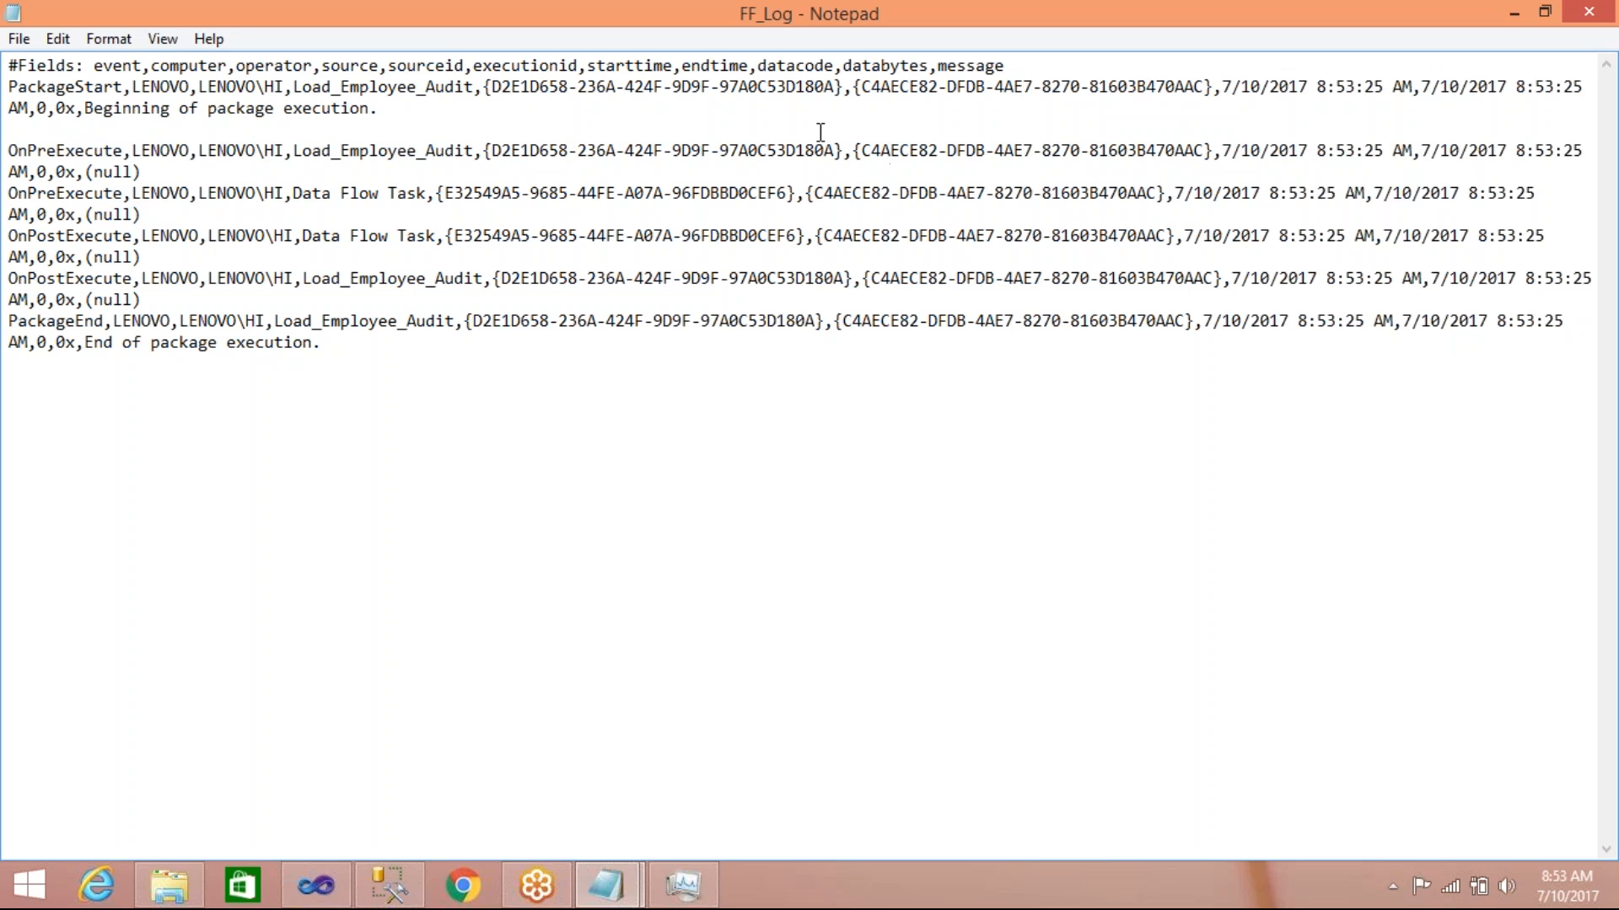
Review the log header's field names and the message text of the PackageStart and PackageEnd entries
left_click(427, 65)
left_click_drag(713, 67, 939, 69)
left_click(998, 69)
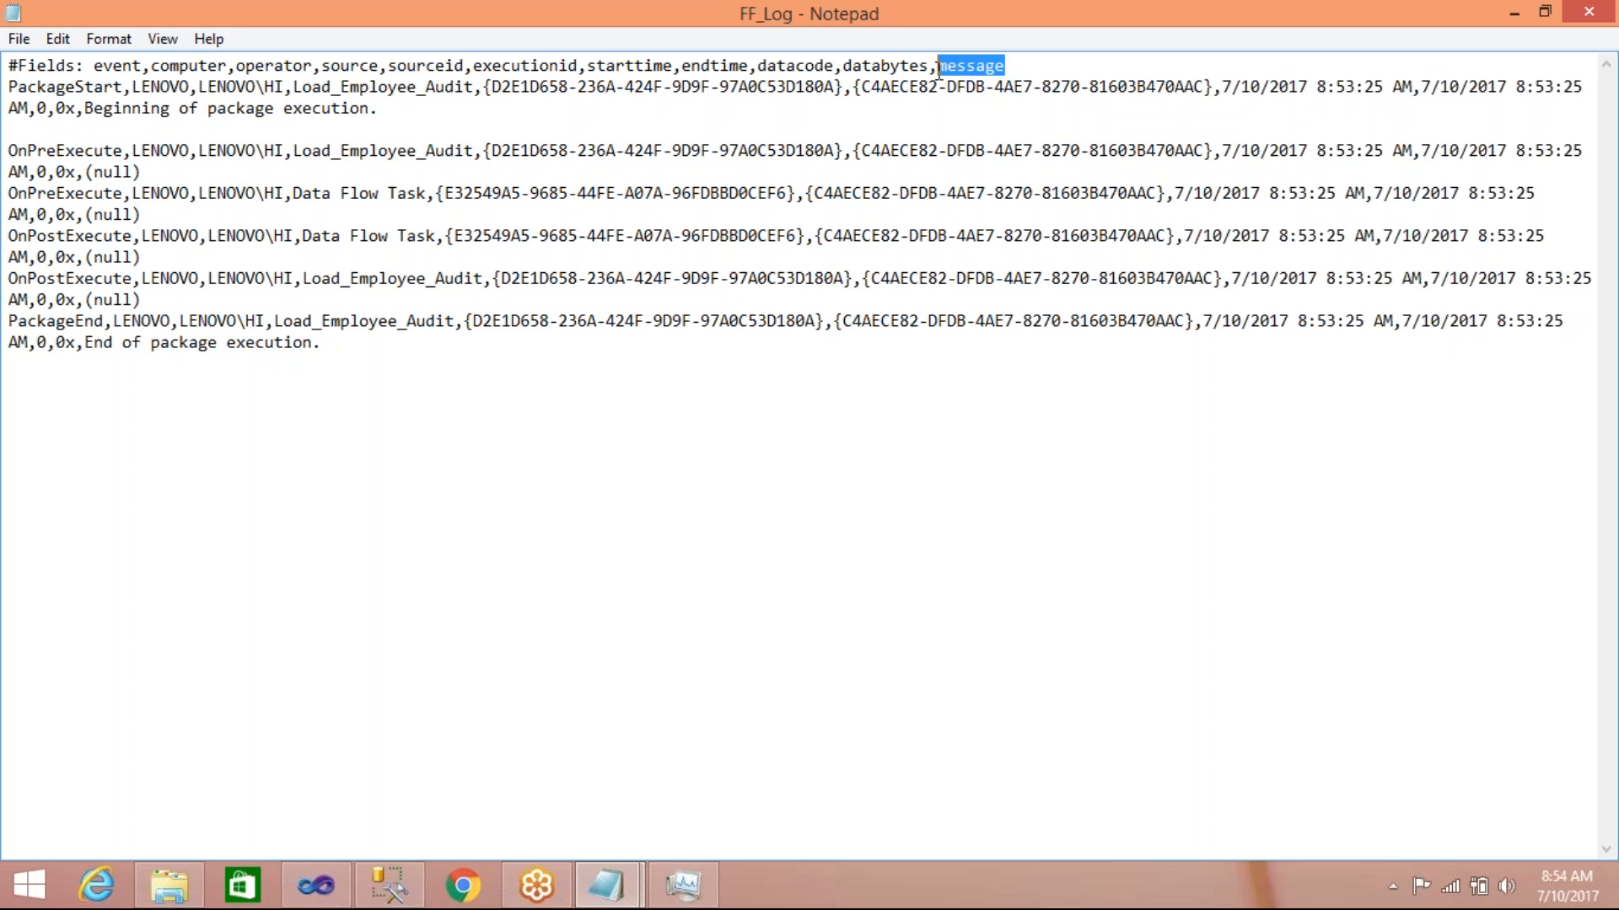
left_click(87, 109)
left_click_drag(87, 110, 386, 99)
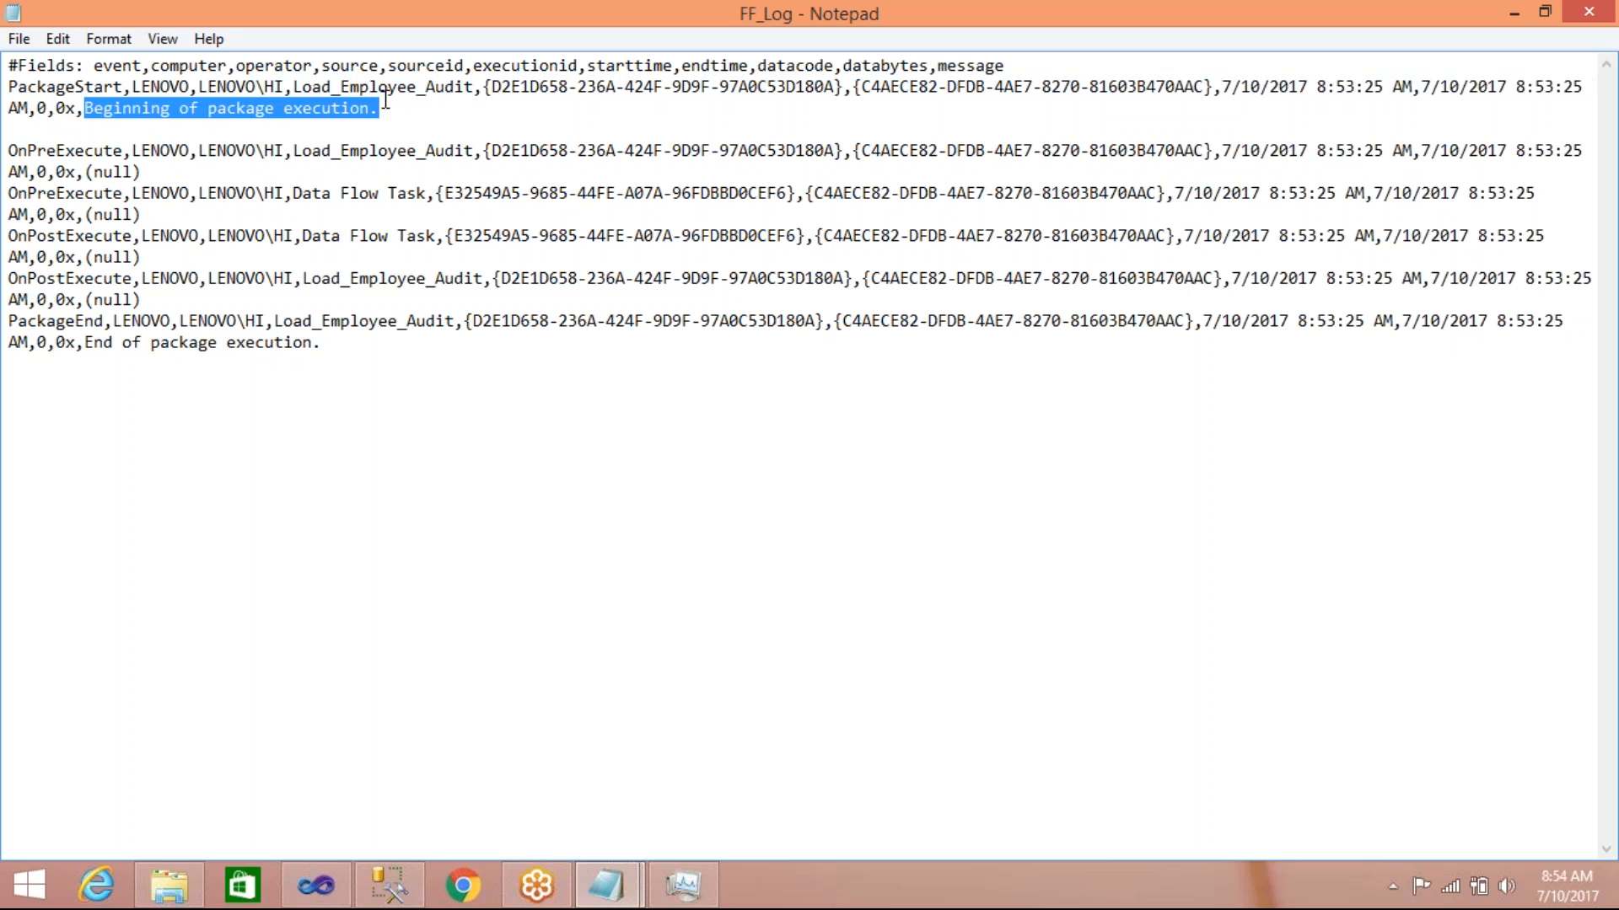
left_click_drag(84, 343, 345, 348)
left_click(345, 348)
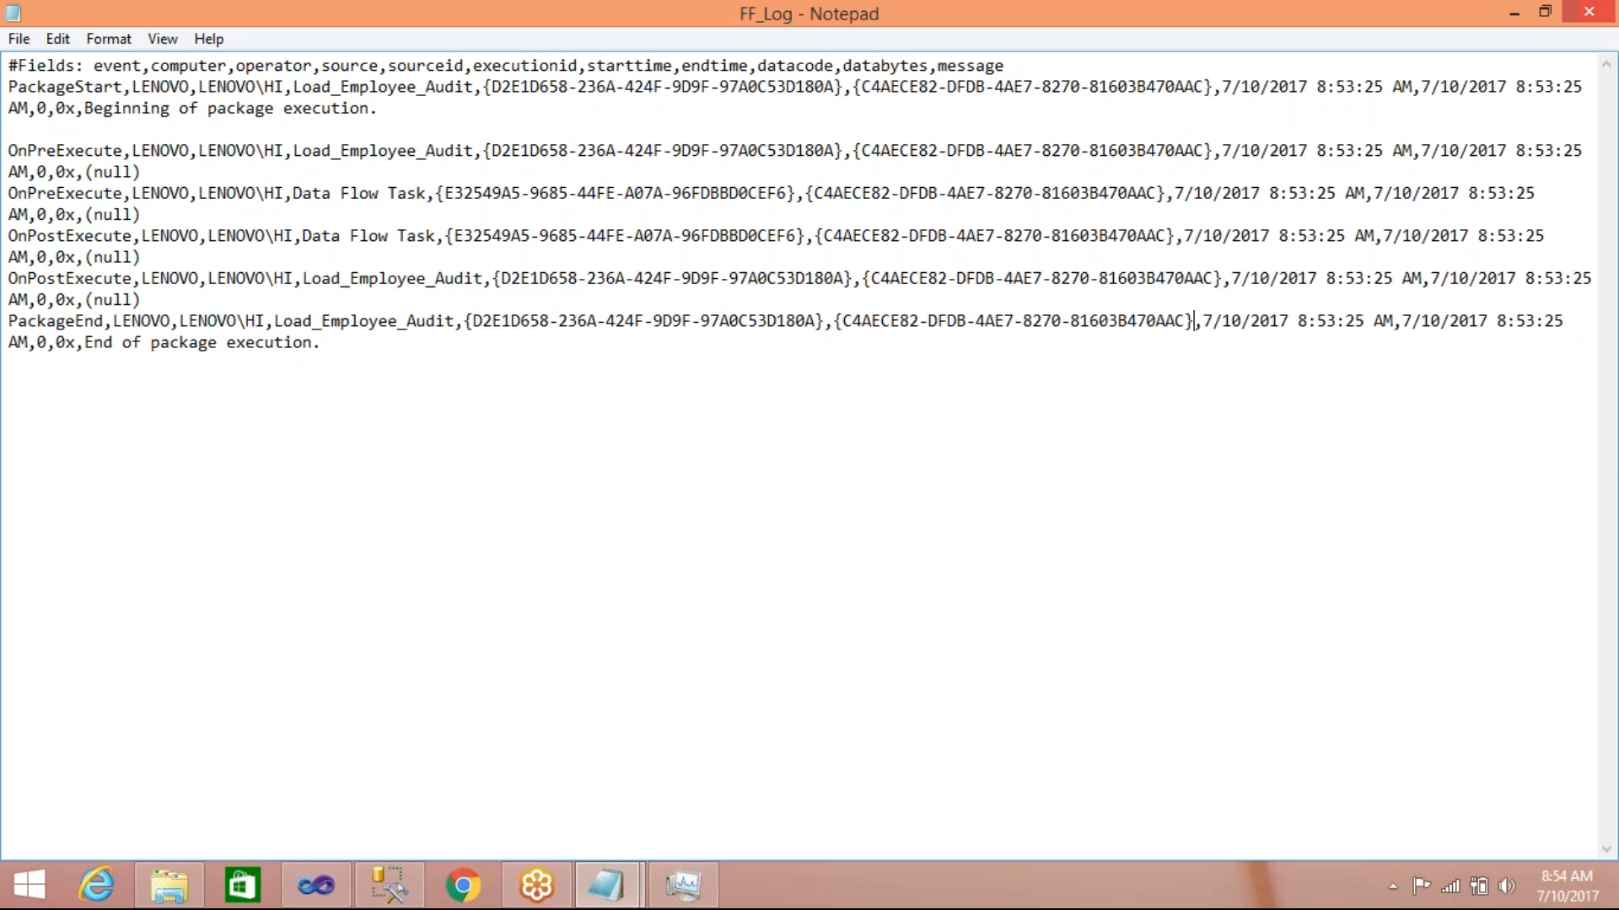
Check the Data Flow Task log entries, close the FF_Log file, and switch back to Visual Studio
left_click(273, 213)
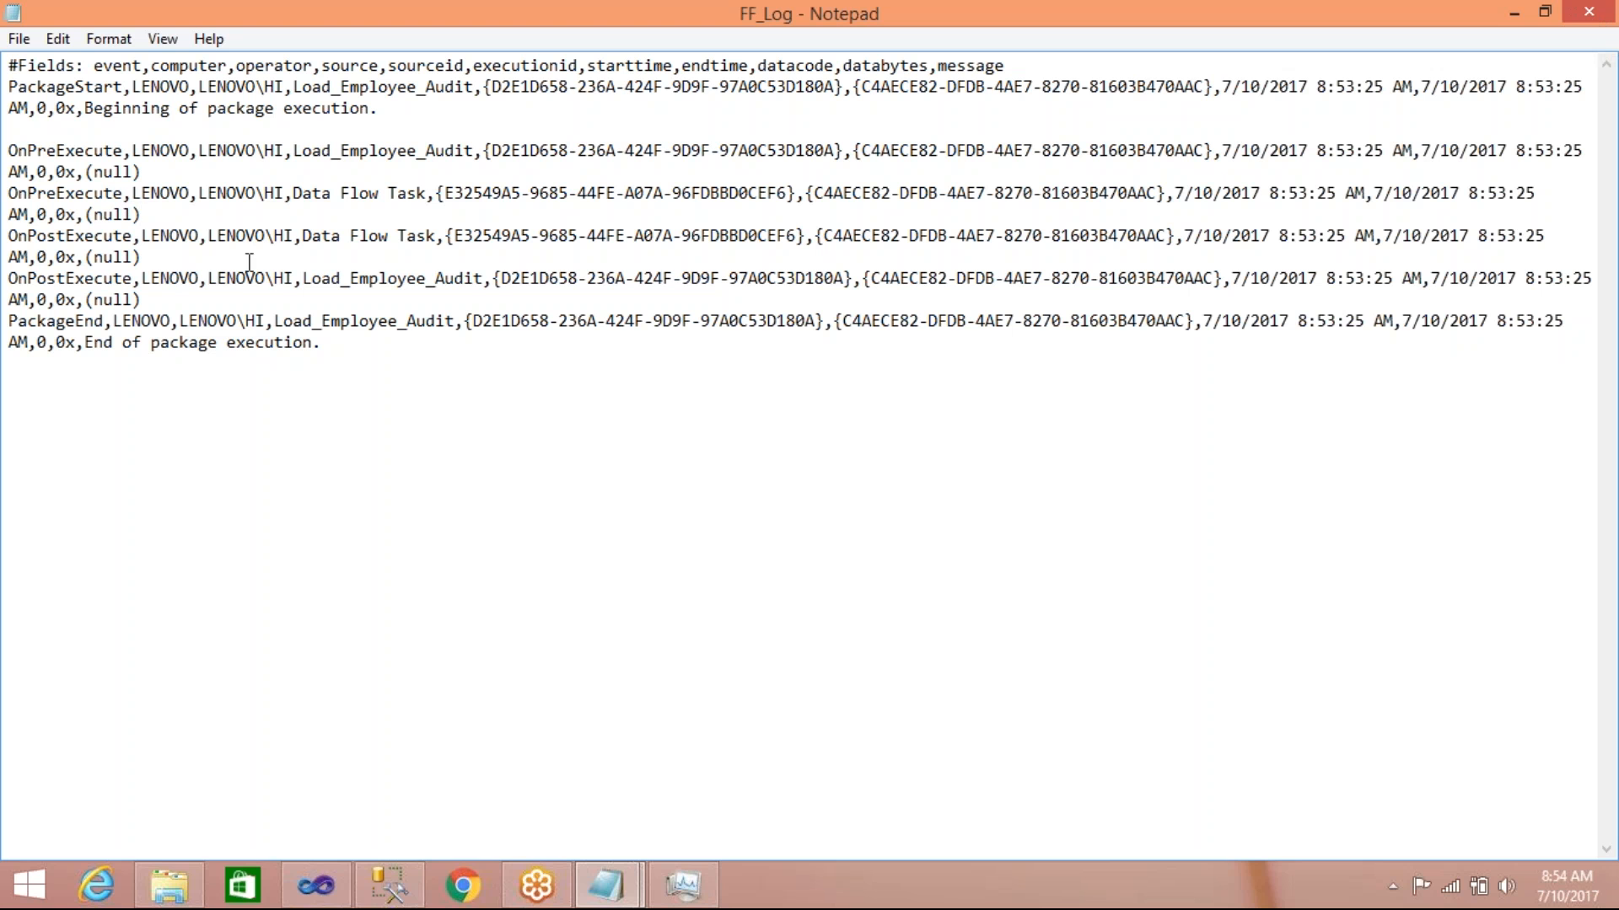
left_click(293, 193)
left_click(1602, 16)
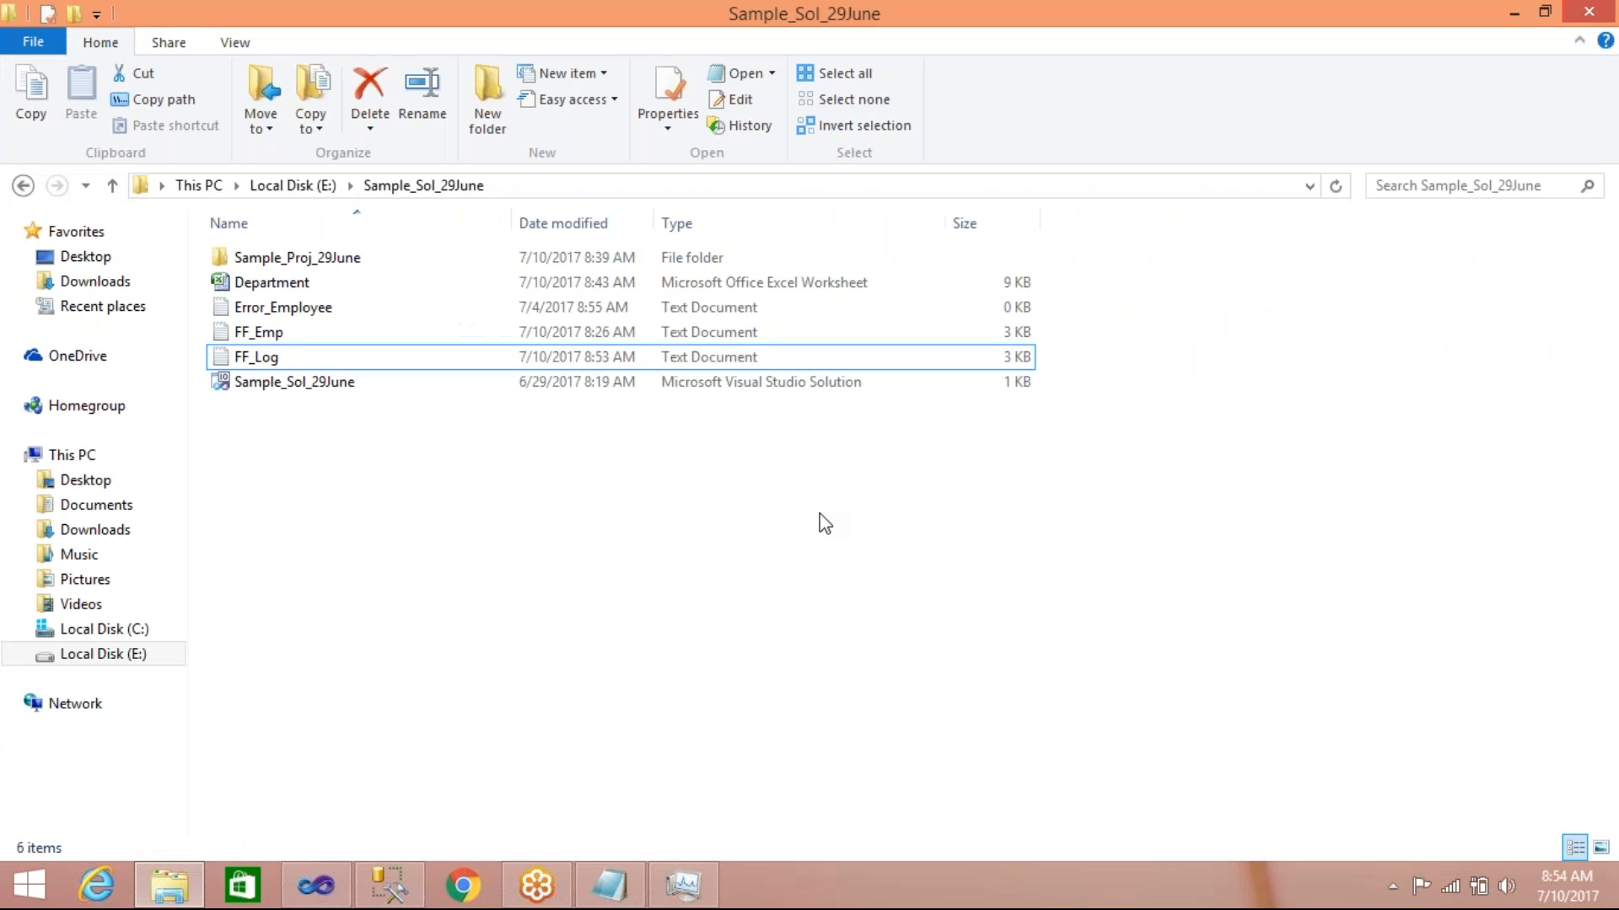
left_click(315, 885)
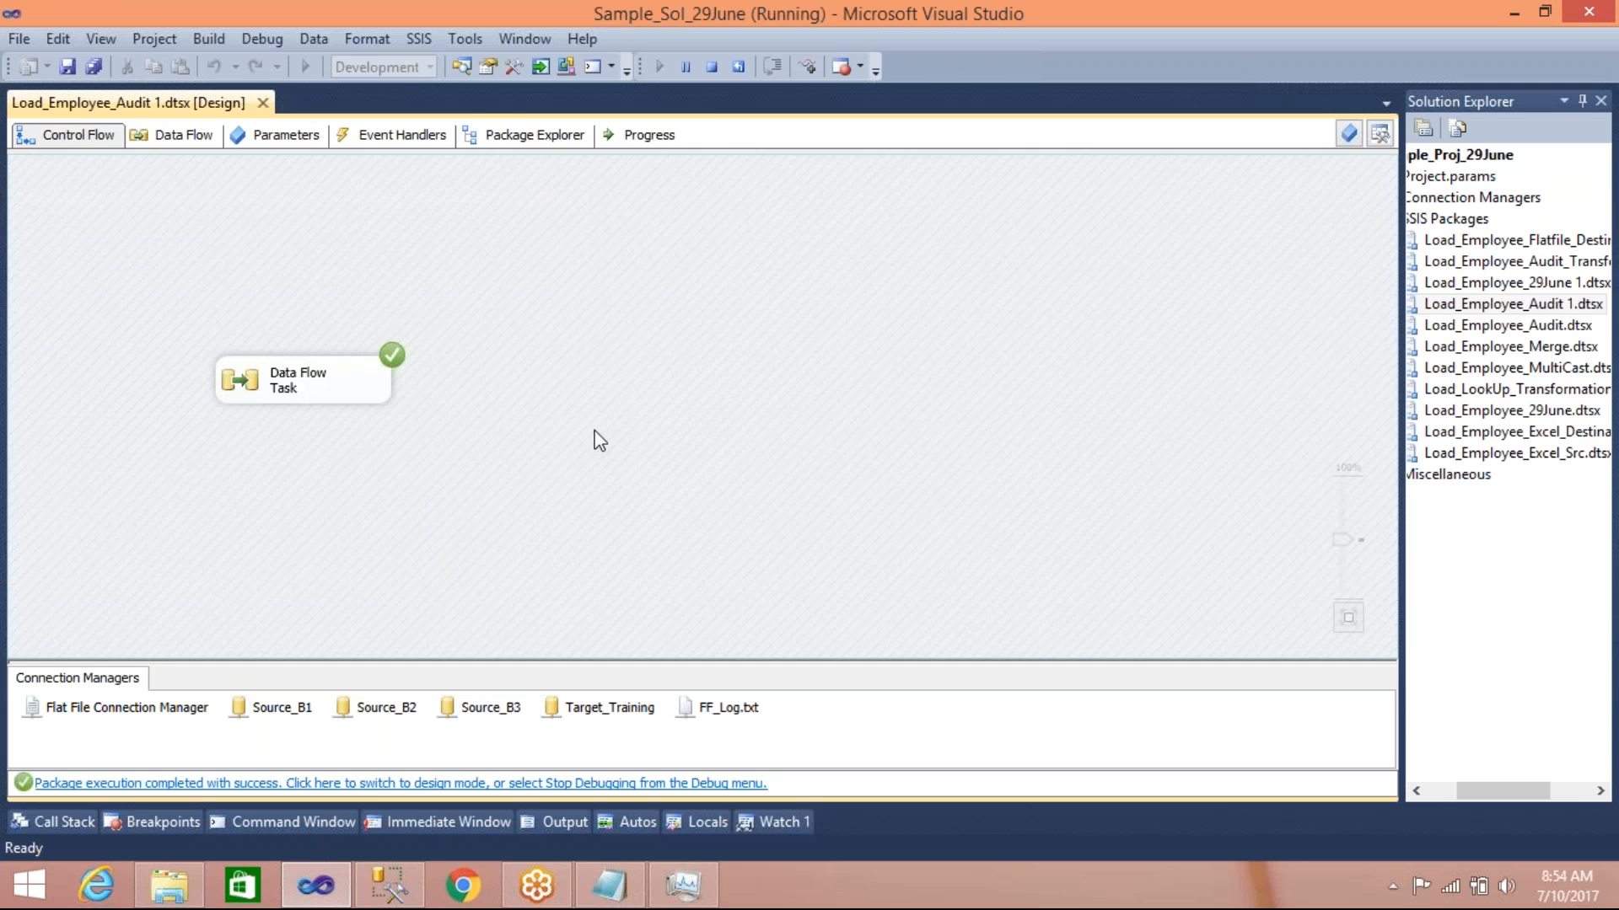
Stop debugging the package, save it, and open its SSIS logging configuration
left_click(711, 67)
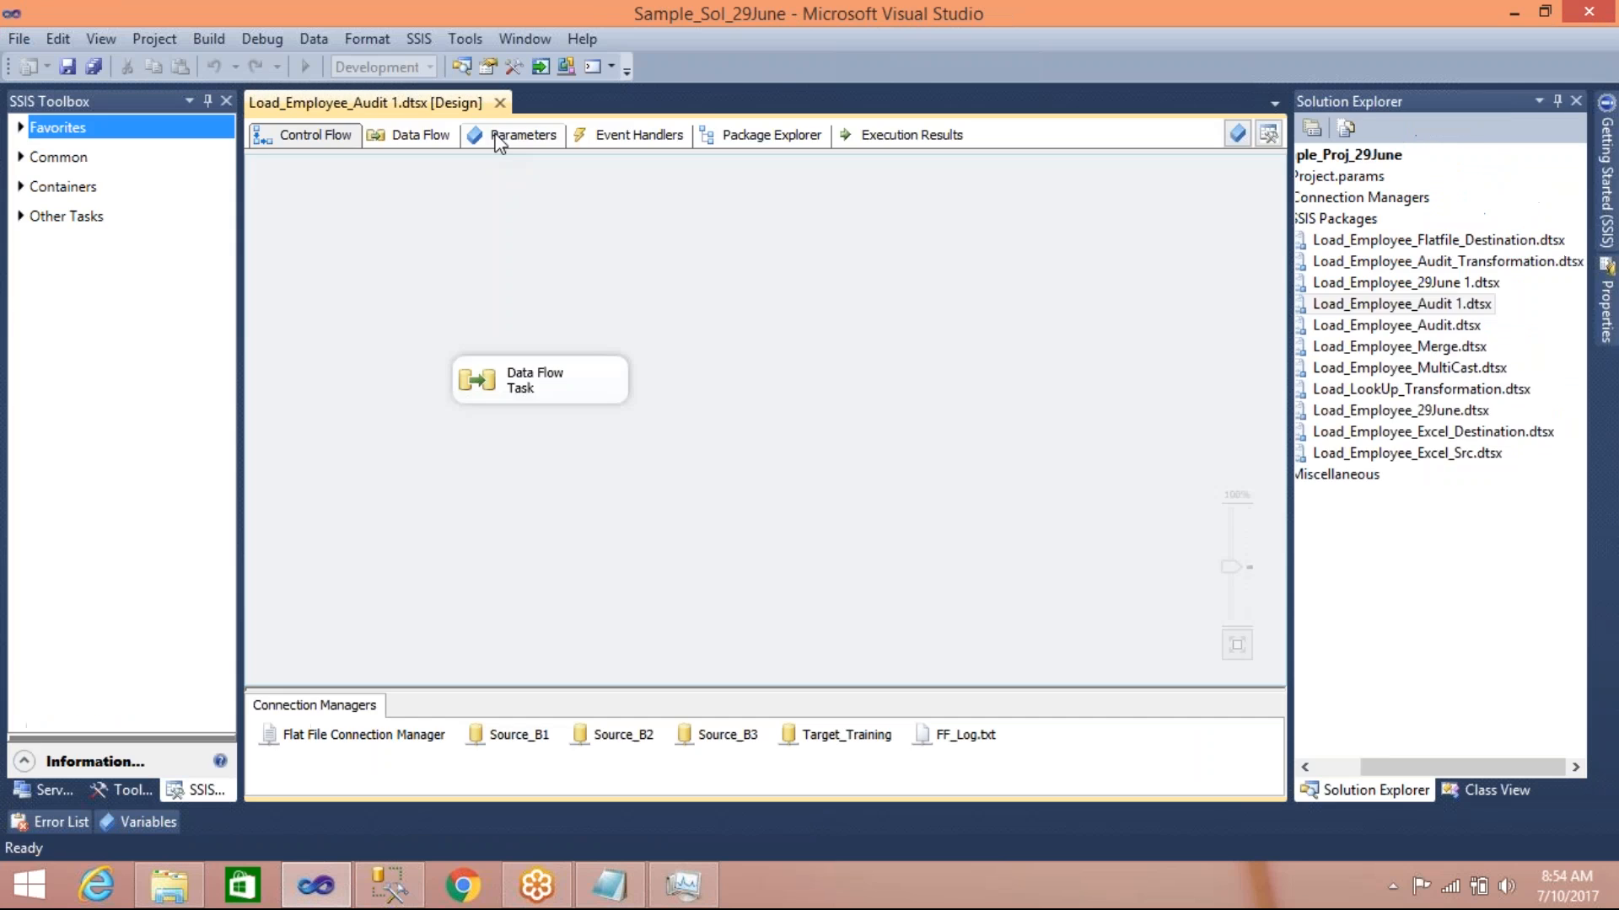
left_click(67, 66)
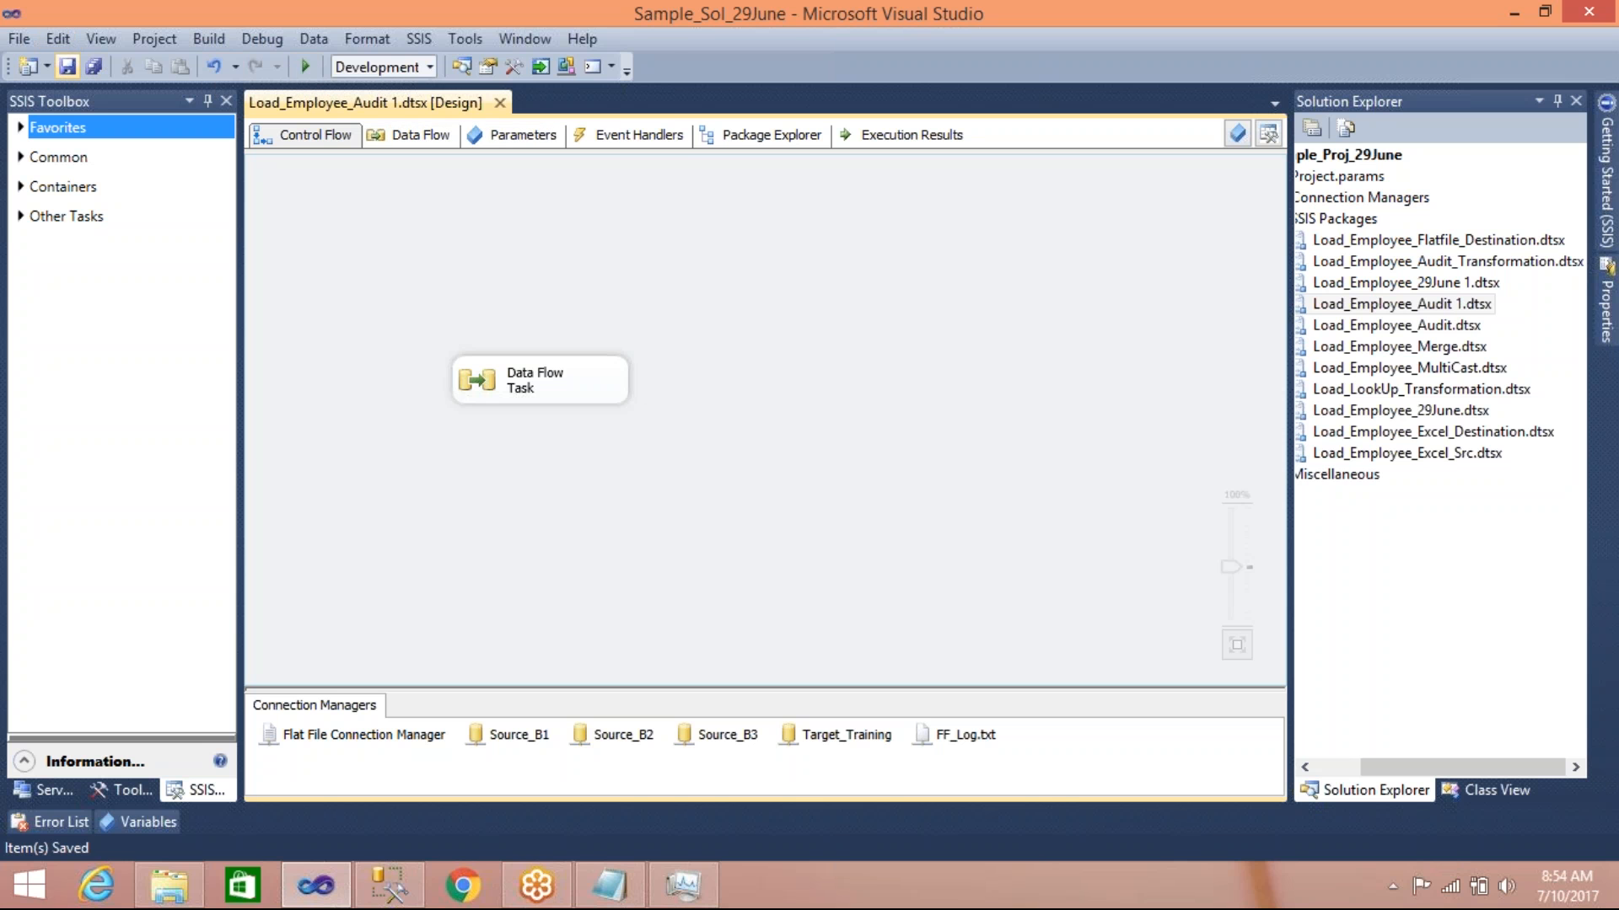
left_click(427, 38)
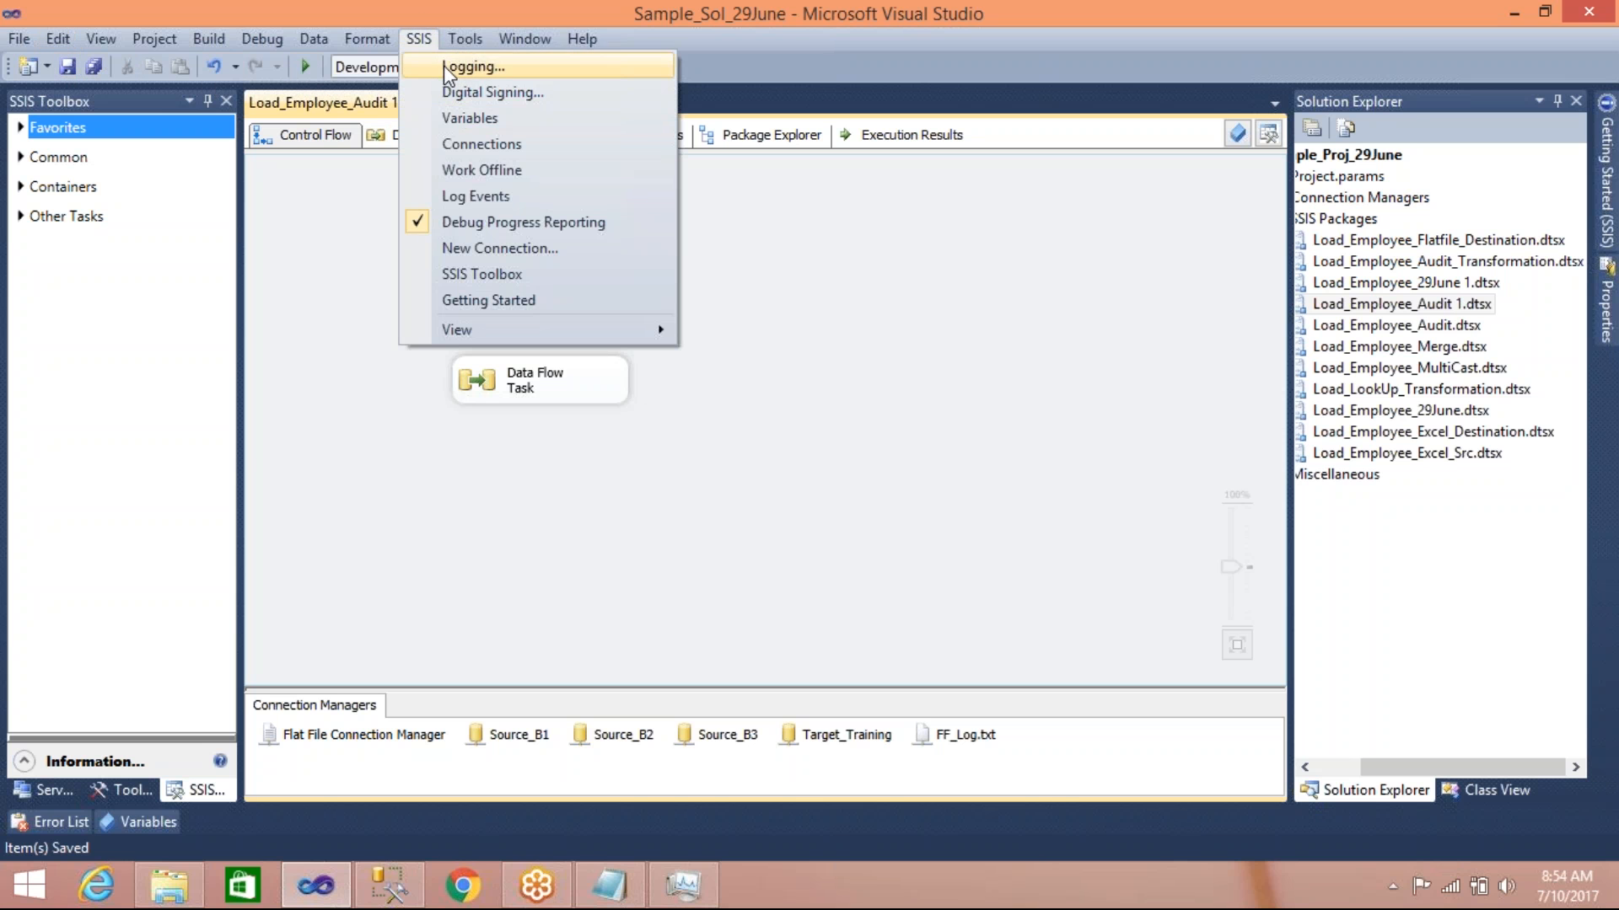
left_click(443, 64)
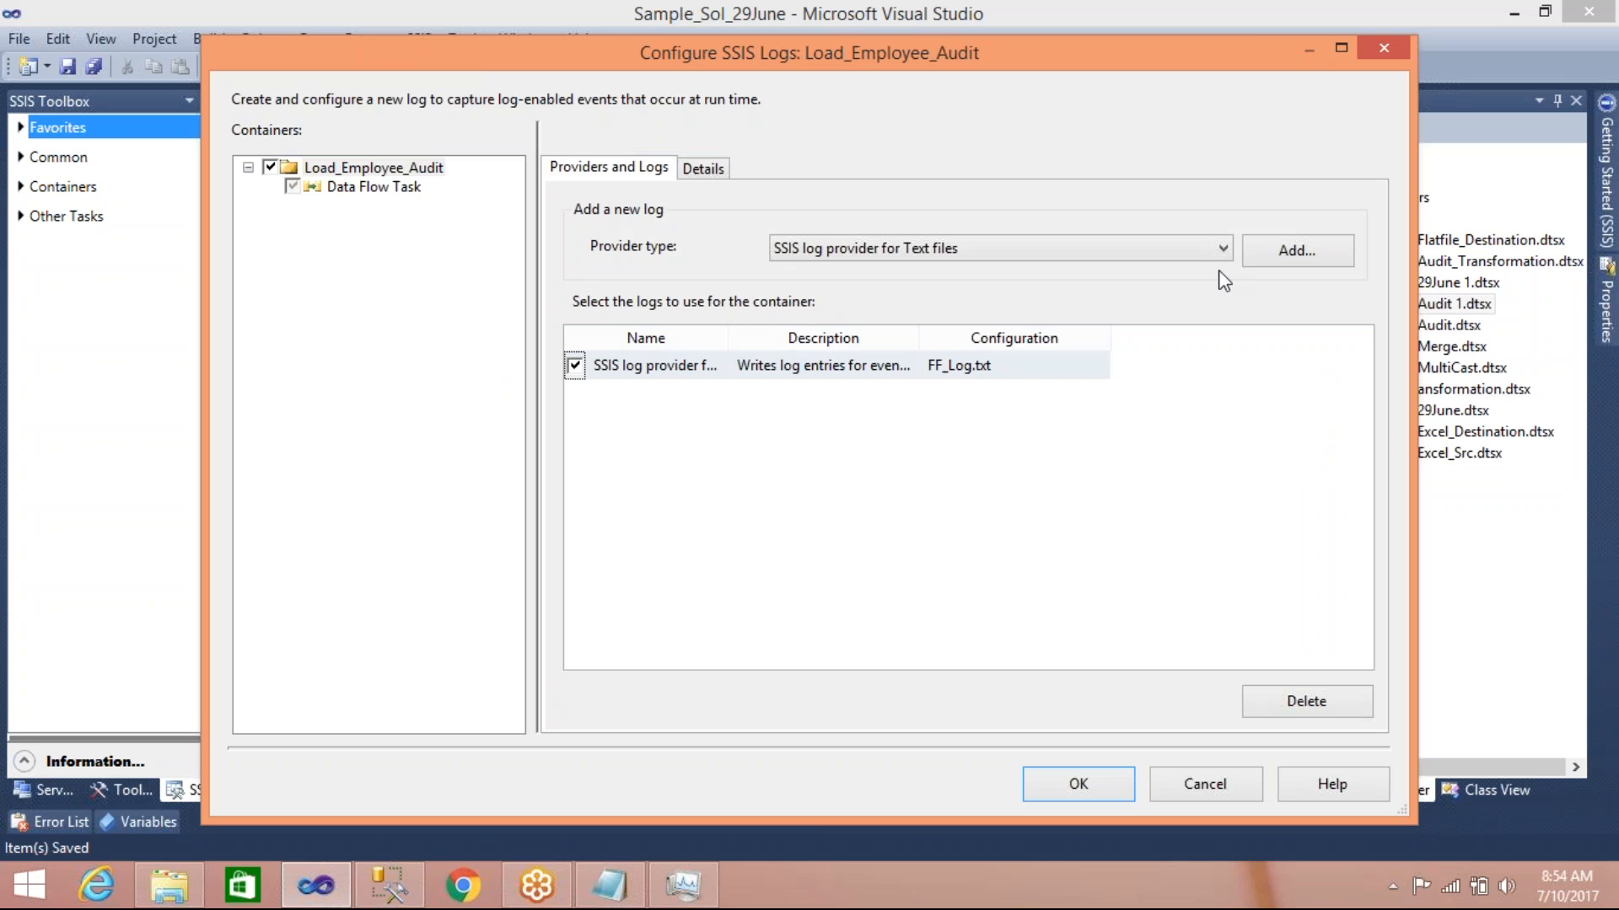
Add an SSIS log provider for SQL Server to the Load_Employee_Audit package's logs
left_click(1224, 250)
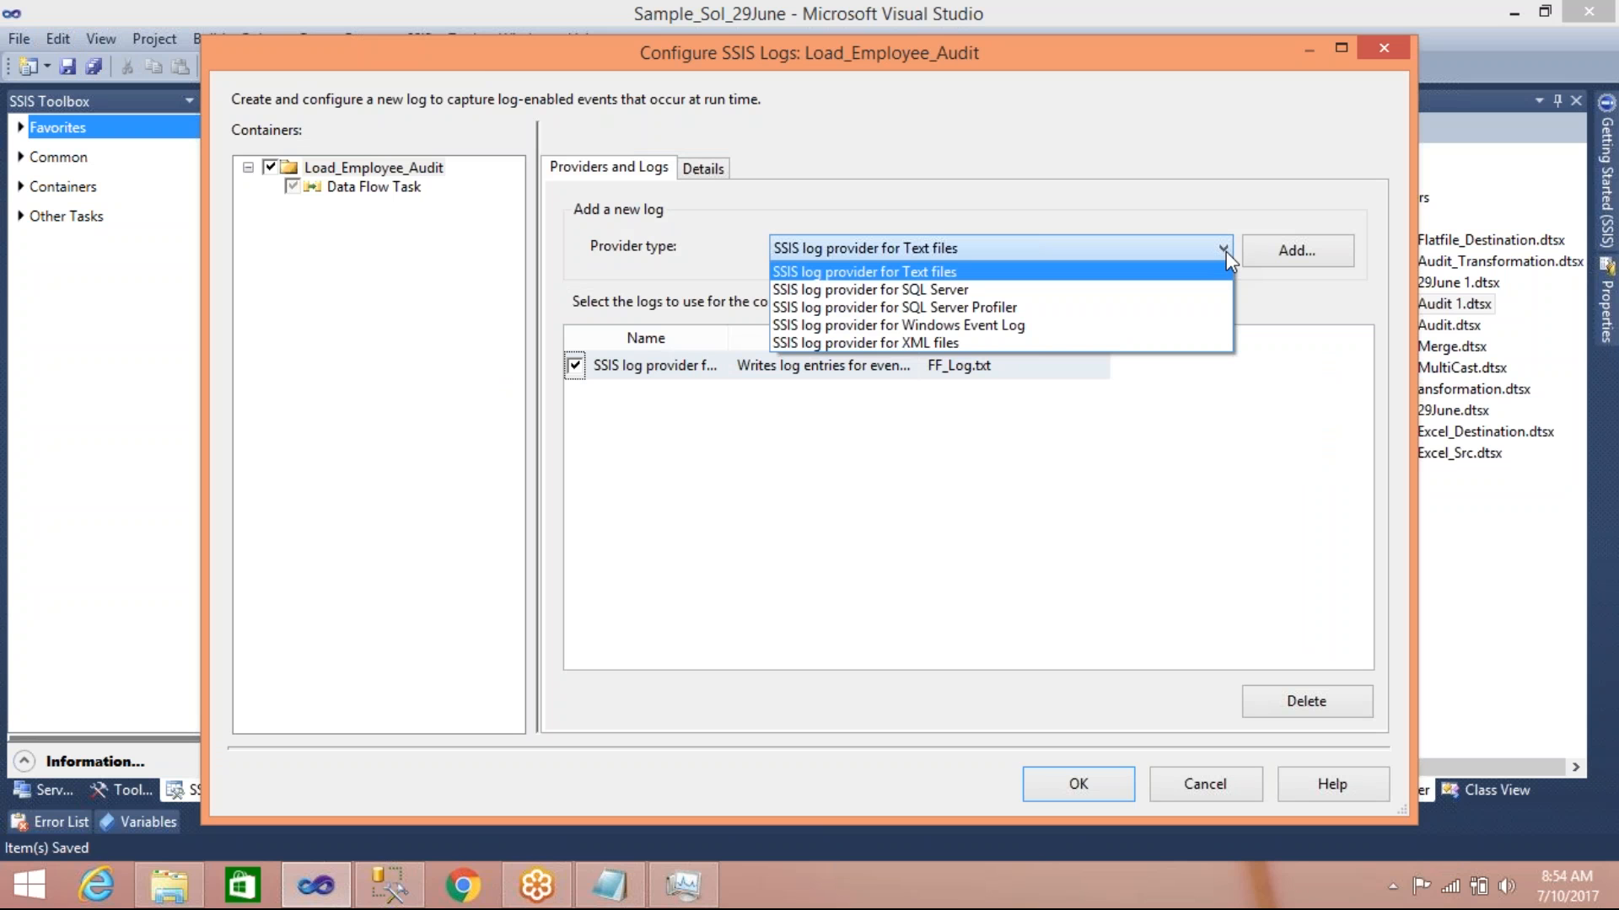
left_click(1065, 291)
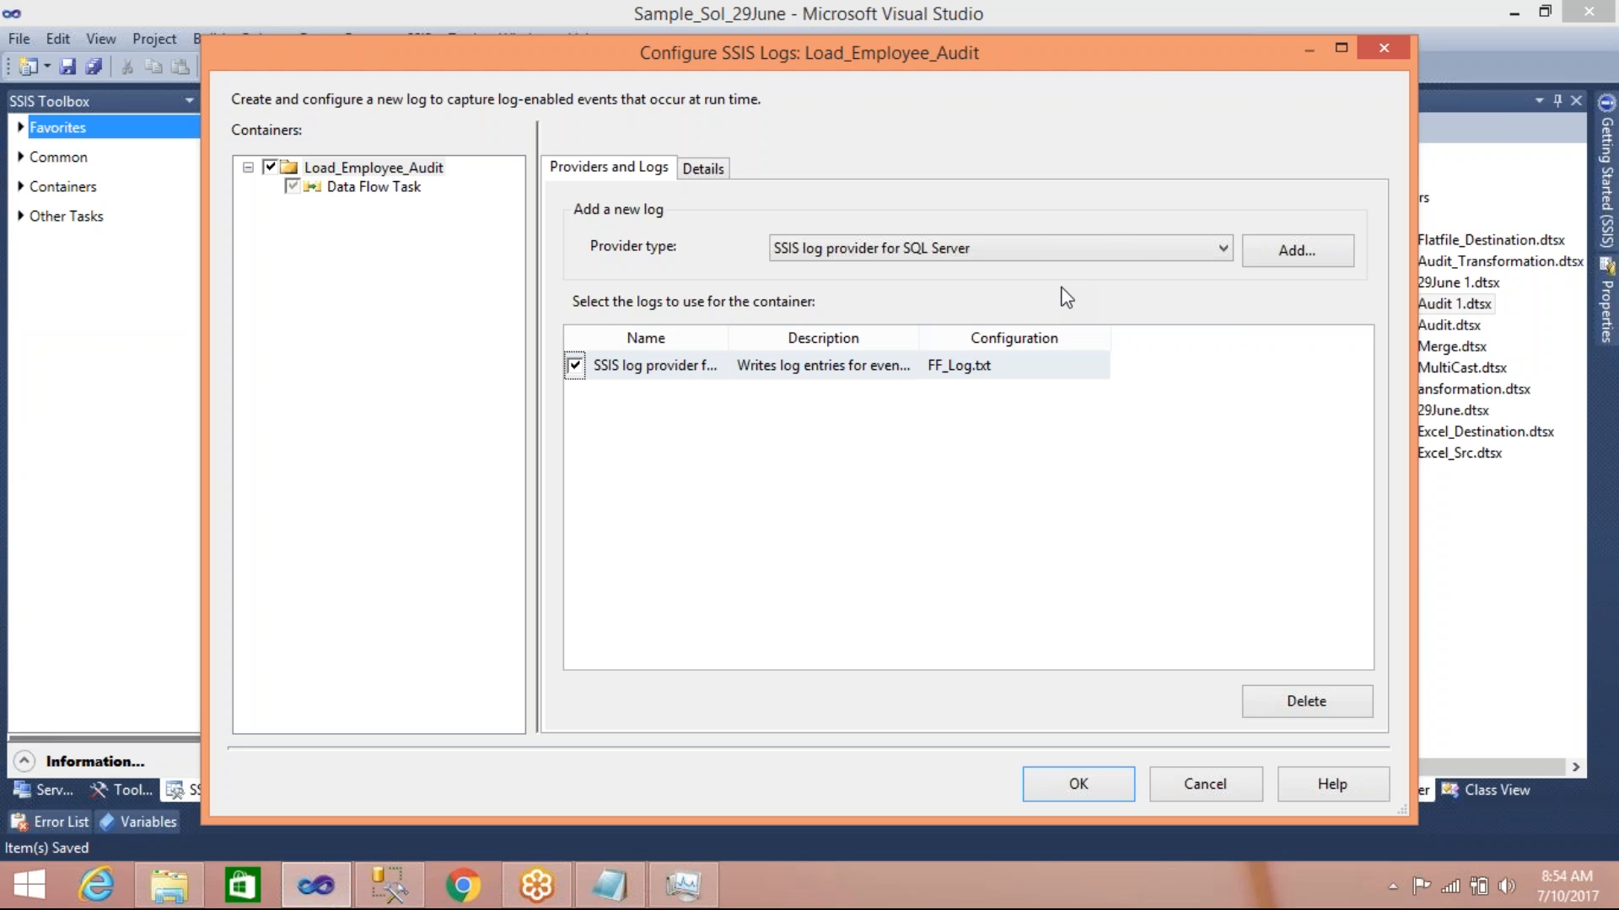
left_click(1104, 253)
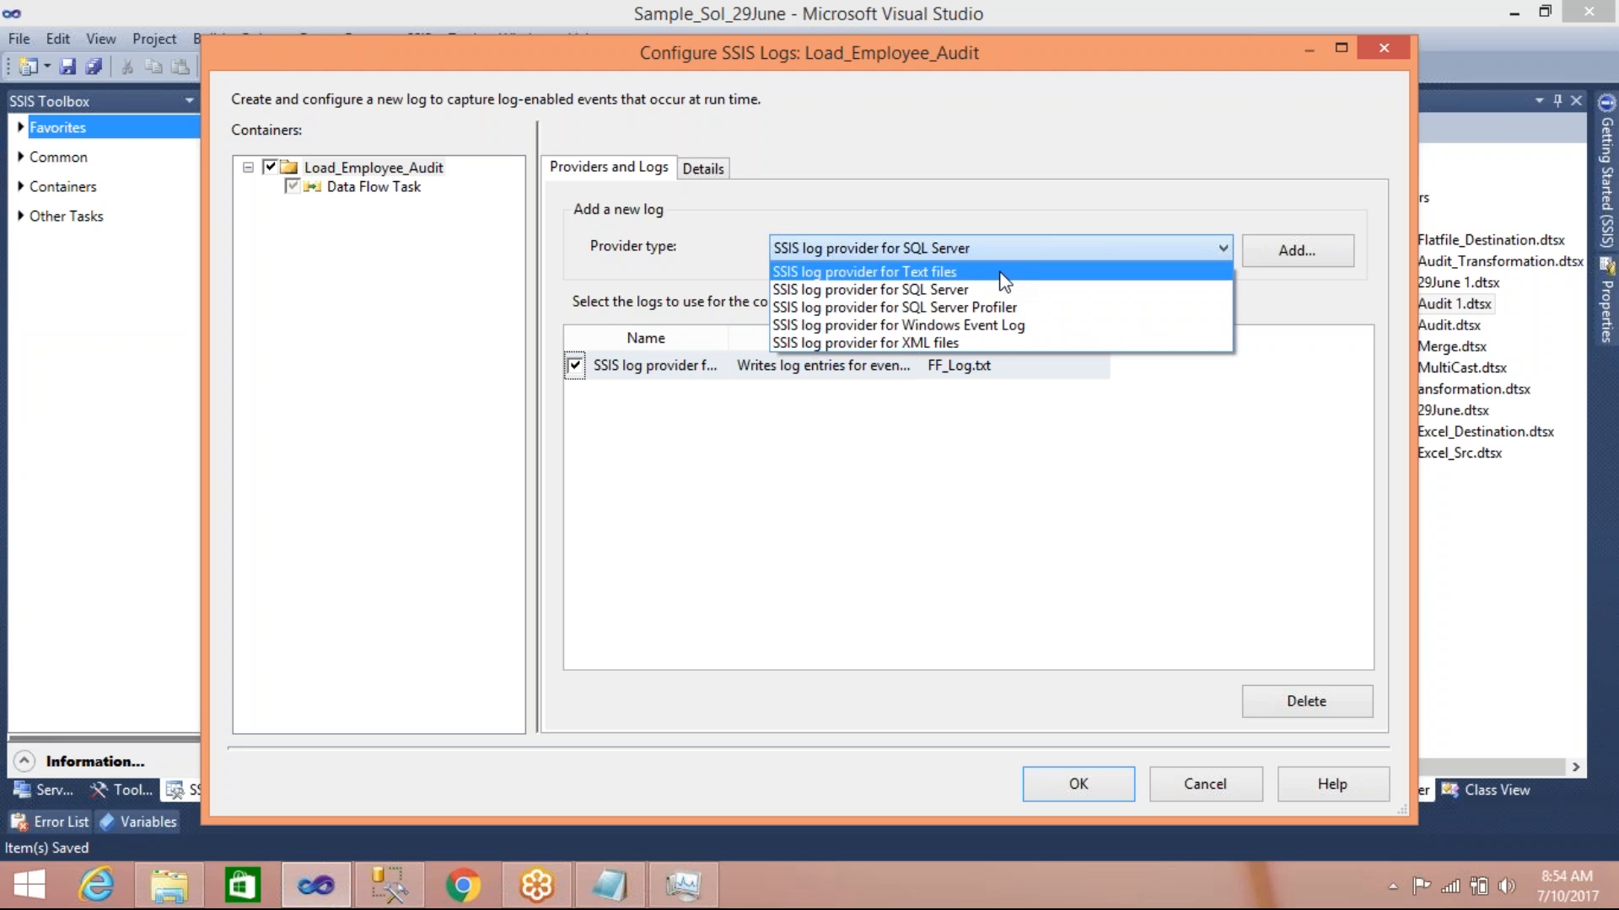
left_click(1002, 274)
left_click(1054, 246)
left_click(969, 290)
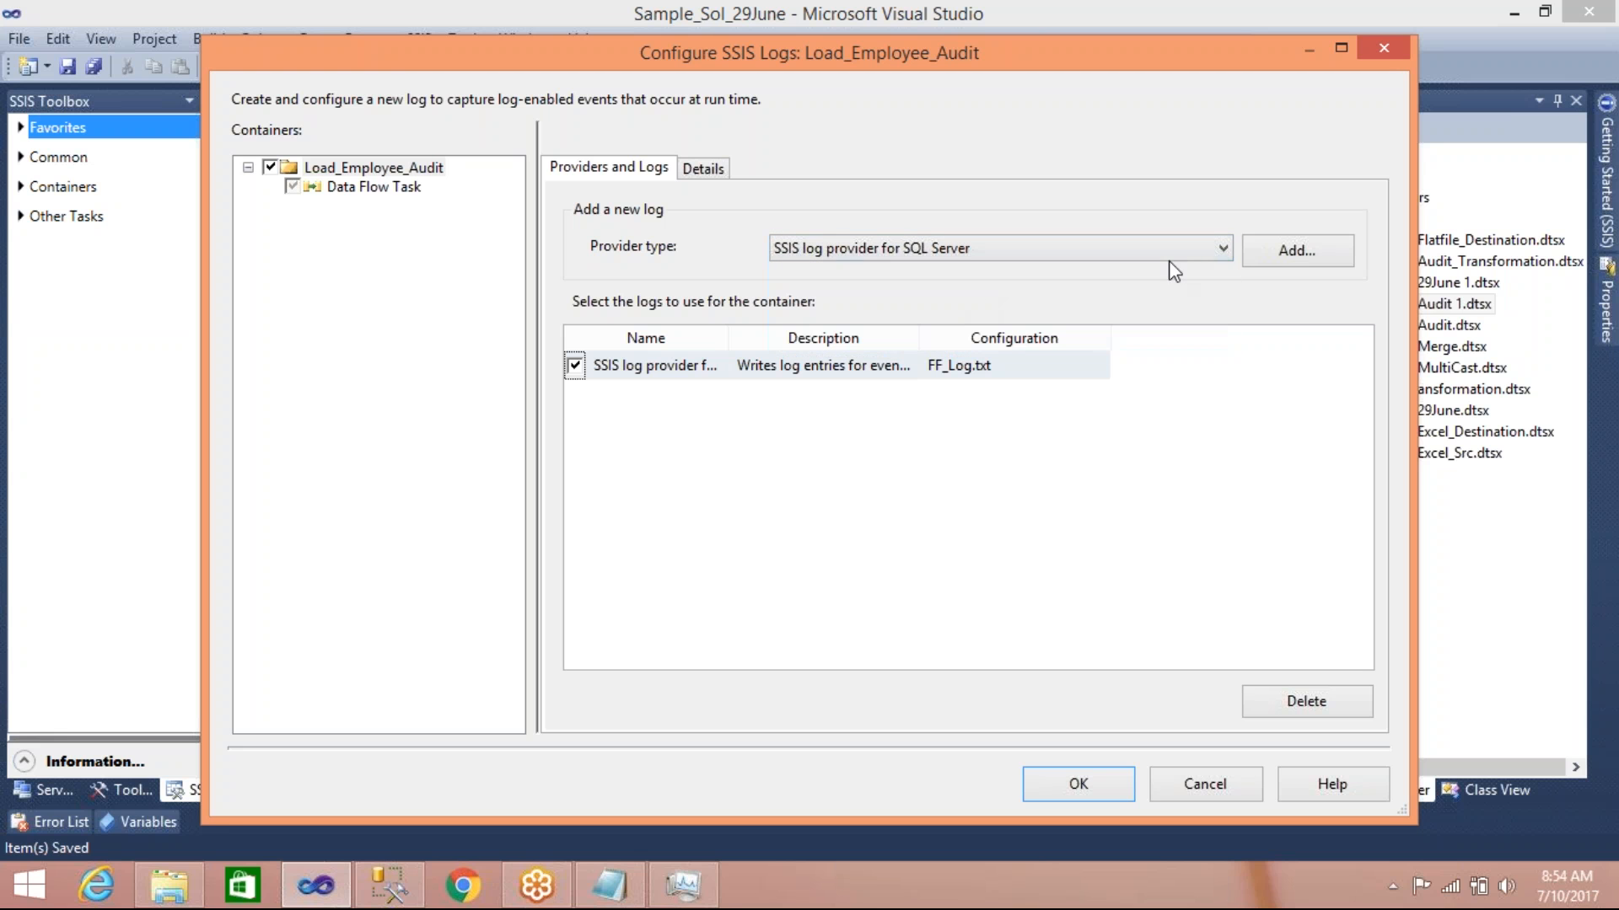
left_click(1287, 254)
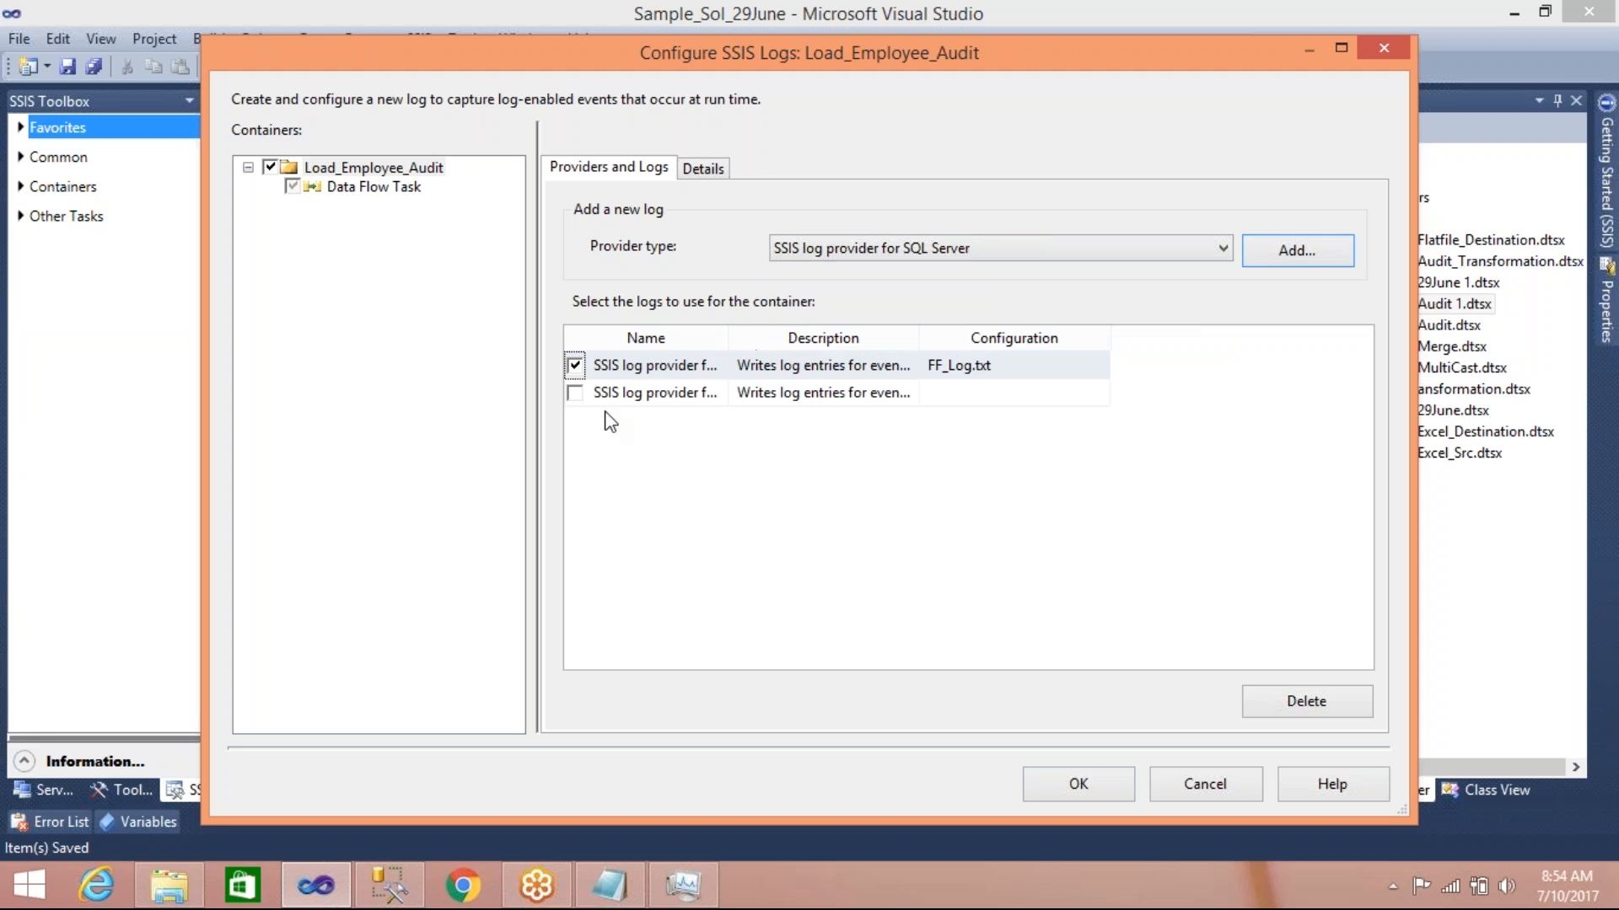
Enable the new SQL Server log for the package and set its configuration to the Target_Training connection
left_click(574, 394)
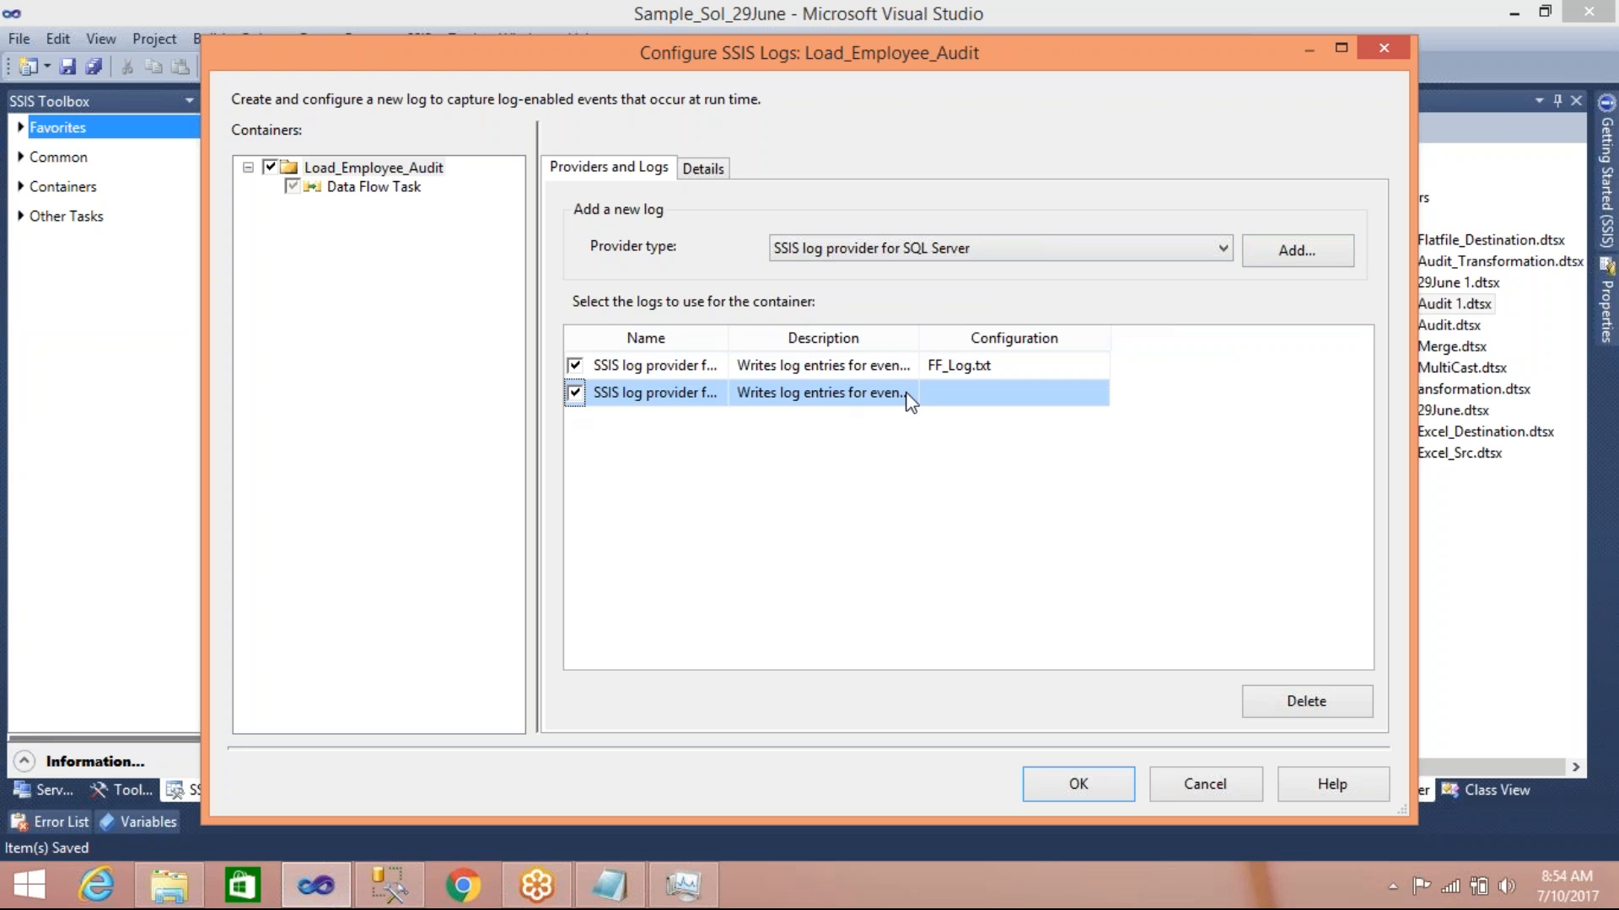
left_click(958, 397)
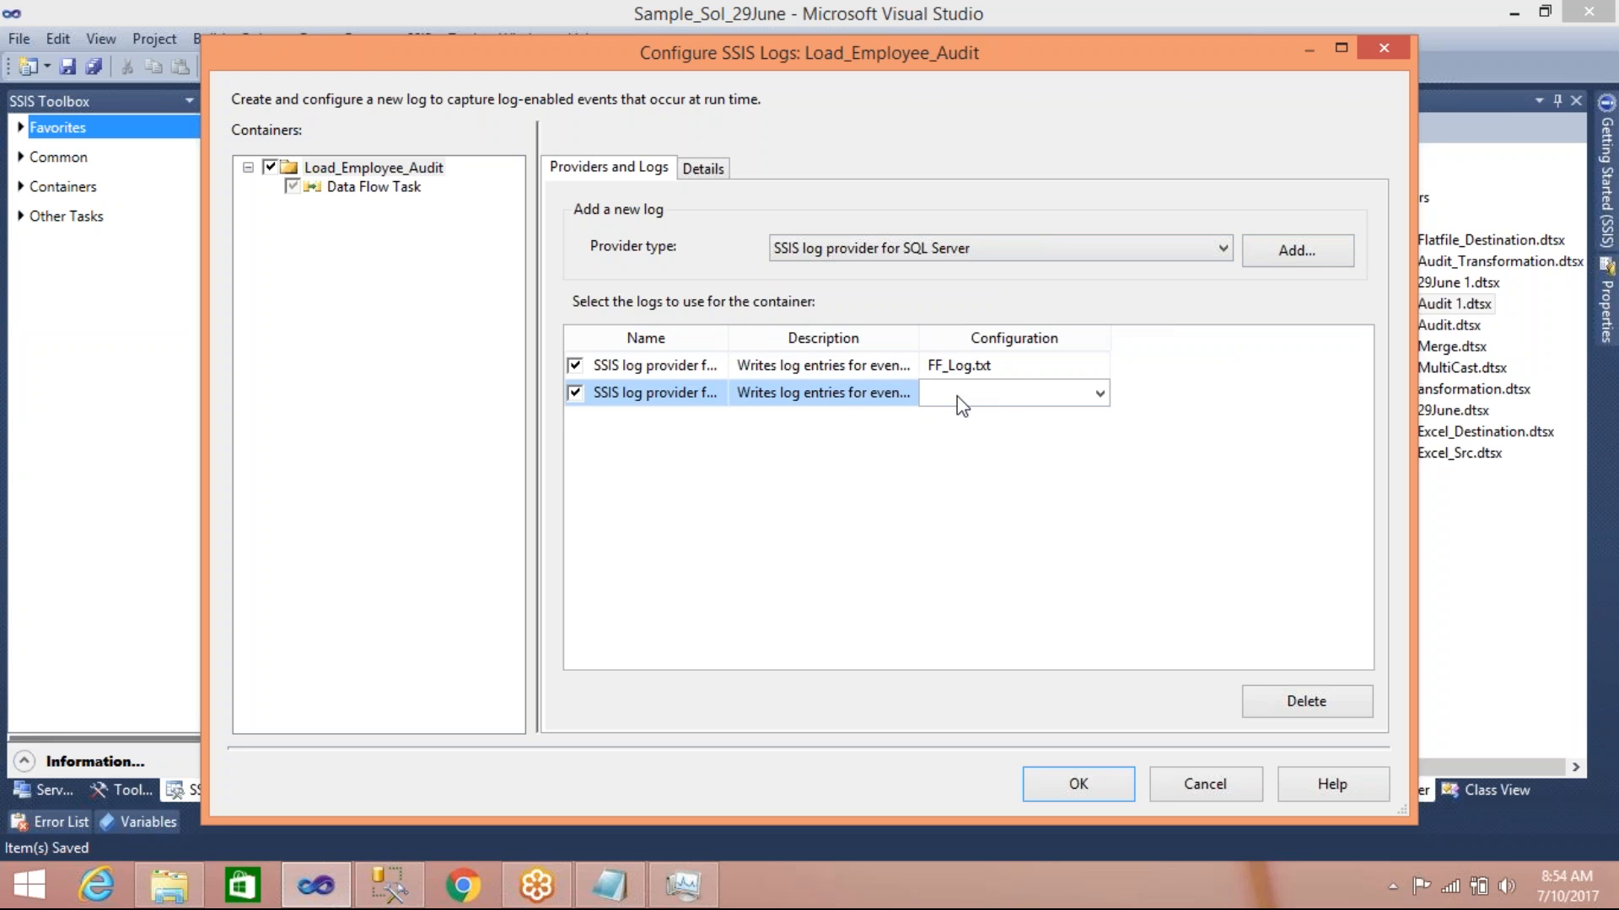
left_click(1100, 393)
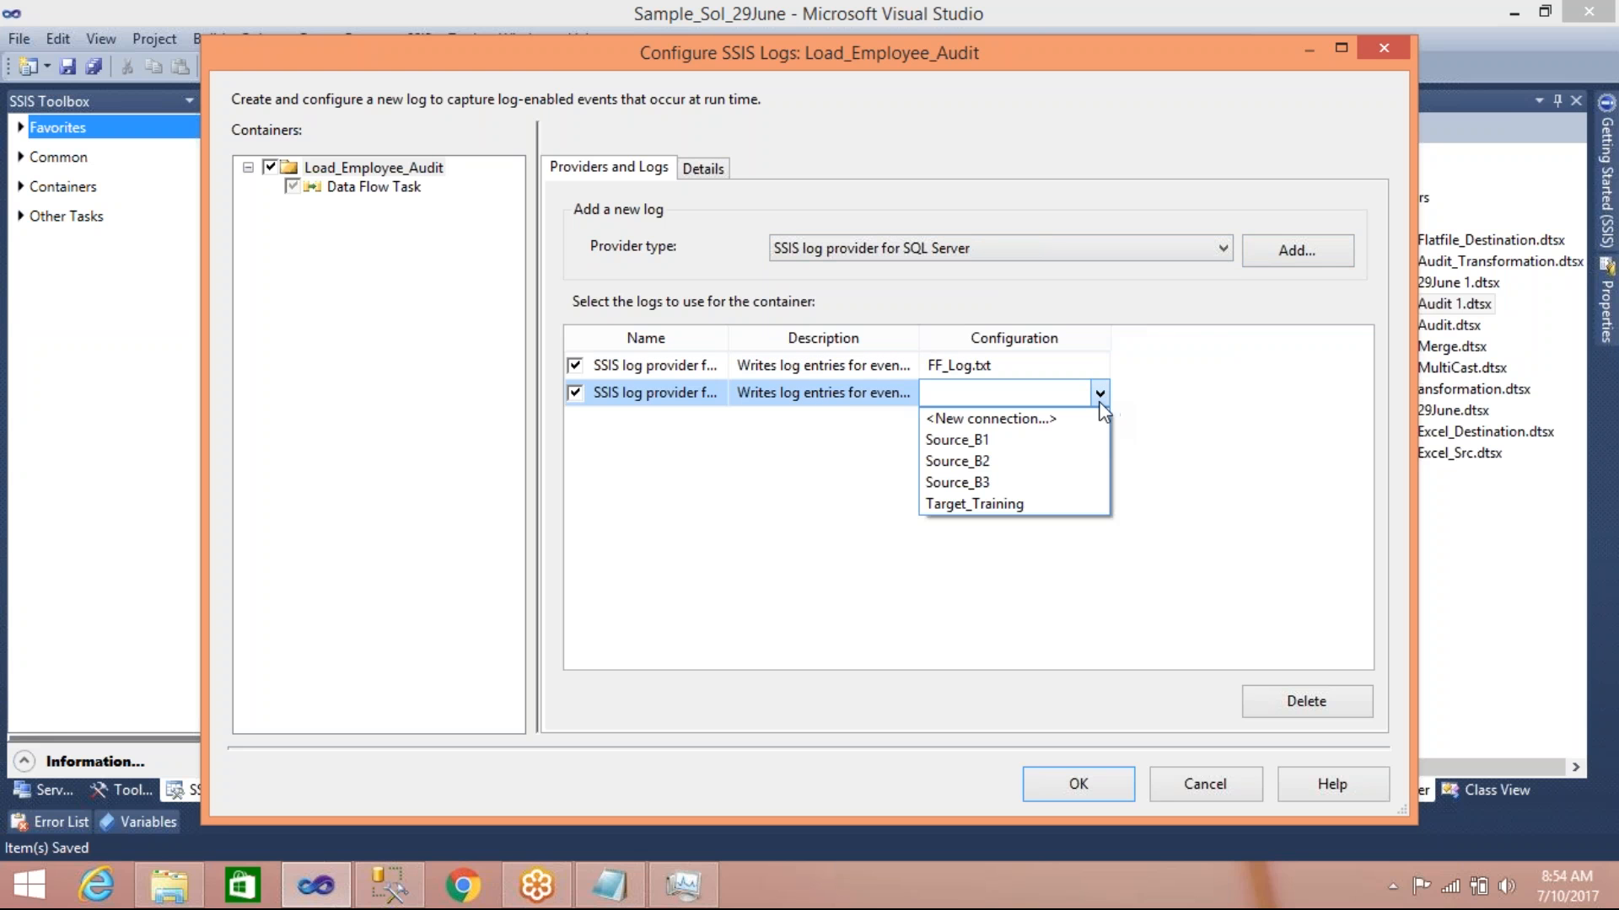
left_click(991, 504)
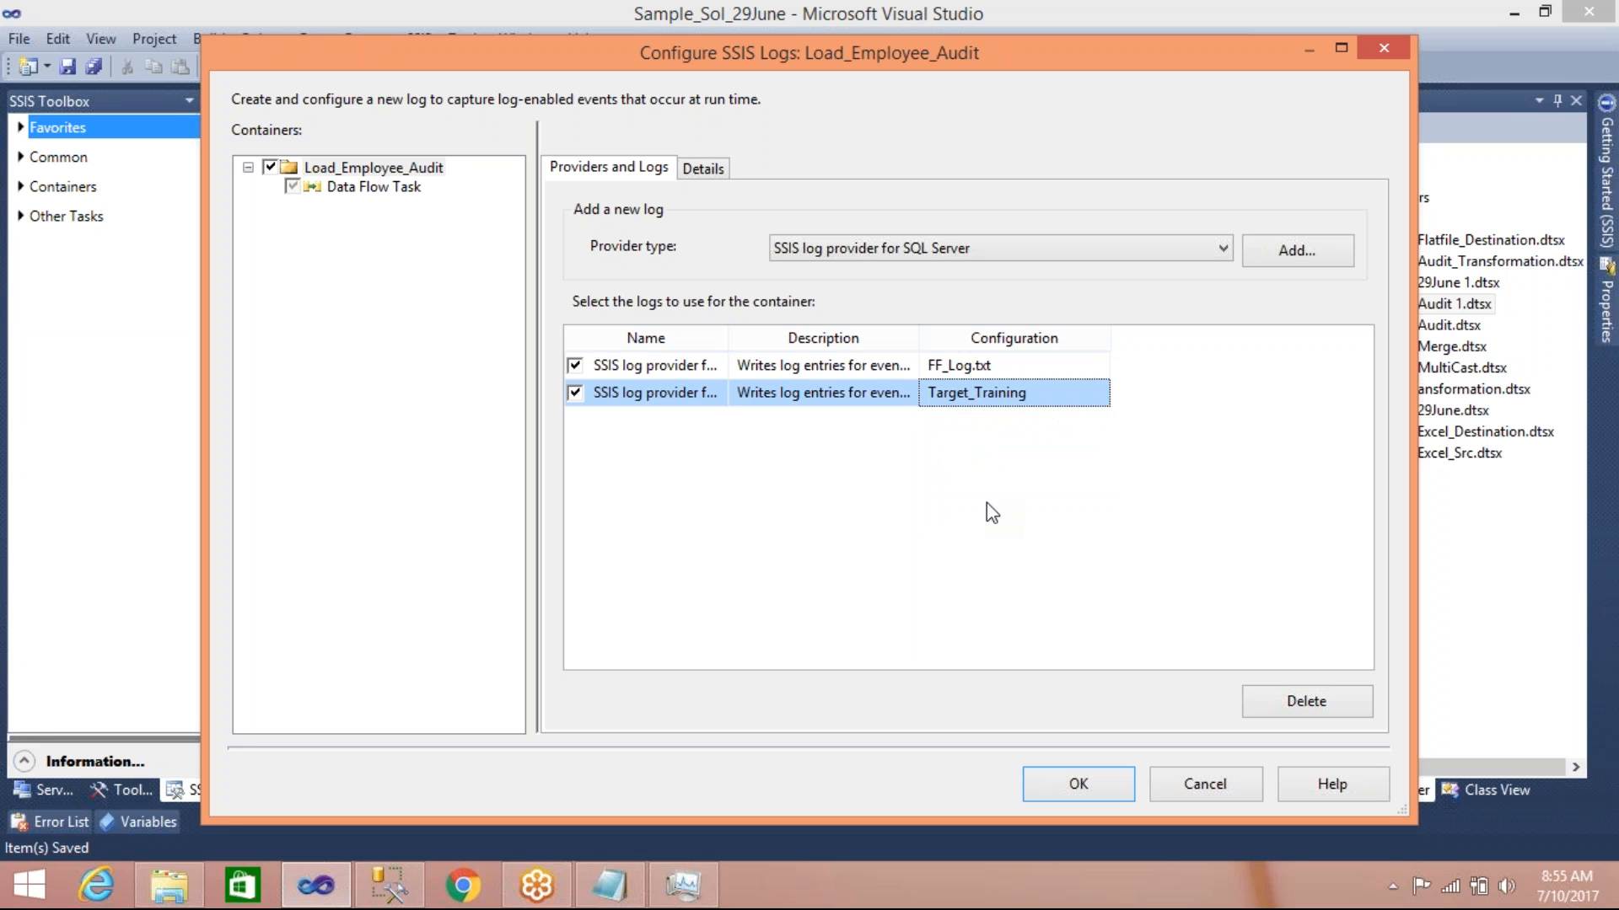
Confirm the log configuration, then save and run the Load_Employee_Audit 1 package
left_click(1048, 784)
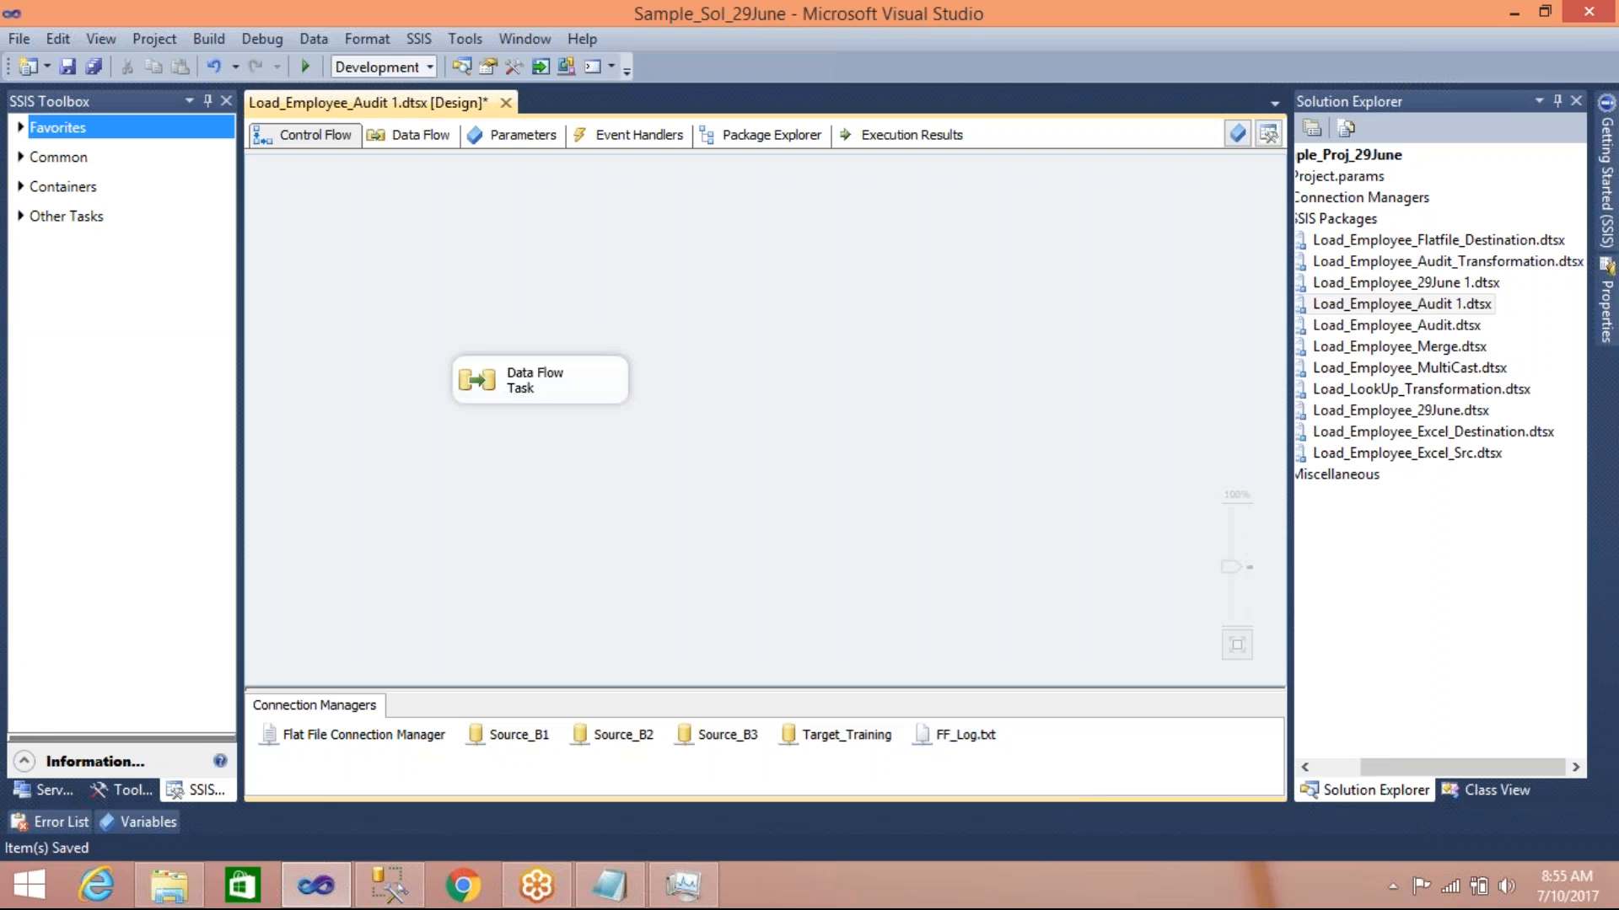
key("ctrl+s")
left_click(306, 66)
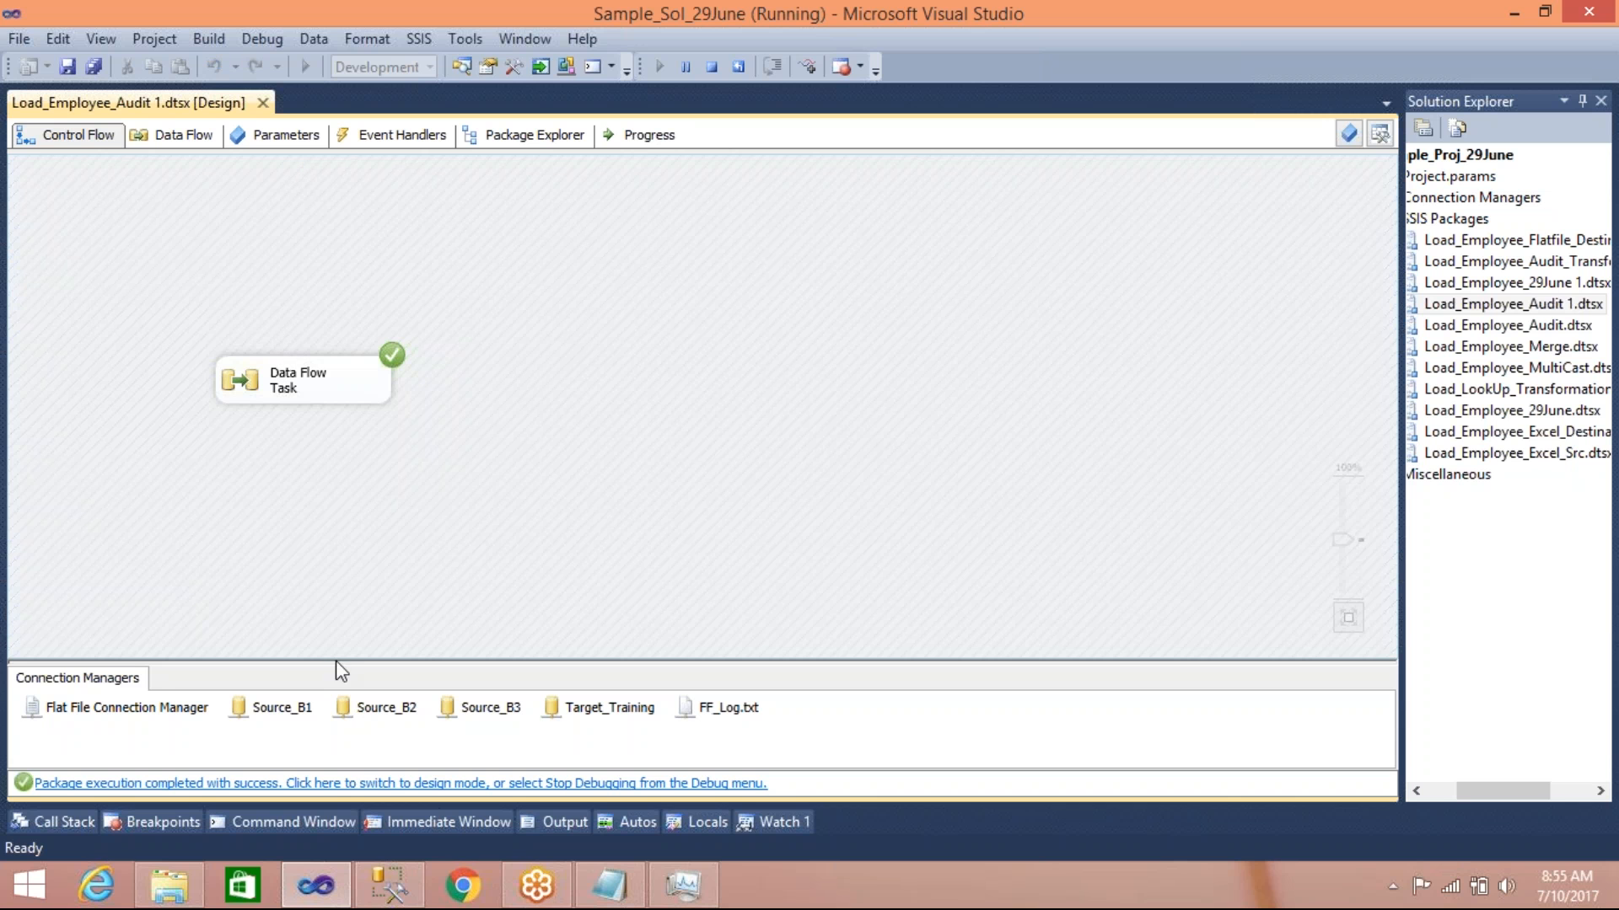
Switch to SQL Server Management Studio and locate the Training database among the server's databases
left_click(403, 891)
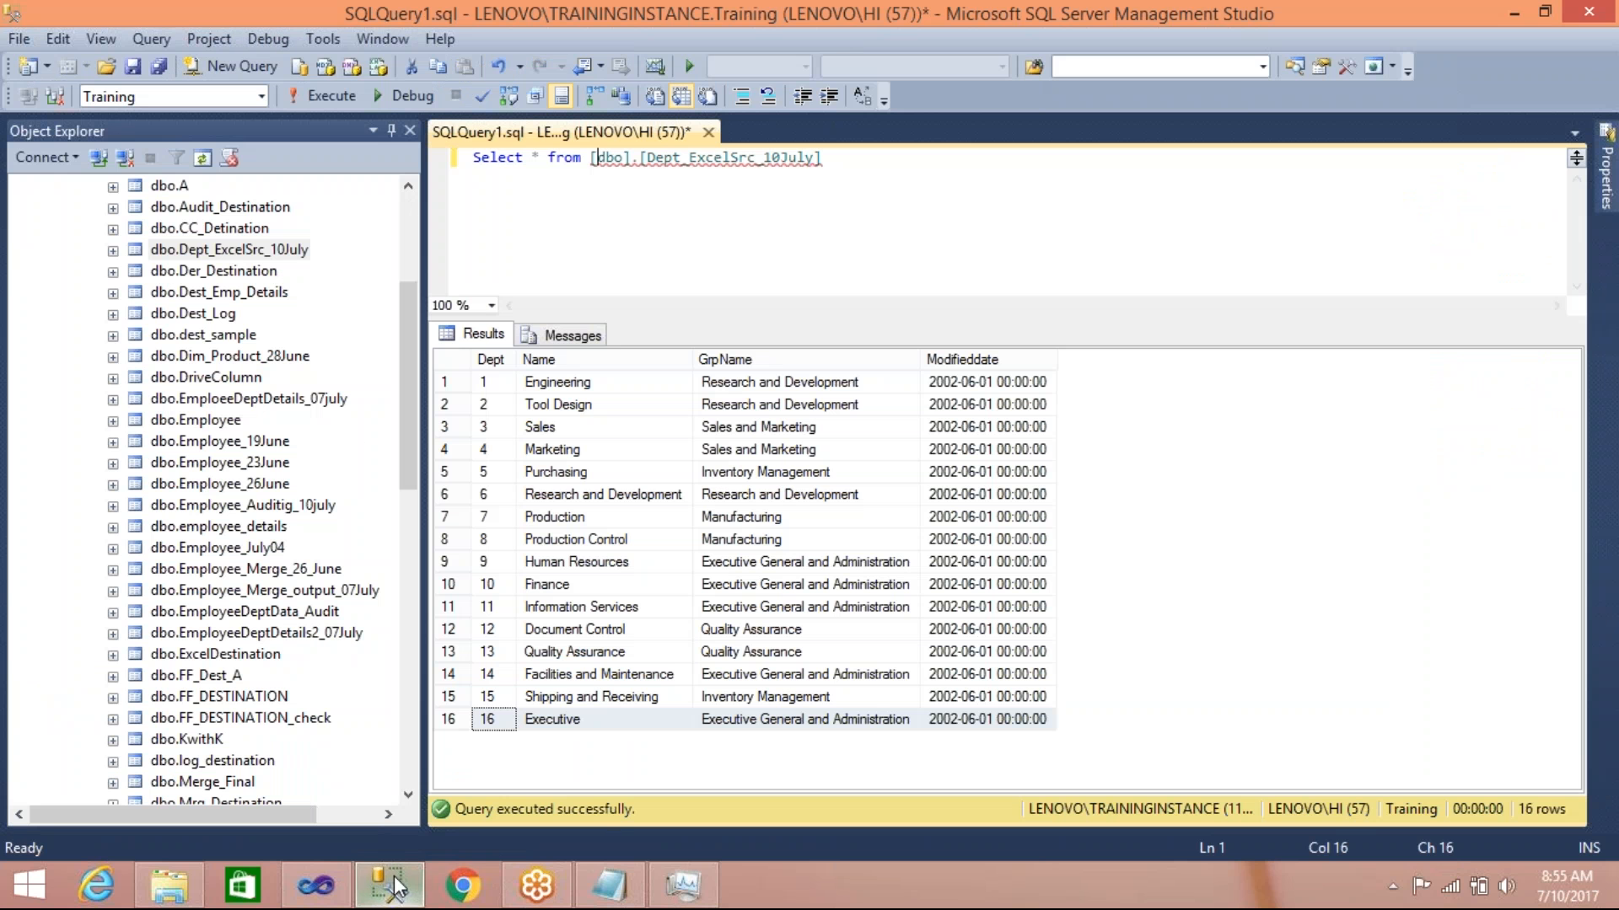
left_click(207, 360)
key("BackSpace")
key("BackSpace")
key("BackSpace")
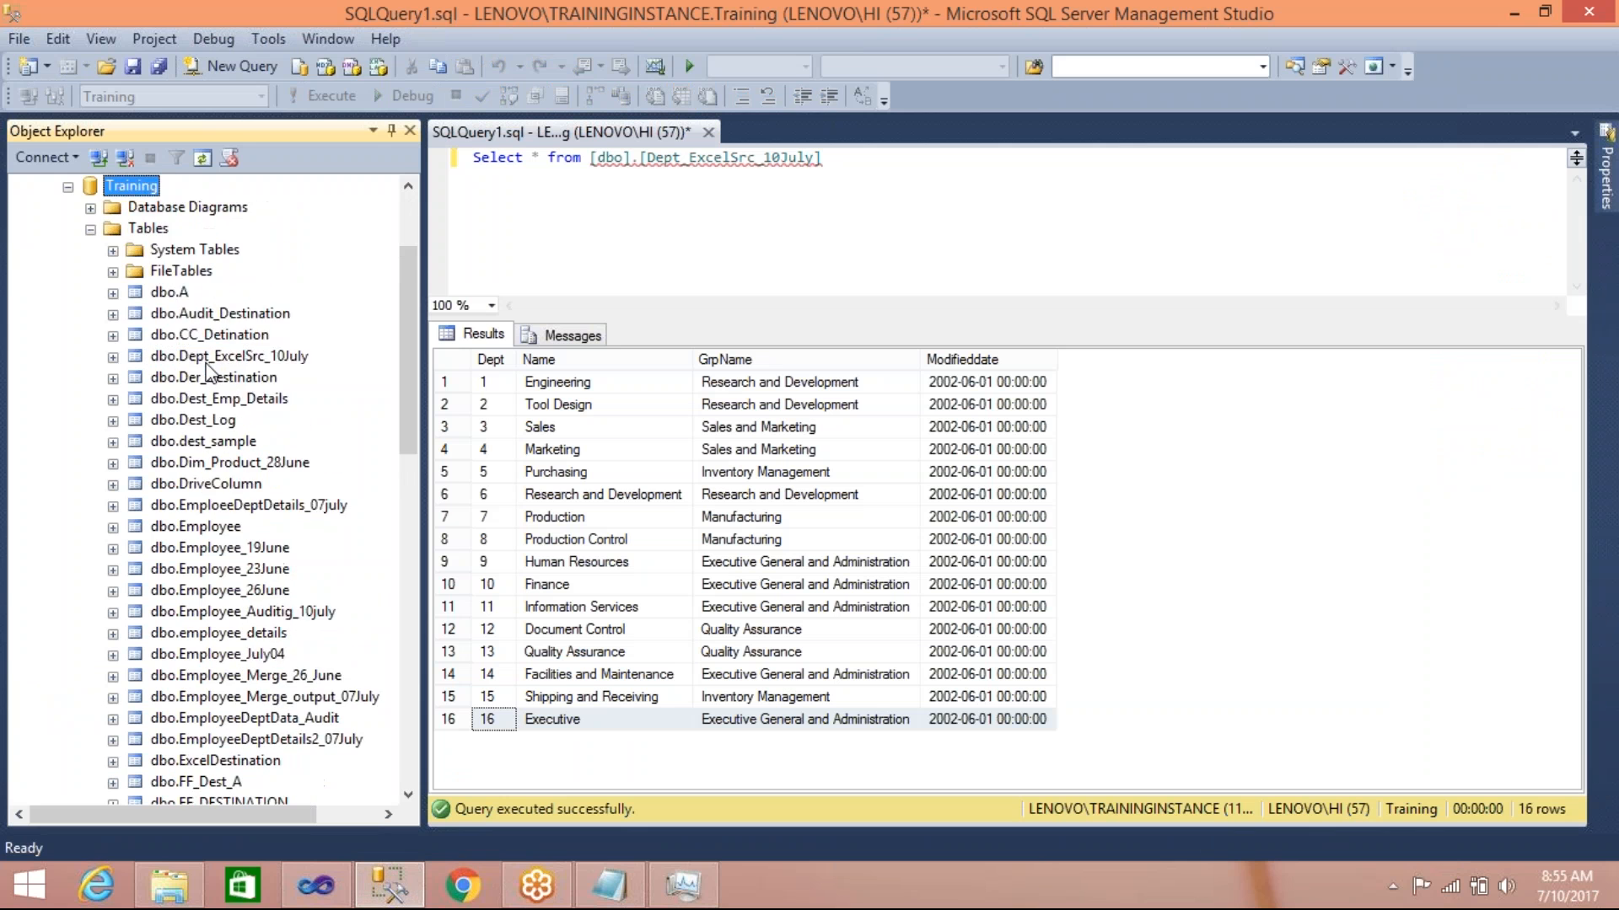
left_click(130, 319)
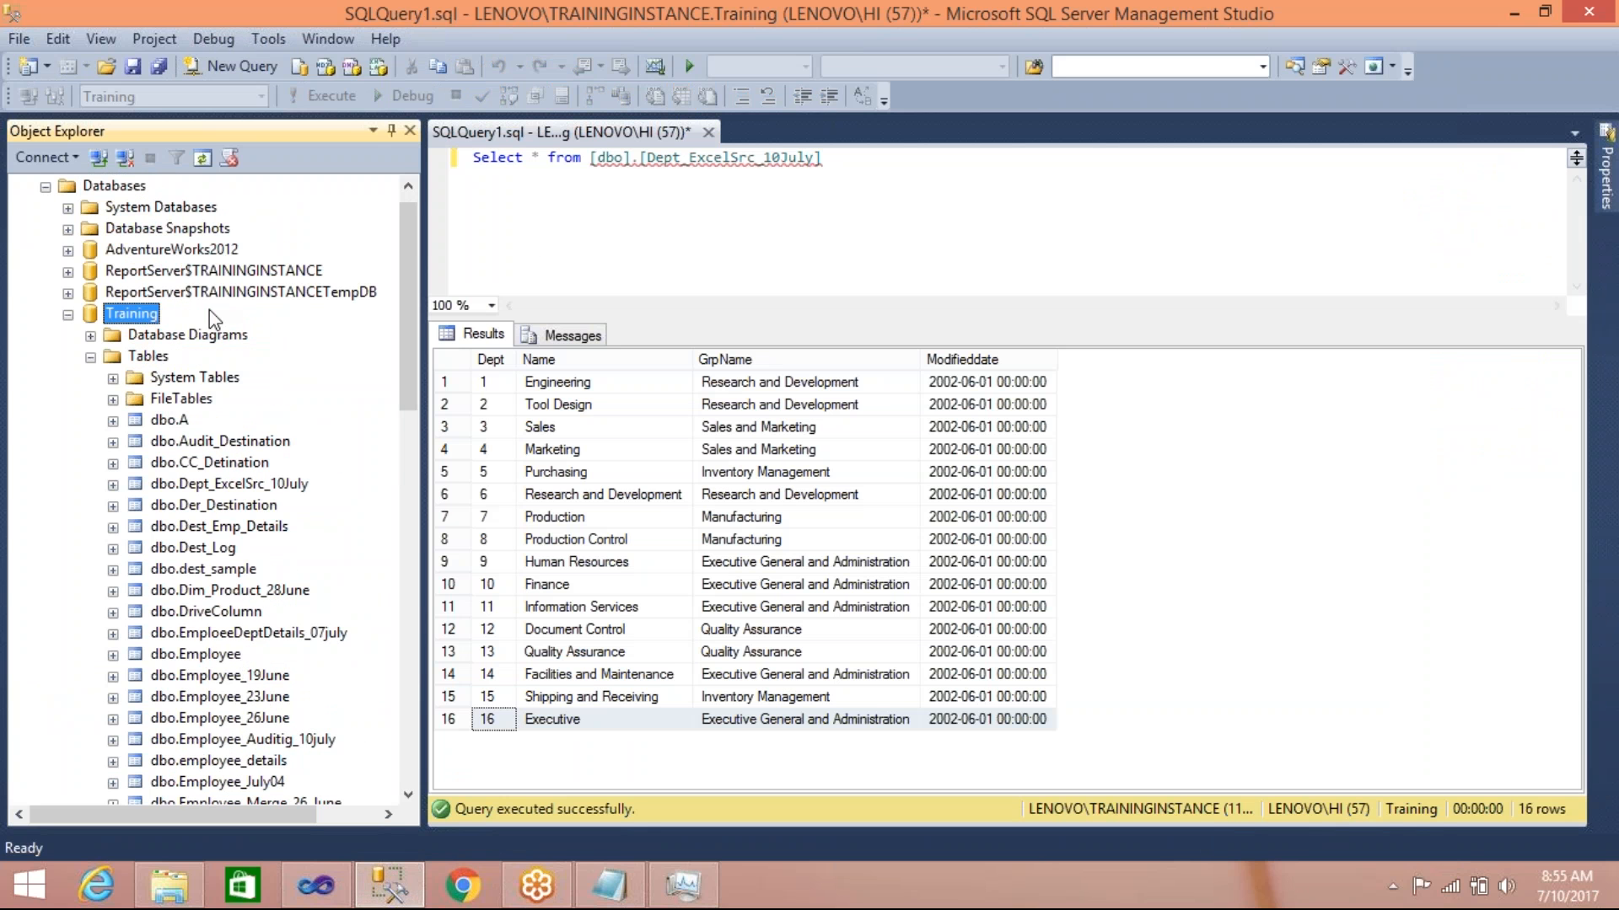
Replace the table name in the Select query with sysssislog
left_click_drag(842, 164, 590, 161)
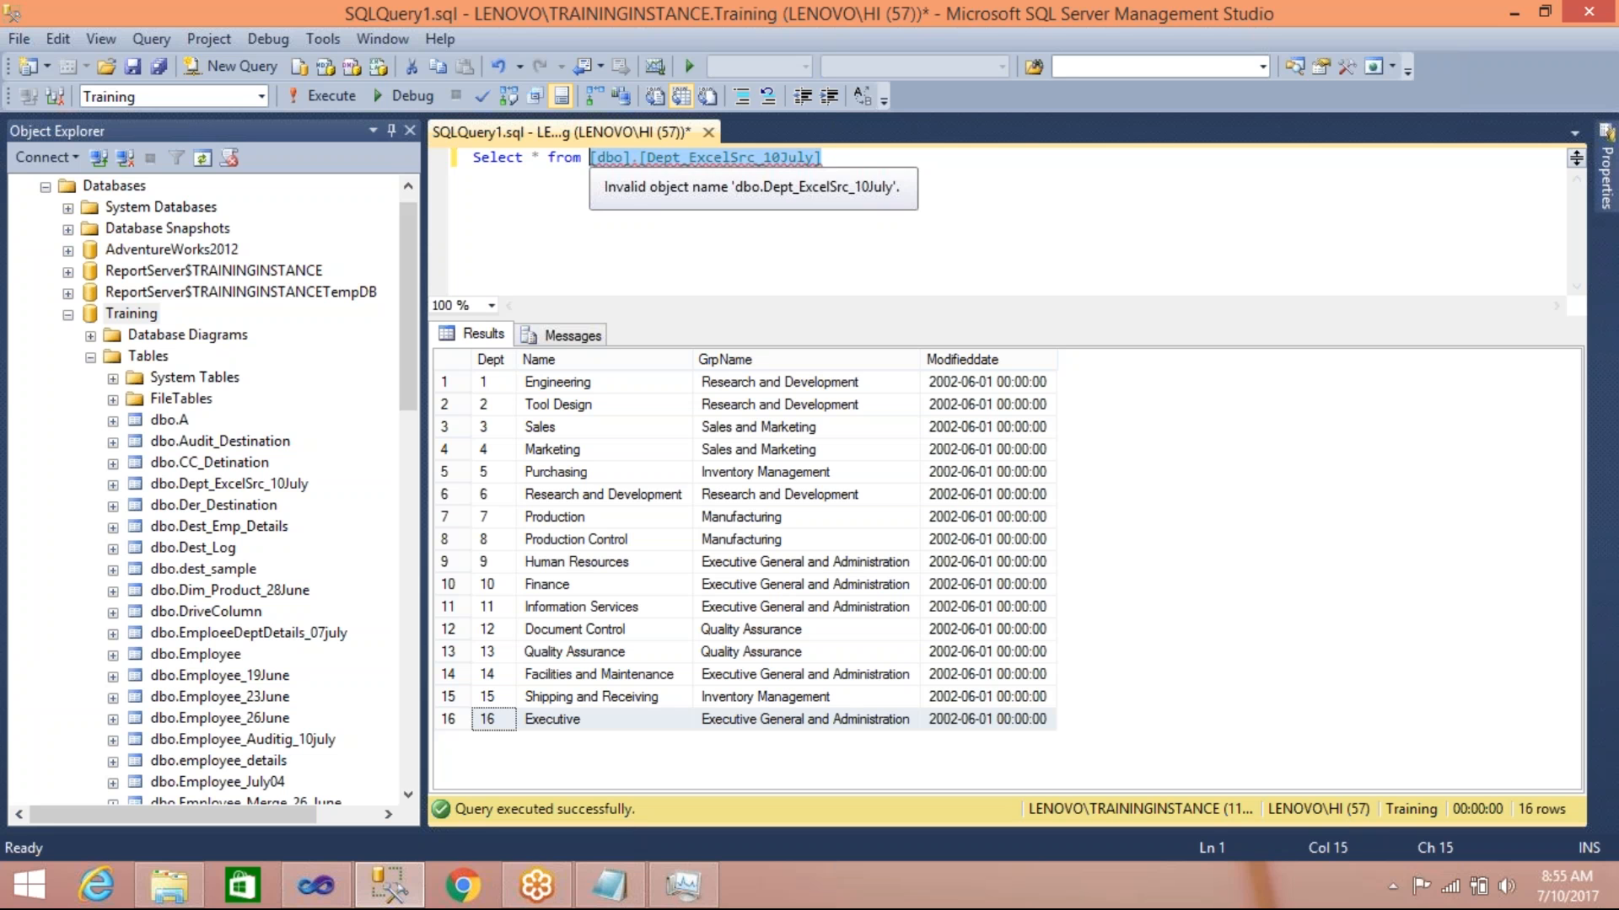
type("sysssis")
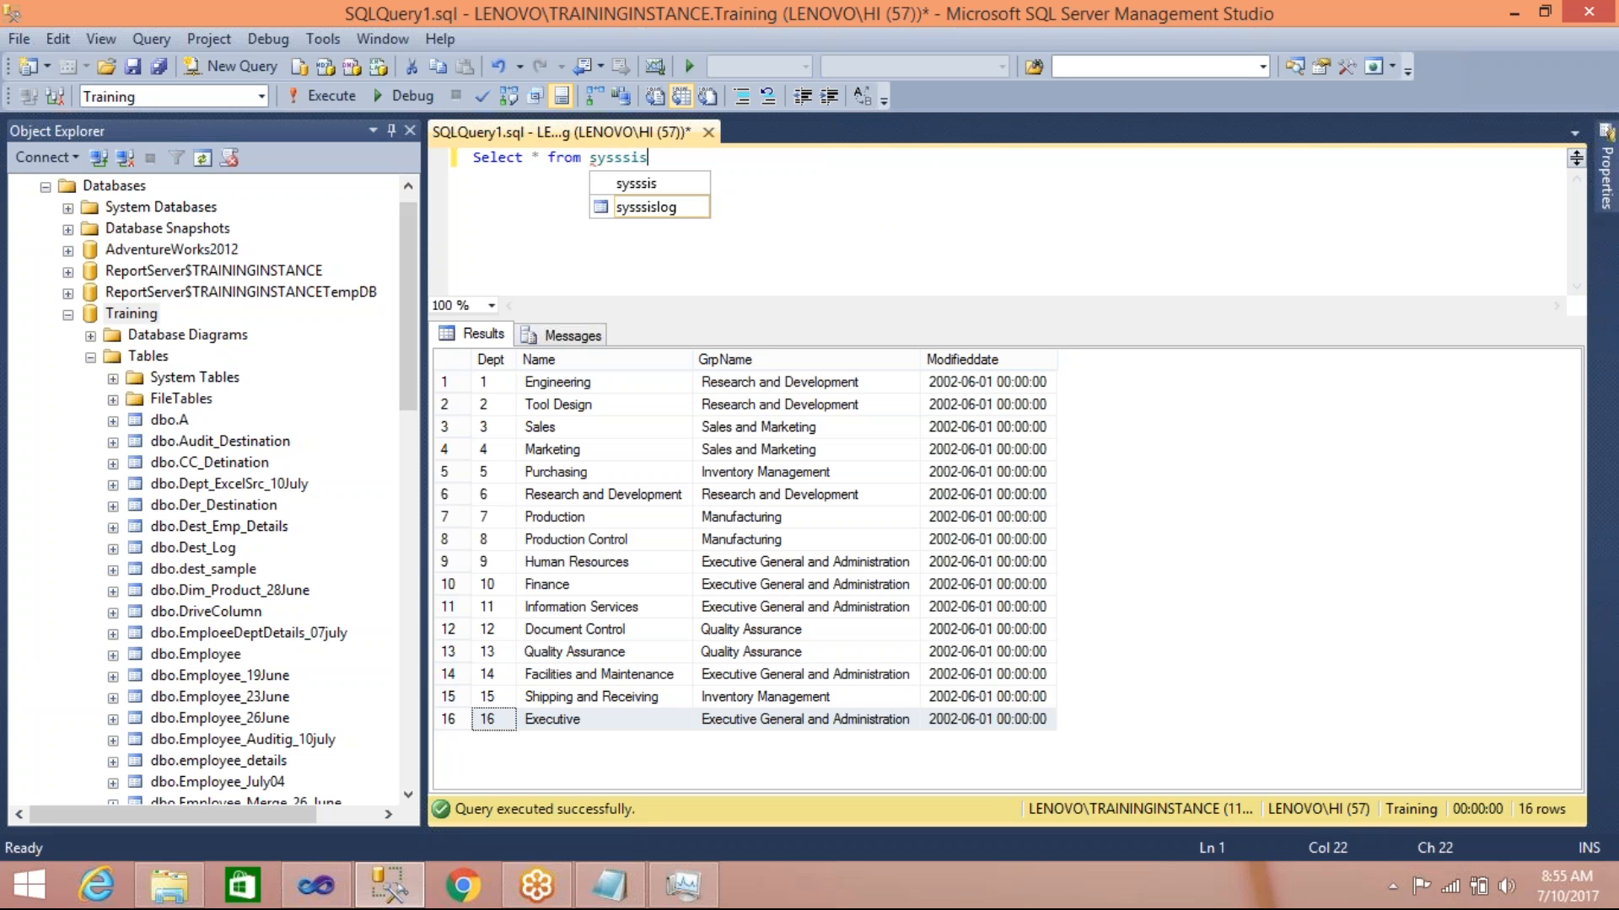
type("log")
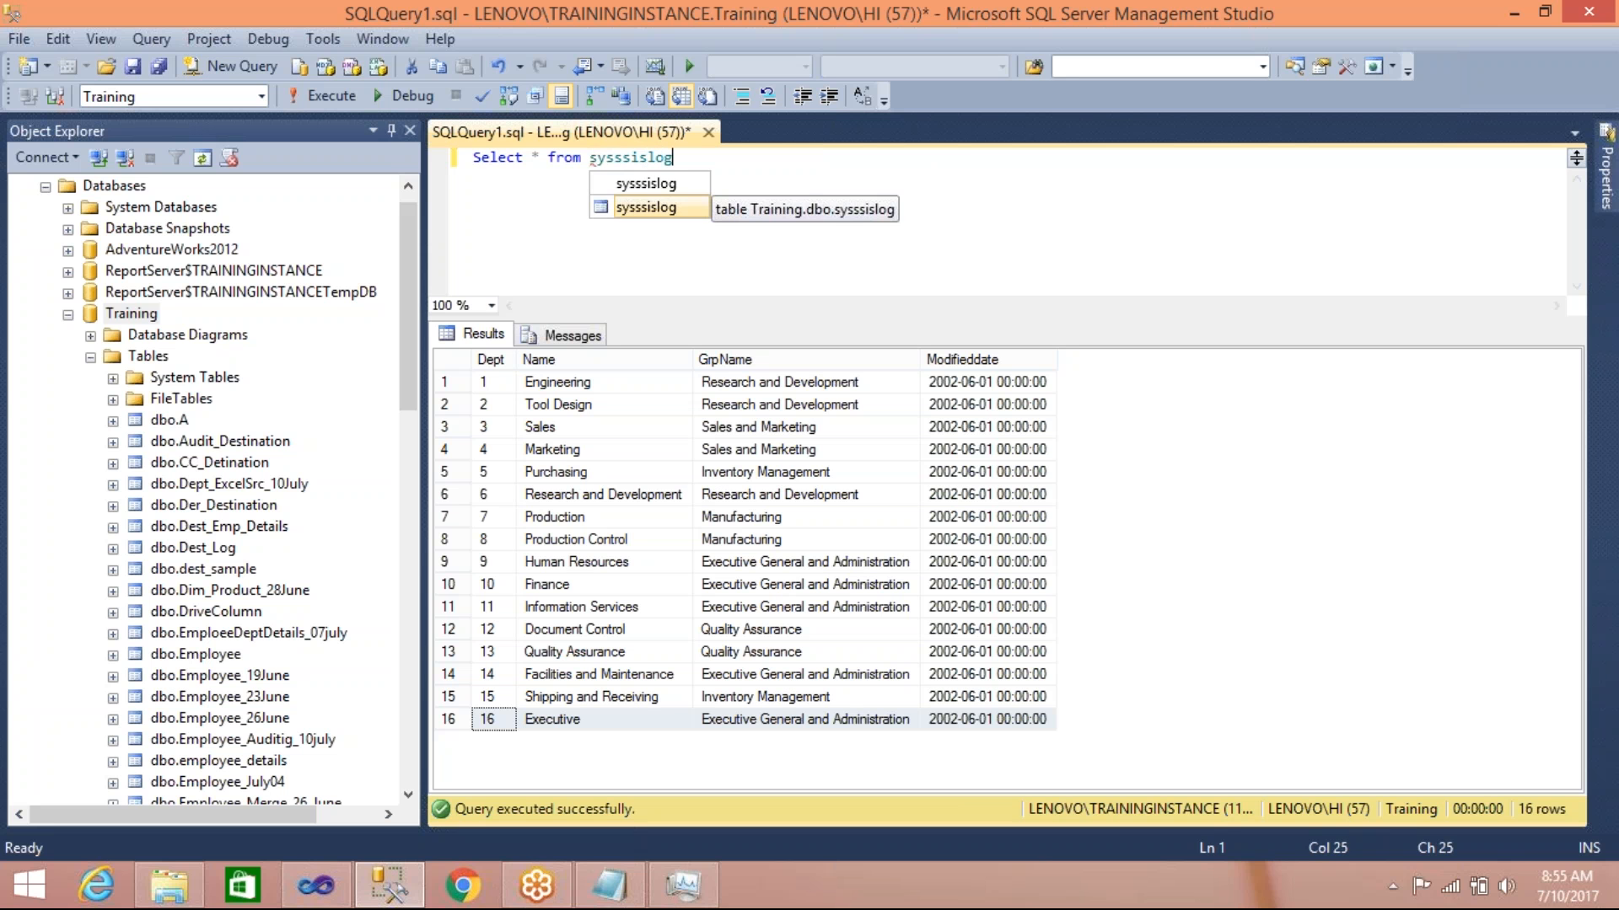
key("Escape")
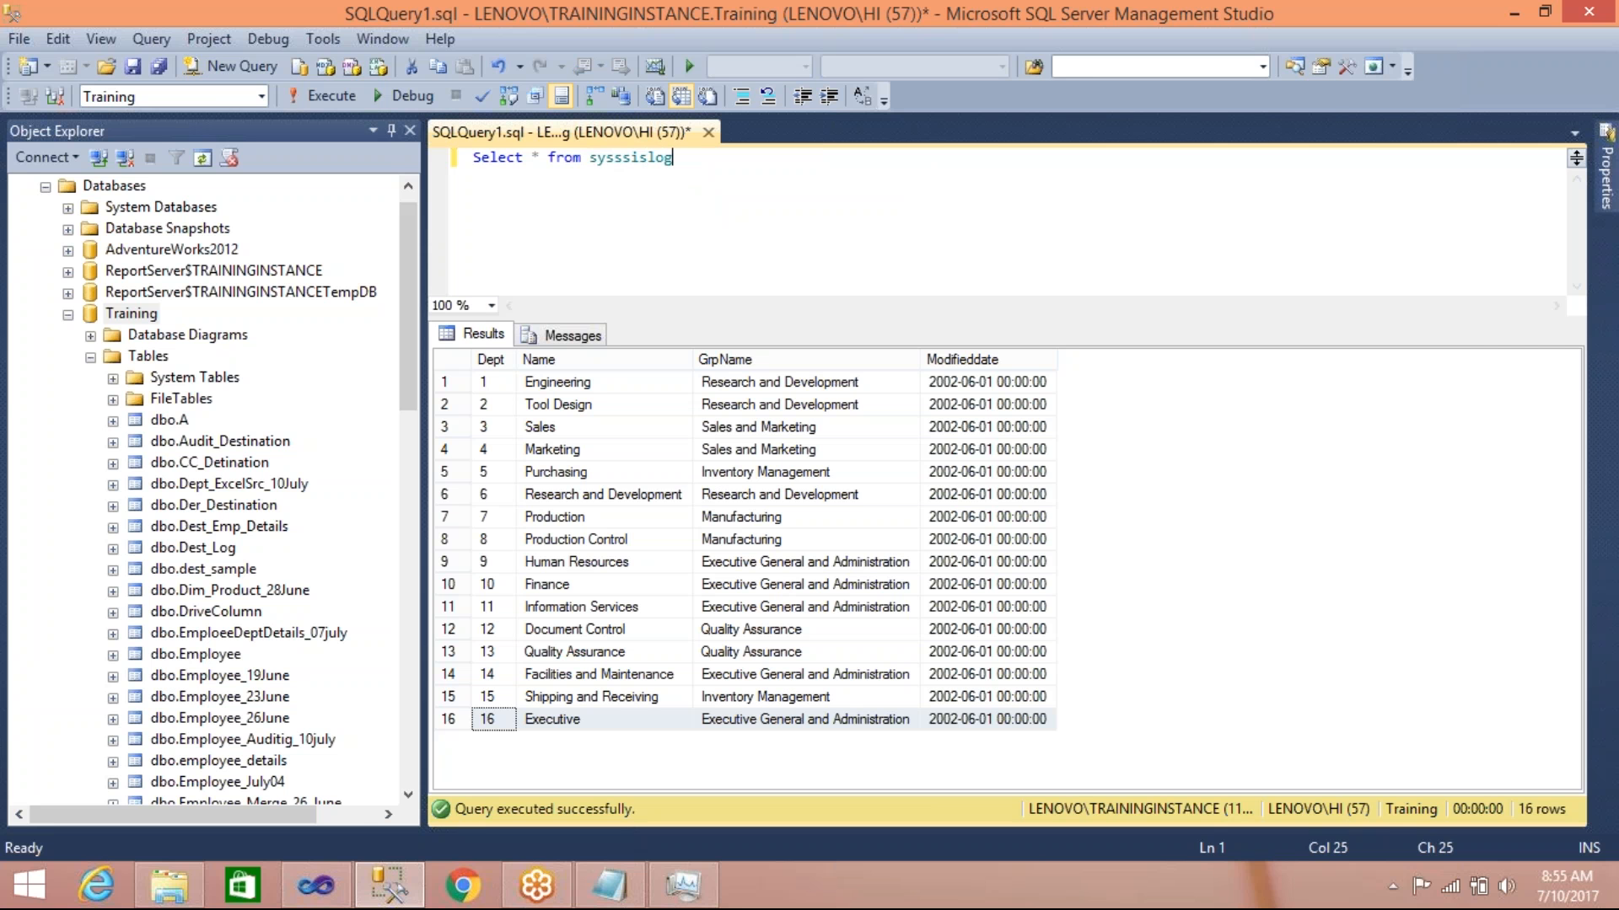
Switch to Visual Studio, stop debugging the package, and save it again
left_click(316, 885)
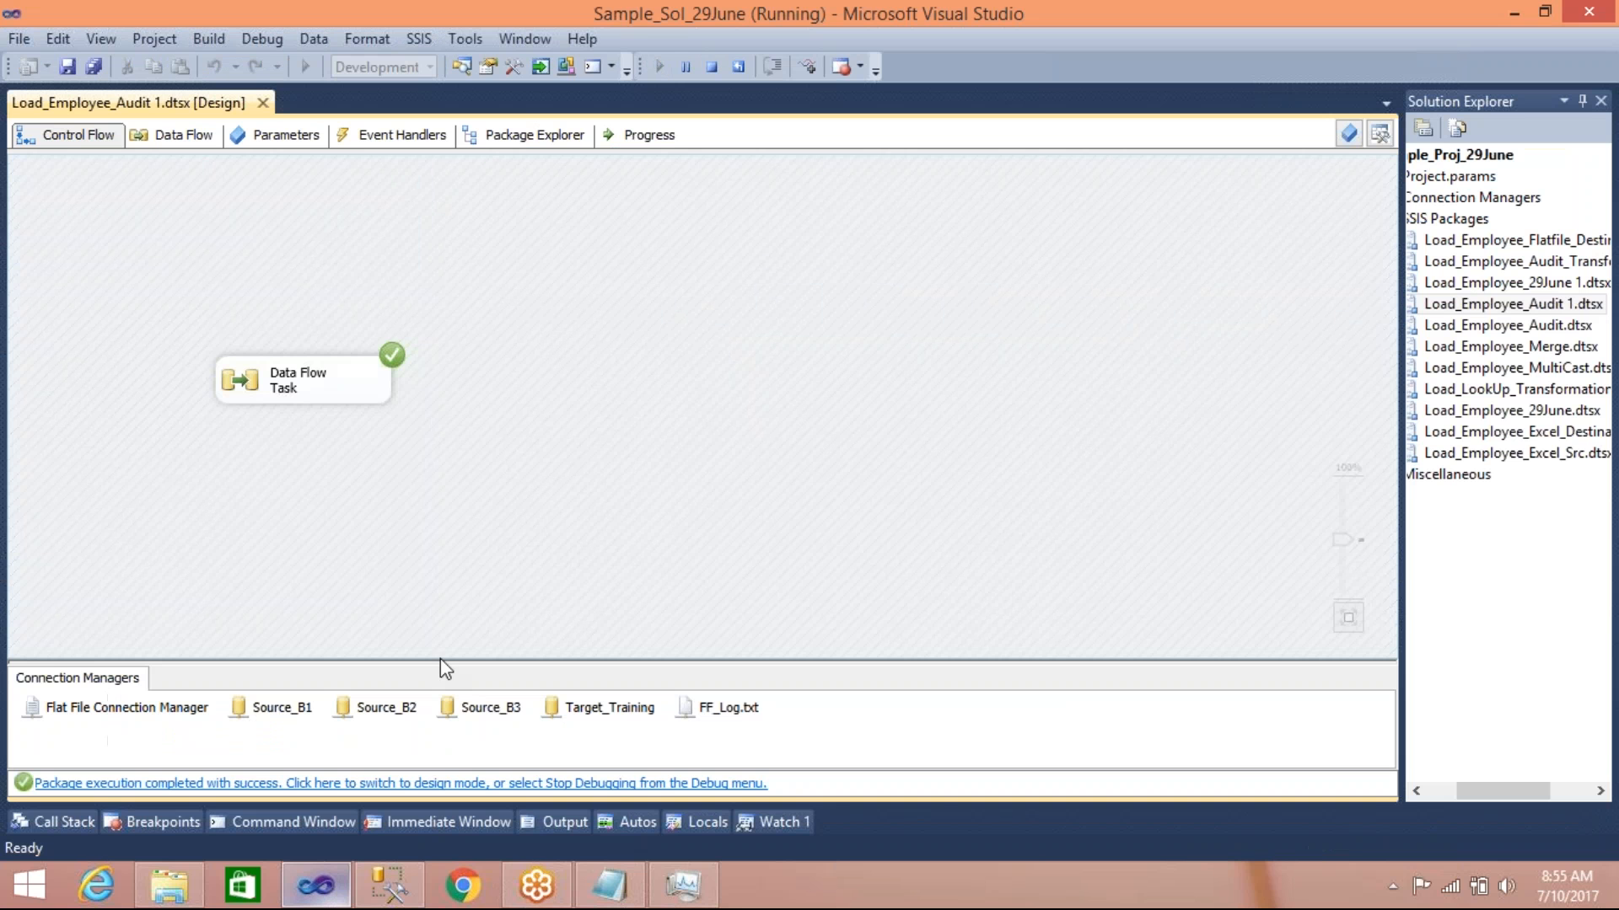
left_click(429, 43)
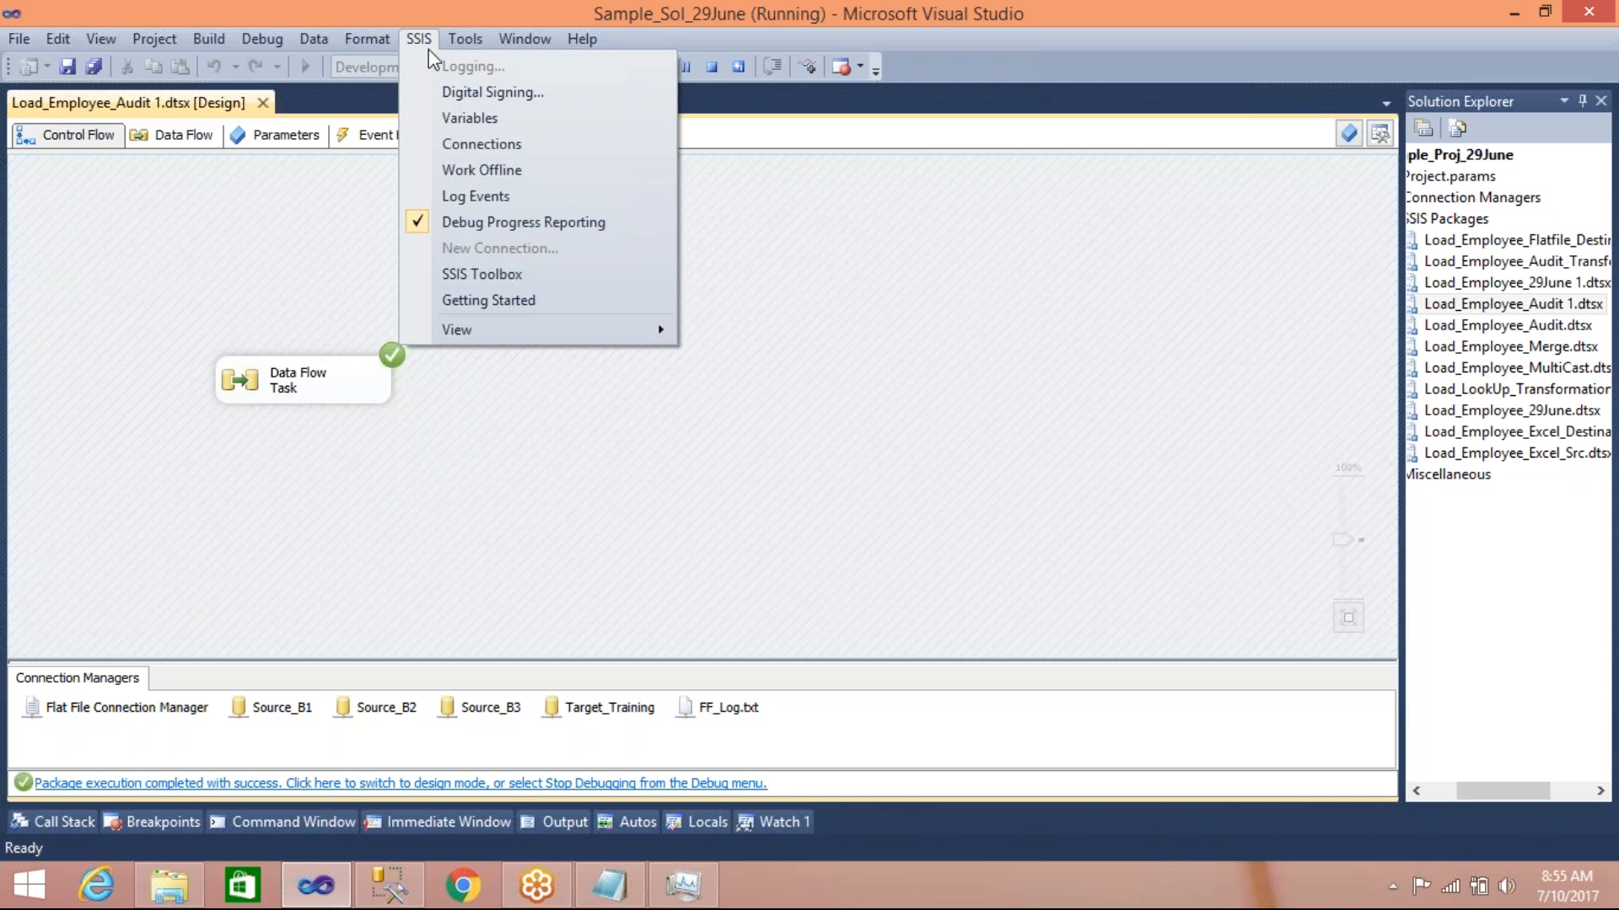
left_click(707, 212)
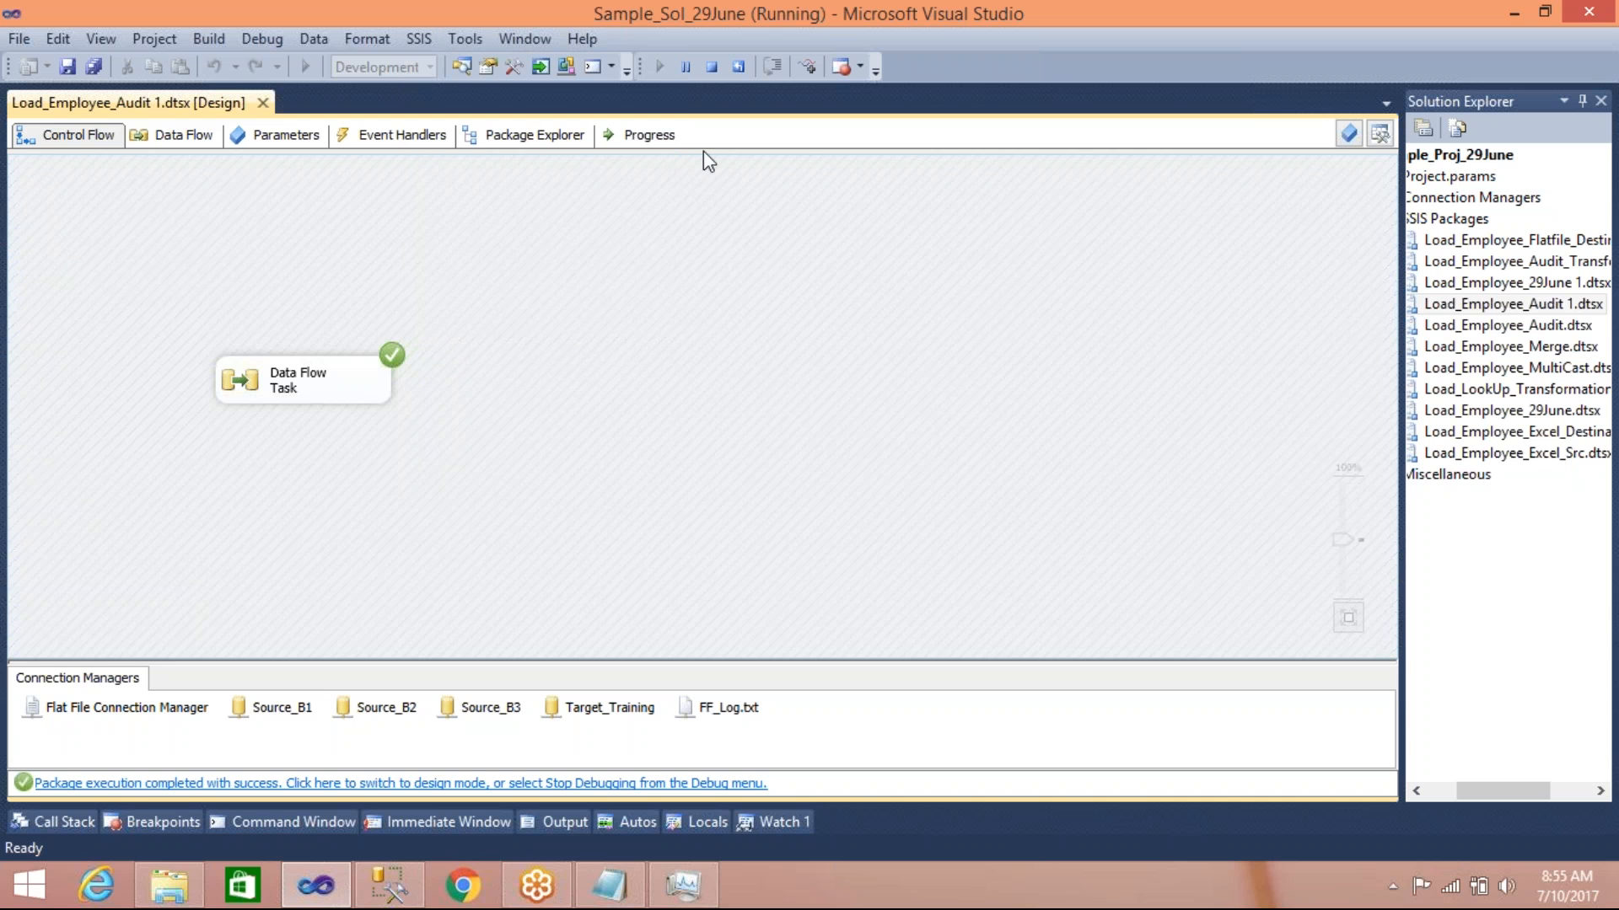
left_click(711, 74)
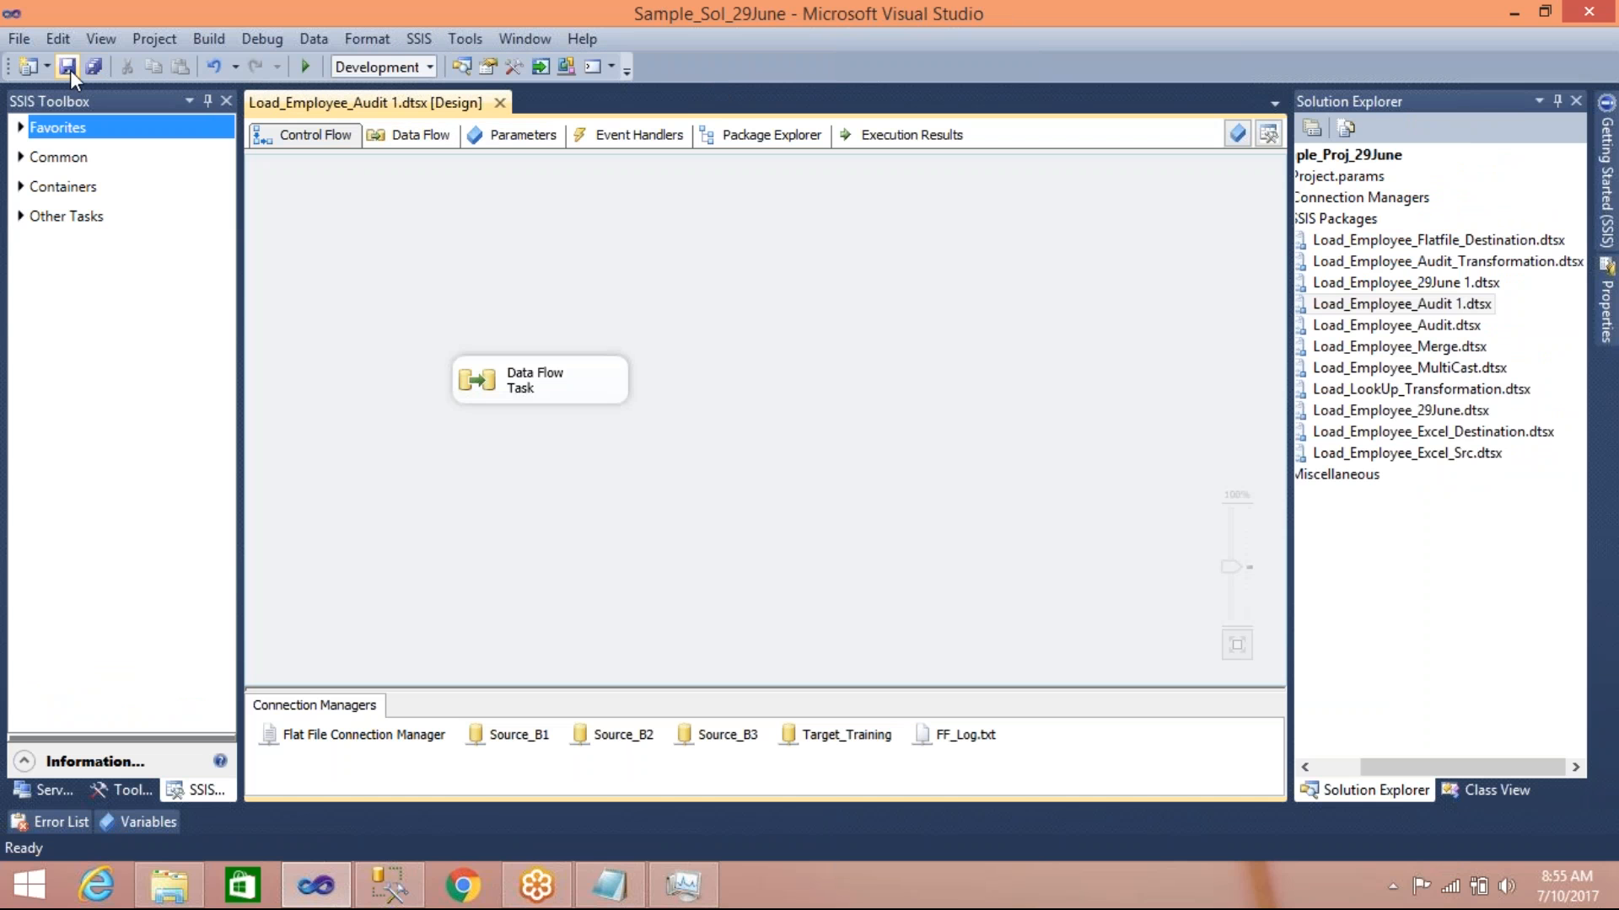
left_click(73, 72)
Reopen the SSIS logging configuration and widen the Description column to check both log providers and their connections
left_click(417, 42)
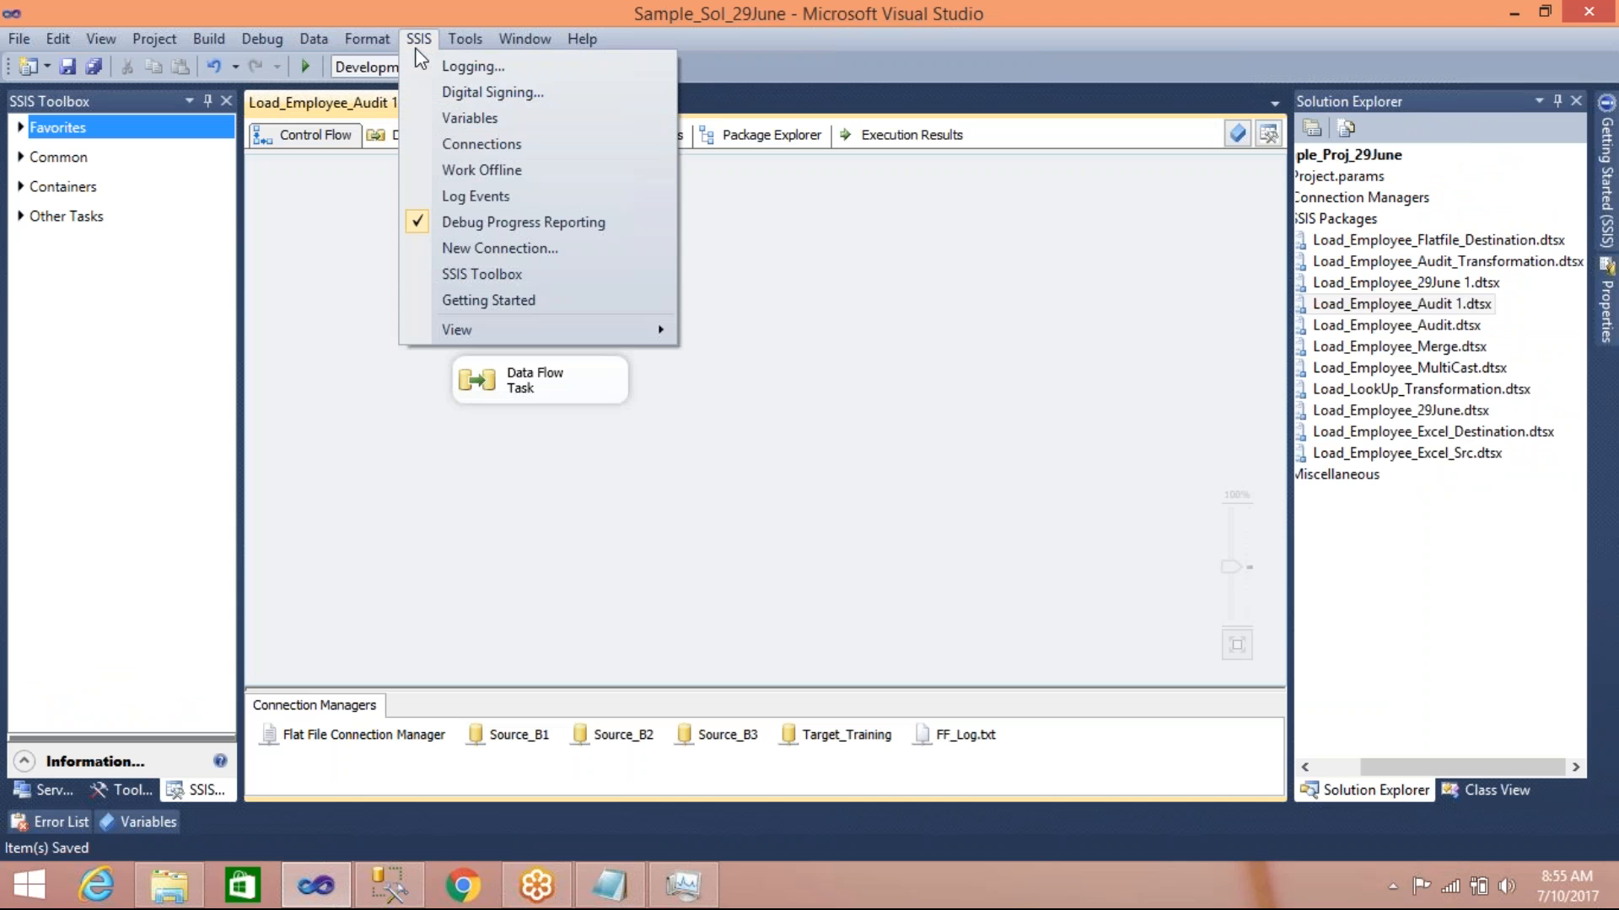
left_click(447, 66)
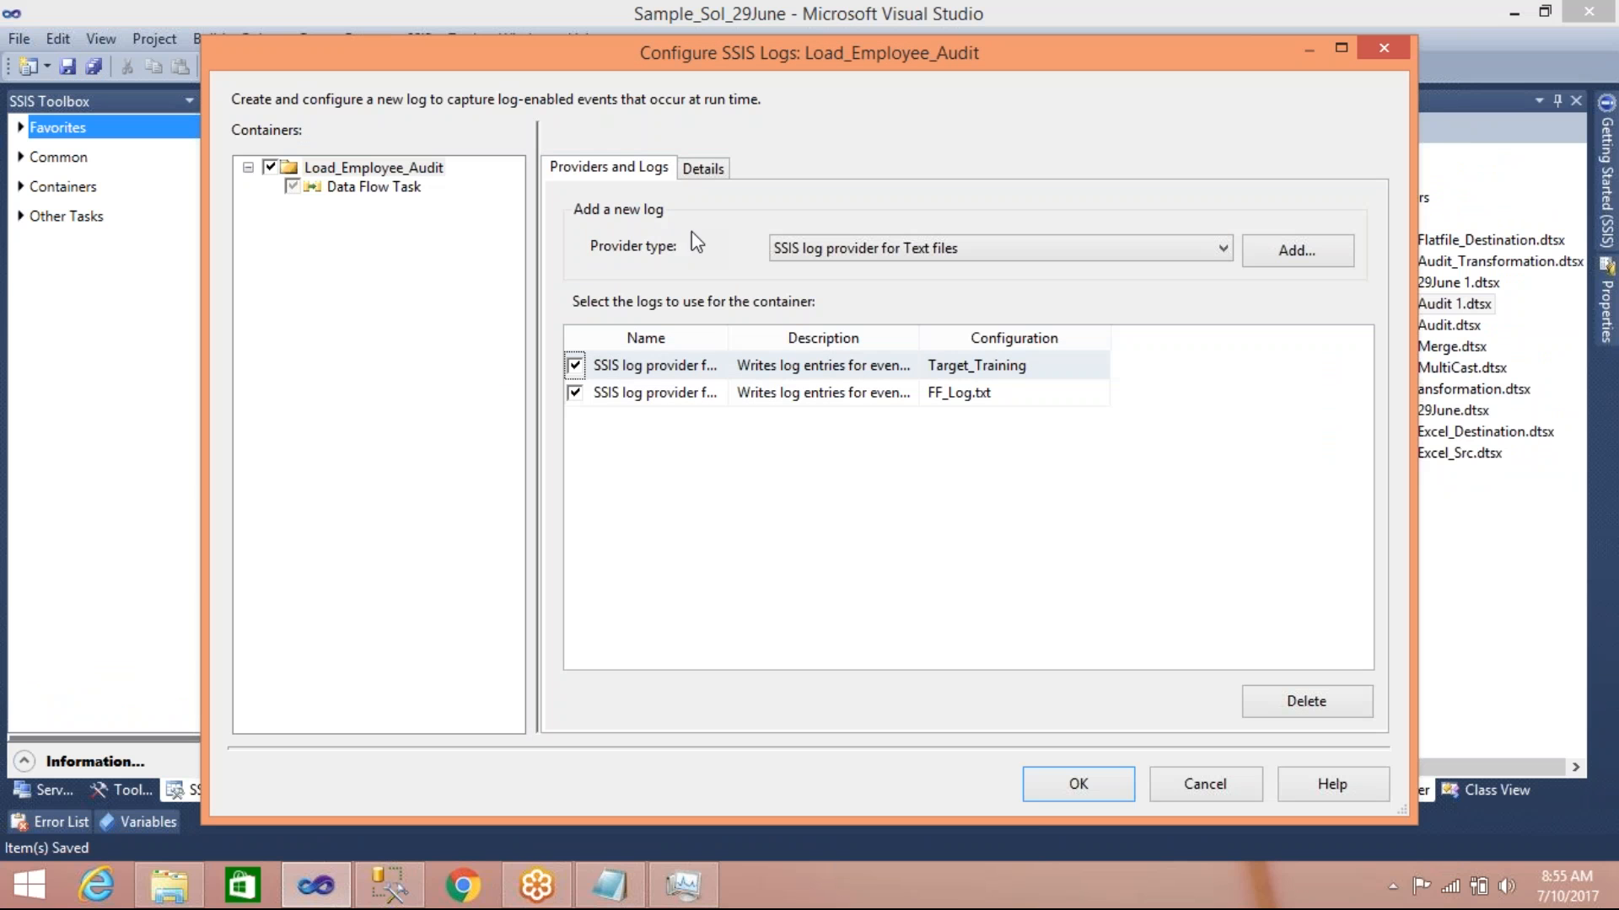
left_click(924, 369)
left_click_drag(921, 337, 1060, 355)
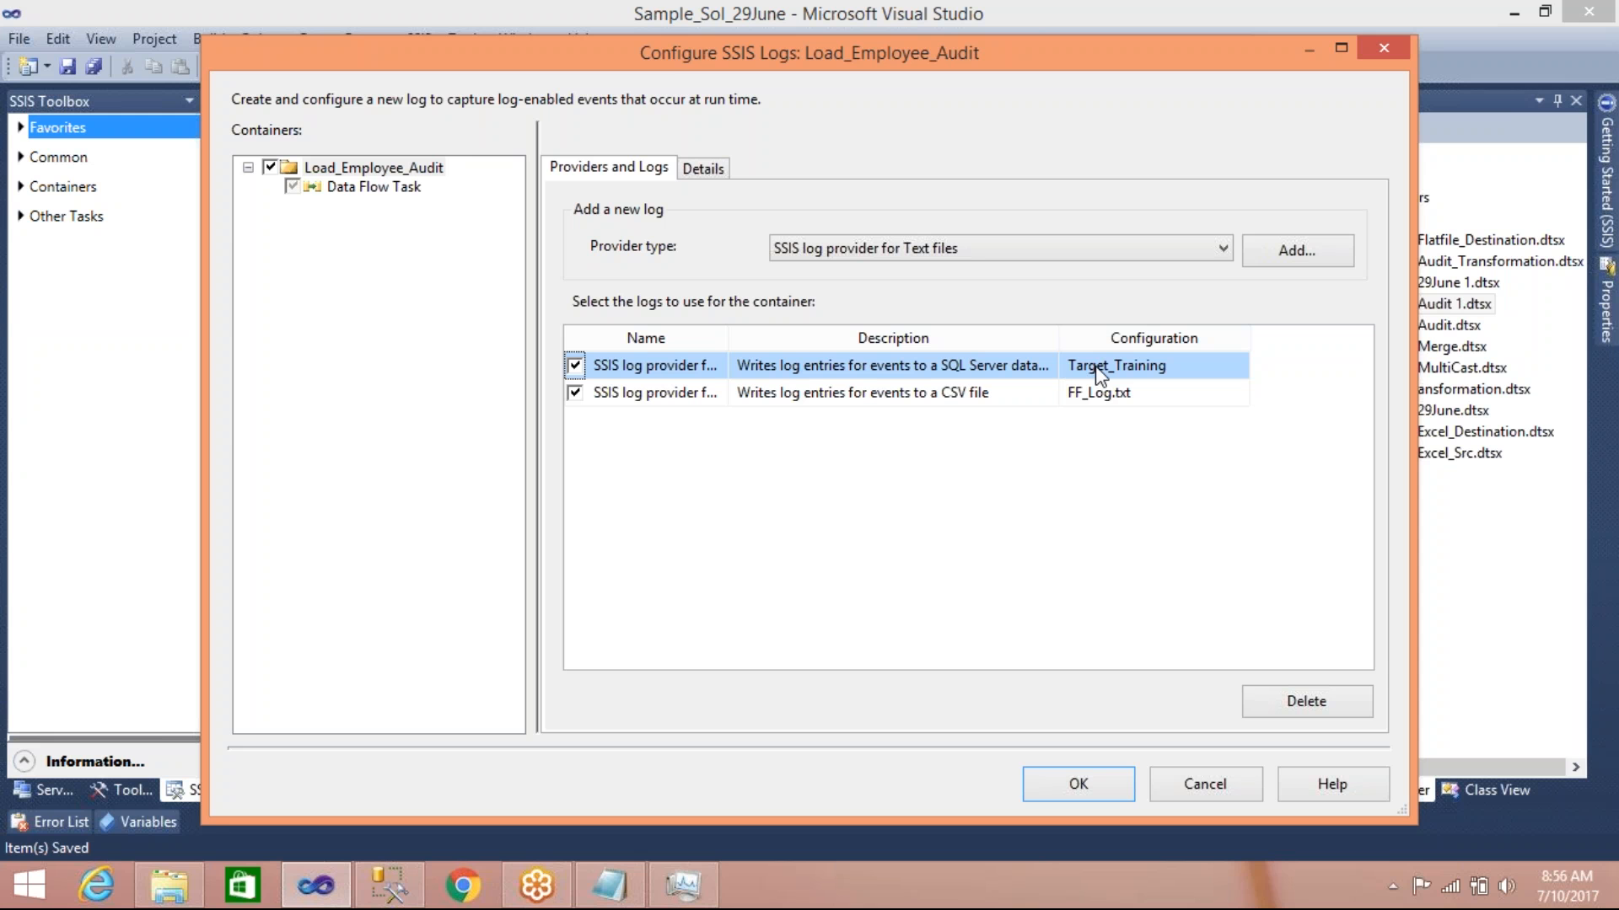
Switch to SQL Server Management Studio, narrow the Object Explorer, and run the sysssislog query to check the latest log rows
left_click(389, 885)
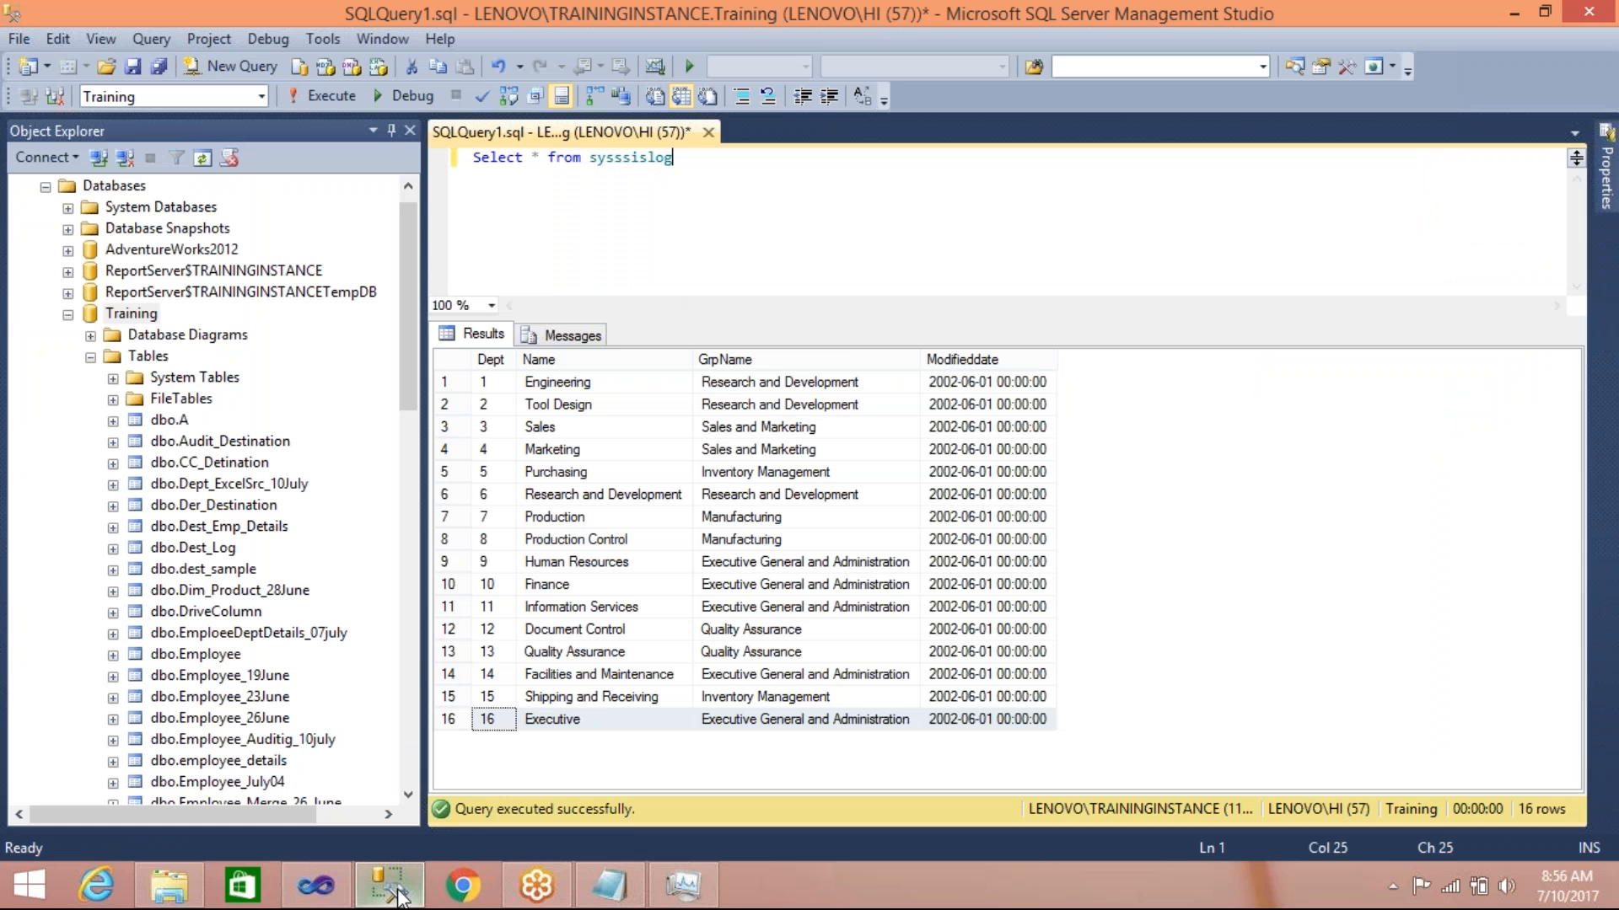
double_click(648, 158)
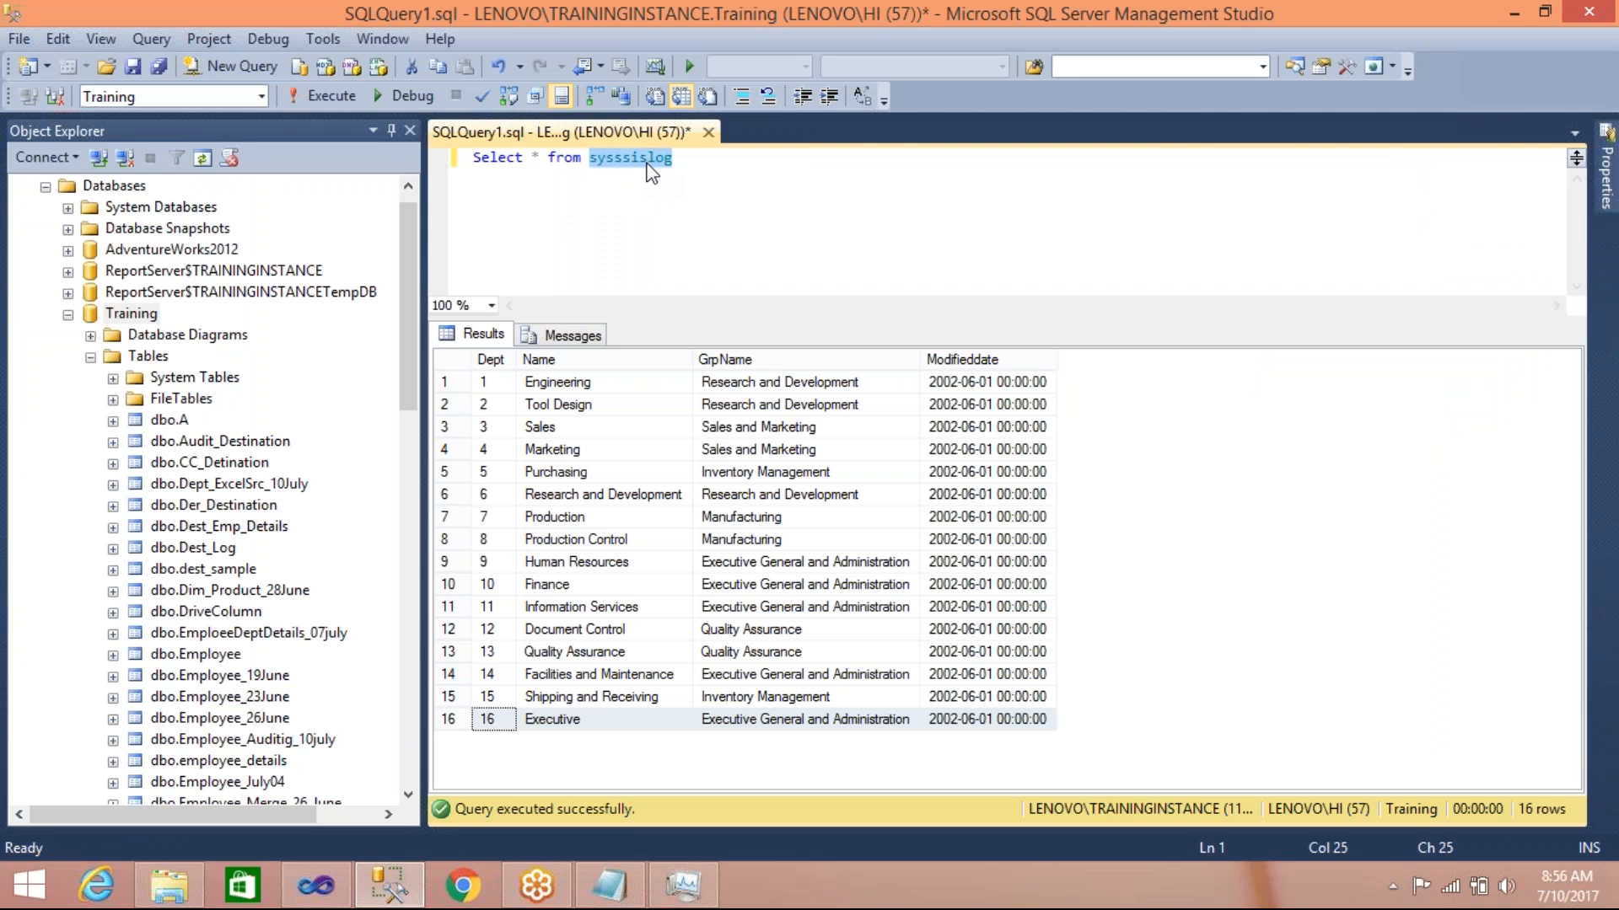
left_click(647, 157)
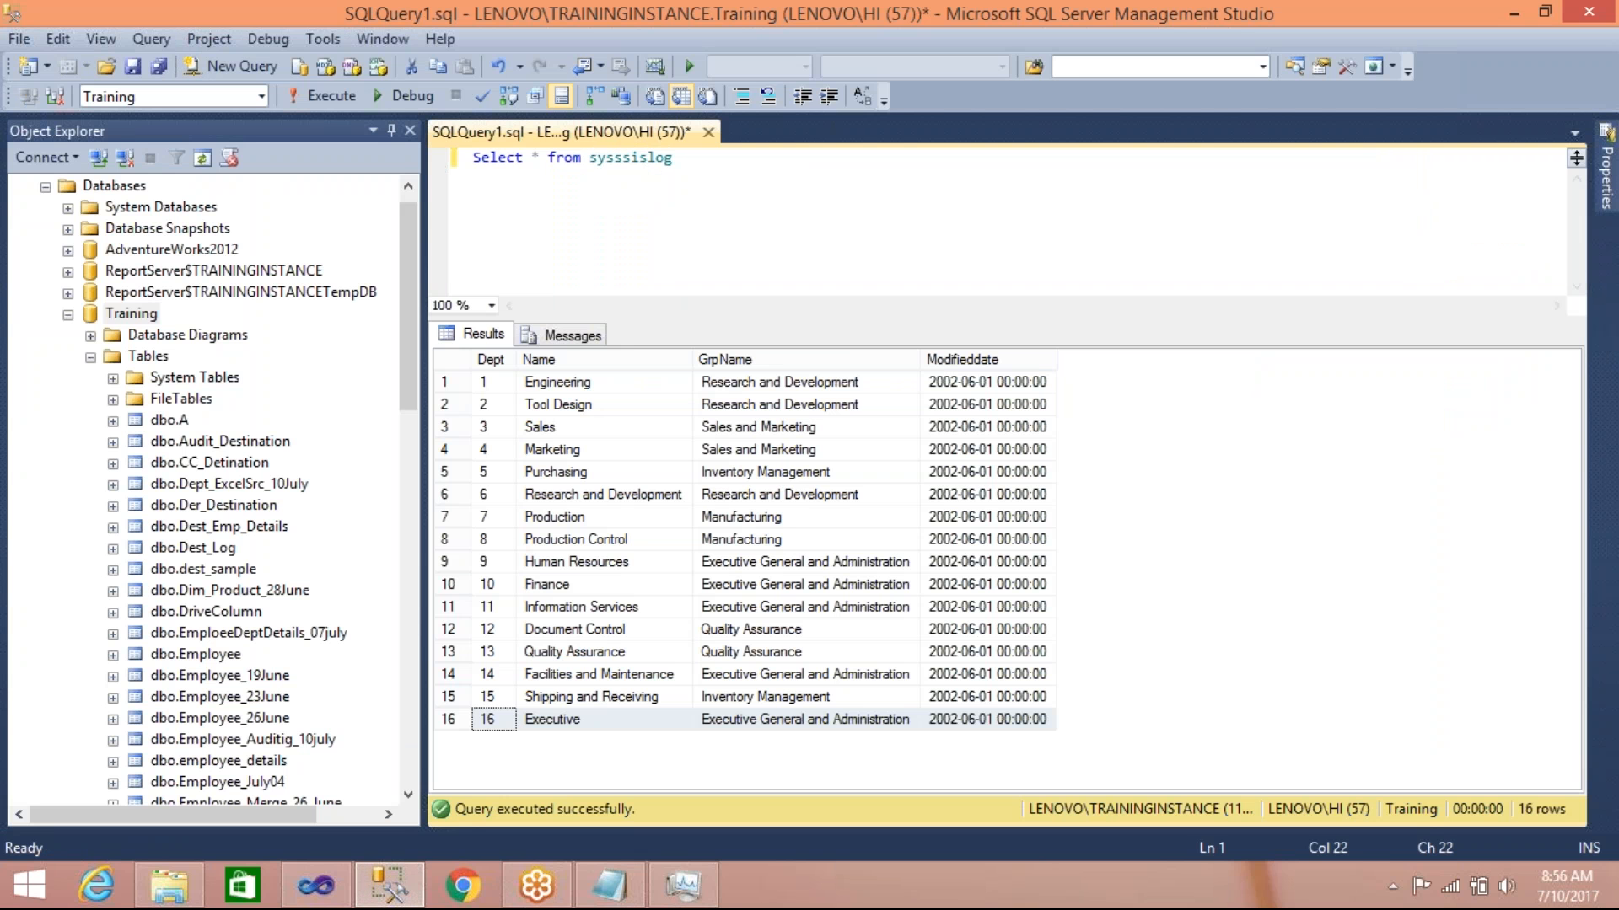
left_click_drag(419, 459, 145, 404)
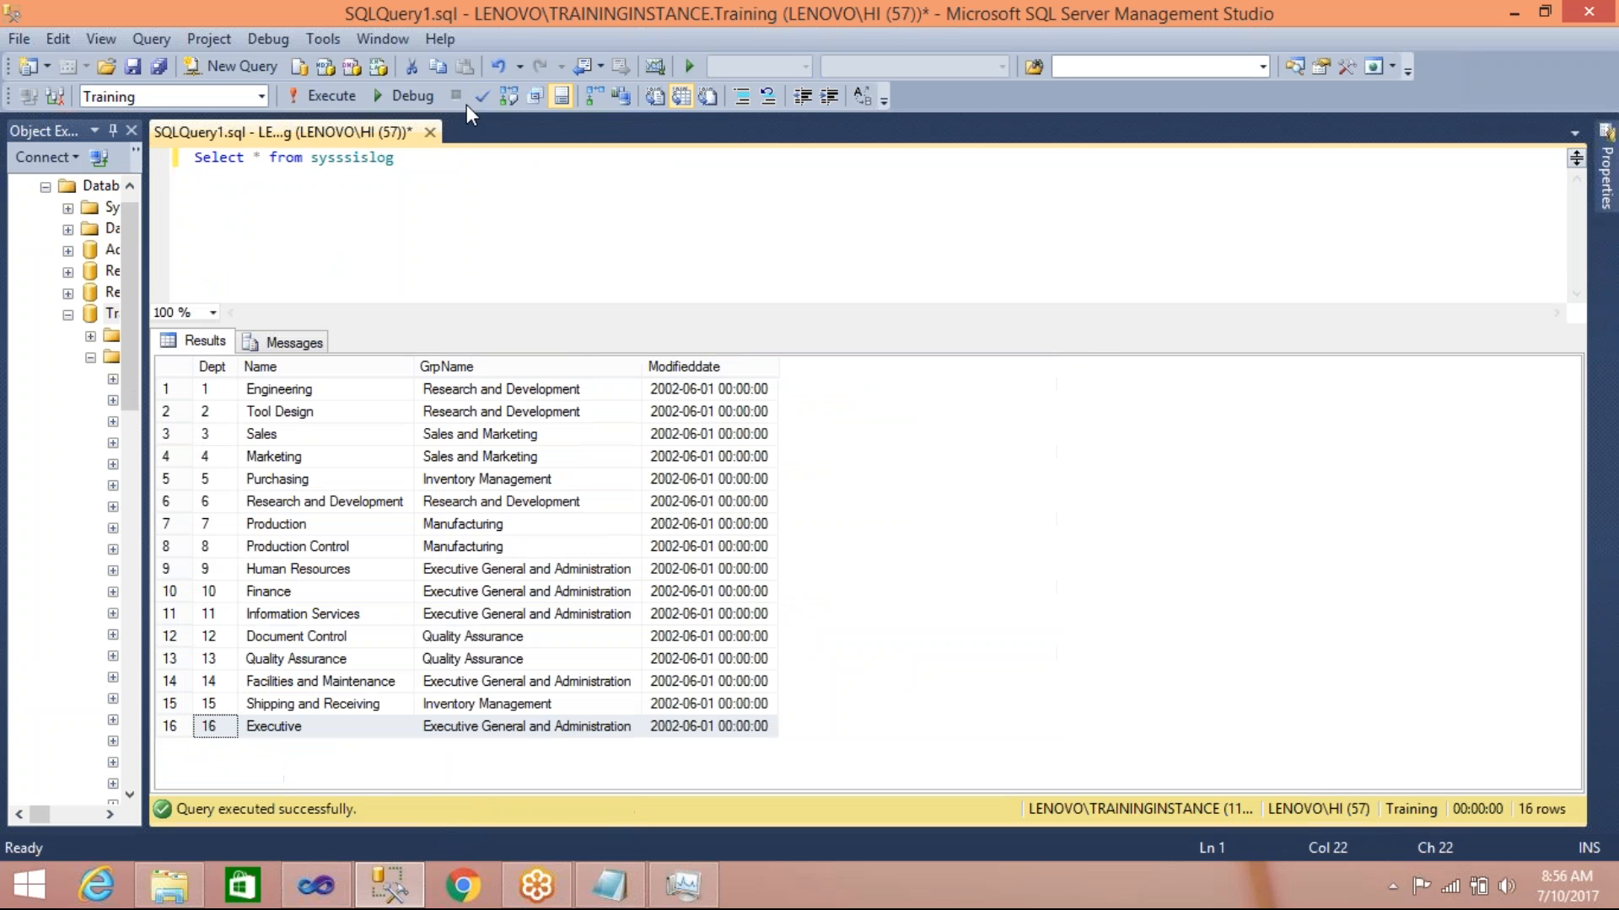
key("F5")
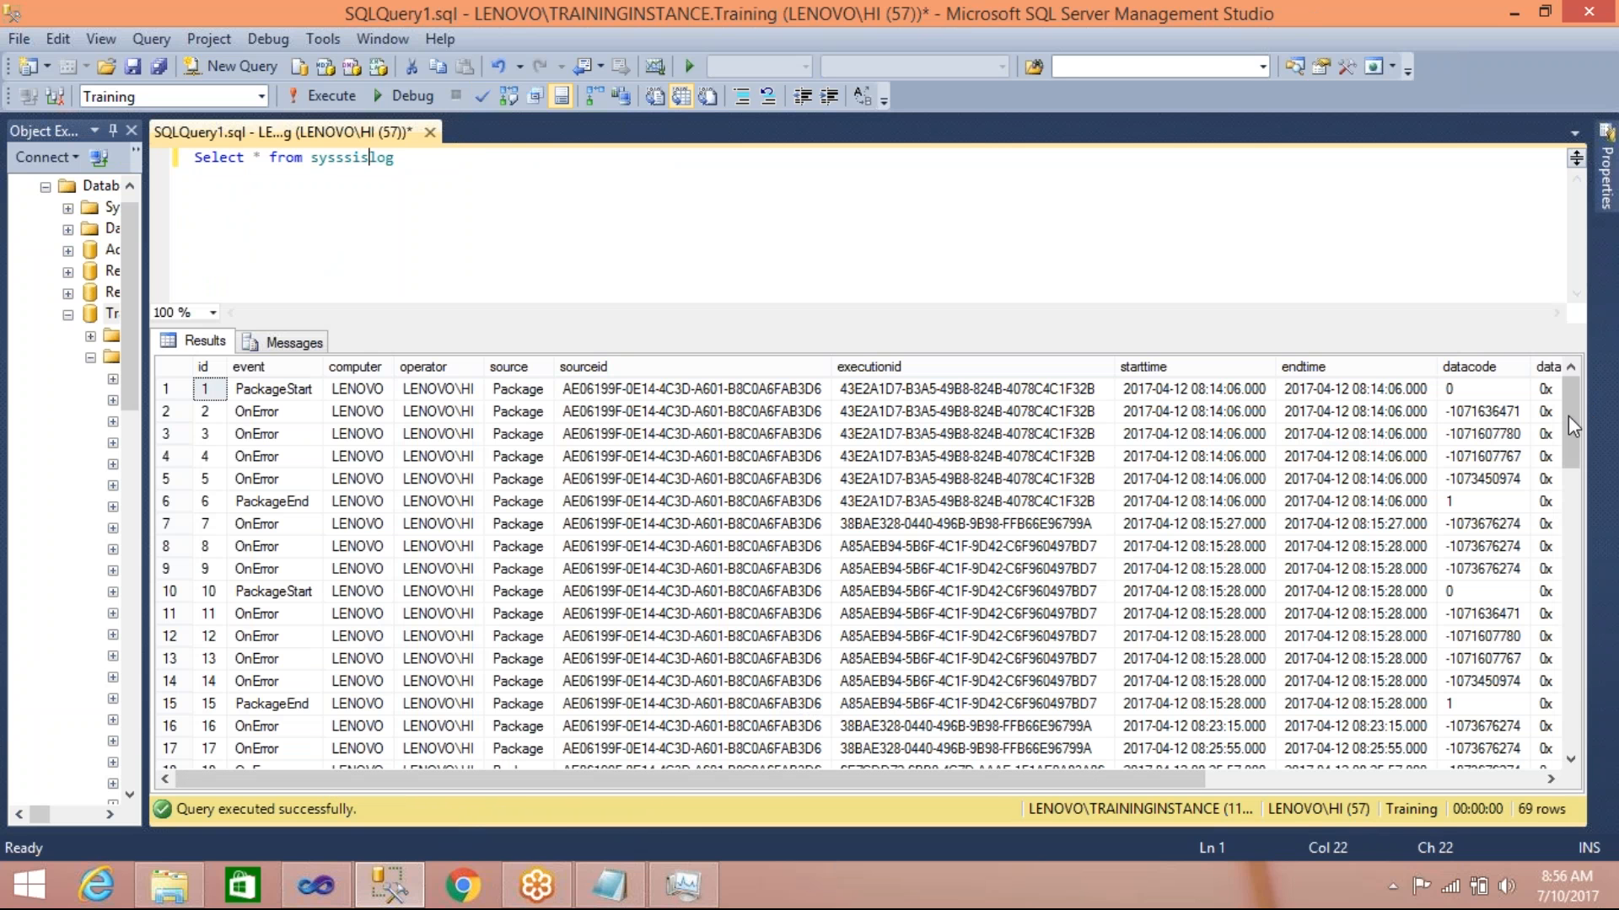
left_click_drag(1574, 426, 1545, 756)
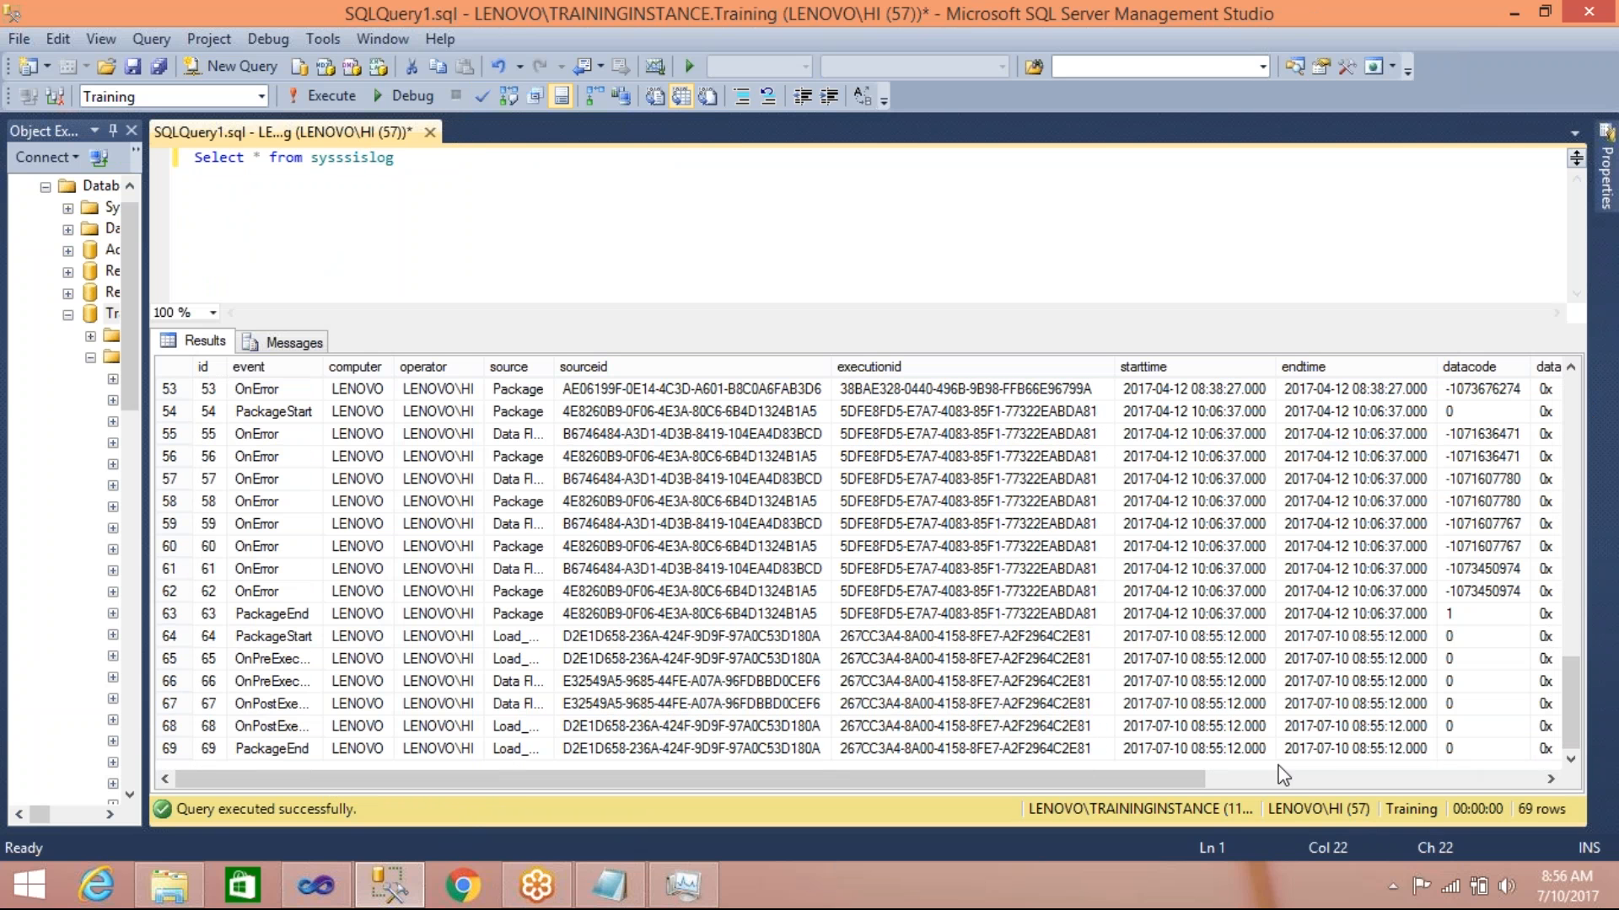
Widen the source column in the query results and select rows 64 to 69 to examine the latest package run's entries
left_click(1216, 750)
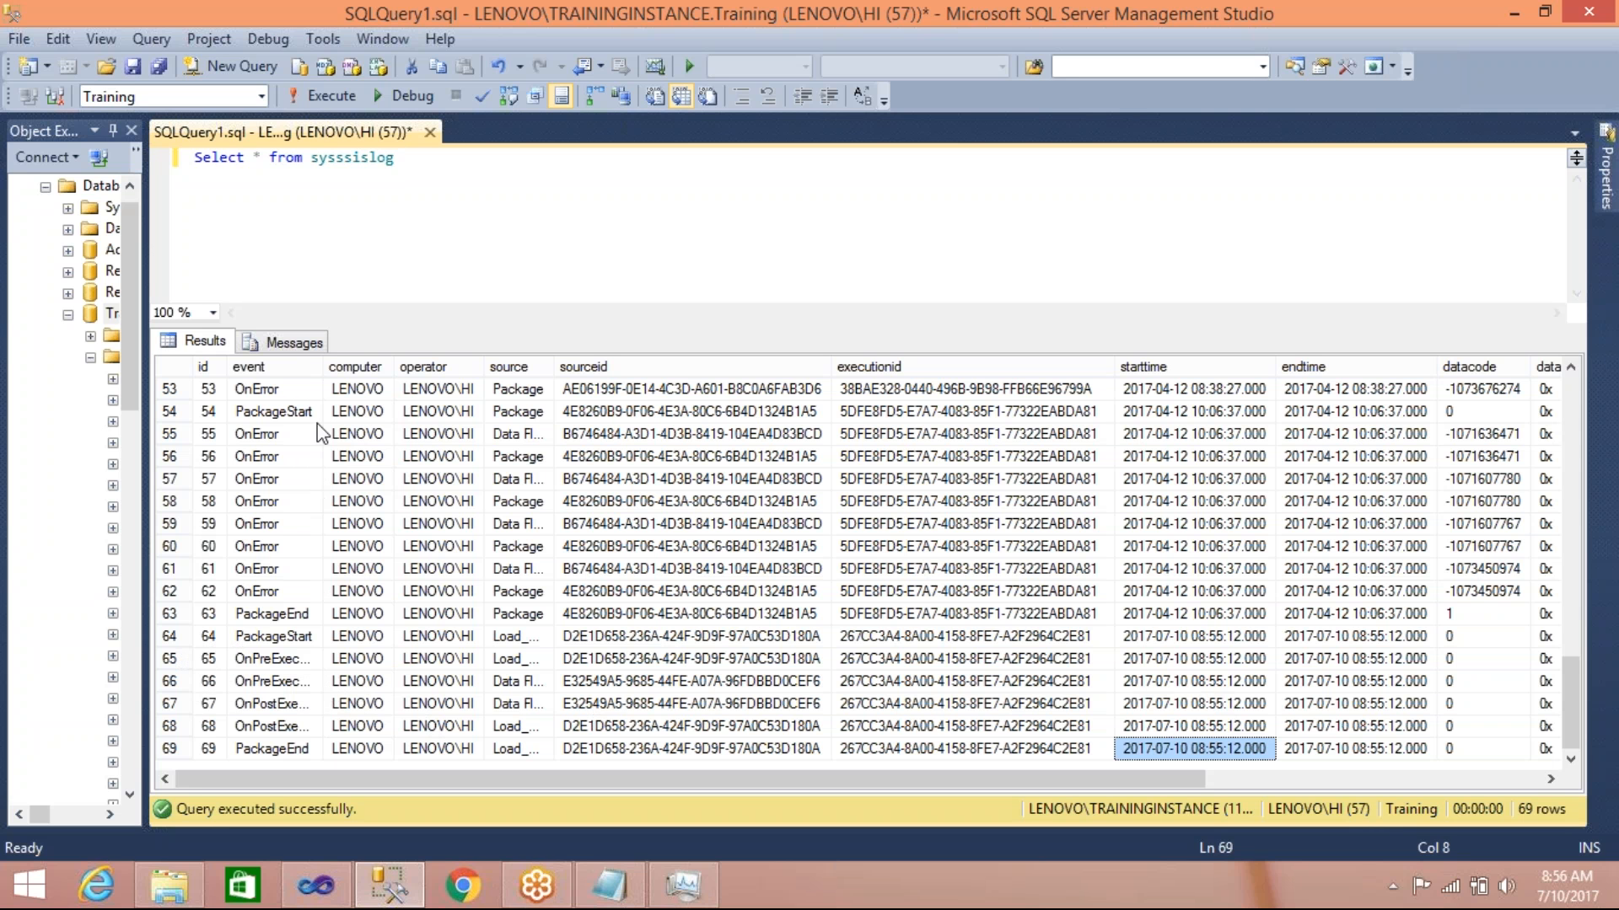
left_click_drag(554, 364, 666, 345)
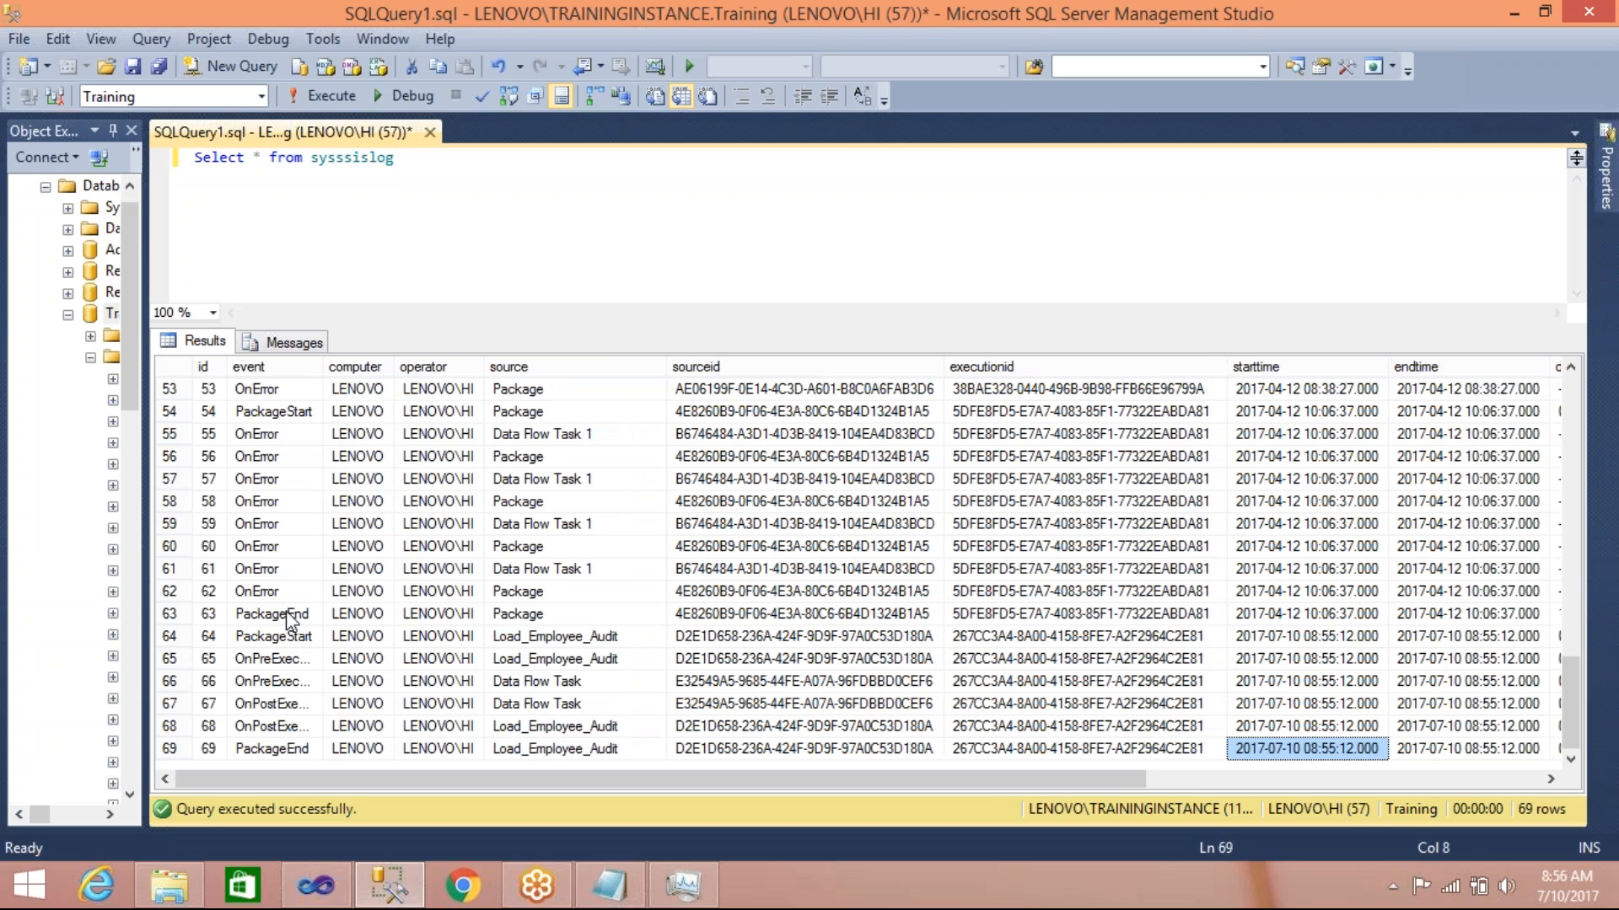
left_click(176, 637)
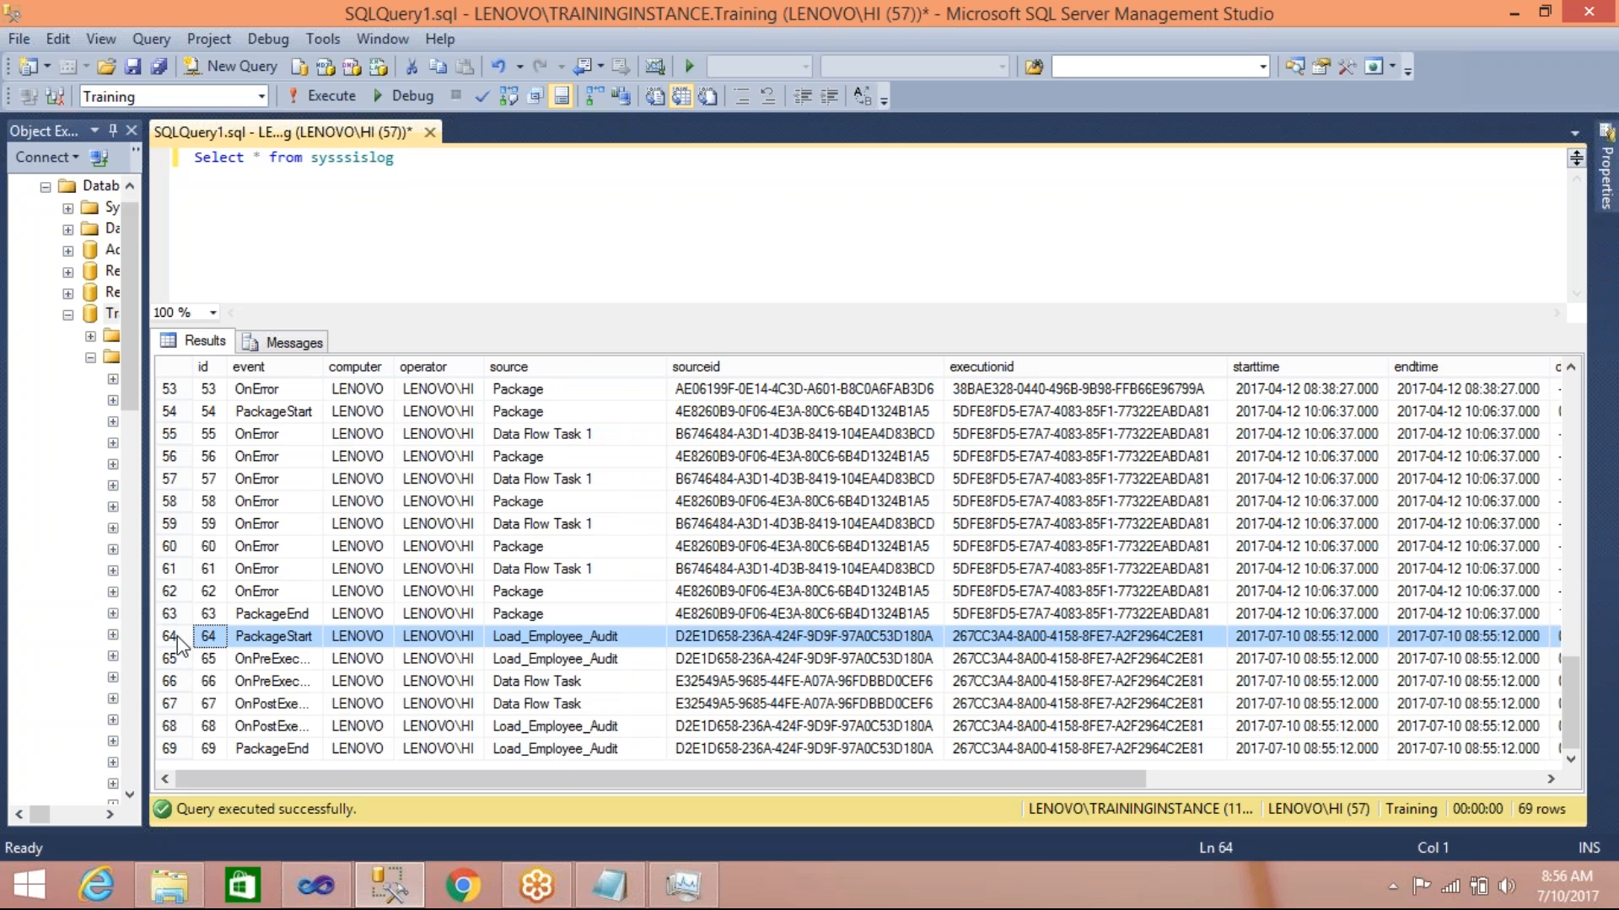
key("shift+Left")
key("shift+Left")
key("shift+Left")
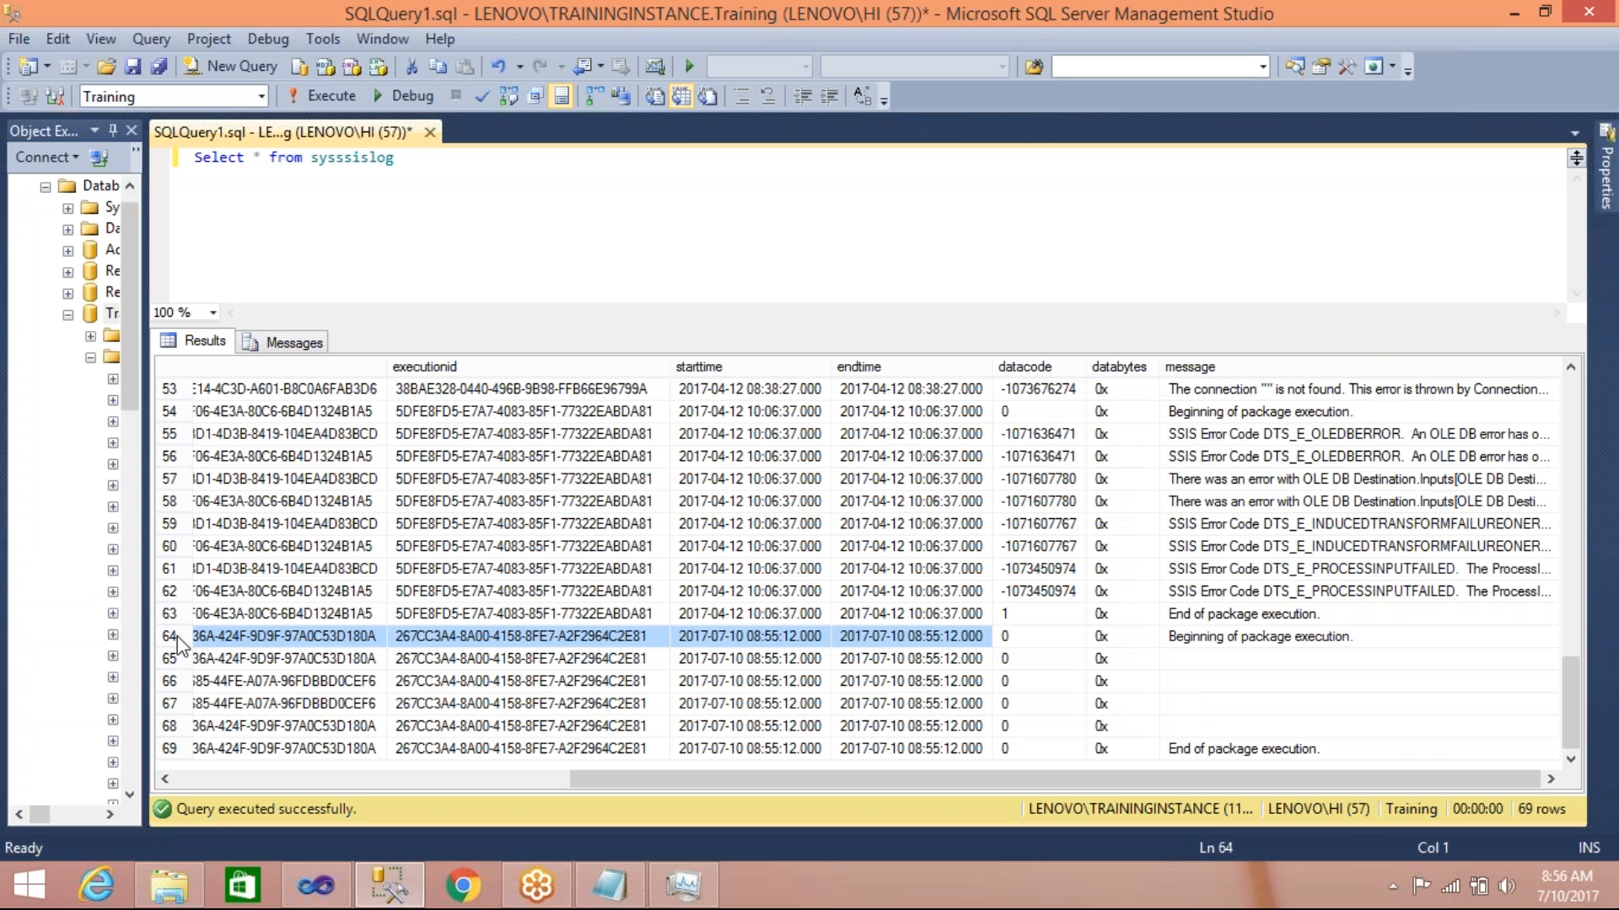
key("shift+Right")
key("shift+Right")
key("shift+Right")
key("shift+Down")
key("shift+Down")
key("shift+Down")
key("shift+Down")
key("shift+Down")
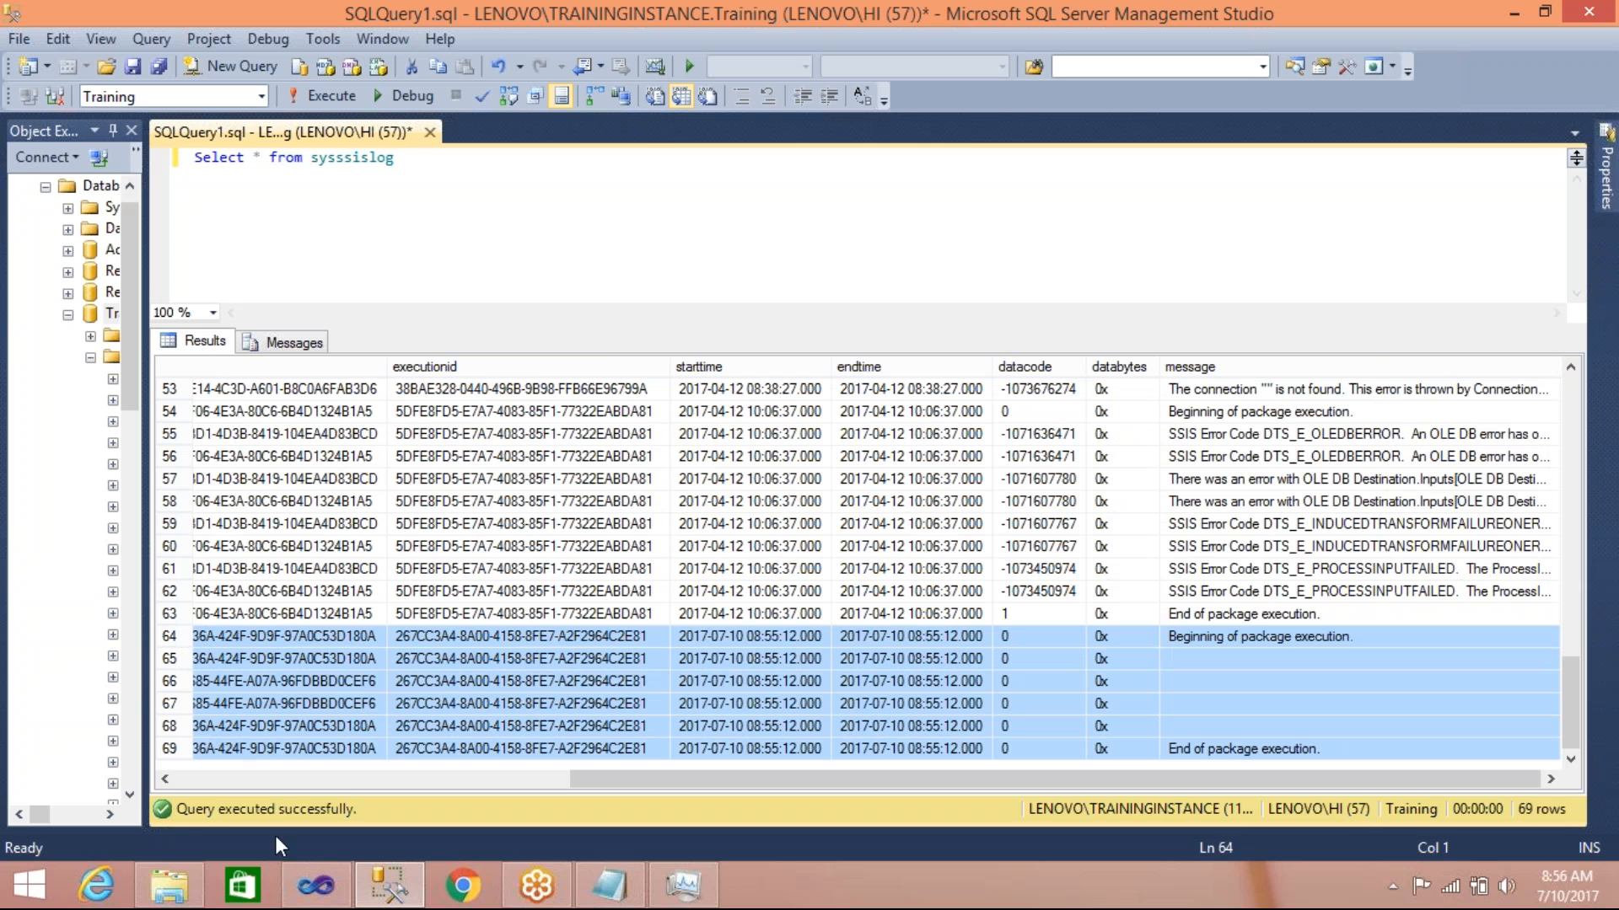
Review the sysssislog results from the id column through to the message column, checking the error messages of the earlier run
left_click(350, 774)
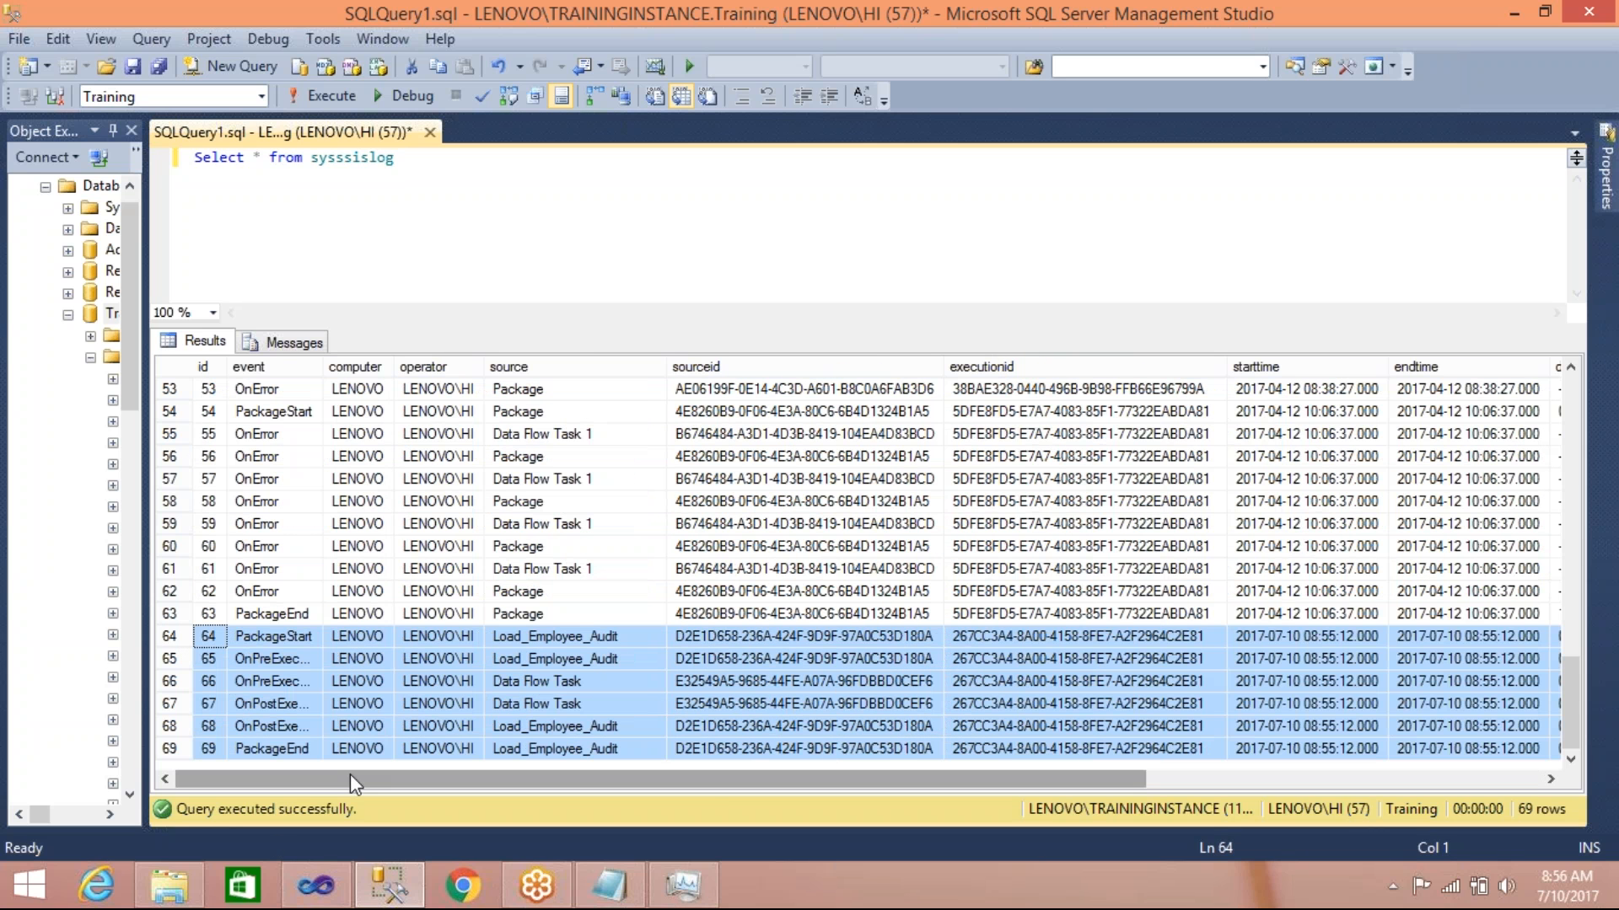
left_click_drag(700, 785, 1081, 762)
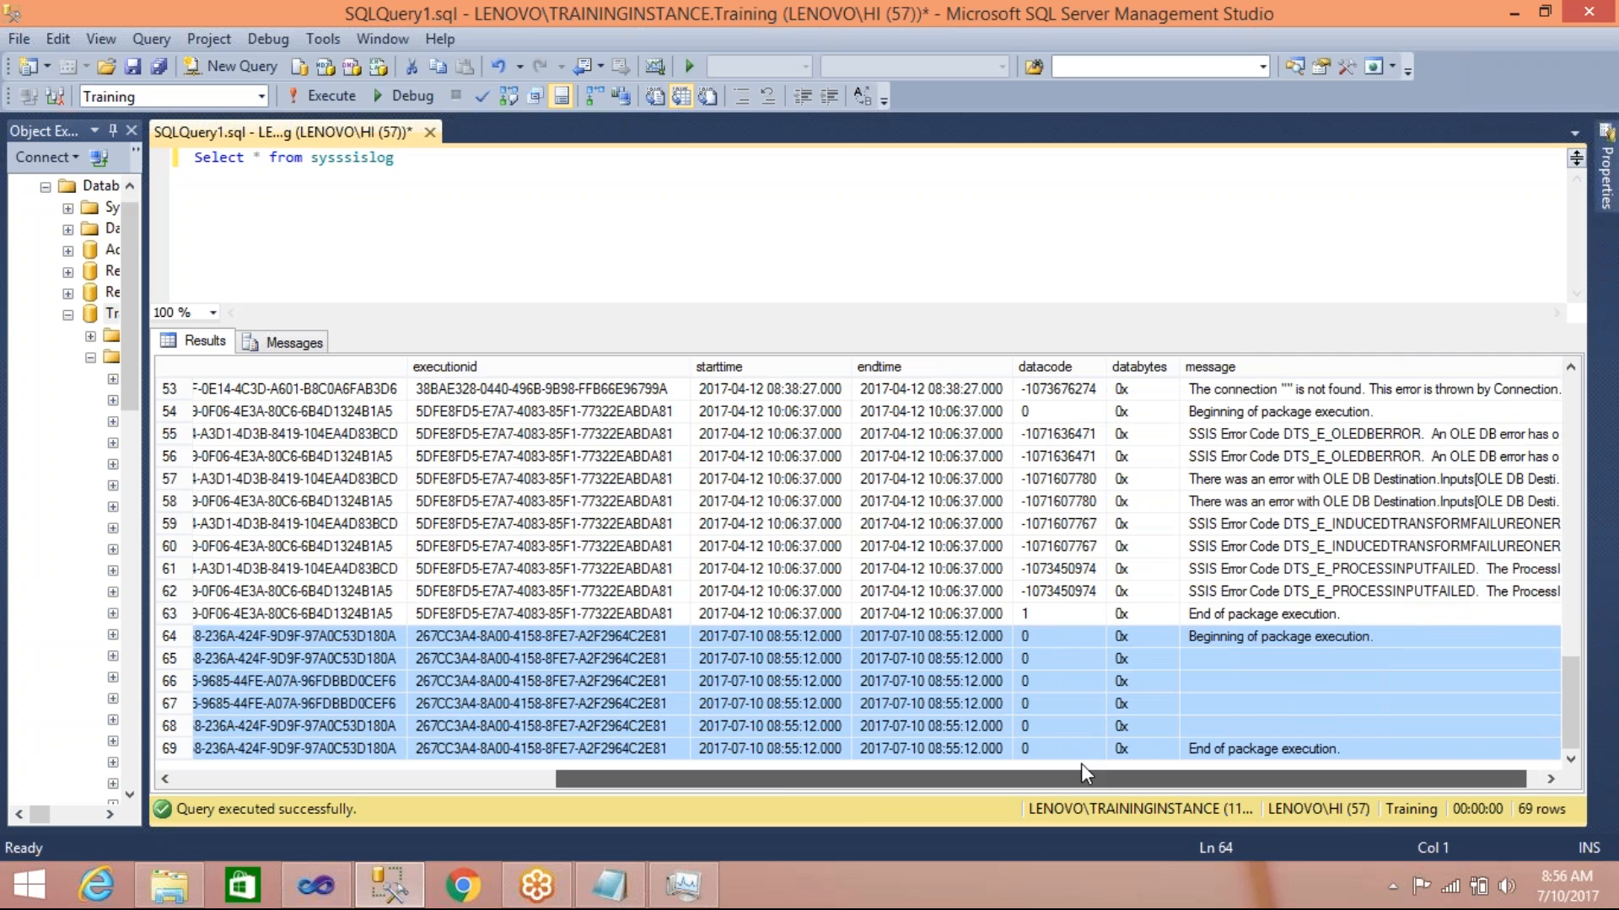
left_click(1232, 526)
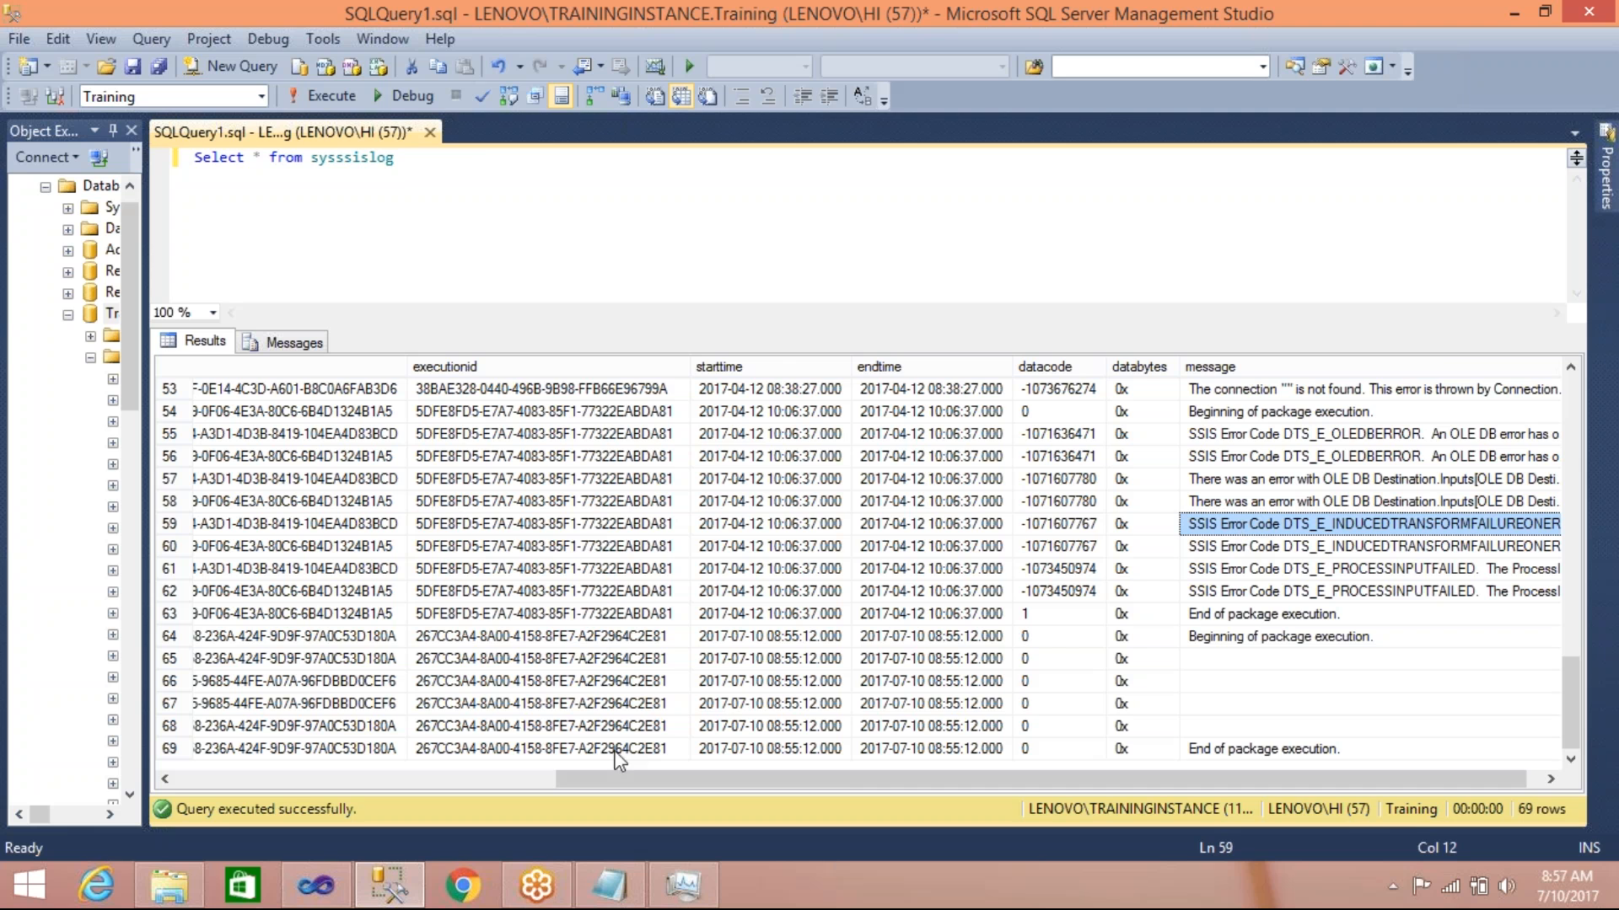
Switch to Visual Studio, dismiss the logging configuration, and examine the package's execution results, including the Flat File Source row count message
left_click(307, 889)
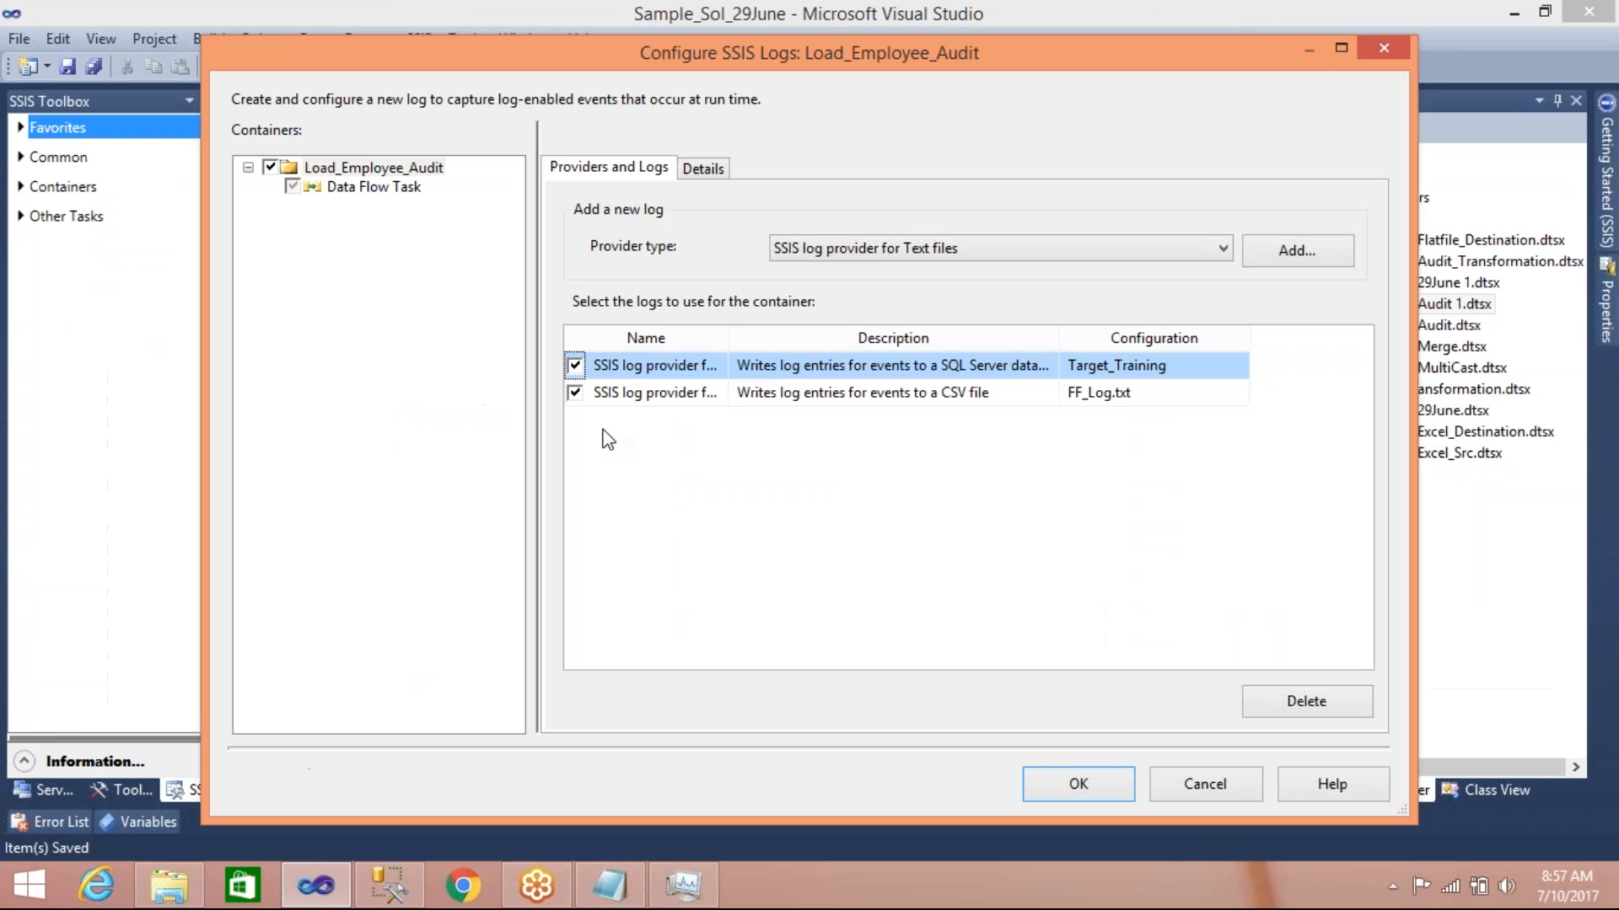
left_click(1177, 776)
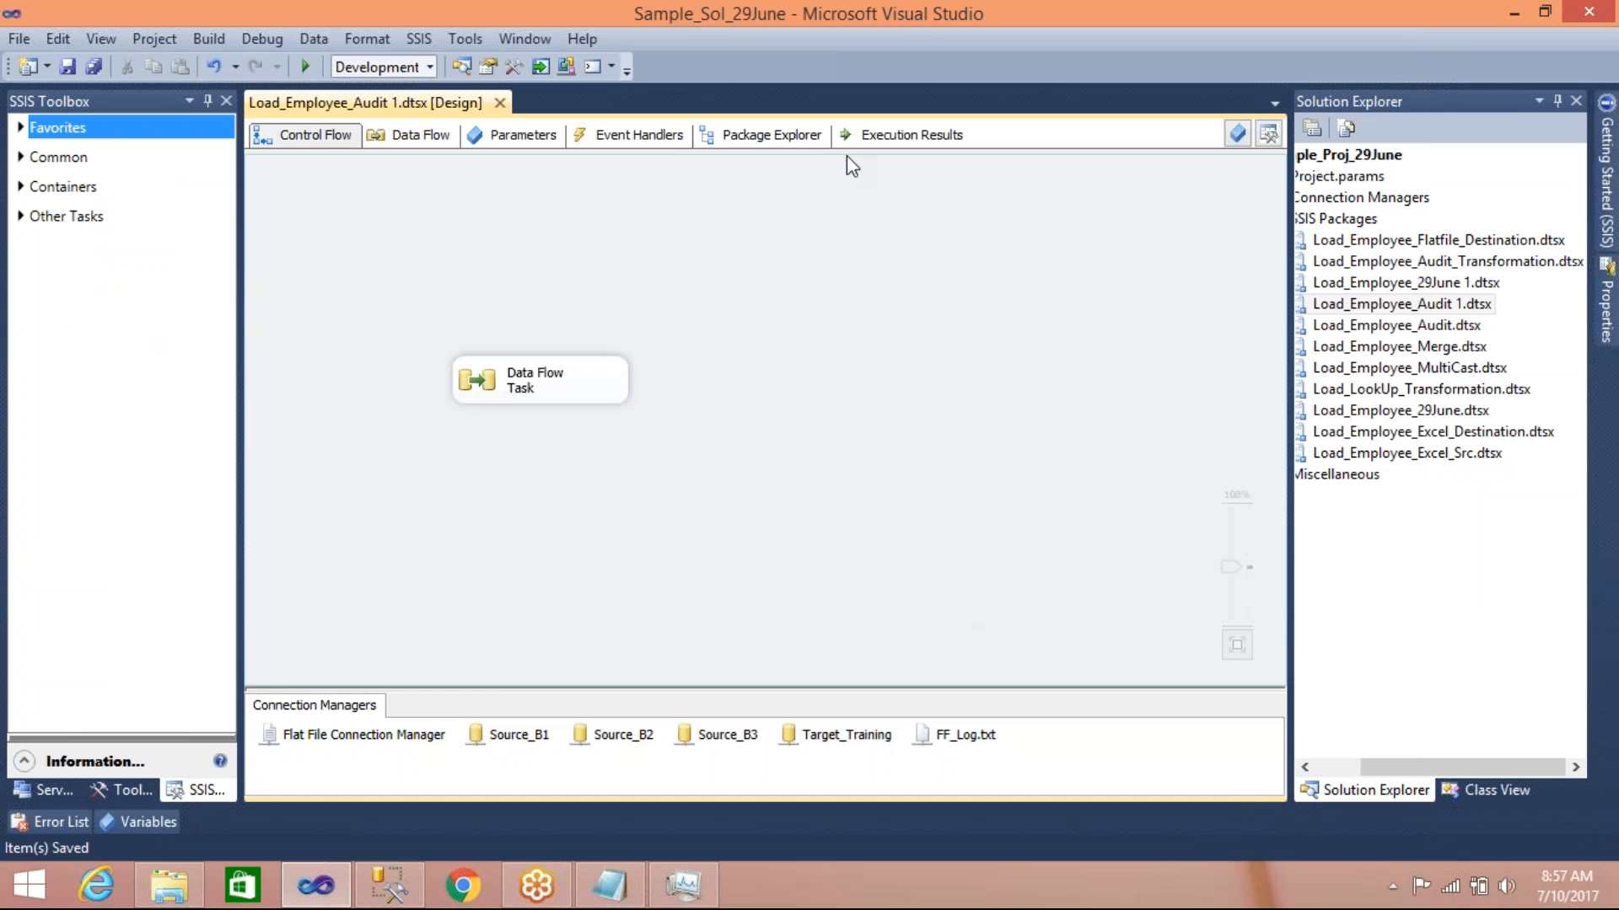
left_click(940, 135)
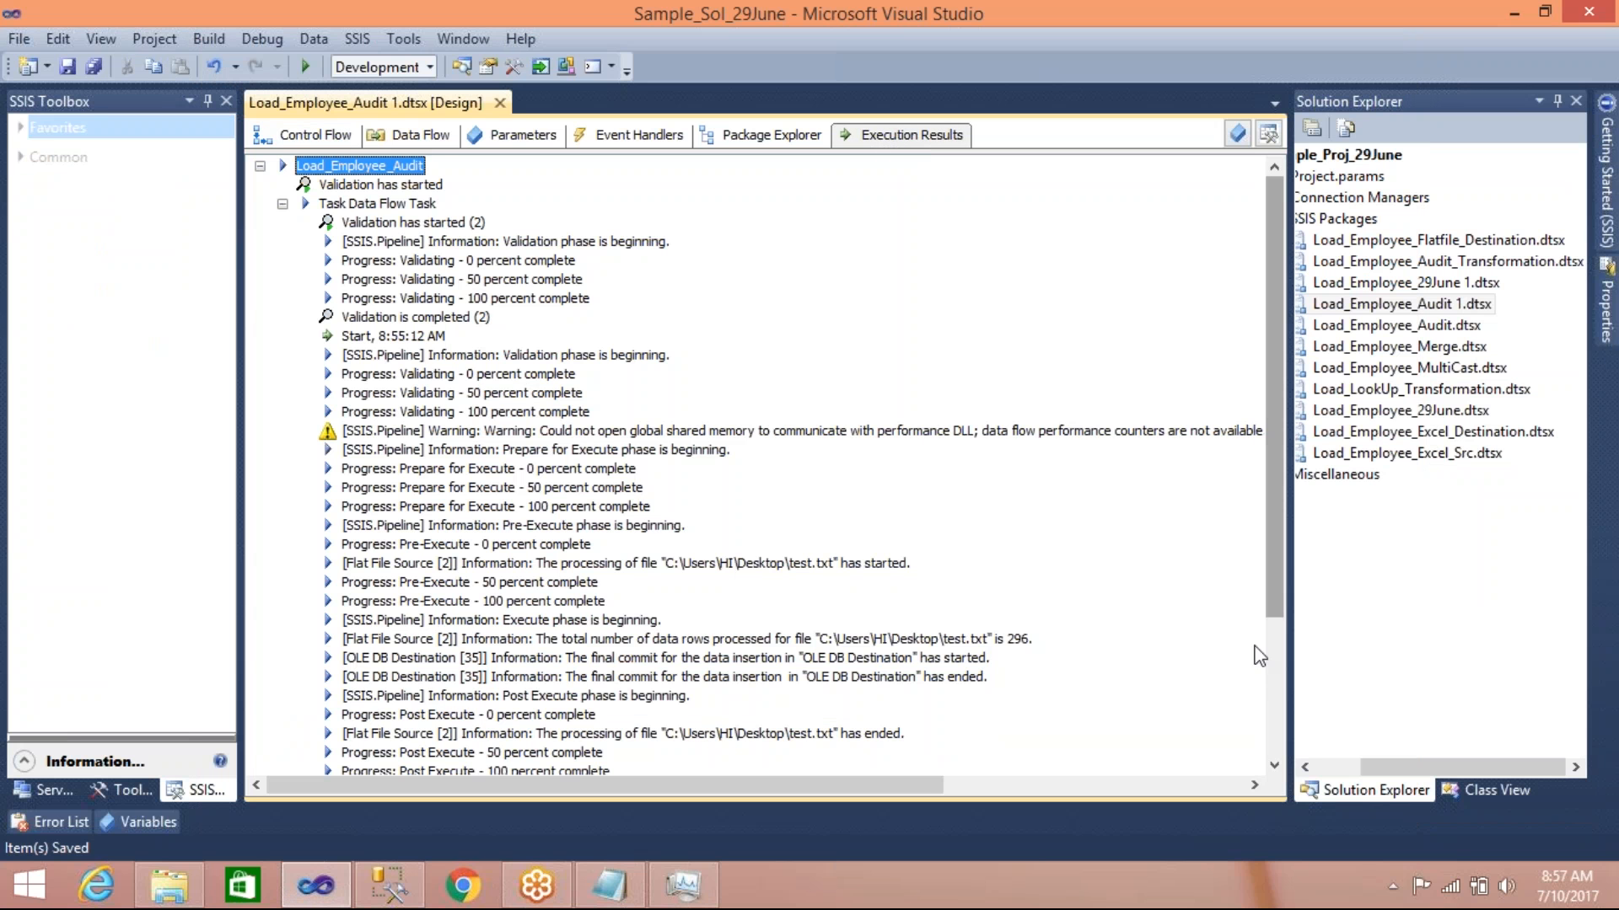
scroll(1276, 683, "down", 4)
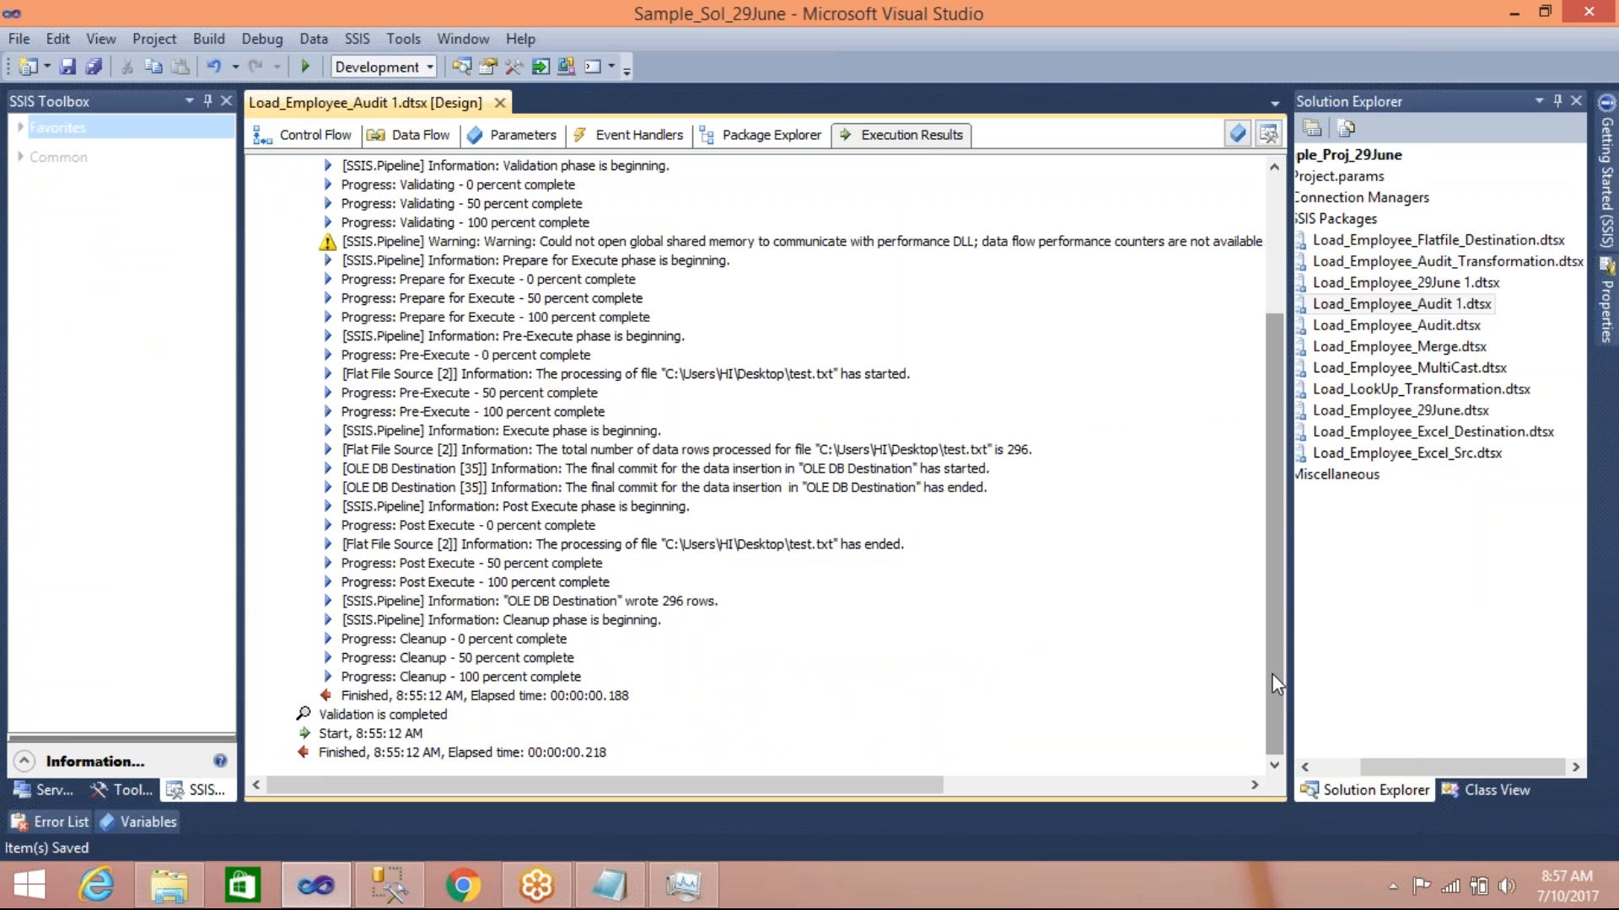
left_click_drag(1276, 682, 1271, 448)
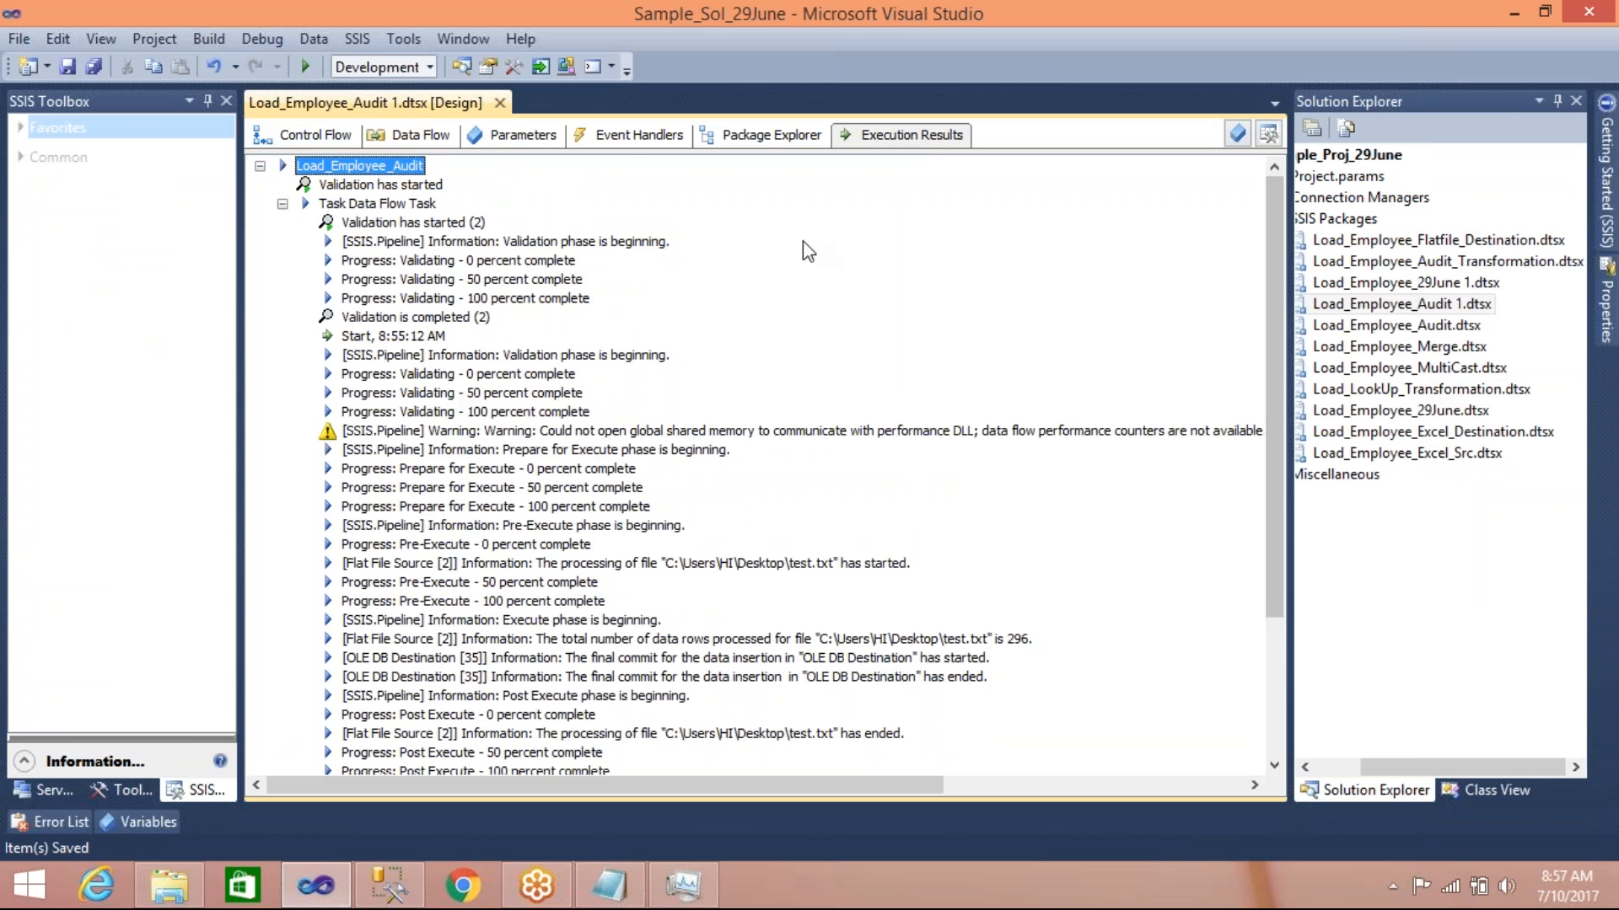
left_click(349, 639)
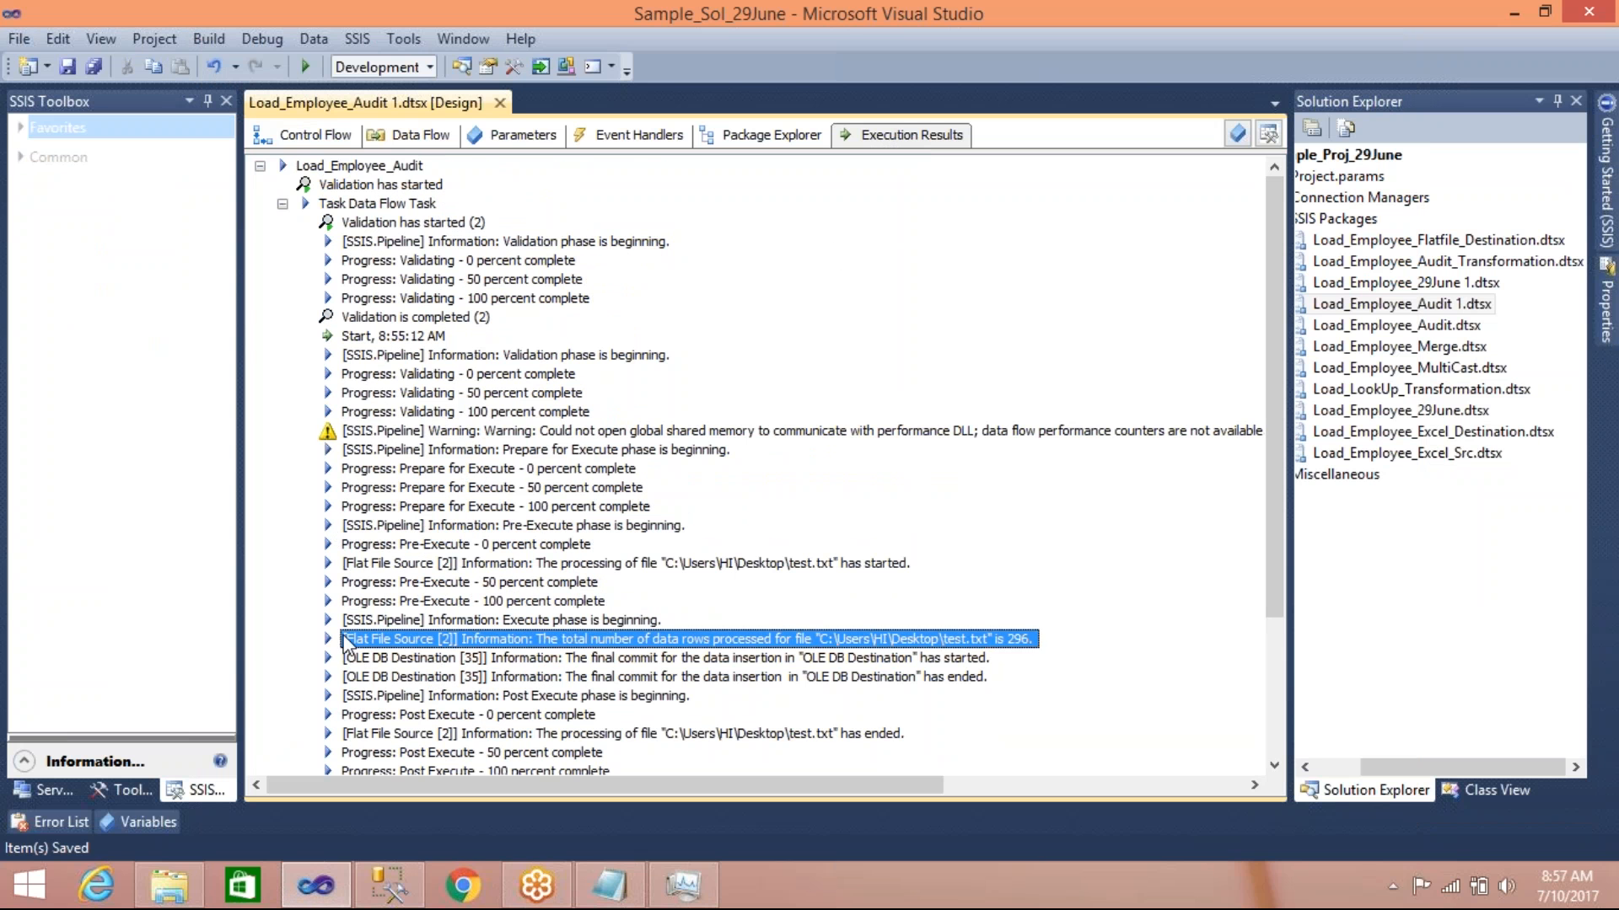
scroll(1264, 698, "down", 4)
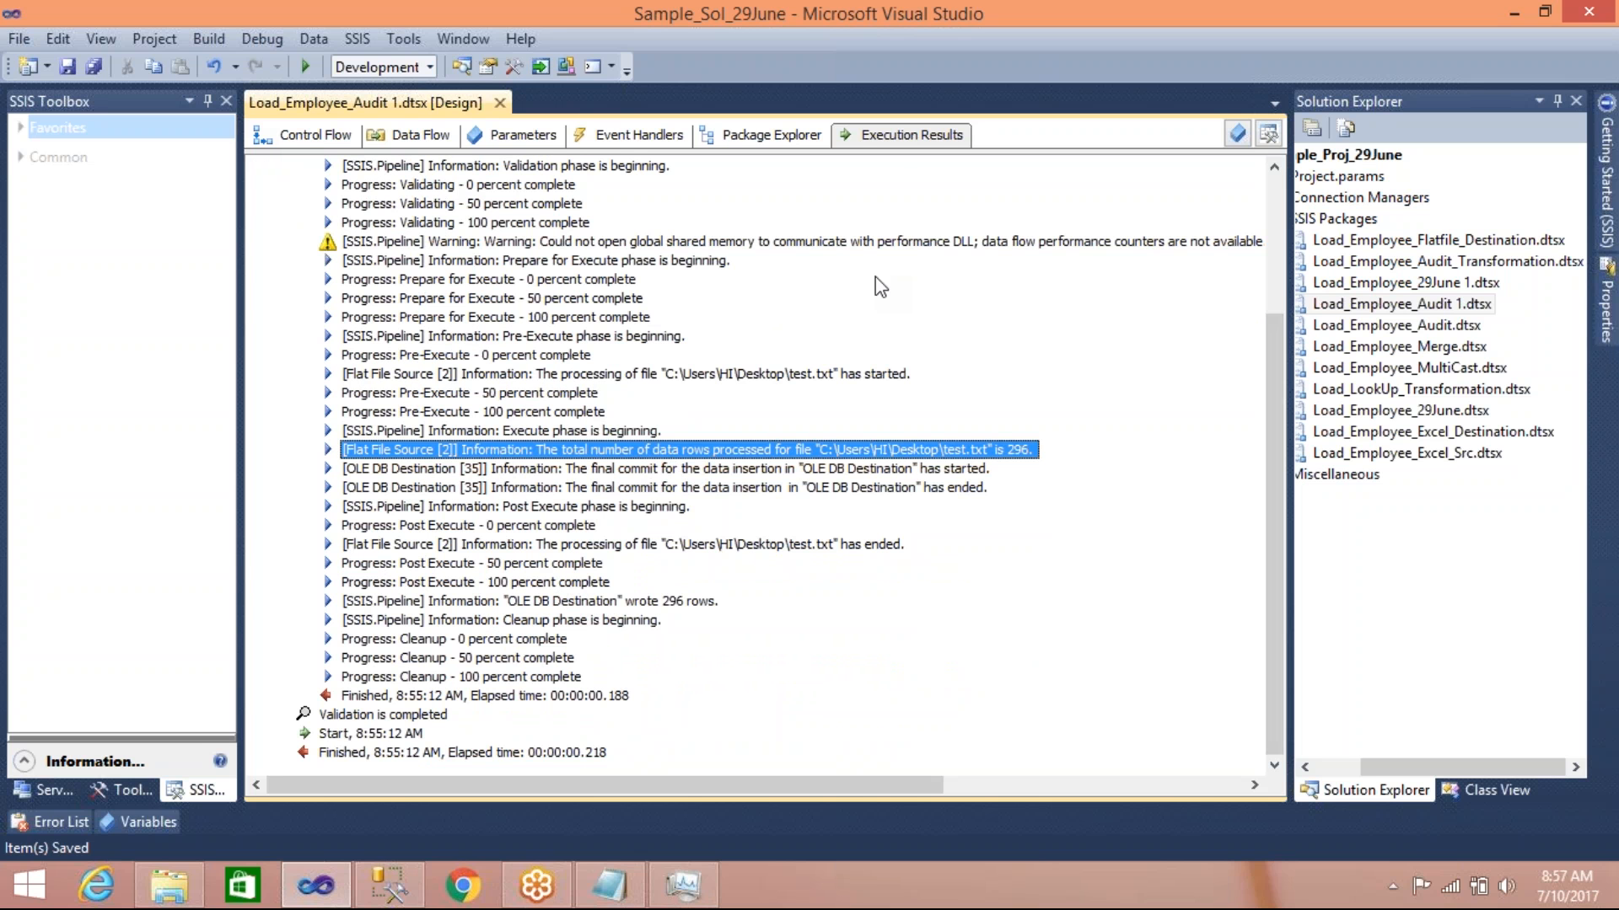
Reopen the package's logging configuration from the control flow, then add and enable the SSIS log provider for SQL Server Profiler
left_click(316, 133)
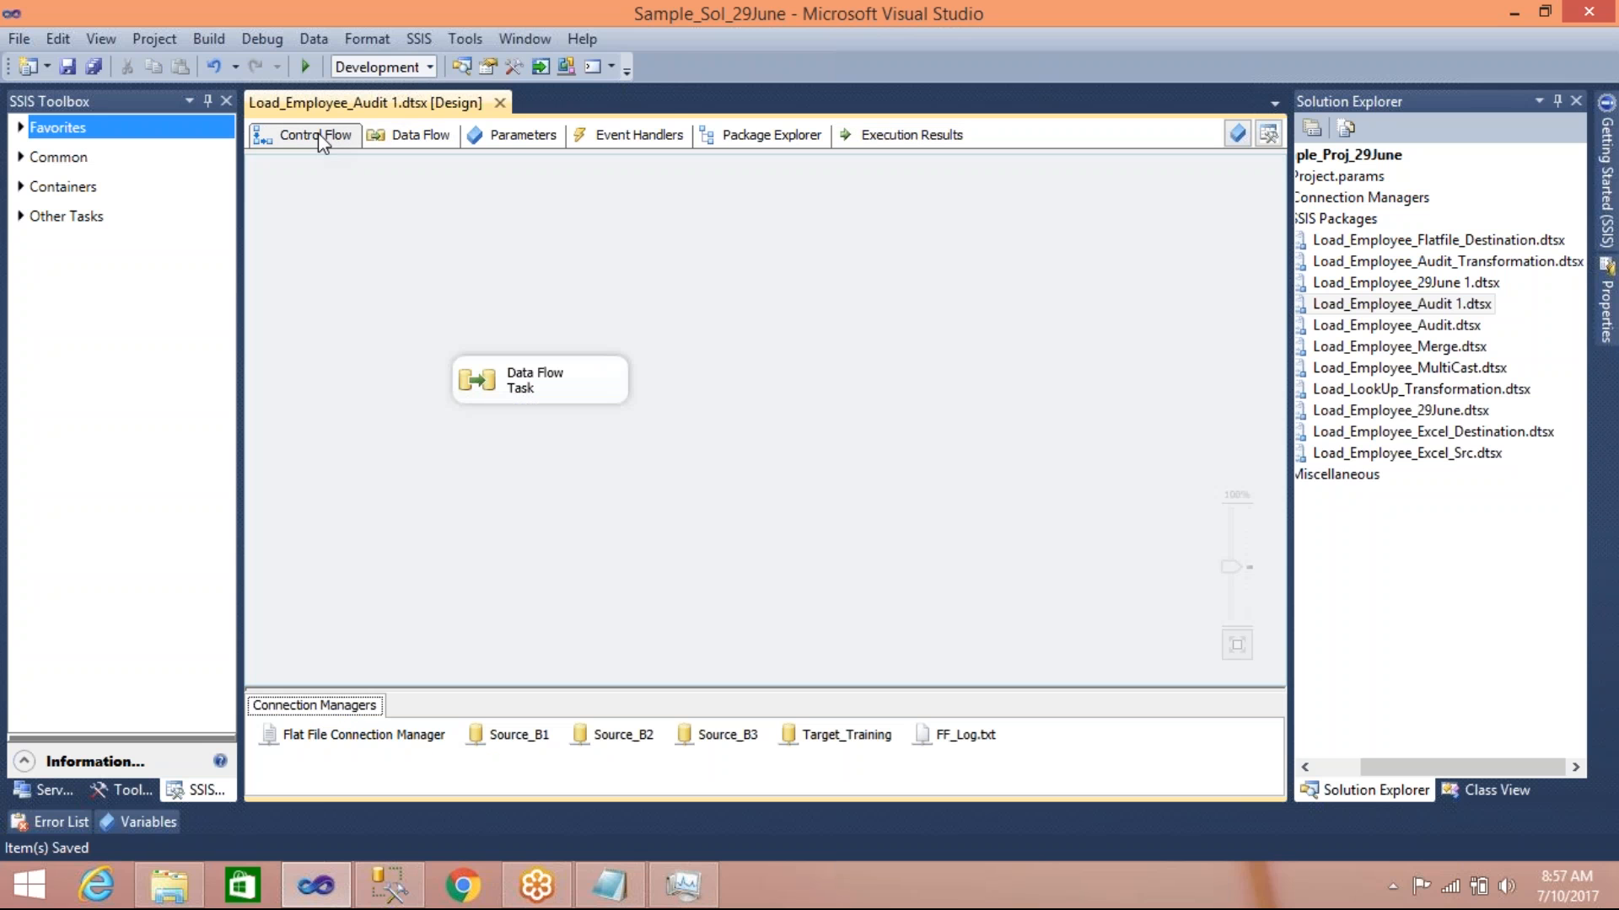
left_click(418, 39)
left_click(437, 67)
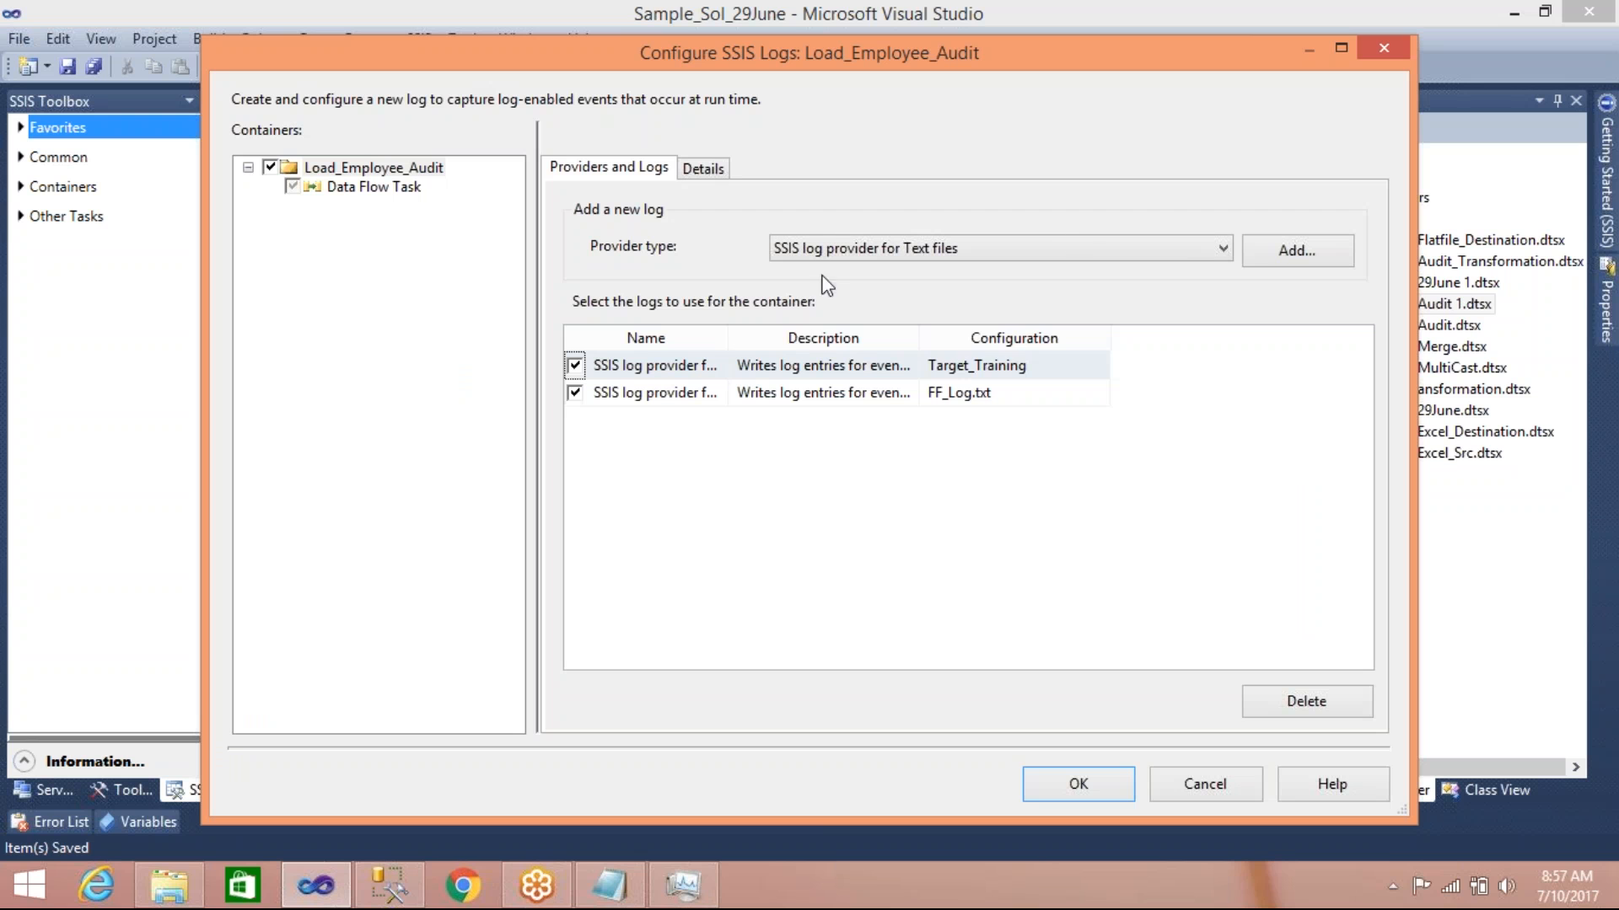
left_click(1224, 249)
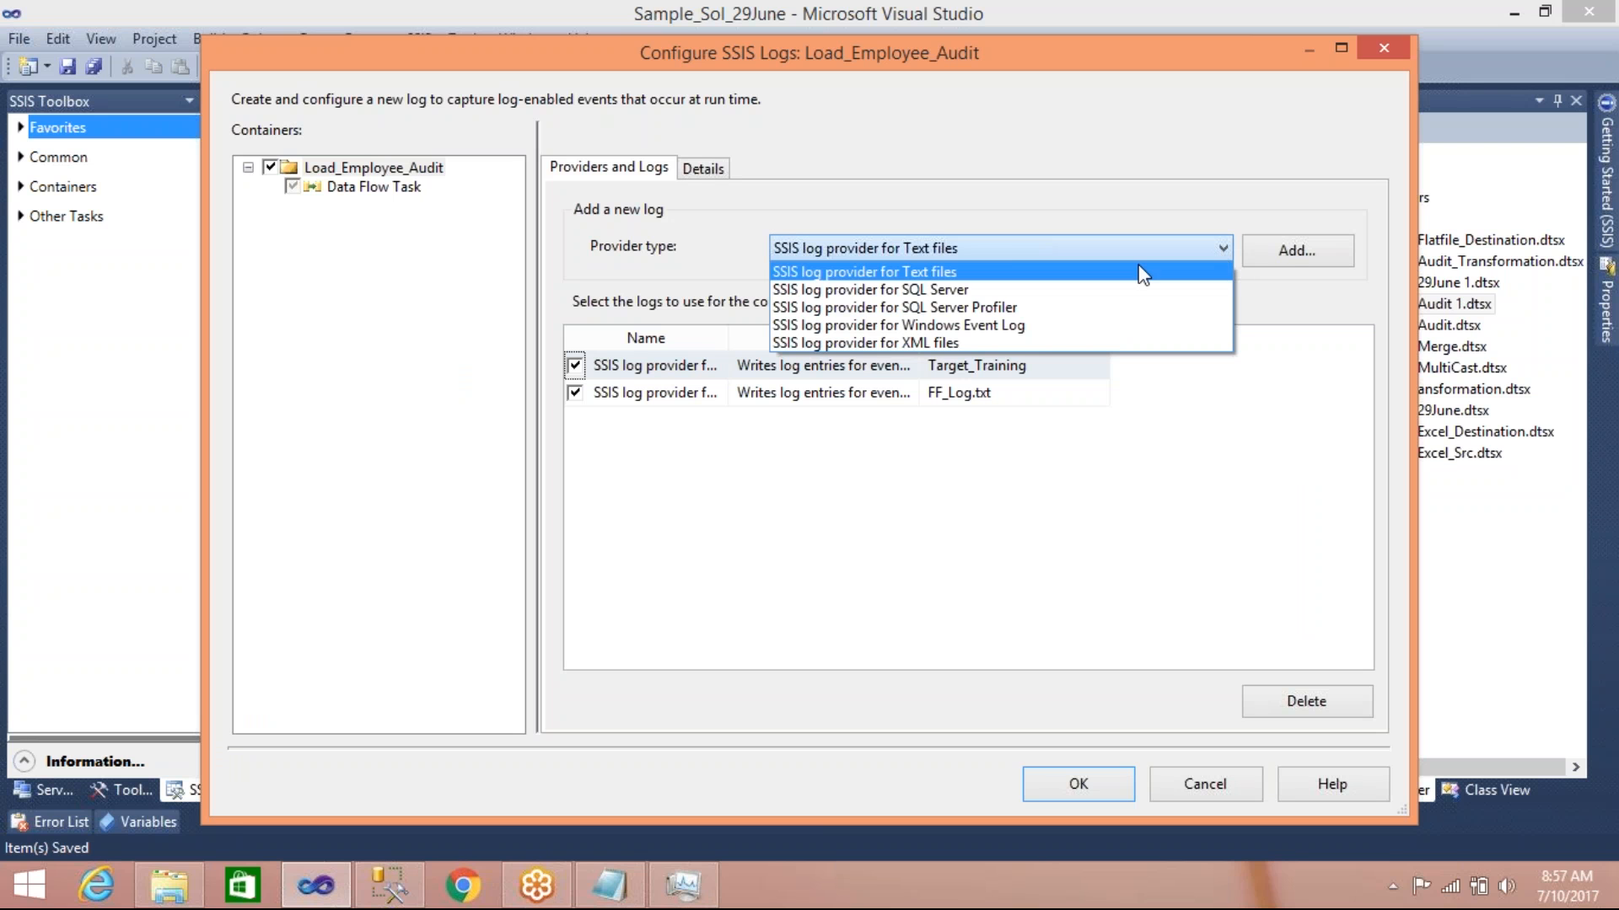
left_click(1049, 308)
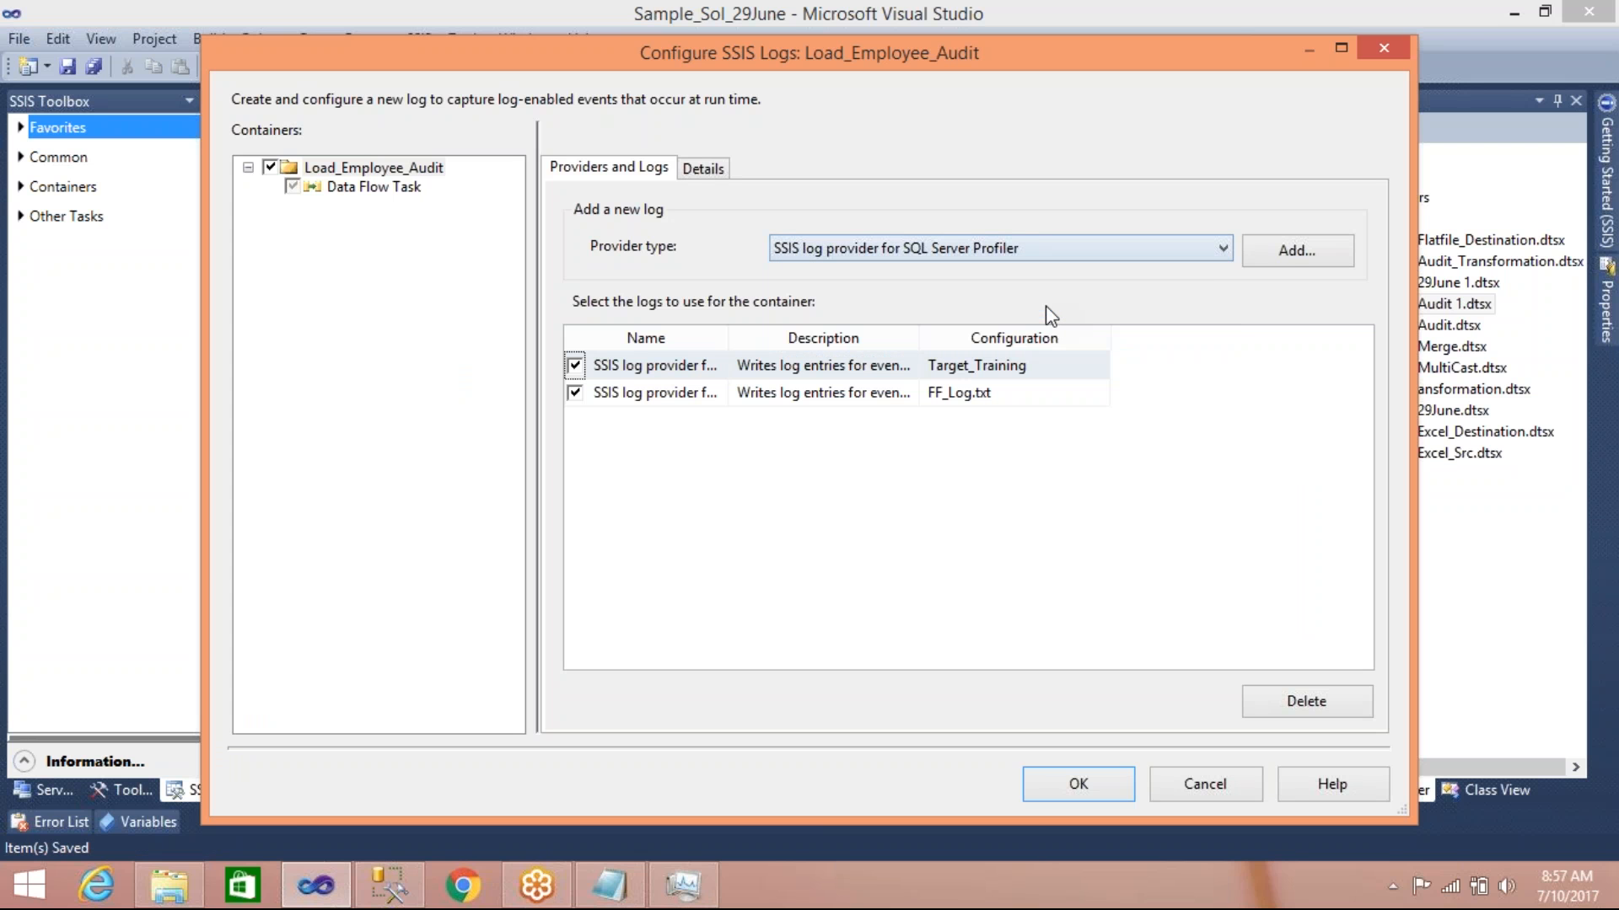
left_click(1285, 258)
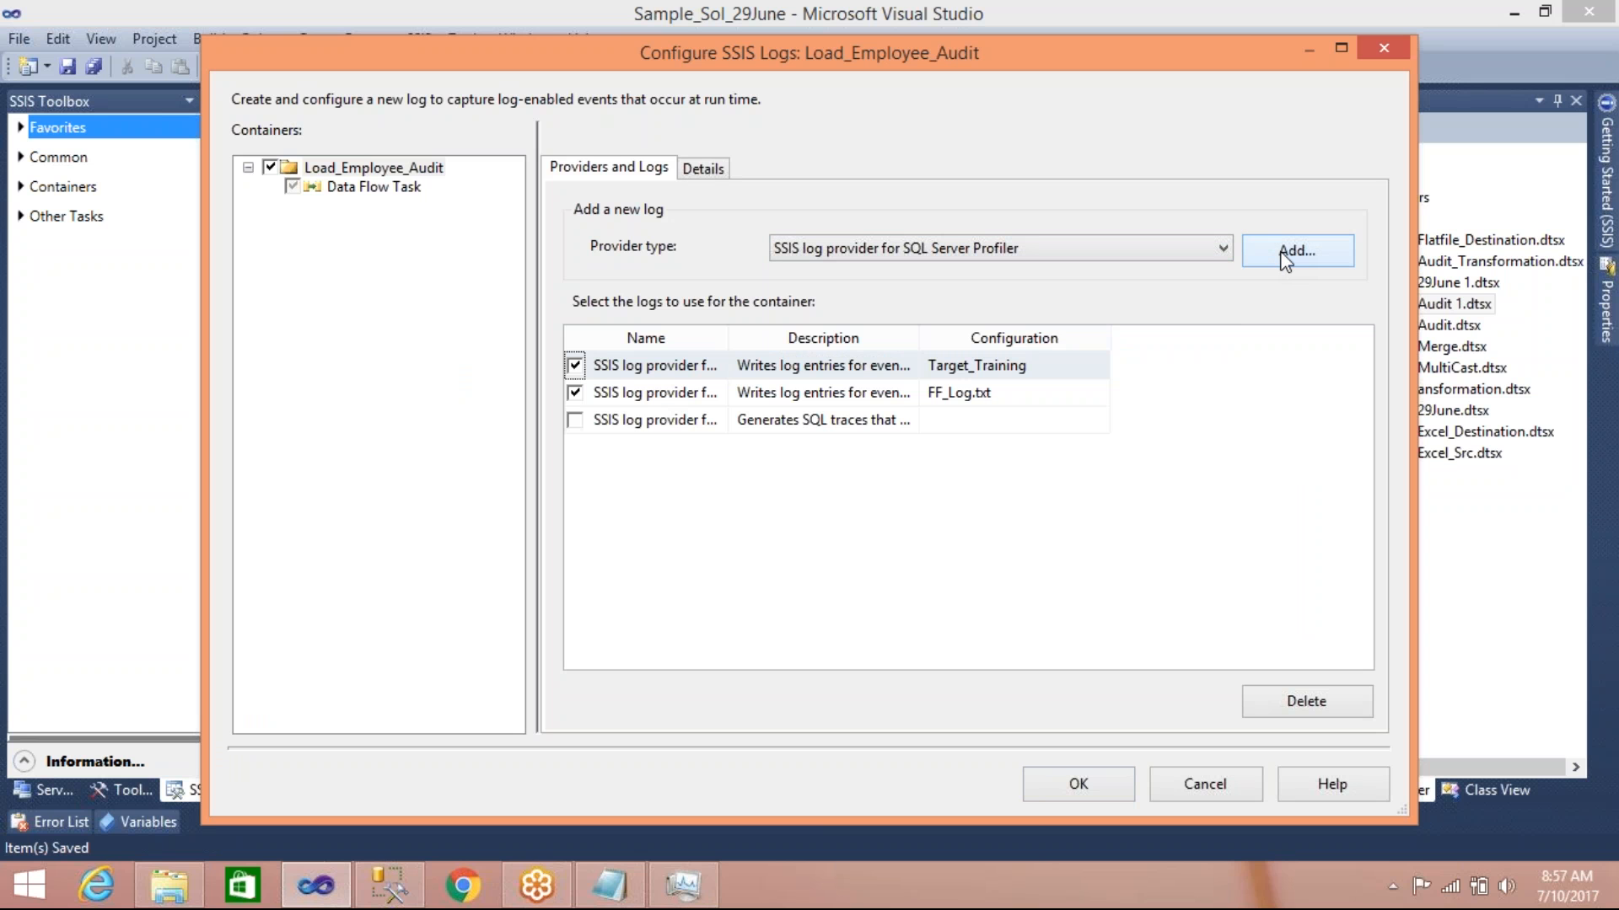
left_click(575, 421)
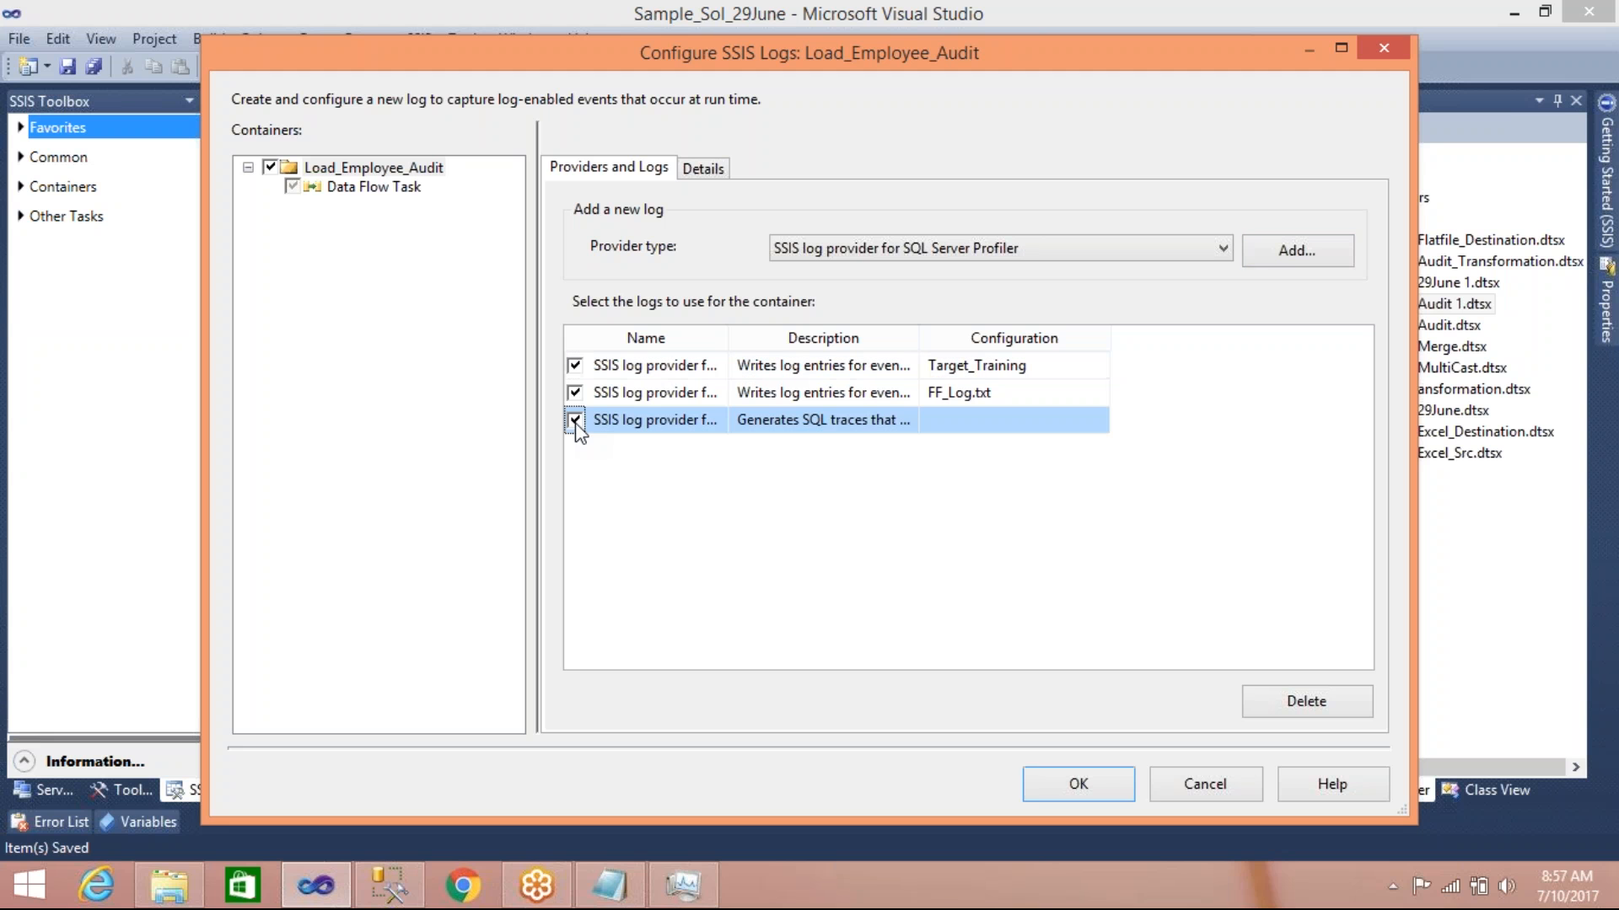
Start a new file connection for the SQL Server Profiler log provider with the usage type Create file
left_click(1001, 420)
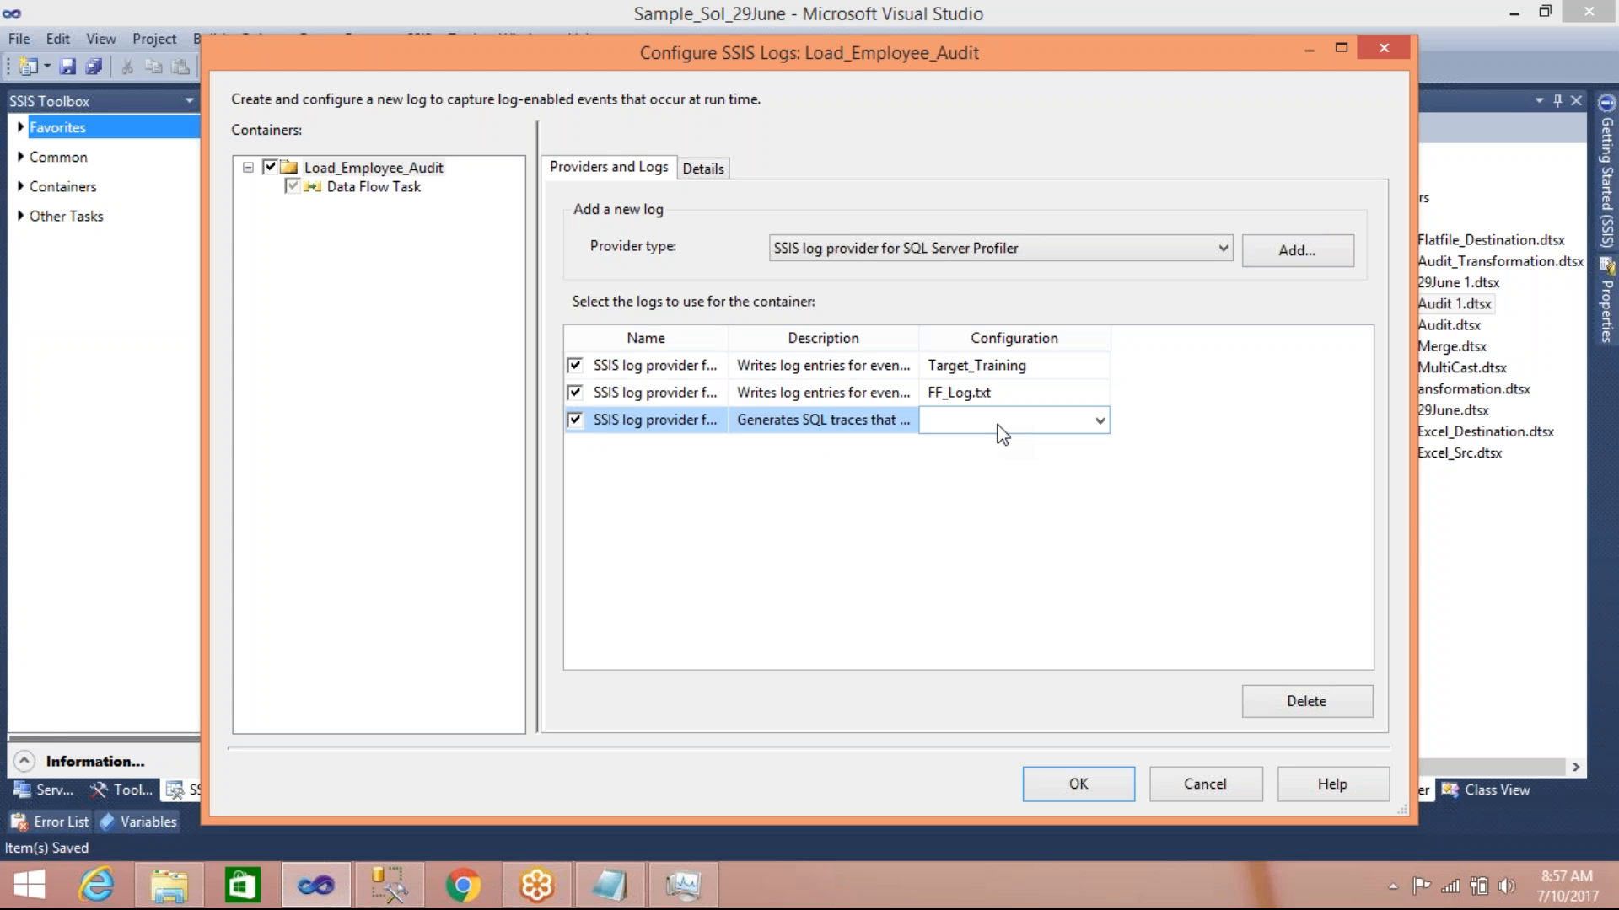
left_click(1101, 422)
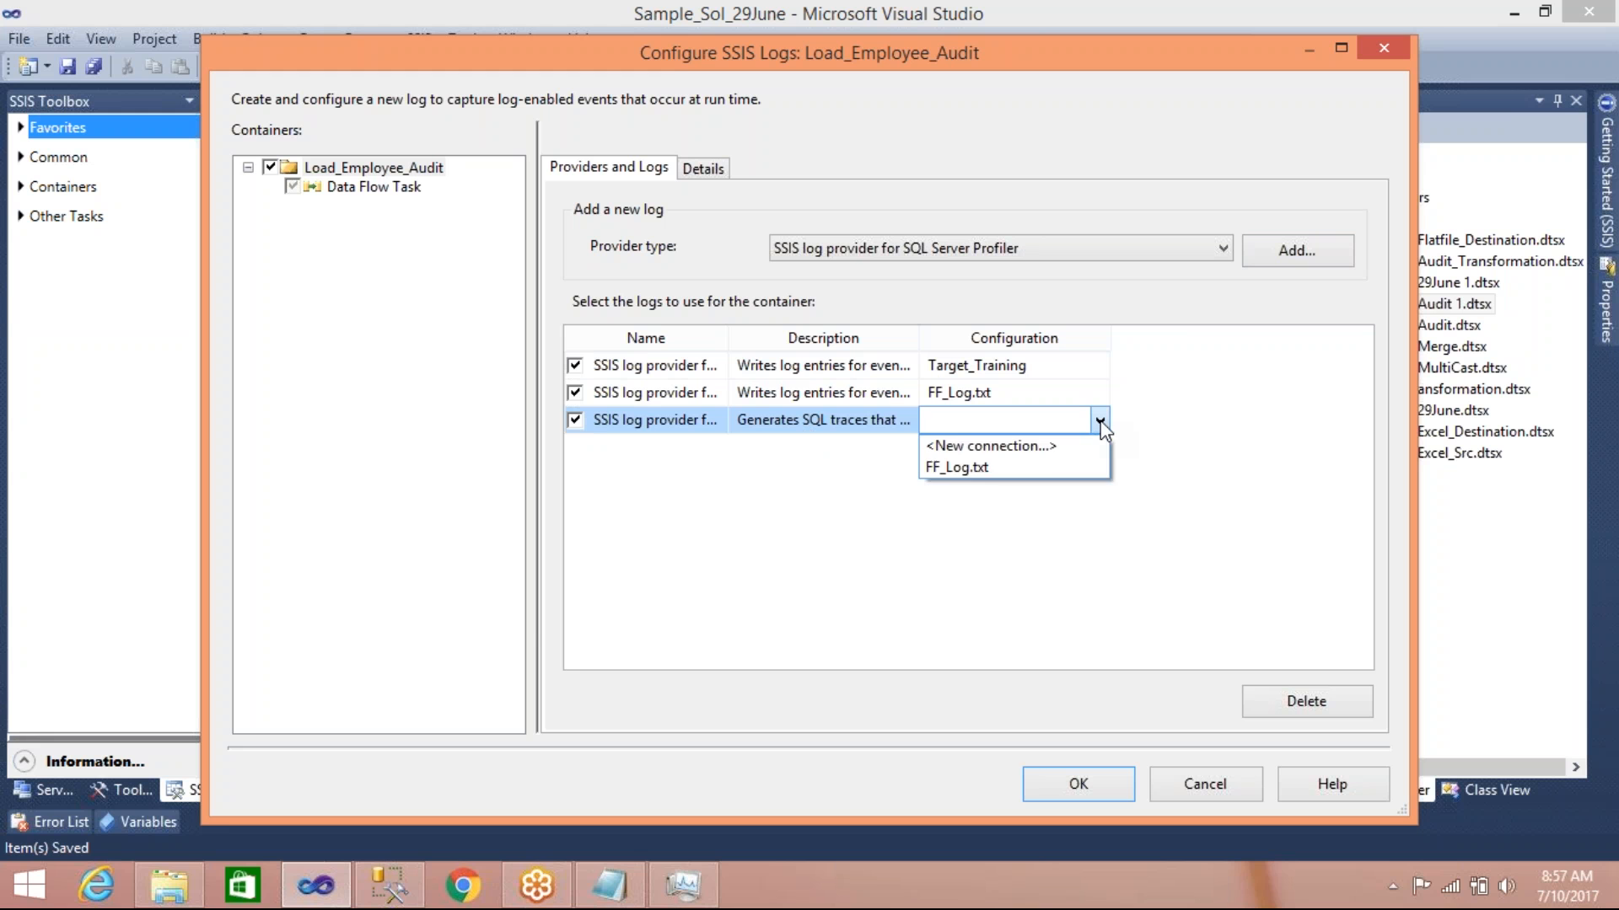
left_click(1066, 447)
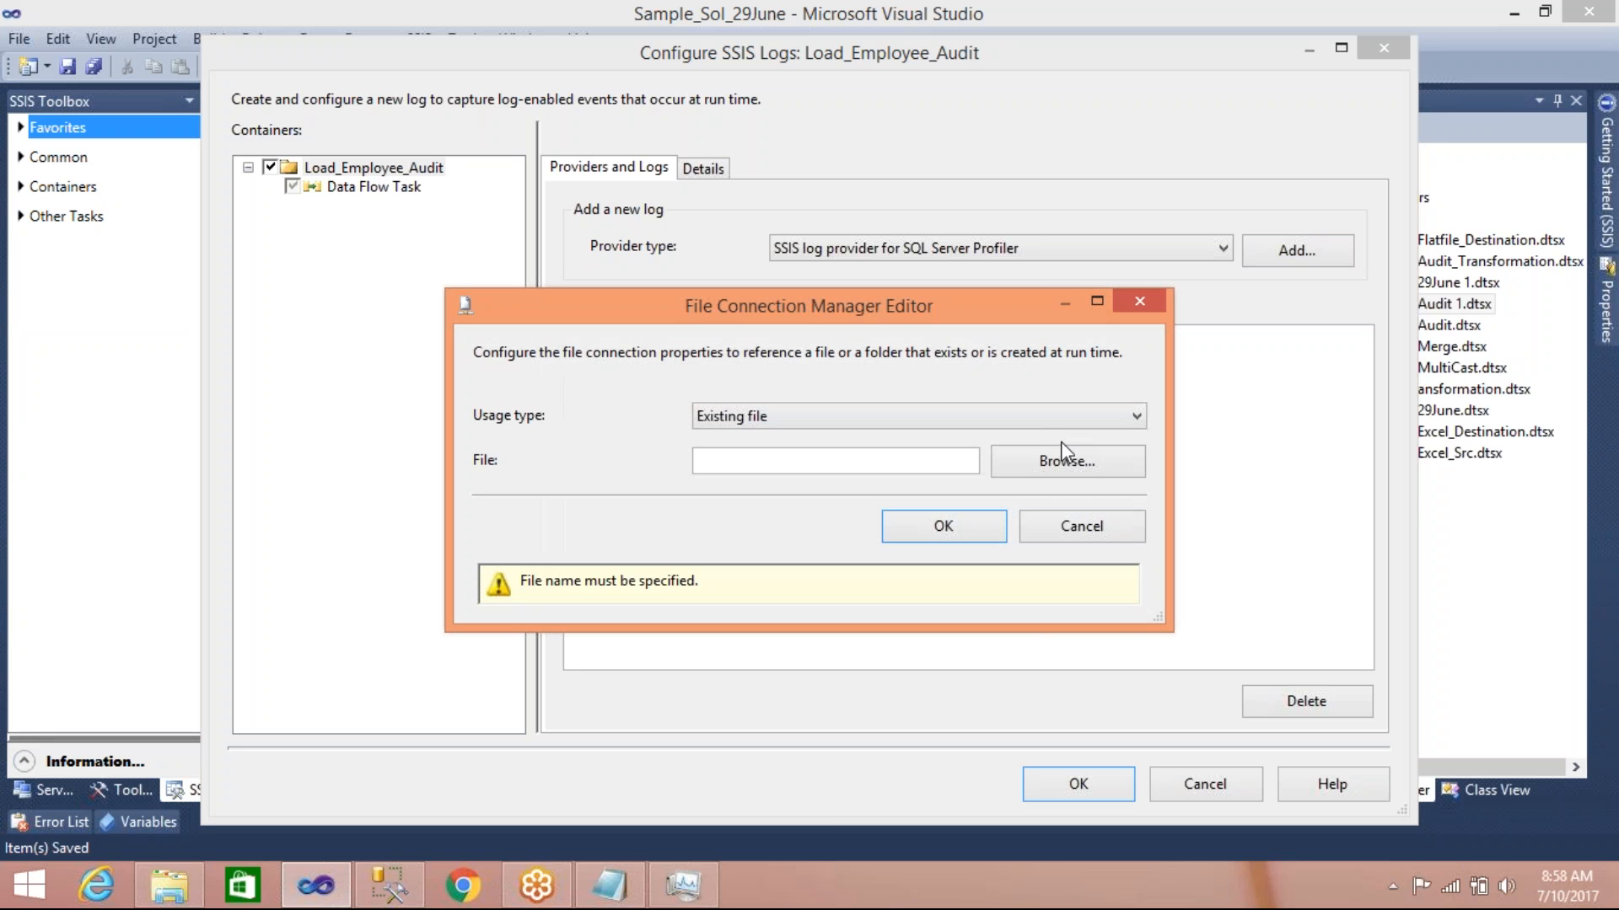
left_click(1063, 415)
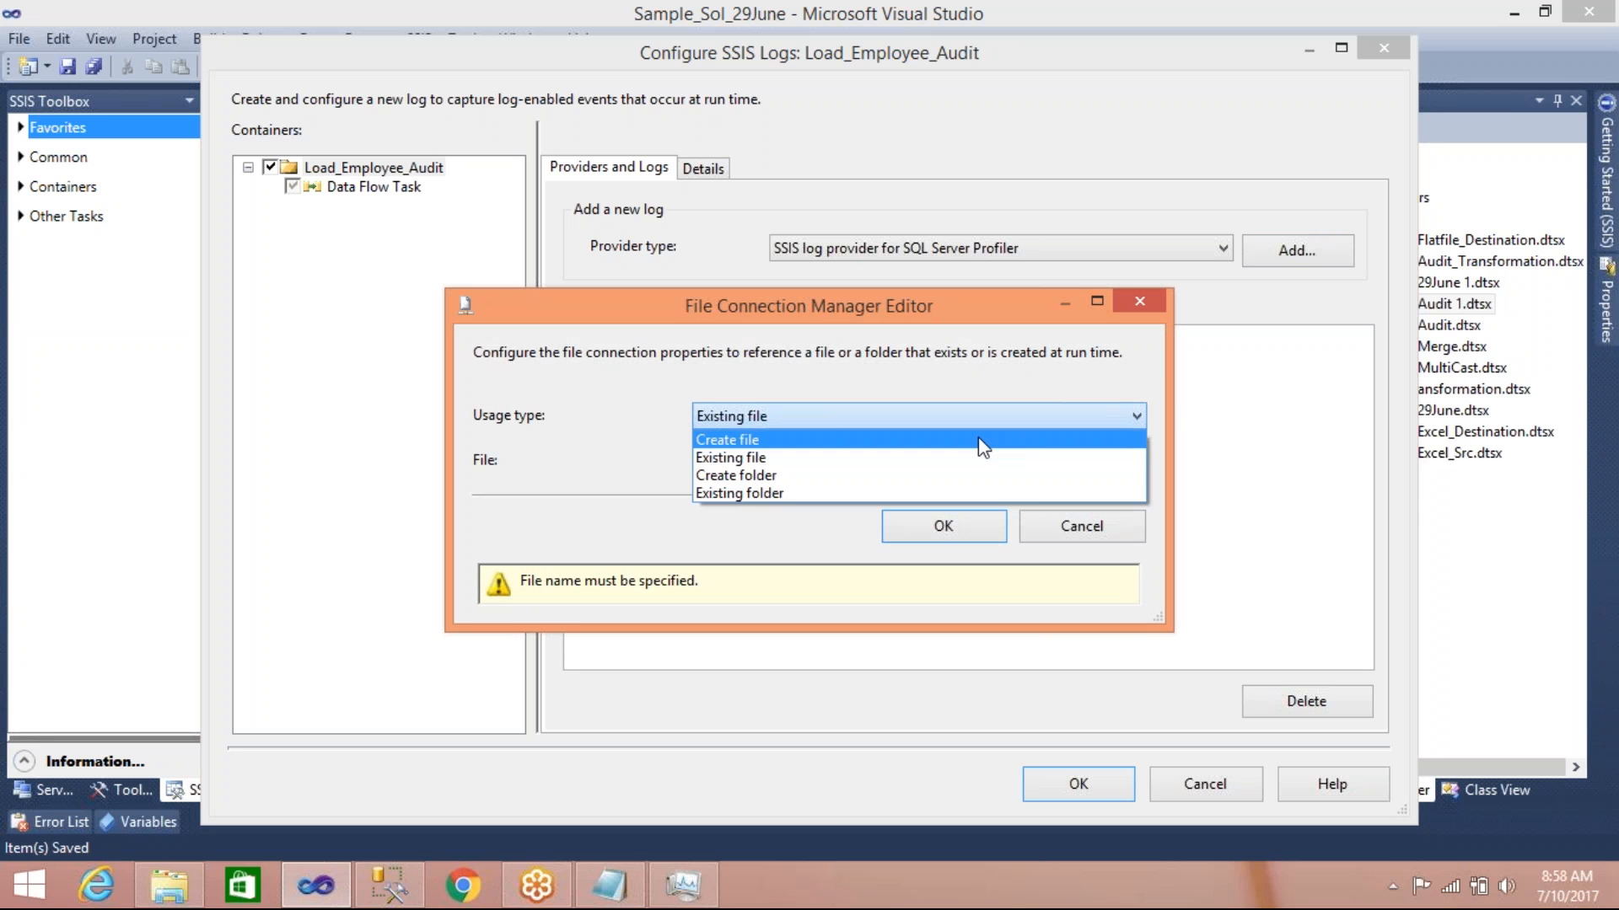
left_click(984, 440)
Browse for the connection's file and create a text document named FF_TraceFile.trc in the Sample_Sol_29June folder
left_click(1030, 462)
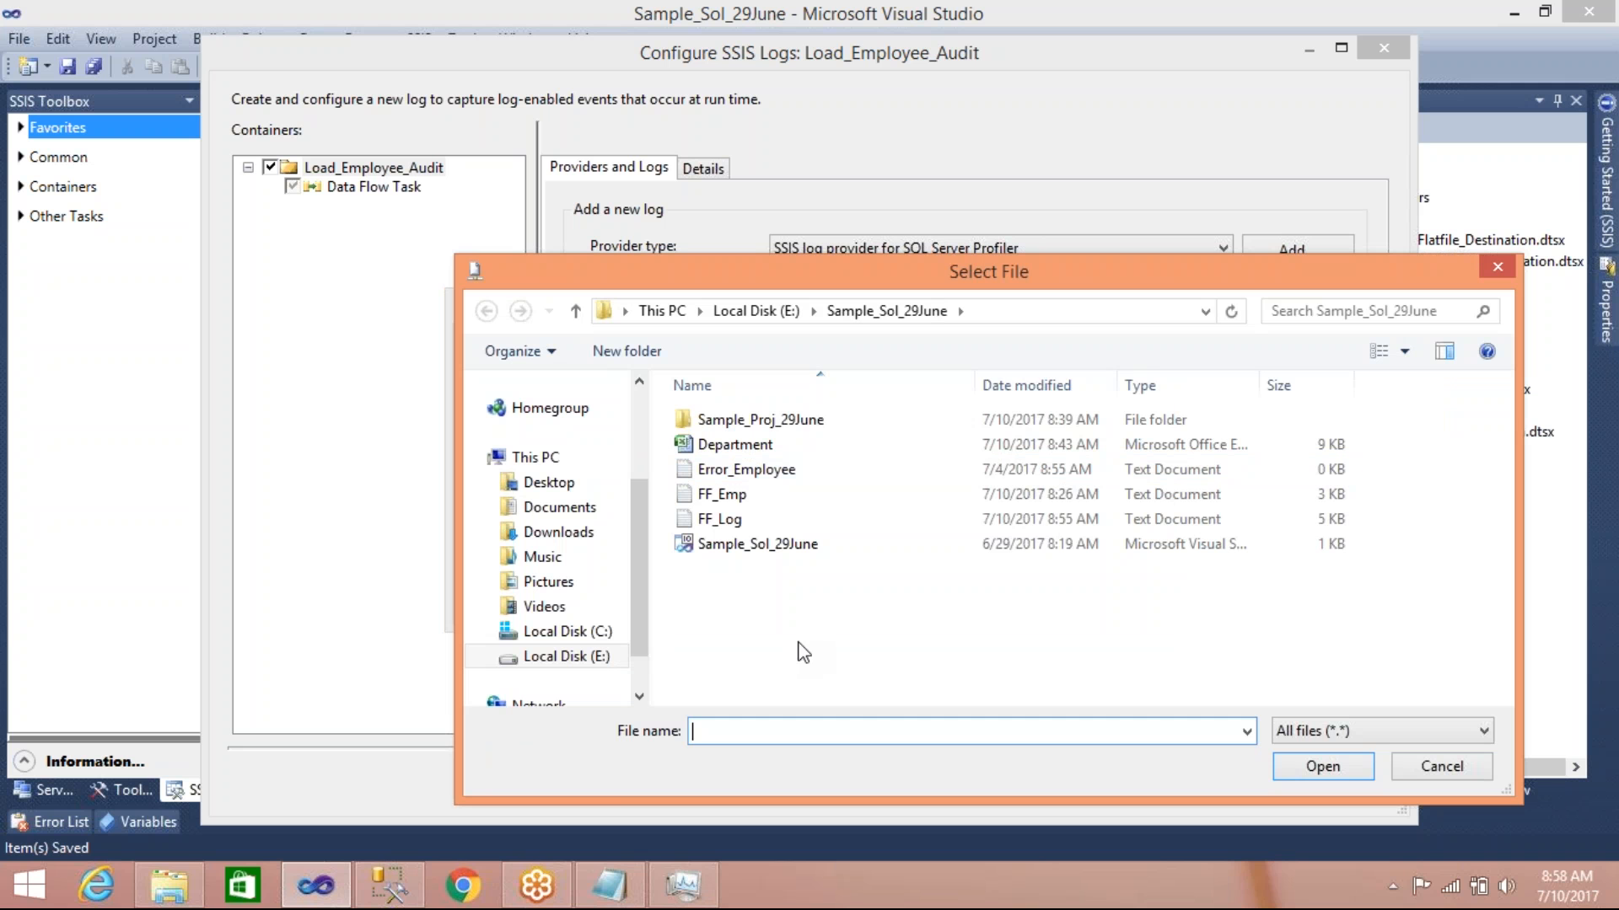
right_click(799, 644)
mouse_move(1017, 582)
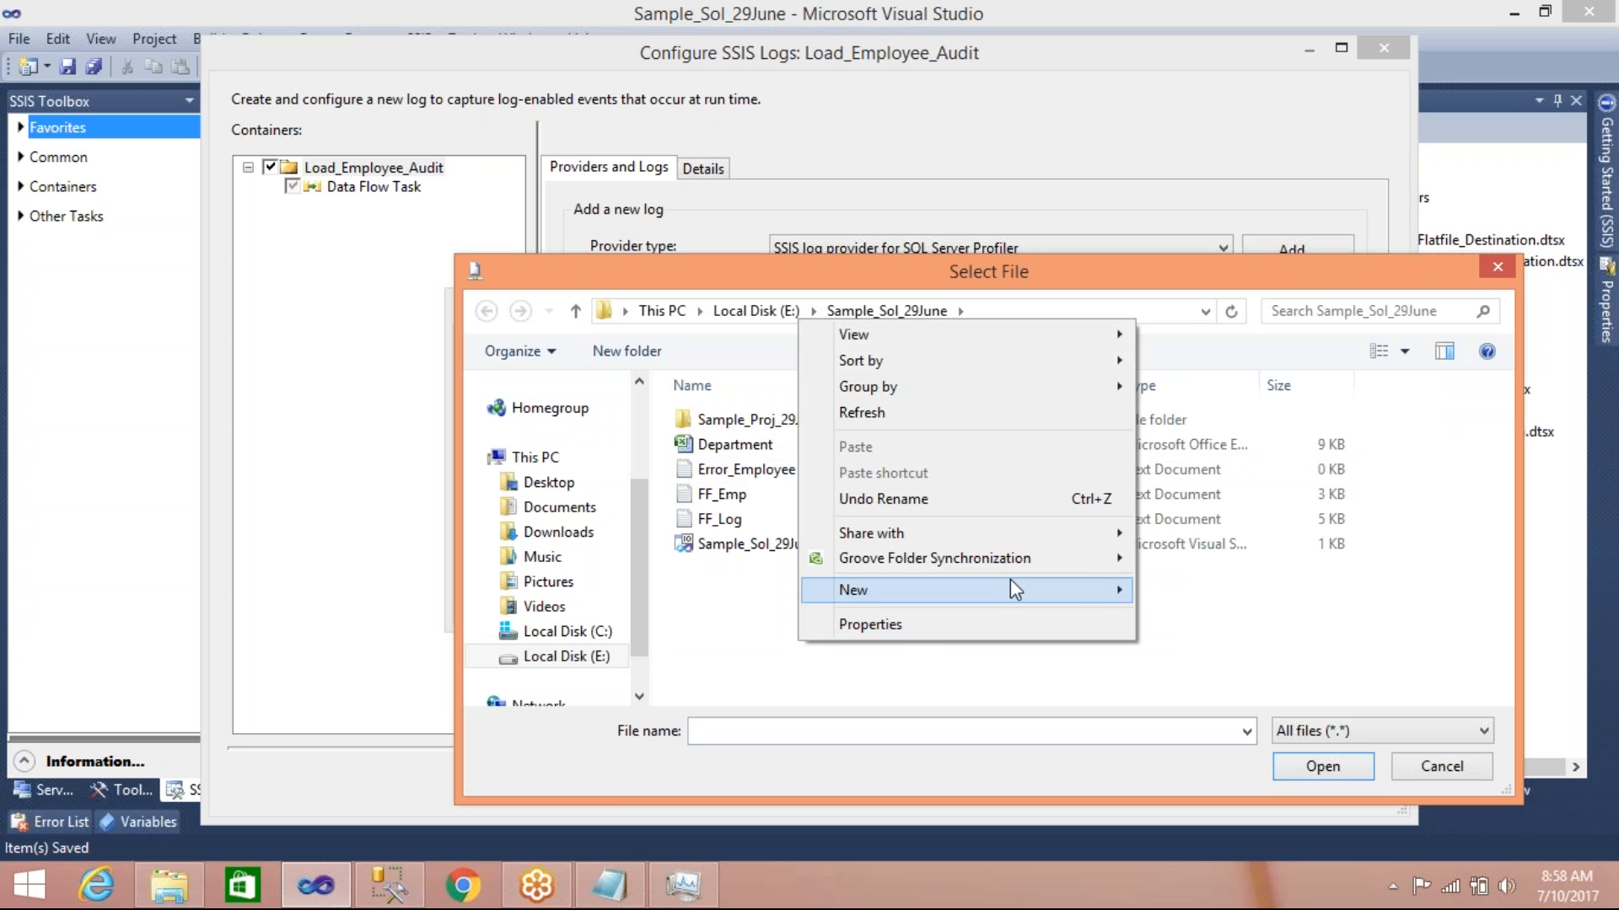
left_click(1220, 538)
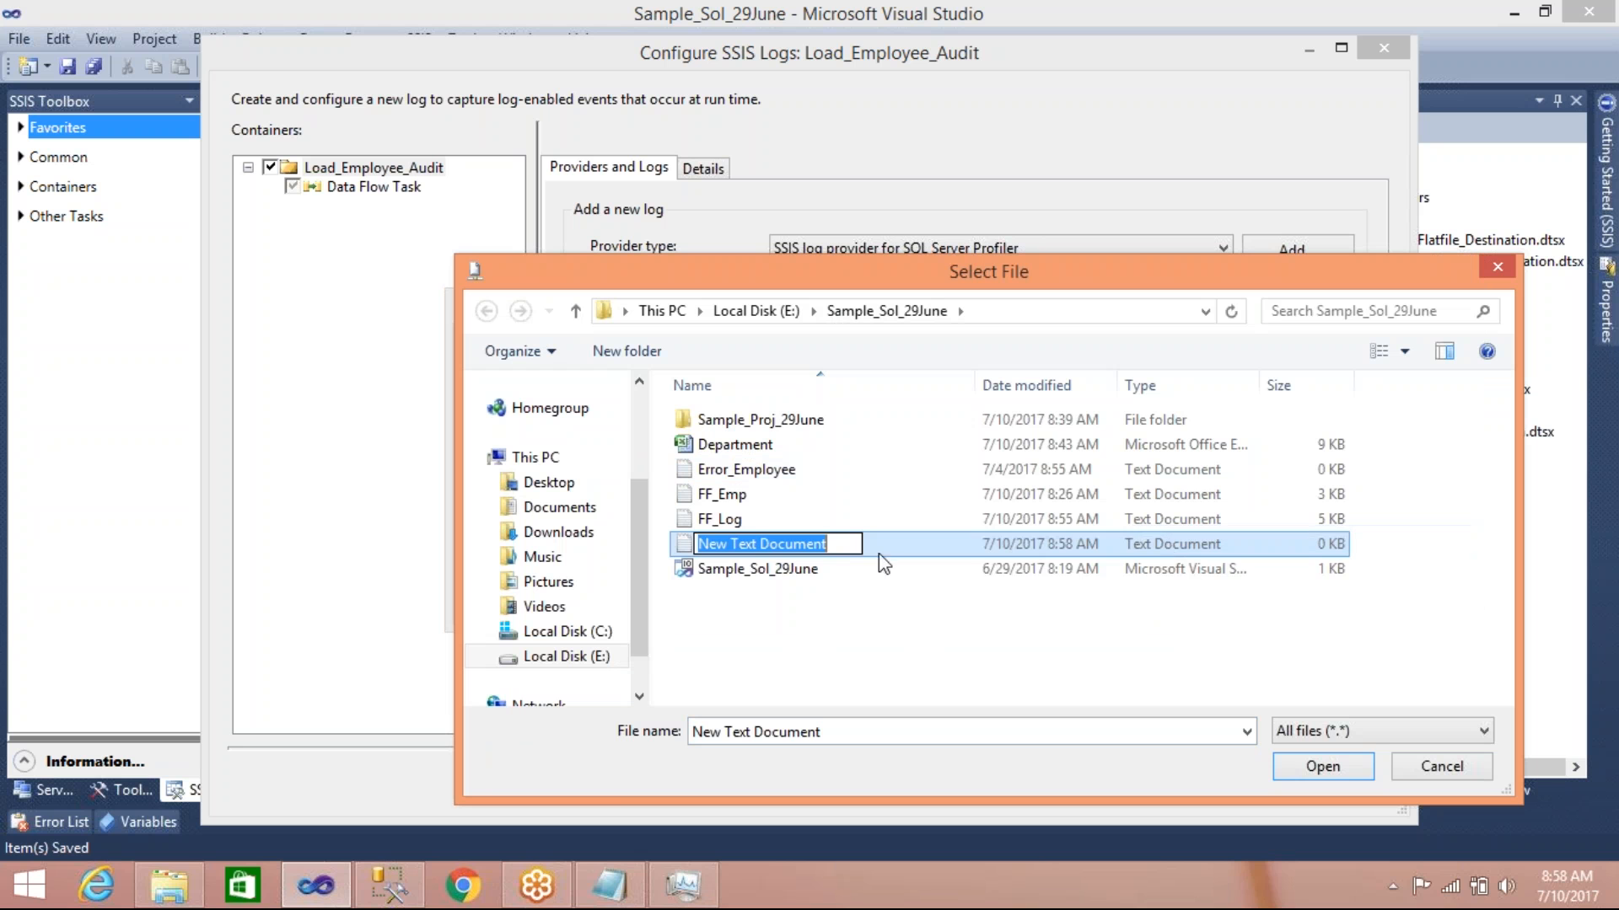
left_click(844, 546)
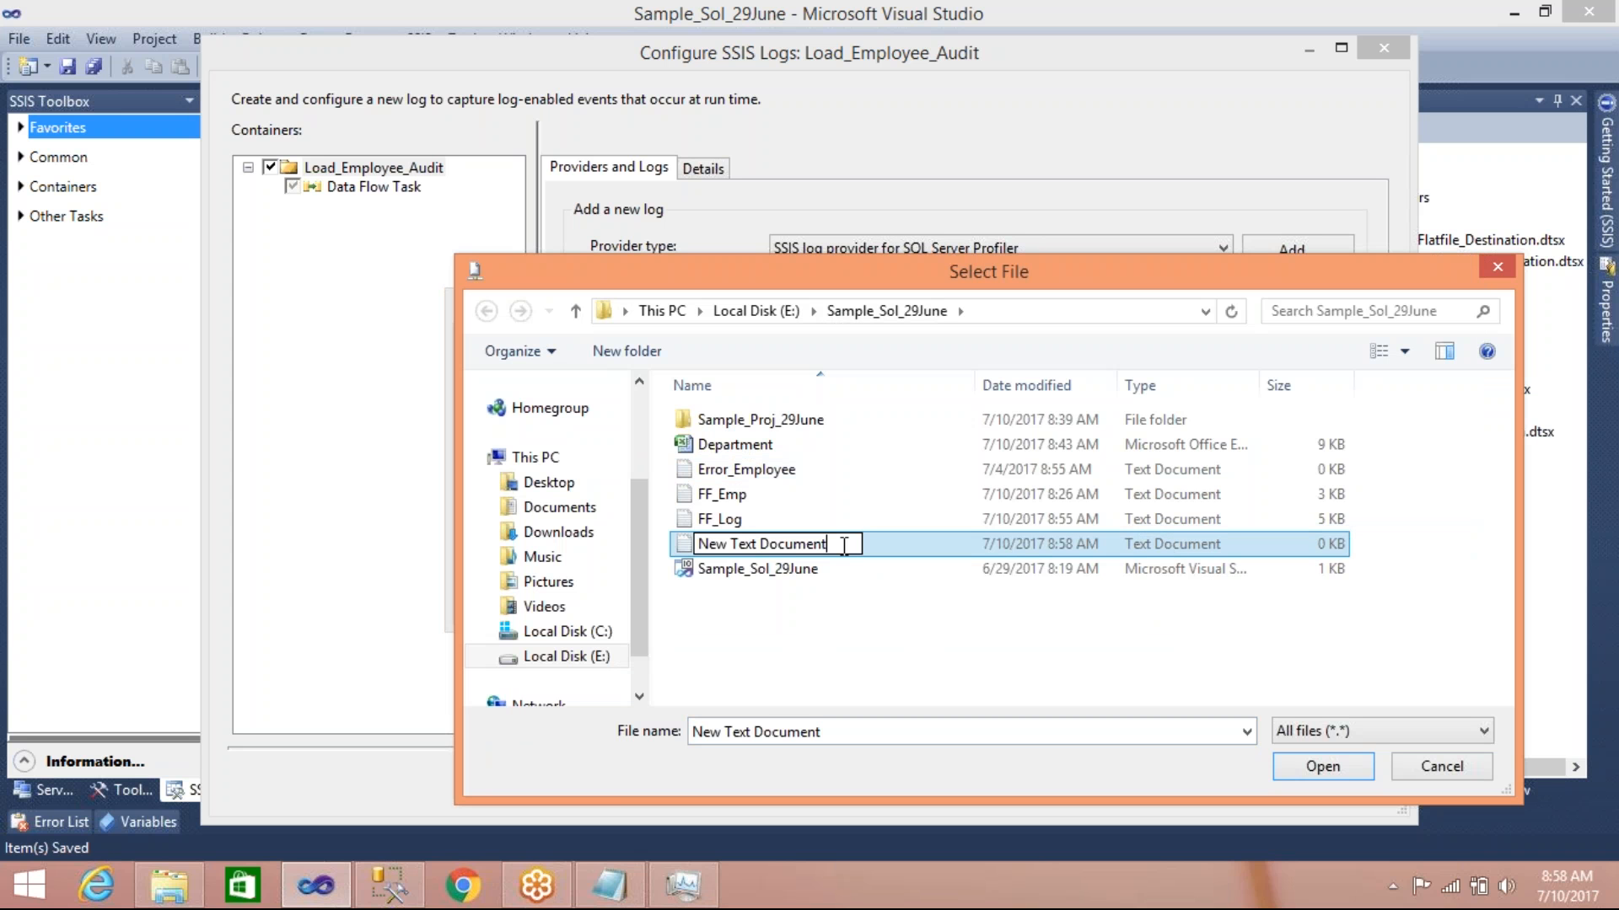
key("ctrl+a")
type("FF")
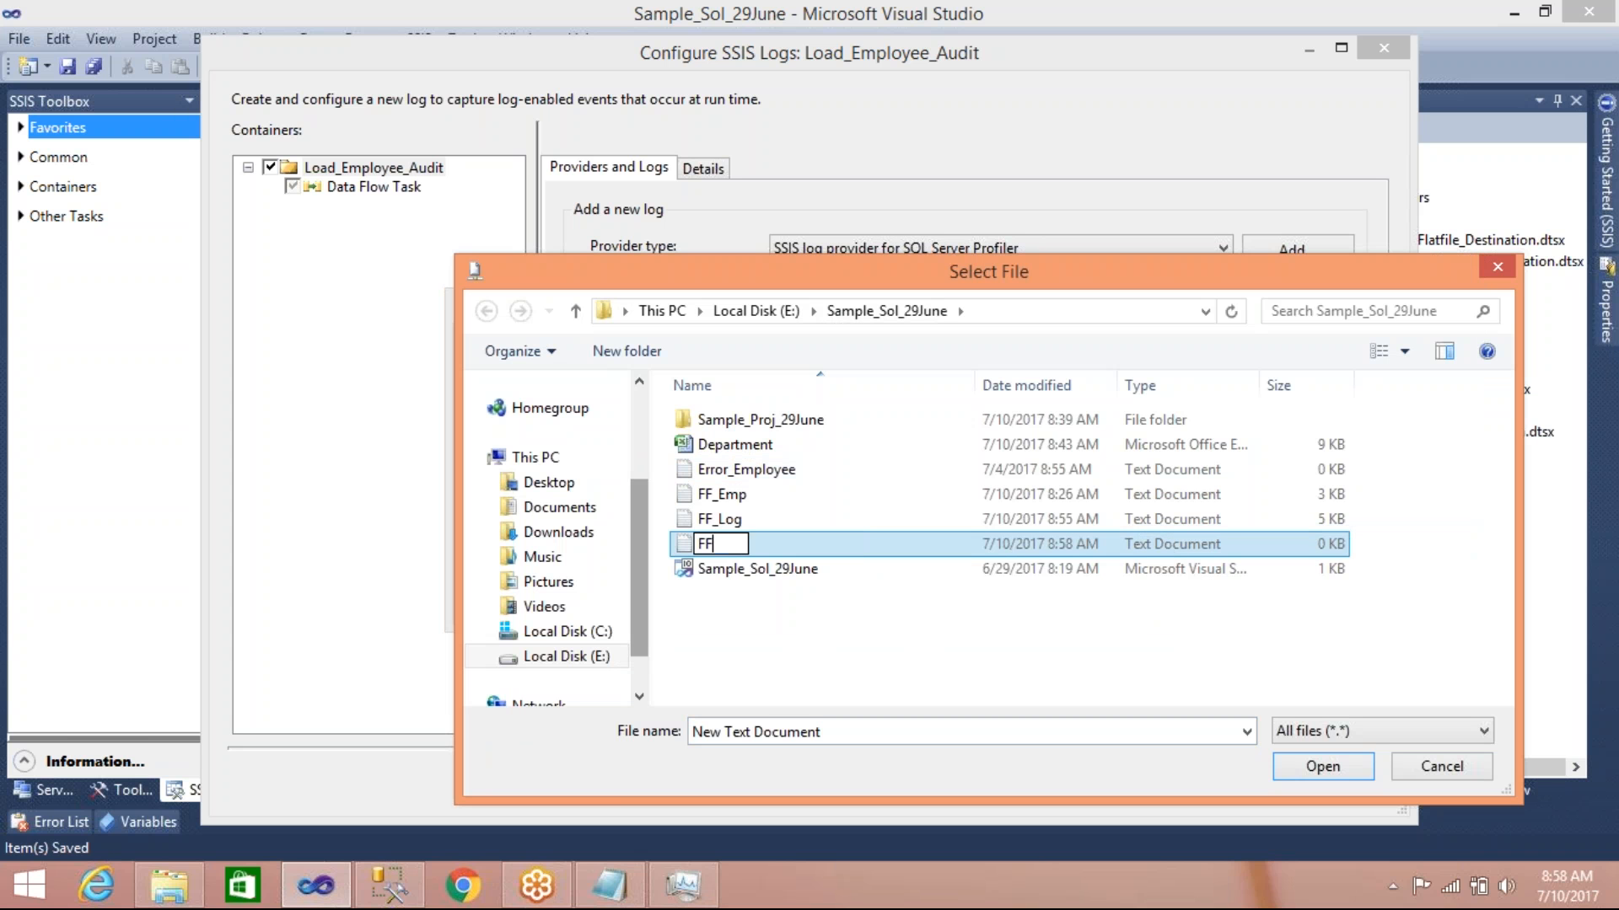
type("_TraceFile.")
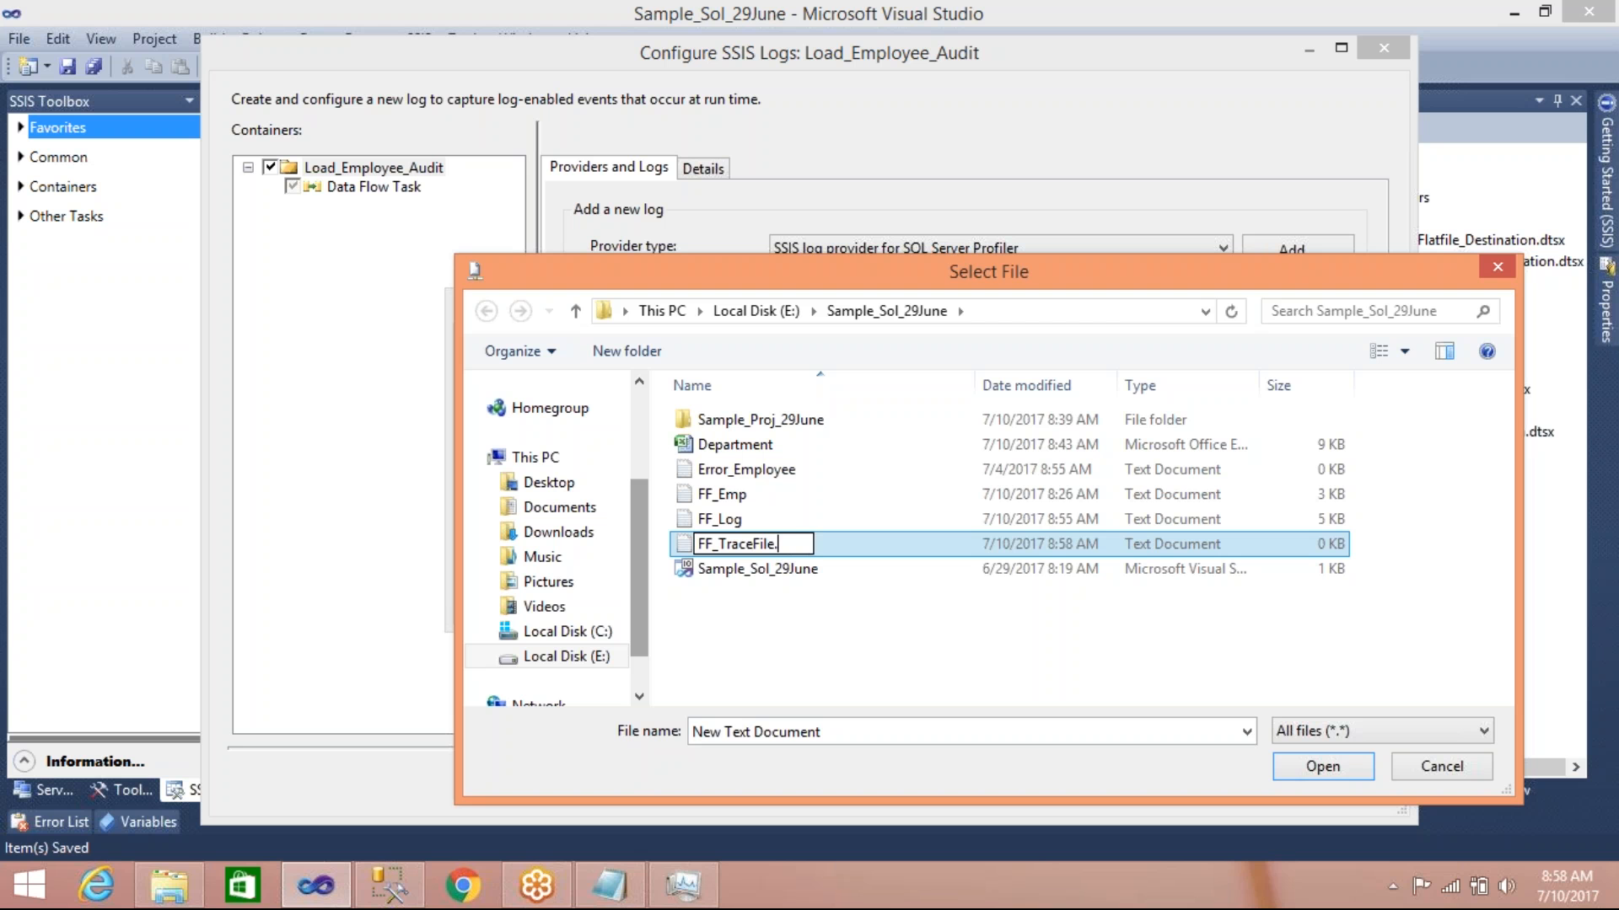
type("trc")
key("Return")
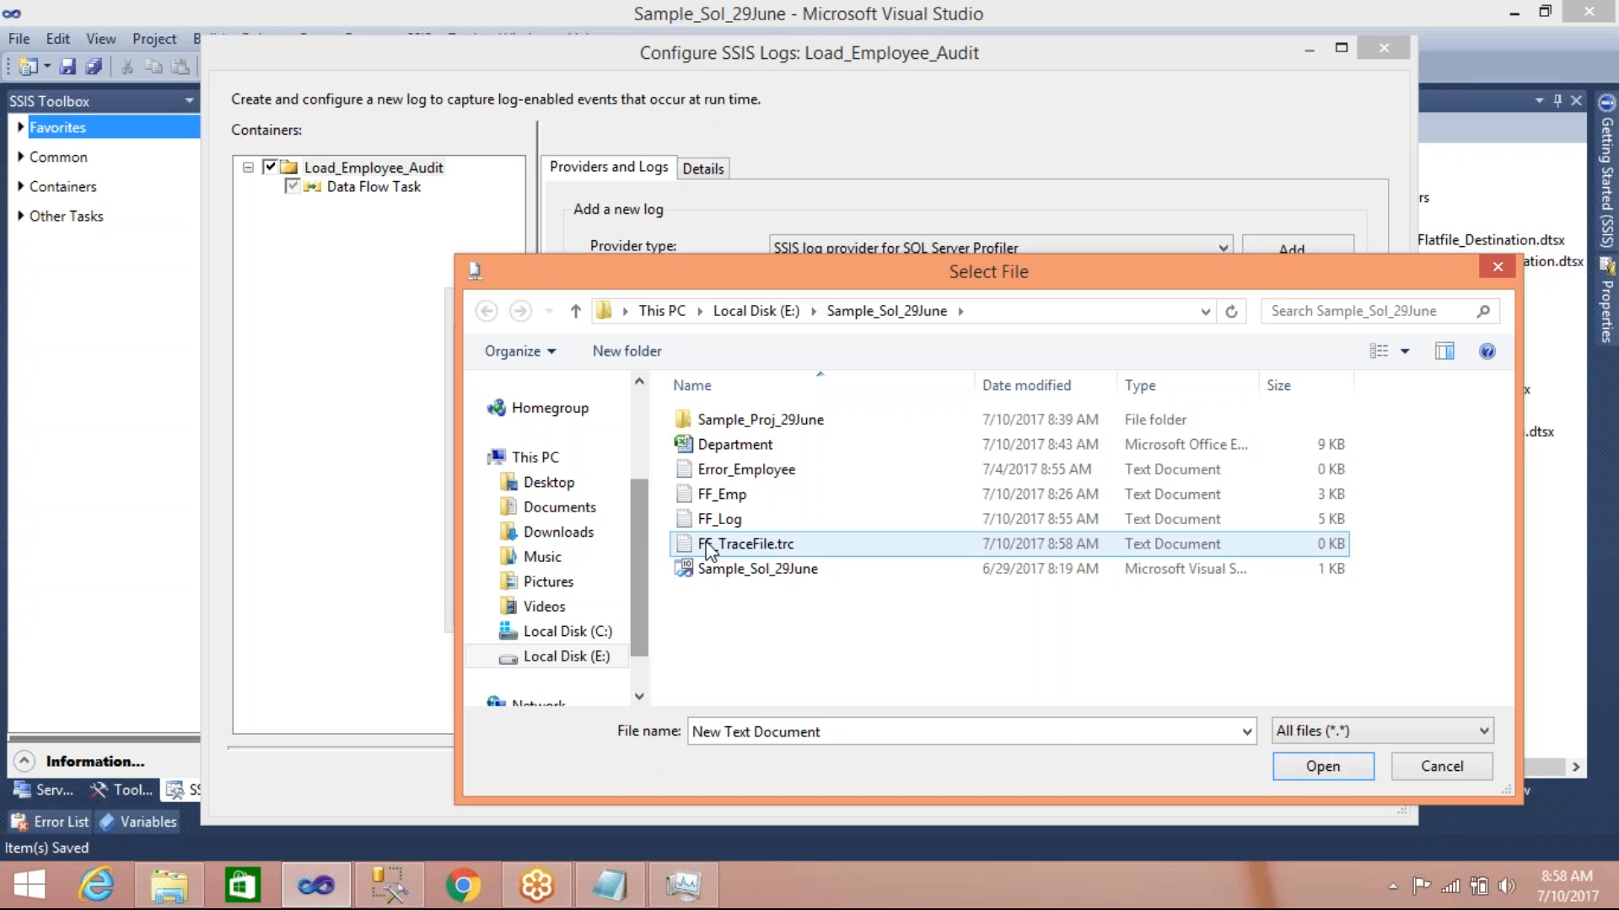
Choose FF_TraceFile.trc as the Profiler log's file and confirm both the file connection and the logging configuration
left_click(750, 543)
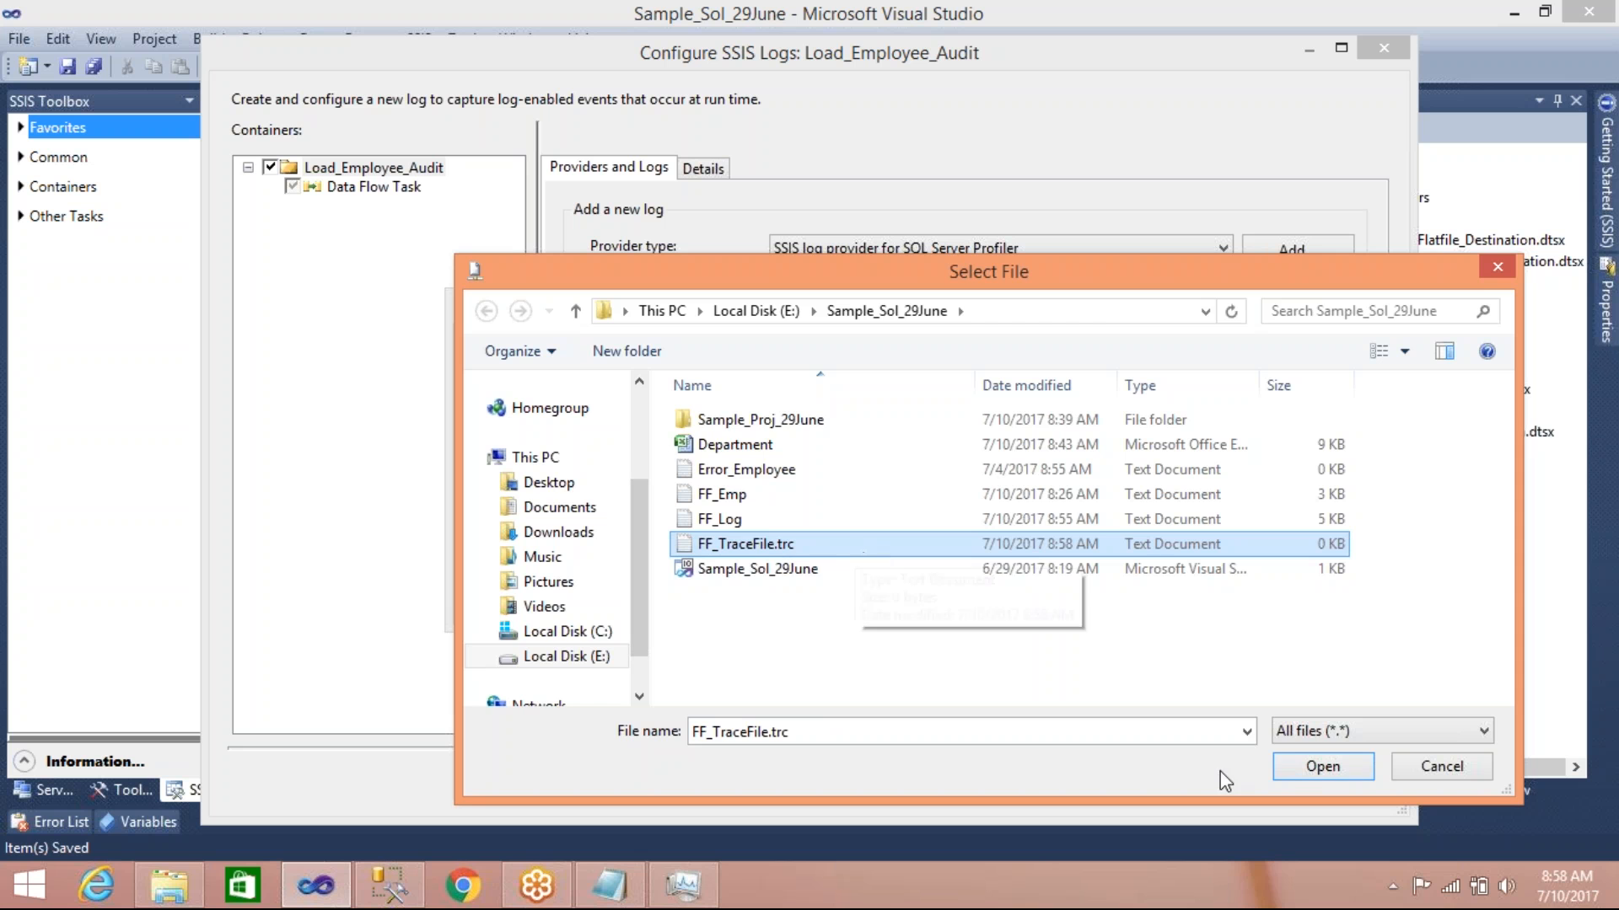
left_click(1290, 769)
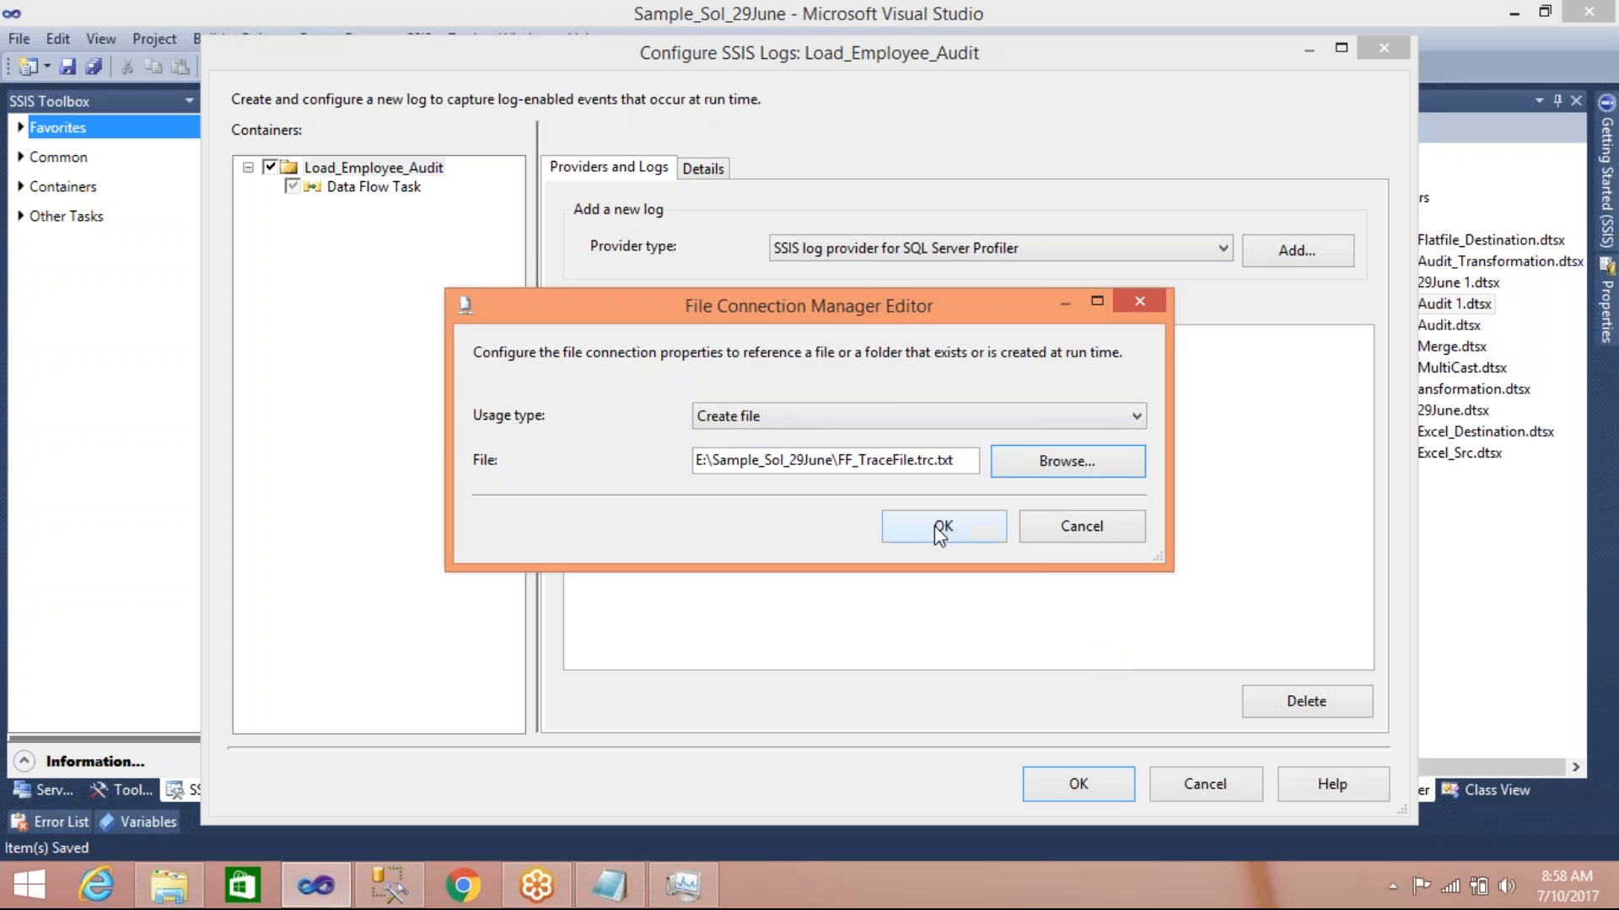
left_click(936, 526)
left_click(1045, 789)
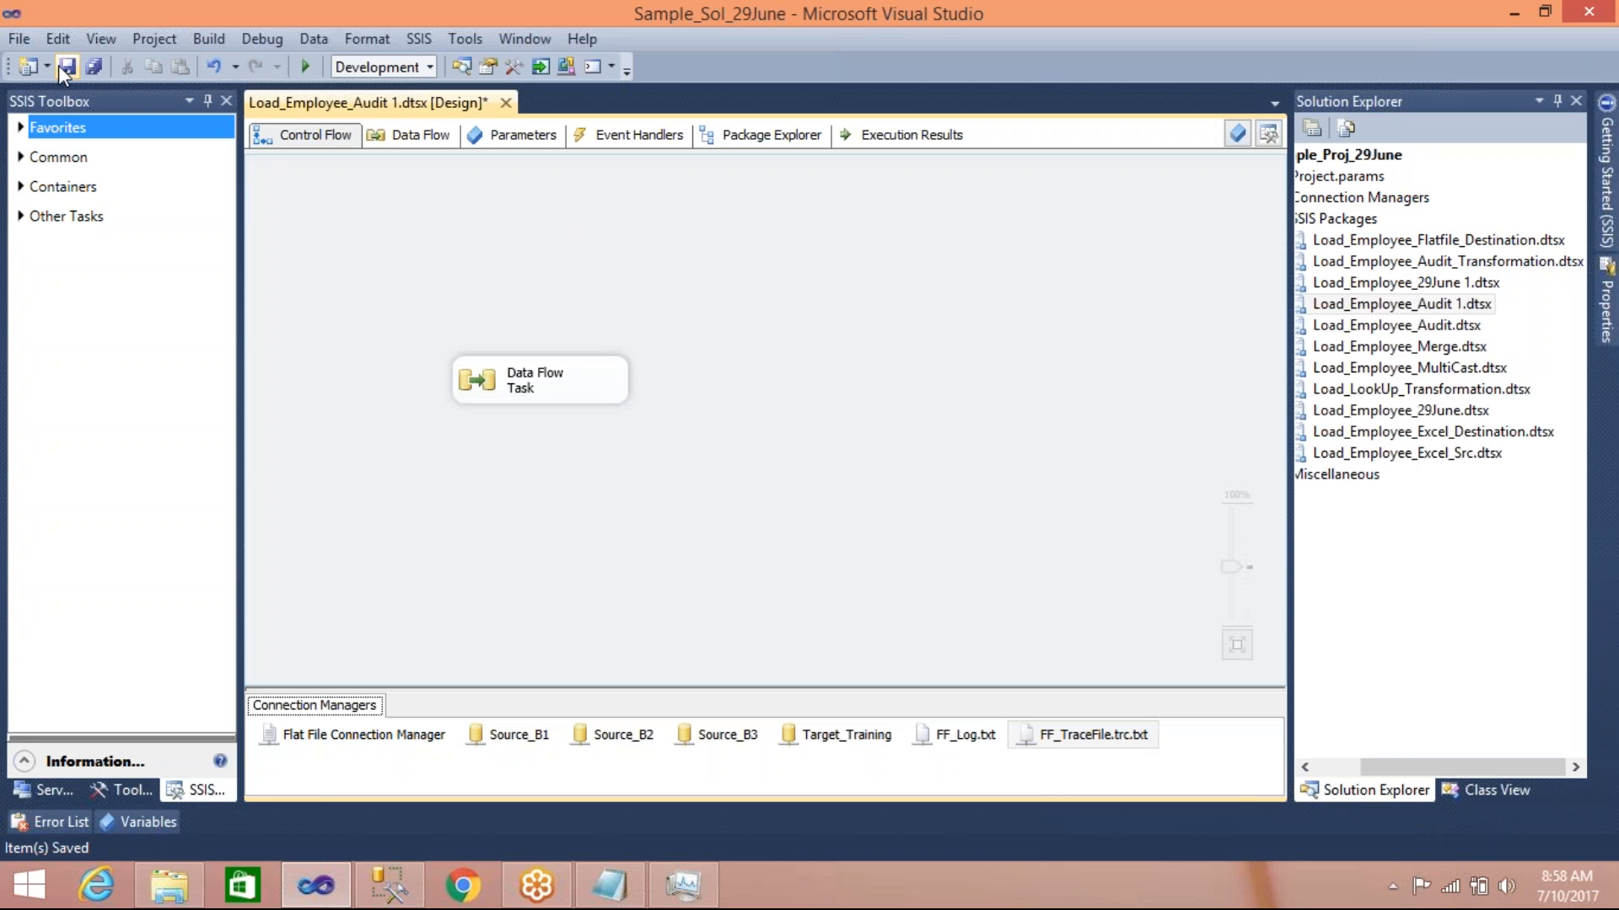
Run the package, then open FF_TraceFile.trc from the Sample_Sol_29June folder to check its logged contents and close it
left_click(307, 66)
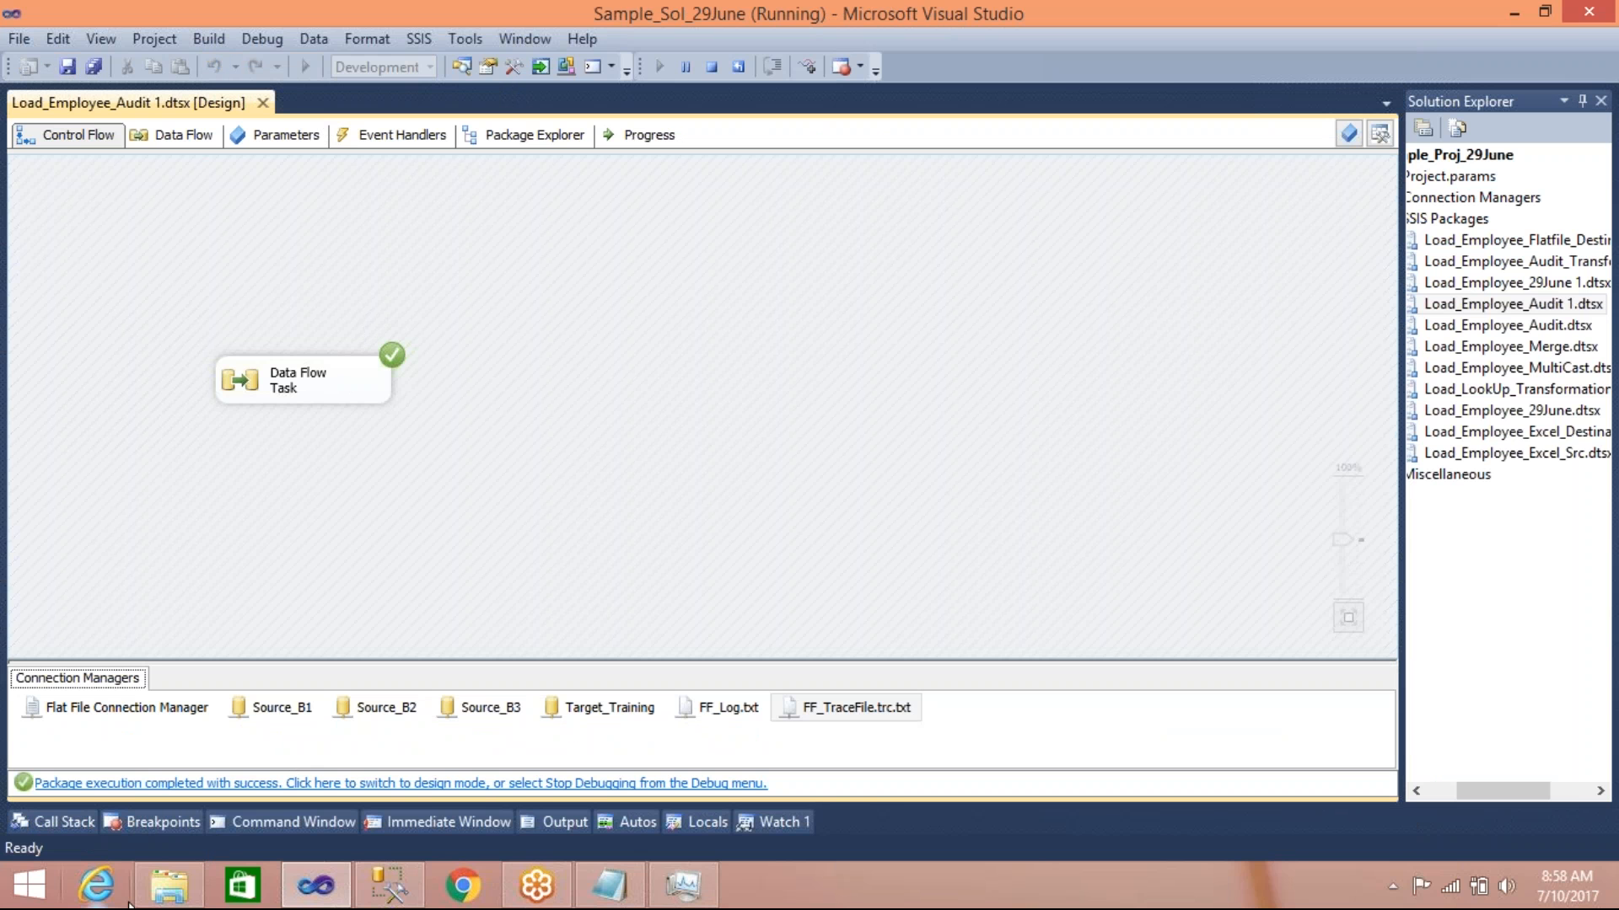
left_click(169, 885)
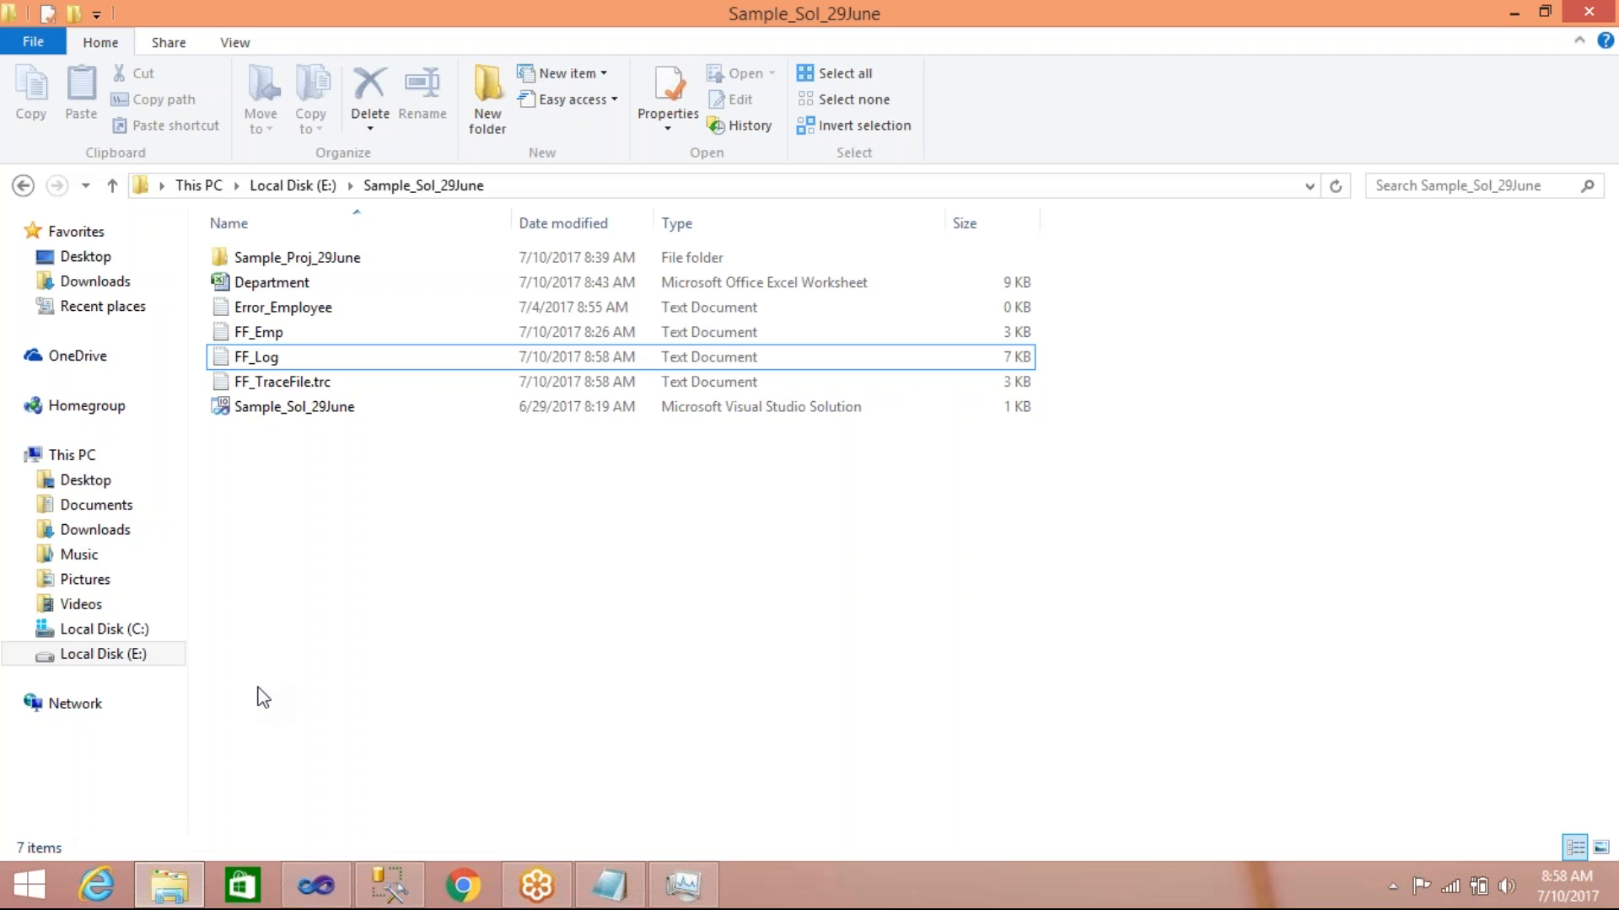
right_click(336, 525)
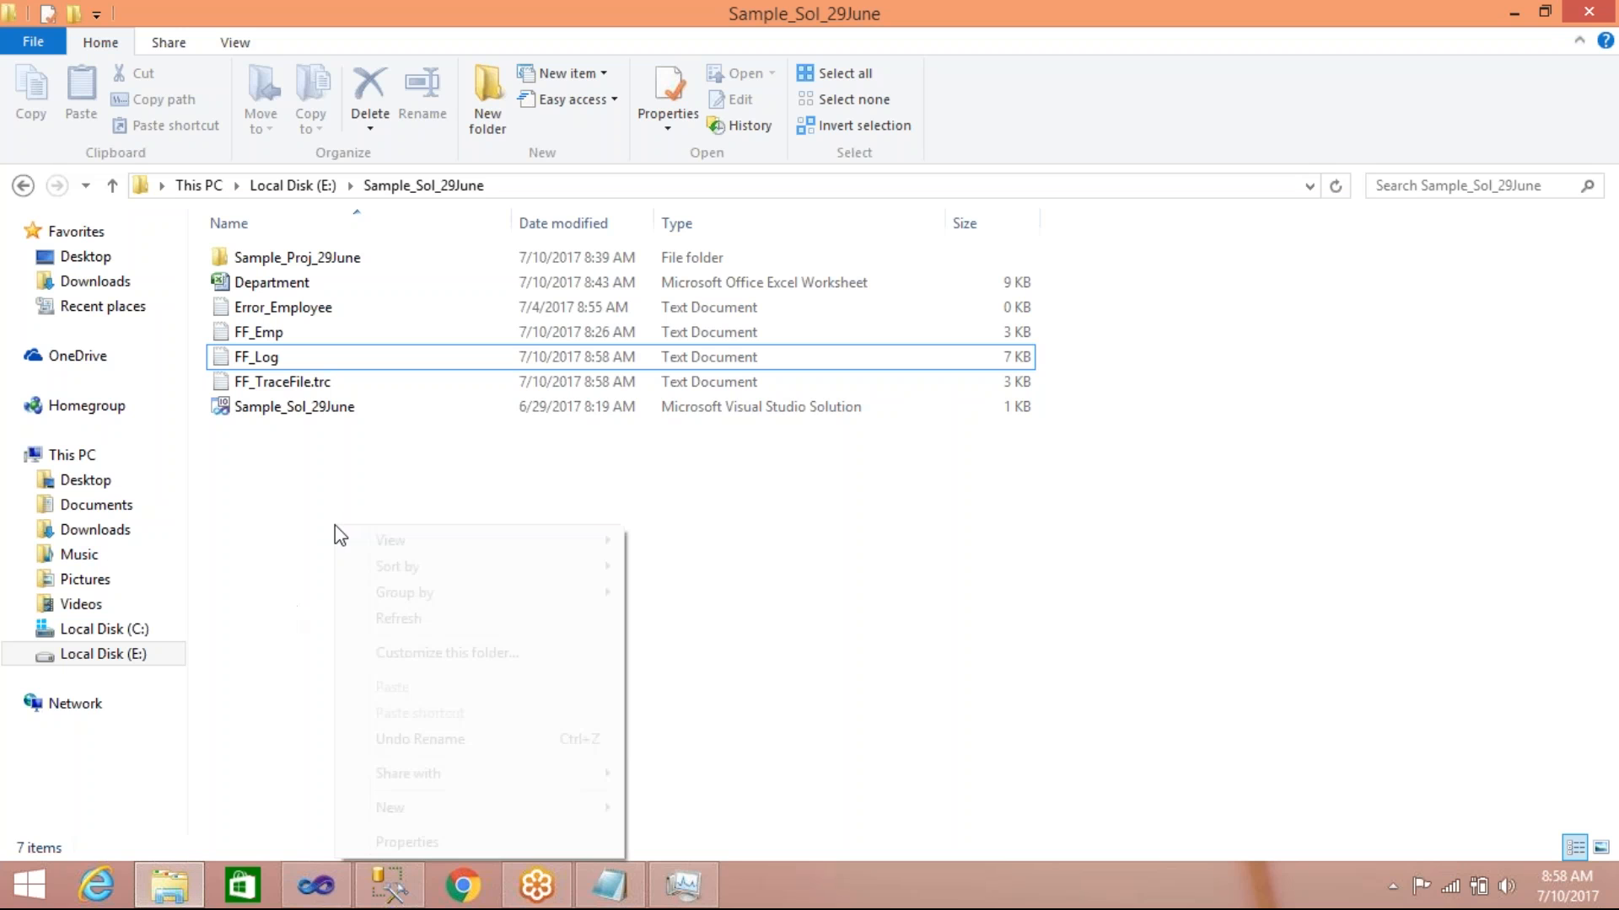
left_click(397, 619)
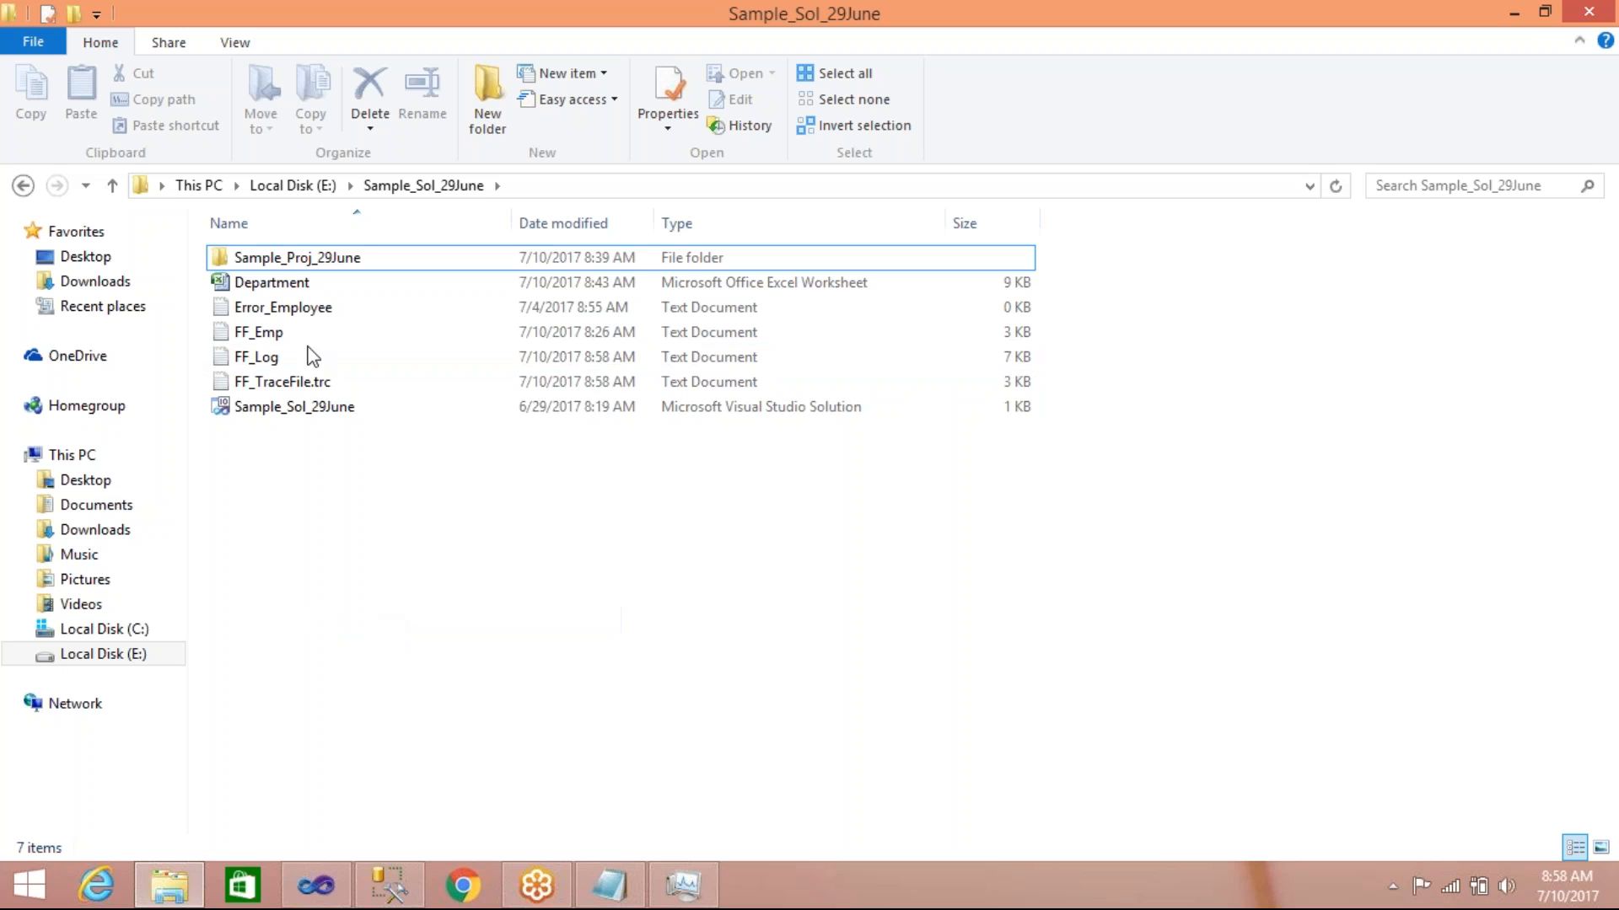
double_click(295, 381)
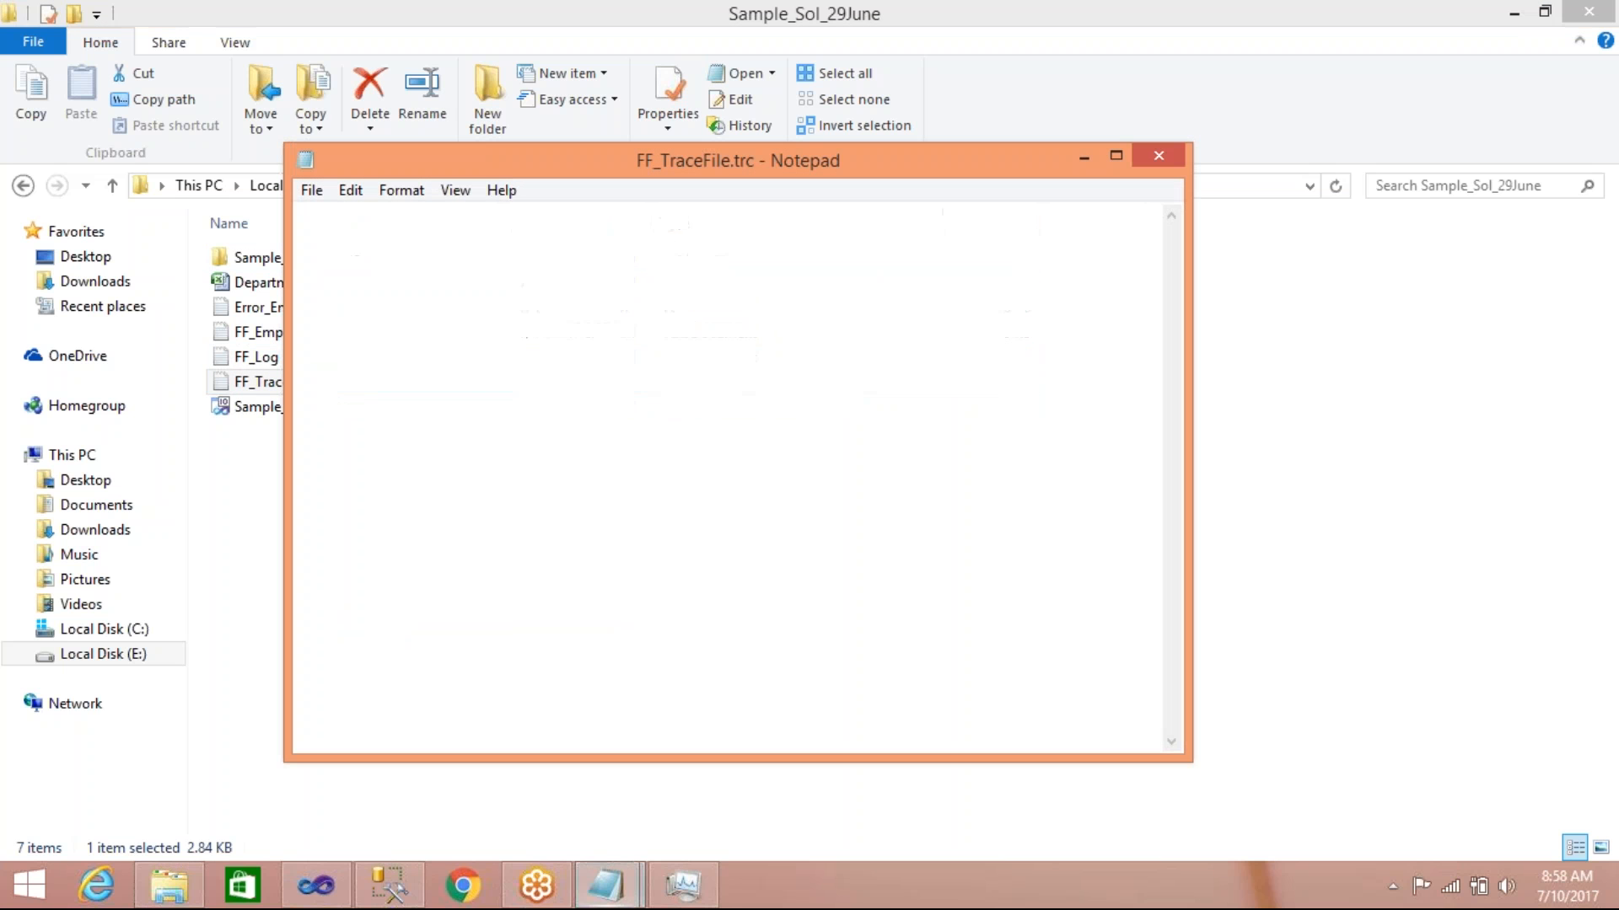
left_click(1152, 158)
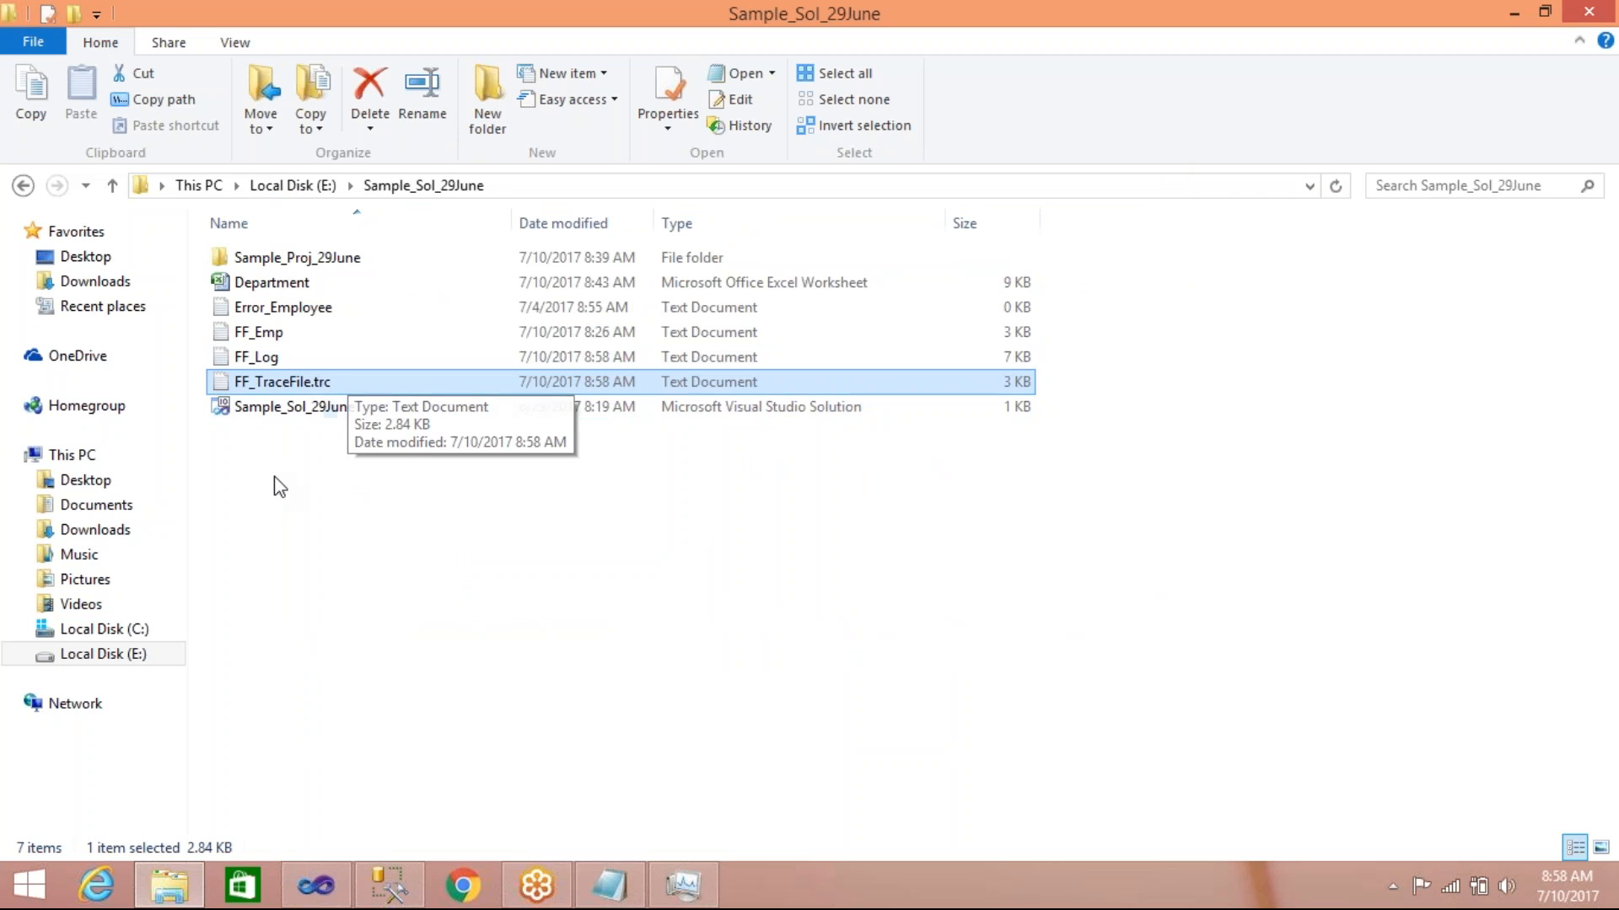
left_click(278, 485)
right_click(274, 478)
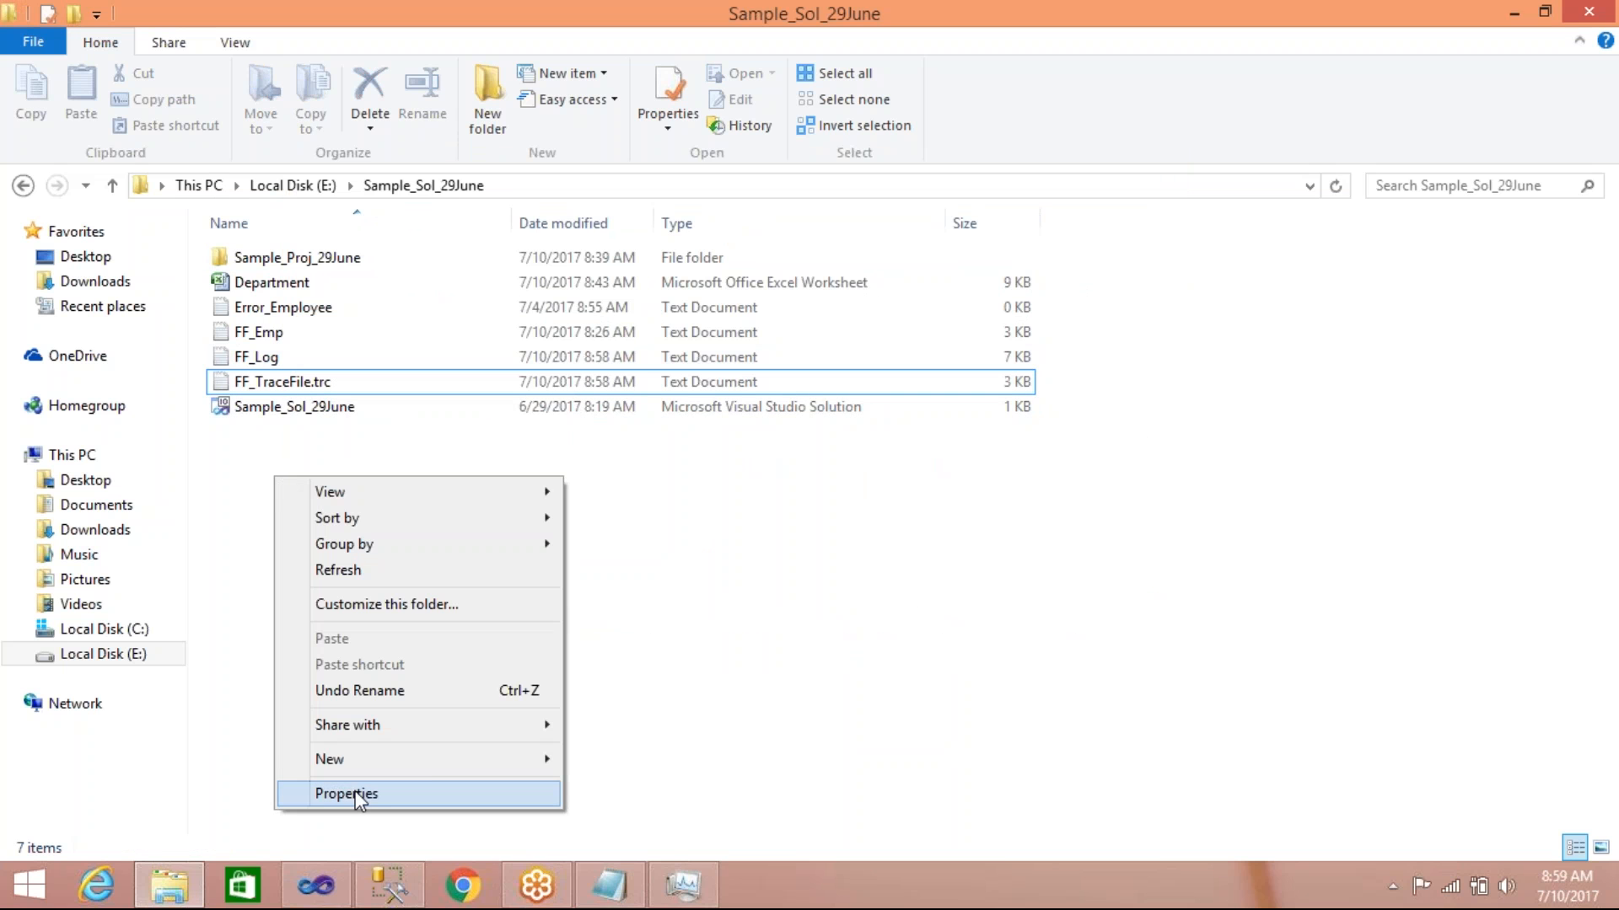
mouse_move(436, 762)
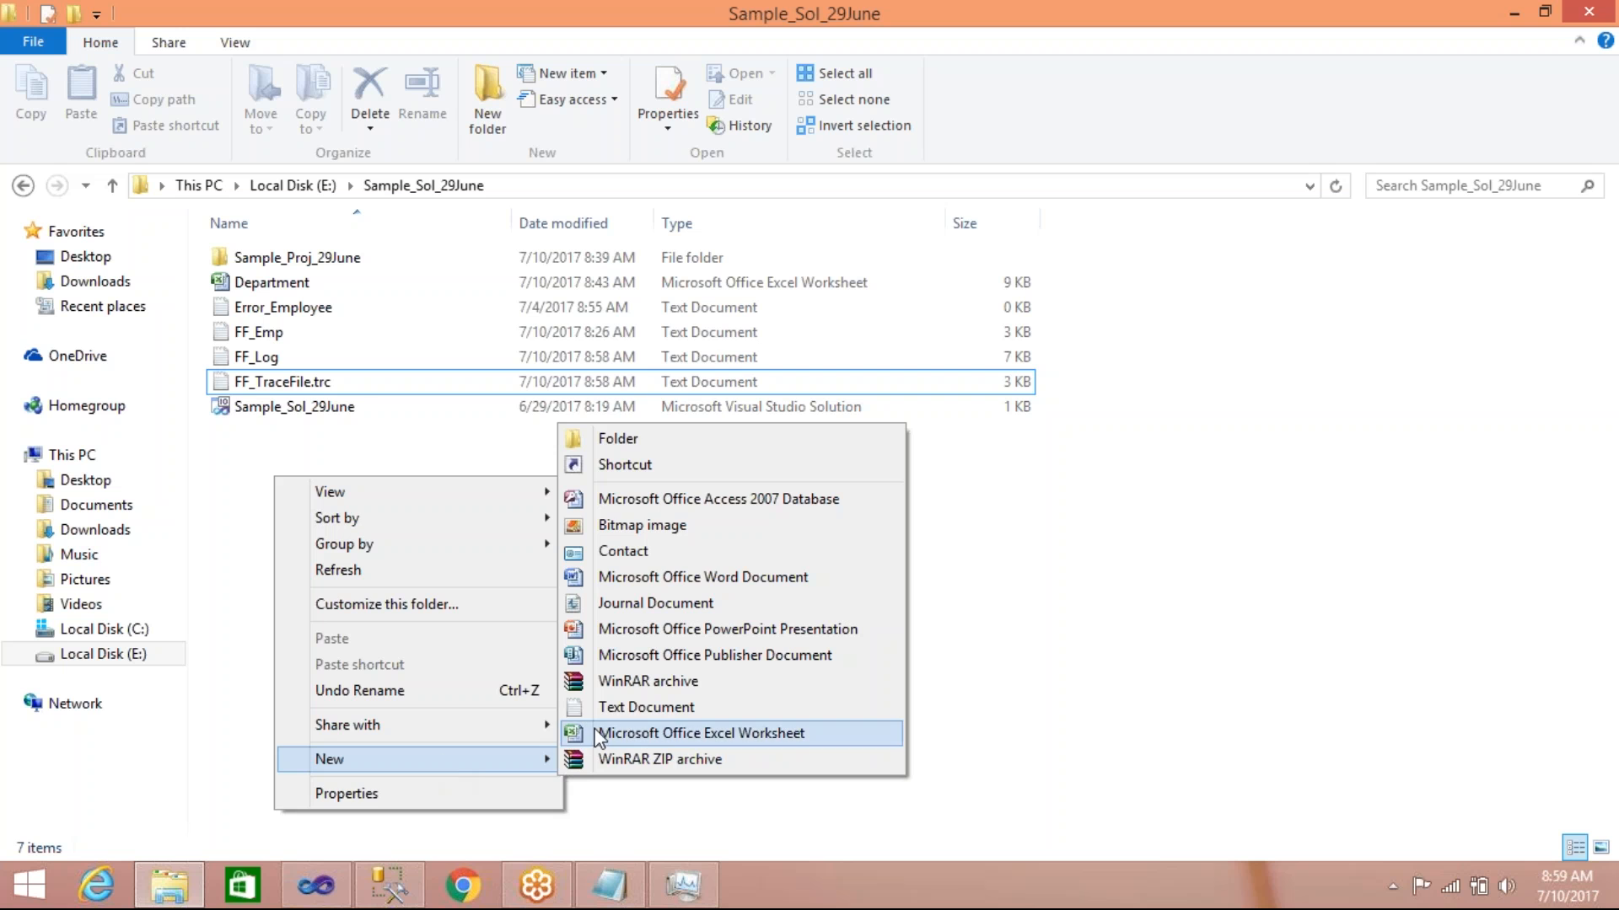
left_click(610, 707)
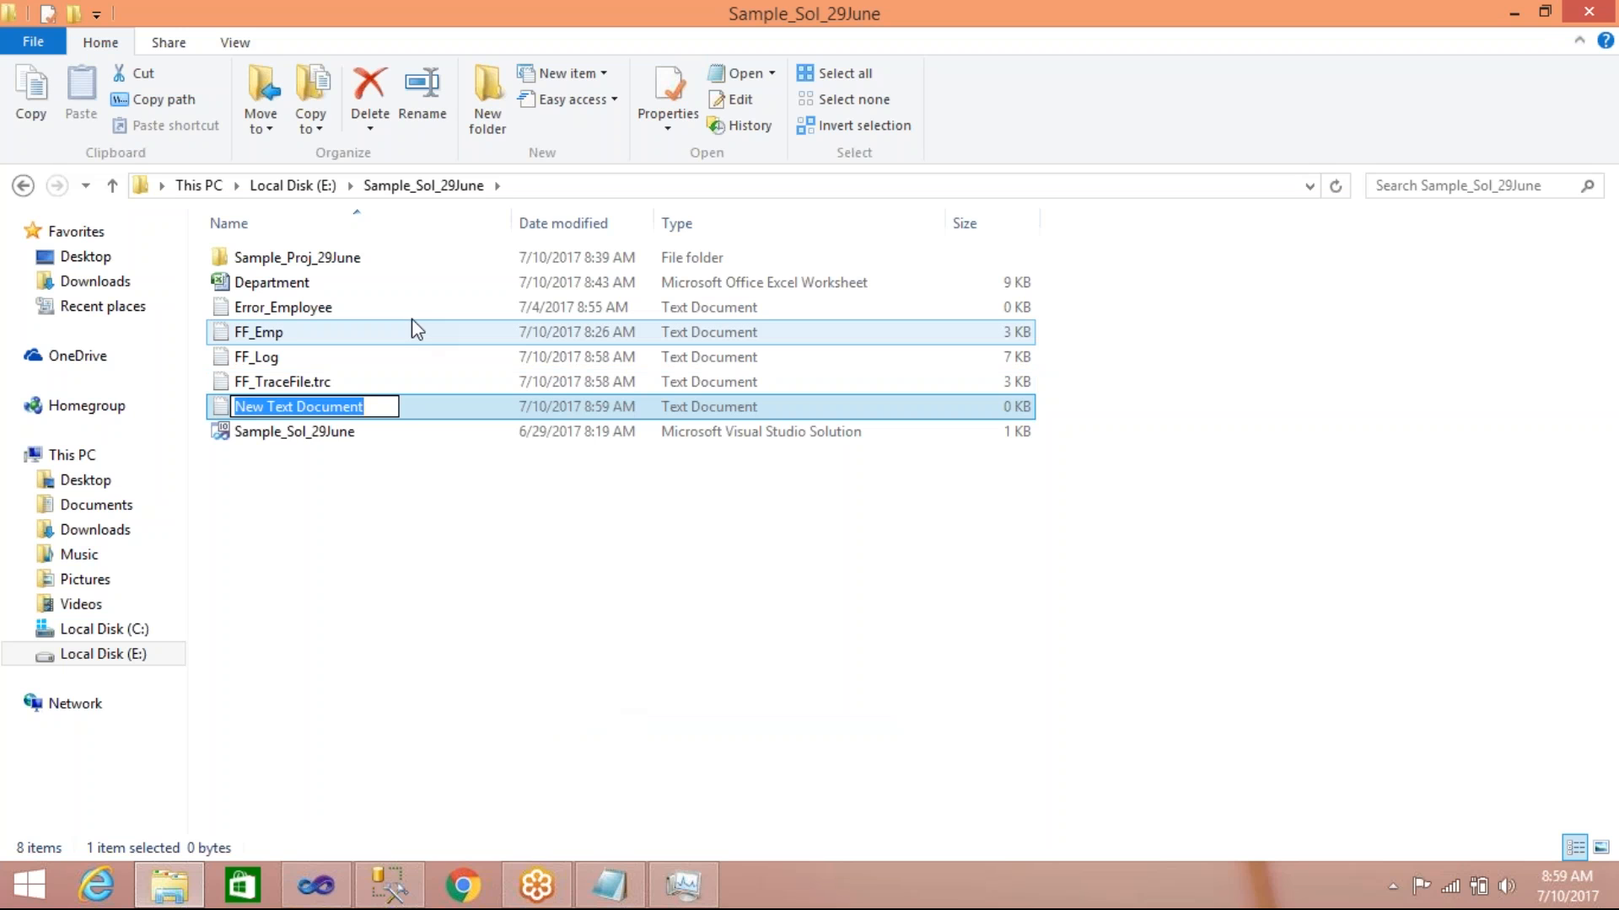
left_click(267, 510)
left_click(226, 418)
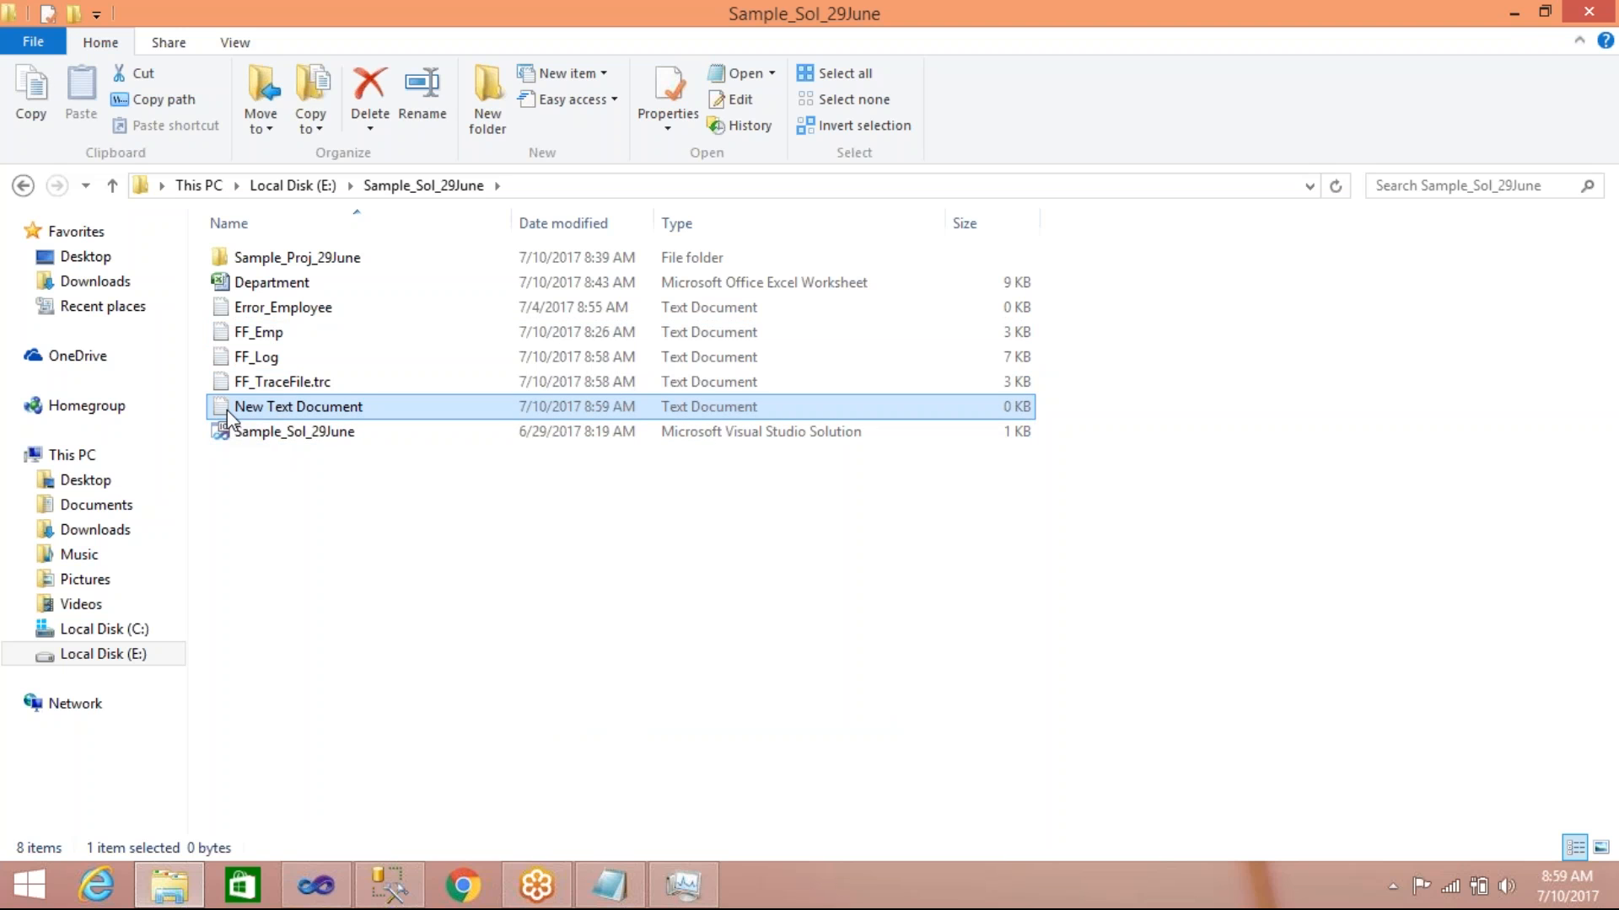
key("Delete")
left_click(232, 502)
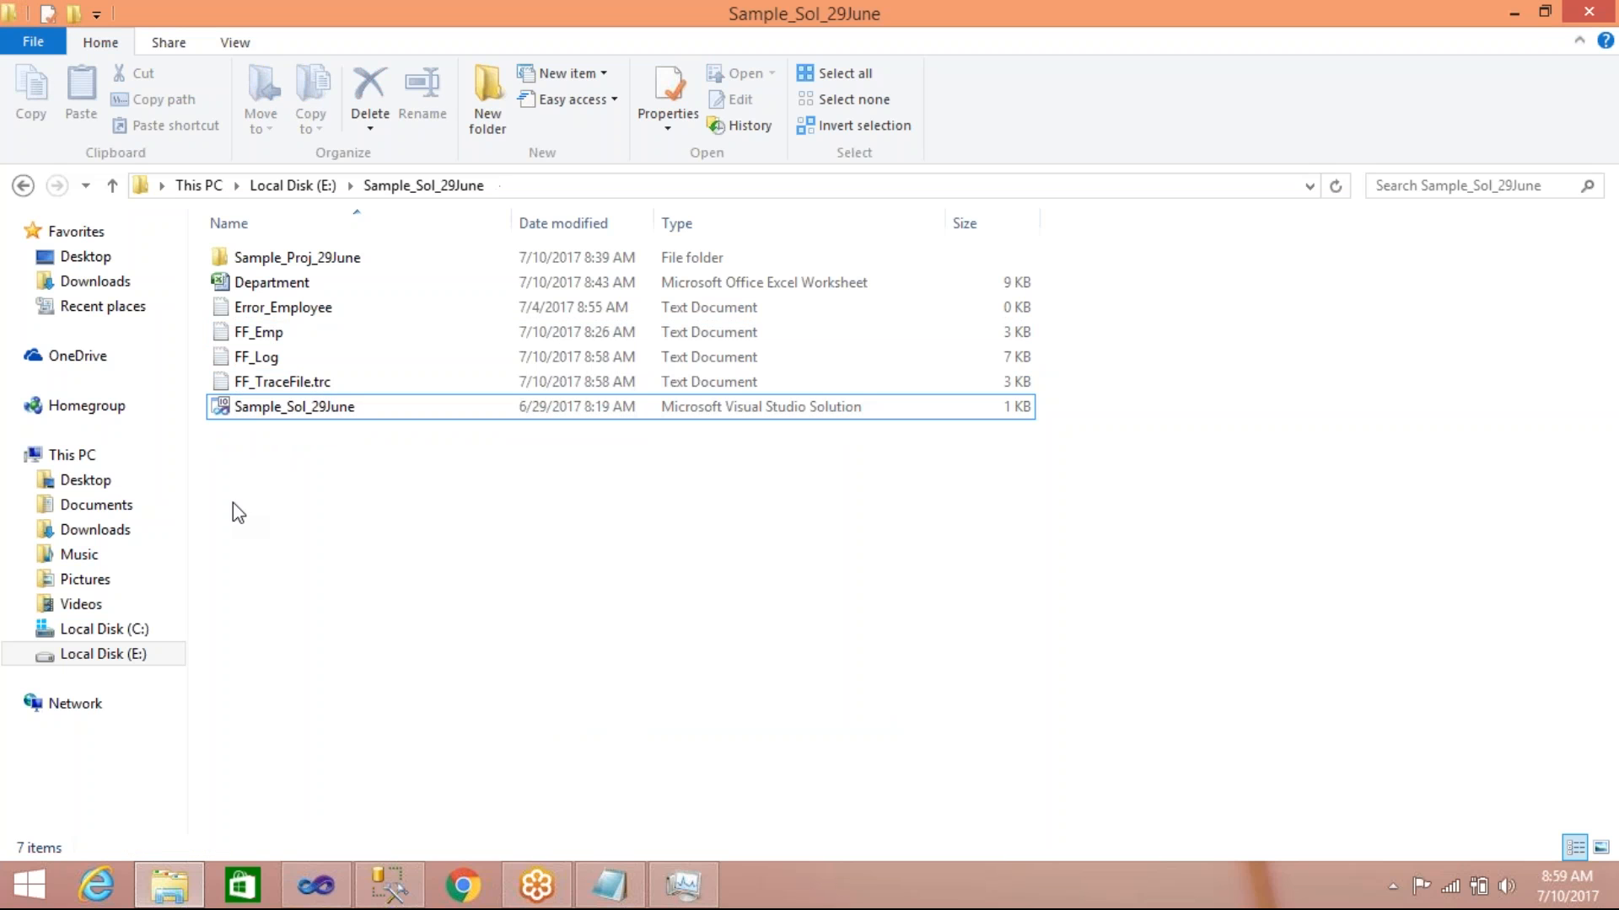
Inspect the file properties of FF_TraceFile.trc and dismiss them without changes
right_click(283, 385)
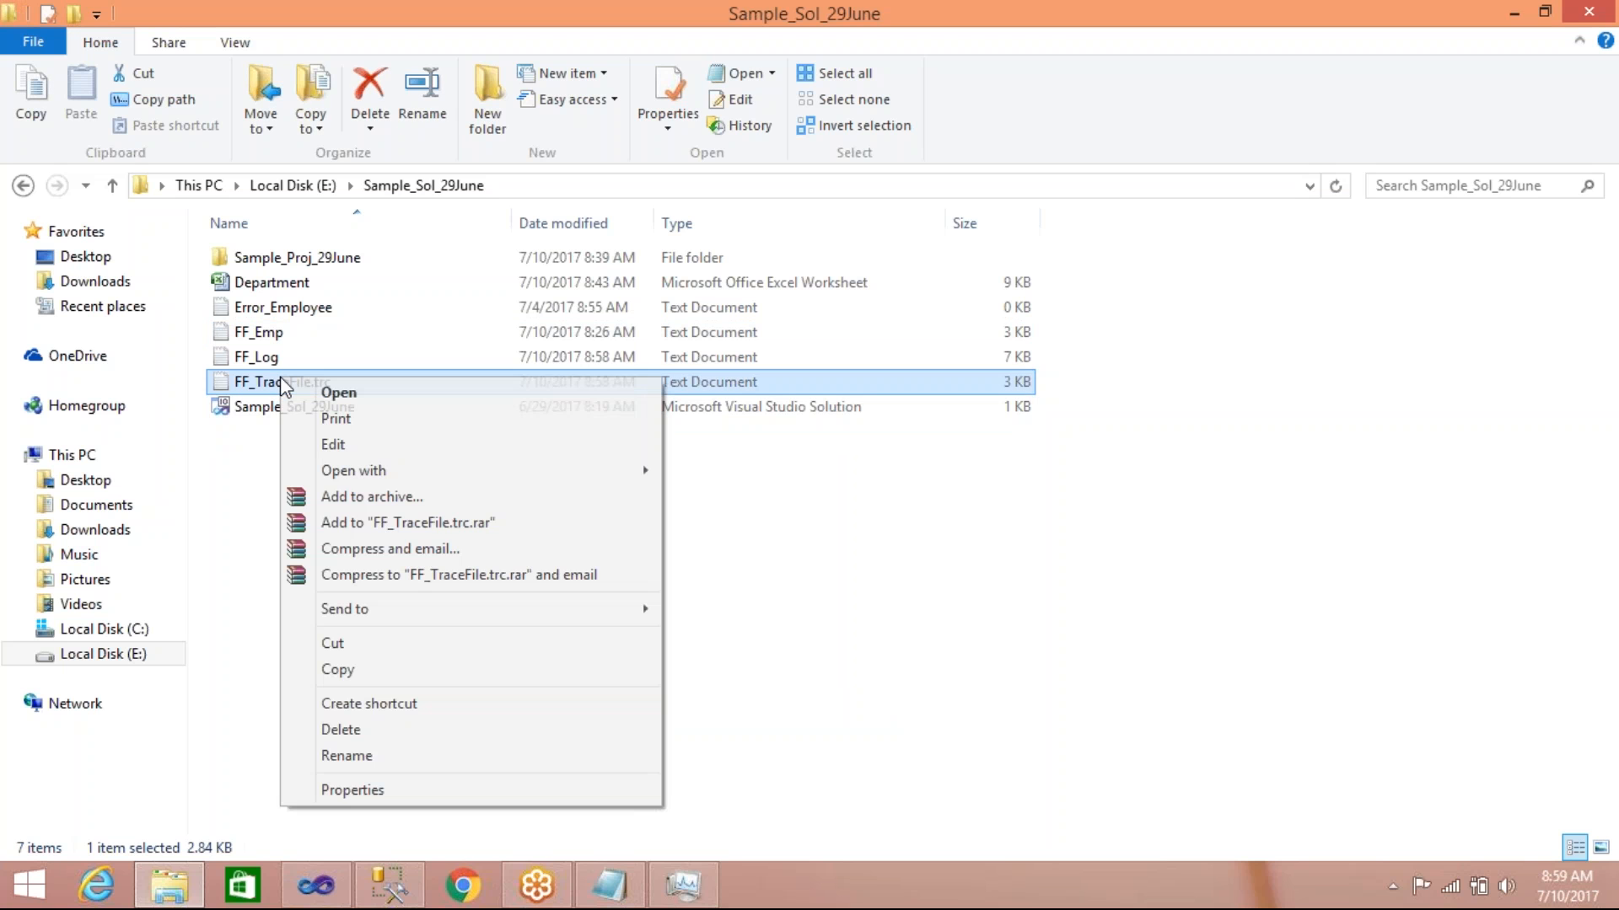
left_click(379, 787)
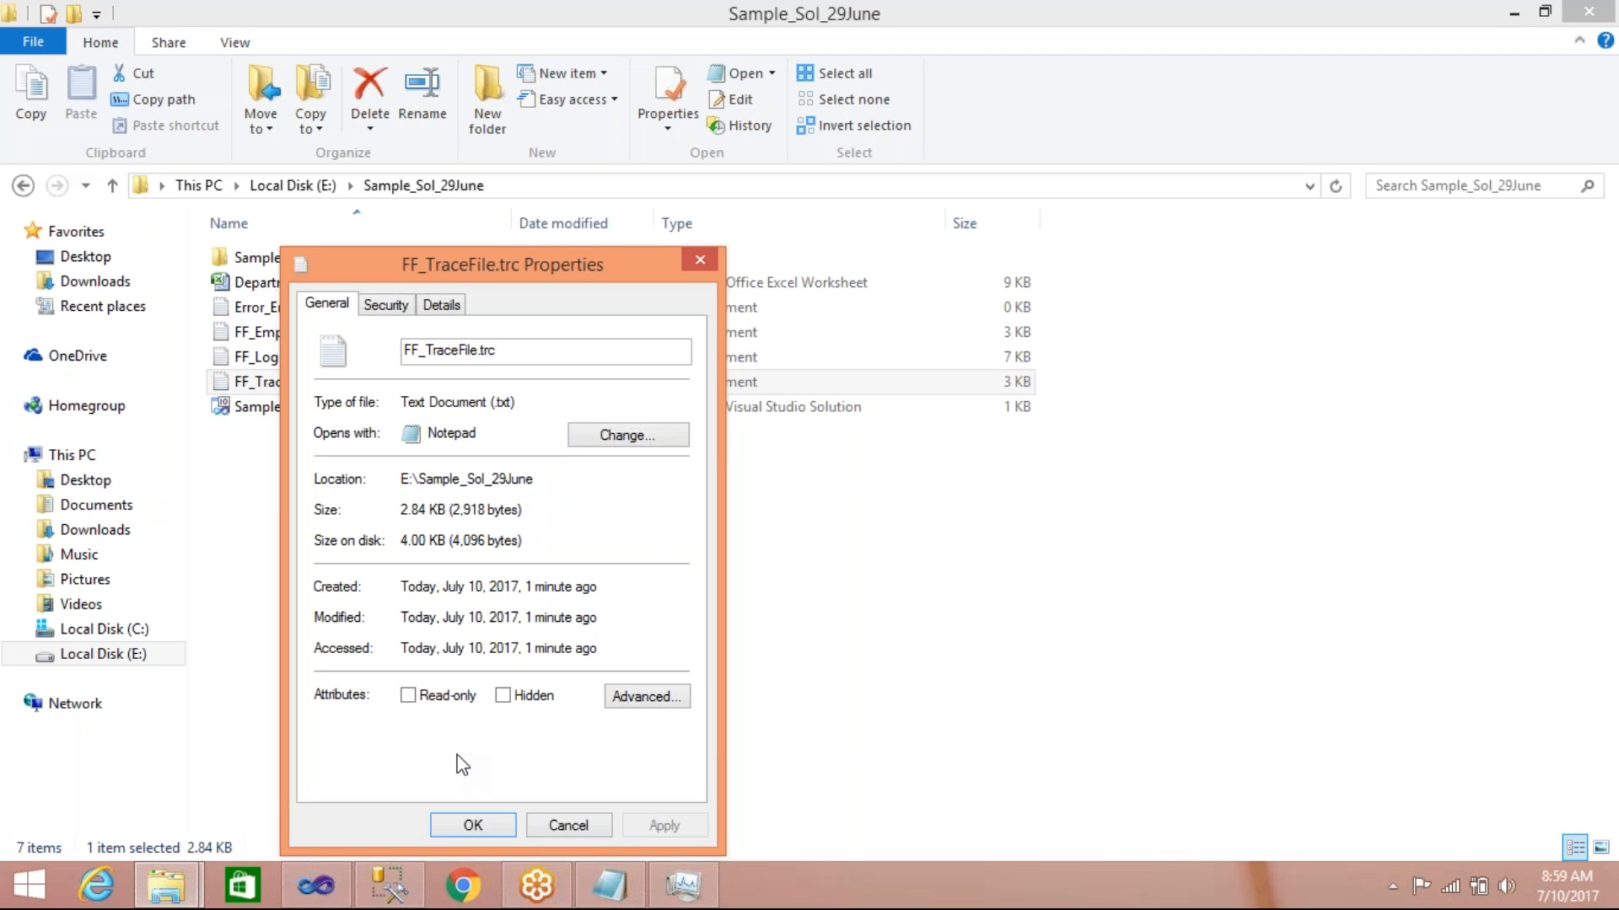
left_click(562, 824)
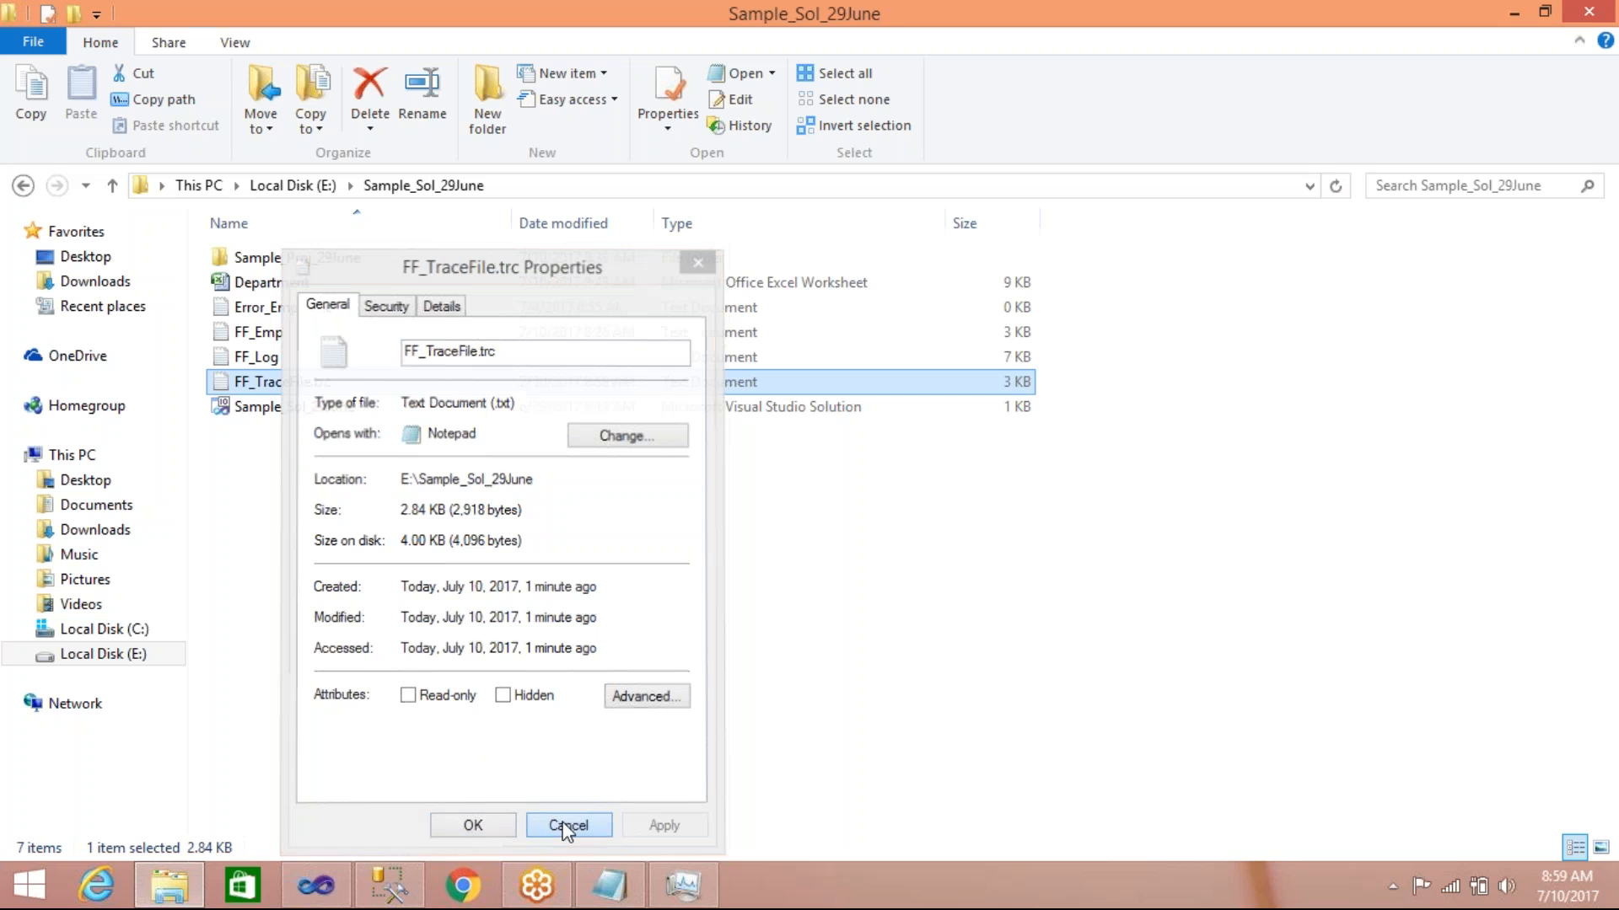
Switch back to Visual Studio, stop debugging and reopen the logging configuration of Load_Employee_Audit
left_click(319, 884)
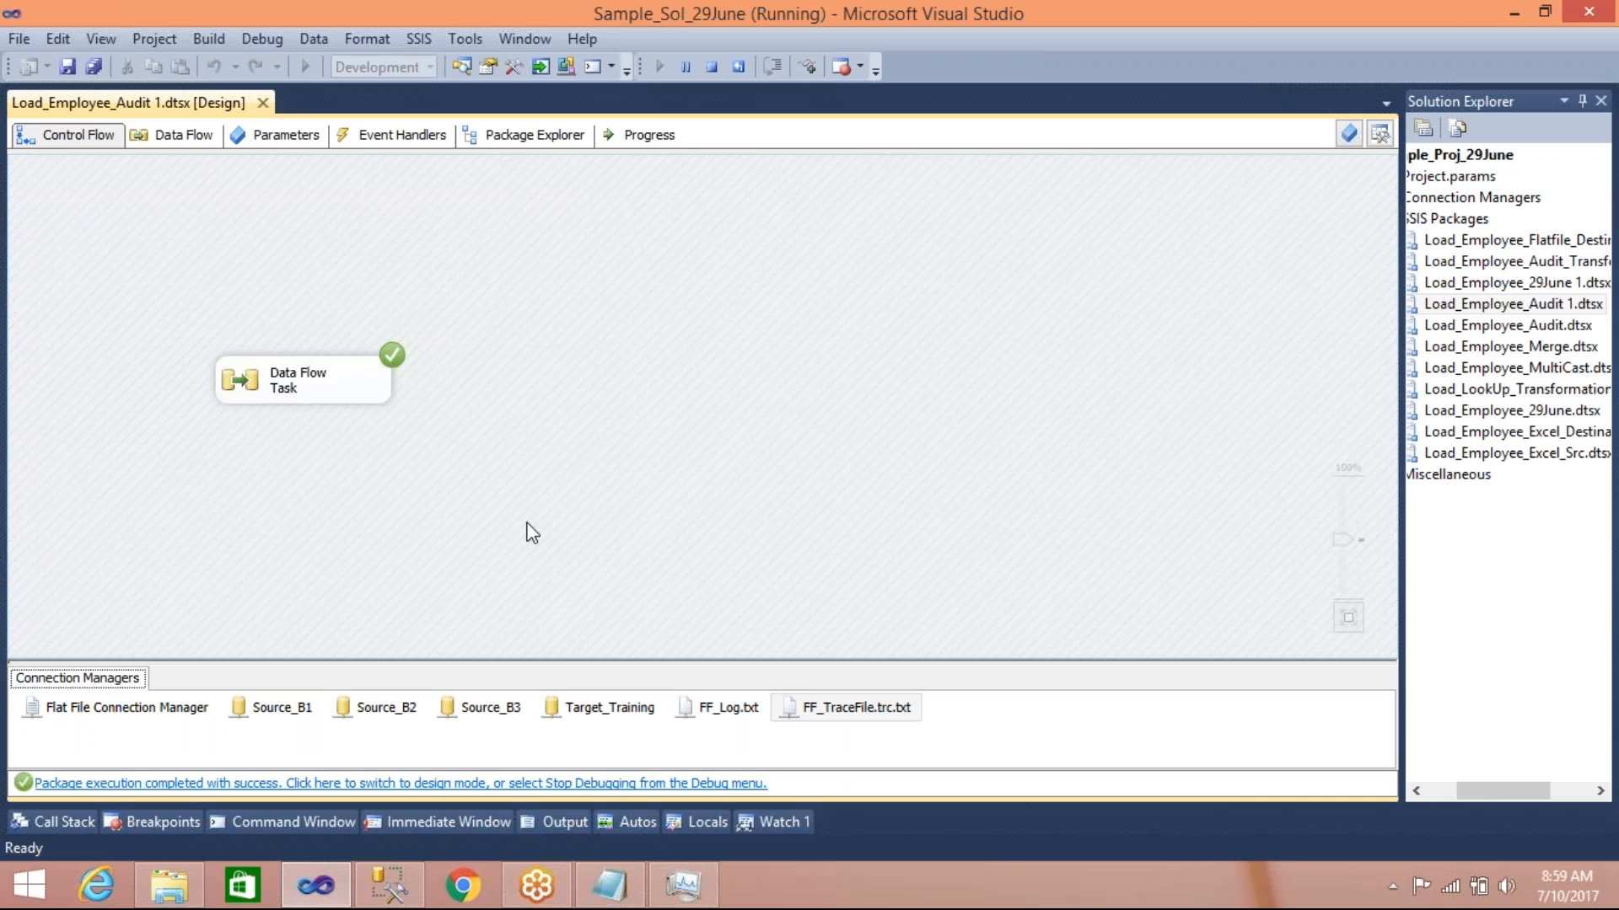
left_click(708, 68)
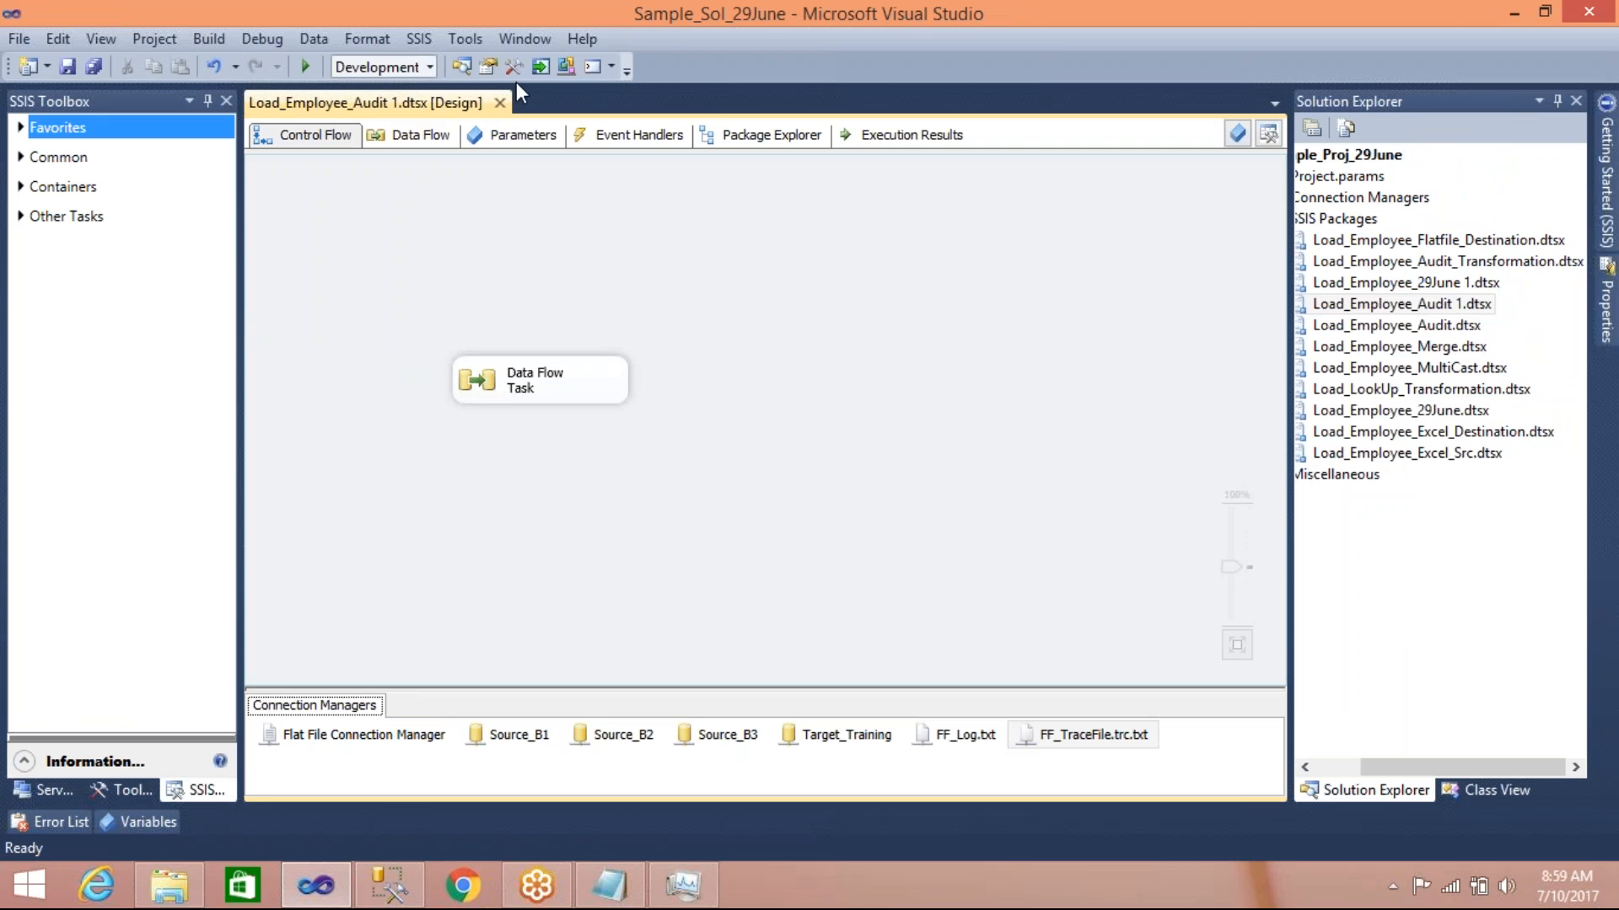
left_click(414, 48)
left_click(440, 68)
left_click(1001, 416)
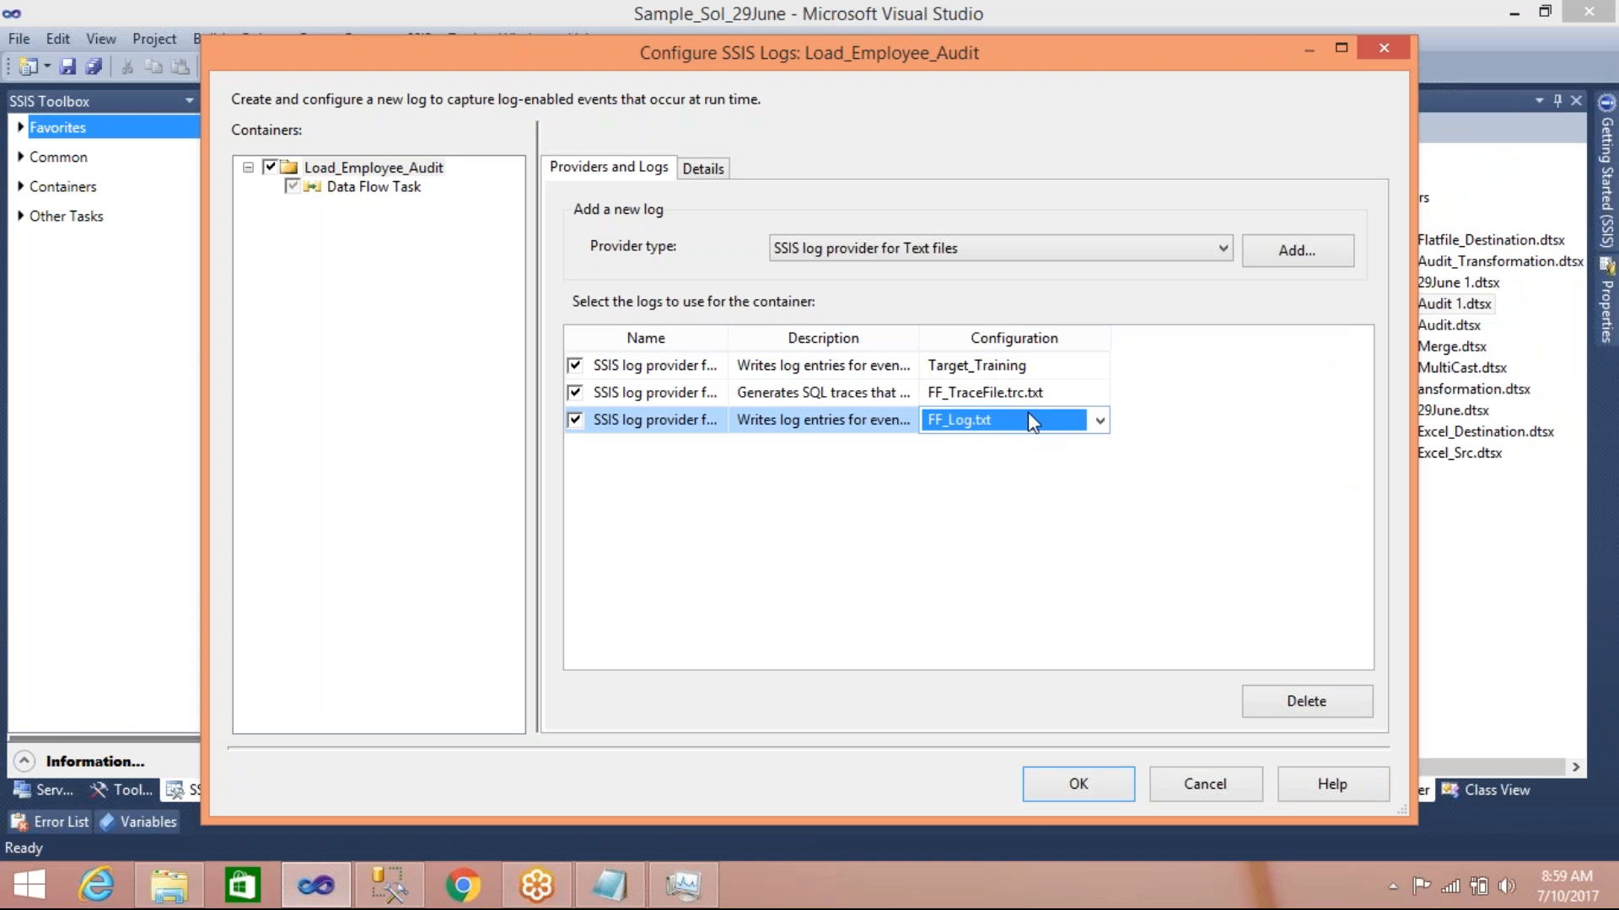
Start a new file connection for the SQL Server Profiler log in place of FF_TraceFile.trc.txt
left_click(1067, 392)
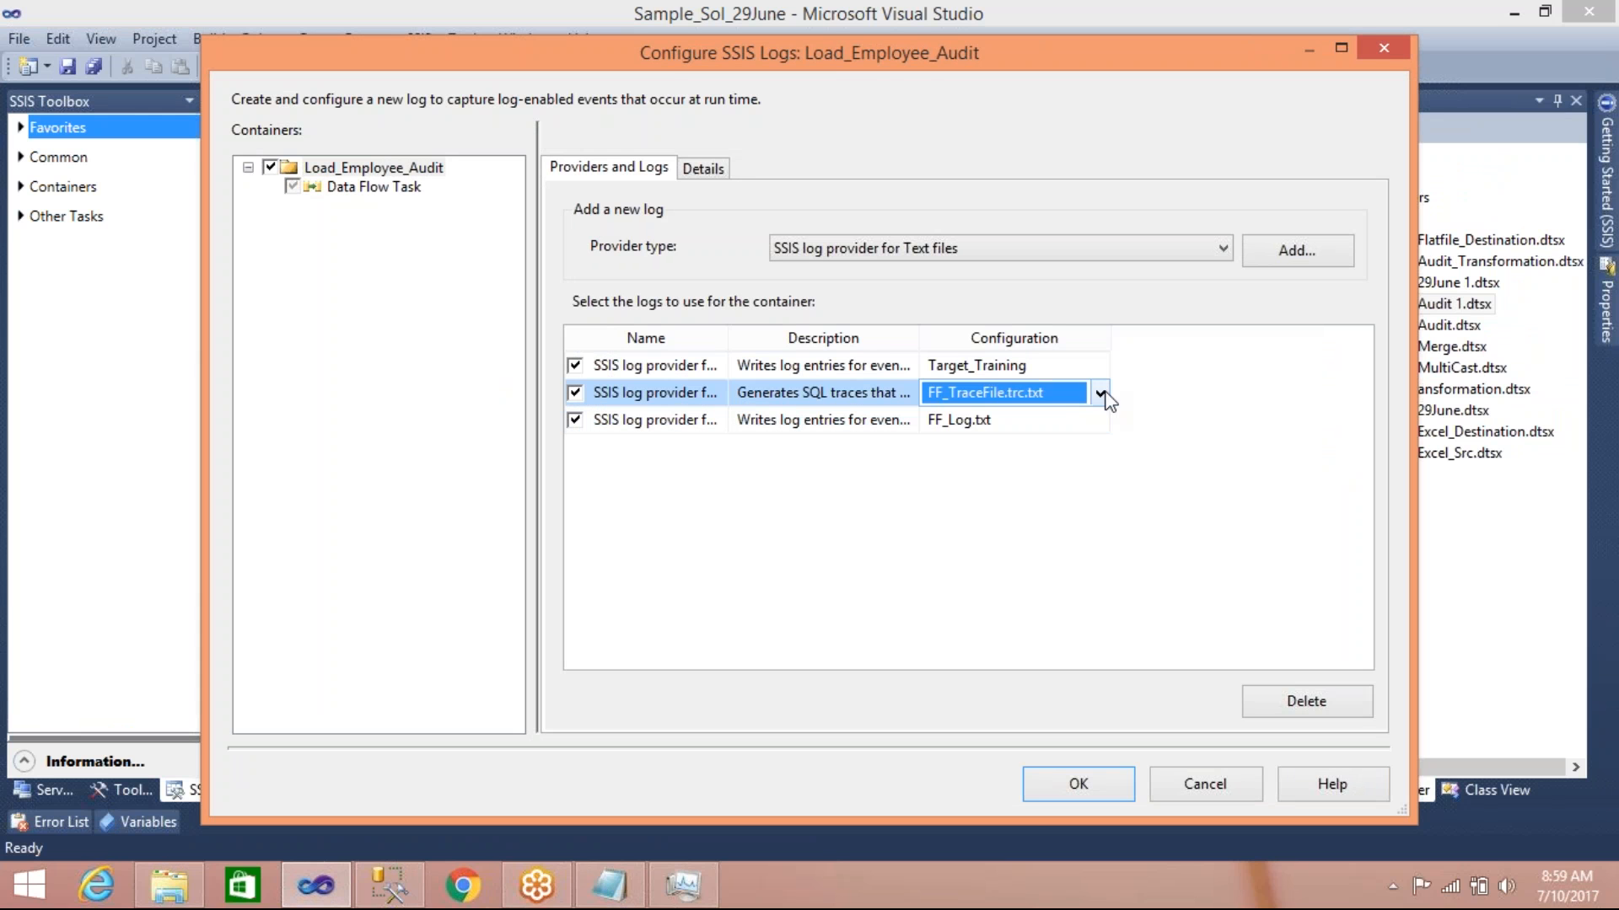
left_click(1100, 393)
left_click(1043, 425)
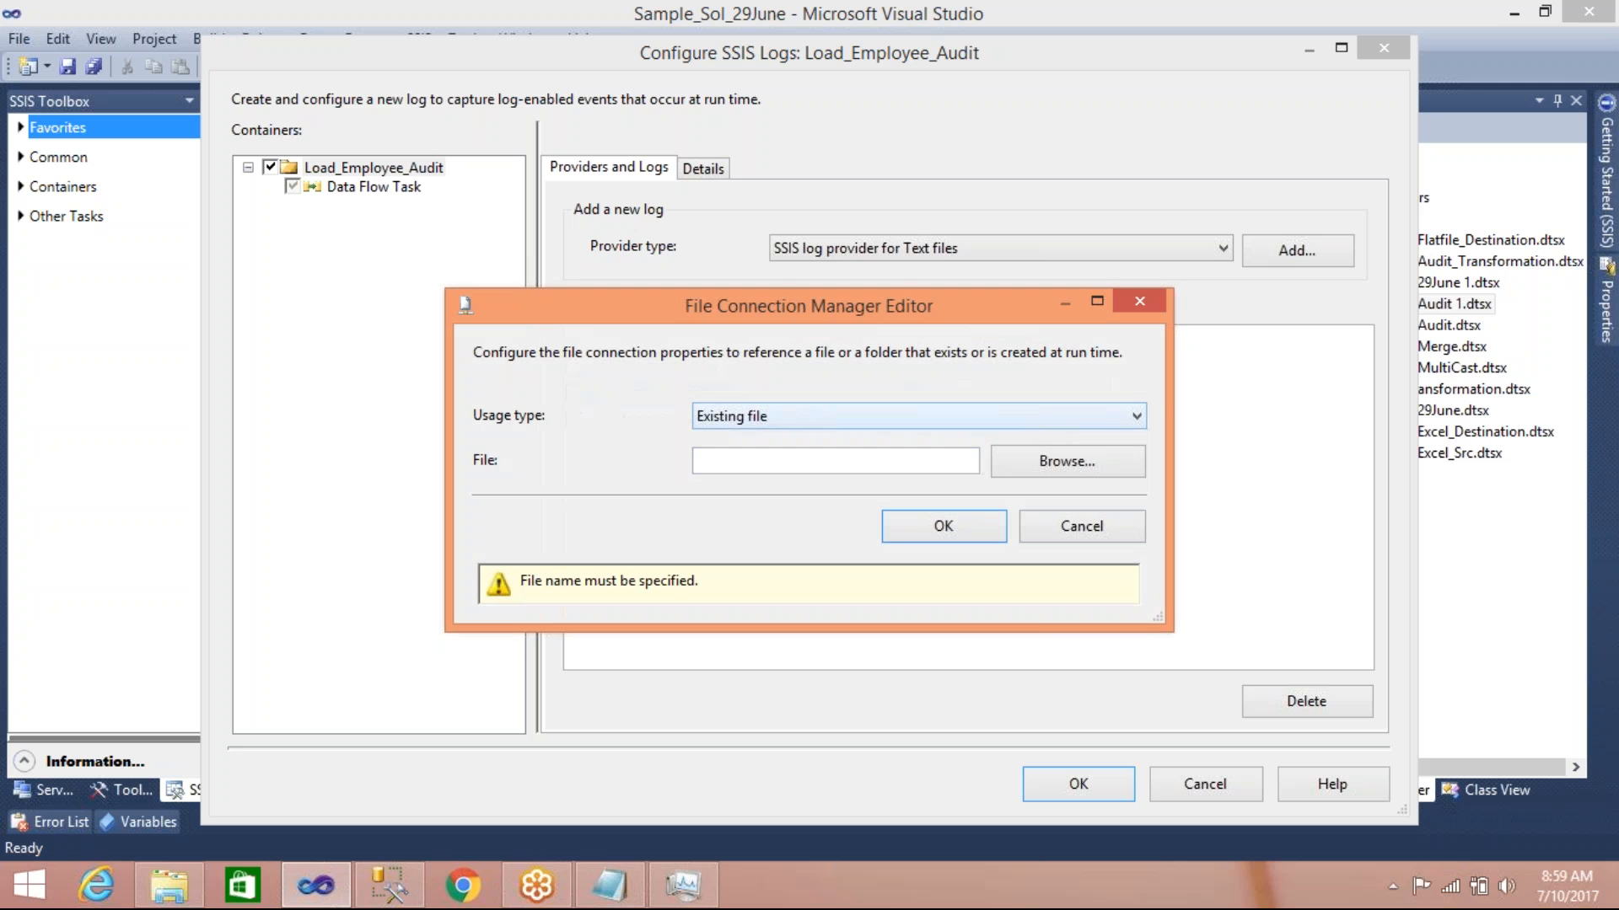
left_click(1036, 413)
left_click(979, 435)
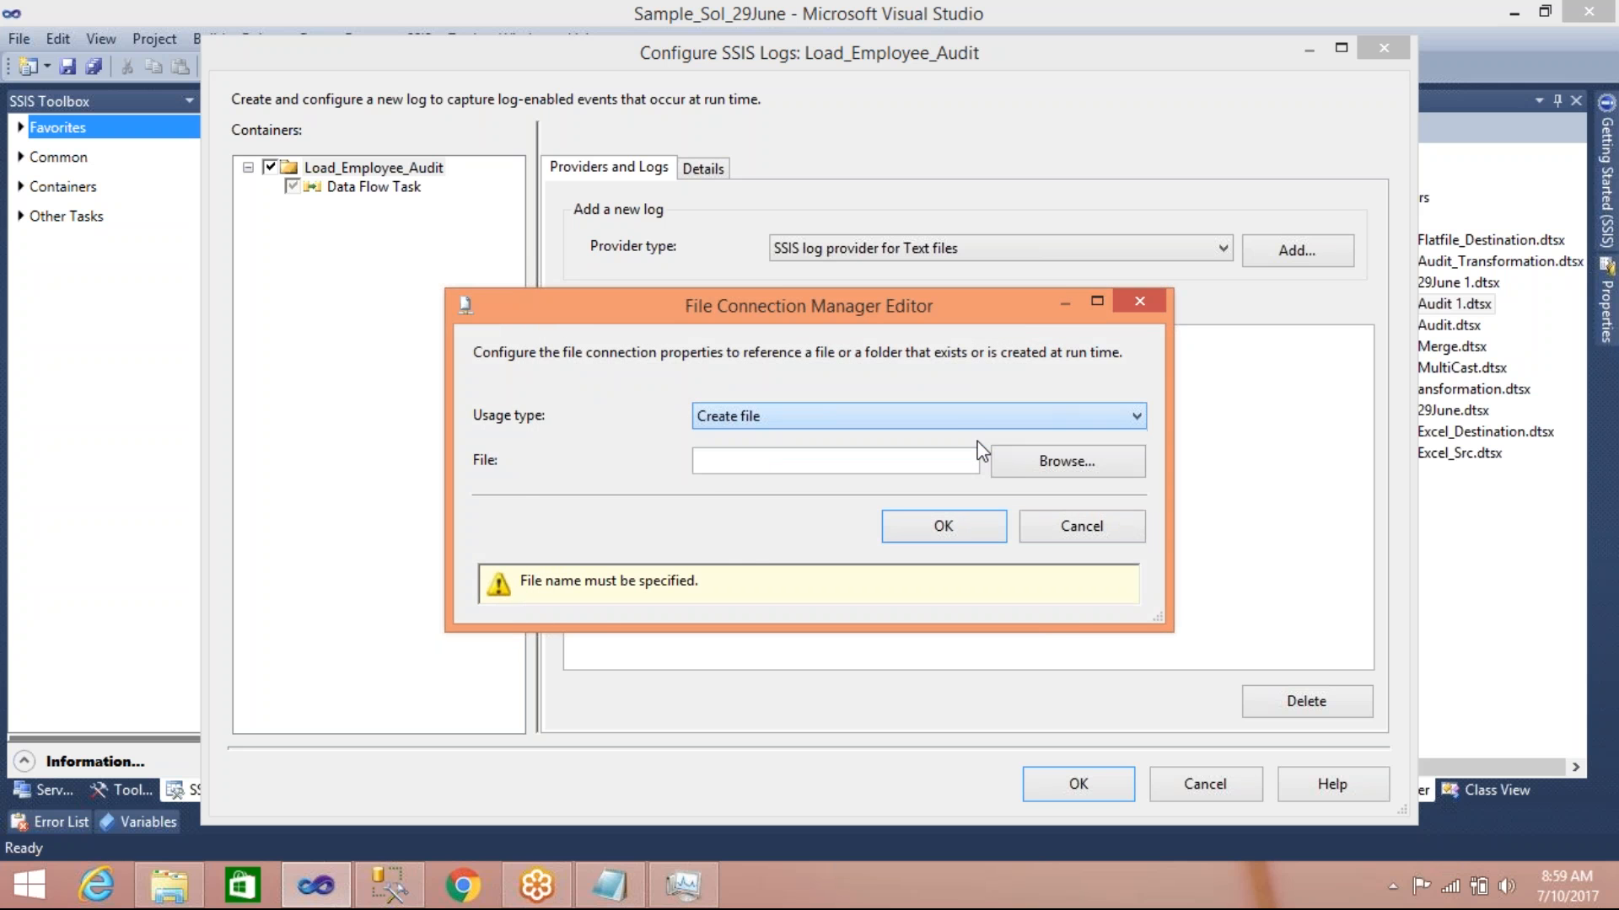
left_click(1024, 468)
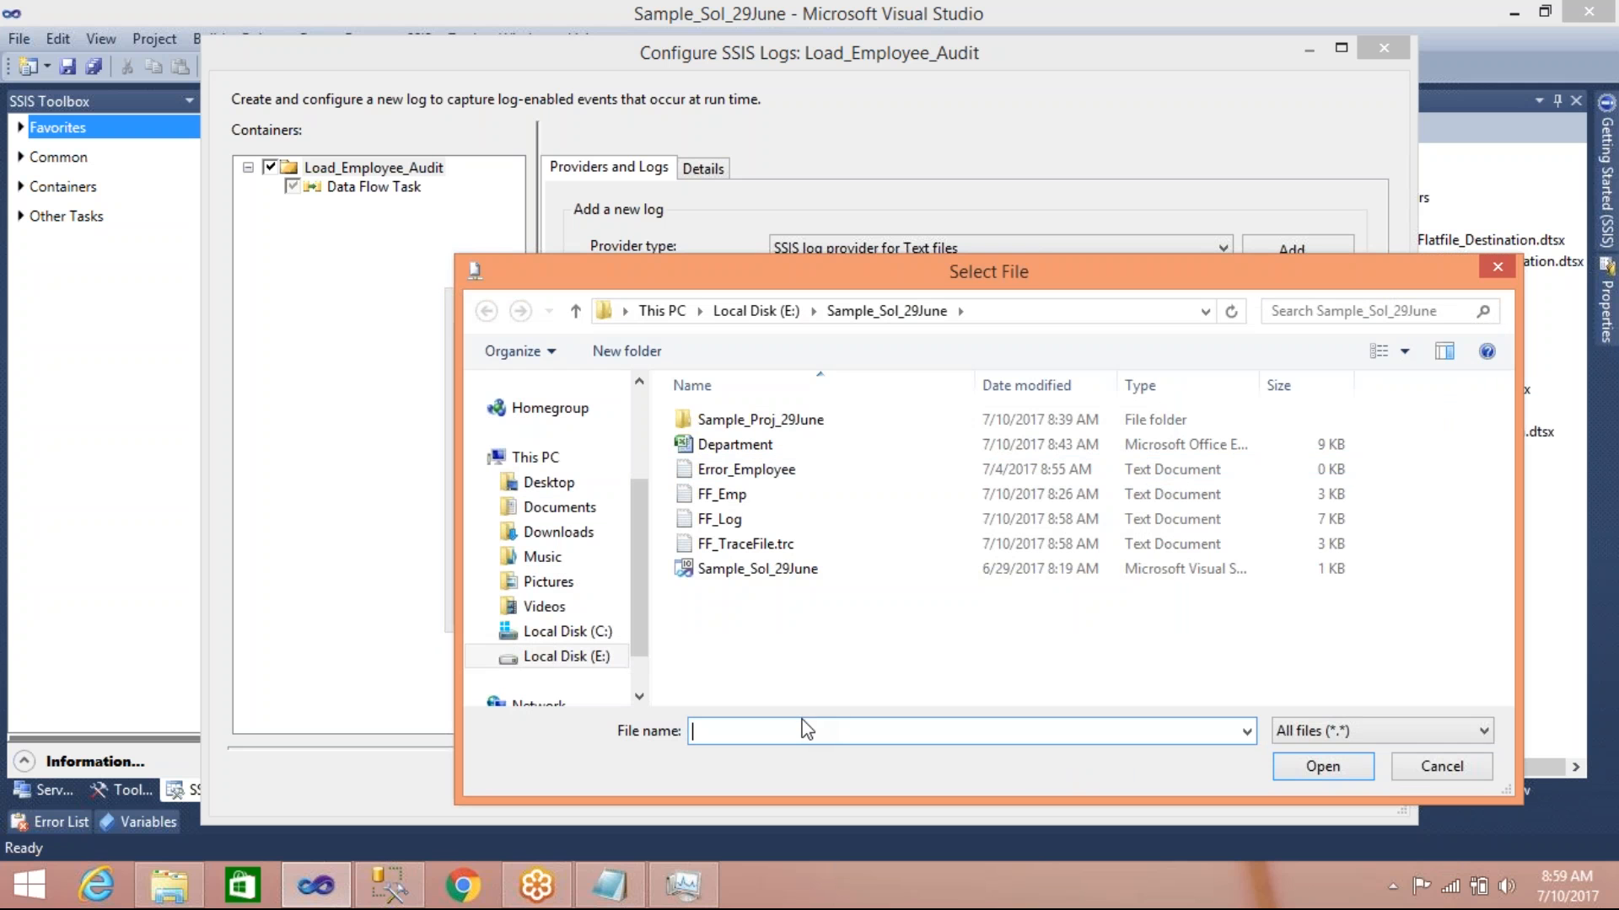
left_click(1440, 767)
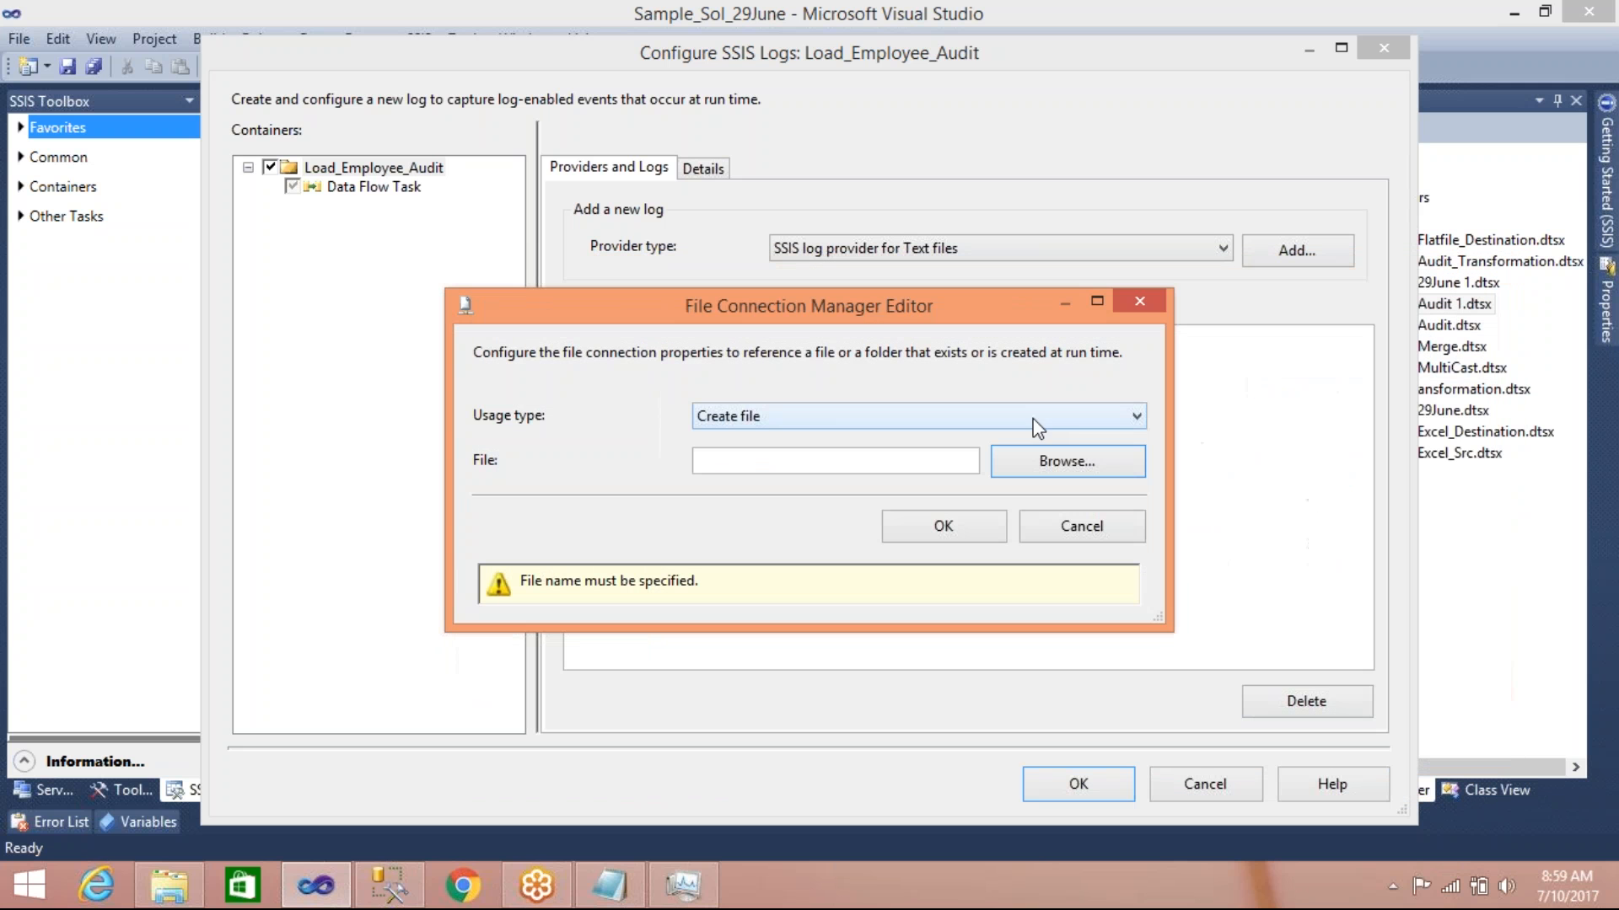
left_click(1073, 416)
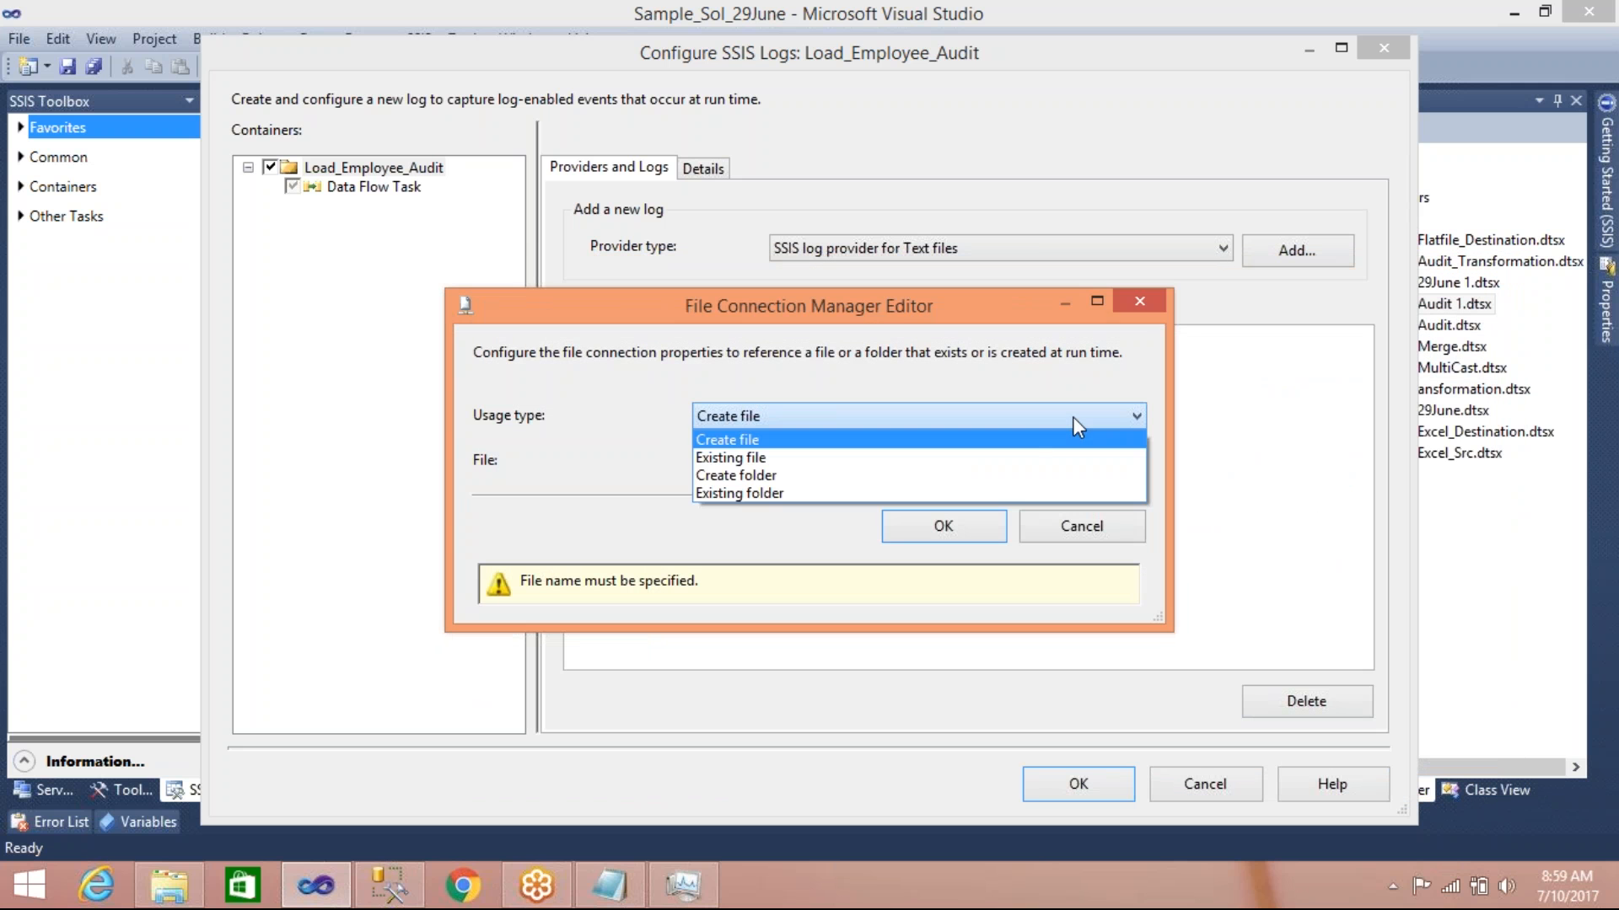
left_click(1035, 442)
Set the connection's usage type to Existing file and use the Profiler trace file New Text Document.trc from the Desktop
left_click(1117, 419)
left_click(933, 447)
left_click(1033, 462)
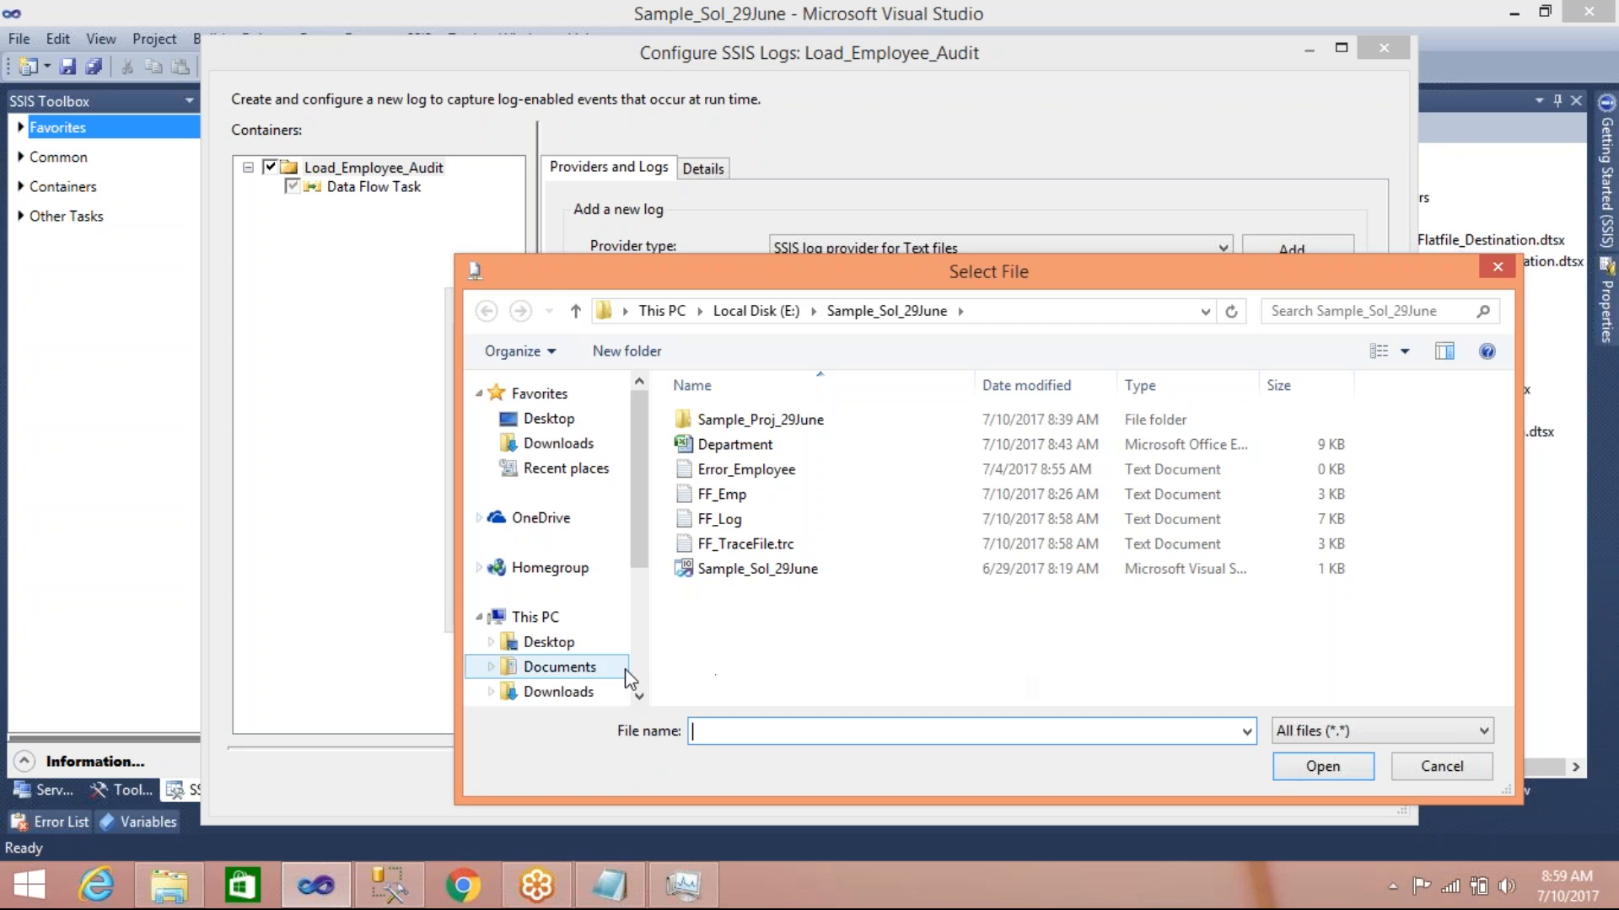
left_click(544, 419)
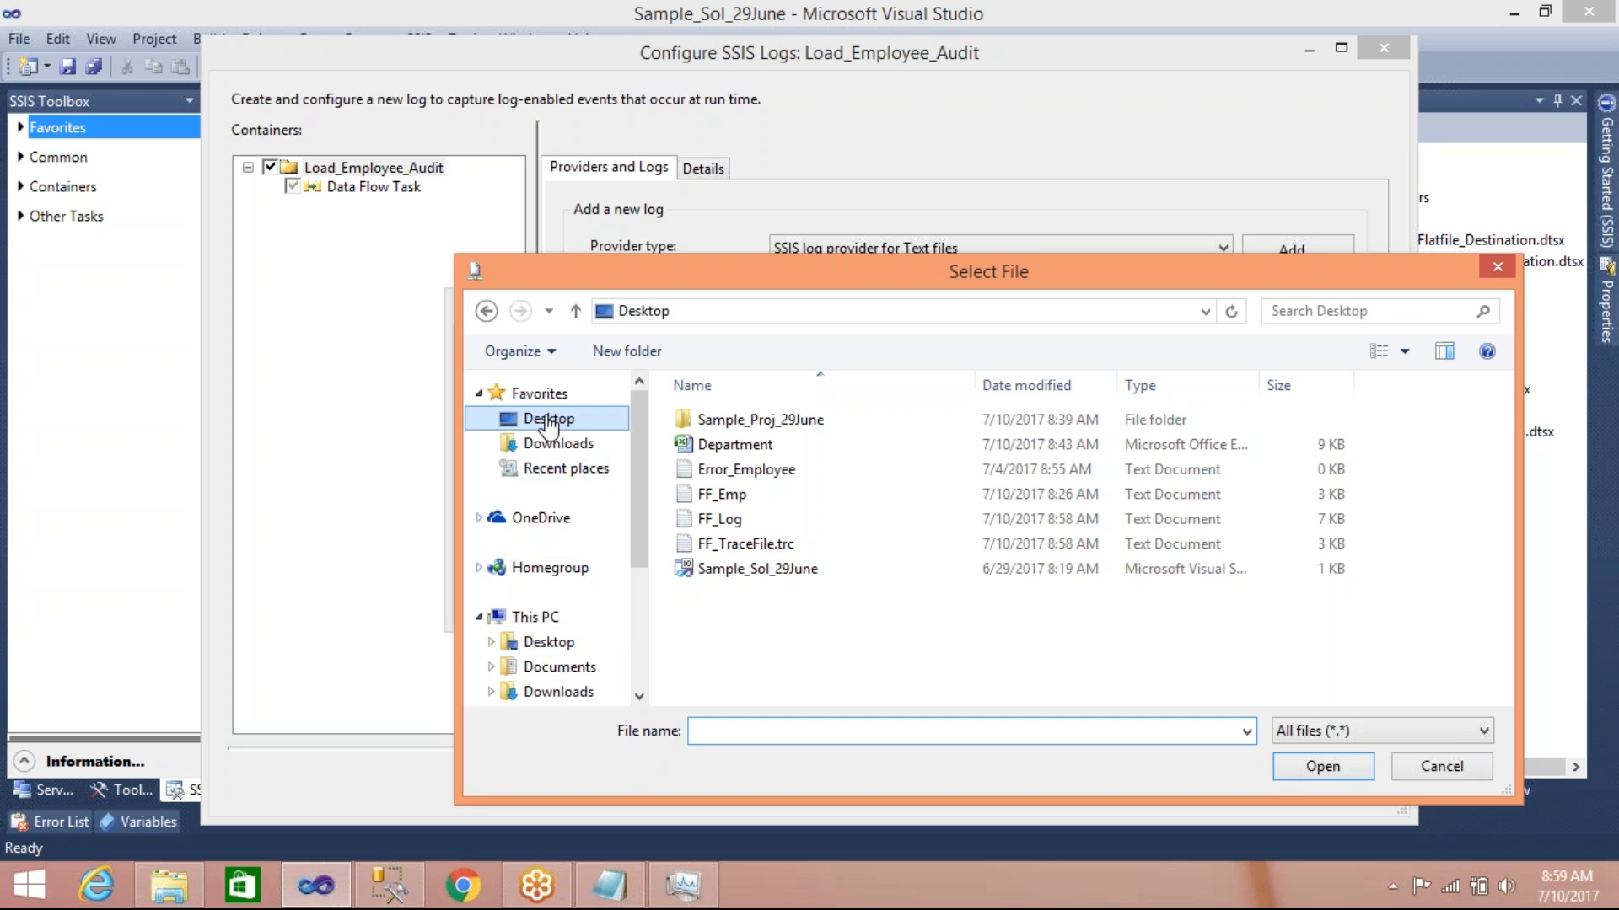
left_click_drag(1505, 427, 1522, 668)
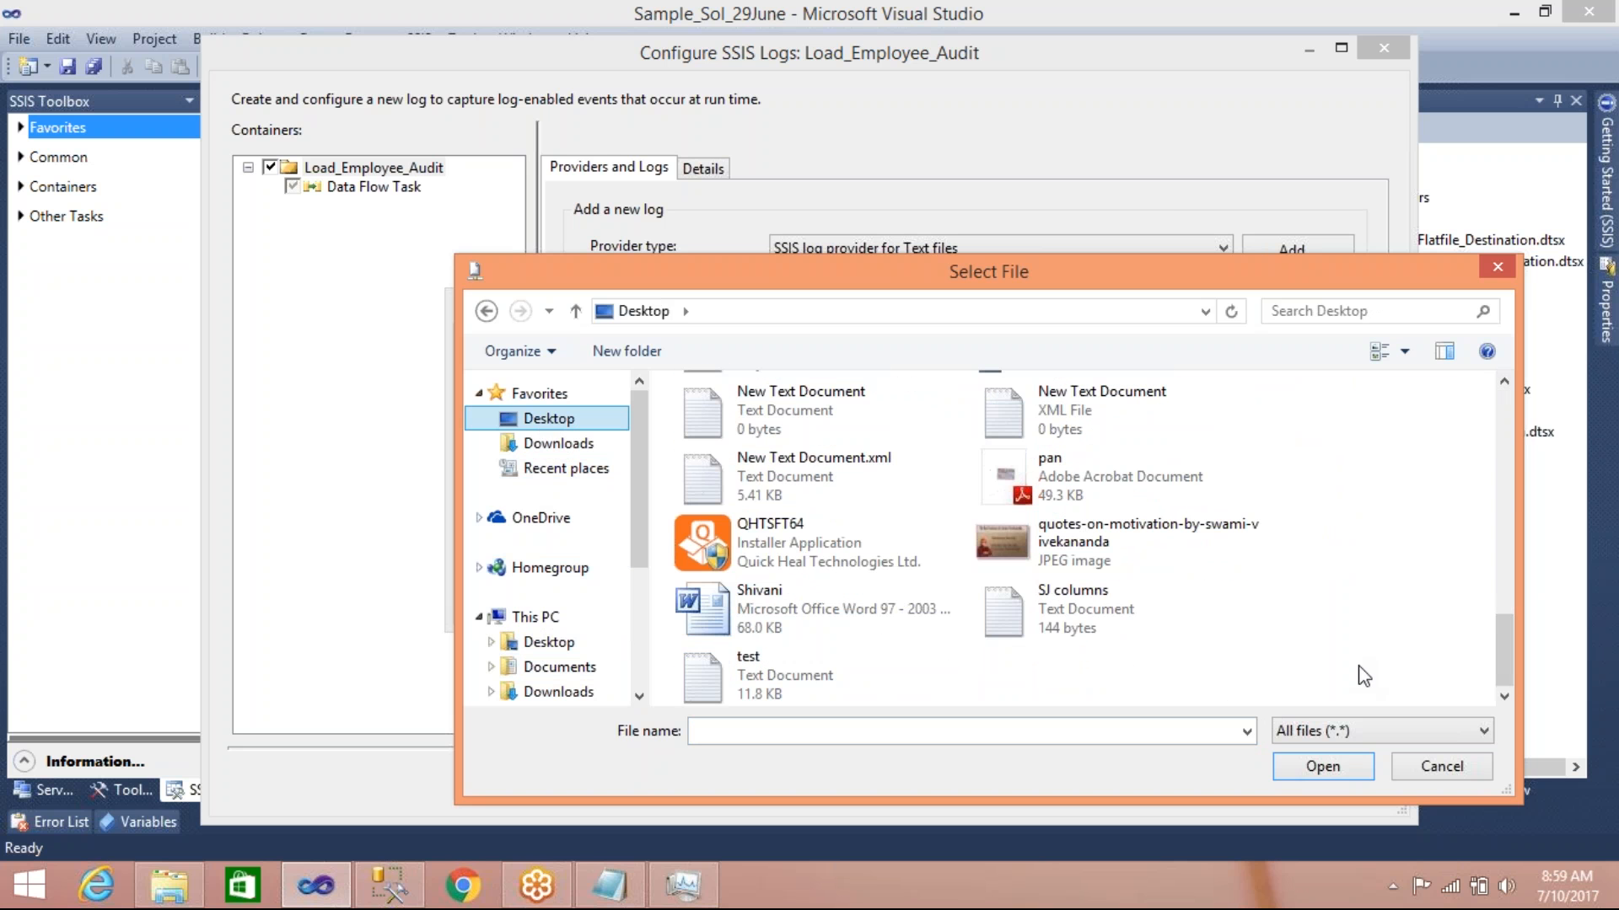
left_click_drag(1507, 661, 1494, 604)
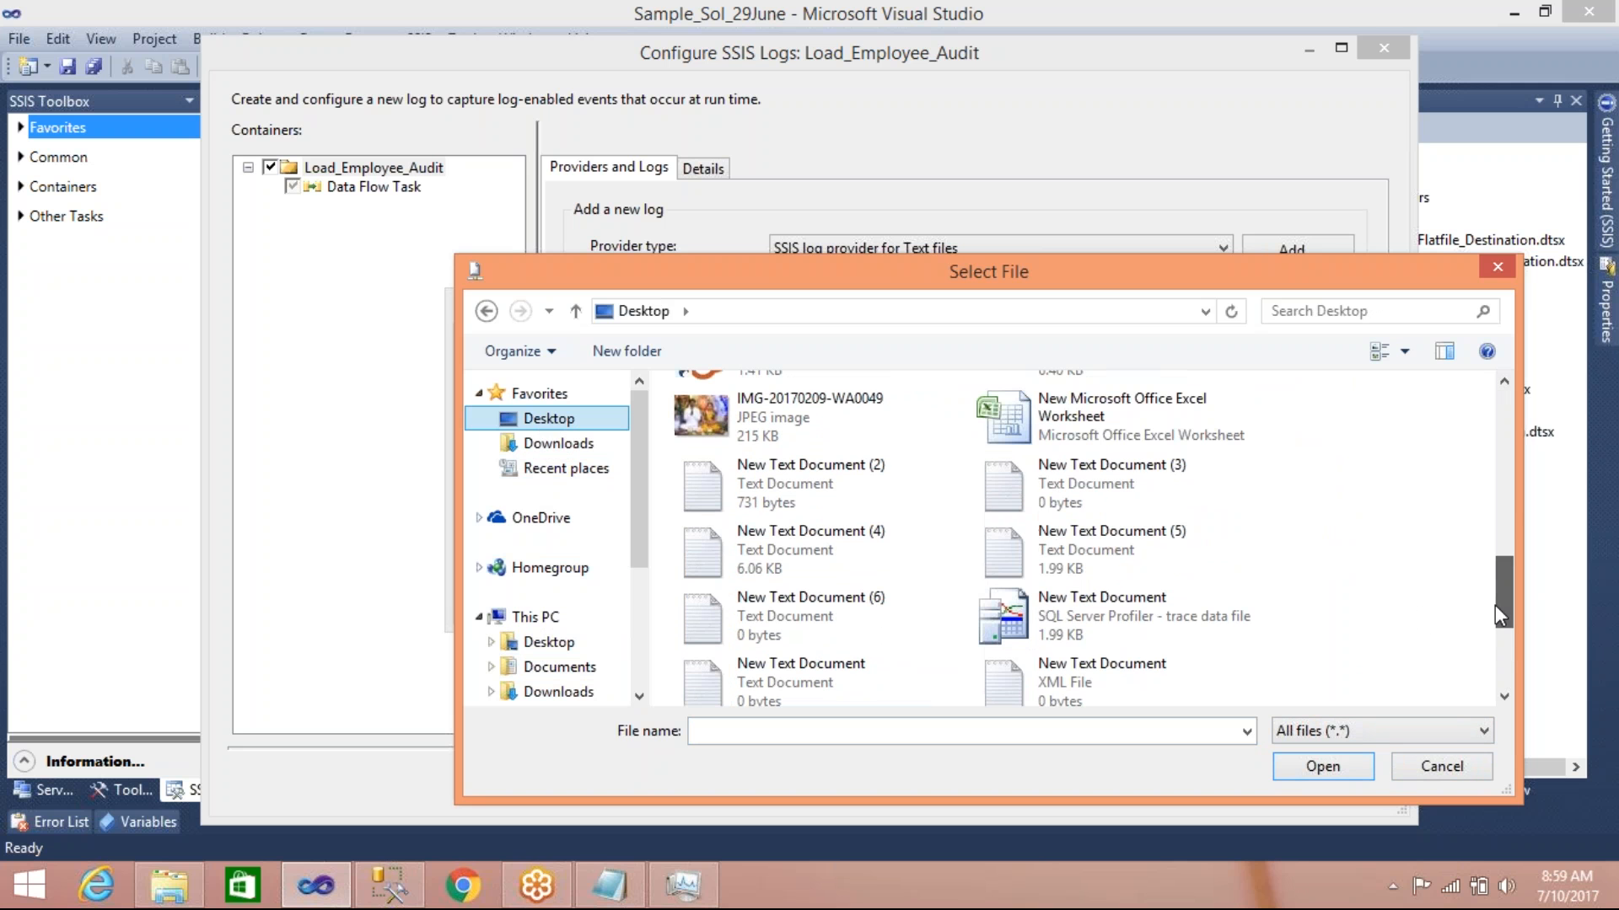
left_click(1201, 640)
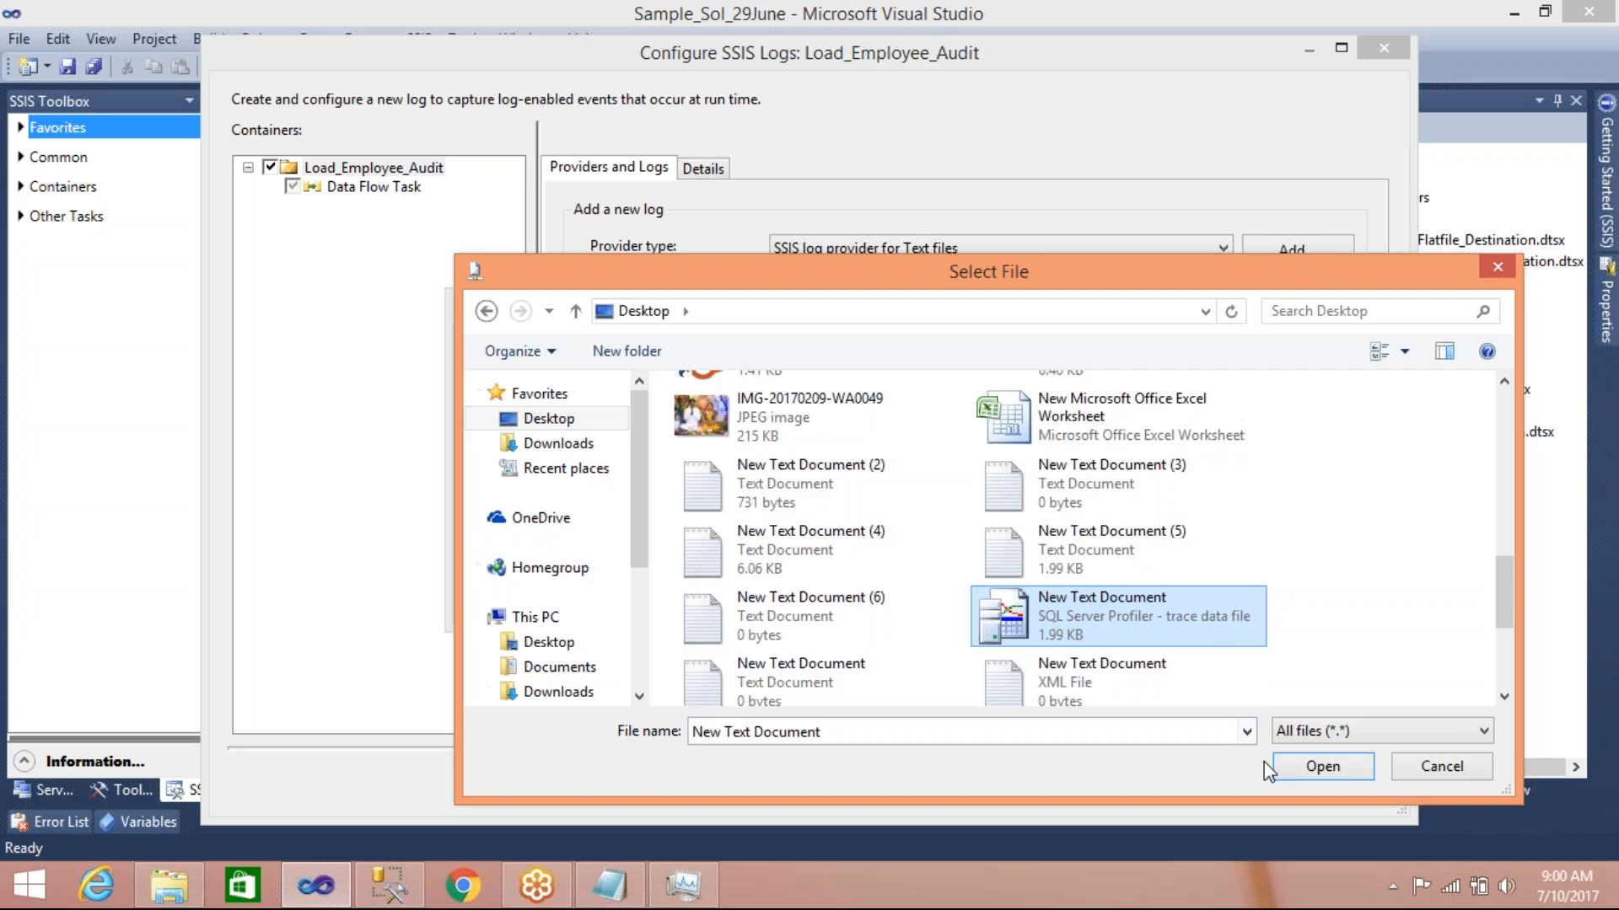
left_click(1302, 766)
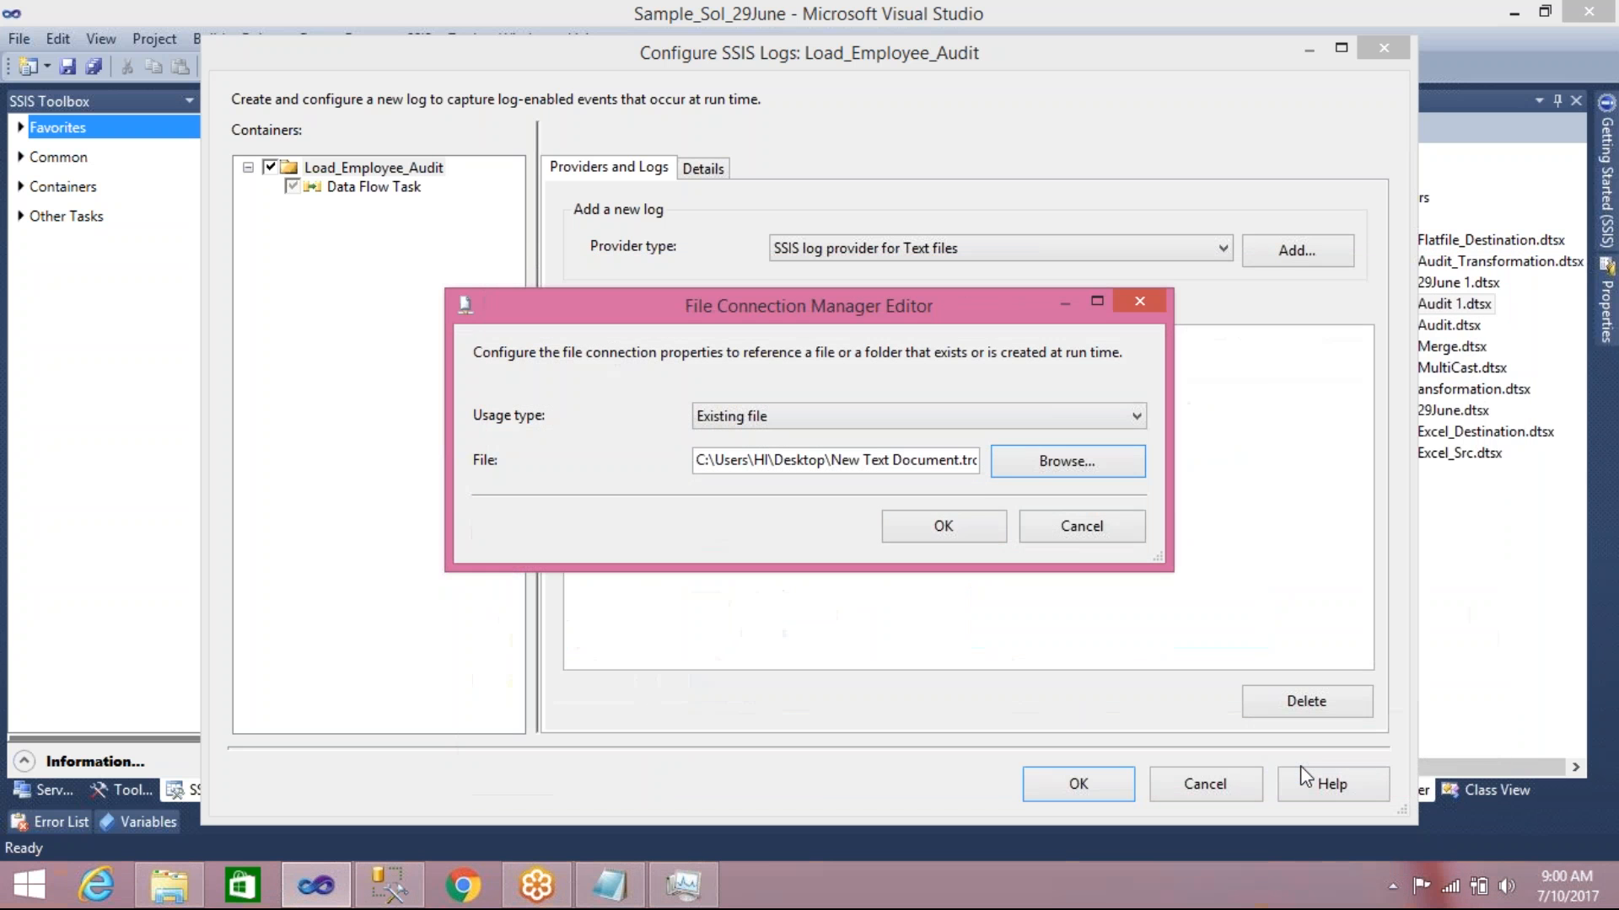
left_click(905, 518)
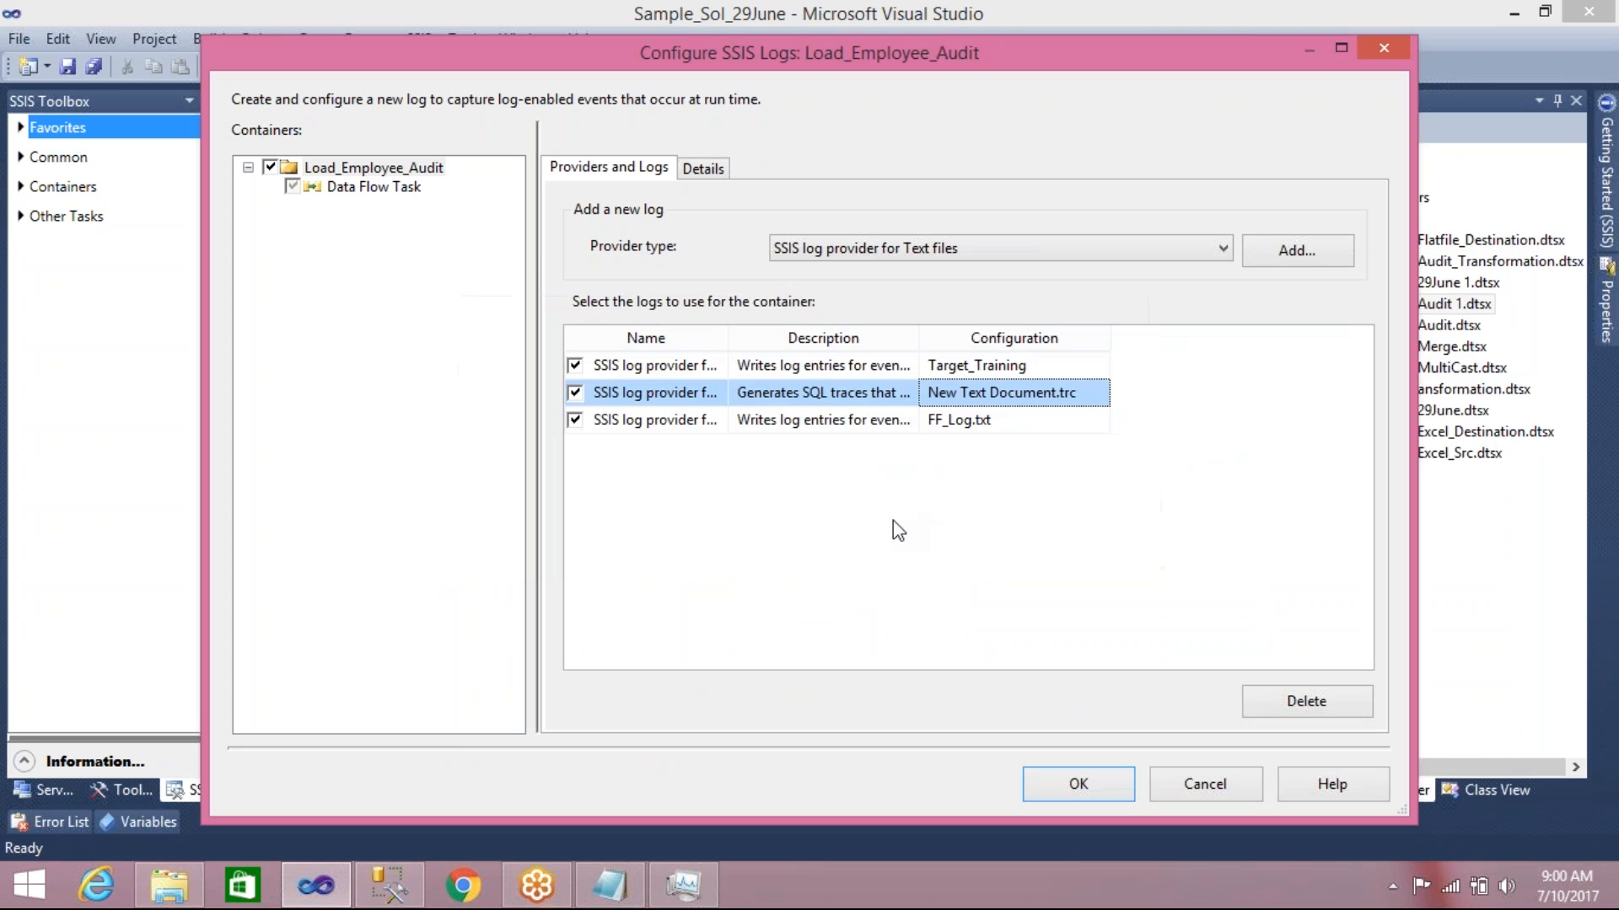
Confirm the logging configuration, then save and run the Load_Employee_Audit 1 package
left_click(1064, 782)
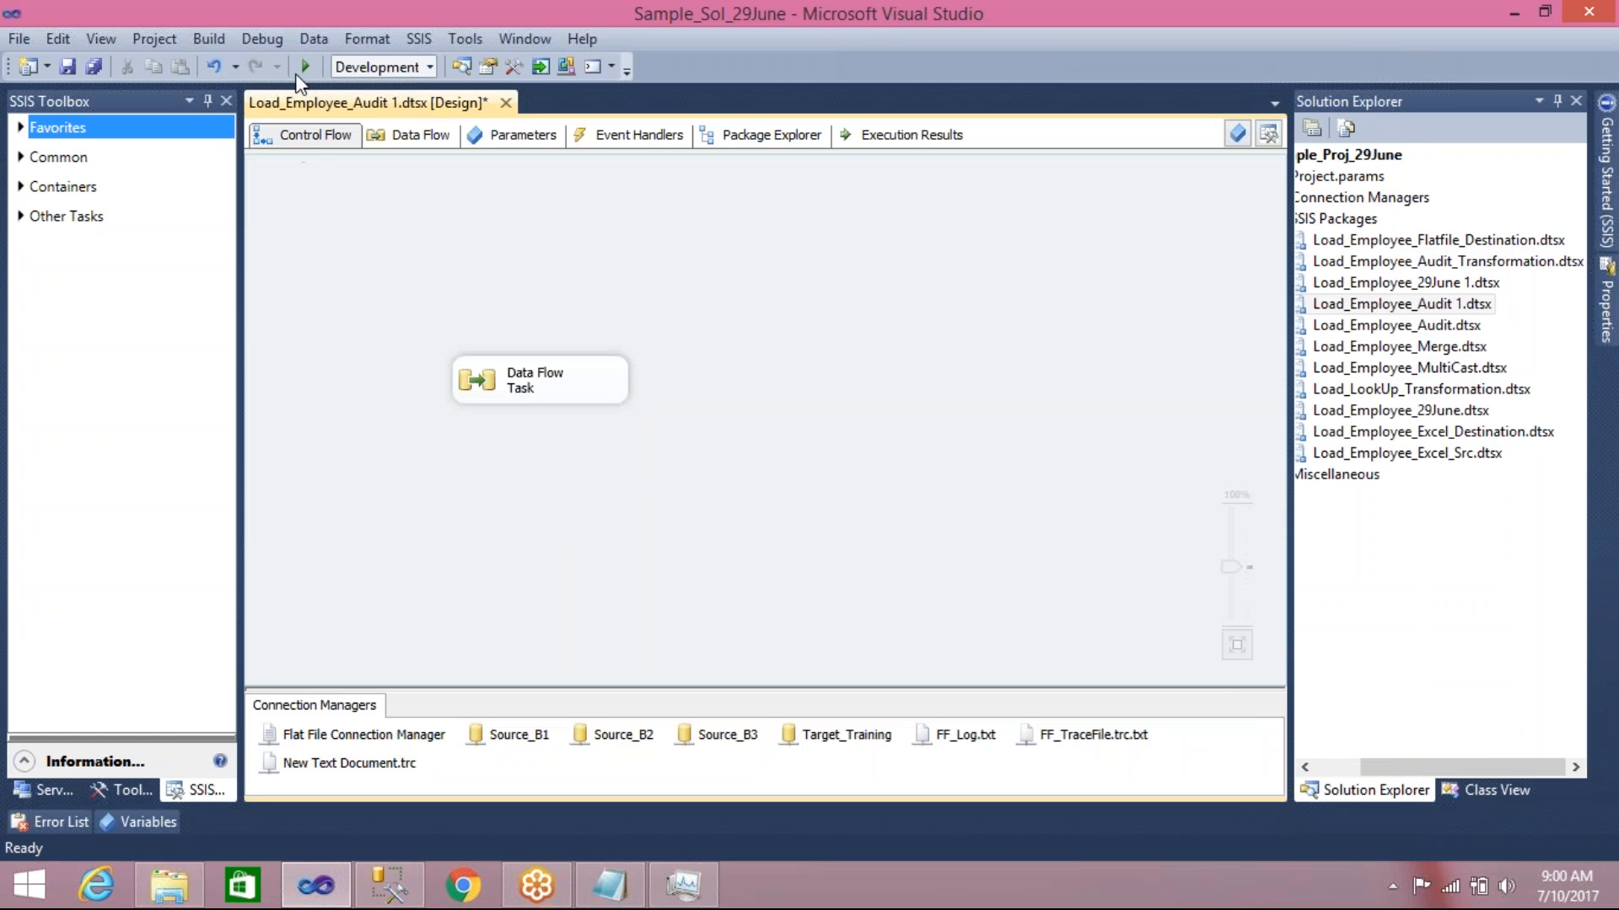
left_click(69, 67)
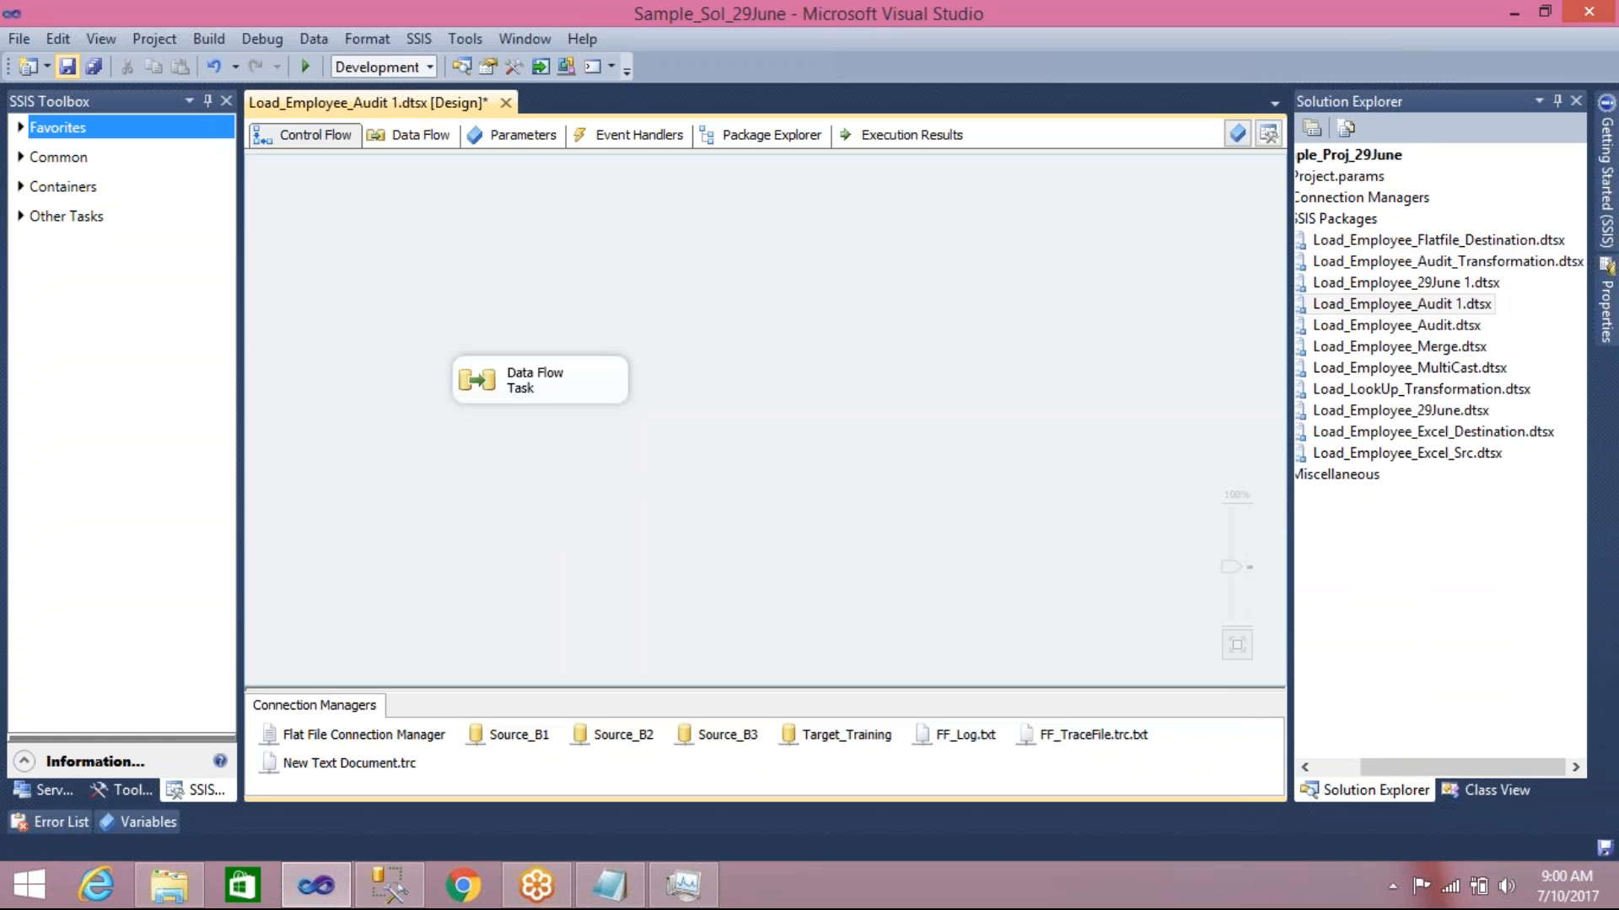
left_click(304, 66)
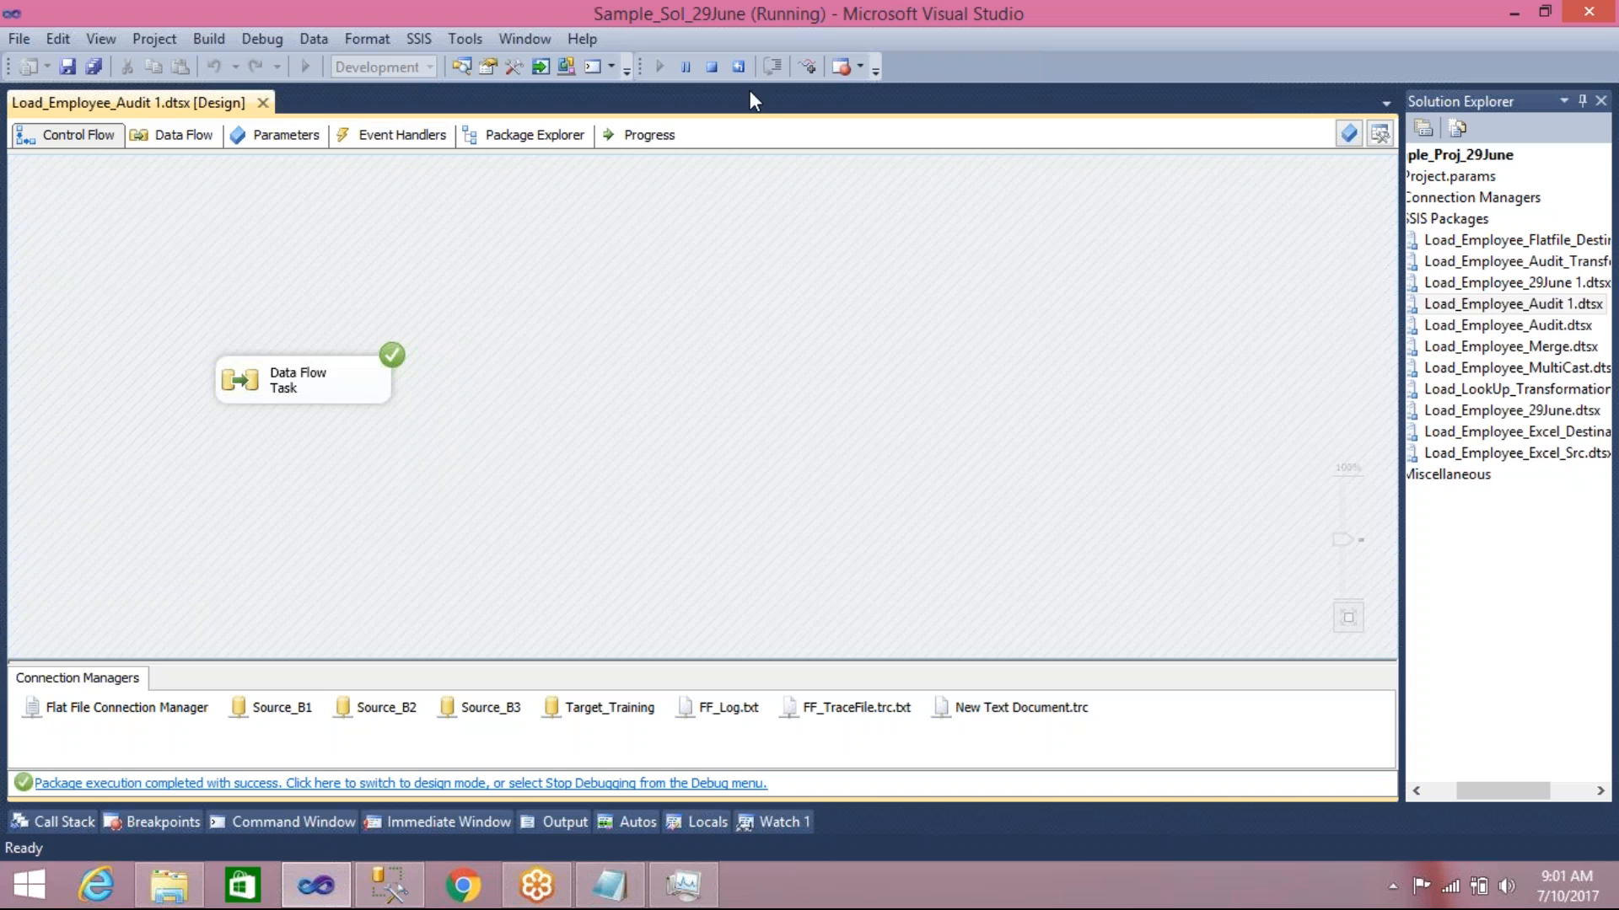
Stop debugging the package and show the Windows desktop
left_click(713, 67)
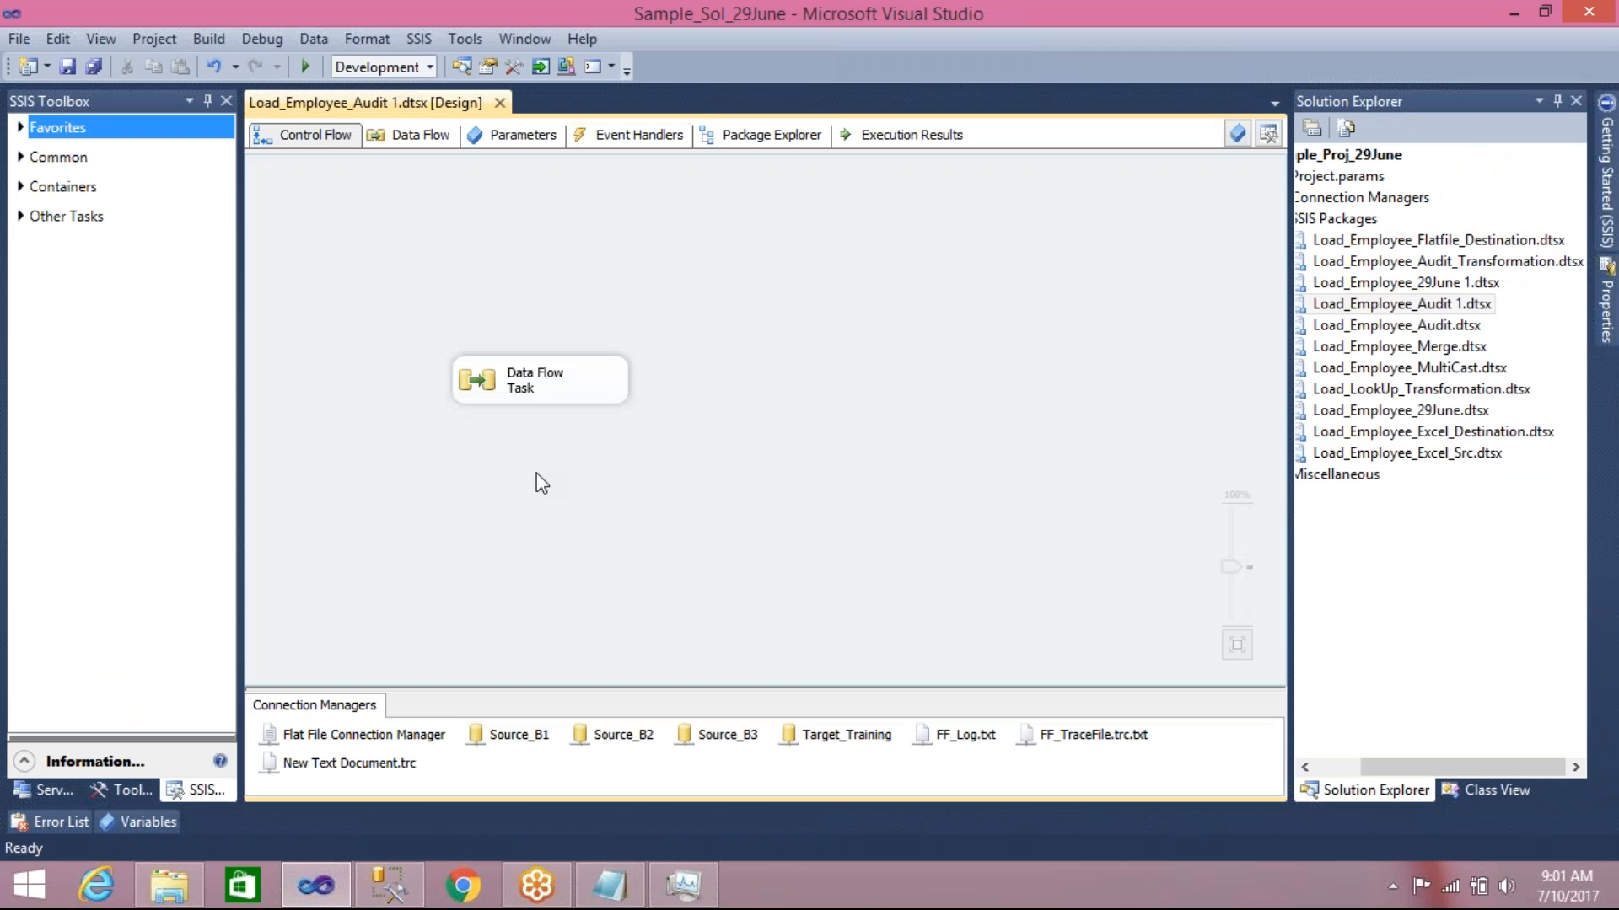
right_click(743, 894)
left_click(805, 781)
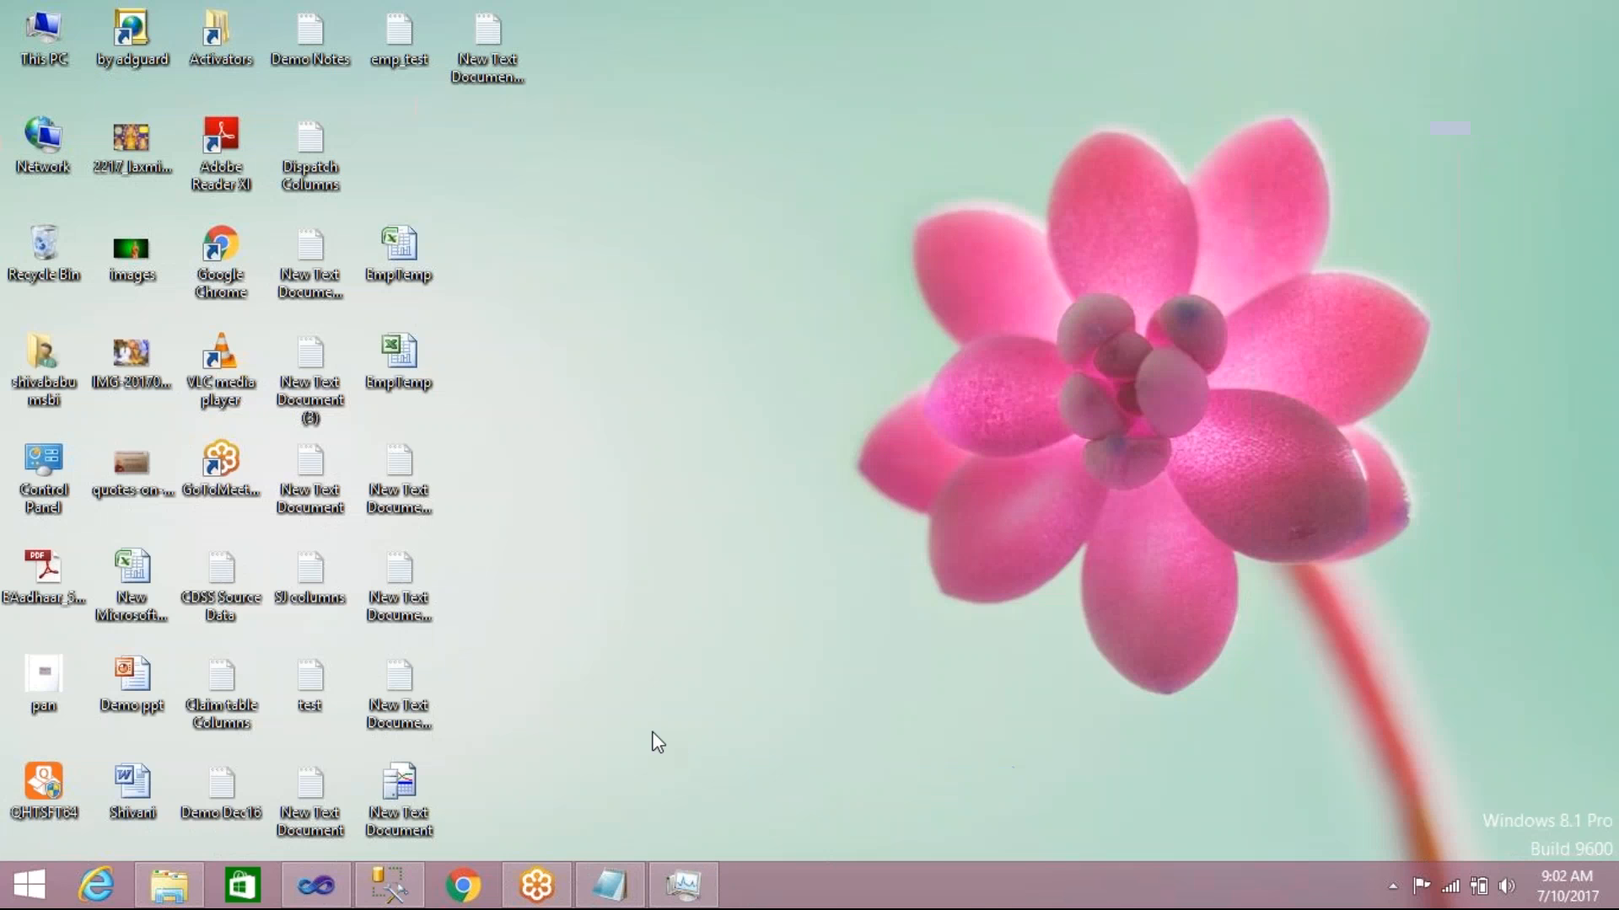
Open the desktop trace file New Text Document.trc in SQL Server Profiler and resize its columns to bring TextData into view
double_click(398, 793)
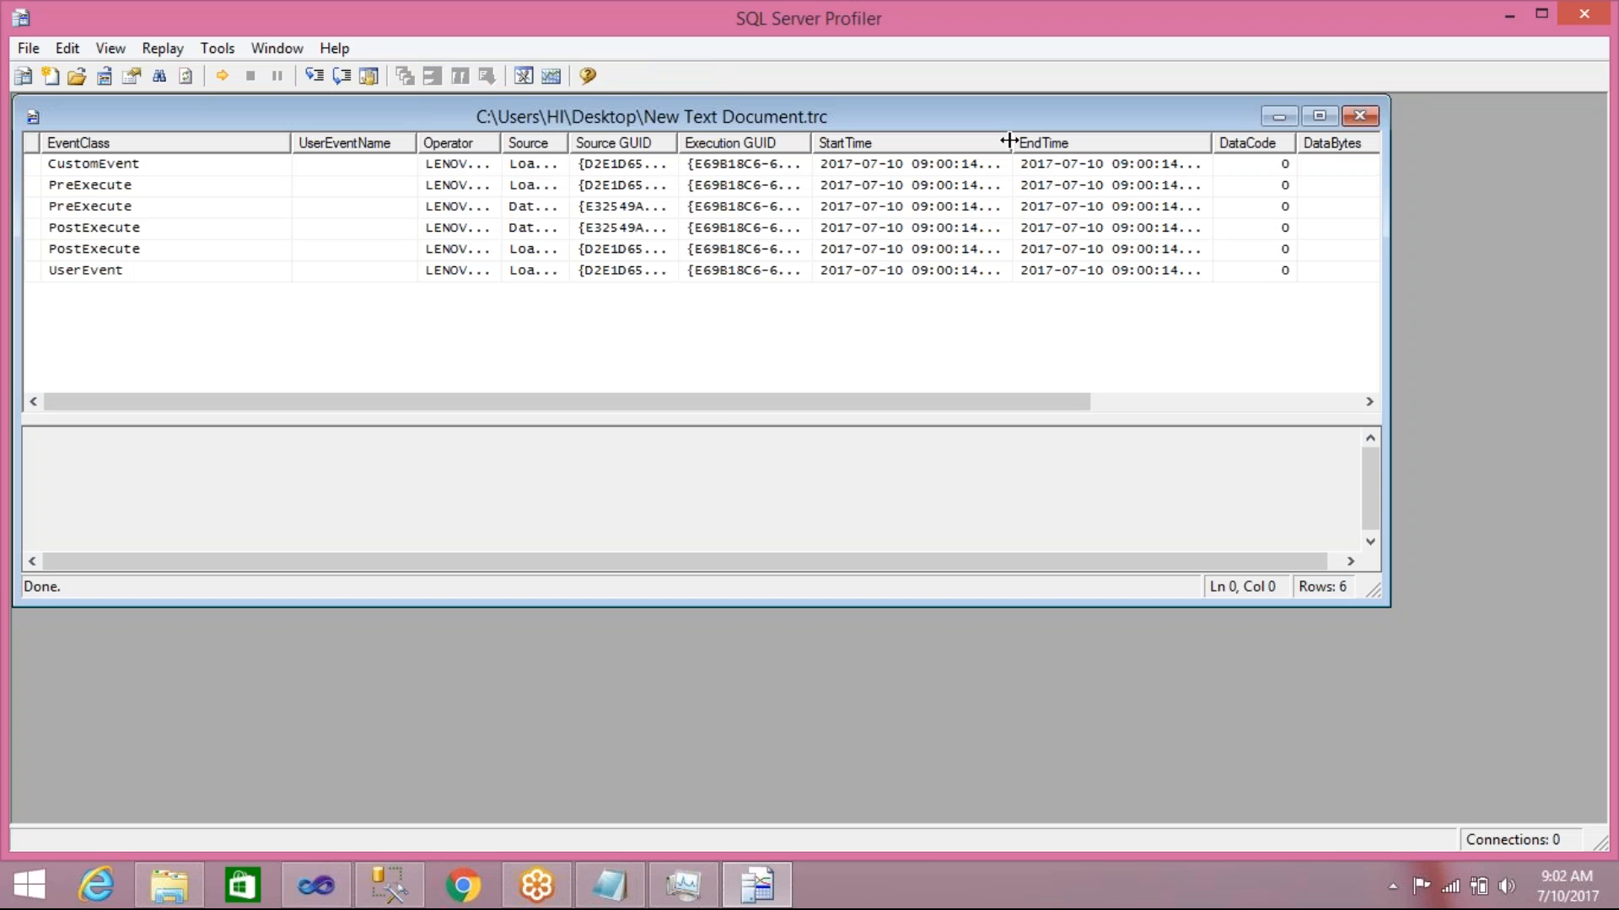
left_click_drag(1008, 141, 1087, 146)
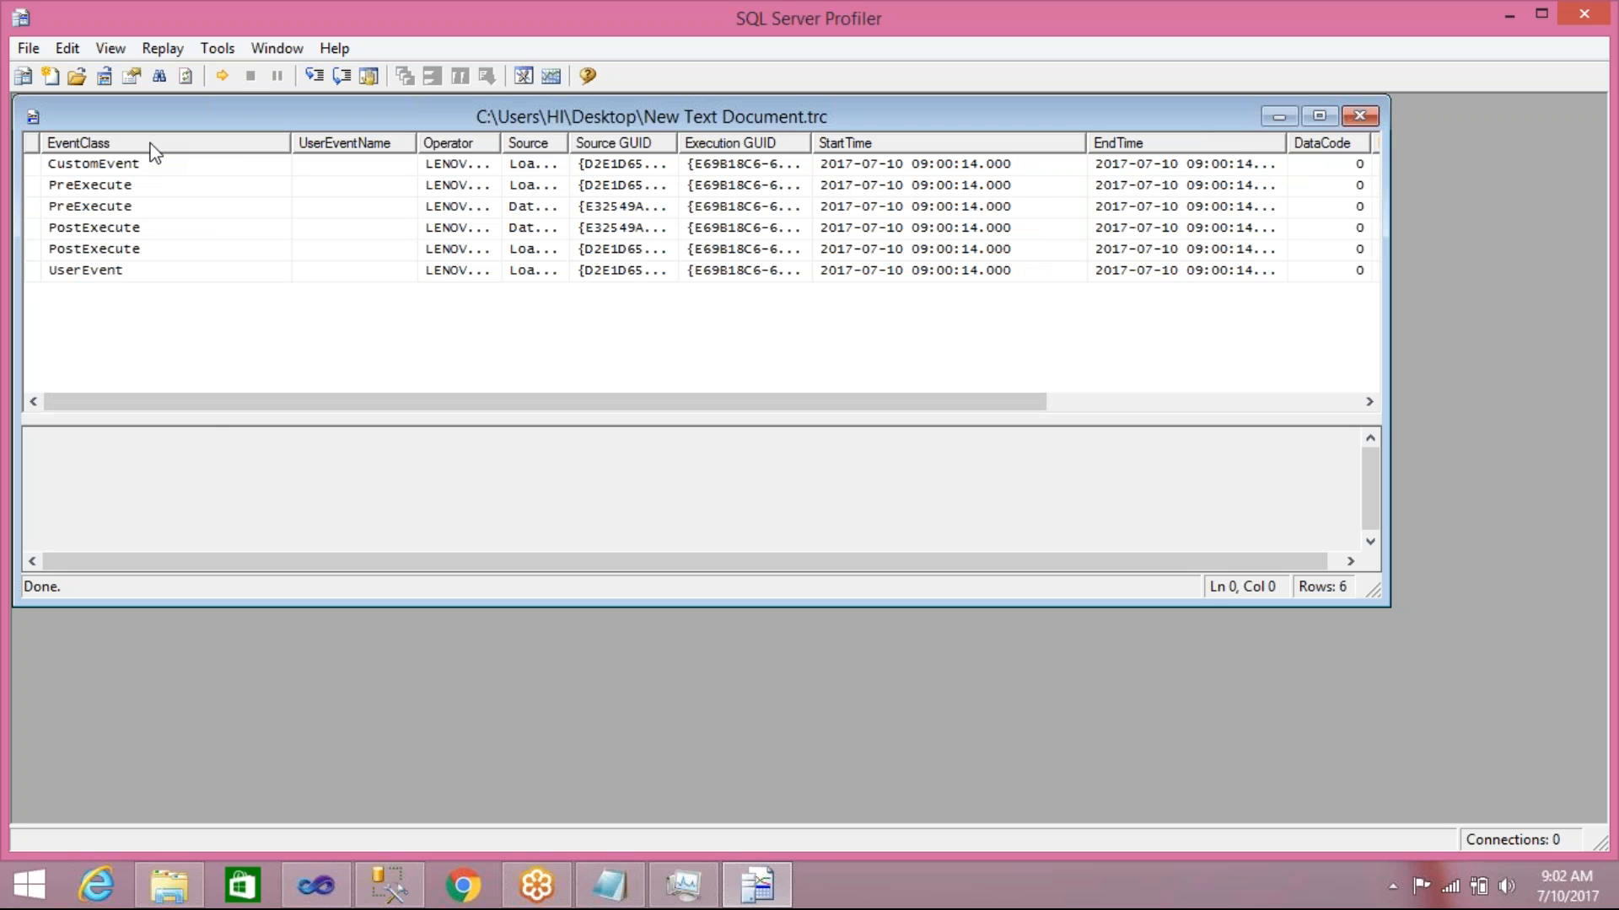
left_click_drag(292, 143, 168, 145)
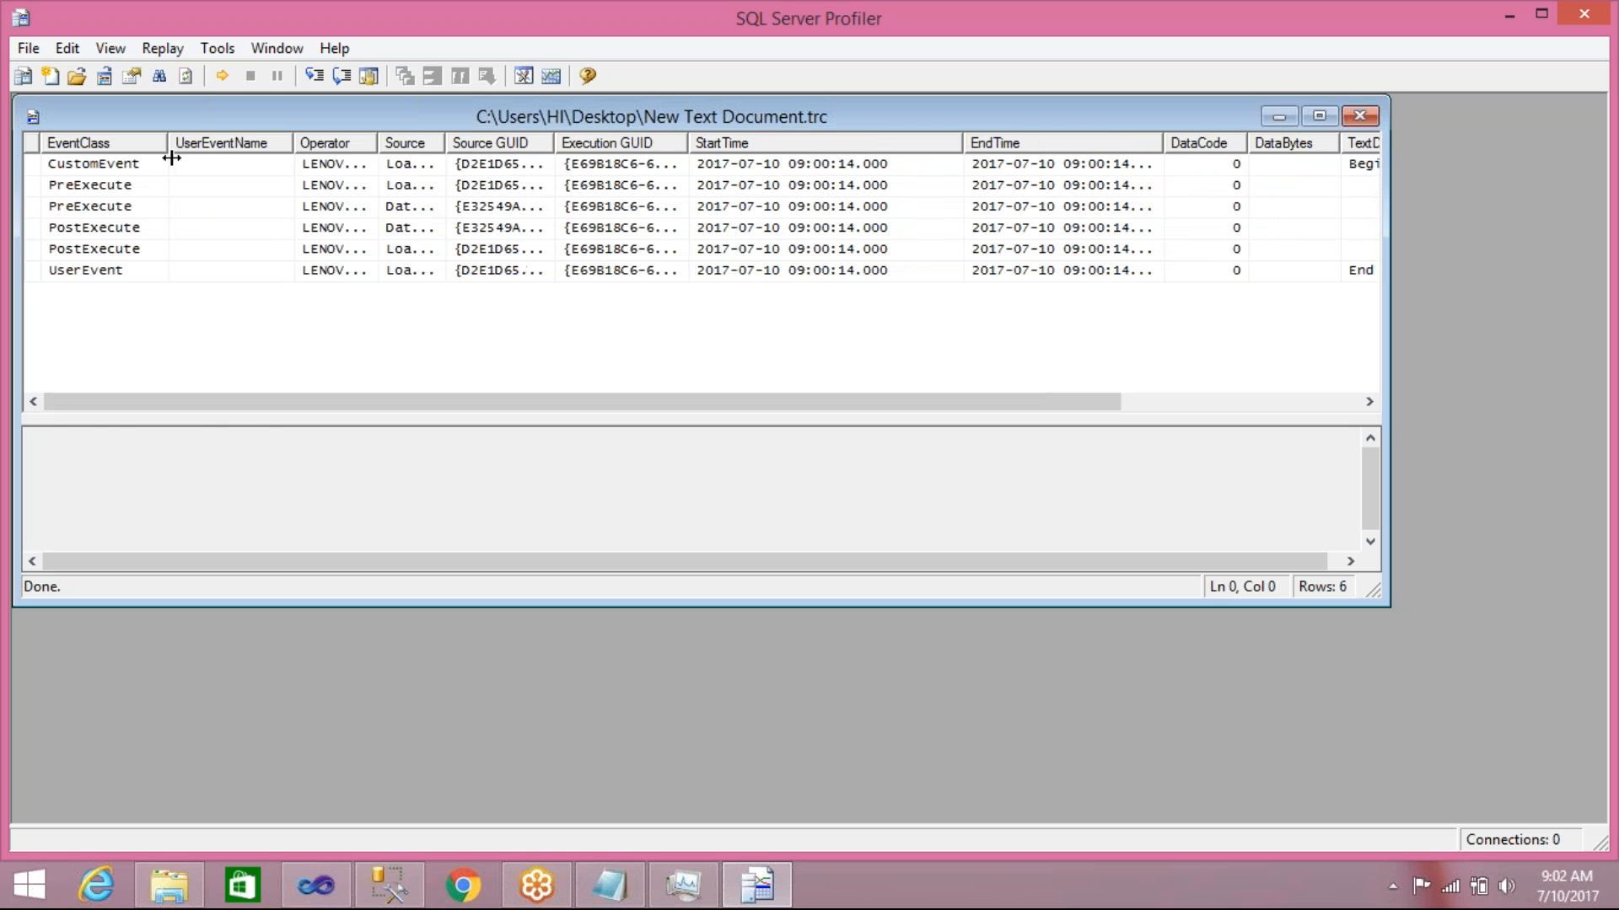
left_click(227, 164)
left_click_drag(295, 145, 342, 143)
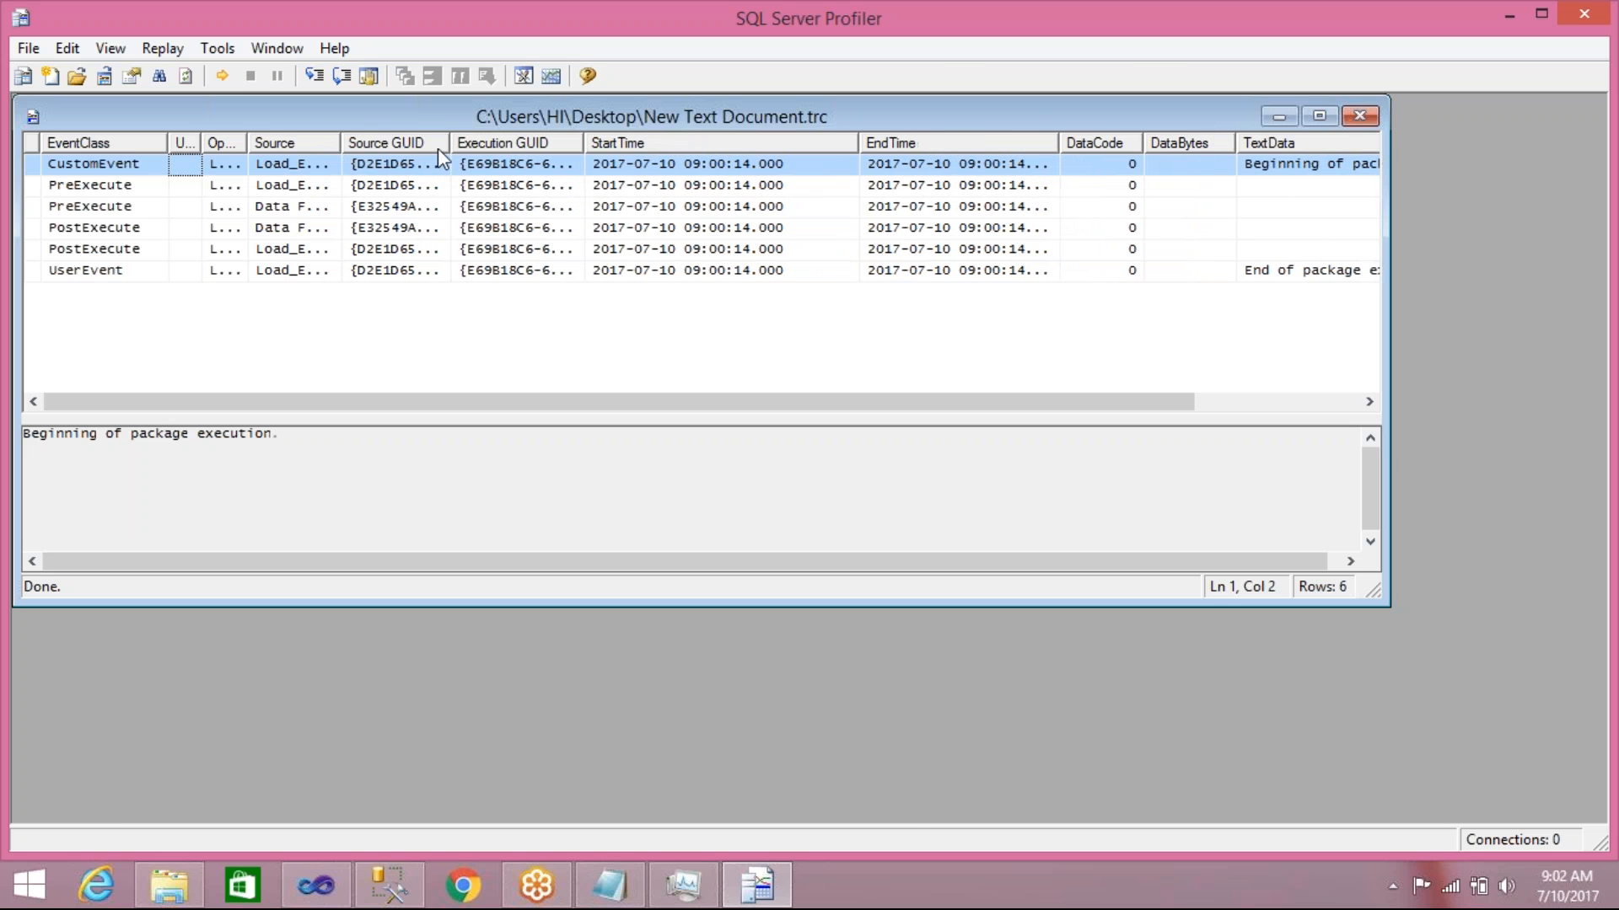
mouse_move(447, 141)
left_mouse_down()
mouse_move(526, 145)
mouse_move(438, 162)
left_mouse_up()
left_click(734, 164)
left_click_drag(848, 143, 762, 159)
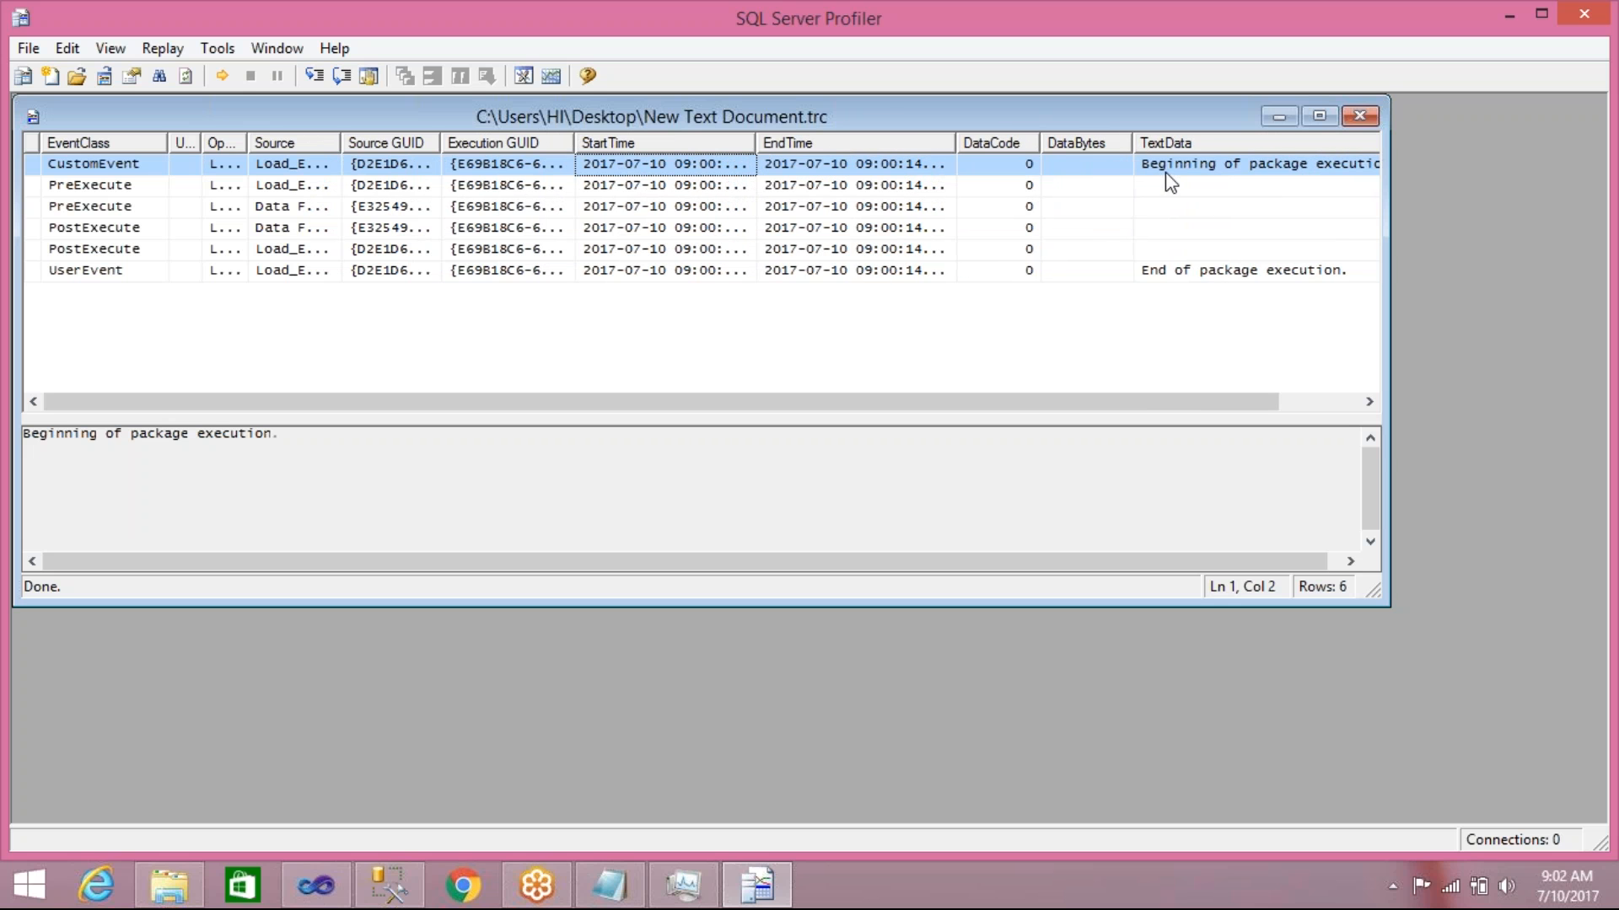
Inspect the TextData of the UserEvent and CustomEvent rows in the trace
left_click(1203, 270)
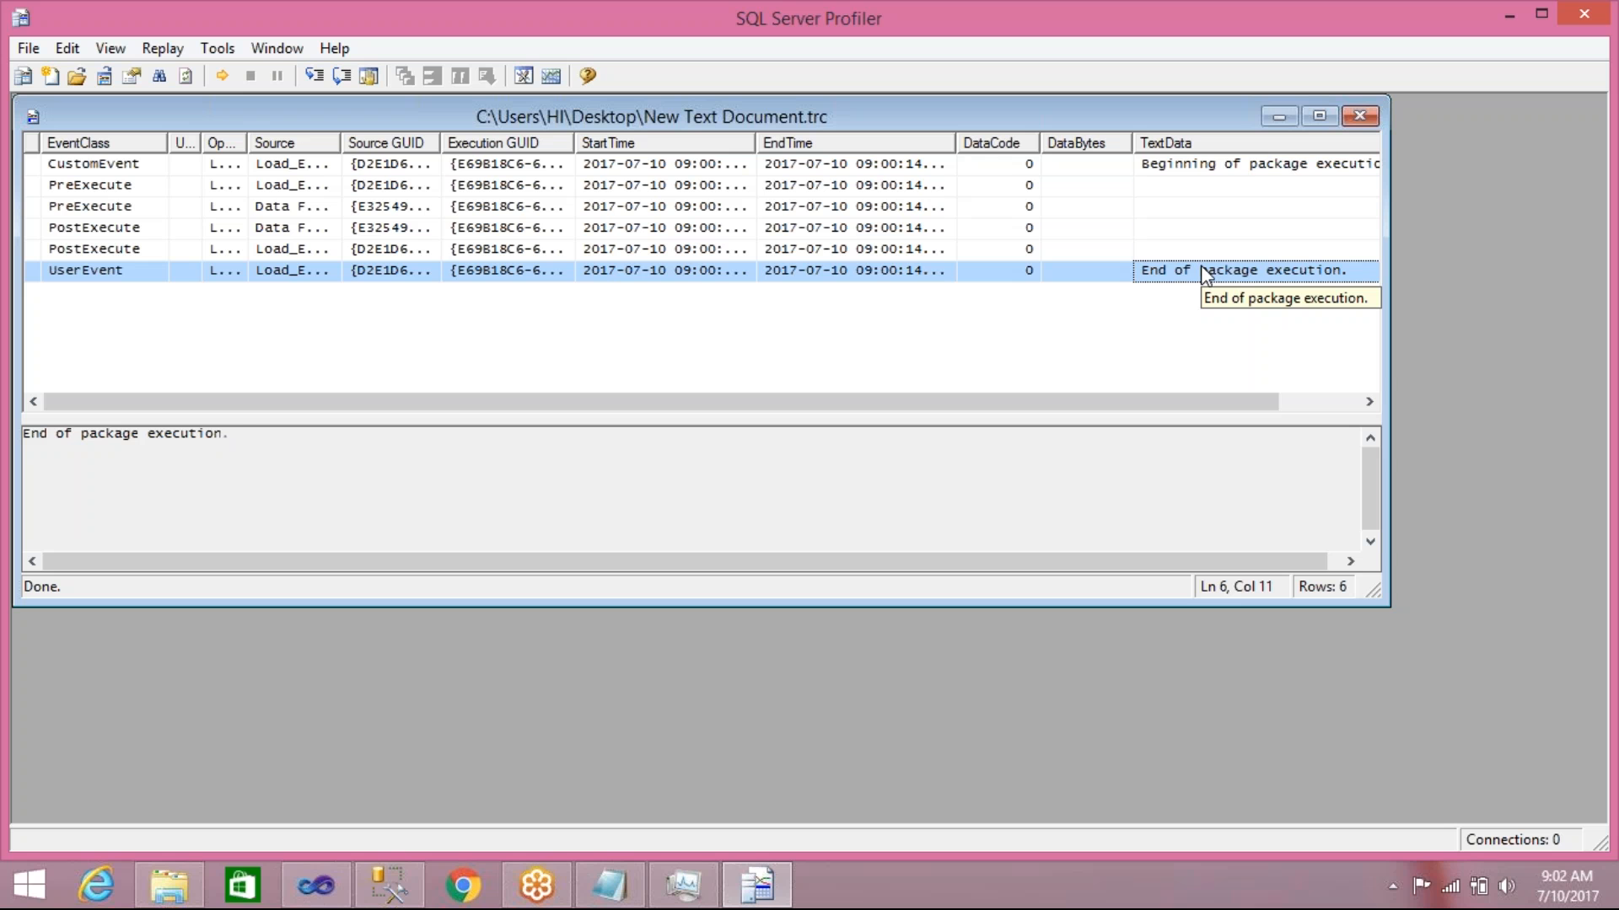
left_click(1254, 165)
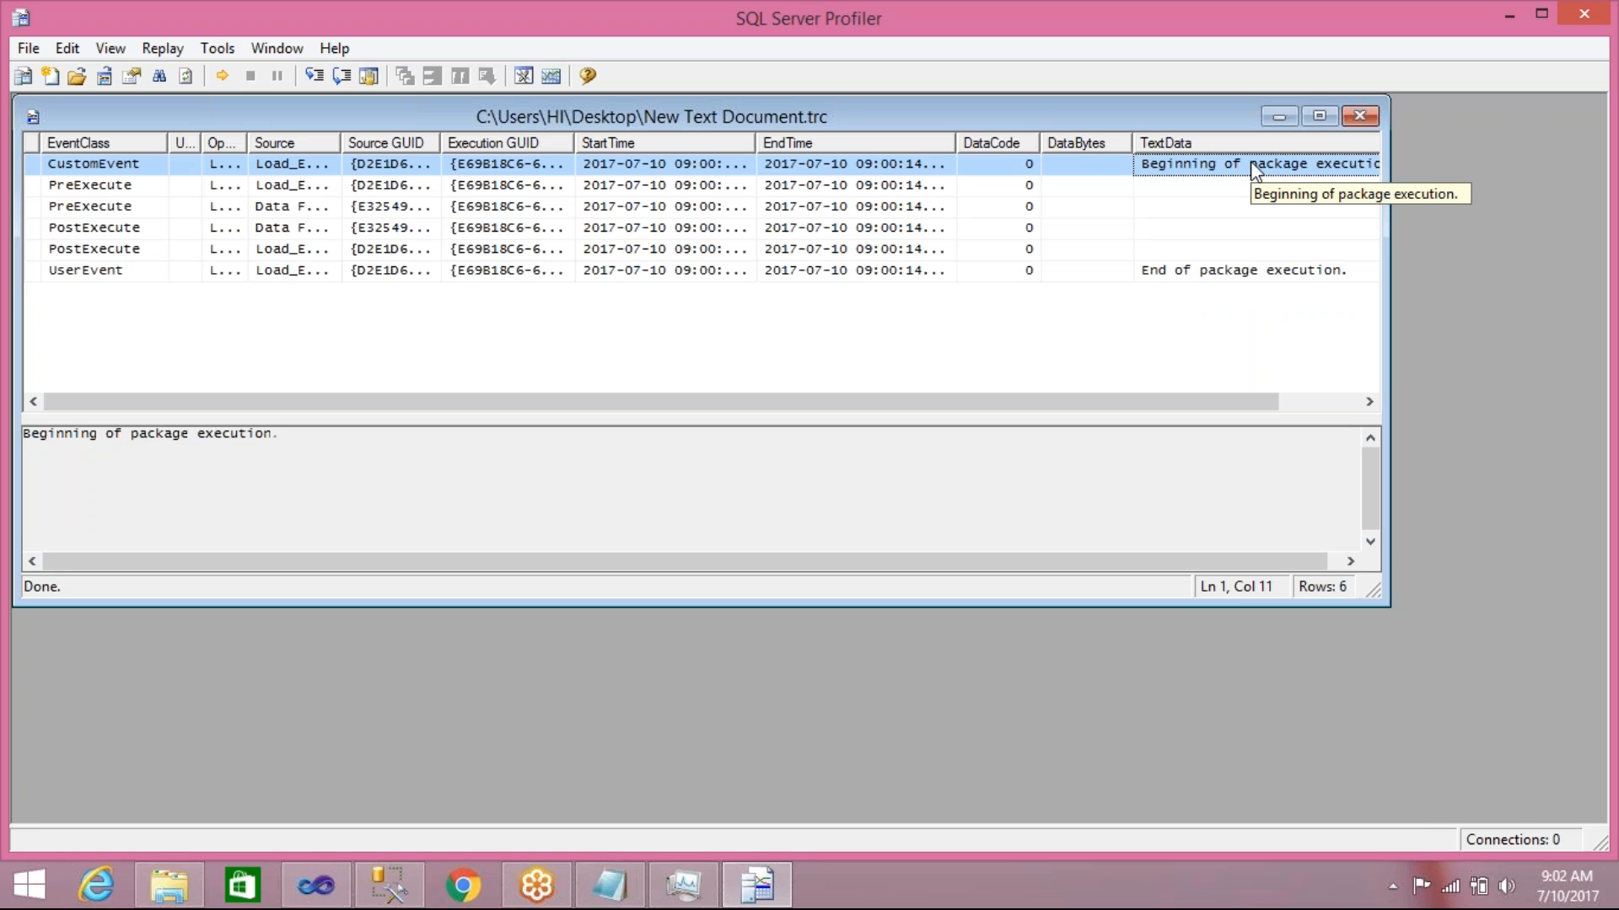
left_click(1254, 272)
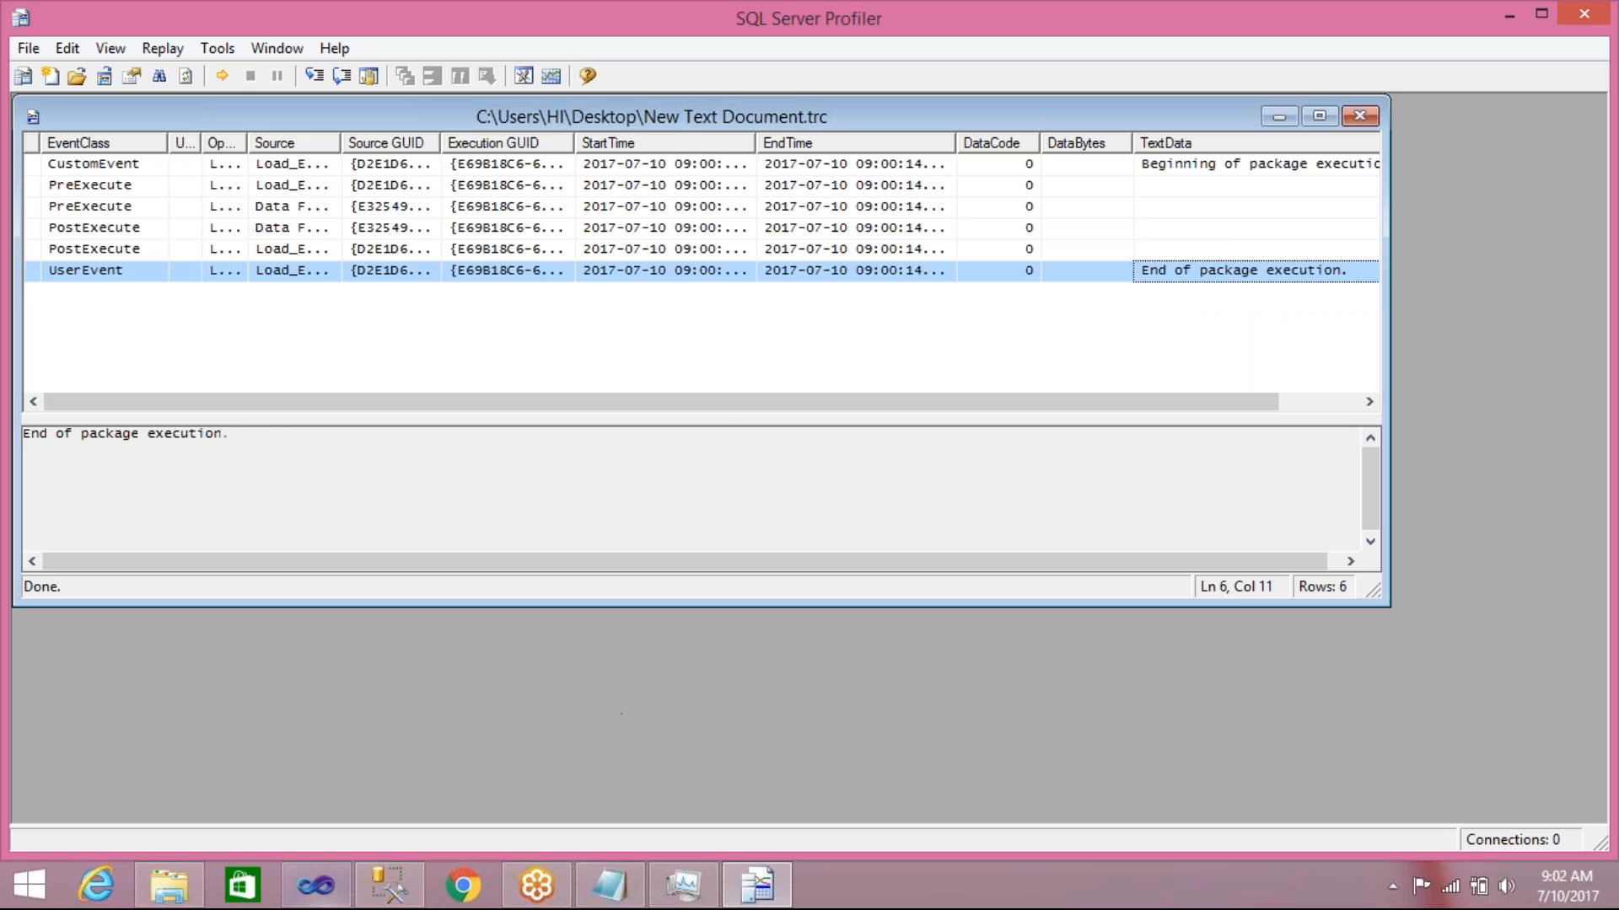
Switch to Visual Studio and add an SSIS log provider for Windows Event Log to the Load_Employee_Audit logging configuration
left_click(293, 892)
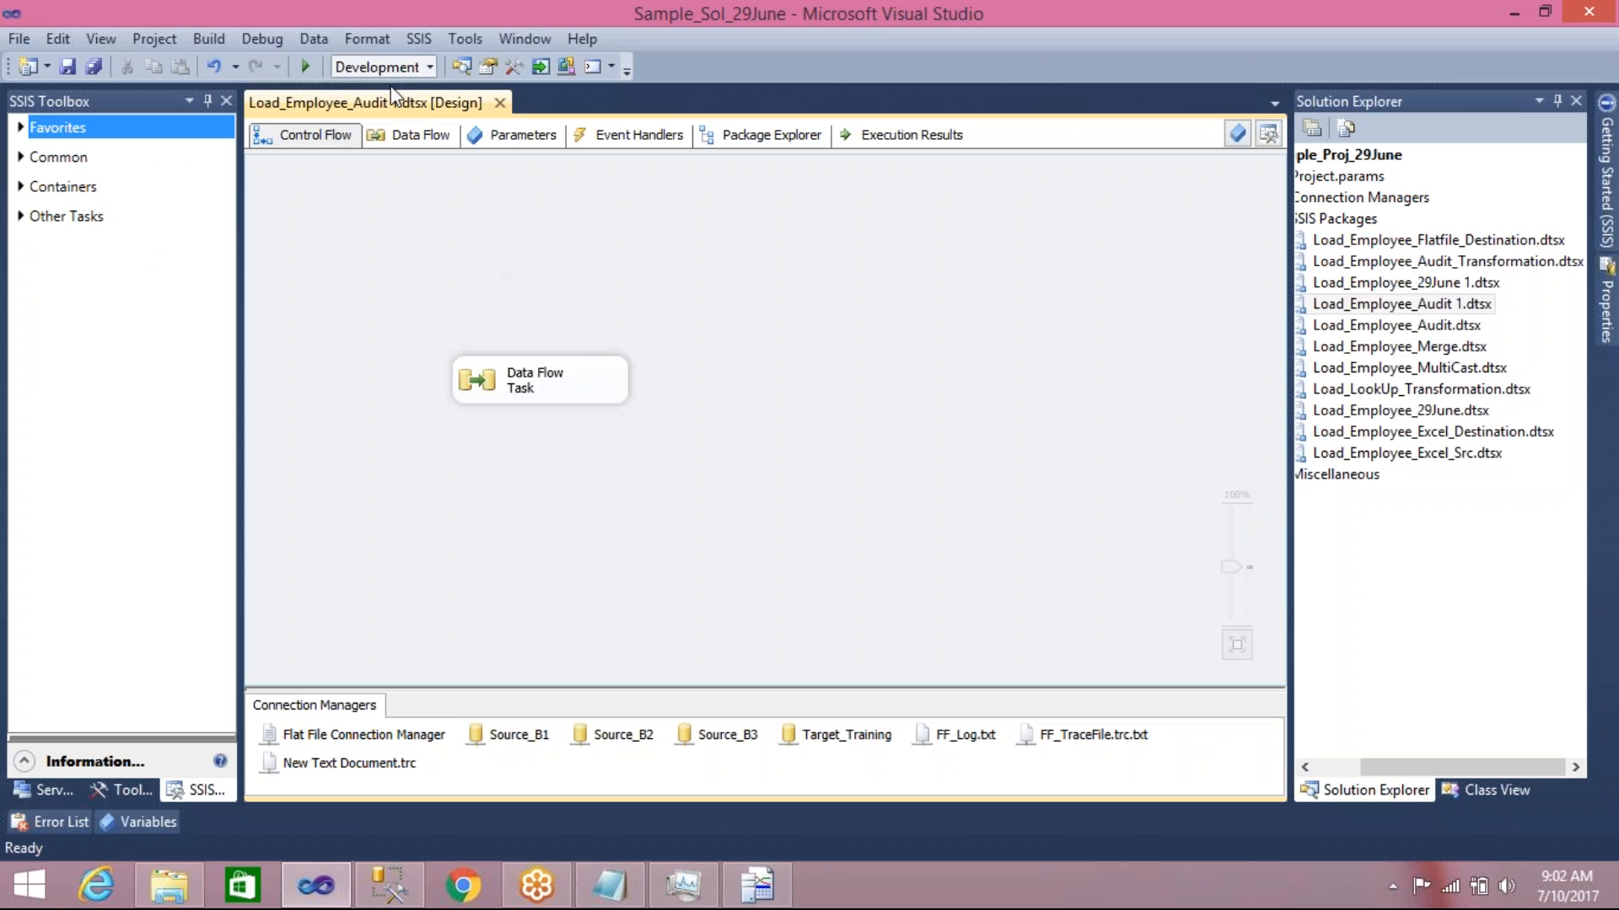
left_click(419, 38)
left_click(432, 60)
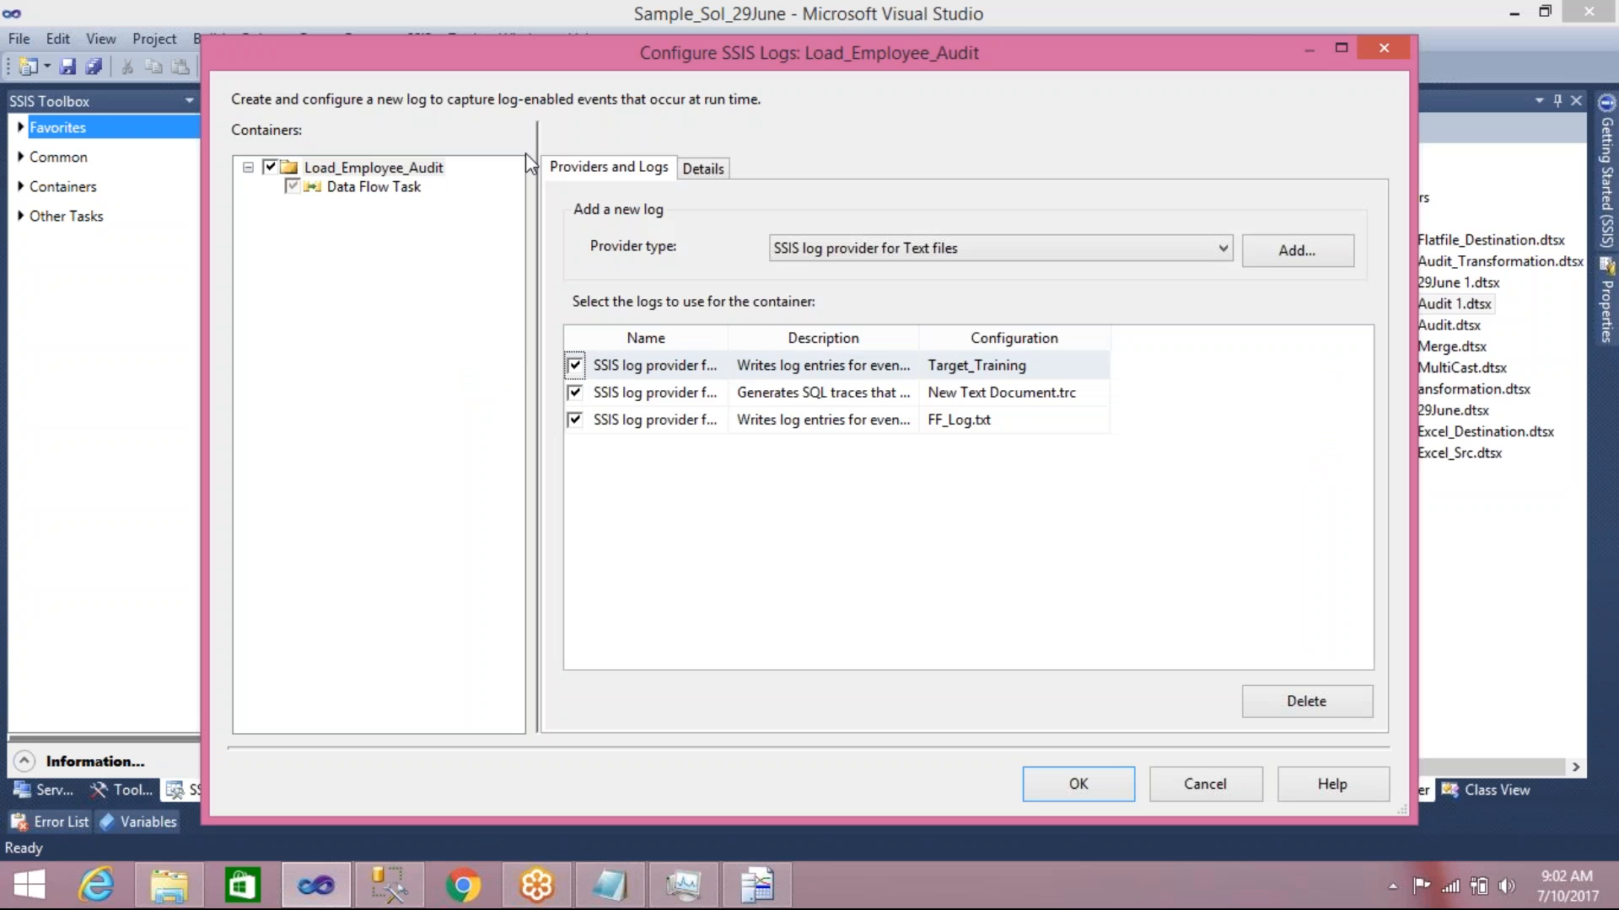
left_click(1224, 249)
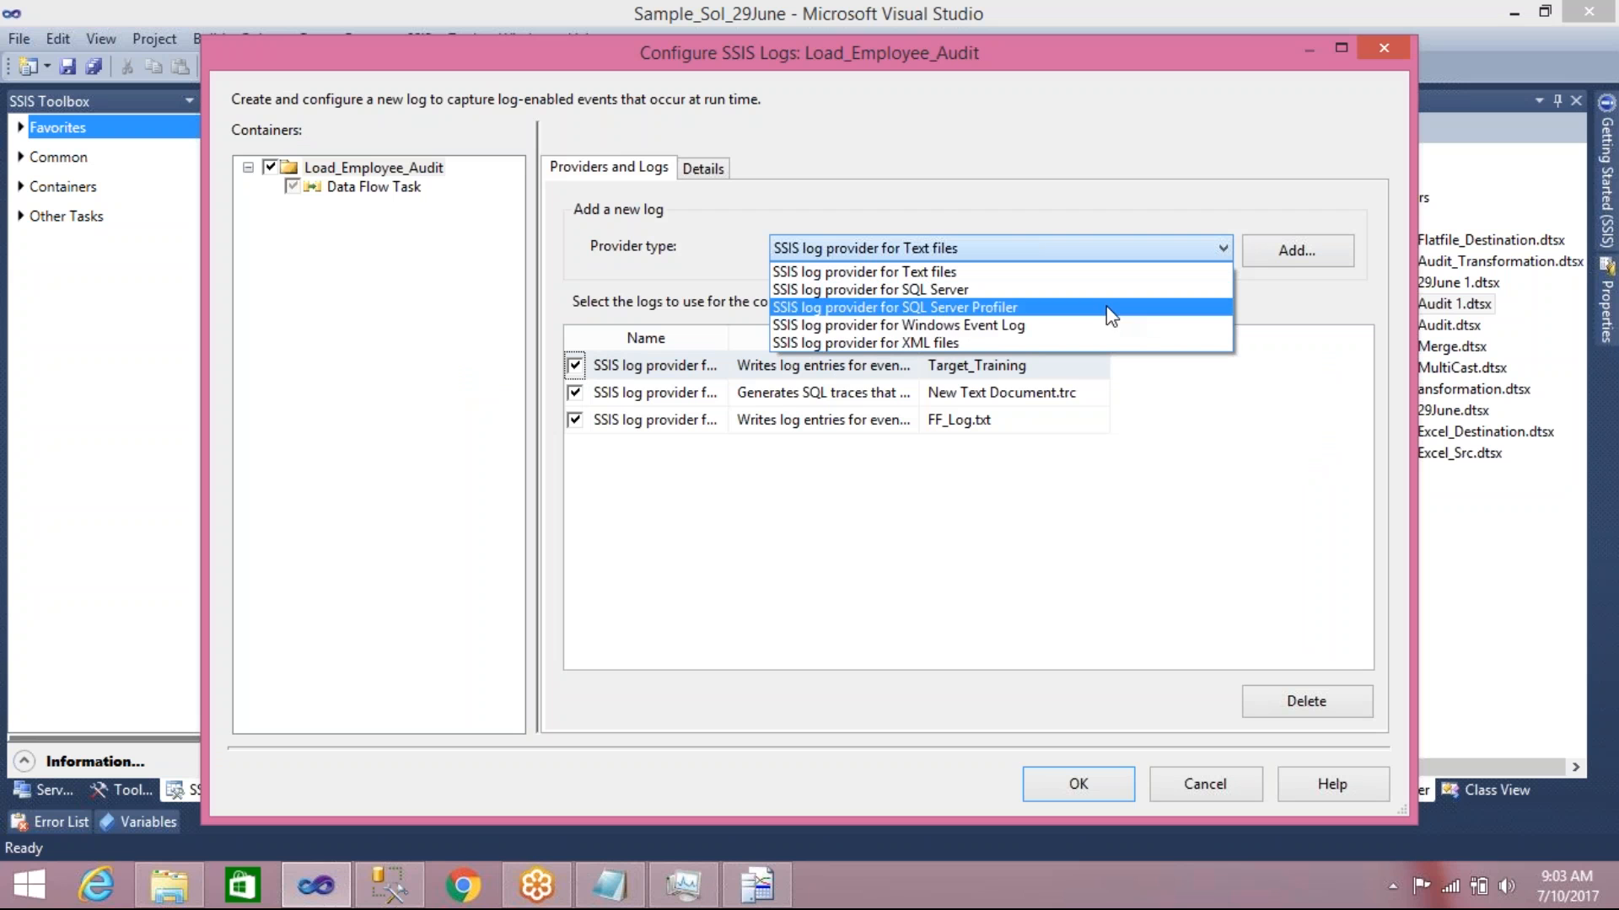
left_click(1066, 332)
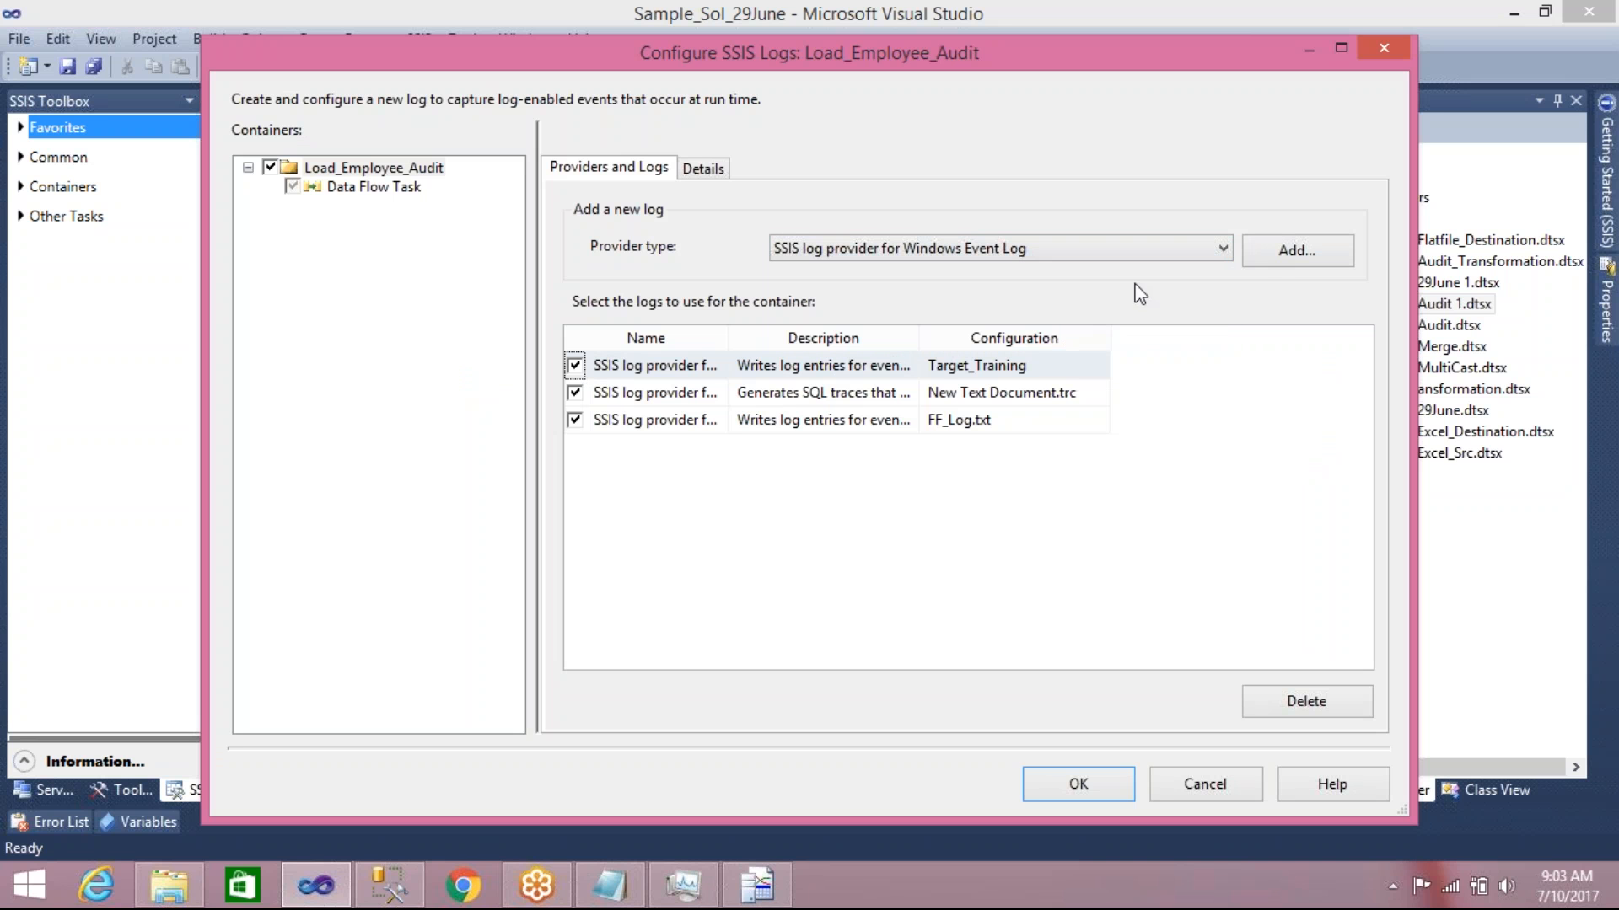
left_click(1256, 263)
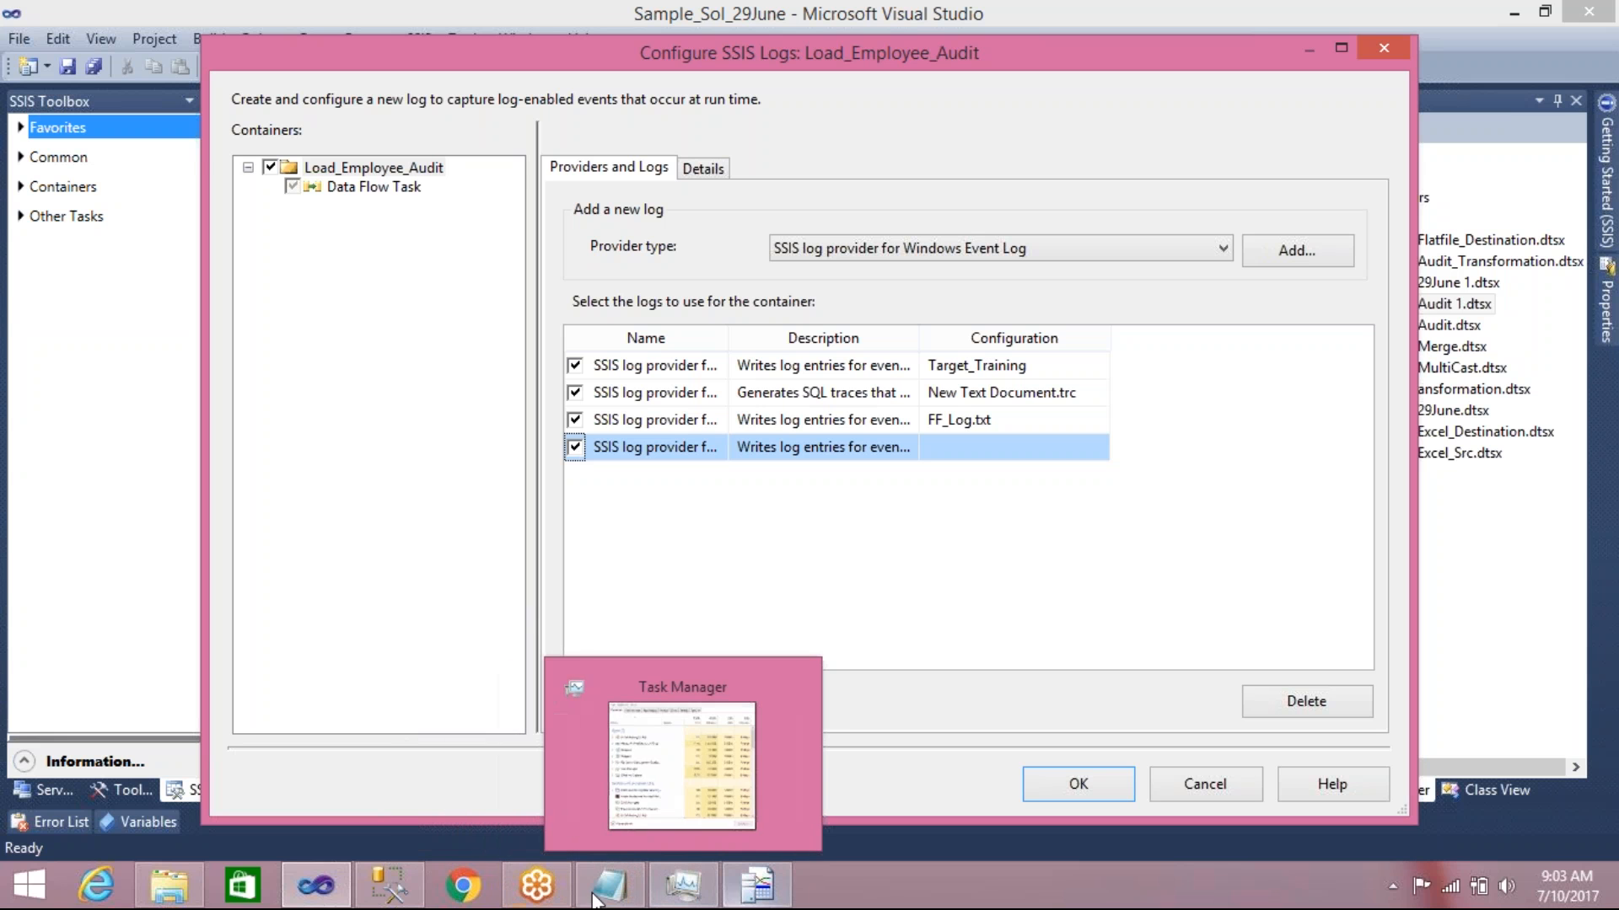
Accept the updated logging configuration, then save and run the Load_Employee_Audit 1 package
mouse_move(670, 892)
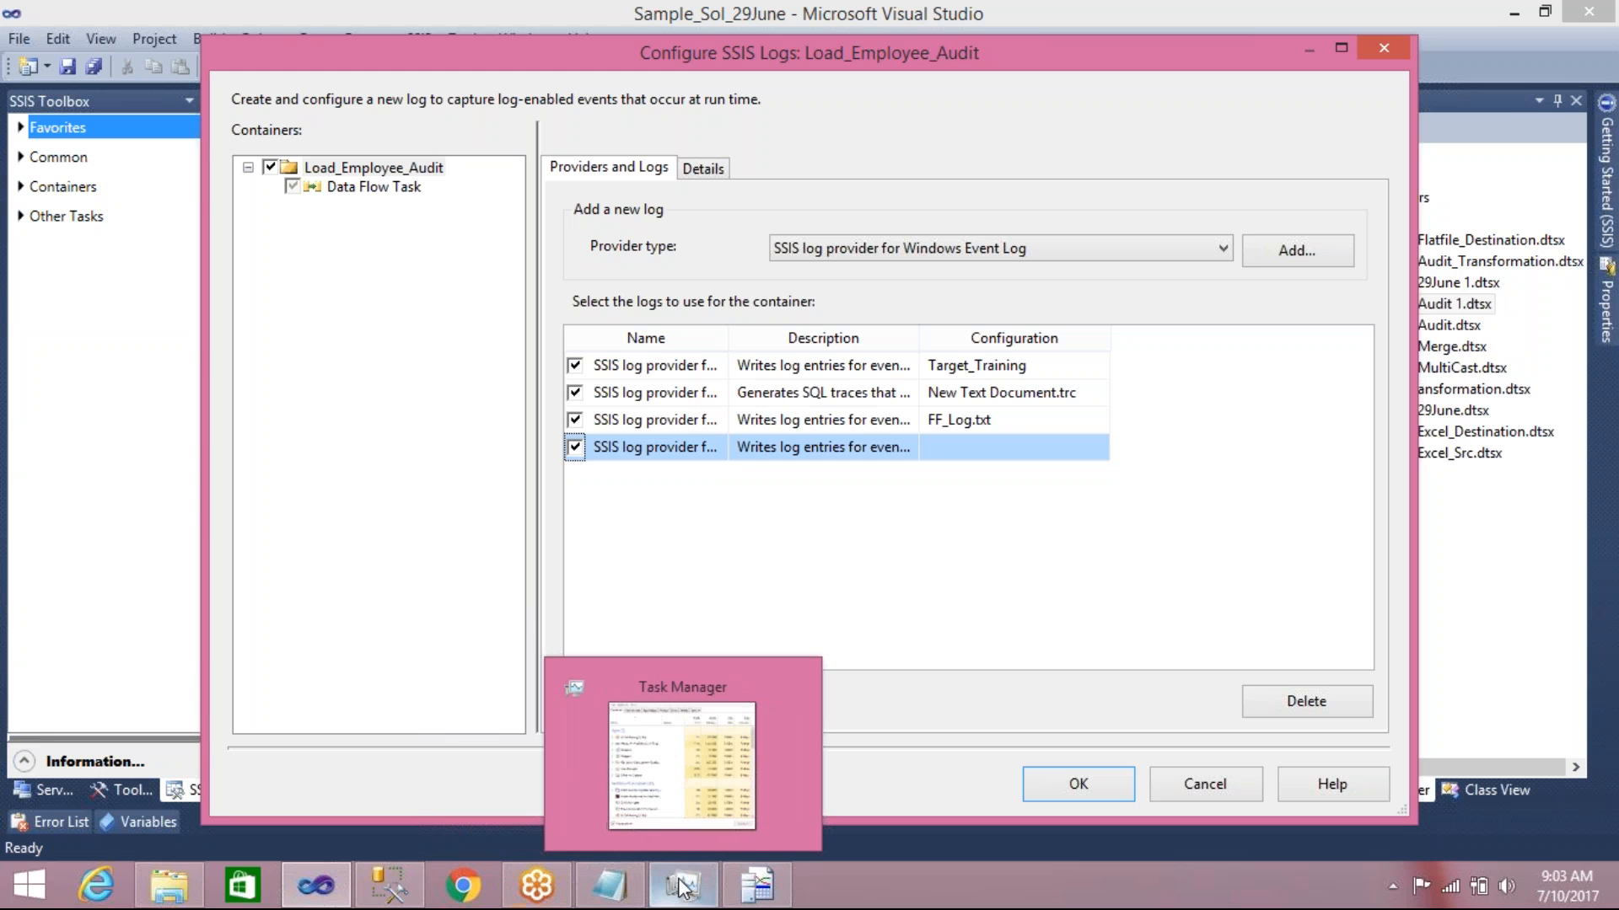
left_click(858, 883)
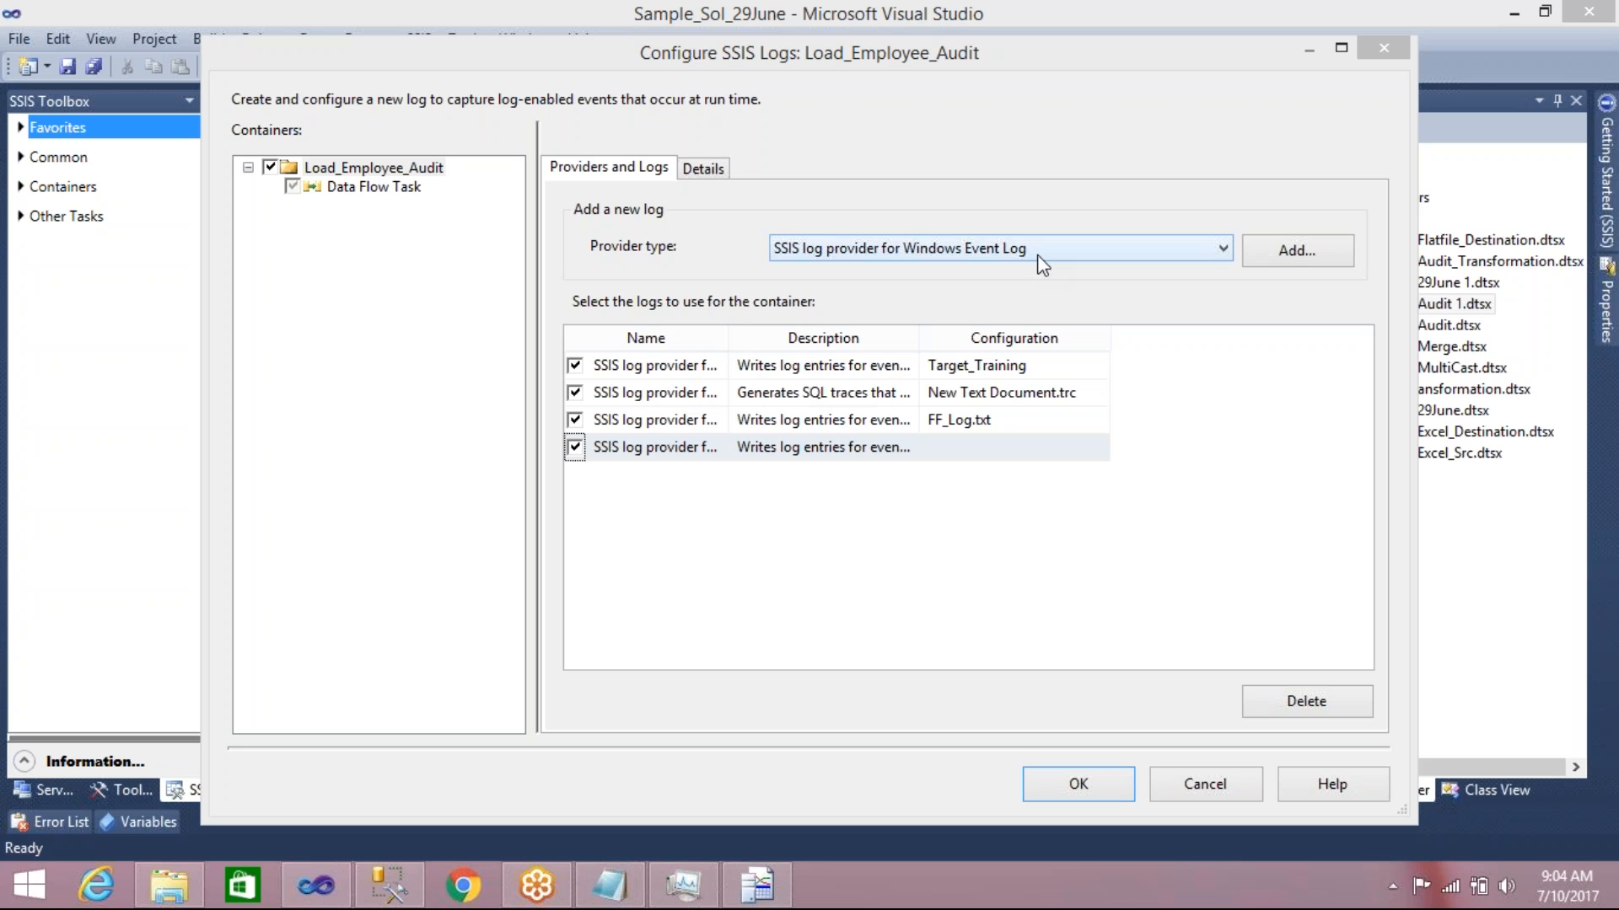
left_click(1064, 795)
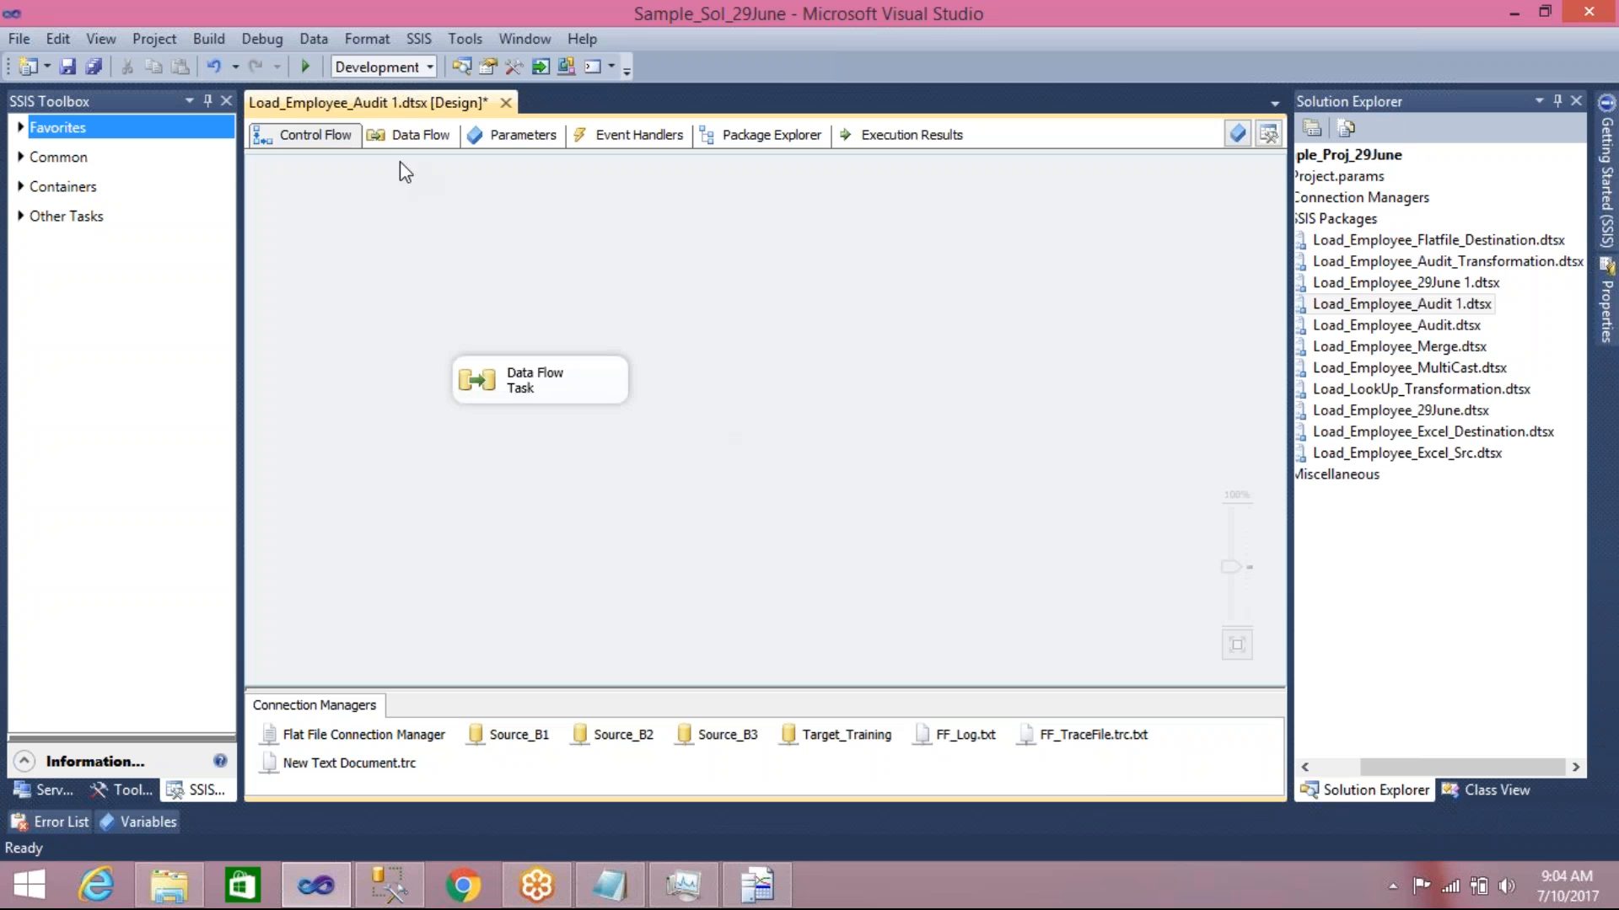
left_click(67, 67)
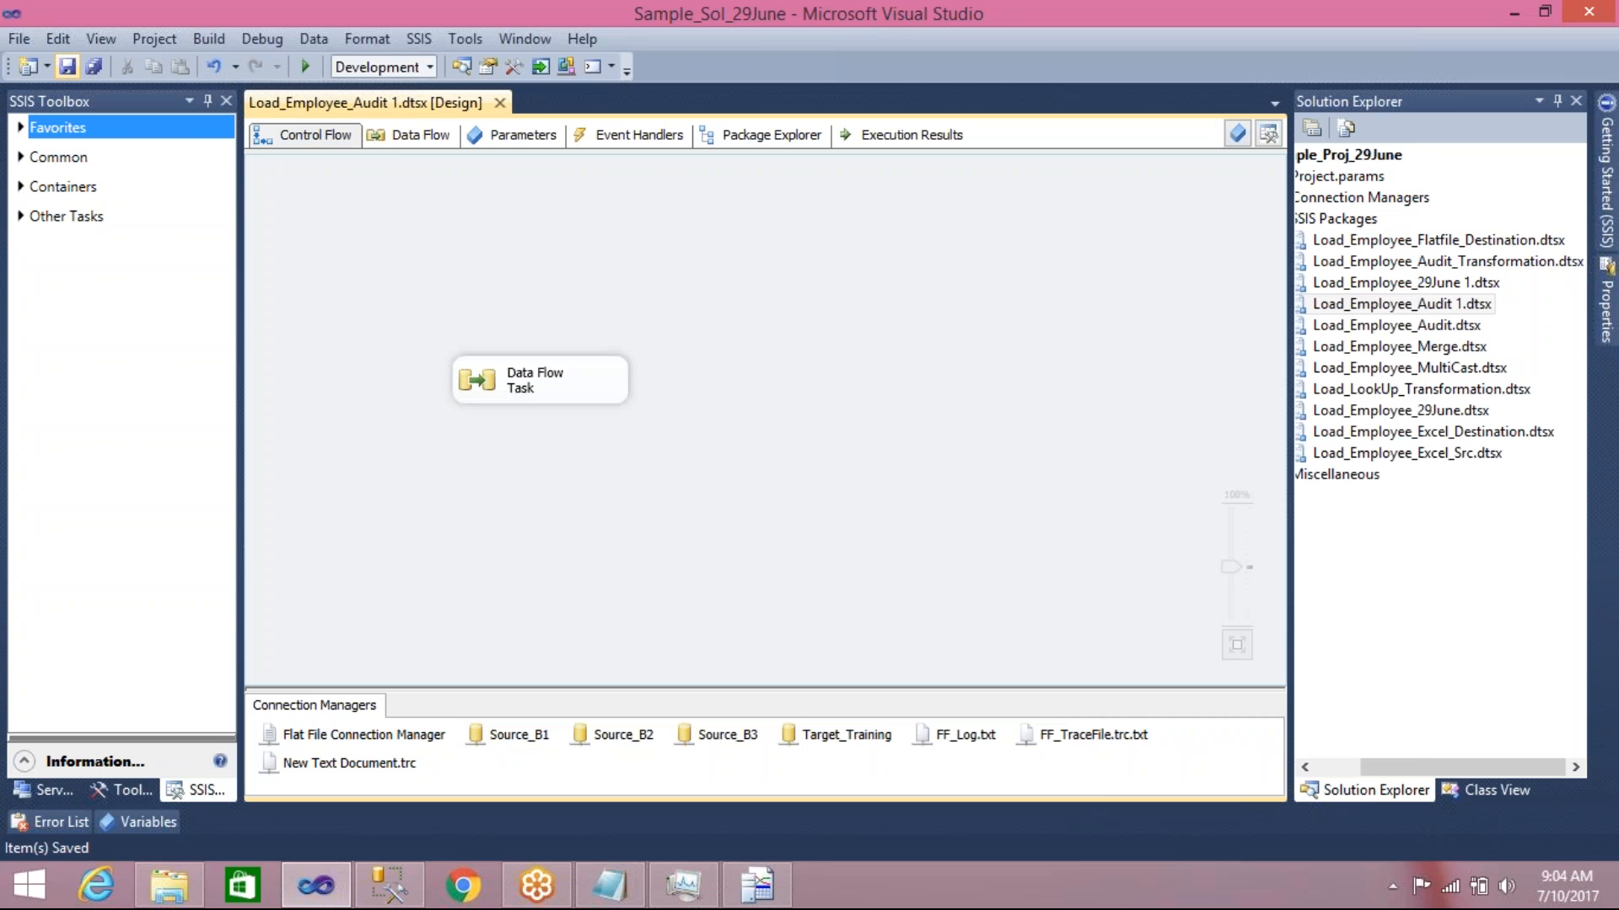
left_click(307, 66)
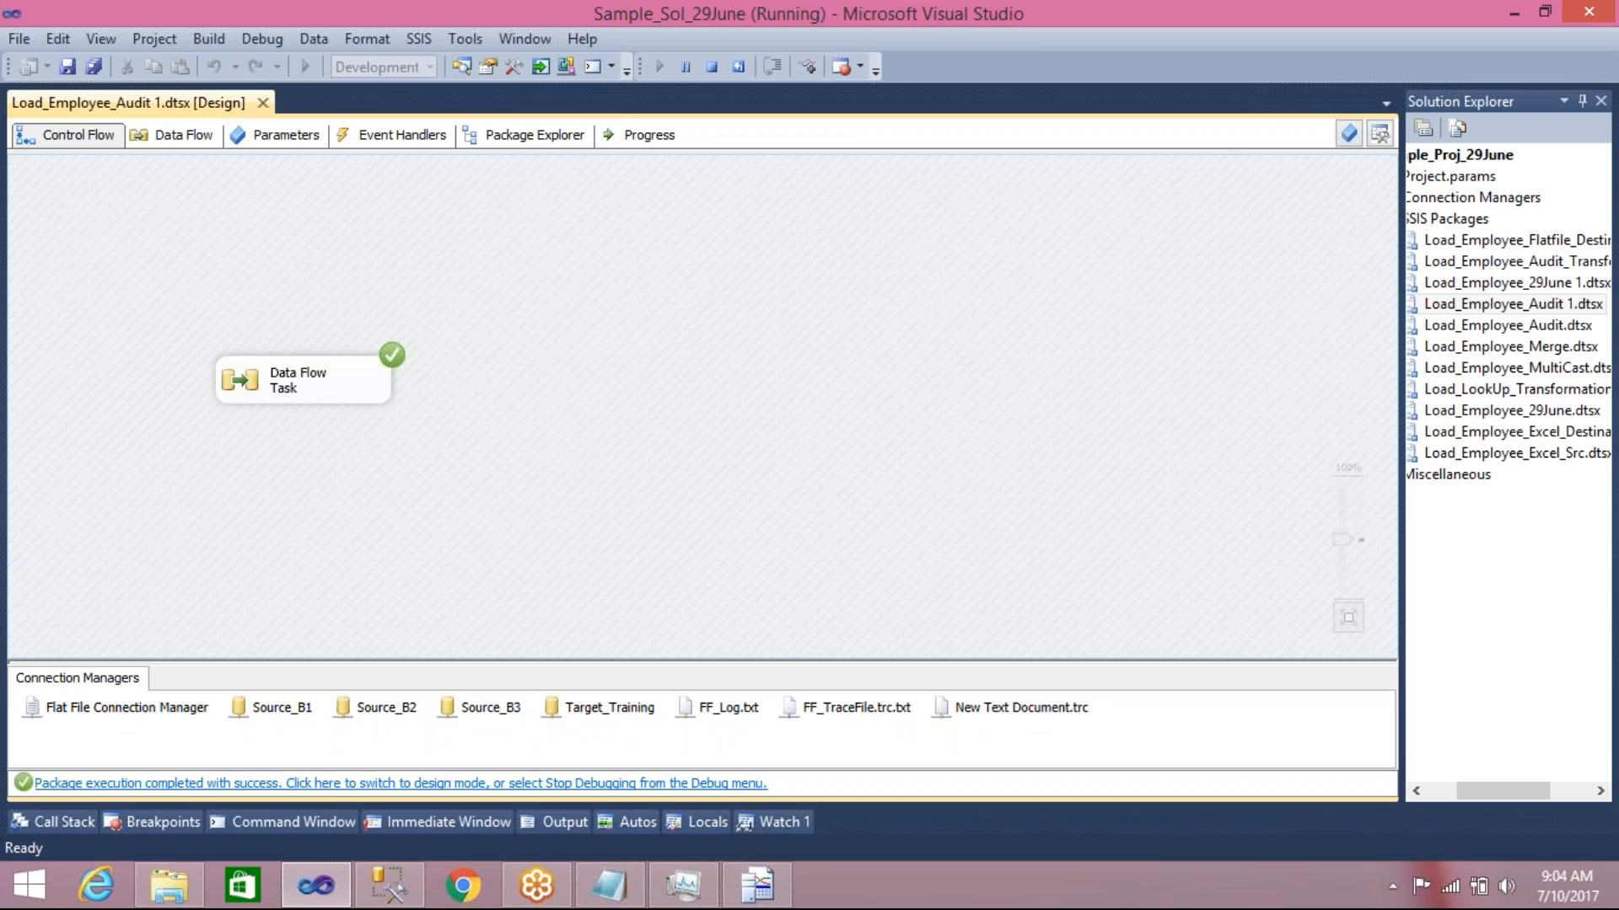
Find View event logs through a Windows settings search, display the Application log under Windows Logs, and enlarge its event list
key("super+w")
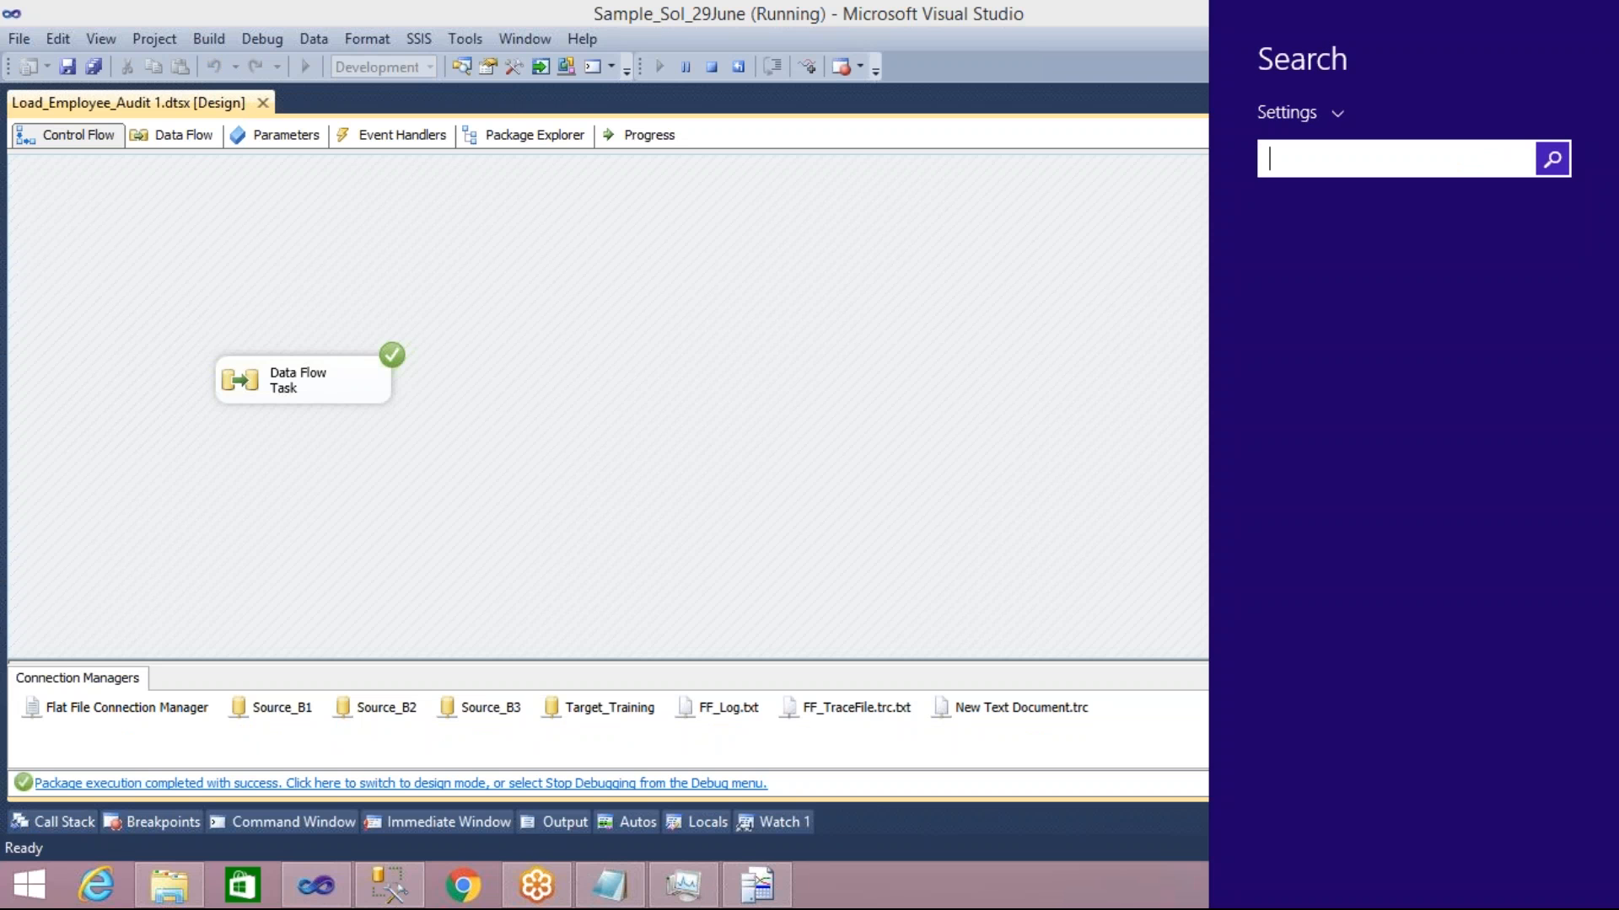
type("everything and reinstall Windows")
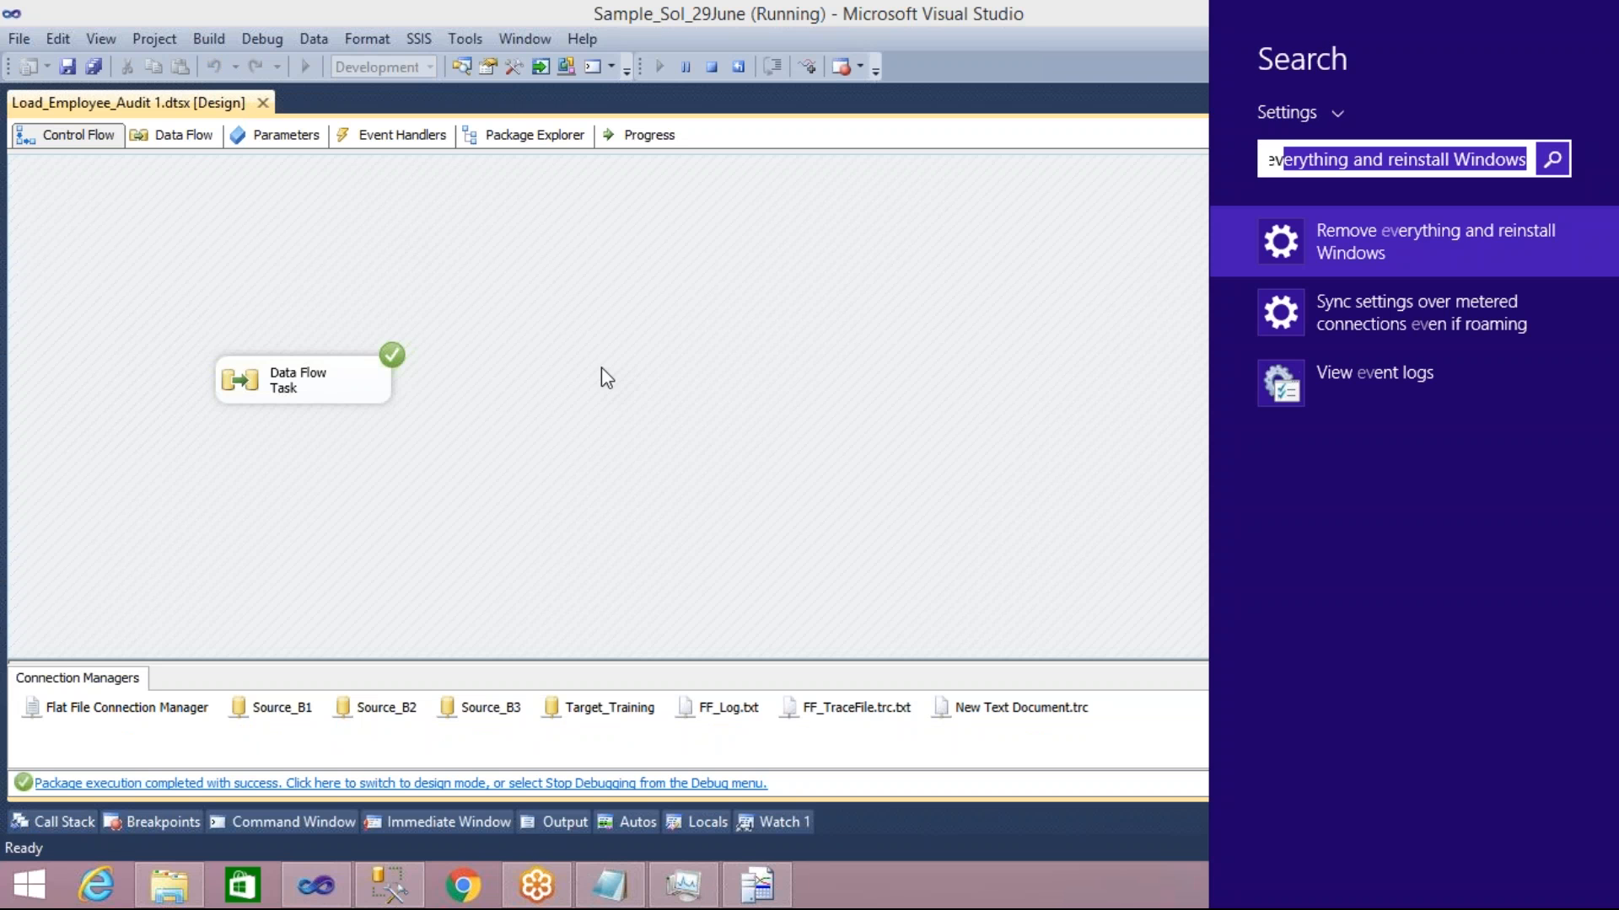
left_click(1363, 376)
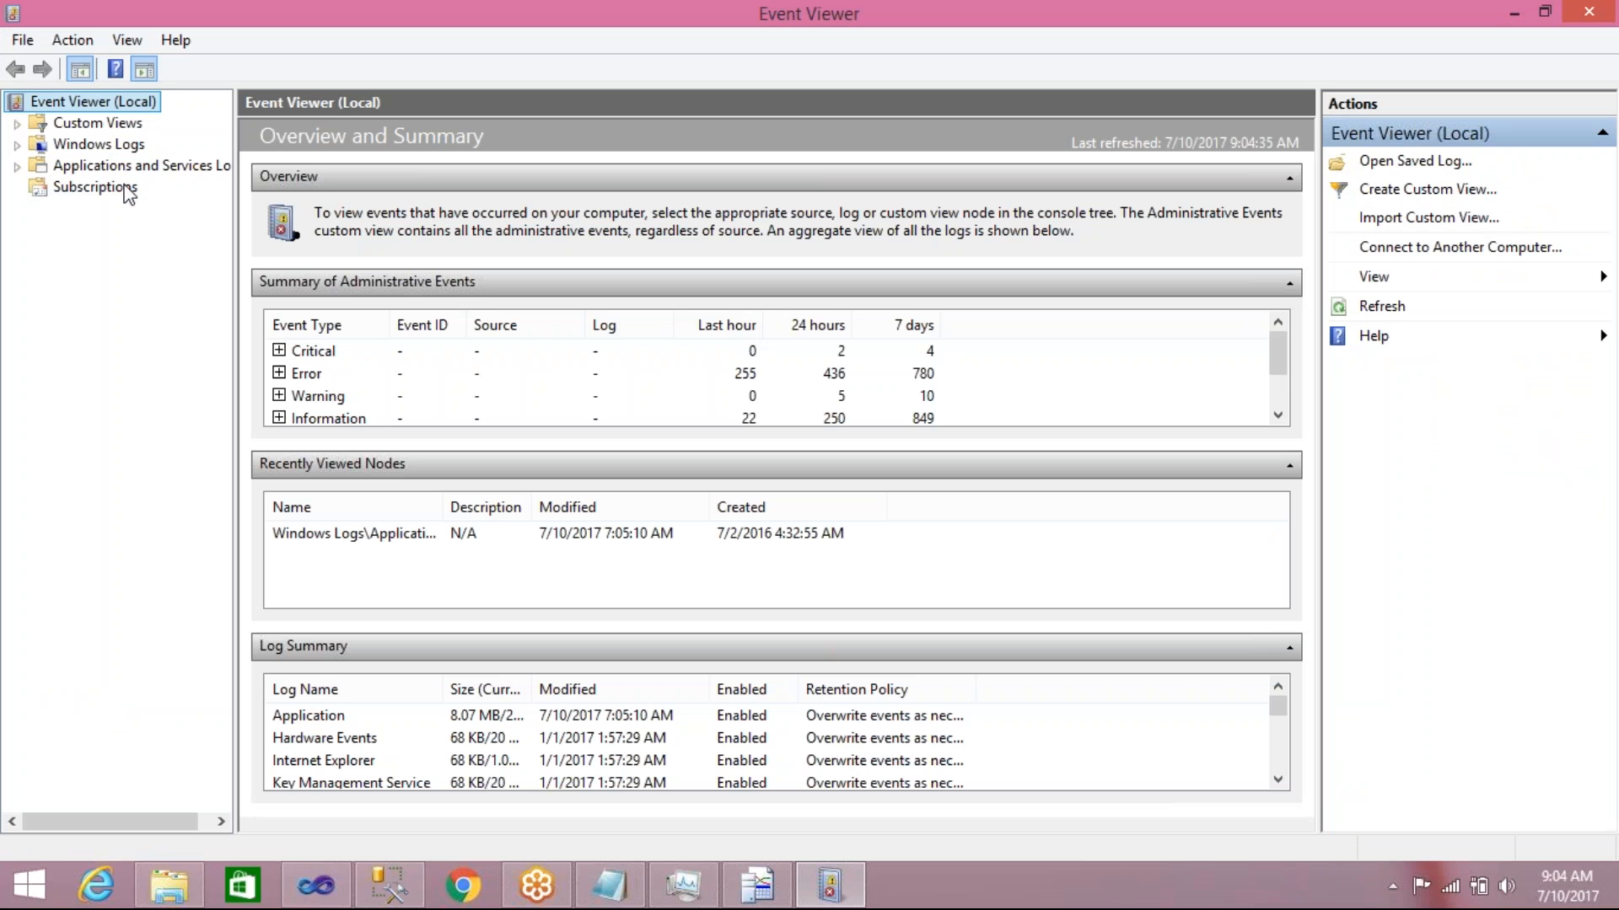
left_click(16, 146)
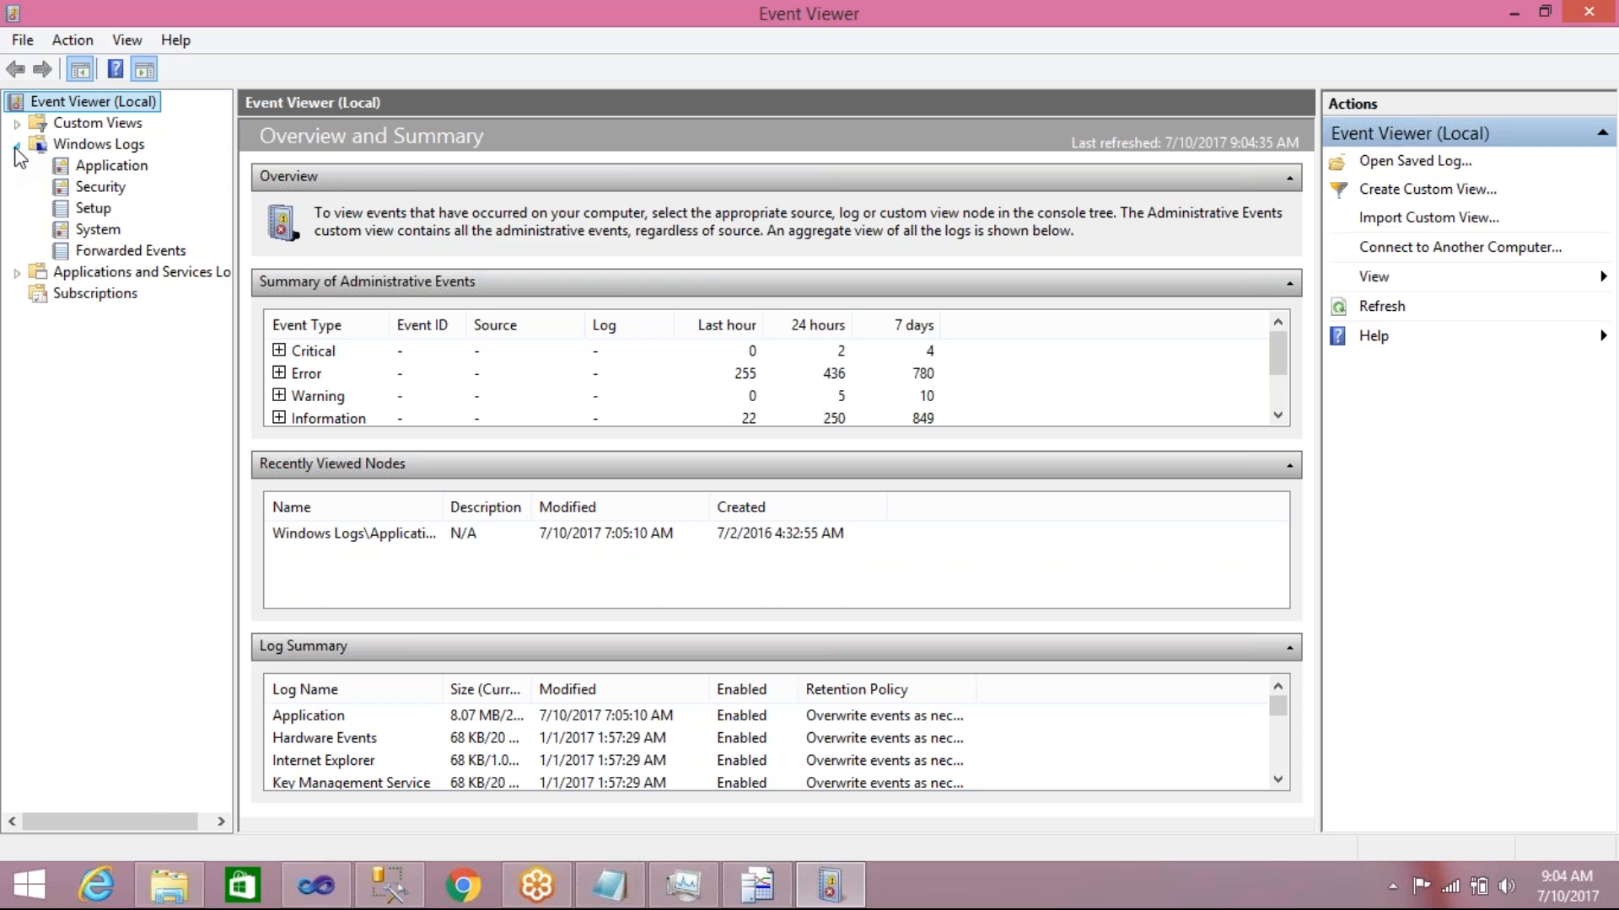
left_click(91, 168)
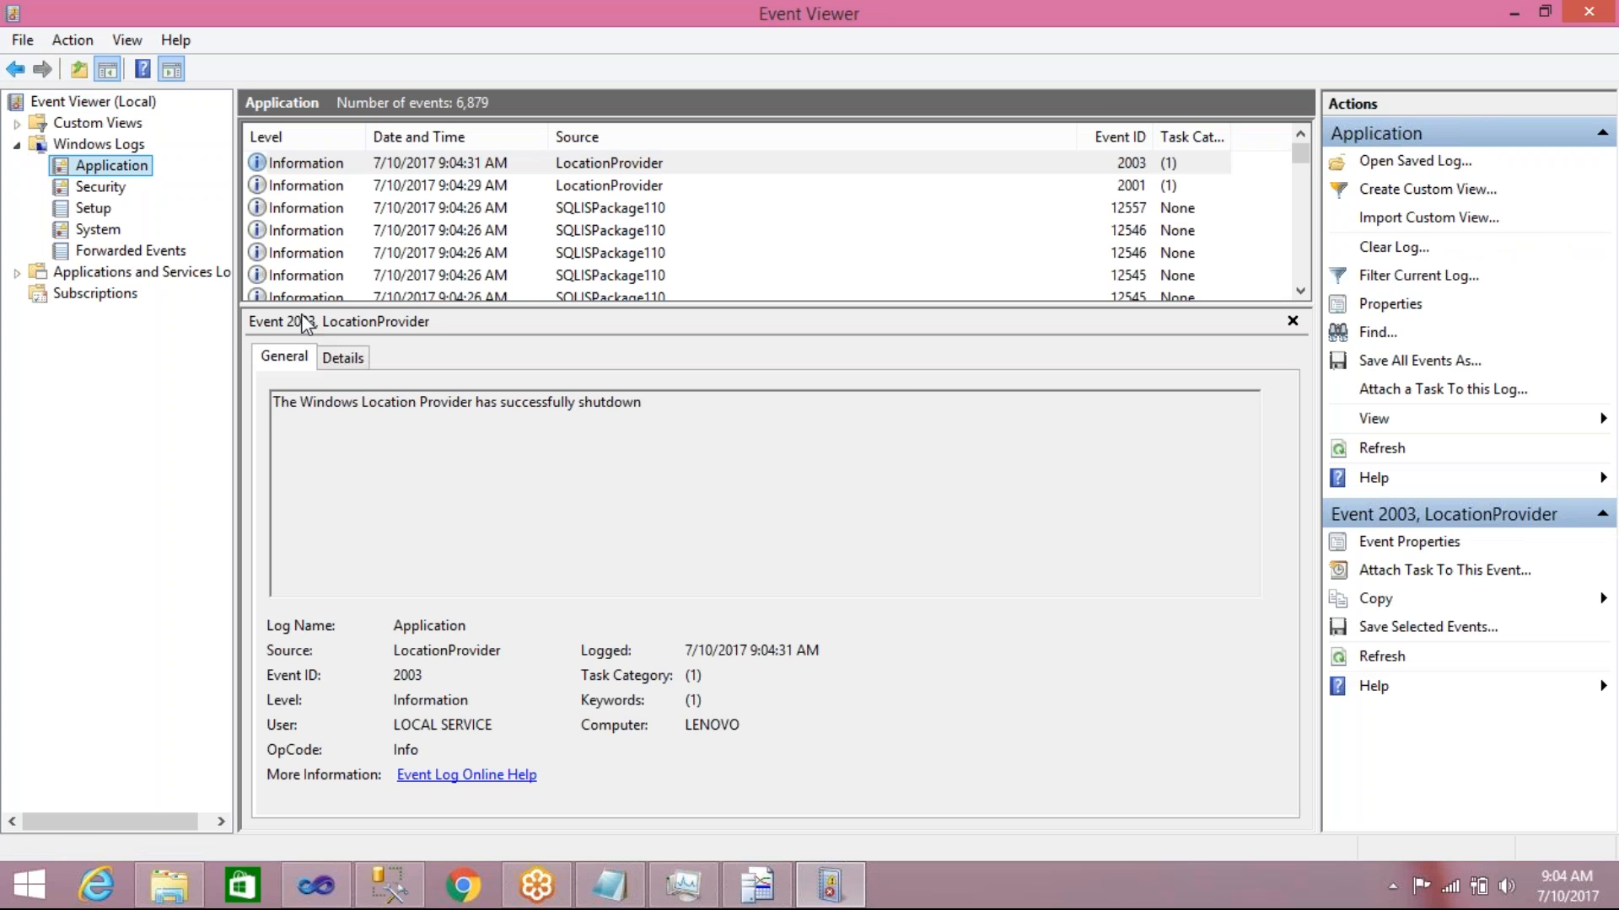
left_click_drag(306, 308, 297, 518)
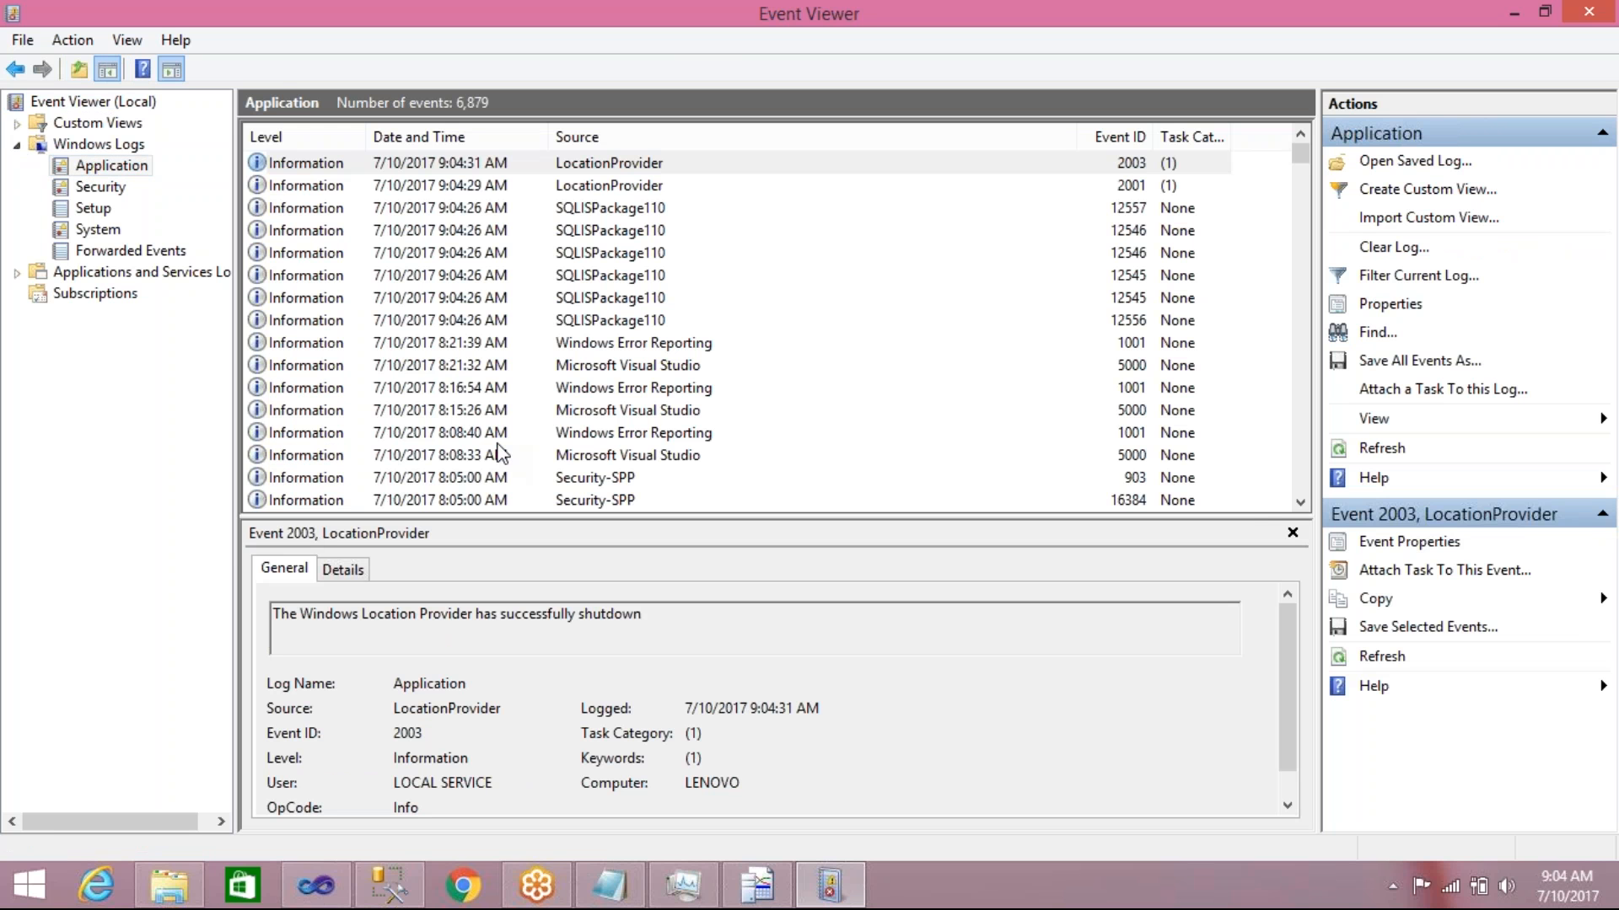
Browse the Application log down to the 7:04 AM entries and select the MSSQL$TRAININGINSTANCE event with ID 17137
left_click(1299, 503)
left_click(1299, 503)
left_click(1299, 503)
left_click(1299, 503)
left_click(1299, 504)
left_click(1299, 503)
left_click(1301, 504)
left_click(1301, 504)
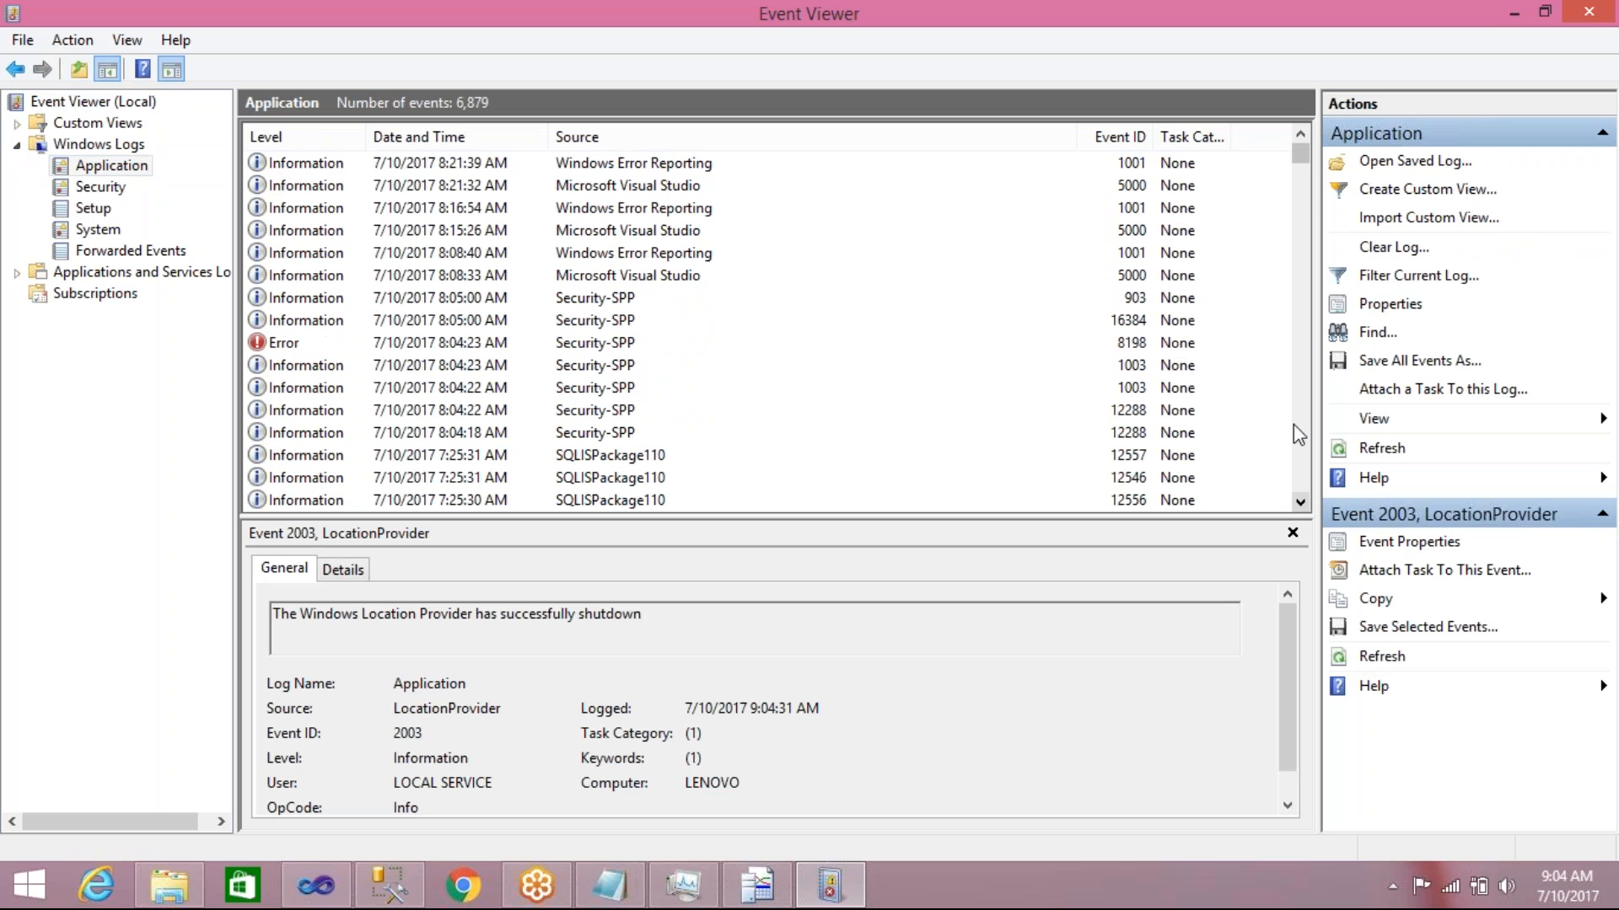
left_click(1299, 136)
left_click_drag(1299, 138, 1299, 148)
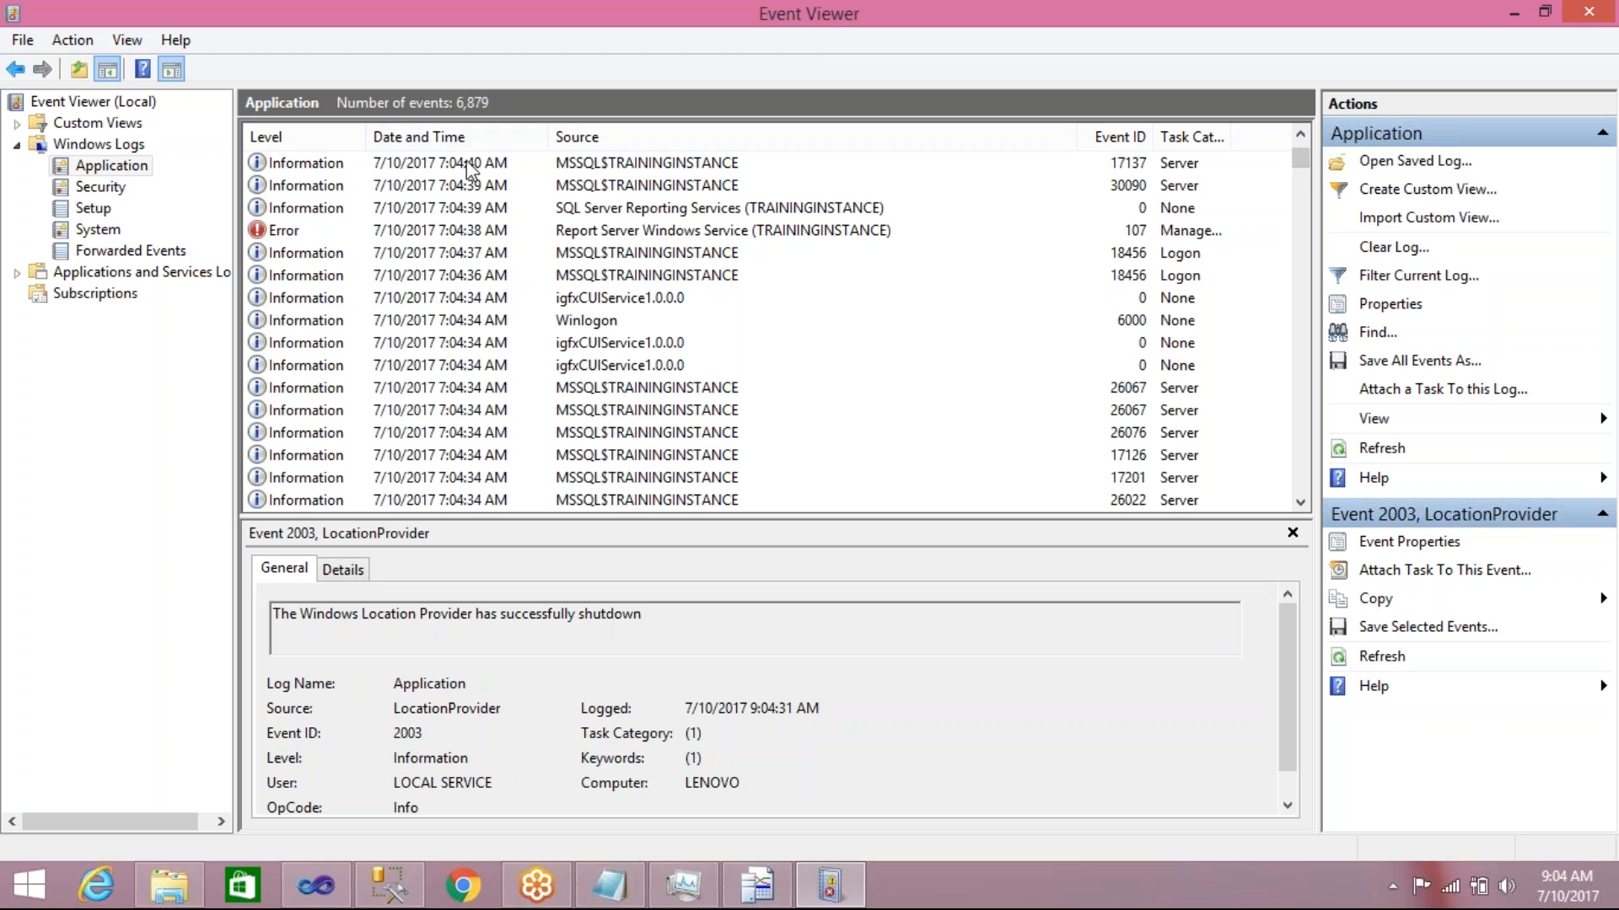
left_click(564, 165)
left_click(565, 165)
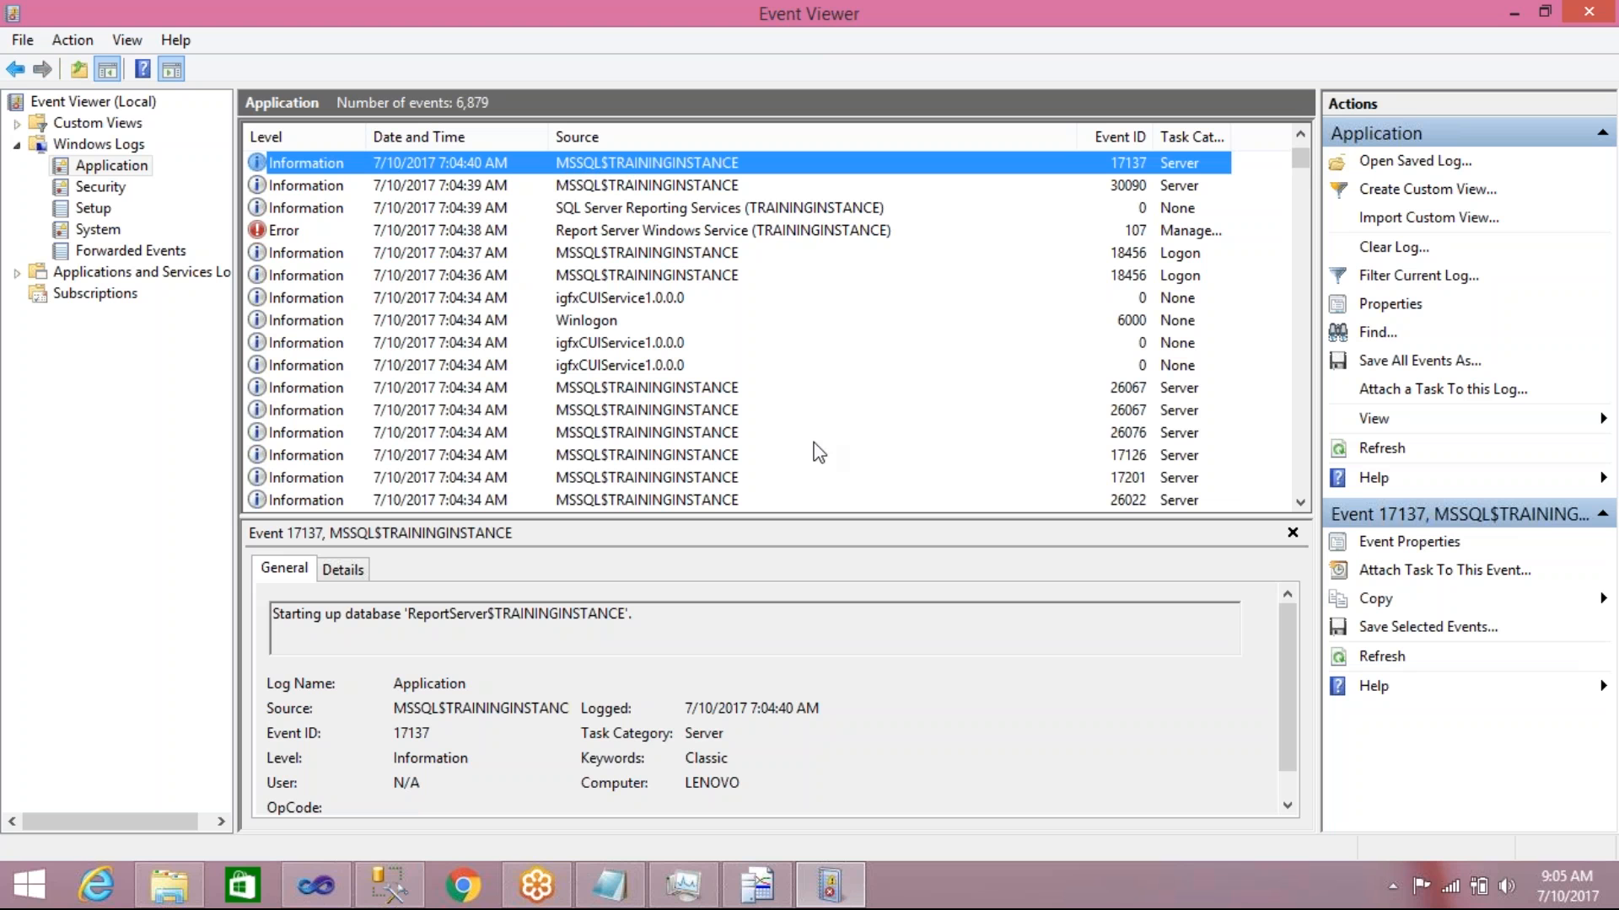
Narrow the console tree and the Source column, and widen the Task Category column of the event list
left_click_drag(1288, 710, 1271, 639)
left_click_drag(236, 434, 51, 427)
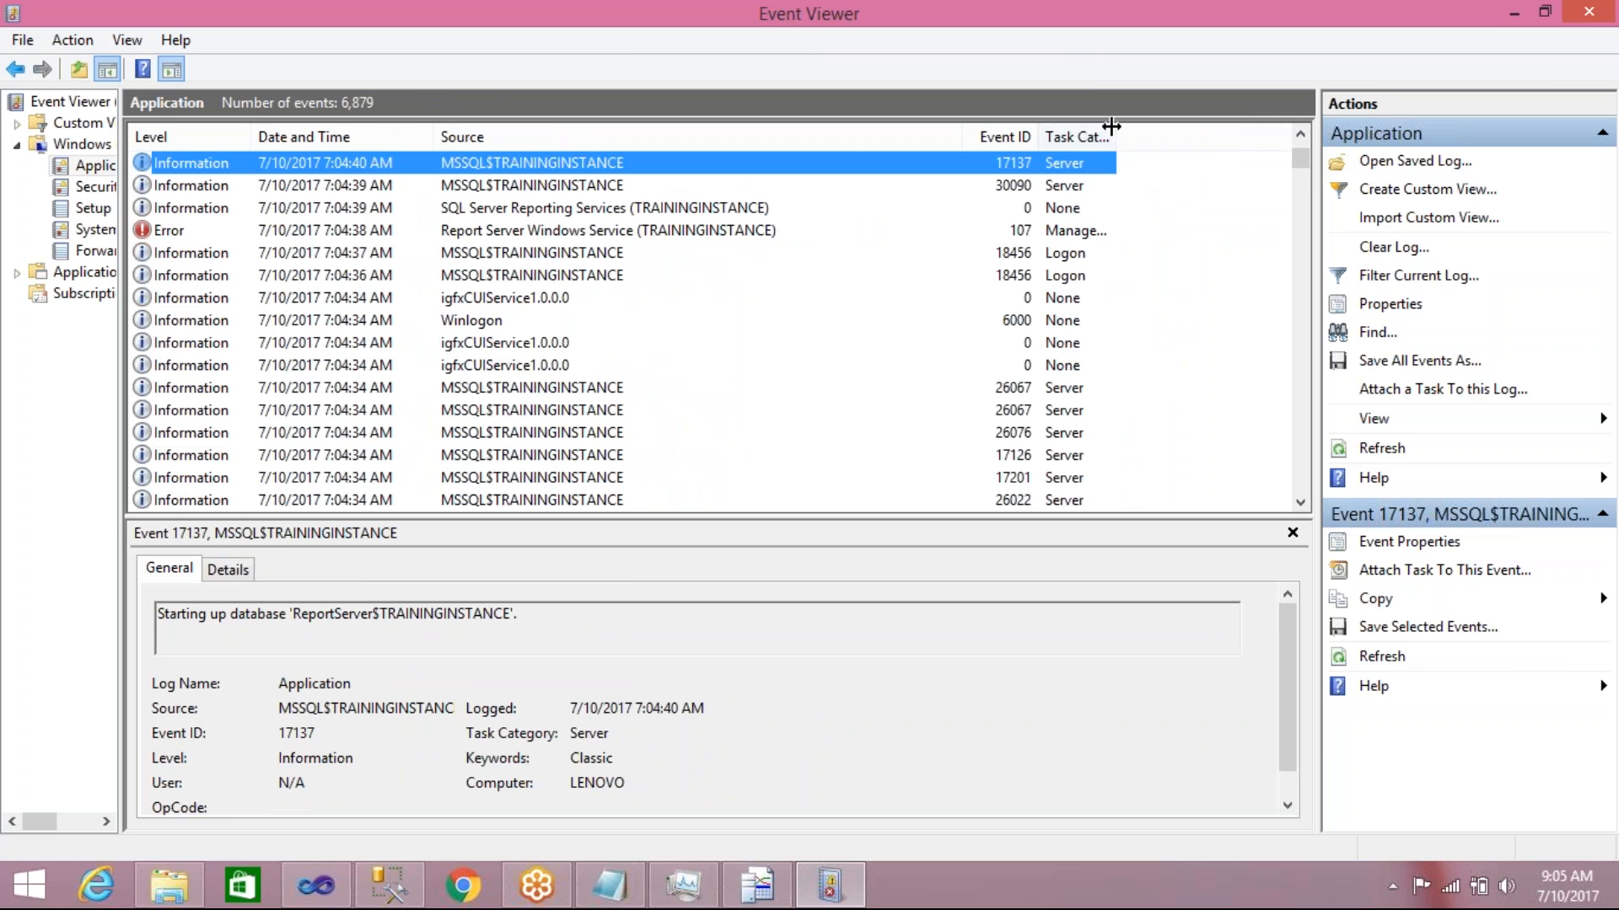
left_click_drag(1113, 135, 1215, 141)
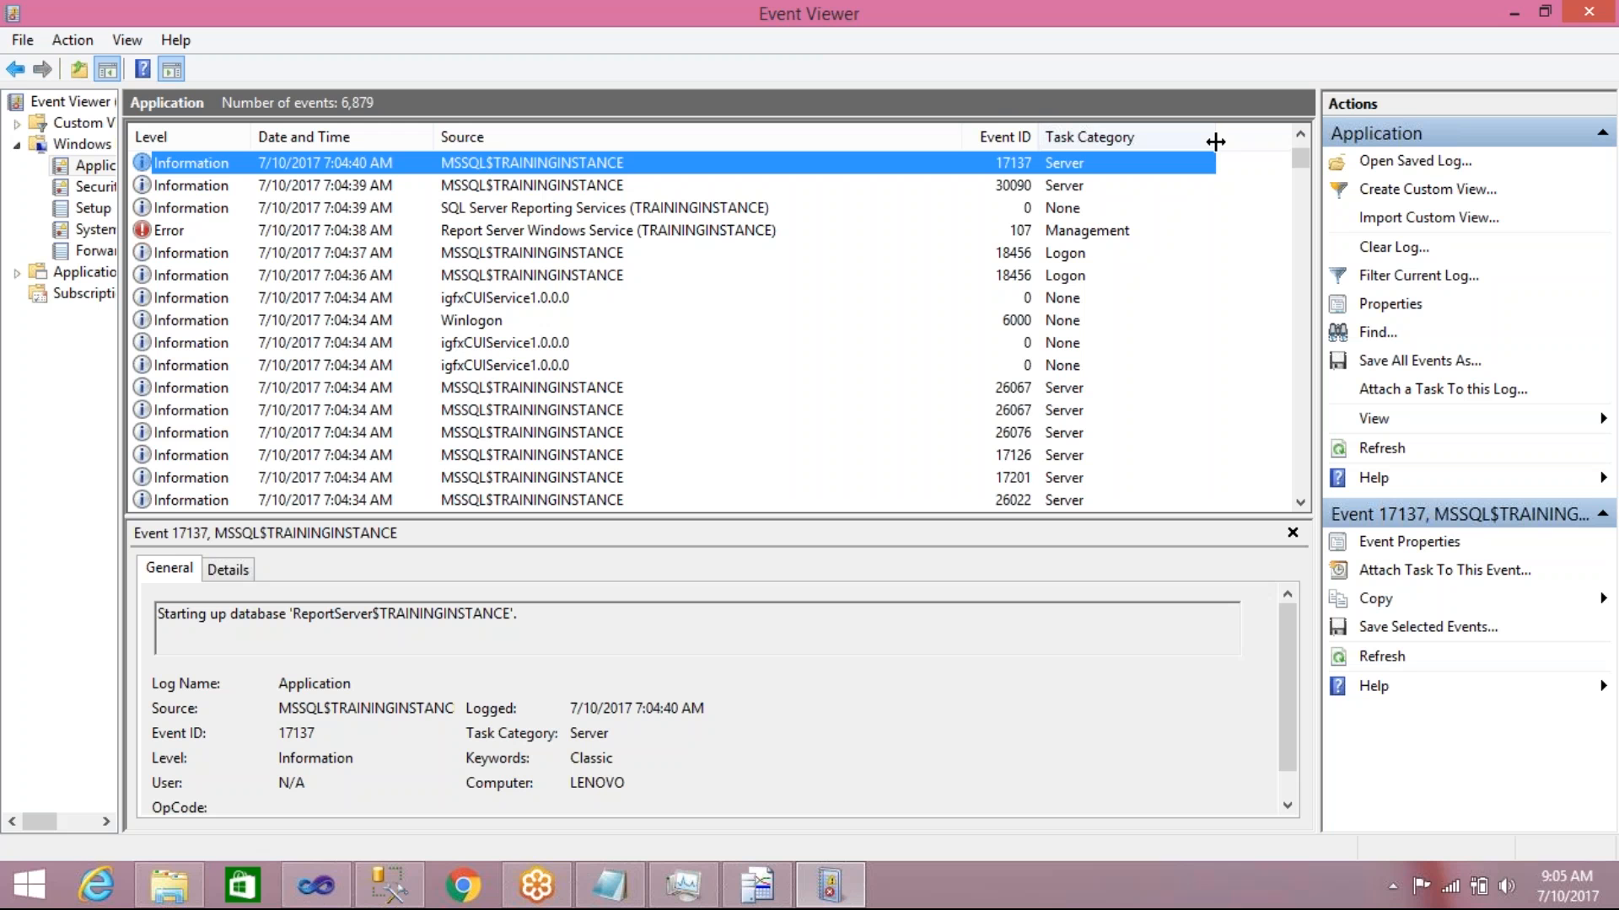
left_click_drag(961, 135, 822, 139)
Read the general descriptions of the 7:04:37 AM logon event 18456, error event 107 and event 30090
left_click(527, 259)
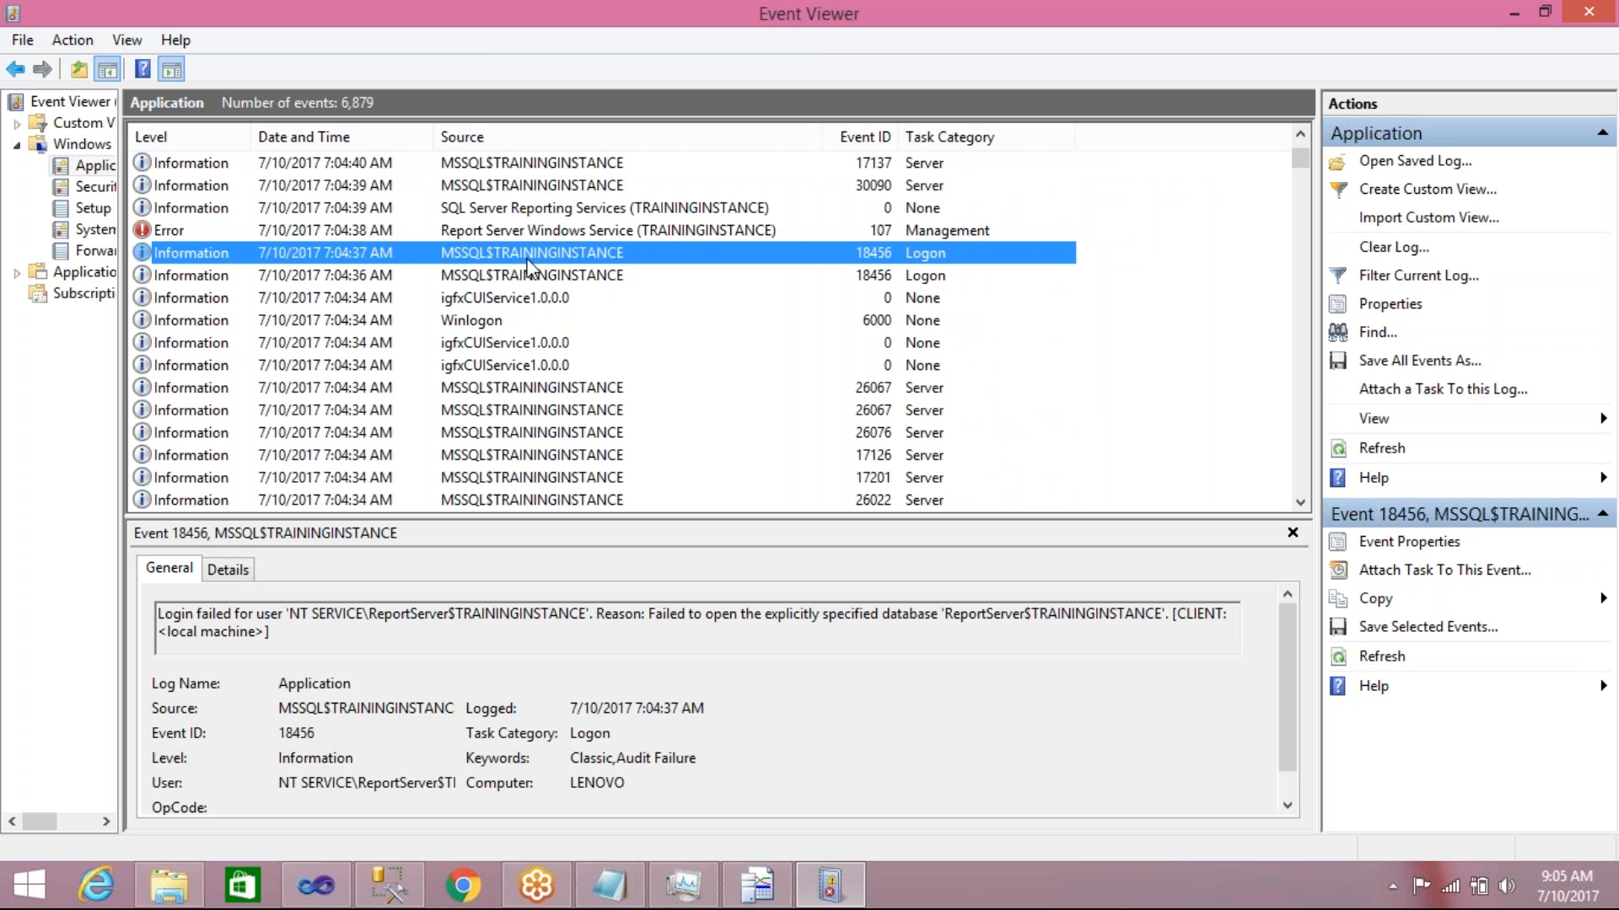
left_click(483, 236)
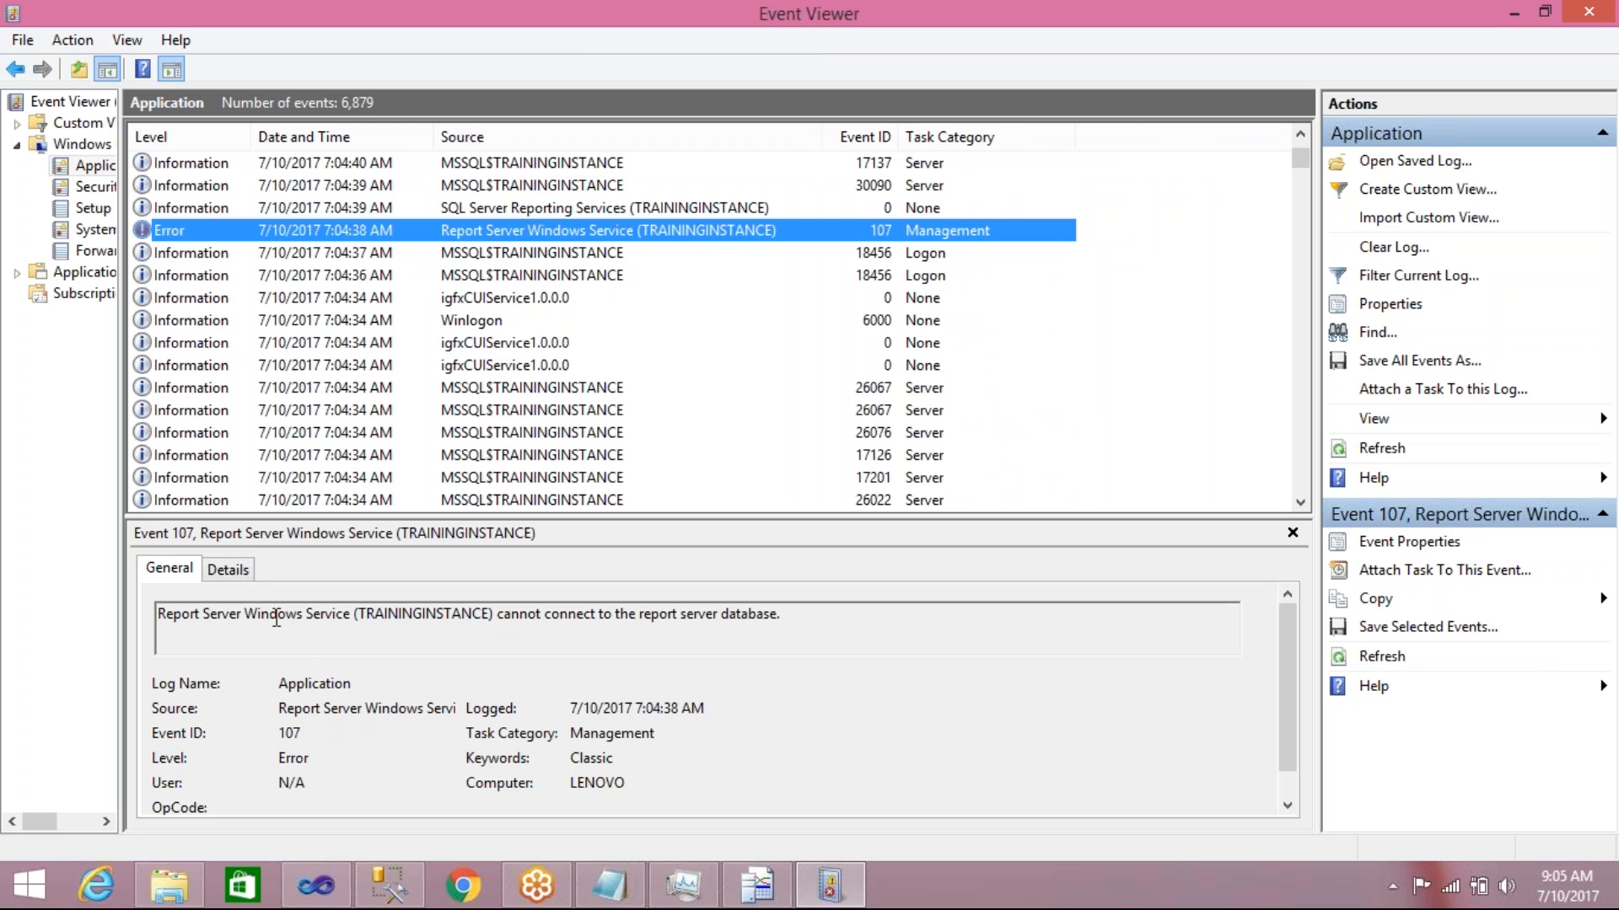
left_click(516, 186)
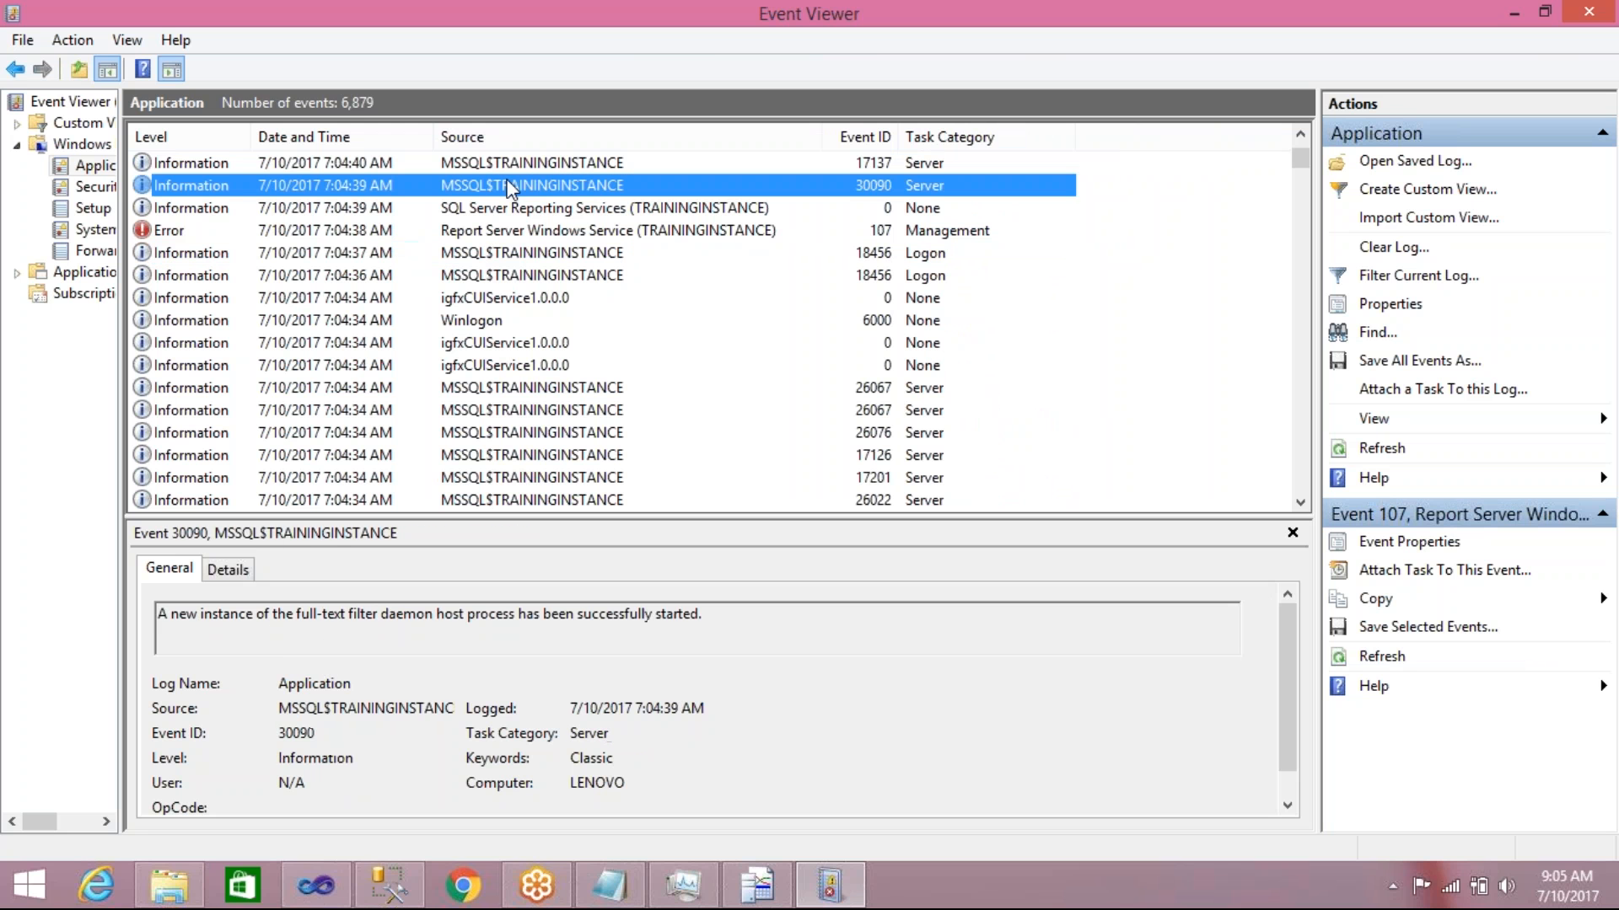
Examine the detailed event data of event 30090 and of event 17137 in Friendly View
left_click(230, 571)
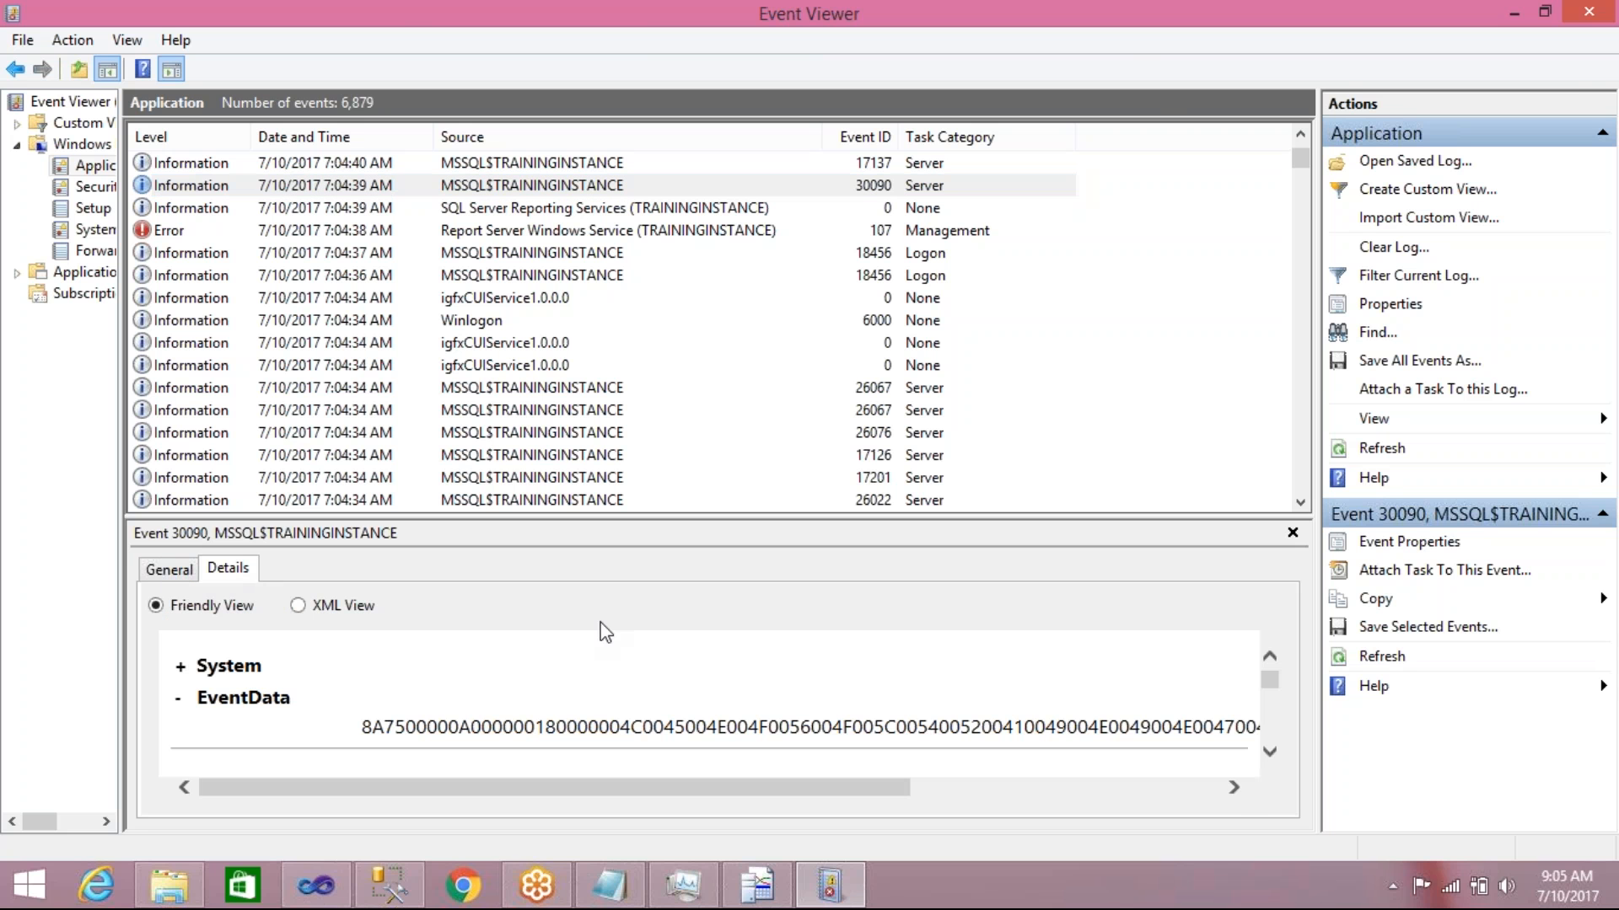
left_click_drag(1270, 685, 1267, 730)
left_click(1265, 754)
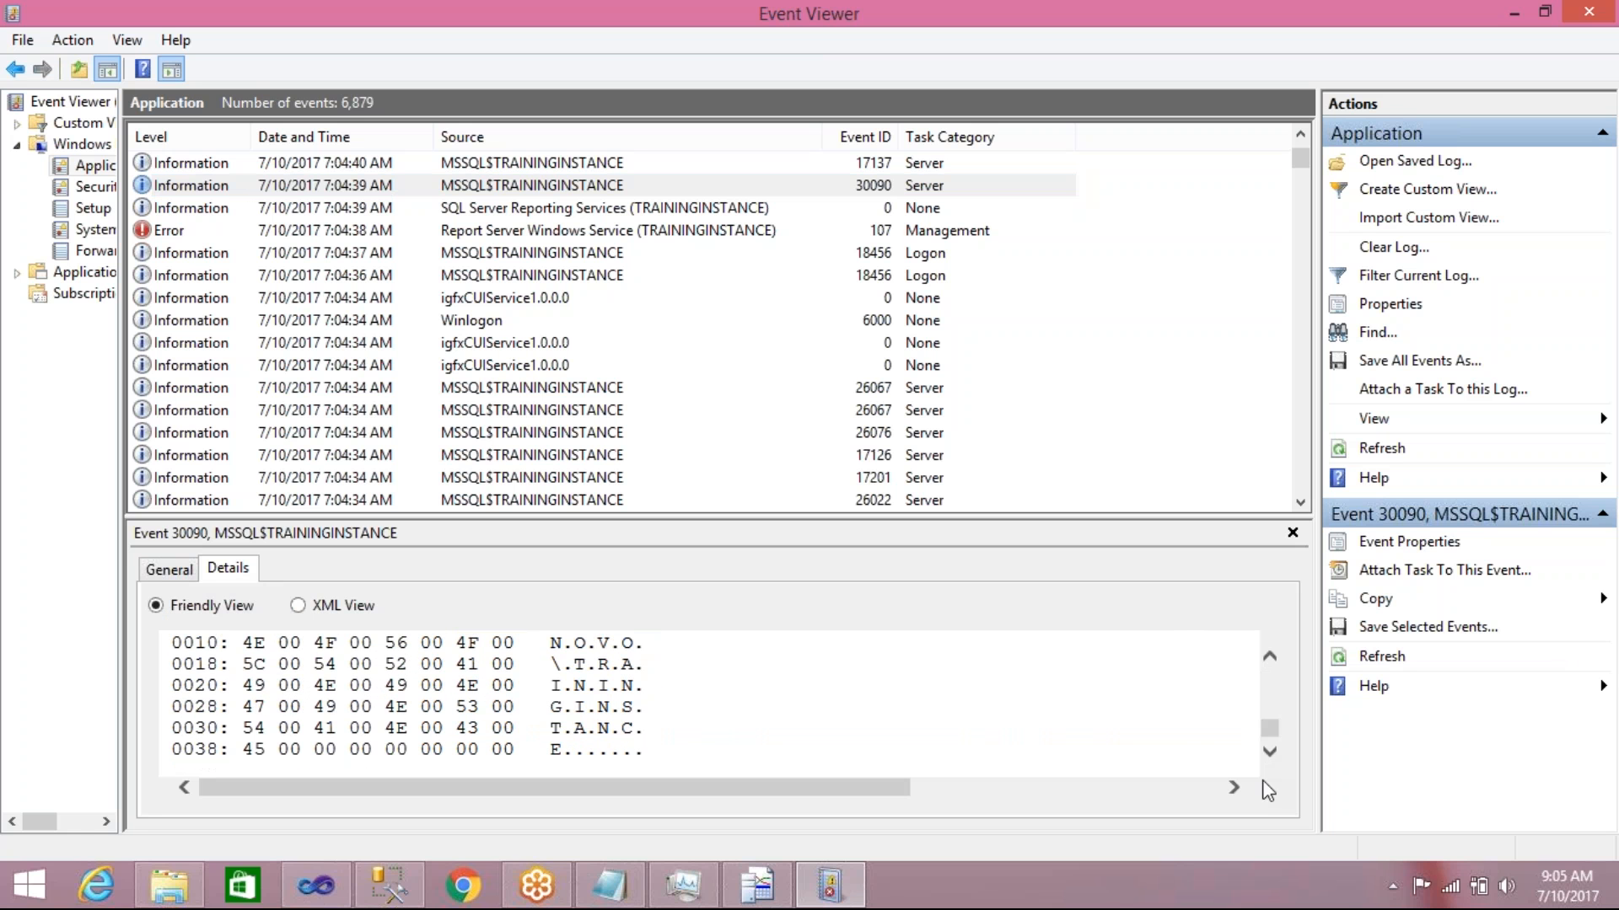
left_click(580, 163)
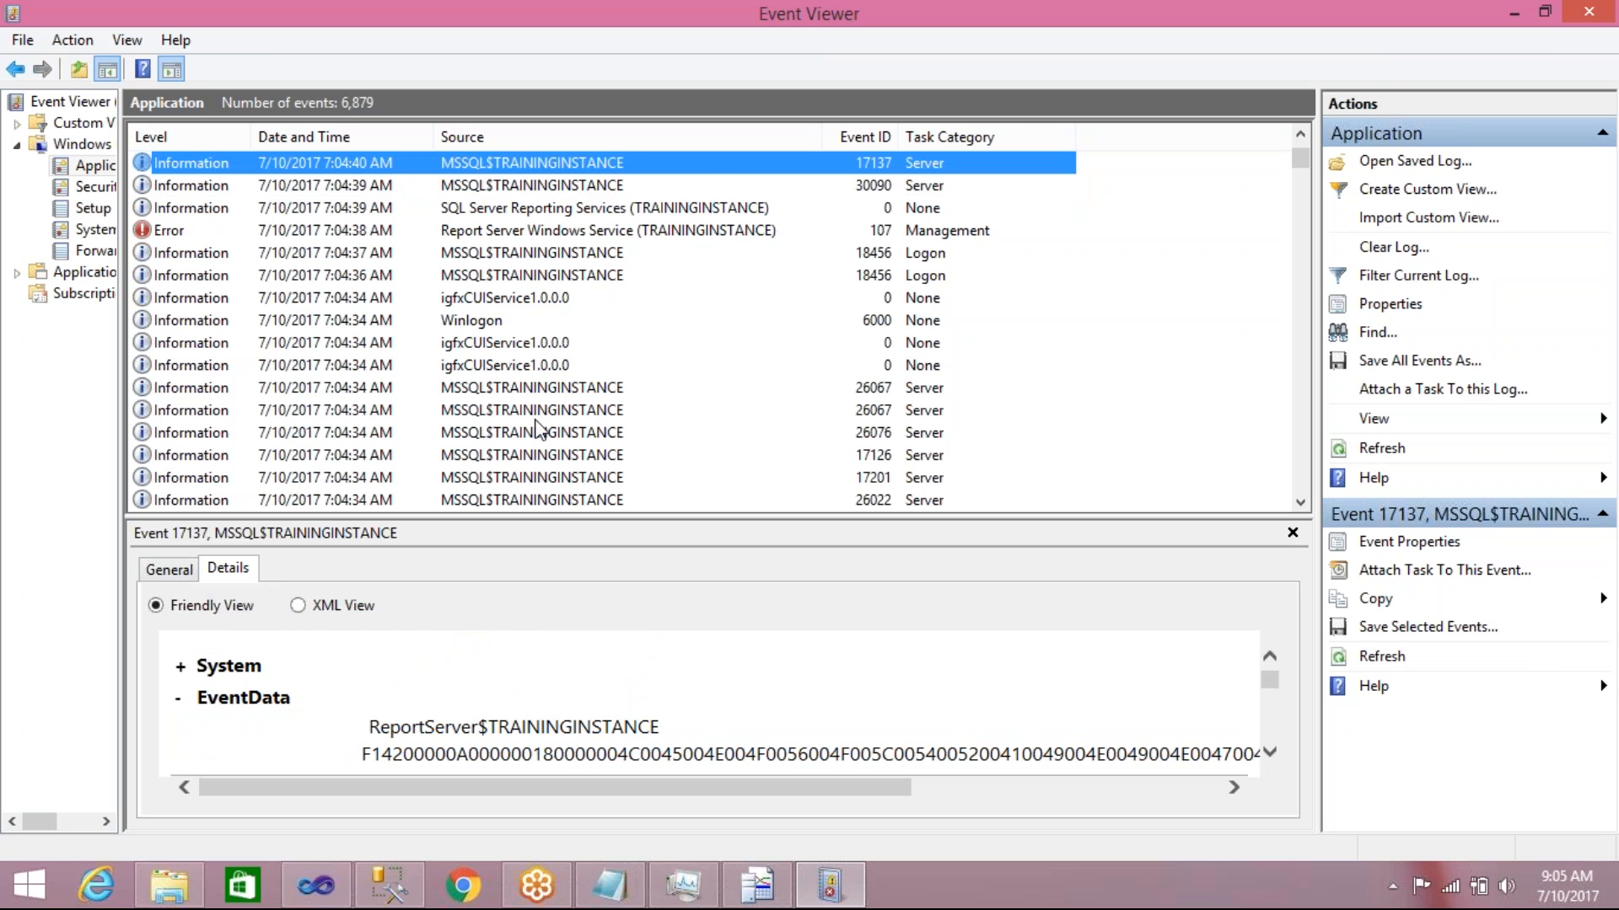
Browse the Application log down to its oldest entries from 12/31/2016 and close Event Viewer
scroll(1295, 143, "up", 5)
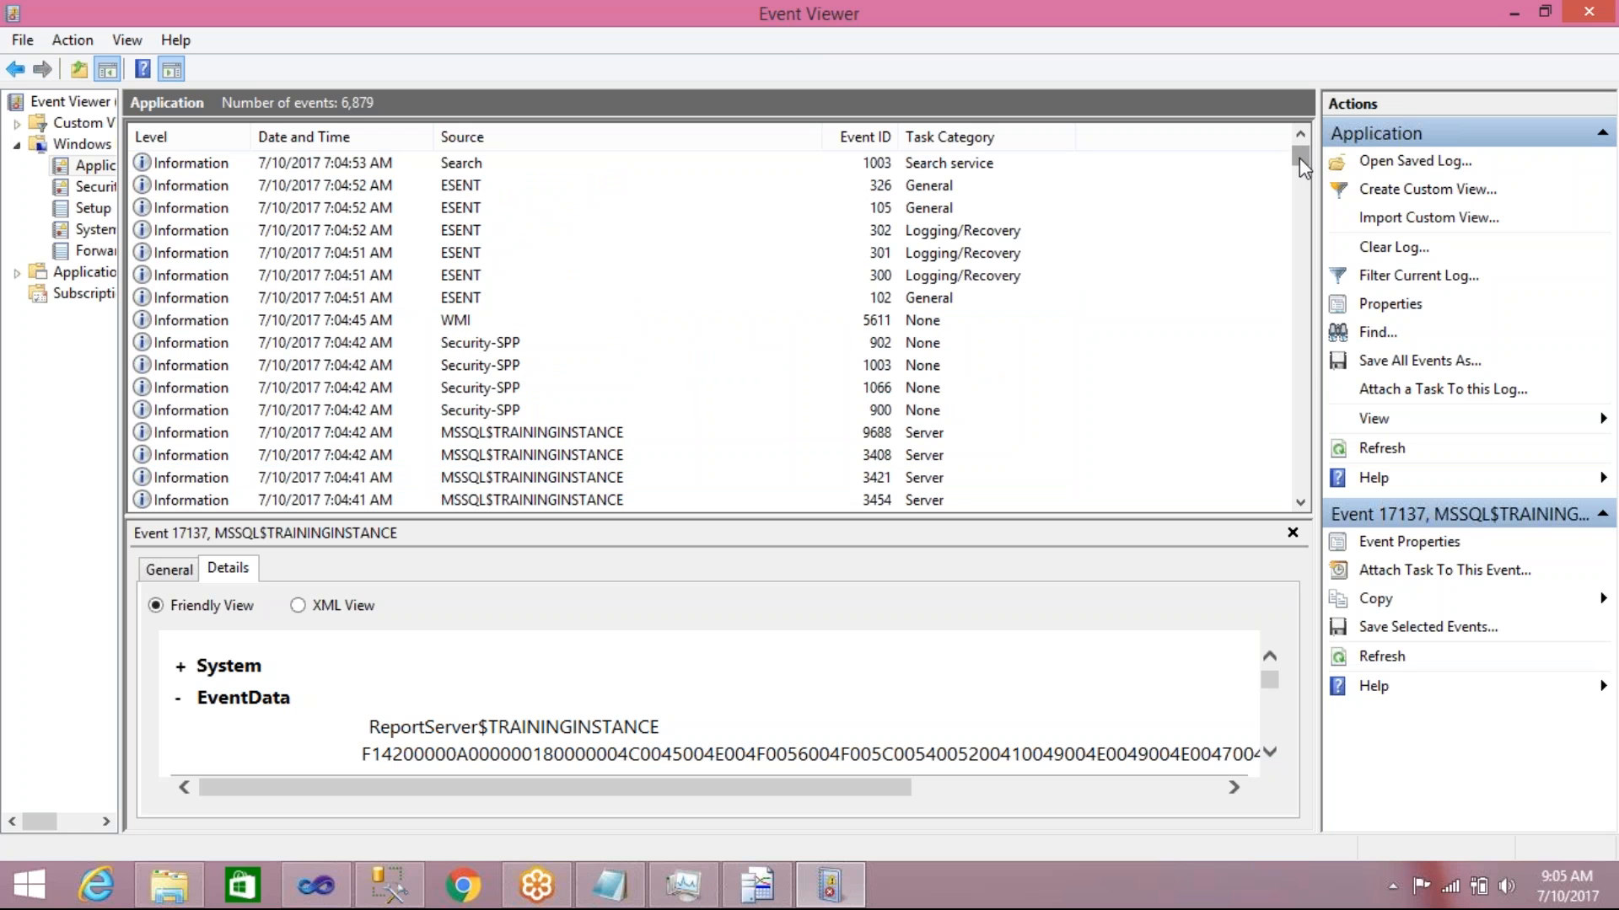
left_click_drag(1298, 155, 1272, 537)
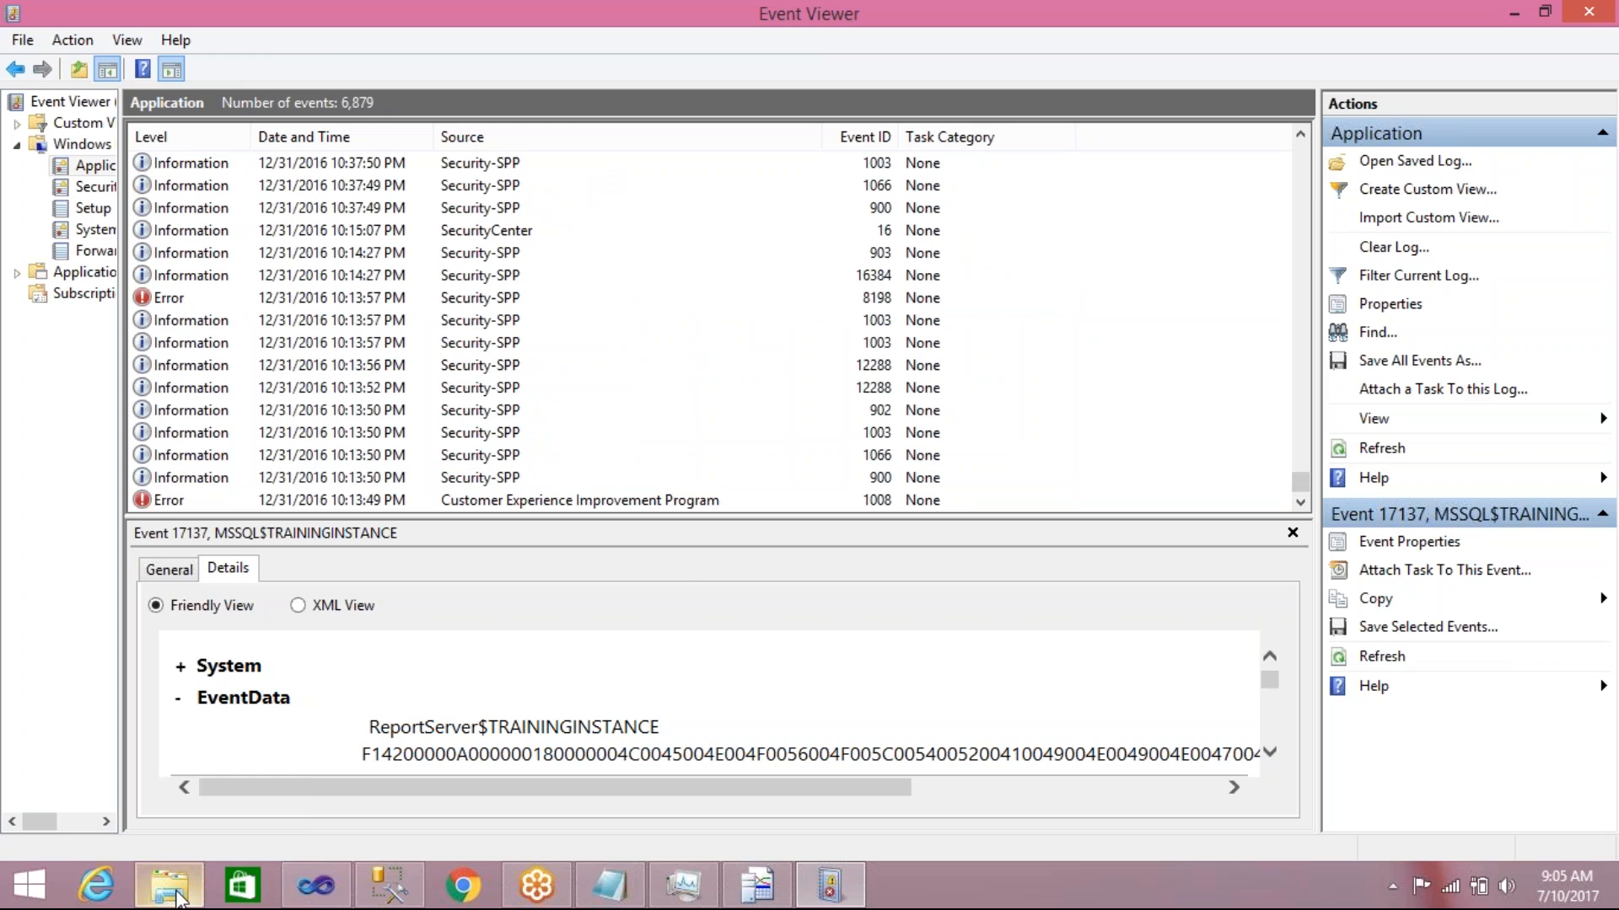
left_click(318, 690)
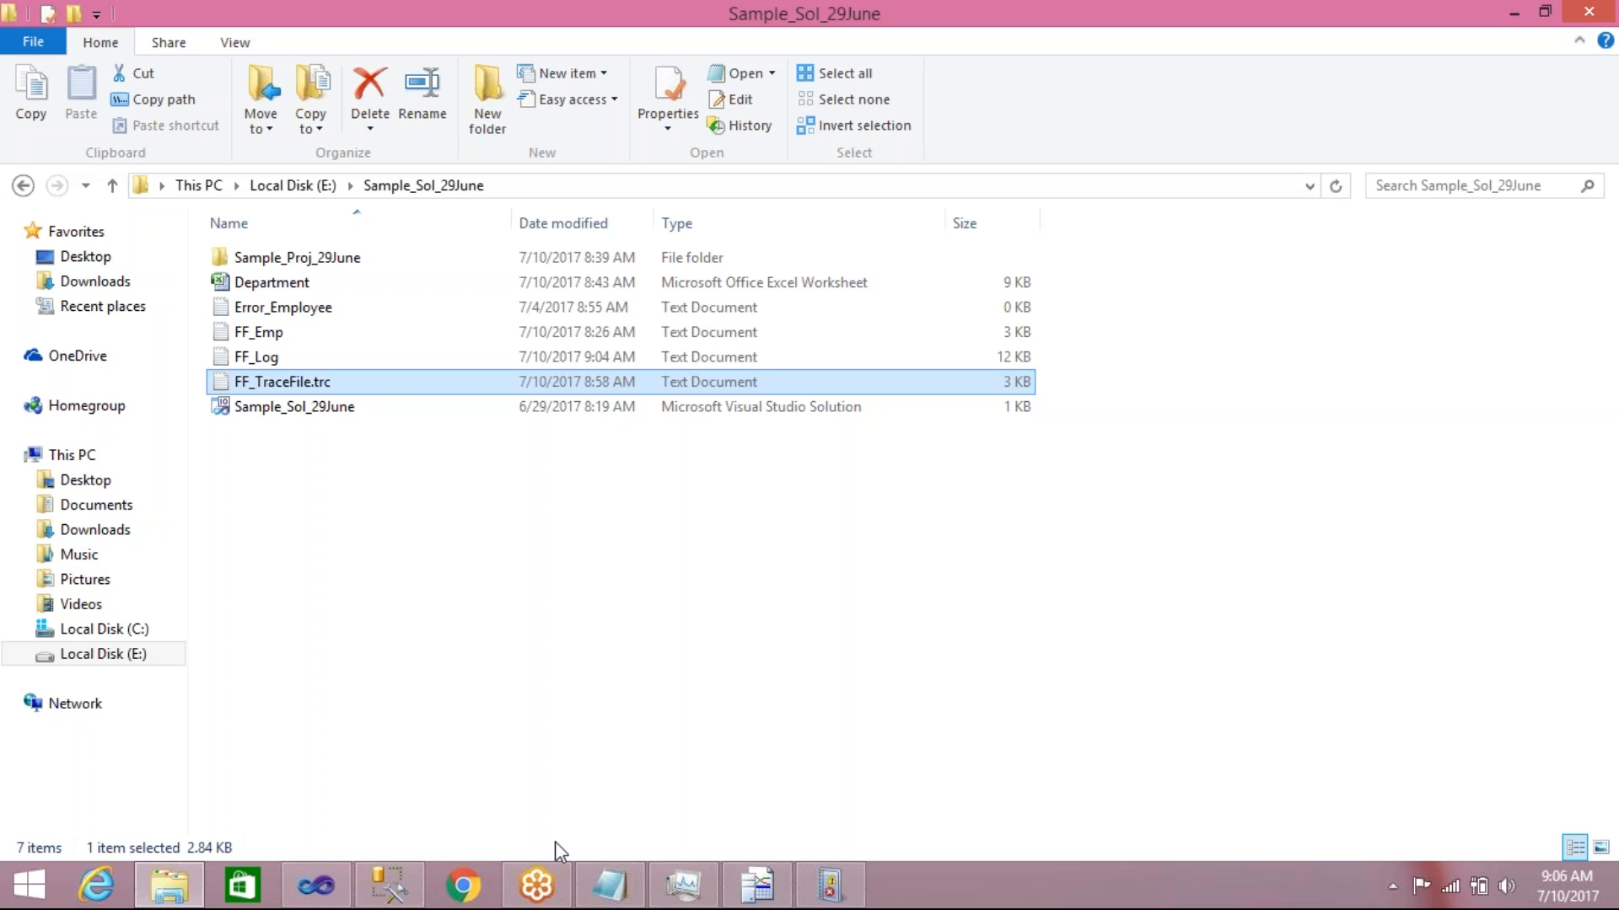
left_click(827, 890)
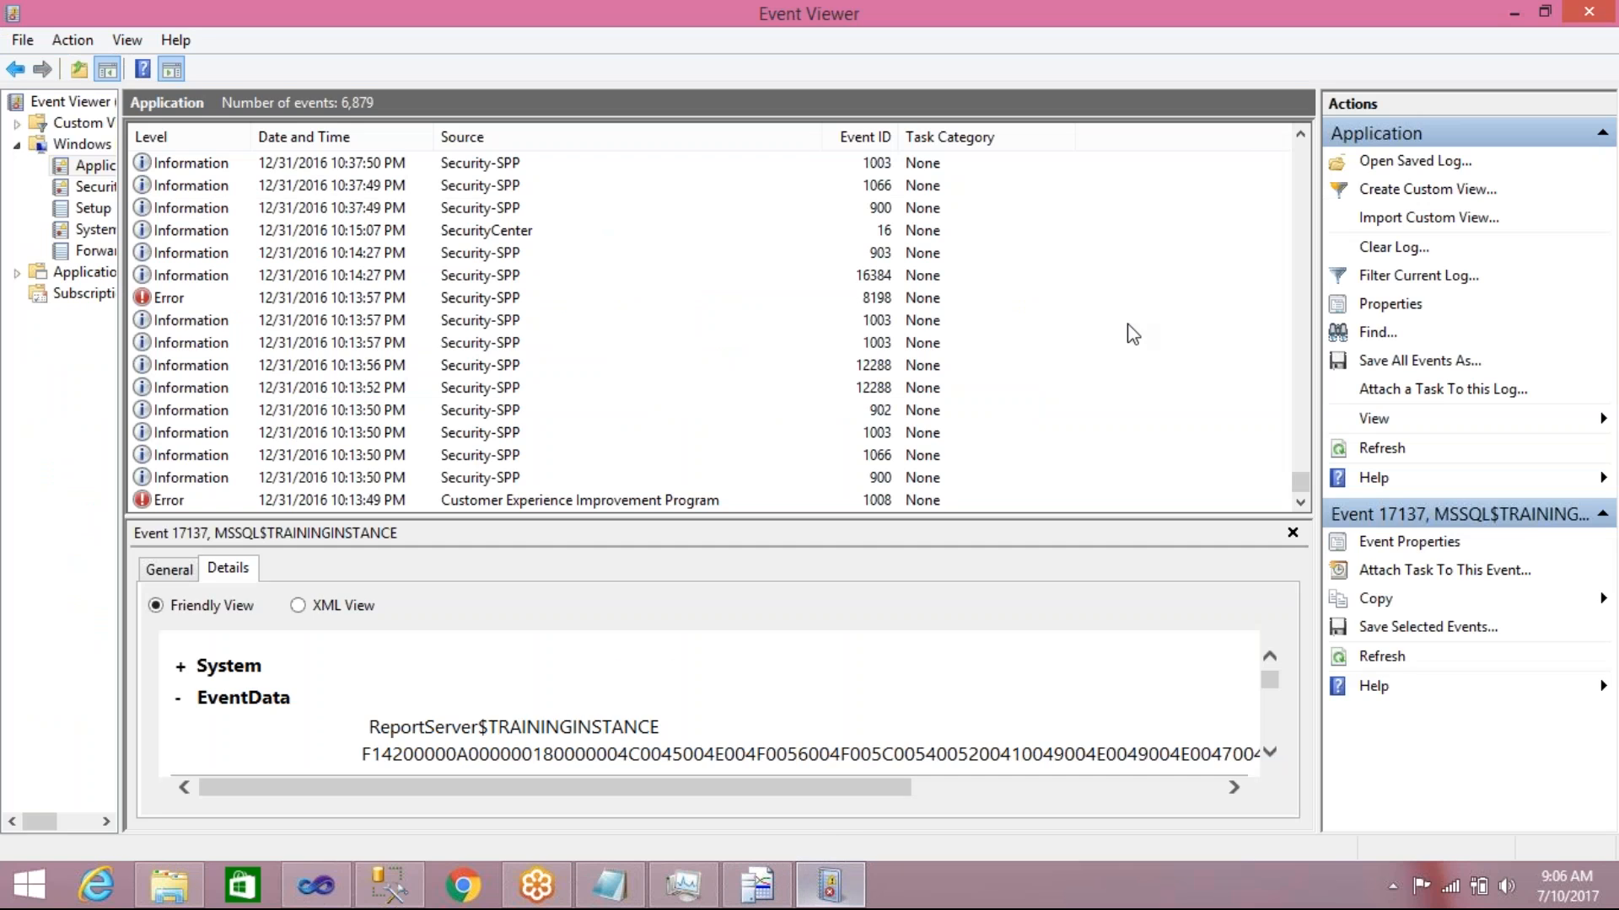
left_click(1589, 12)
left_click(815, 585)
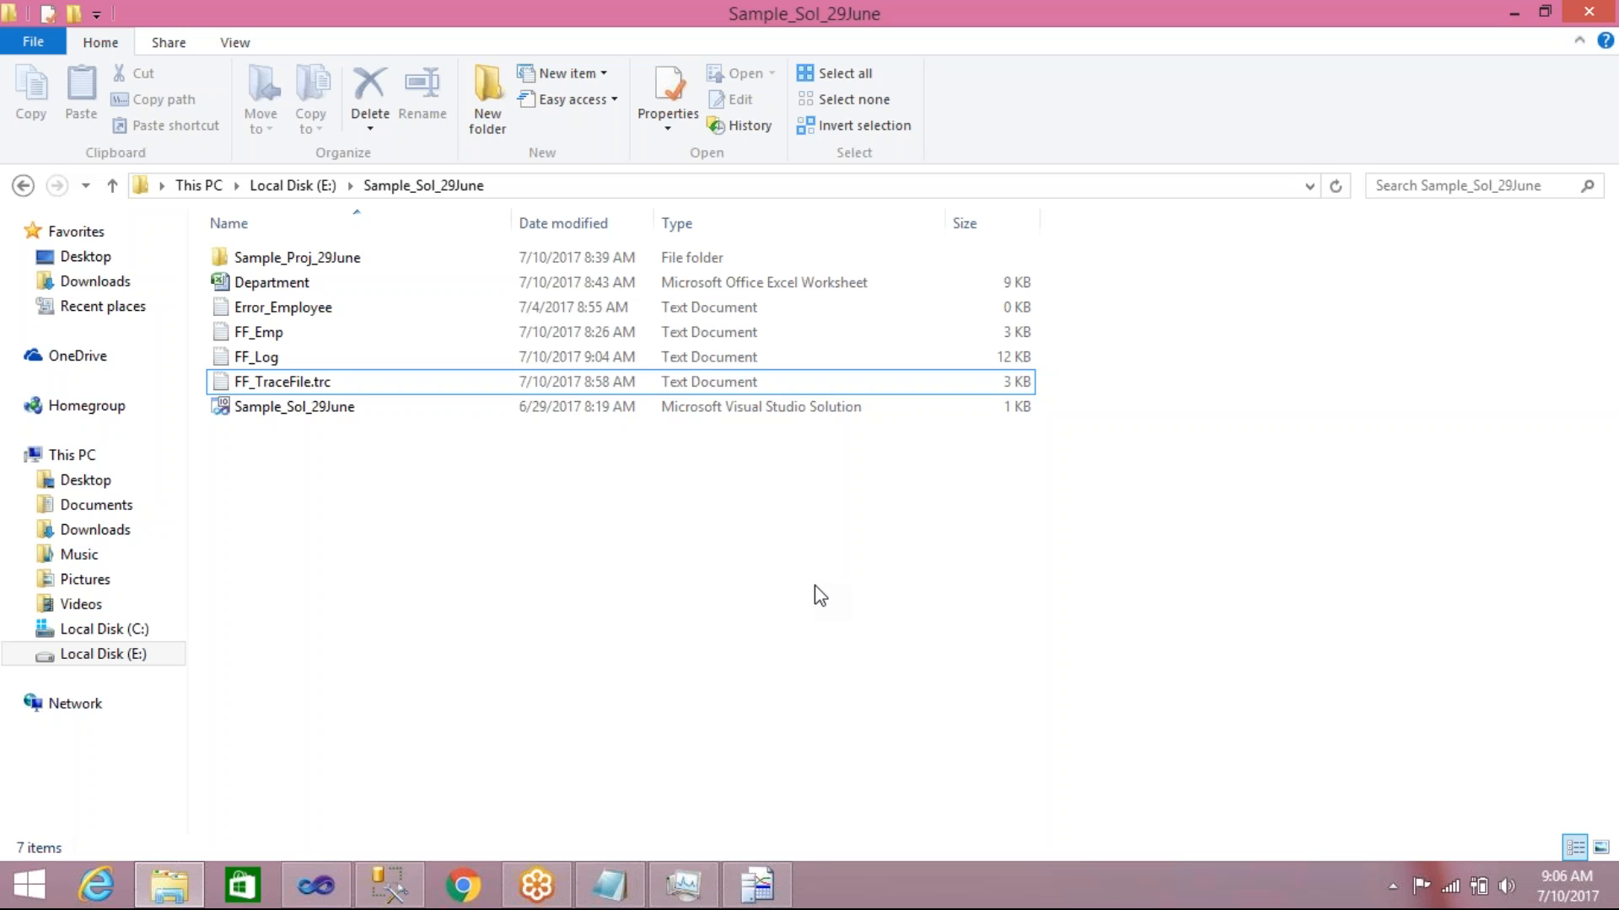
Switch to Visual Studio, stop debugging the package and open its SSIS logging configuration
left_click(316, 885)
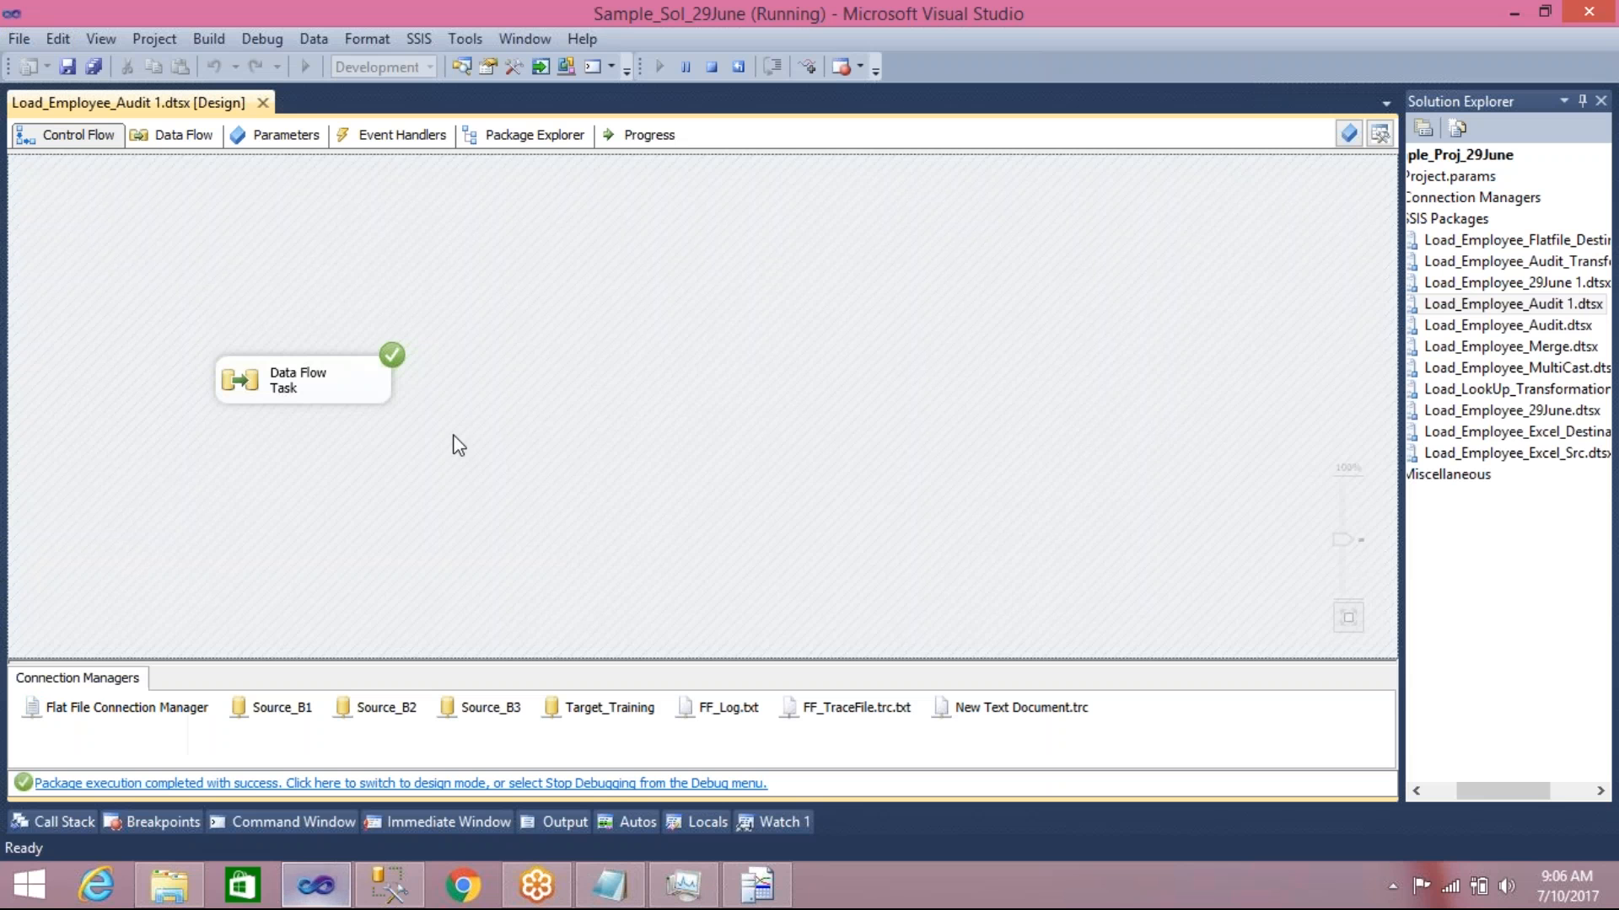
left_click(705, 68)
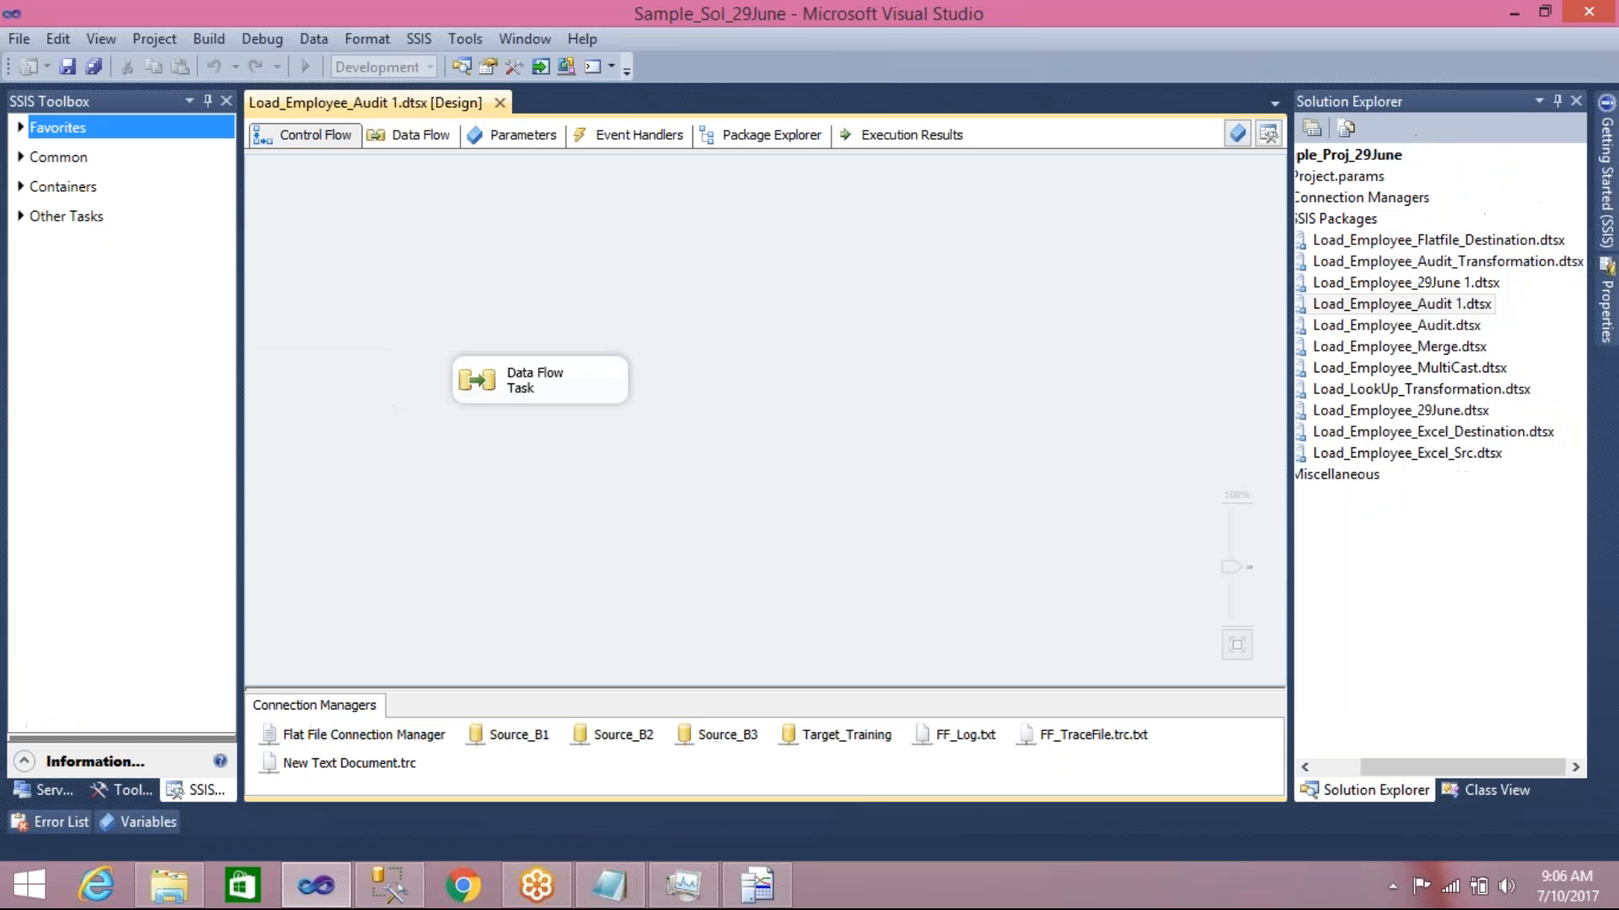
left_click(409, 39)
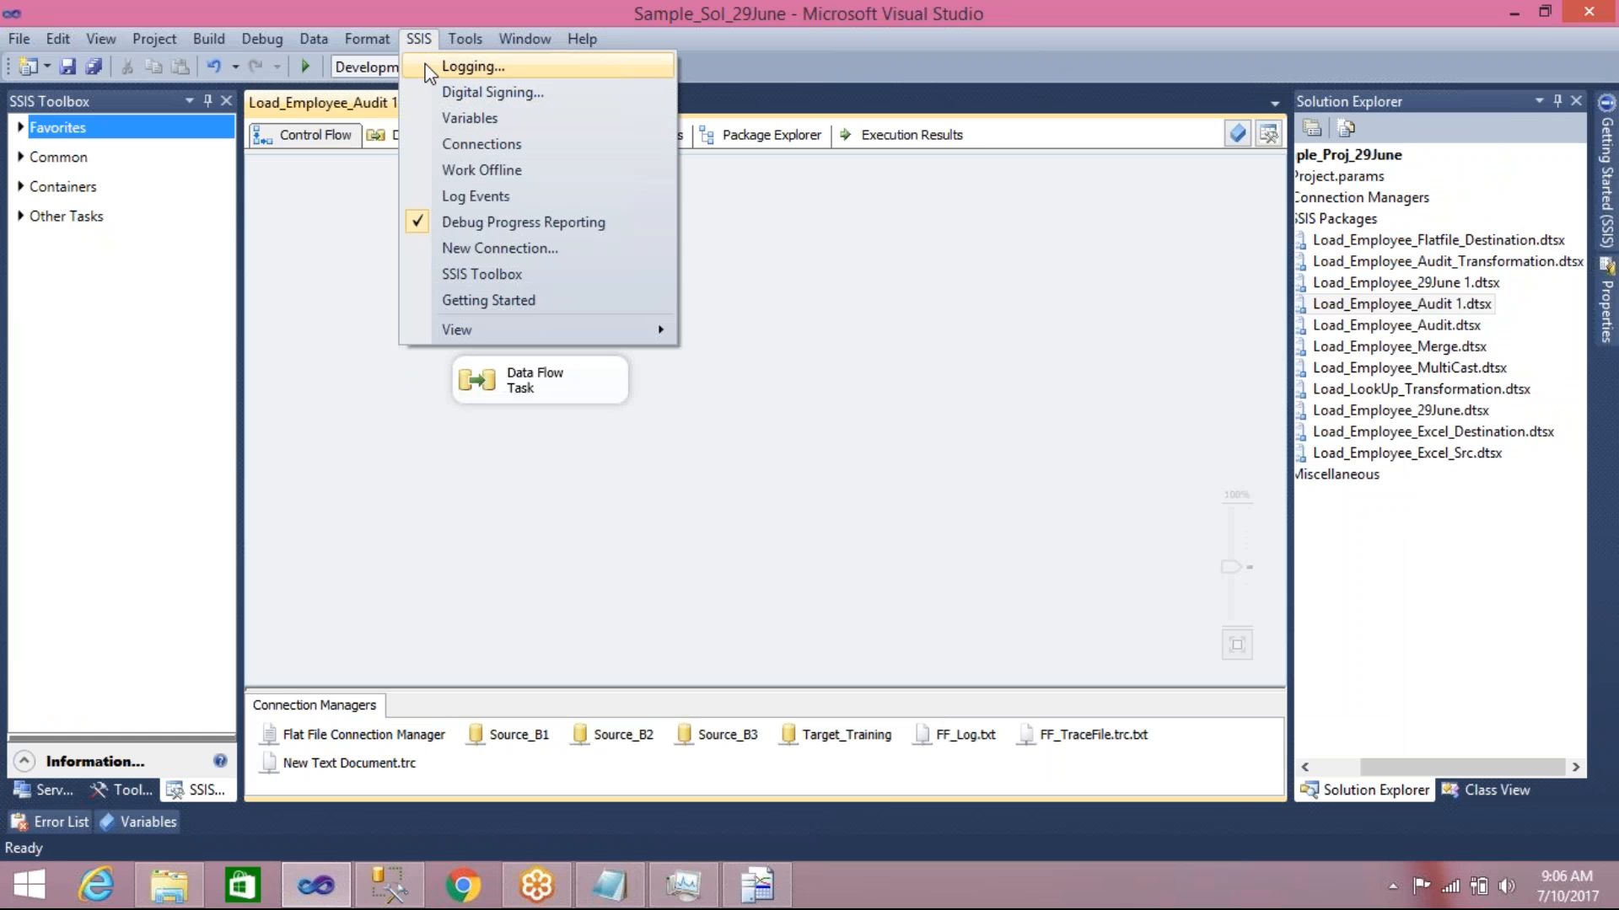
left_click(427, 62)
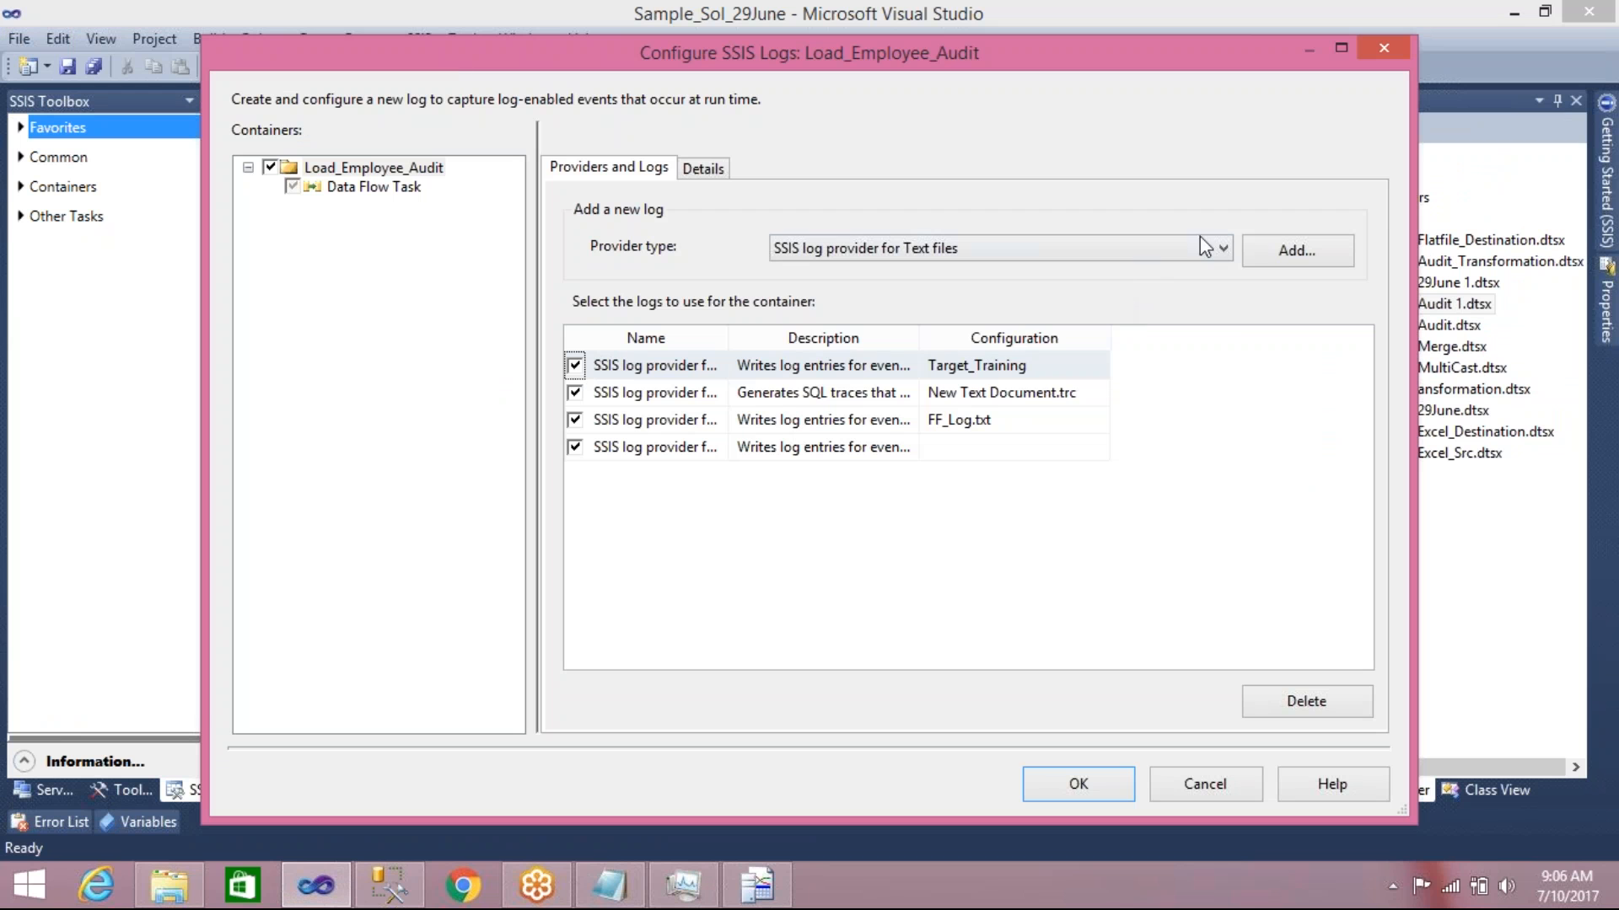
Add an SSIS log provider for XML files to Load_Employee_Audit and enable it for the container
left_click(1223, 252)
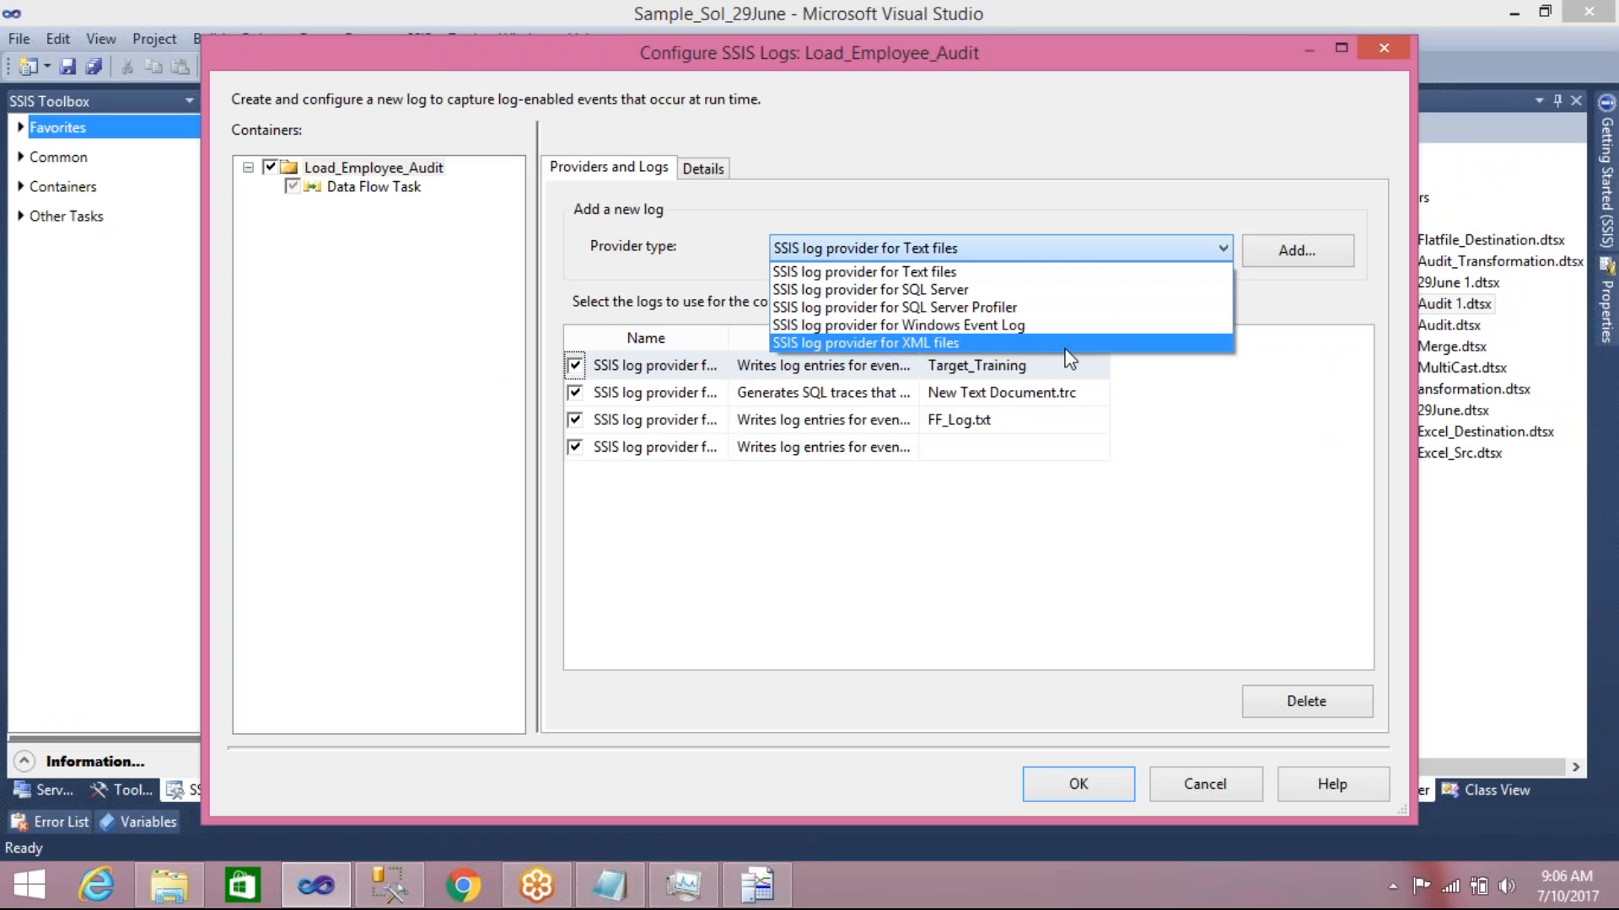
left_click(1069, 347)
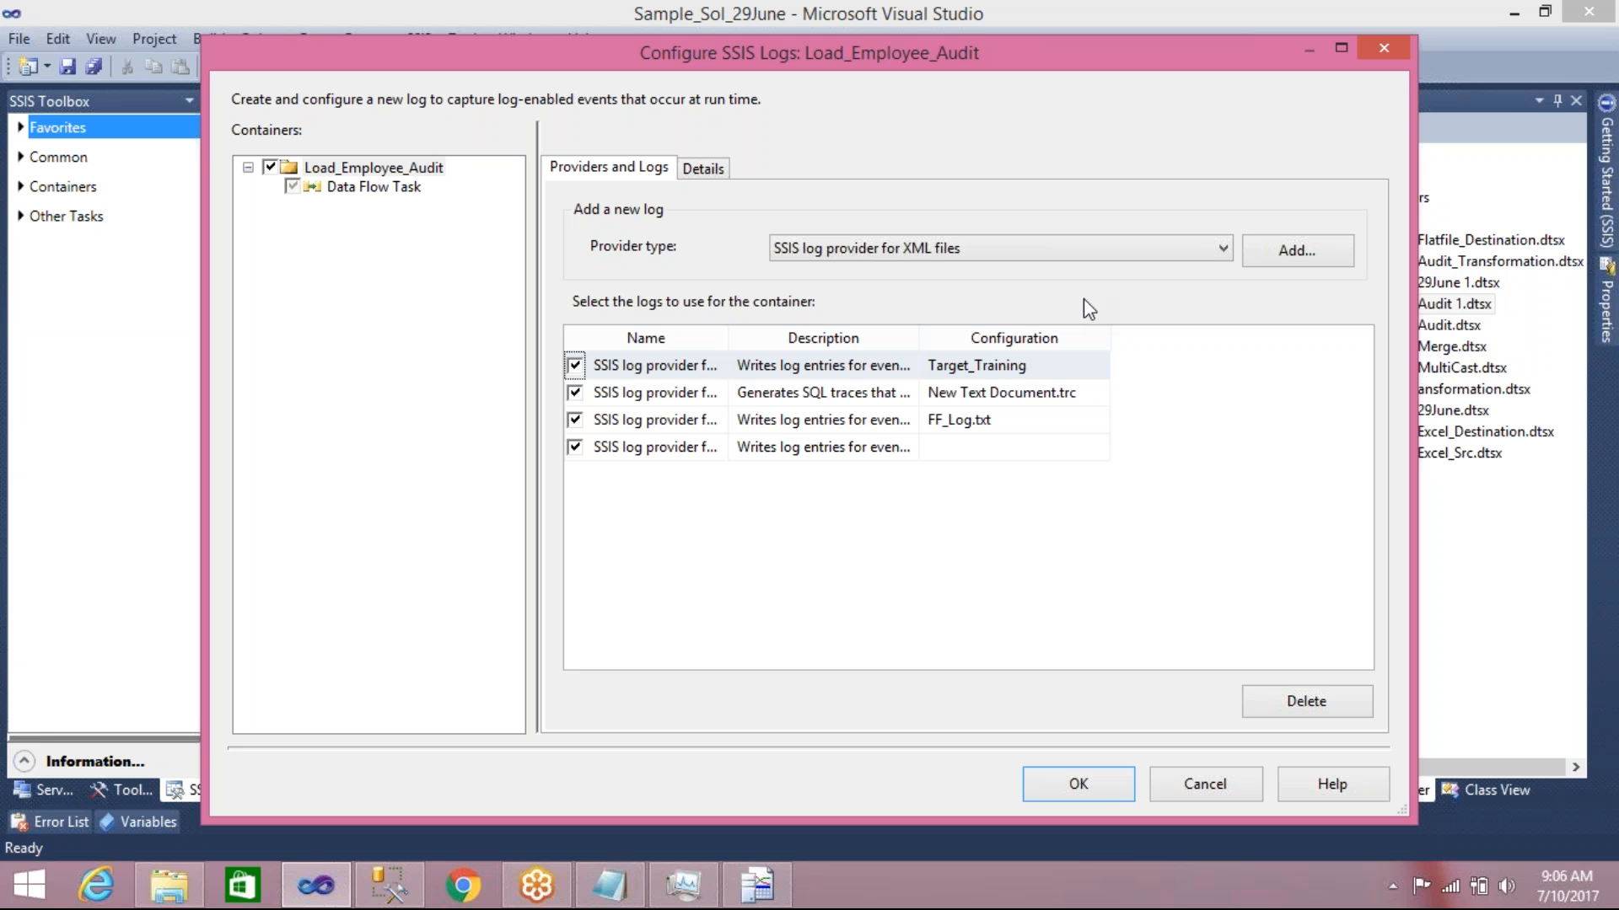
left_click(1323, 262)
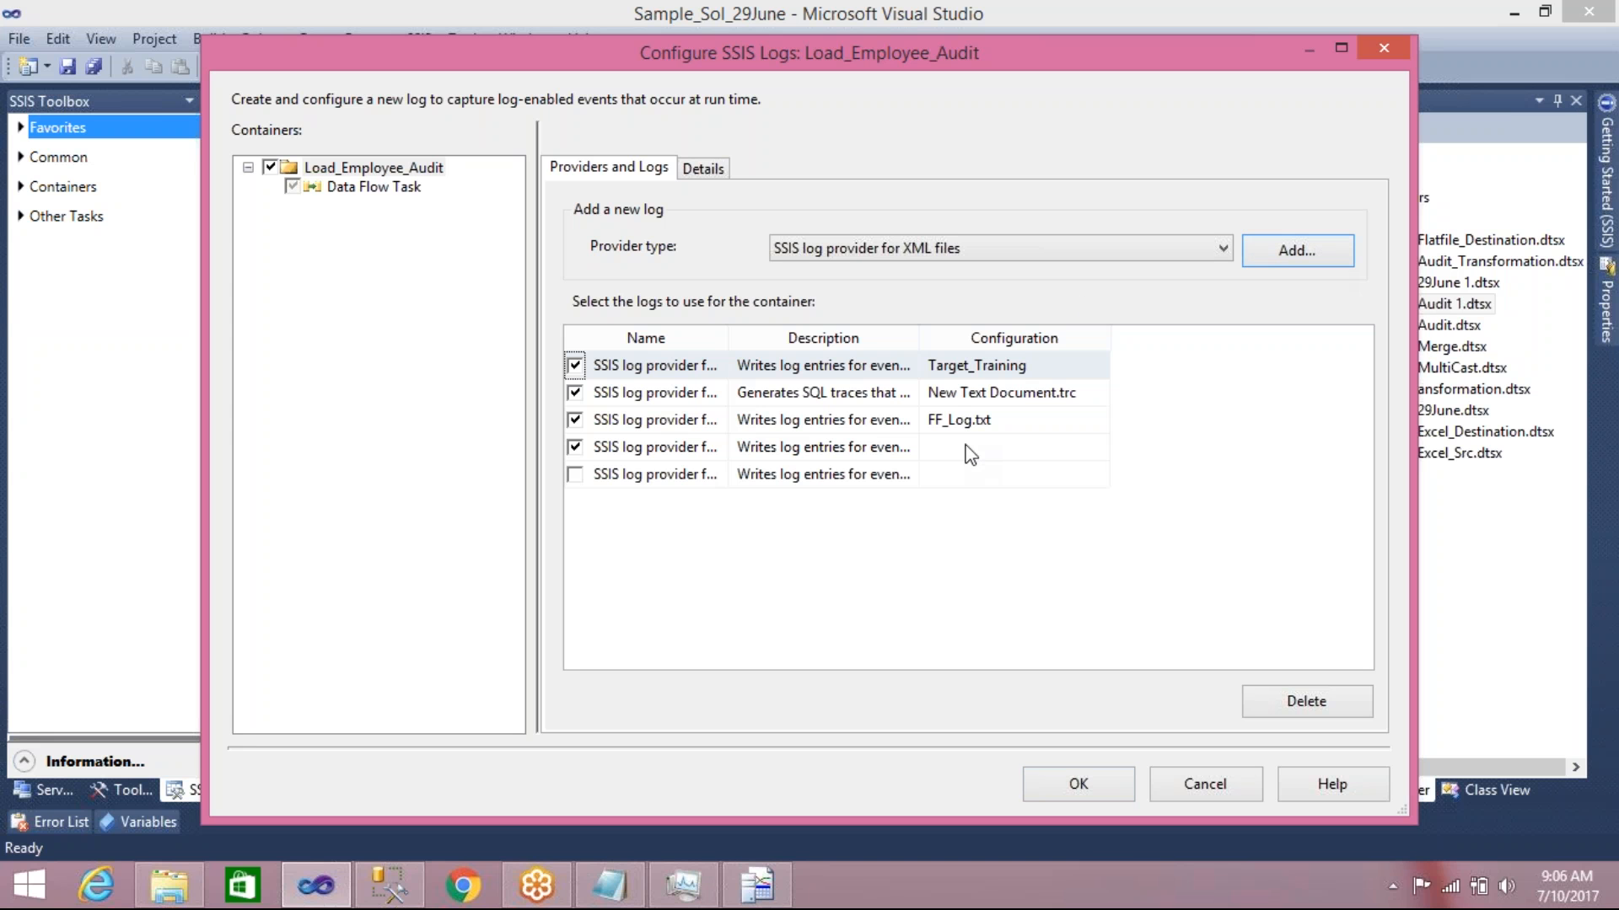
left_click(575, 475)
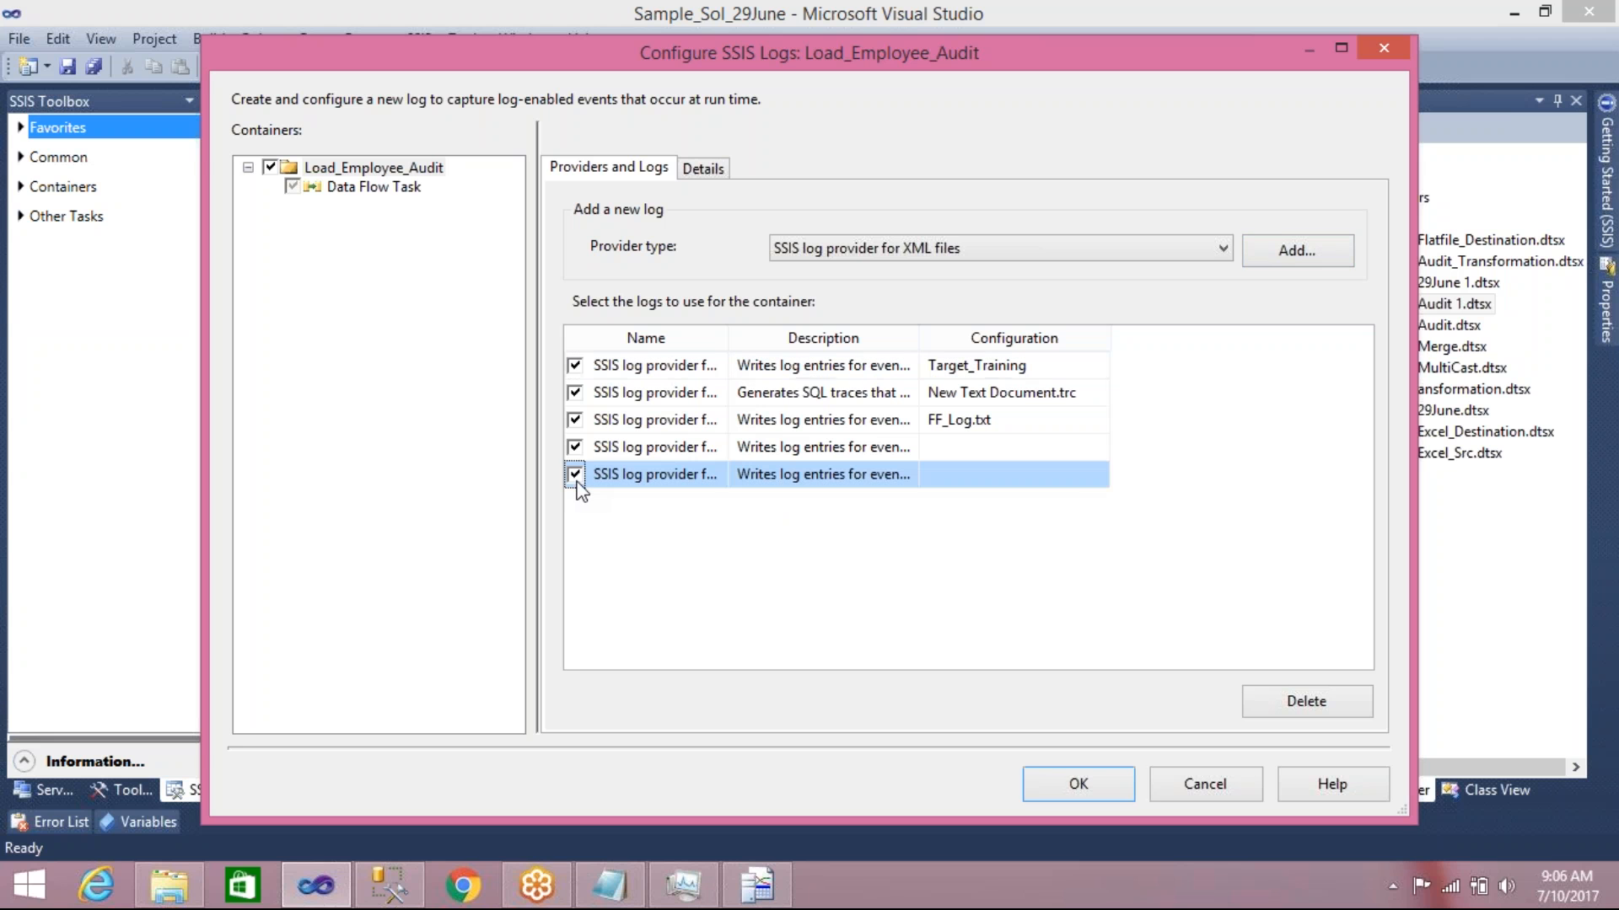
Start a new file connection for the XML log provider with the usage type Create file
left_click(1091, 483)
left_click(1097, 477)
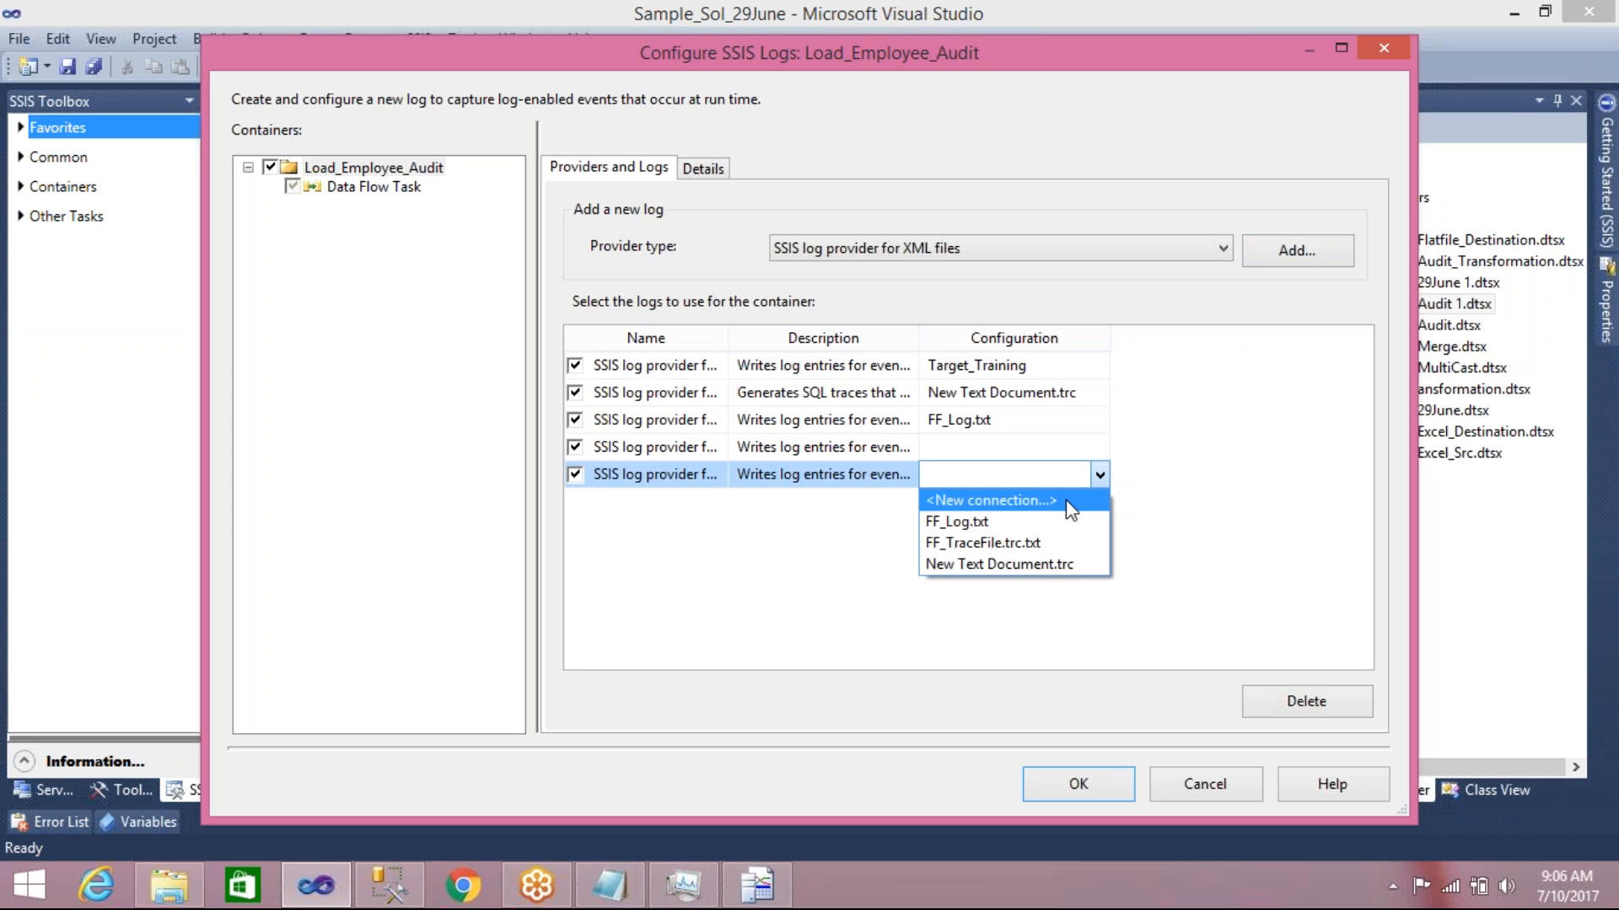
left_click(1060, 501)
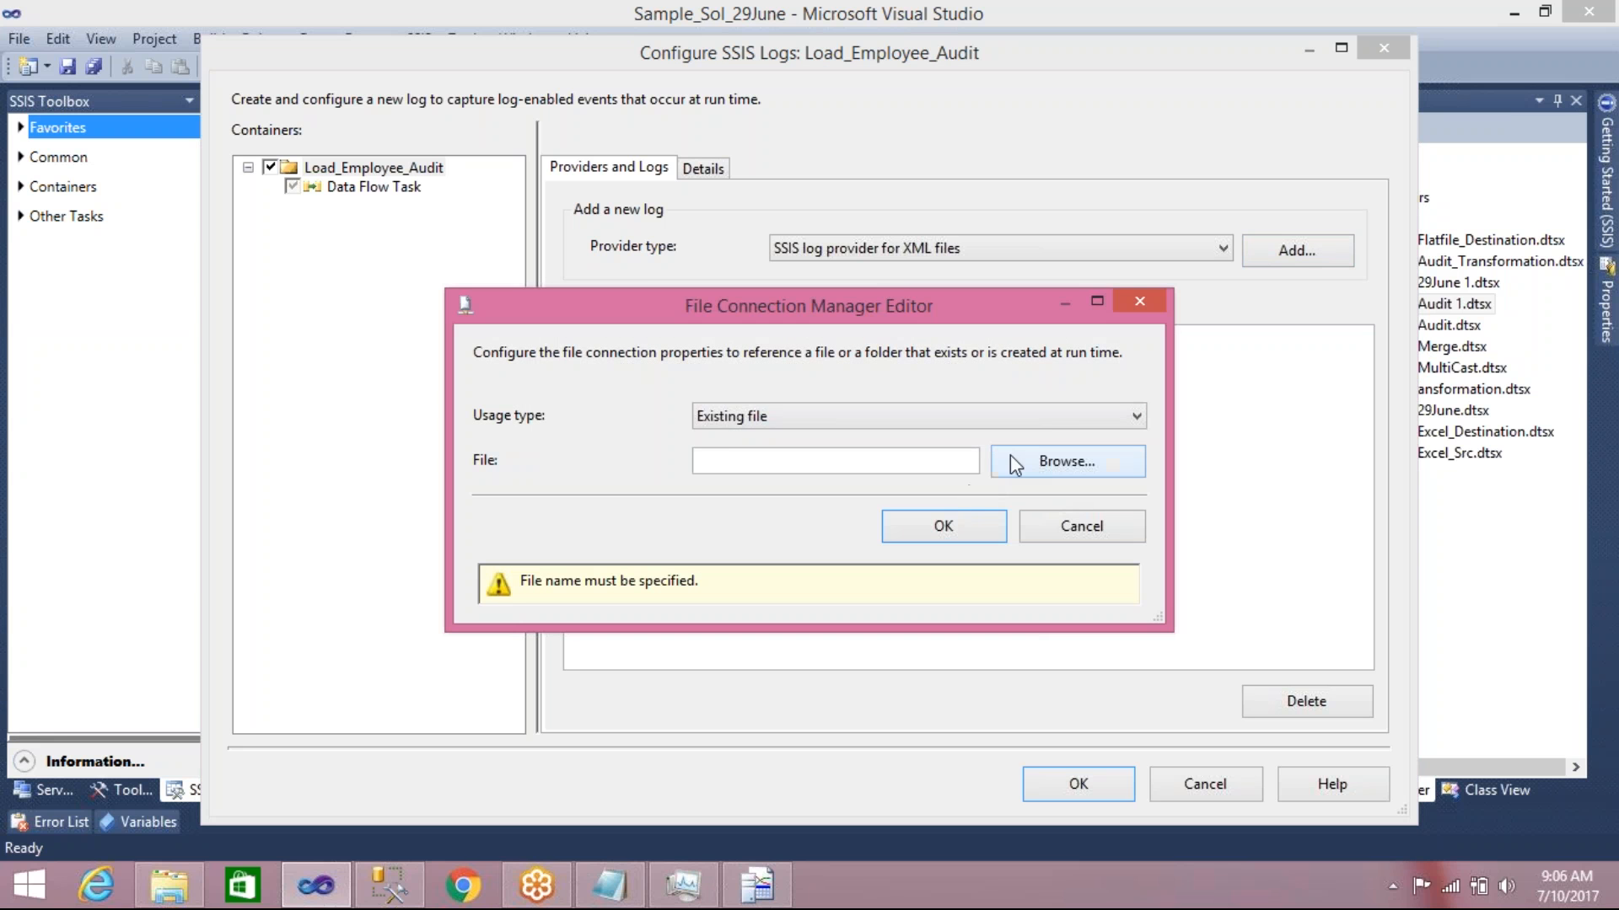
left_click(1069, 417)
left_click(1025, 438)
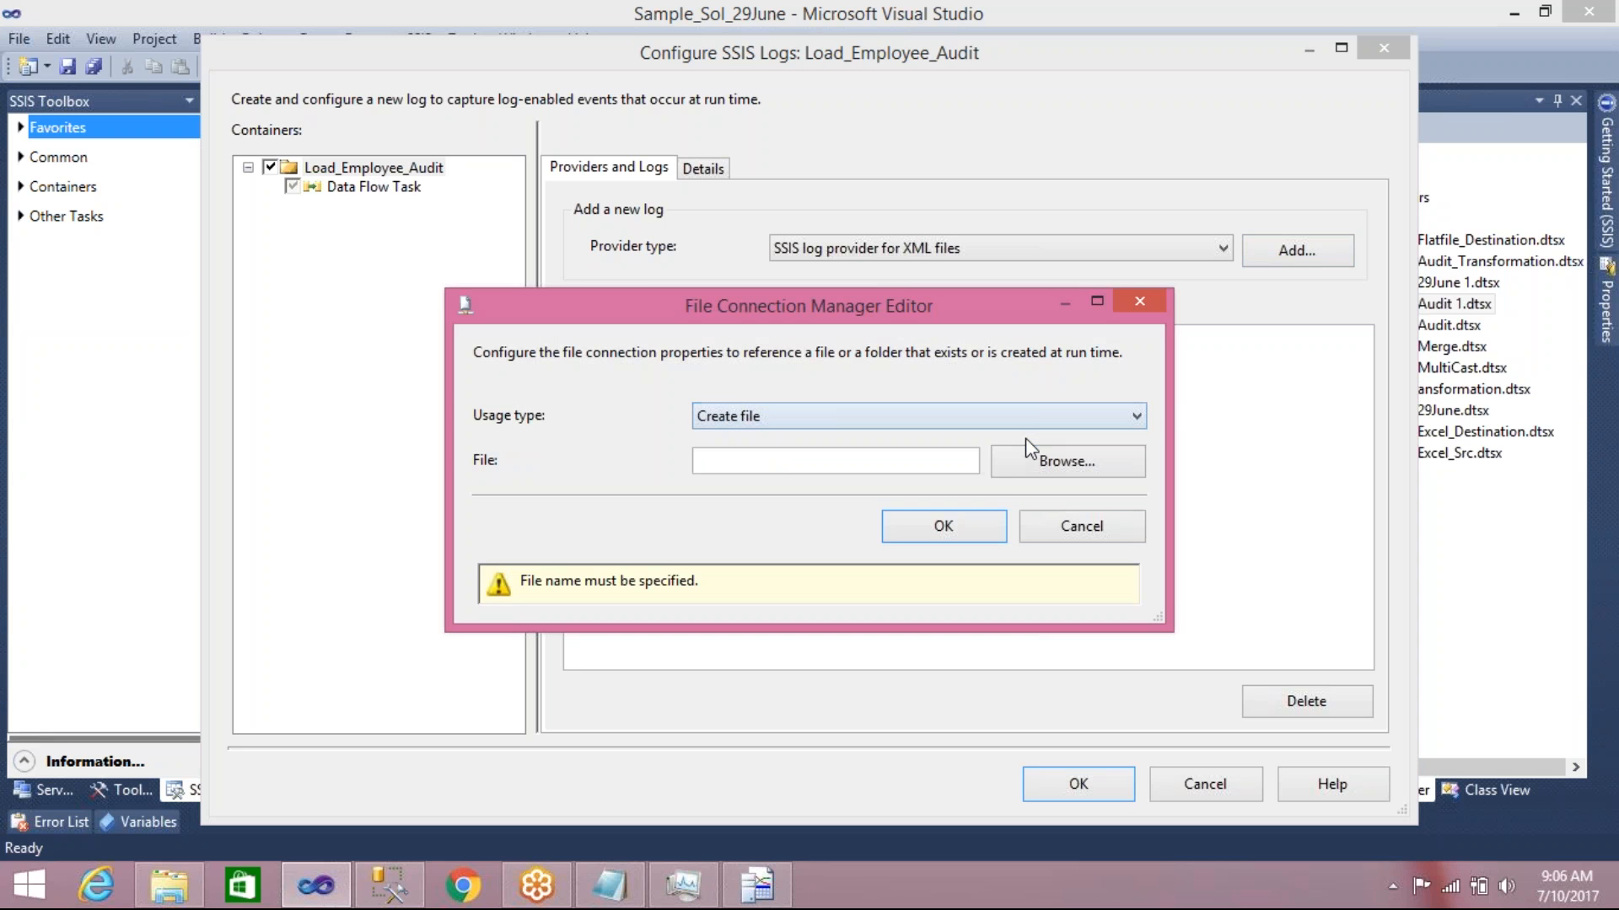
Browse to E:\Sample_Sol_29June for the connection's file and create a new text document named FF_xmlLog there
left_click(1045, 461)
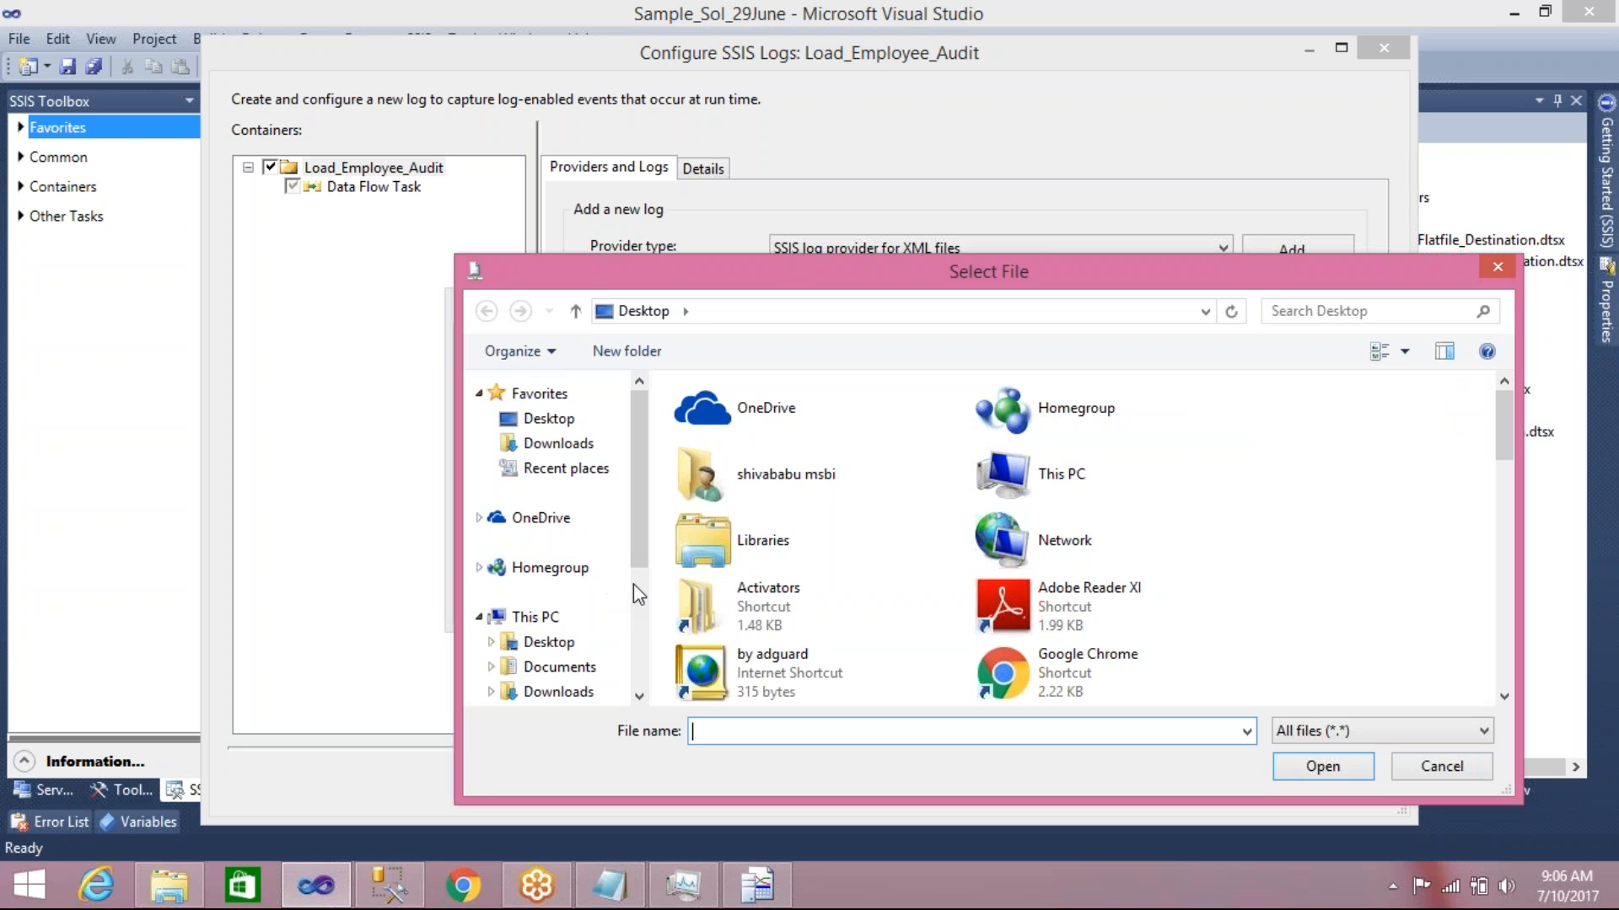
scroll(634, 583, "down", 3)
left_click(590, 608)
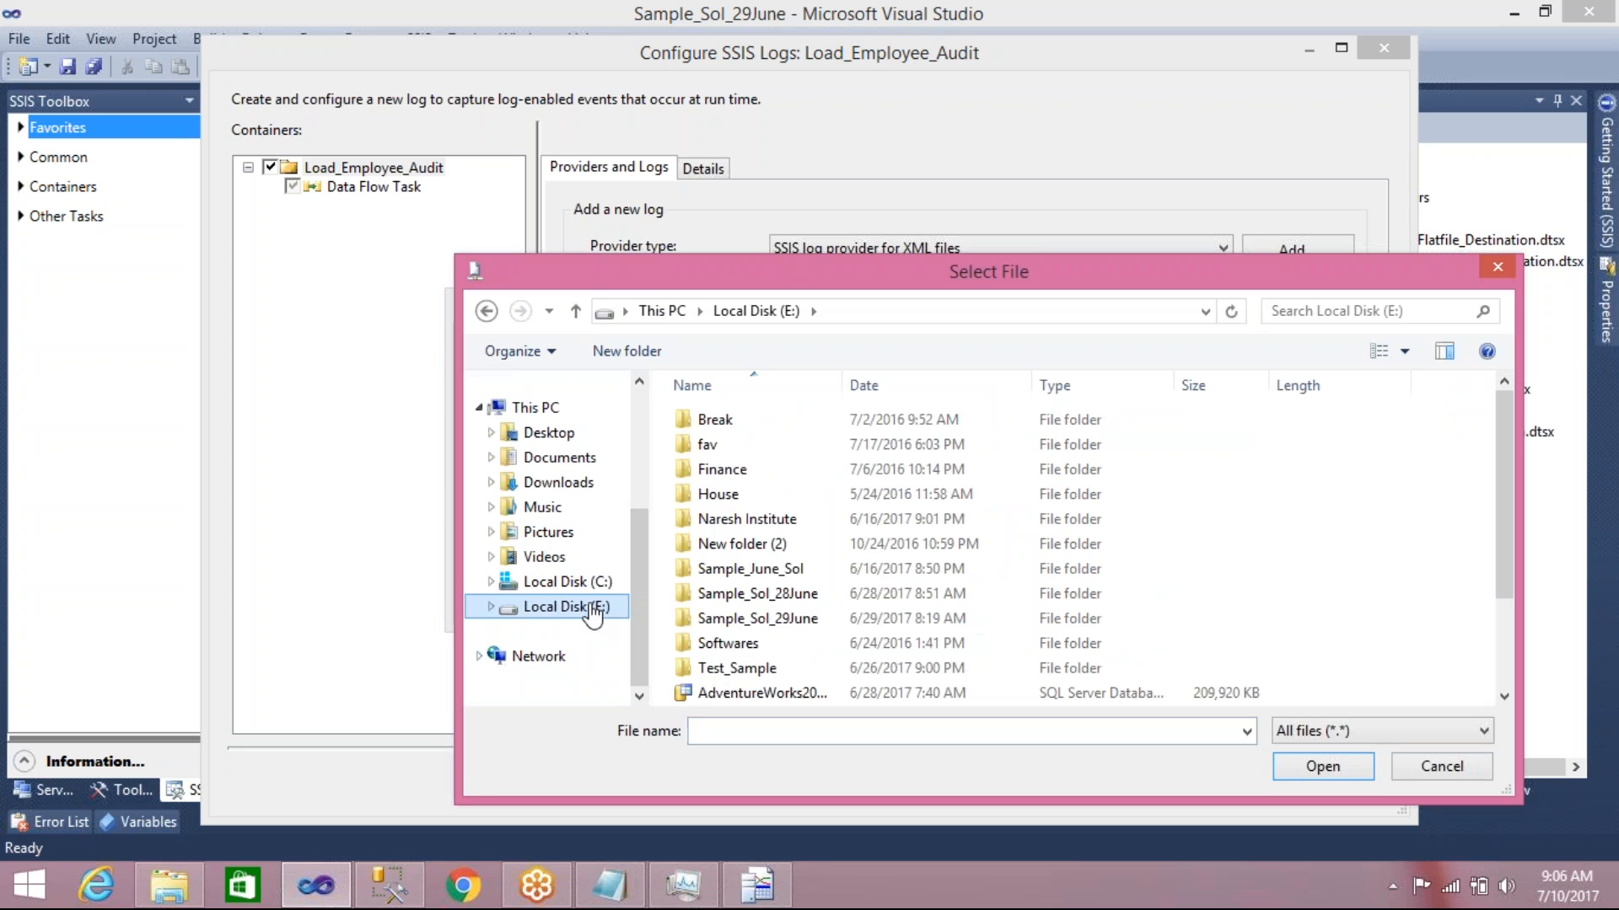
double_click(755, 619)
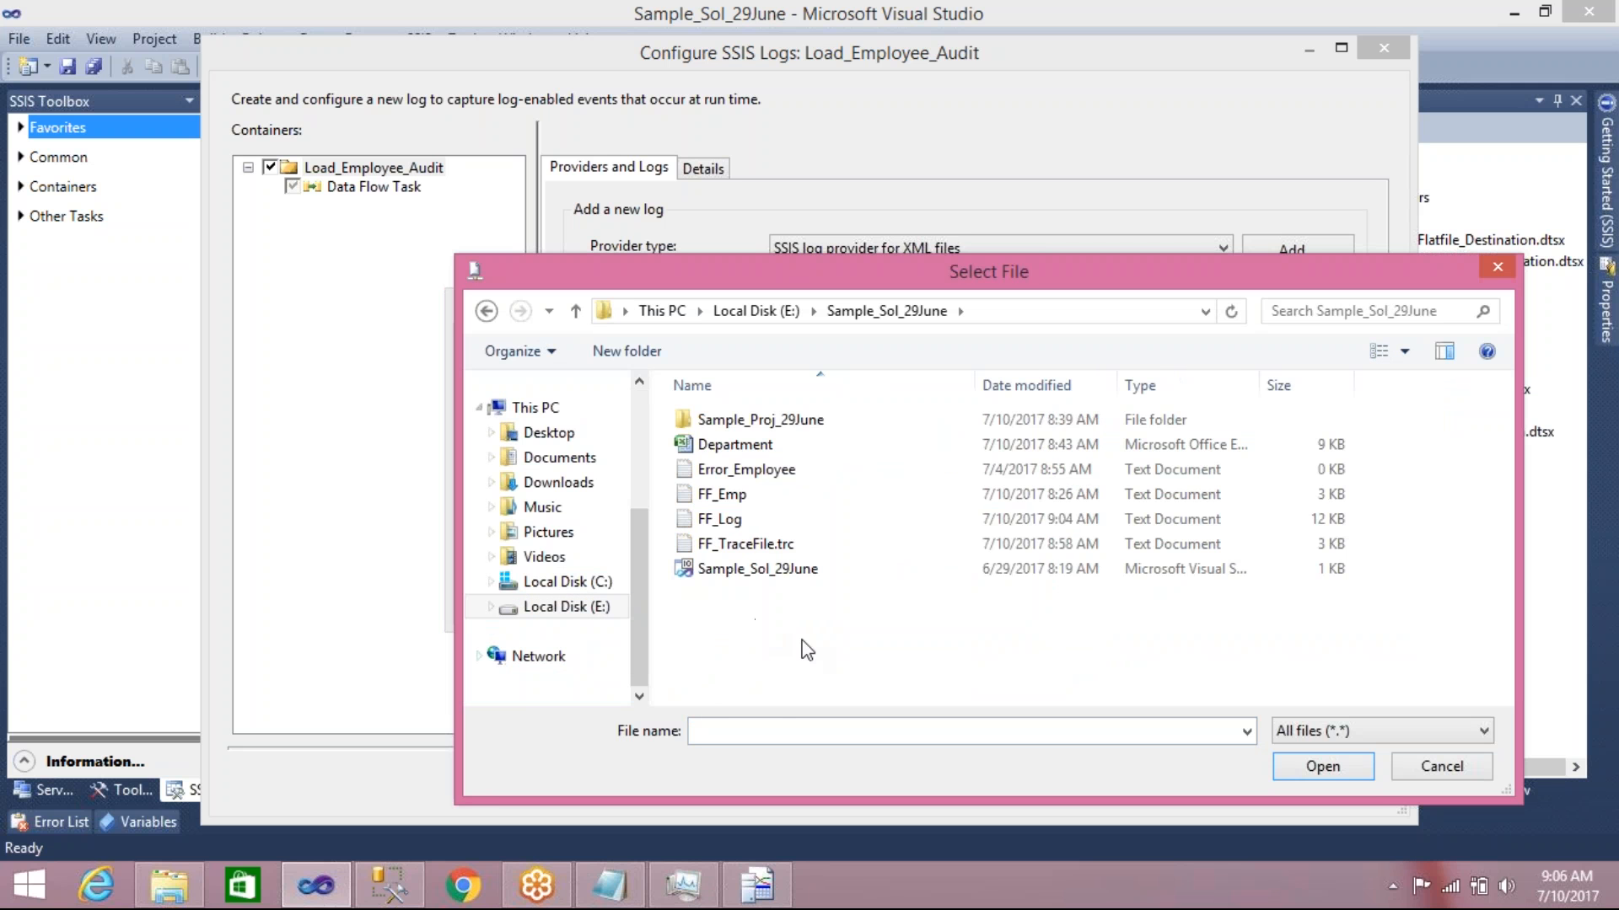
right_click(763, 681)
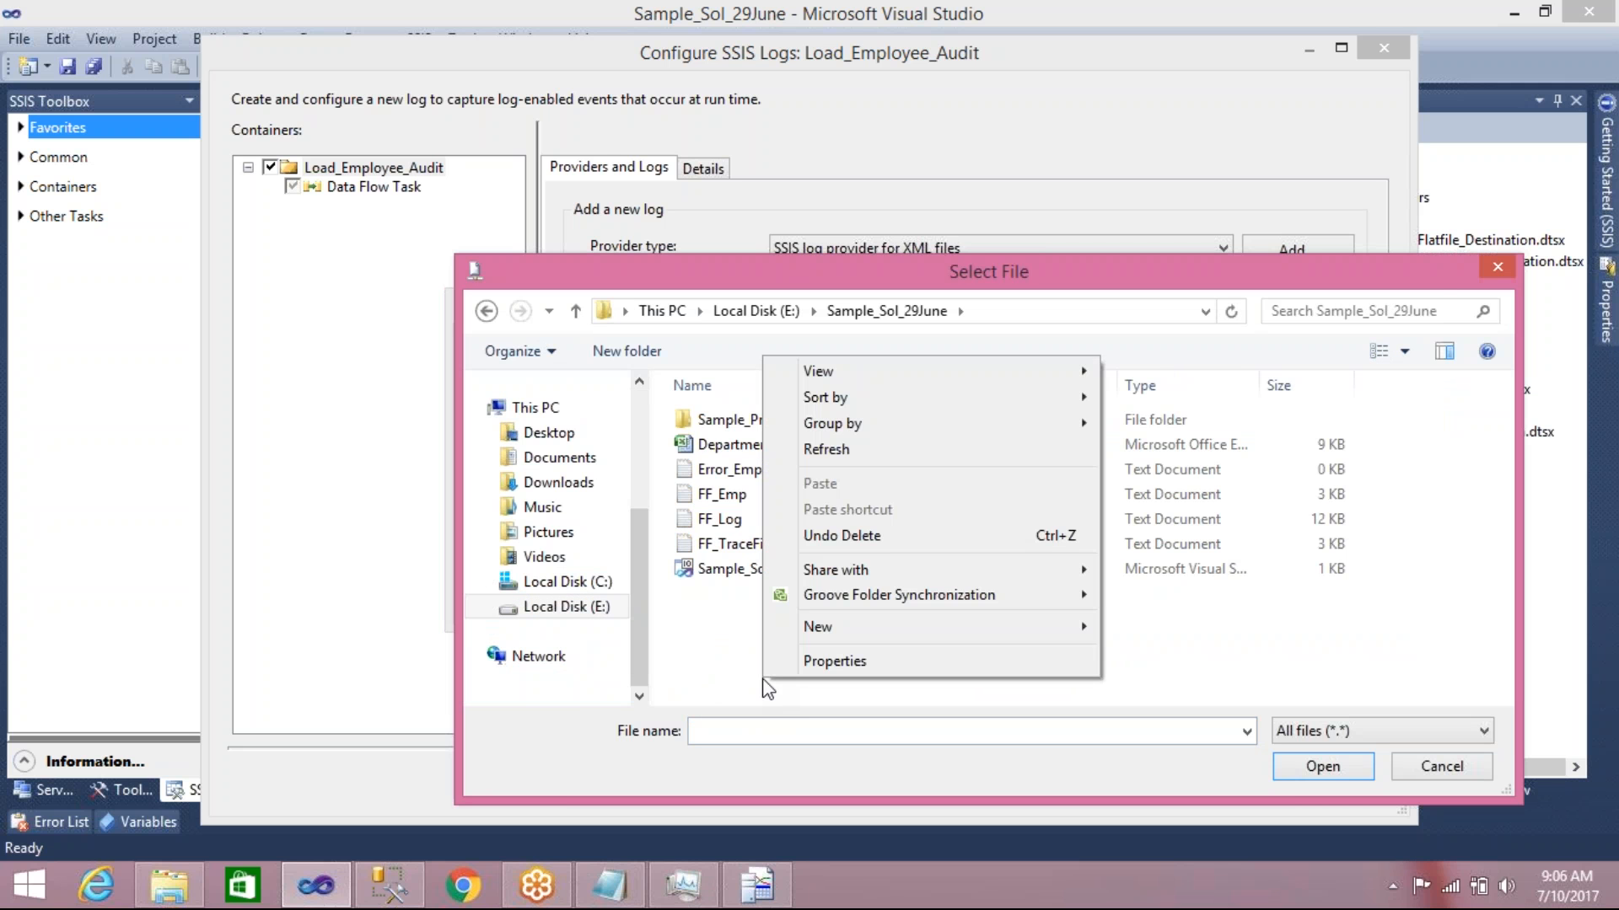
mouse_move(903, 628)
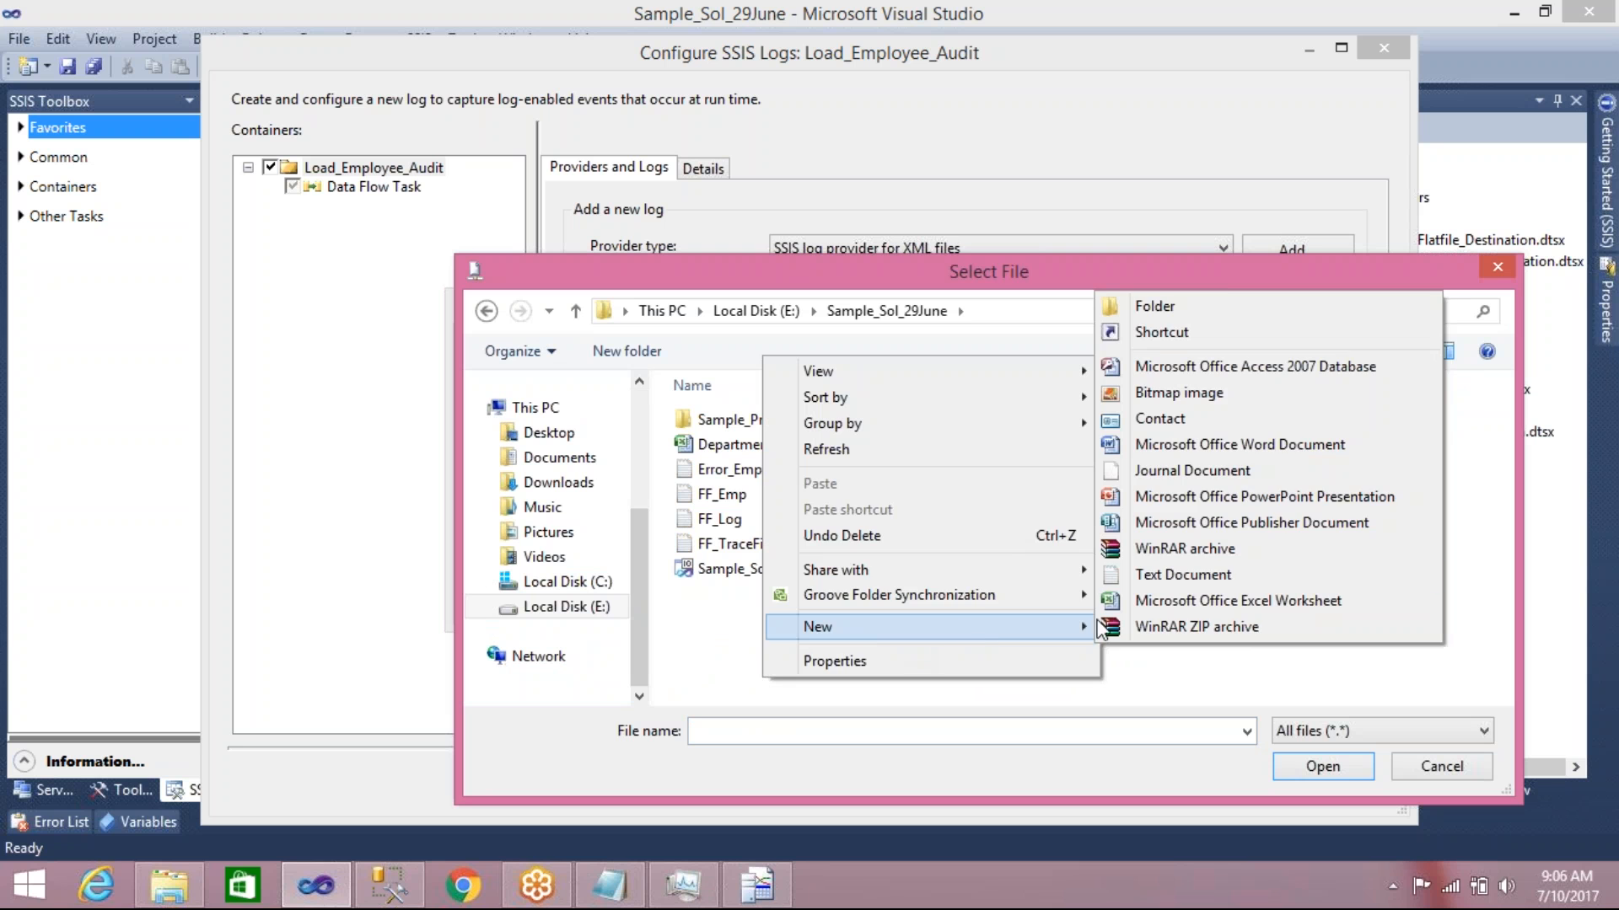
left_click(1163, 574)
type("FF")
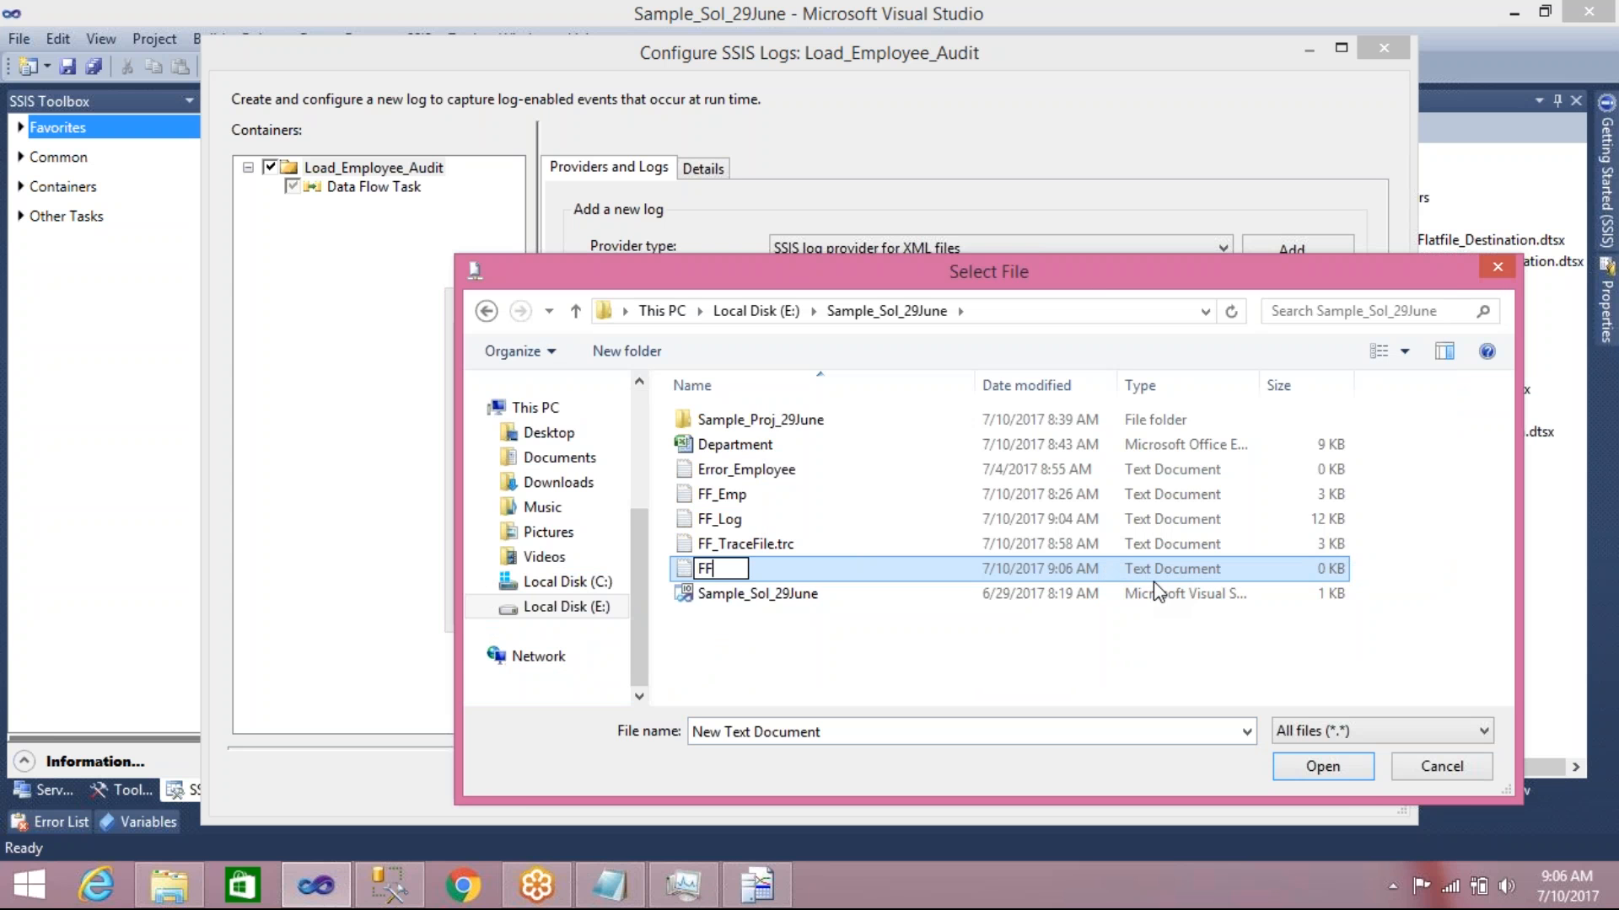
type("_xmlLog")
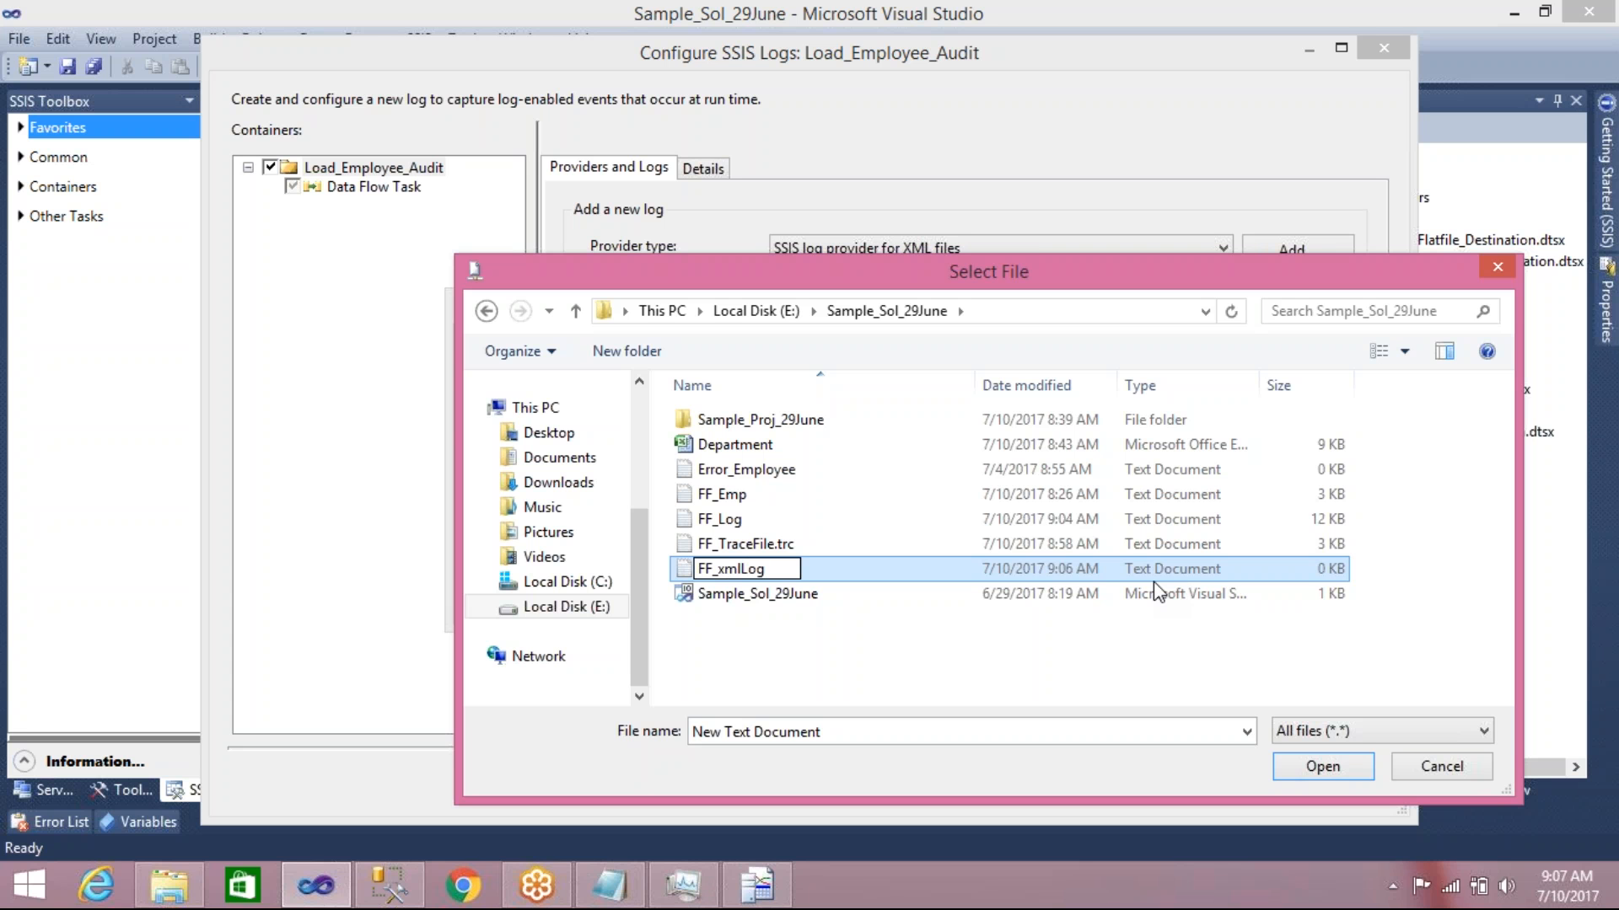
left_click(1019, 615)
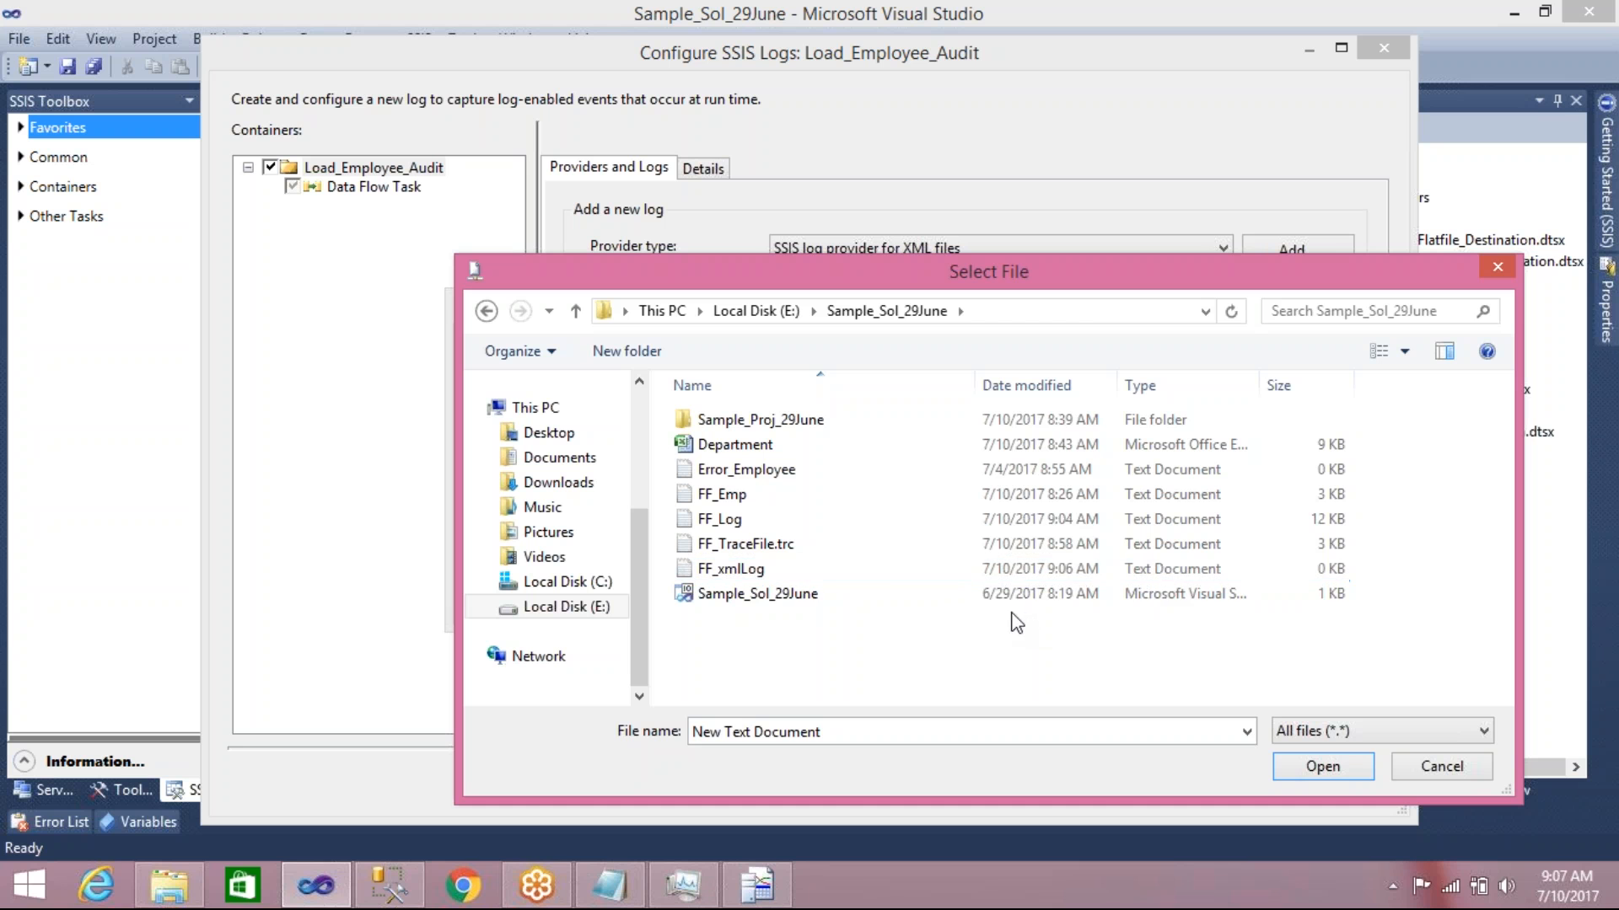
Set the XML log's connection file to FF_xmlLog.xml in the Sample_Sol_29June folder and confirm the connection
left_click(765, 571)
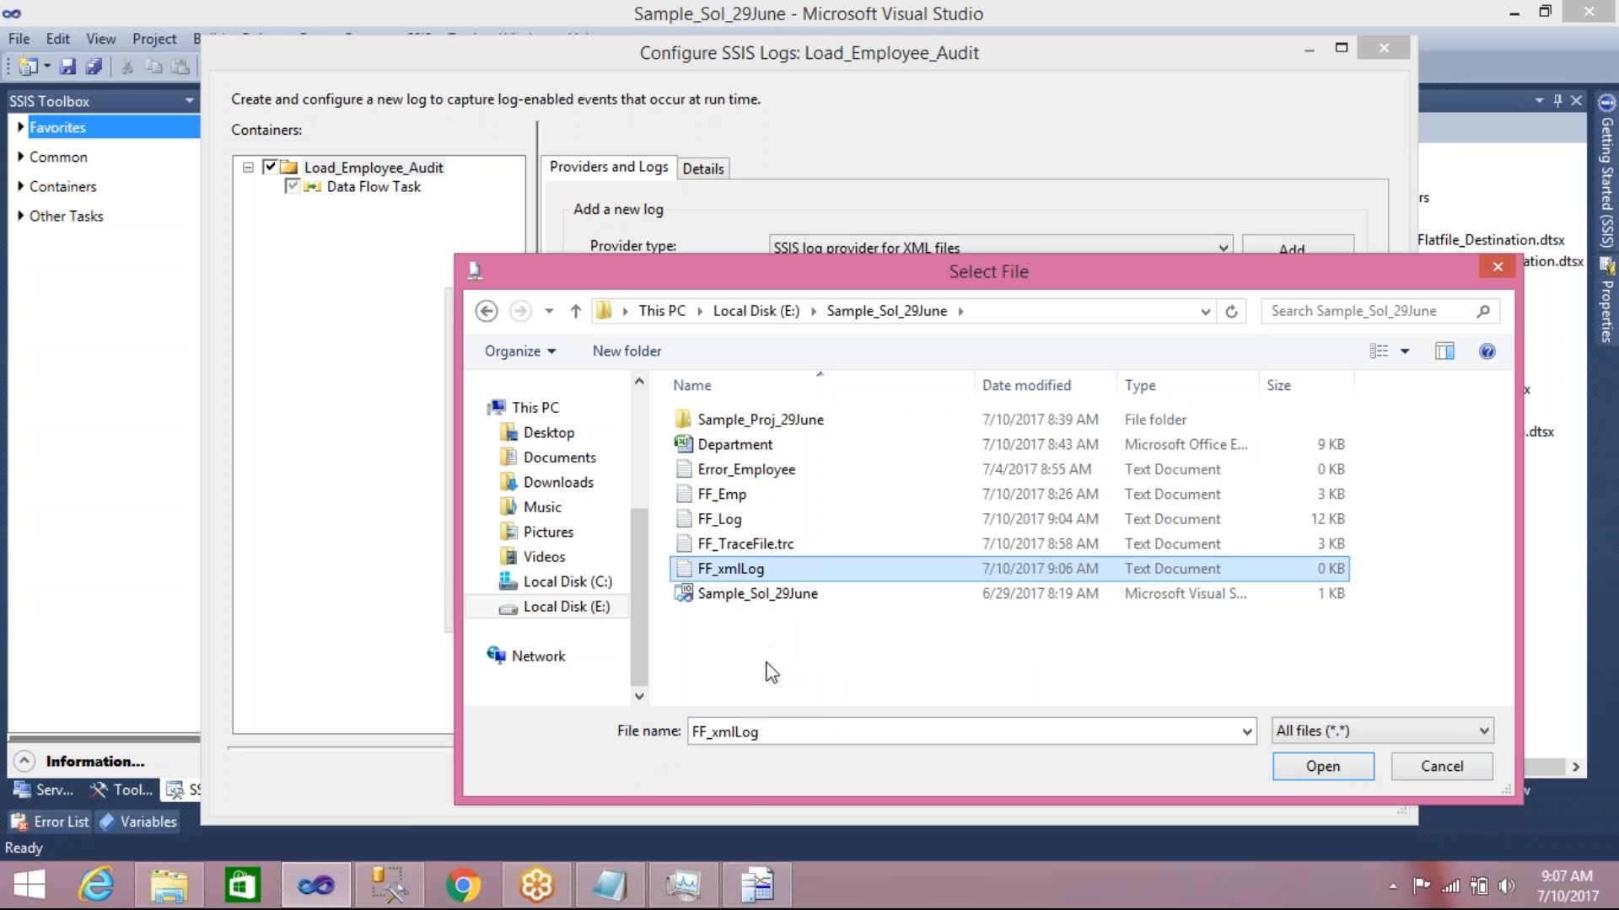
double_click(758, 732)
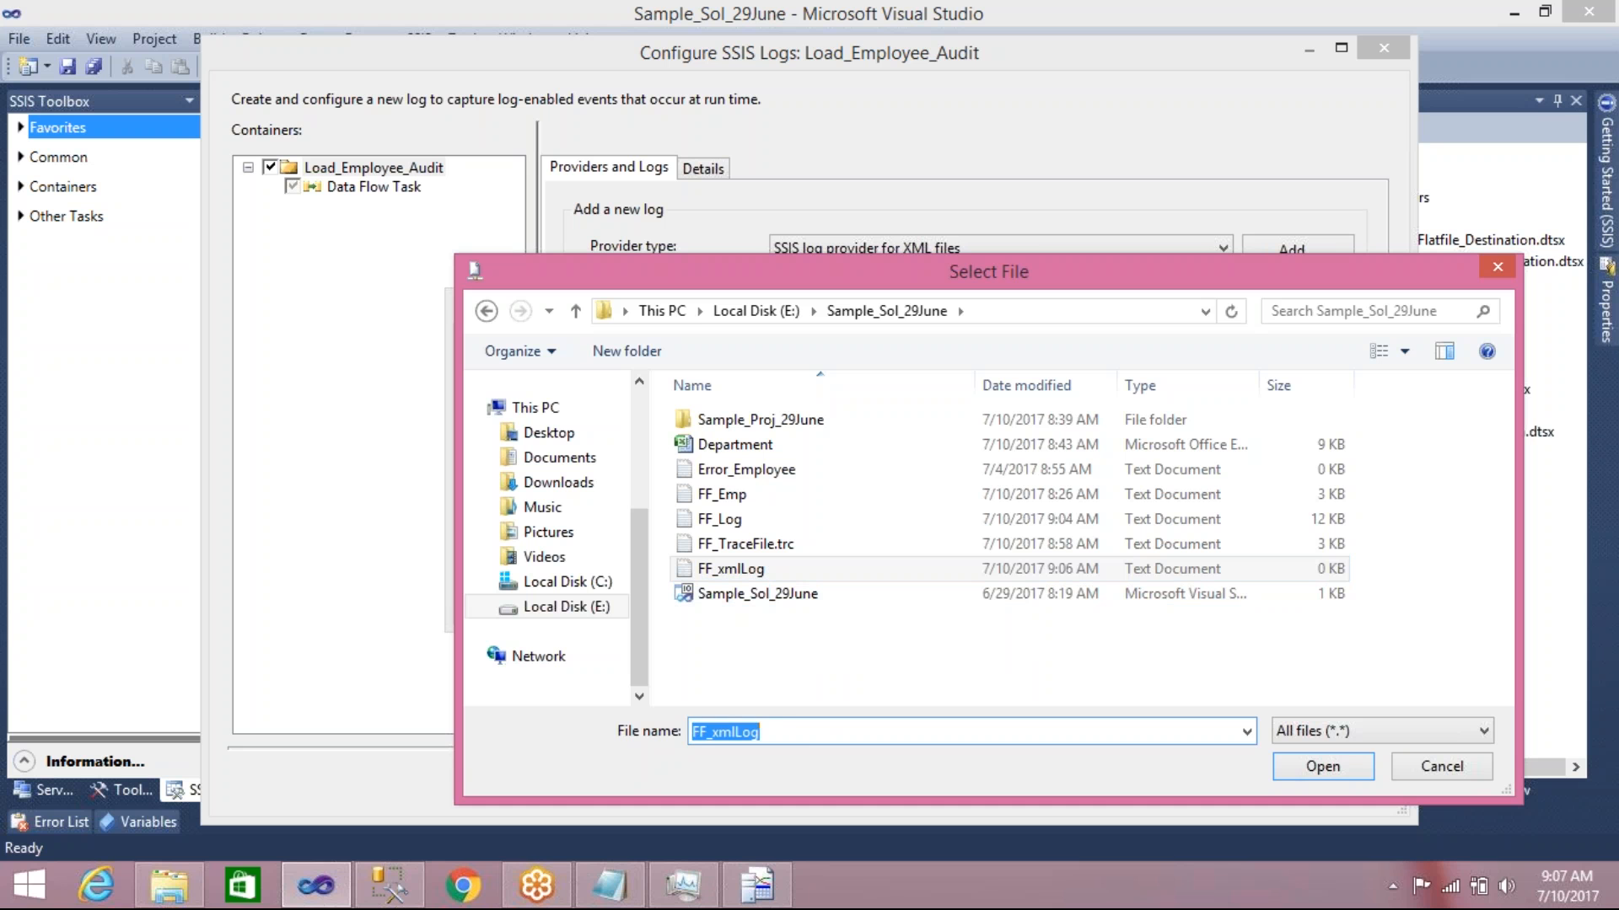
left_click(783, 732)
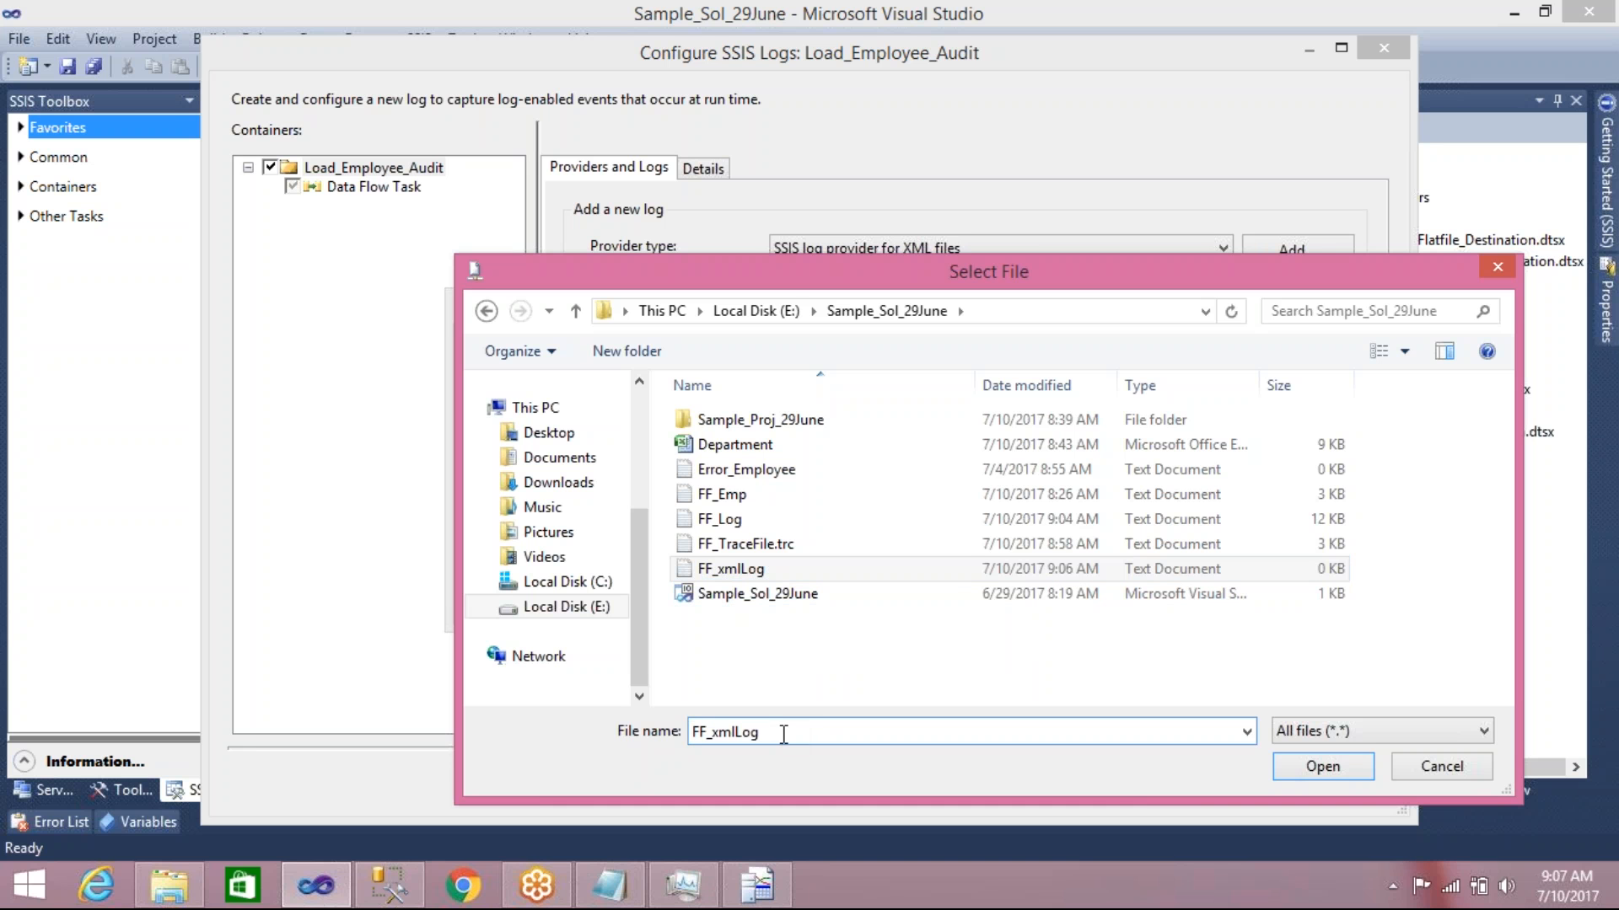
type(".xml")
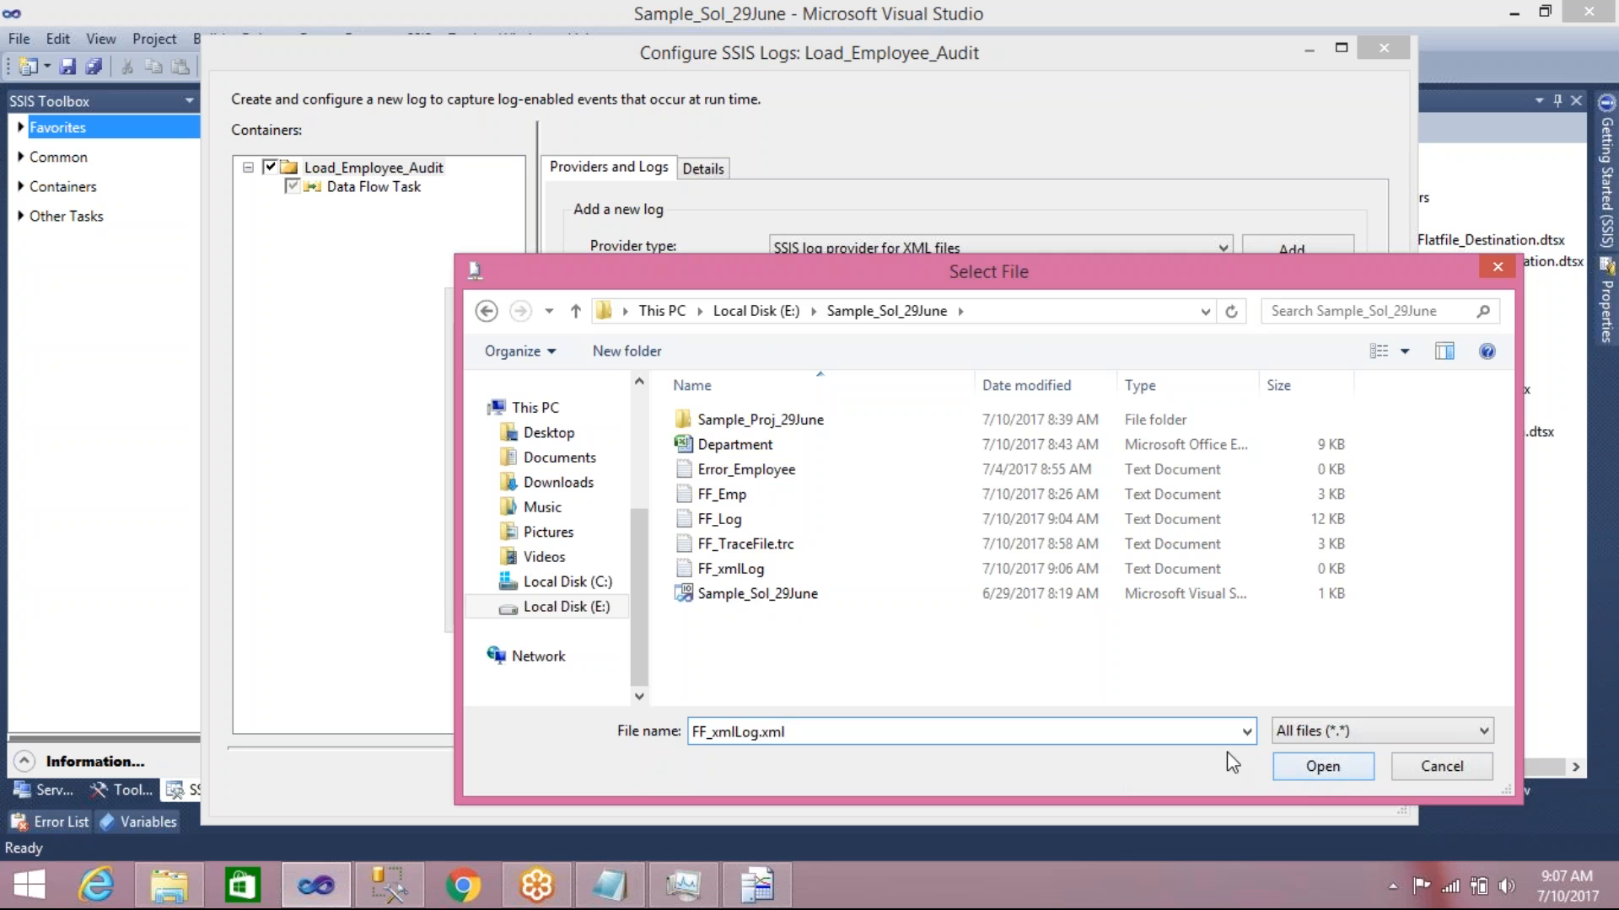
left_click(1298, 769)
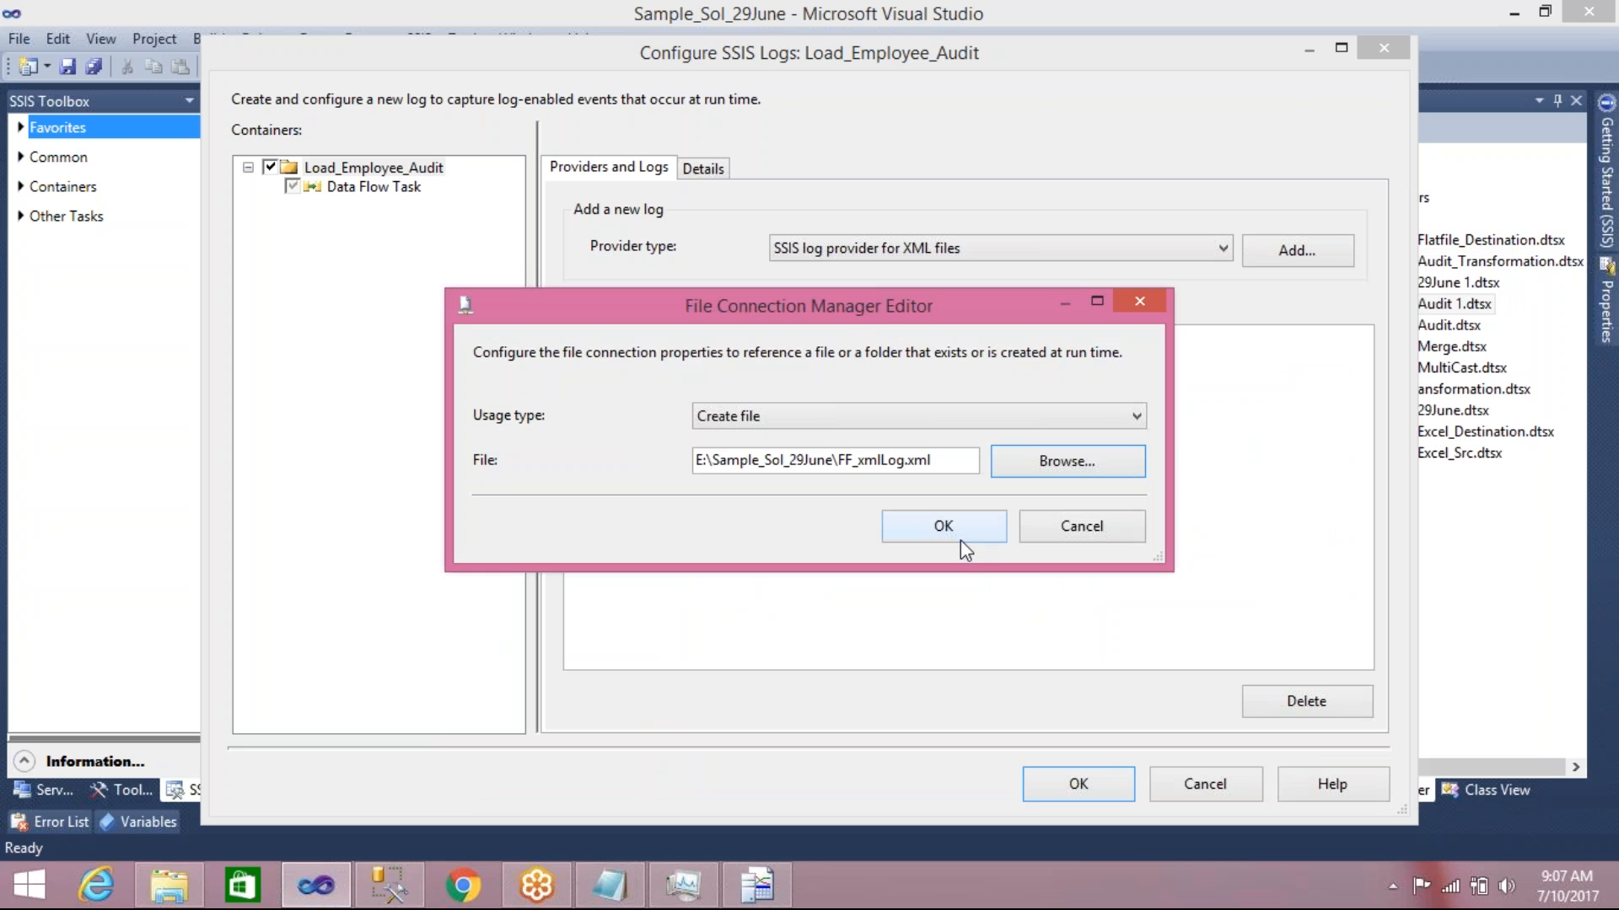
left_click(944, 526)
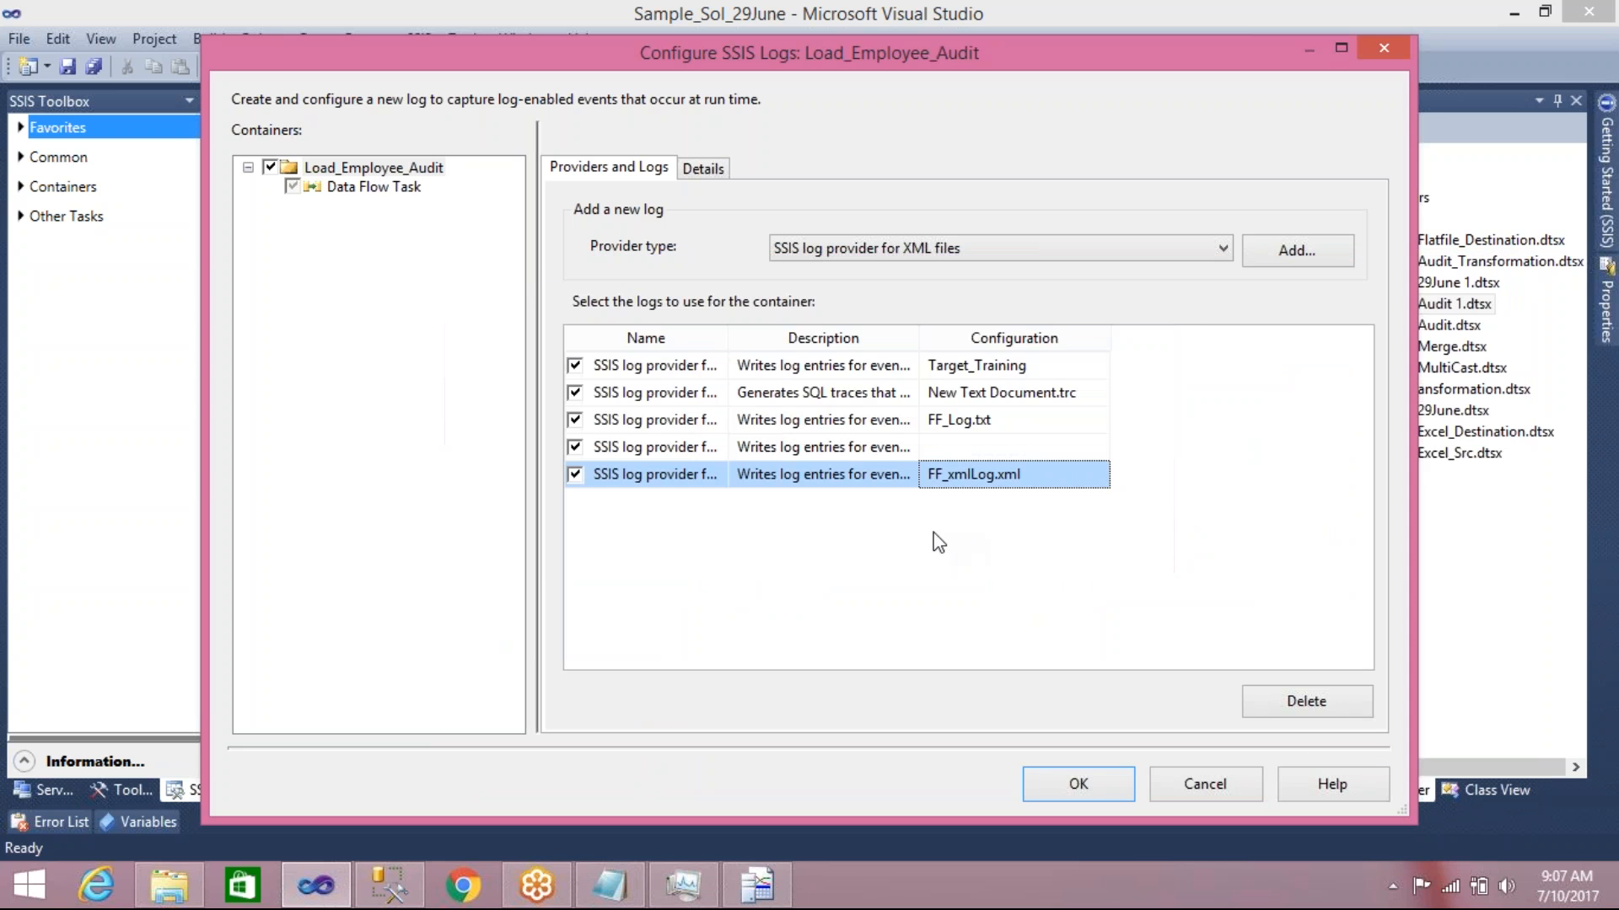
Accept the logging configuration, then save and run the Load_Employee_Audit 1 package
left_click(1078, 784)
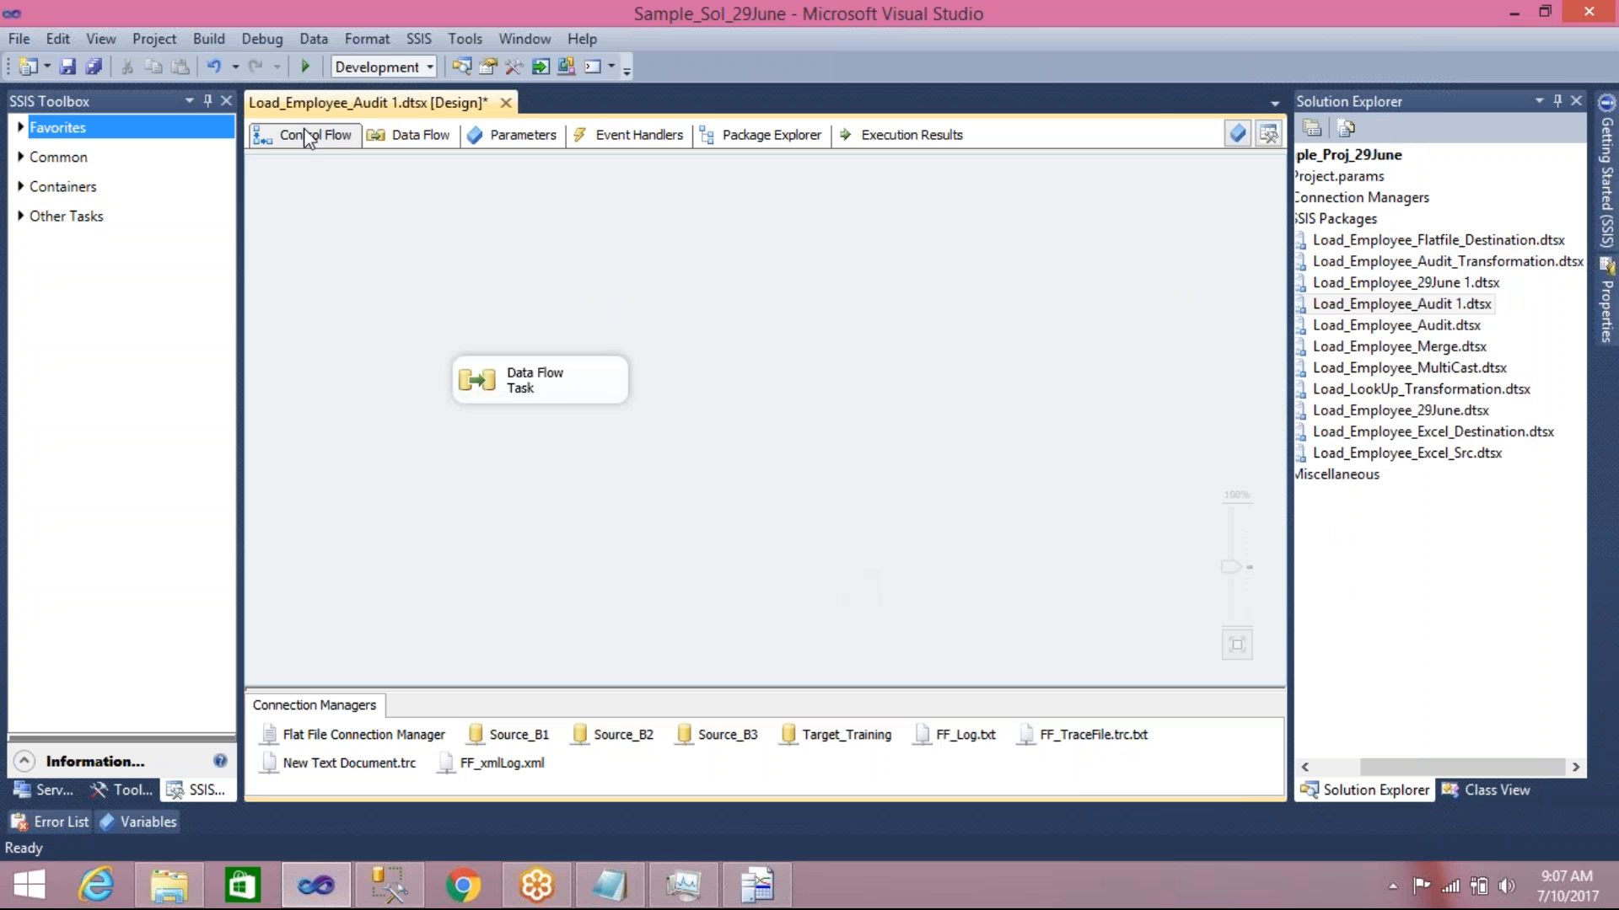
left_click(67, 68)
left_click(303, 67)
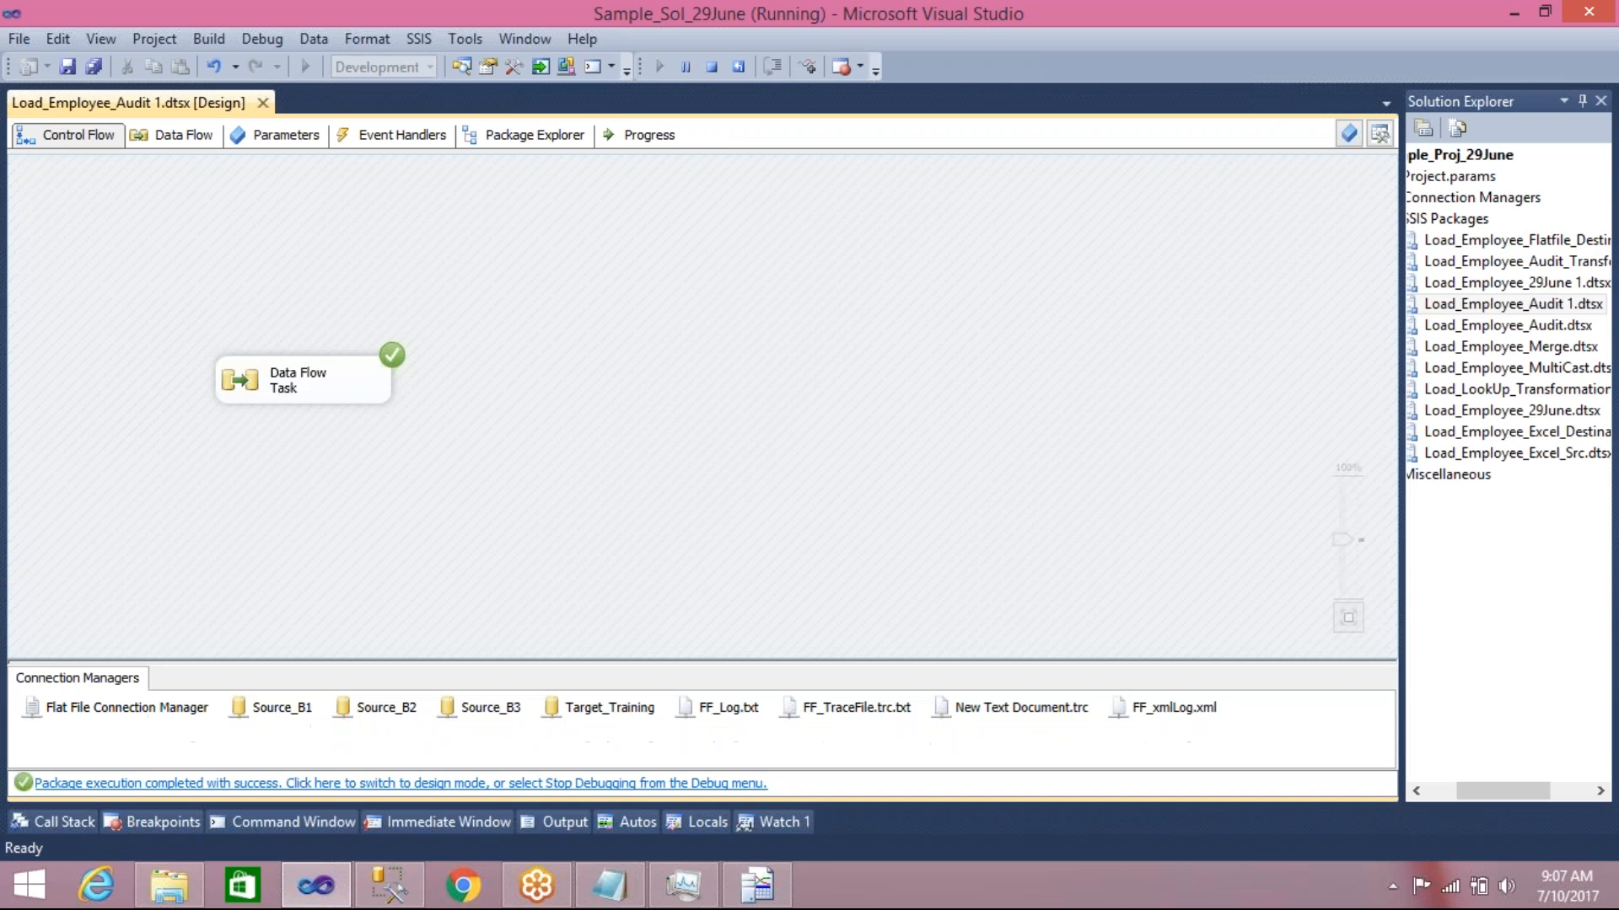
Switch to the Sample_Sol_29June folder in File Explorer and open the FF_xmlLog XML file in Notepad
left_click(169, 885)
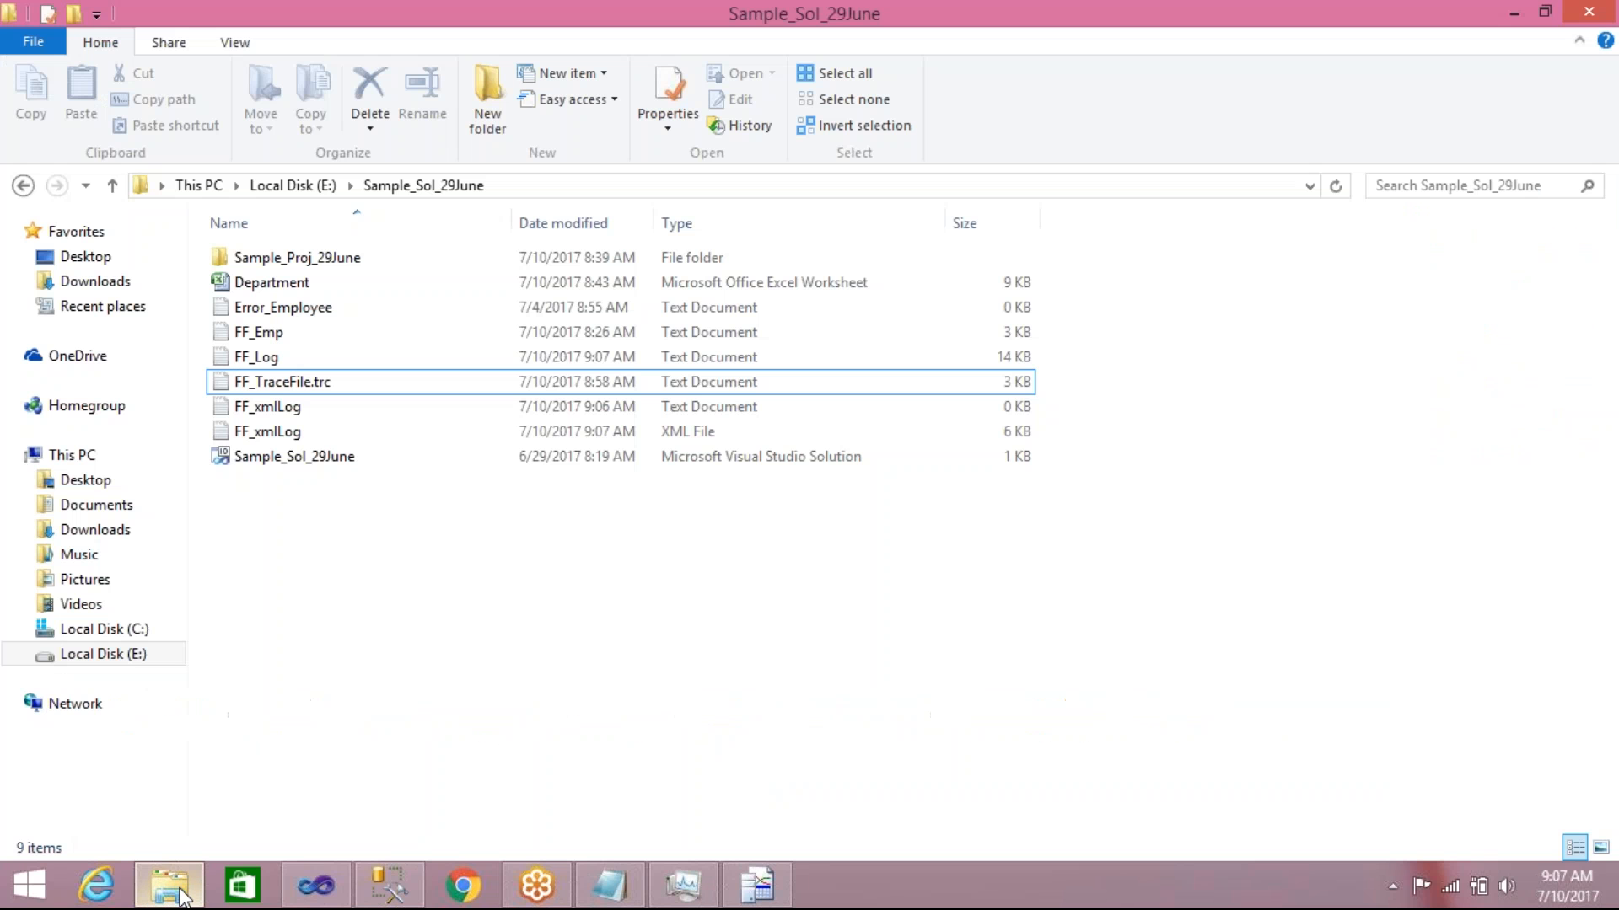
left_click(277, 437)
double_click(277, 437)
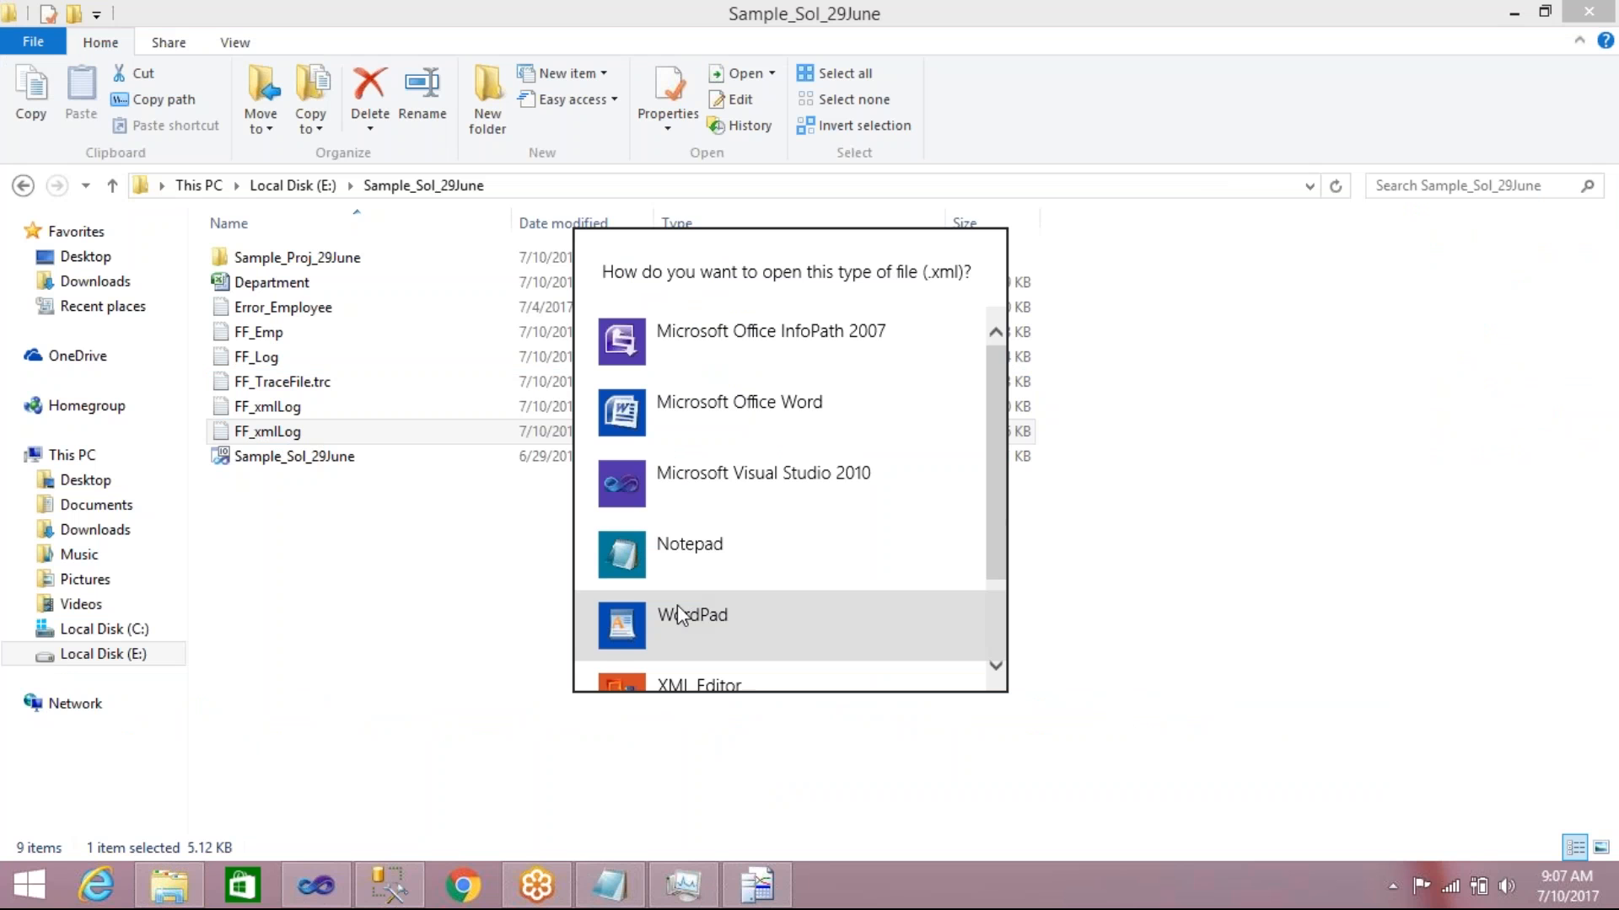
left_click(700, 559)
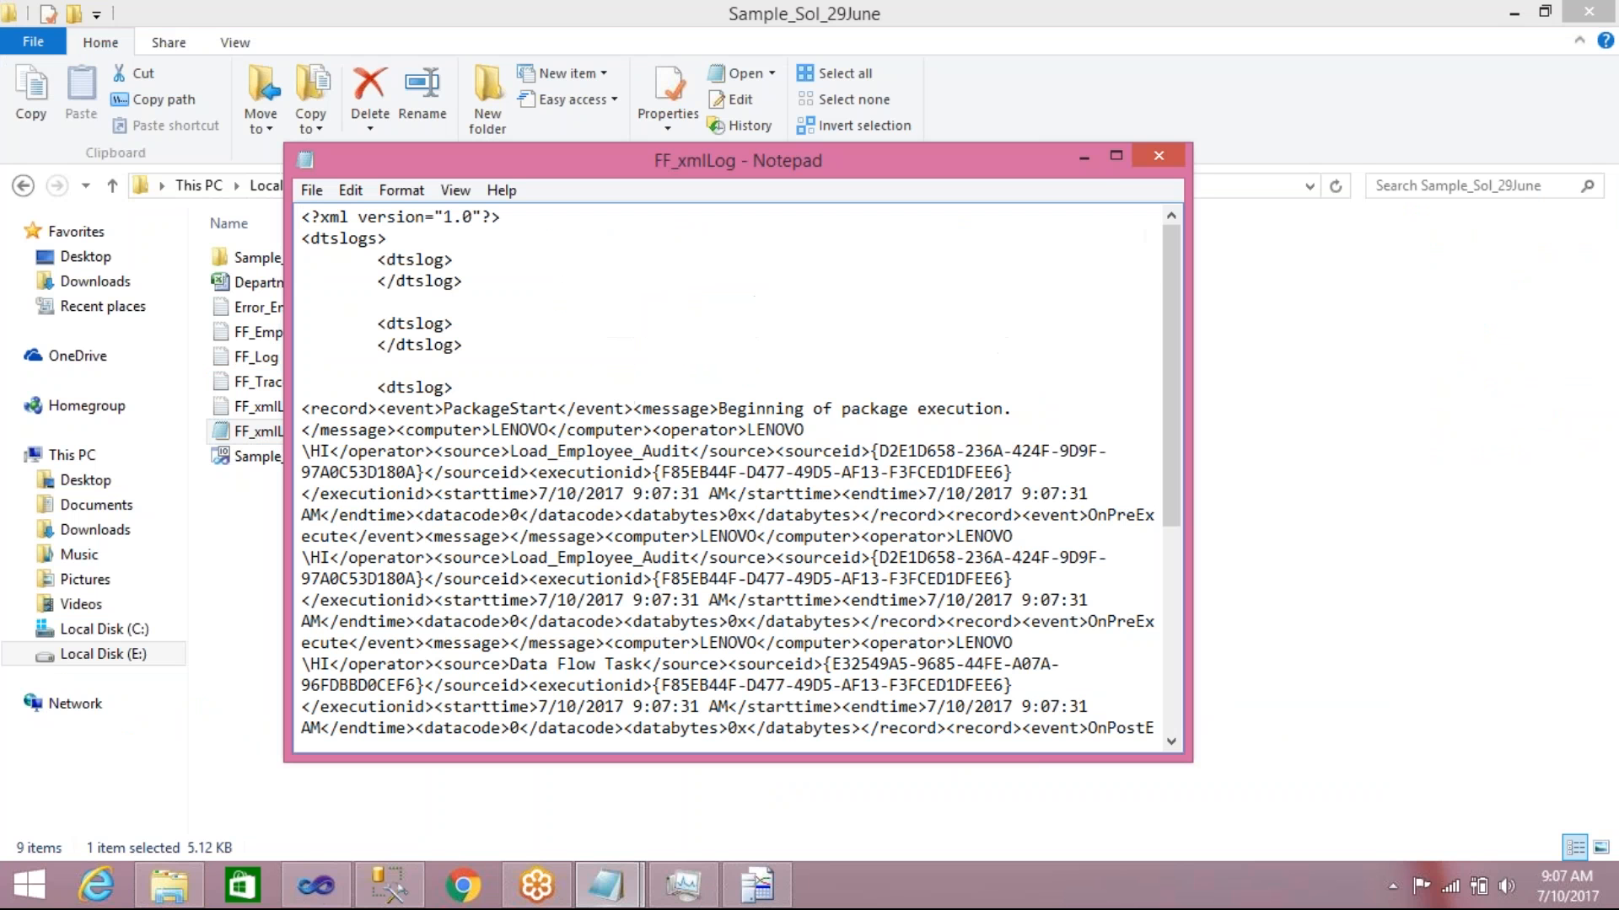
Maximize the FF_xmlLog file window and insert a line break after the "Beginning of package execution." message
left_click(1115, 155)
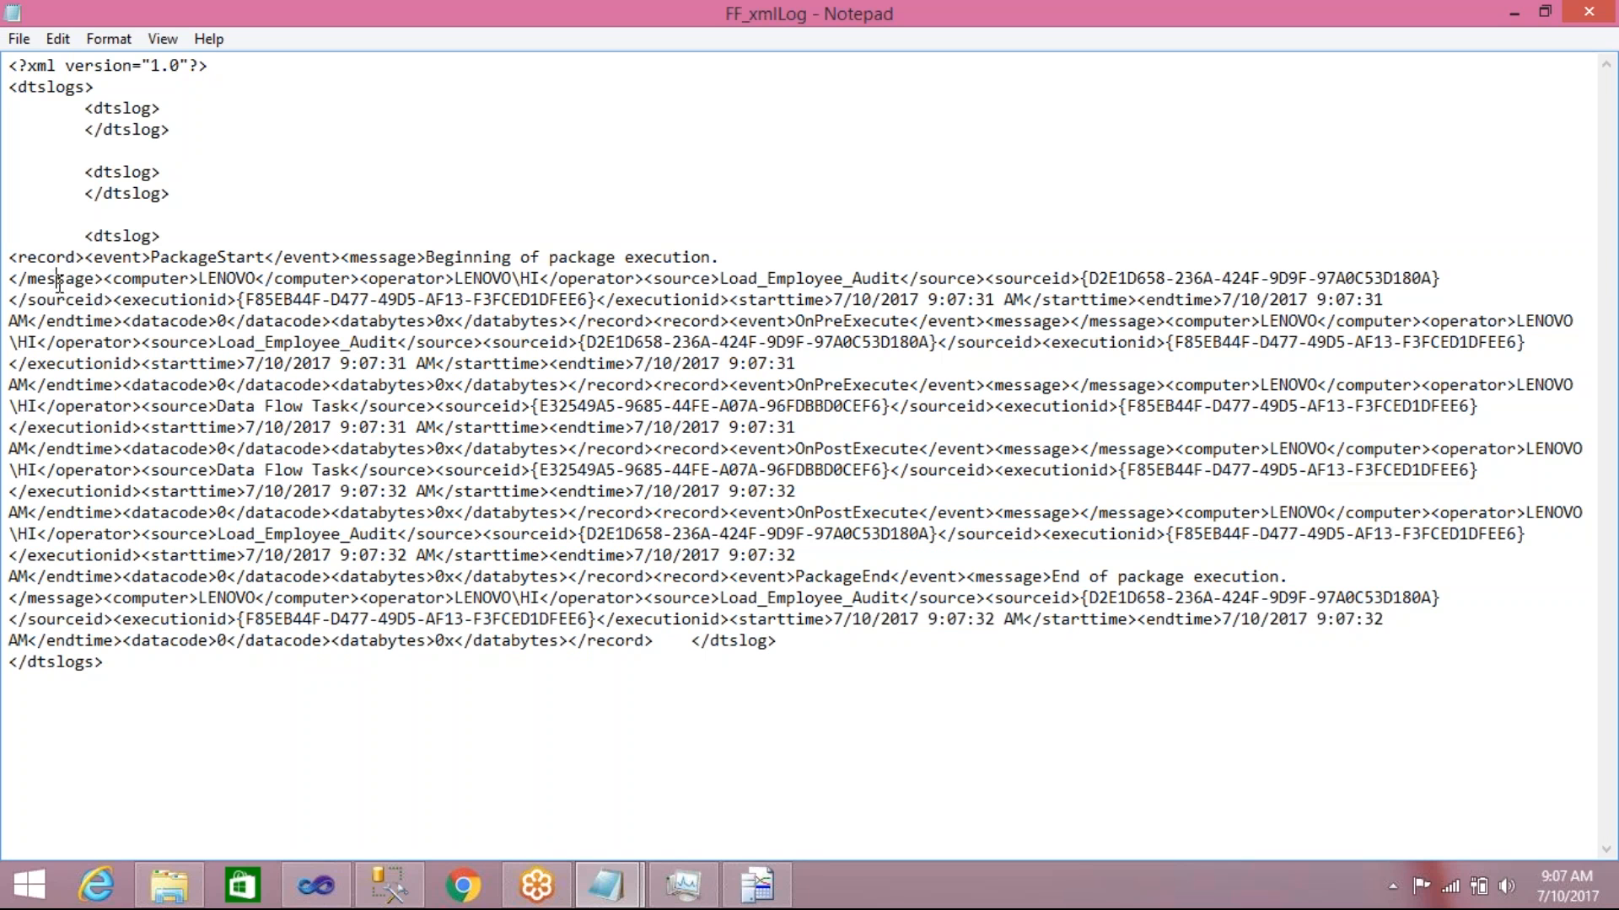
left_click(749, 261)
key("Return")
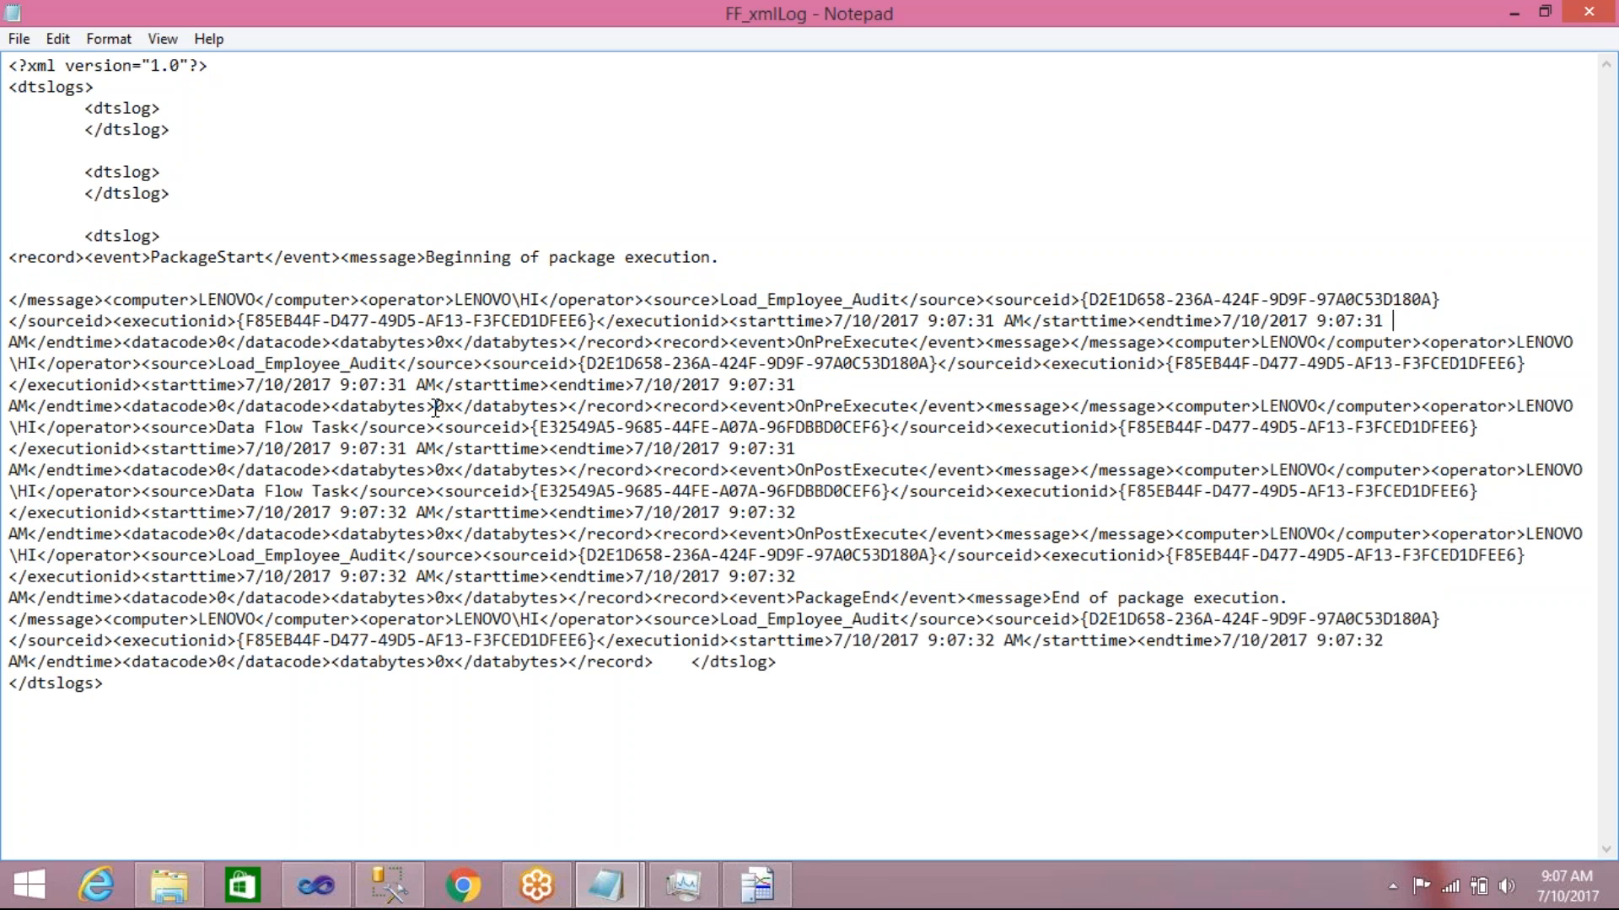
Examine the XML log's package start, execute and end records, including their execution IDs and start and end times
left_click_drag(7, 641, 238, 641)
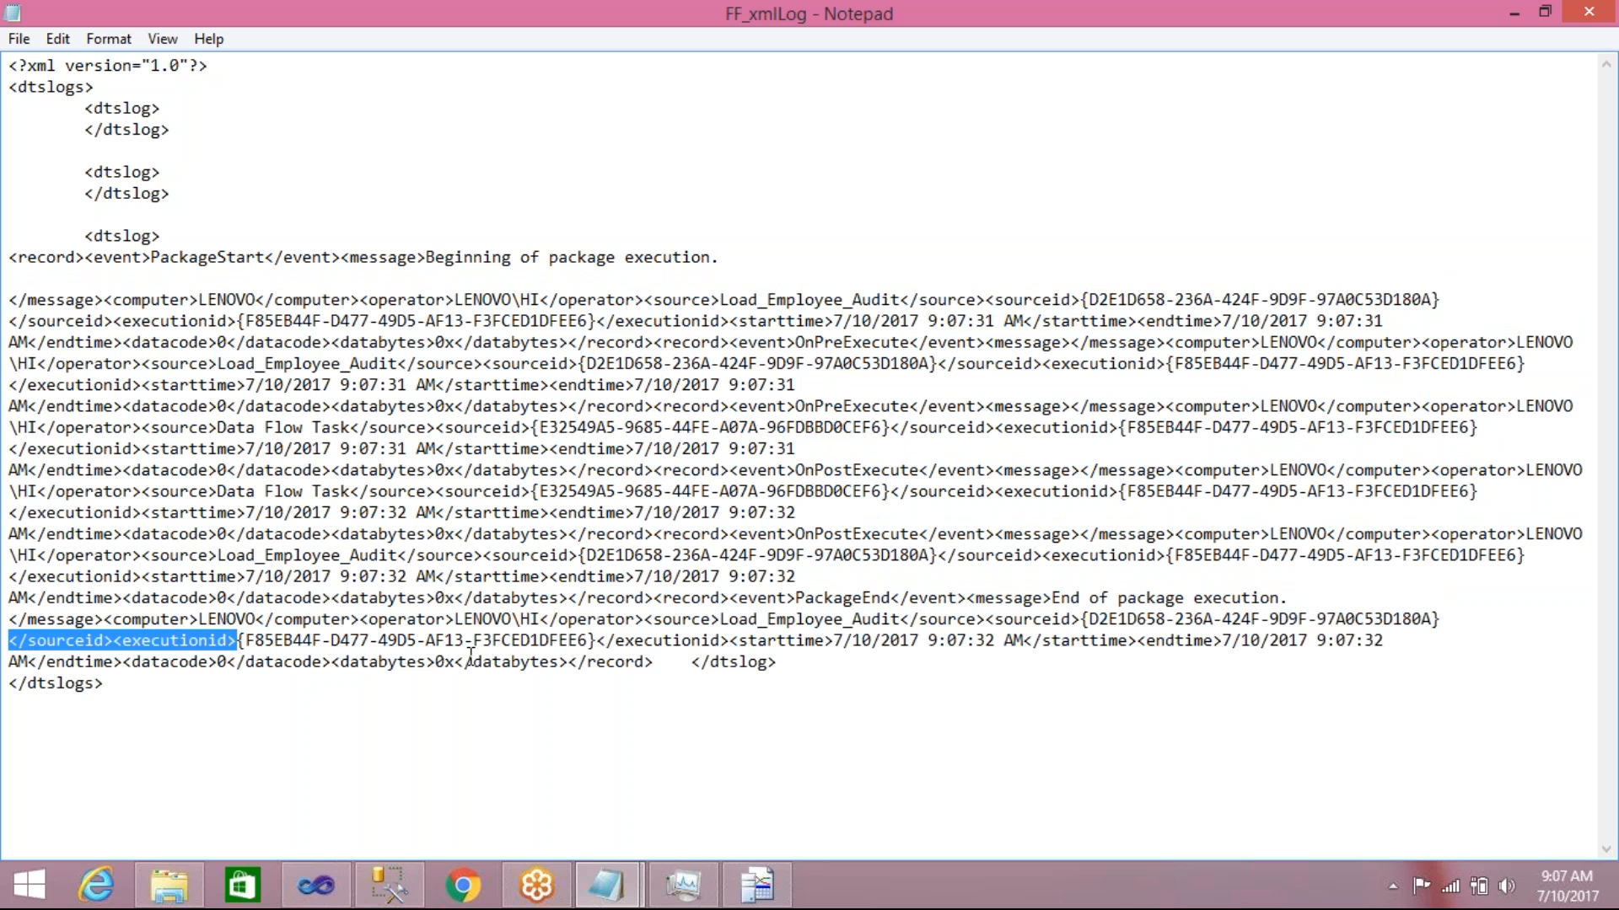
left_click(476, 661)
double_click(1093, 645)
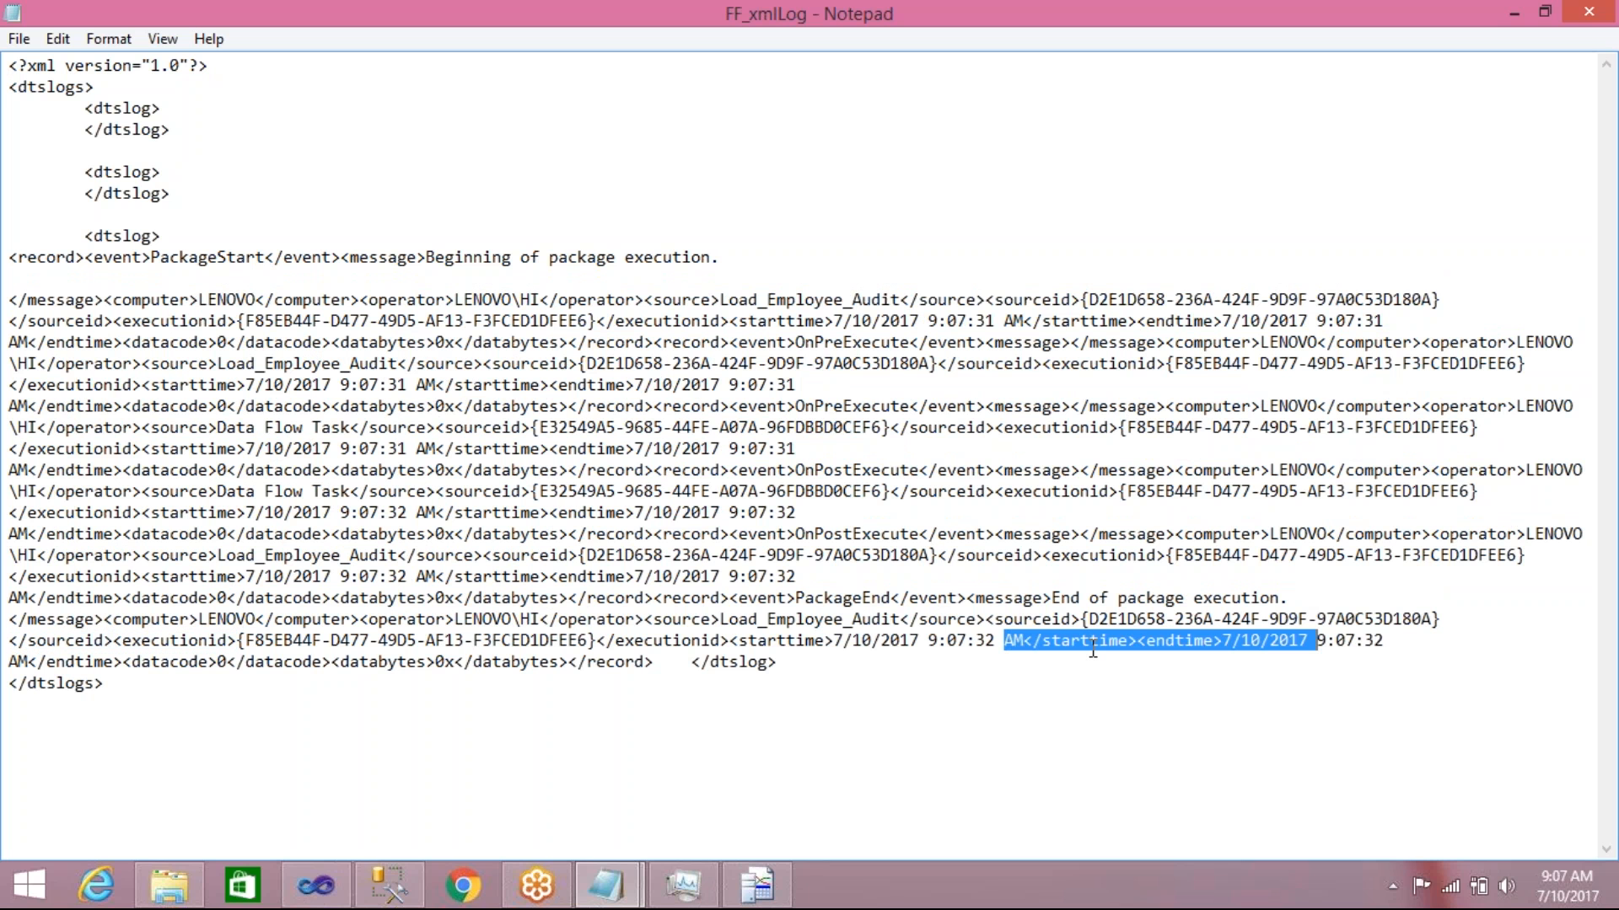
left_click(461, 711)
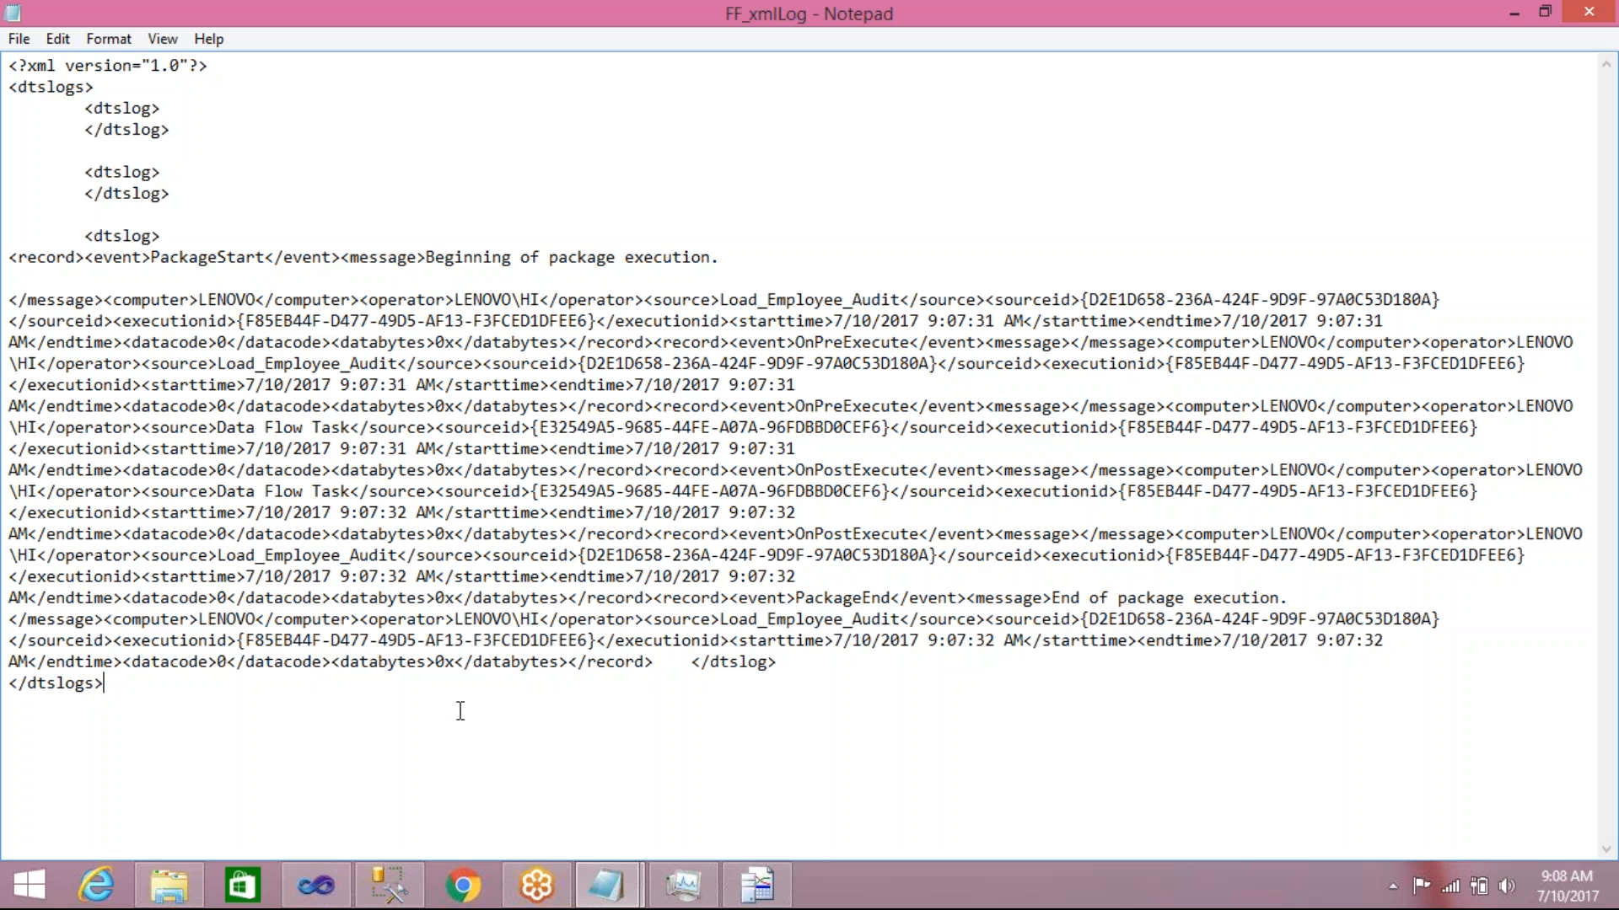
left_click_drag(796, 645, 898, 619)
left_click(1005, 677)
left_click_drag(772, 672, 11, 40)
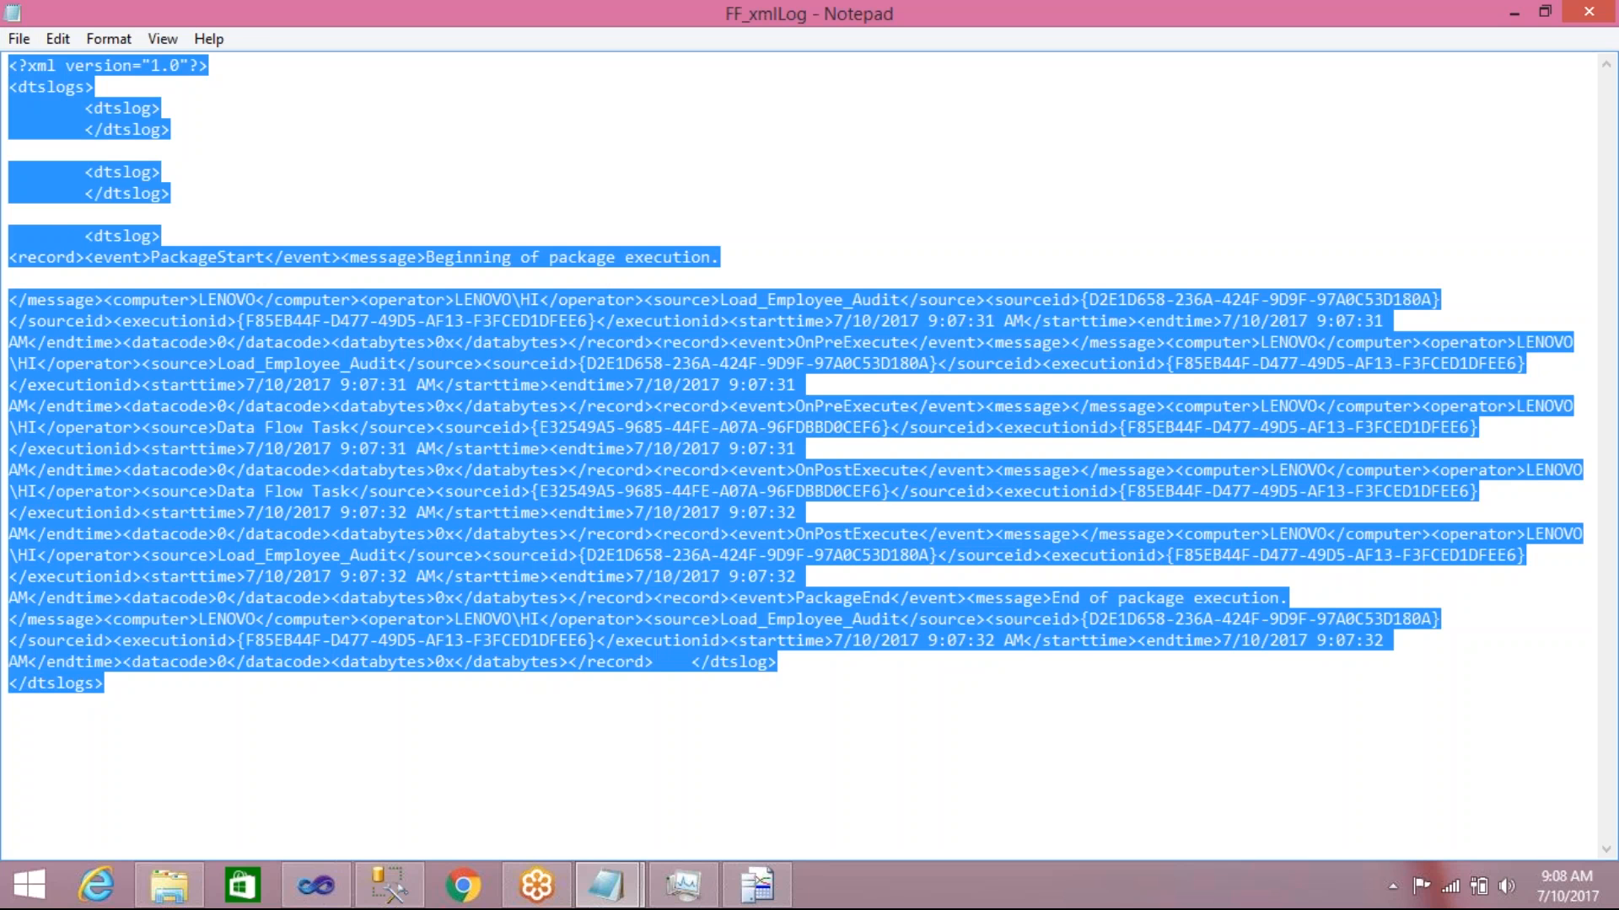
left_click(65, 226)
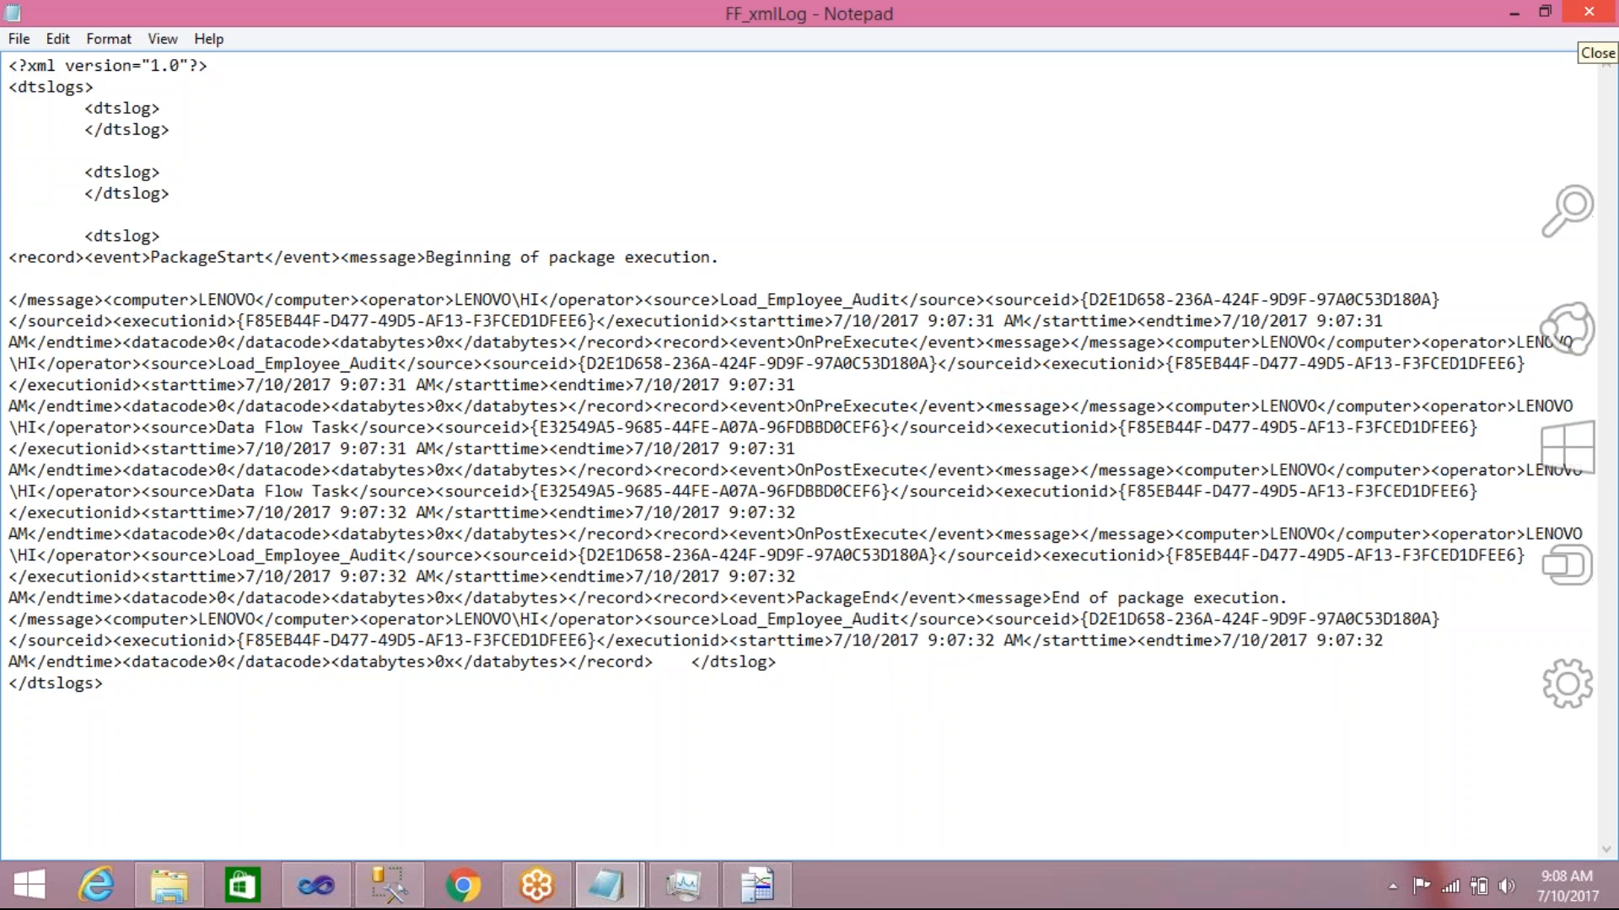
left_click(1419, 193)
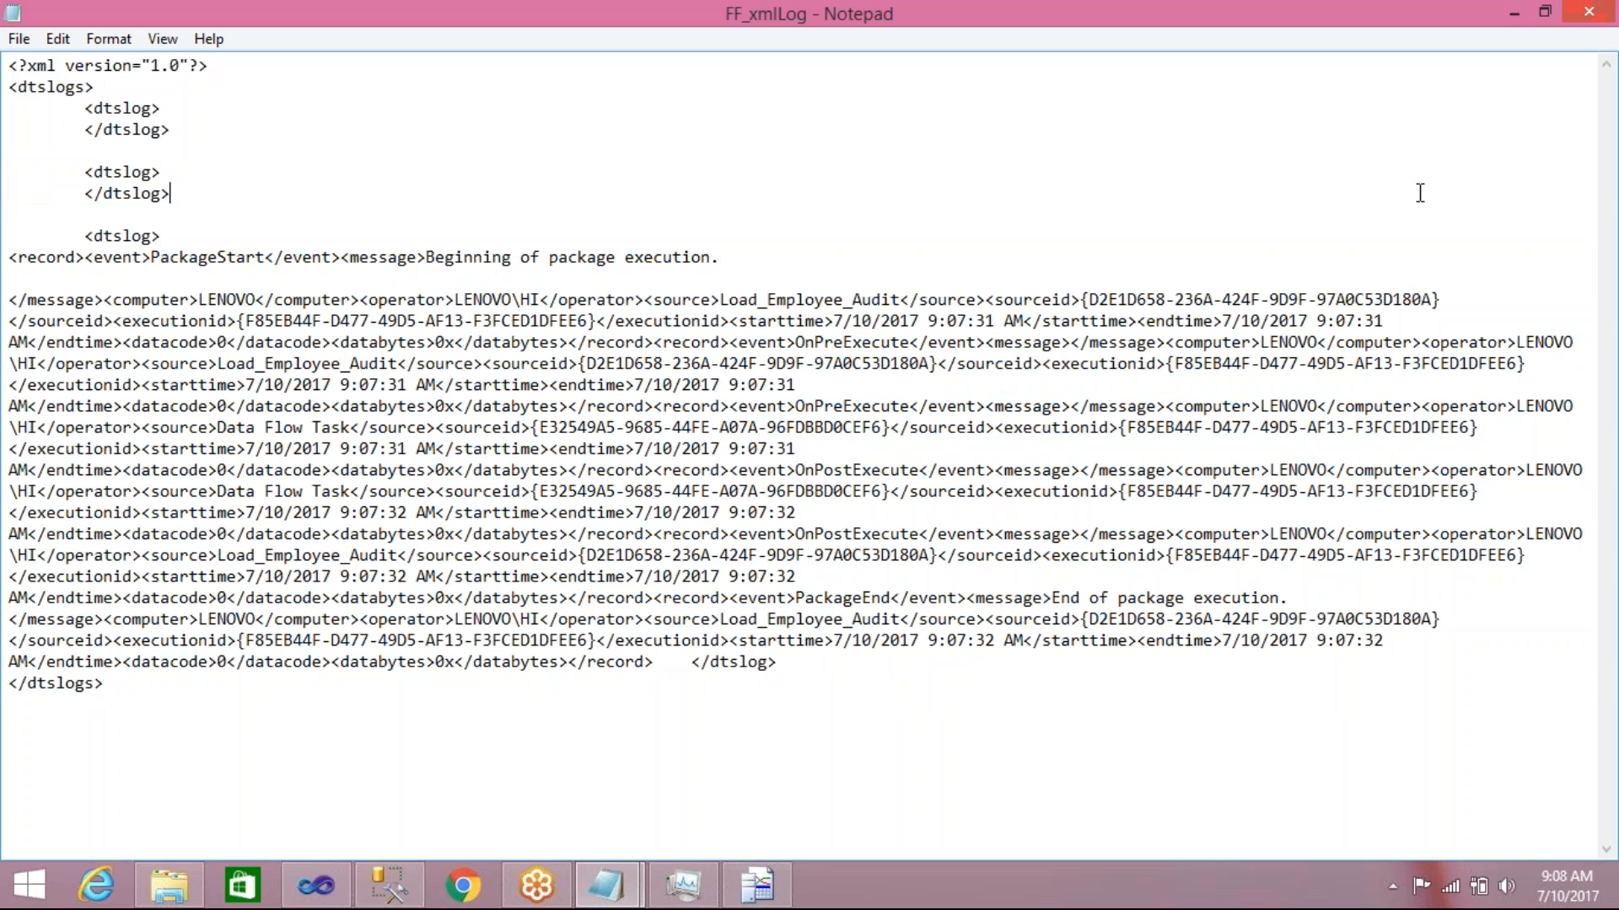
Close the FF_xmlLog file and save its changes
left_click(1585, 16)
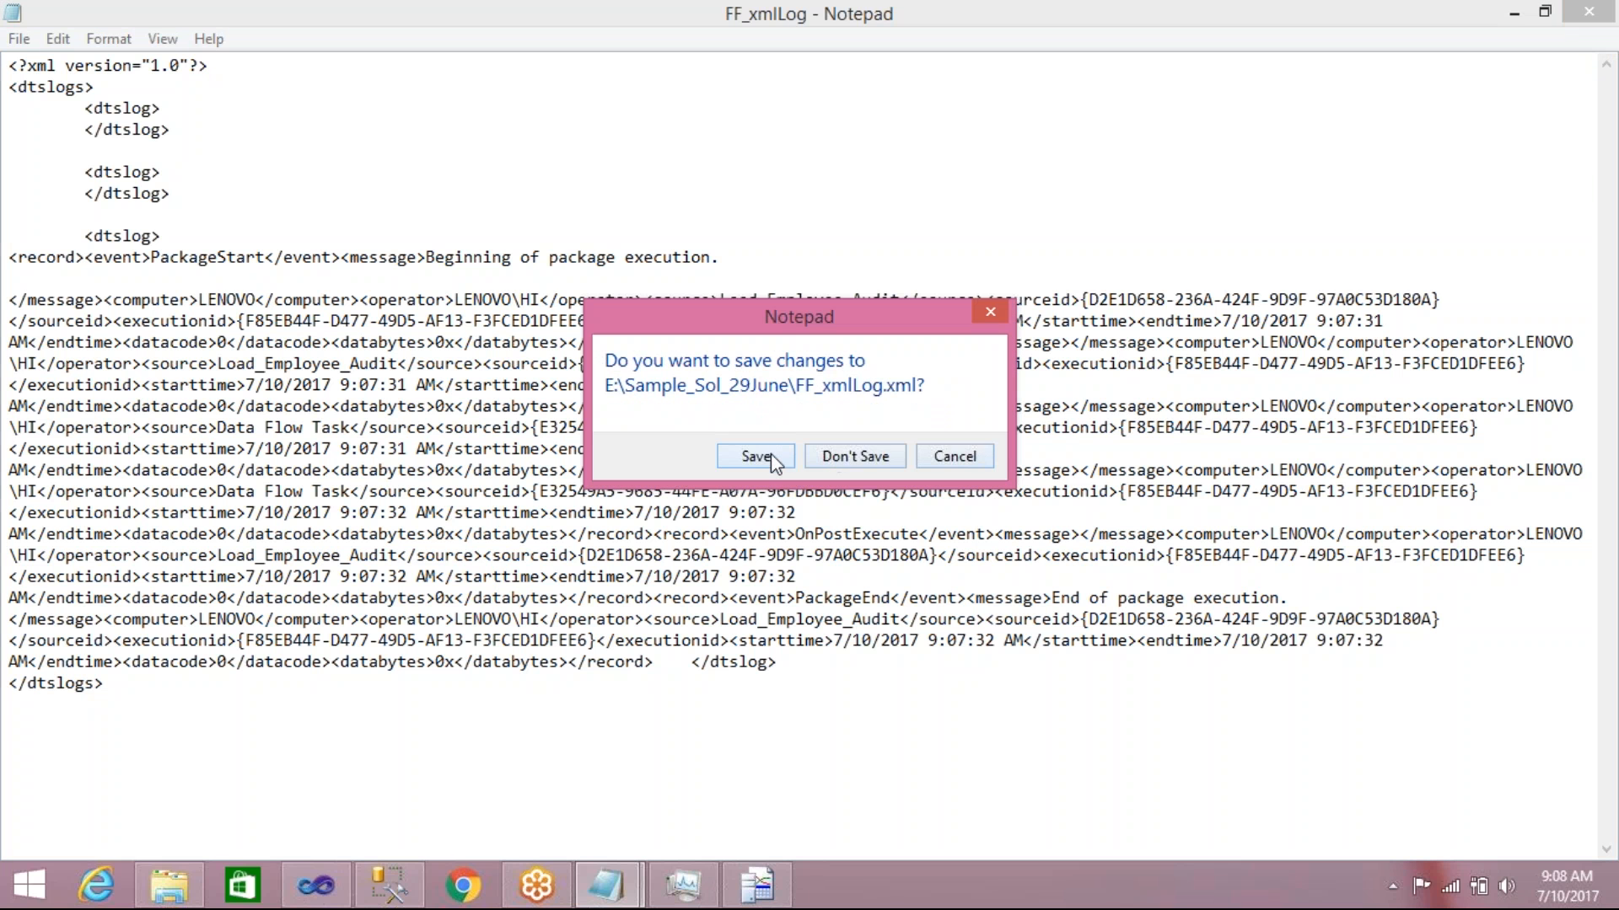
left_click(770, 455)
left_click(394, 568)
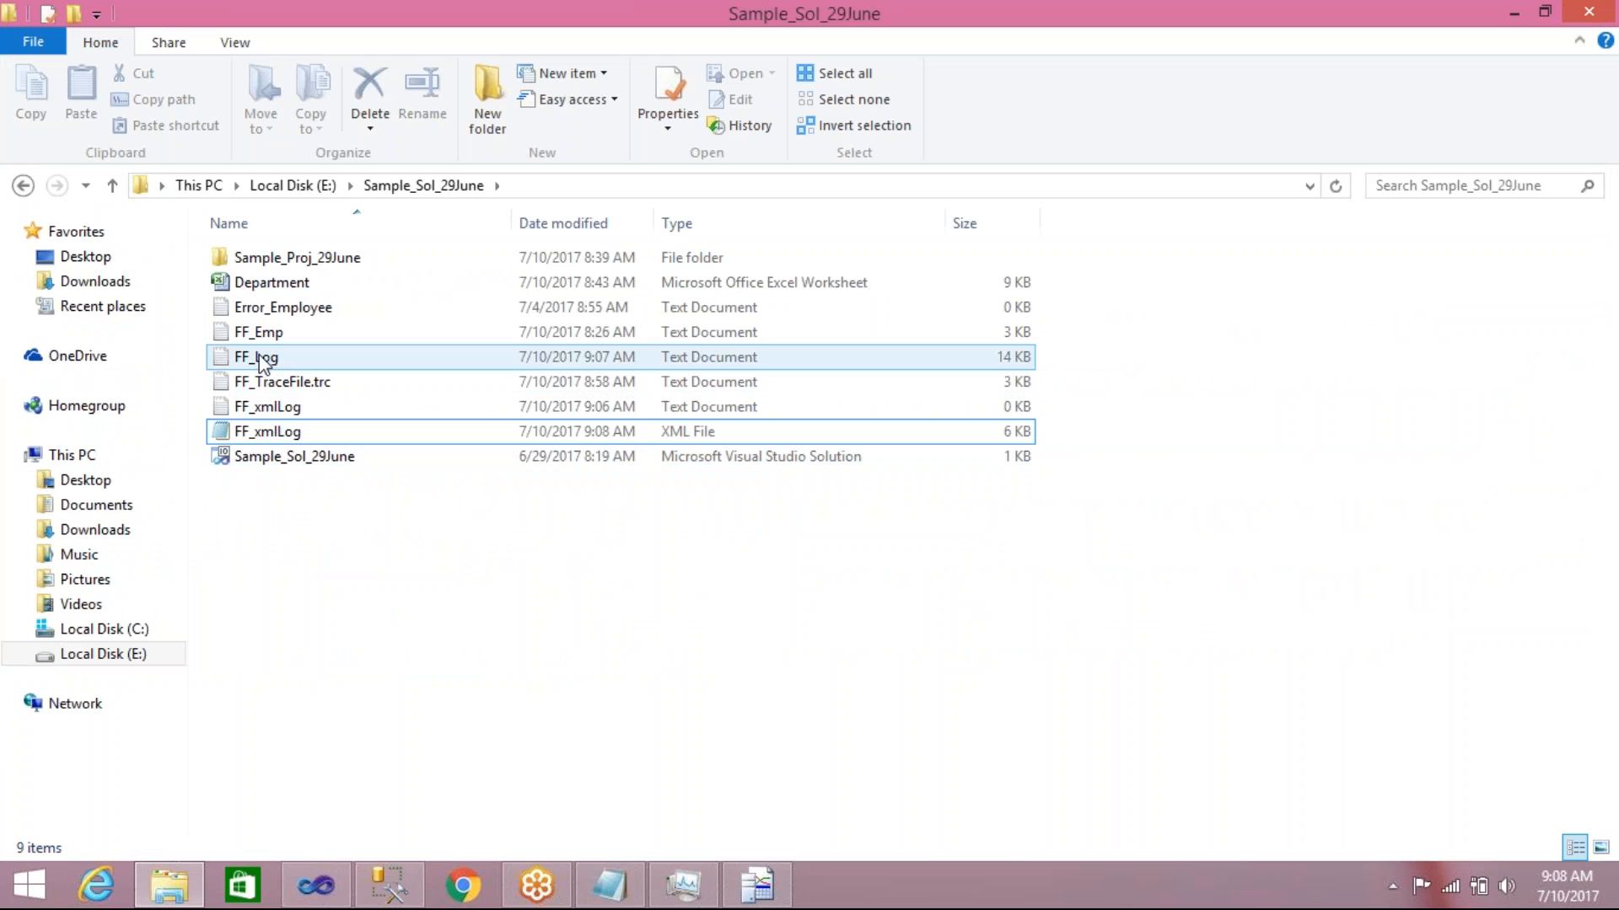
Open the FF_Log text file maximized, review its log entries from beginning to end, and close it
double_click(264, 363)
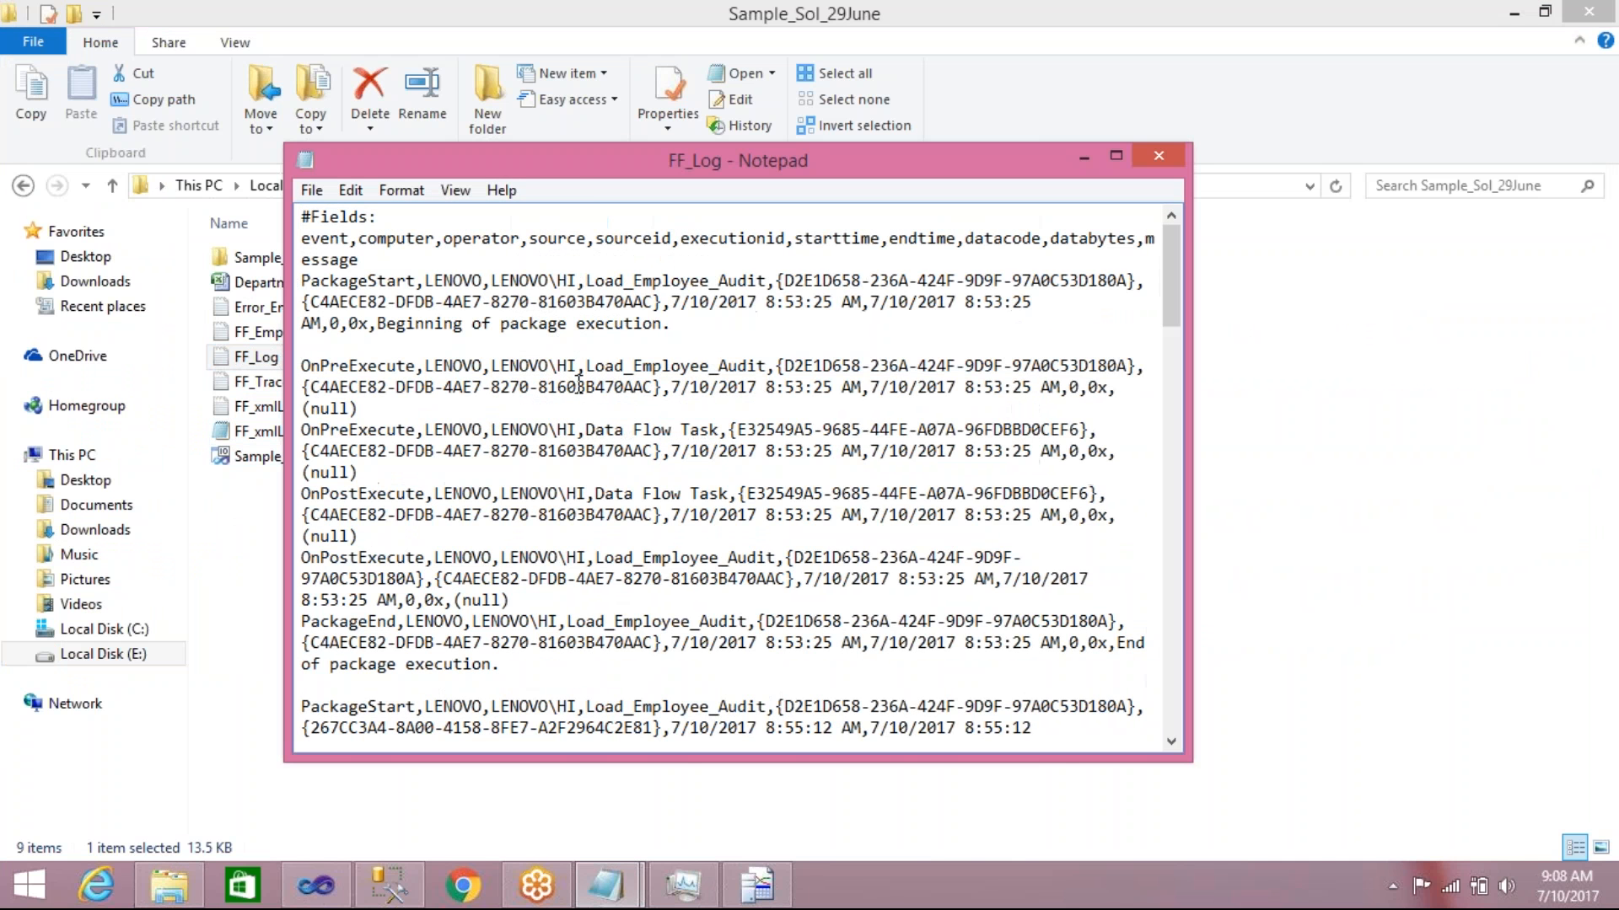
left_click(1116, 159)
mouse_move(1606, 190)
left_mouse_down()
mouse_move(1615, 616)
mouse_move(1616, 187)
left_mouse_up()
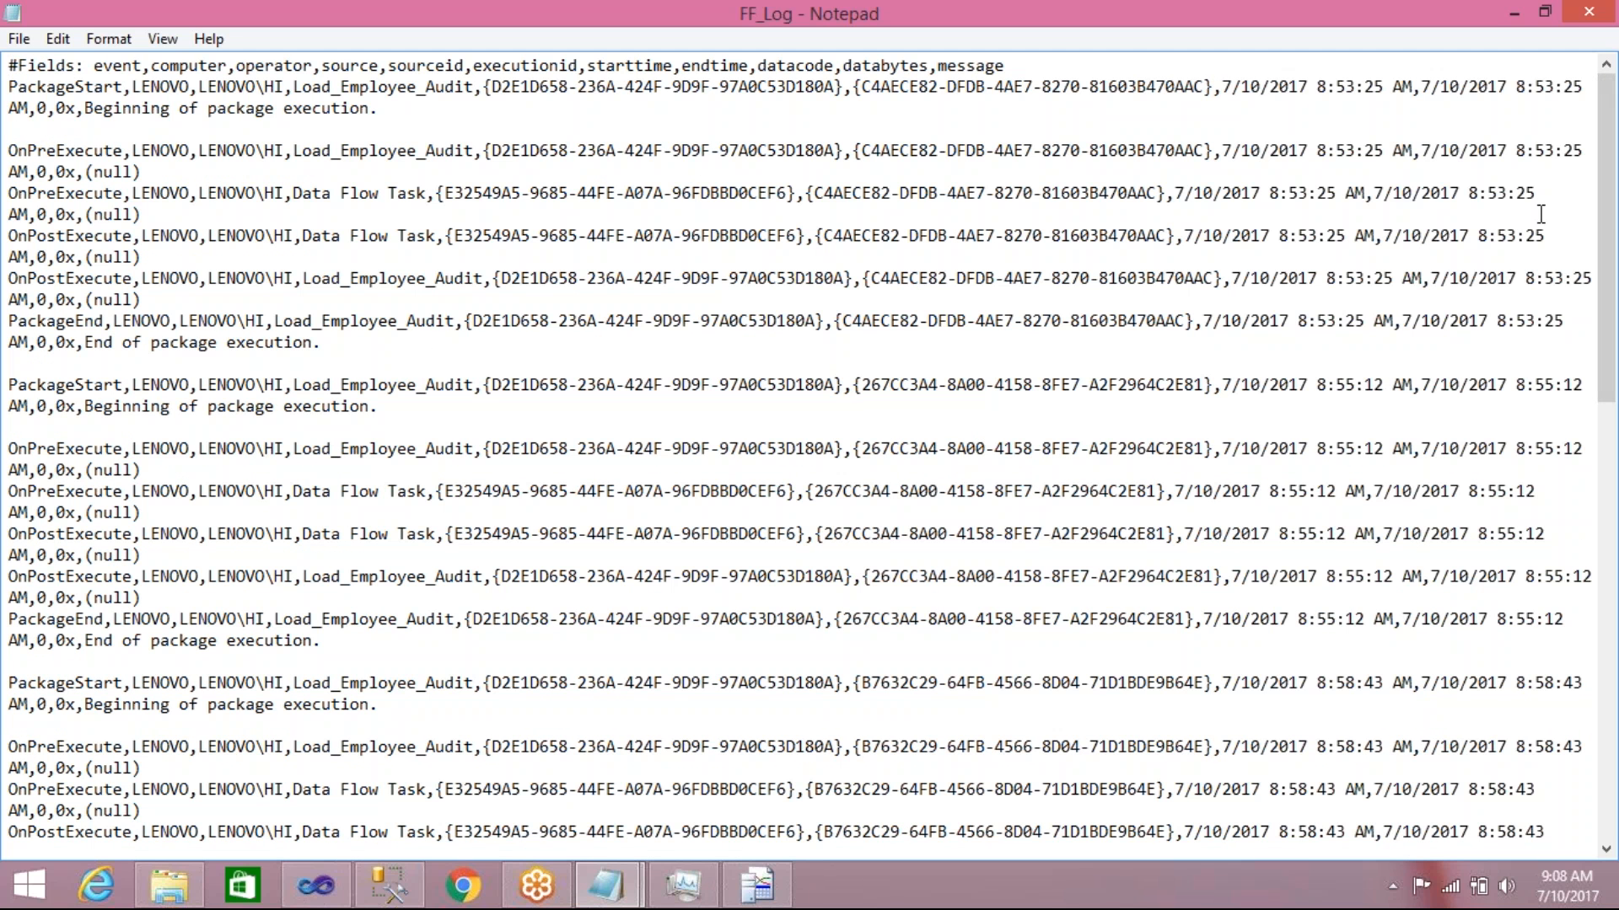
left_click_drag(1614, 266, 1616, 674)
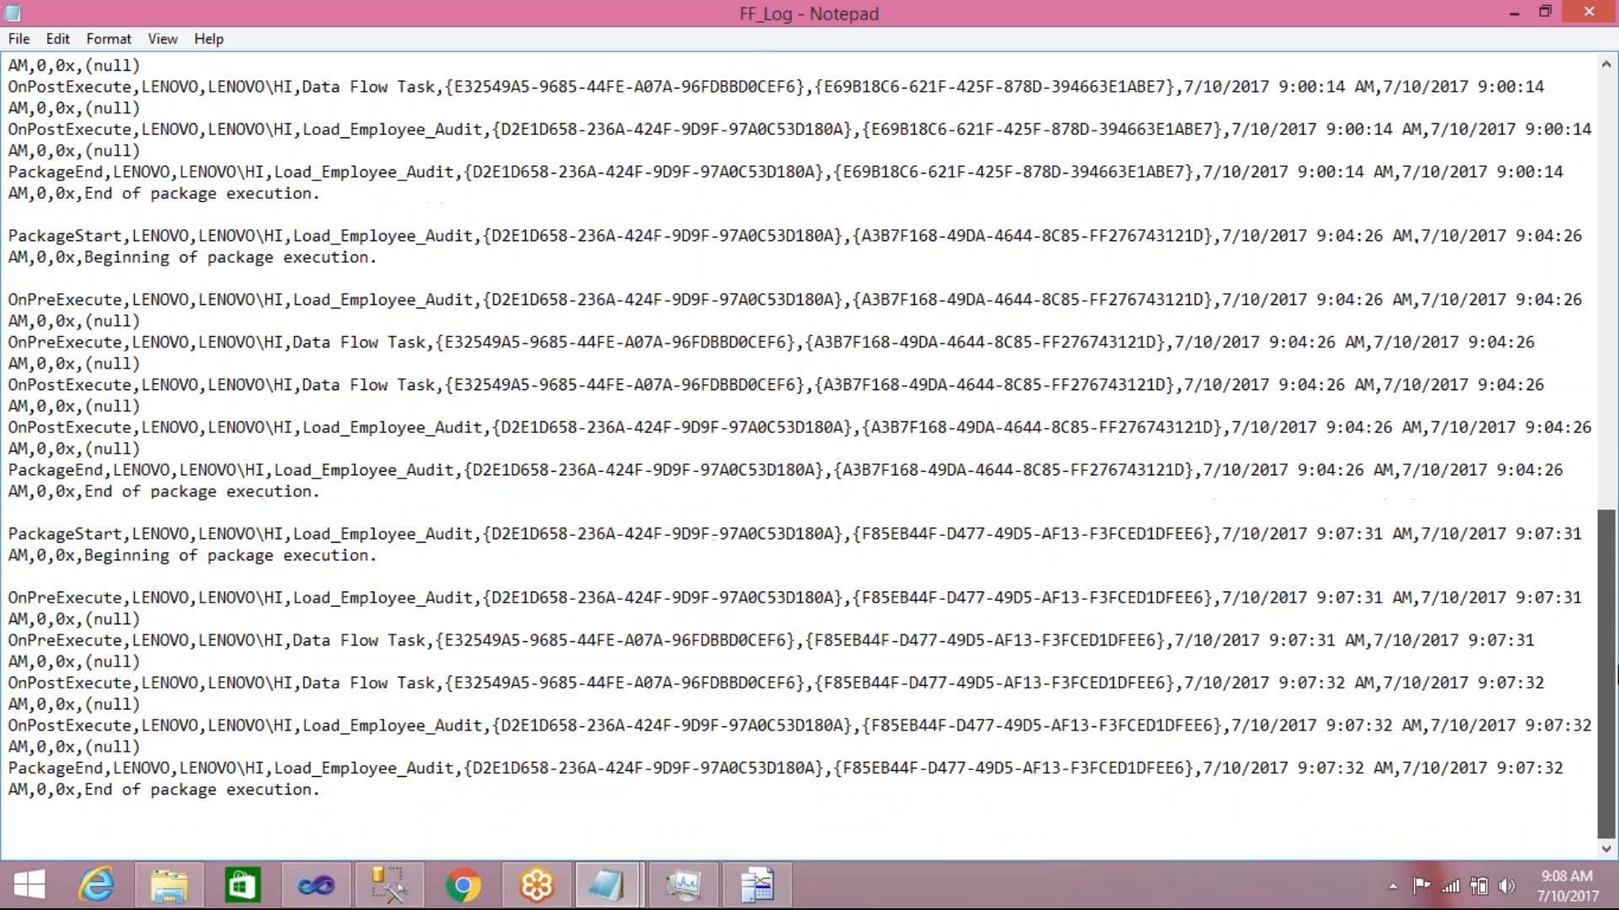
left_click_drag(1616, 594, 1616, 142)
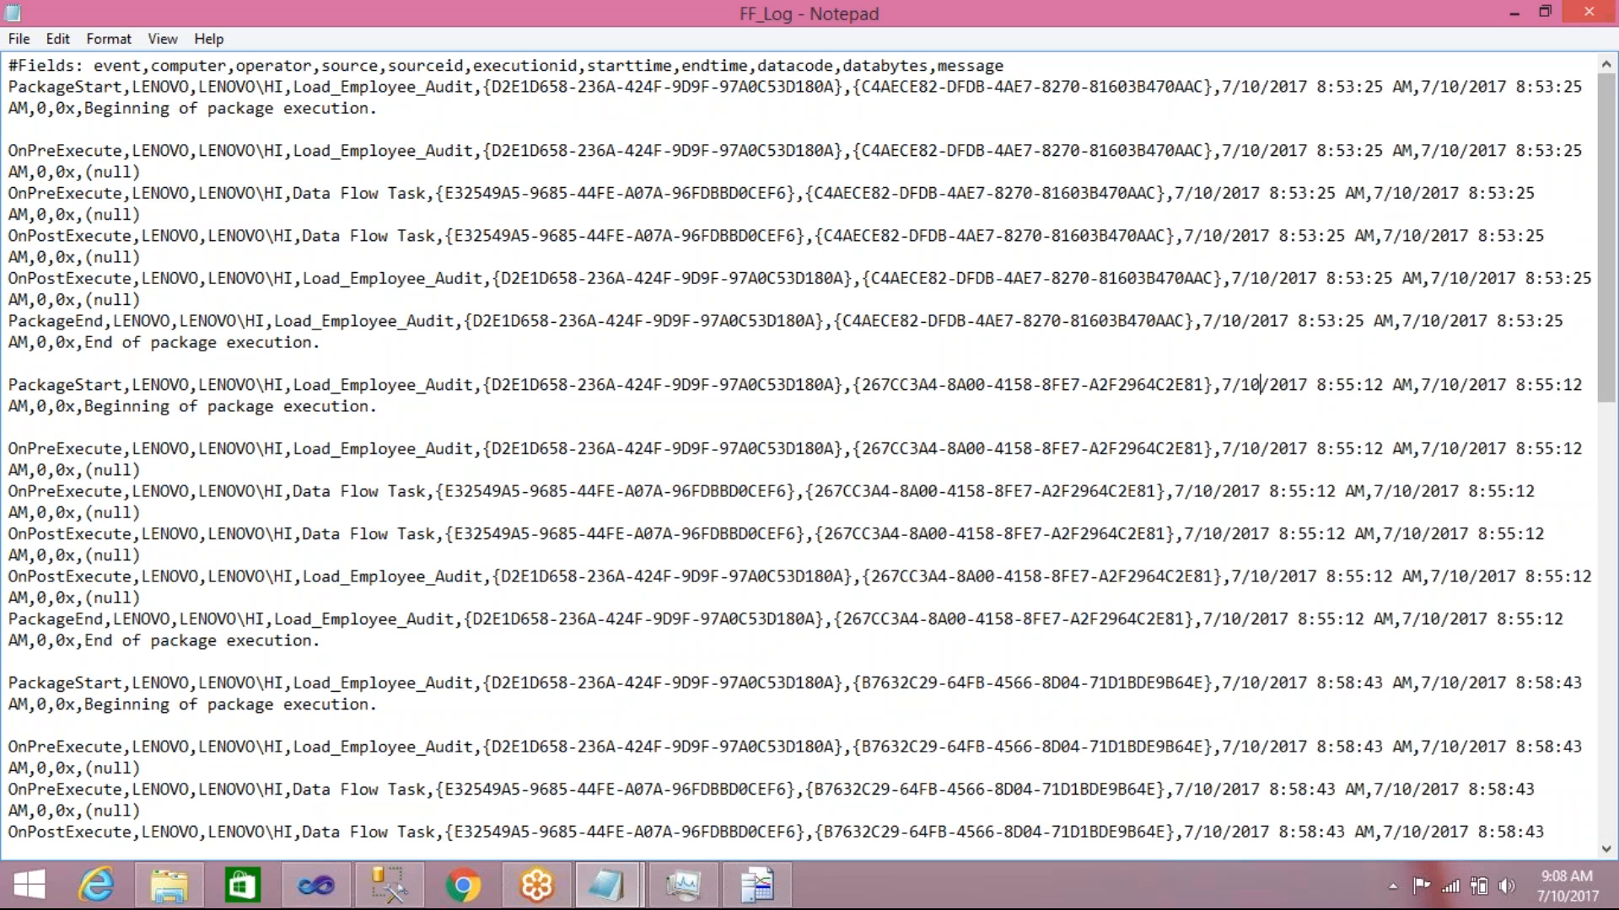
left_click(1588, 11)
Switch to Visual Studio, stop debugging Load_Employee_Audit 1, and open its SSIS logging configuration with the full provider names readable
key("alt+Tab")
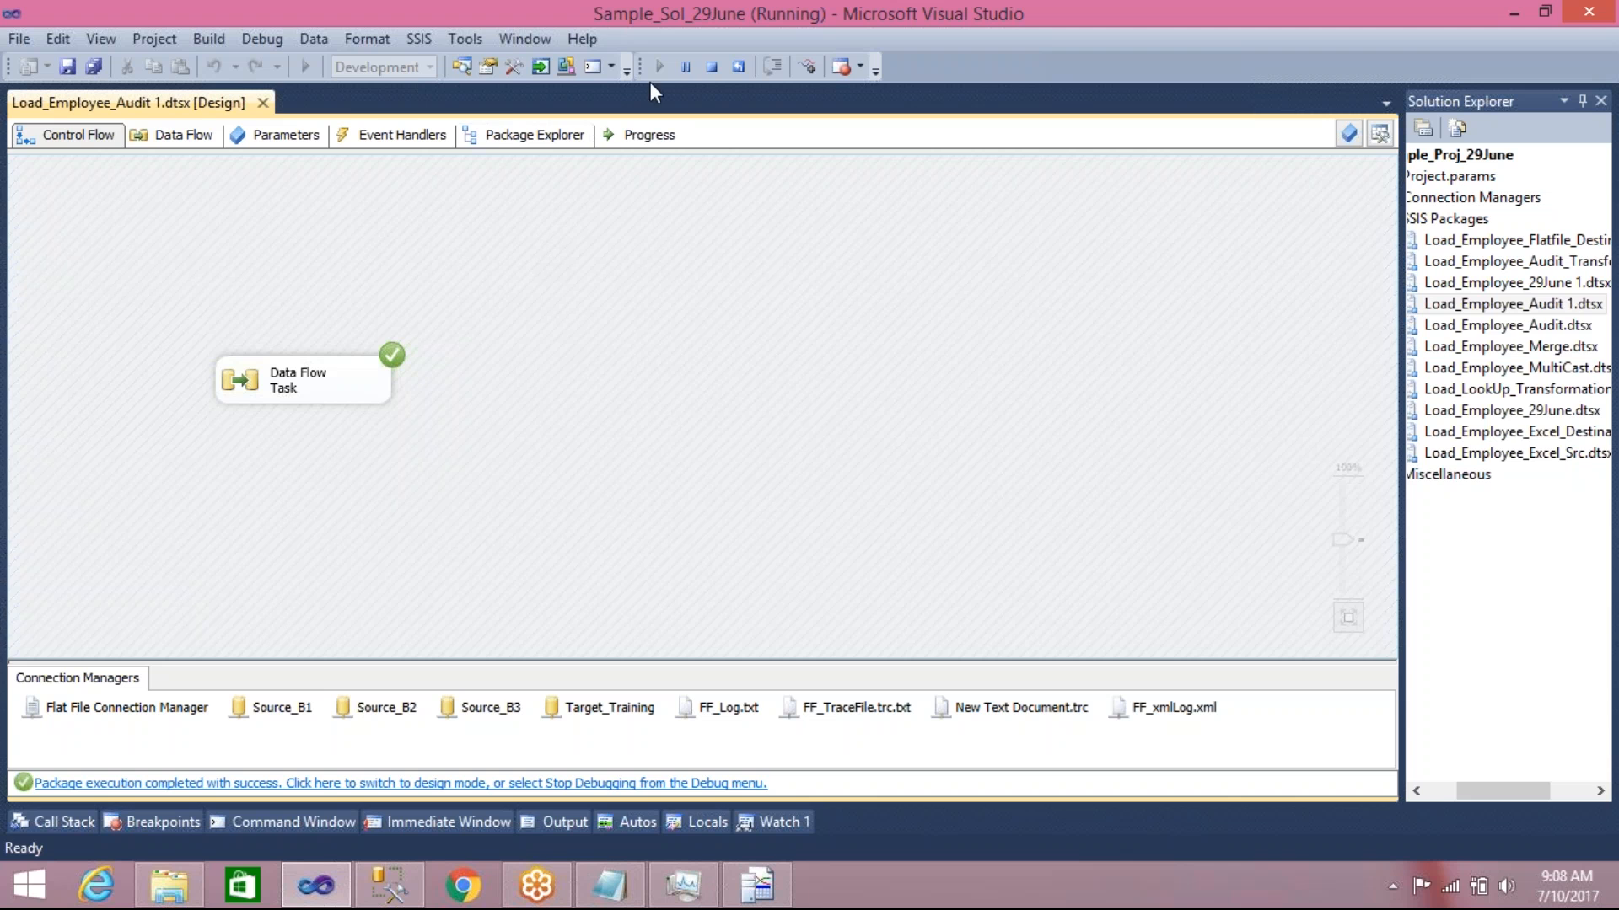
left_click(711, 67)
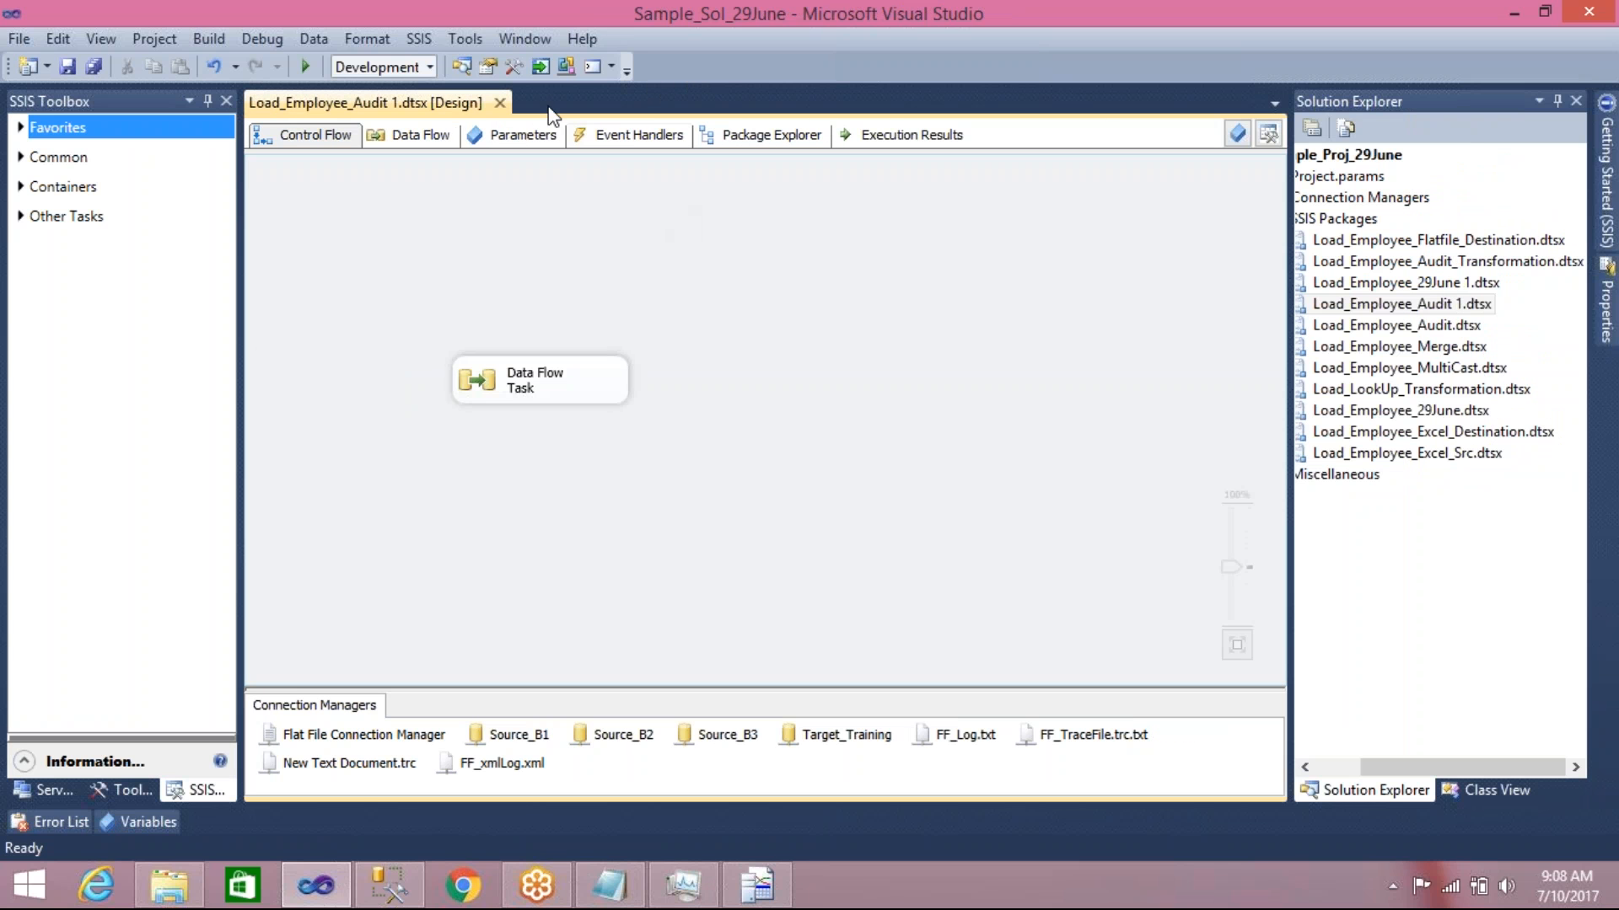
left_click(418, 41)
left_click(468, 63)
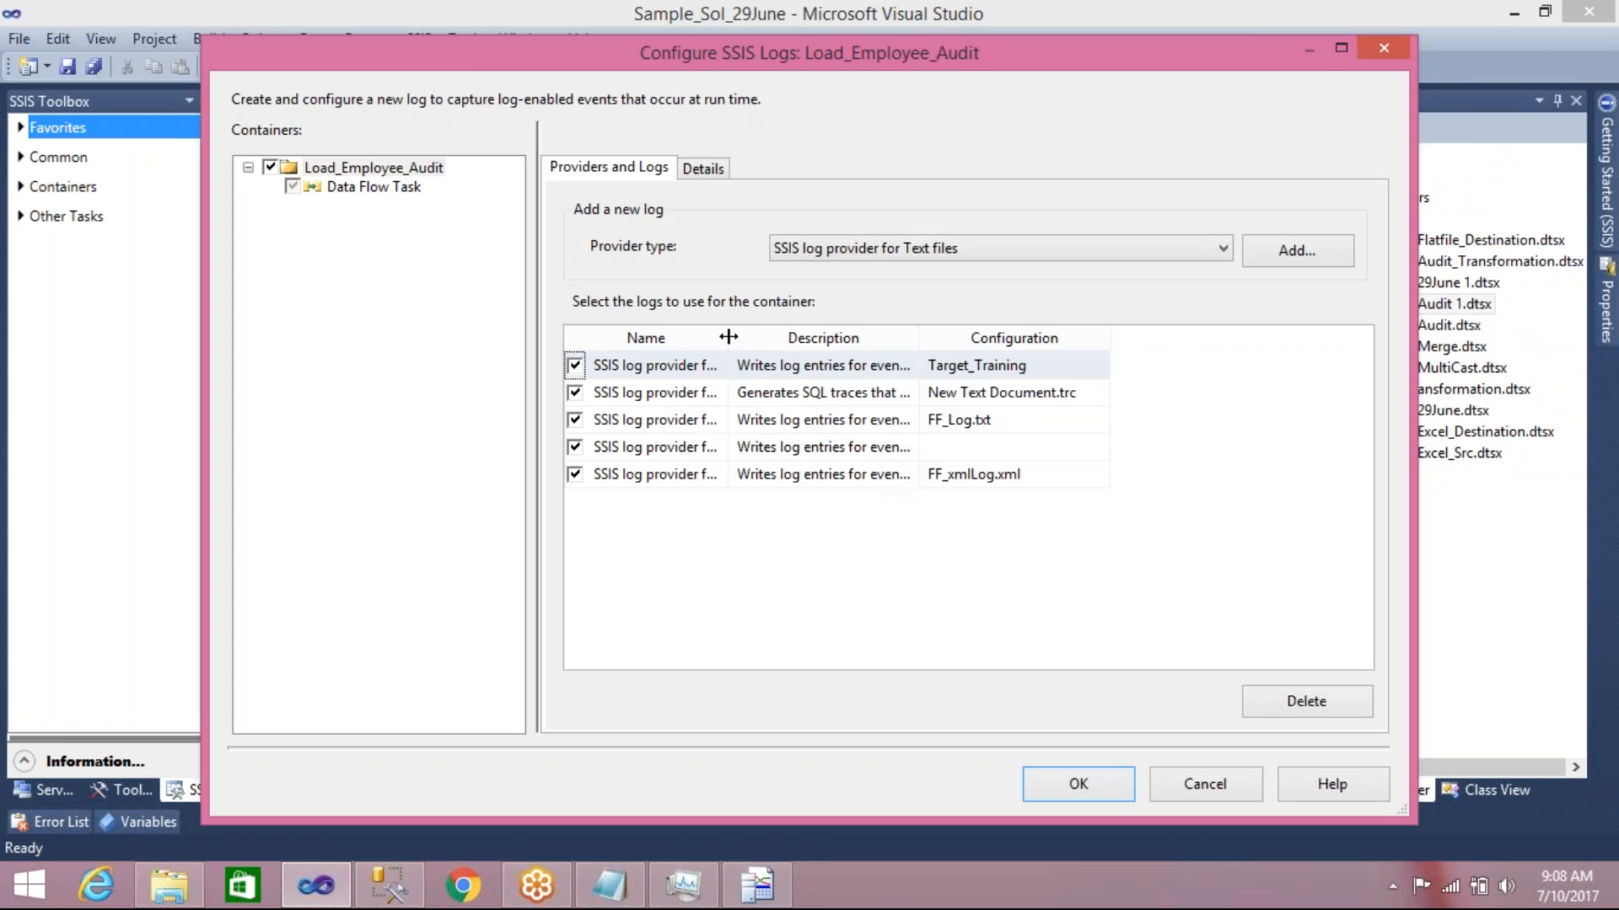
left_click_drag(728, 338, 875, 334)
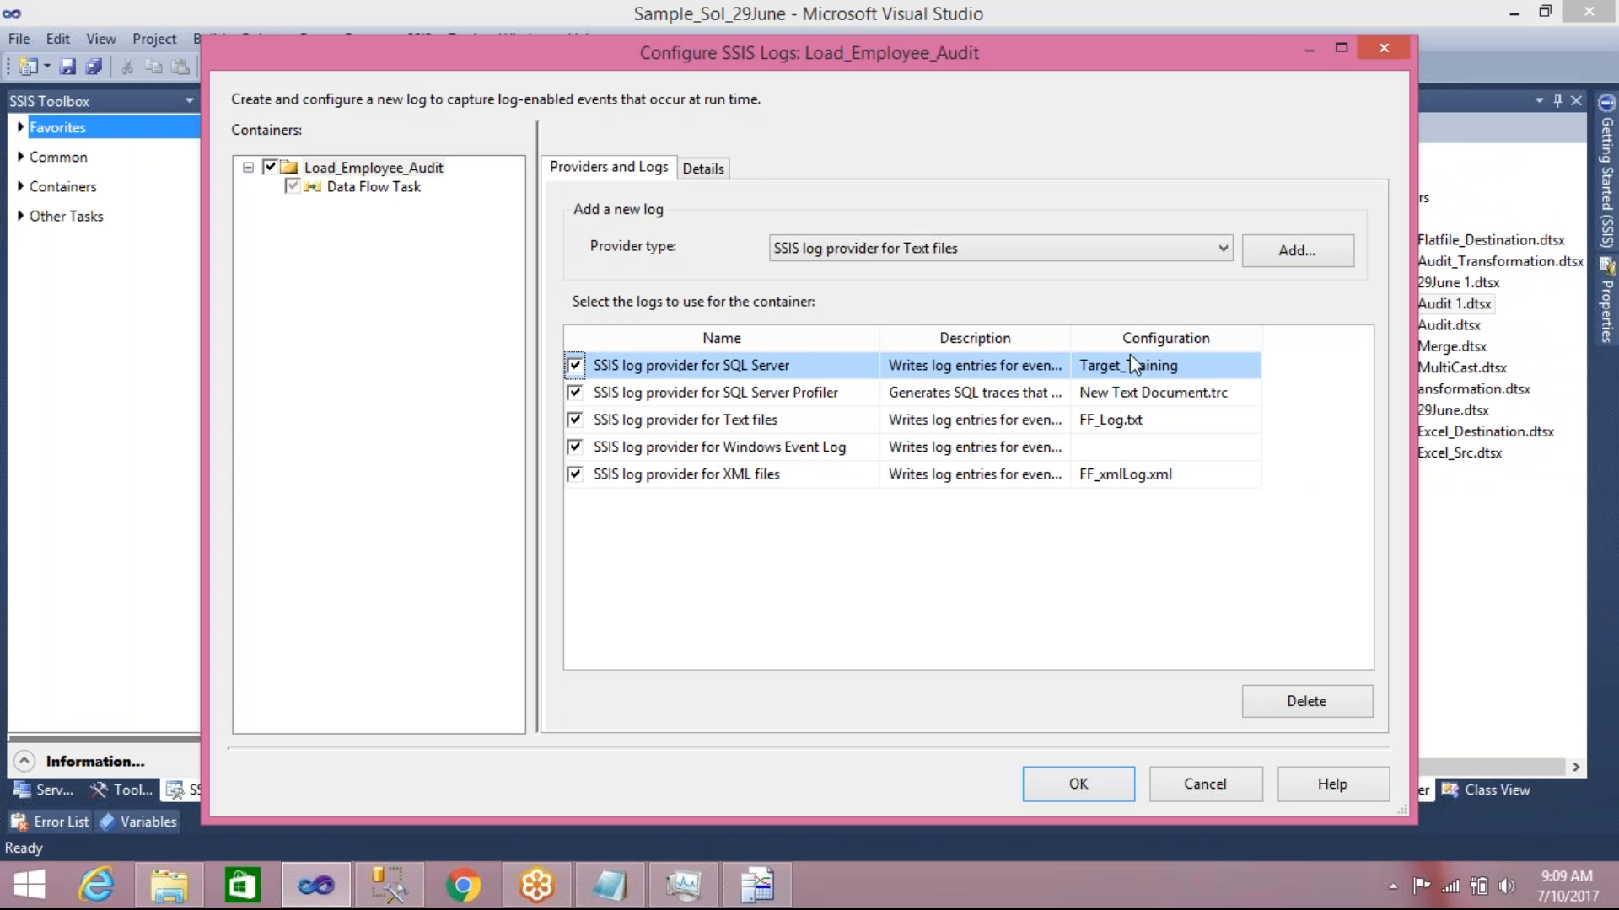
Review the events available for logging in the Load_Employee_Audit container, making their full names and descriptions readable
left_click(702, 168)
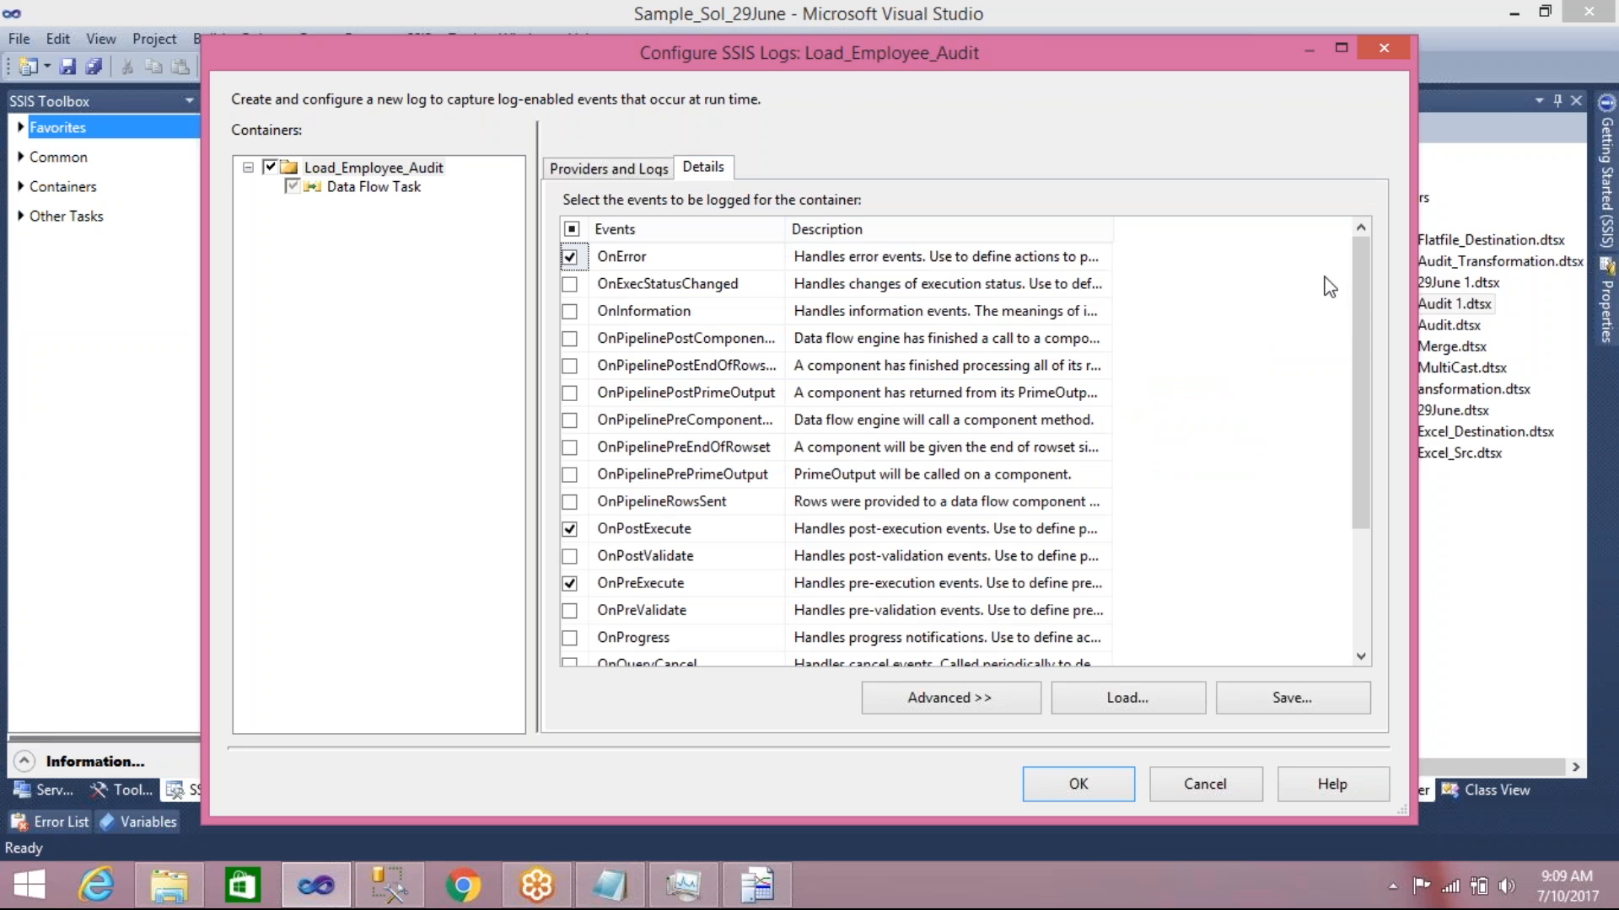
left_click_drag(1354, 347, 1342, 498)
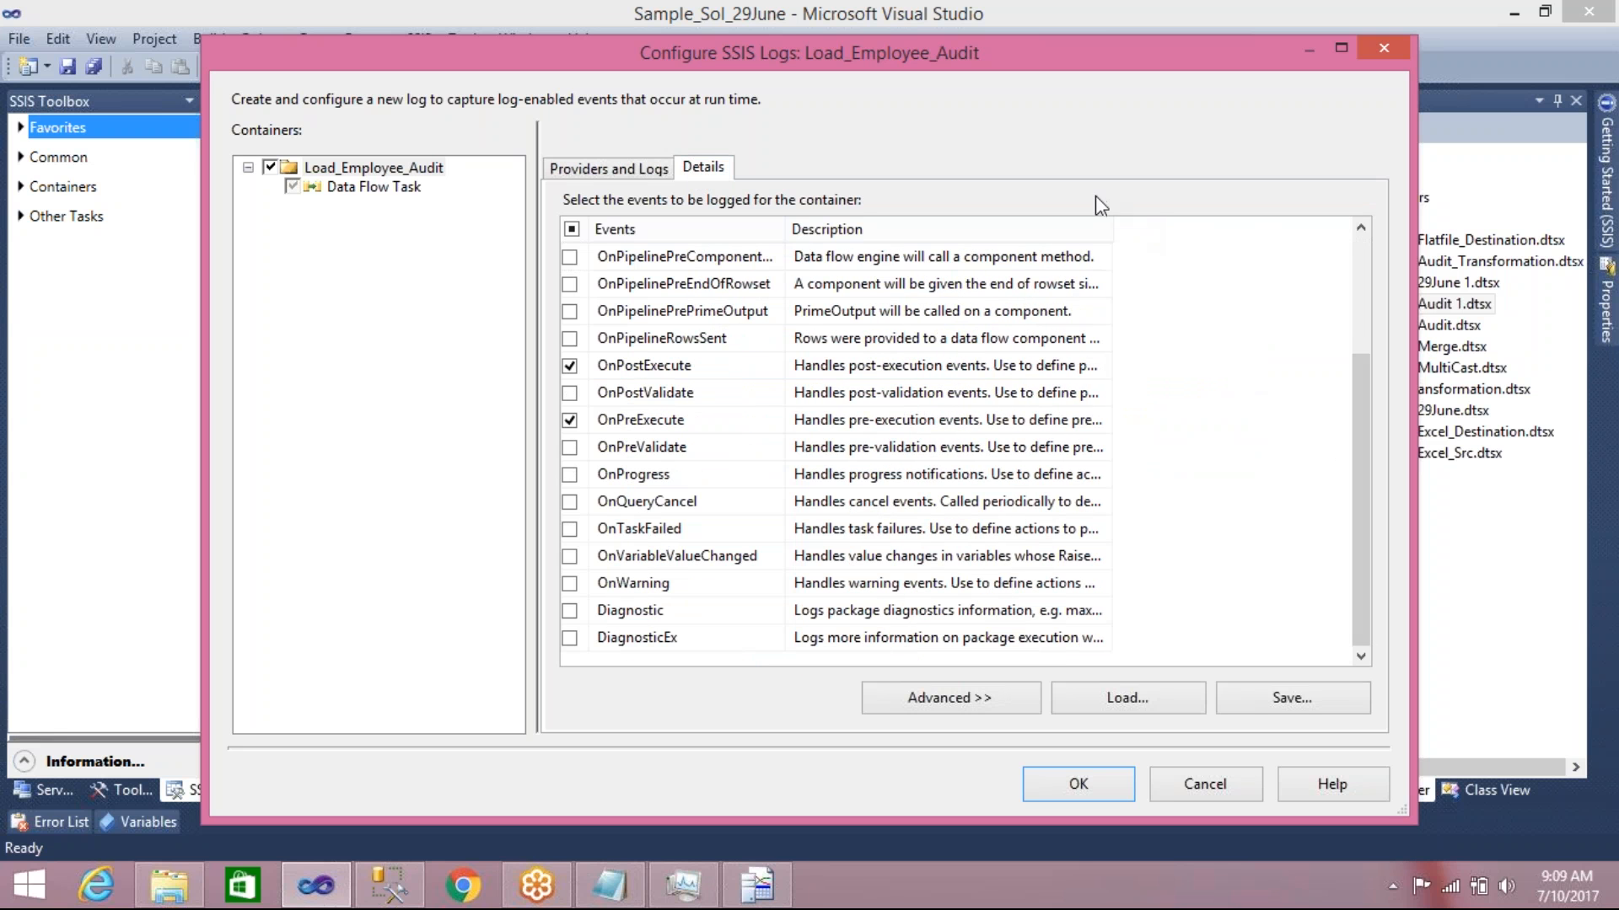
left_click_drag(1111, 222, 1324, 223)
left_click_drag(785, 229, 828, 236)
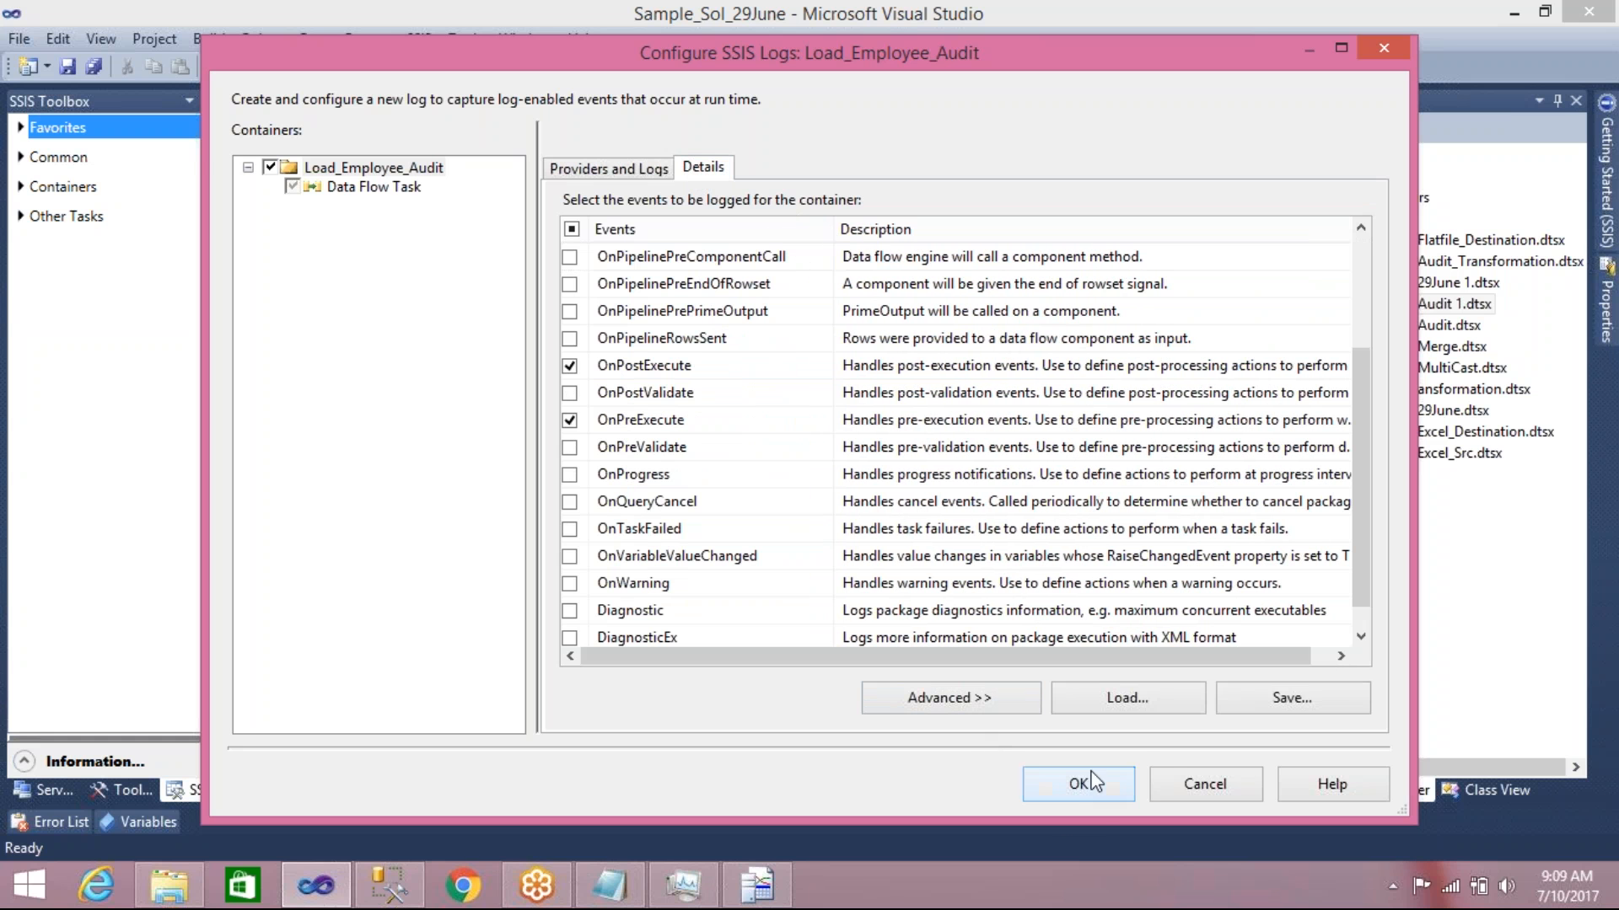
scroll(1359, 622, "down", 1)
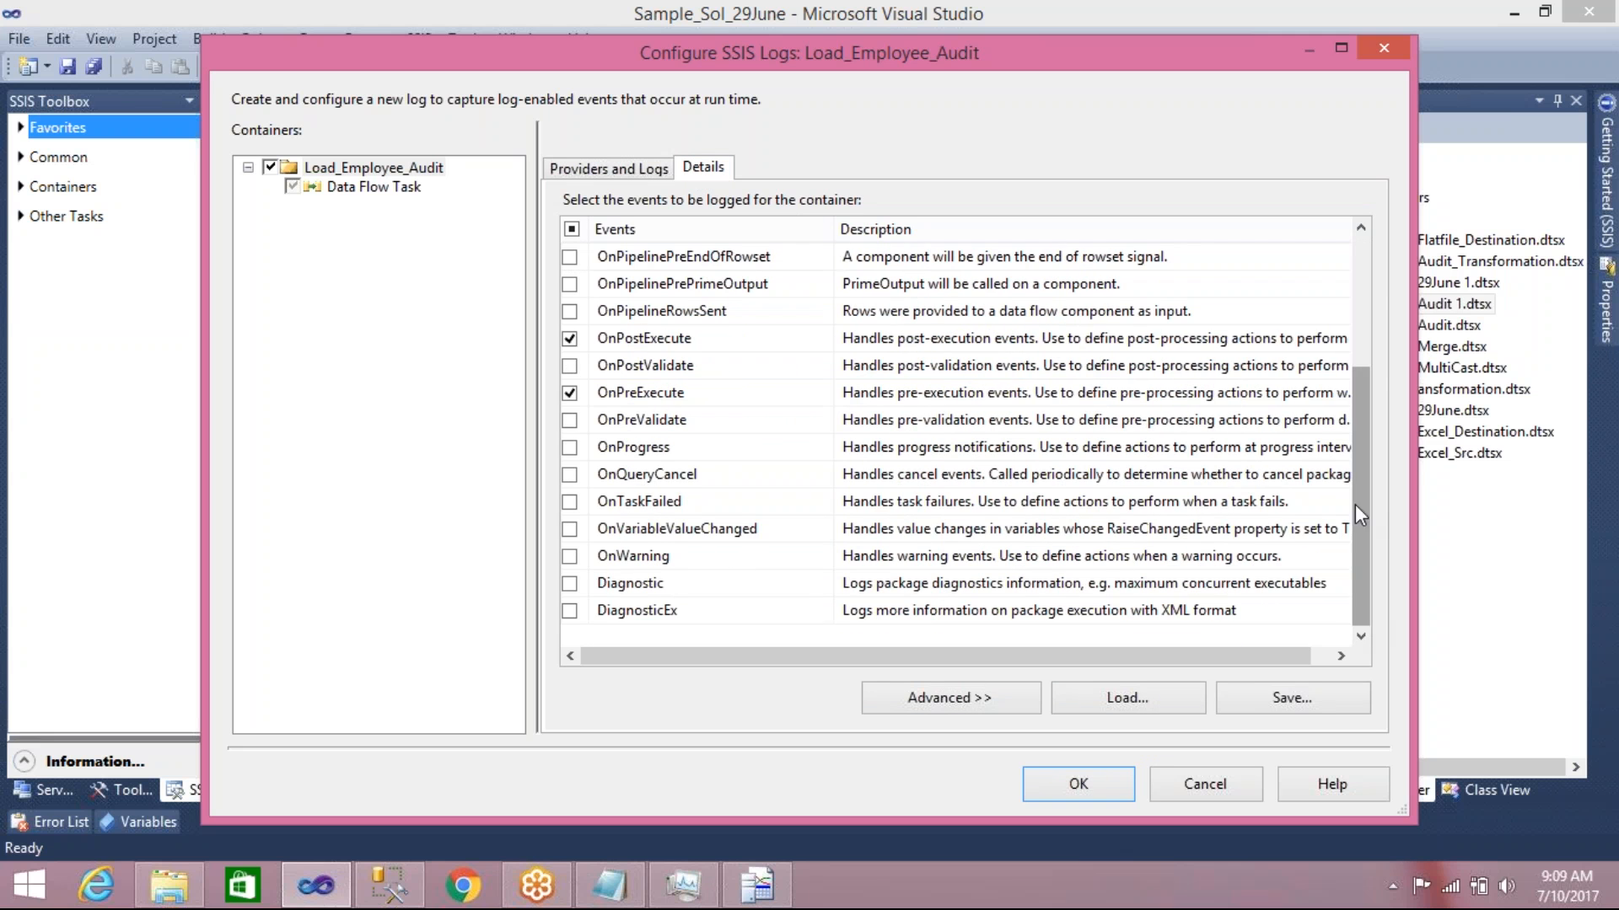
left_click(1363, 285)
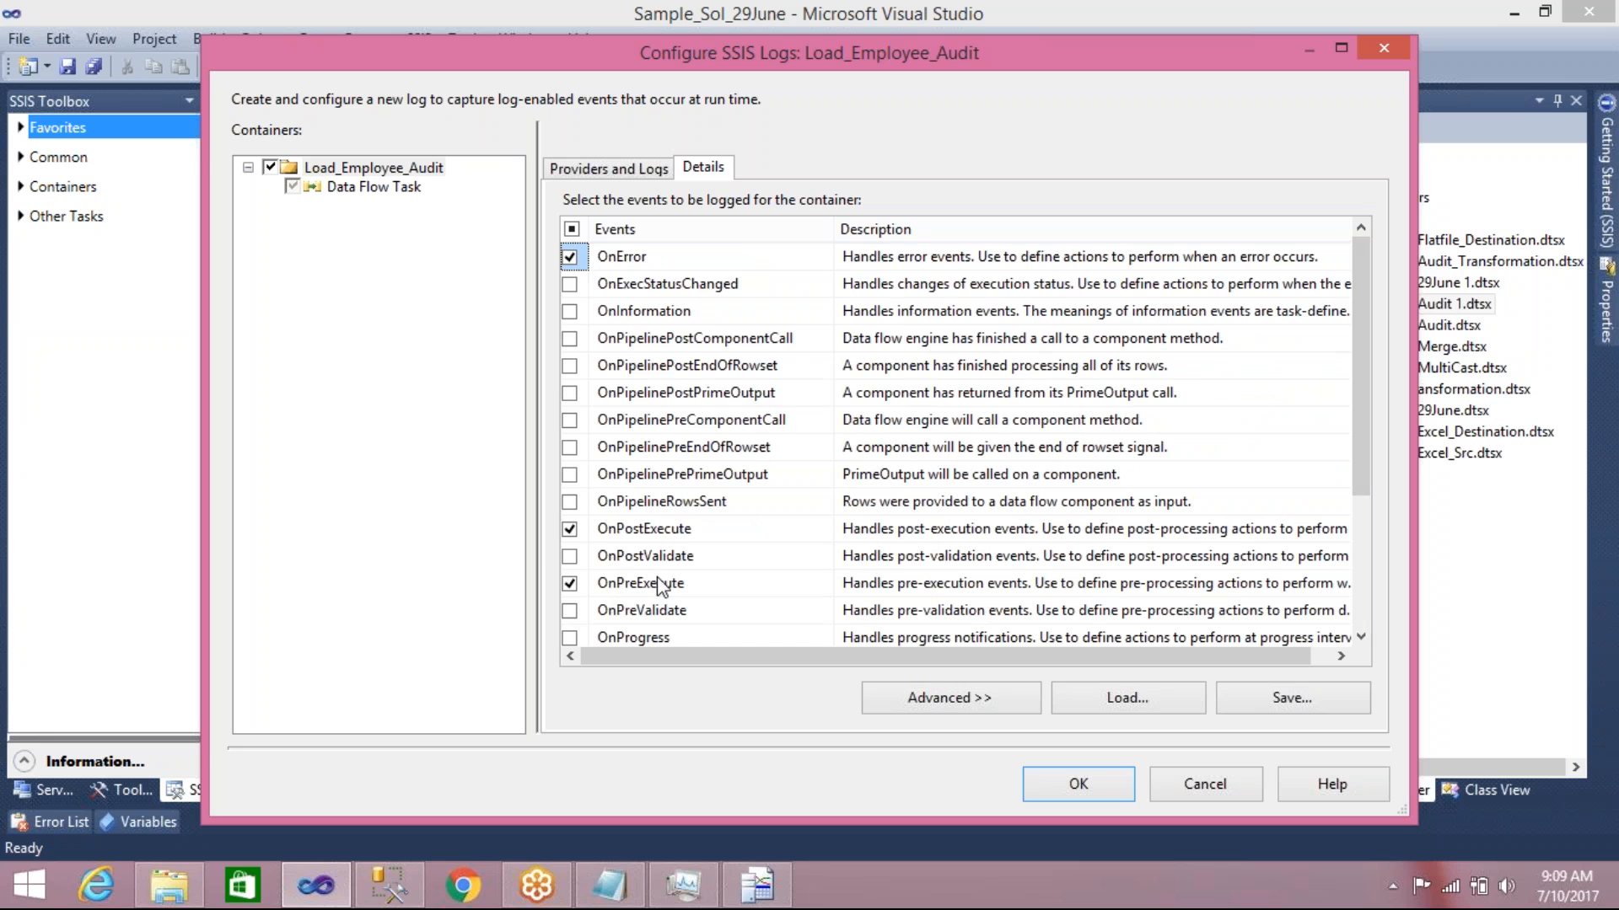
Clear and reselect the OnPostExecute and OnPreExecute logging events
left_click(570, 531)
left_click(569, 582)
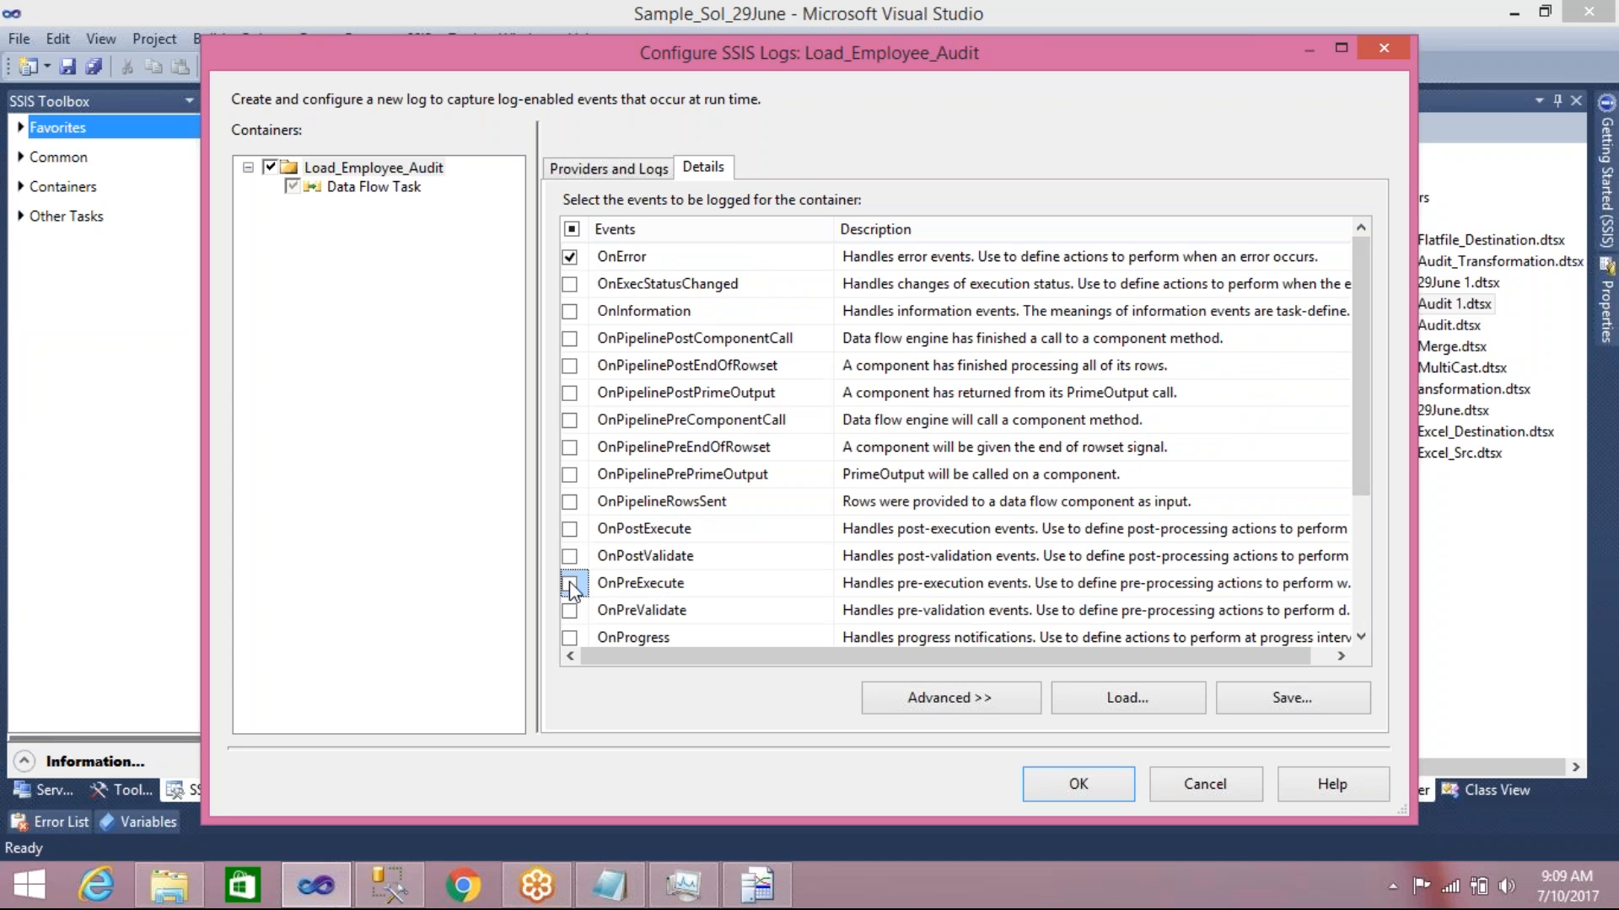
left_click(570, 530)
left_click(570, 584)
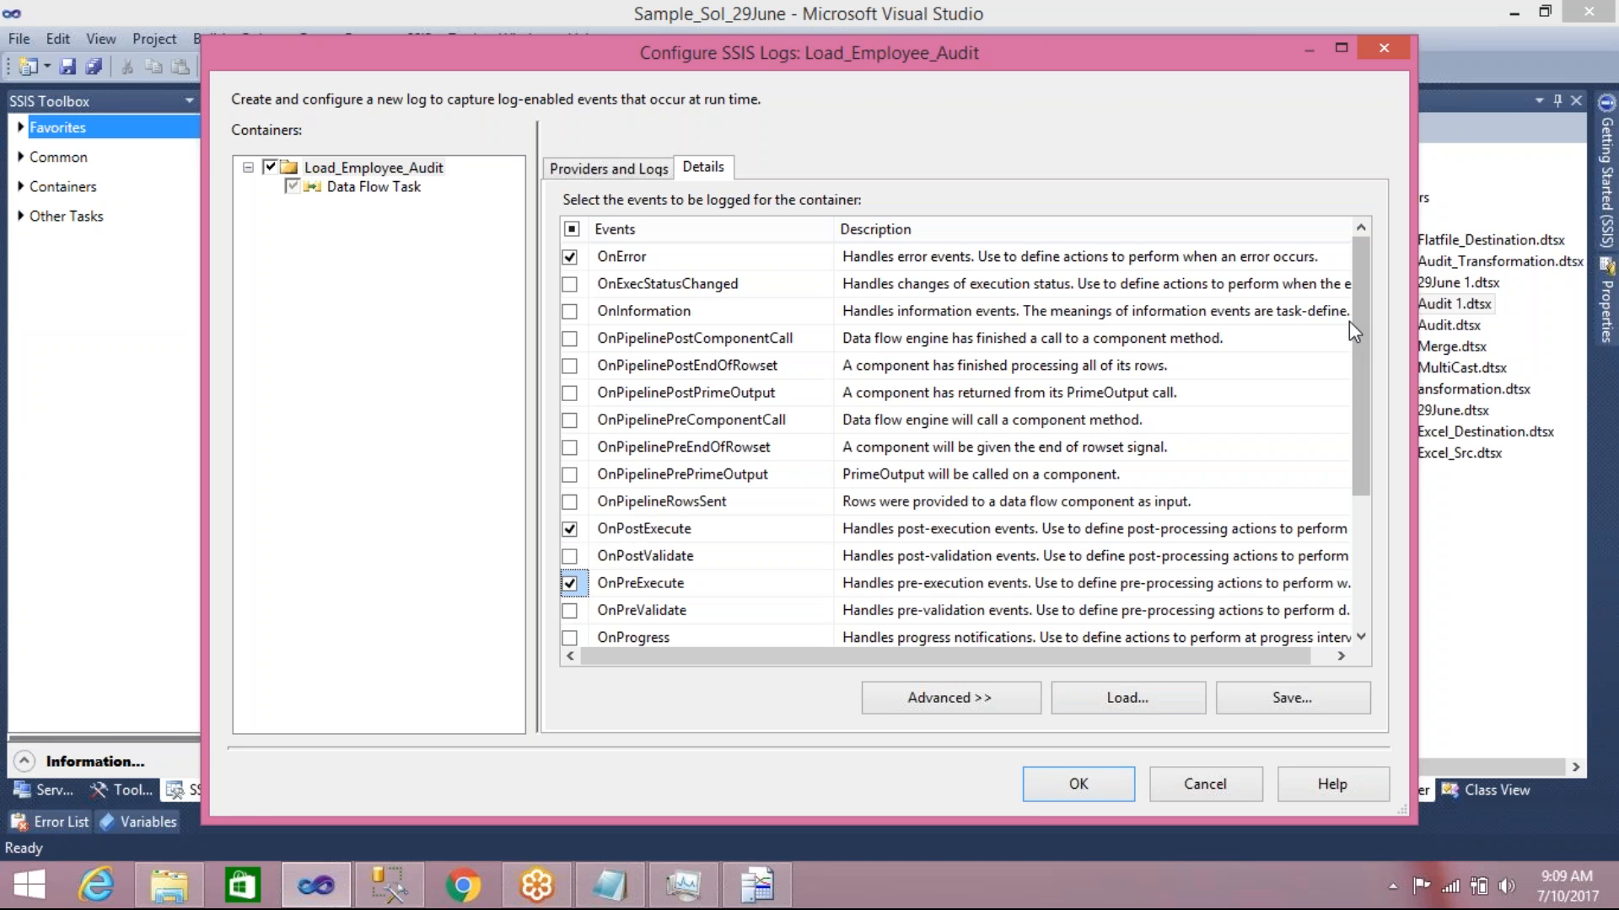
Look through the remaining loggable events and cancel the logging configuration
left_click_drag(1363, 326, 1367, 380)
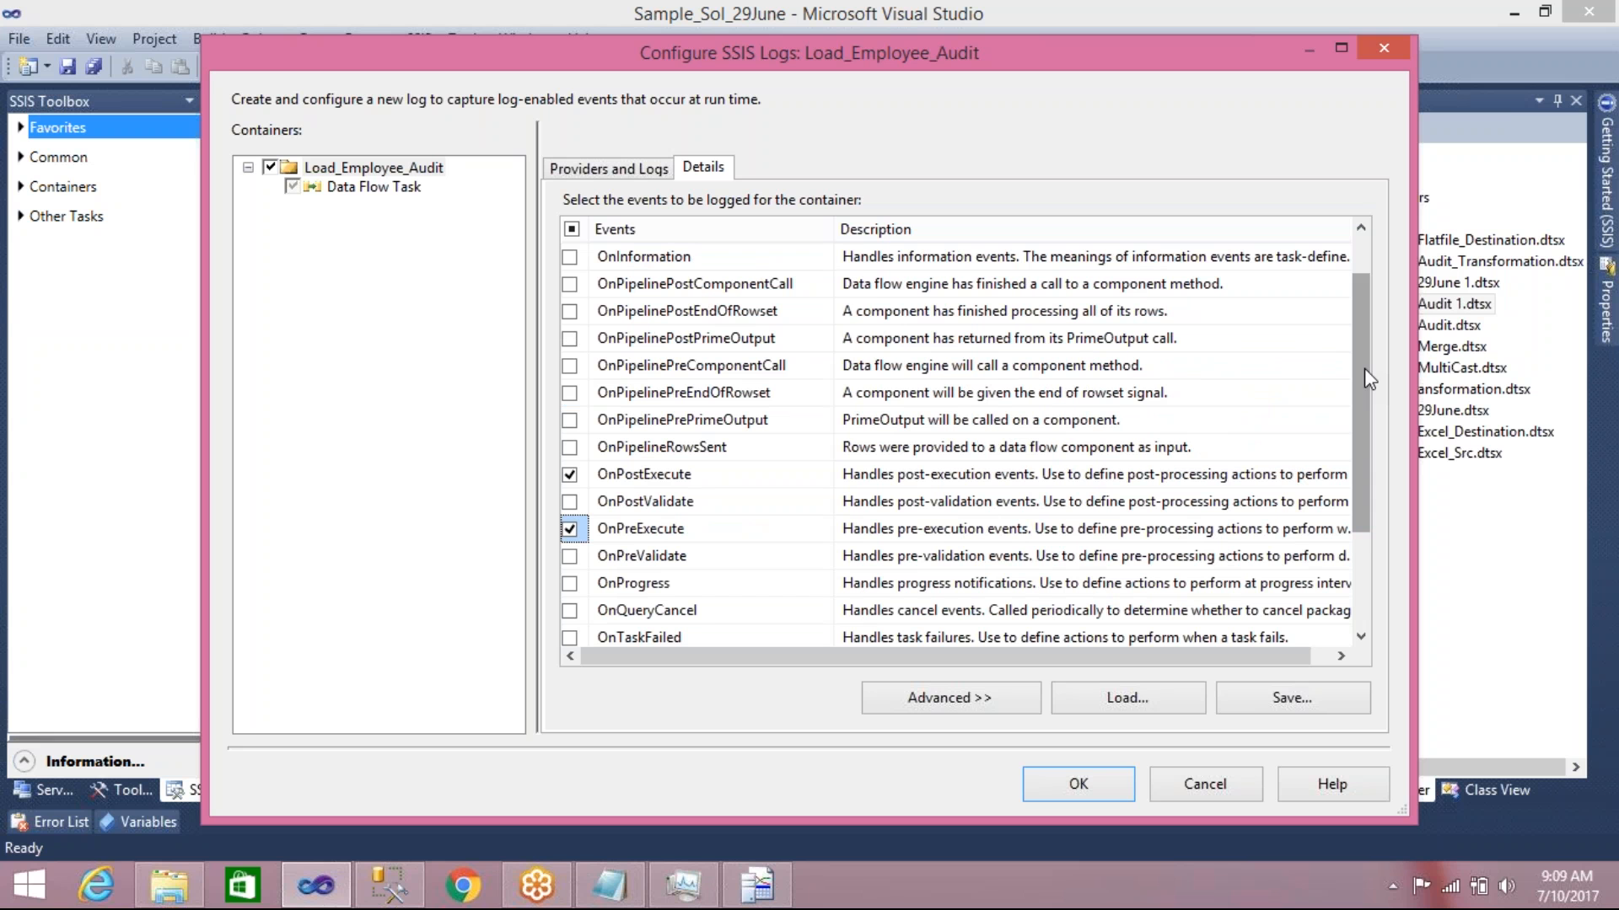
mouse_move(1364, 372)
left_mouse_down()
mouse_move(1364, 408)
mouse_move(1361, 393)
left_mouse_up()
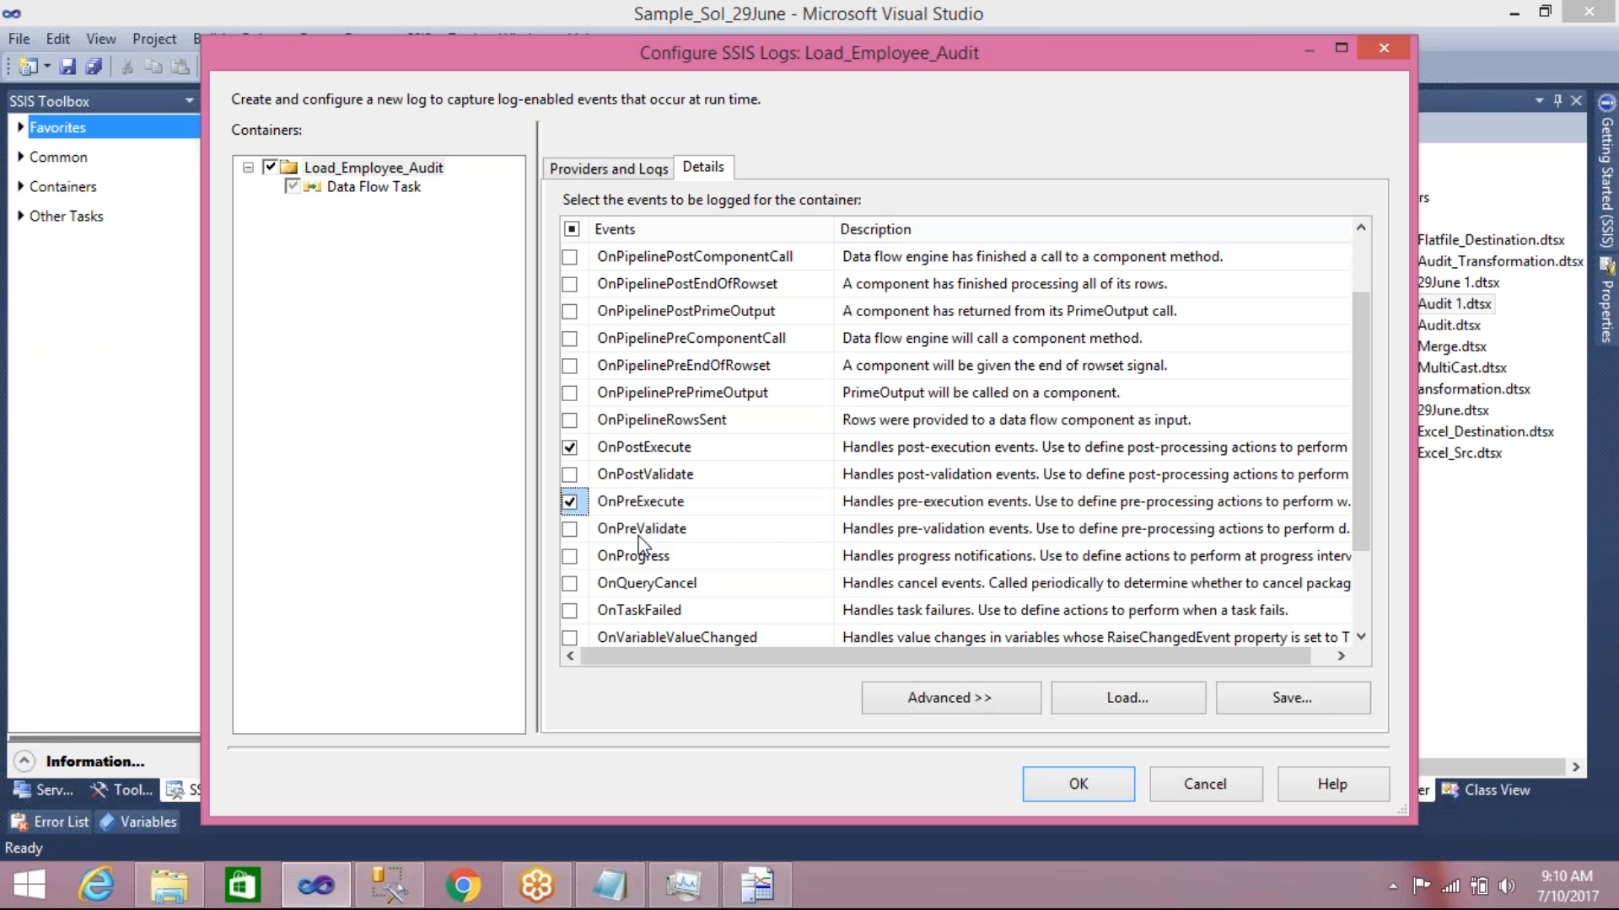
left_click(1178, 793)
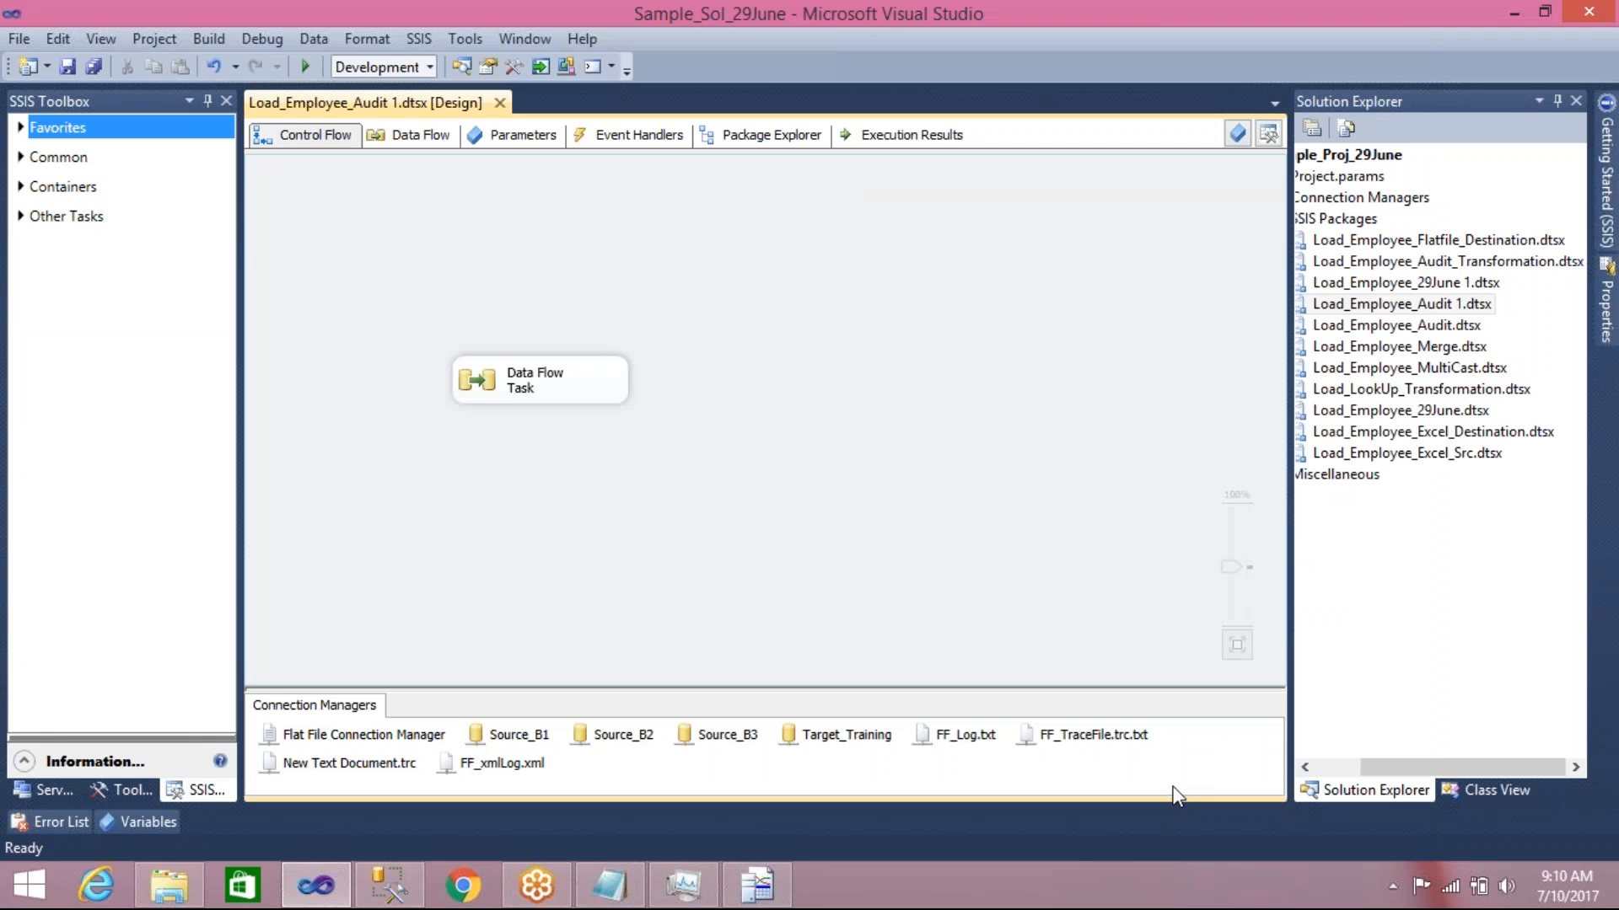
Open the Load_Employee_Audit_Transformation package's Load Audit Info data flow, check the OLE DB Destination's connection settings, and cancel the editor
left_click(1404, 265)
double_click(1405, 264)
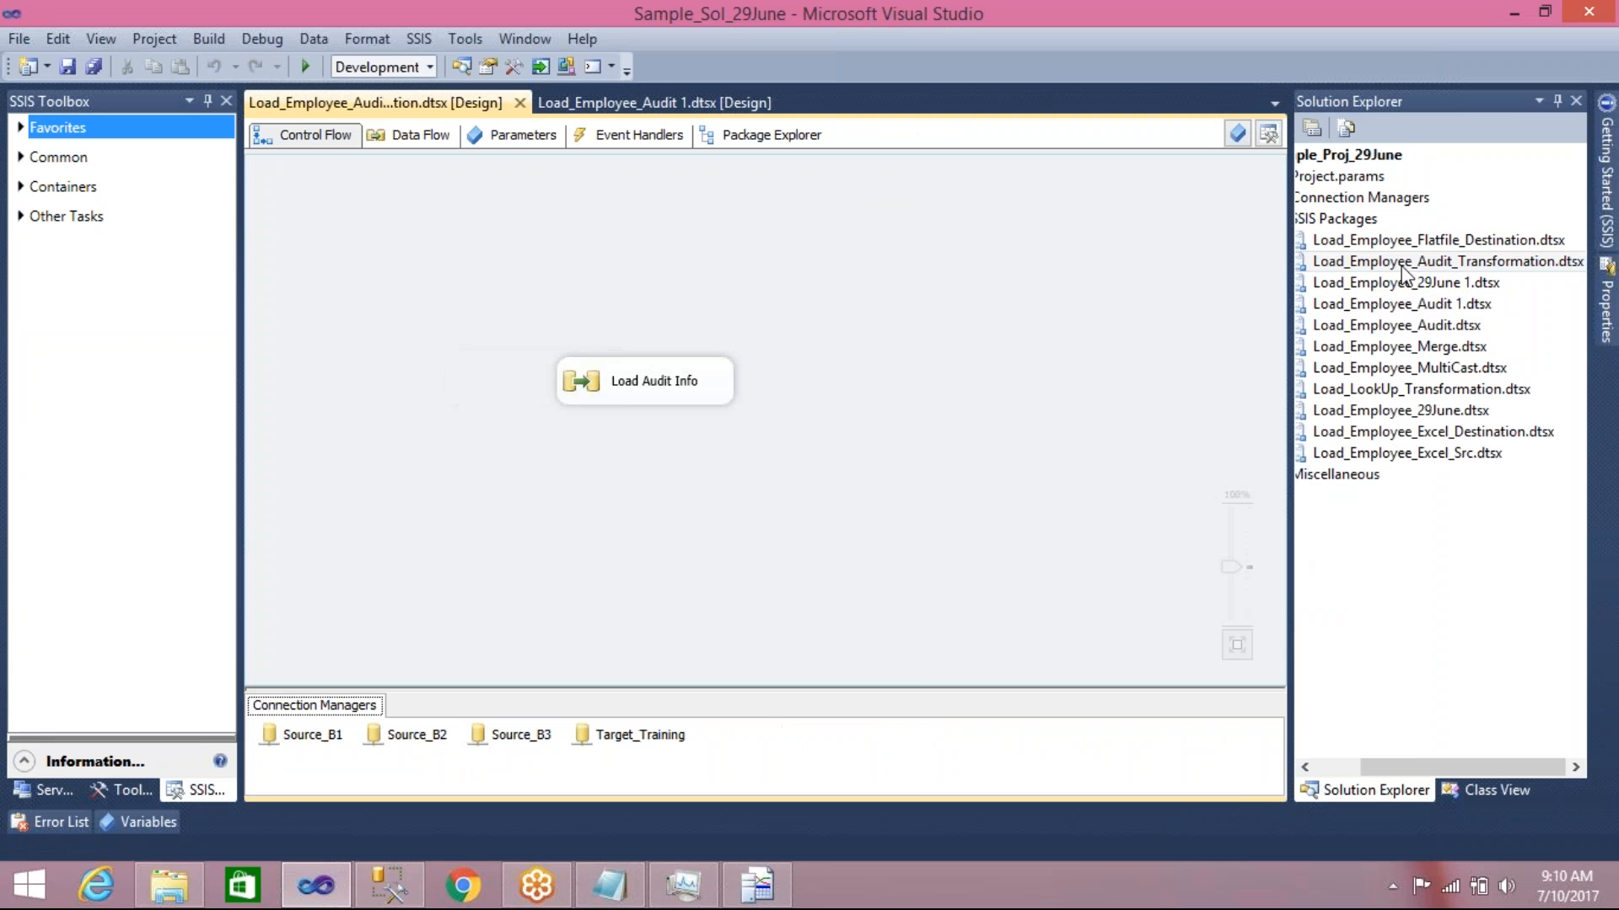
double_click(576, 393)
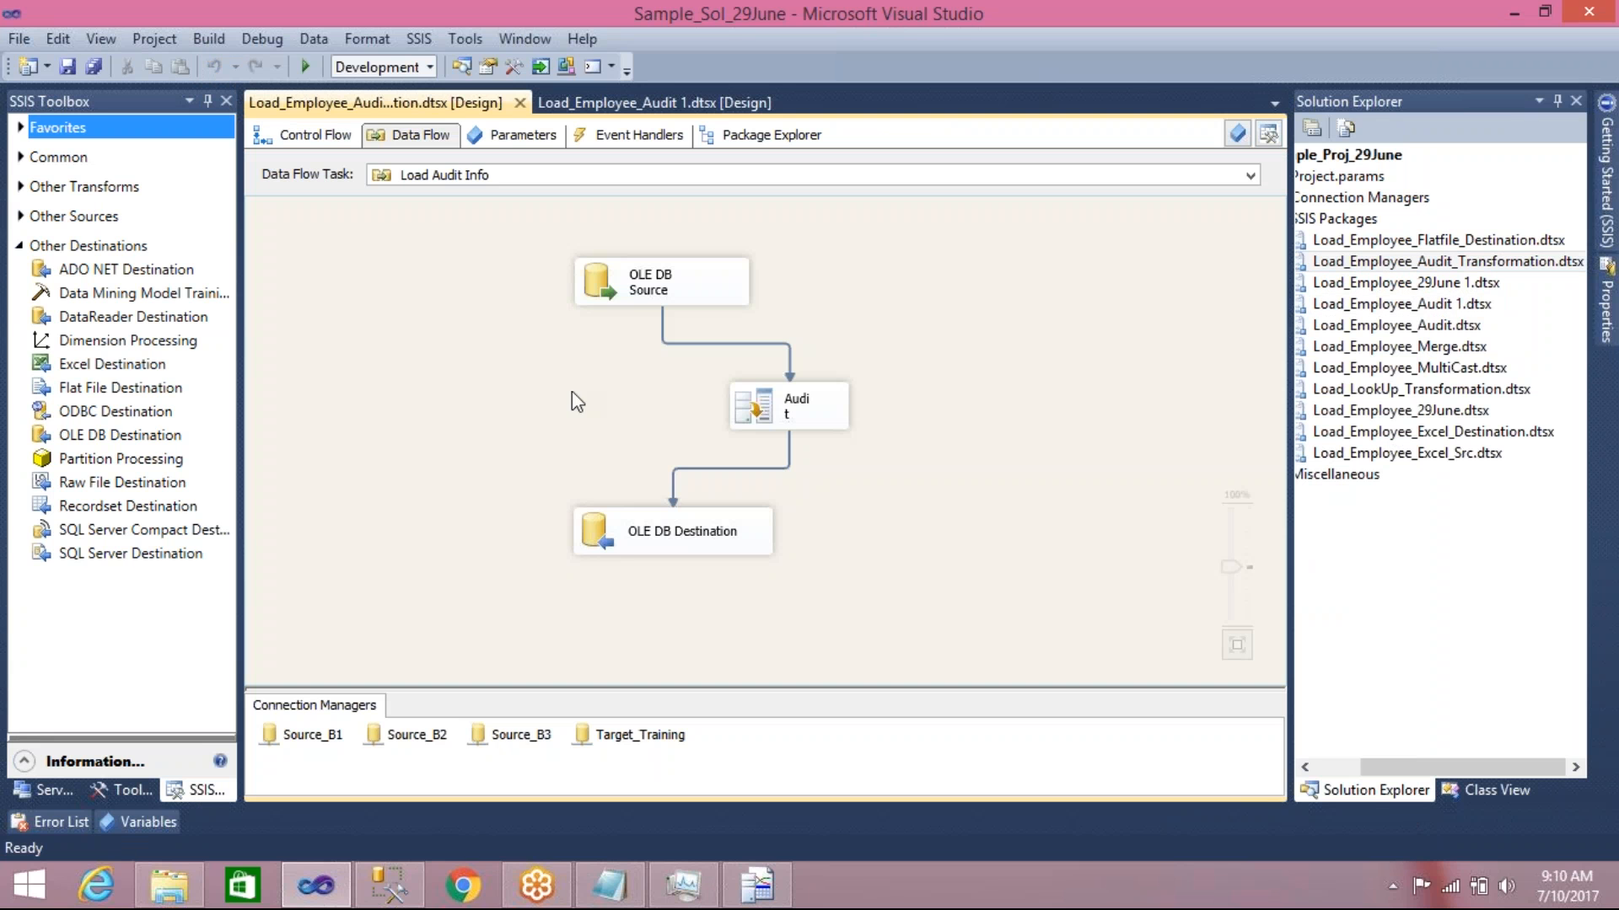
left_click(599, 529)
double_click(599, 529)
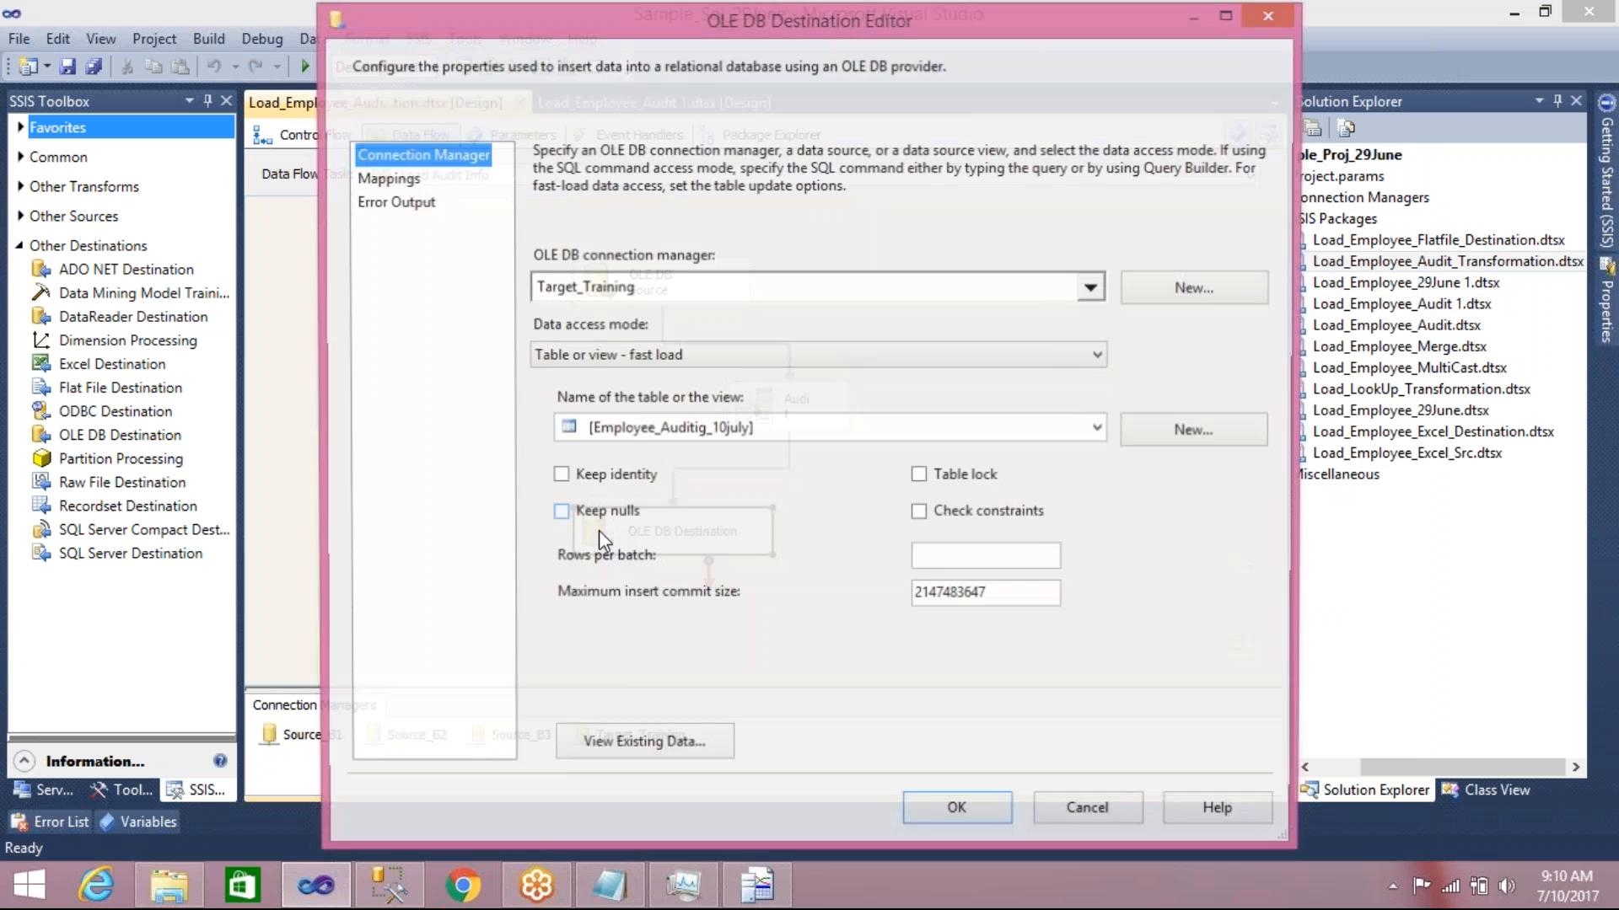
left_click(1069, 822)
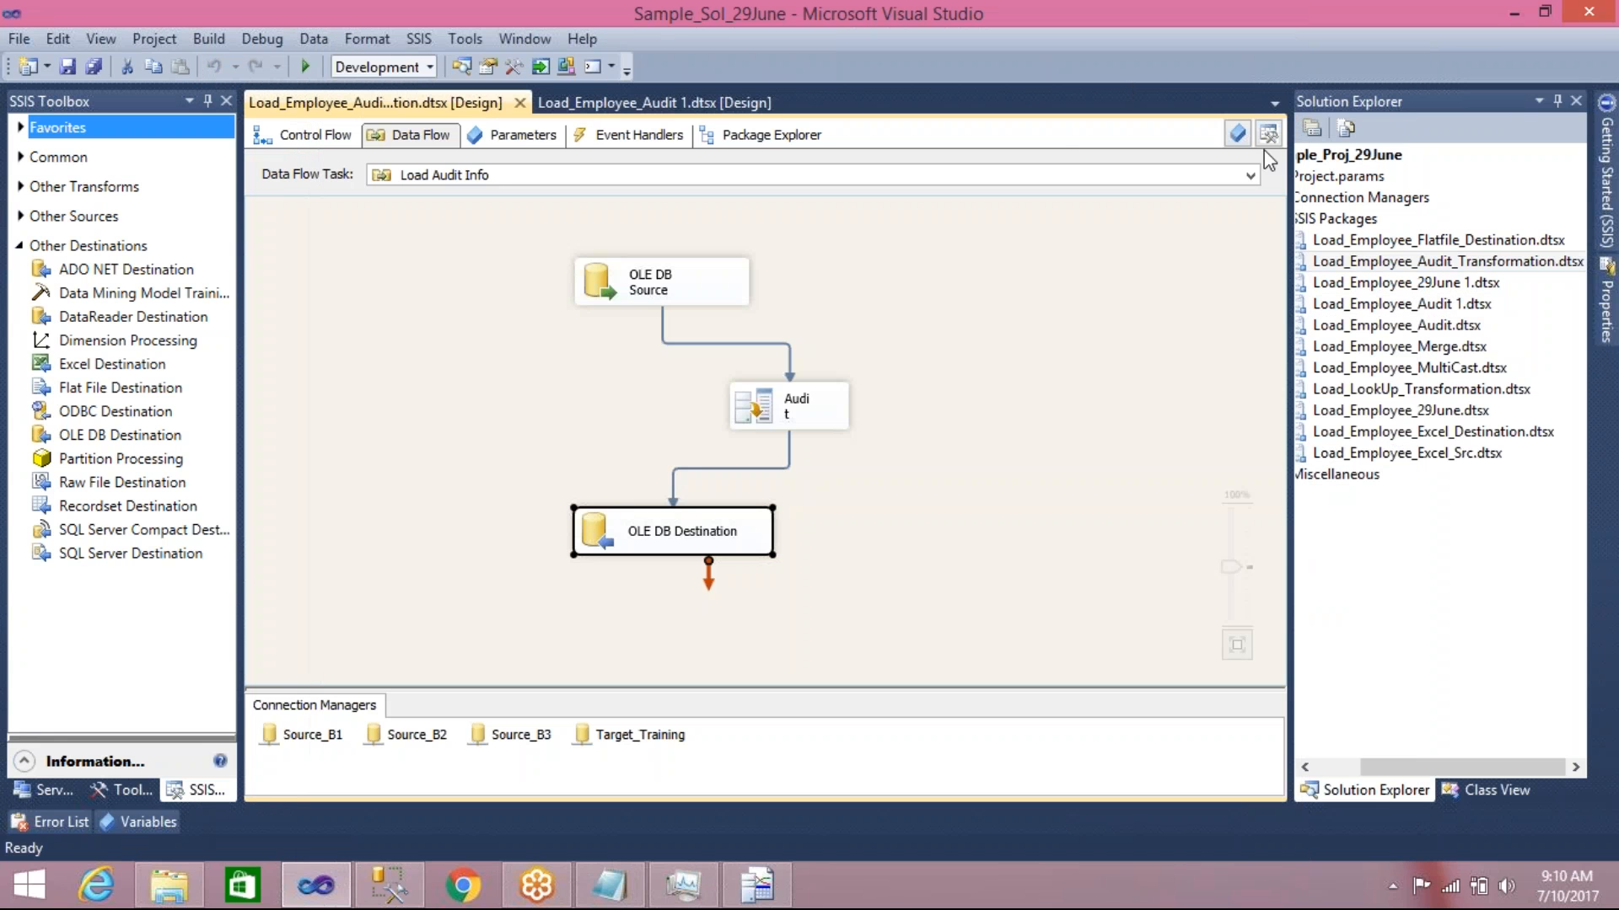
View the Load Emp xls data flow in Load_Employee_Excel_Destination, and open the Load_Employee_Excel_Src package
left_click(1400, 434)
double_click(1399, 434)
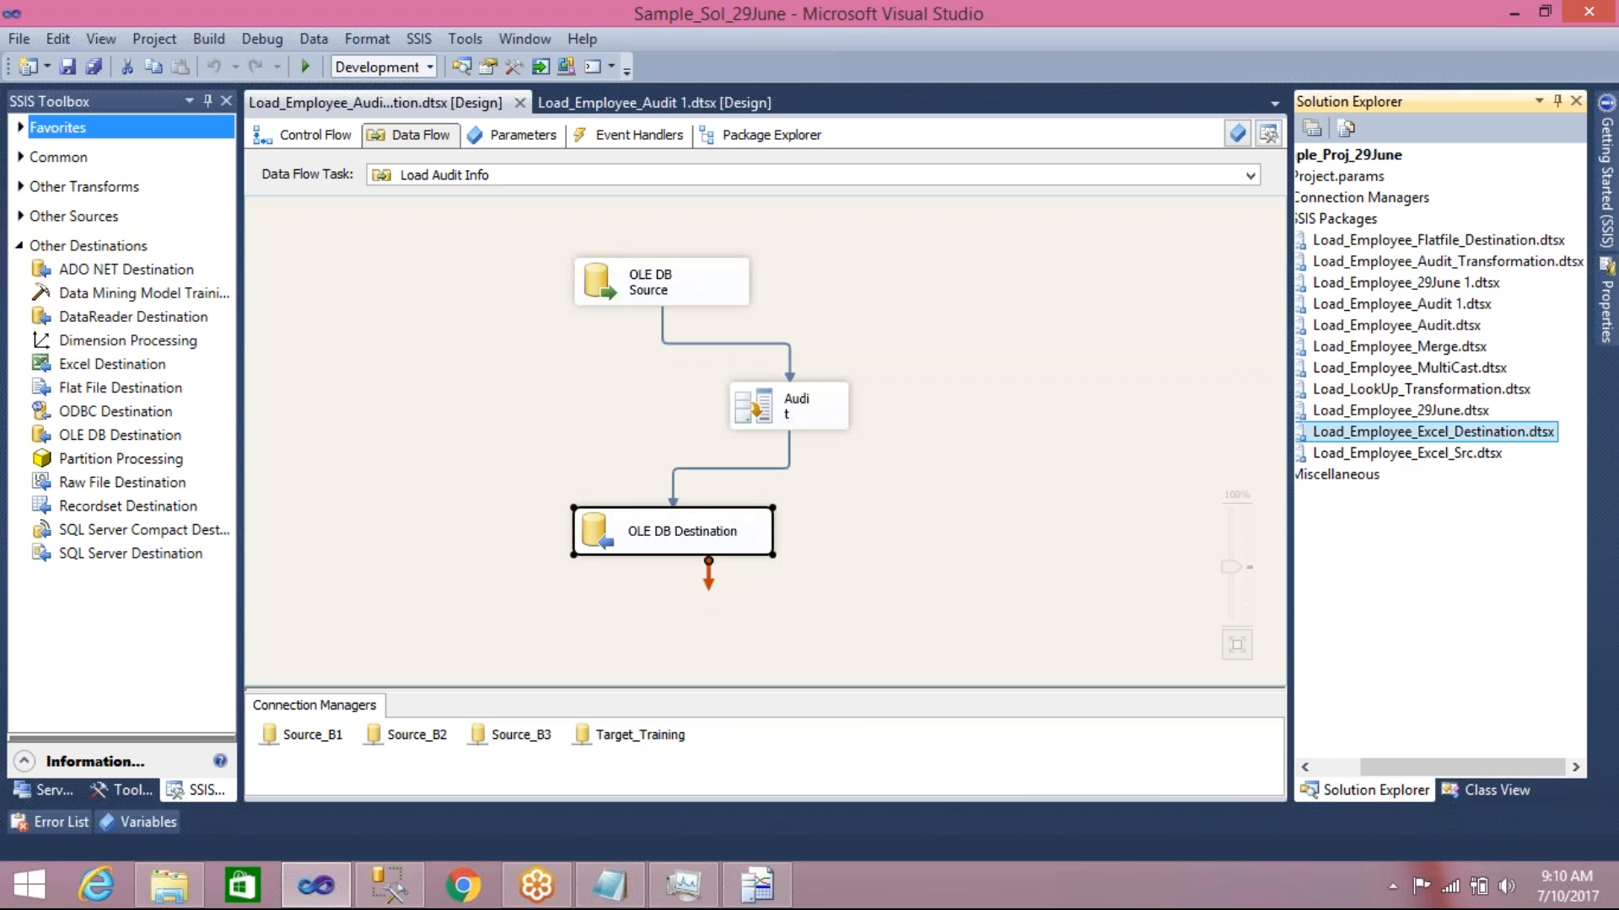
double_click(511, 337)
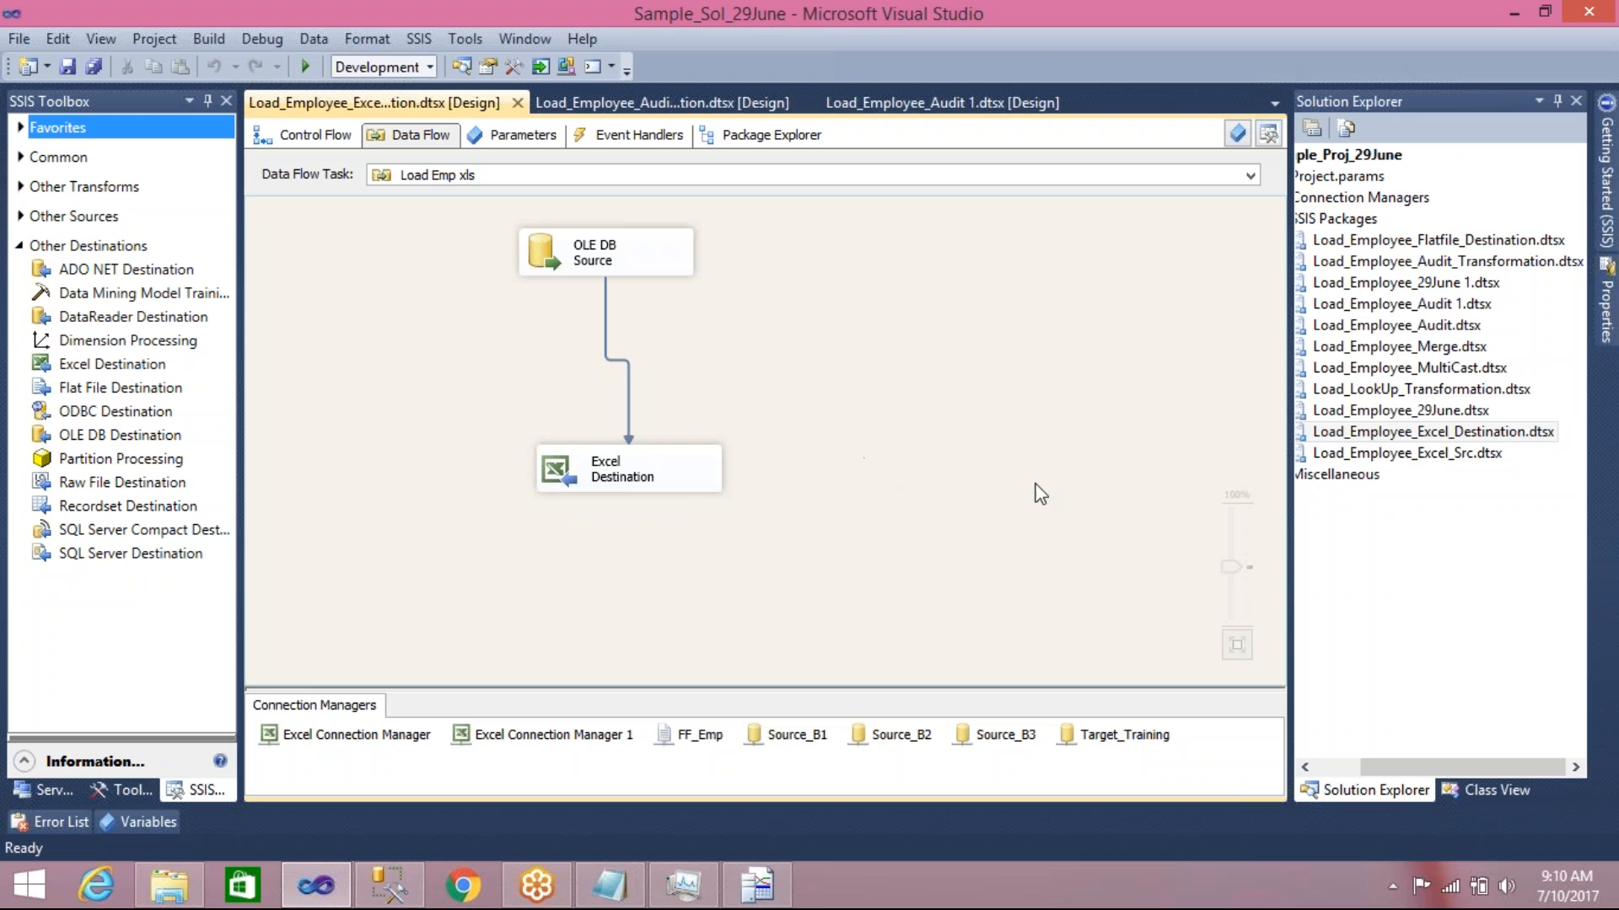
double_click(1352, 453)
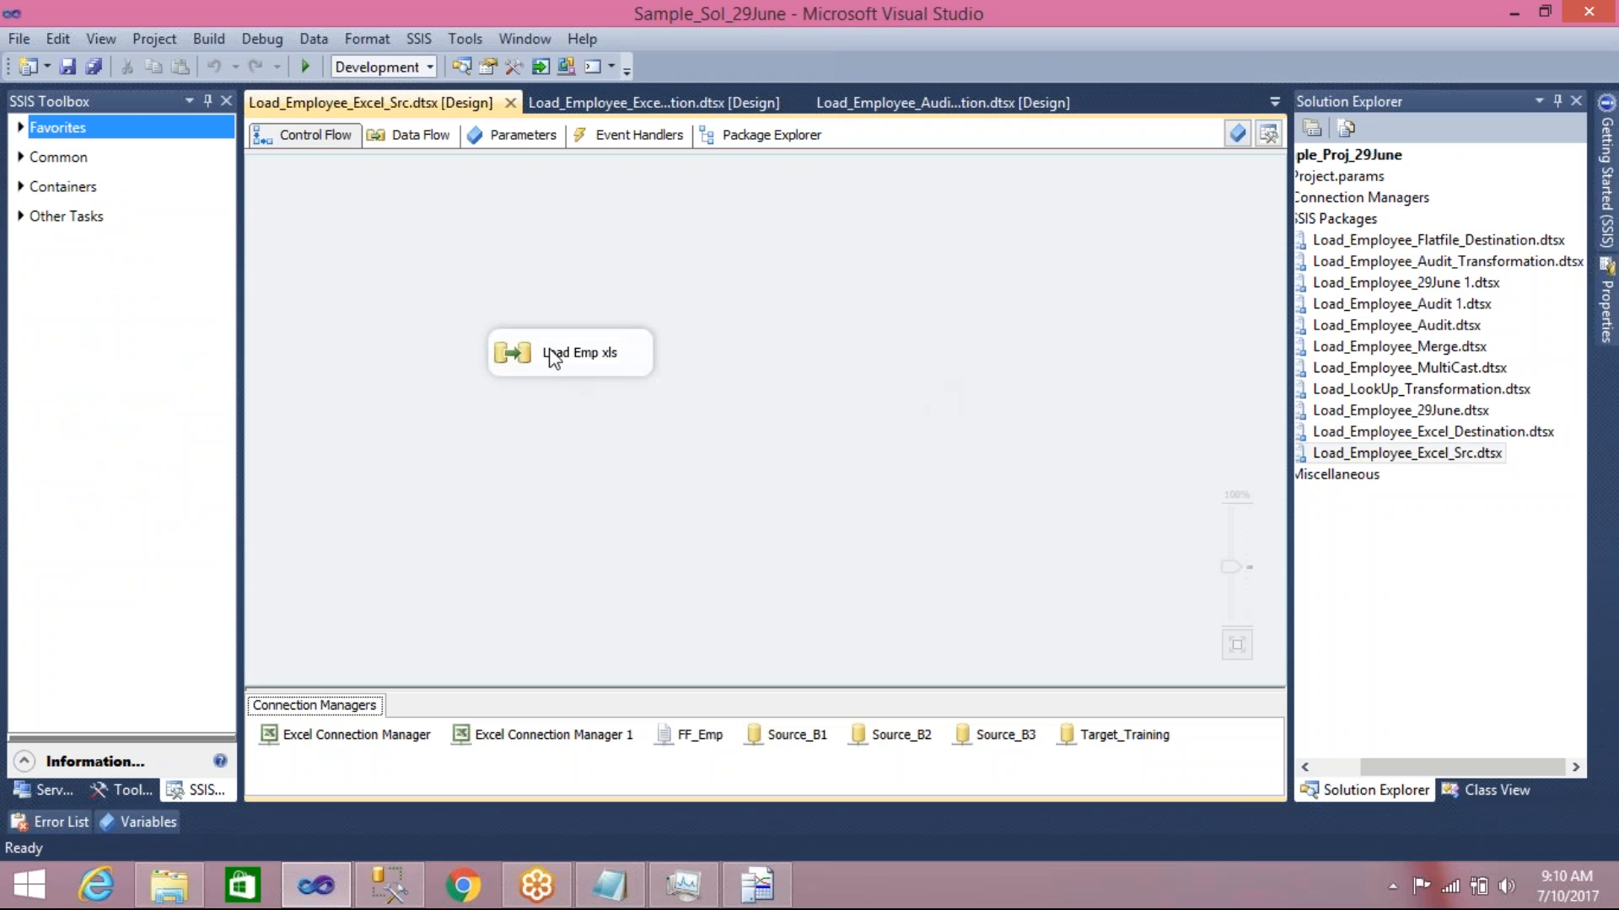
Open the Load Emp xls data flow, check the OLE DB Destination's connection settings, and cancel the editor
double_click(548, 354)
left_click(625, 463)
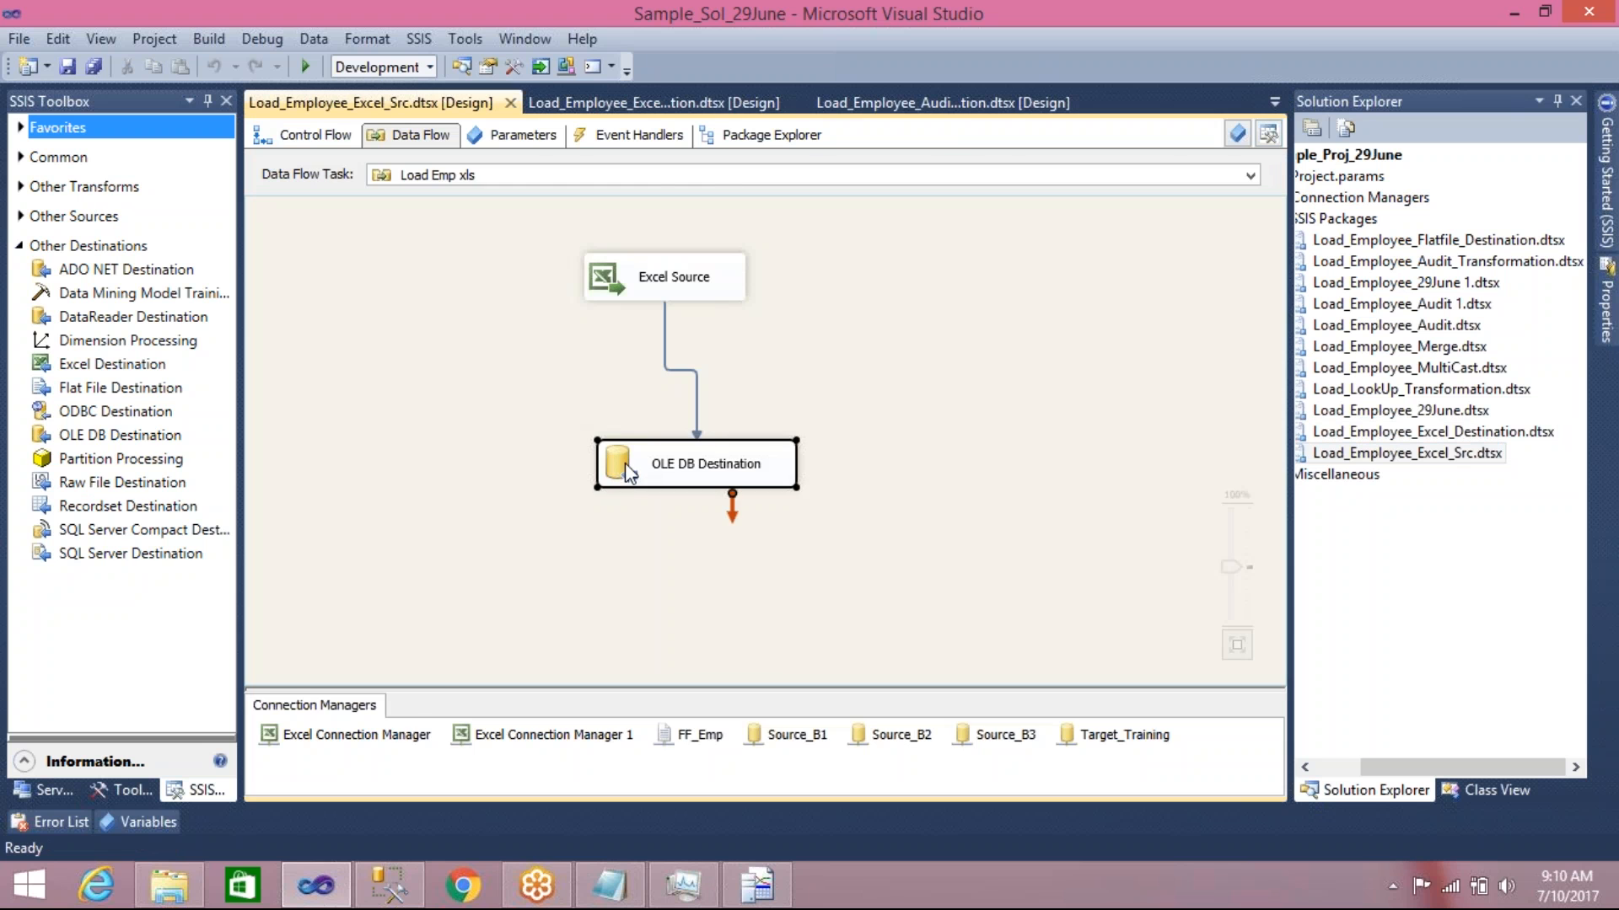
double_click(624, 463)
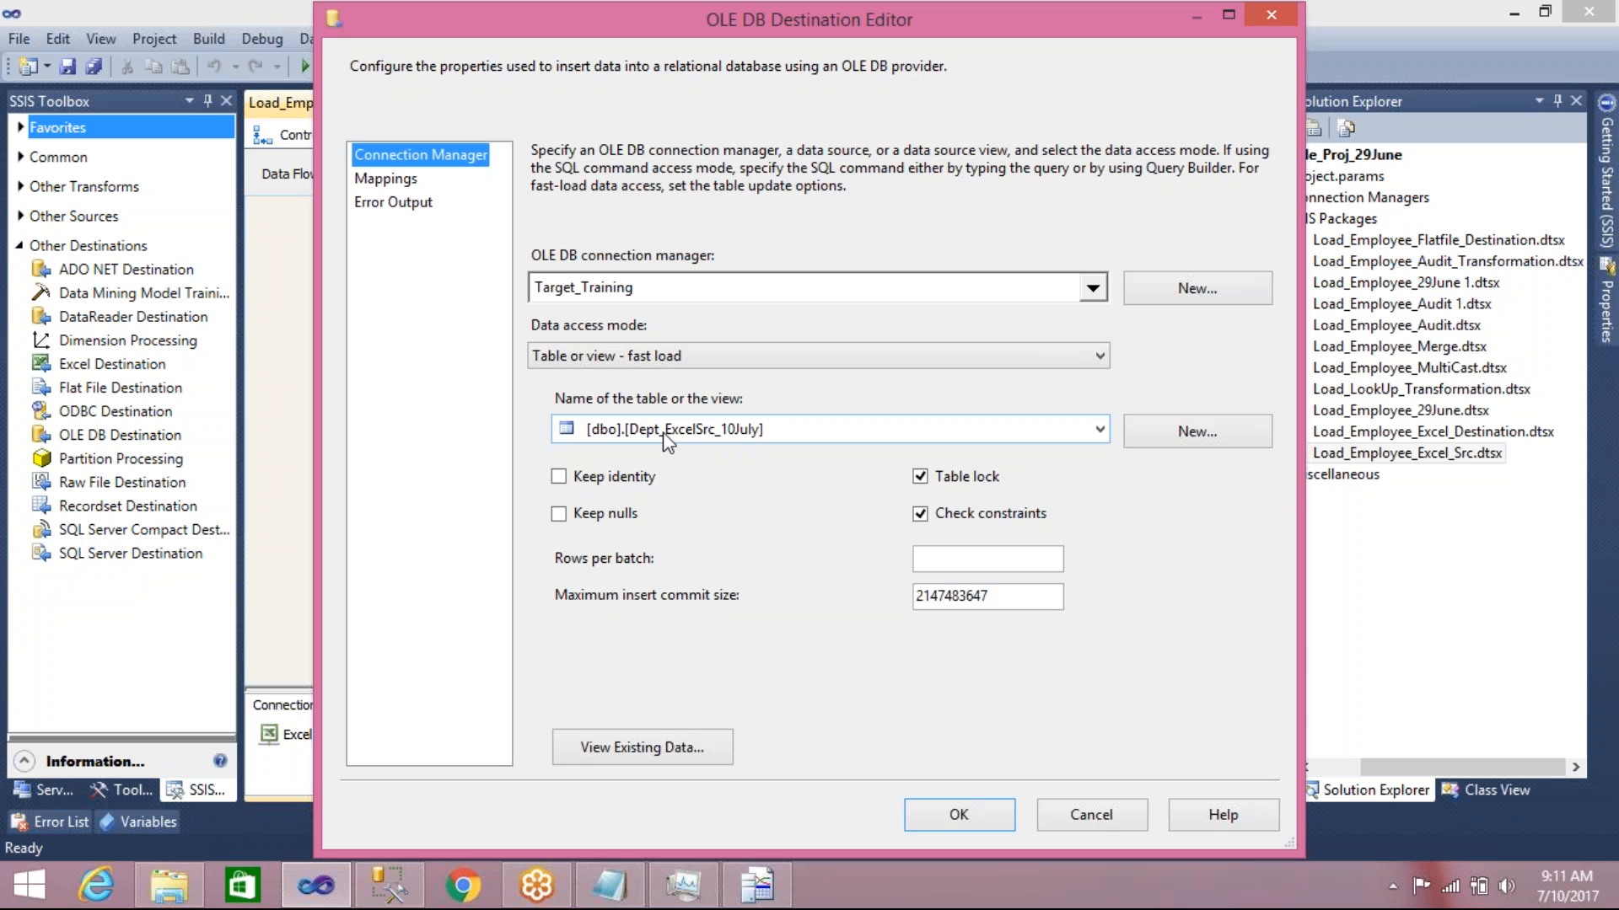
left_click(1060, 818)
Switch to SQL Server Management Studio, widen Object Explorer to view the Training tables, and return to Visual Studio to save the package
left_click(389, 886)
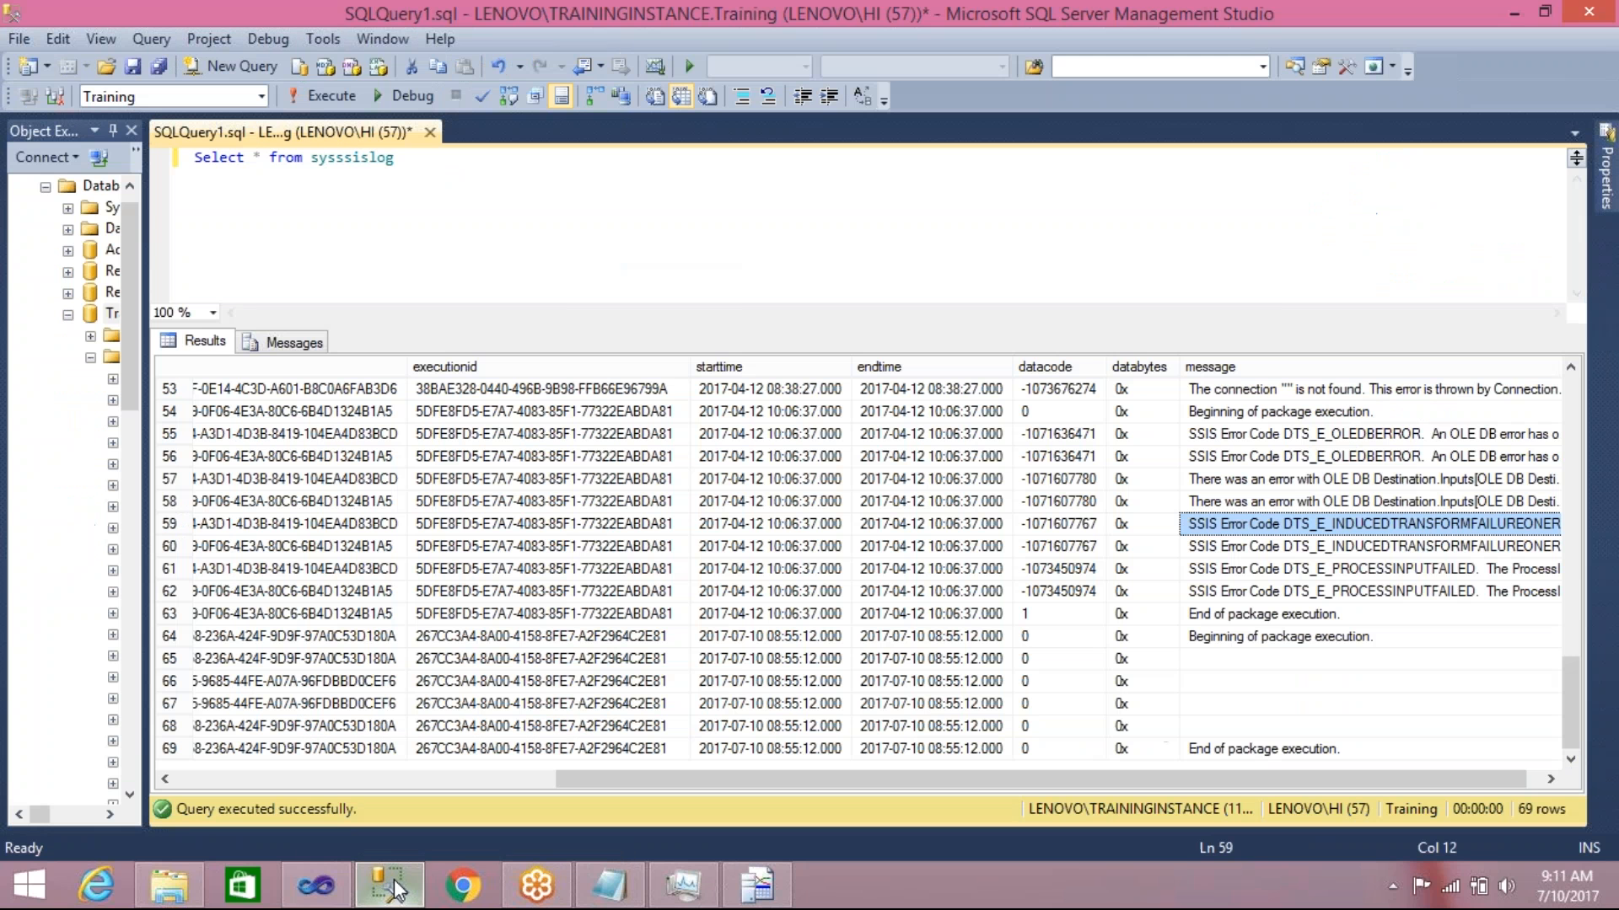
left_click_drag(145, 468, 329, 469)
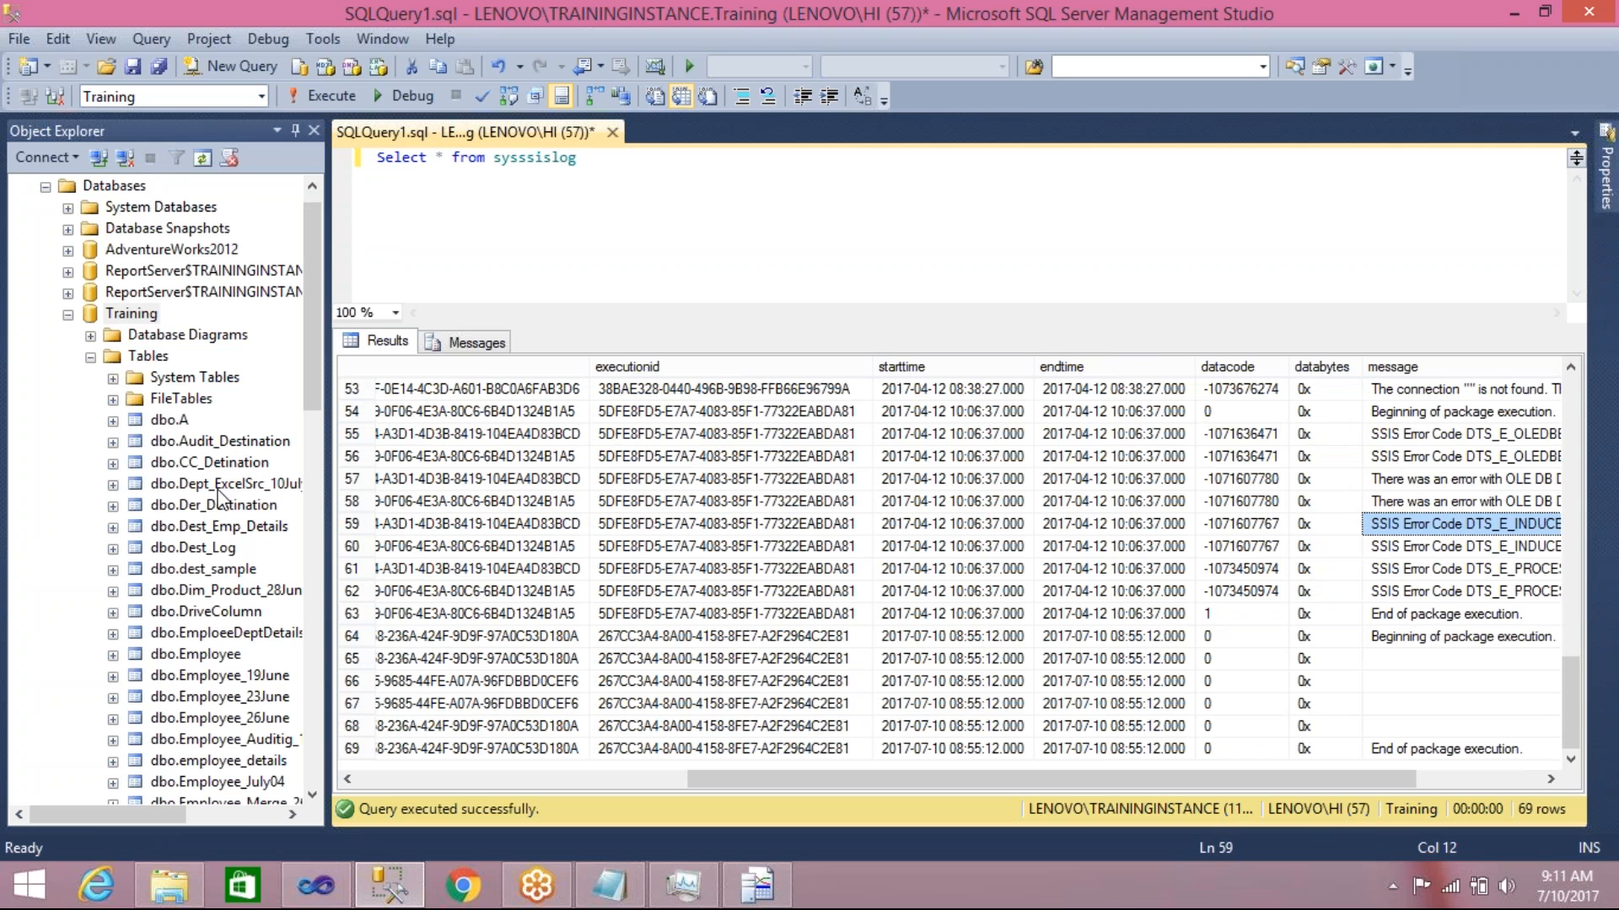
left_click(316, 885)
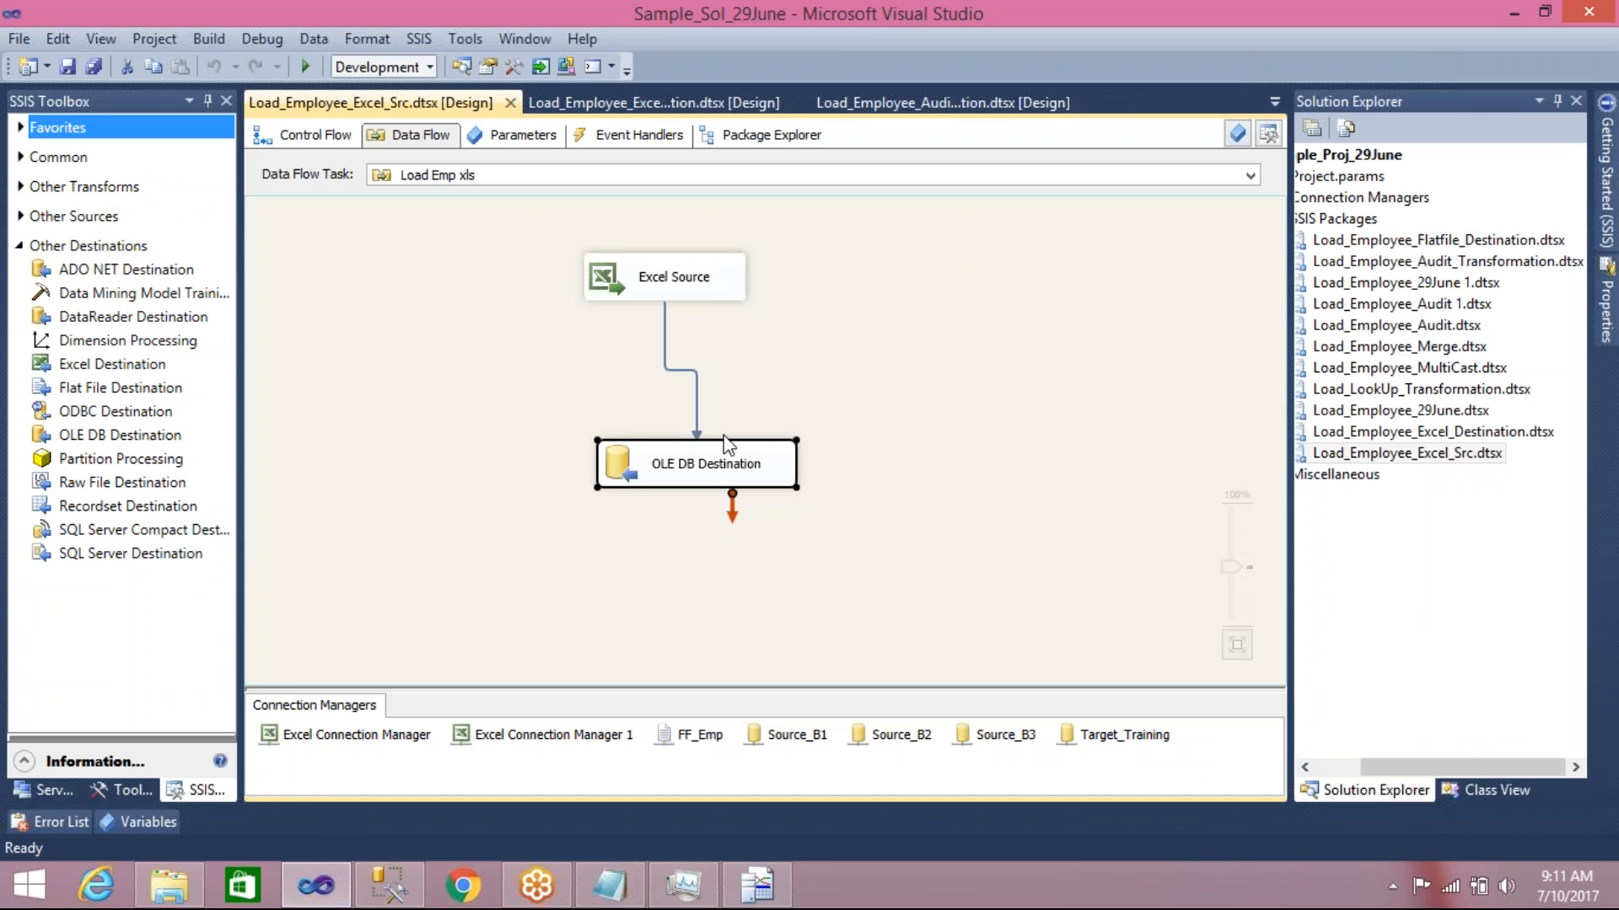
left_click(557, 529)
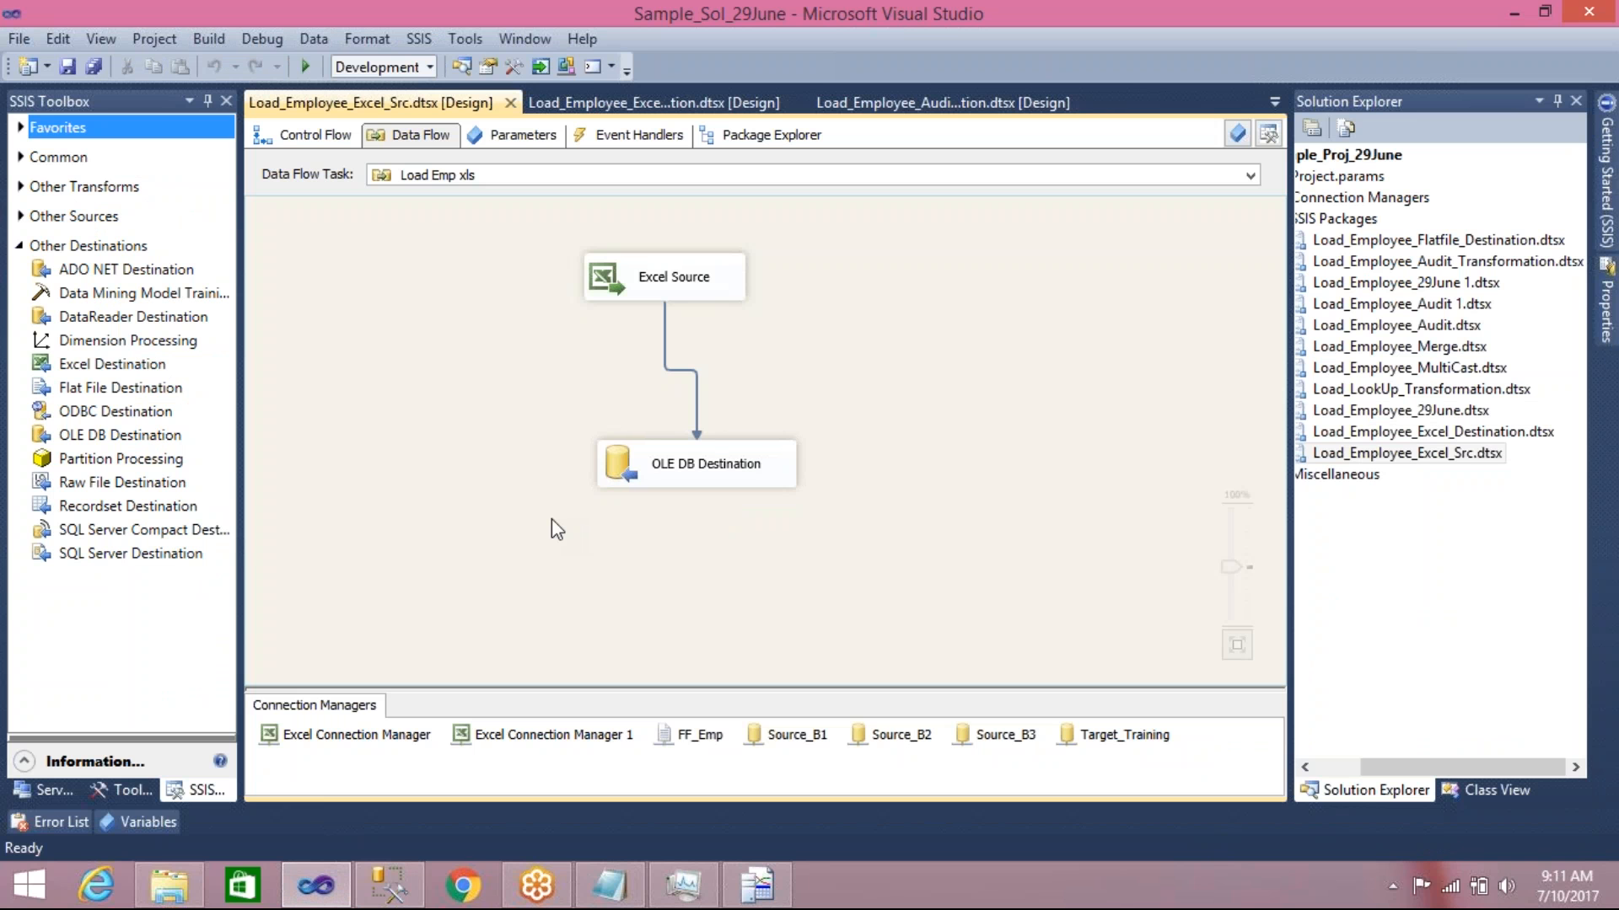
key("ctrl+s")
View the loggable events in the logging configuration of Load_Employee_Excel_Src, and cancel it
left_click(419, 39)
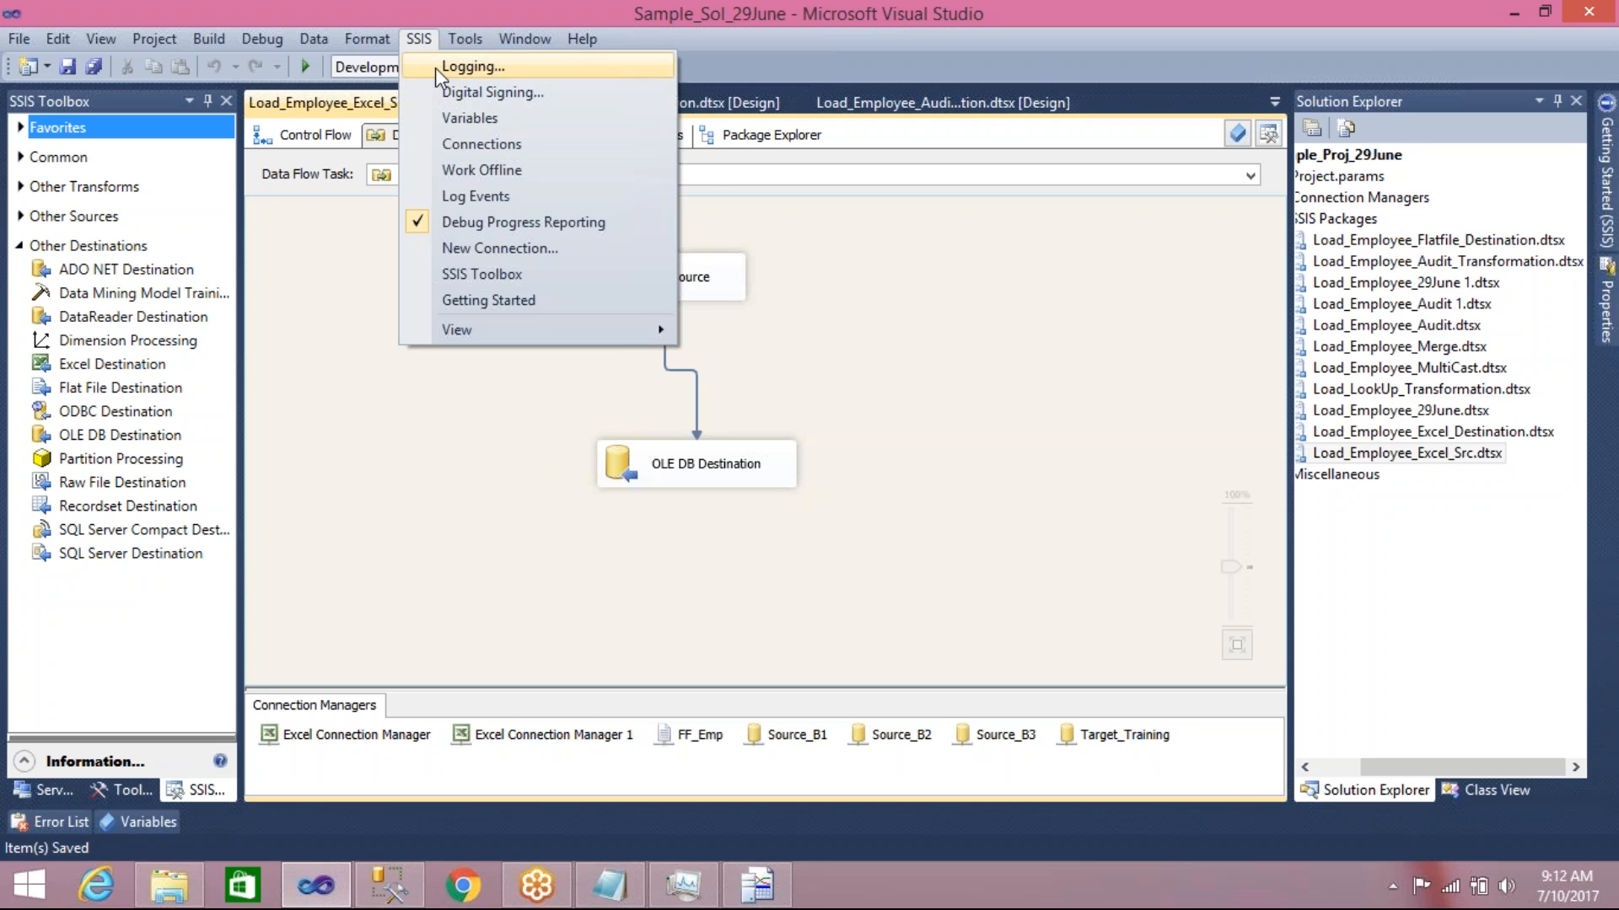
left_click(435, 68)
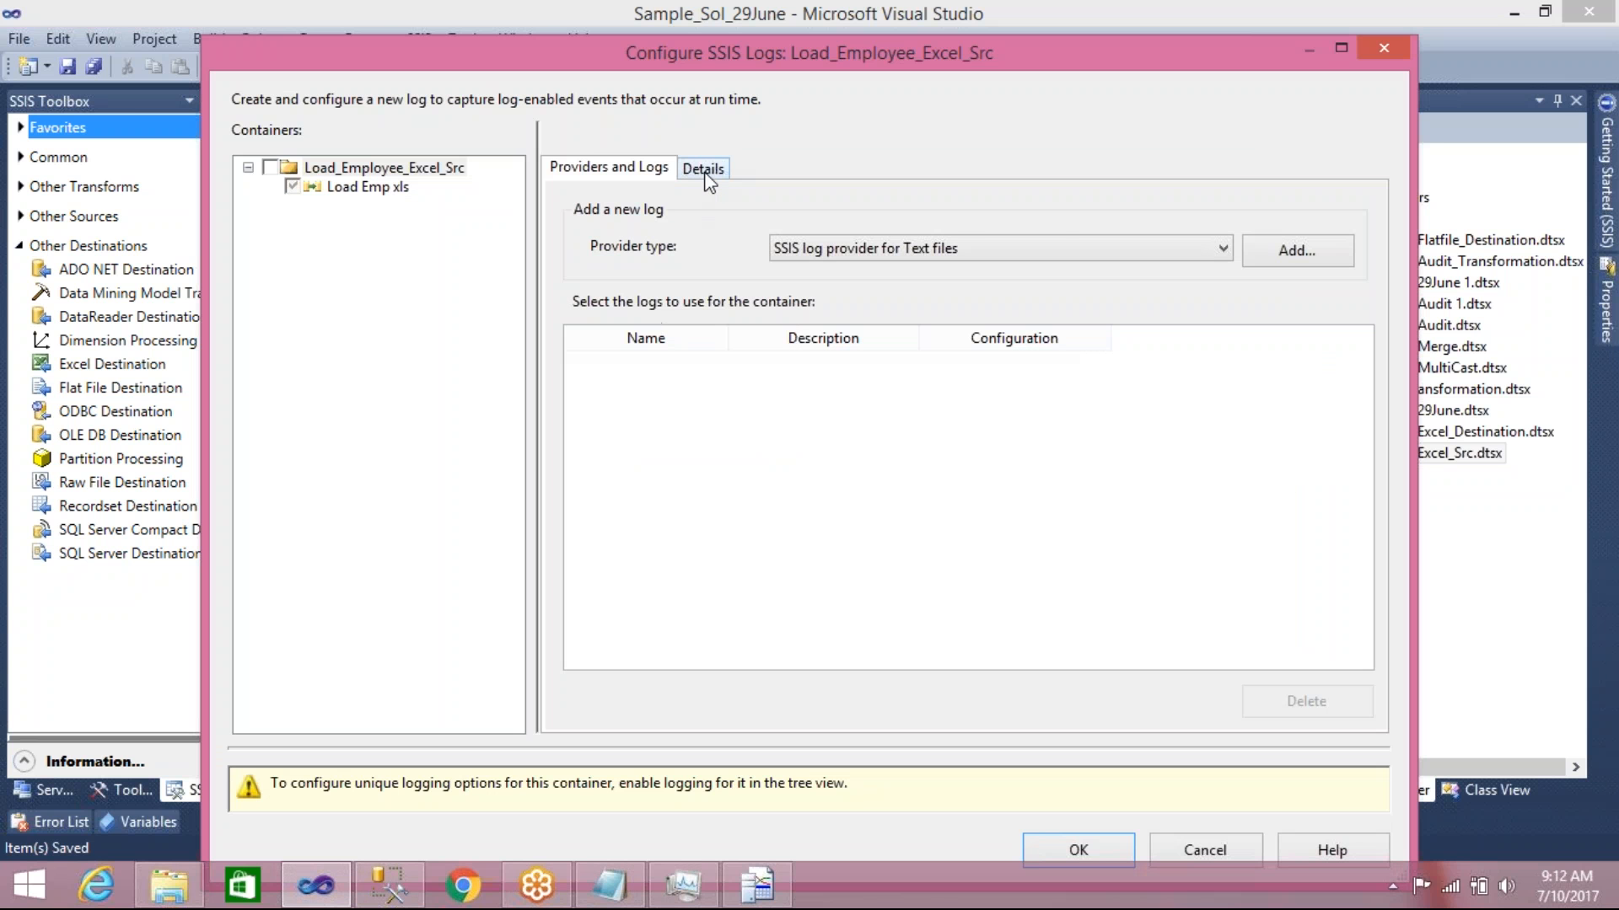
left_click(704, 170)
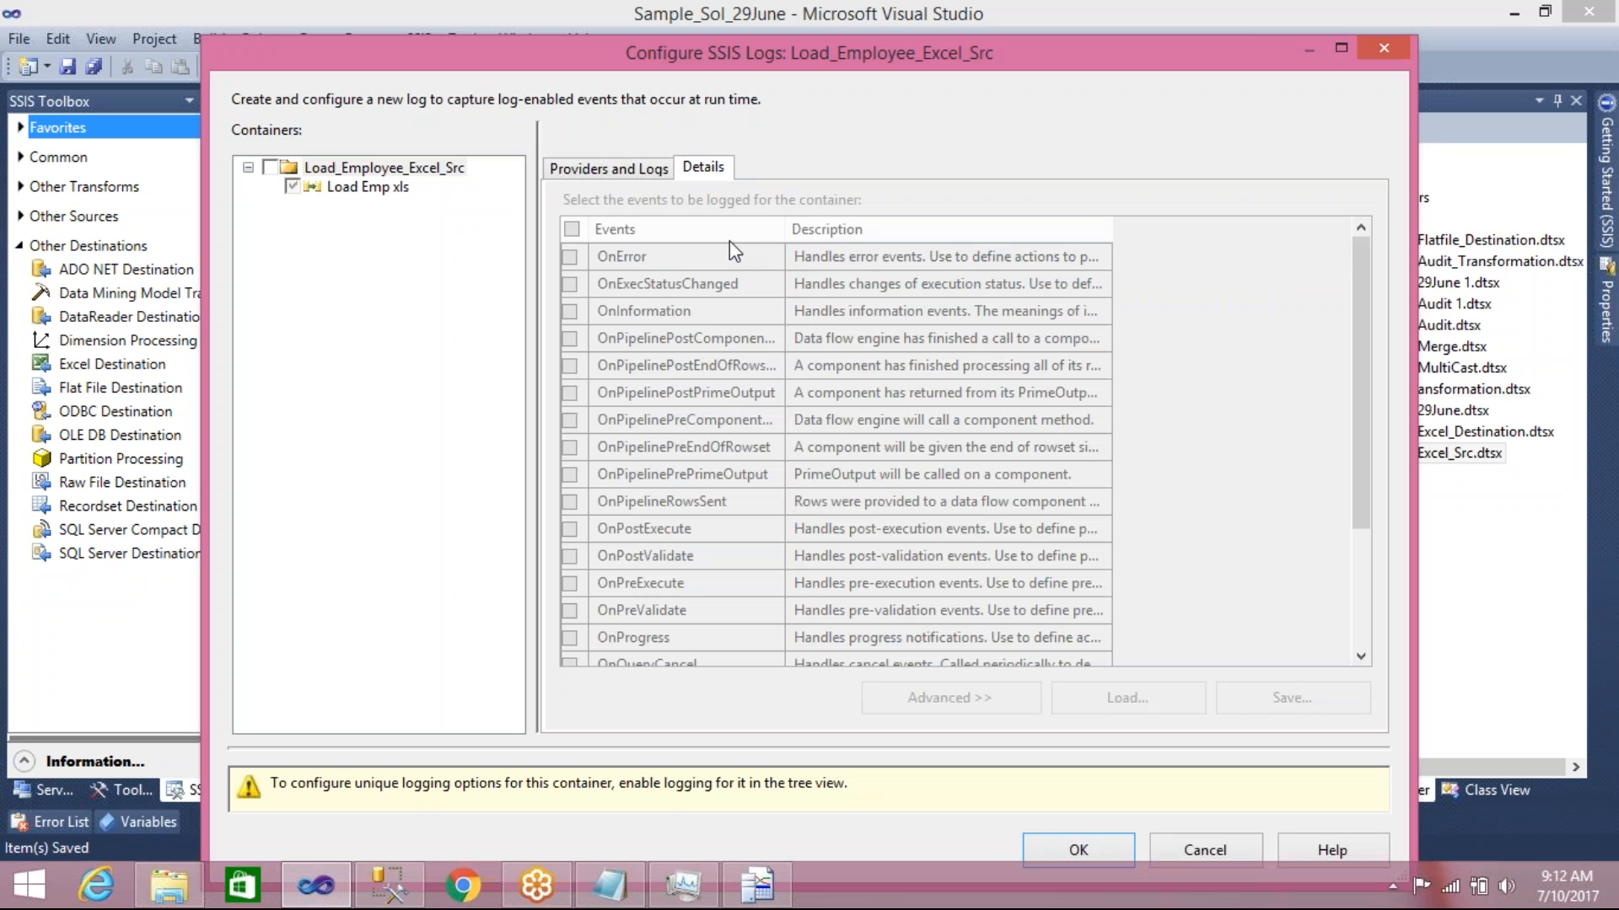
left_click(1175, 846)
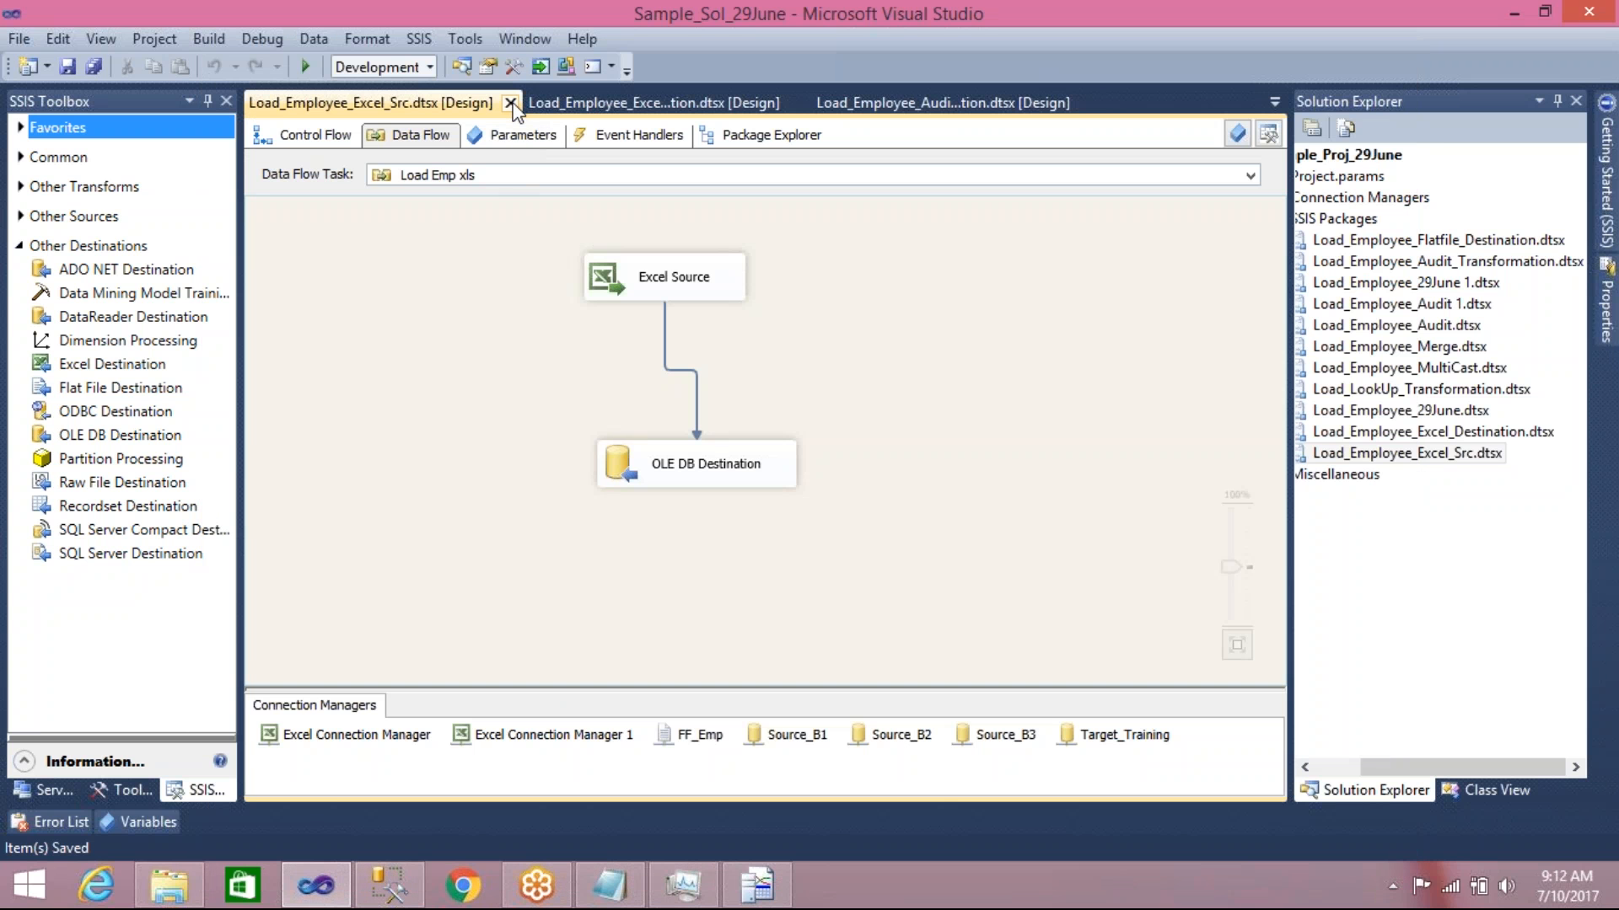
Close the Load_Employee_Excel_Src, Load_Employee_Excel_Destination and Load_Employee_Audit_Transformation packages
left_click(510, 103)
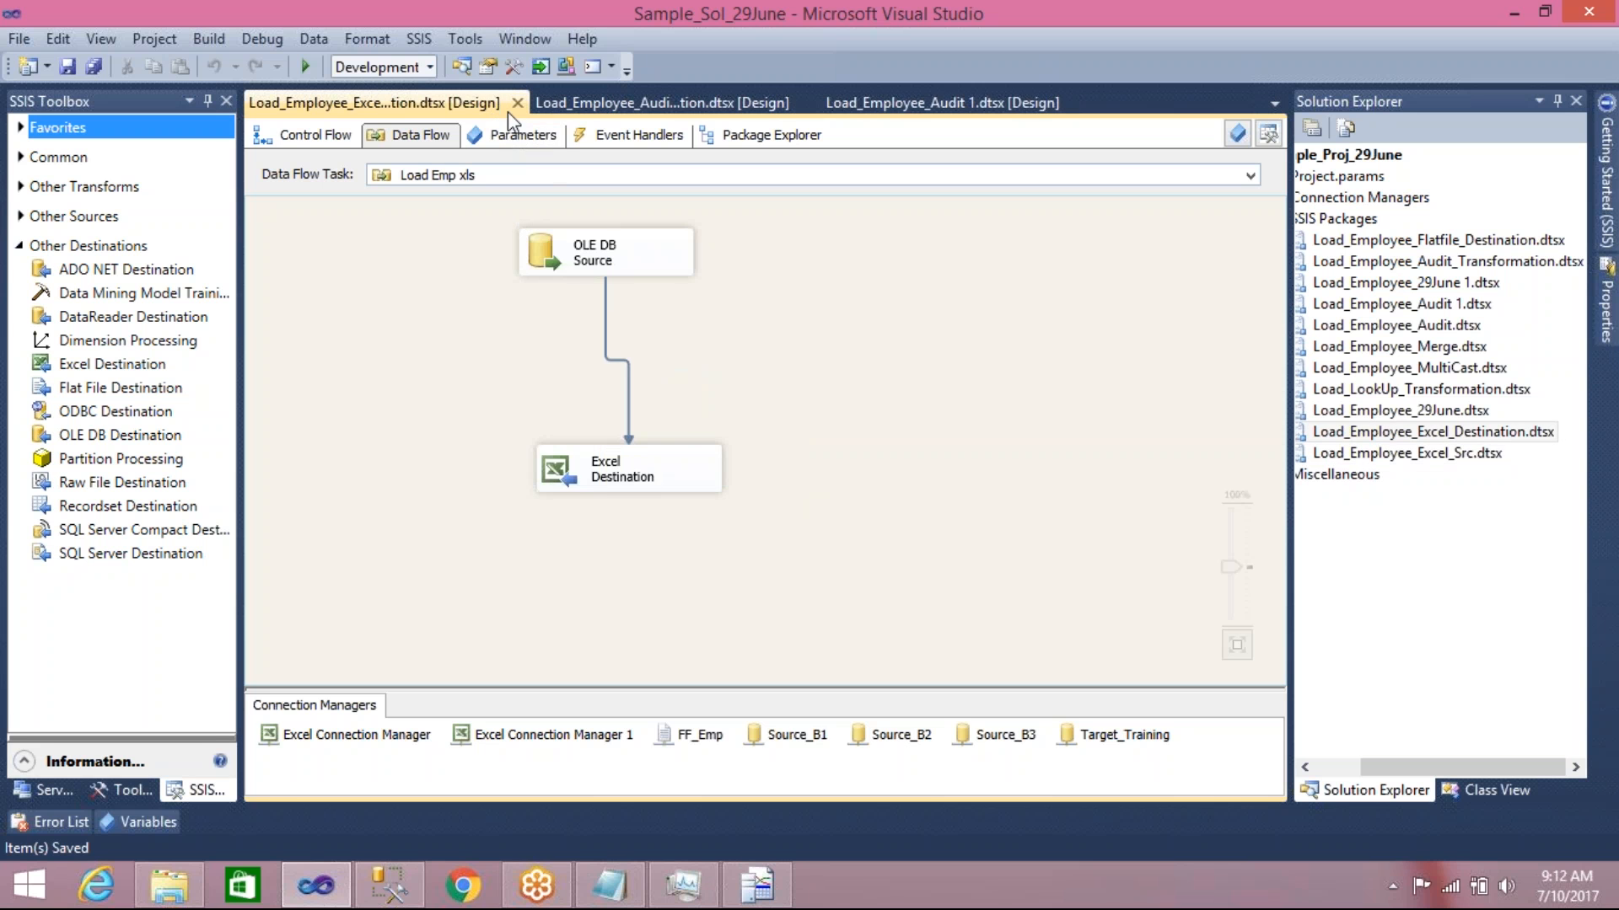
left_click(518, 104)
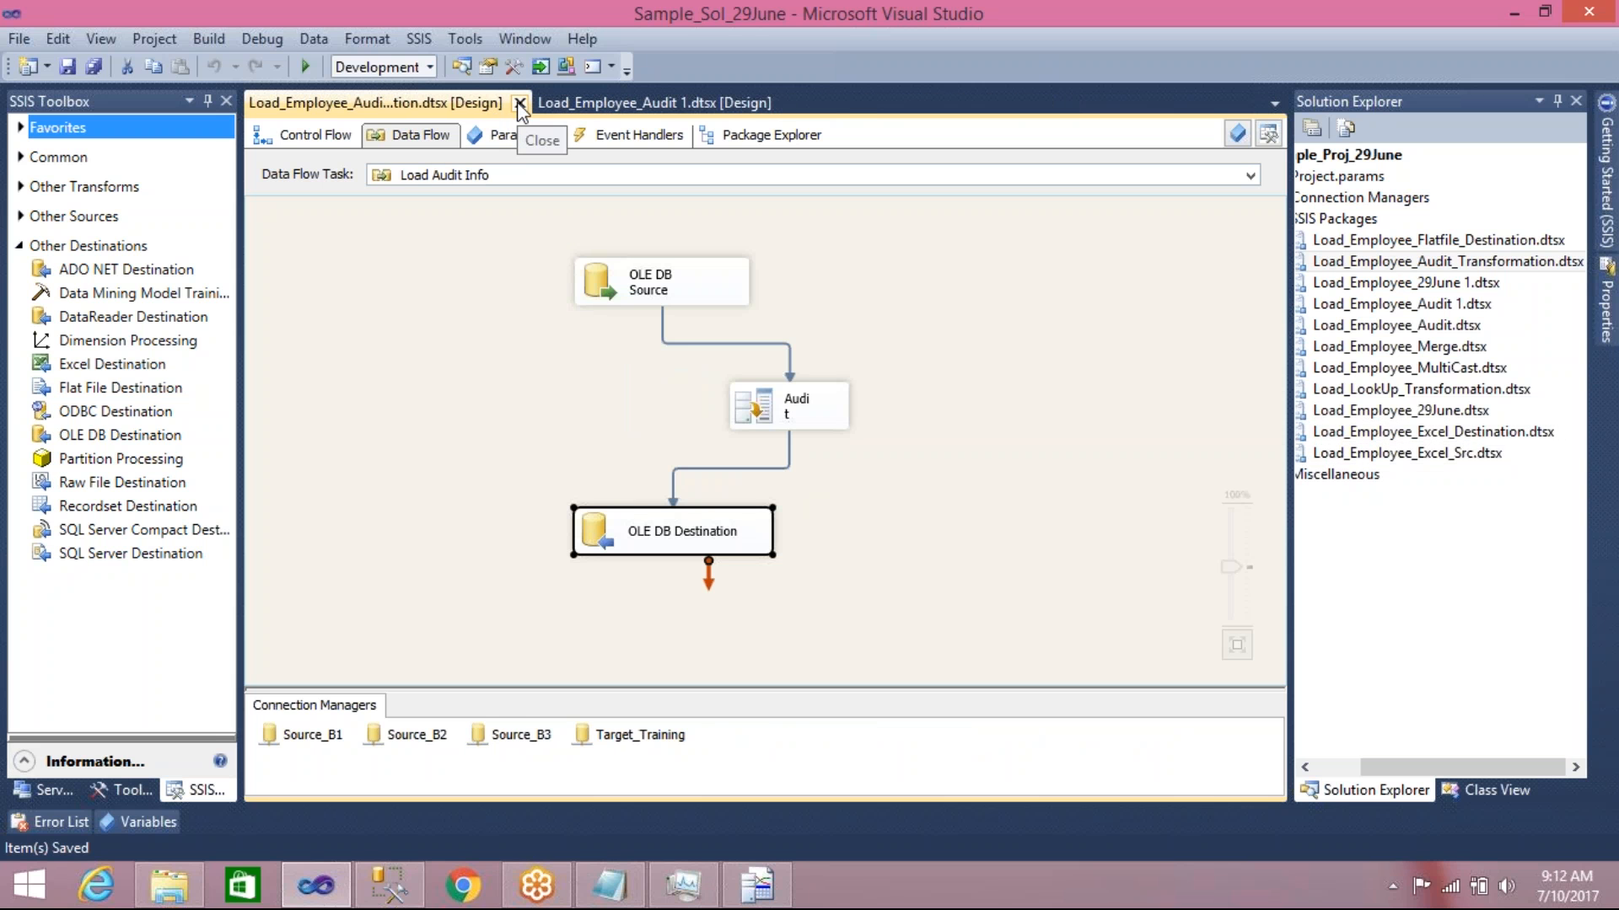
left_click(519, 103)
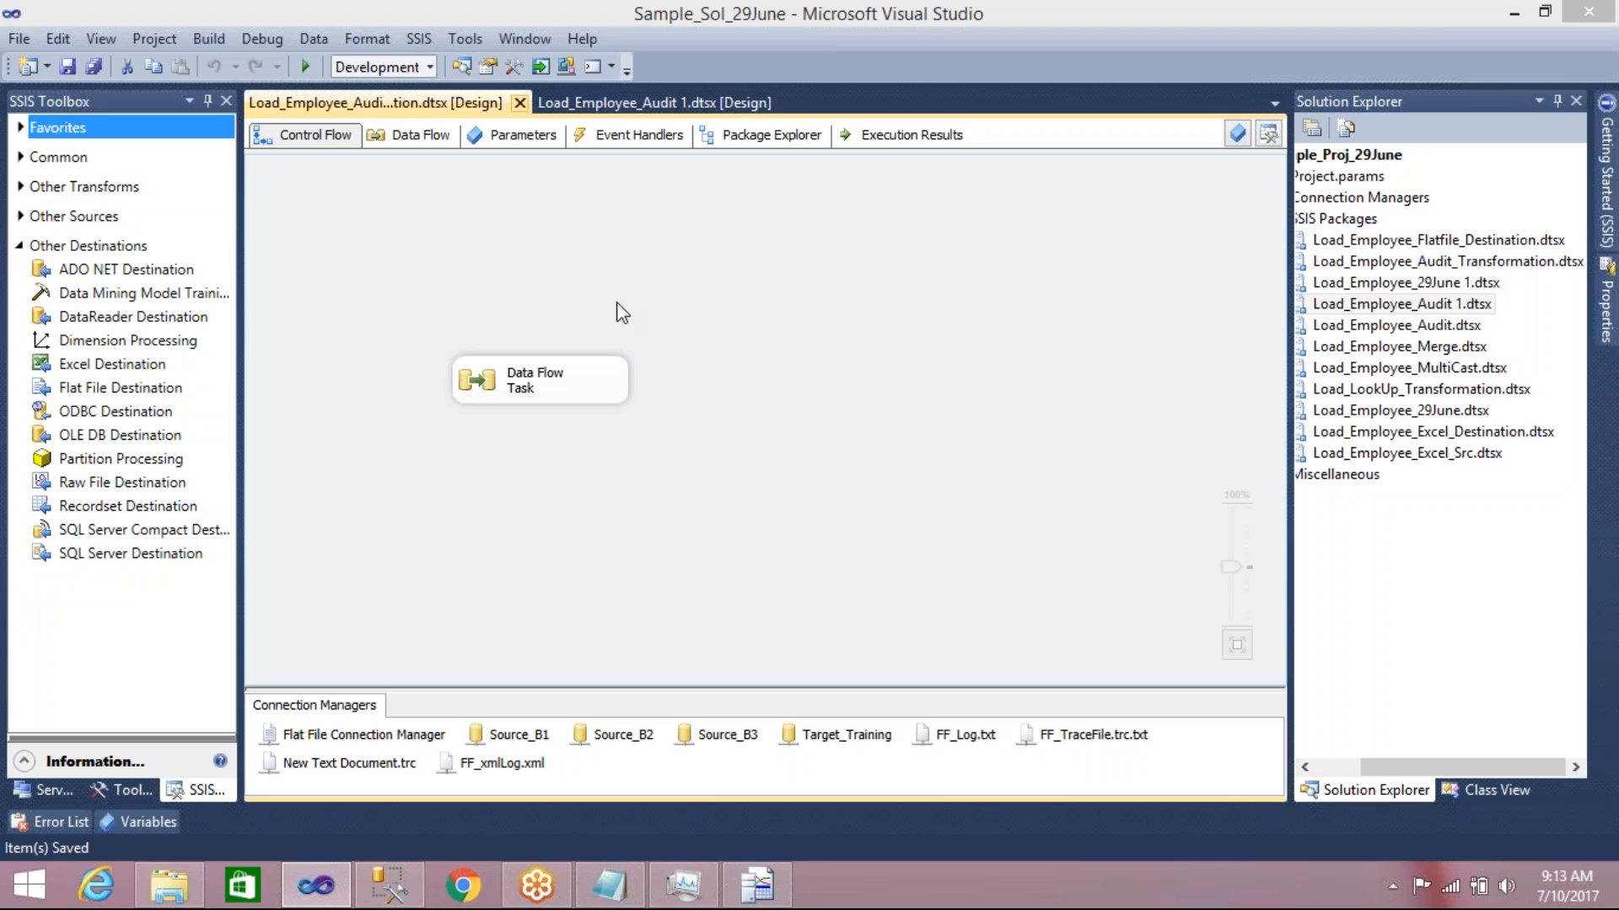
left_click(1437, 28)
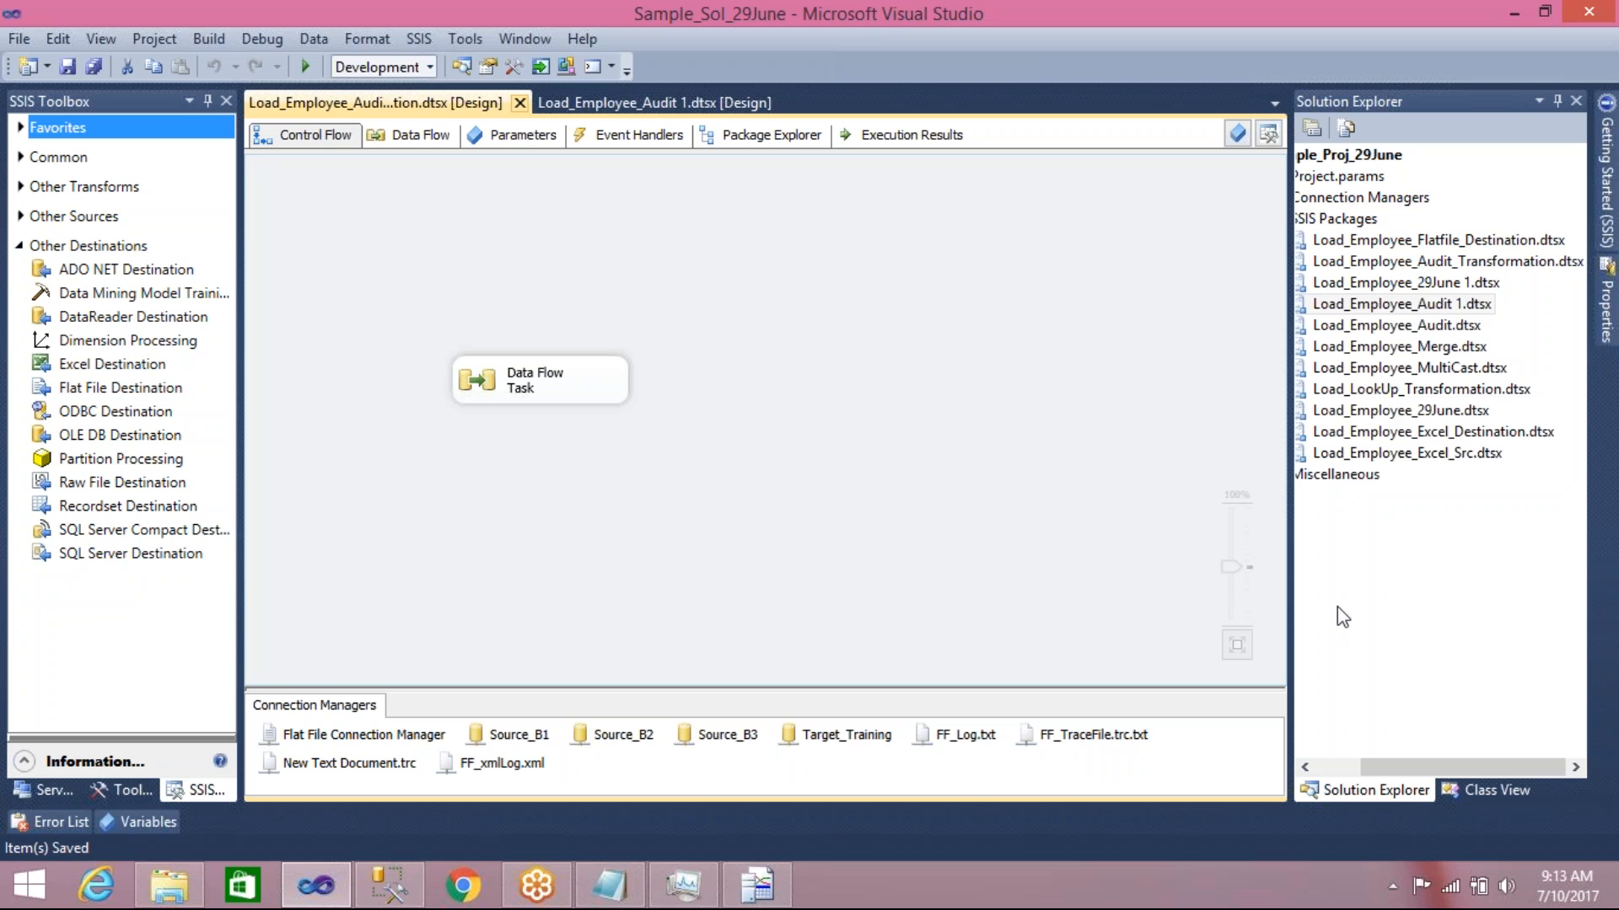